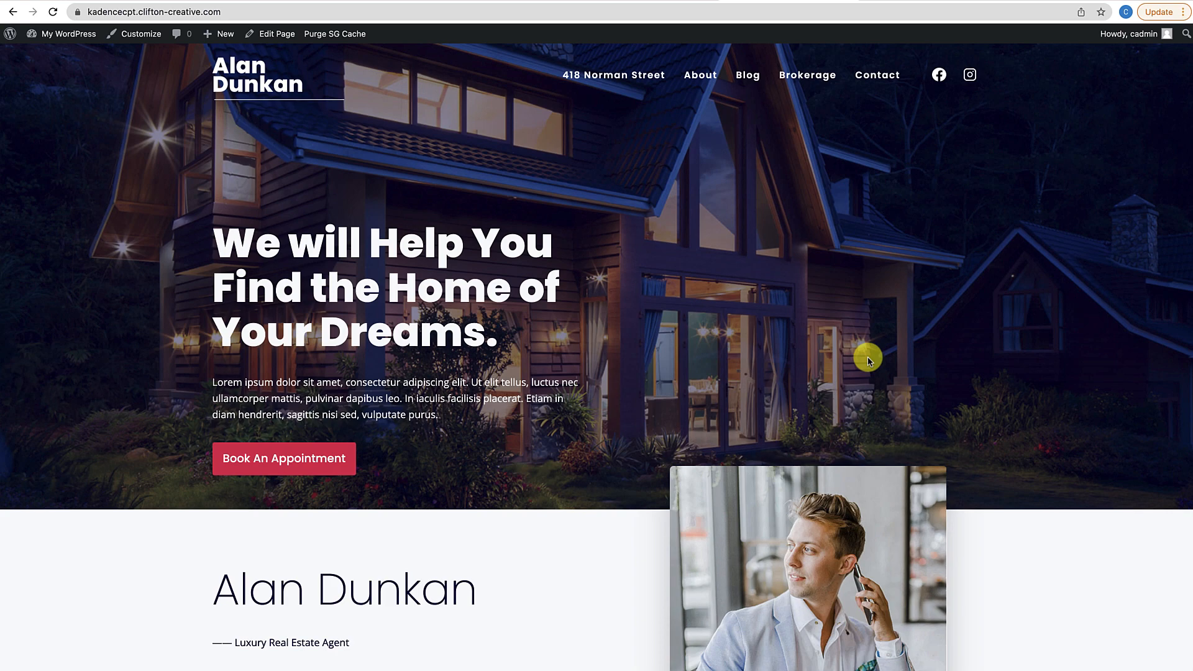
Scroll through the current page to review it
scroll(868, 359, "down", 20)
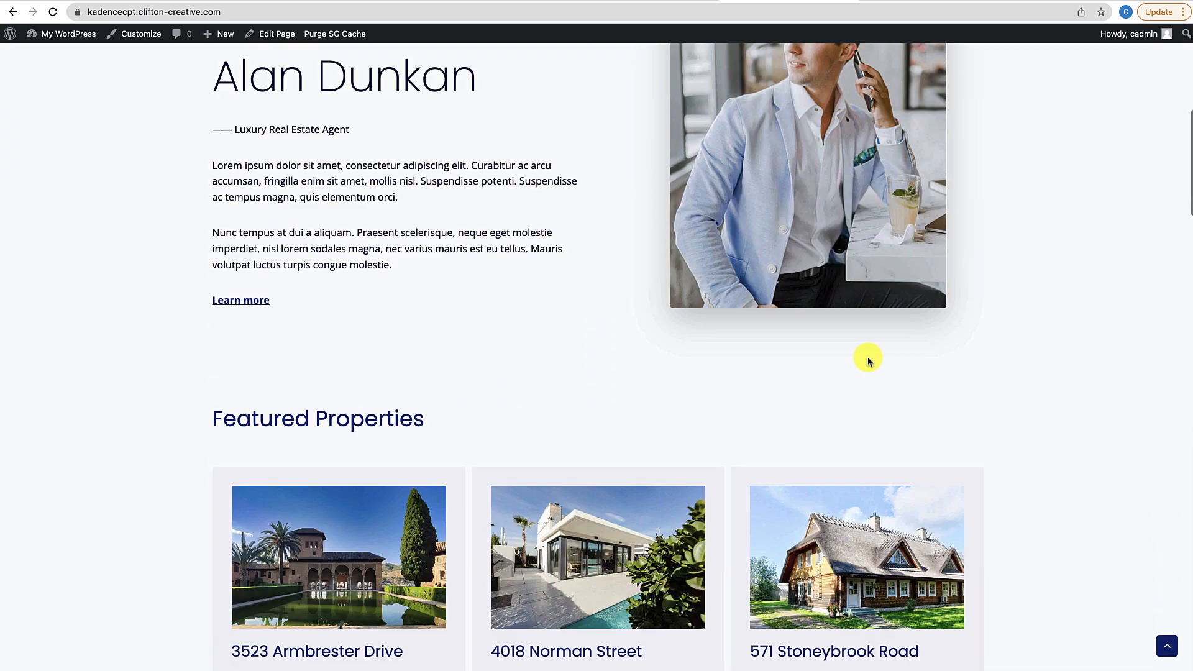
scroll(868, 357, "down", 16)
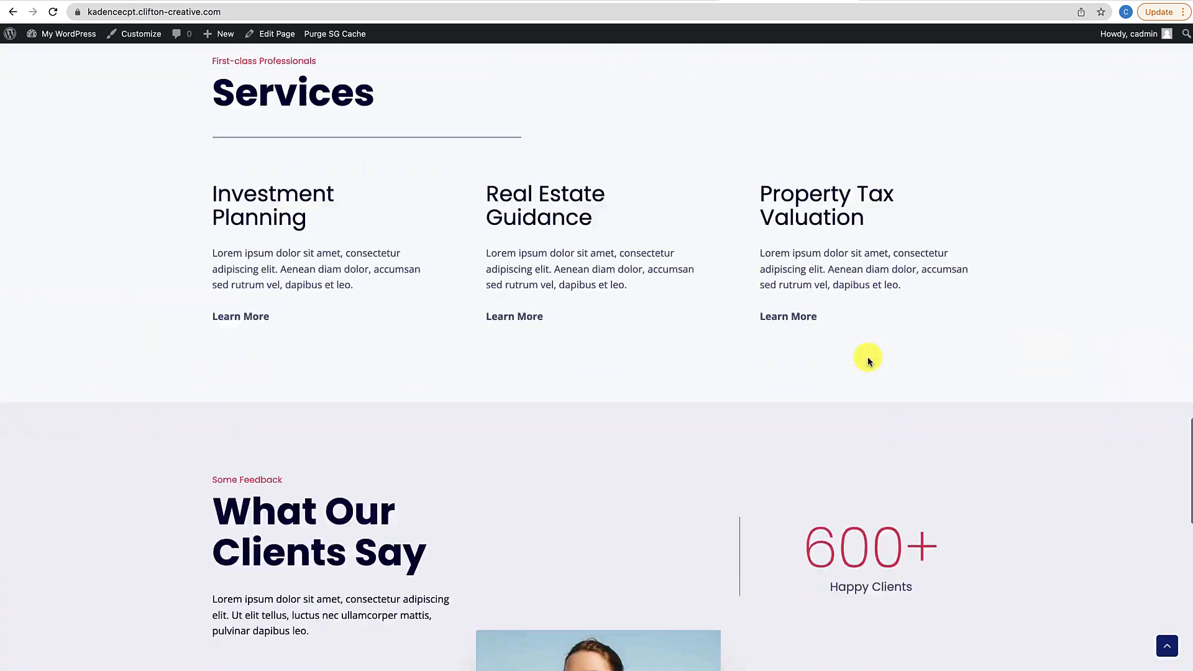
scroll(868, 357, "up", 11)
scroll(868, 360, "up", 15)
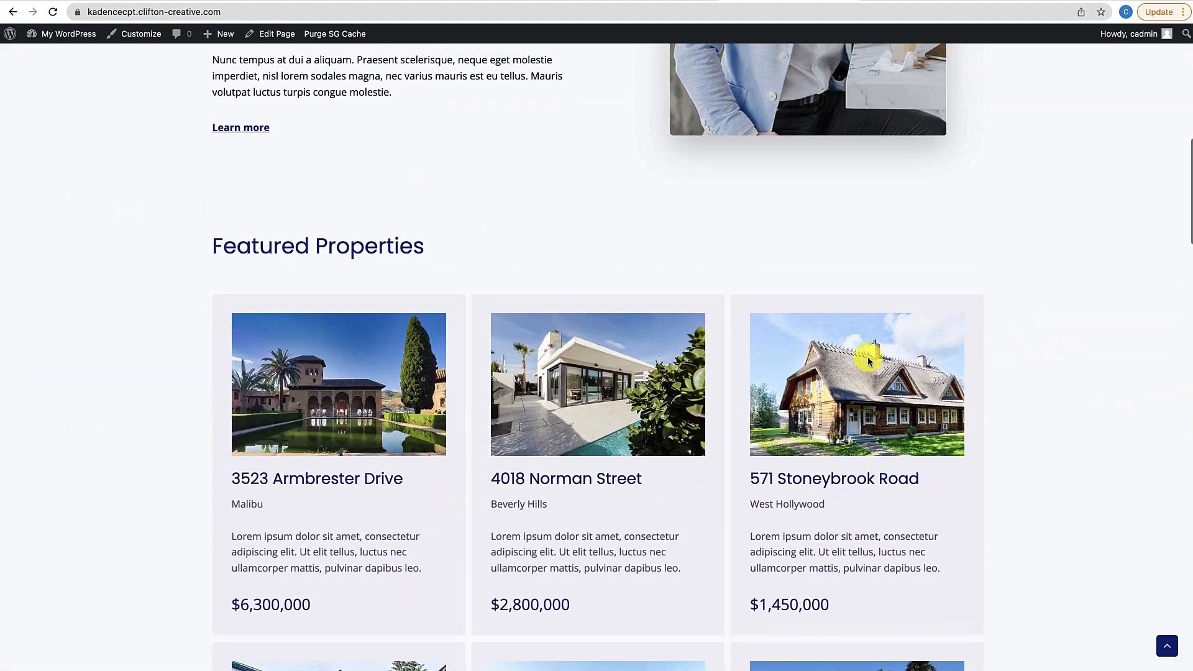
scroll(867, 356, "up", 4)
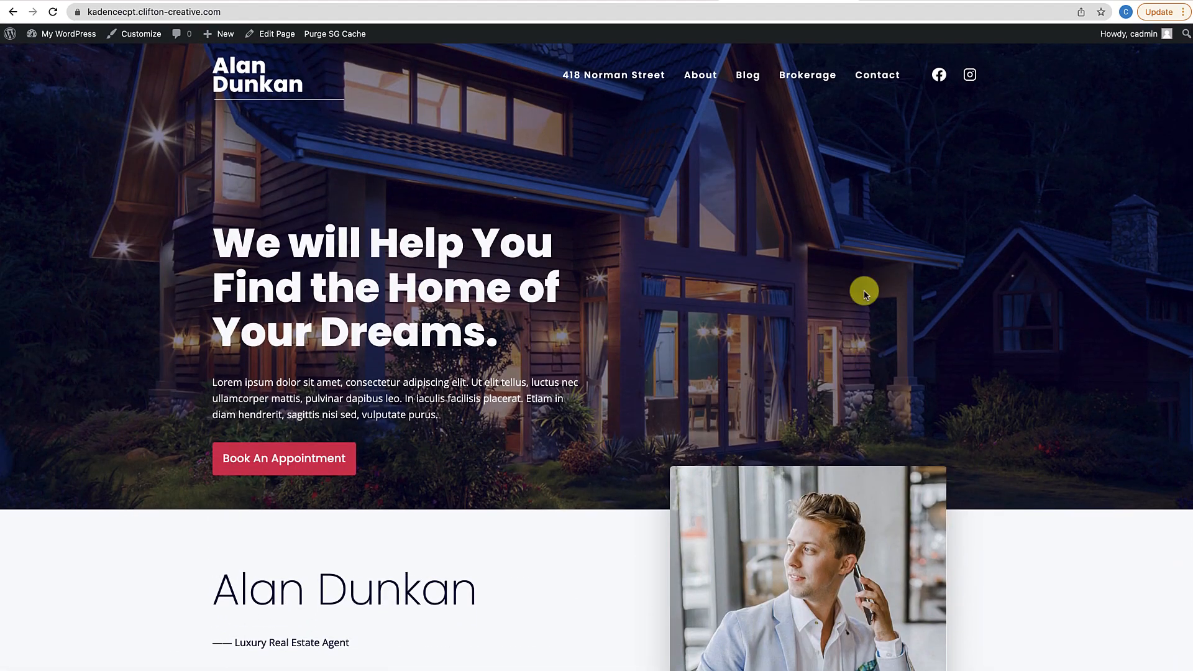
scroll(817, 321, "down", 6)
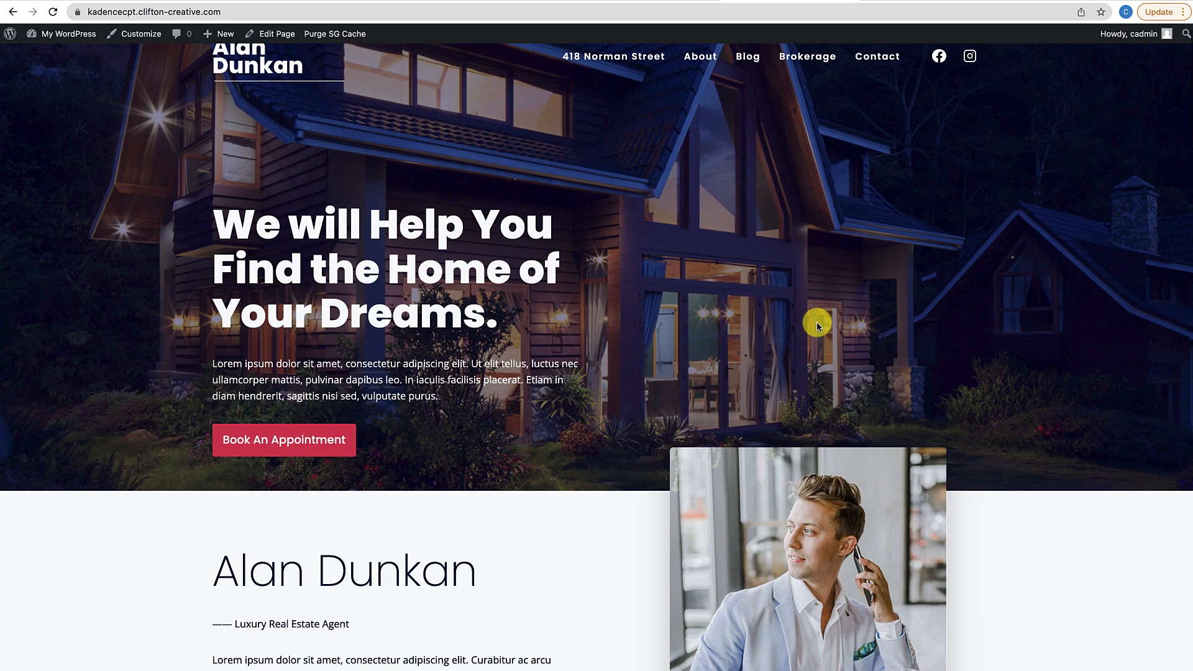
scroll(816, 324, "down", 20)
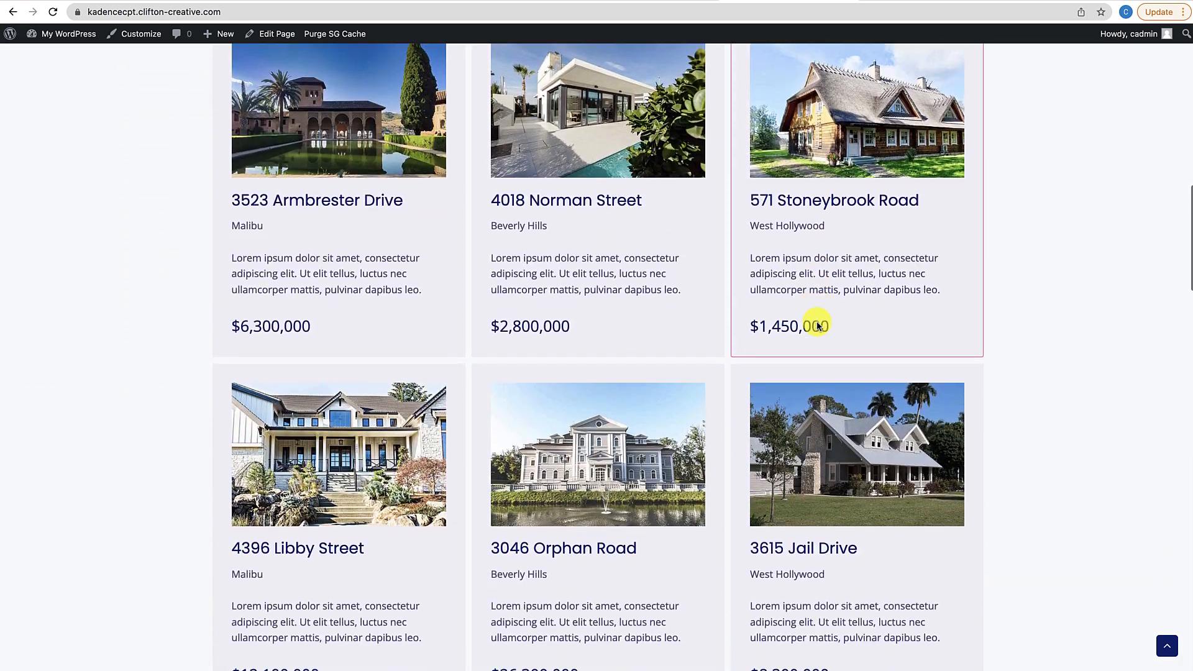
scroll(817, 322, "up", 20)
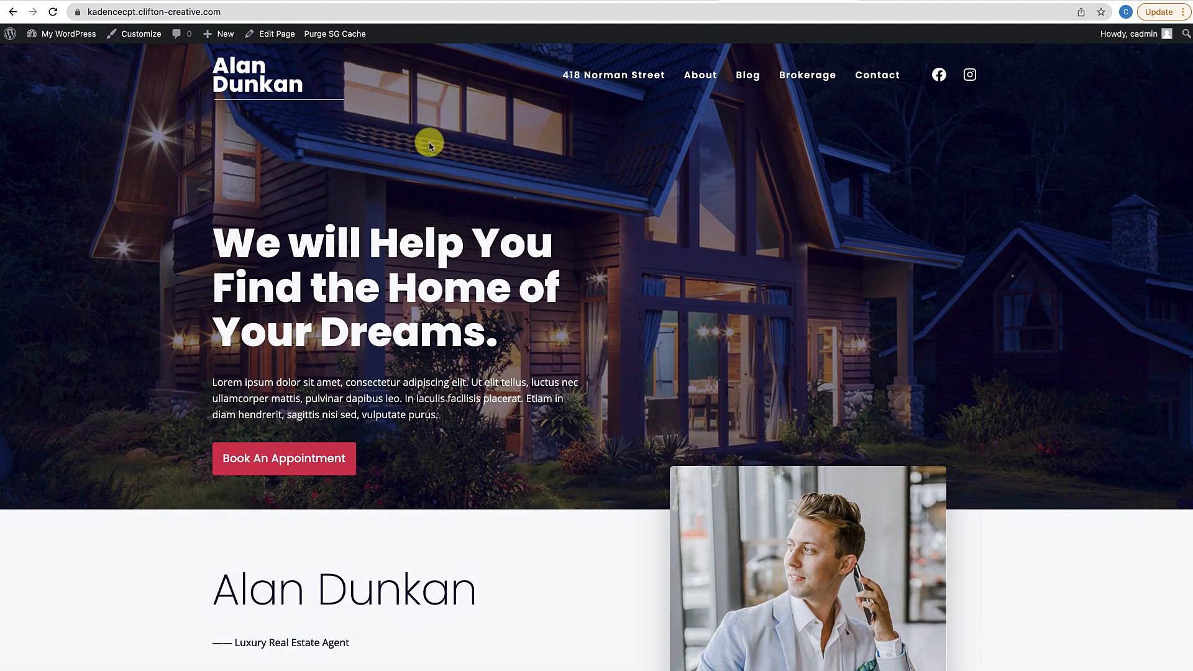
Go to the empty Kadence Elements list, then open the Kadence theme dashboard
mouse_move(68, 34)
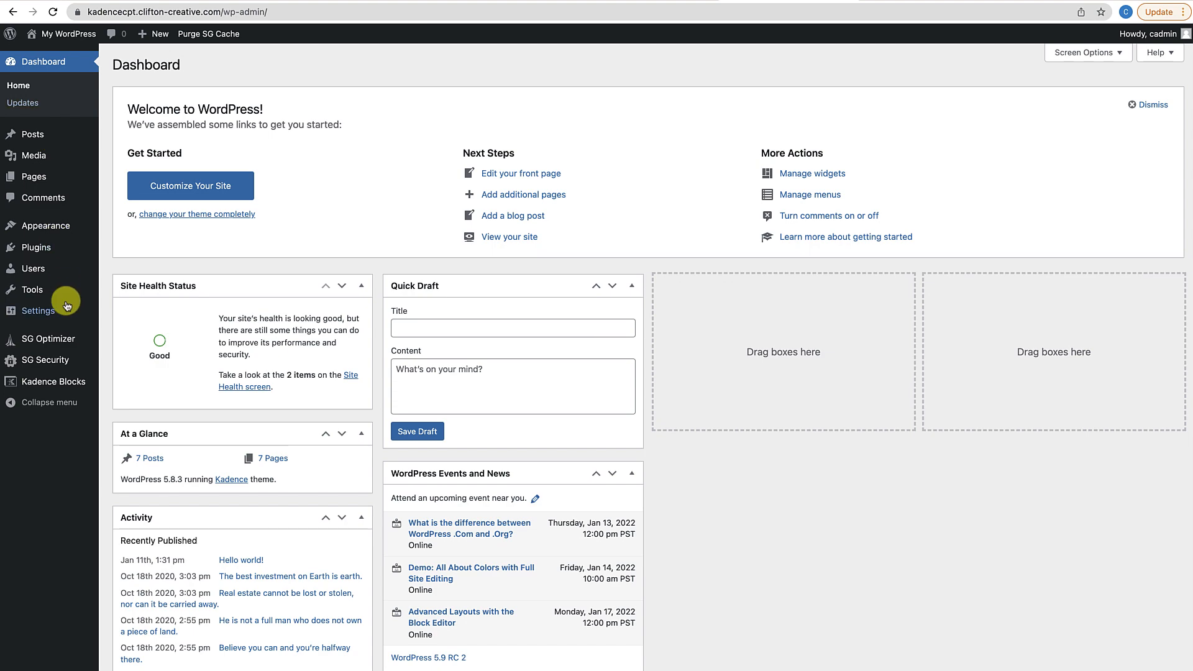
mouse_move(41, 248)
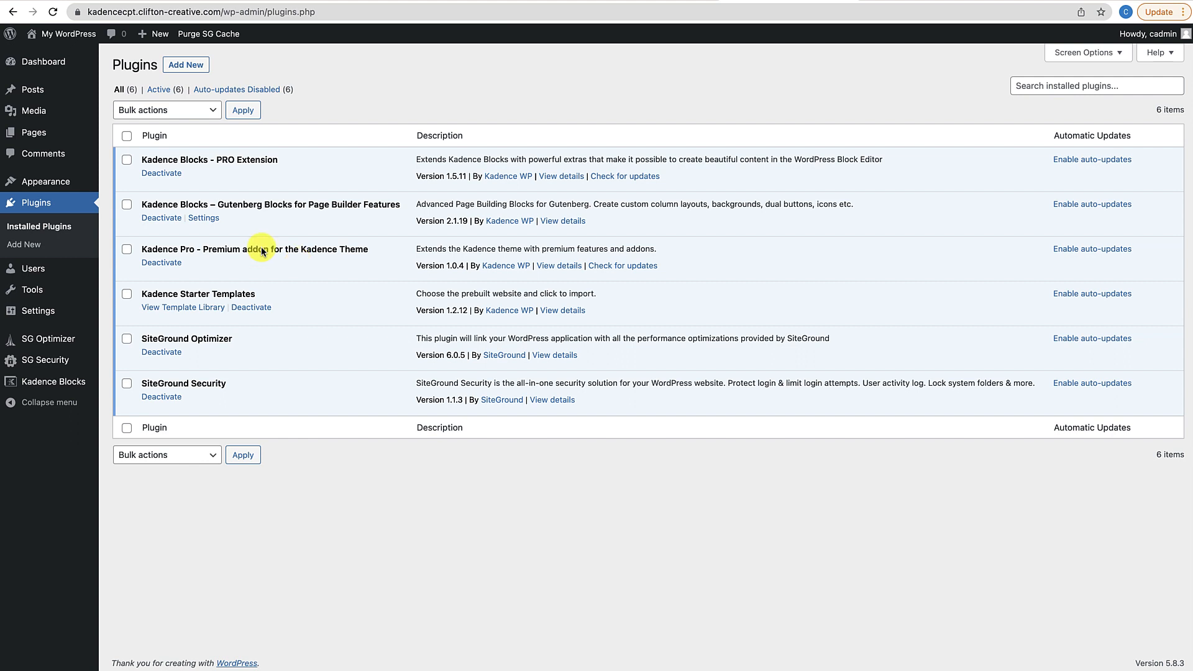
mouse_move(24, 181)
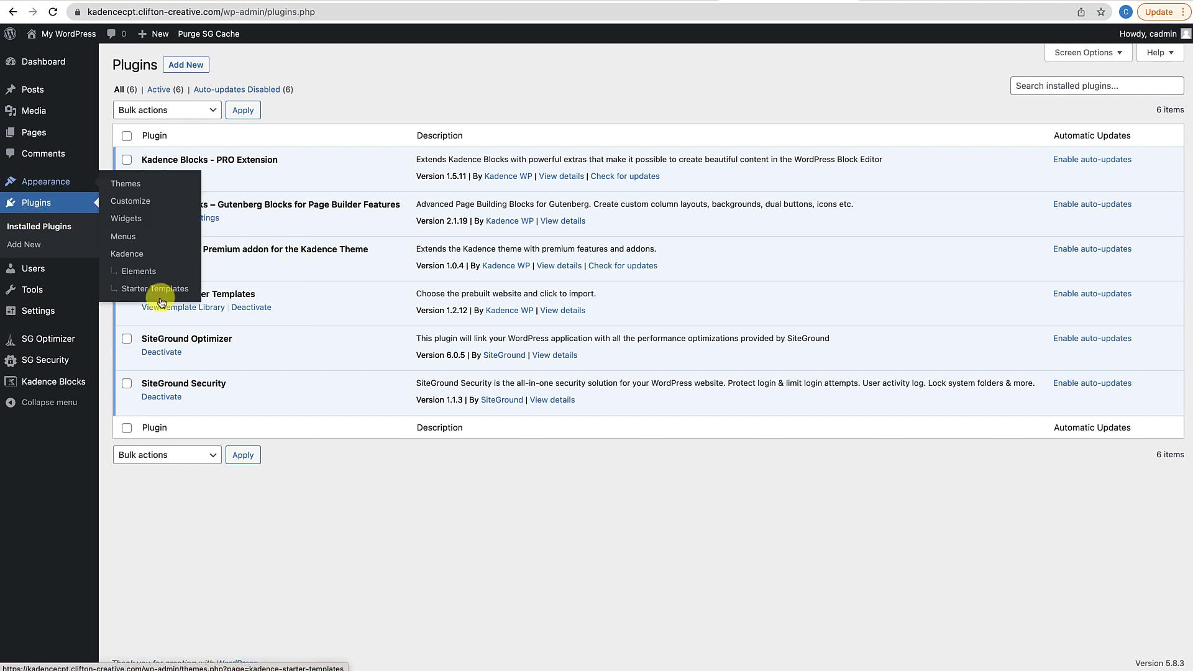
left_click(146, 272)
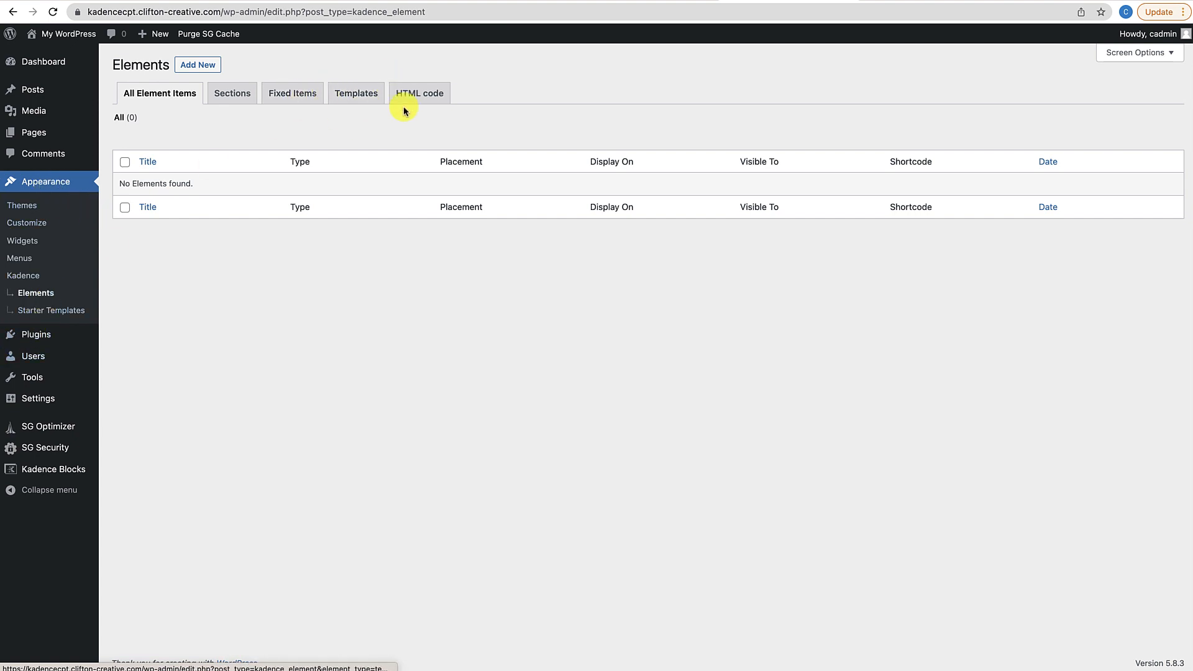
left_click(346, 92)
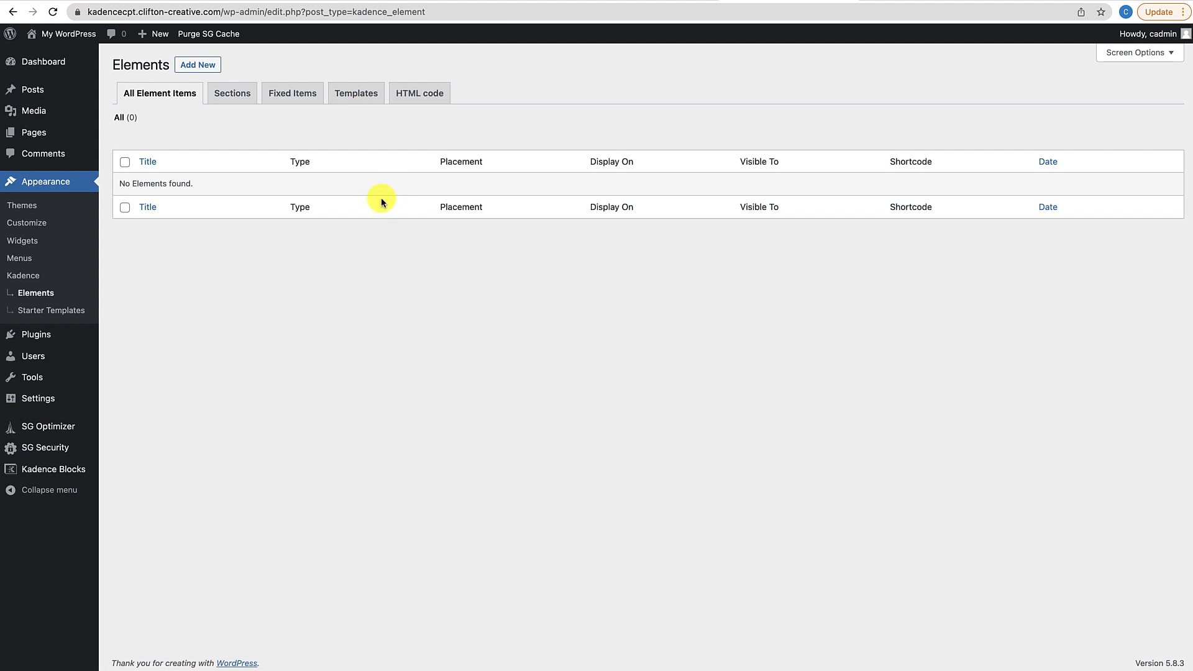
left_click(29, 281)
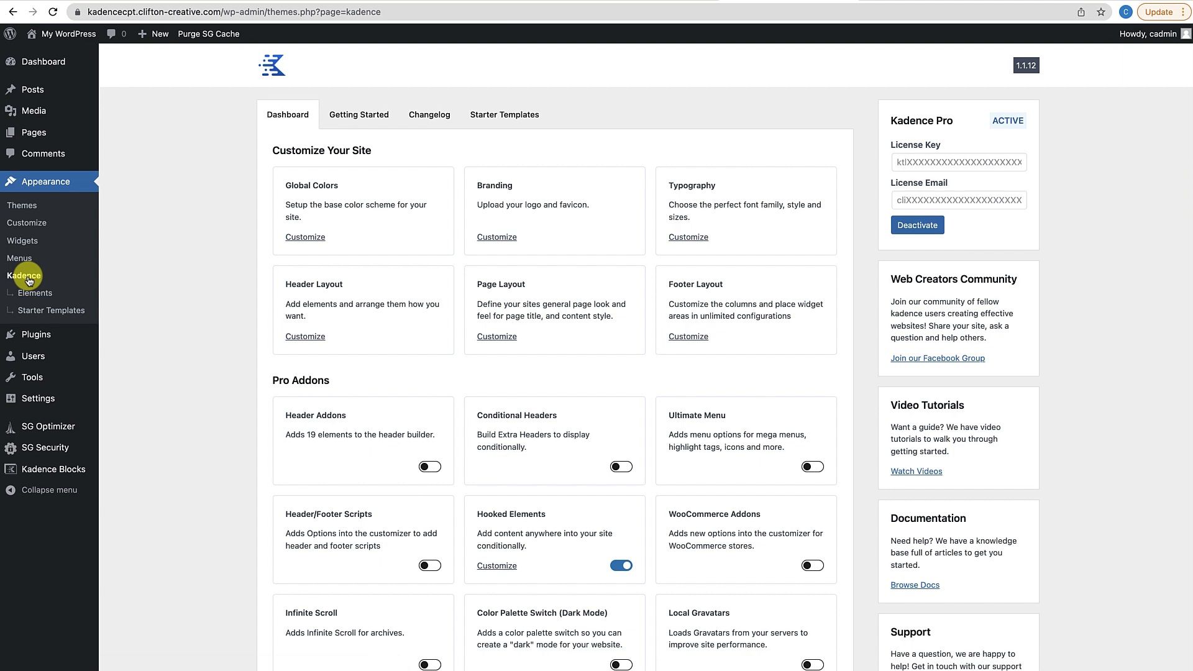
scroll(334, 395, "down", 5)
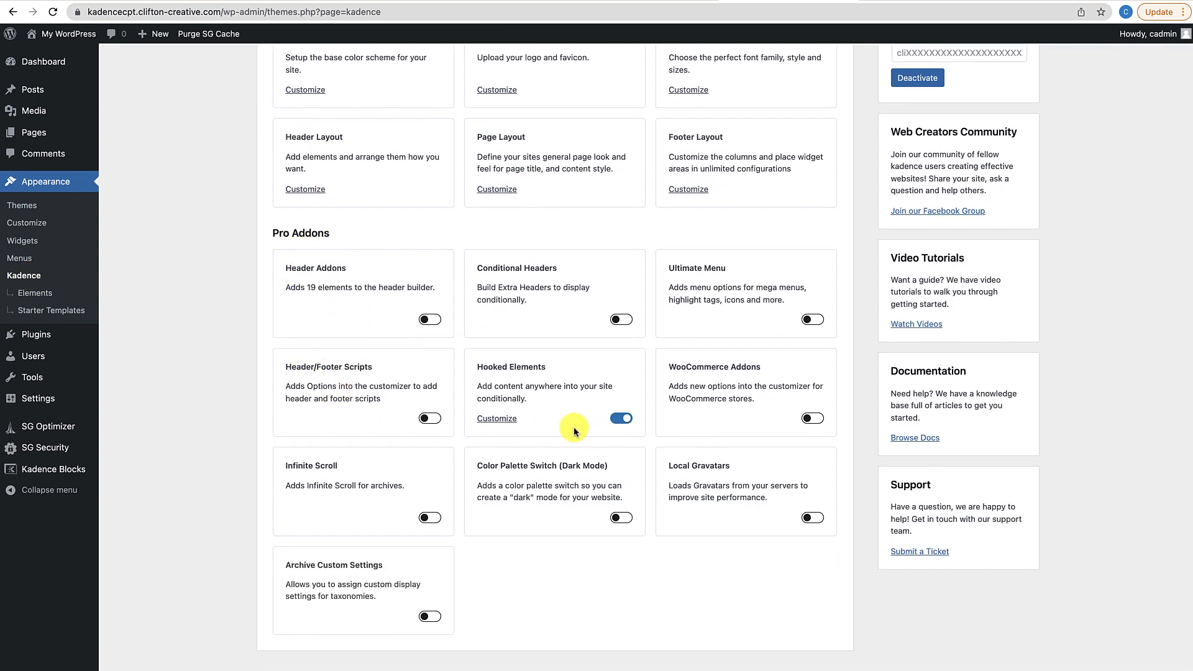
scroll(572, 426, "down", 1)
left_click(620, 403)
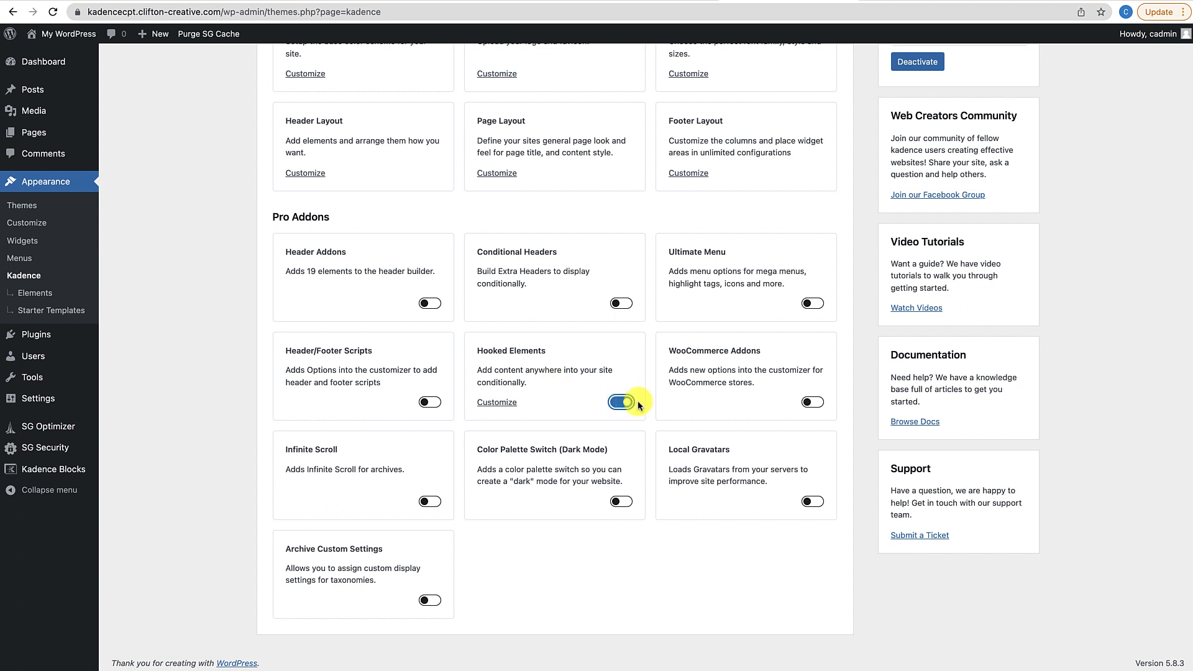
left_click(35, 295)
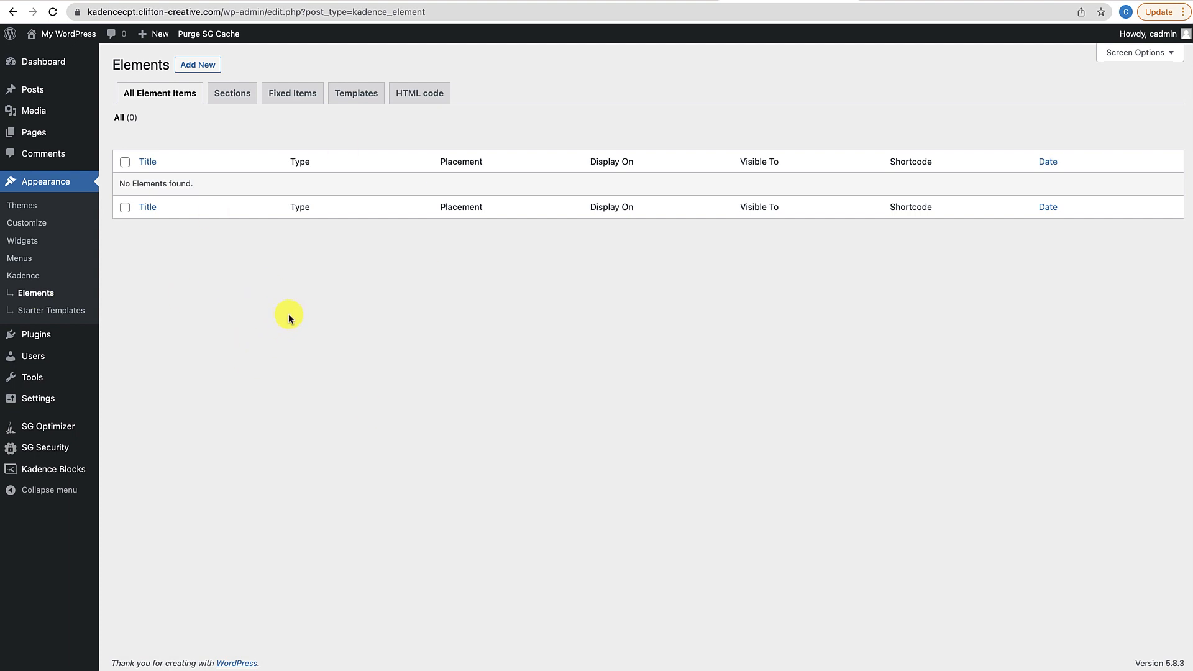
View and scroll through the site's front-end homepage
left_click(80, 36)
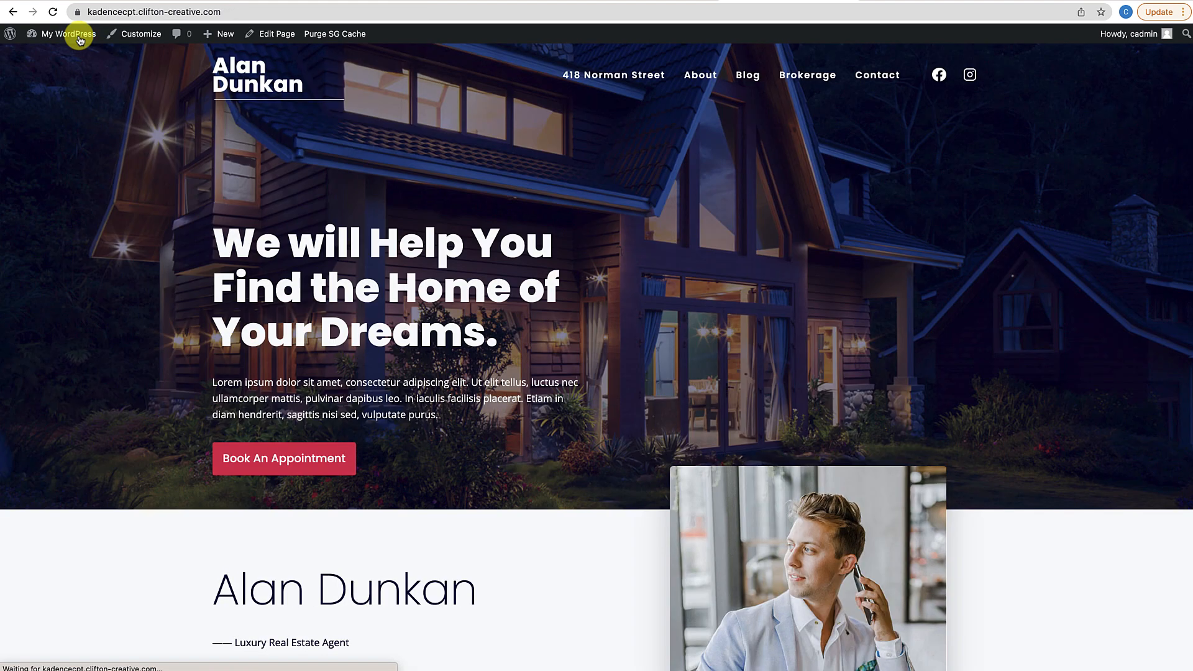
scroll(361, 268, "down", 5)
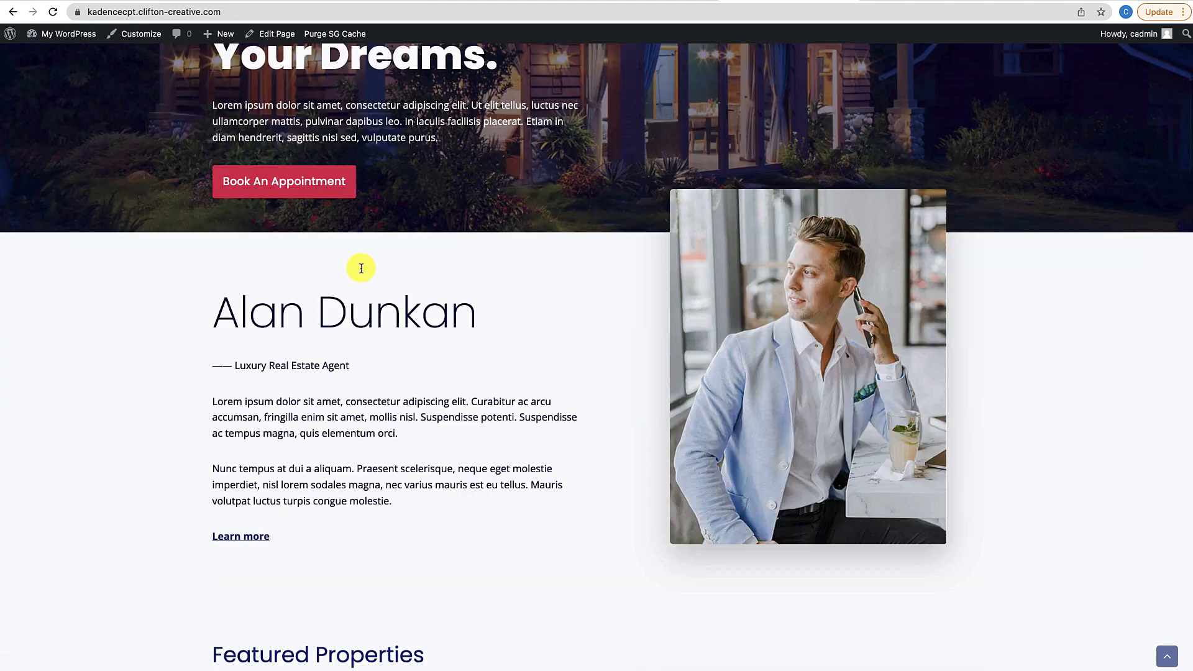
scroll(361, 268, "down", 20)
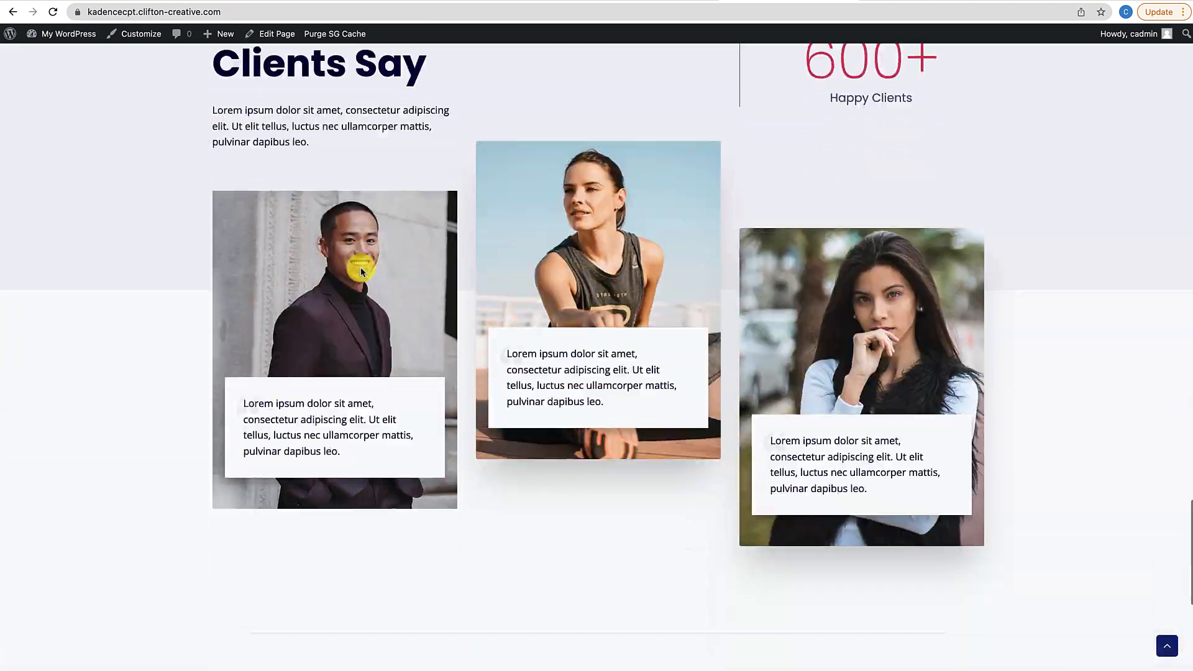
scroll(361, 266, "up", 20)
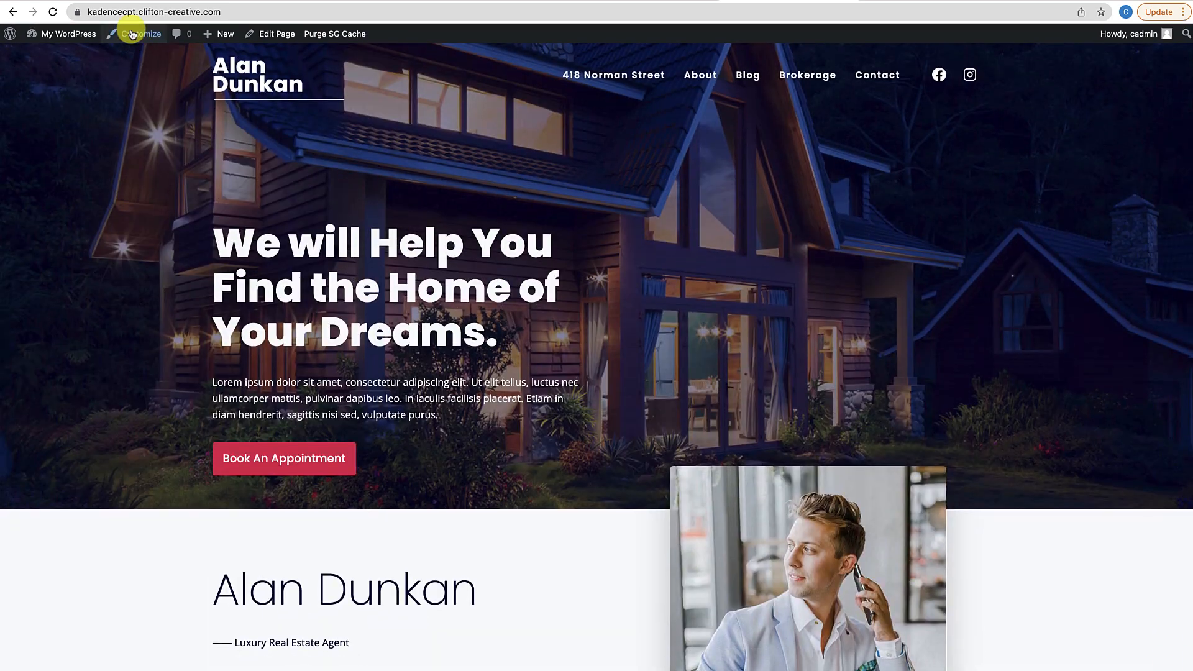
From Installed Plugins, open the Kadence starter template library
mouse_move(59, 34)
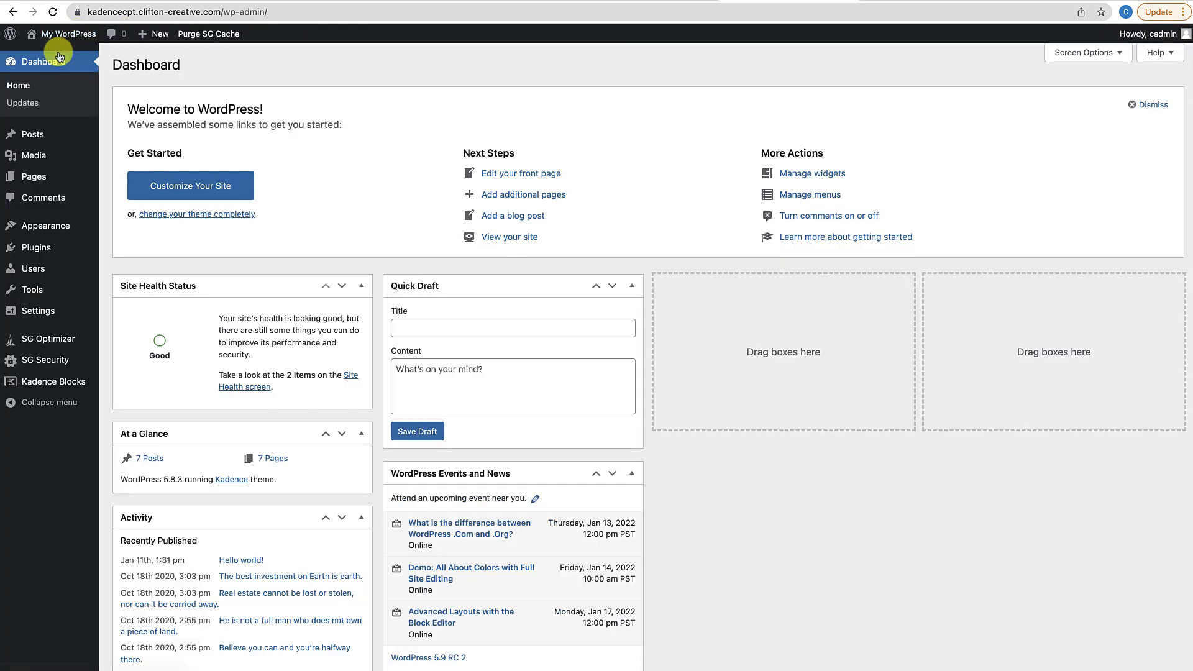
mouse_move(50, 228)
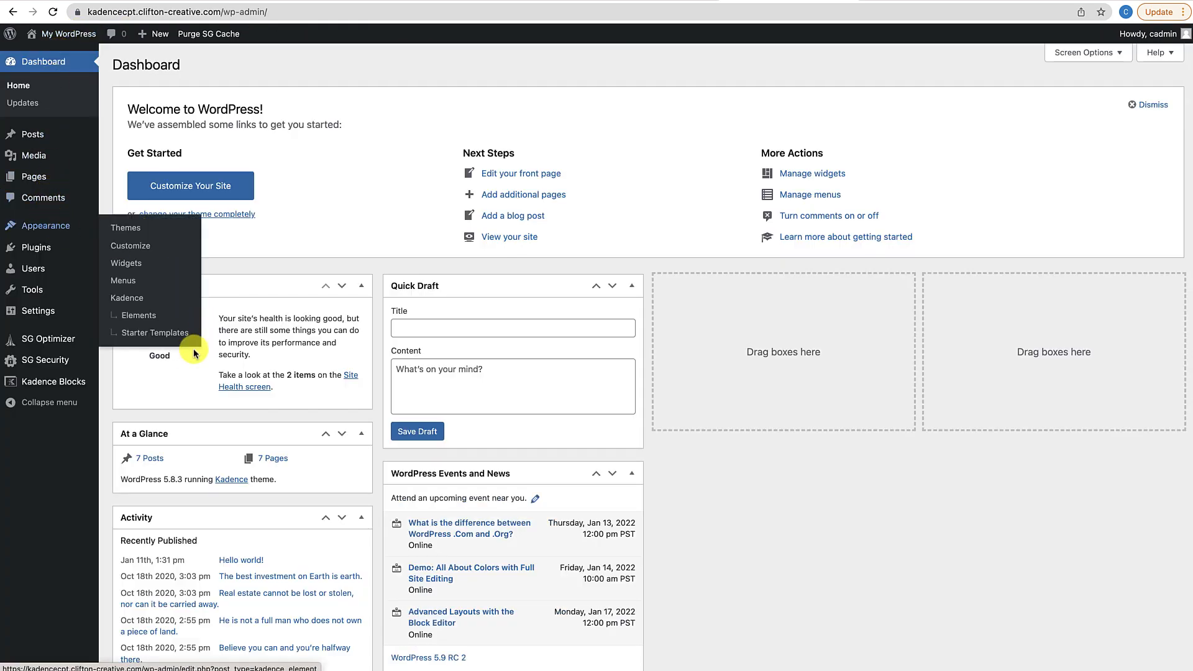
mouse_move(62, 247)
left_click(120, 250)
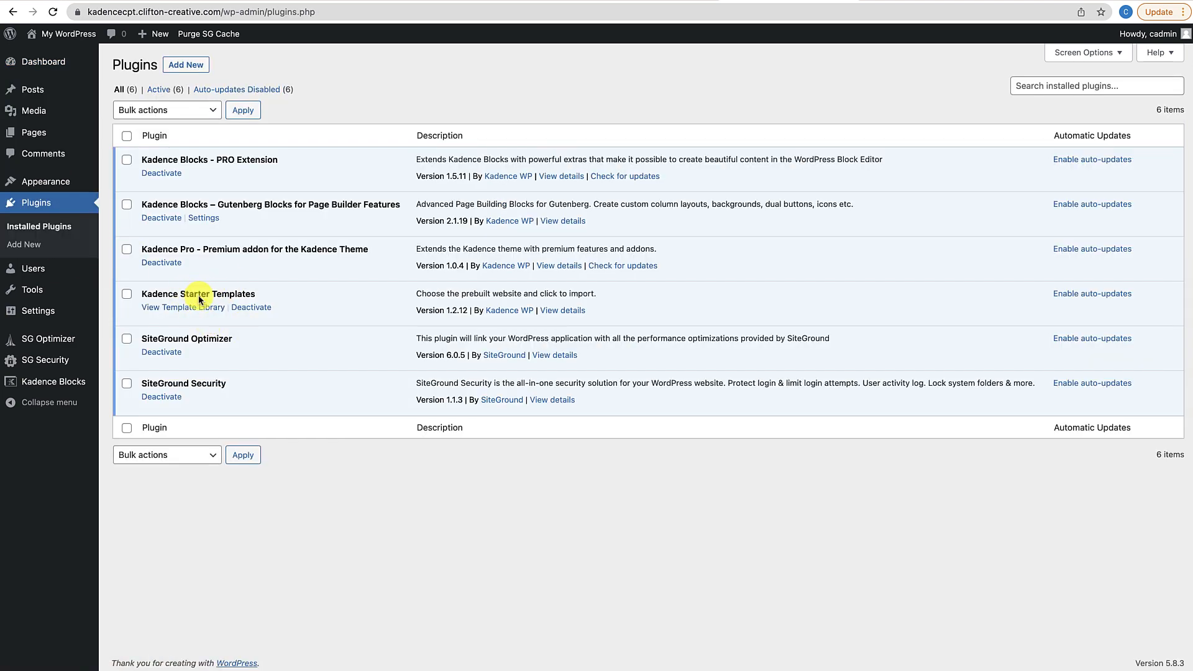
left_click(167, 314)
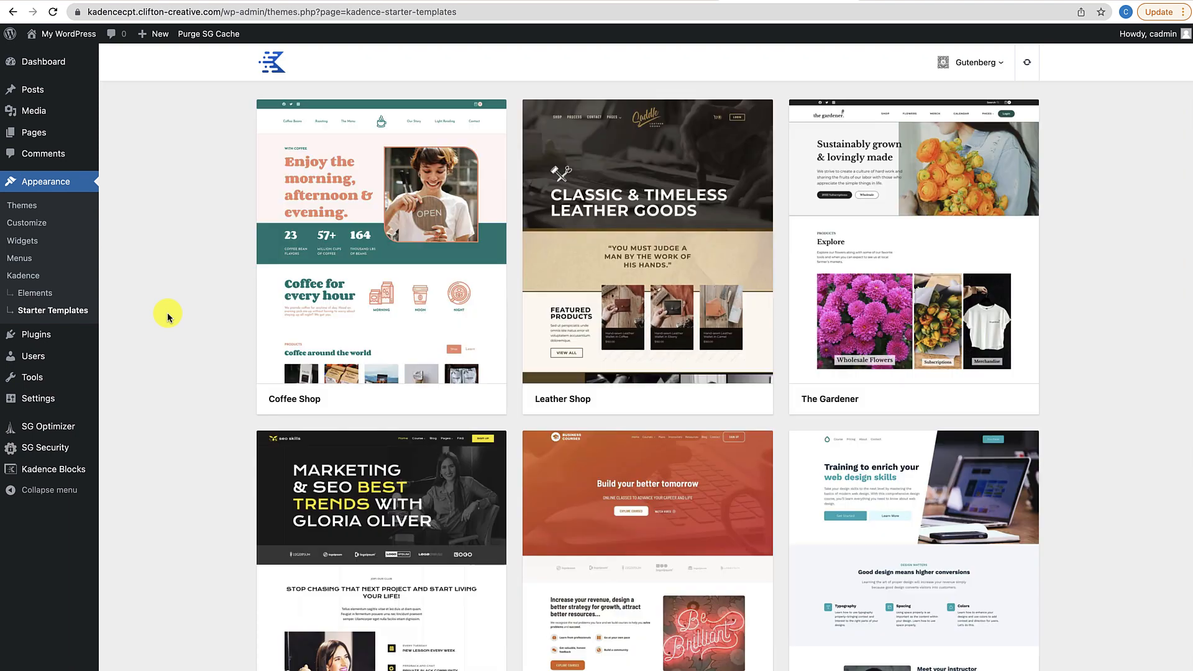
Preview the Real Estate starter template, then close the preview
scroll(418, 463, "down", 20)
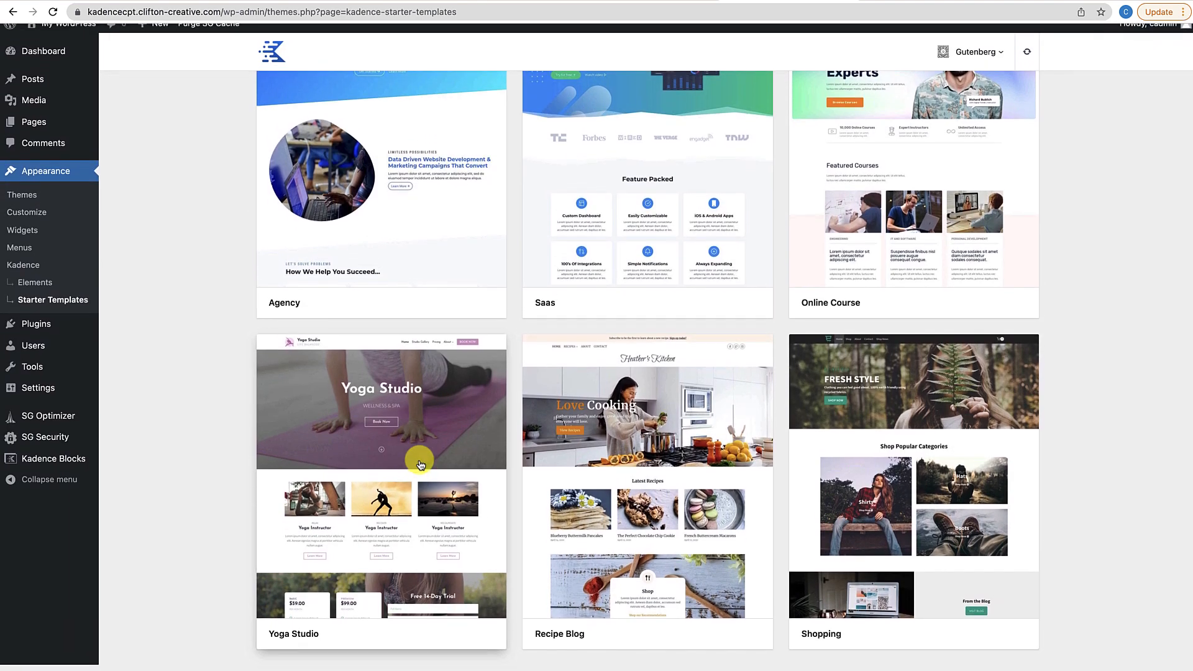
scroll(420, 465, "up", 6)
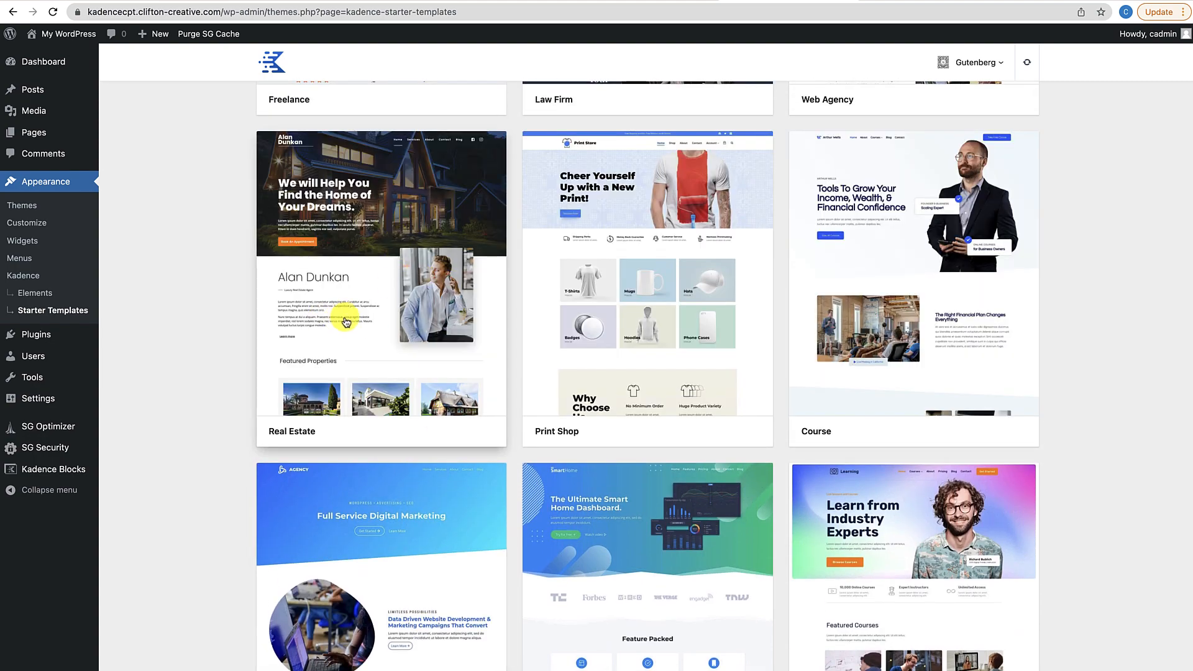
left_click(375, 320)
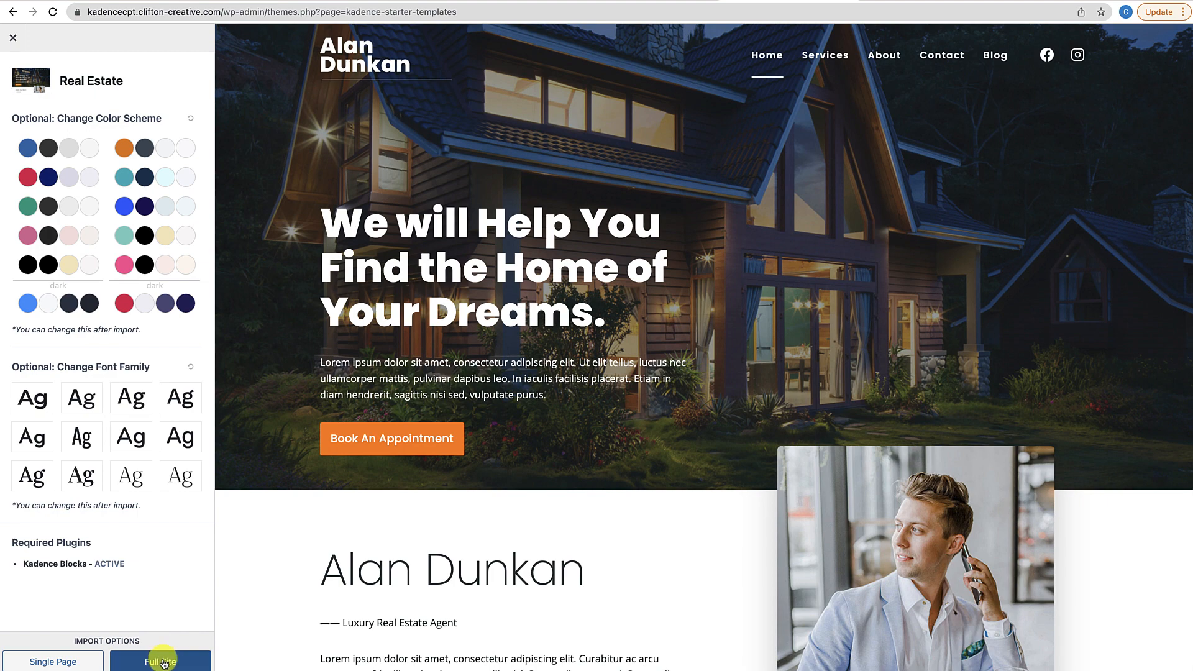
left_click(13, 38)
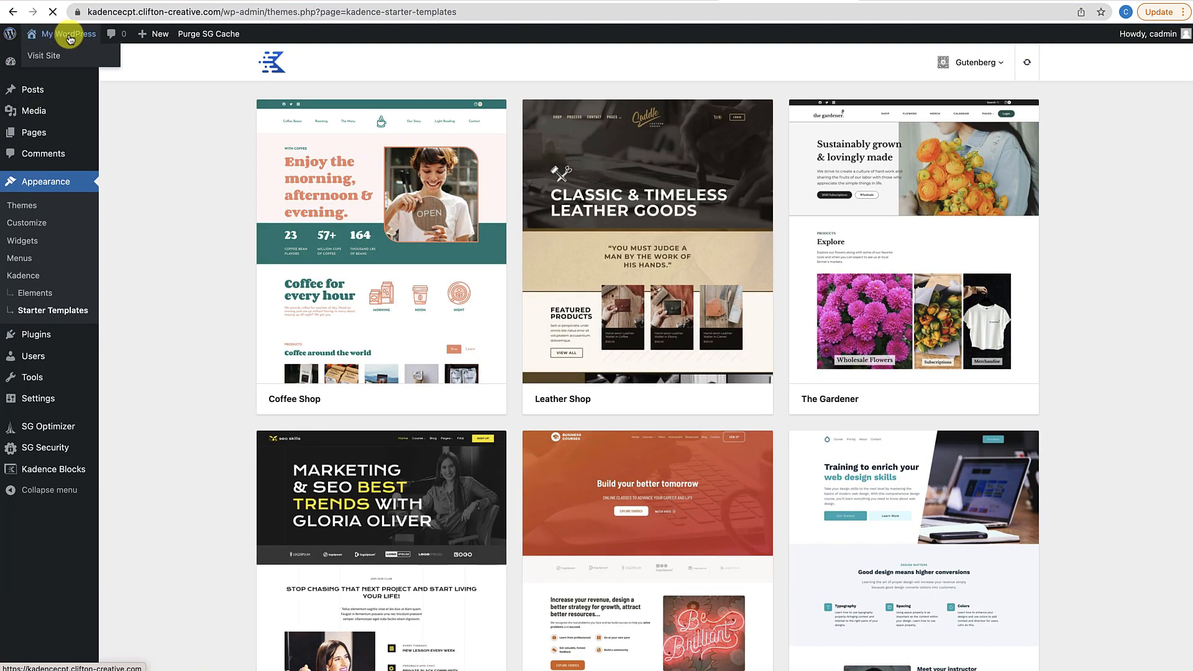
Visit the live homepage, then open and scroll through the Blog archive page
left_click(71, 40)
scroll(349, 277, "down", 15)
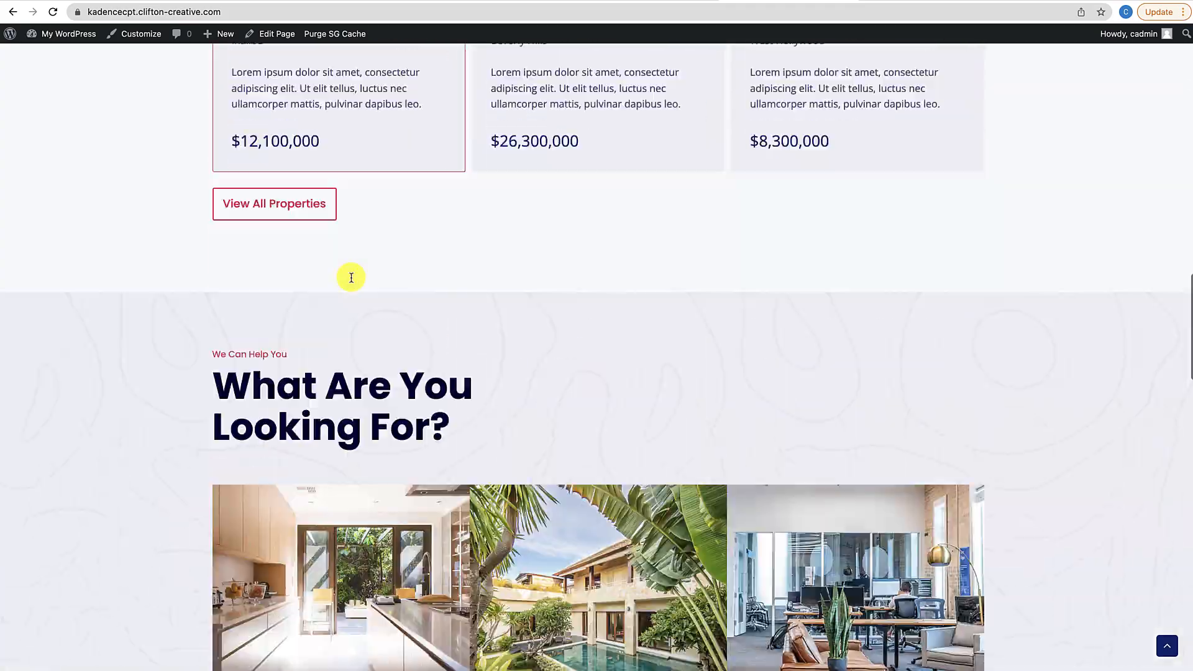
scroll(351, 277, "down", 20)
scroll(367, 206, "up", 20)
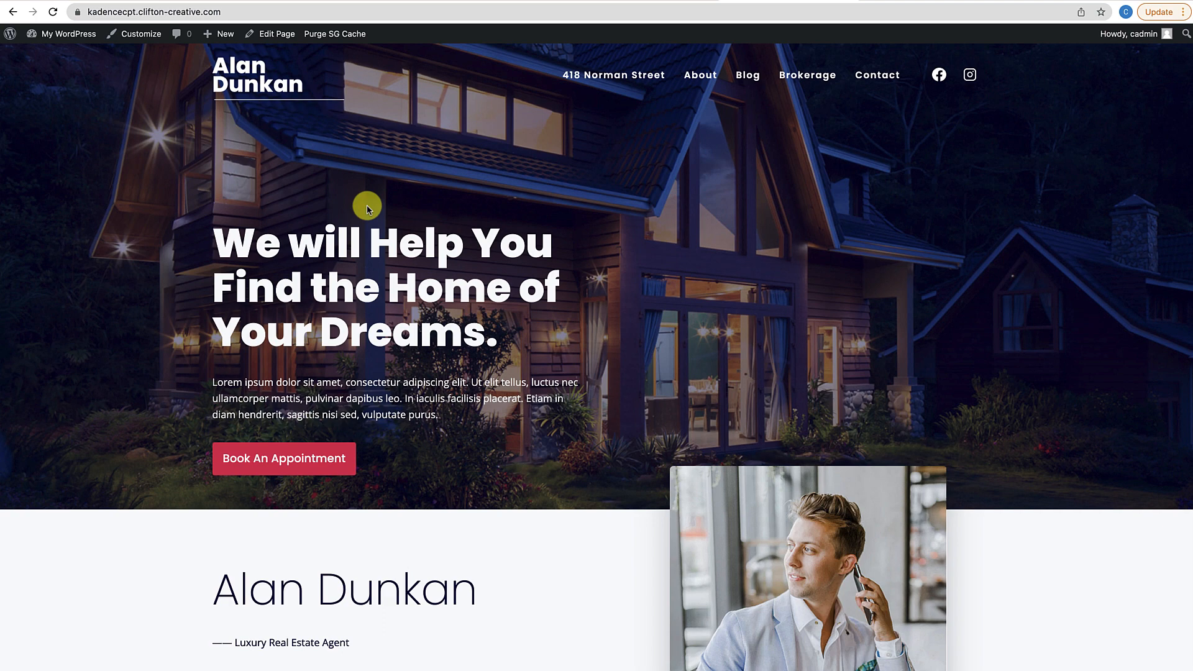
left_click(753, 76)
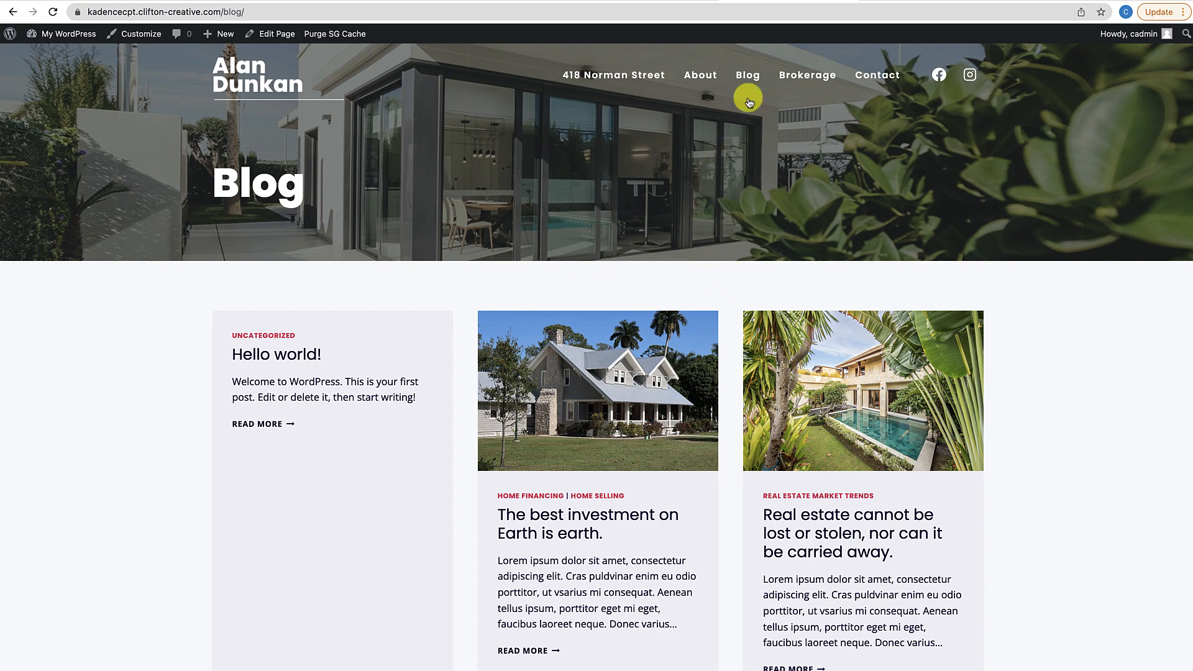
scroll(599, 320, "down", 5)
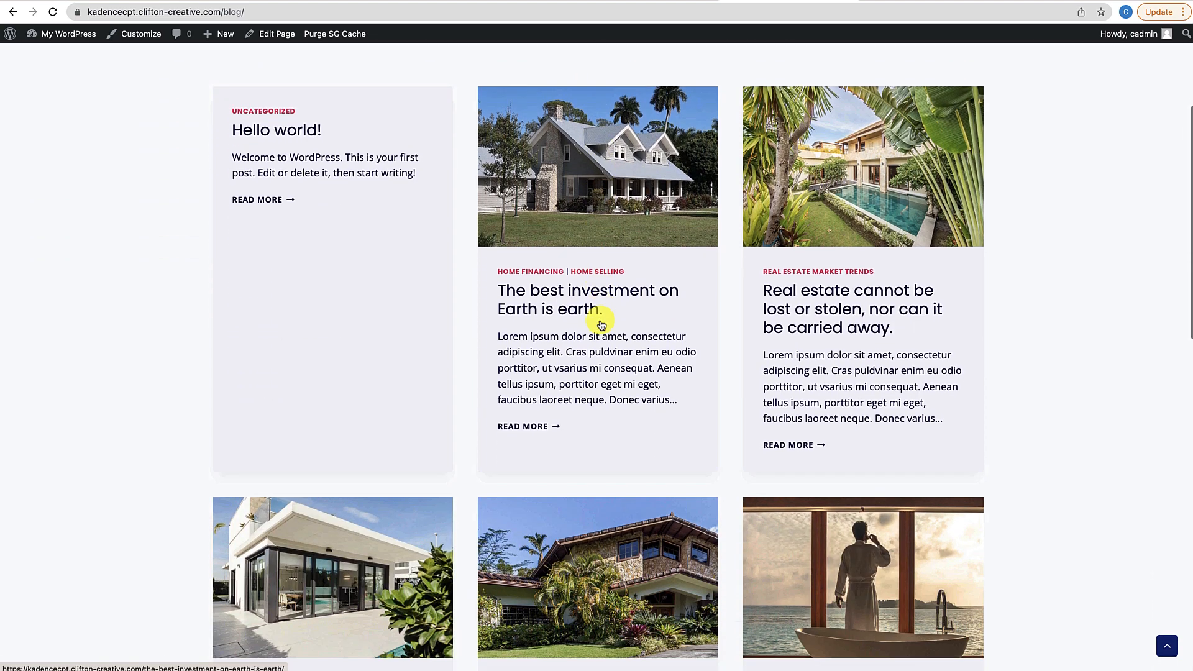
scroll(706, 612, "down", 10)
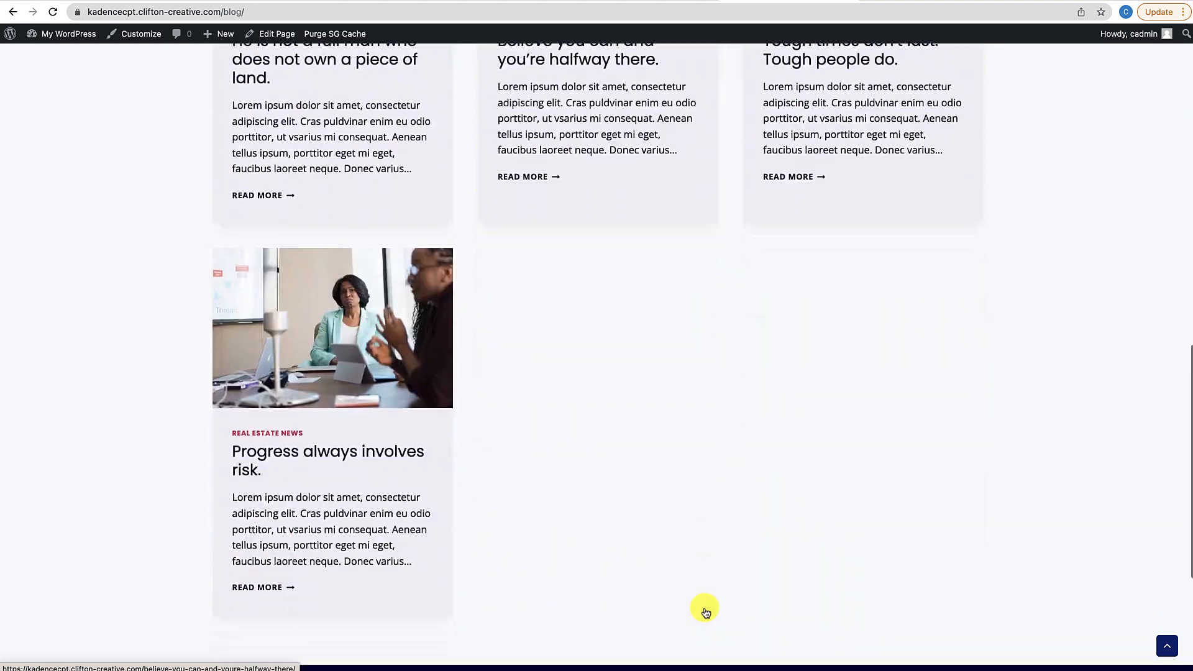
scroll(621, 497, "up", 6)
scroll(609, 480, "up", 5)
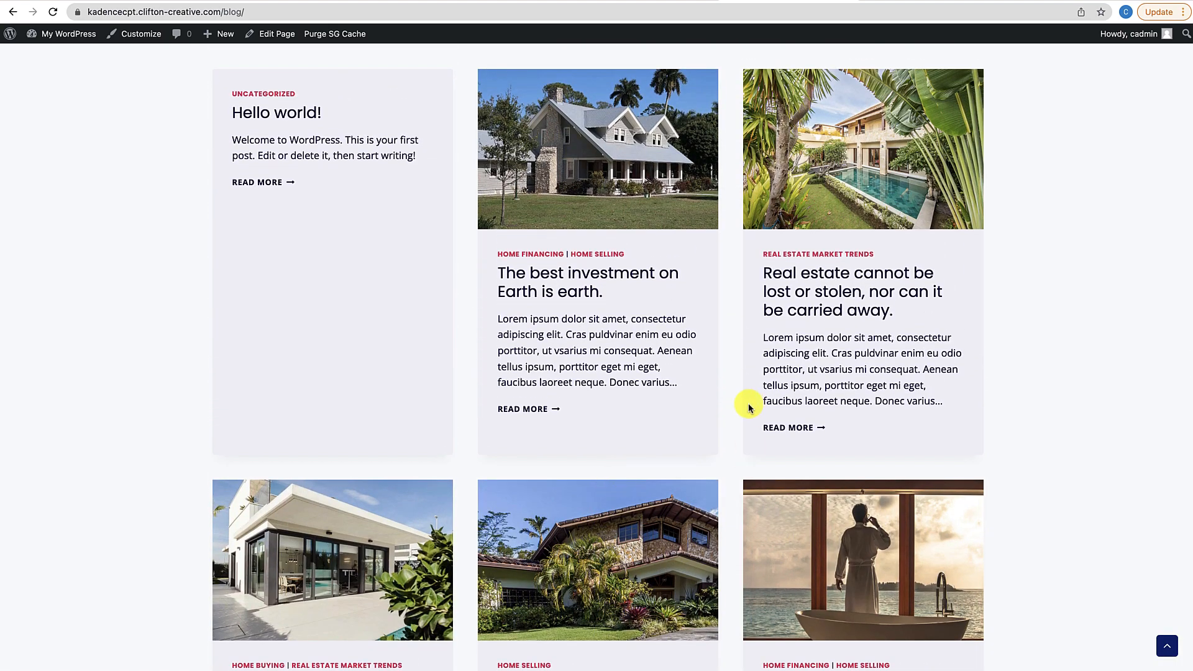
scroll(747, 408, "up", 4)
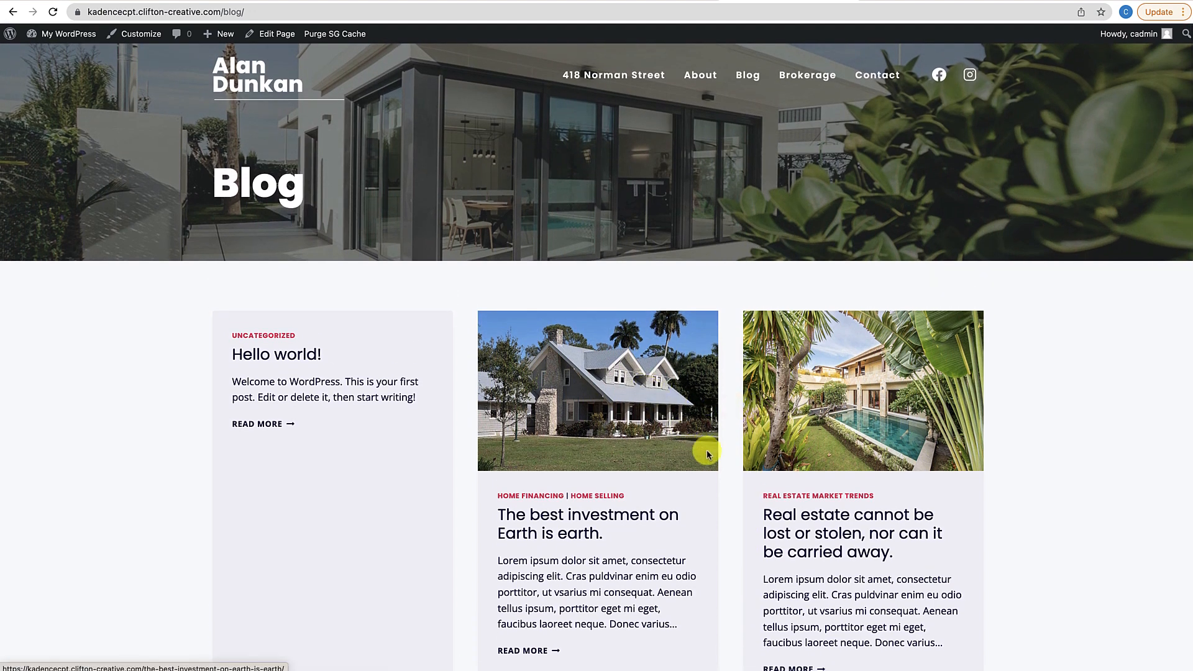
scroll(631, 495, "down", 1)
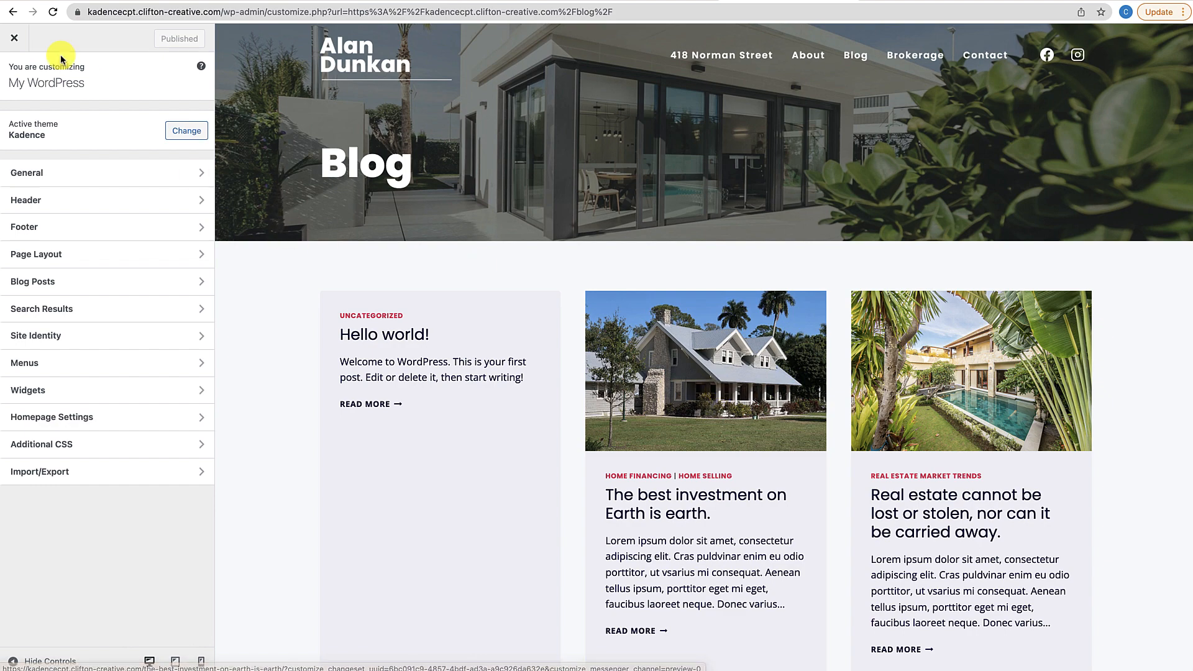
Reopen the Customizer on the blog page and go to Blog Posts > Archive Layout
left_click(13, 39)
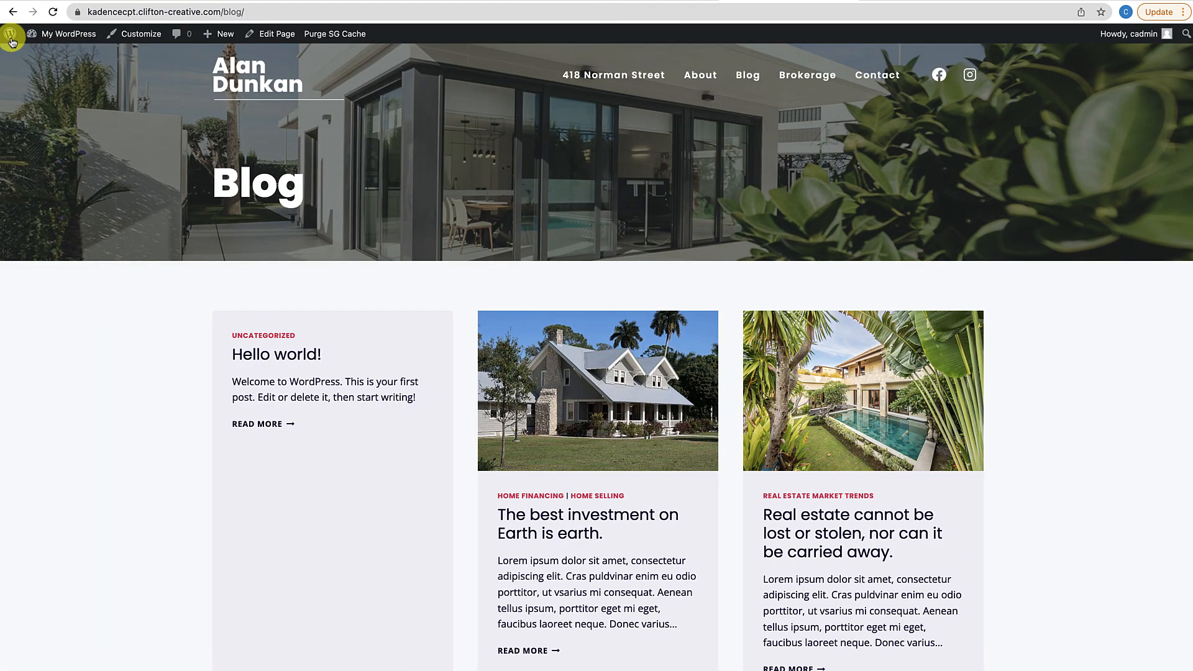
left_click(149, 42)
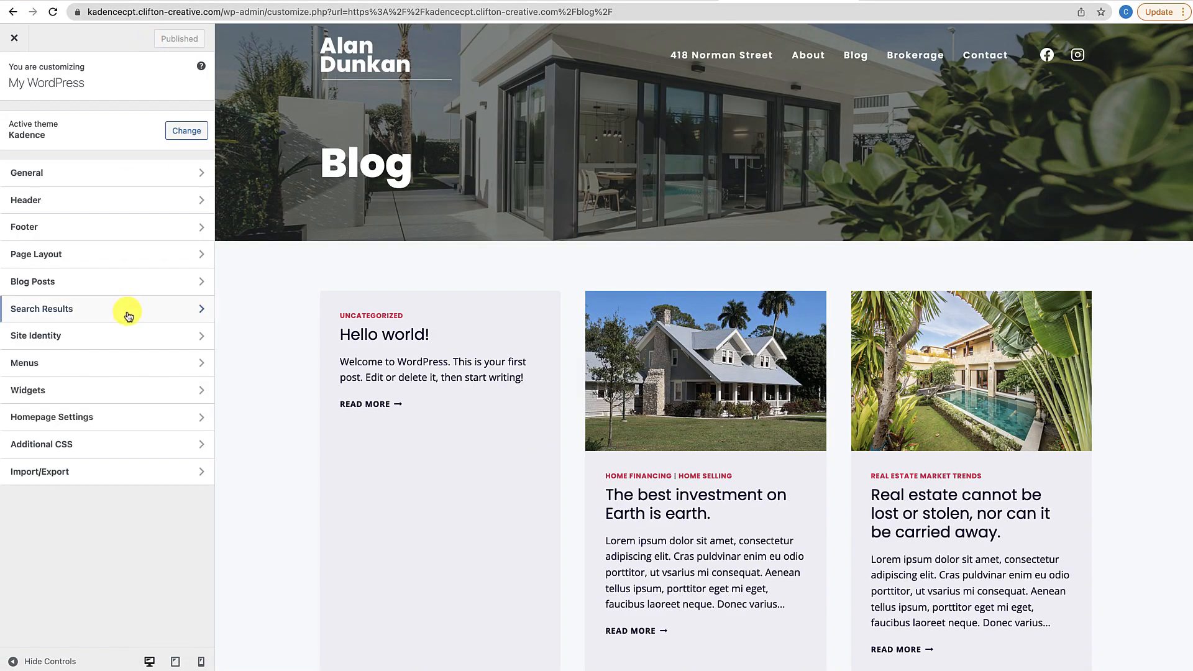
left_click(37, 280)
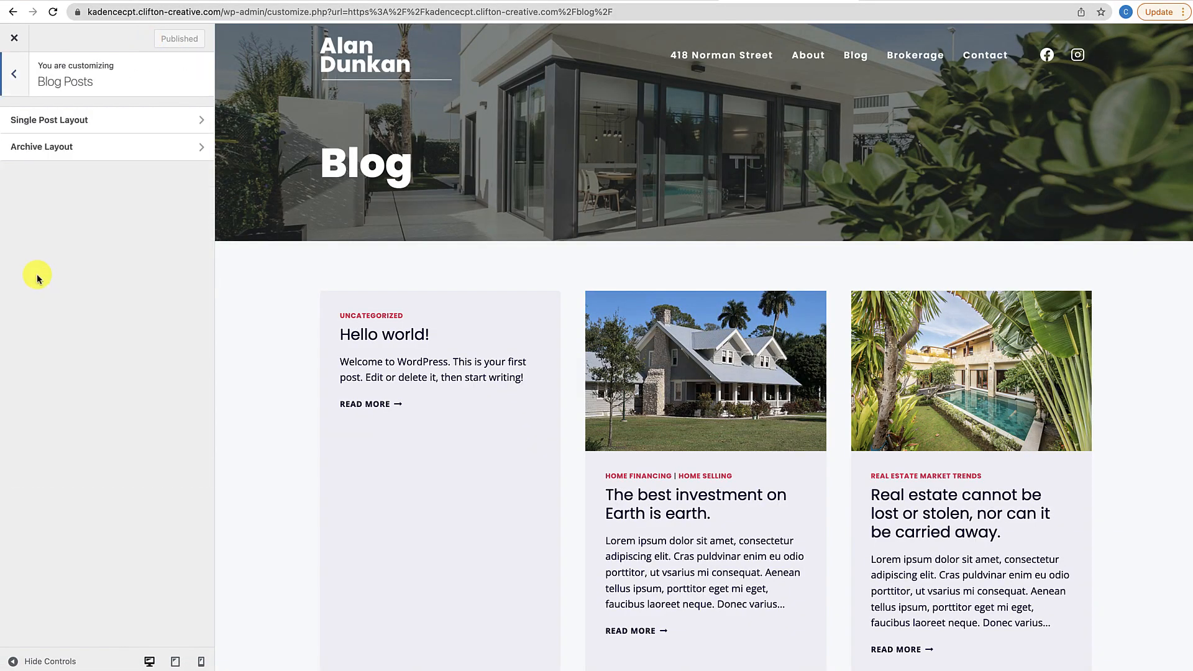
left_click(45, 152)
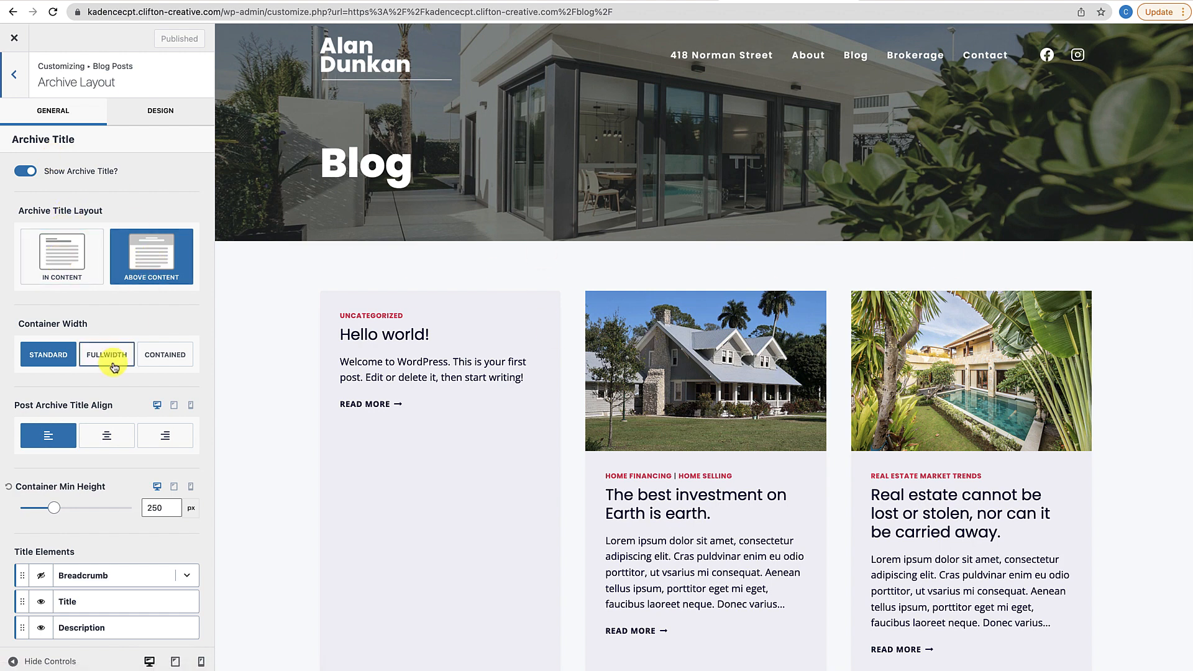
scroll(109, 359, "down", 5)
scroll(112, 362, "up", 5)
scroll(118, 365, "down", 1)
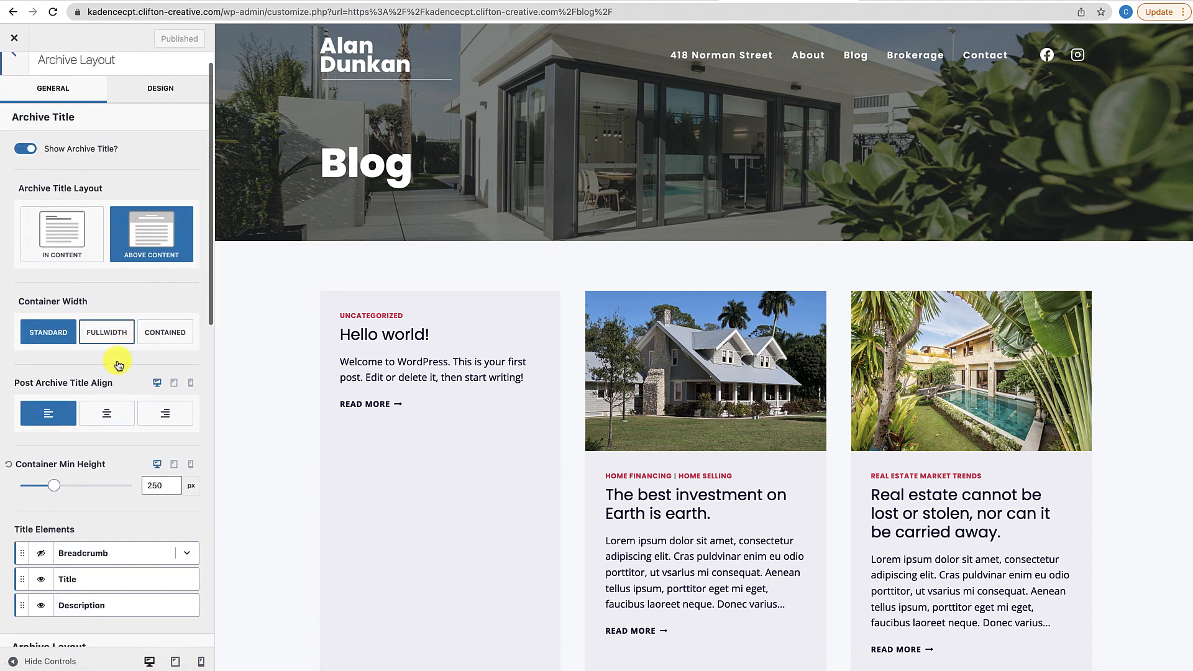
scroll(107, 362, "down", 7)
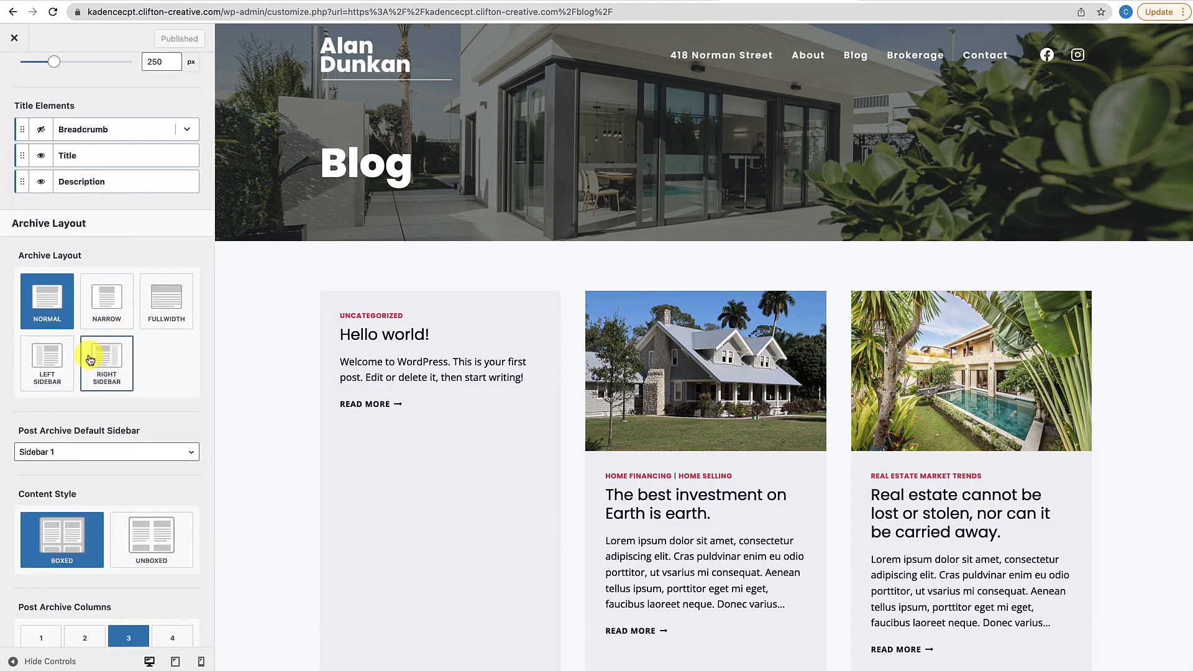
scroll(125, 487, "down", 1)
scroll(125, 487, "down", 5)
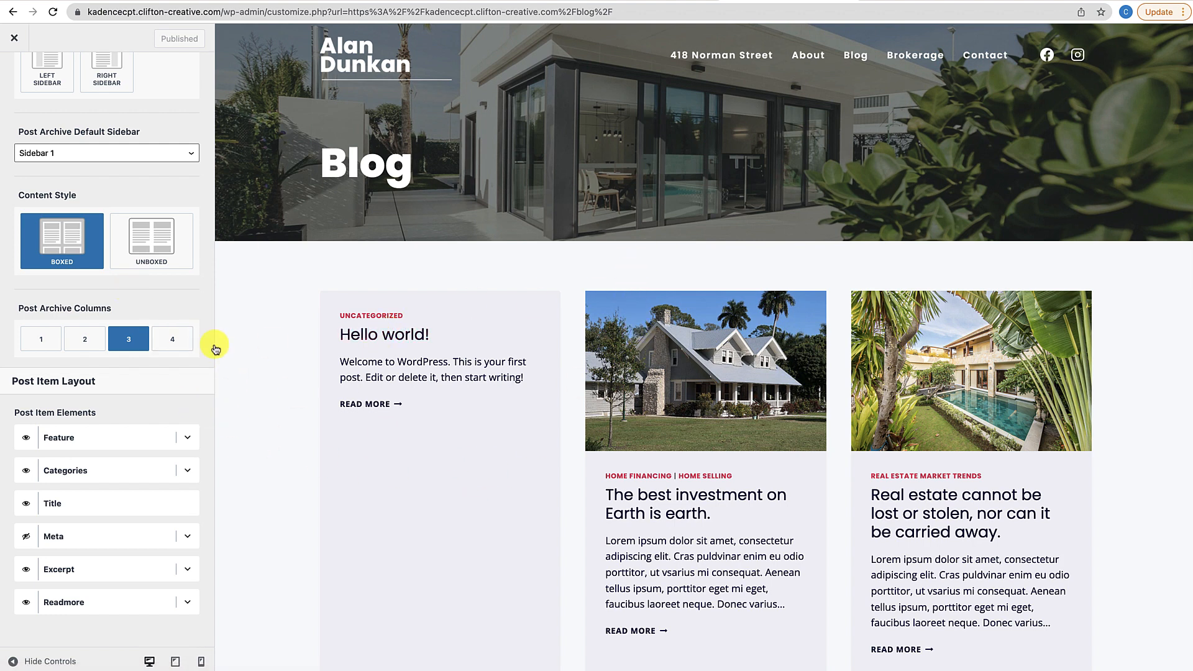
scroll(169, 339, "up", 5)
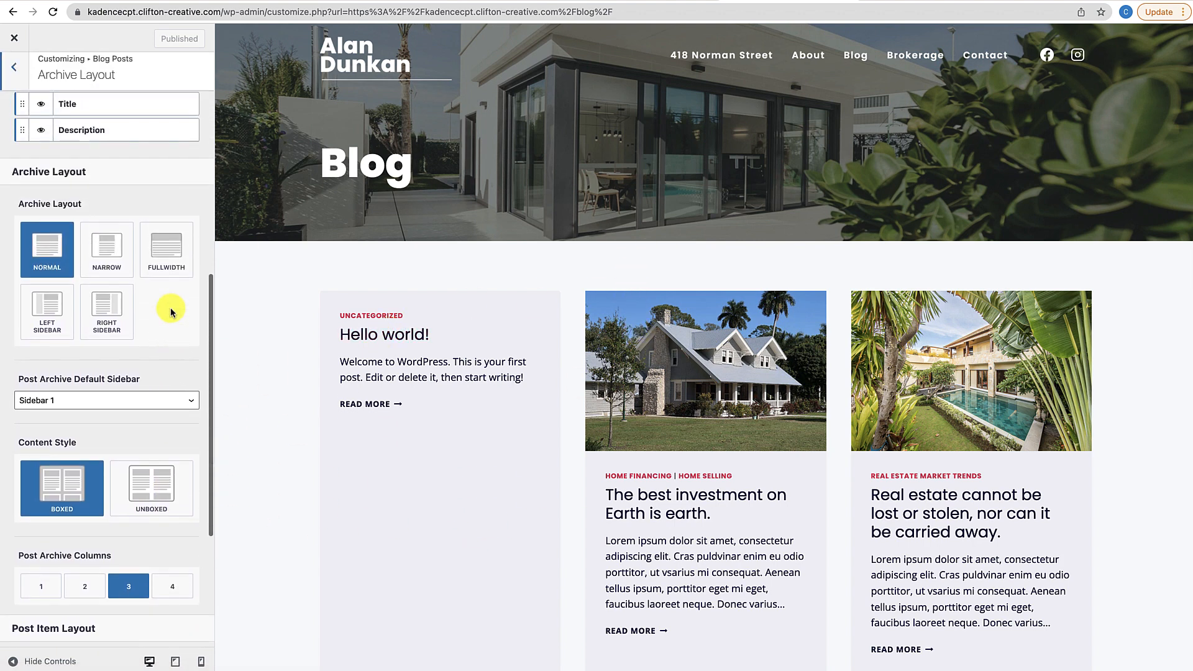
Try the Fullwidth and Narrow archive layouts, return to Normal, and publish
left_click(166, 250)
left_click(119, 260)
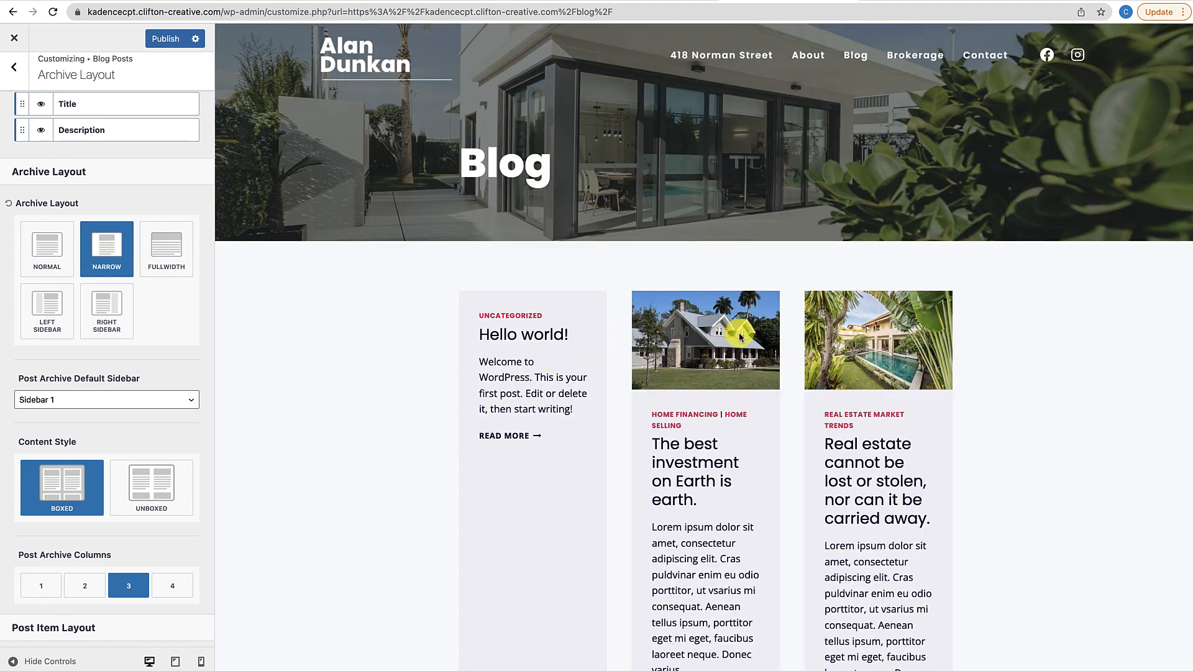
left_click(38, 260)
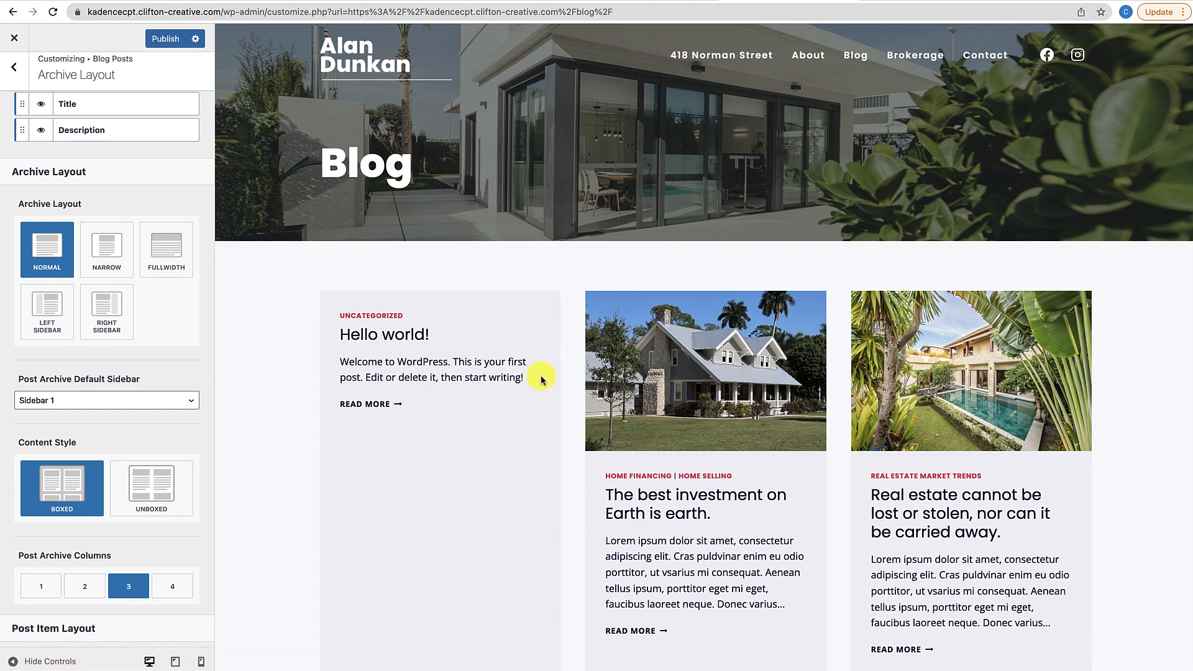
left_click(167, 40)
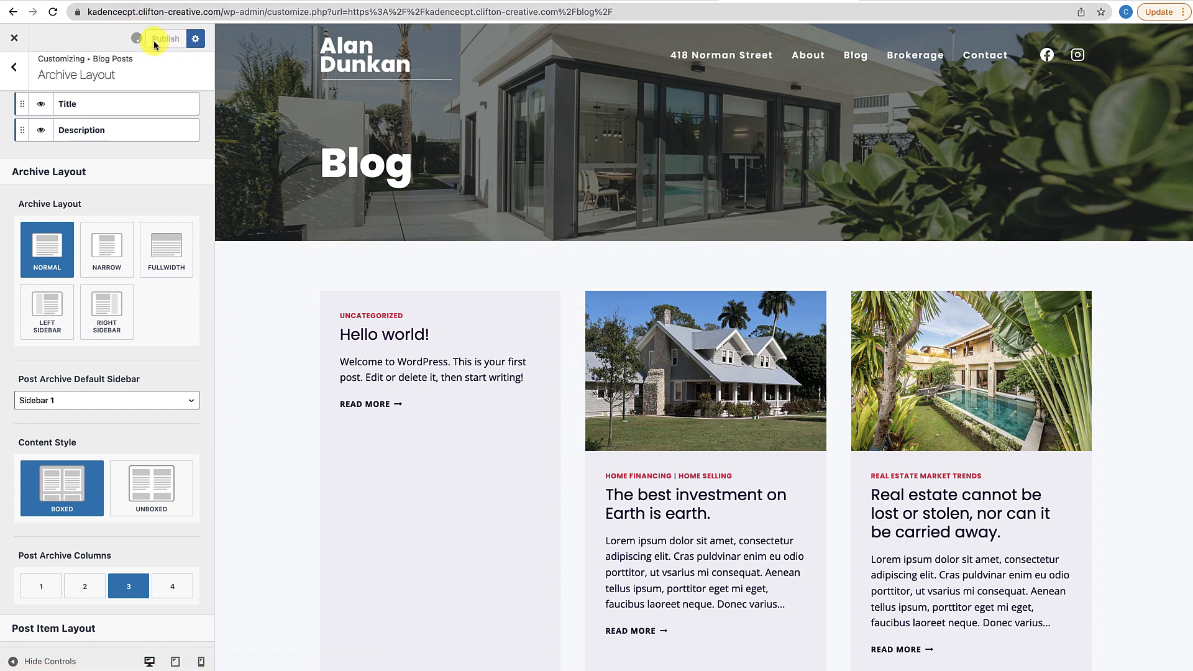
left_click(15, 38)
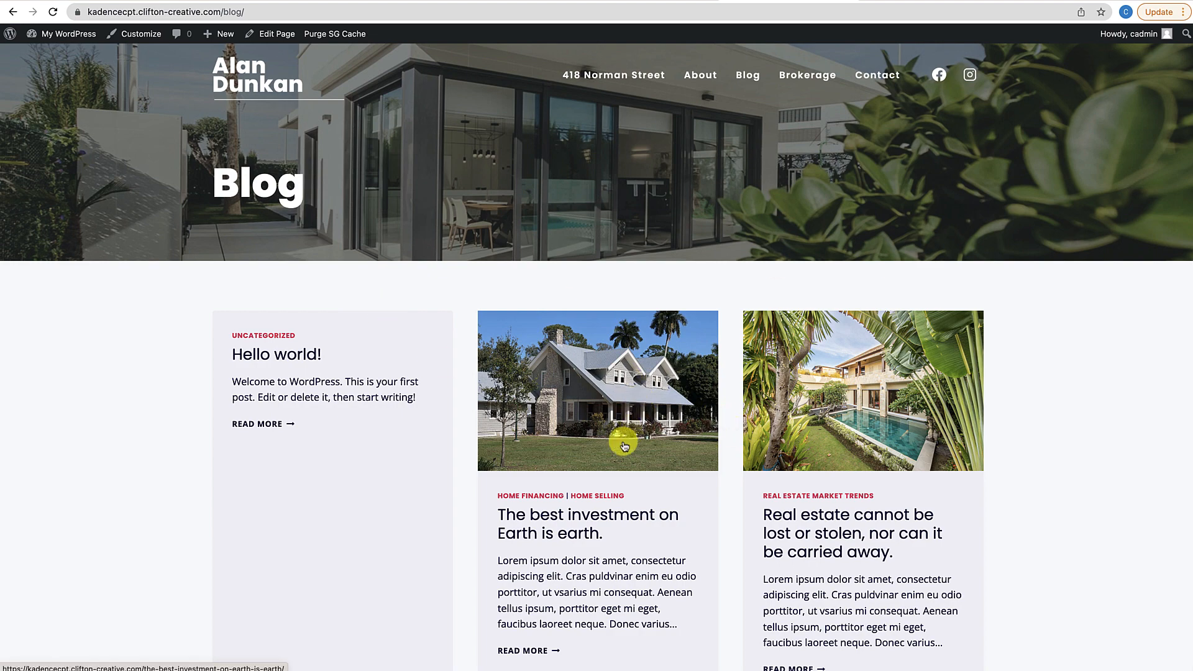
From the home page go to Blog and open 'The best investment on Earth is earth.'
scroll(666, 454, "down", 15)
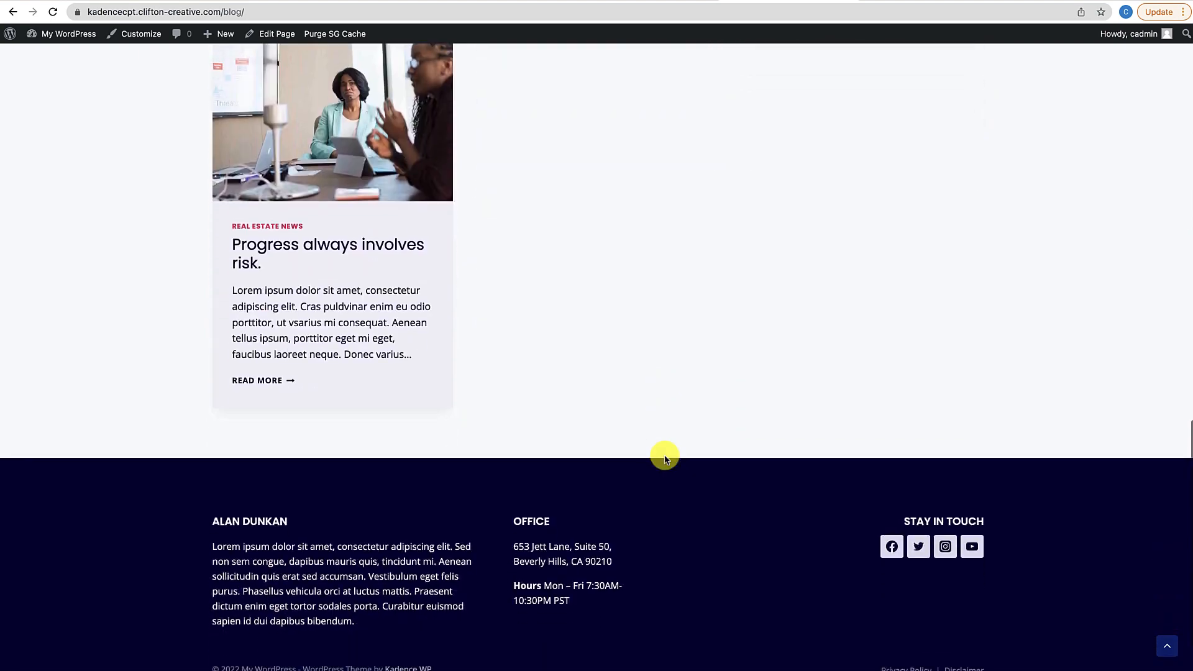
scroll(665, 459, "up", 15)
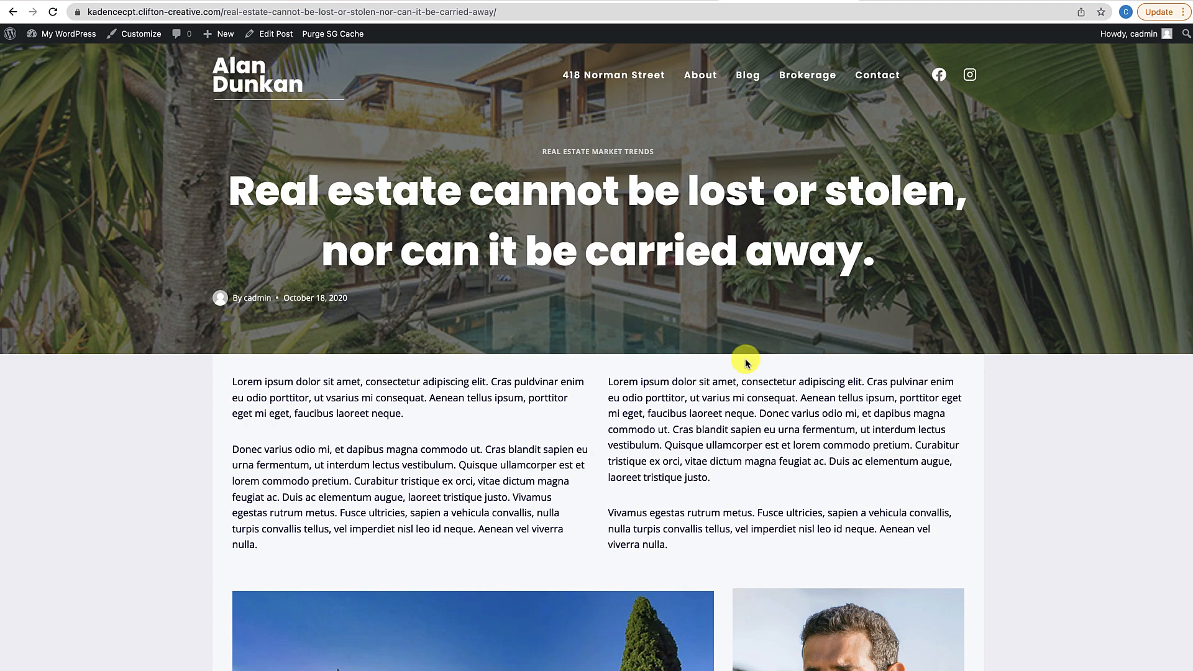
scroll(746, 360, "down", 15)
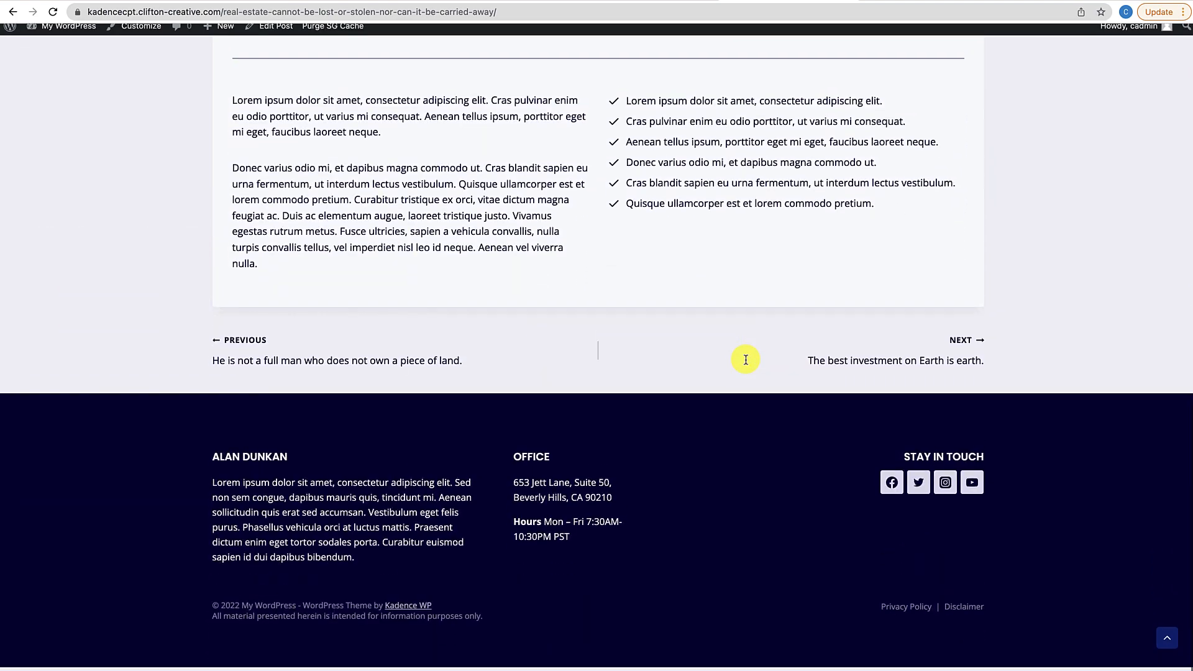
scroll(746, 359, "up", 15)
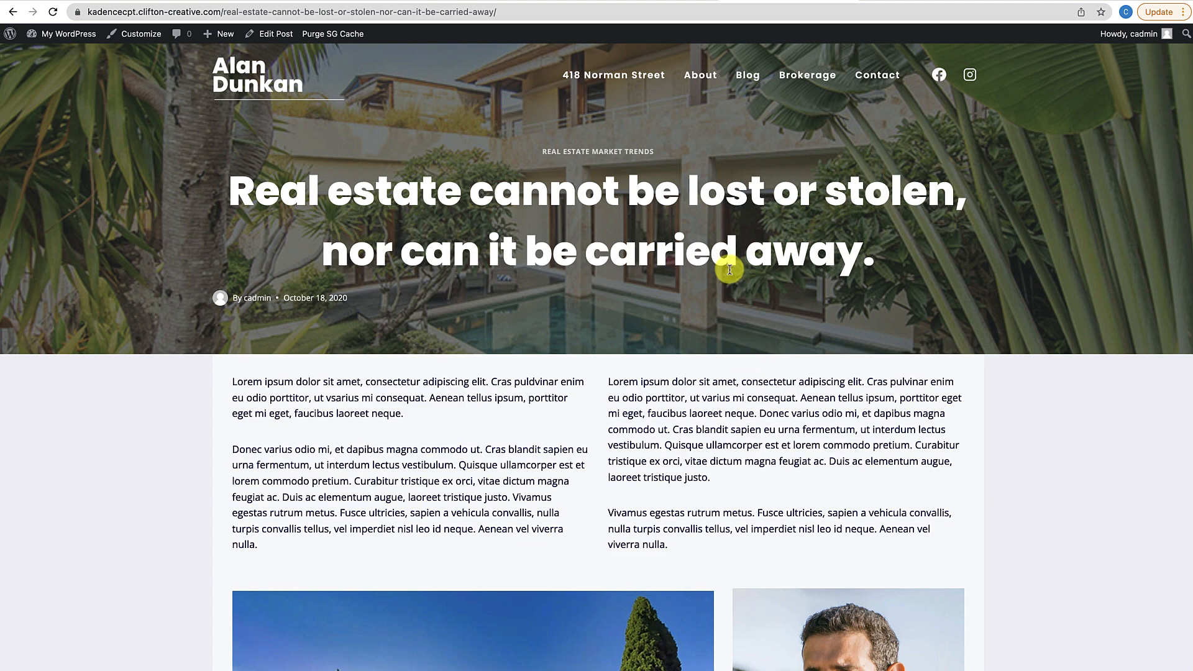
left_click(246, 89)
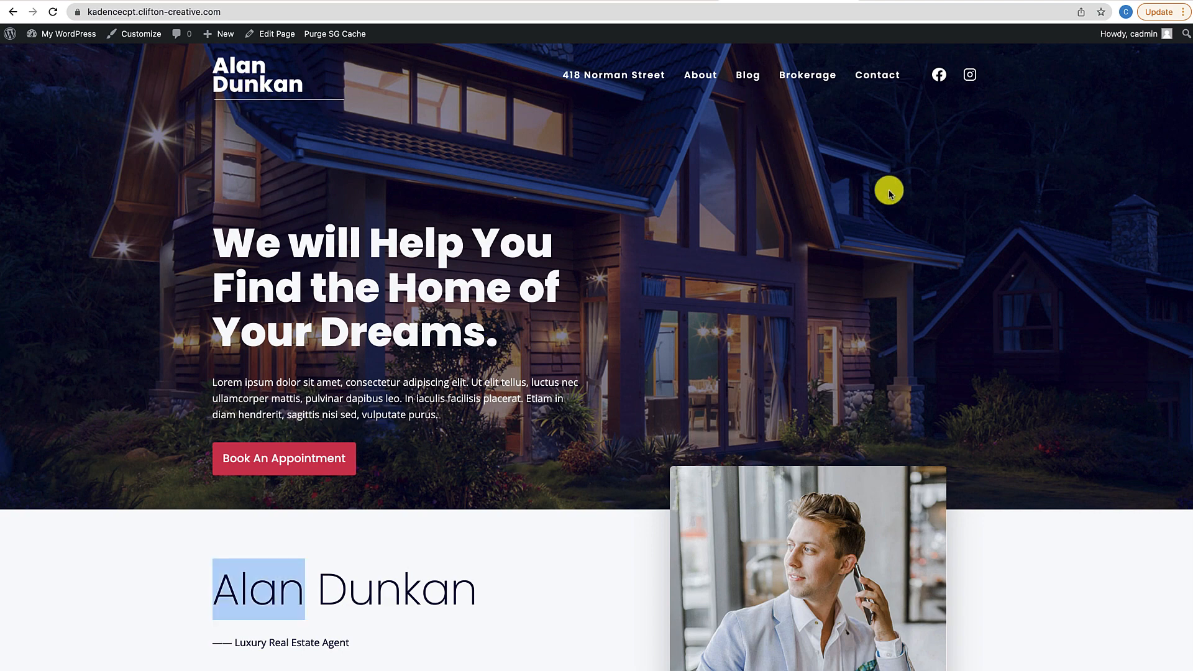
left_click(756, 85)
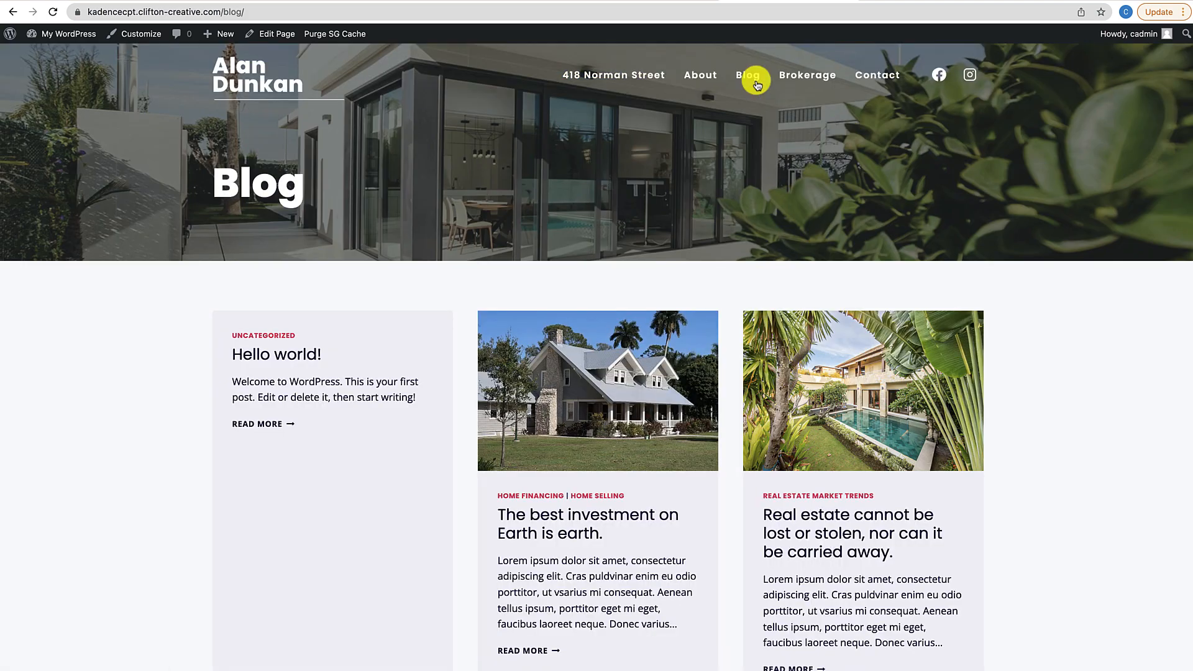
left_click(640, 413)
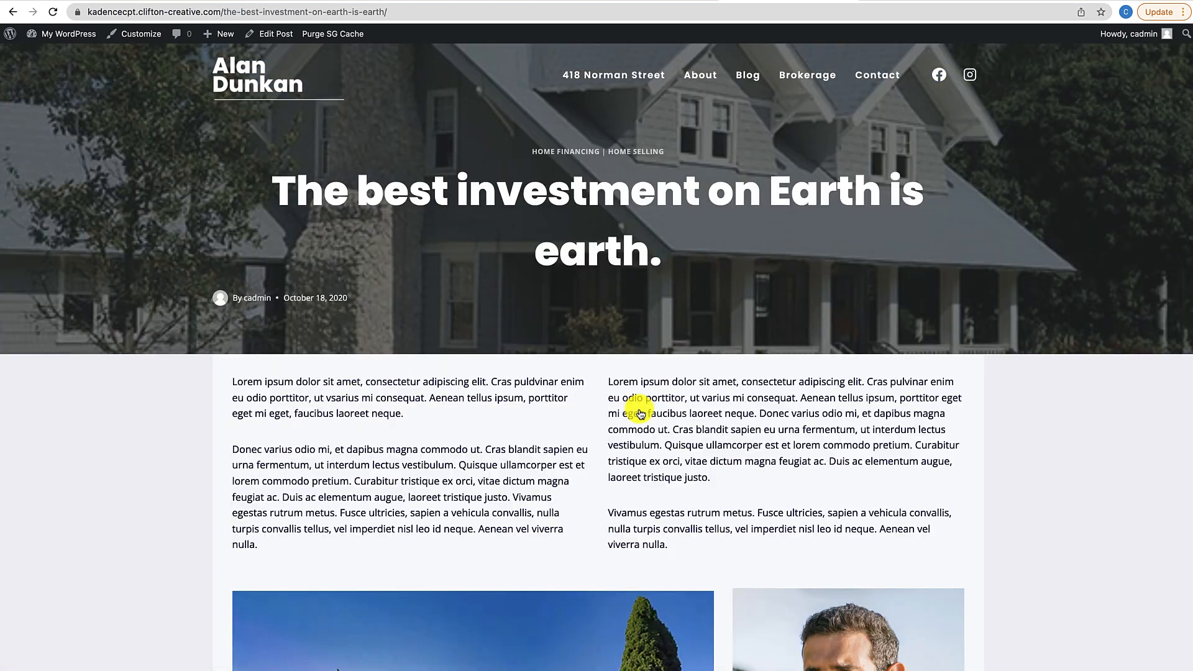
scroll(640, 413, "down", 20)
scroll(640, 413, "up", 20)
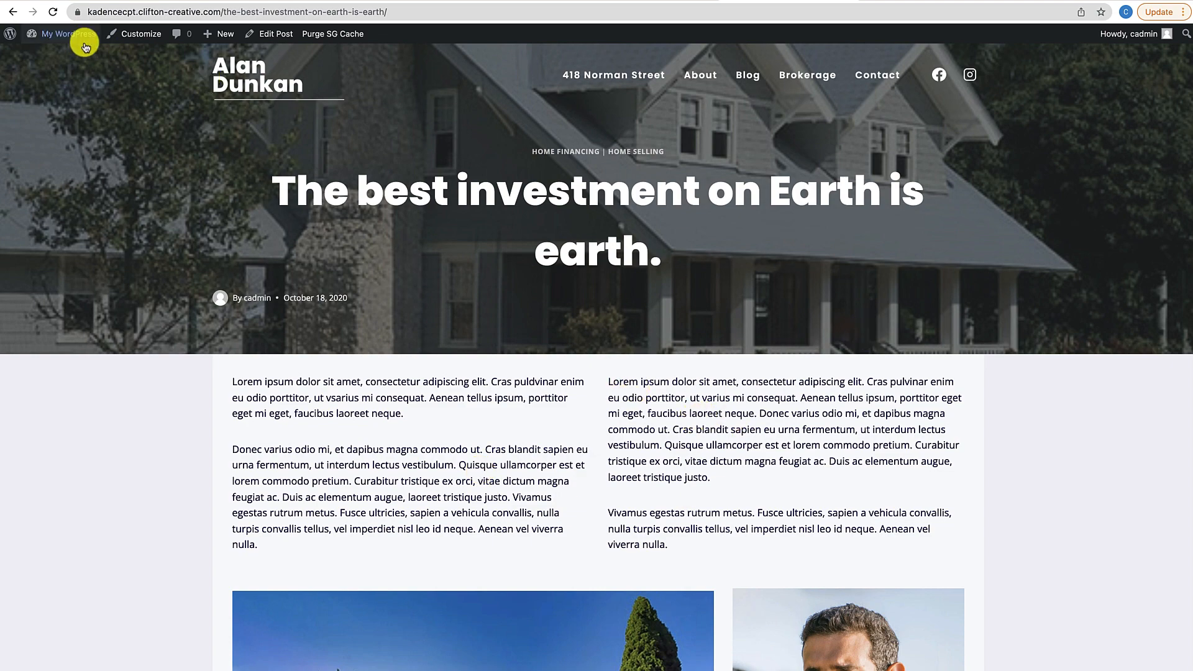
From the Dashboard, go to the Kadence Elements list and add a new element
left_click(54, 52)
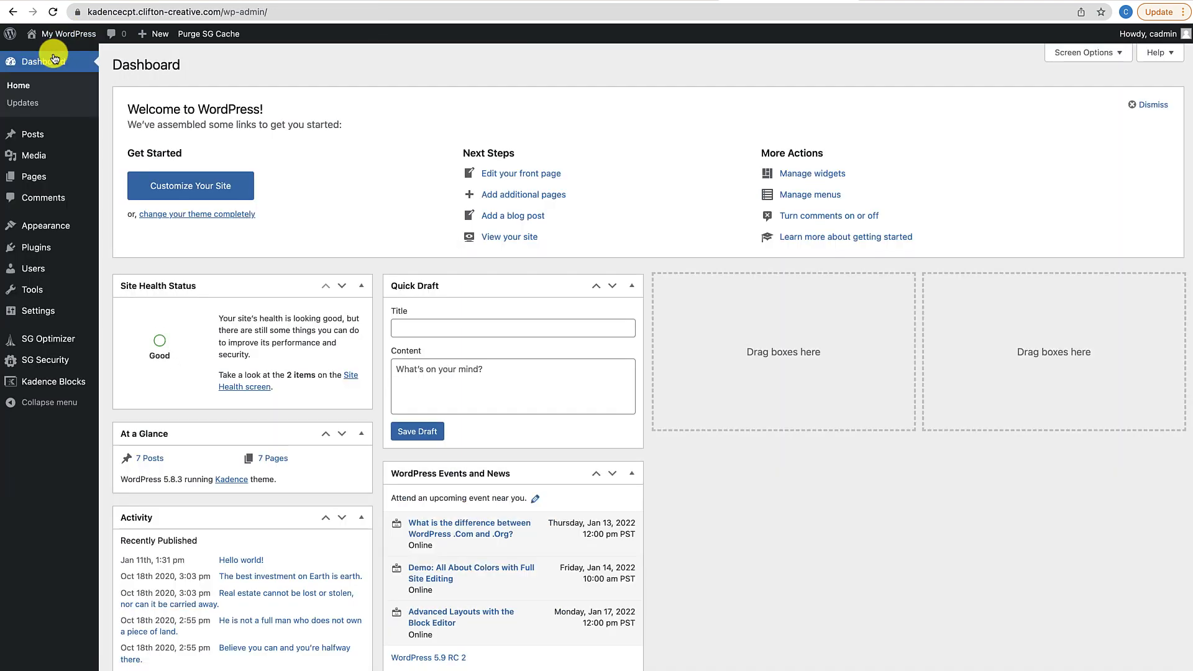
mouse_move(39, 225)
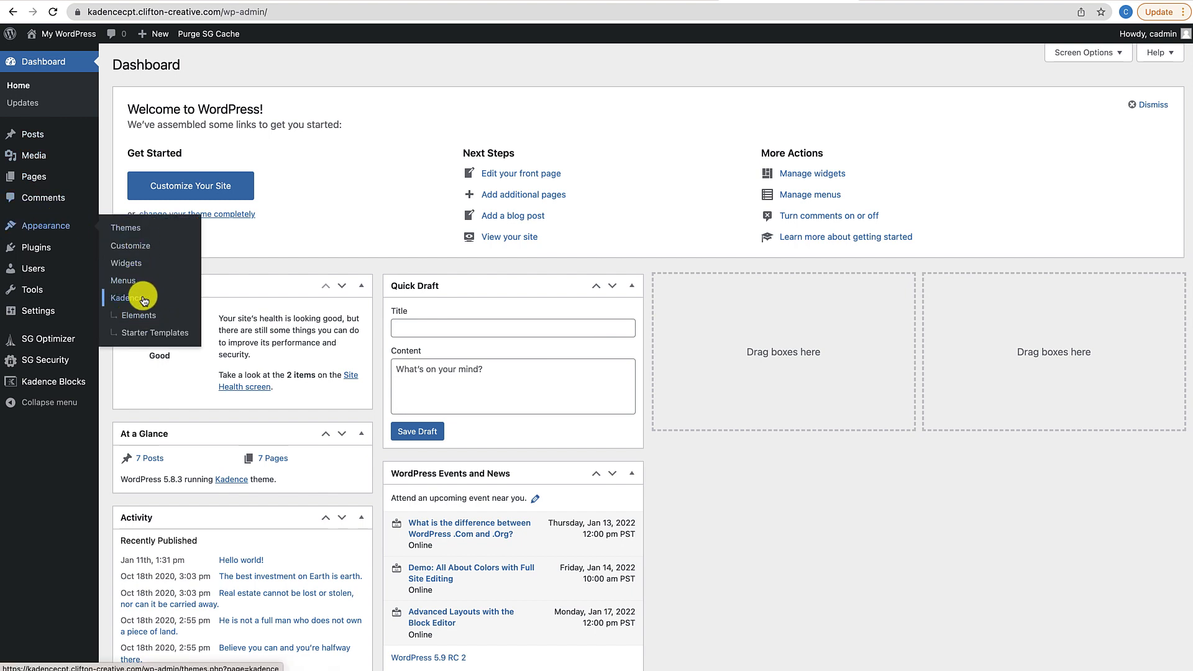
left_click(138, 317)
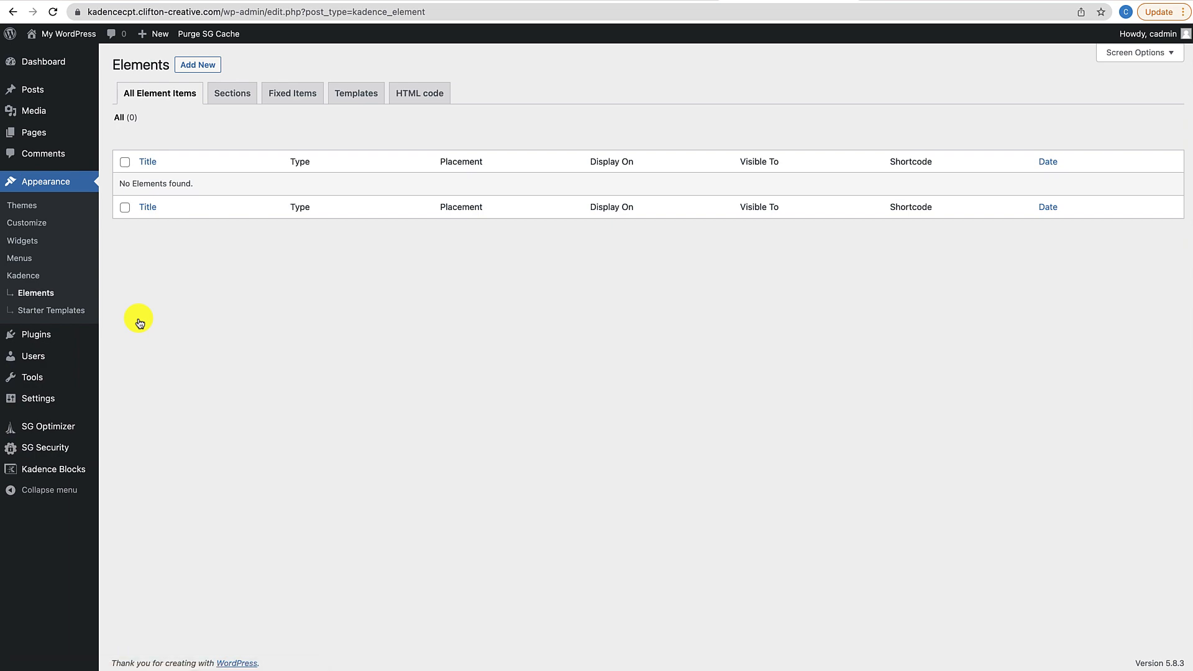
left_click(208, 68)
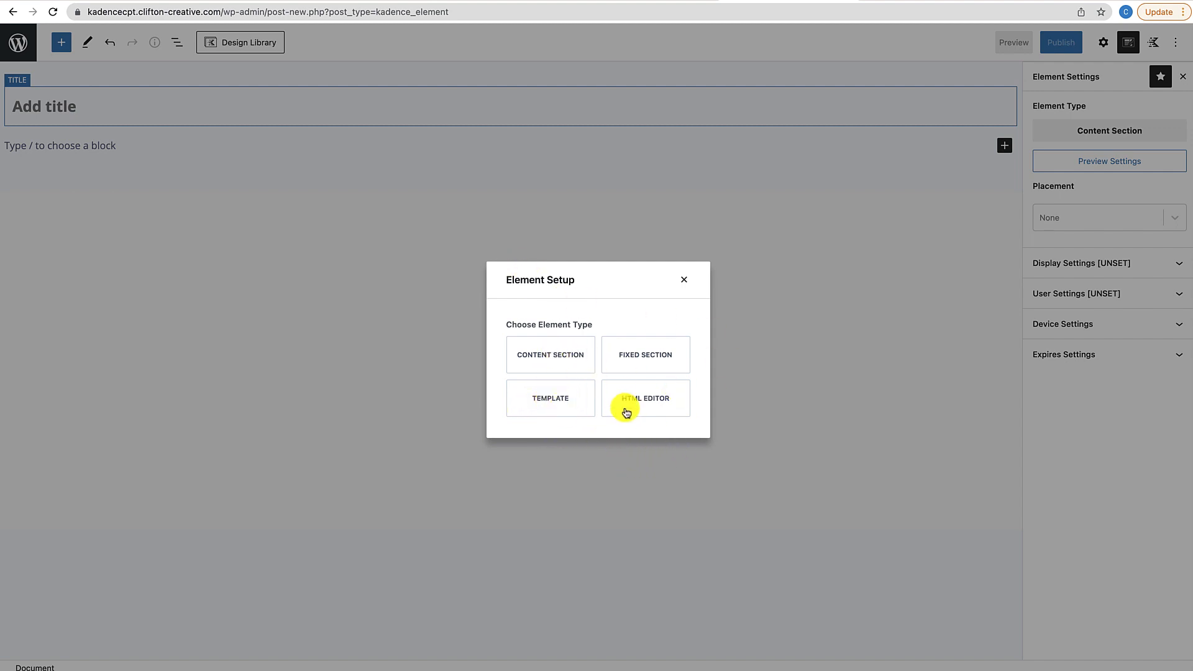
Make the element a Template and preview it with the post 'The best investment on Earth is earth.'
left_click(548, 405)
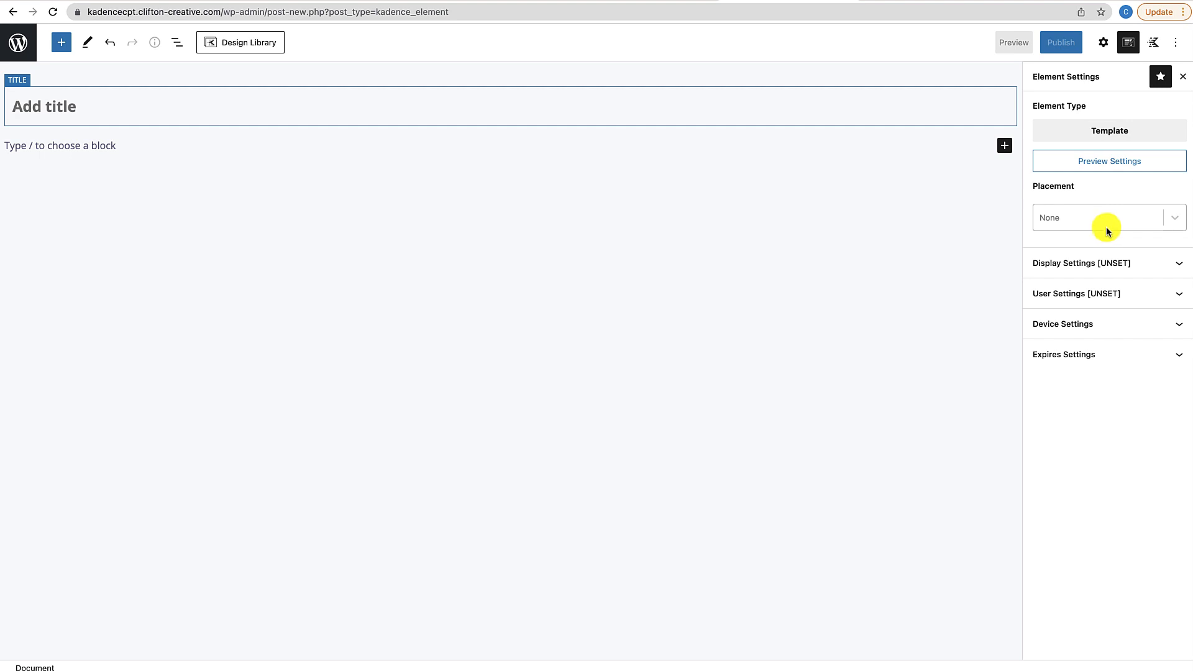
left_click(1097, 166)
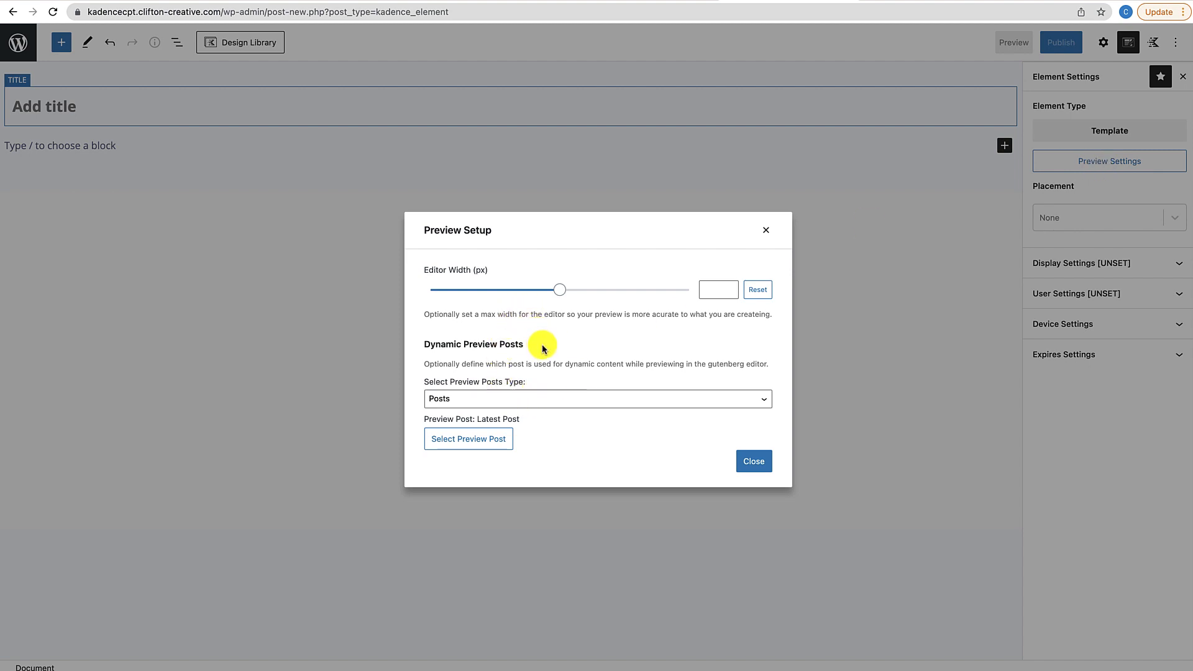
left_click(450, 402)
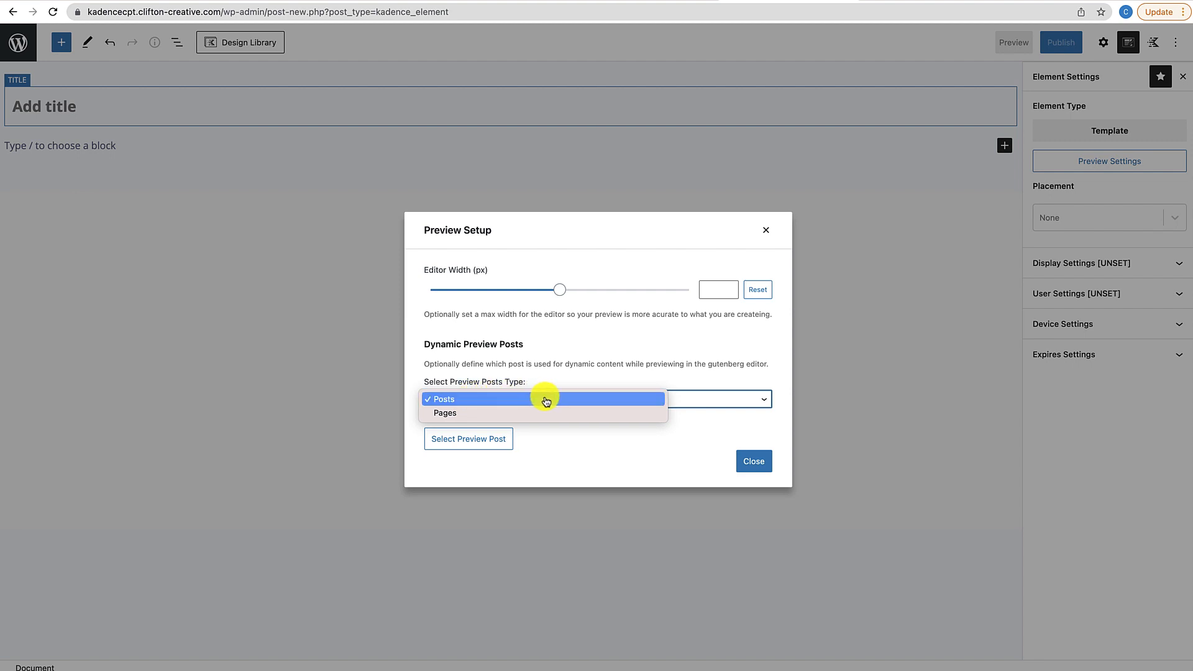
left_click(565, 379)
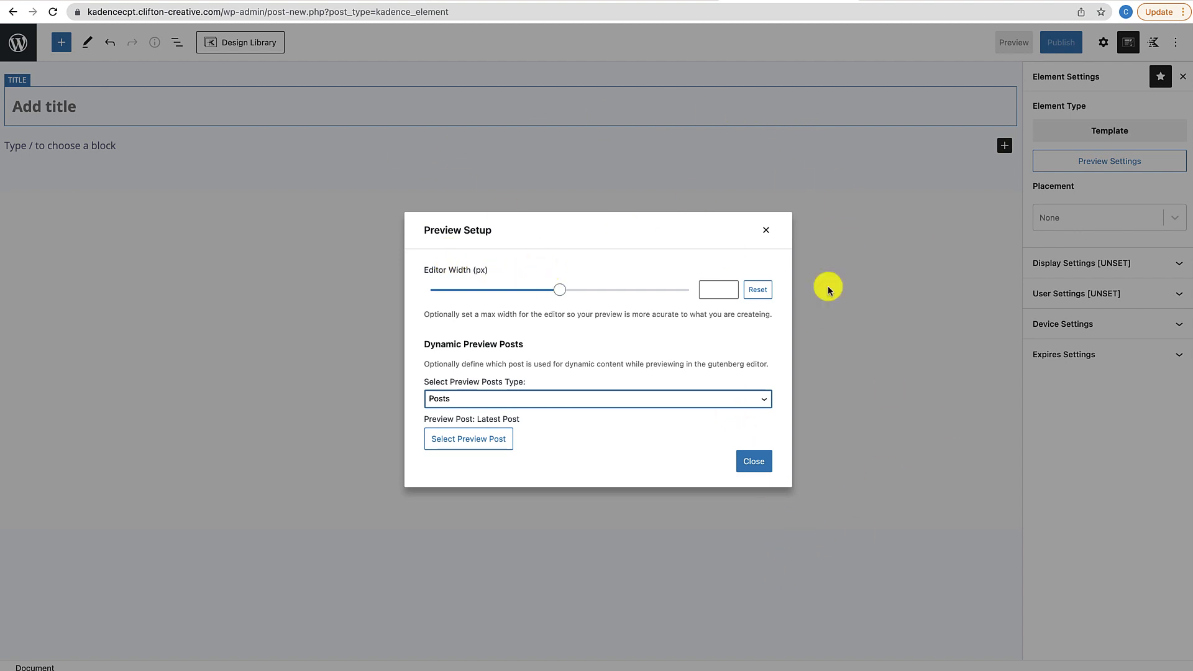
left_click(446, 441)
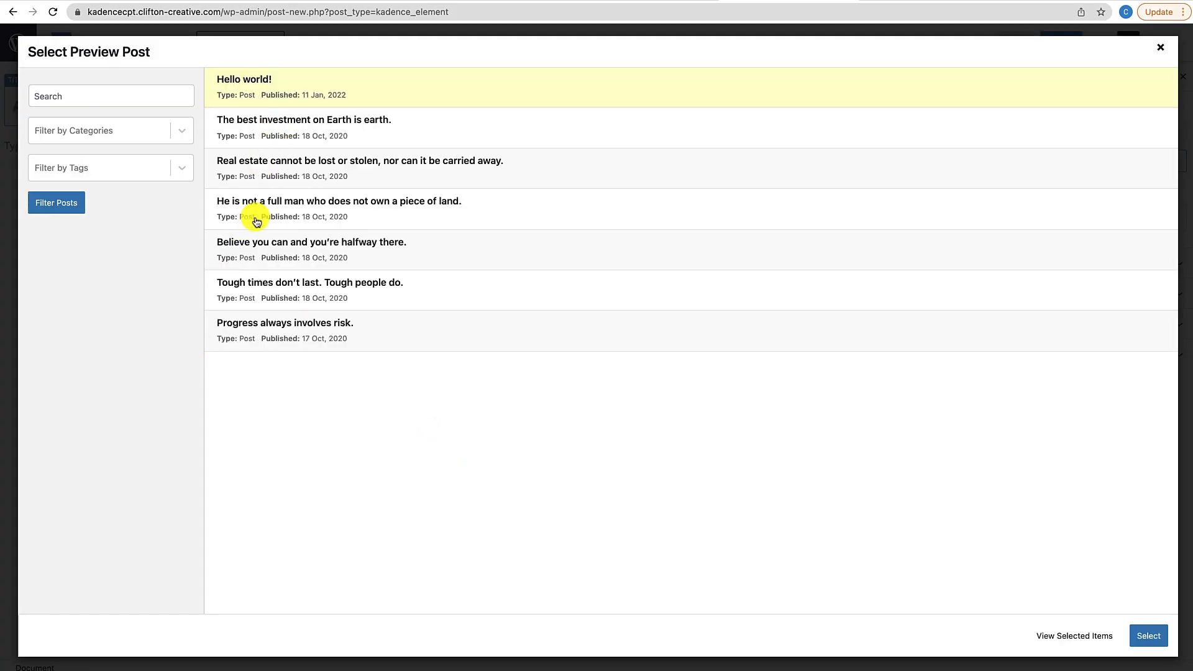
left_click(257, 134)
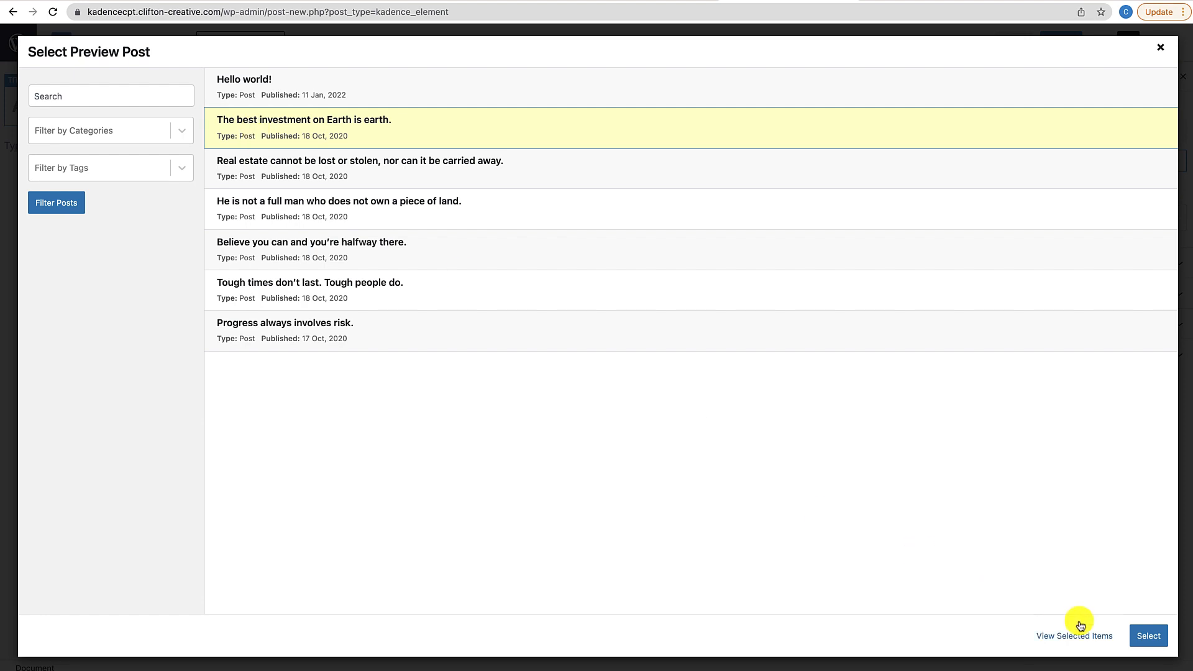
left_click(1149, 635)
left_click(765, 463)
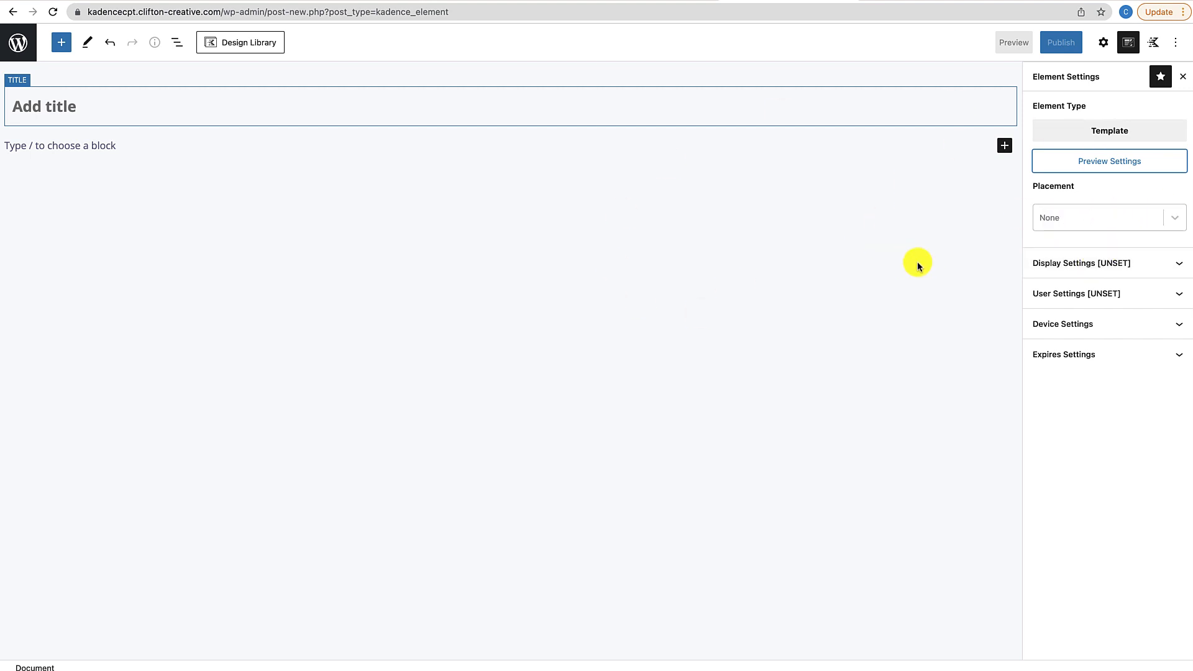
Browse the element's Placement options without choosing one
left_click(1175, 217)
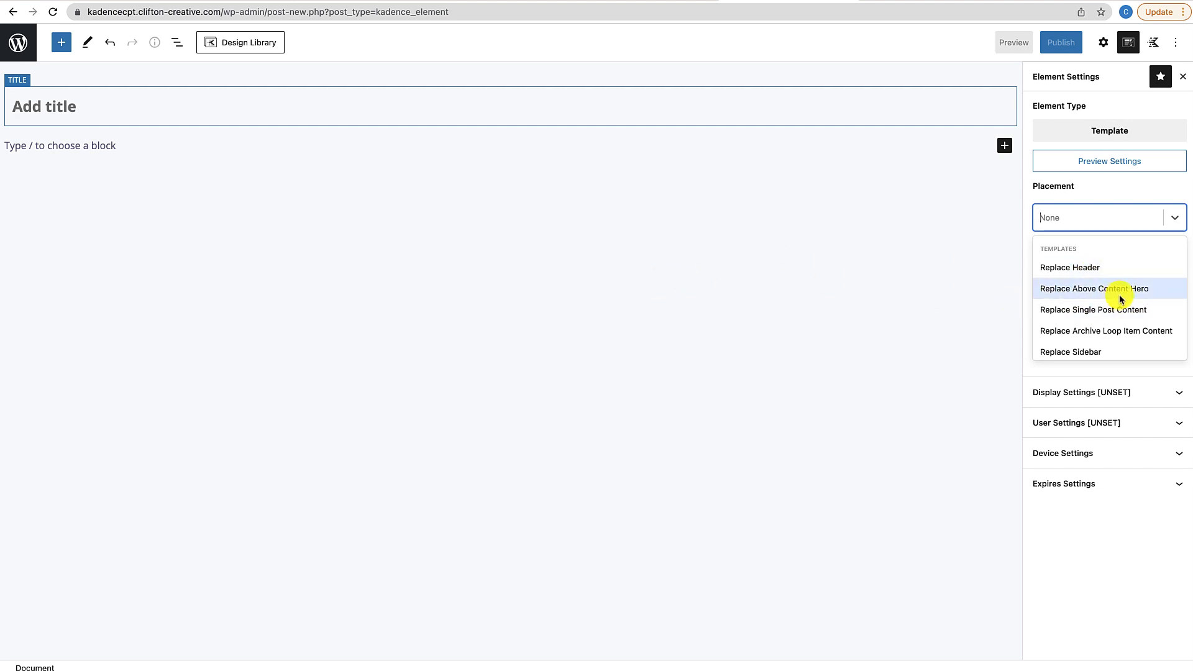
scroll(1112, 298, "down", 1)
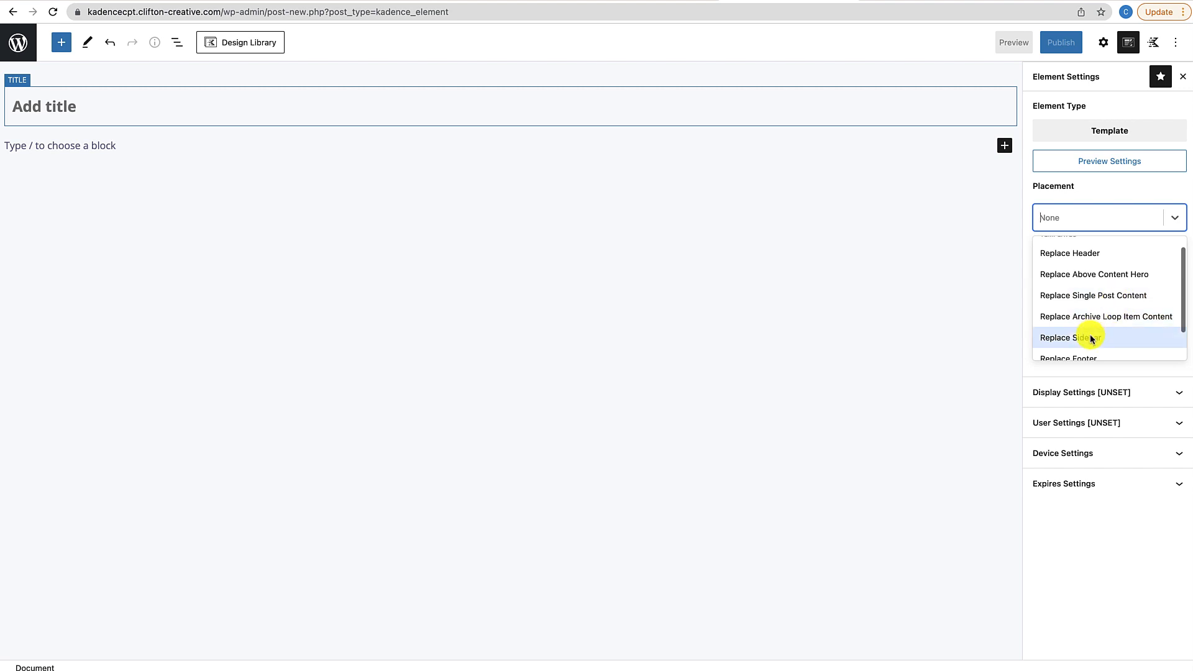
scroll(1106, 317, "down", 1)
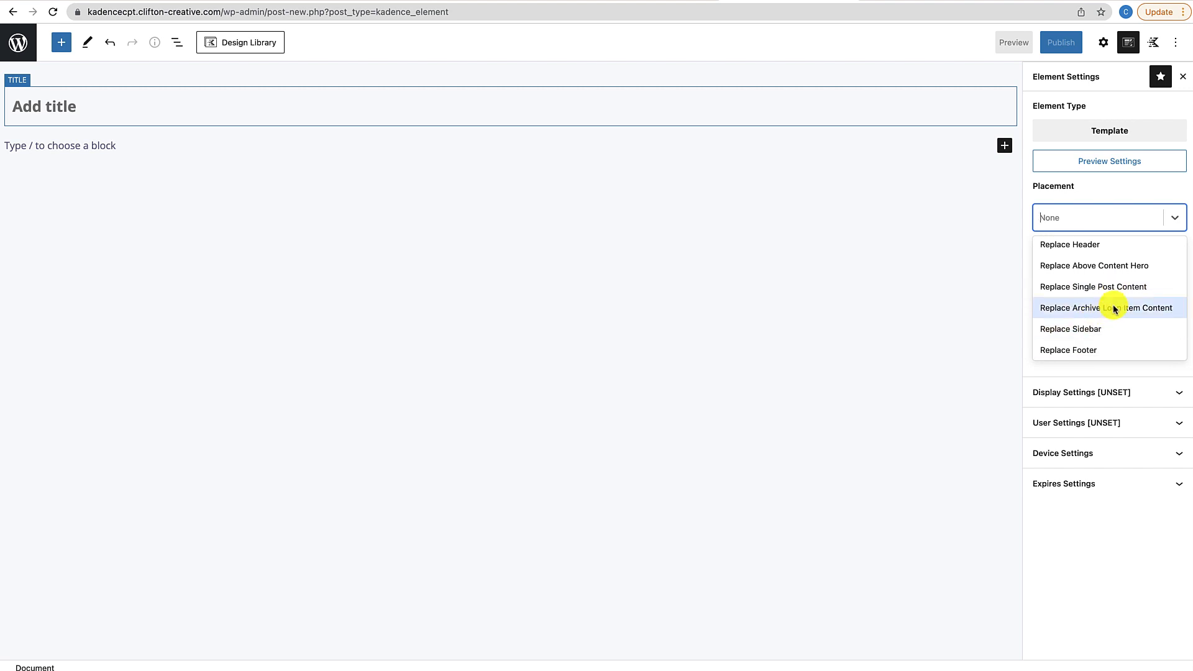
scroll(1112, 309, "down", 1)
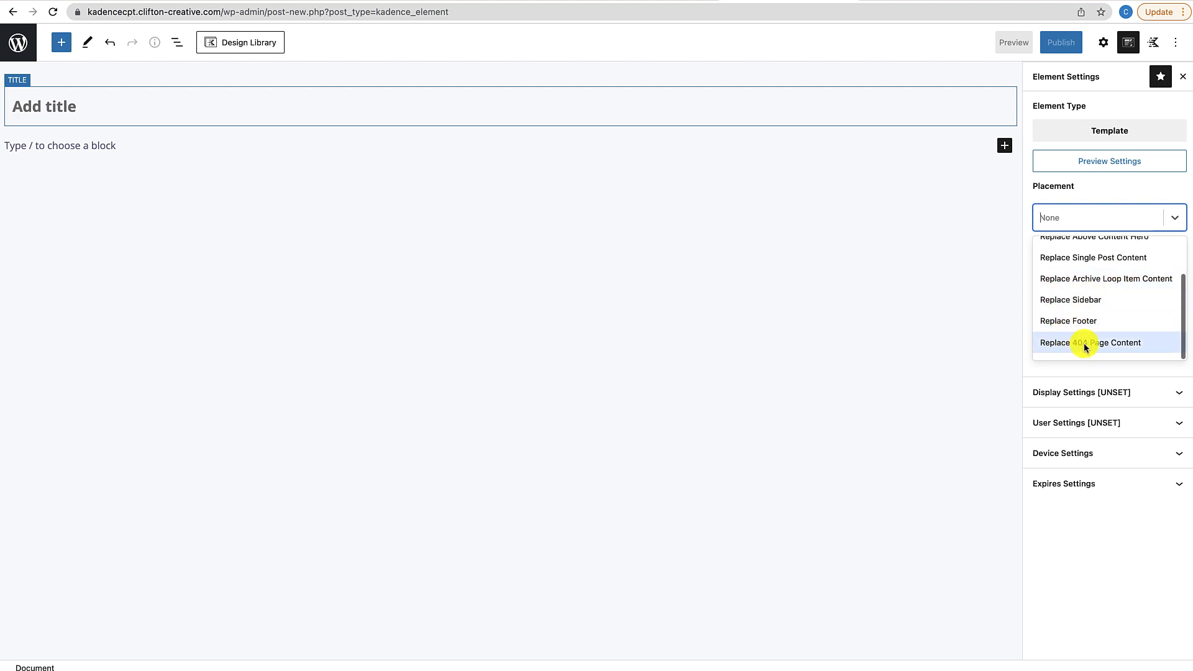
left_click(1054, 373)
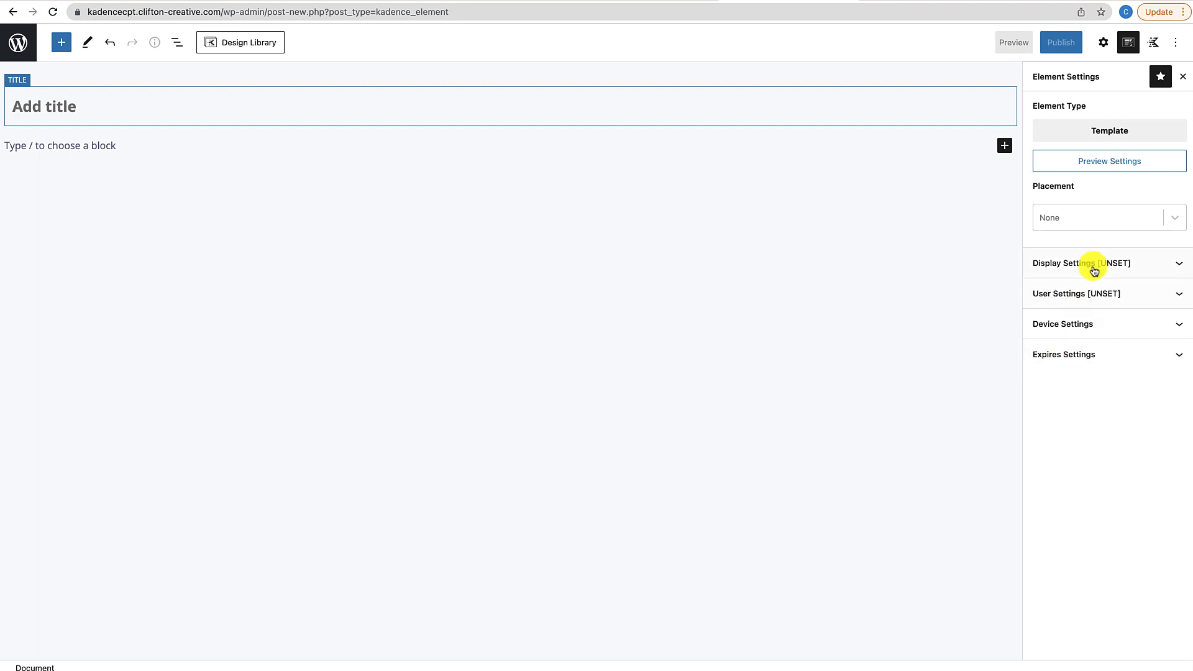
Expand Display Settings, browse Show On and toggle Exclude Settings, leaving both unset
left_click(1115, 265)
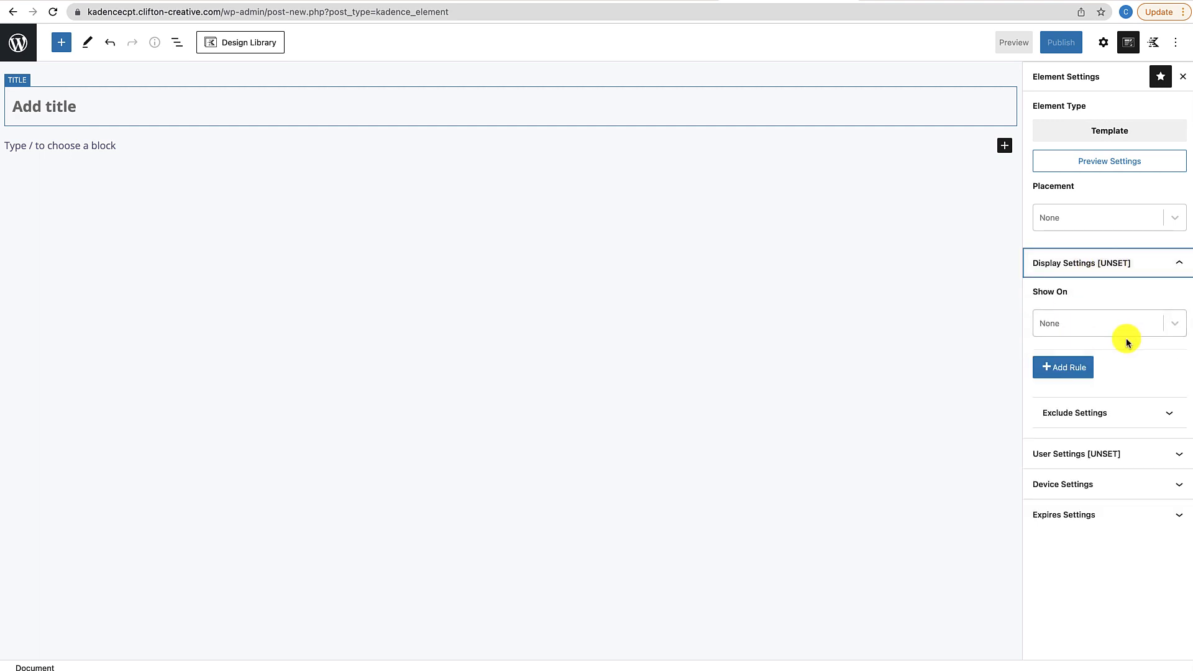
left_click(1174, 326)
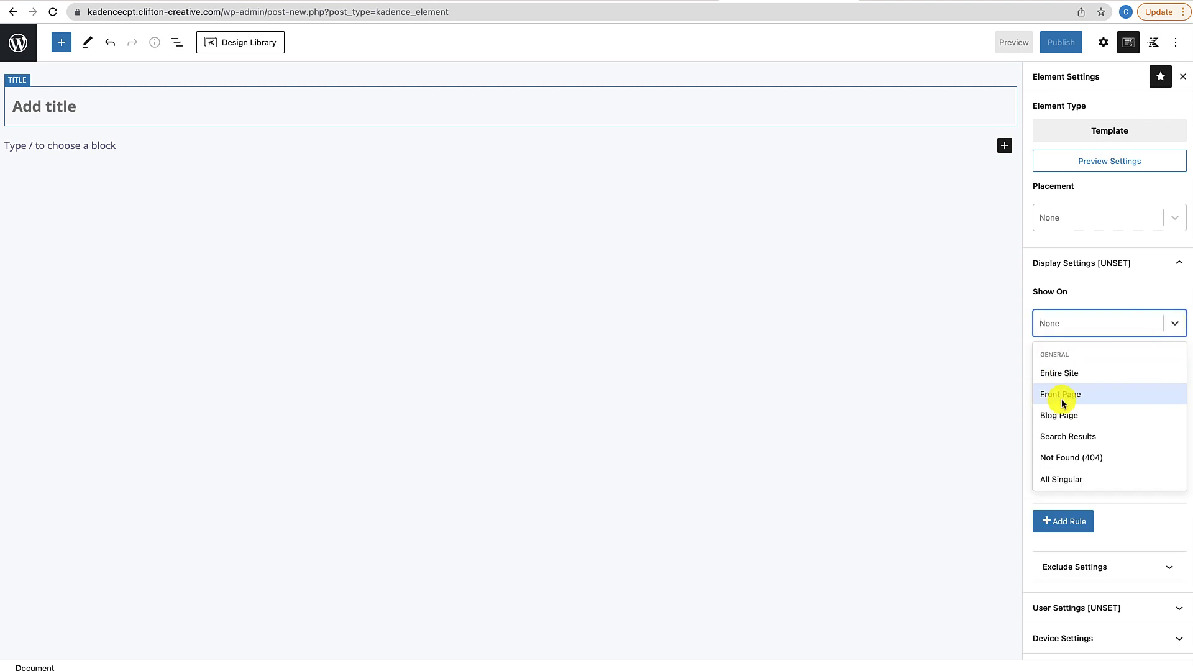
scroll(1059, 385, "down", 2)
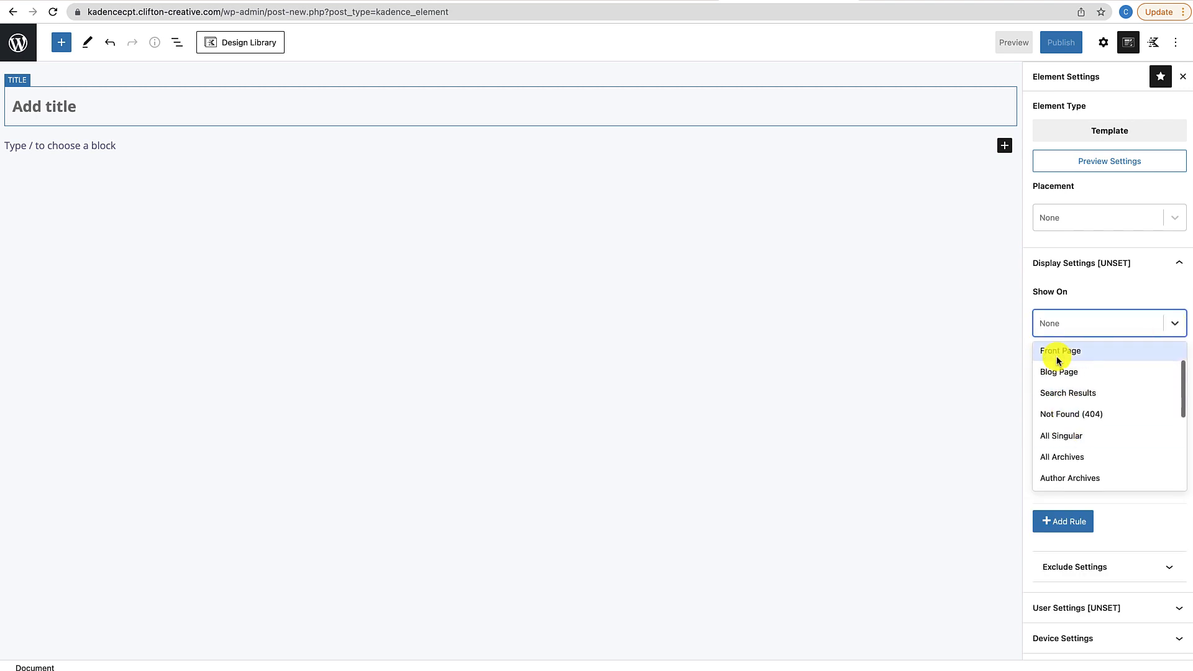
scroll(1061, 416, "down", 3)
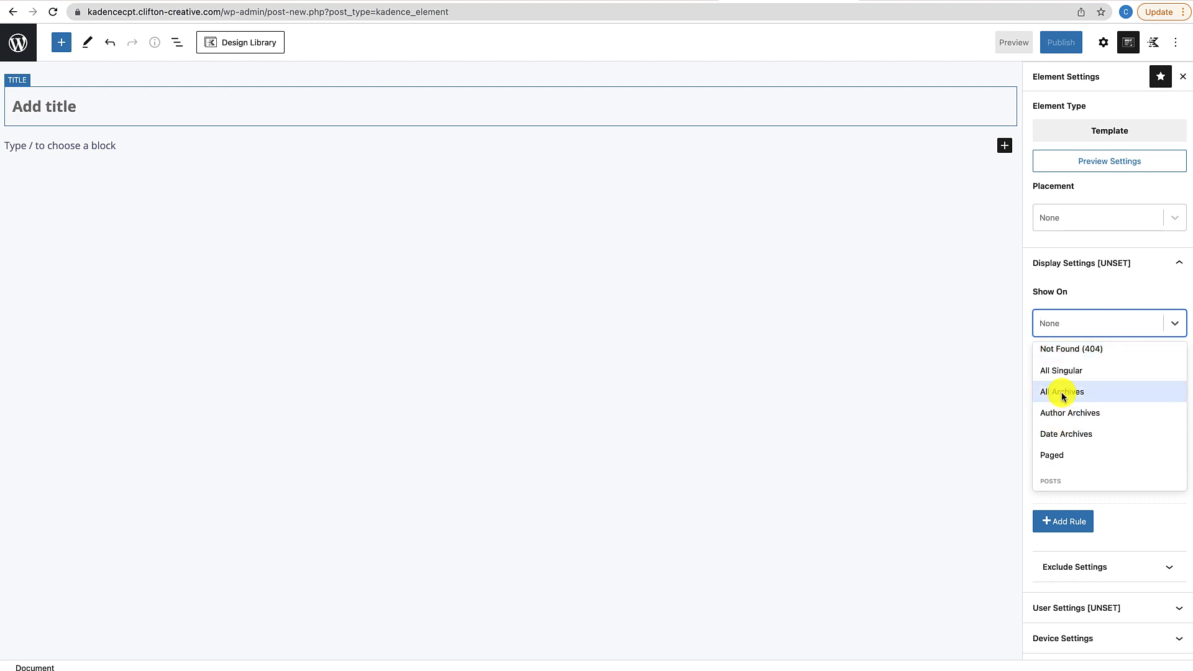
scroll(1071, 407, "down", 2)
scroll(1071, 407, "down", 1)
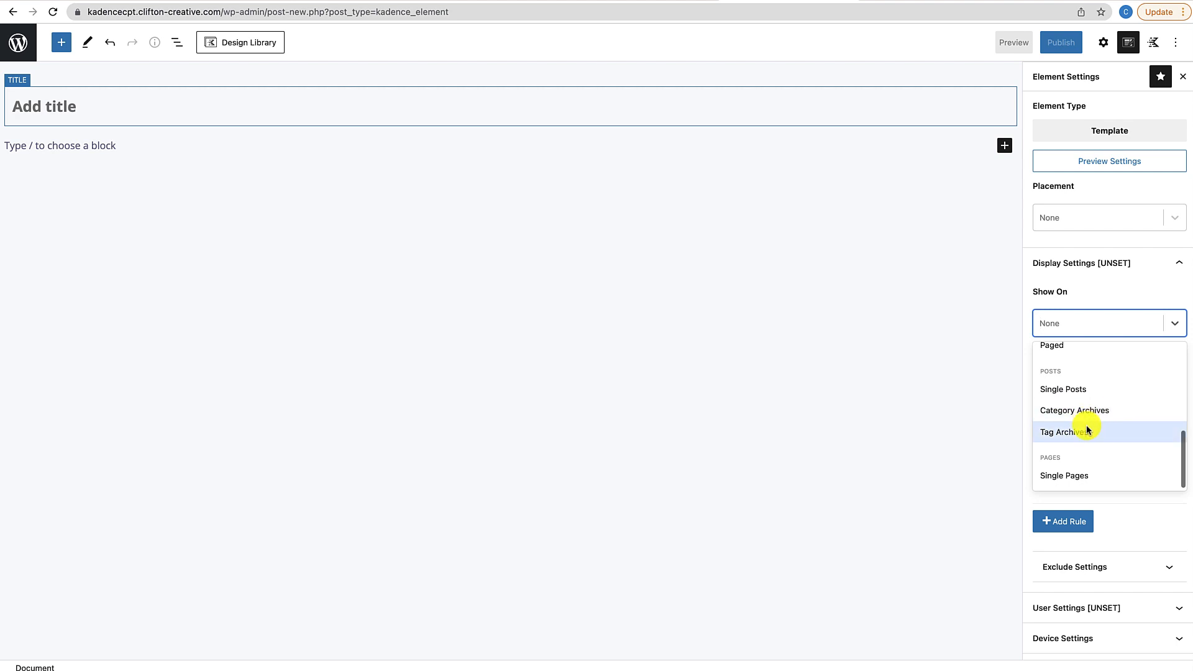
left_click(1114, 292)
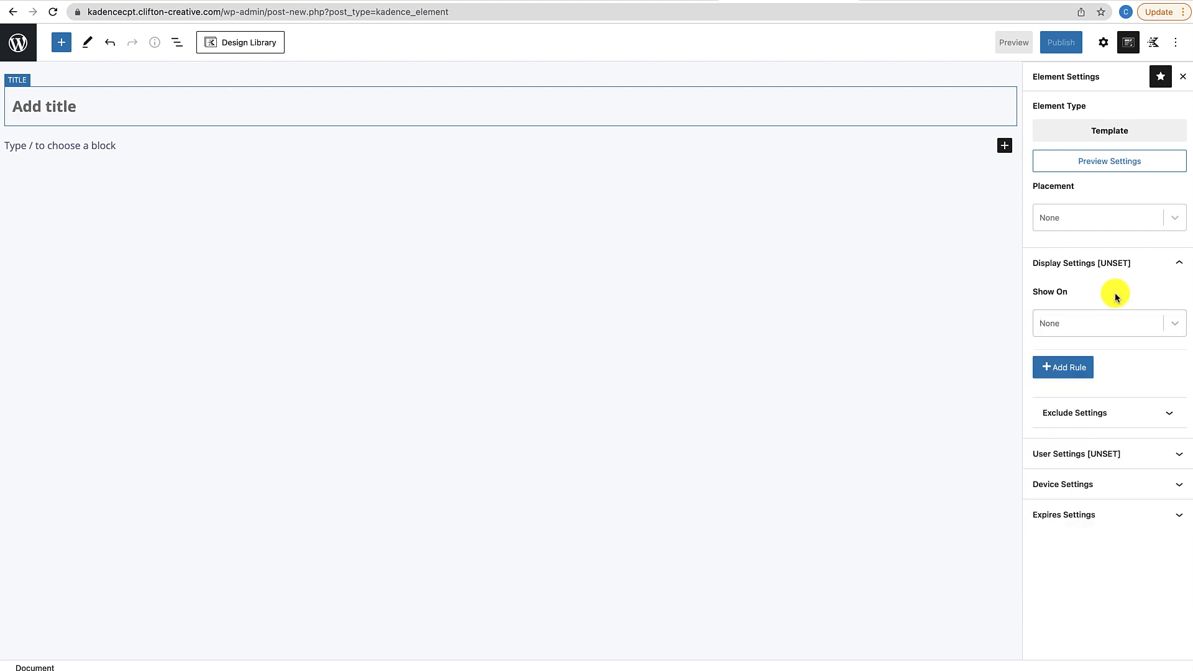
left_click(1091, 415)
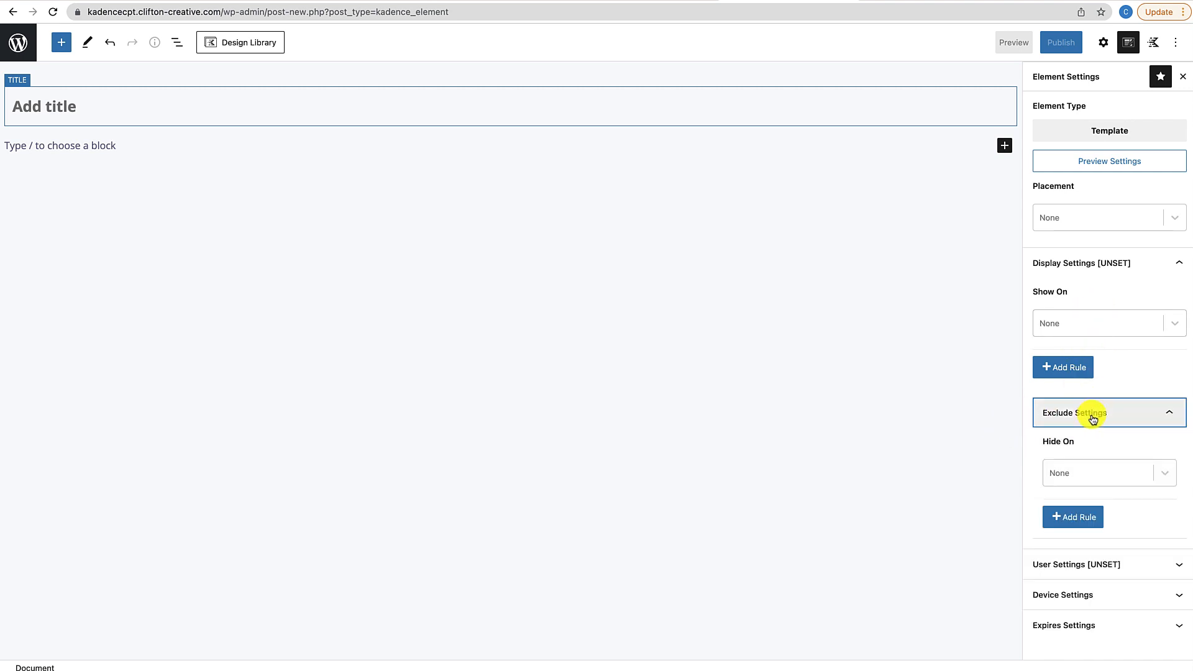
left_click(1093, 419)
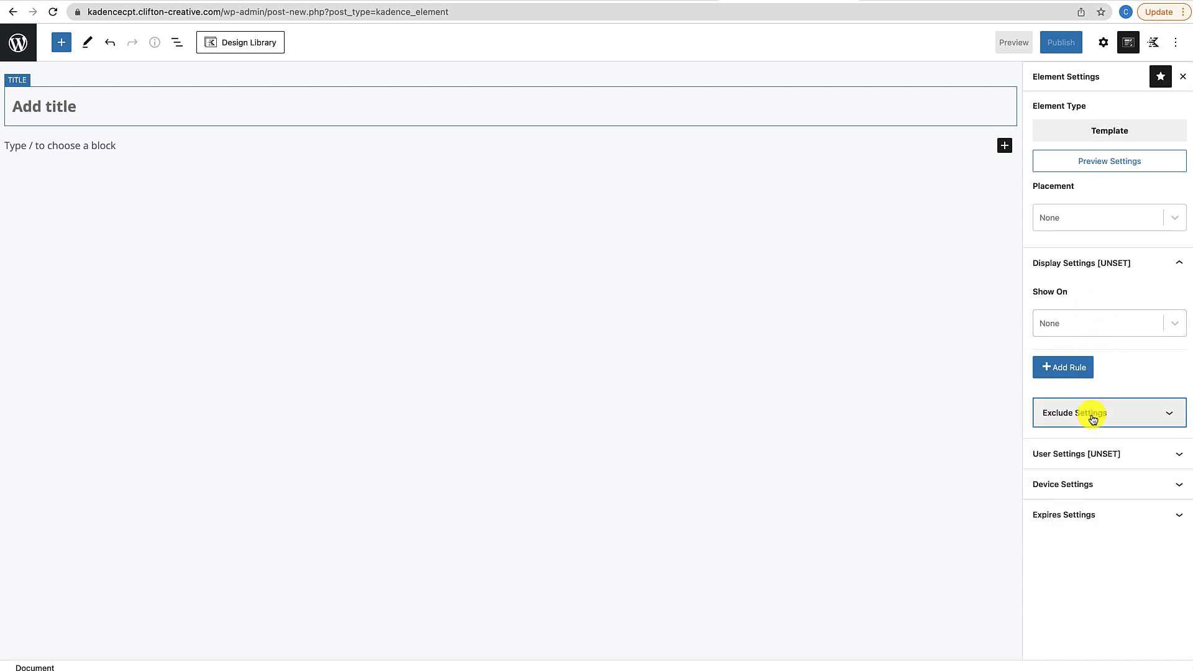
Expand User Settings and check the Visible to options, leaving it Unset
left_click(1134, 456)
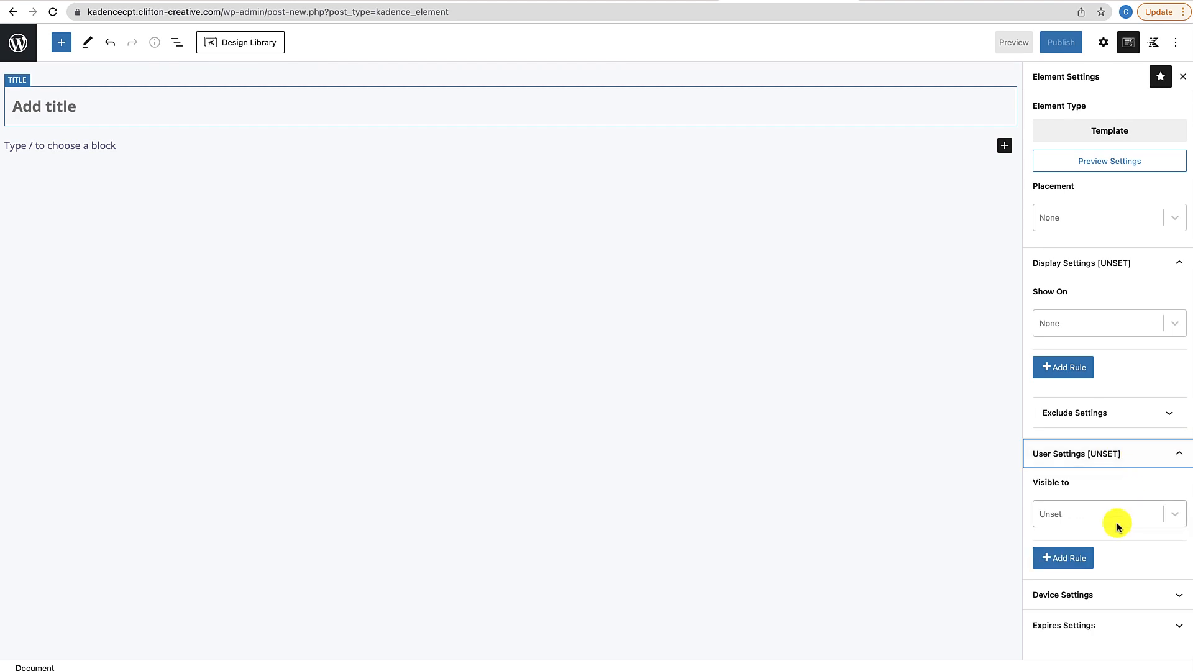
left_click(1174, 517)
left_click(1175, 517)
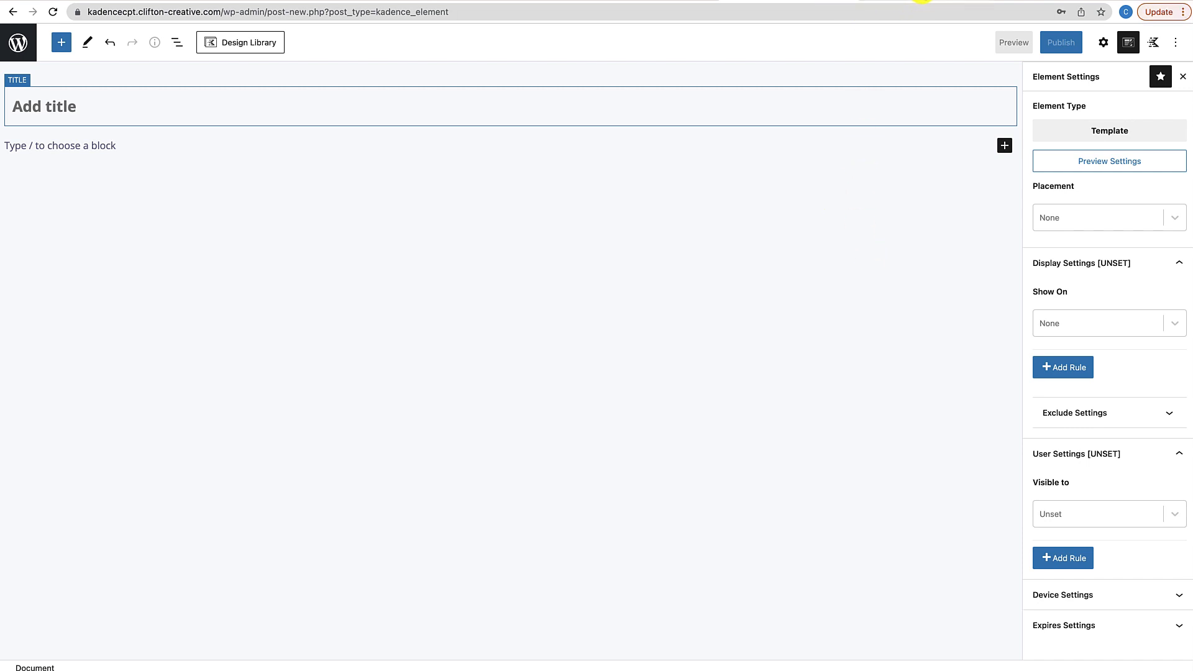
On the live site, open the post 'He is not a full man who does not own a piece of land.' to check its hero
left_click(922, 0)
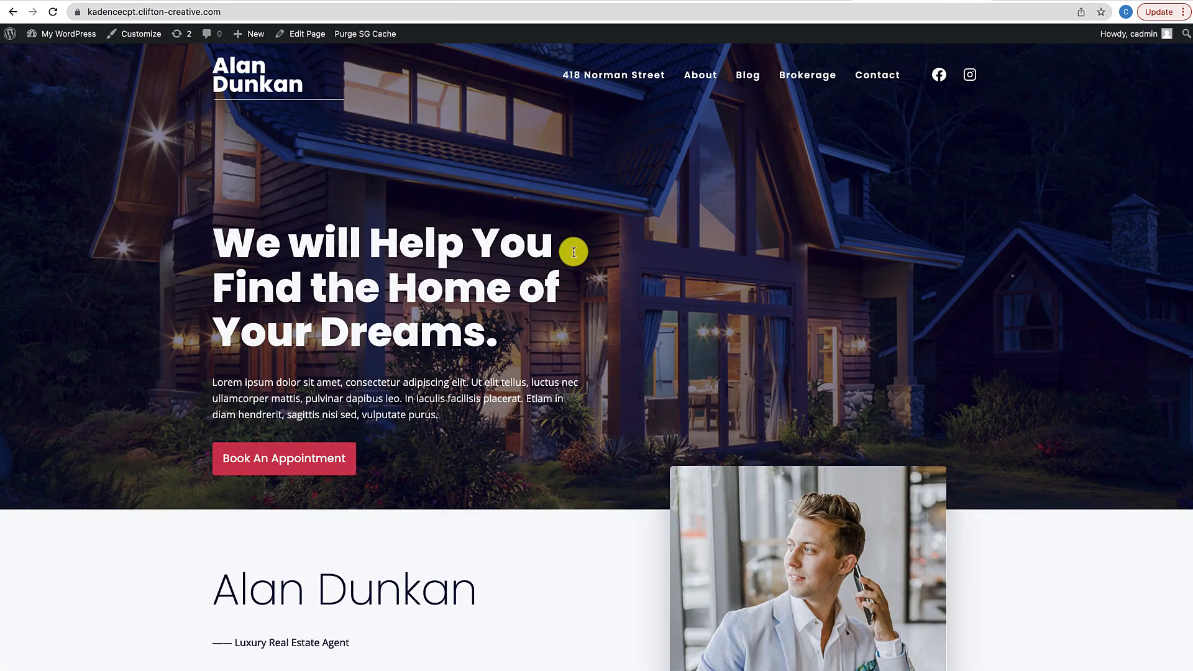
left_click(745, 80)
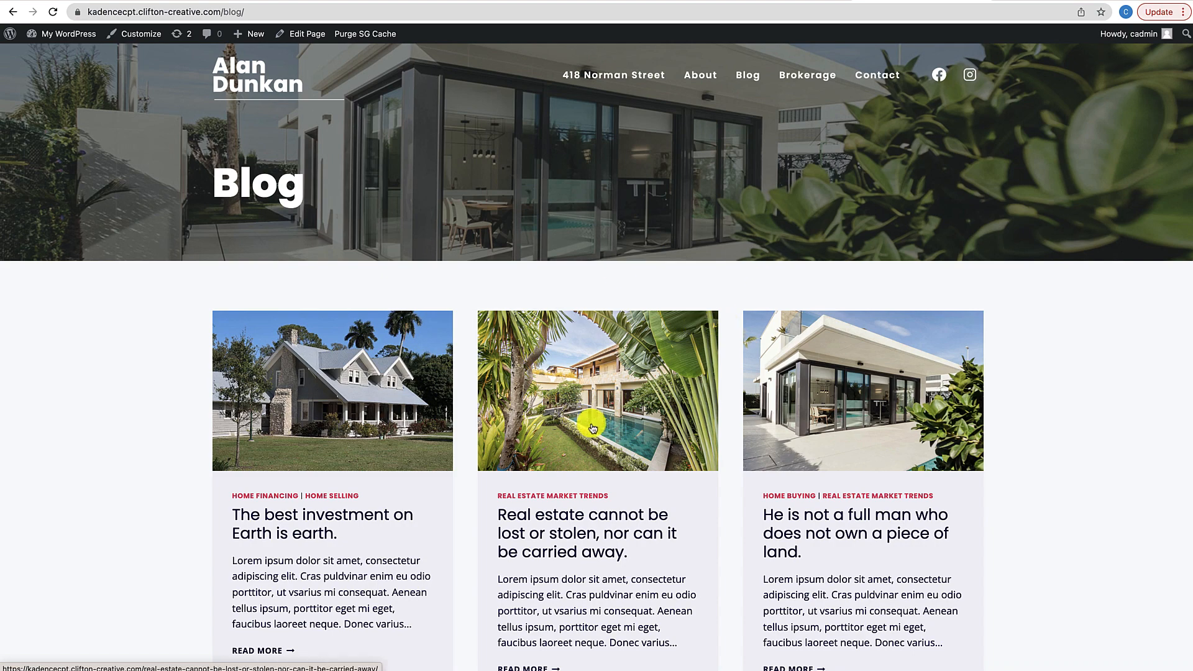
left_click(859, 390)
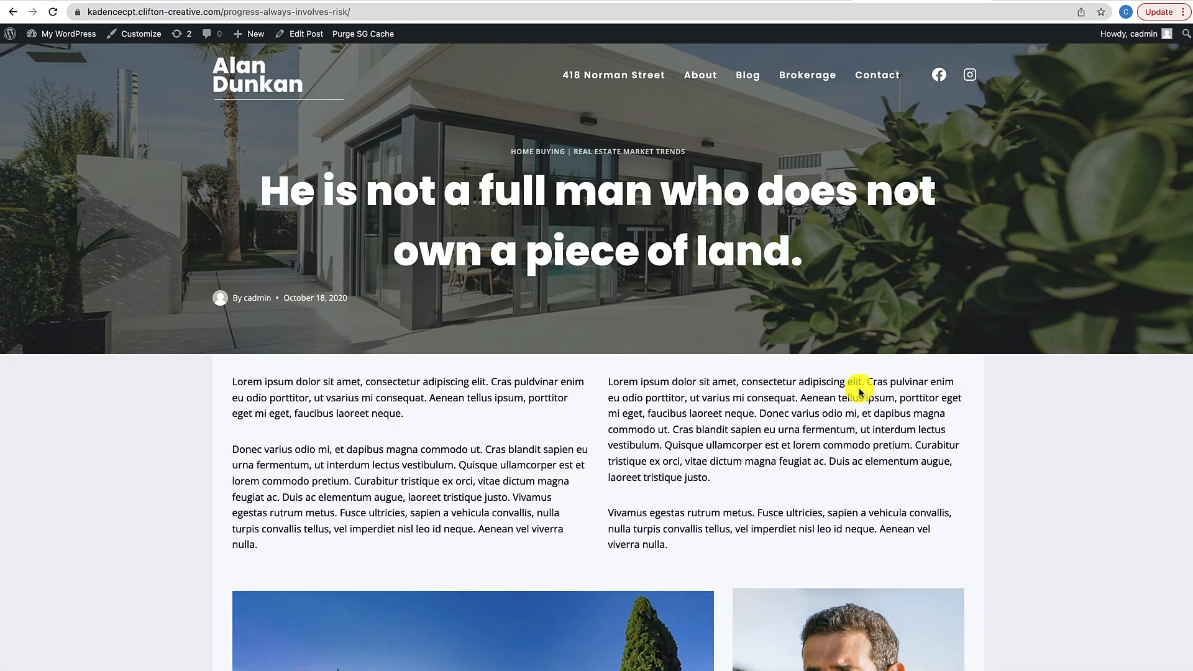
scroll(857, 390, "down", 3)
scroll(807, 292, "up", 3)
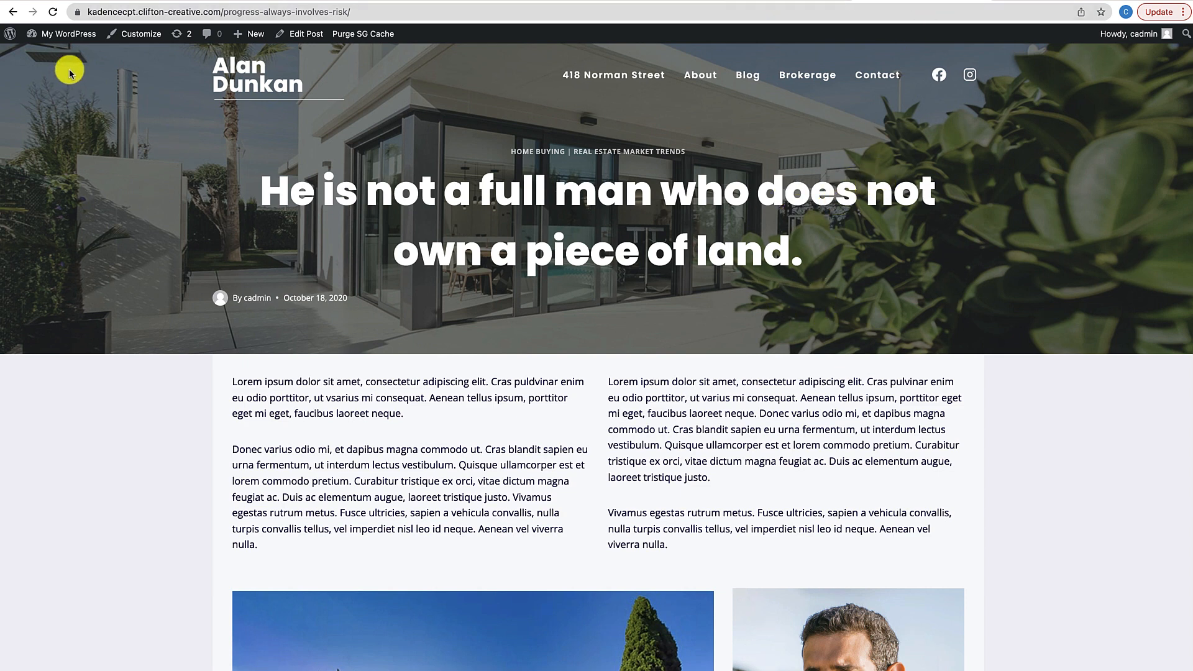
mouse_move(62, 34)
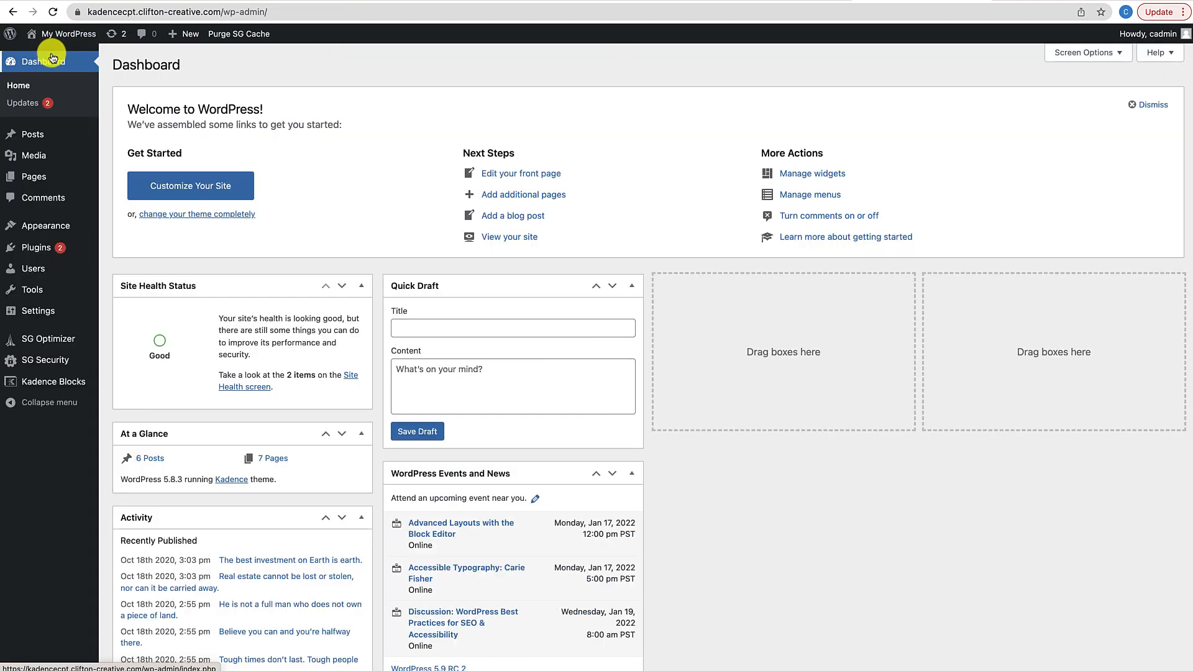
Add a new Template-type element and title it 'Custom Blog Layout'
mouse_move(32, 225)
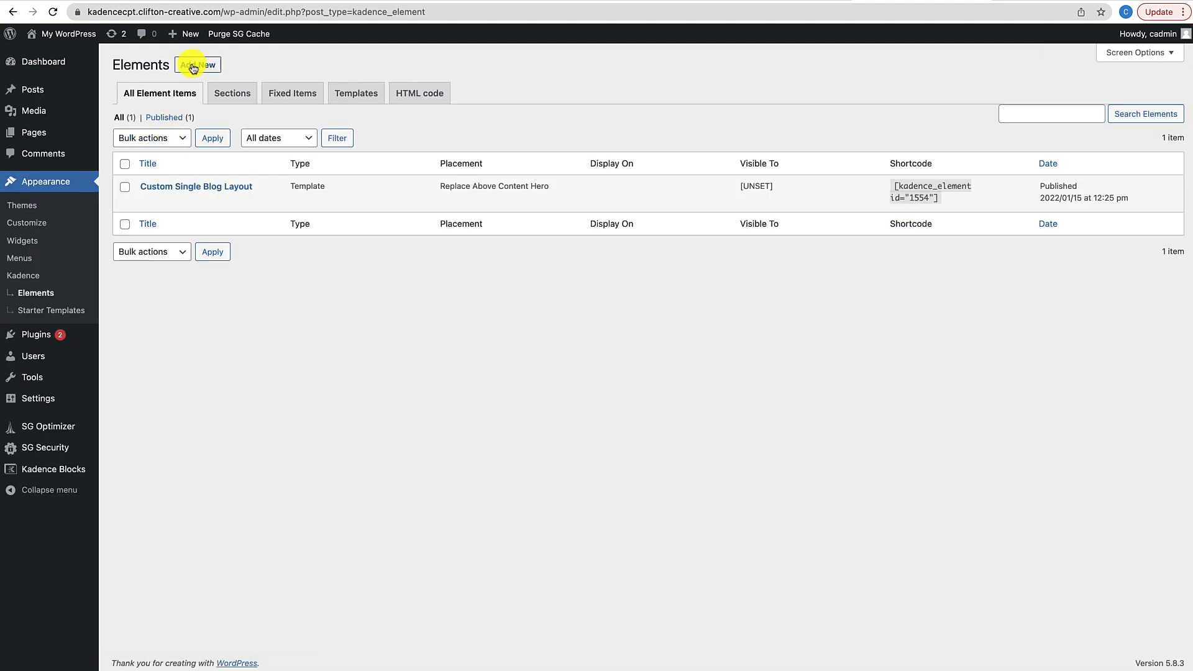
left_click(194, 66)
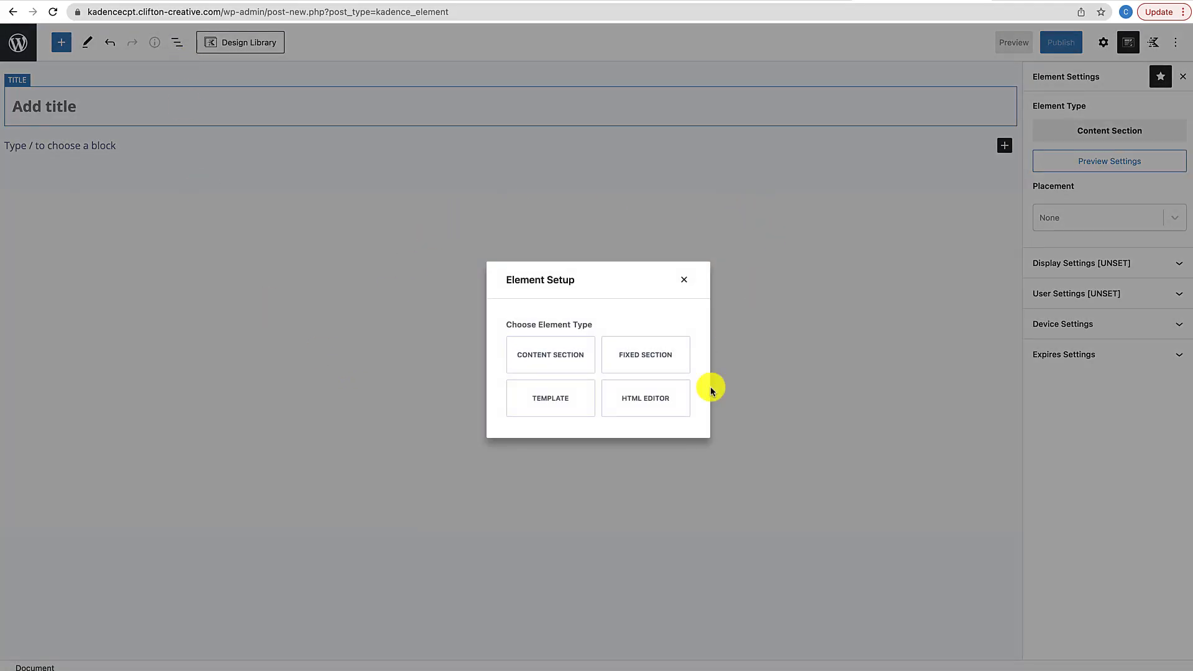
left_click(553, 409)
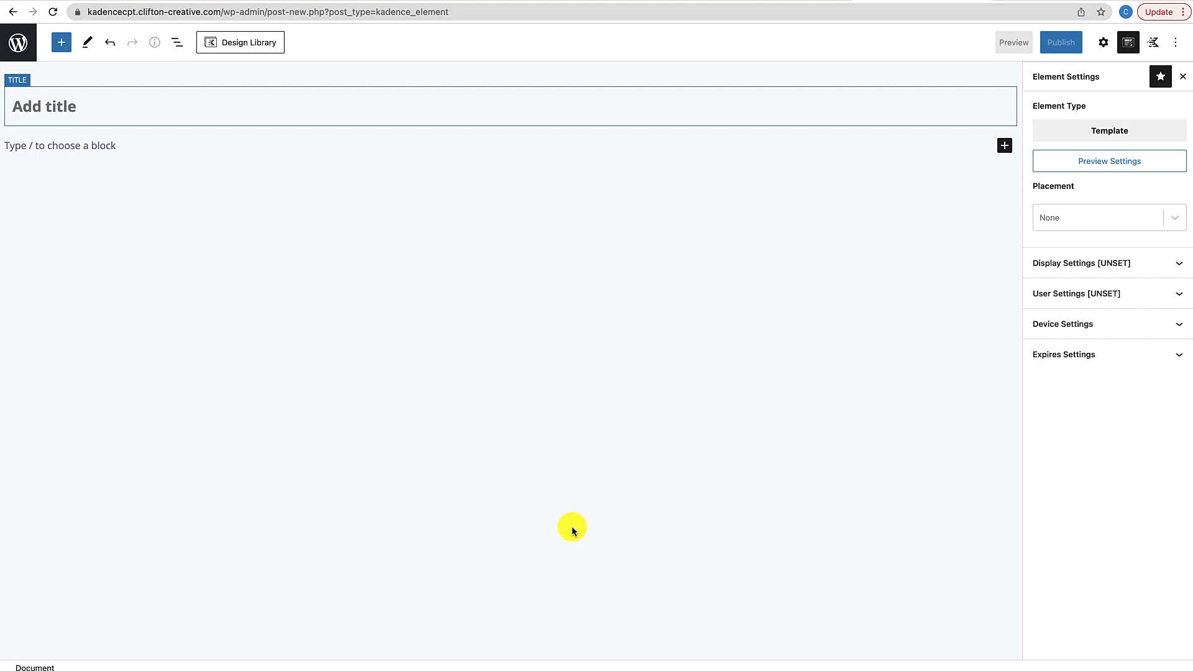
left_click(107, 118)
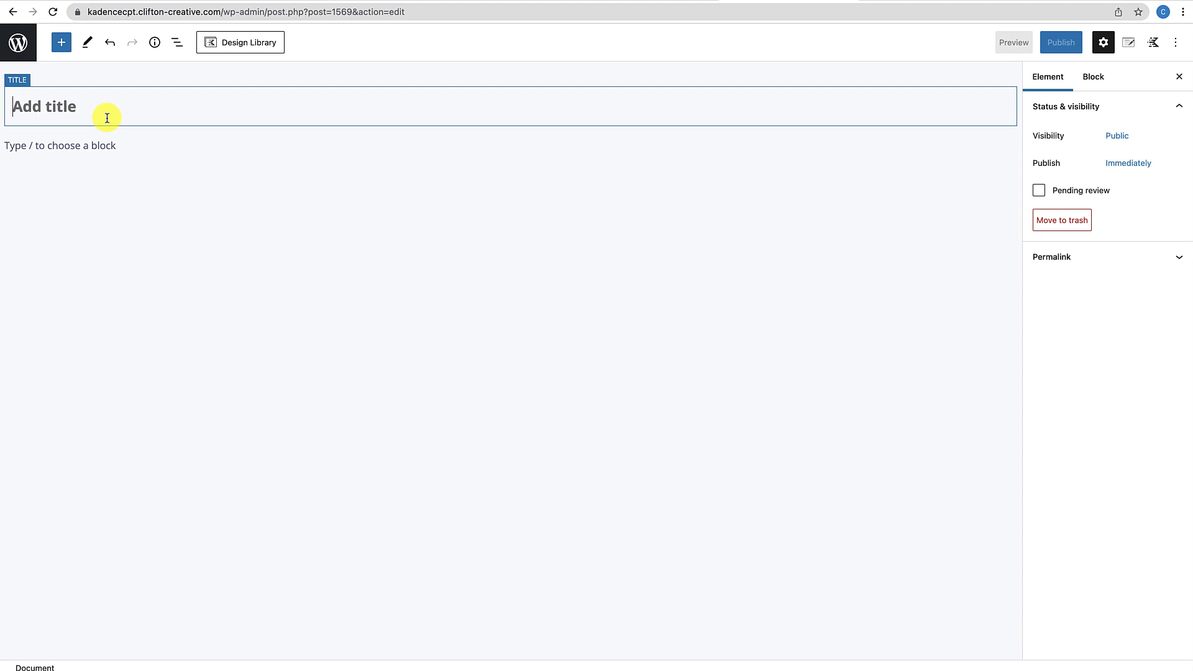
type("Cust")
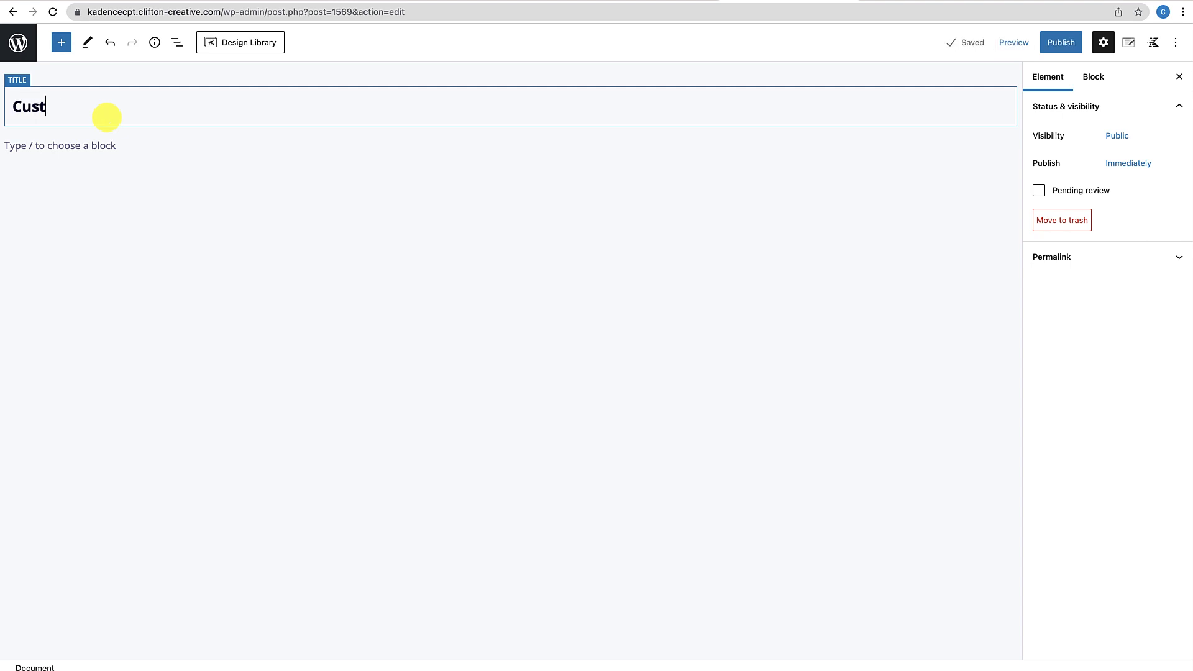
type("om Blog PLayout")
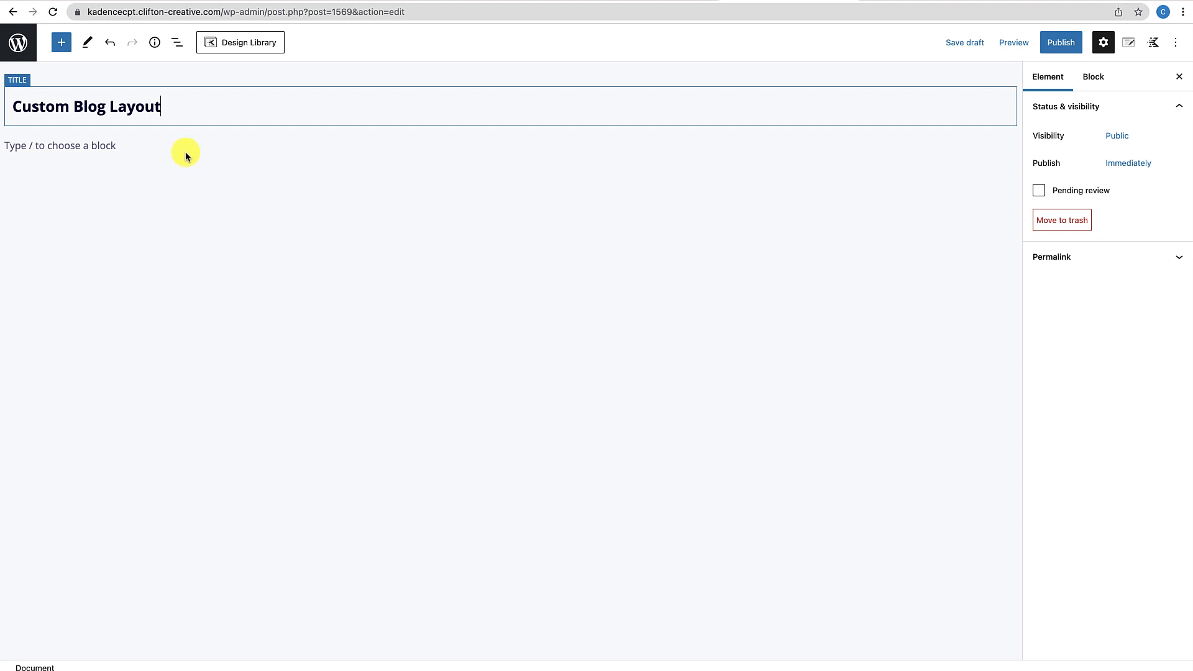
left_click(909, 1)
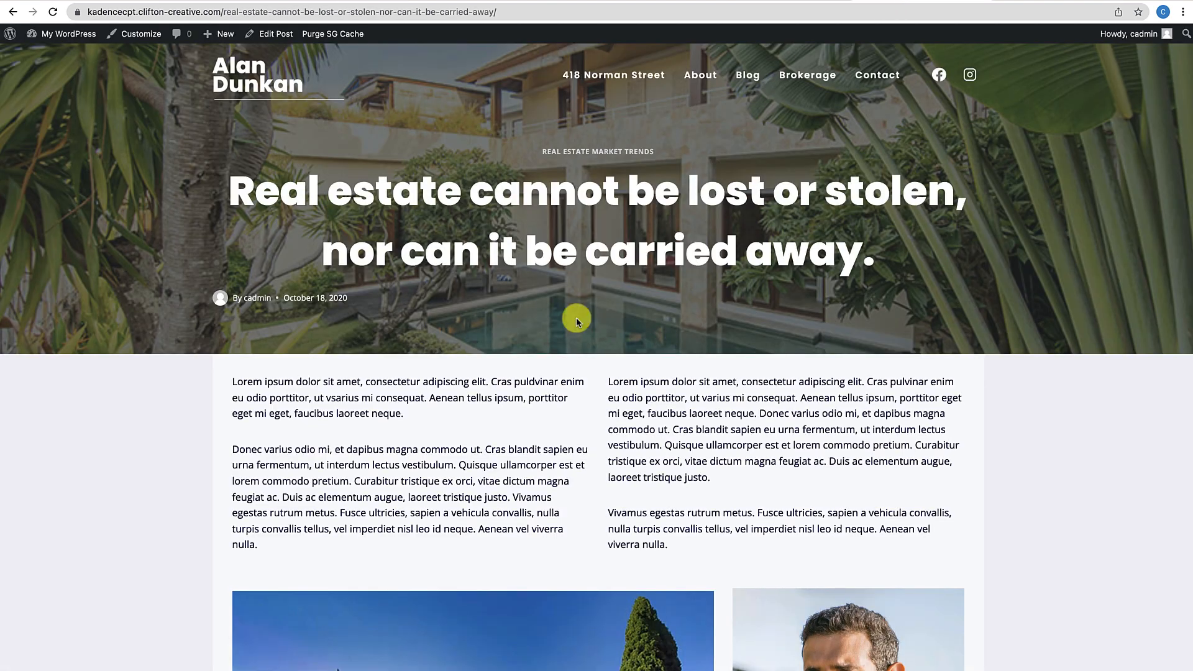
scroll(568, 355, "down", 10)
scroll(569, 354, "up", 10)
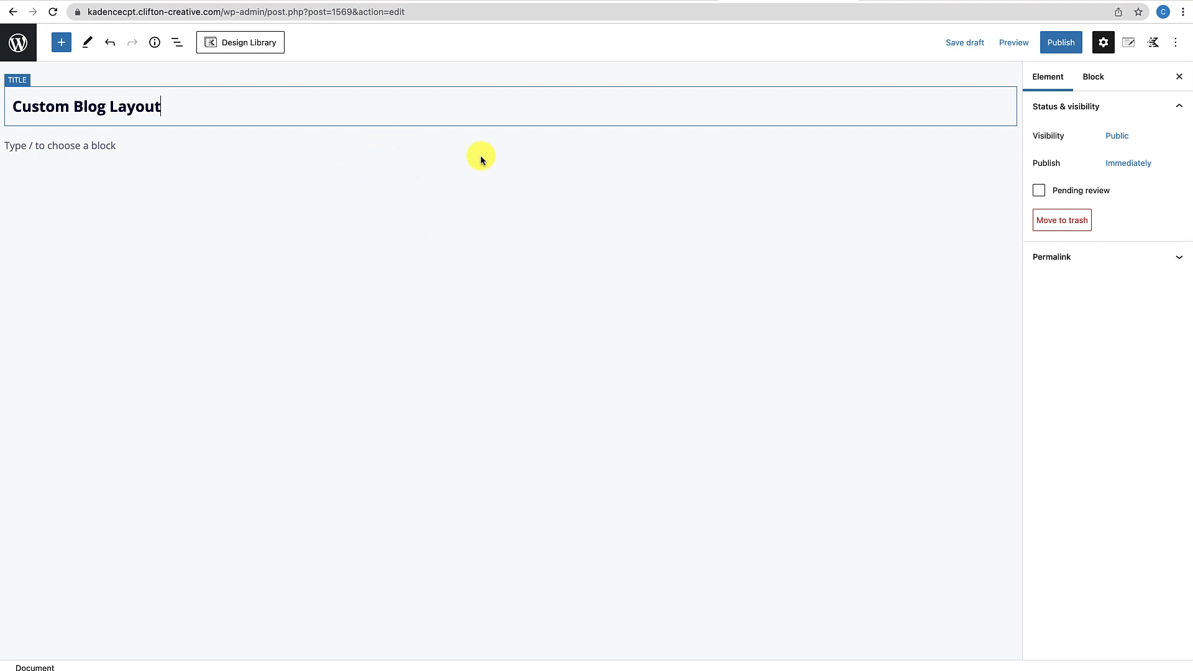
Insert a single-column Row Layout block below the title
left_click(104, 145)
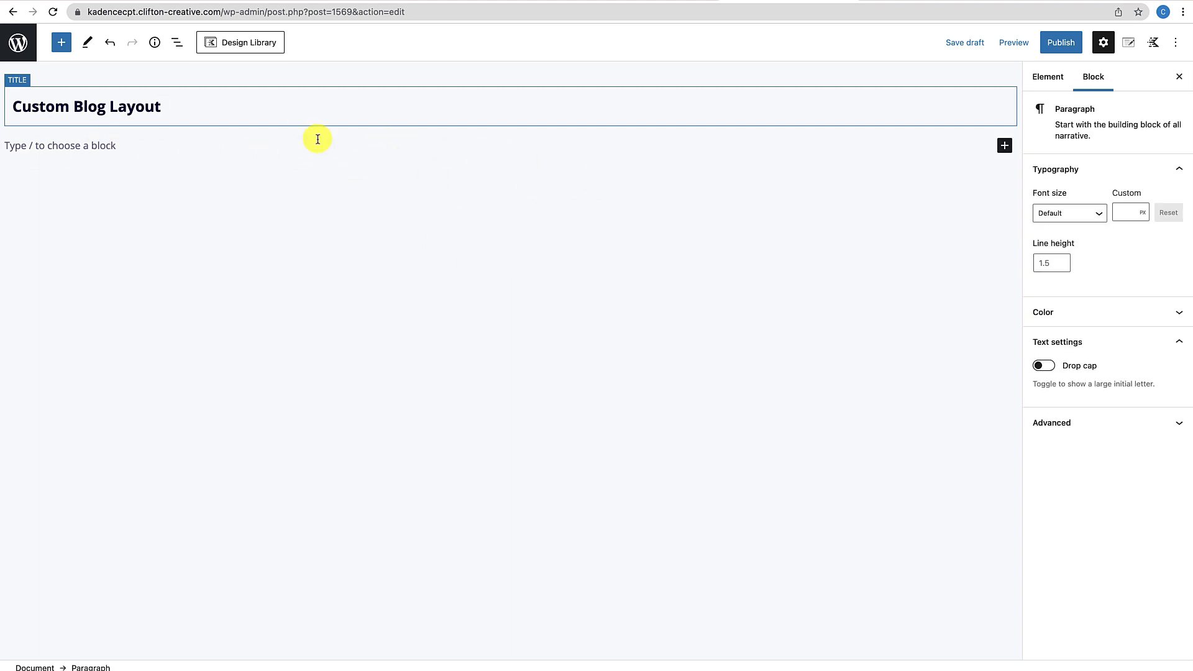
left_click(1005, 146)
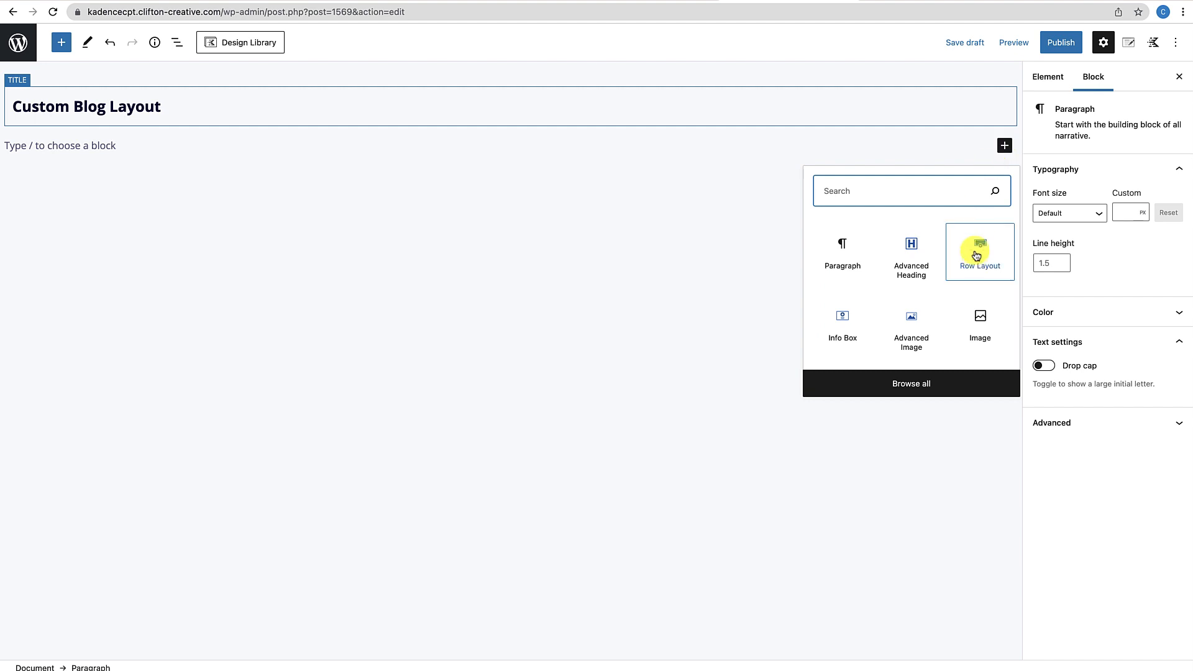
left_click(975, 260)
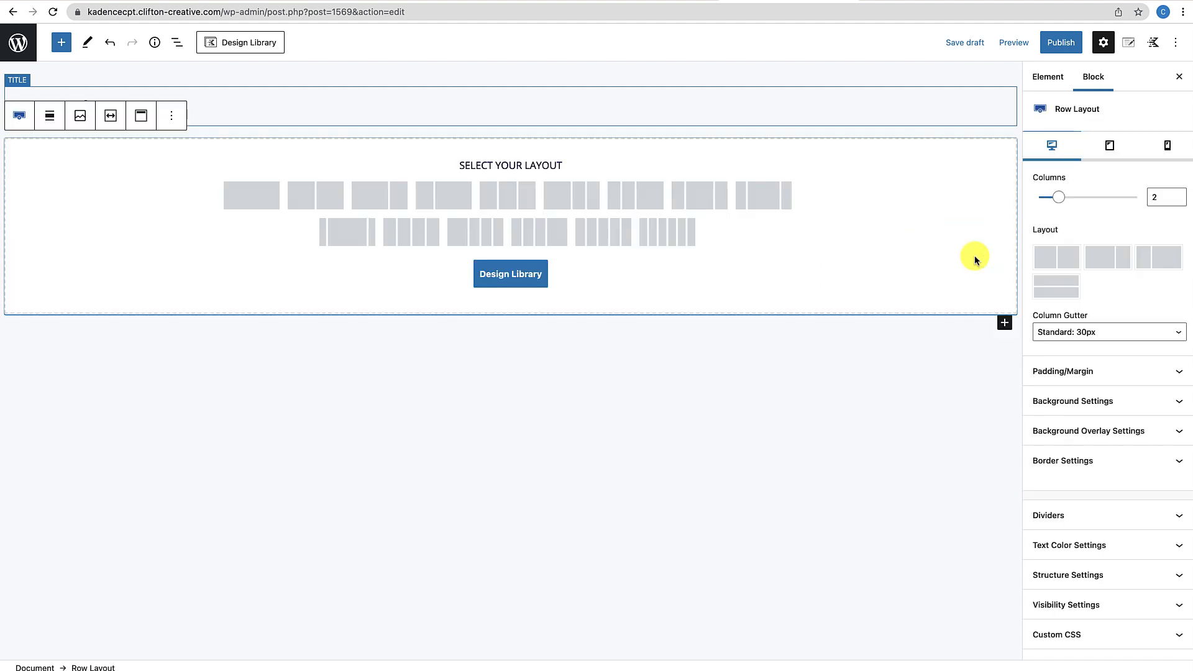
left_click(225, 191)
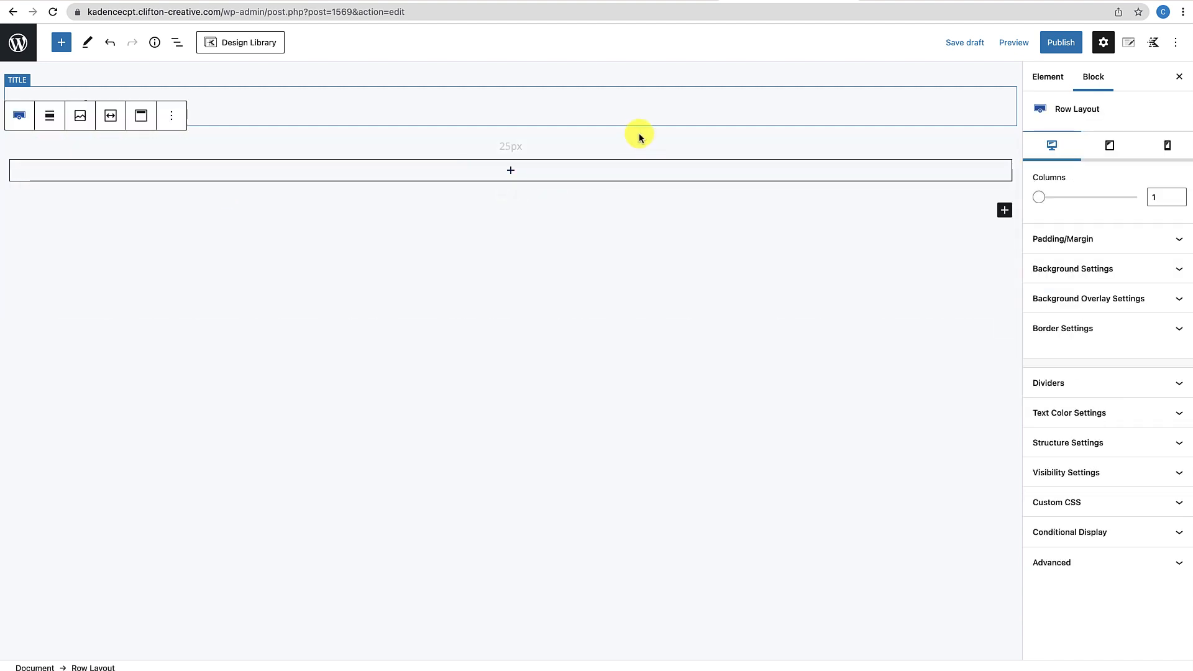
Make the row's content width inherit from the theme and set its minimum height to 750
left_click(1086, 449)
scroll(1069, 513, "down", 3)
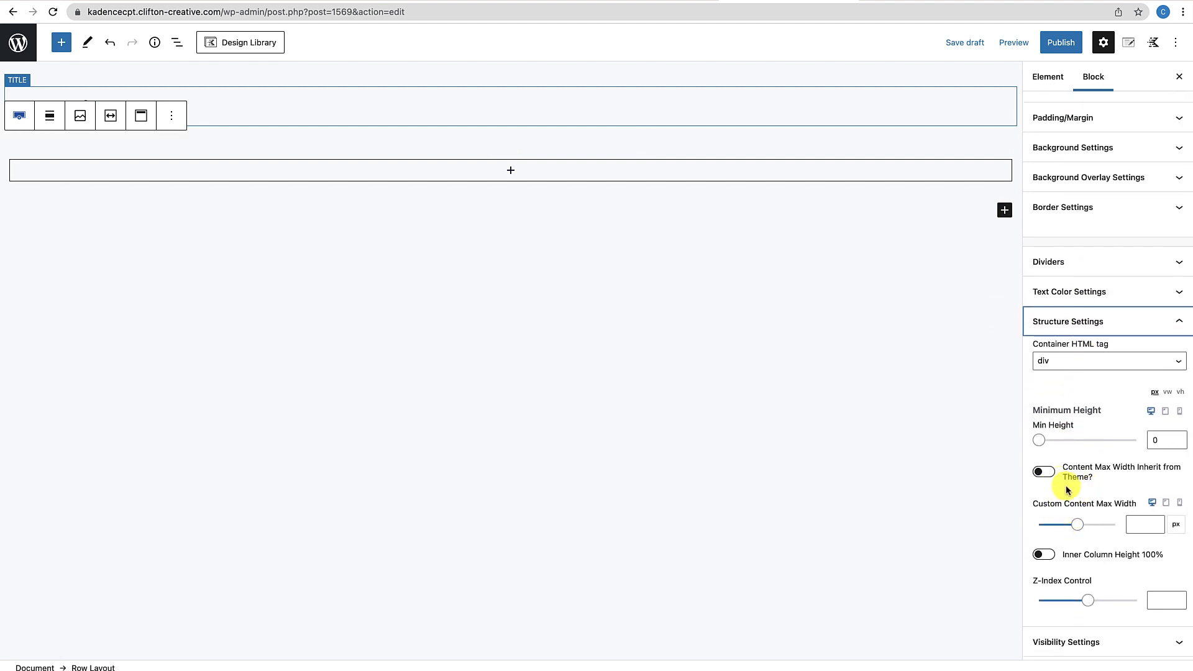
left_click(1049, 474)
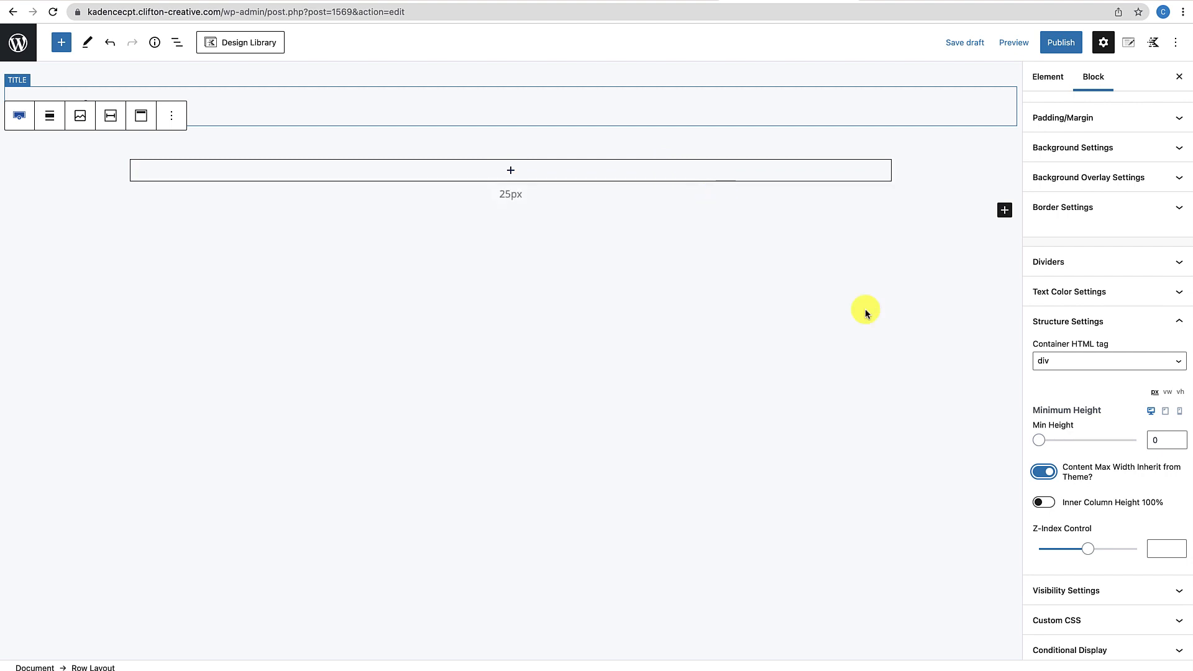
left_click(1155, 440)
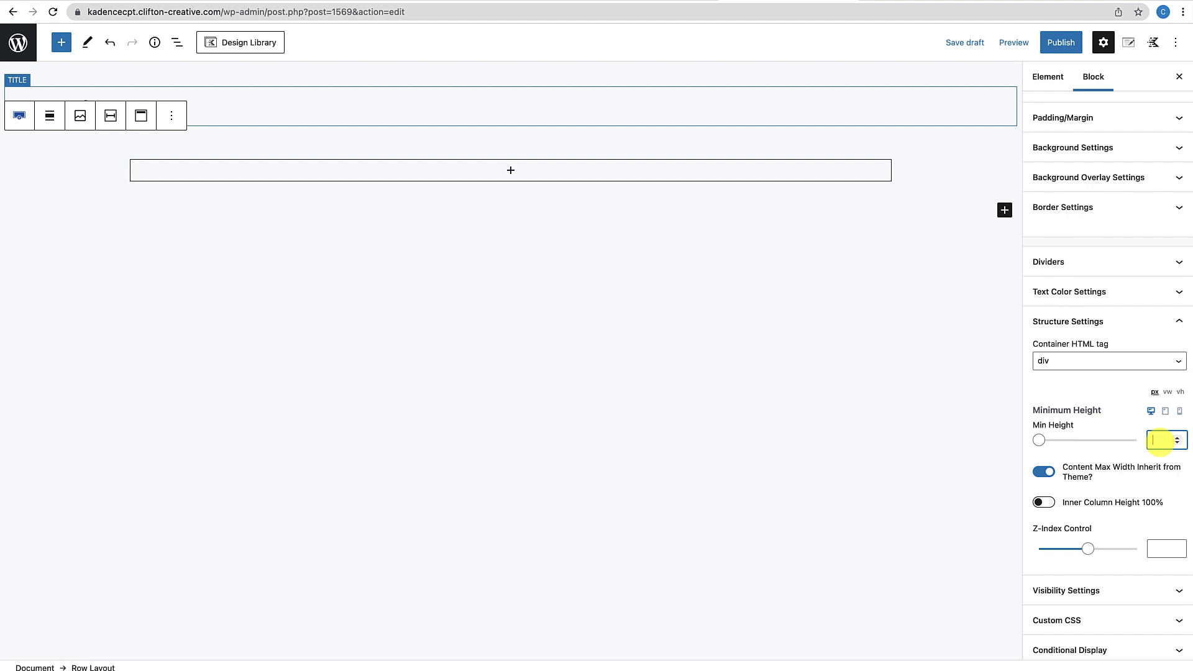
type("750")
left_click(893, 287)
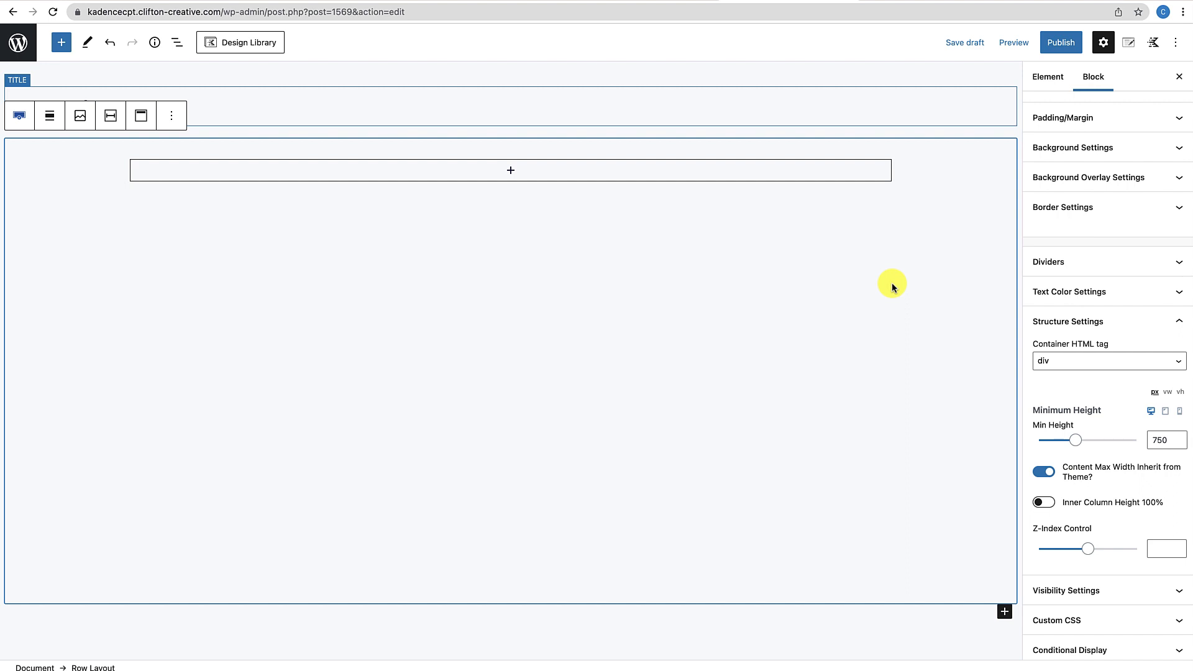
Centre the tall row's contents vertically and nest a two-column Equal (50%/50%) Row Layout inside it
left_click(148, 116)
left_click(152, 183)
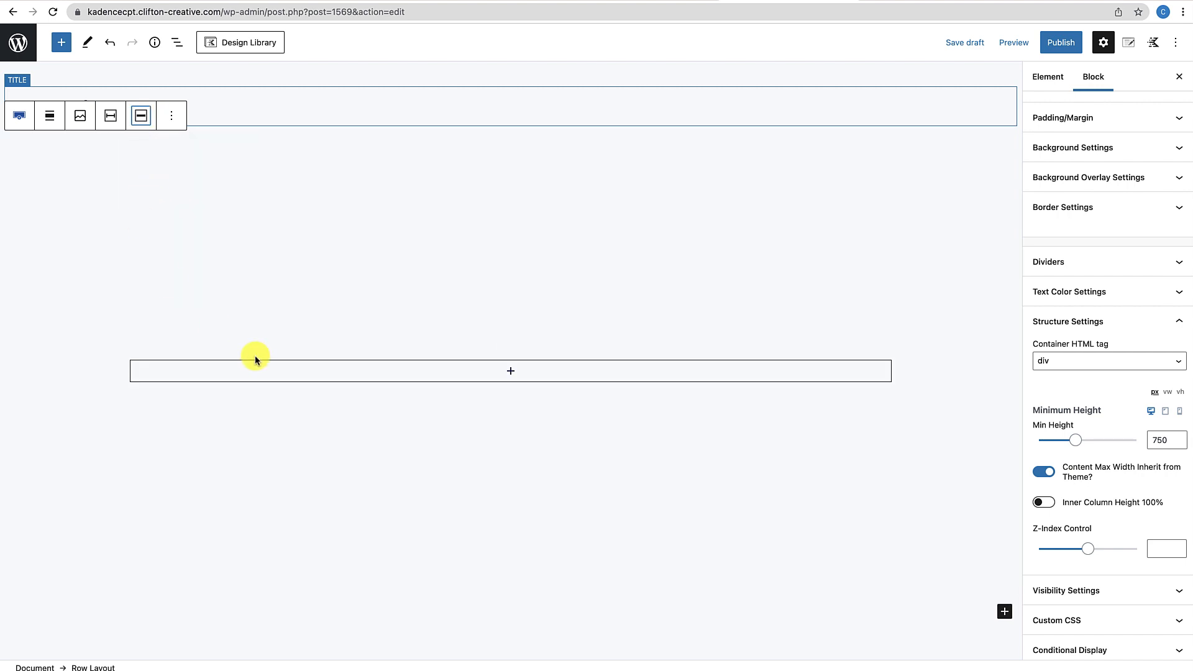
left_click(511, 371)
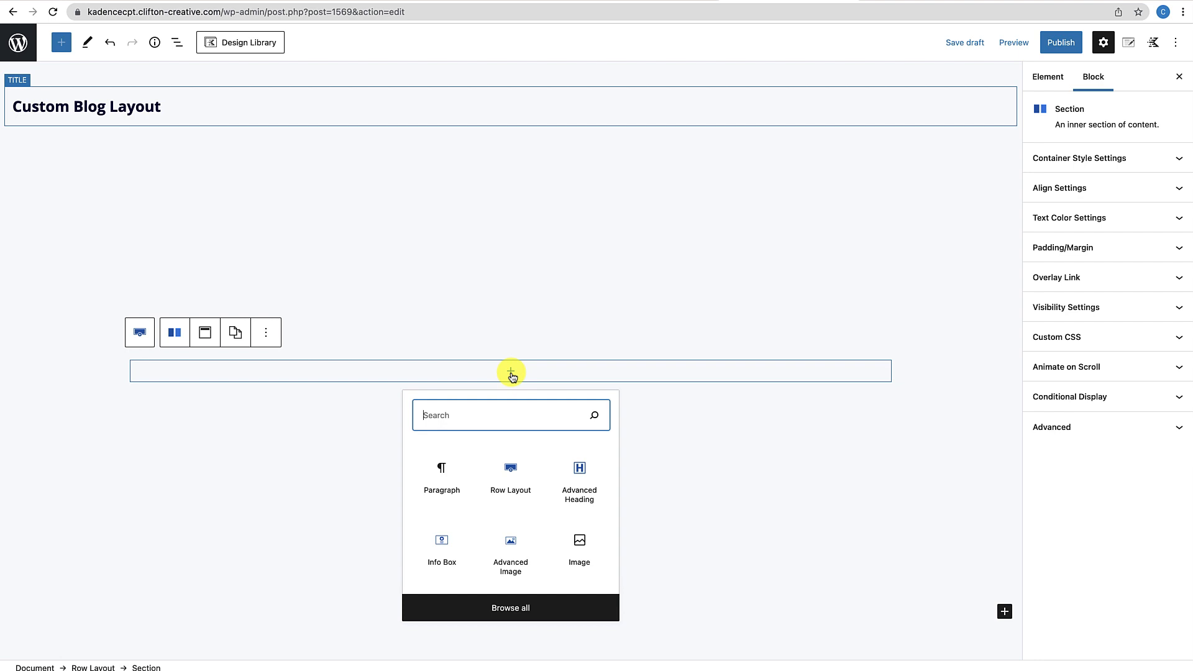
left_click(511, 484)
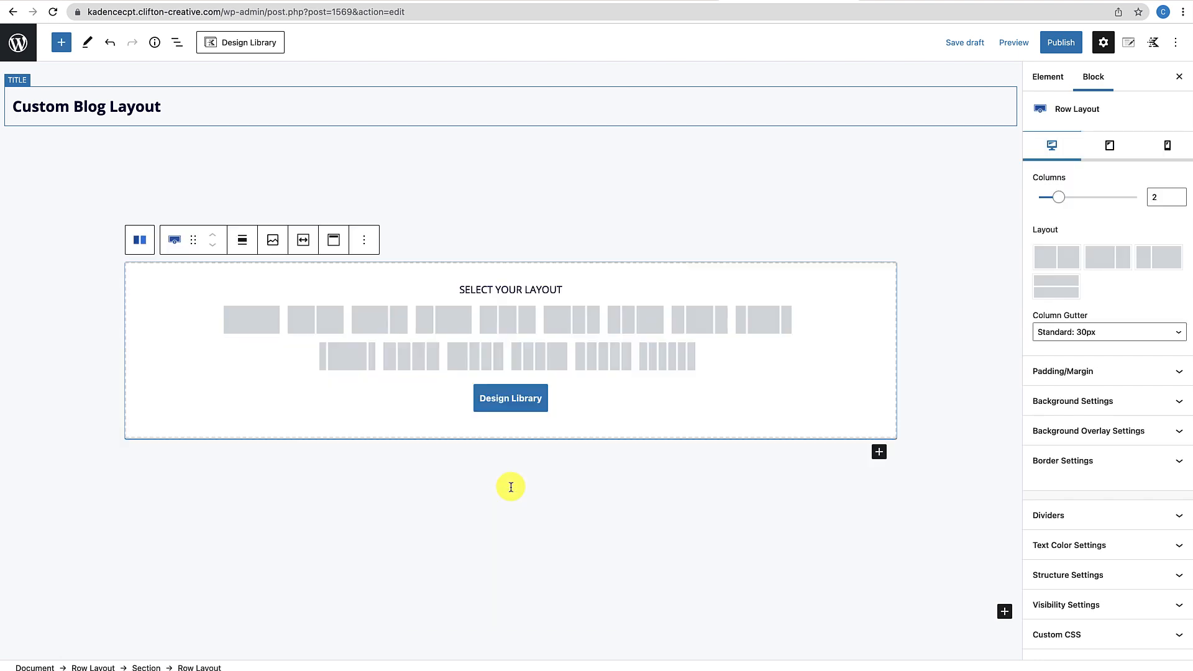
left_click(318, 316)
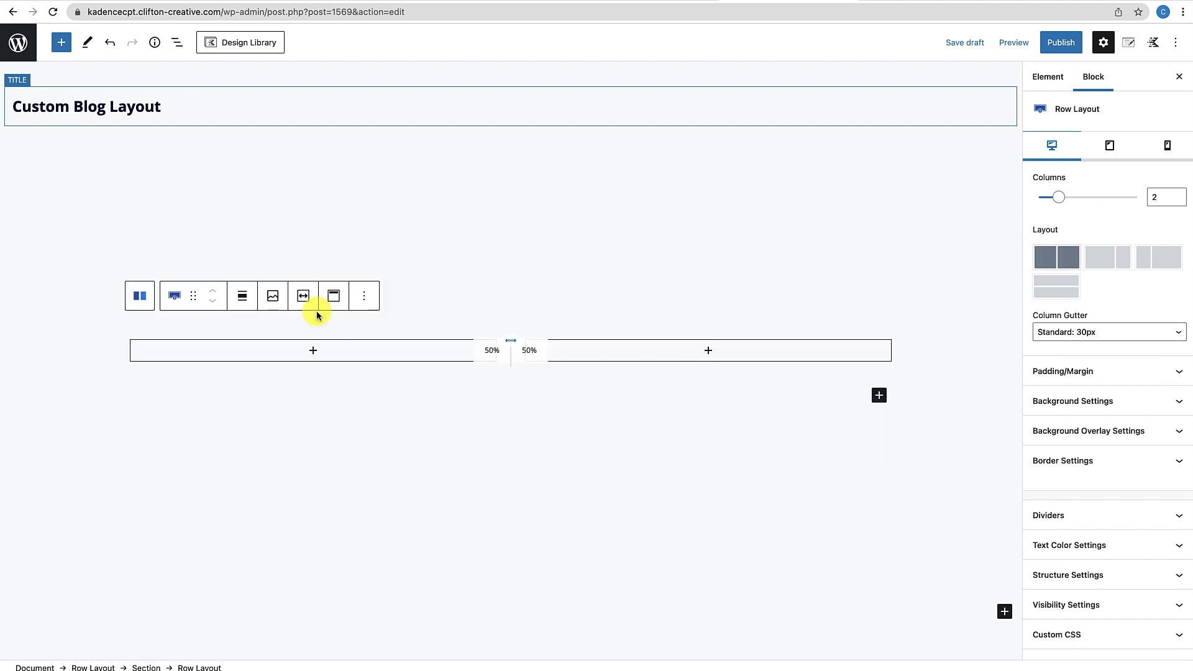
scroll(486, 392, "down", 3)
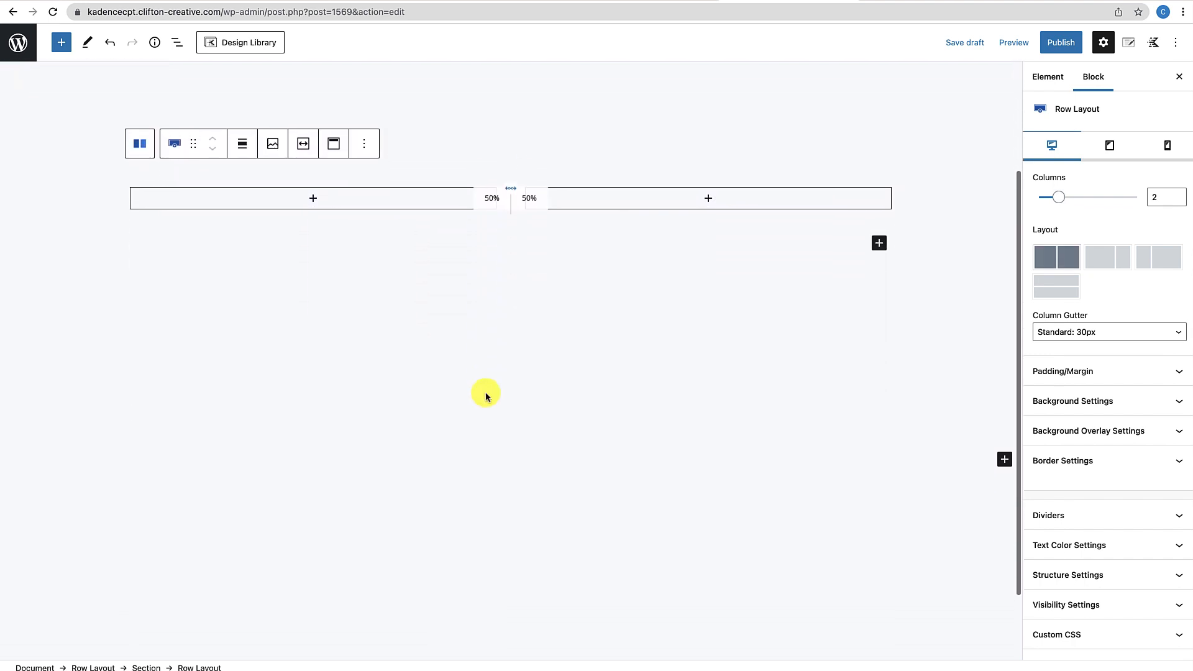
scroll(486, 392, "up", 3)
left_click(569, 277)
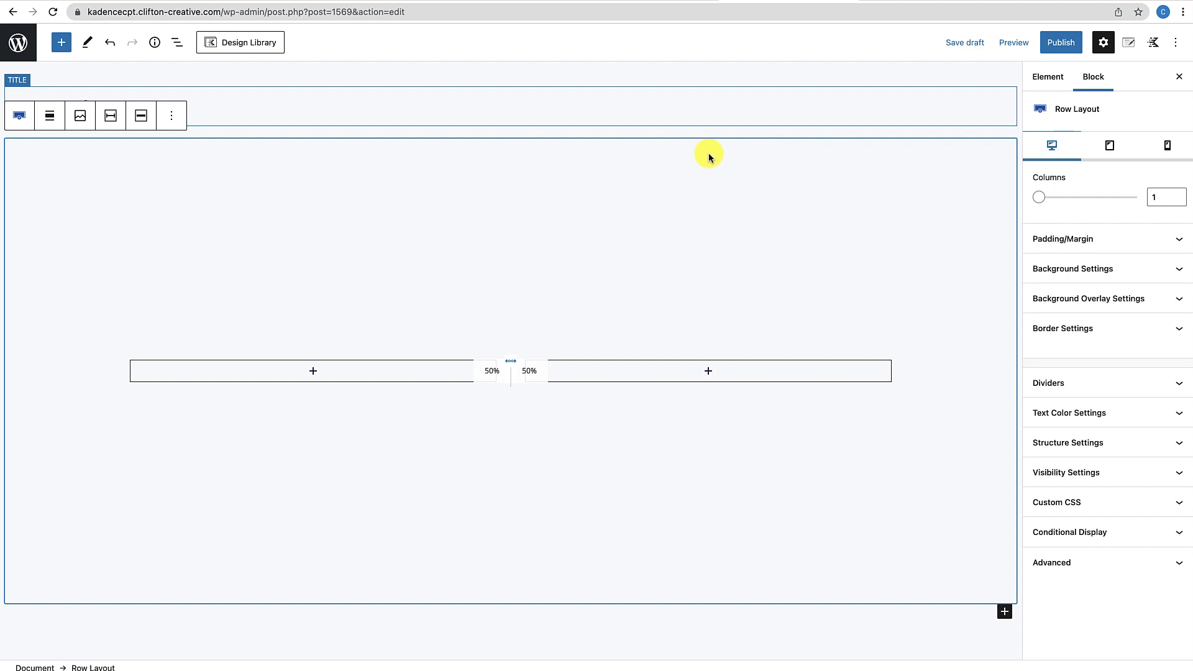
Set the outer row's background colour to hex 1e1e1e
left_click(1153, 270)
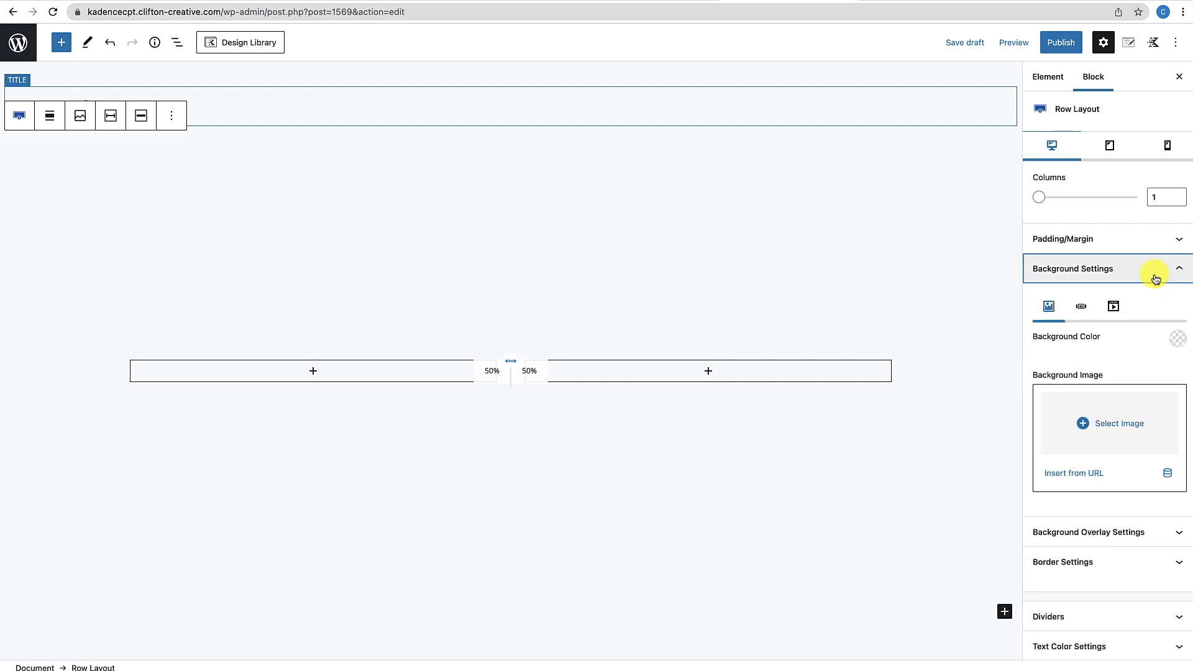
left_click(1177, 343)
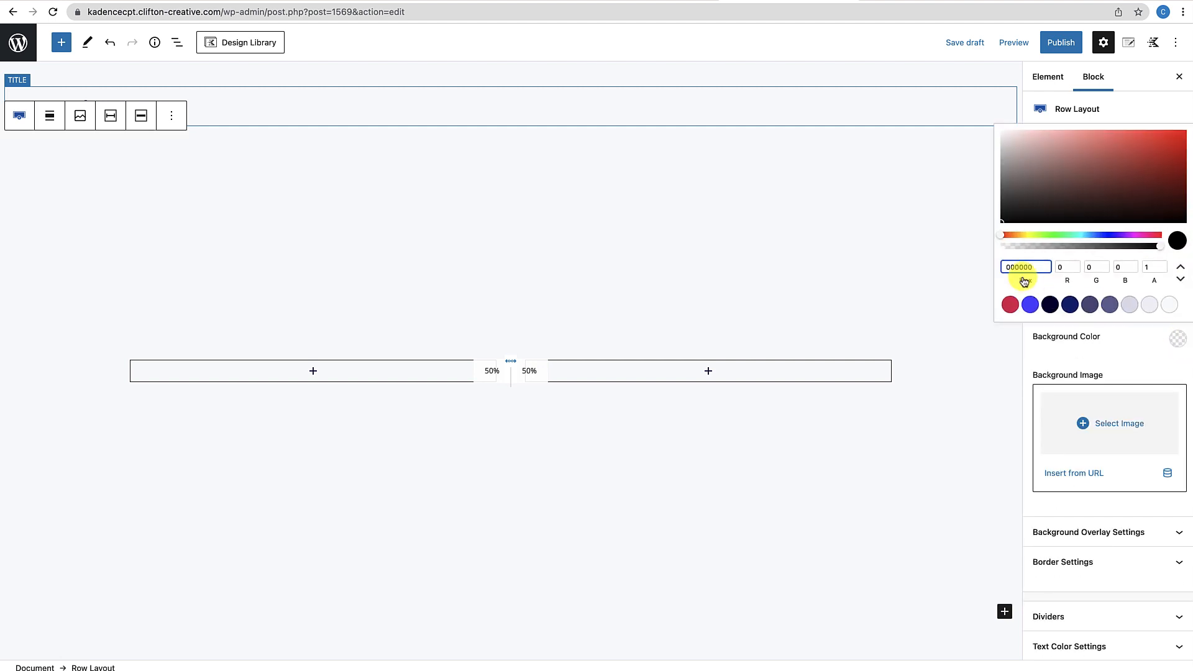
left_click_drag(1036, 267, 980, 268)
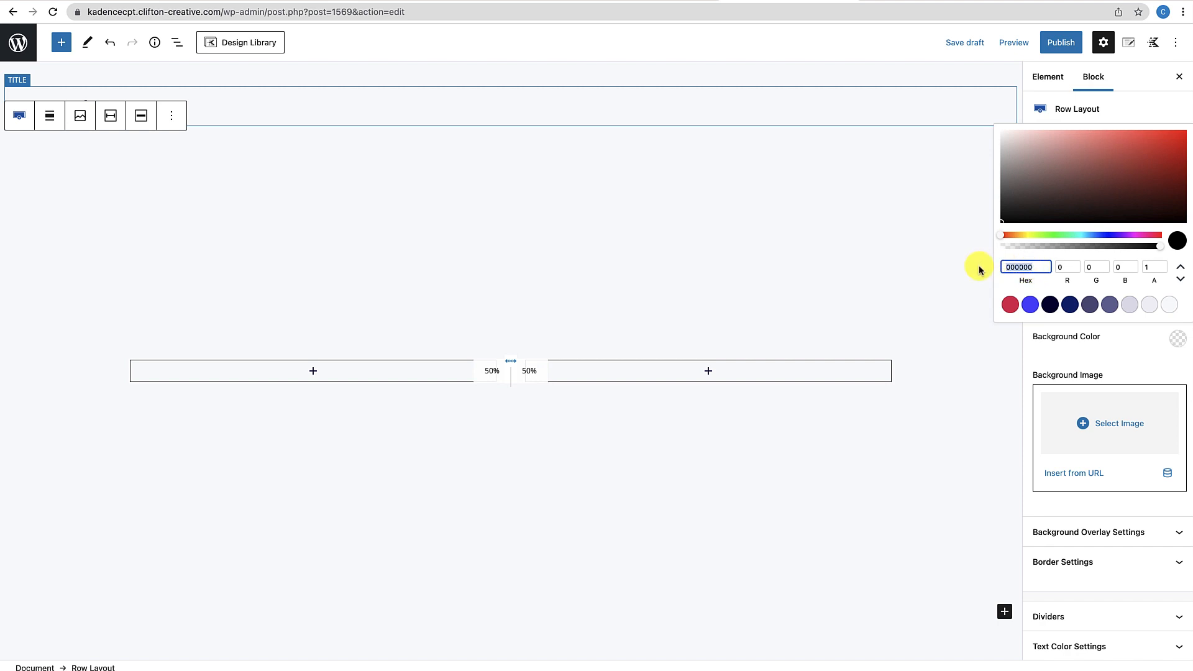
type("1e")
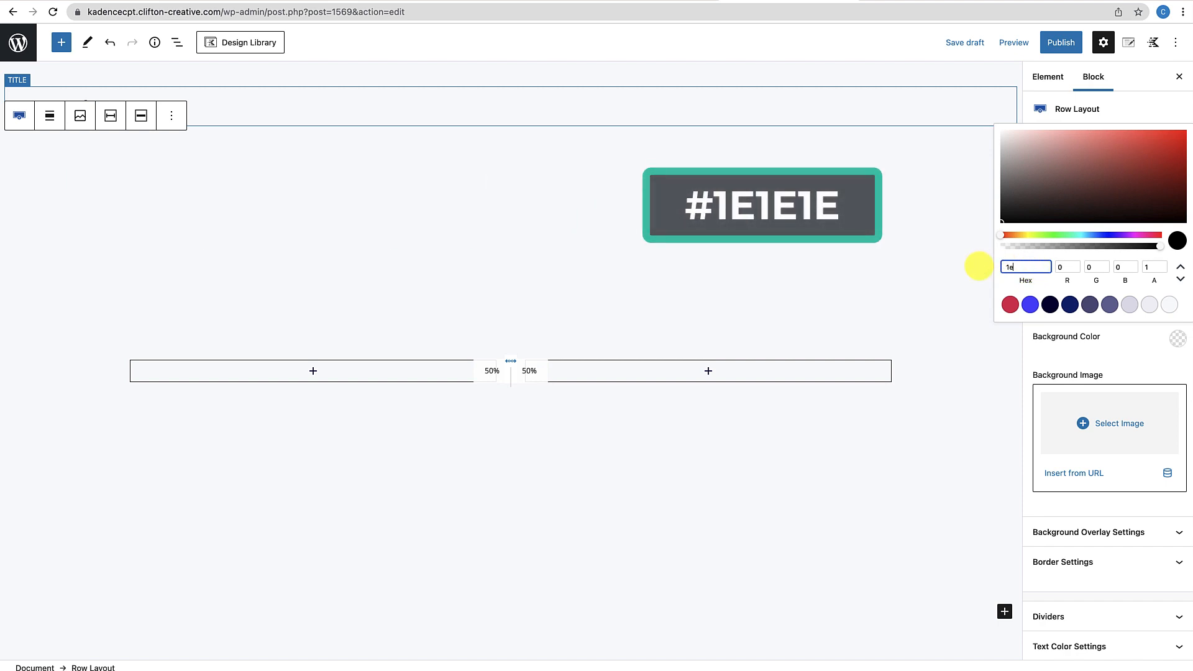
type("1e1e")
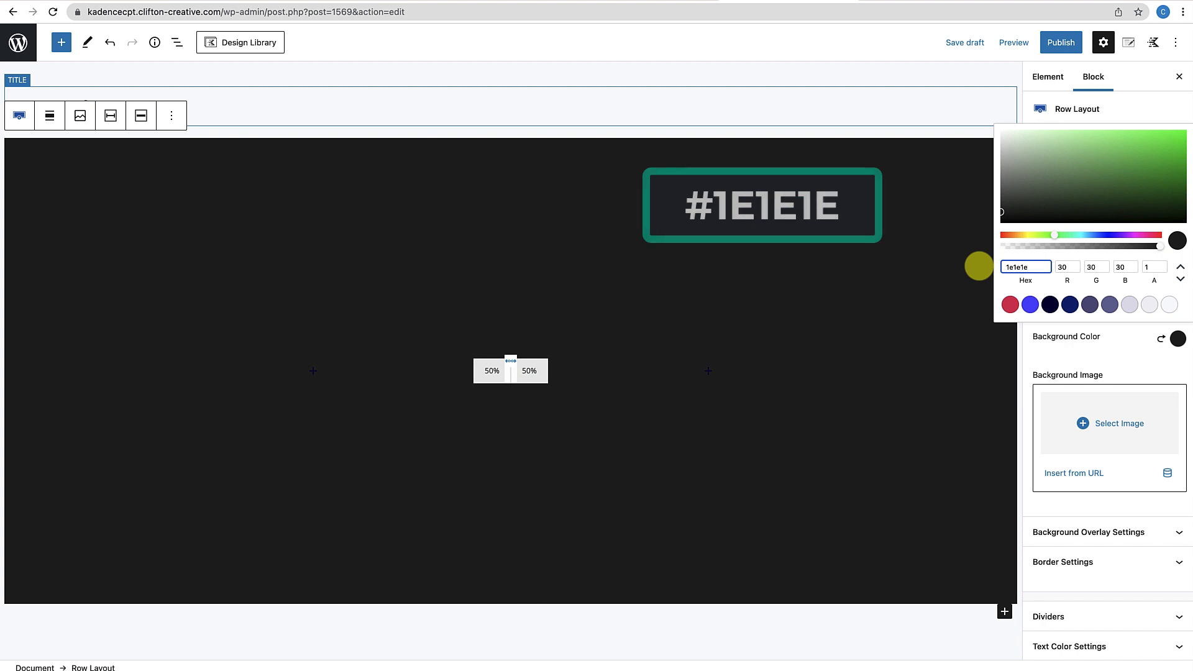
left_click(1021, 353)
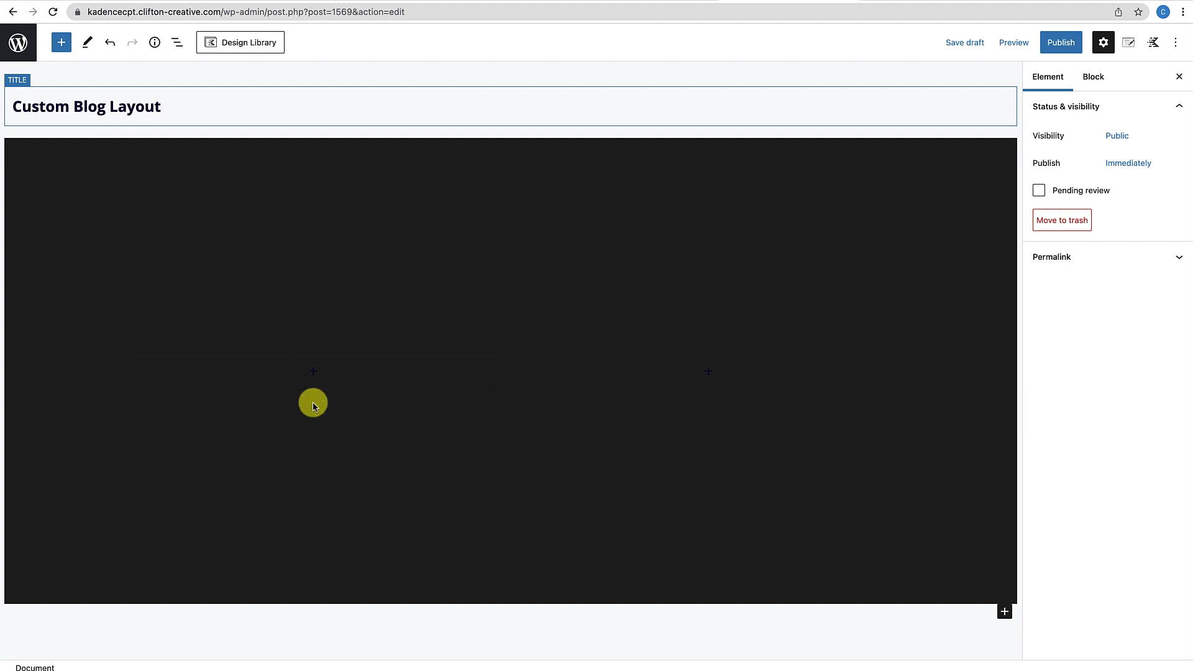
Add an Advanced Heading to the left column showing the dynamic Post Title
left_click(313, 372)
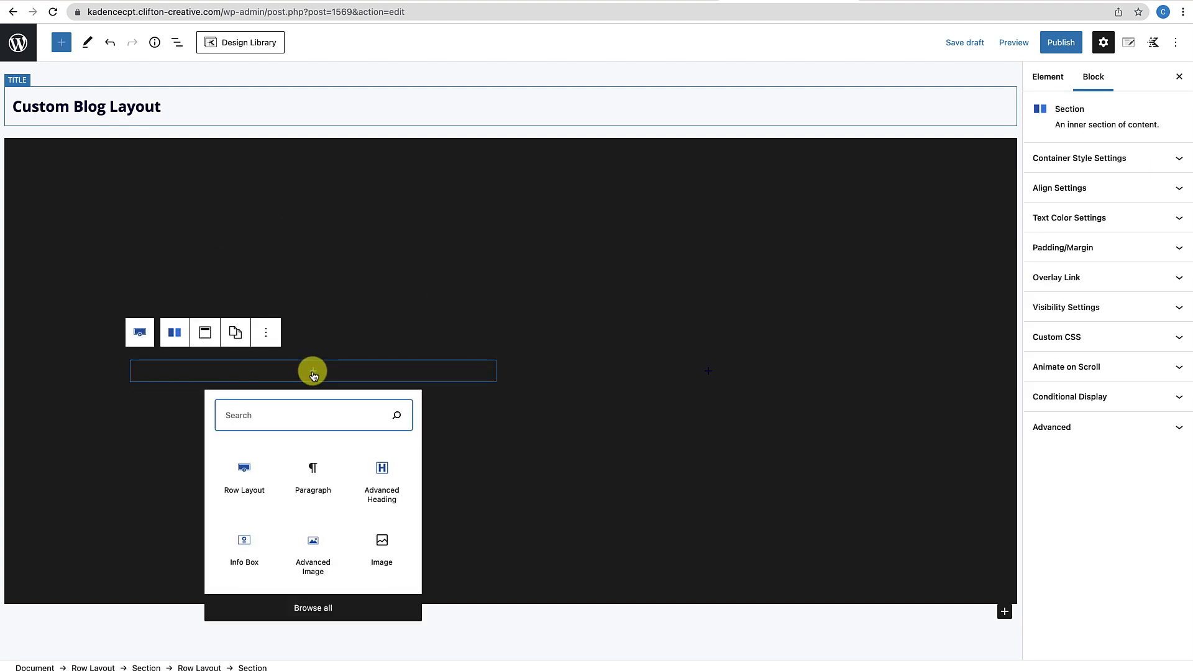
left_click(385, 494)
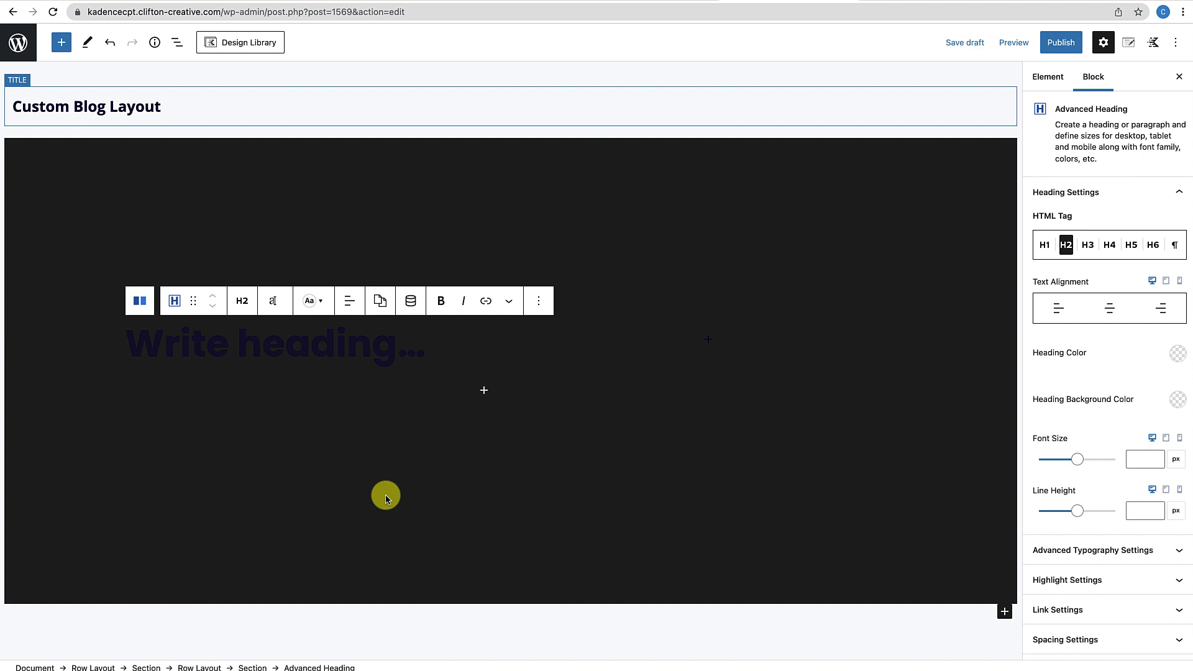
left_click(410, 302)
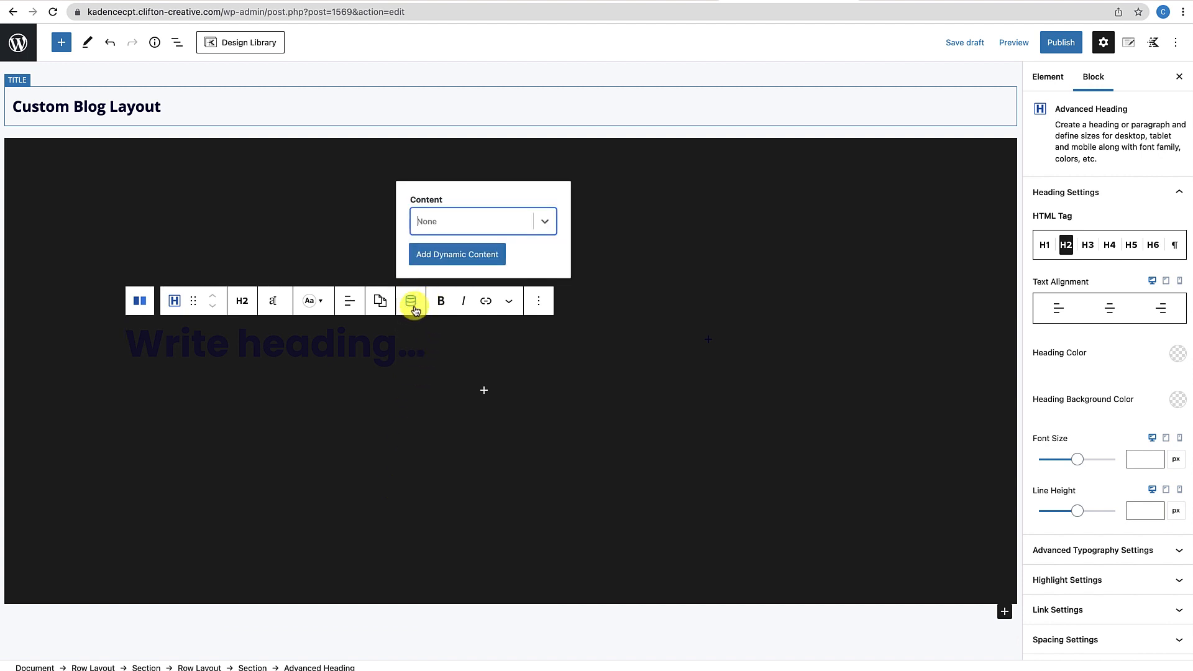
left_click(546, 221)
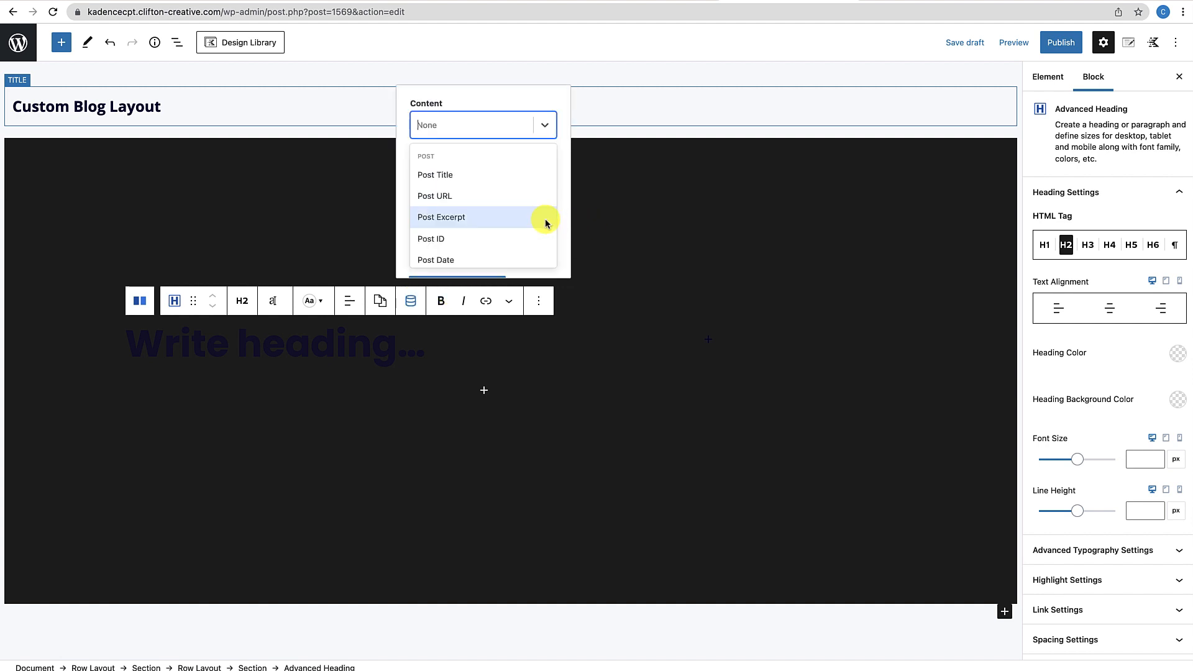
left_click(448, 176)
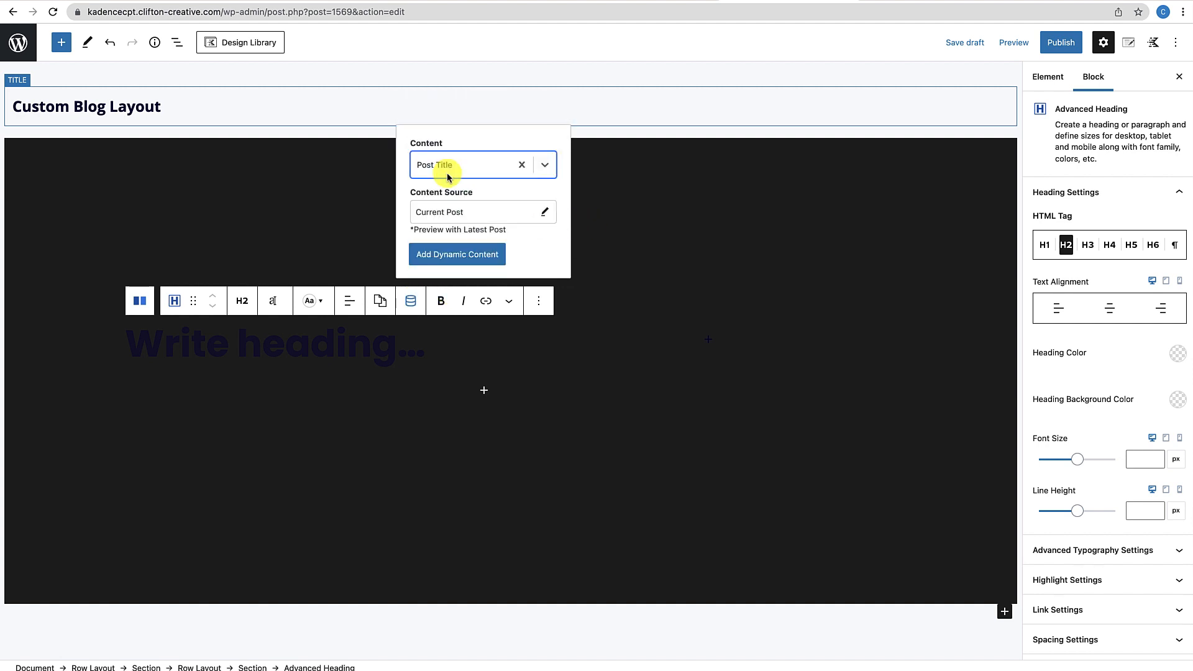
left_click(448, 254)
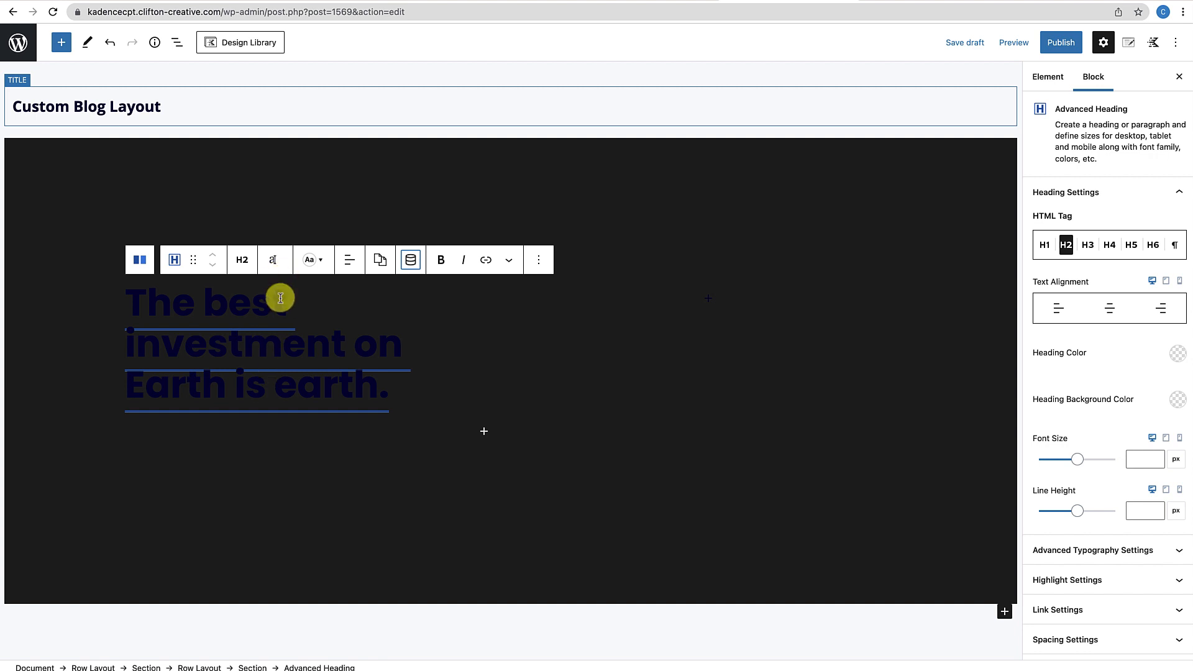
Make the title heading white (FFF) with a font size of 75
left_click(320, 267)
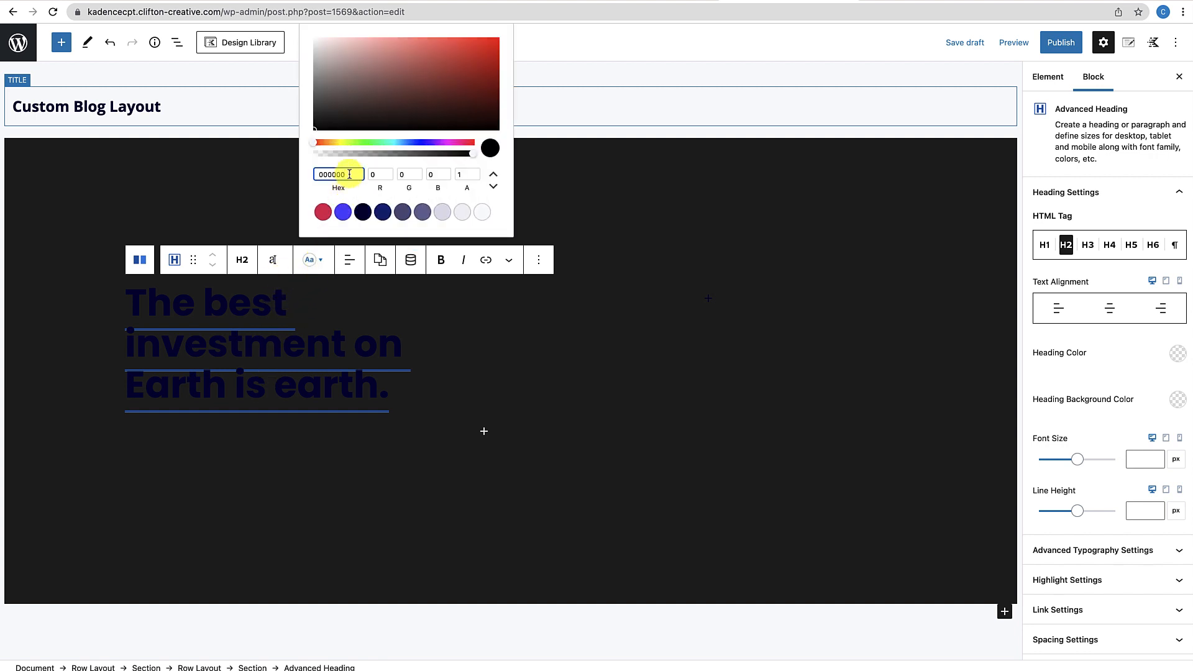
left_click_drag(351, 174, 290, 172)
type("FFFFFF")
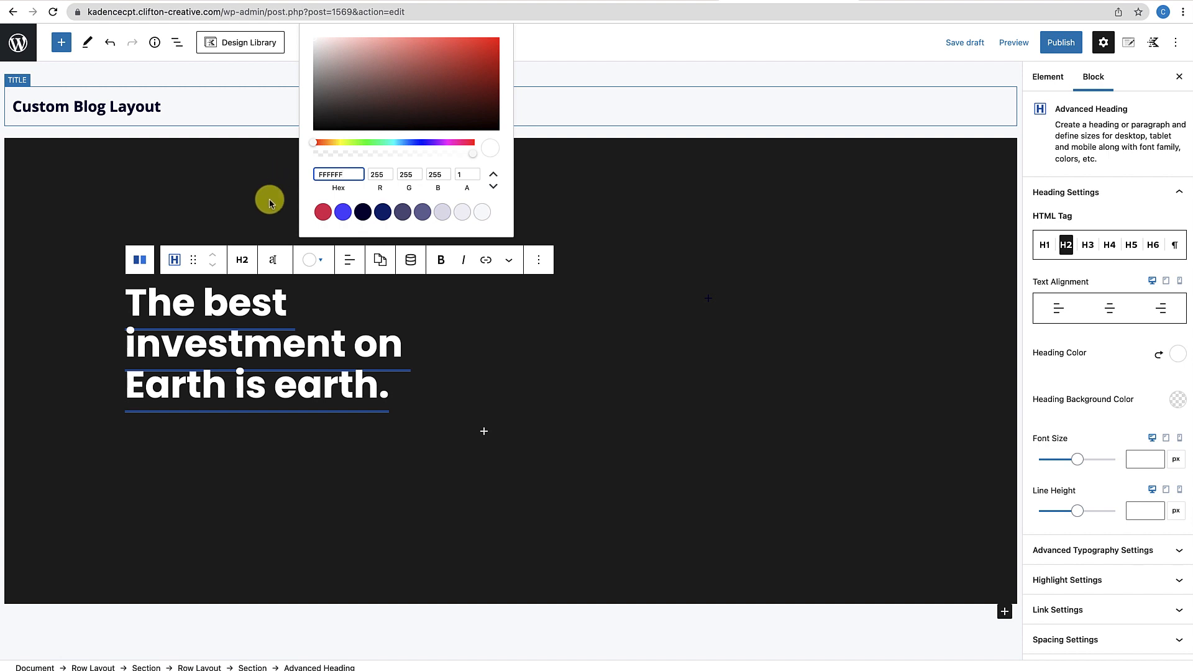
left_click(274, 266)
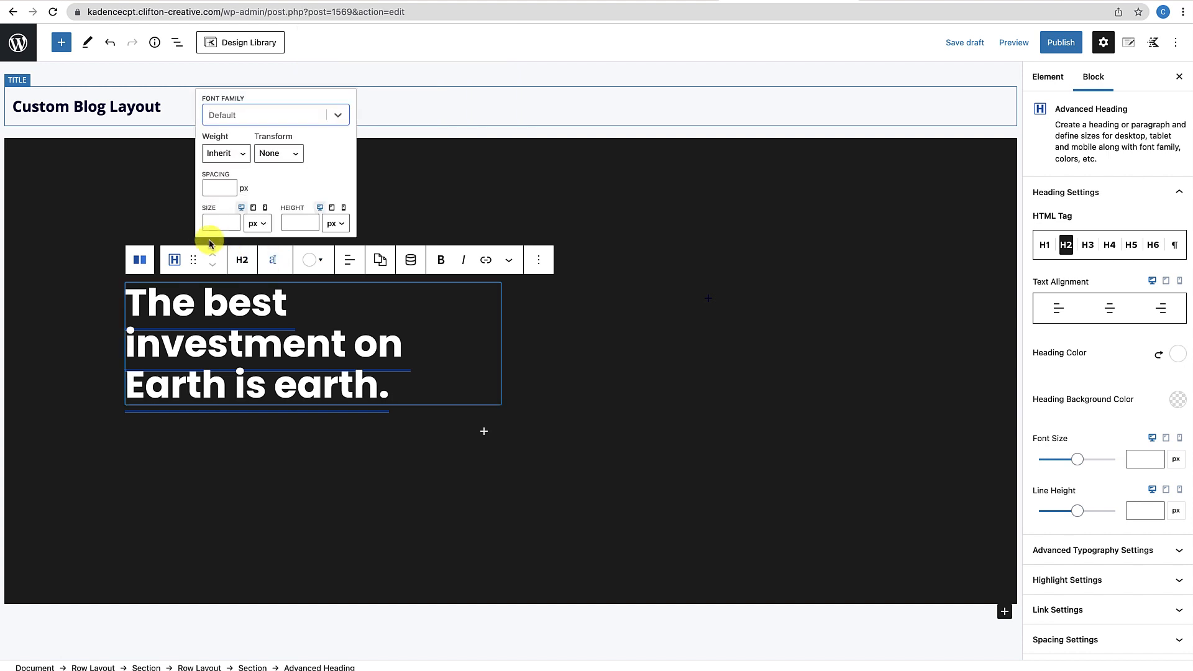
left_click(219, 224)
type("75")
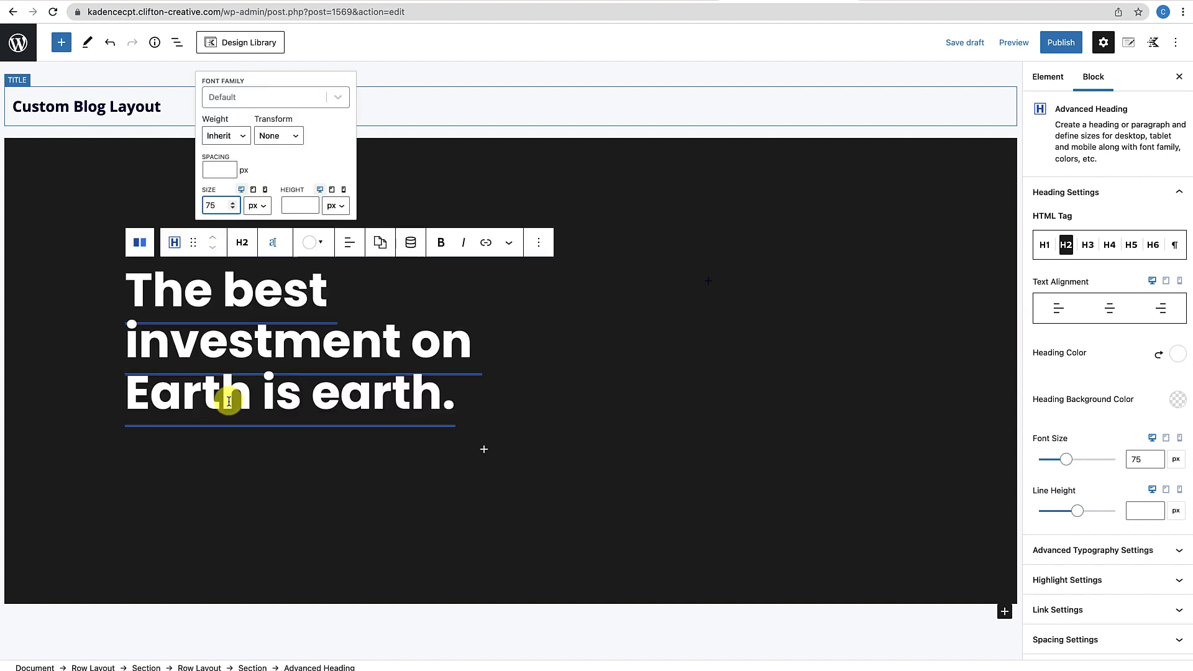
left_click(382, 504)
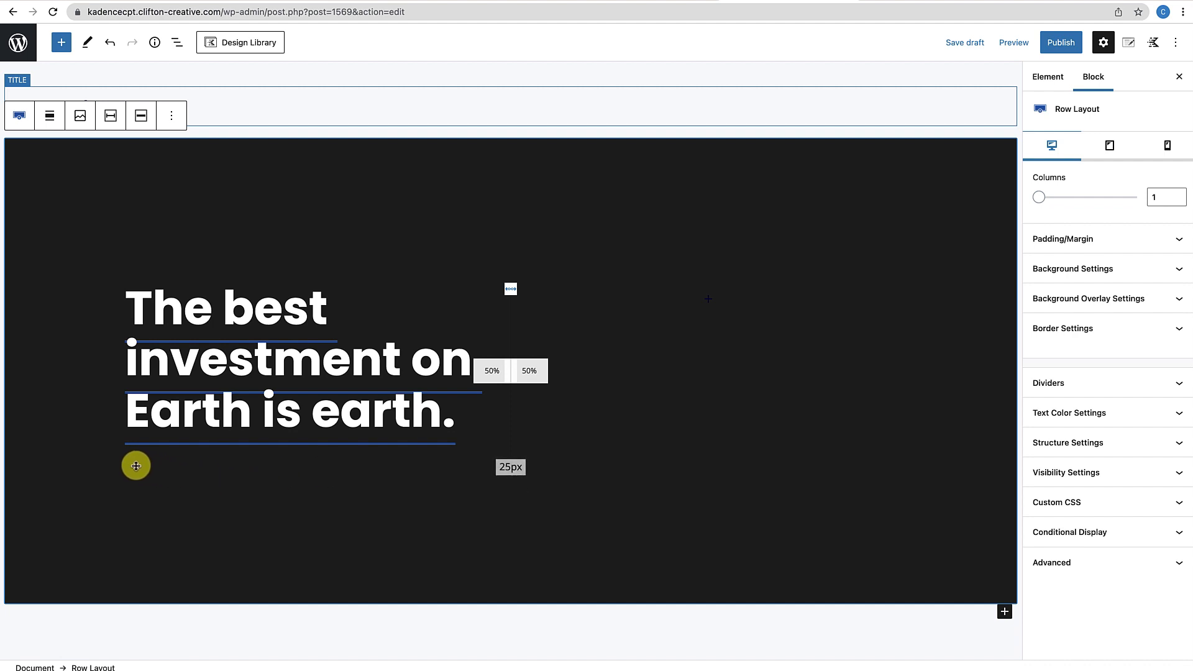
Add an Advanced Heading under the title reading 'By' plus the dynamic Author Display Name
left_click(385, 480)
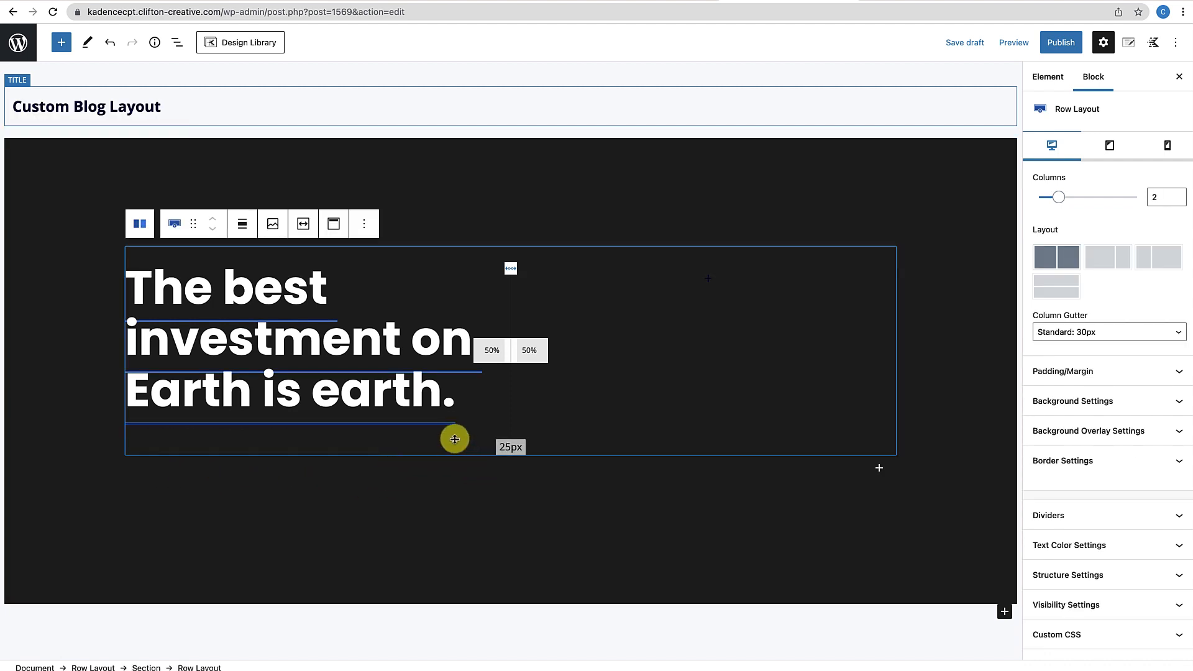
left_click(439, 413)
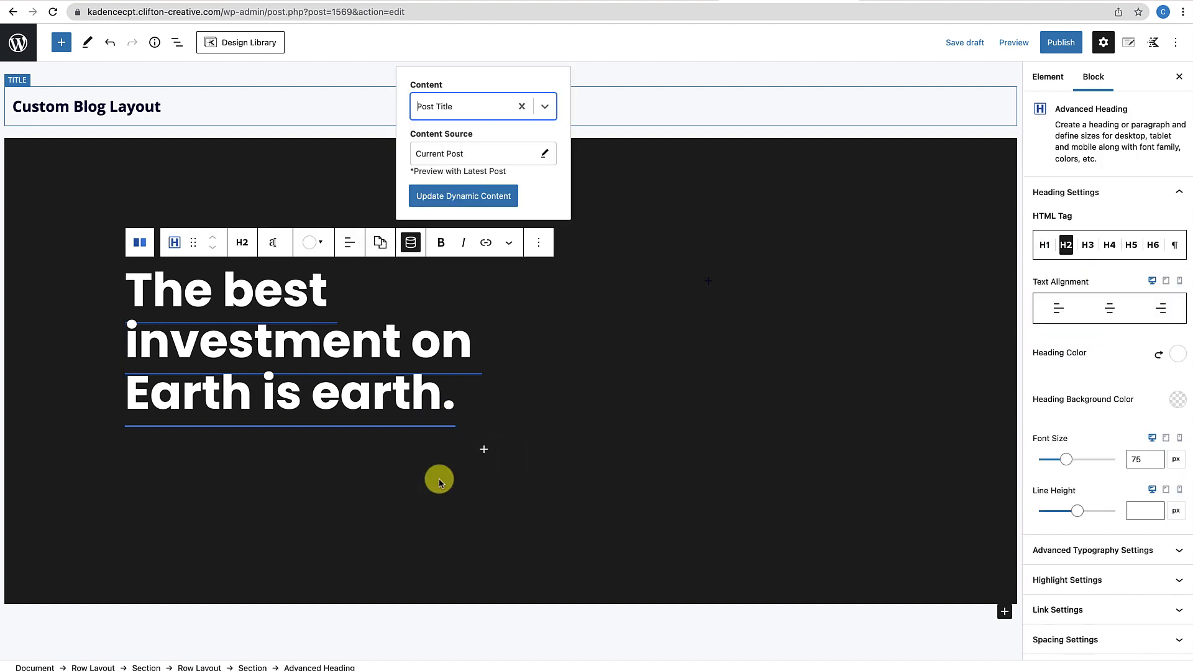
left_click(485, 449)
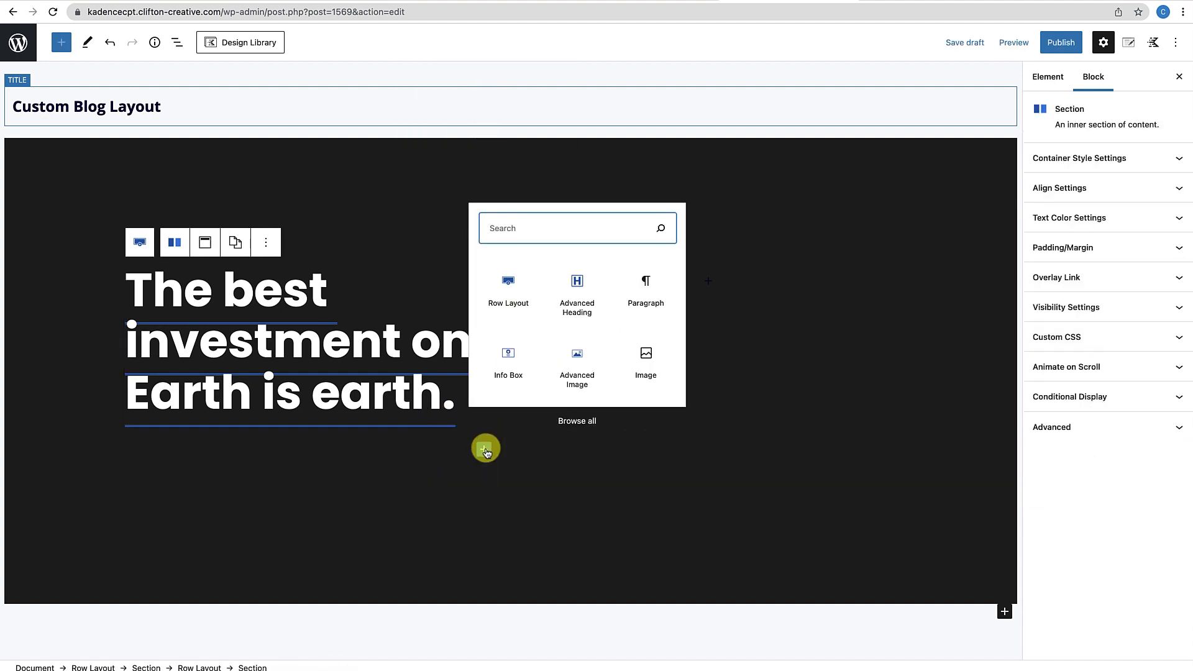
left_click(582, 303)
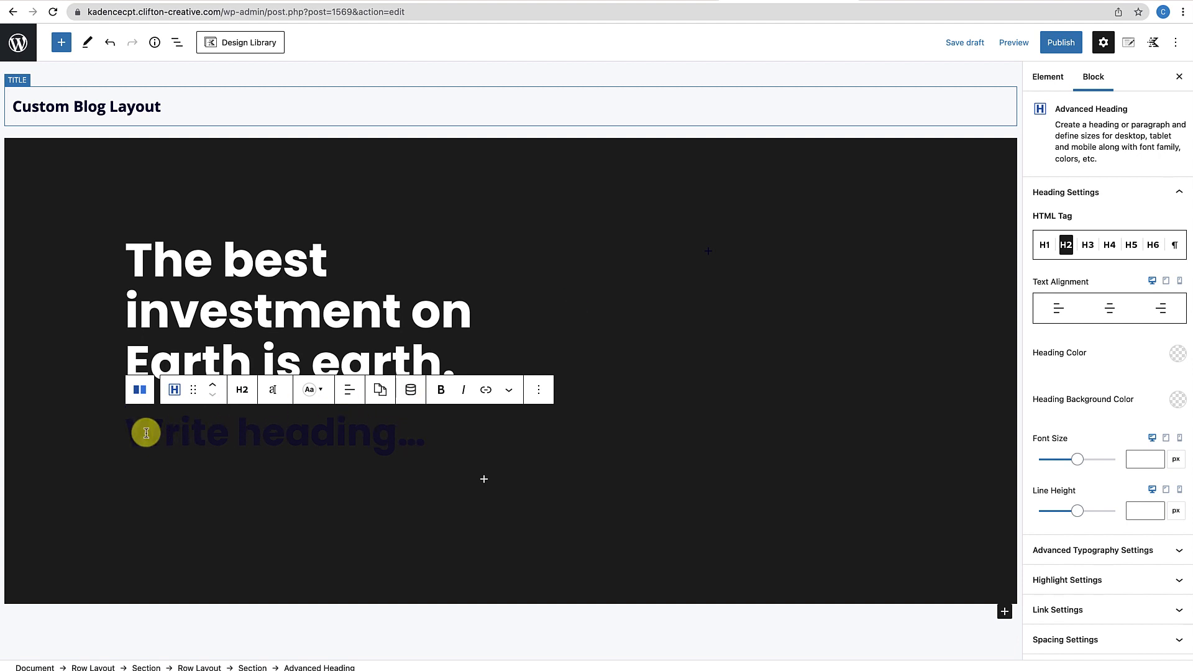
type("By")
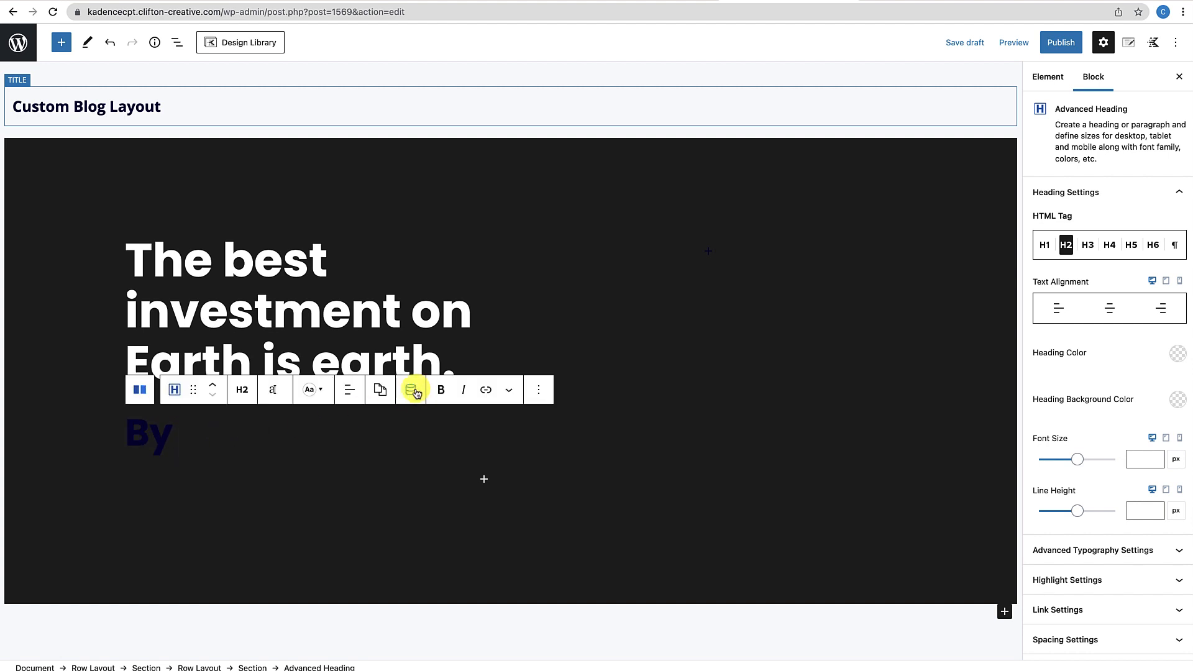
left_click(411, 391)
left_click(545, 310)
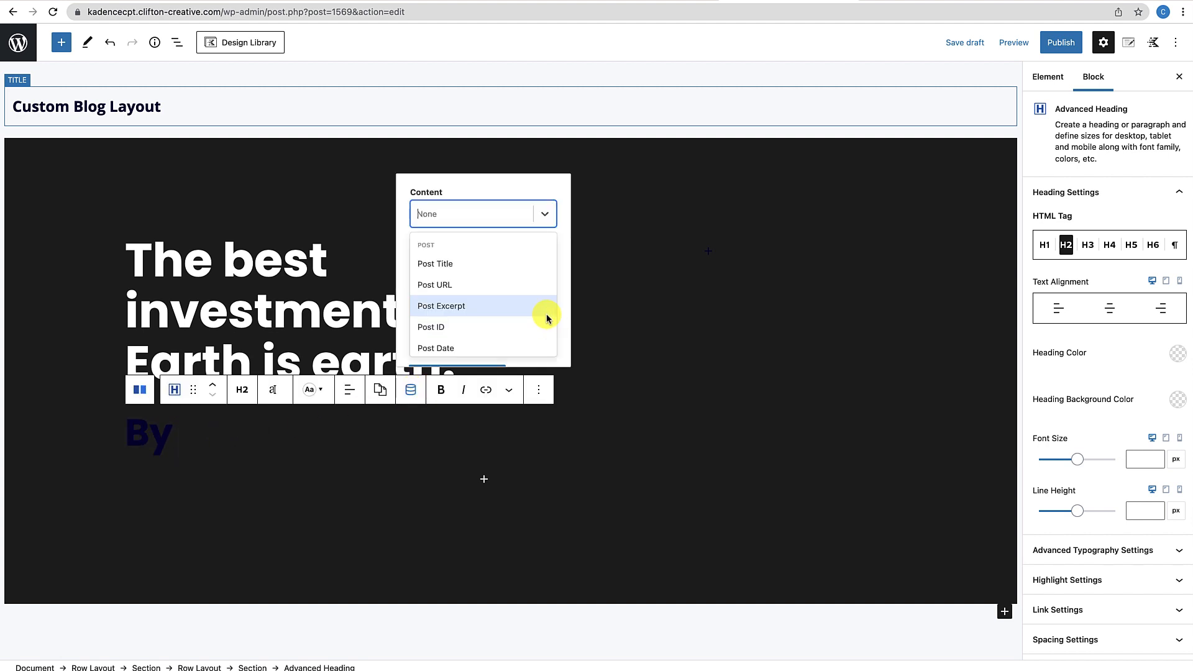
scroll(472, 310, "down", 5)
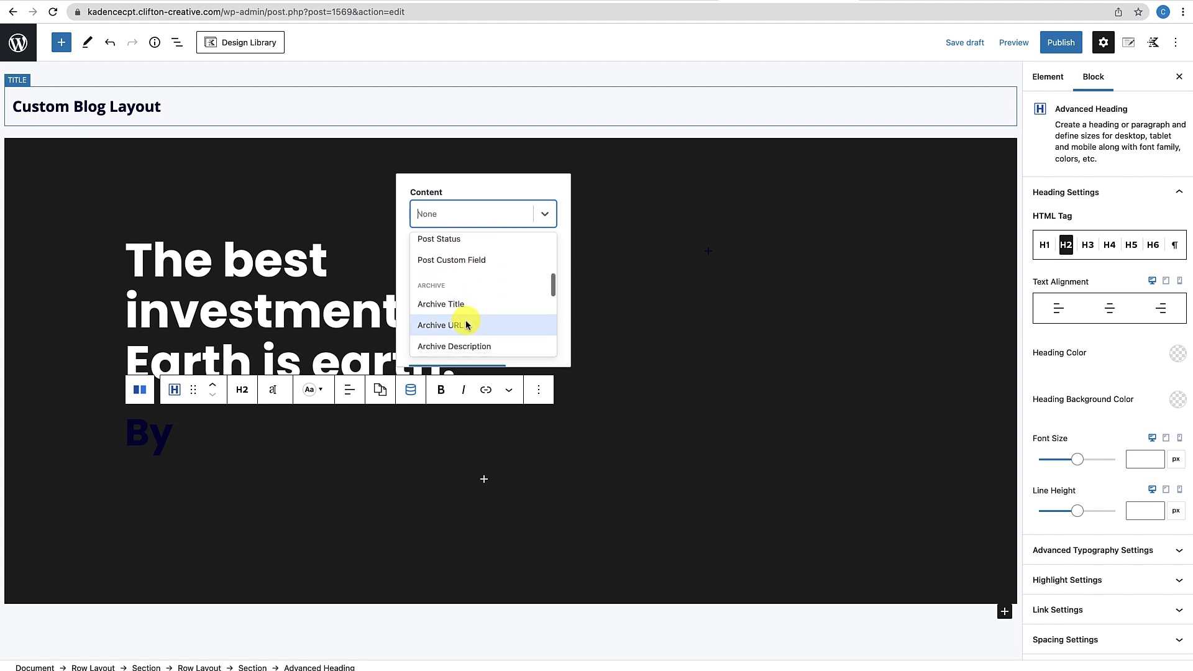
scroll(466, 324, "down", 5)
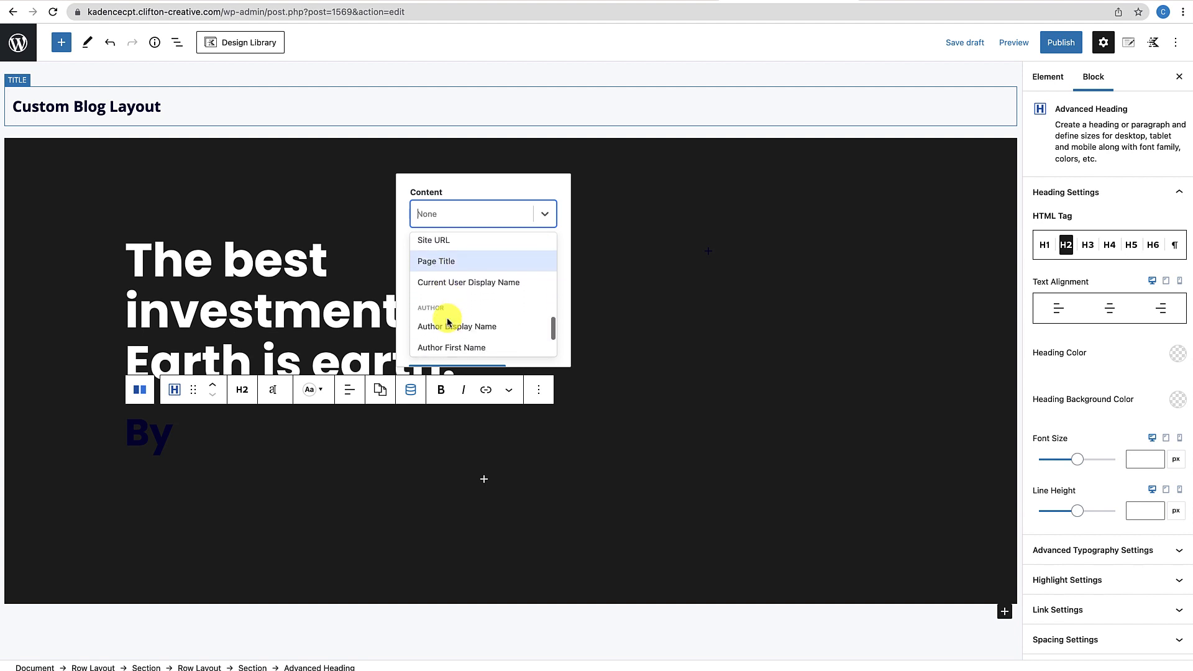
left_click(452, 281)
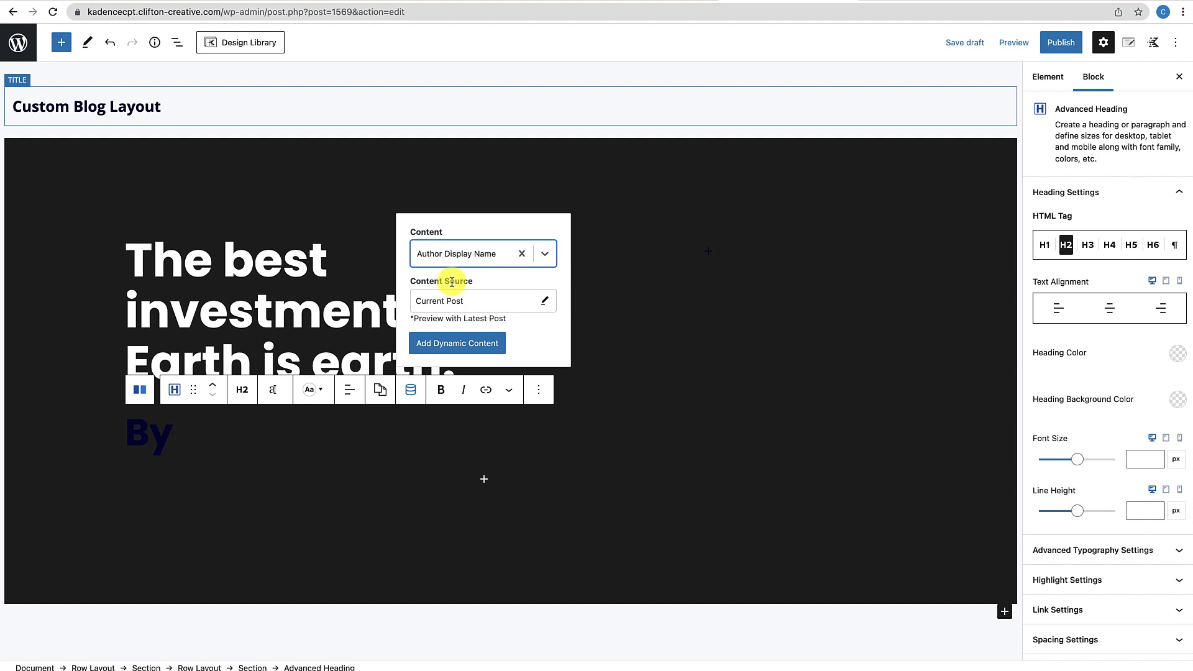
left_click(460, 343)
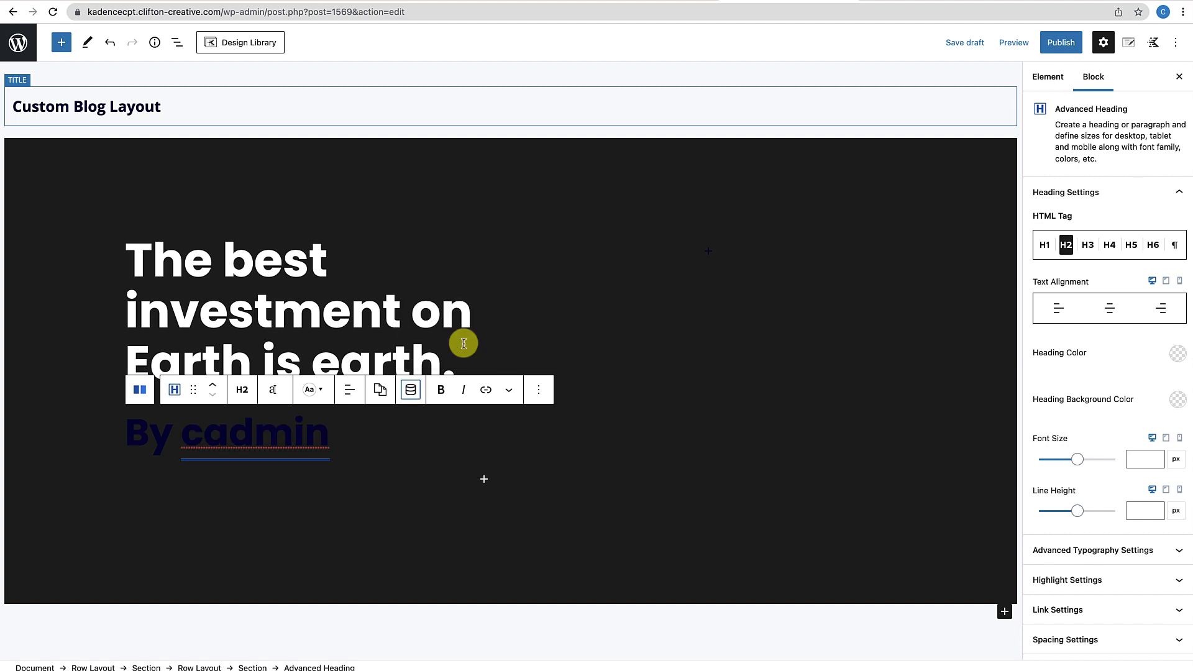
Append '| Posted on' and the dynamic Post Date to the byline
left_click(352, 443)
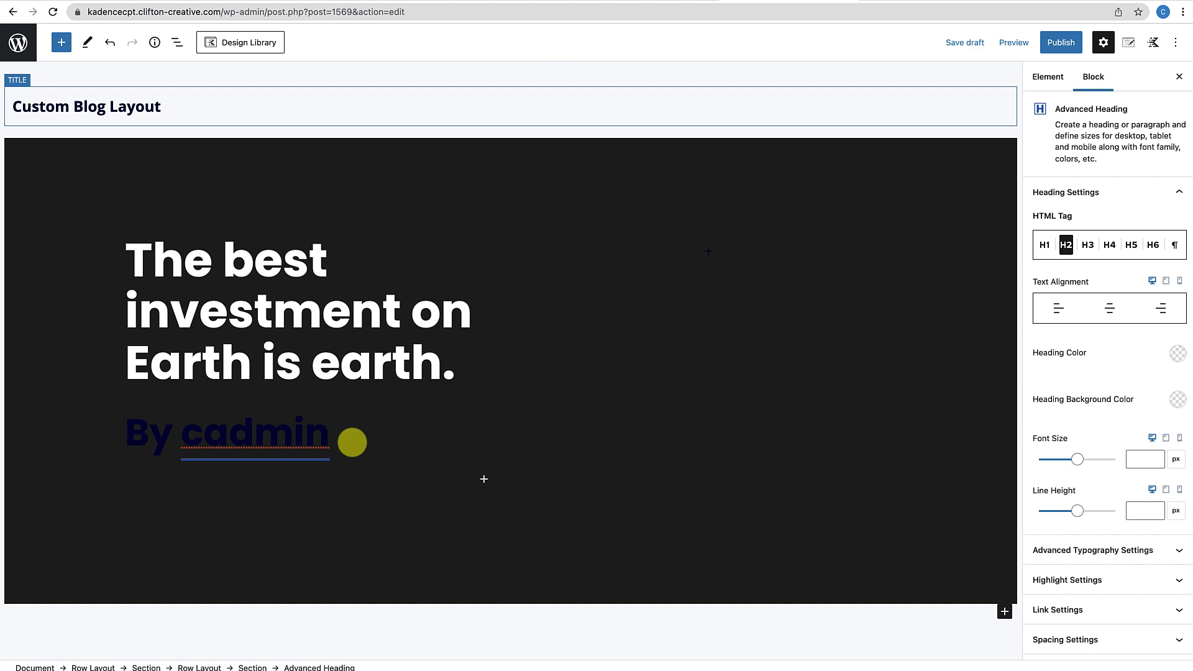
type("| Posted on")
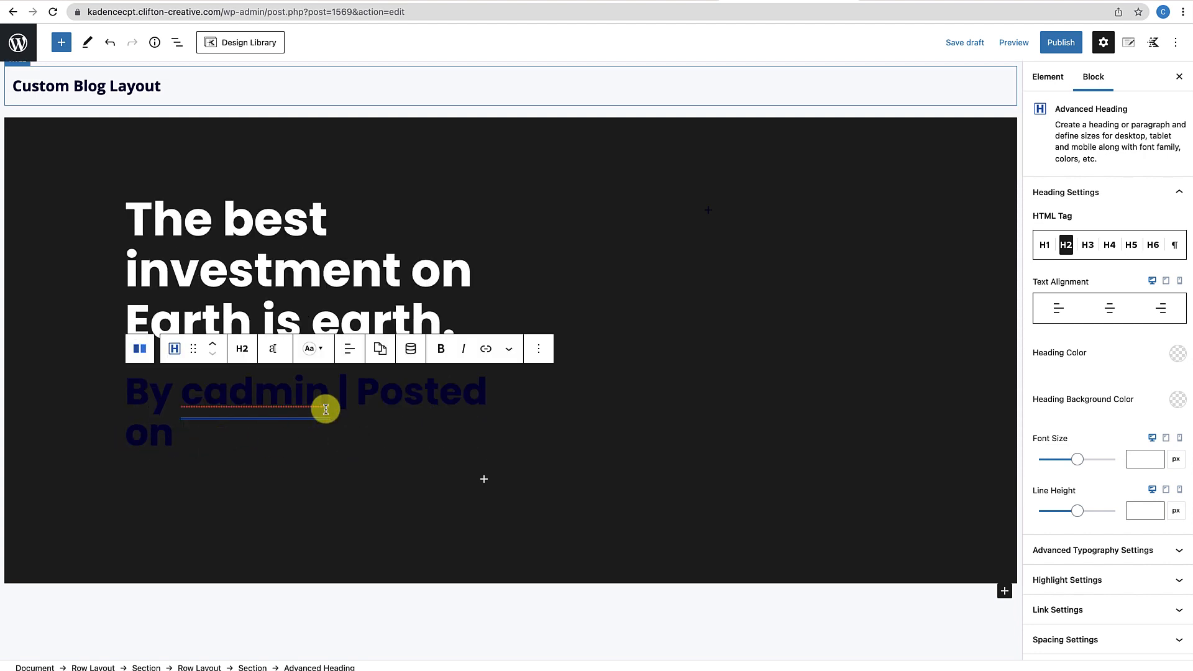
left_click(412, 351)
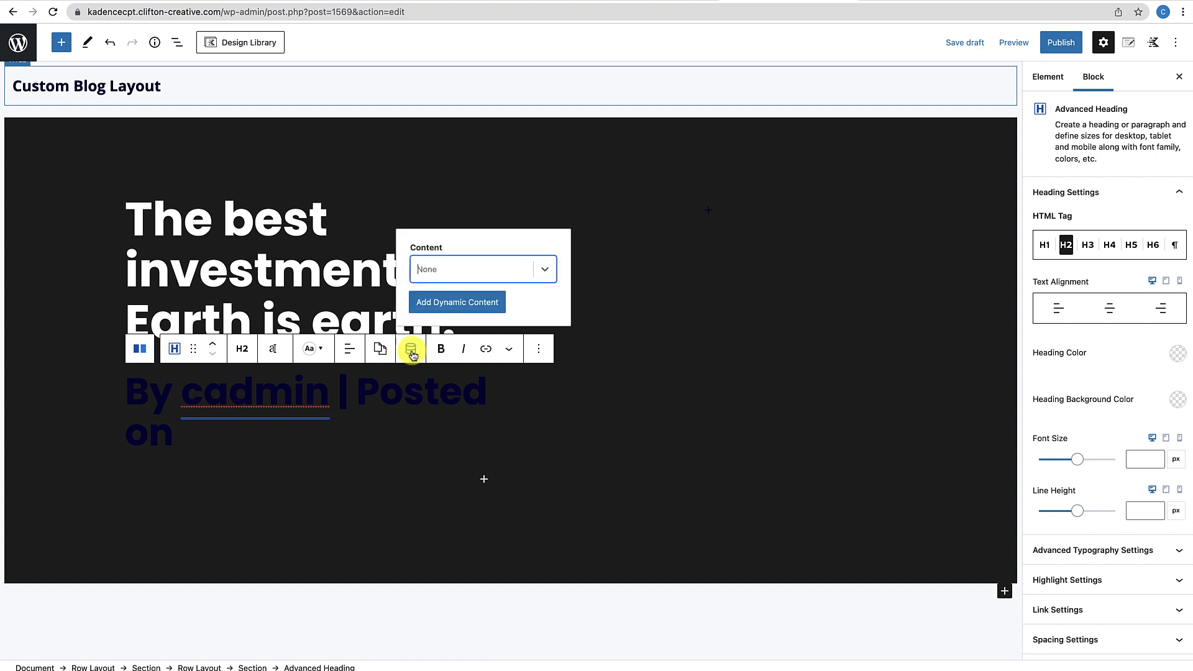
left_click(541, 269)
scroll(509, 270, "down", 1)
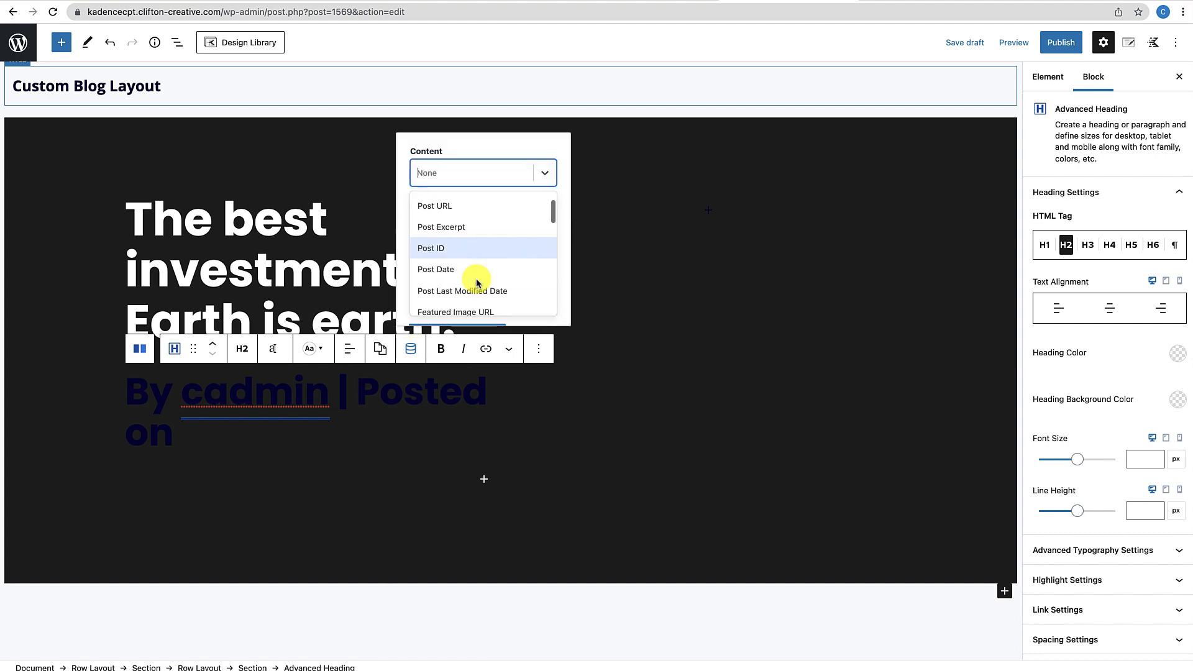
left_click(449, 271)
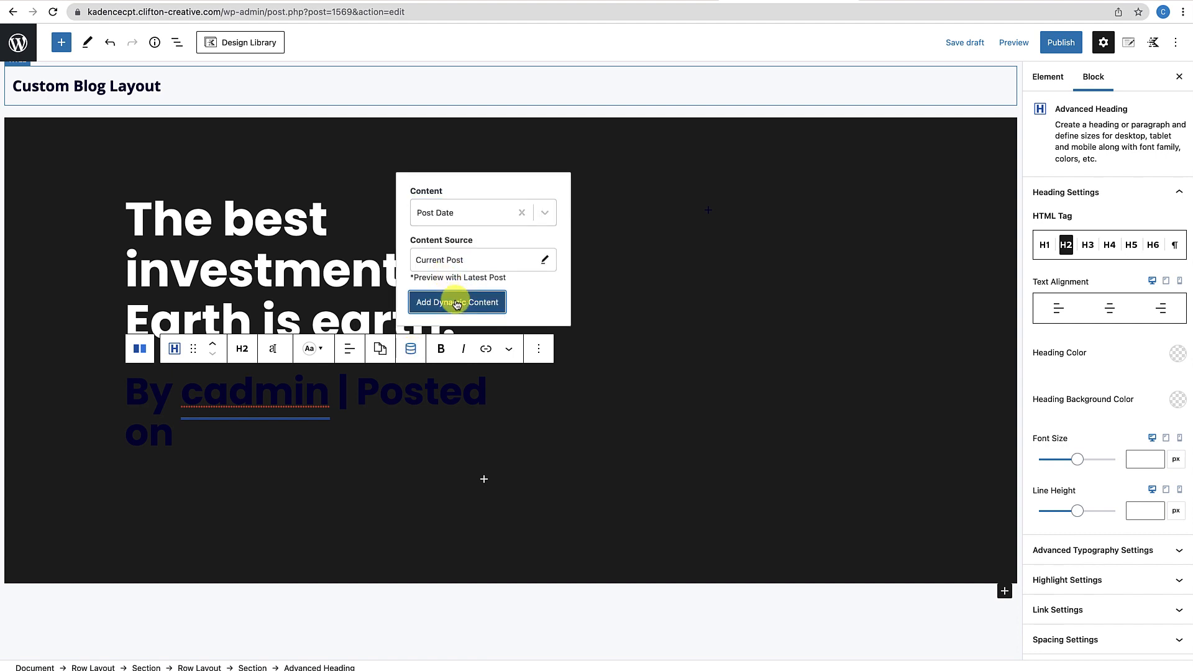
left_click(455, 300)
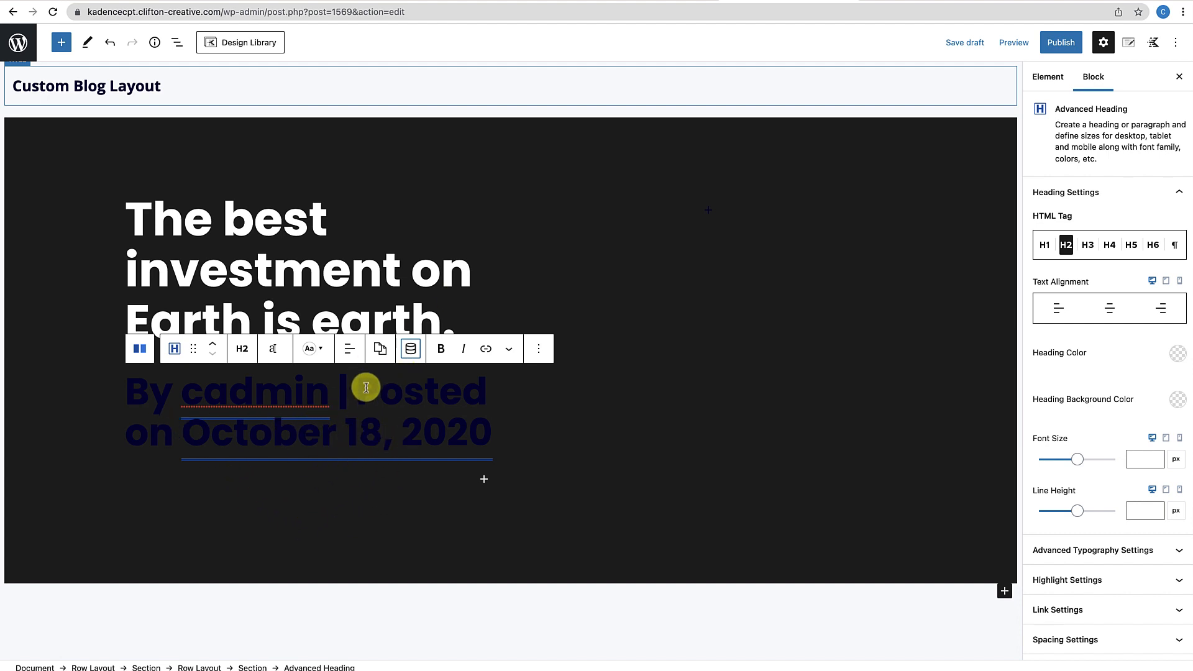
Make the byline text red (E21E51) at an 18px font size
left_click(310, 352)
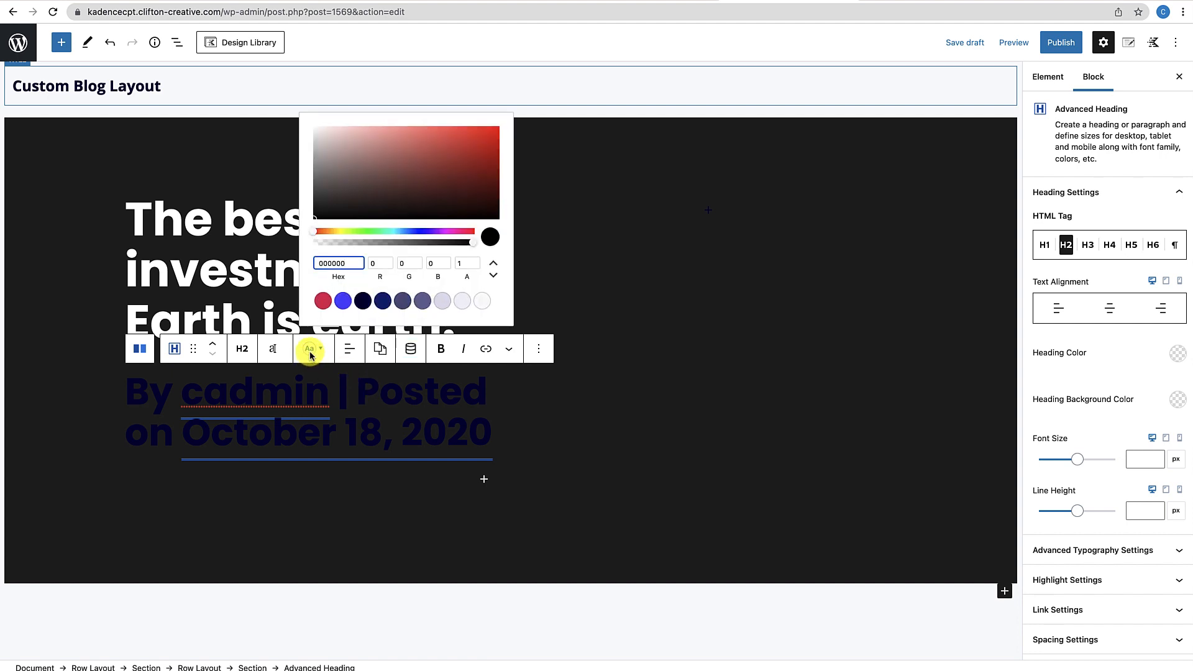
left_click(323, 301)
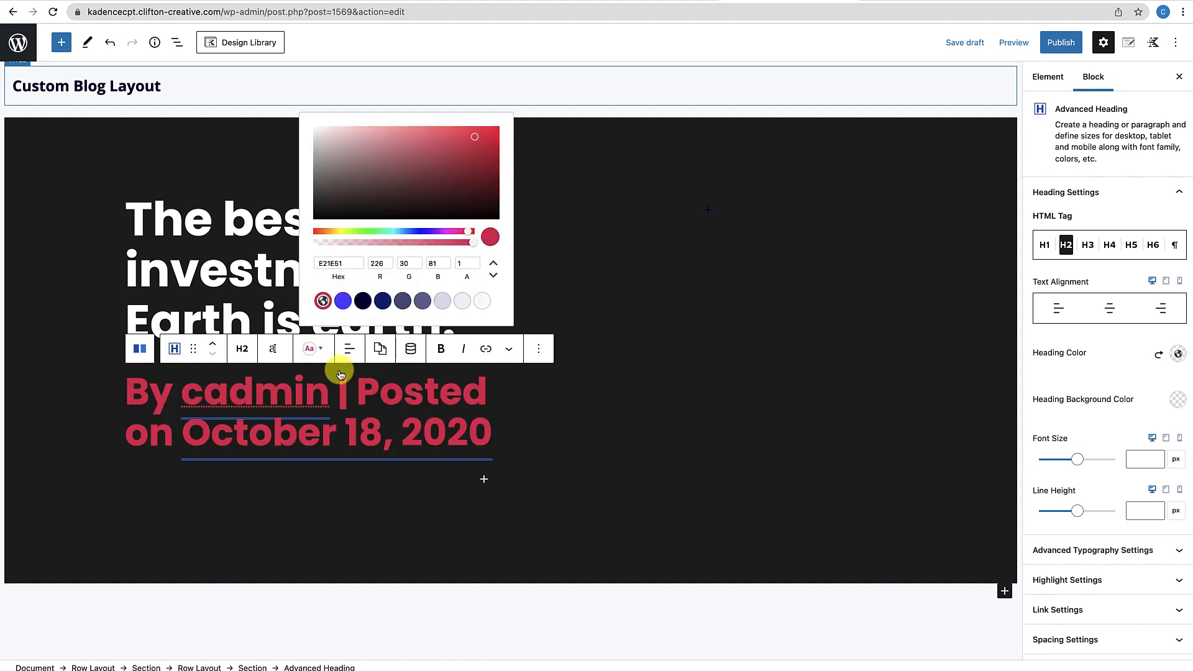
left_click(273, 352)
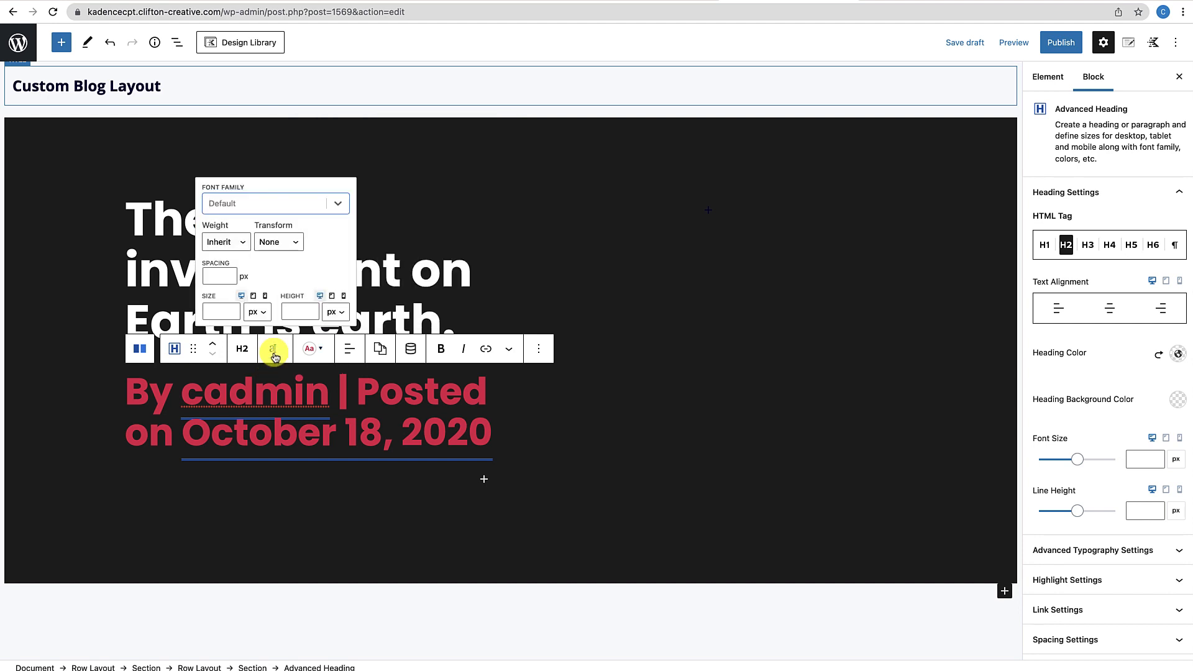
left_click(214, 310)
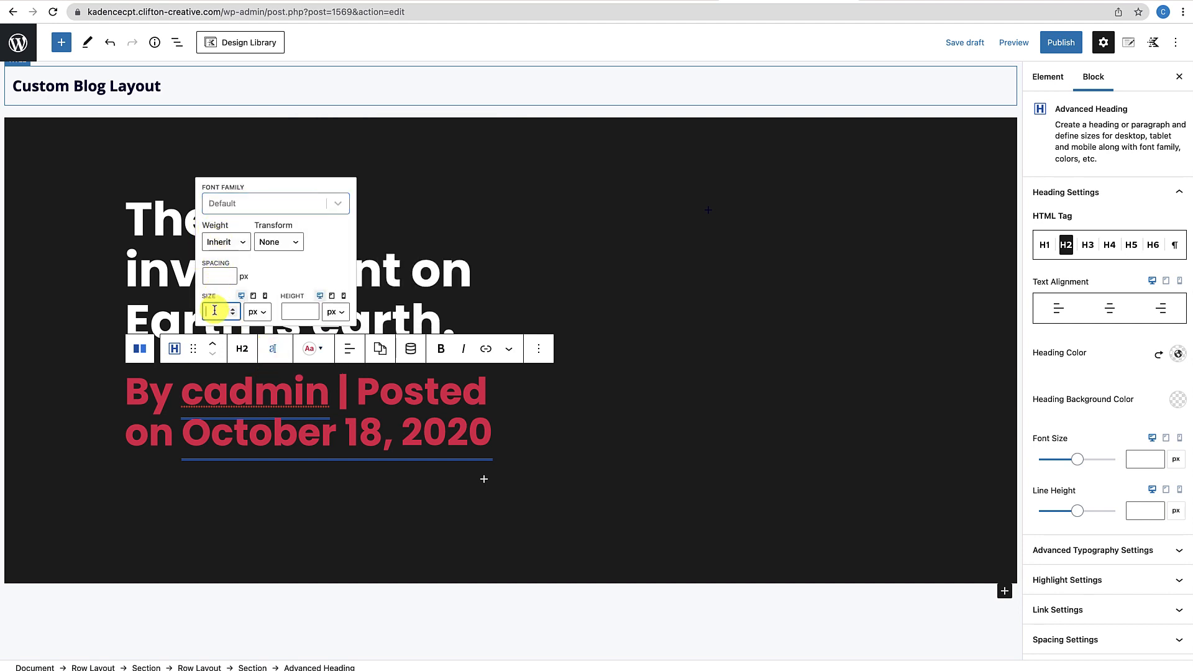
type("18")
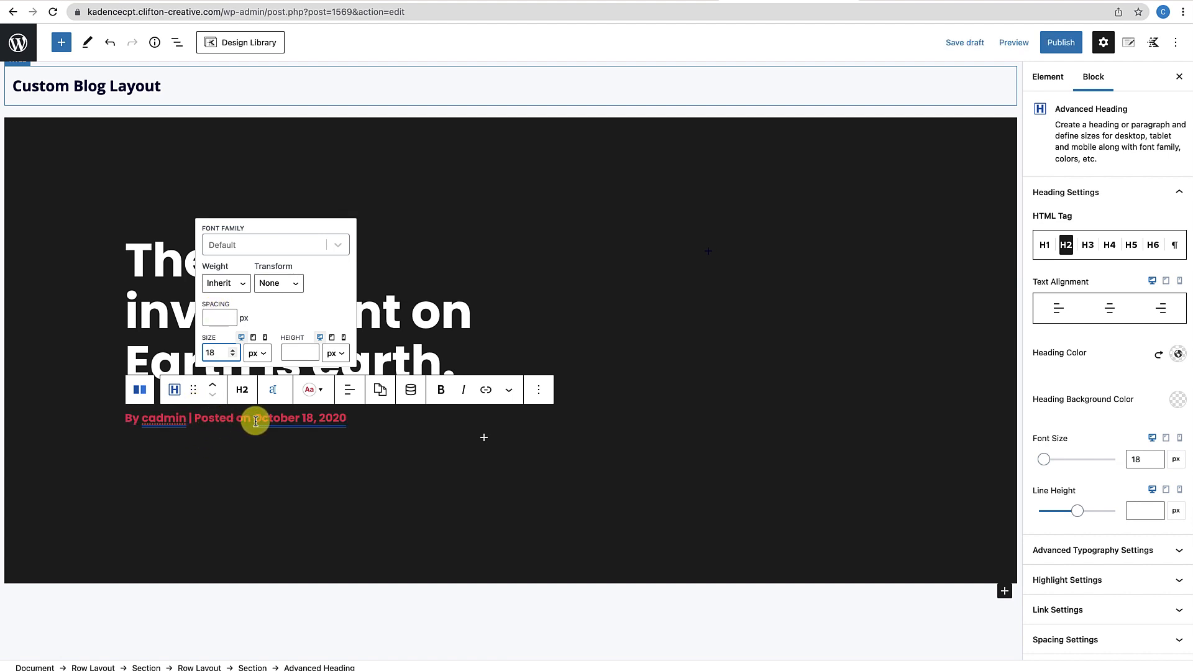
left_click(242, 389)
Change the byline's tag from H2 to Paragraph
left_click(243, 389)
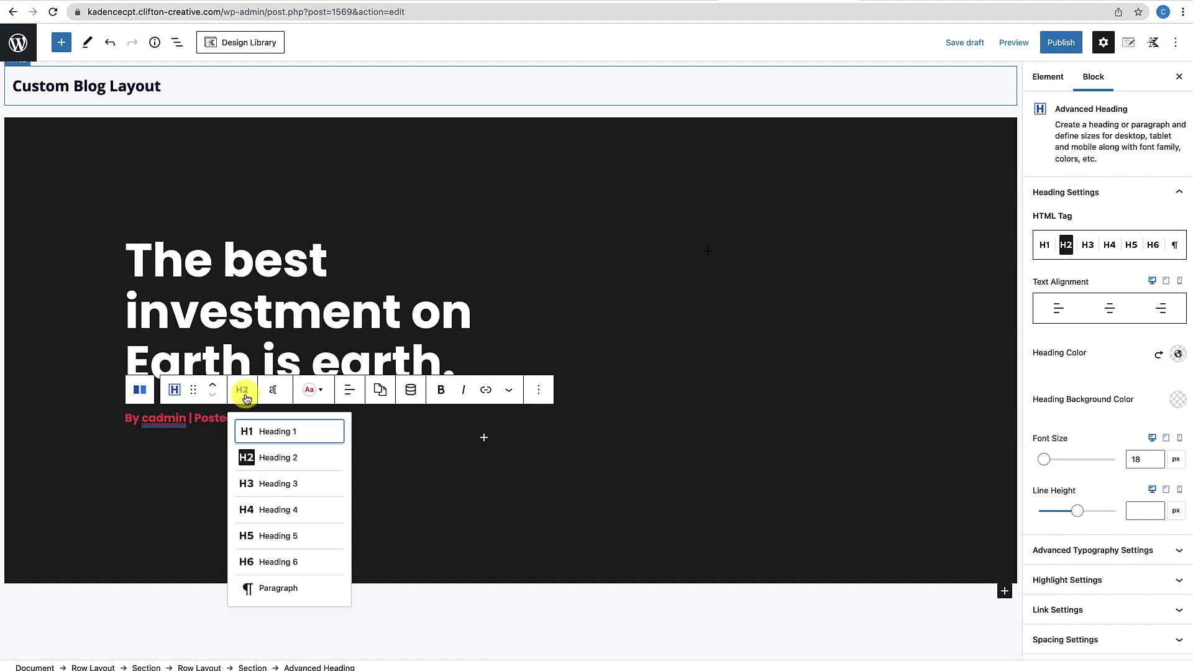
left_click(257, 588)
left_click(252, 484)
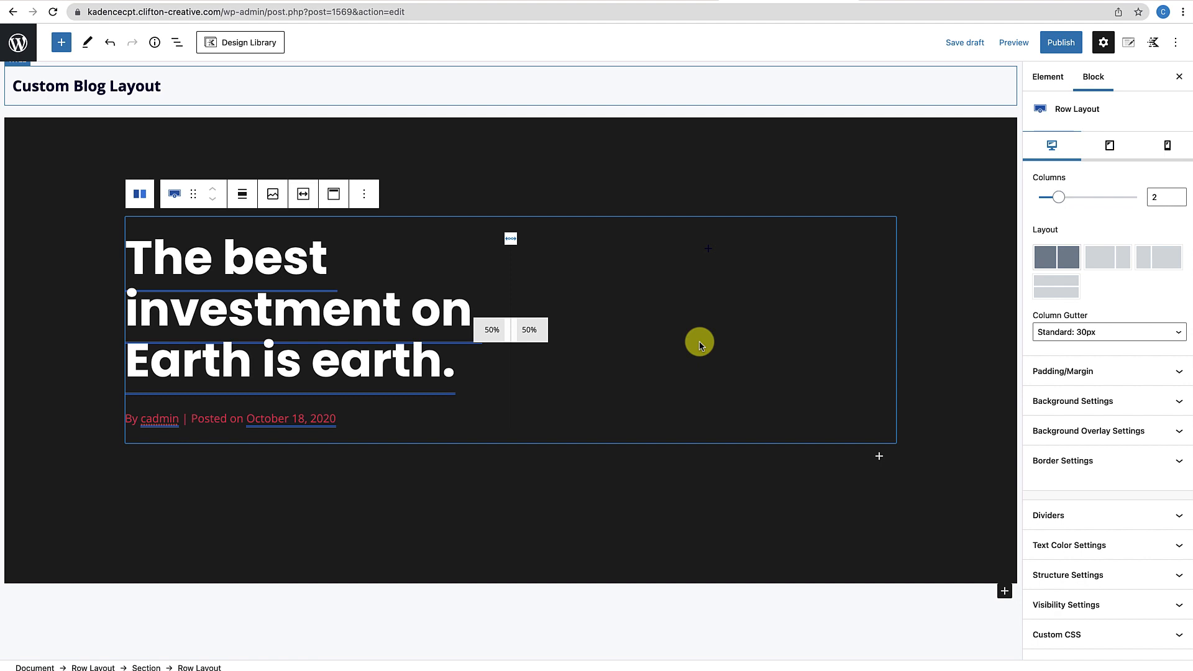
Search for 'Advanced Im' and insert an Advanced Image block into the empty right column
left_click(704, 251)
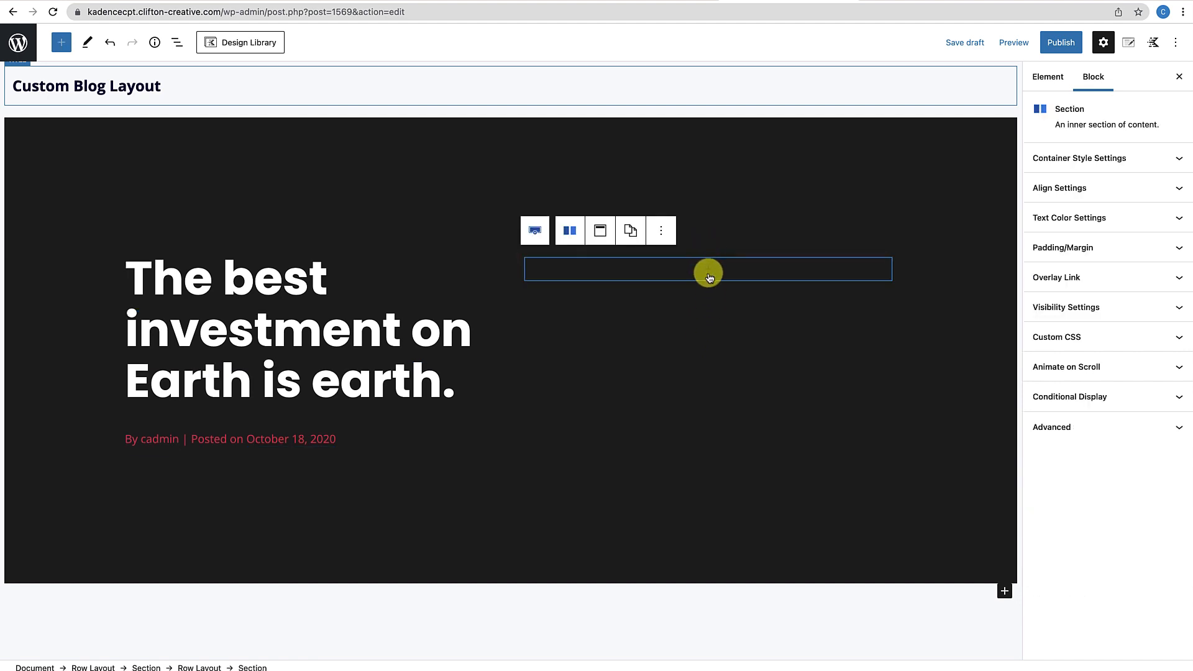
left_click(709, 271)
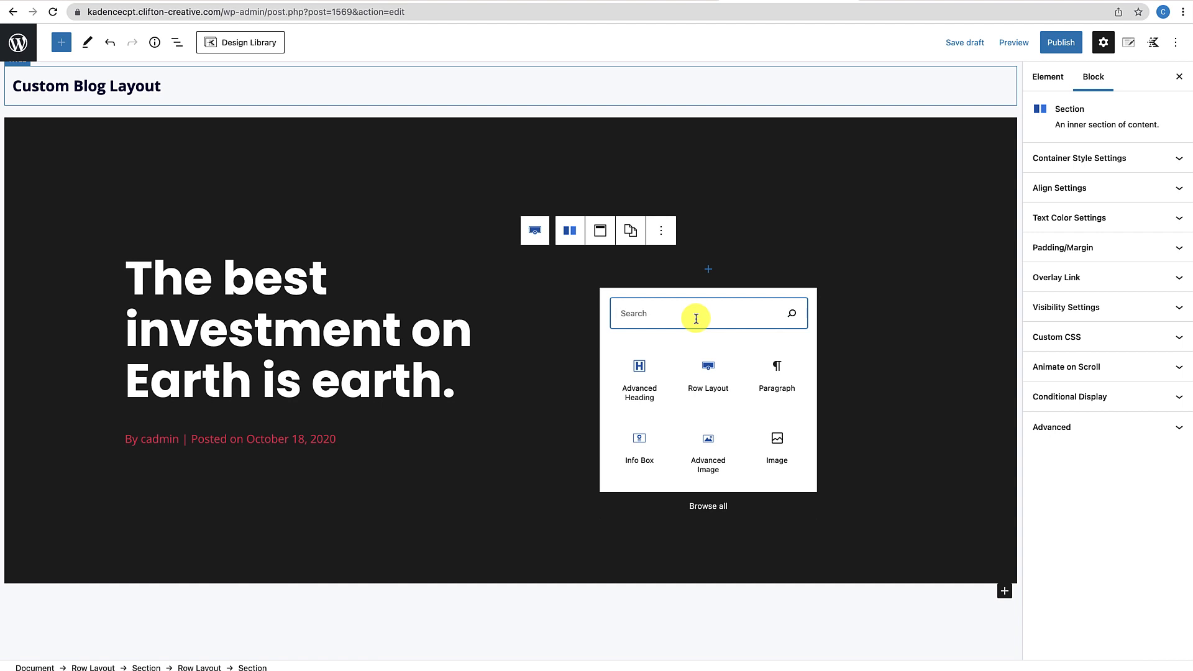
type("Advance")
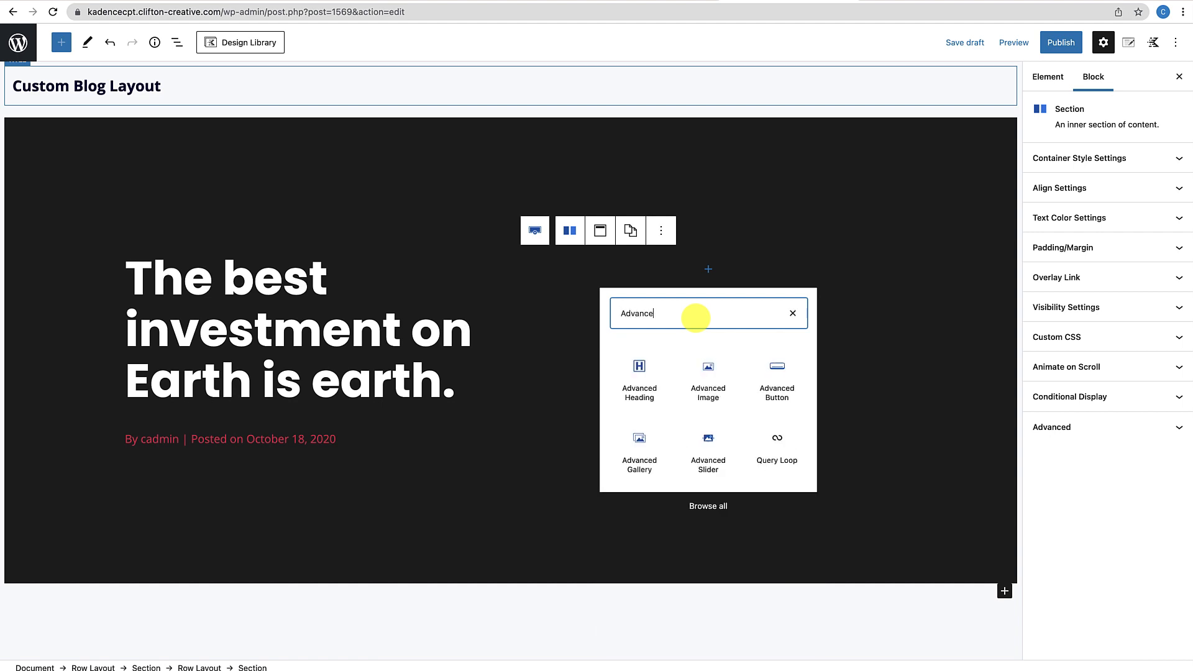
type("d Image")
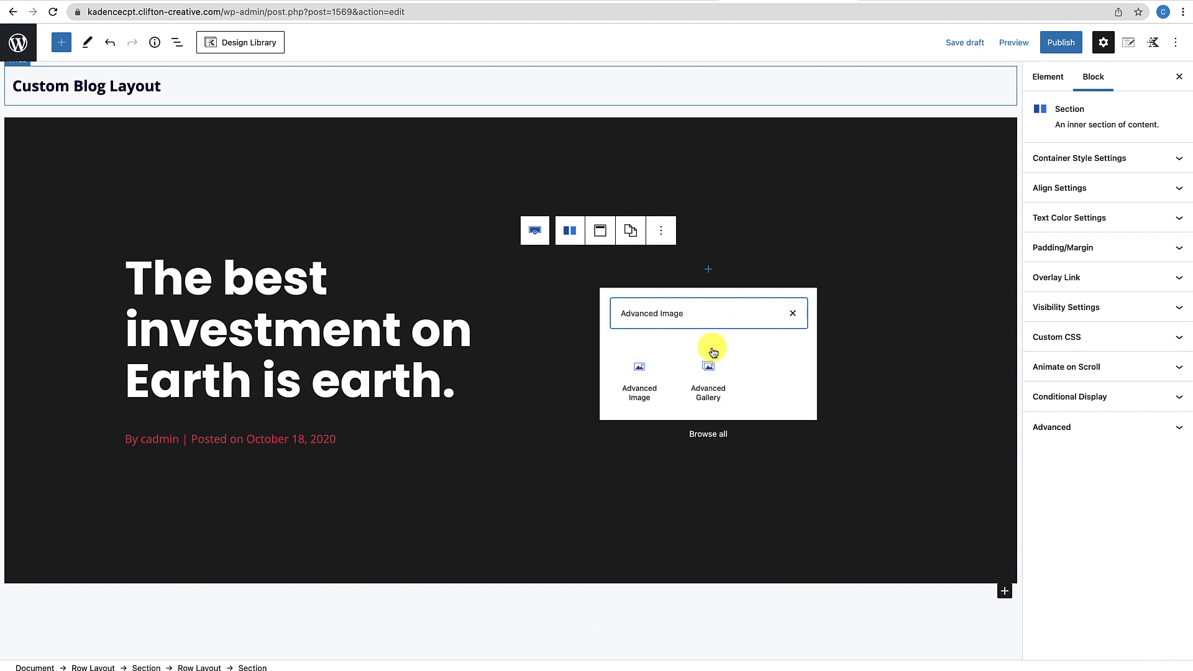
left_click(652, 380)
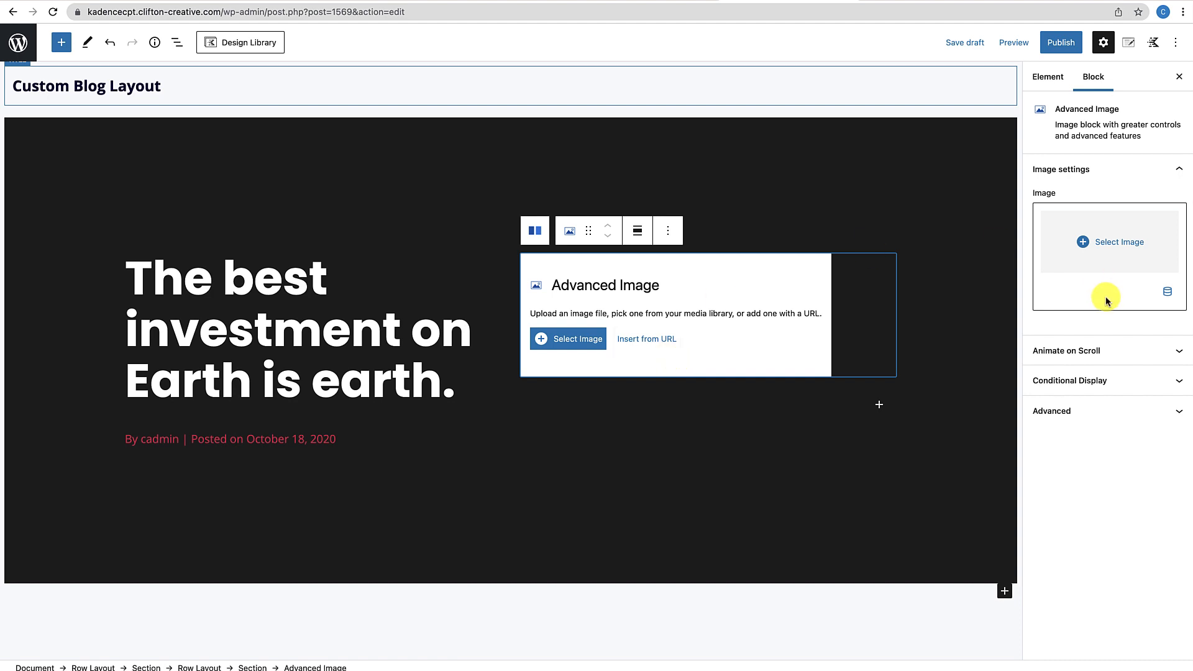
Enable Dynamic Image on the right-column image, using the post's Featured Image as its source
left_click(1168, 292)
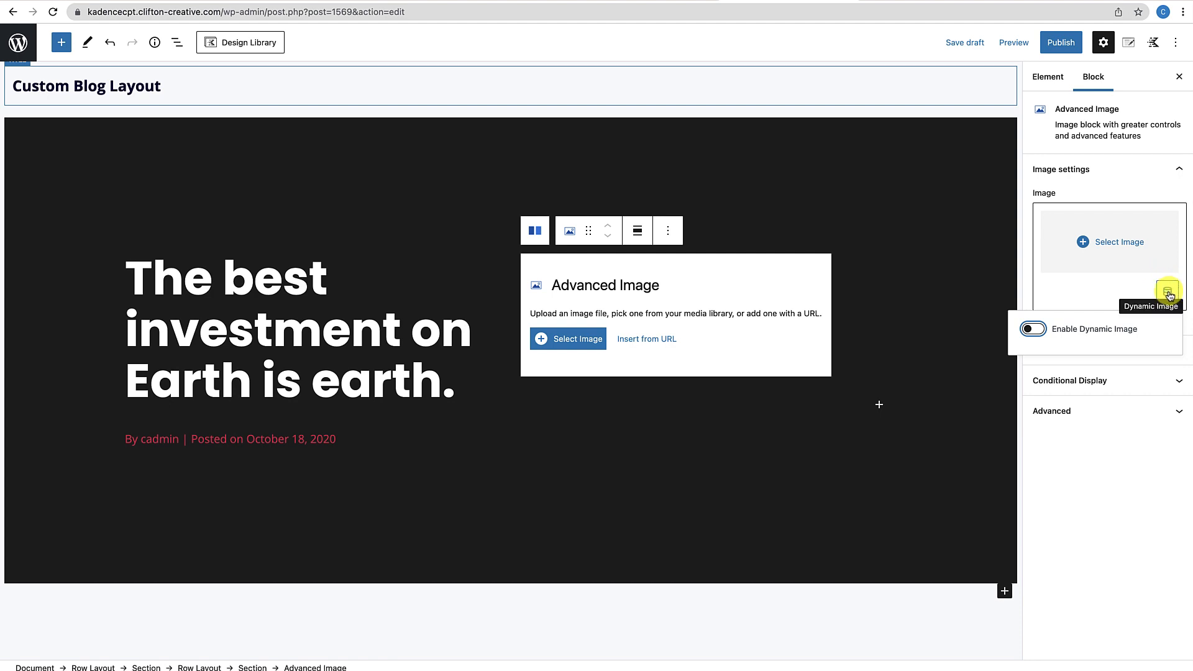
left_click(1032, 329)
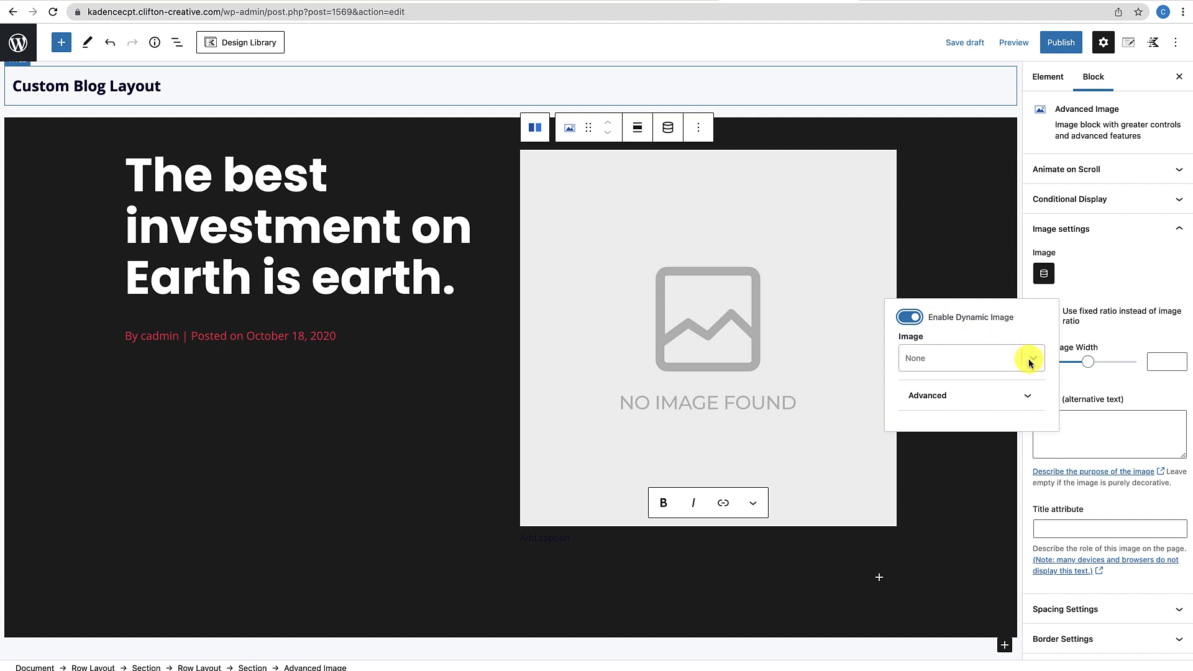
left_click(1030, 360)
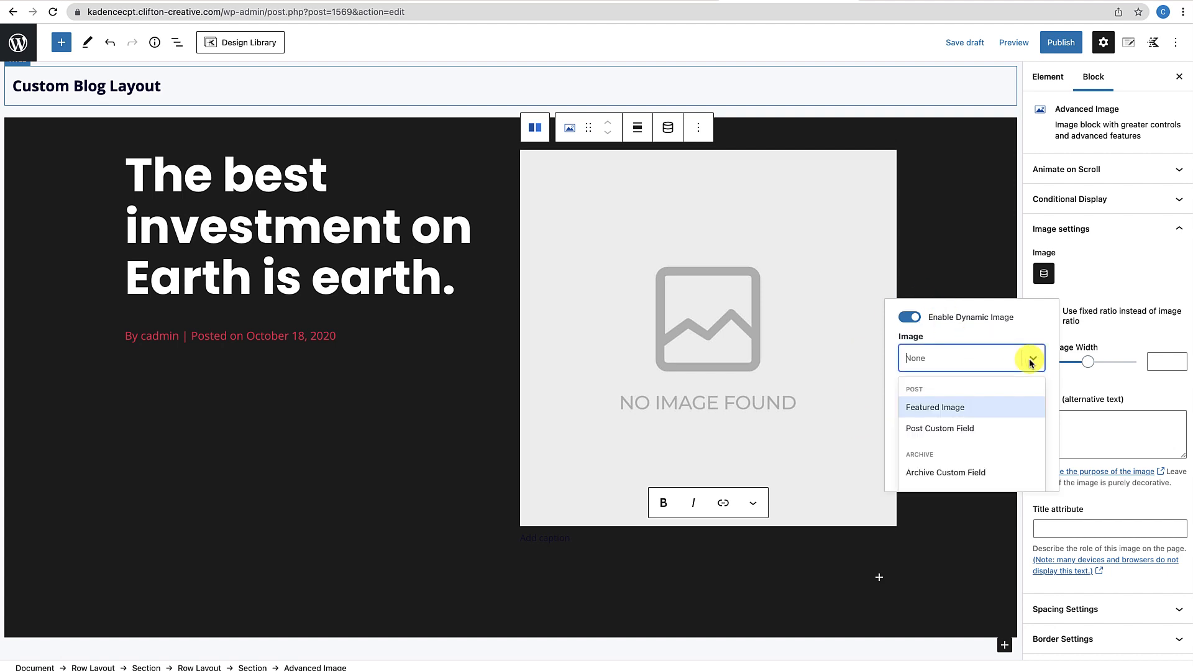
left_click(940, 407)
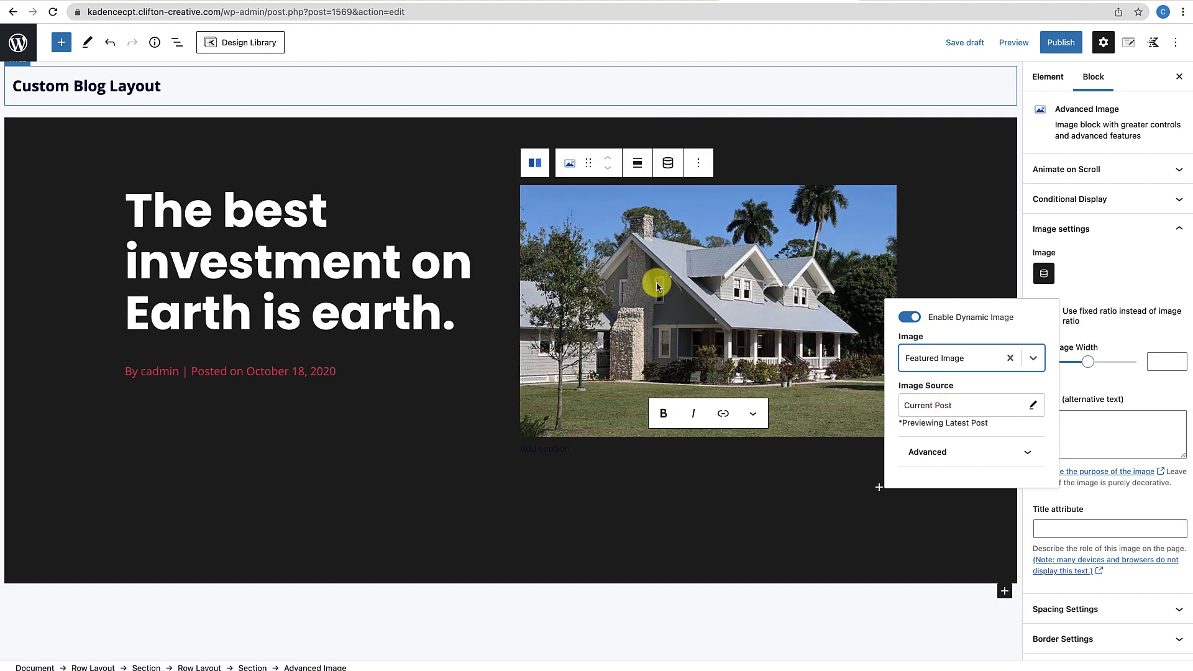
left_click(844, 549)
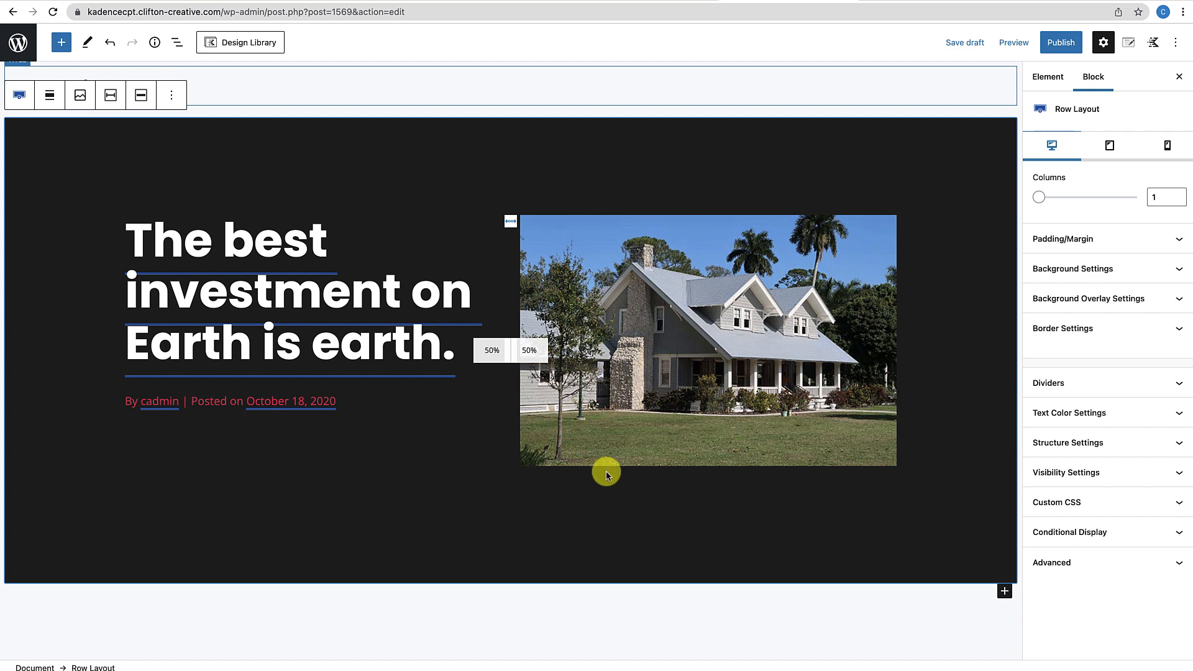
Give the house image an 8 border radius on its top, right, bottom and left corners
left_click(877, 218)
scroll(1095, 497, "down", 5)
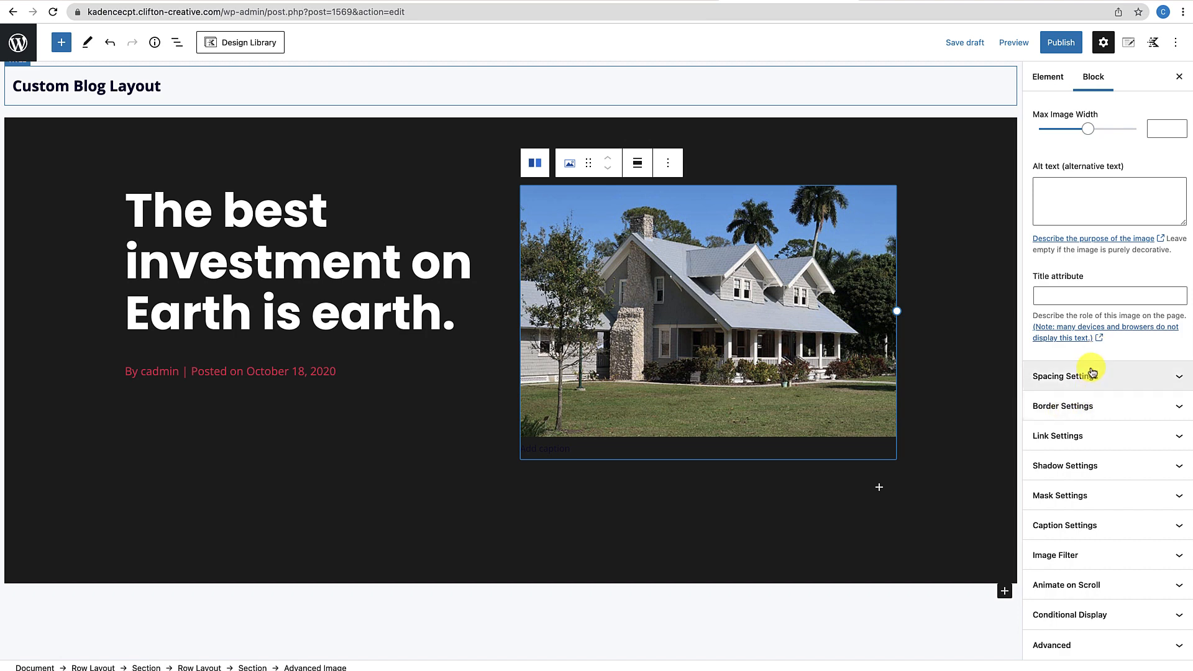
left_click(1092, 405)
scroll(1071, 526, "down", 3)
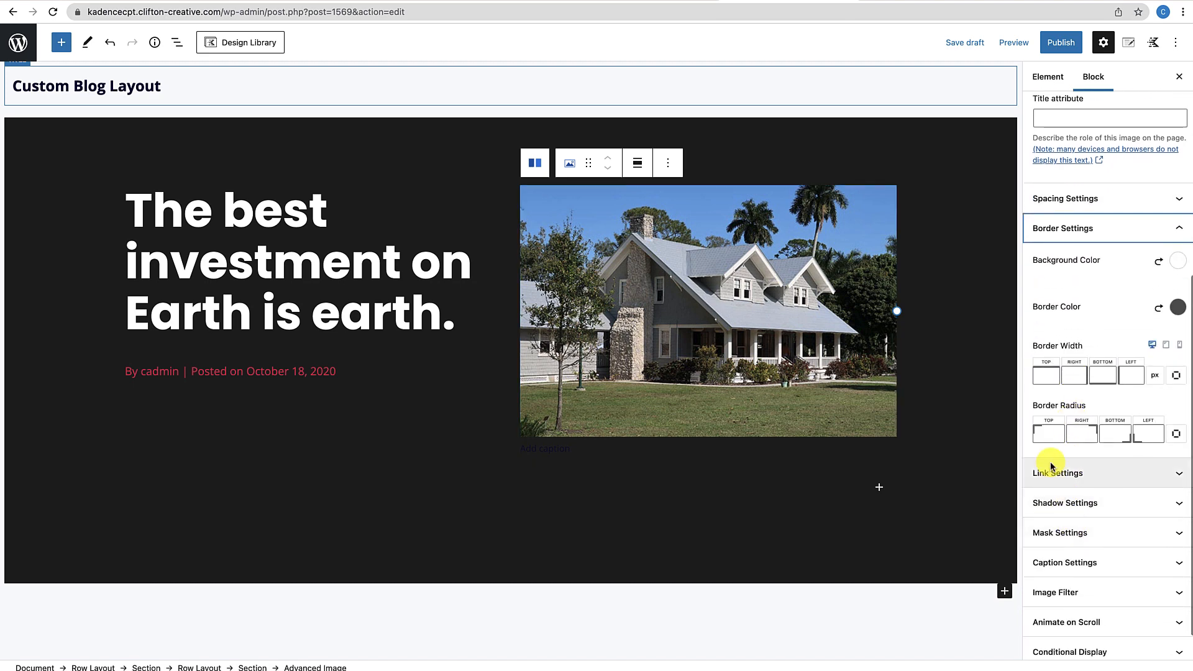
left_click(1049, 435)
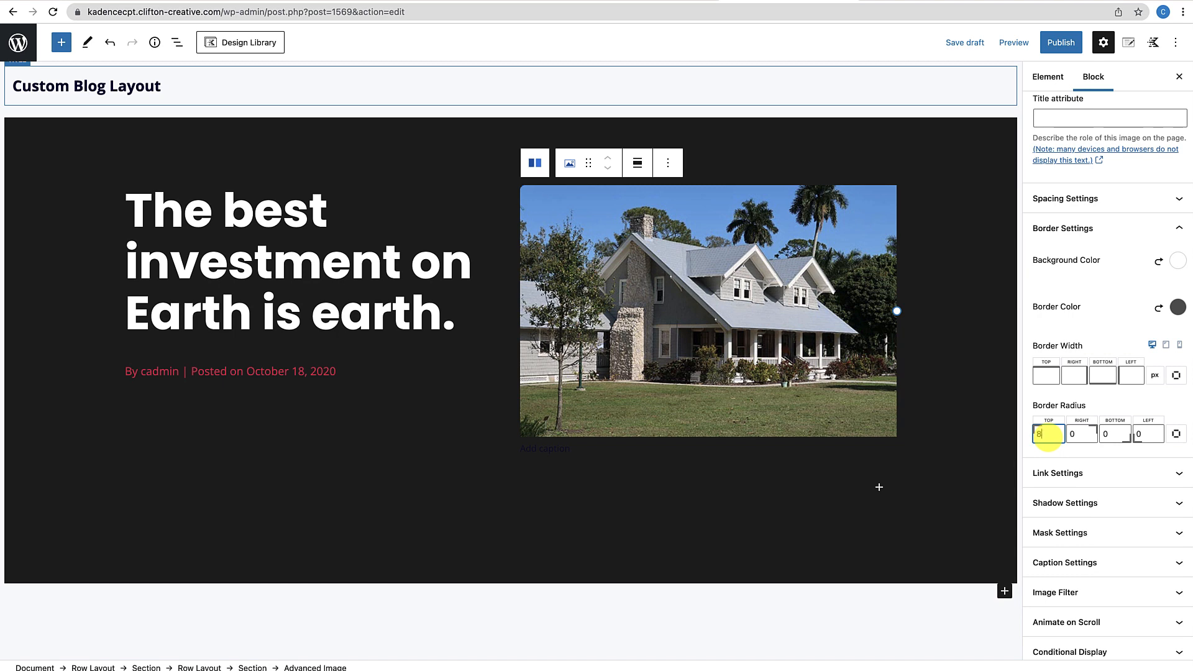
left_click(1065, 434)
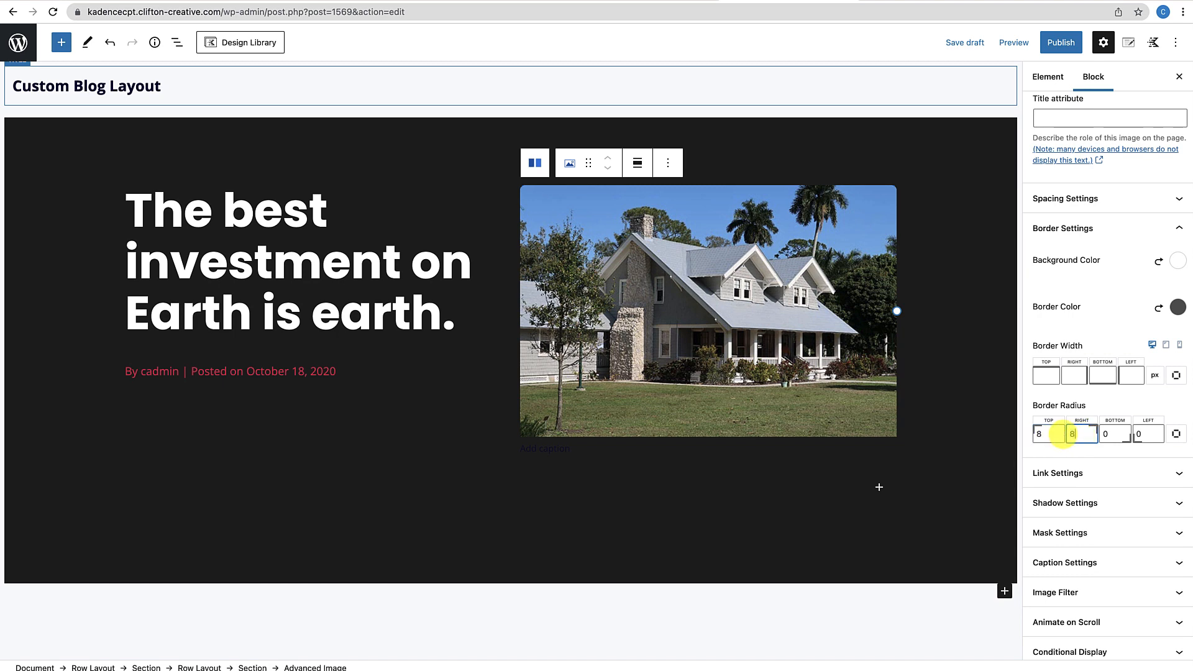
key("Tab")
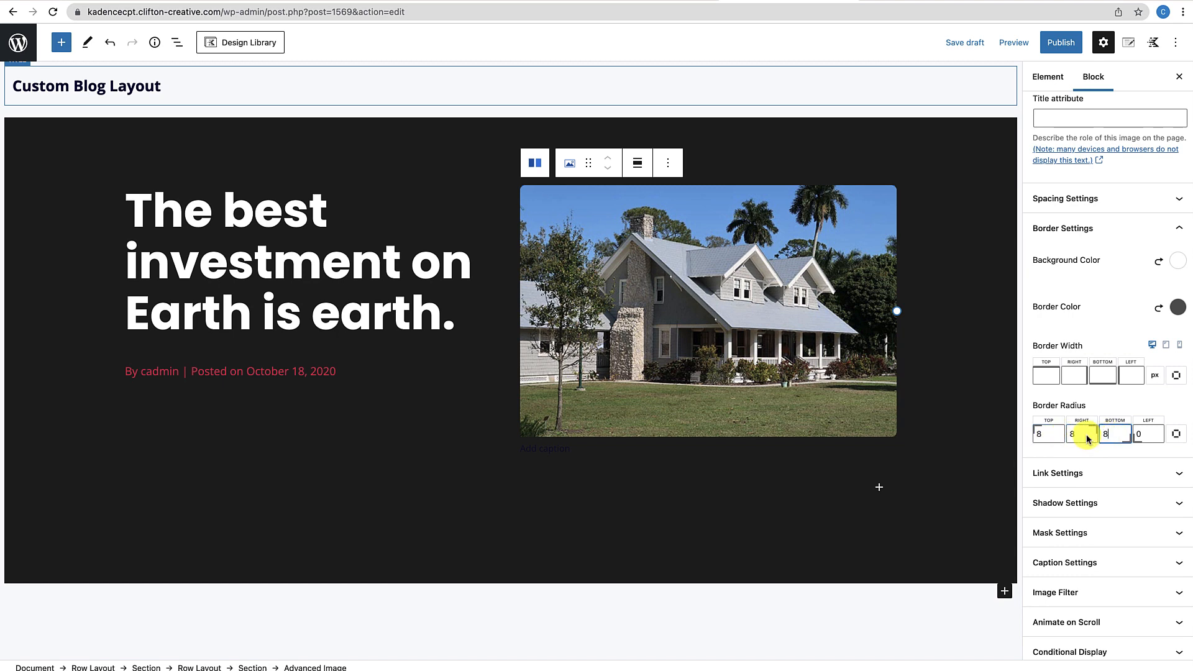
type("8")
key("Tab")
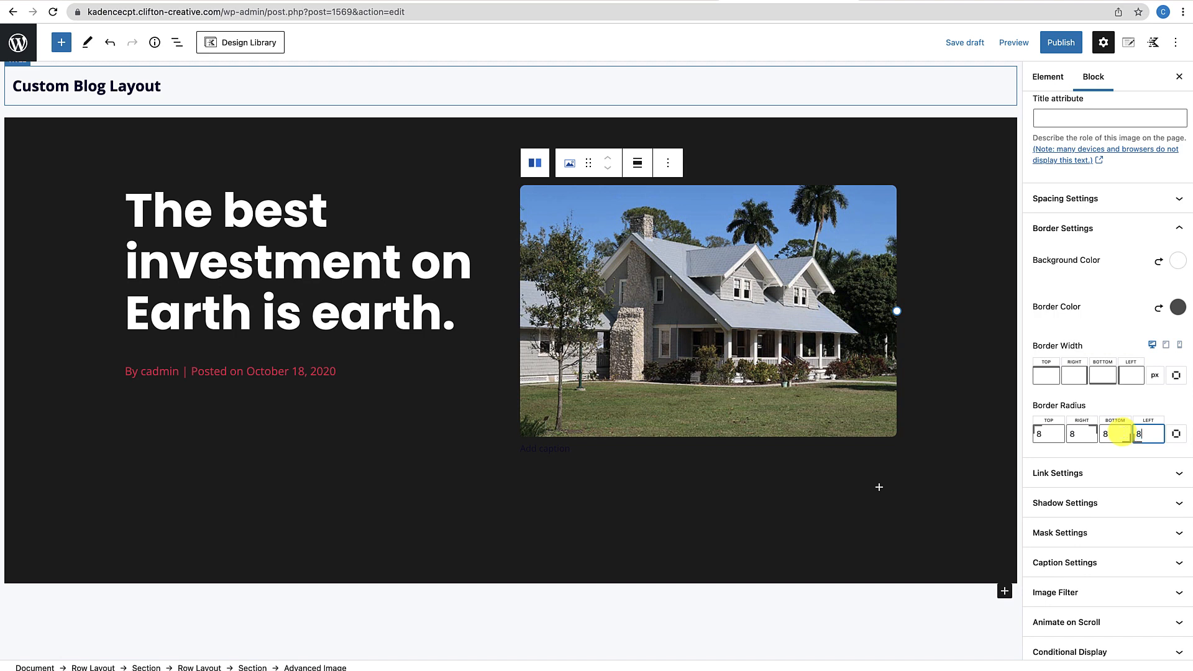
type("8")
left_click(938, 516)
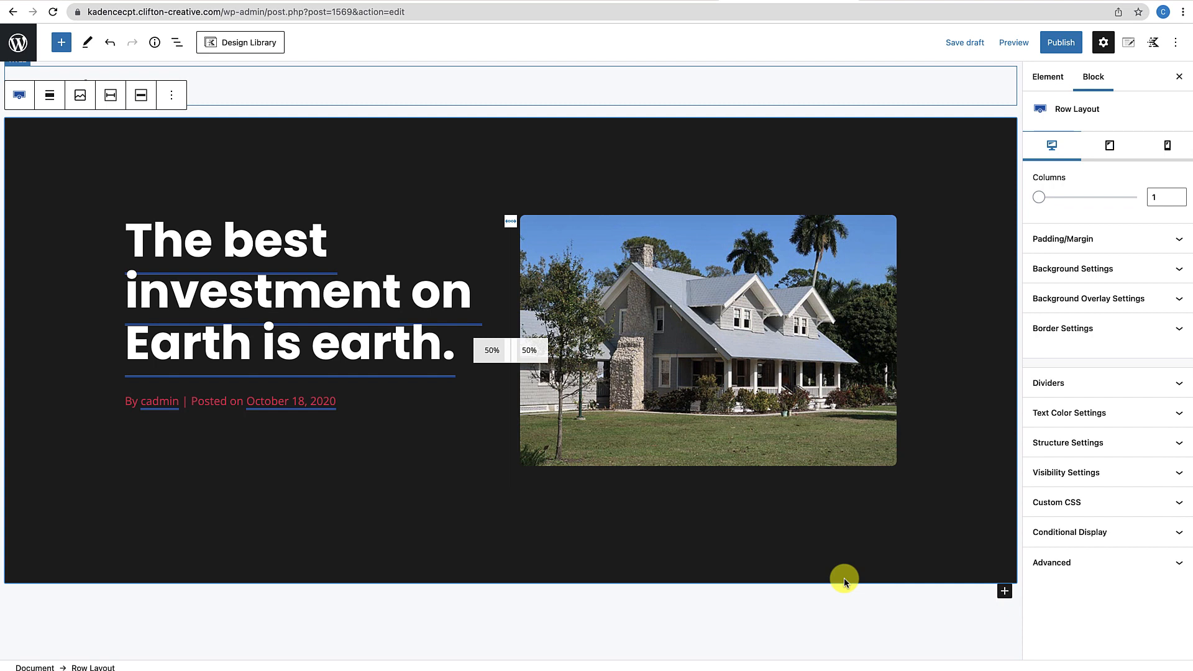
Publish the Custom Blog Layout element
left_click(1068, 44)
left_click(1070, 44)
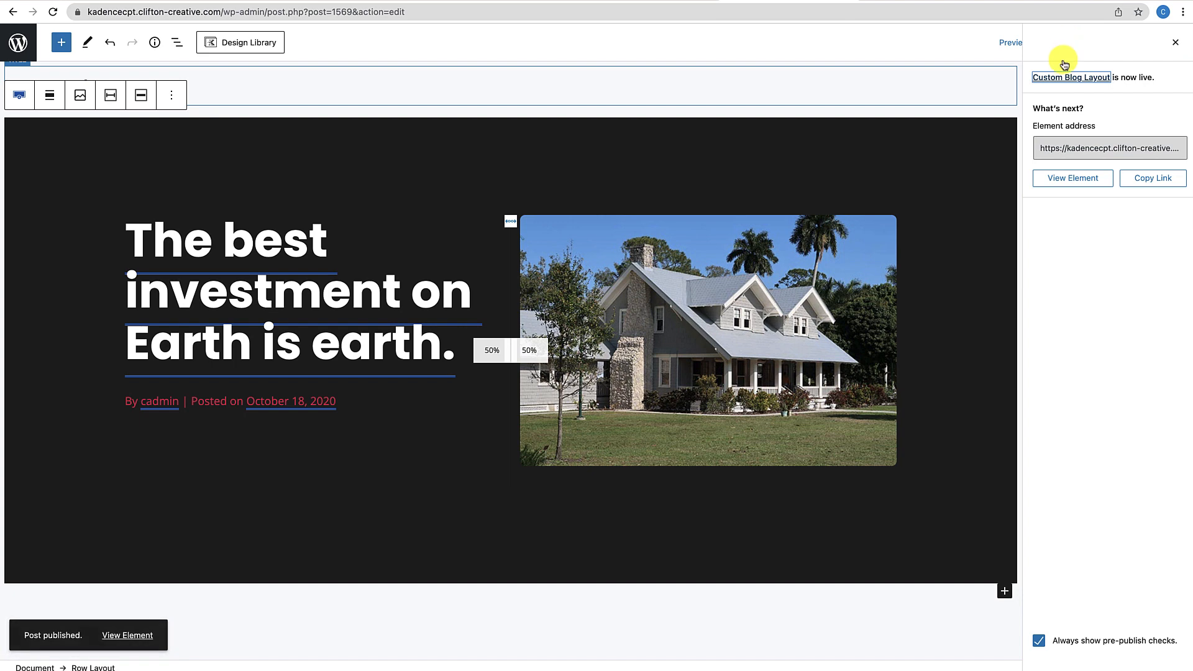
left_click(1174, 42)
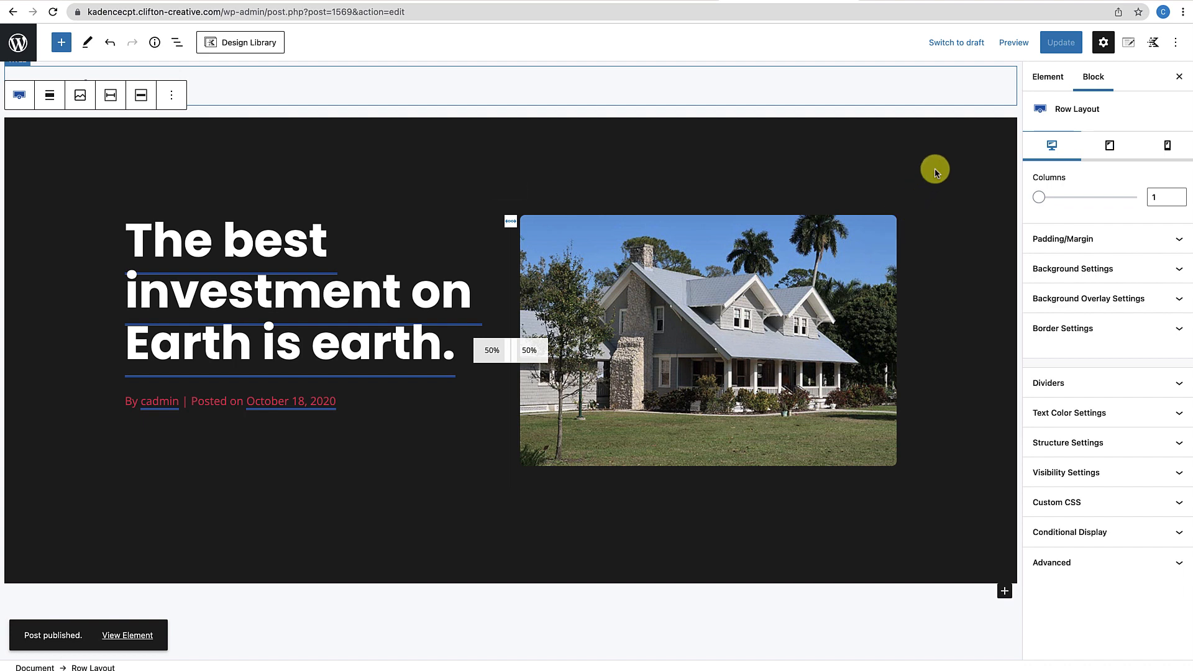
Check the element's Placement options, then view the live real-estate post
left_click(1129, 43)
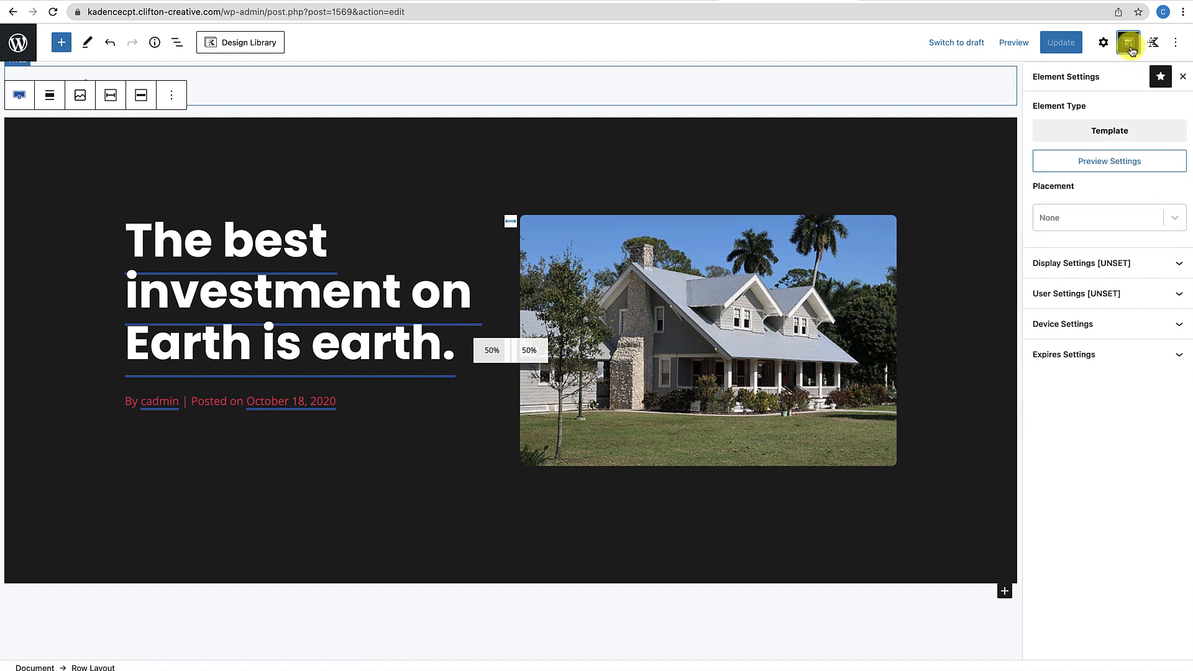
left_click(1171, 218)
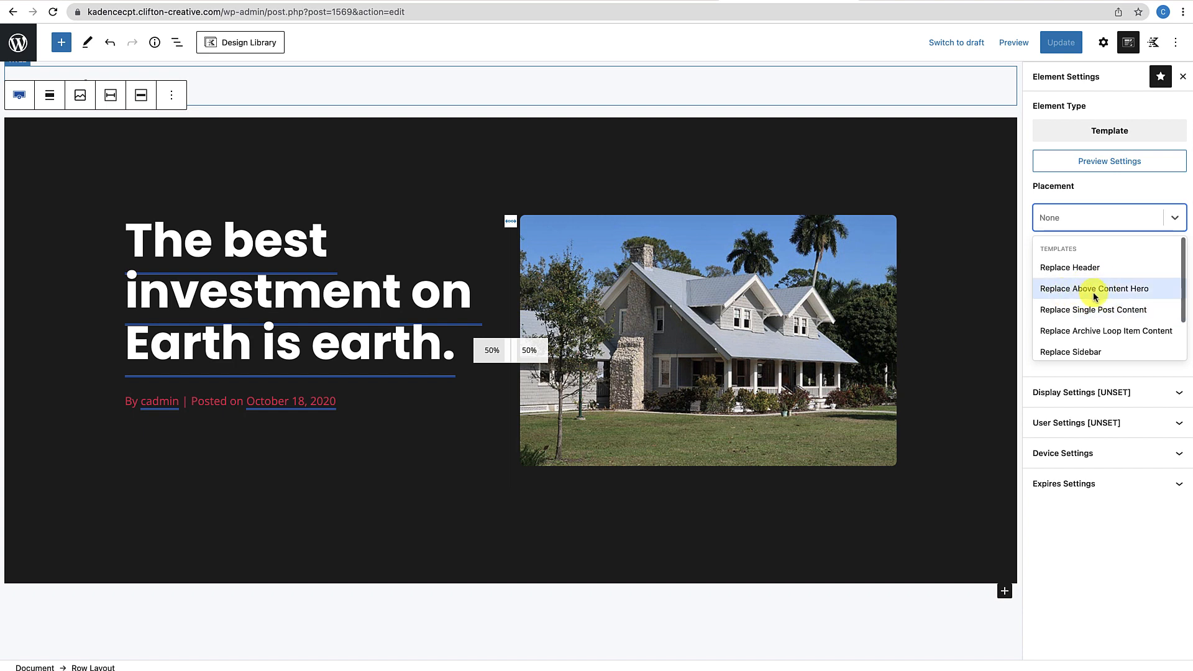
left_click(934, 2)
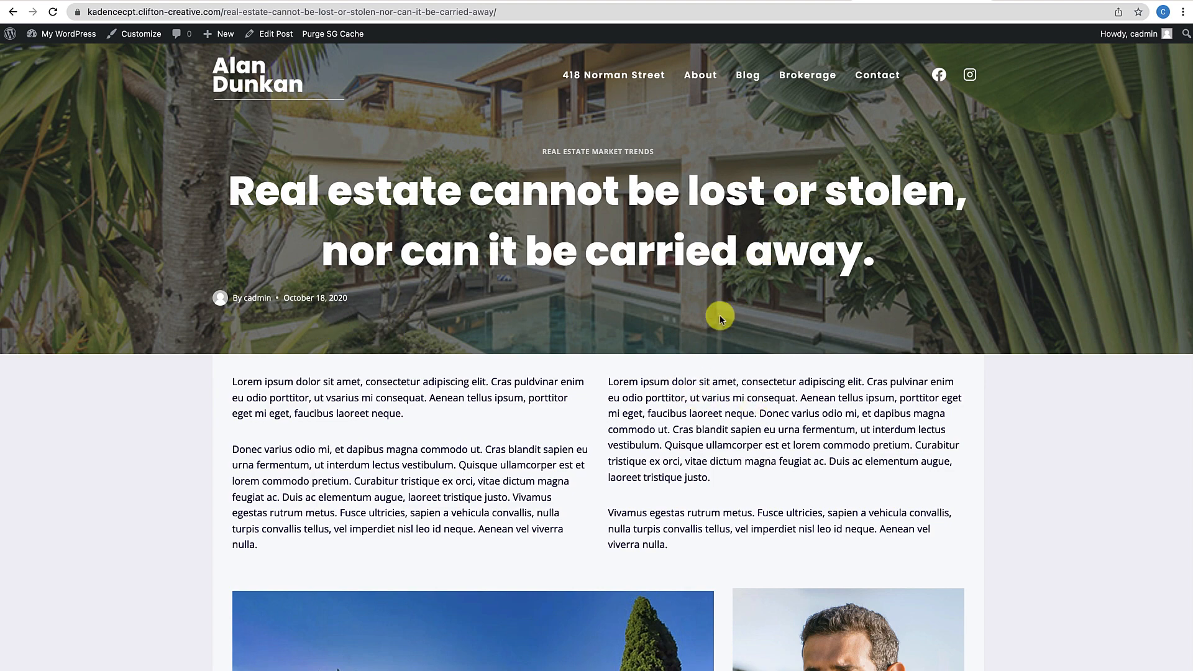
scroll(704, 321, "down", 3)
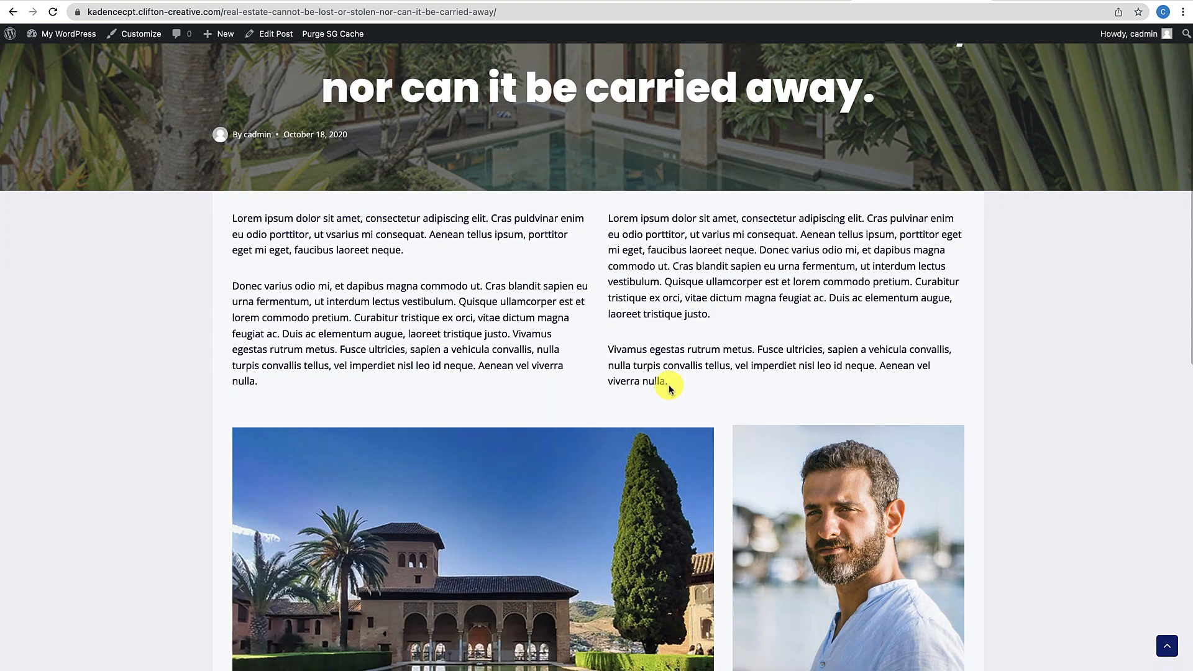
scroll(668, 384, "down", 2)
scroll(669, 378, "down", 2)
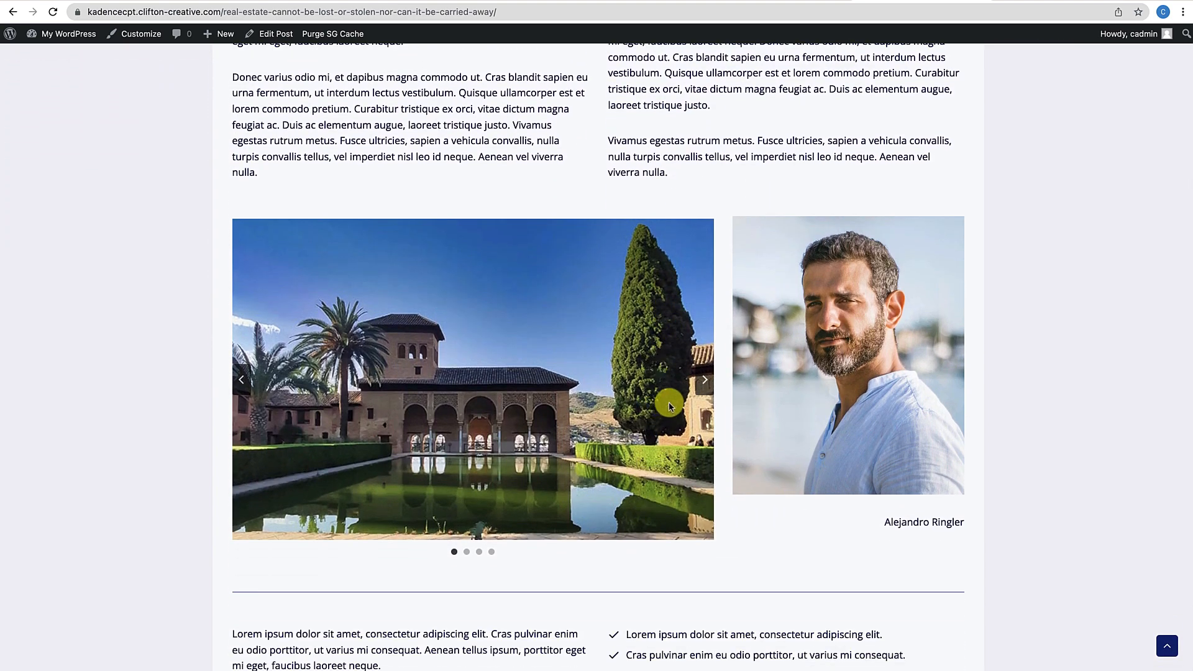
scroll(666, 399, "up", 1)
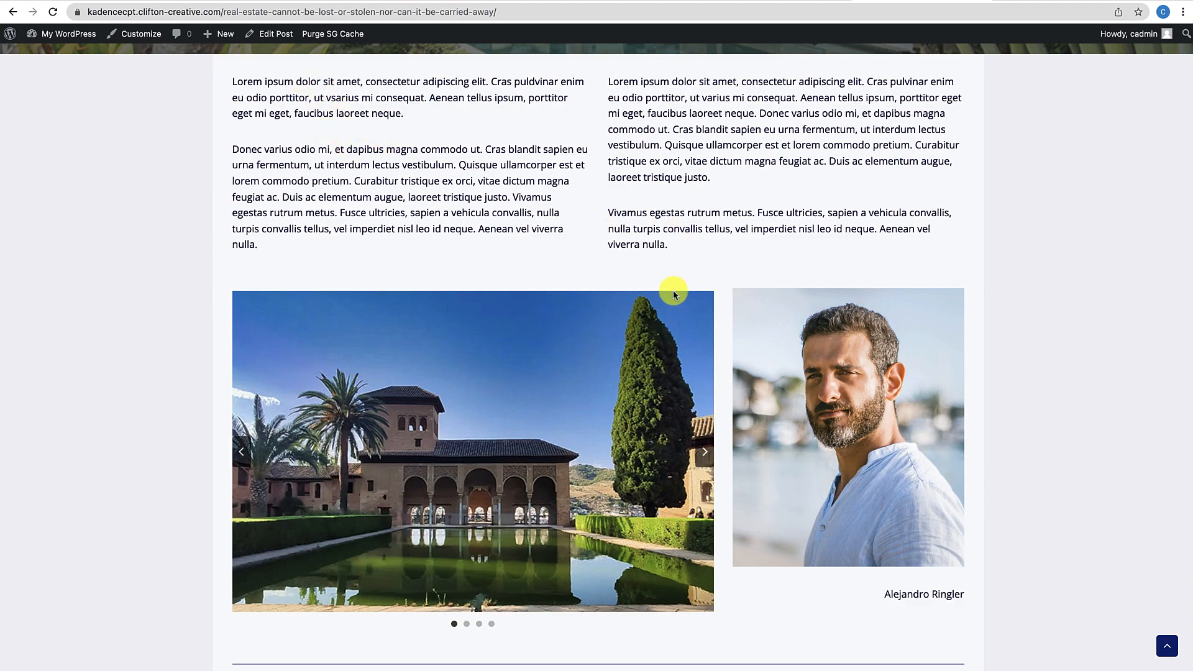
scroll(672, 290, "down", 3)
scroll(673, 278, "up", 1)
scroll(673, 278, "up", 6)
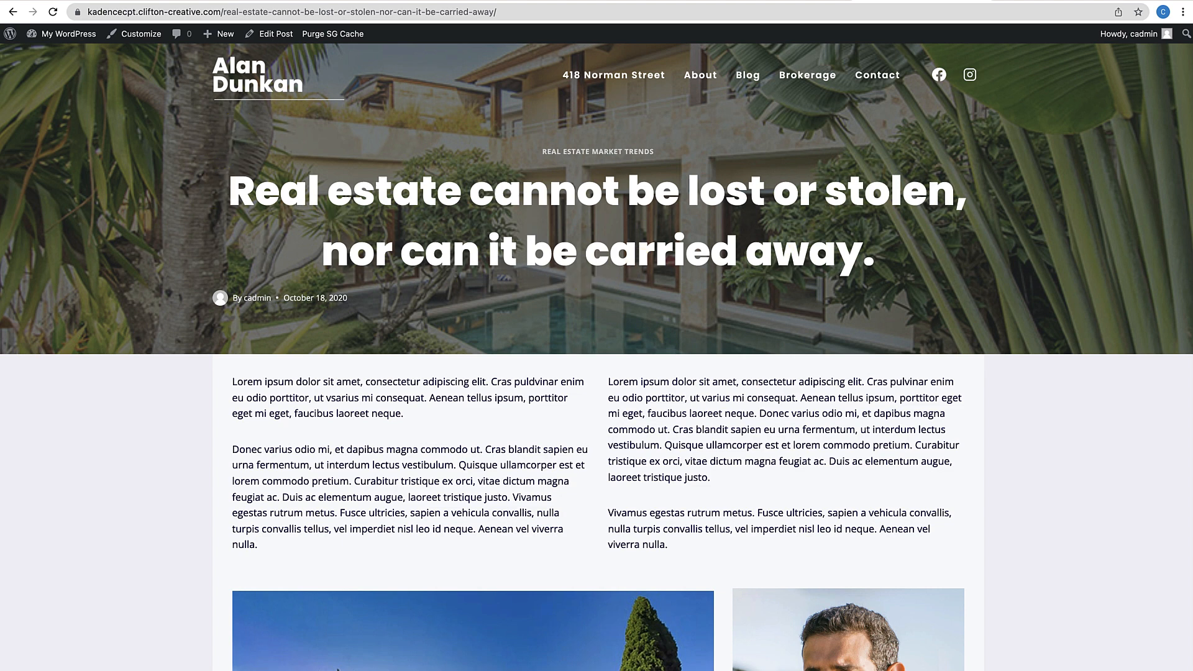
Set the Custom Blog Layout placement to Replace Above Content Hero, then expand Display Settings
left_click(781, 1)
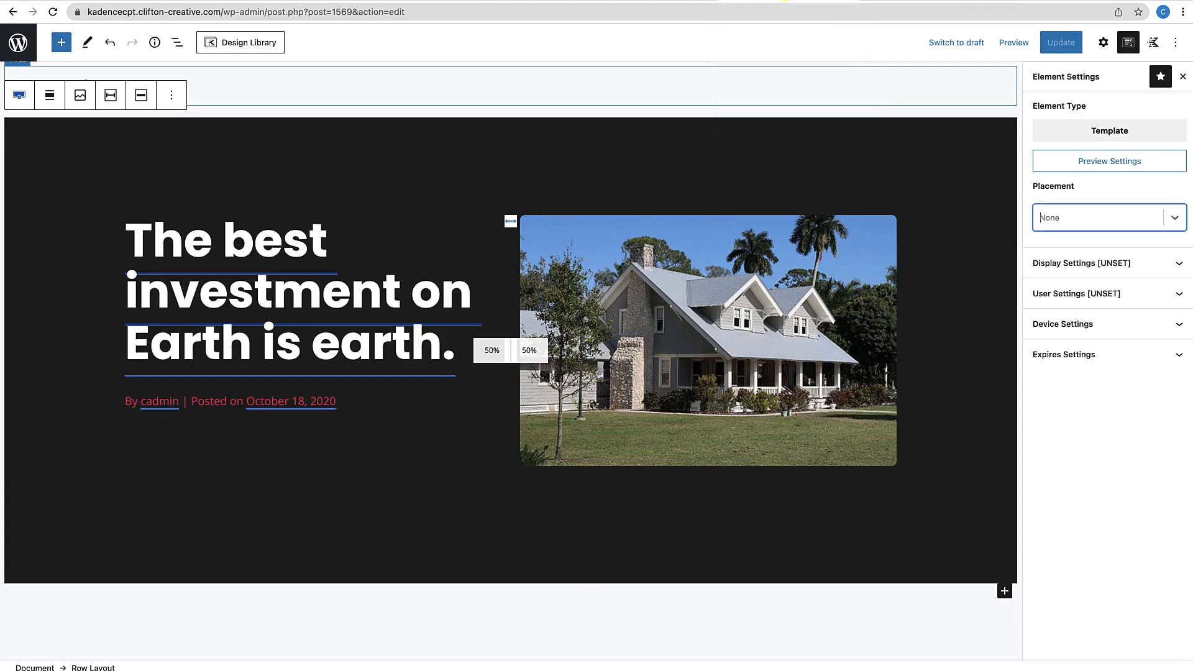
left_click(1171, 217)
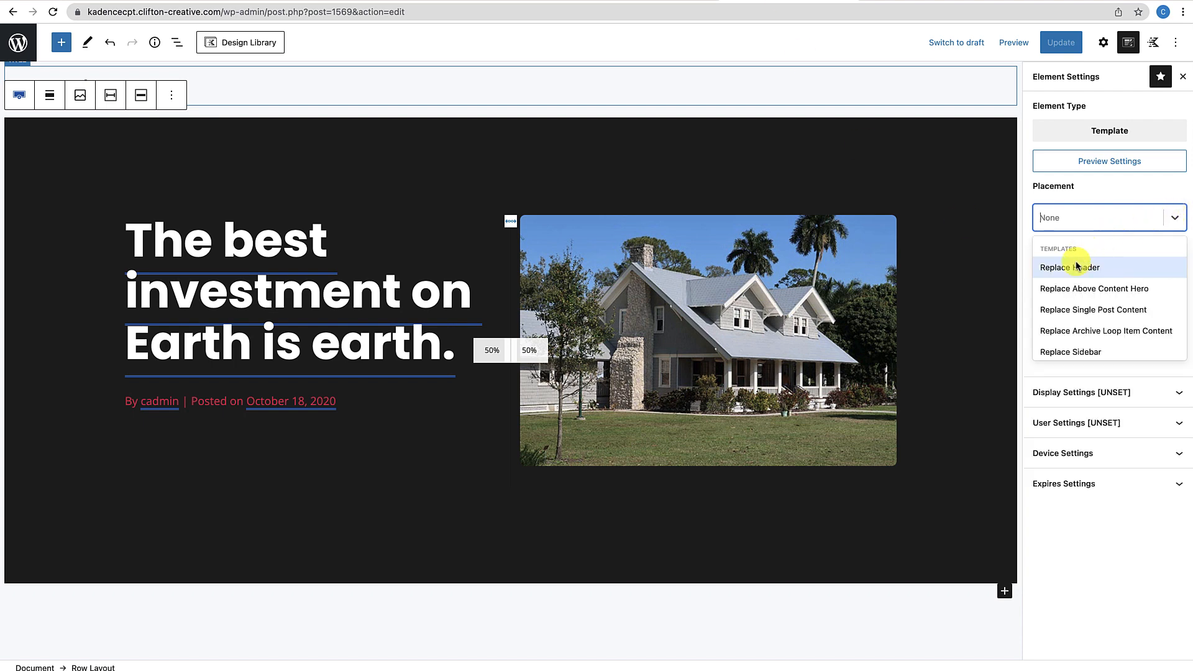
left_click(1064, 292)
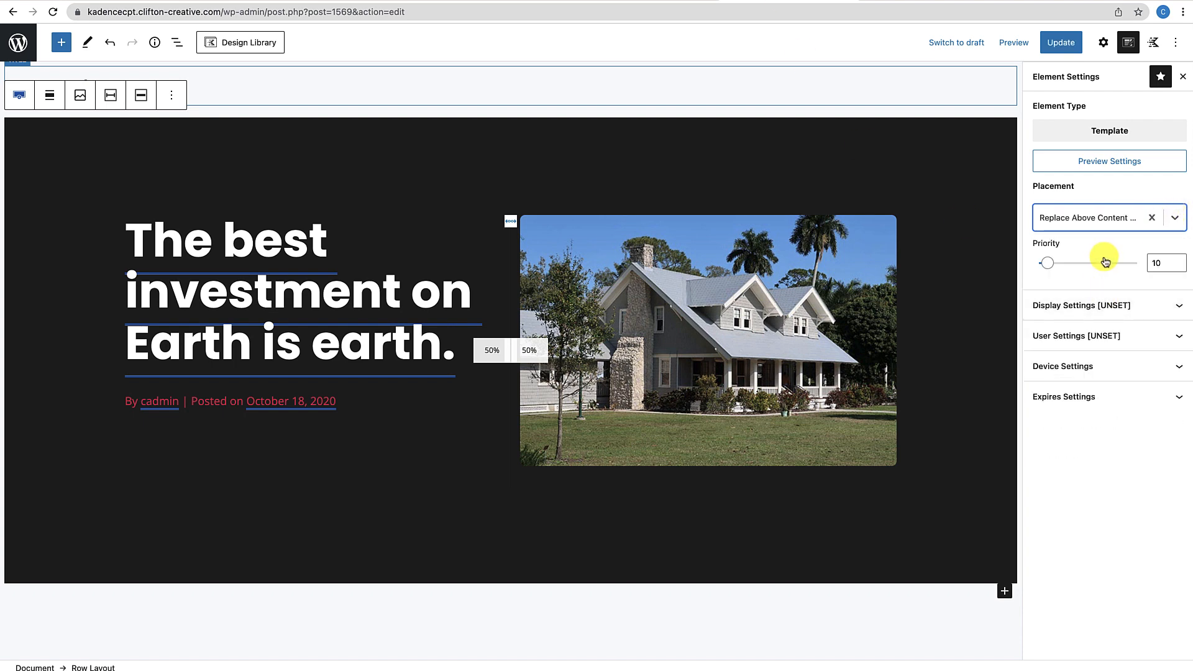
left_click(1131, 314)
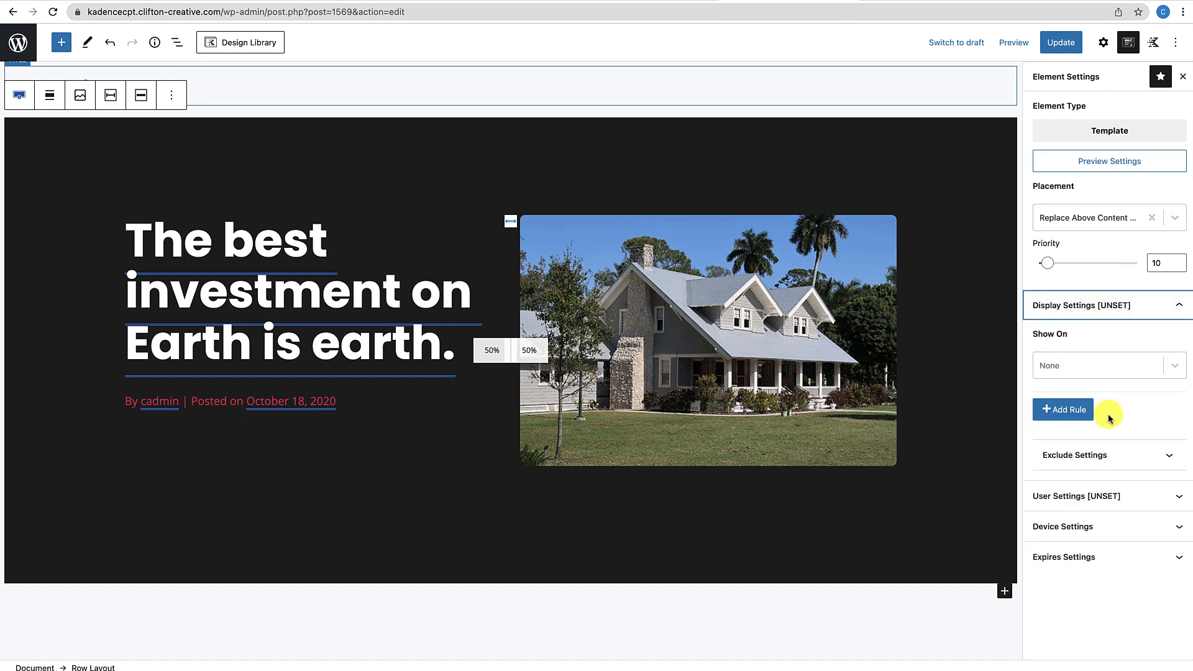
Show the element on all single posts, save it with Update, and view the live post
left_click(1170, 367)
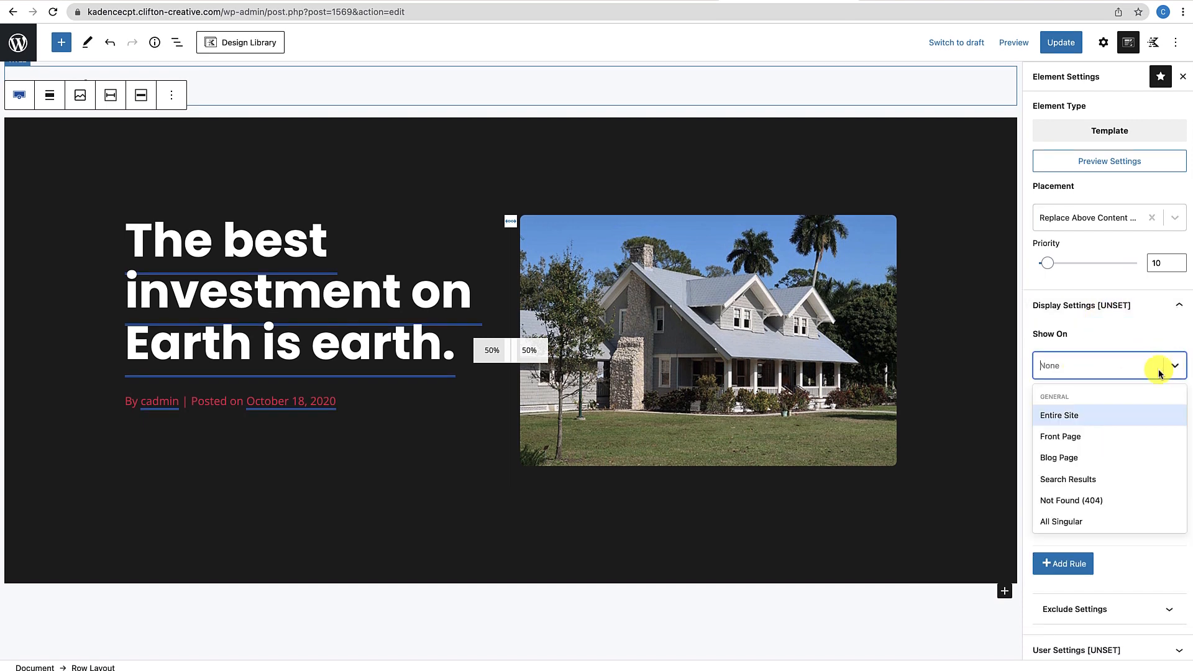
scroll(1086, 457, "down", 4)
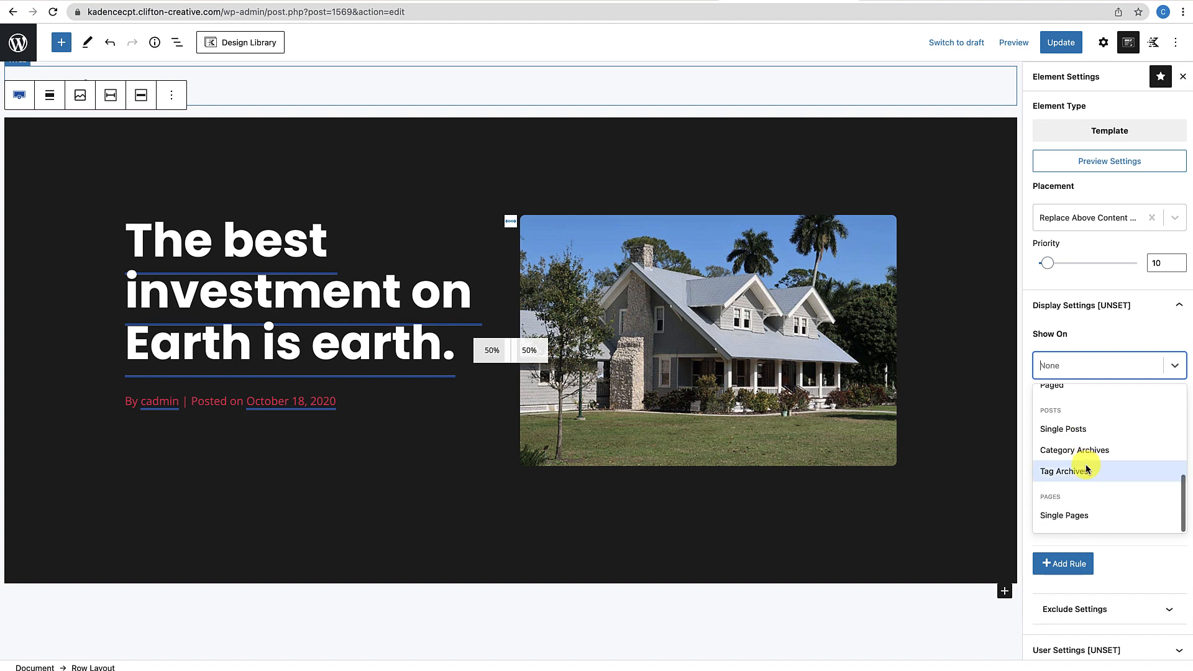
left_click(1062, 429)
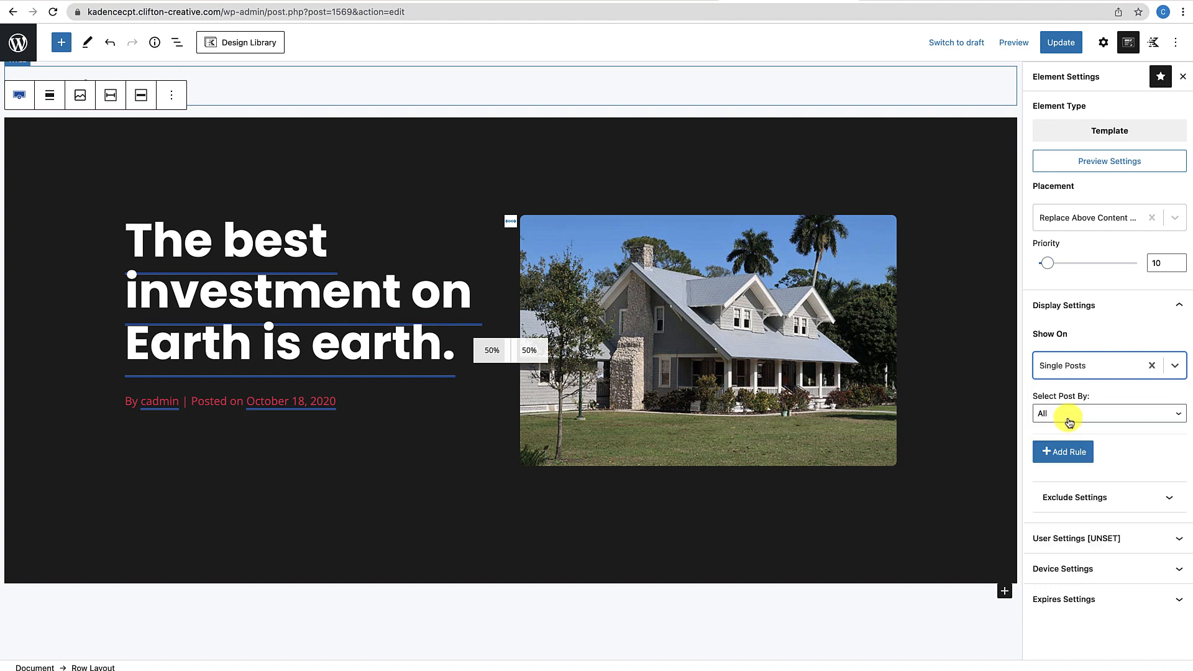
left_click(1067, 416)
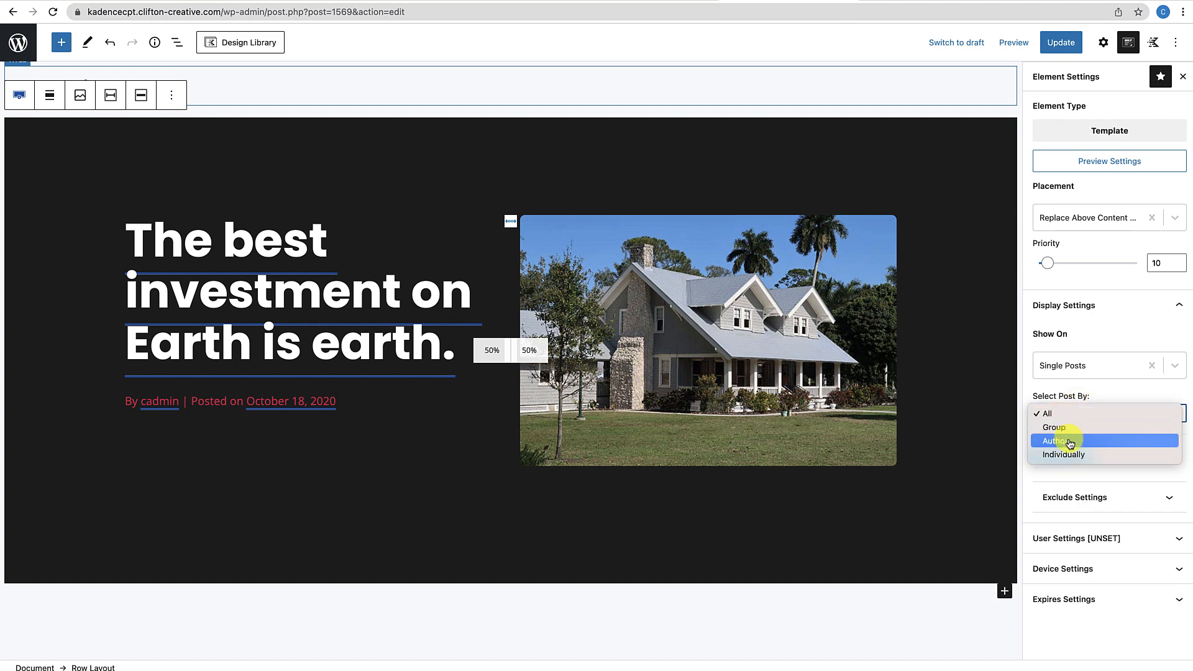
left_click(1062, 415)
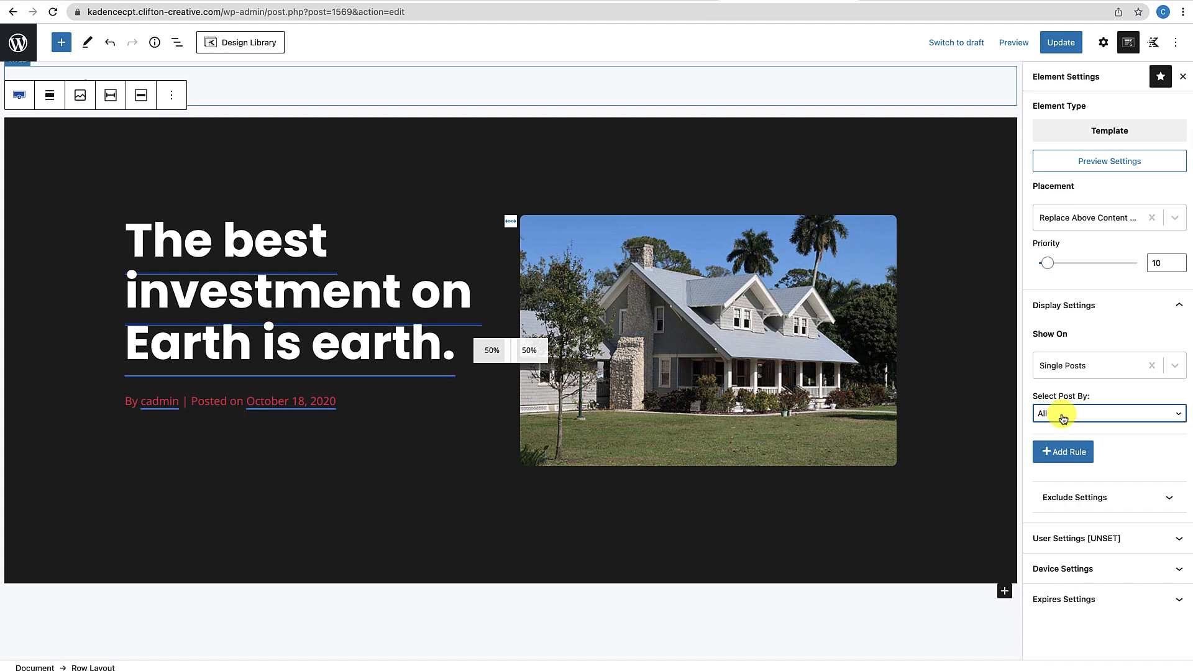
left_click(1063, 45)
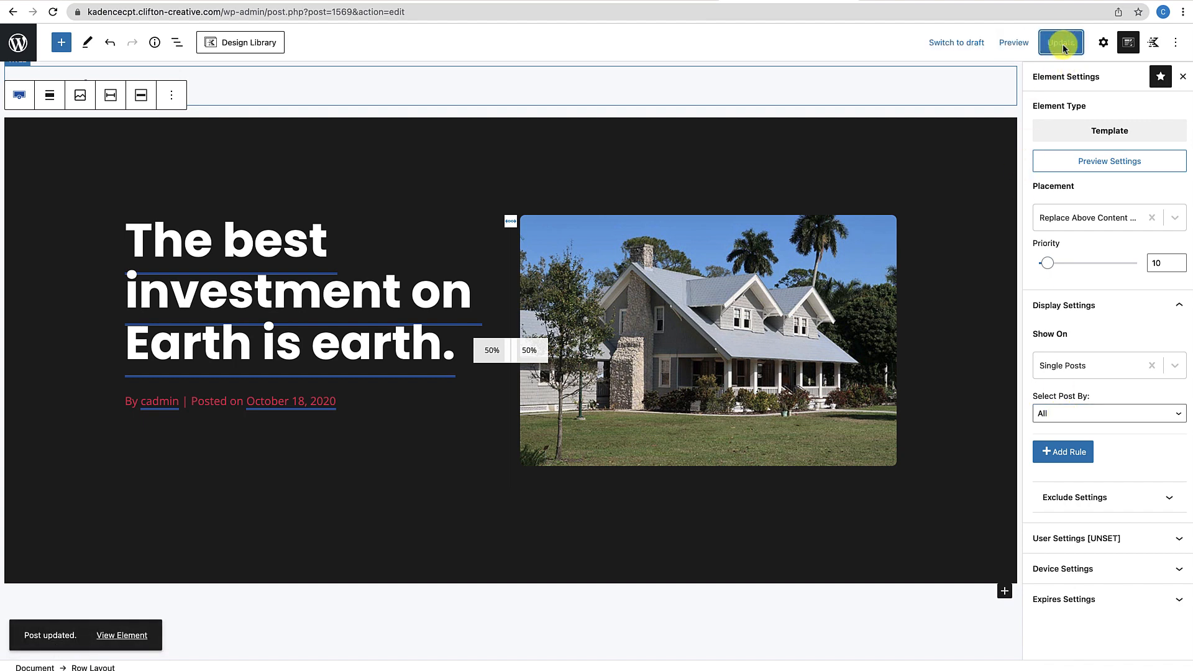
left_click(926, 2)
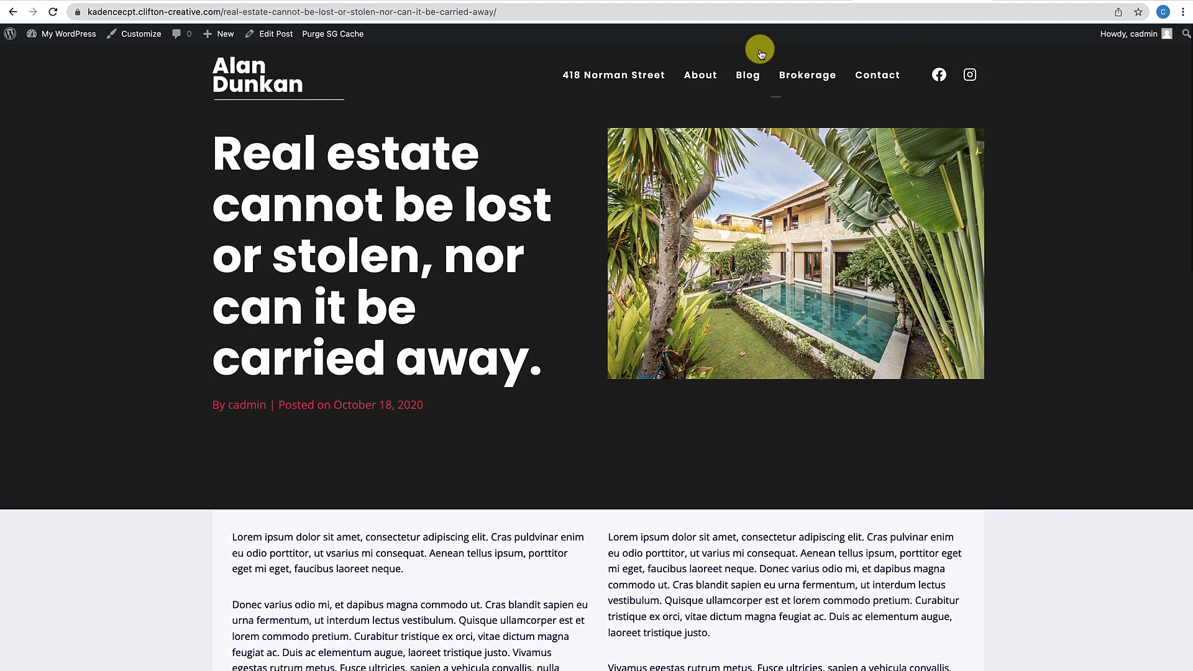
Check the new hero on the 'Tough times don't last' post from Blog, then return to the editor
left_click(746, 79)
scroll(622, 426, "down", 5)
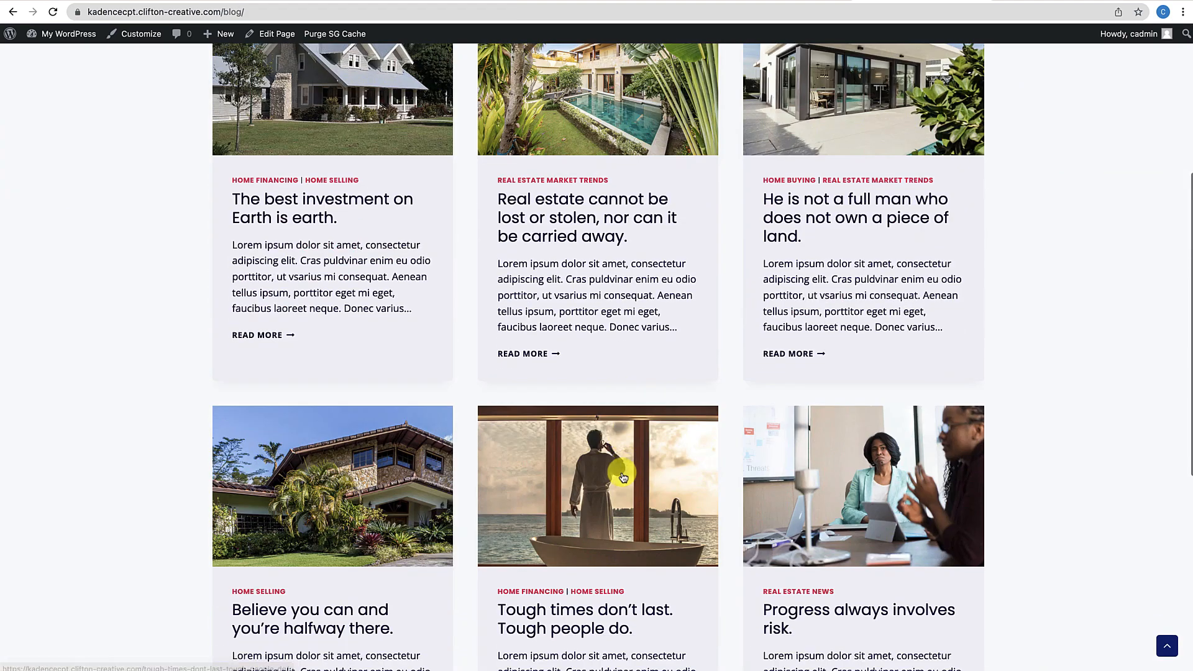
left_click(628, 518)
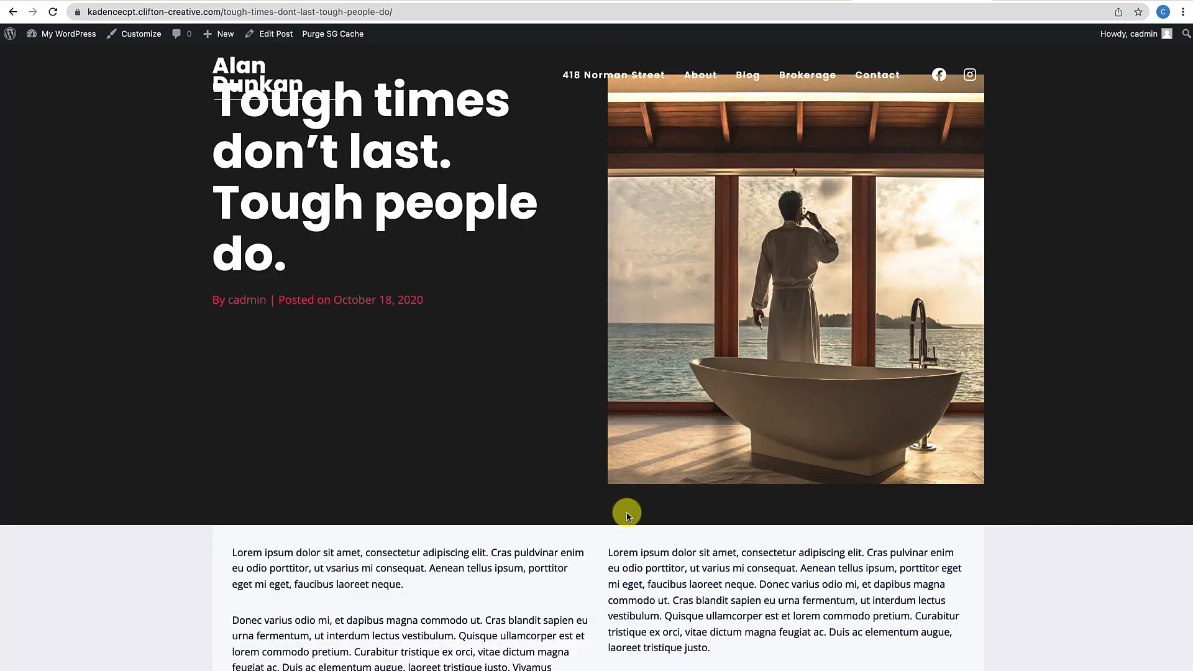
scroll(808, 354, "down", 2)
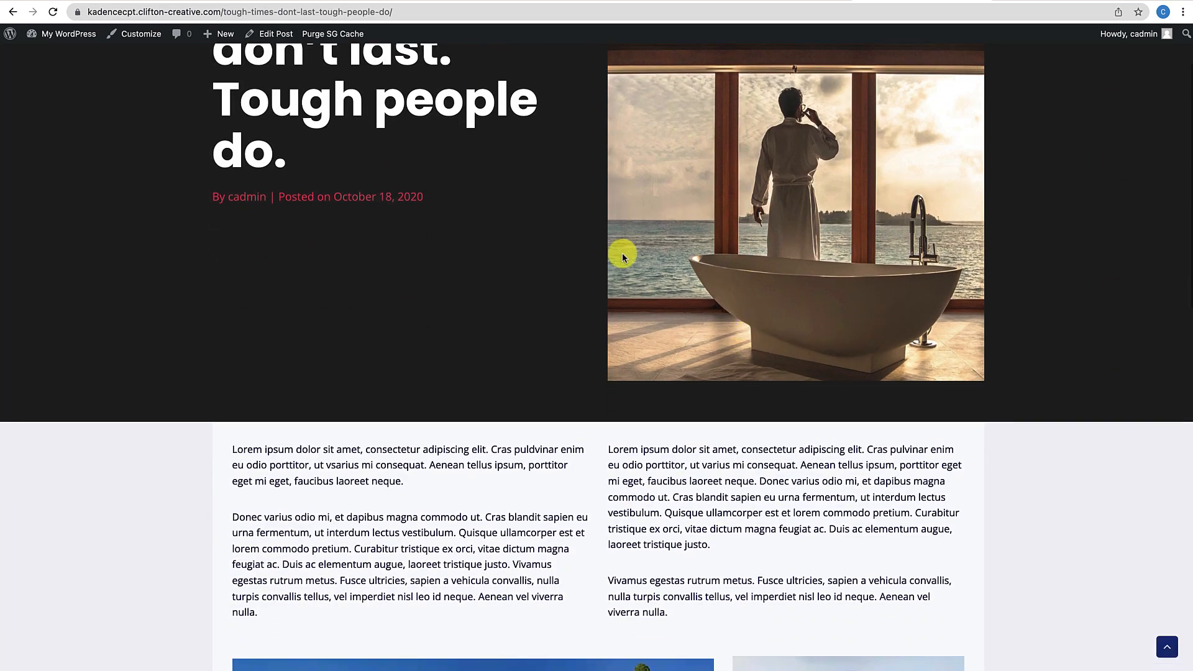
scroll(629, 439, "down", 10)
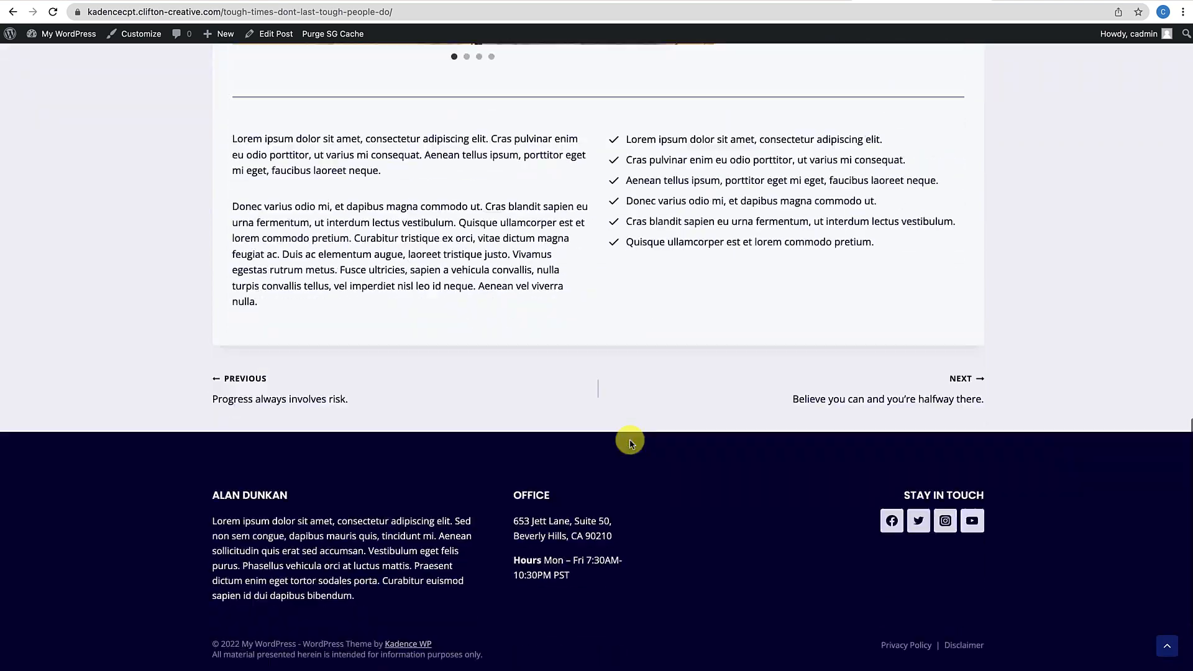
scroll(629, 439, "up", 15)
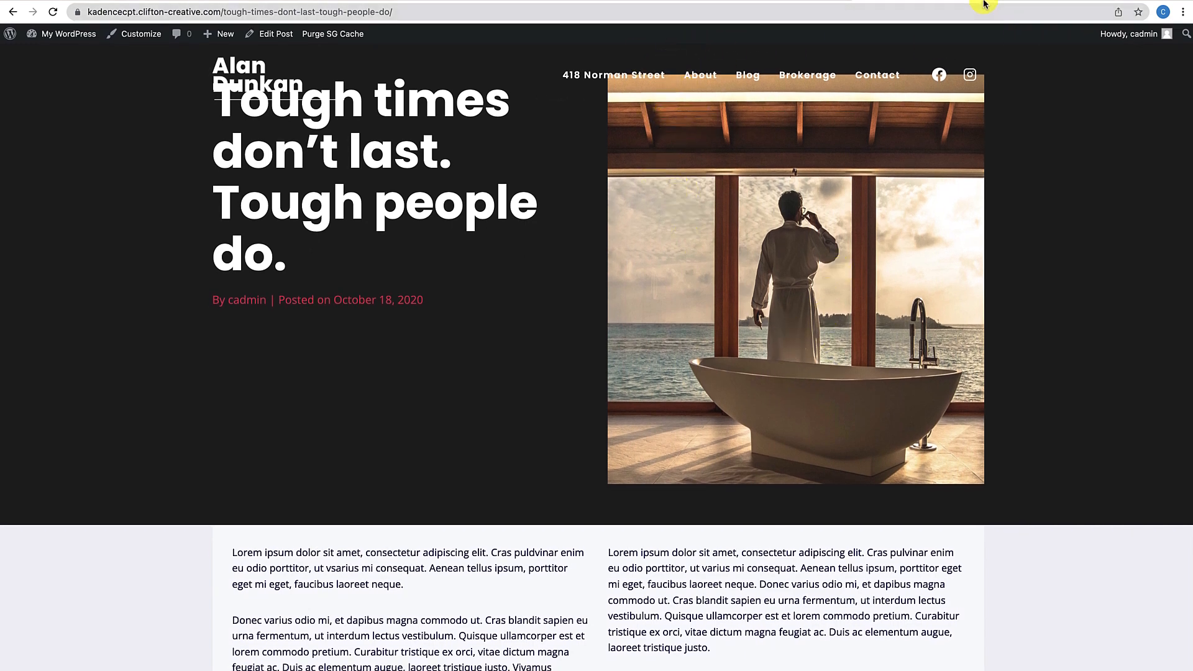
left_click(789, 1)
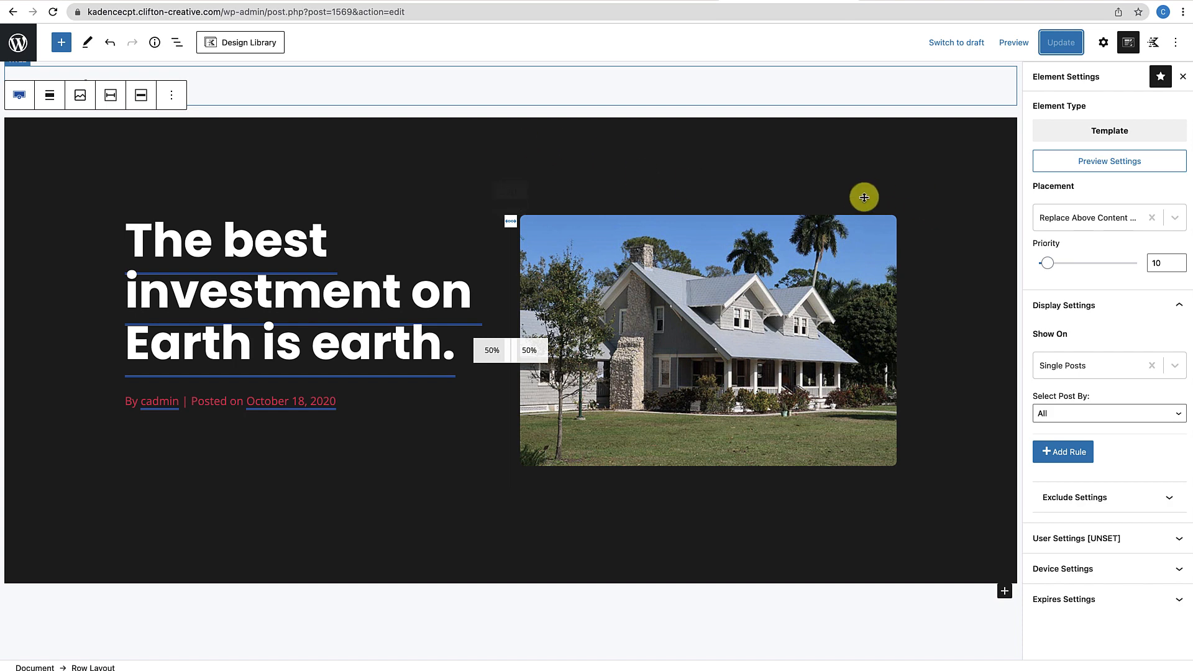
Change the dark hero Row Layout's top padding from 25 to 125 px and update the element
left_click(803, 131)
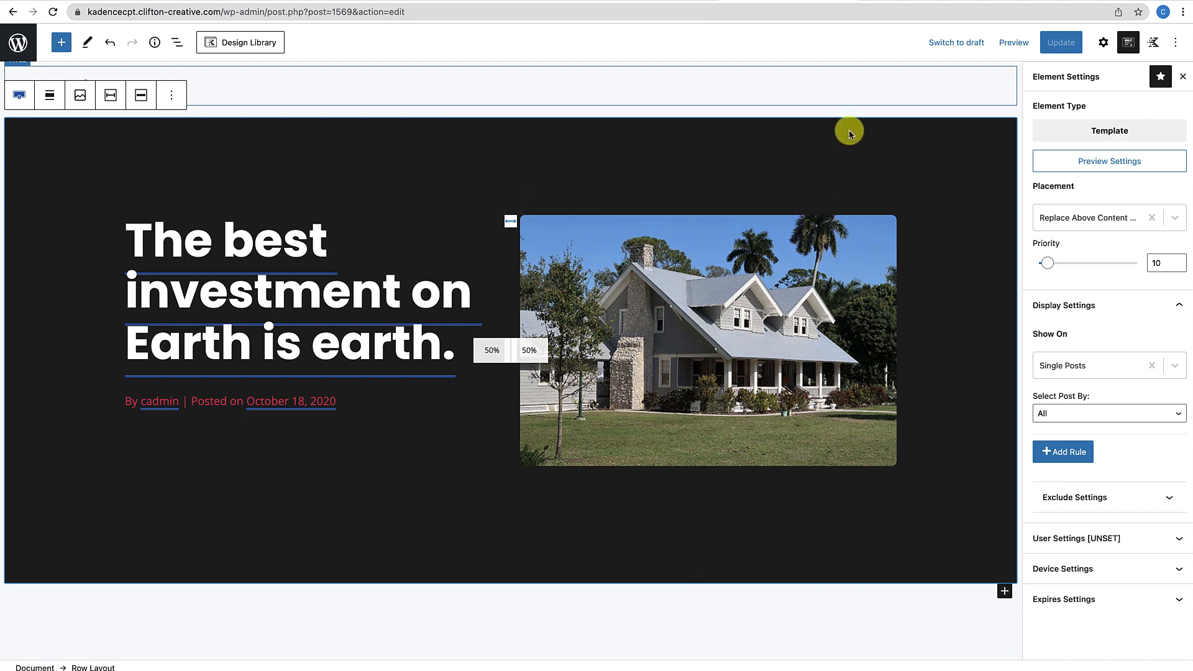
left_click(1100, 50)
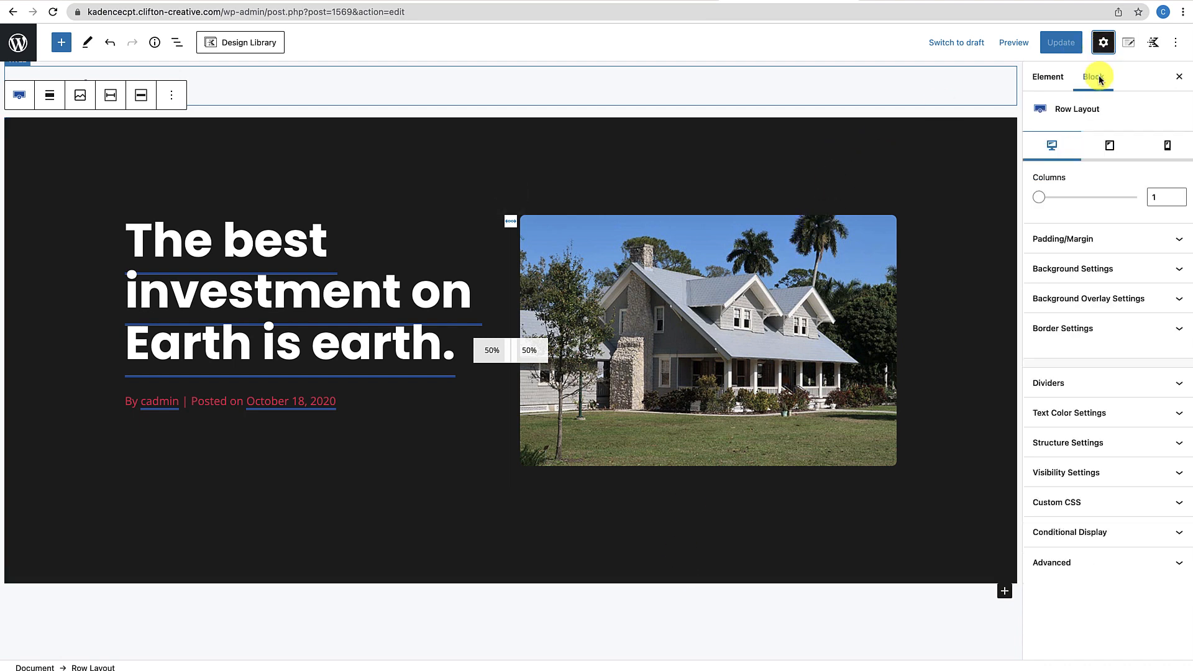
left_click(1113, 240)
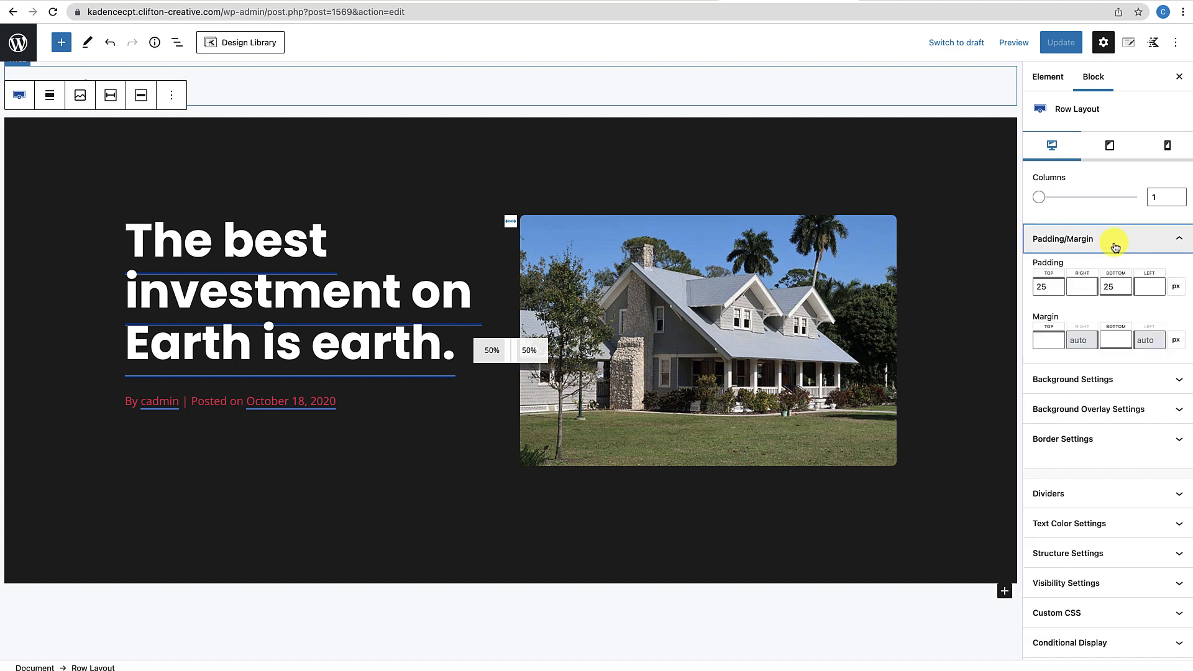
left_click(1040, 285)
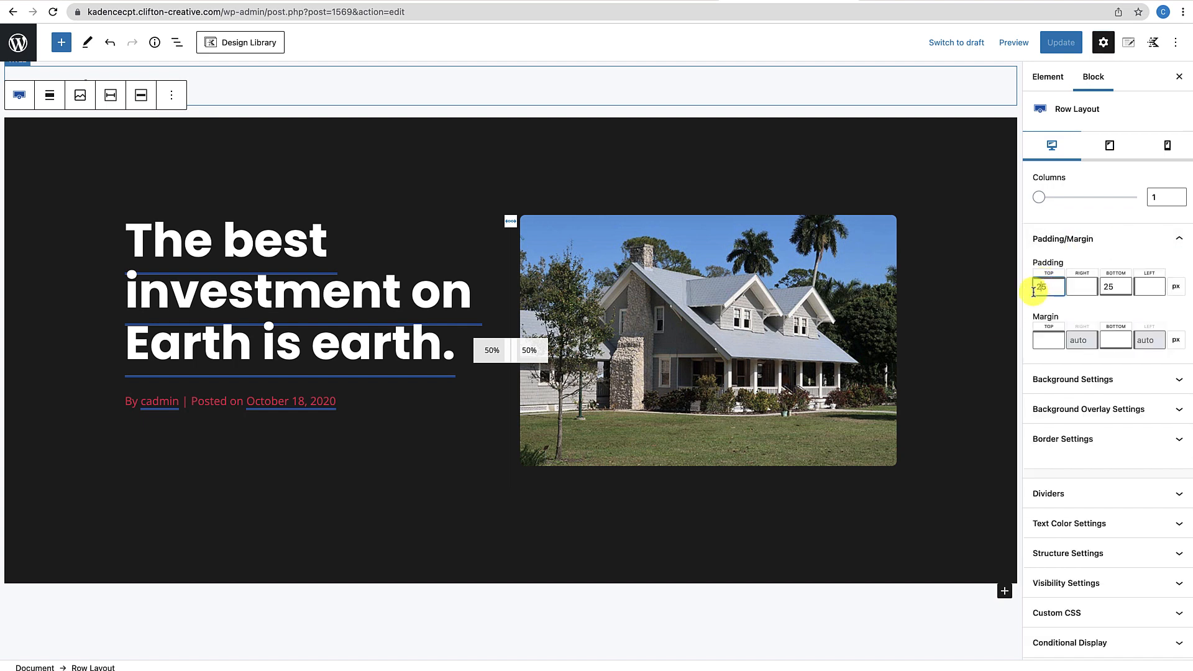
type("1")
left_click_drag(1046, 286, 1020, 287)
type("1")
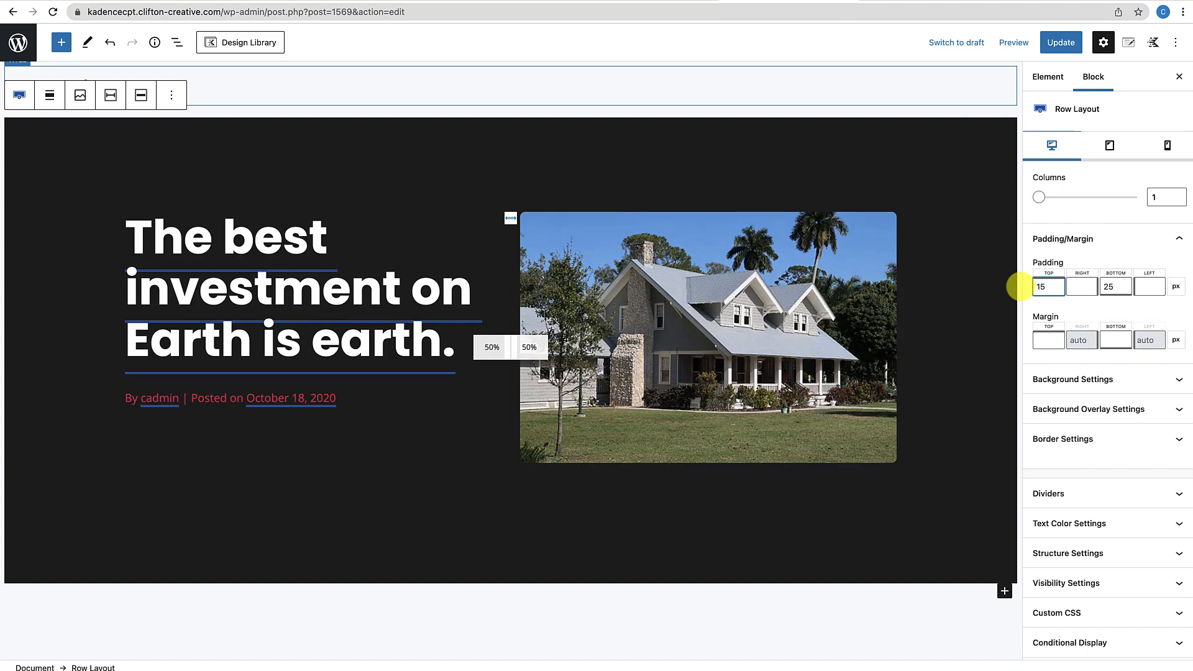
type("2")
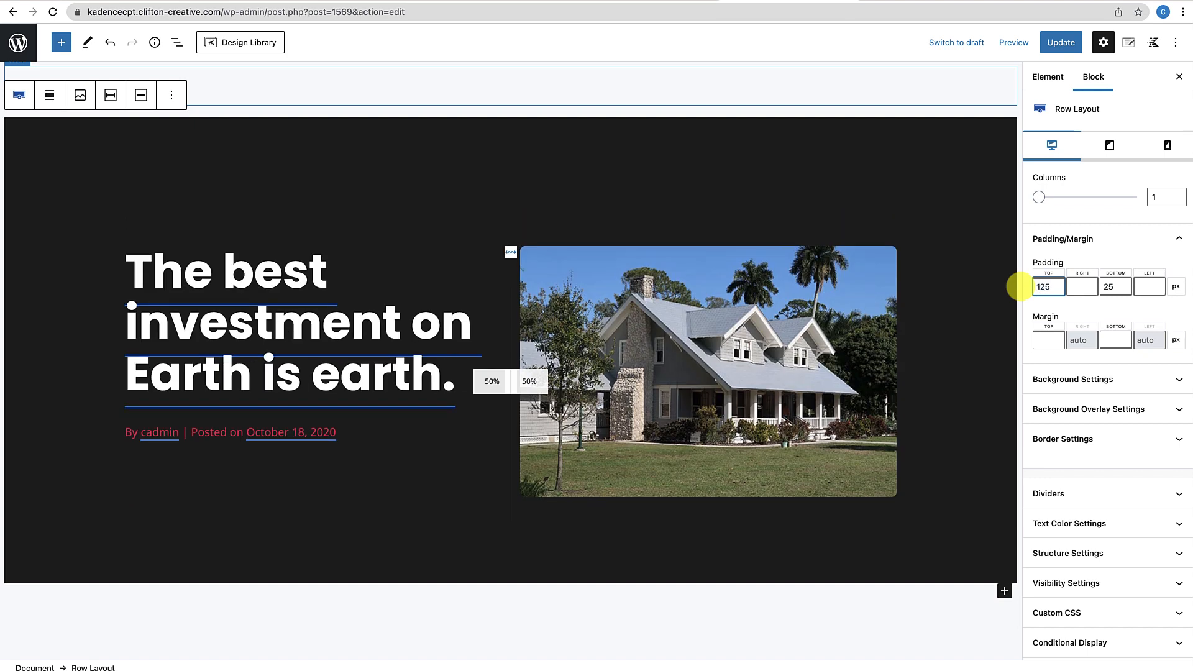
left_click(1068, 41)
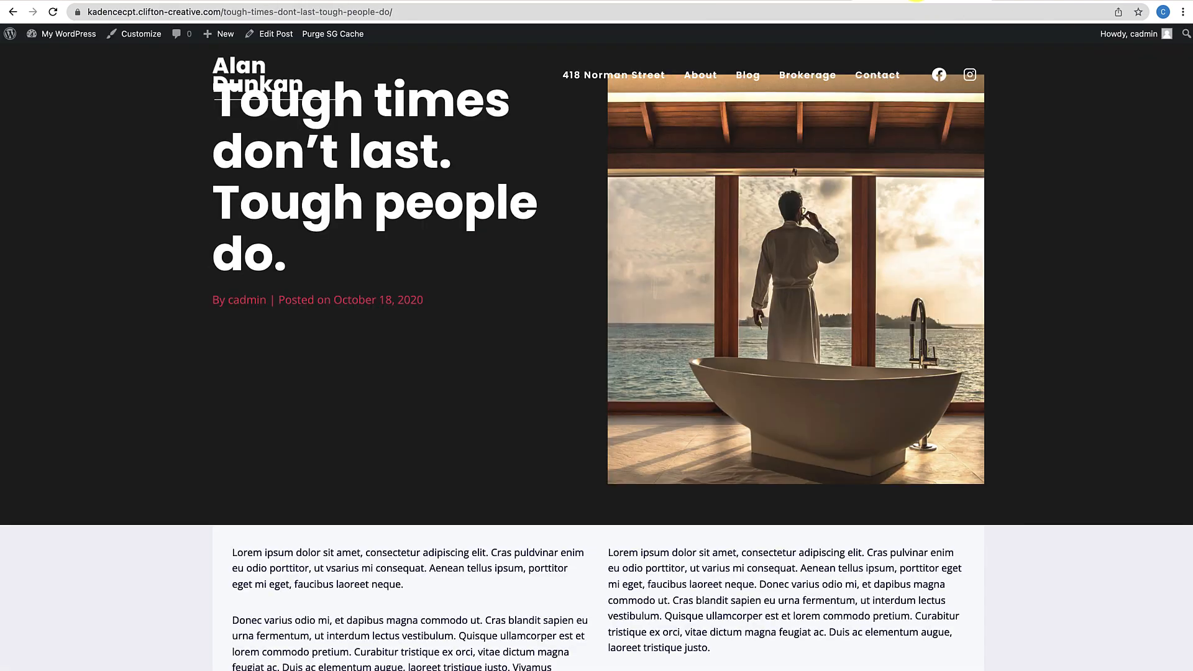
Reload the 'Tough times' post and confirm the hero title now sits below the site header
left_click(53, 13)
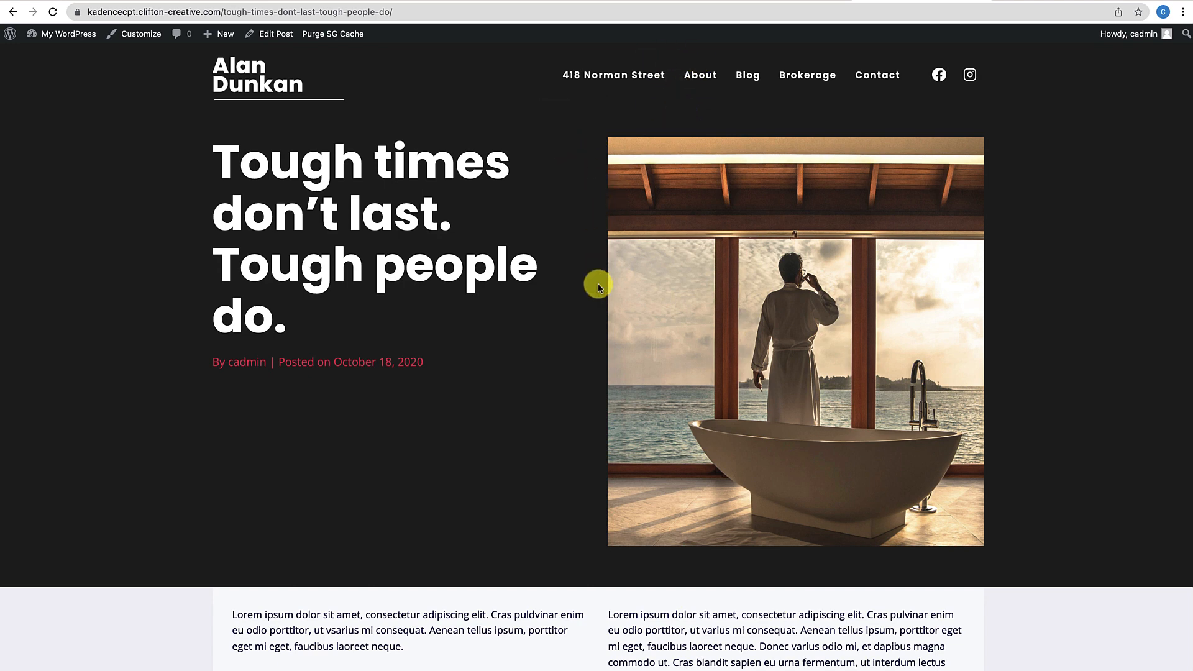
scroll(583, 366, "down", 15)
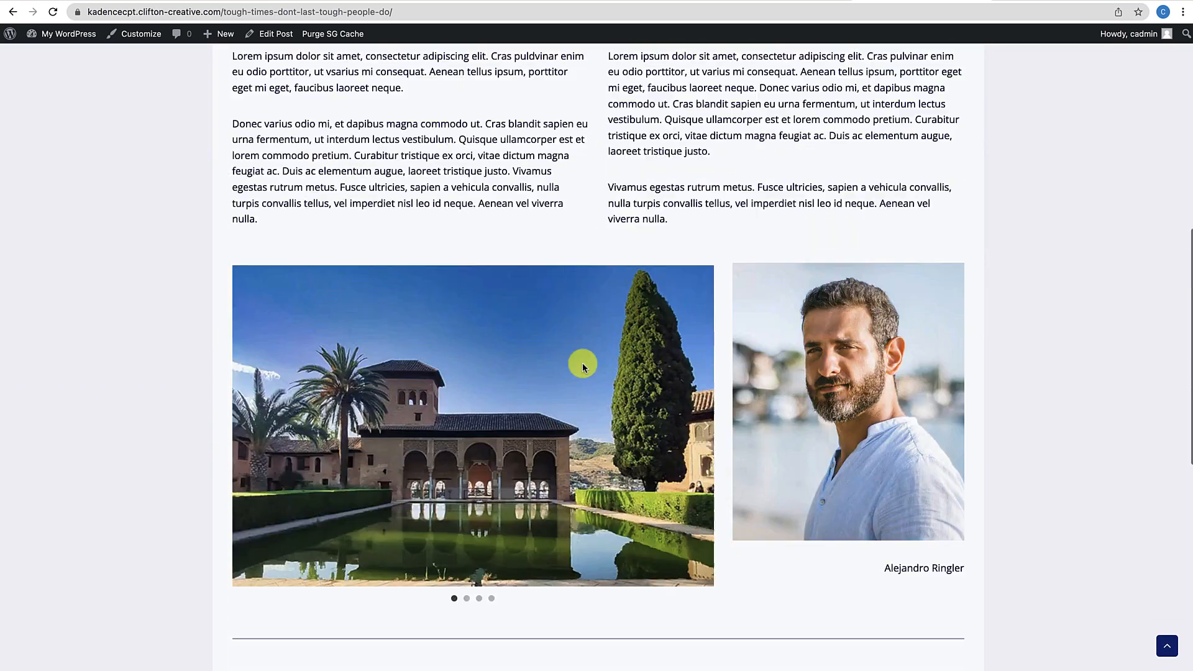
scroll(583, 367, "up", 15)
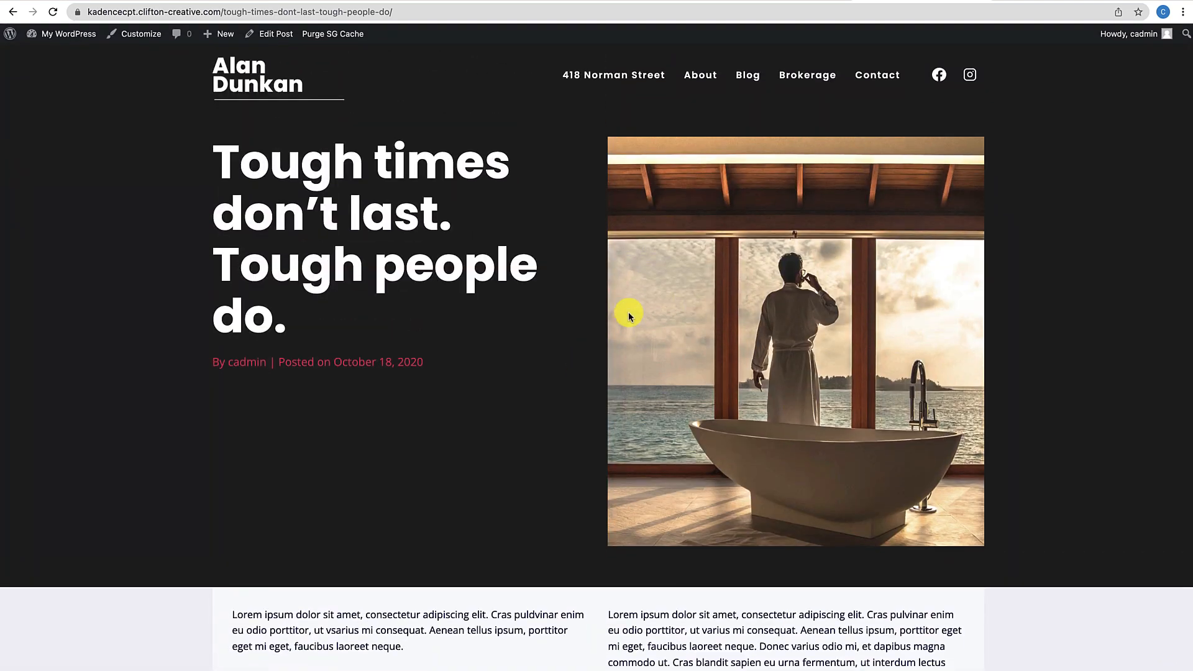
scroll(683, 333, "down", 2)
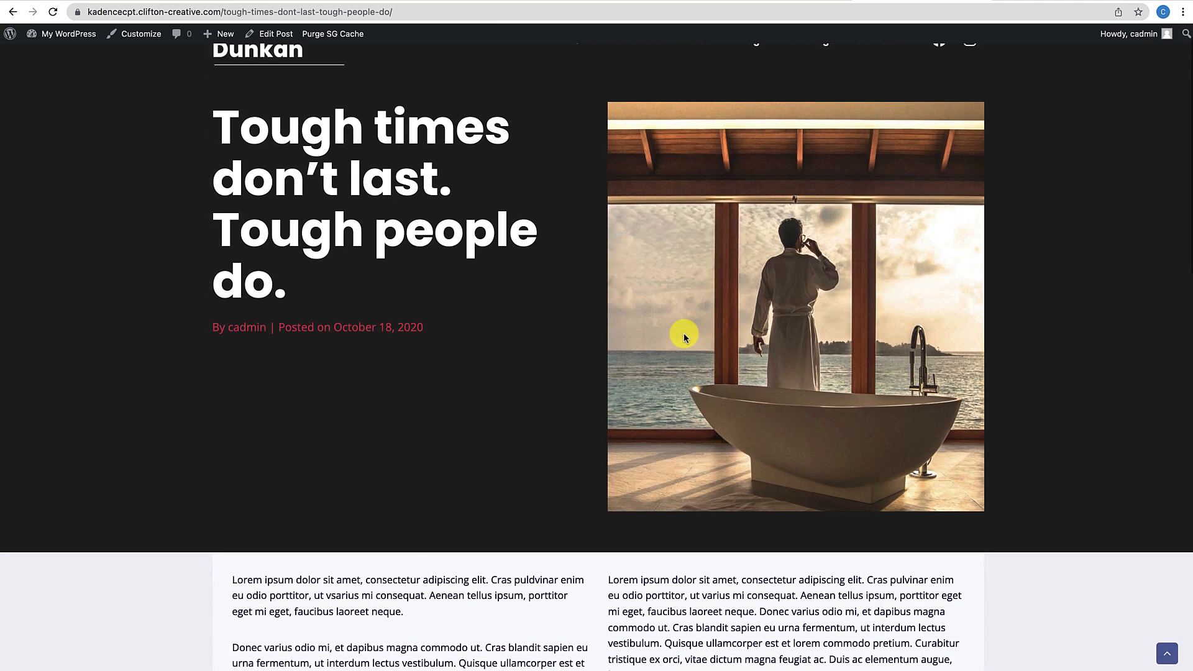
scroll(683, 333, "up", 2)
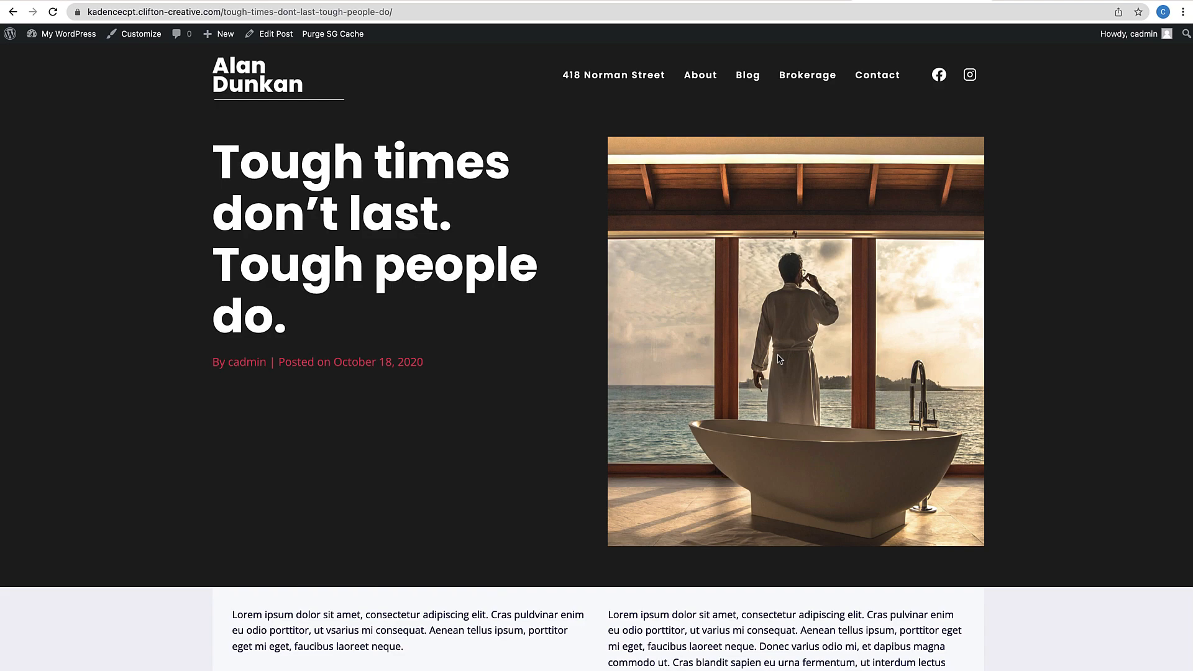
scroll(779, 359, "down", 15)
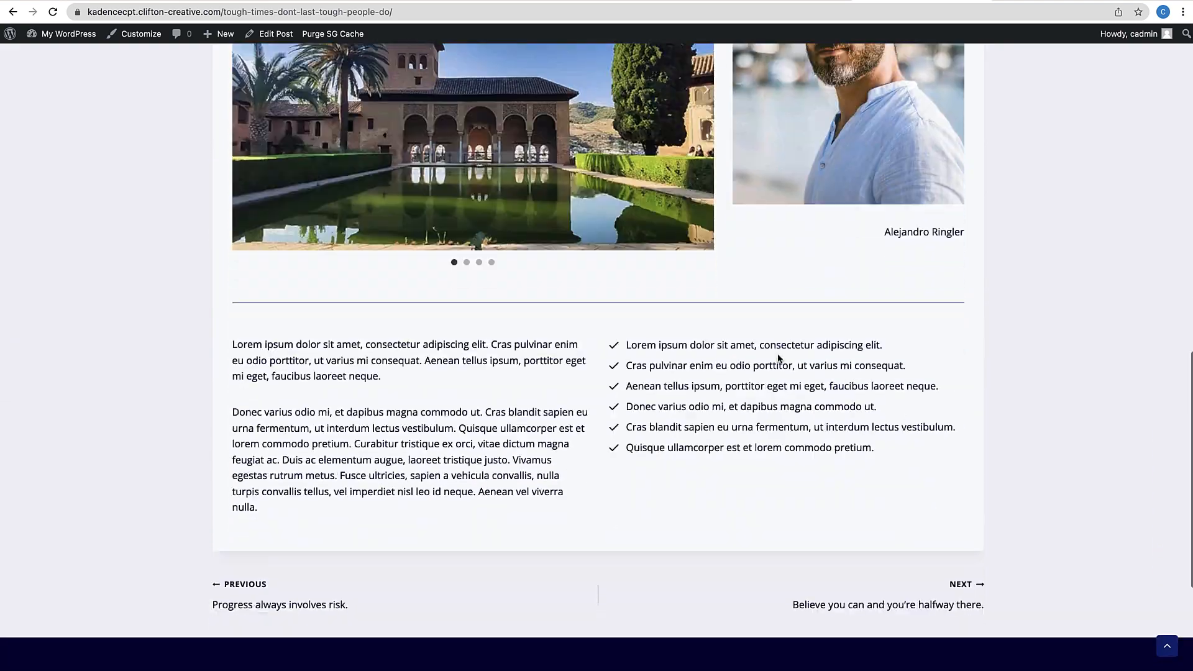
scroll(778, 359, "up", 15)
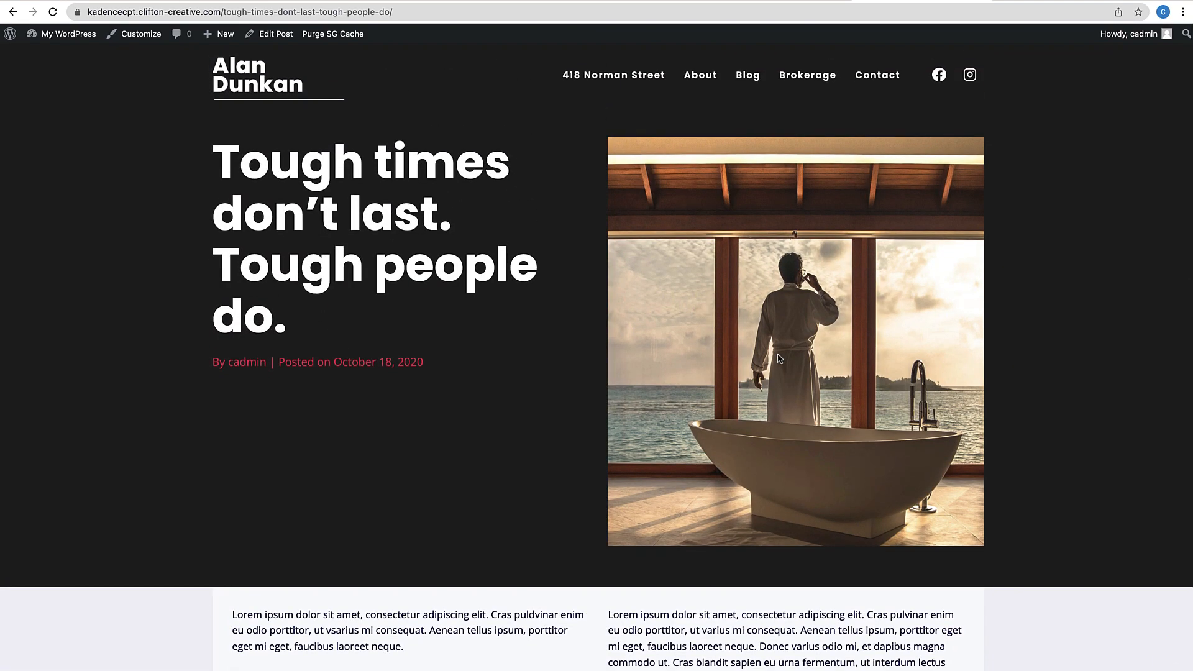
scroll(778, 359, "down", 7)
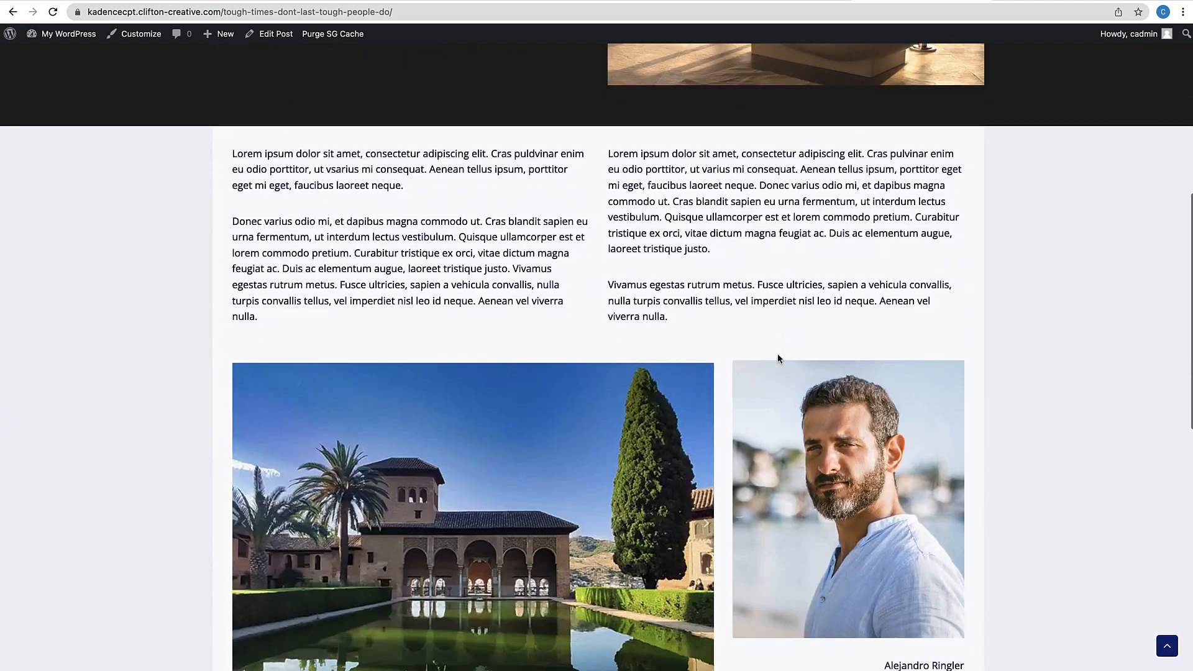
scroll(779, 359, "up", 7)
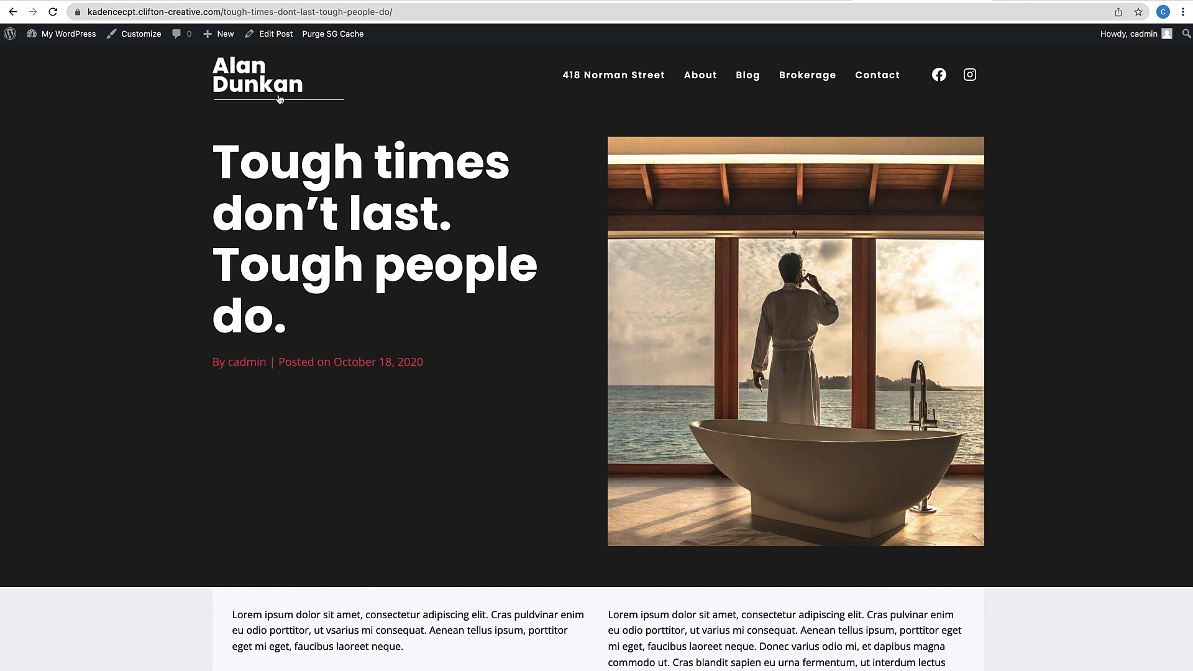
Open the site's About page from the navigation menu
left_click(695, 95)
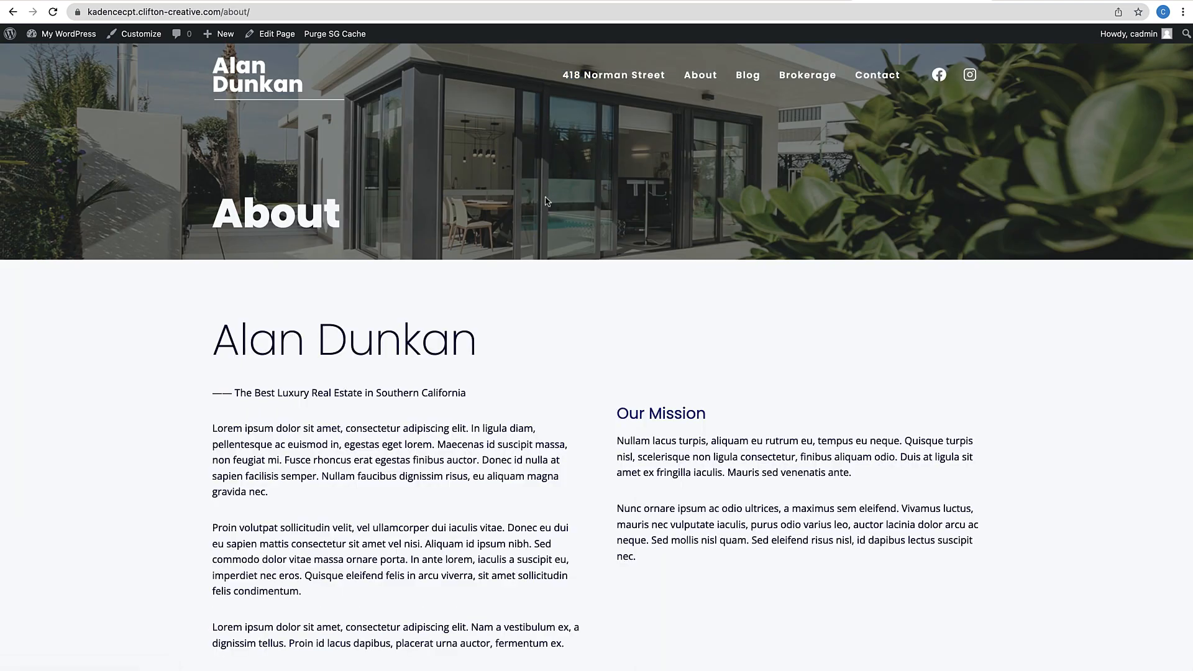
scroll(511, 312, "down", 12)
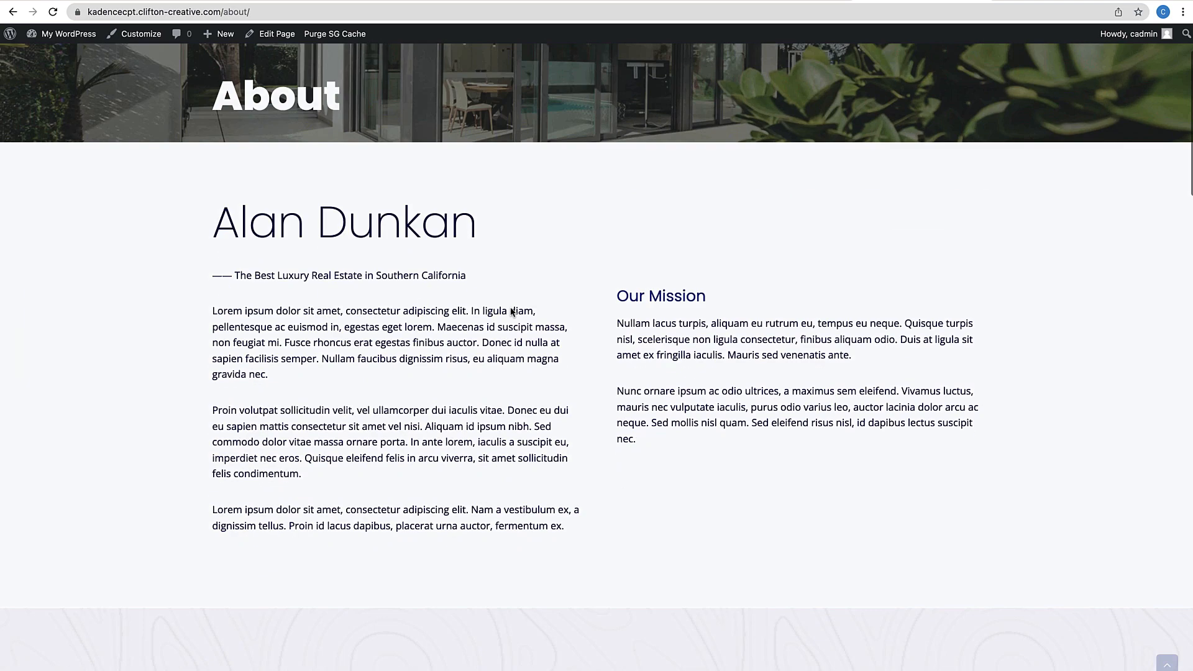
scroll(511, 311, "up", 2)
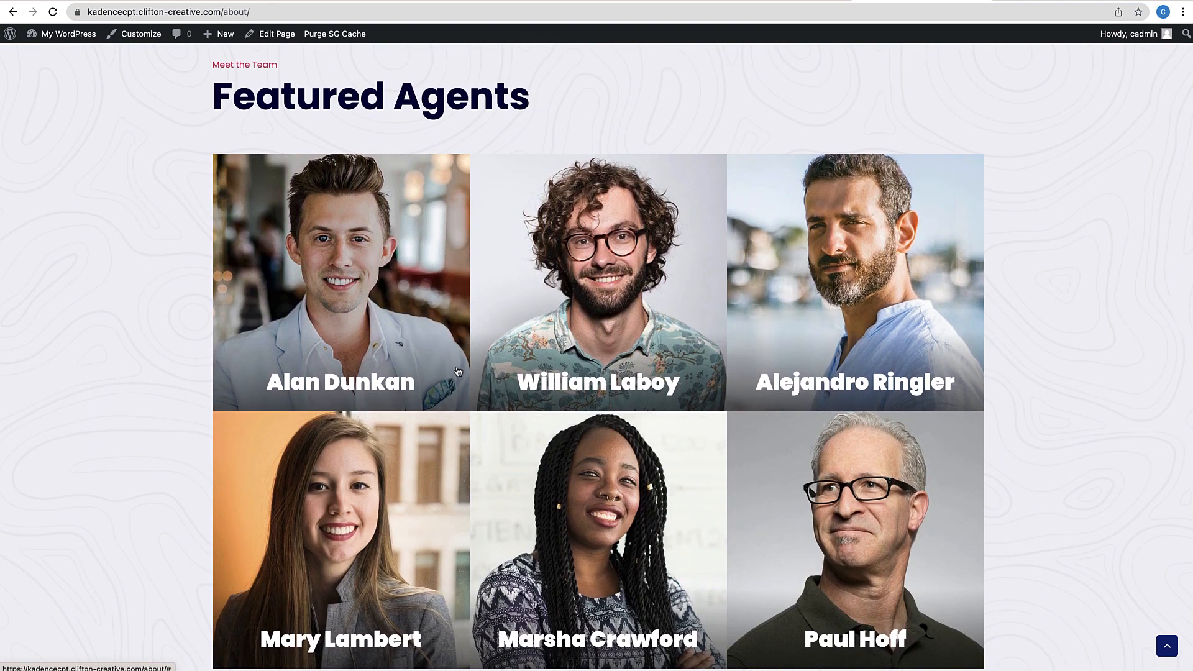
scroll(455, 472, "down", 1)
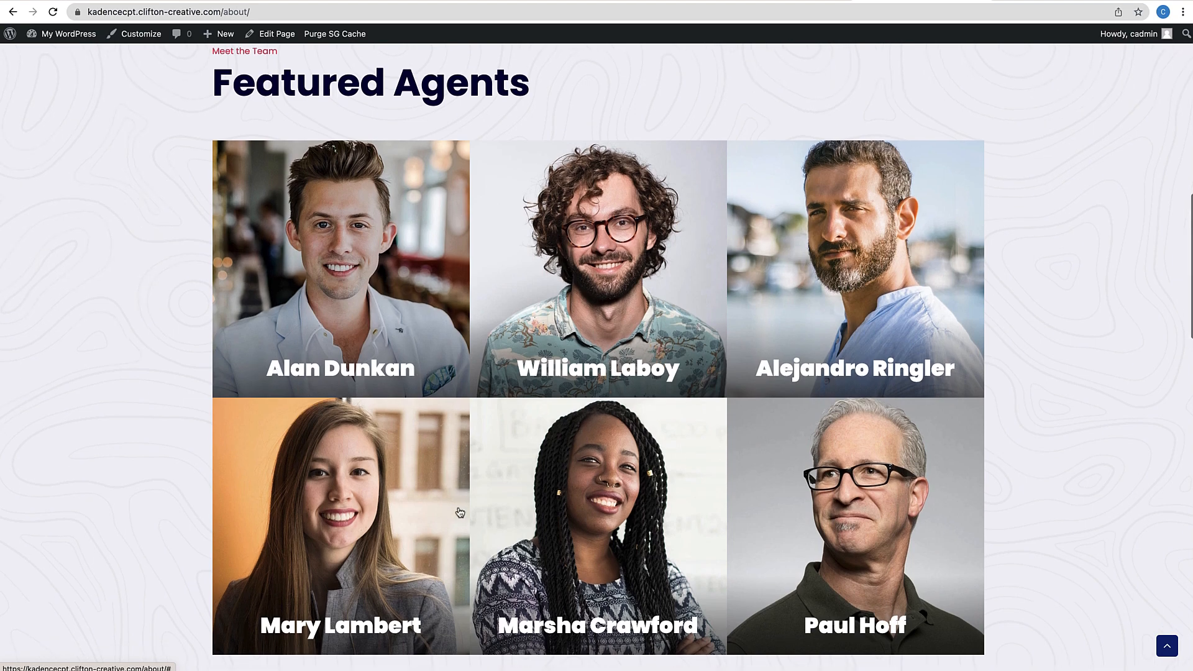
Try the agent photo links and browse the six-photo Featured Agents grid
left_click(614, 509)
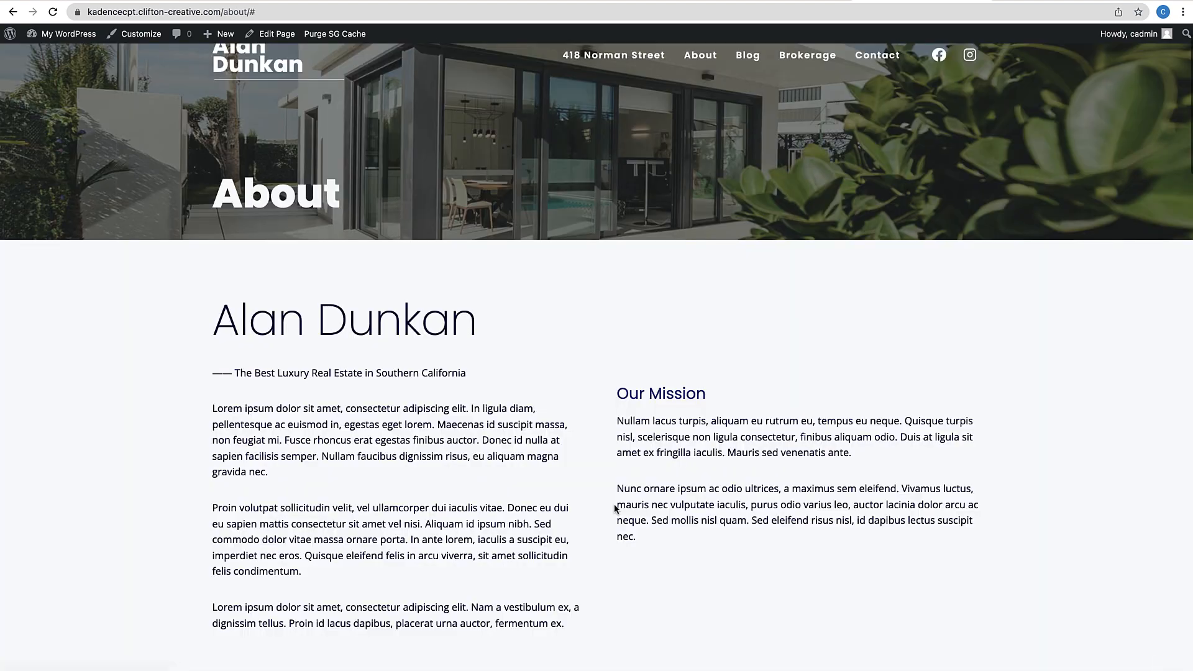
scroll(614, 506, "down", 20)
scroll(640, 151, "up", 1)
scroll(640, 151, "up", 3)
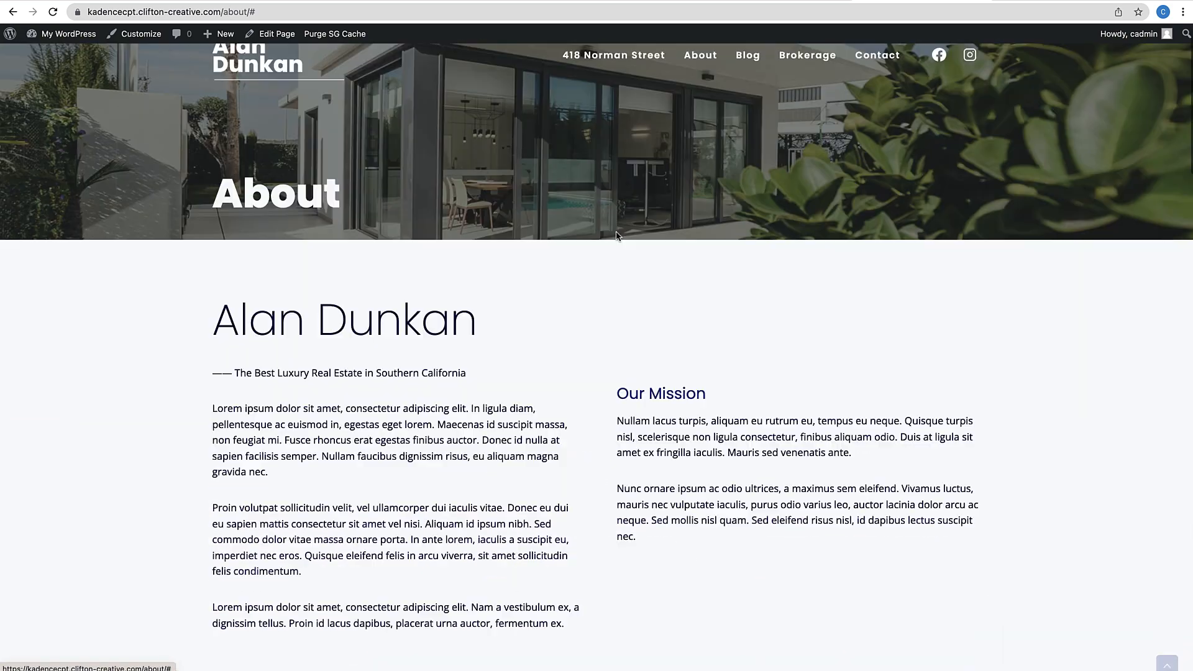
left_click(607, 258)
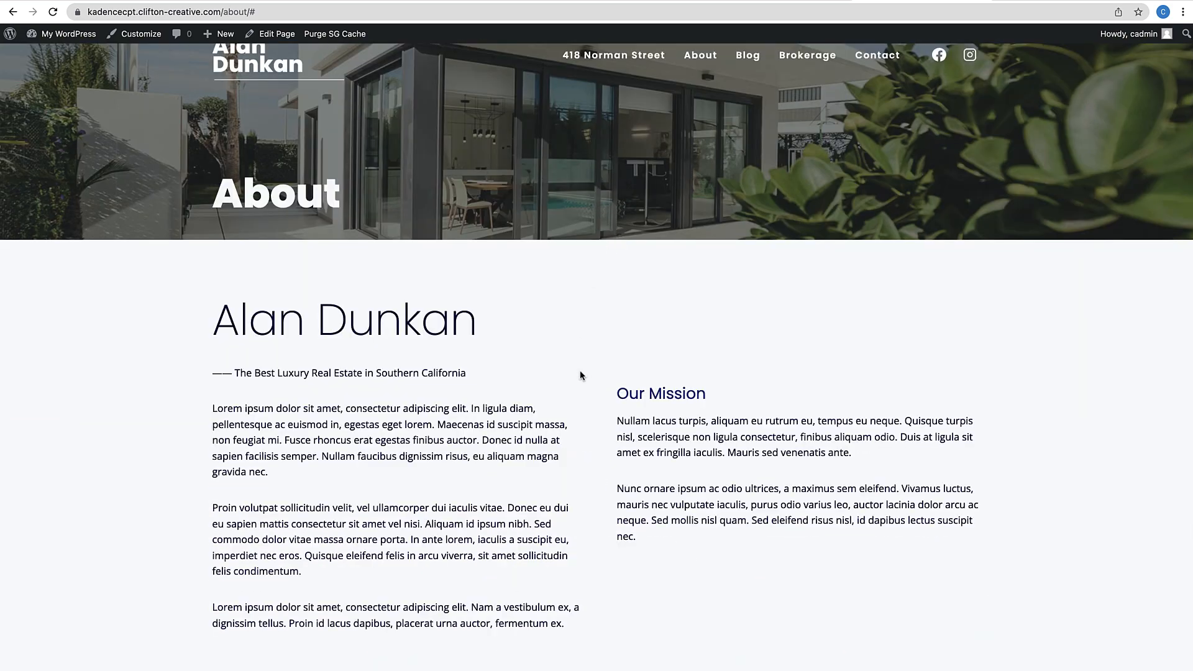
scroll(583, 382, "down", 10)
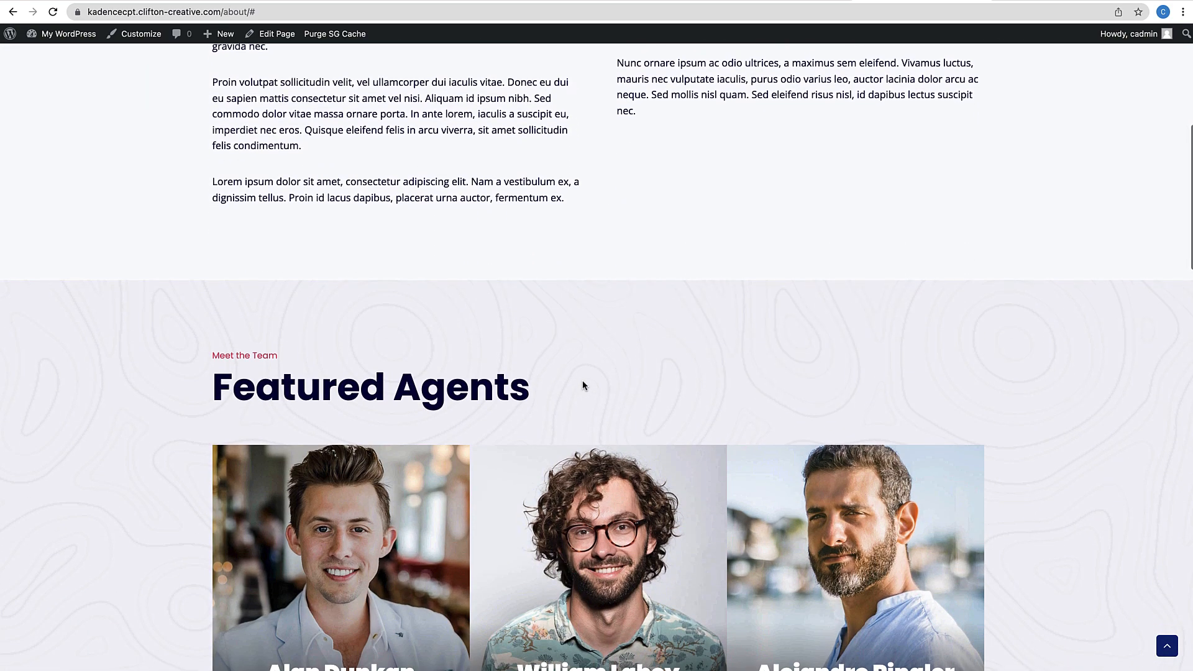
scroll(584, 387, "down", 1)
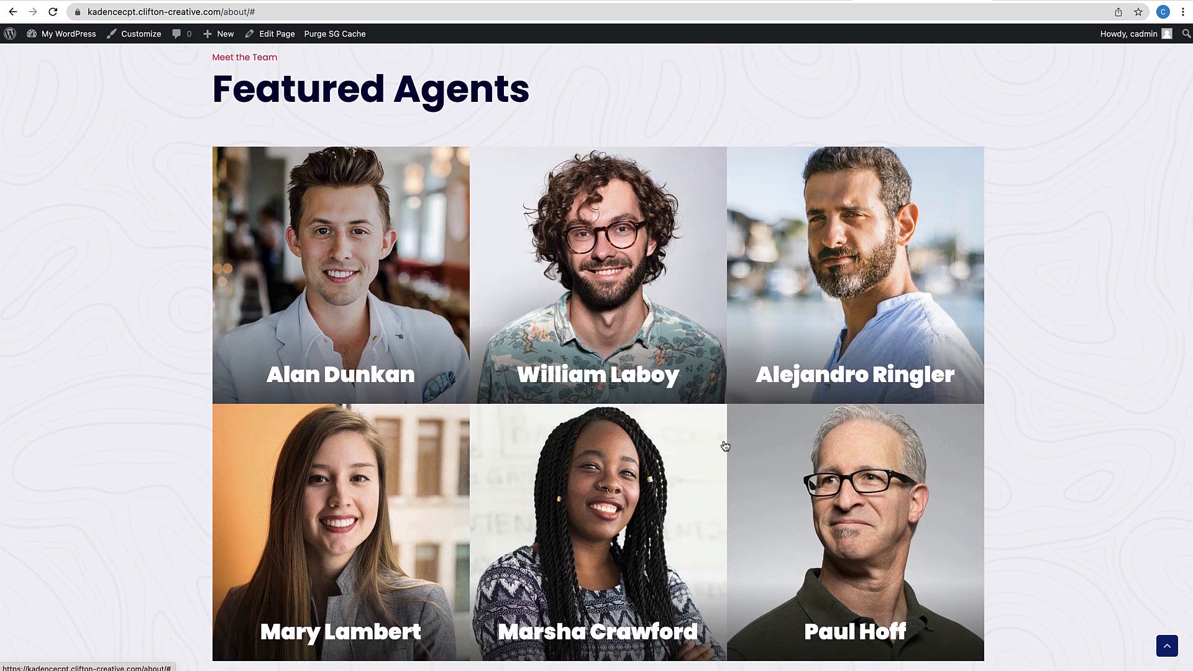
scroll(725, 447, "down", 1)
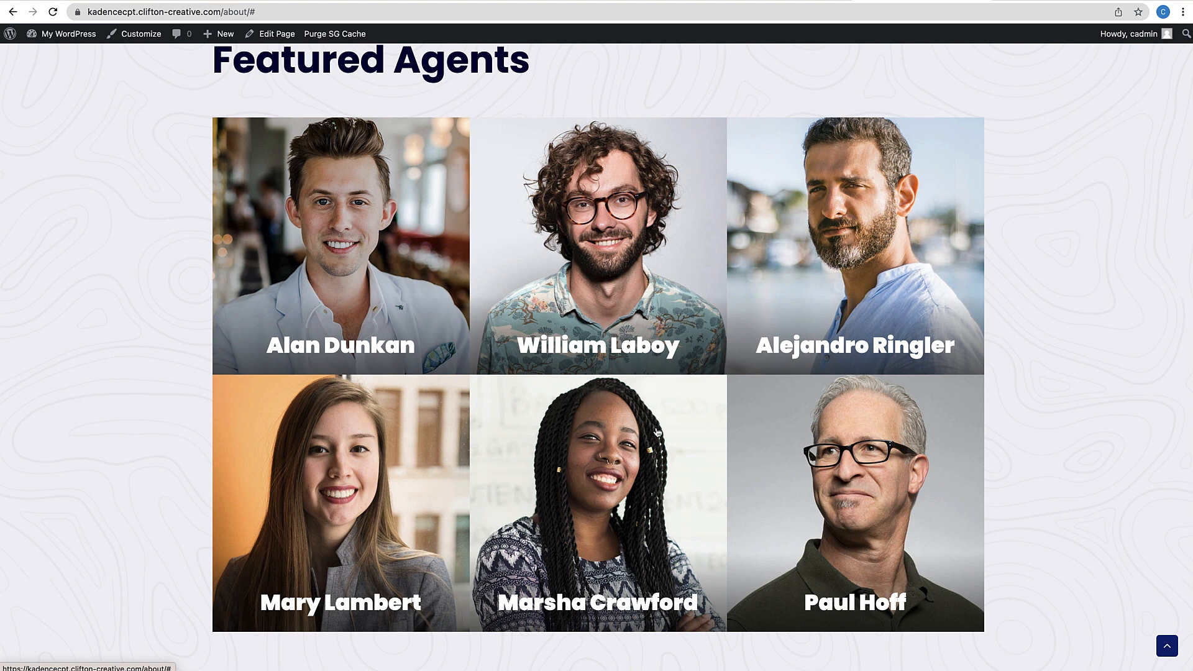
scroll(554, 336, "up", 4)
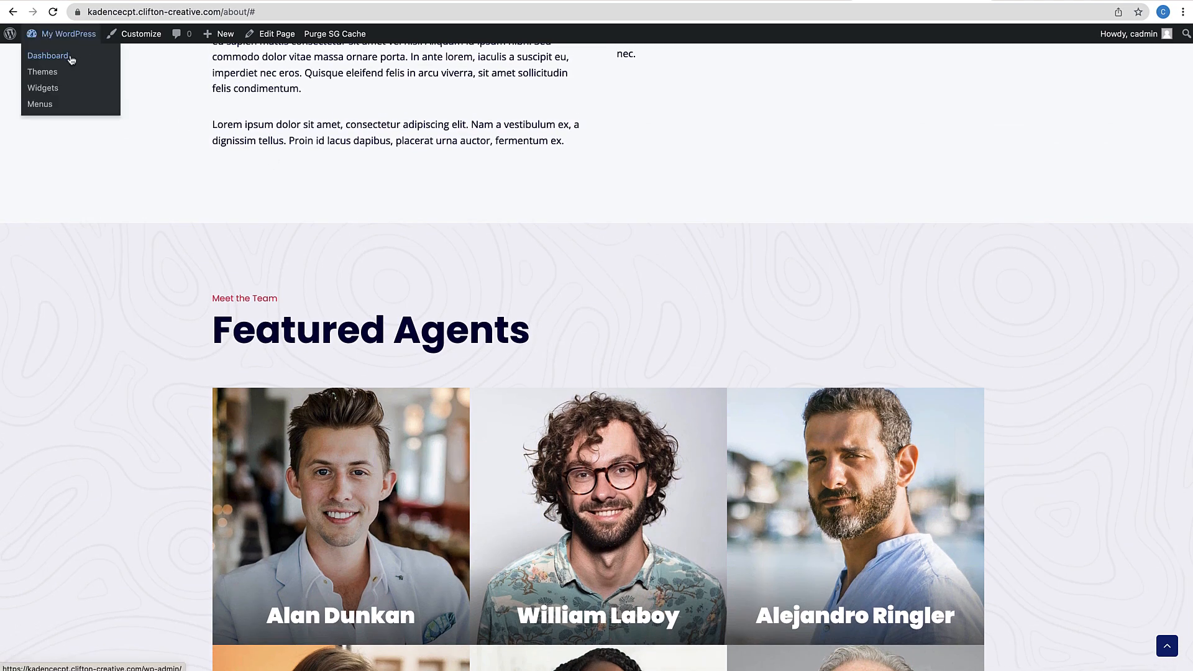
Open the WordPress admin Dashboard and look over the Posts, Pages and Media menu entries
left_click(71, 57)
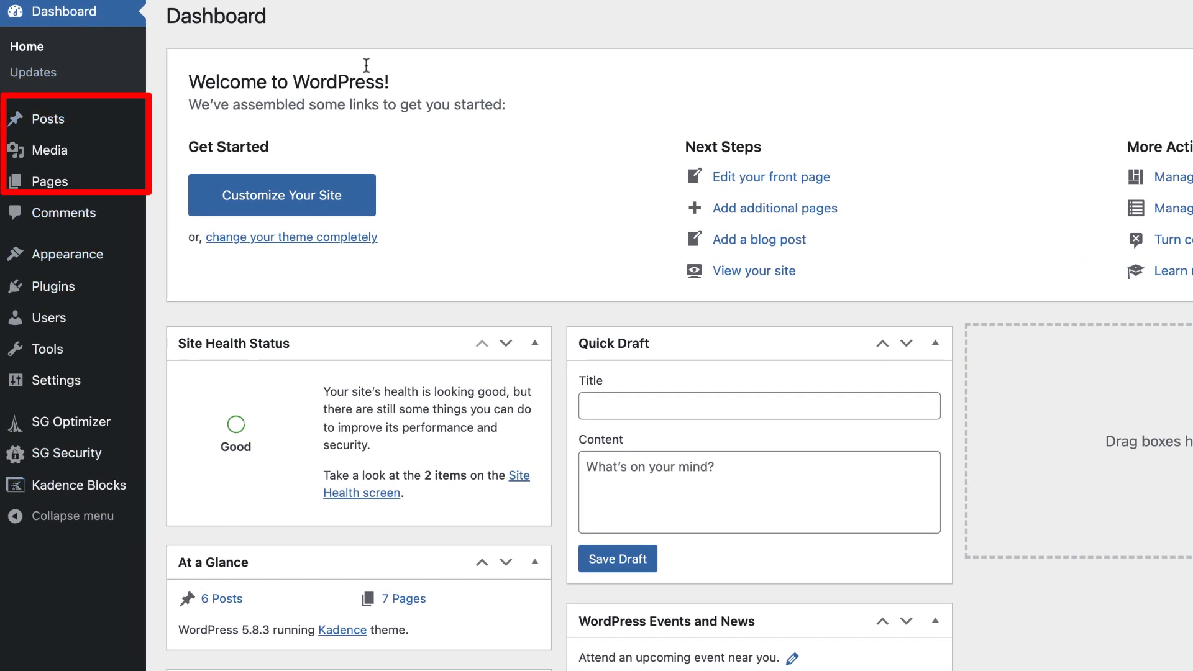
mouse_move(40, 134)
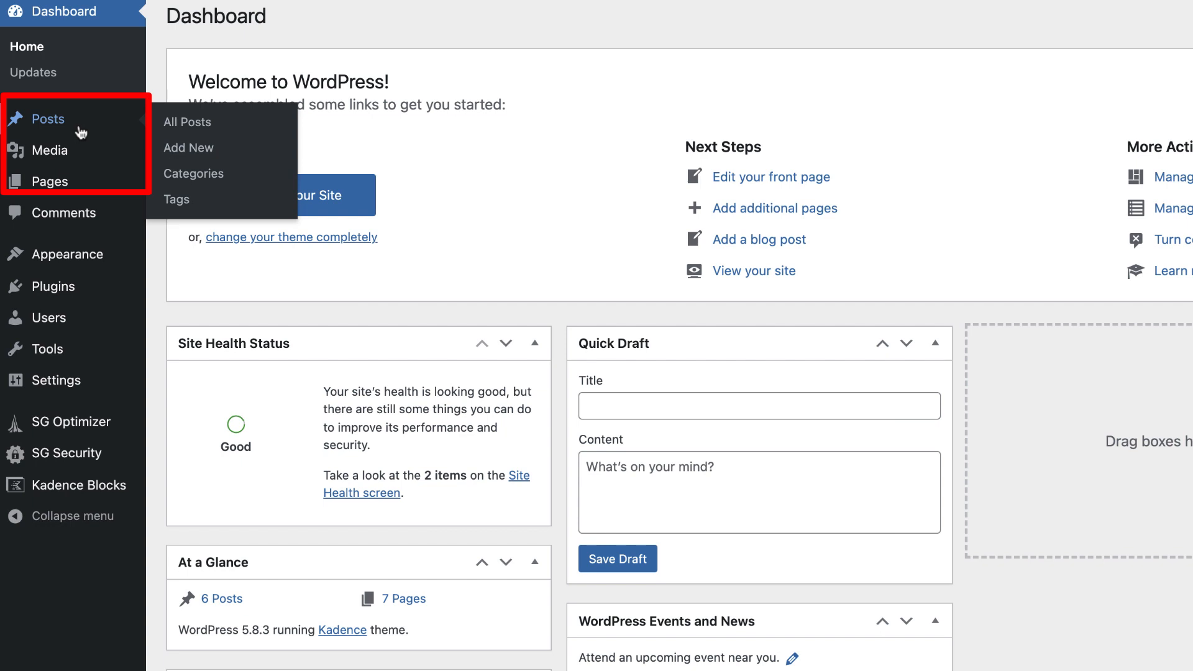
mouse_move(73, 184)
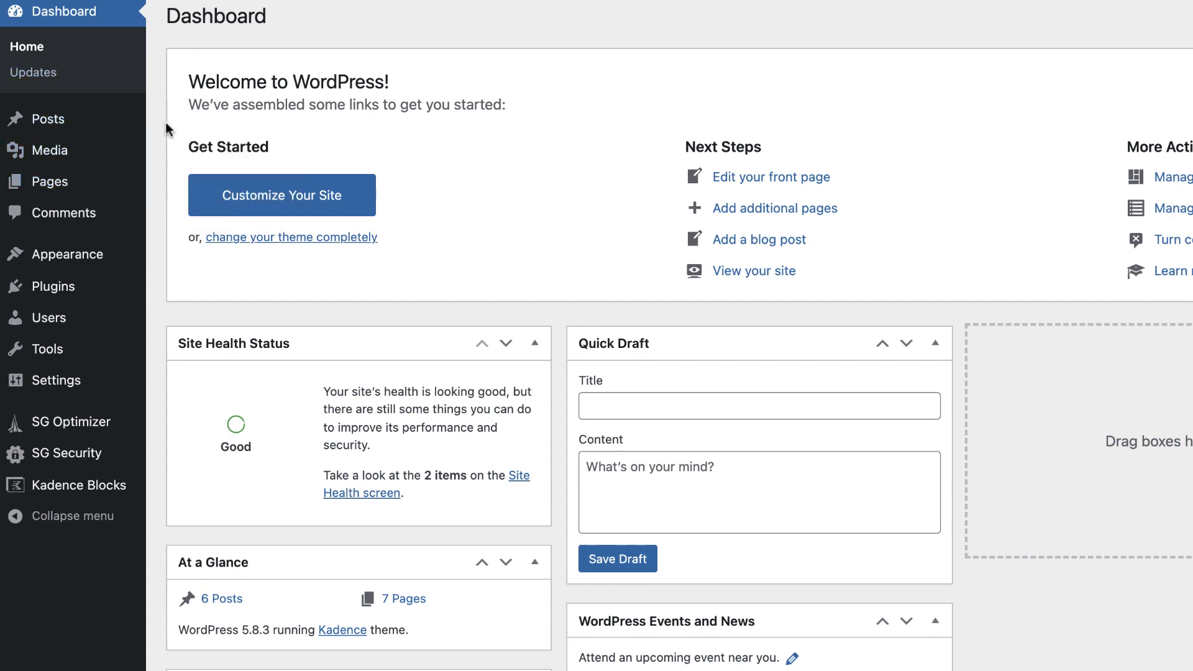
mouse_move(86, 124)
mouse_move(41, 155)
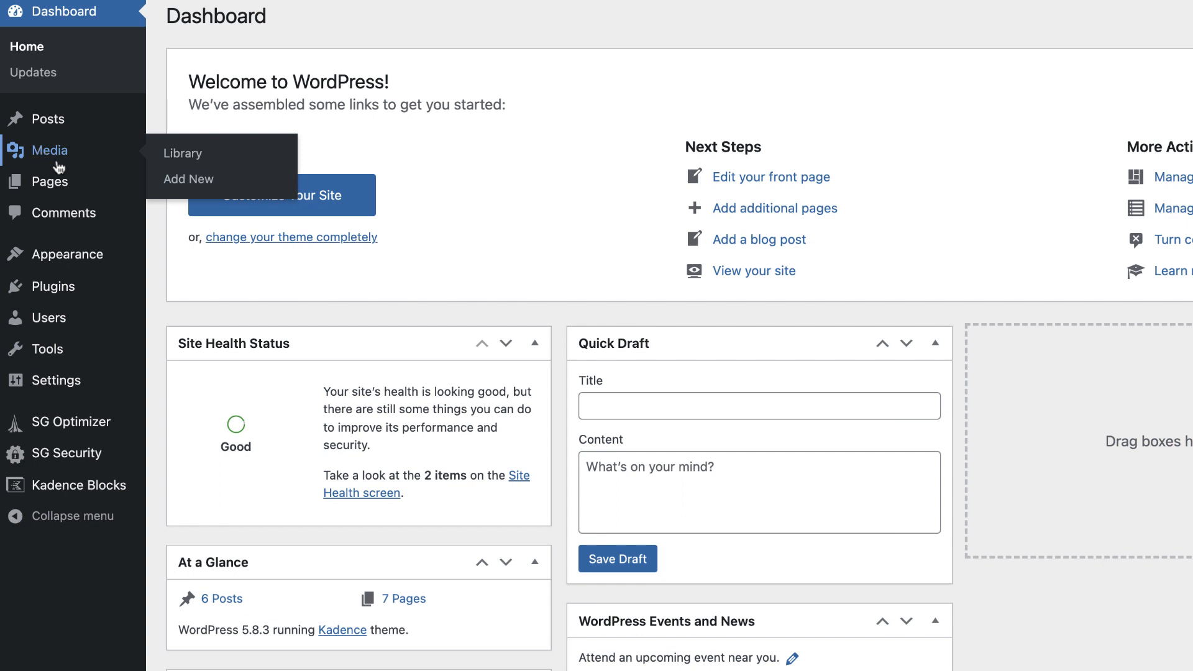
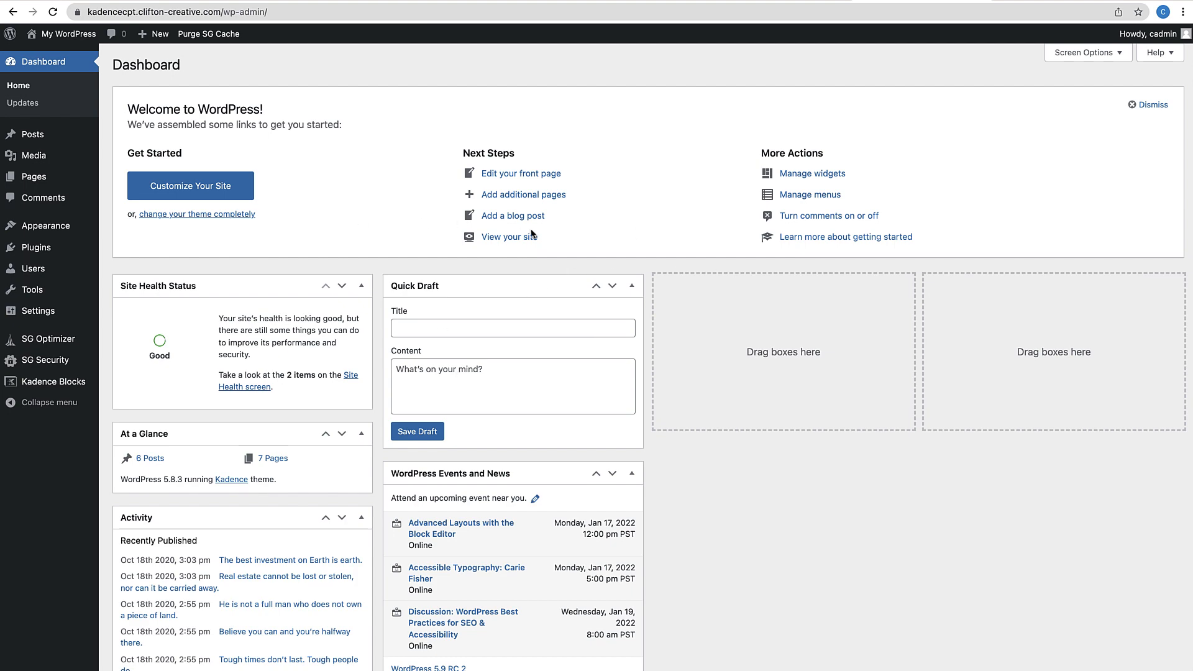
Install and activate the Custom Post Type UI plugin from Plugins > Add New
left_click(78, 251)
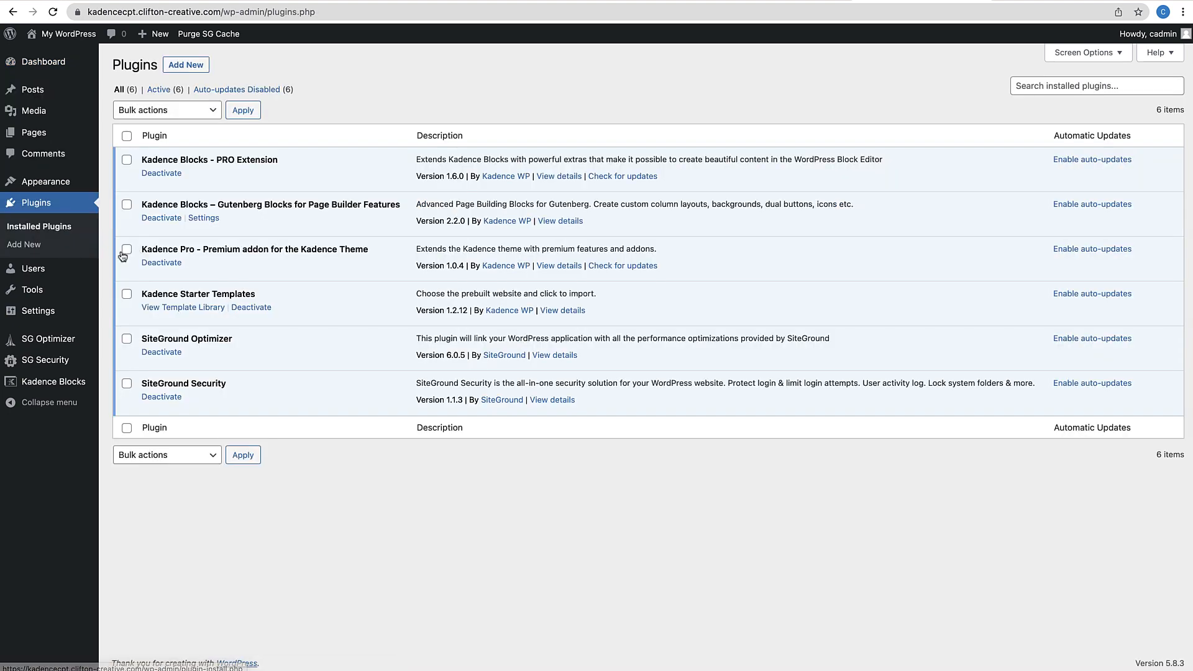
left_click(194, 68)
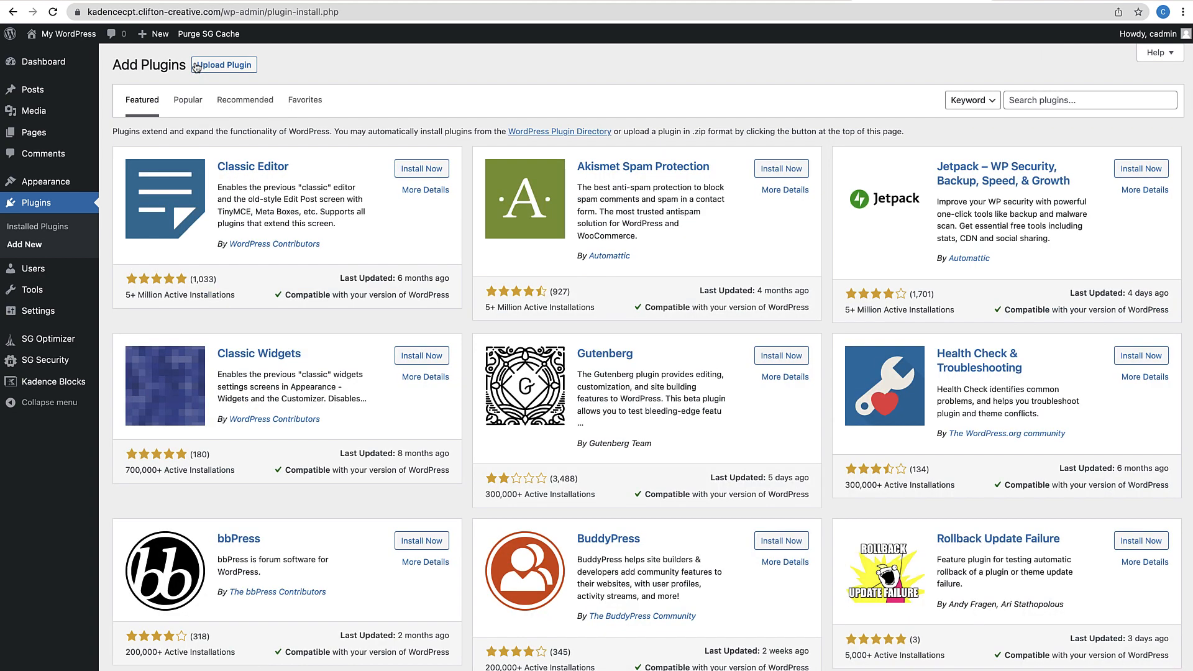
left_click(1026, 101)
type("custmo")
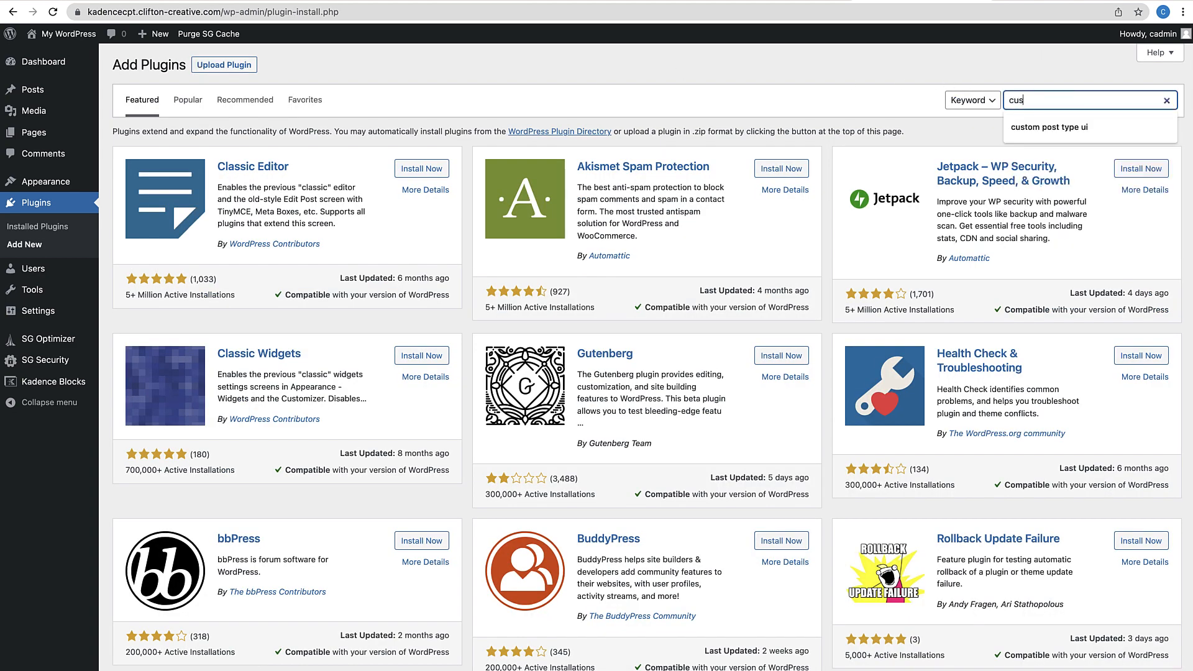
key("BackSpace")
type("om post type ui")
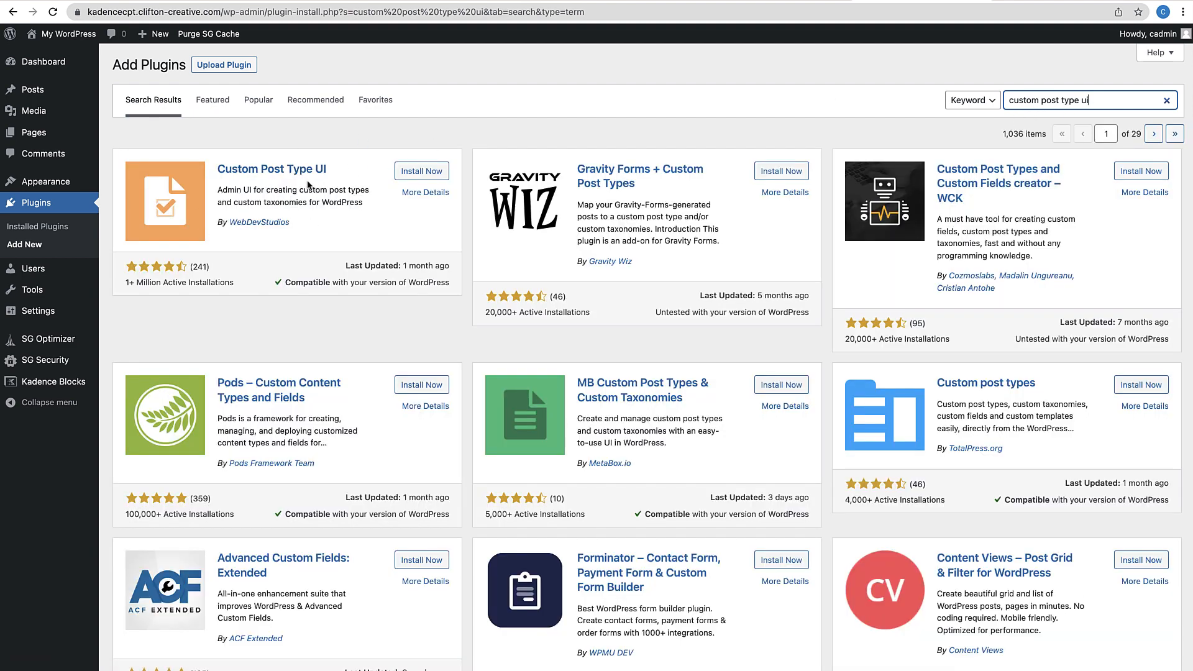
left_click(420, 180)
left_click(425, 177)
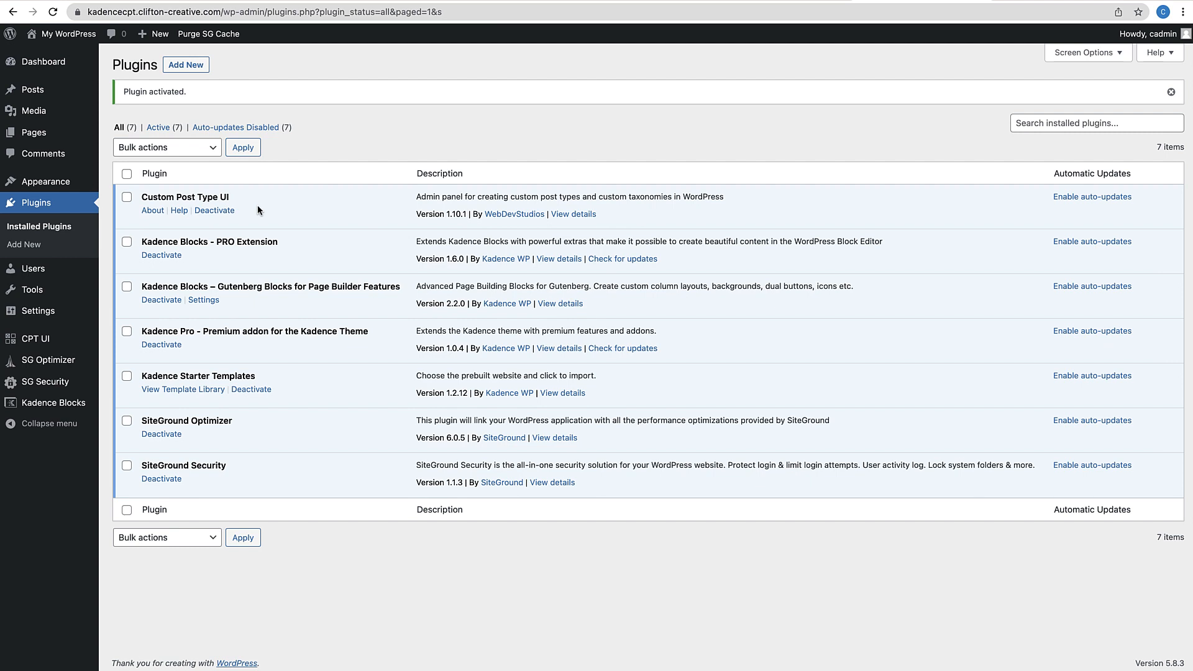
Search for and install the Advanced Custom Fields plugin
left_click(187, 66)
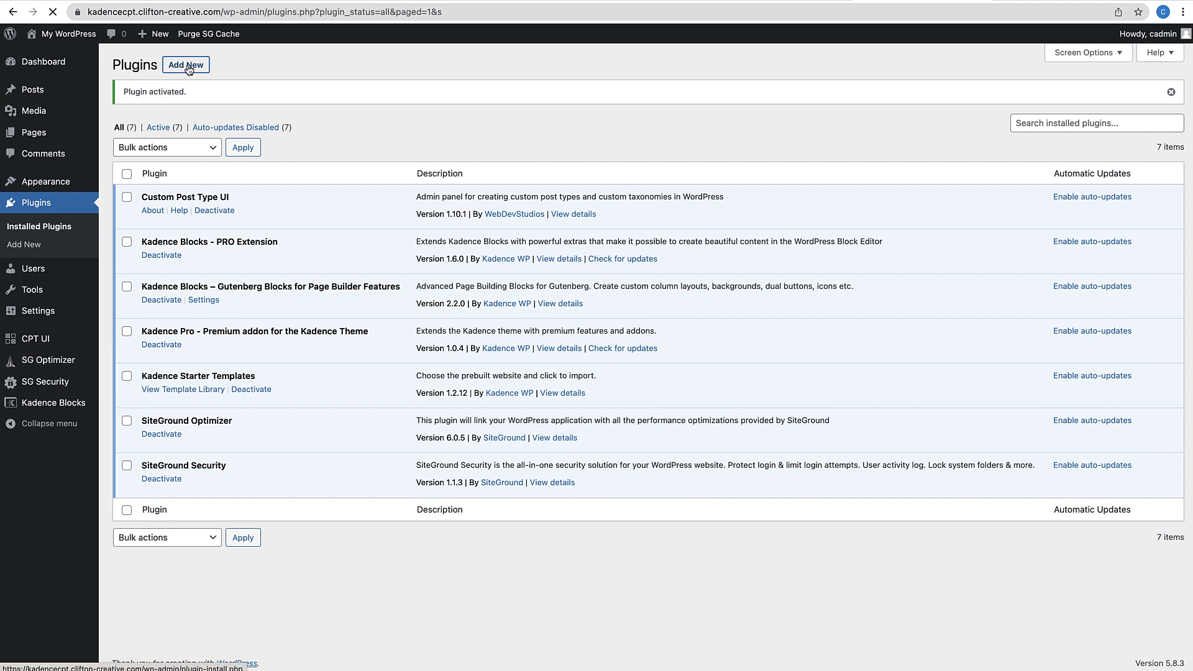
left_click(1038, 100)
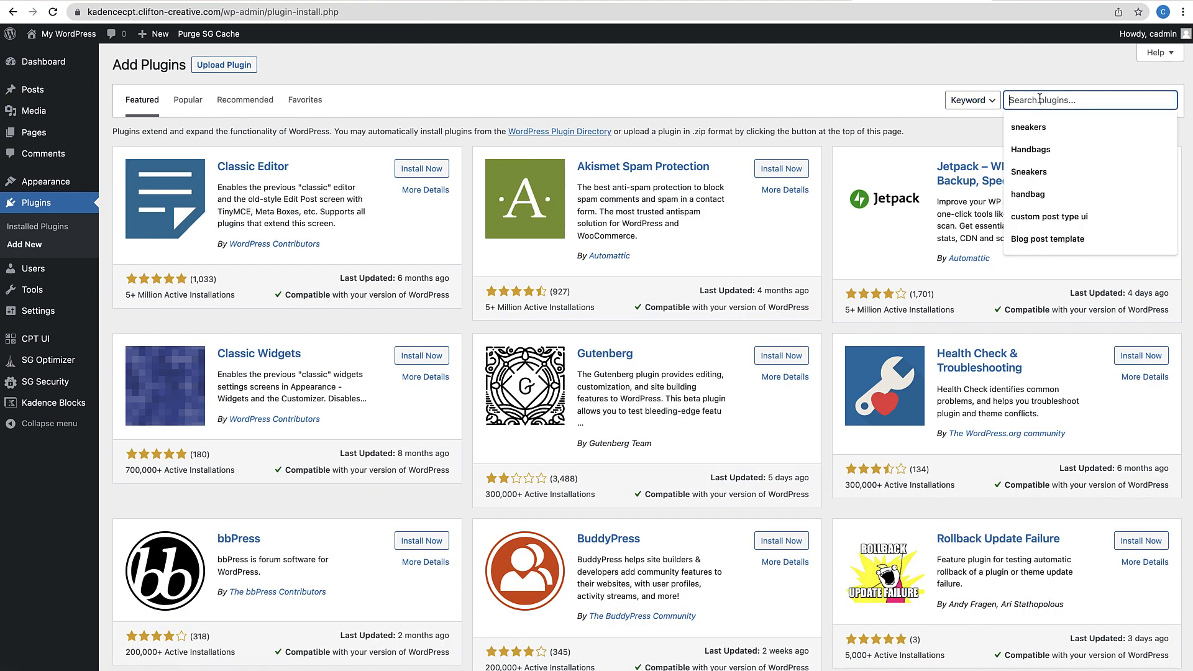
type("Advanced")
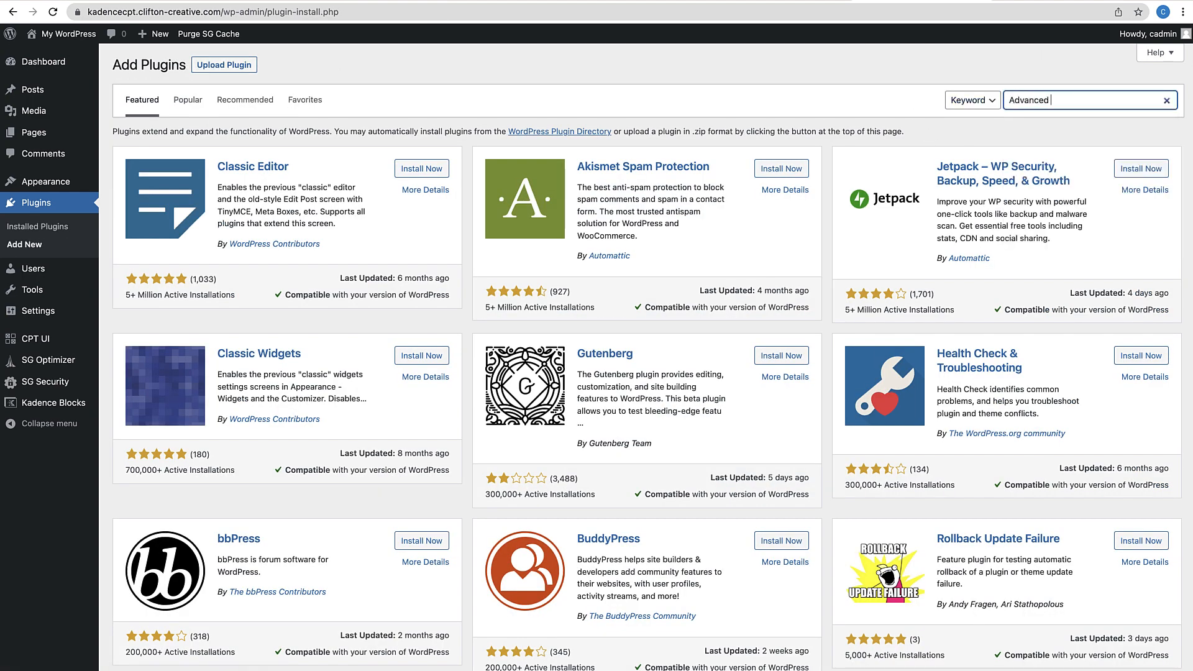
type(" Custom Fields")
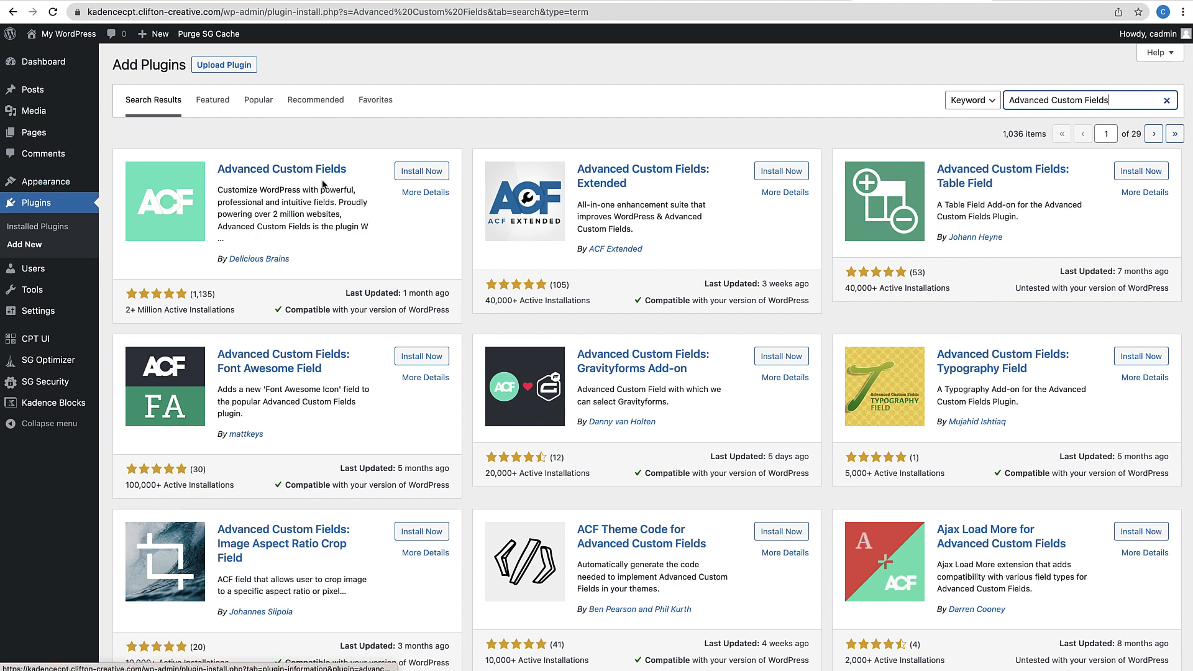
left_click(428, 172)
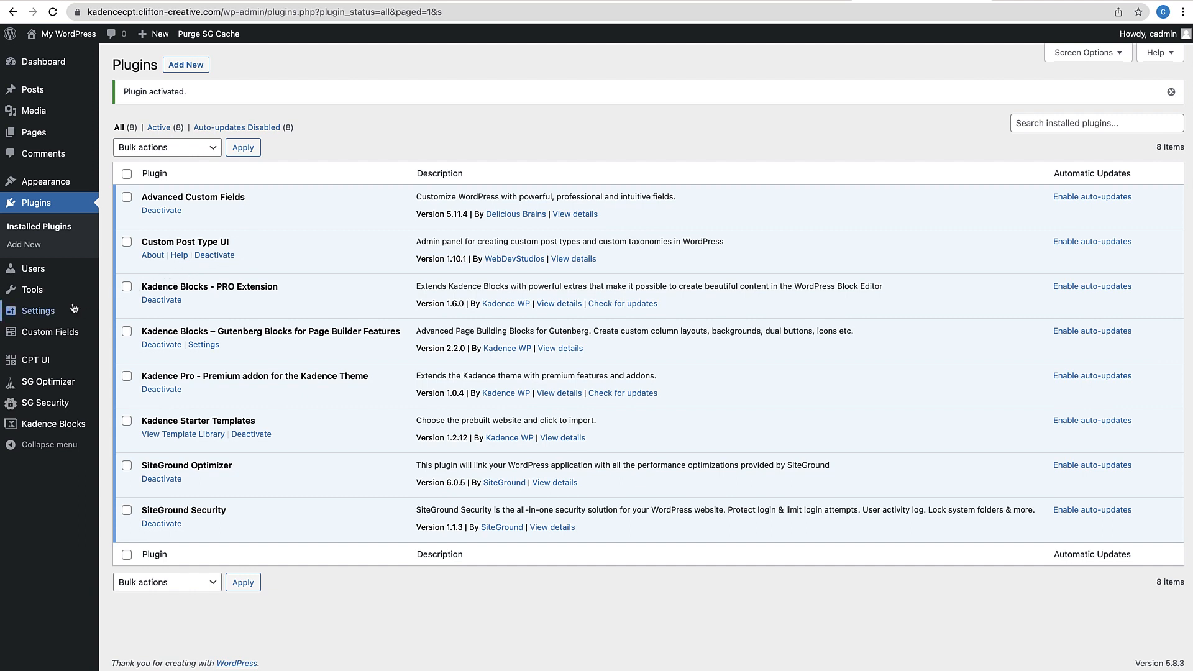
Enter post type slug 'agent', plural label 'Agents' and singular label 'Agent'
mouse_move(36, 366)
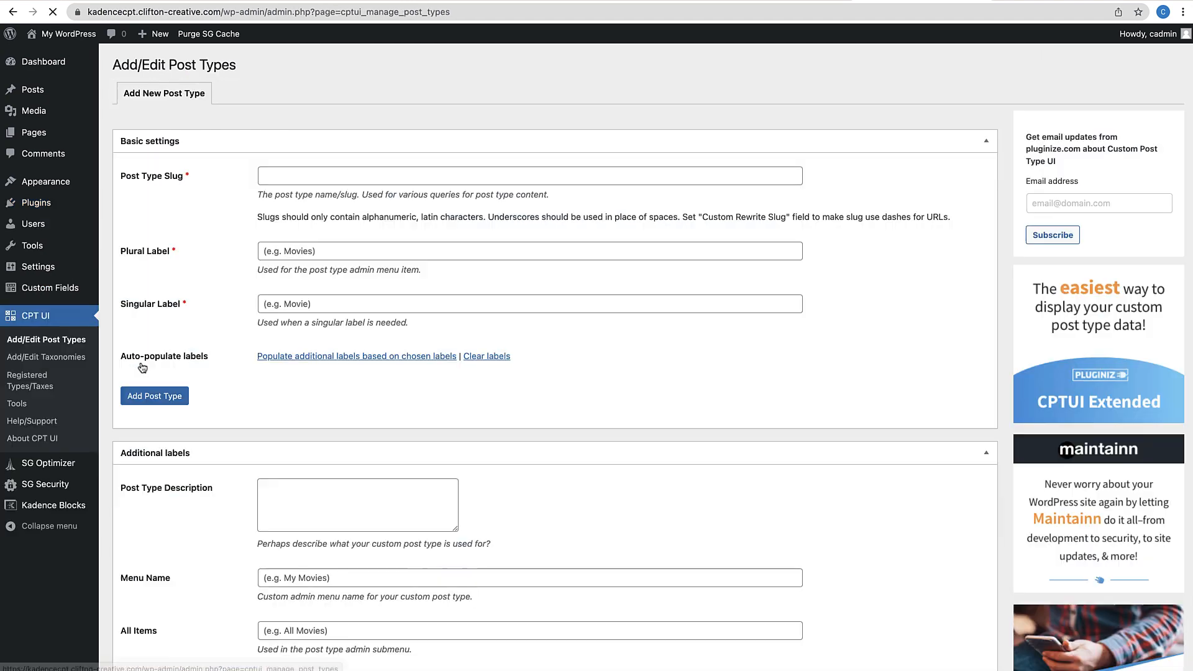
left_click(276, 176)
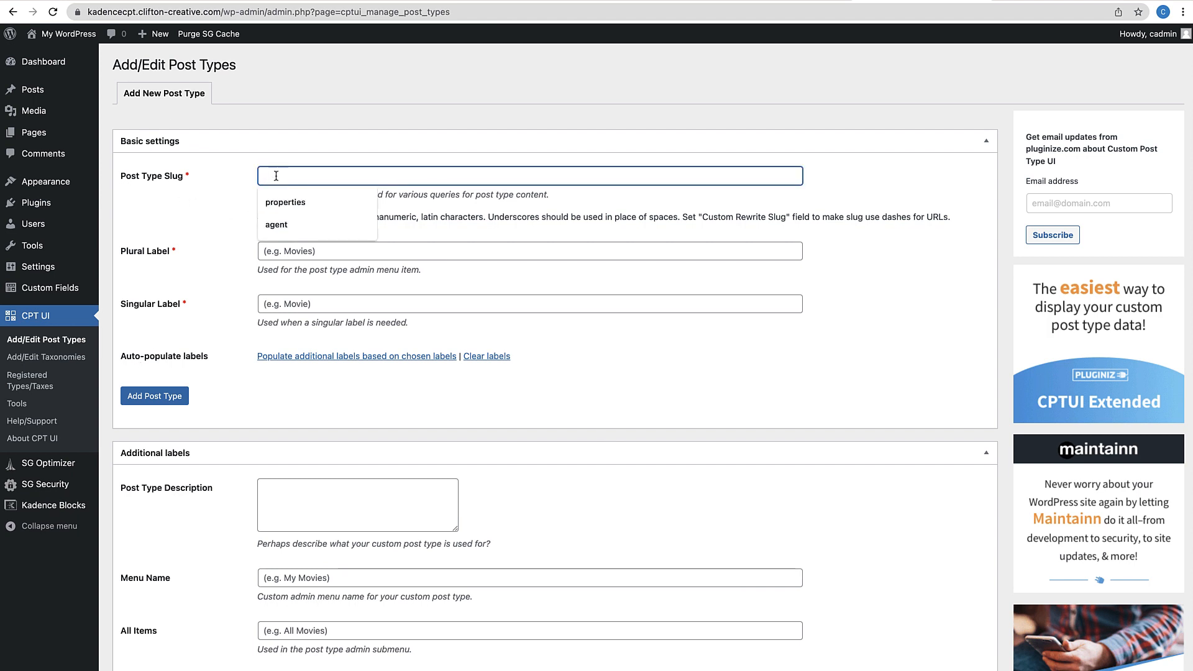
type("agent")
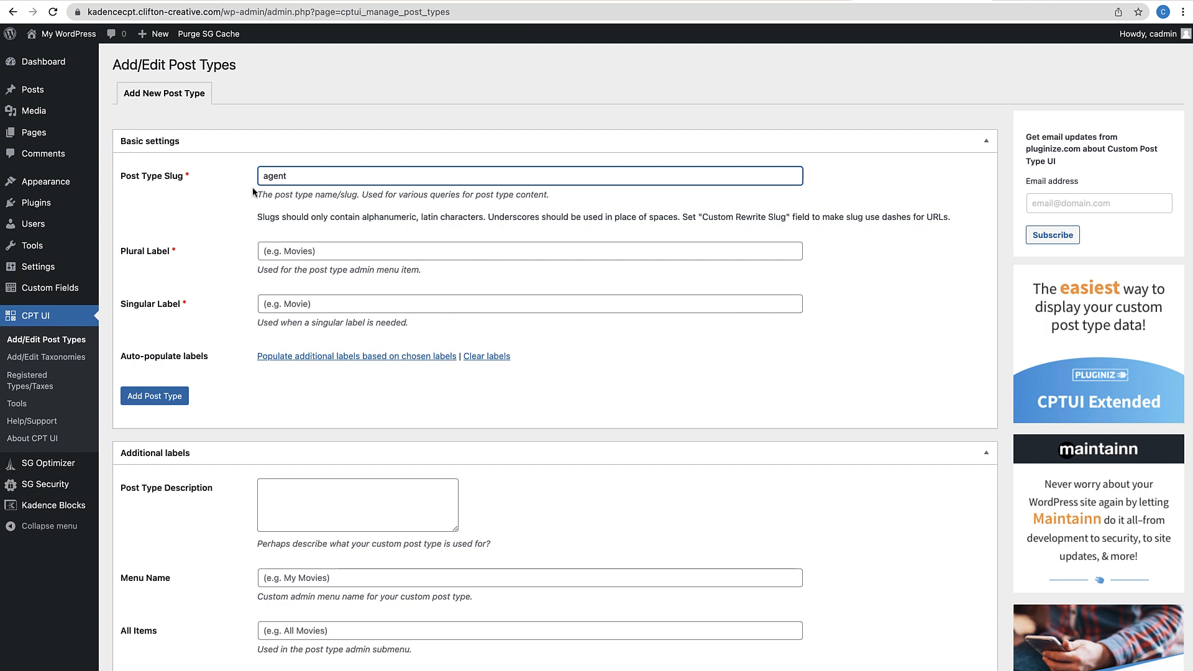
left_click(291, 248)
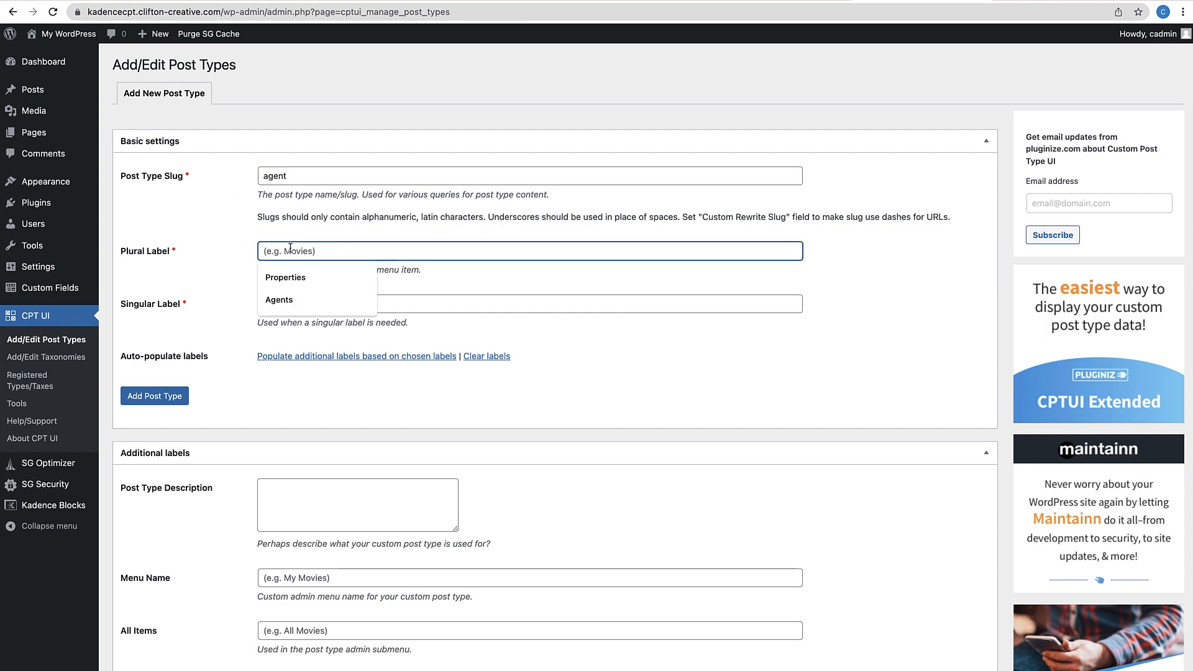
type("Agents")
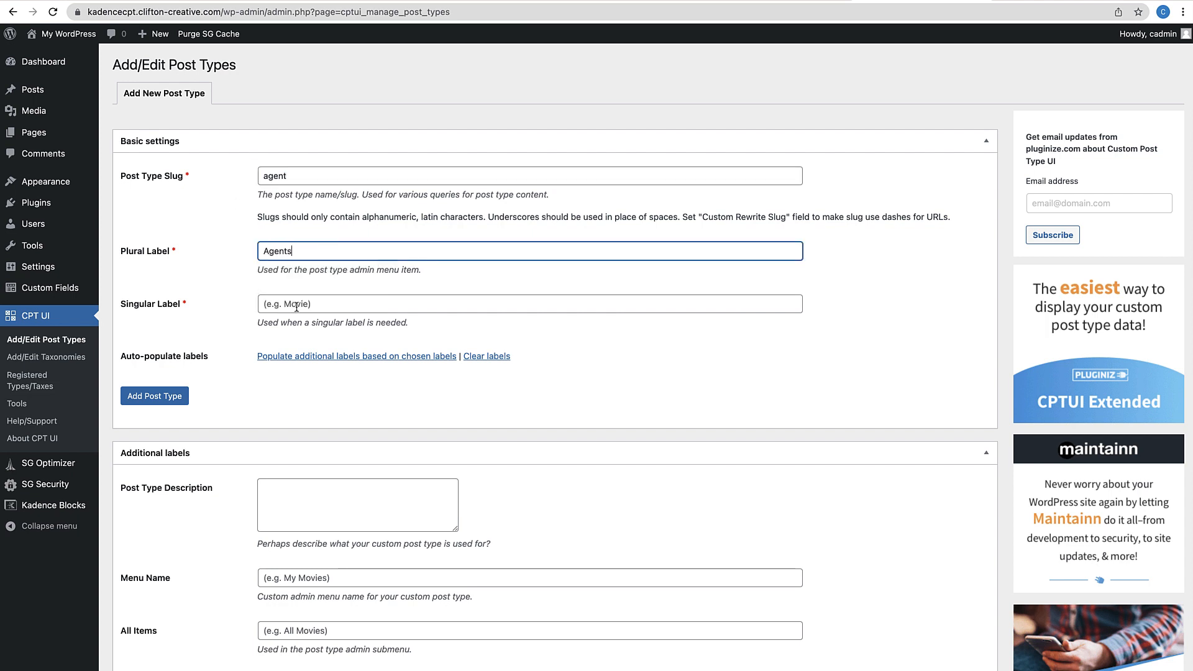
left_click(297, 308)
left_click(302, 351)
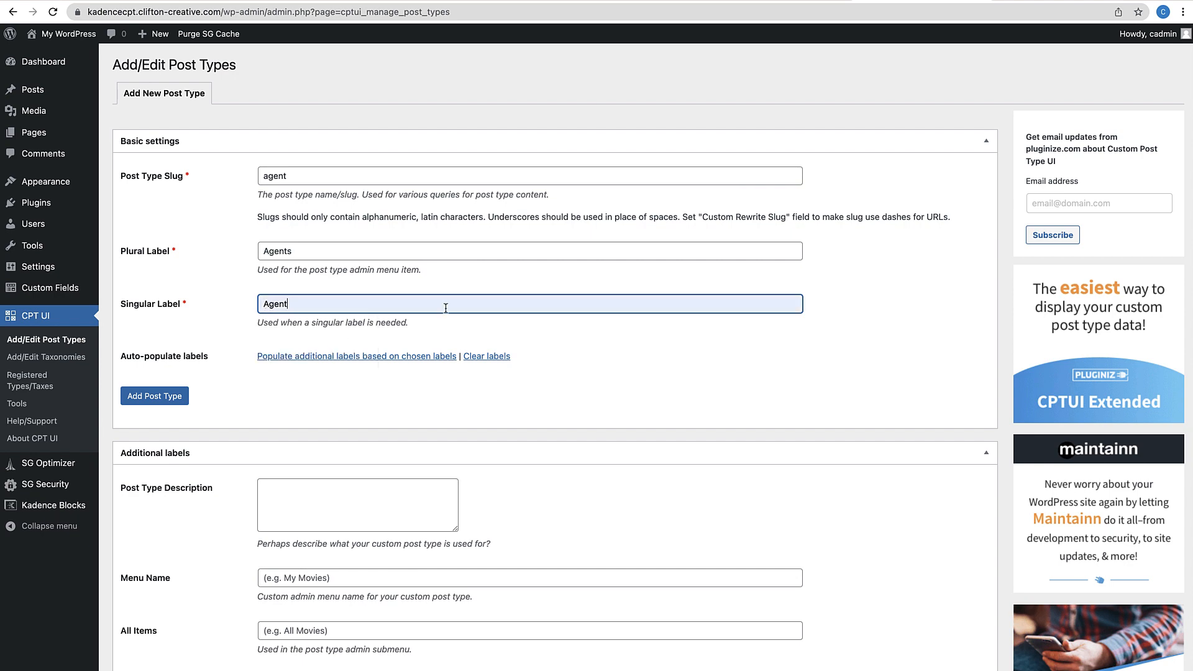
Scroll through the remaining post type settings to review them
scroll(429, 385, "down", 1)
scroll(293, 376, "down", 2)
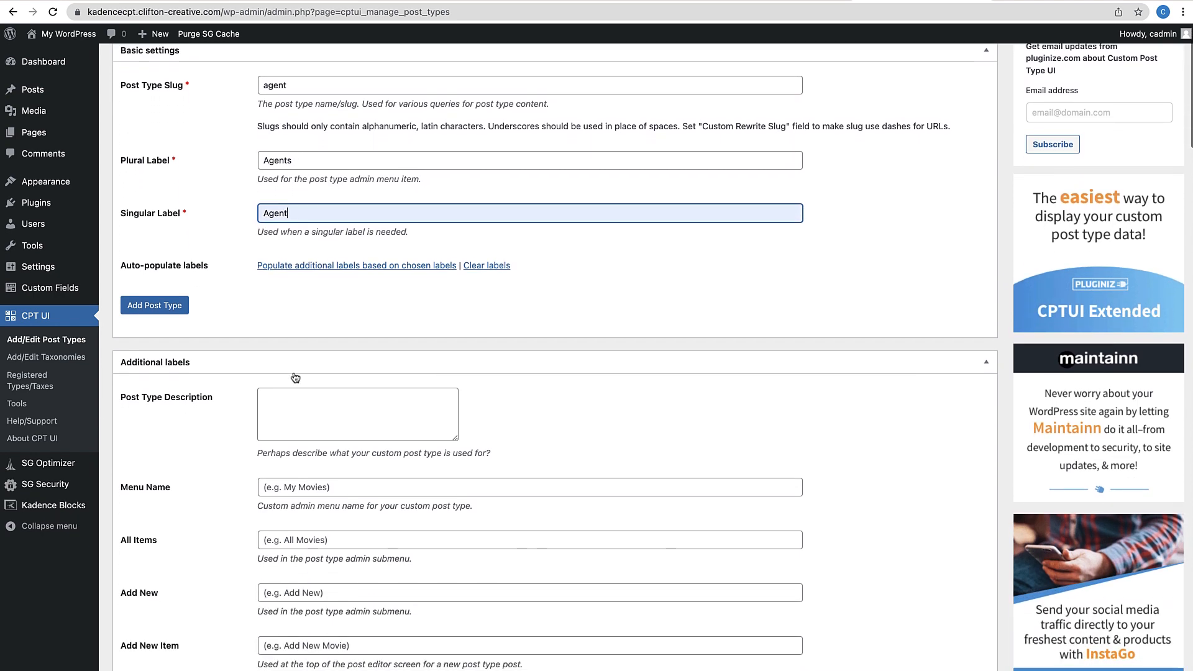
scroll(288, 375, "down", 3)
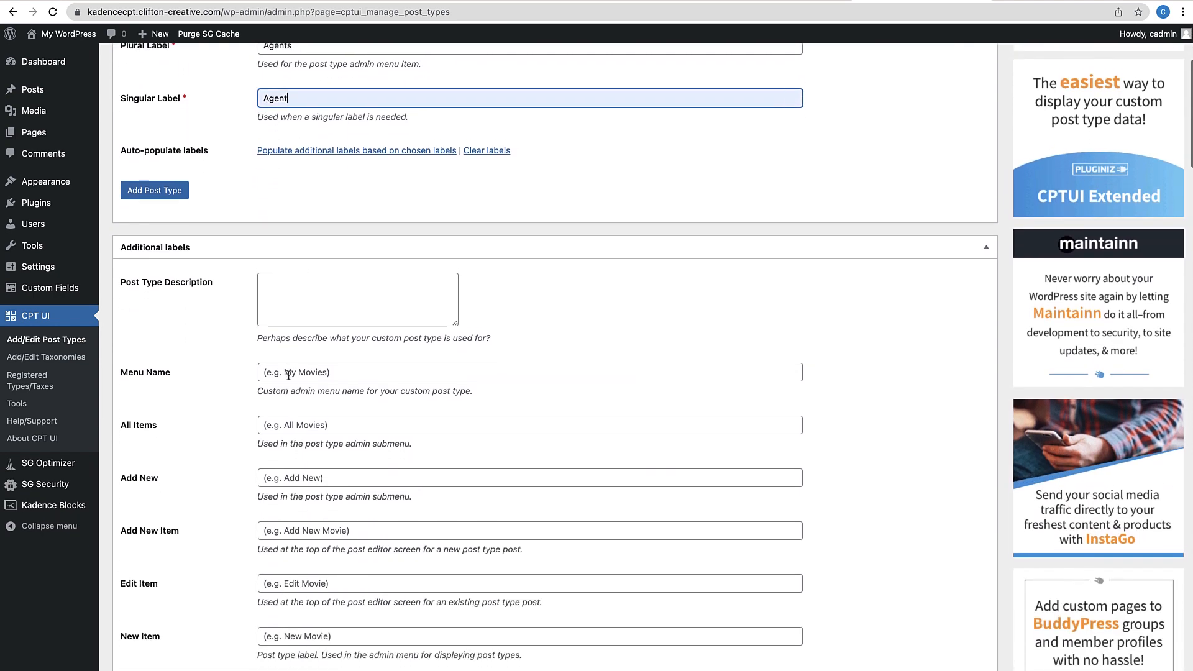
scroll(289, 375, "down", 3)
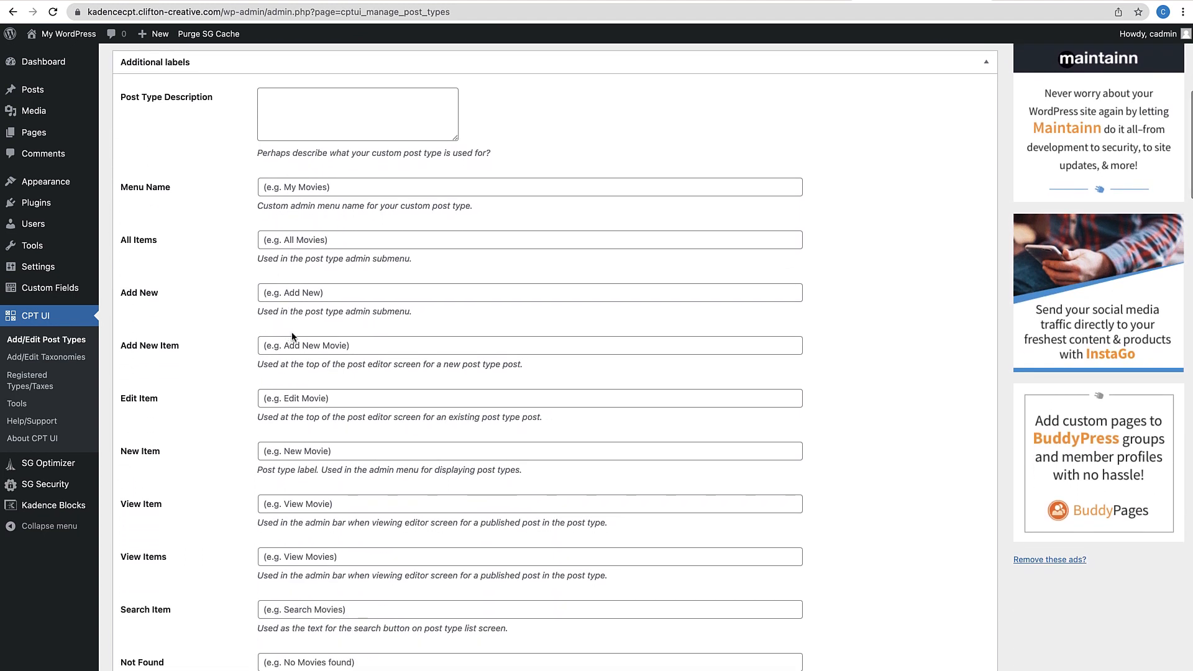
mouse_move(52, 101)
scroll(276, 320, "down", 10)
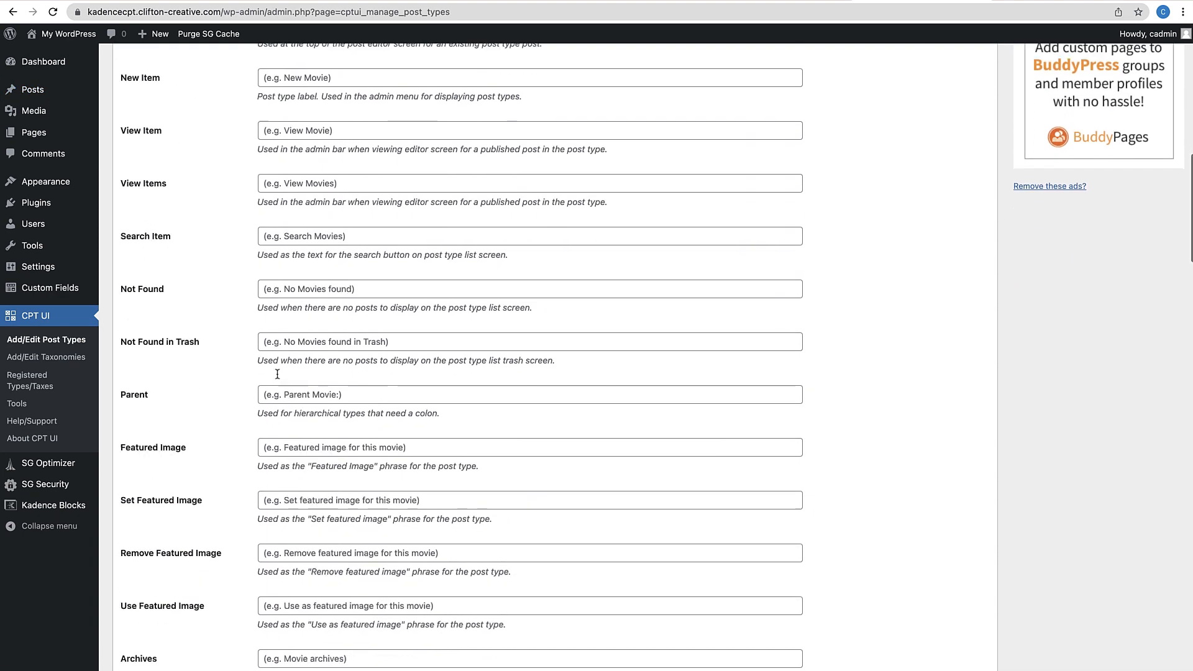
scroll(277, 374, "down", 10)
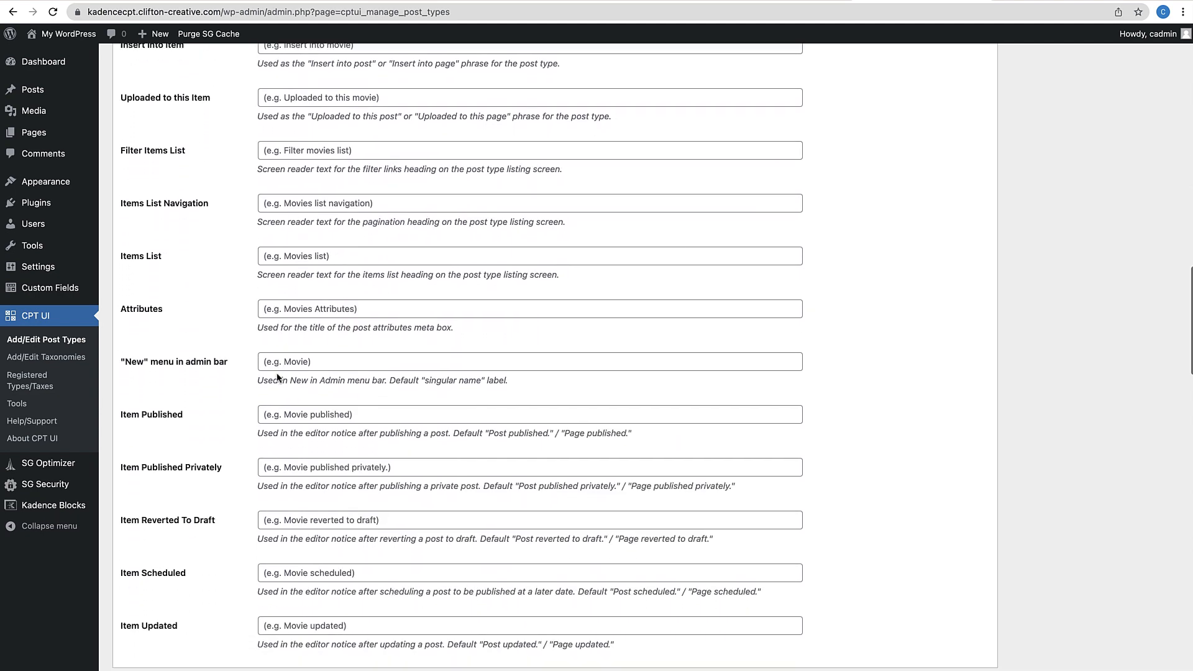
scroll(277, 375, "down", 5)
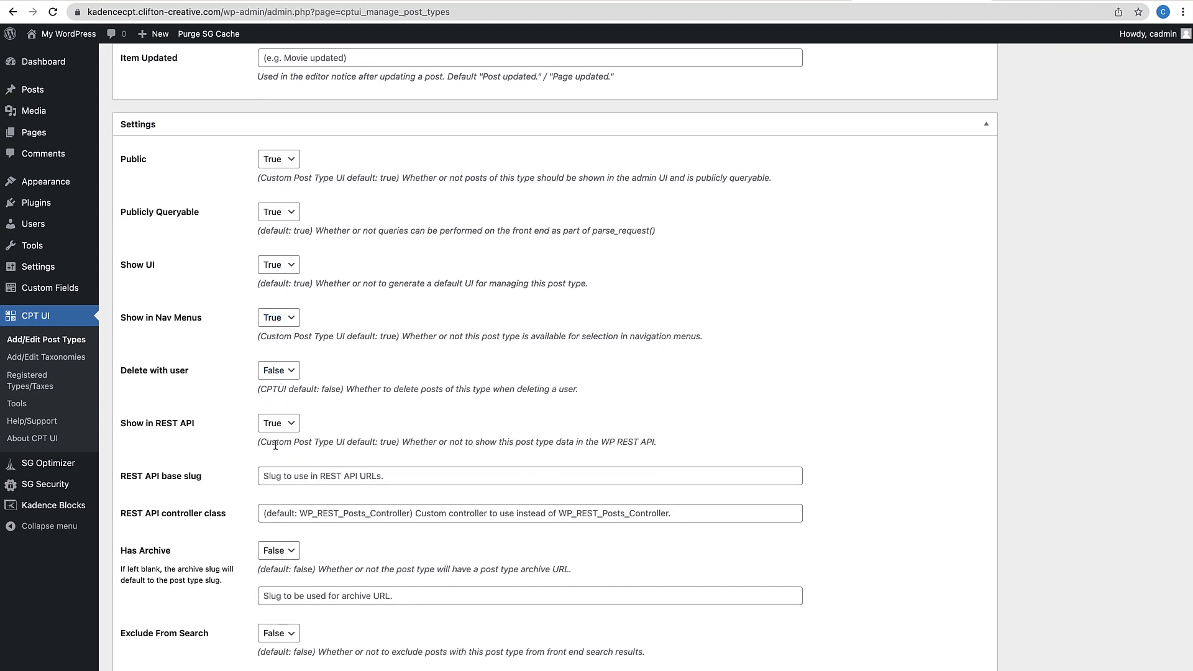
scroll(275, 444, "down", 1)
scroll(275, 445, "down", 7)
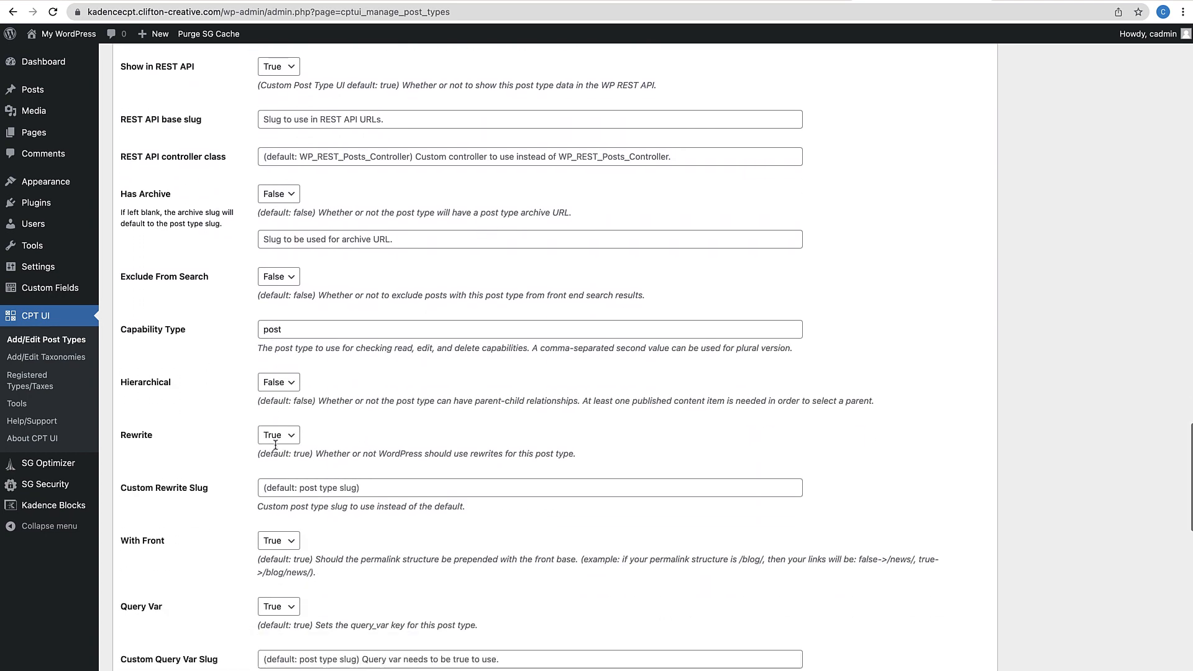
scroll(275, 466, "down", 12)
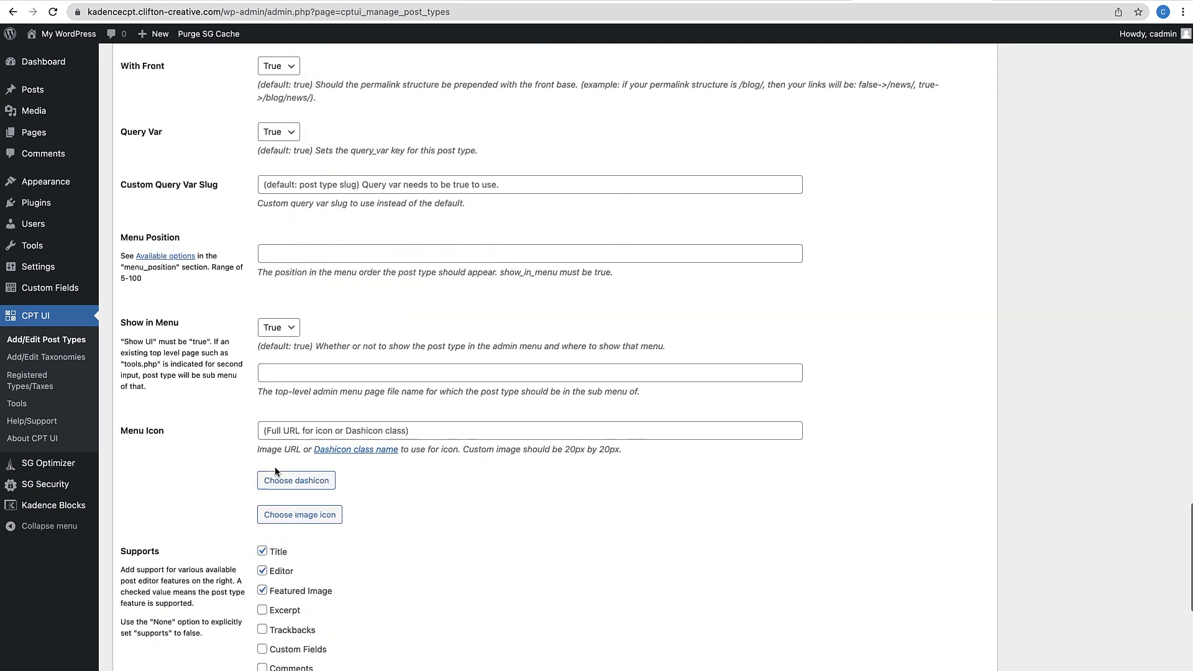
scroll(275, 470, "up", 5)
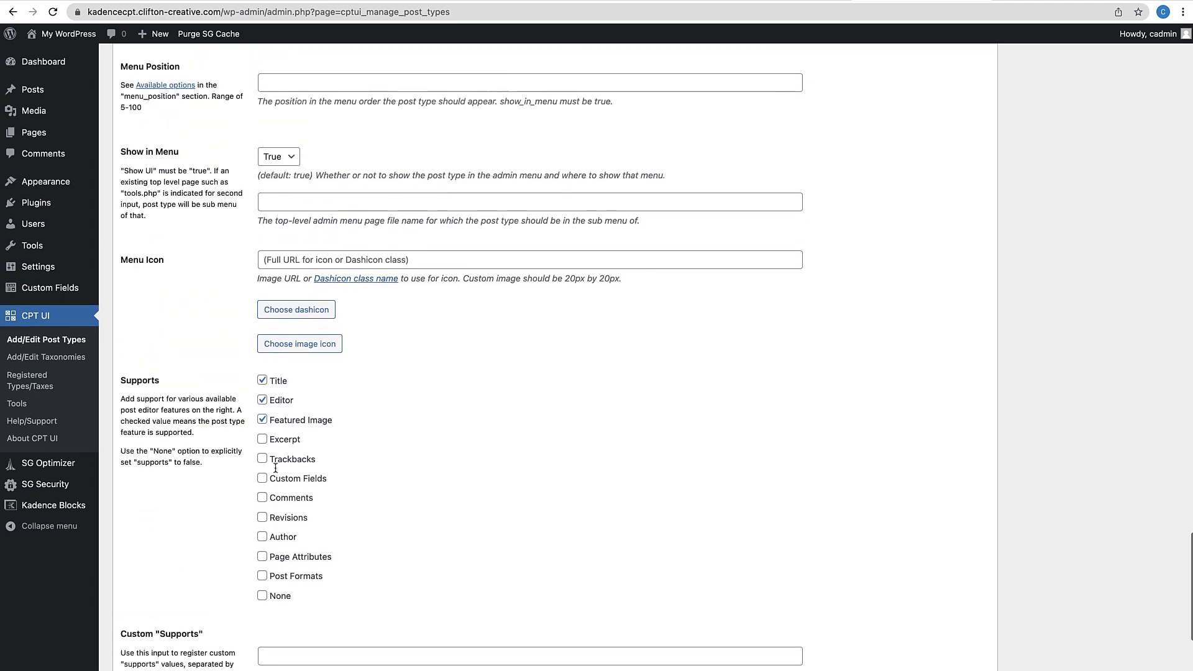
scroll(309, 344, "down", 3)
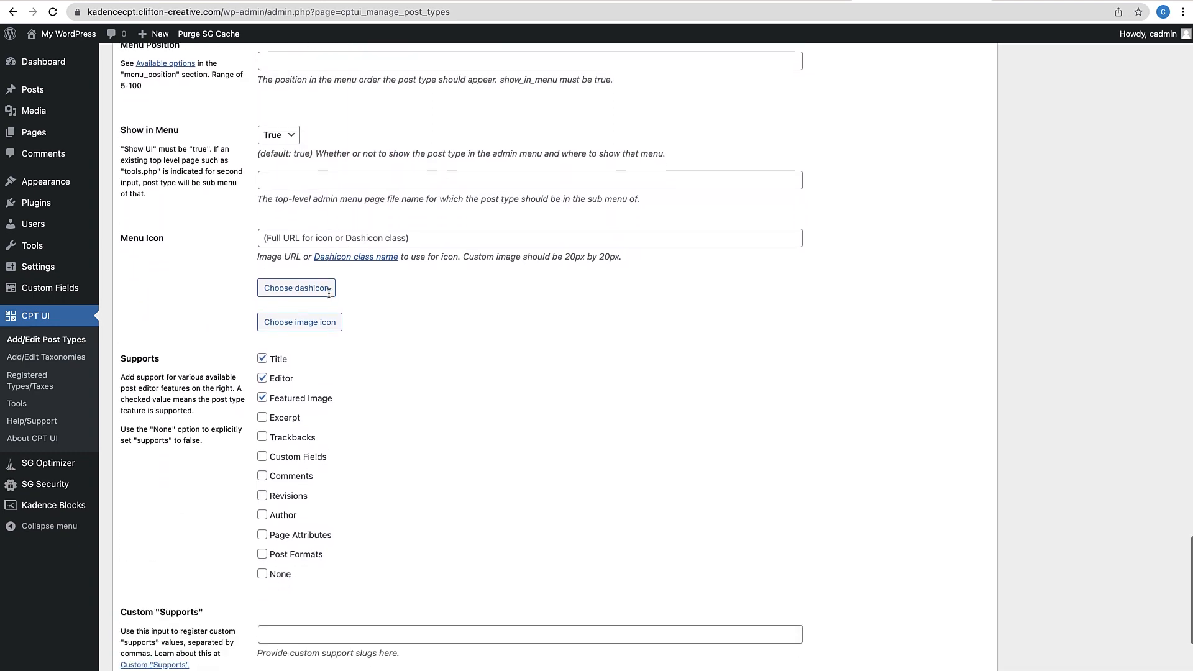
scroll(349, 125, "down", 1)
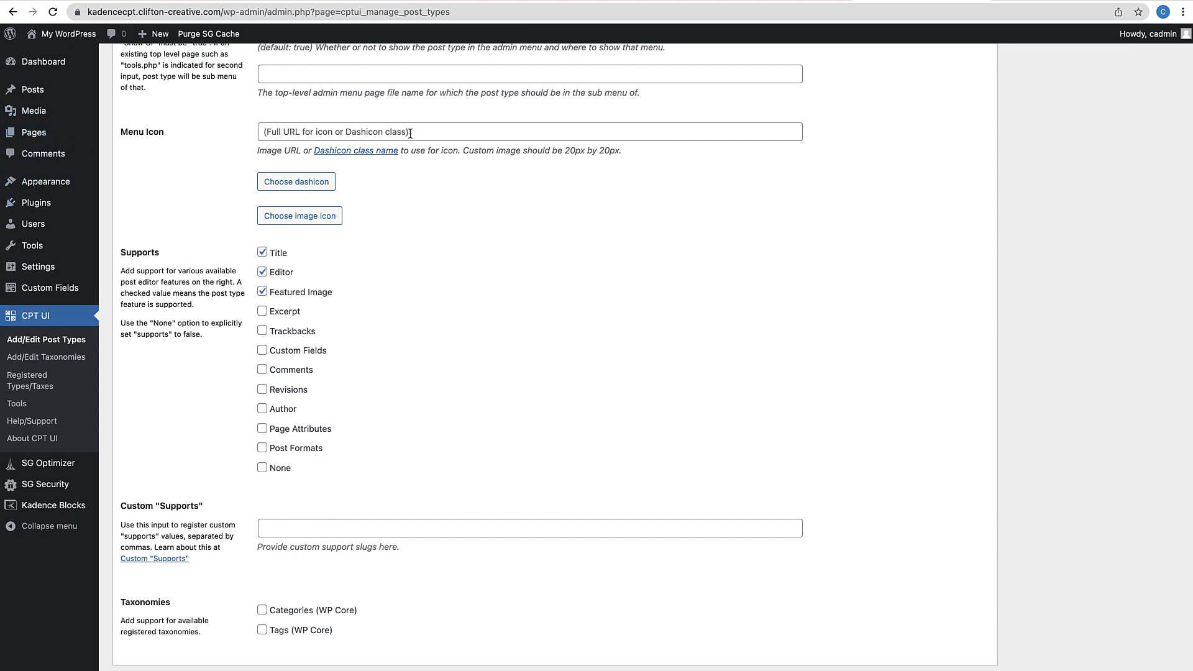
Search the dashicon picker for 'busi' and choose dashicons-businessman as the menu icon
left_click(305, 182)
left_click(306, 188)
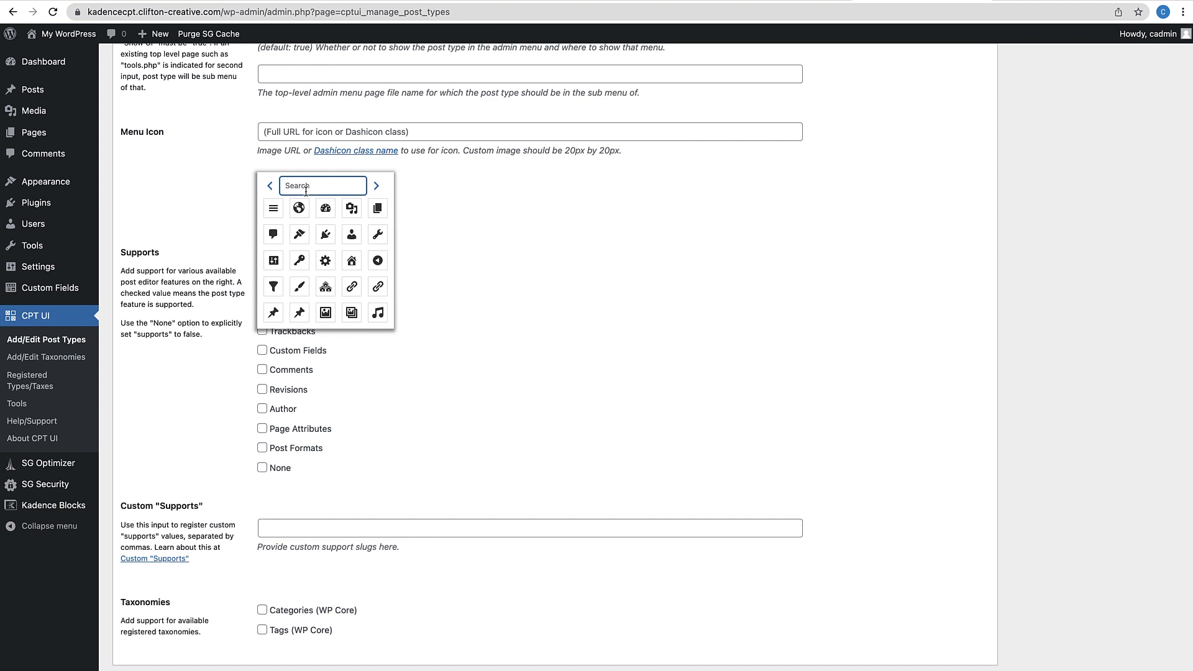
type("u")
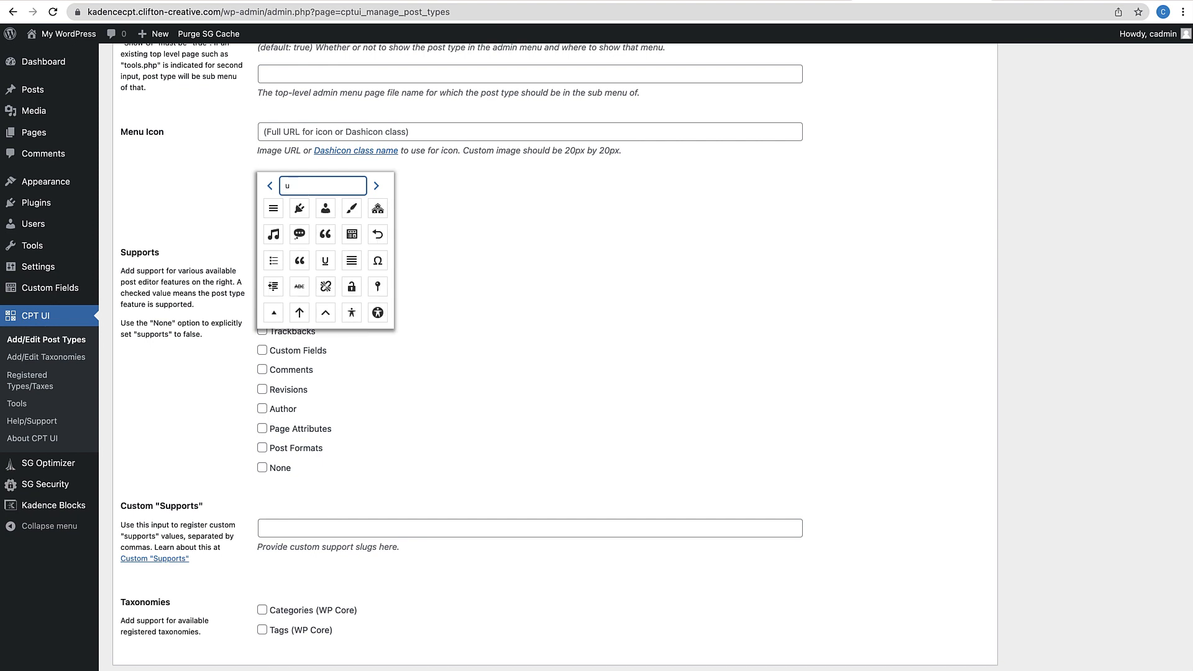
type("ser")
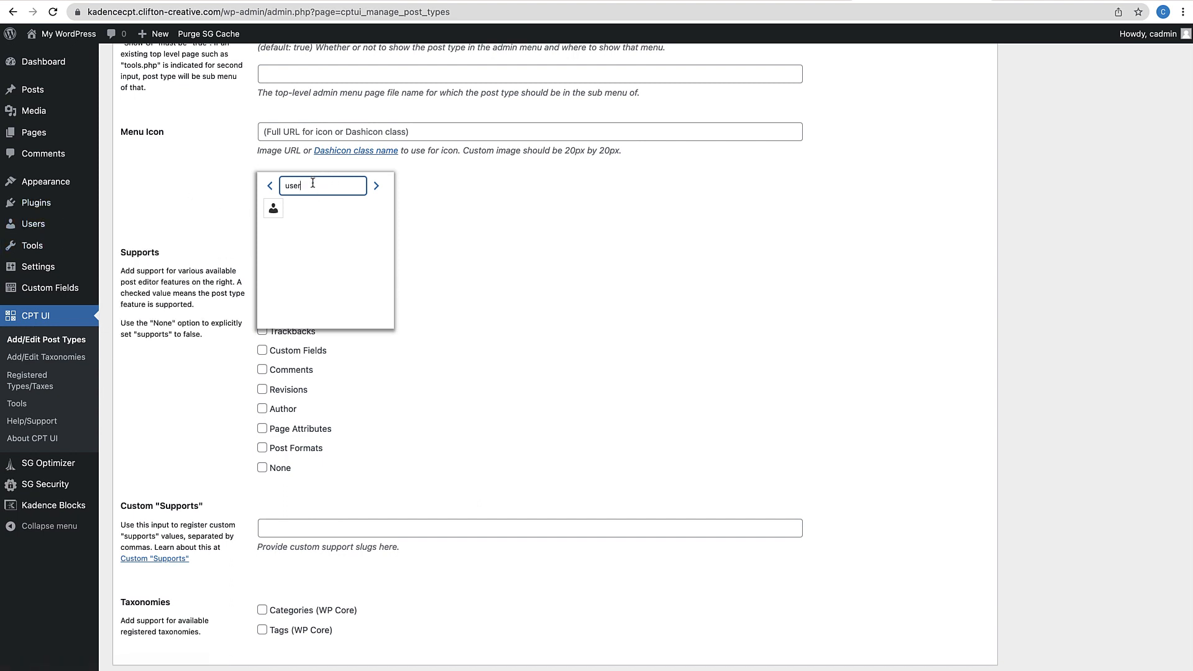
left_click_drag(311, 183, 283, 184)
type("busi")
key("BackSpace")
key("BackSpace")
key("BackSpace")
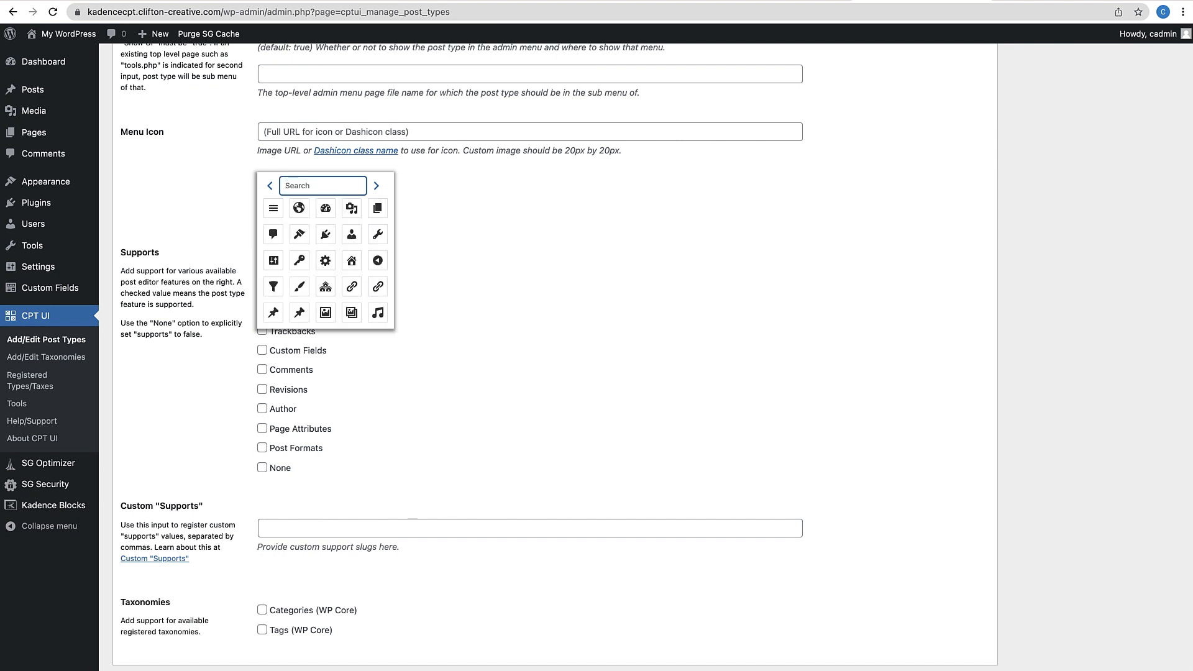
type("brie")
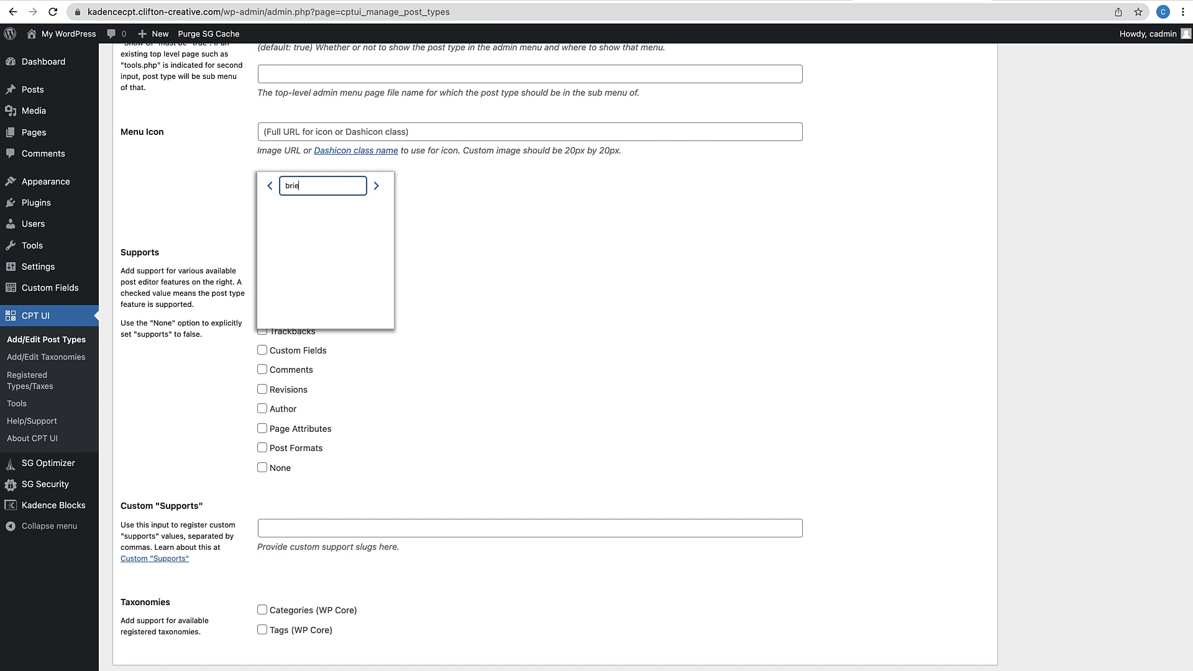
key("BackSpace")
key("BackSpace")
type("usi")
left_click(273, 211)
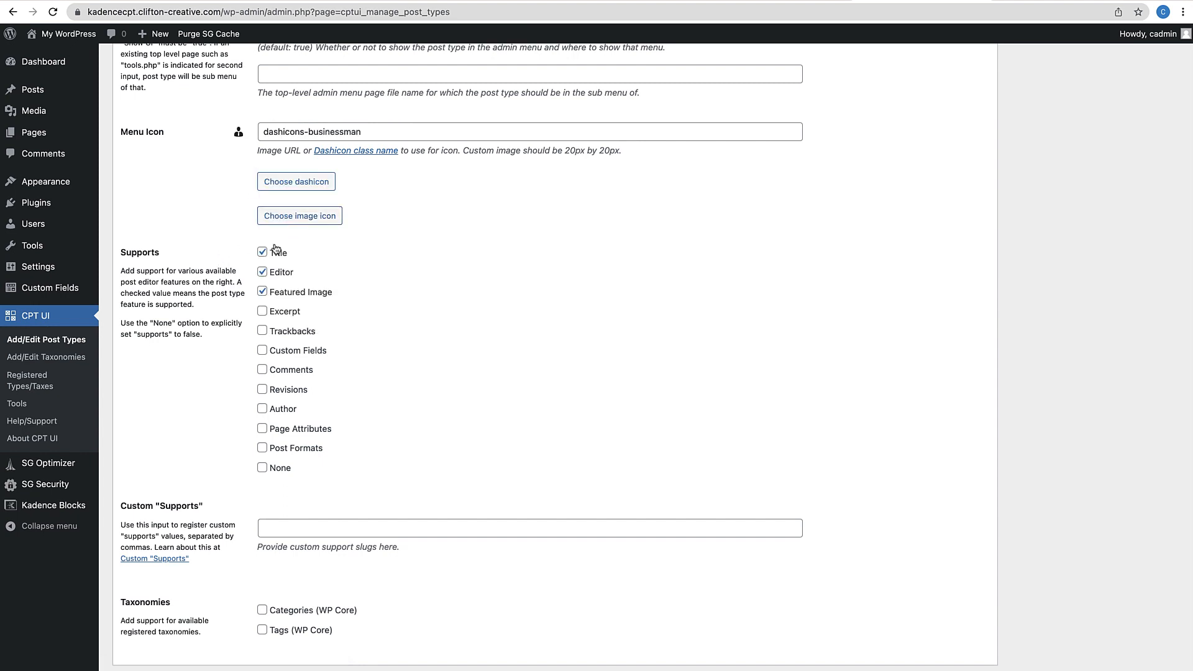
Uncheck Editor support and save the agent post type with Add Post Type
scroll(277, 315, "down", 1)
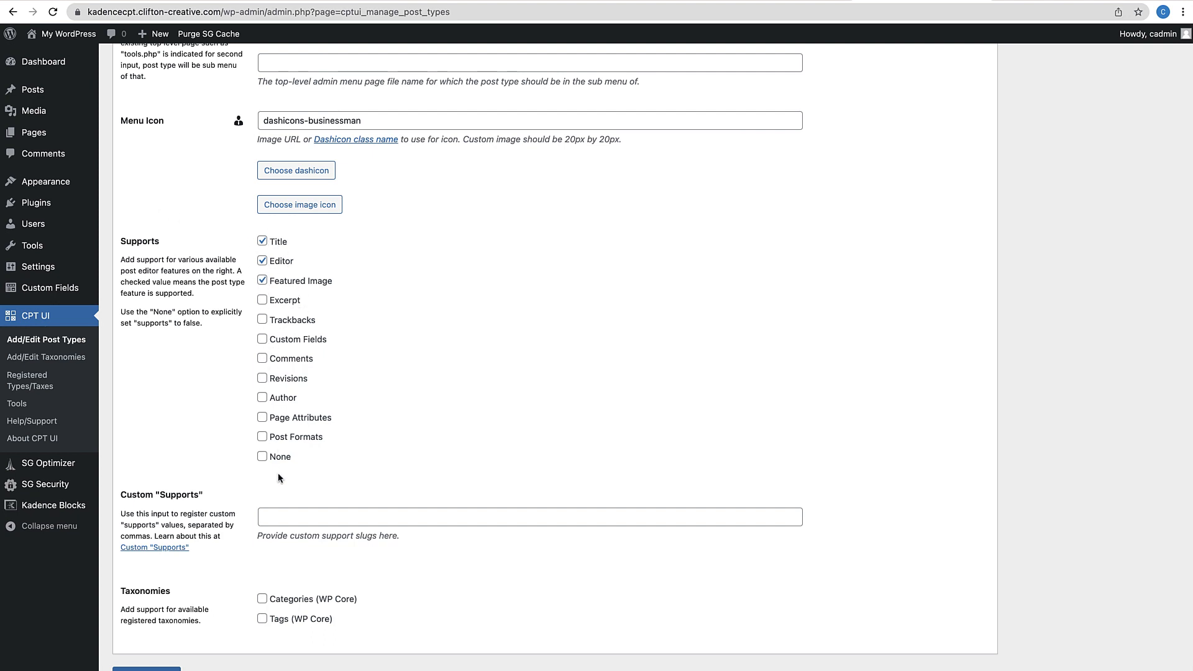
left_click(263, 262)
scroll(425, 353, "down", 2)
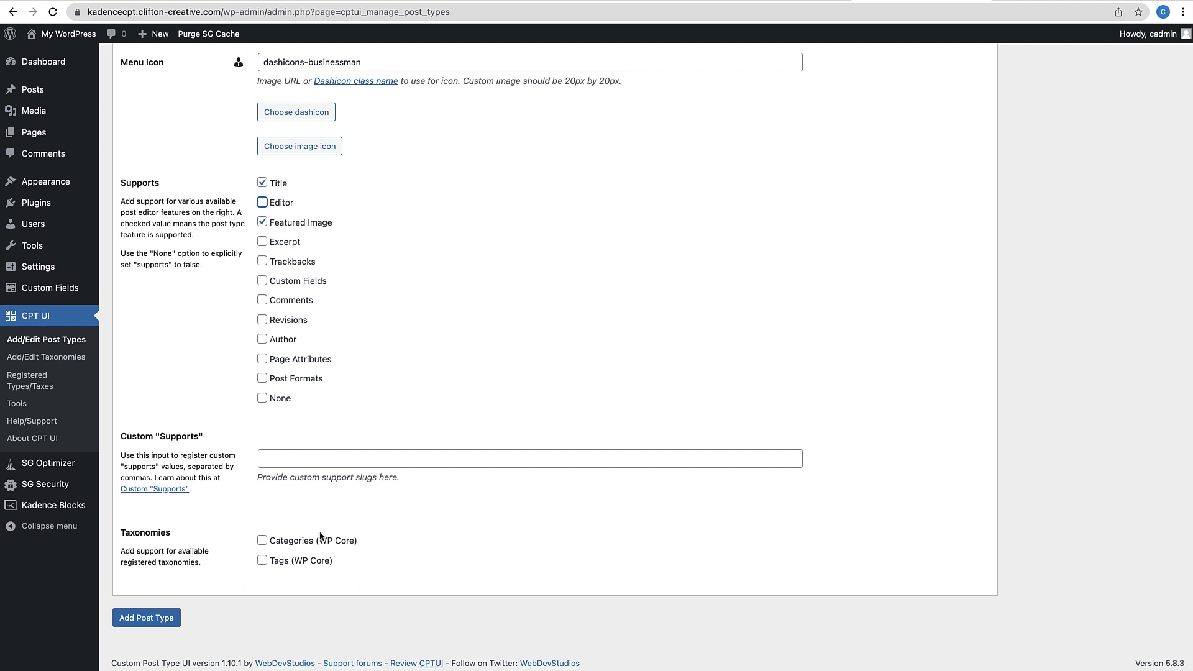
left_click(153, 620)
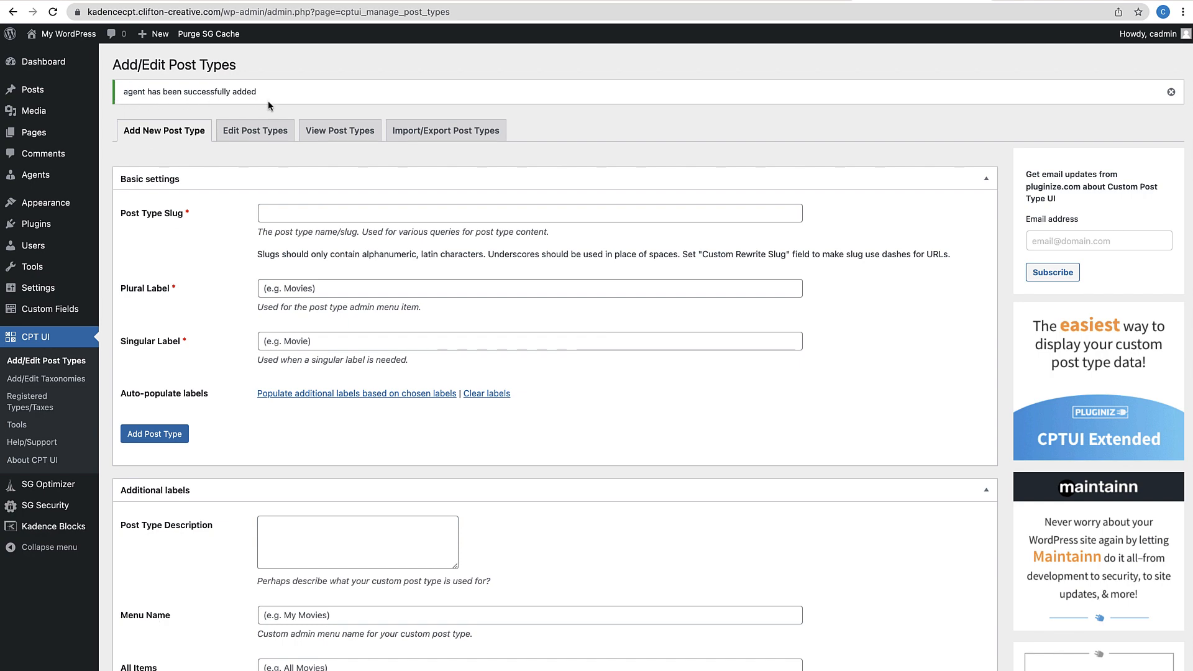
Start a new post from Agents > Add New
mouse_move(53, 176)
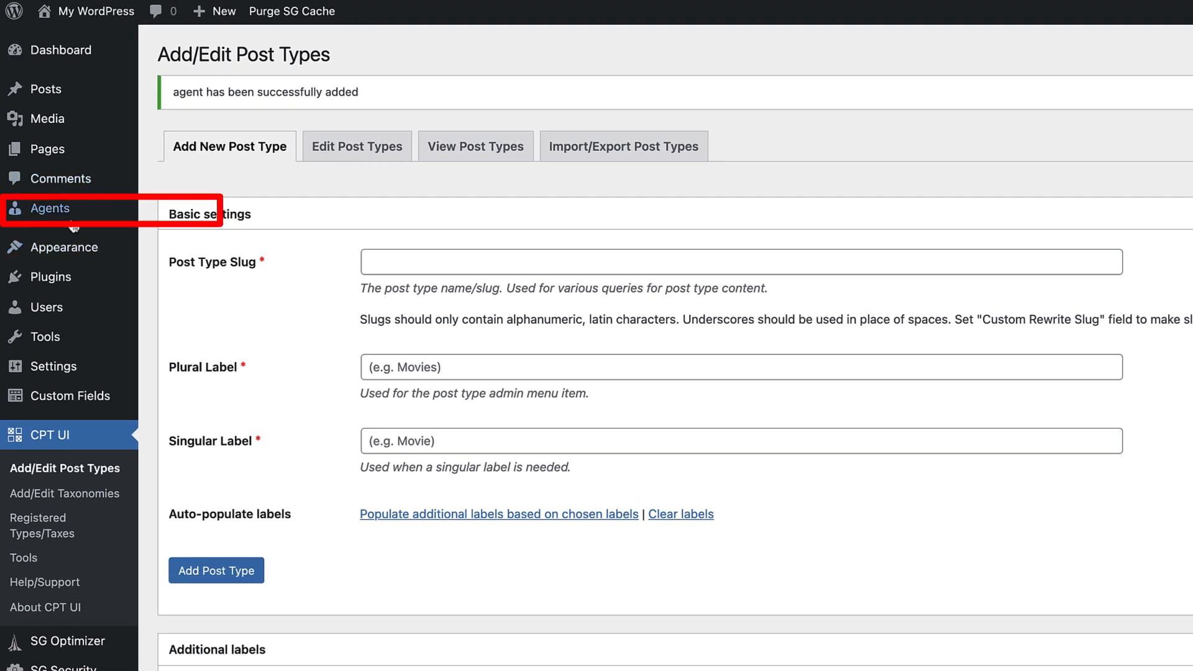
mouse_move(74, 213)
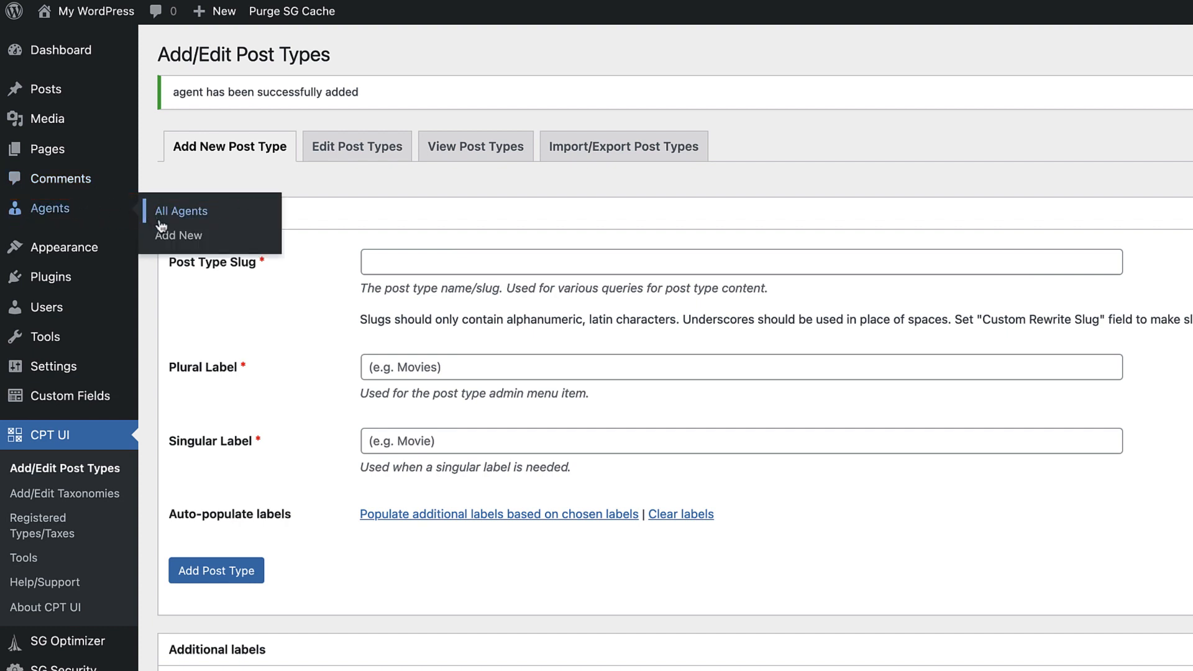
left_click(173, 239)
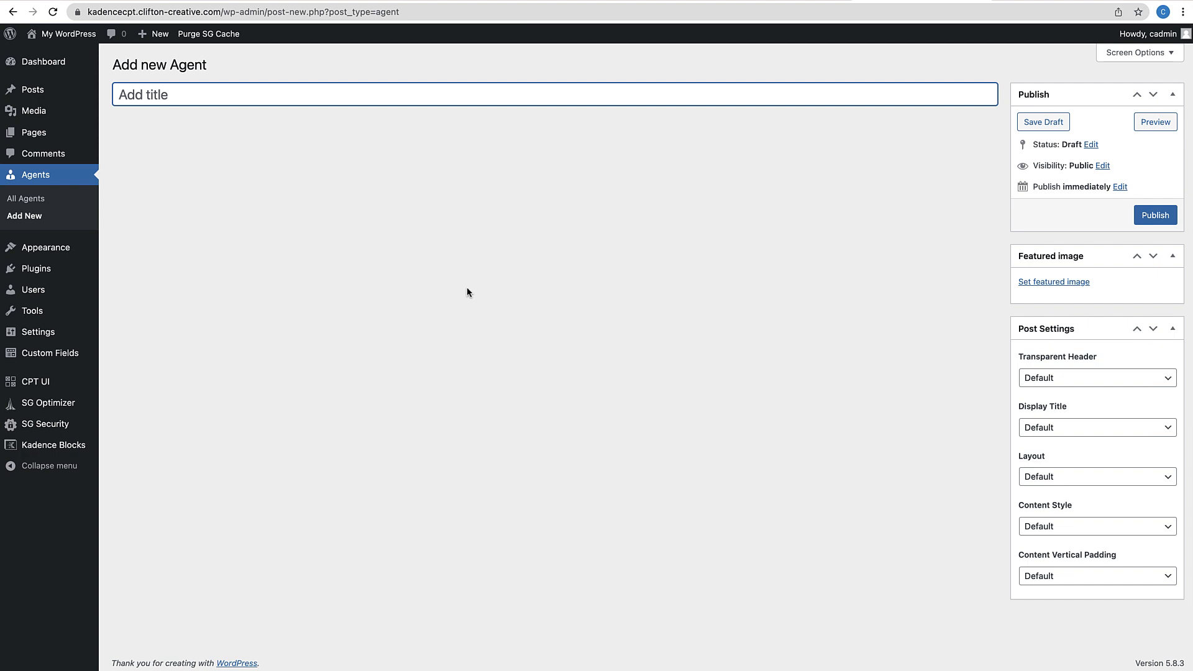
mouse_move(71, 357)
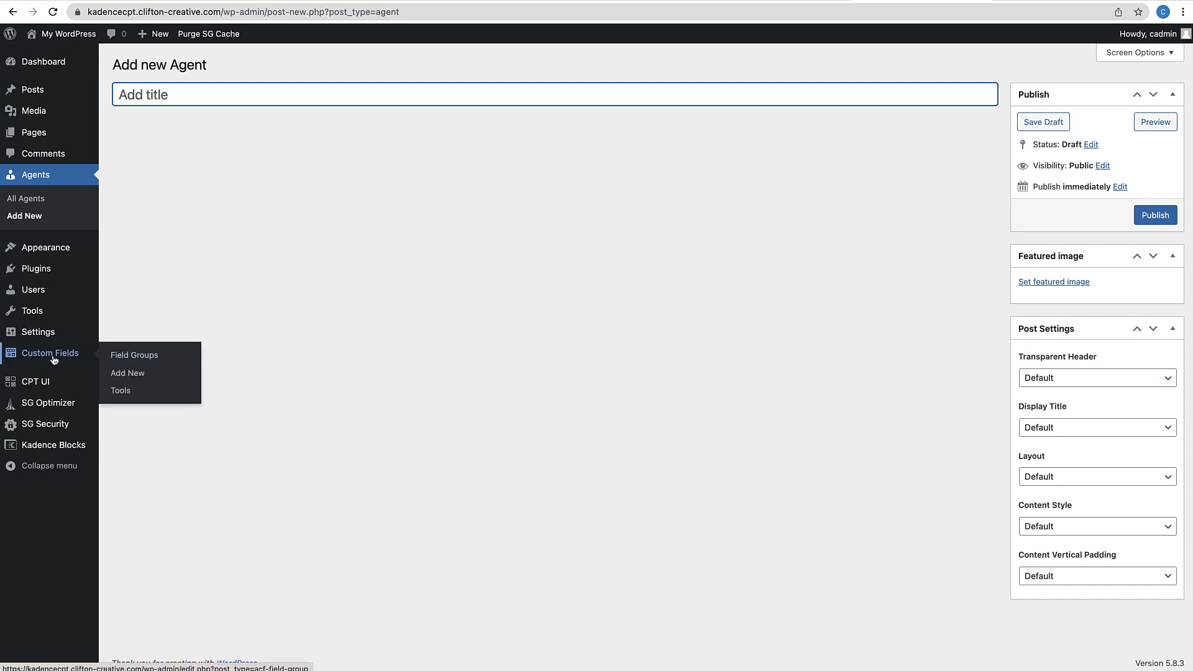
Create an 'Agent Fields' group shown only where Post Type is equal to Agent
left_click(127, 374)
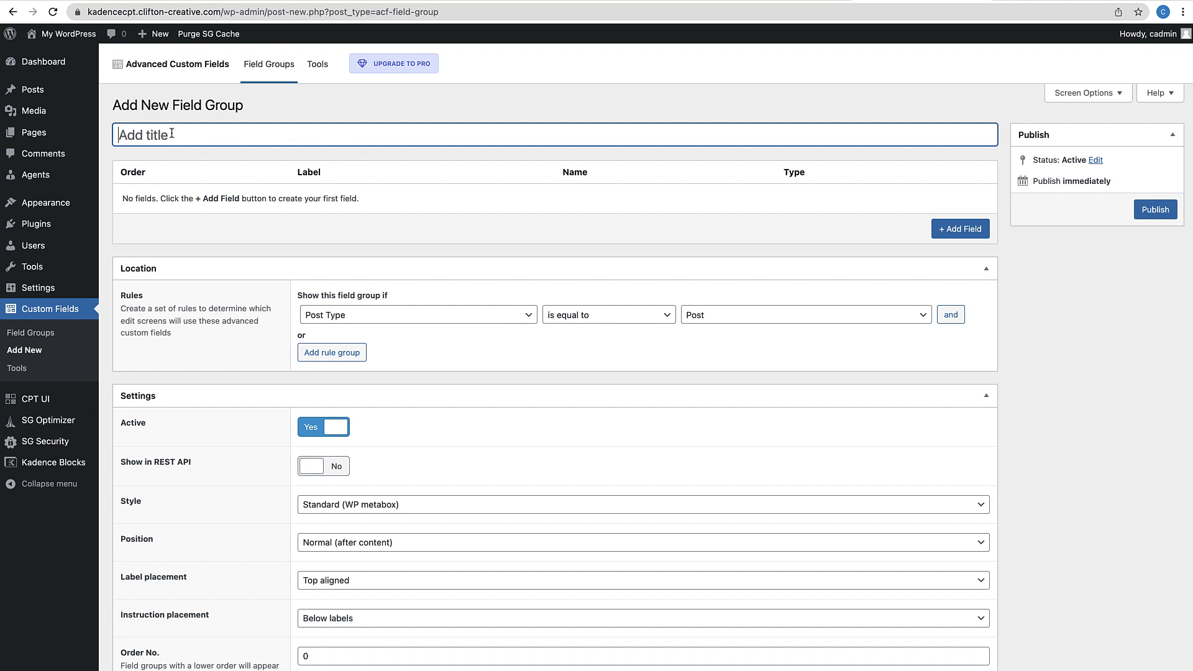
type("Agent Fields")
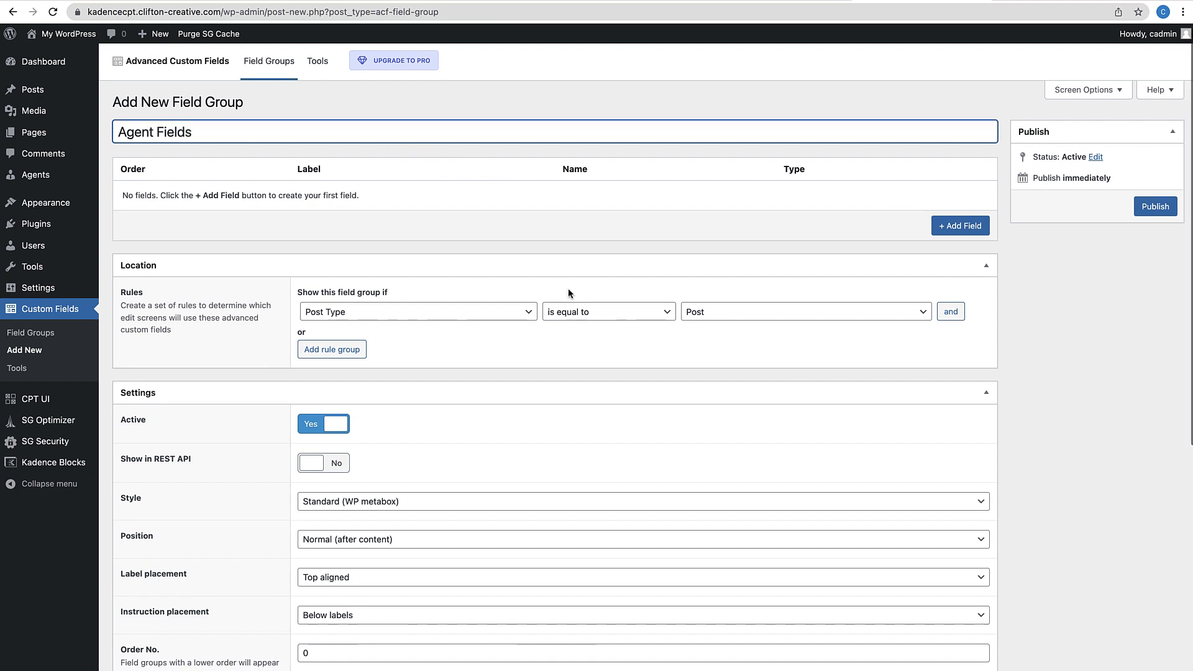
scroll(568, 290, "down", 1)
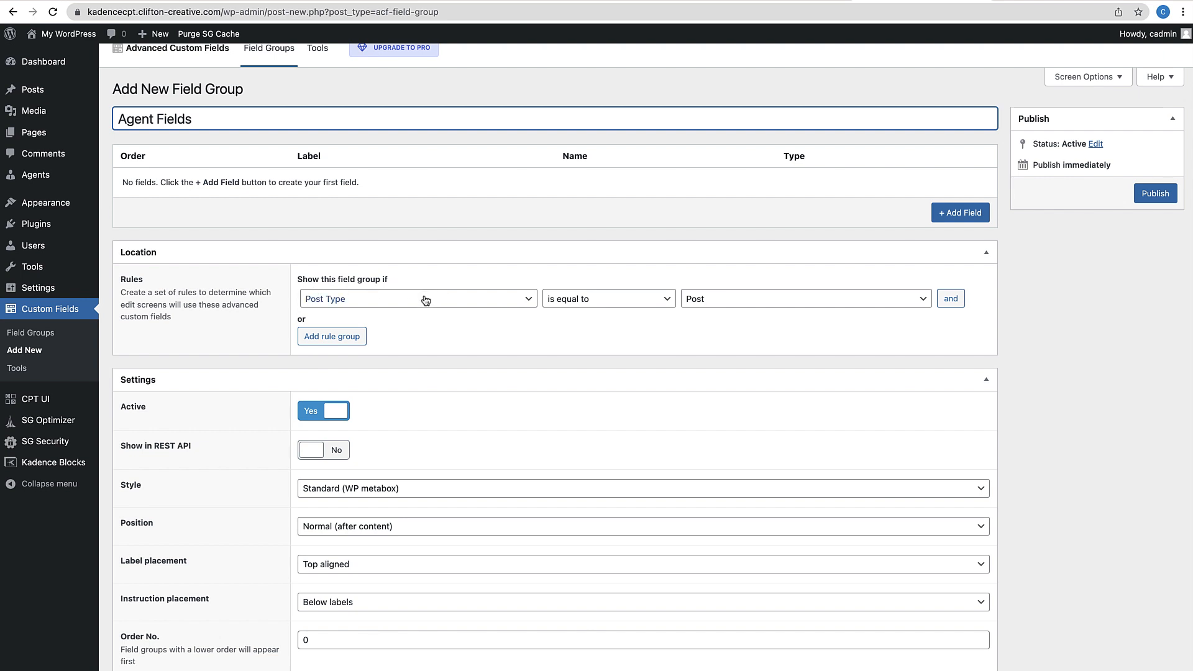
left_click(686, 309)
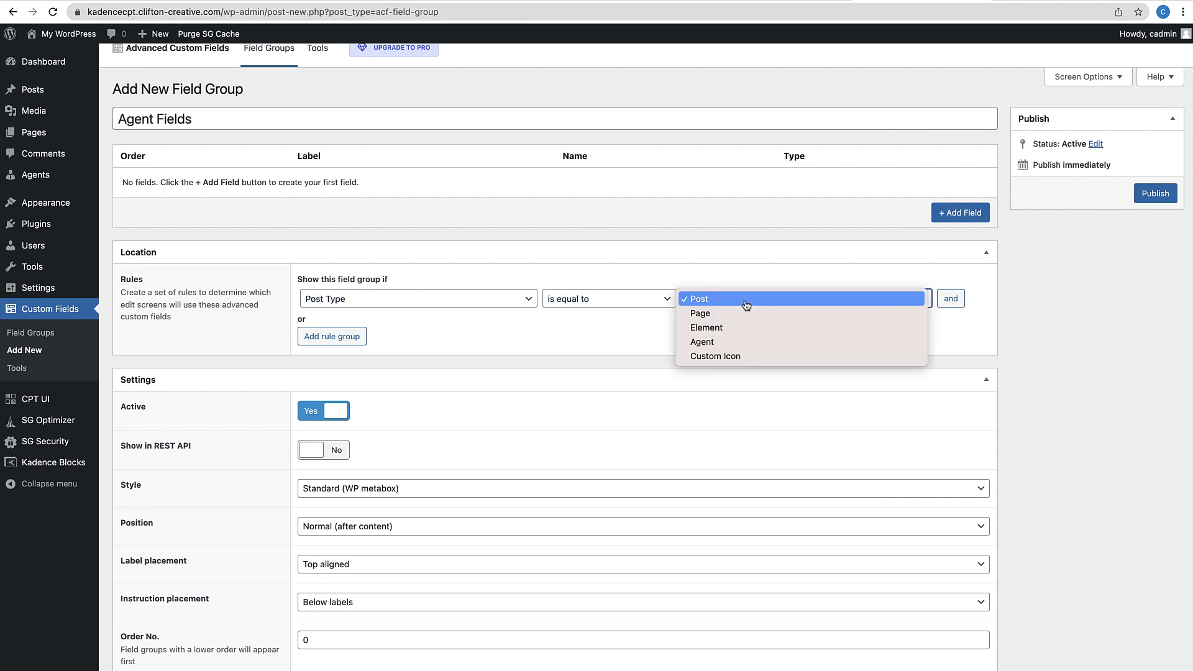
left_click(712, 348)
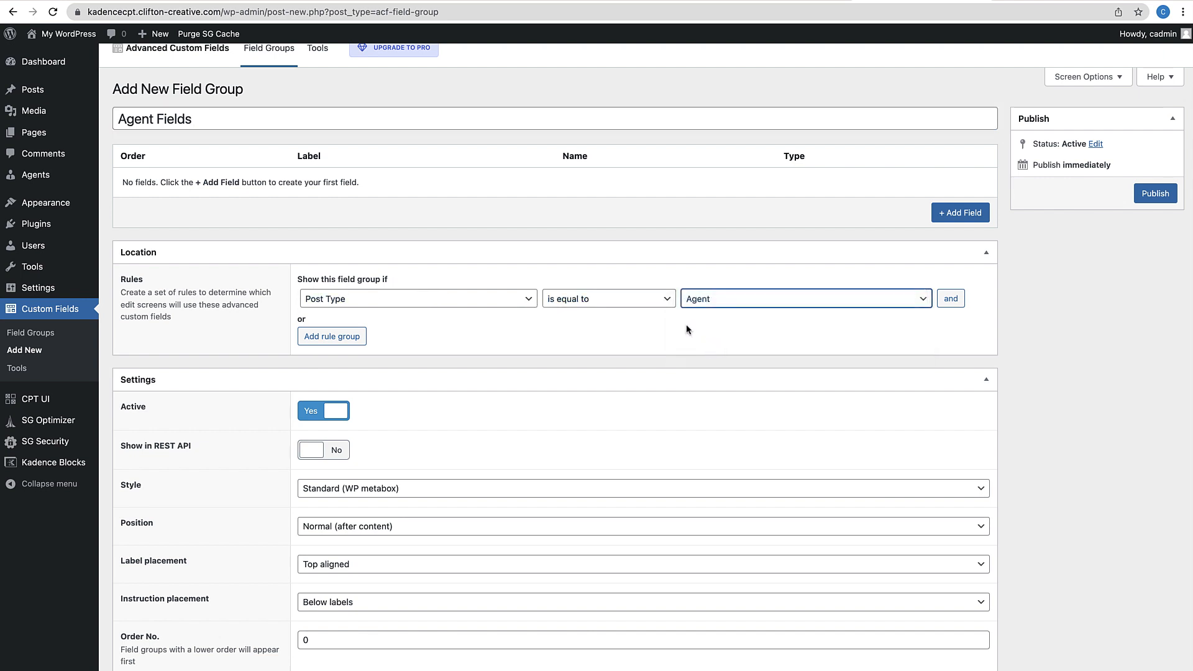
scroll(687, 329, "up", 1)
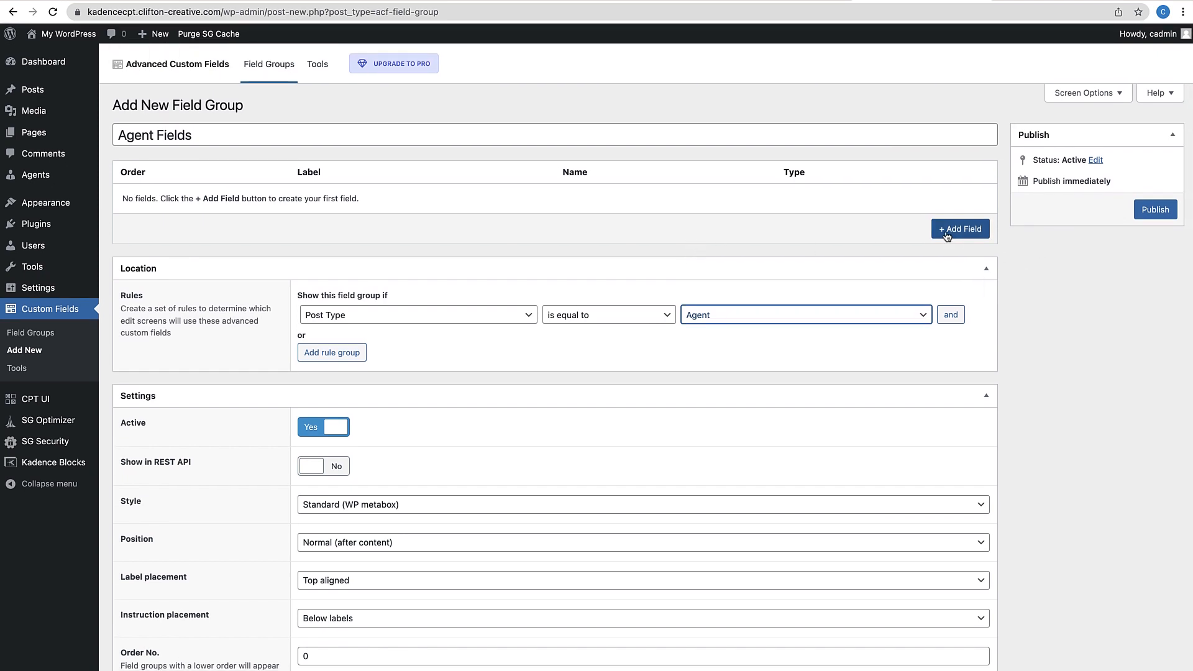
Add an 'Email Address' field of type Email
left_click(963, 230)
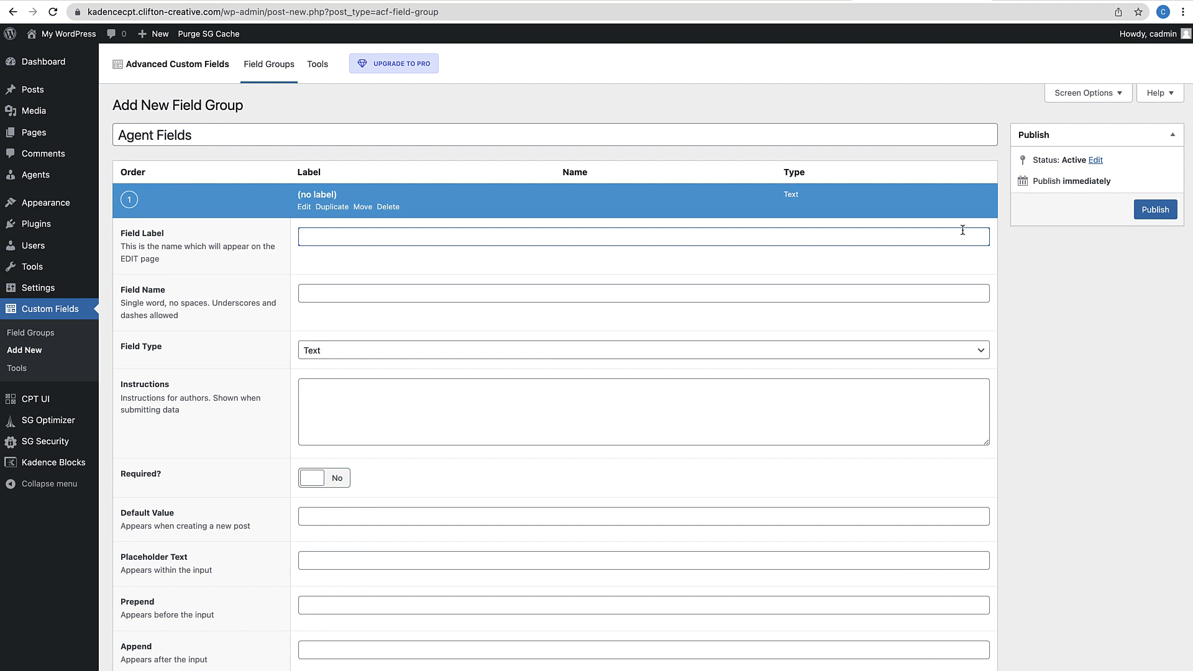
type("Email Address")
left_click(441, 314)
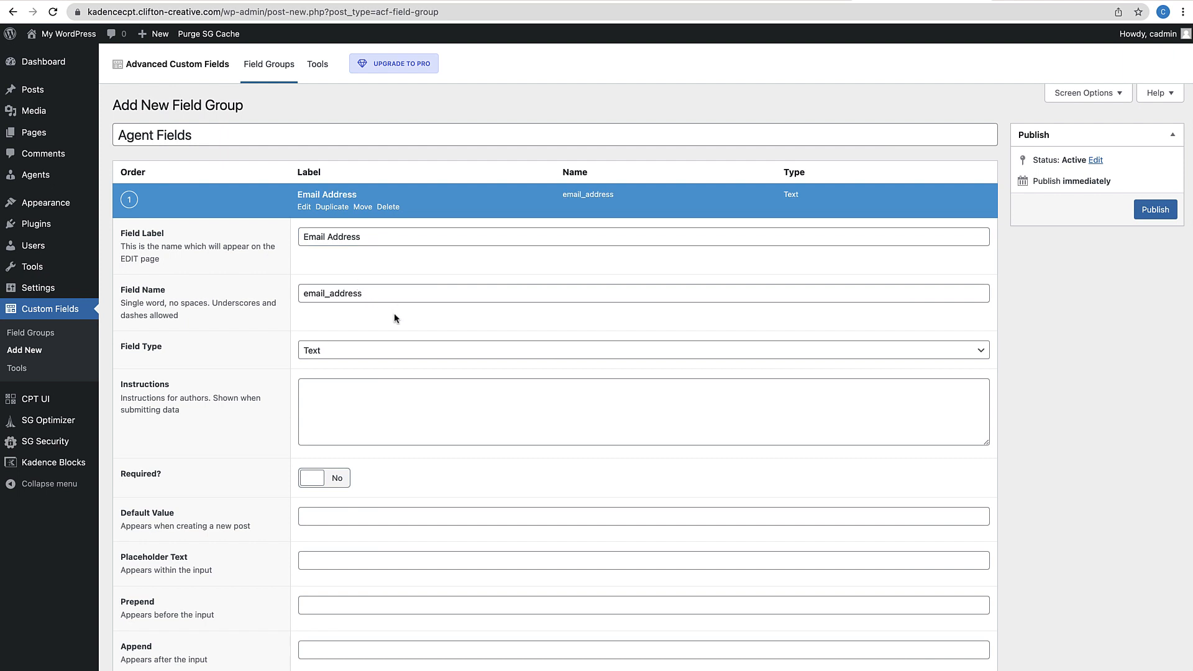
scroll(367, 383, "down", 1)
left_click(343, 304)
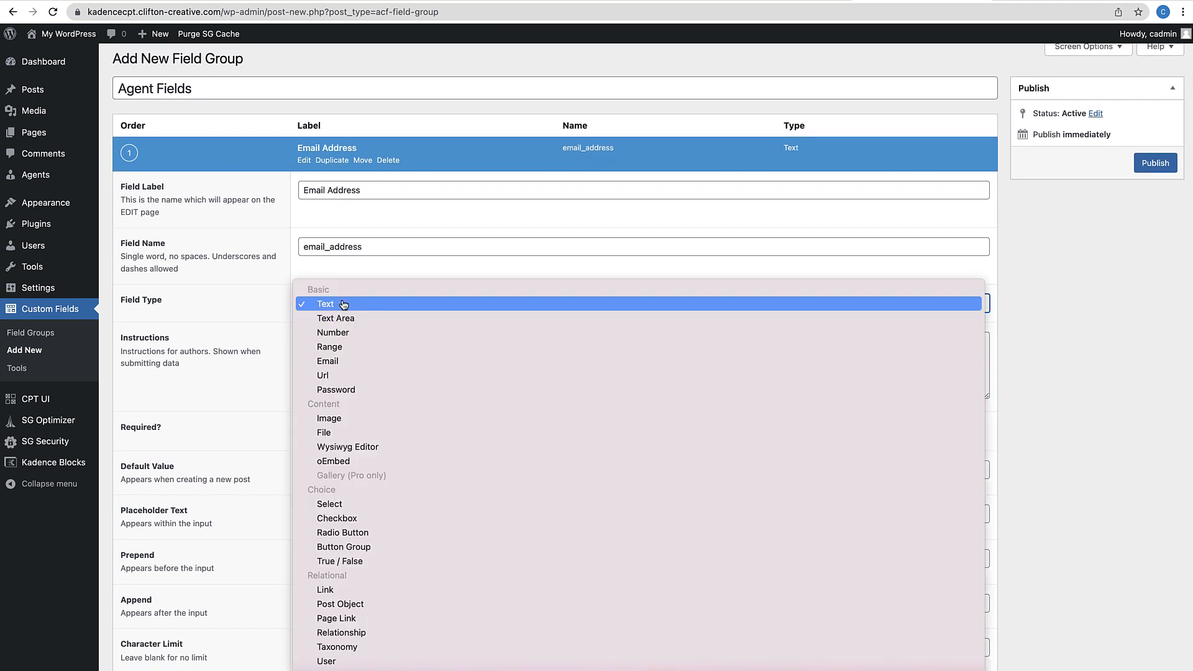
left_click(340, 362)
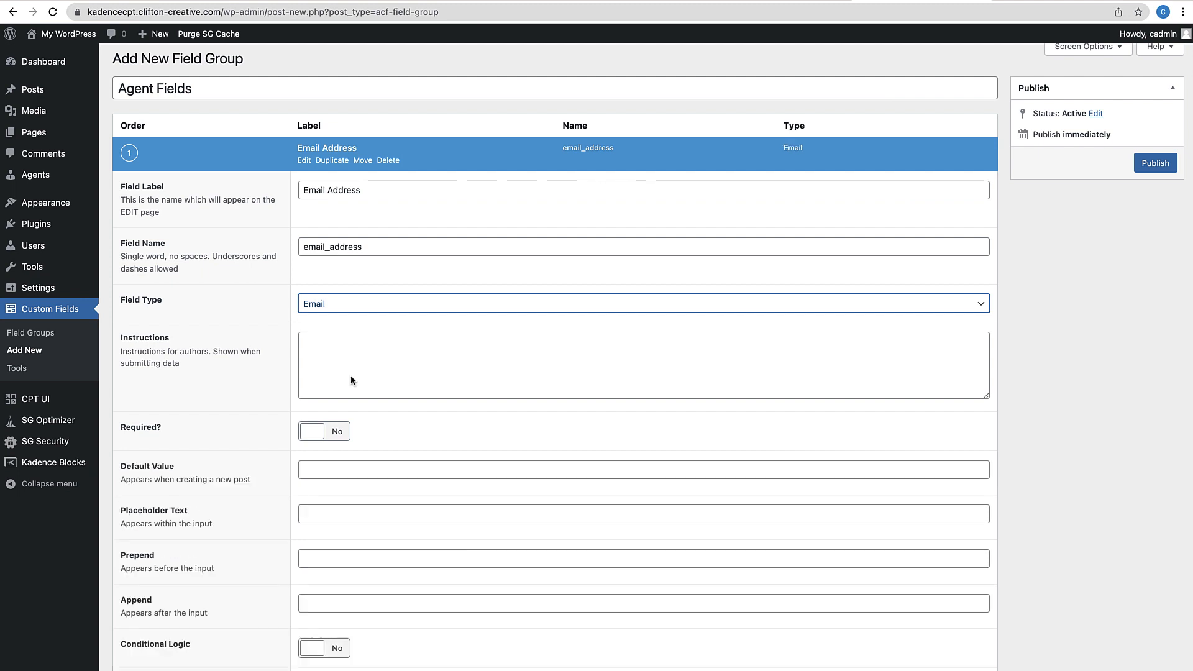
scroll(394, 423, "down", 2)
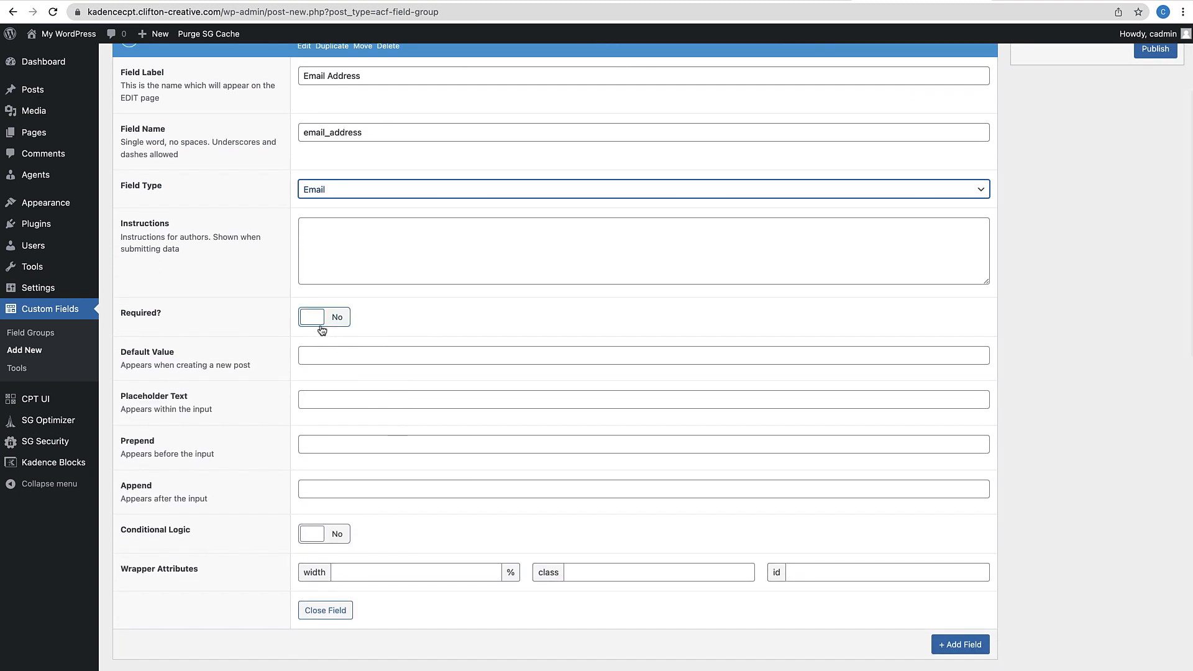
scroll(391, 397, "down", 1)
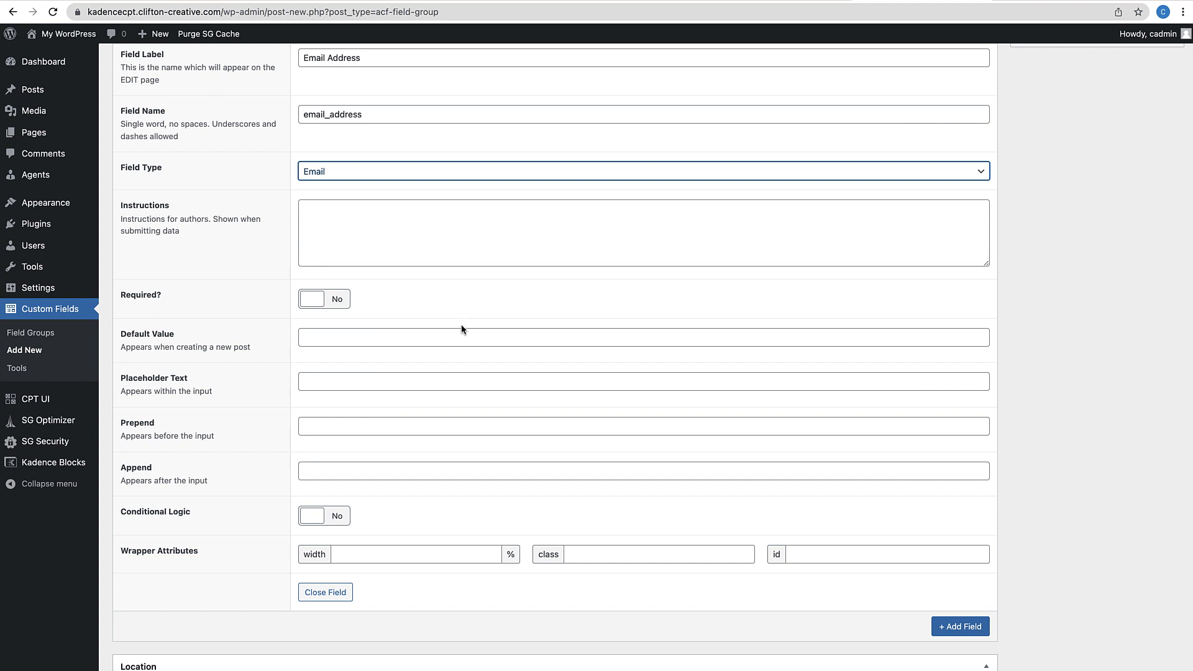
scroll(485, 386, "down", 5)
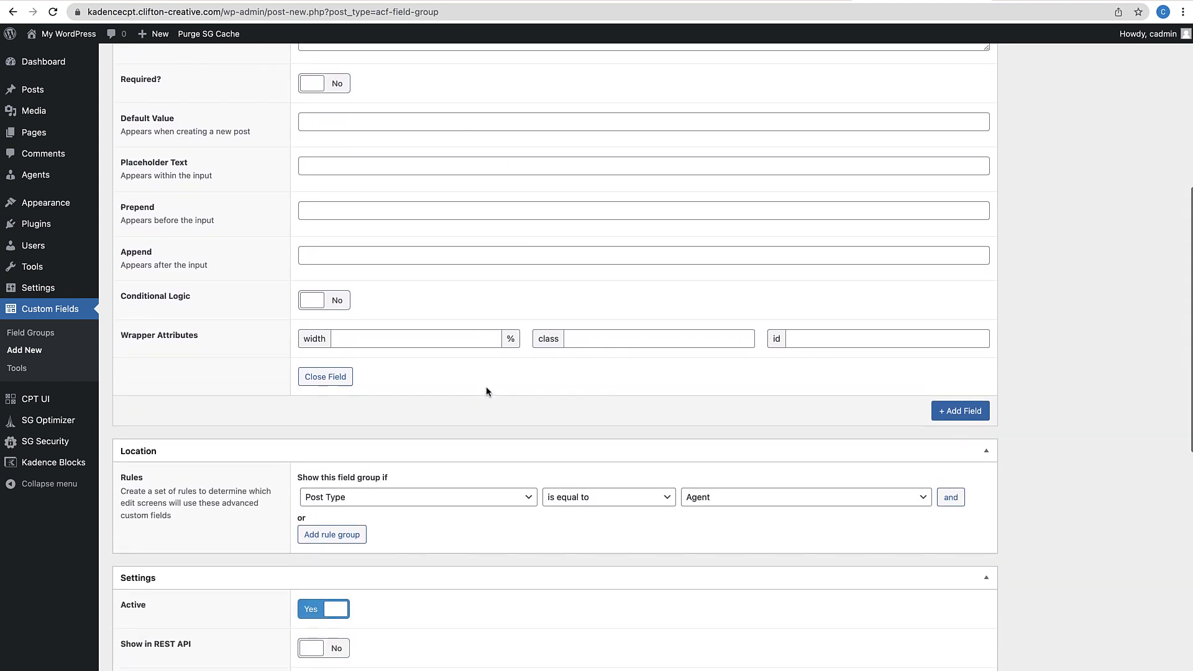
Add a 'Phone Number' field (phone_number) as a Text field
left_click(969, 396)
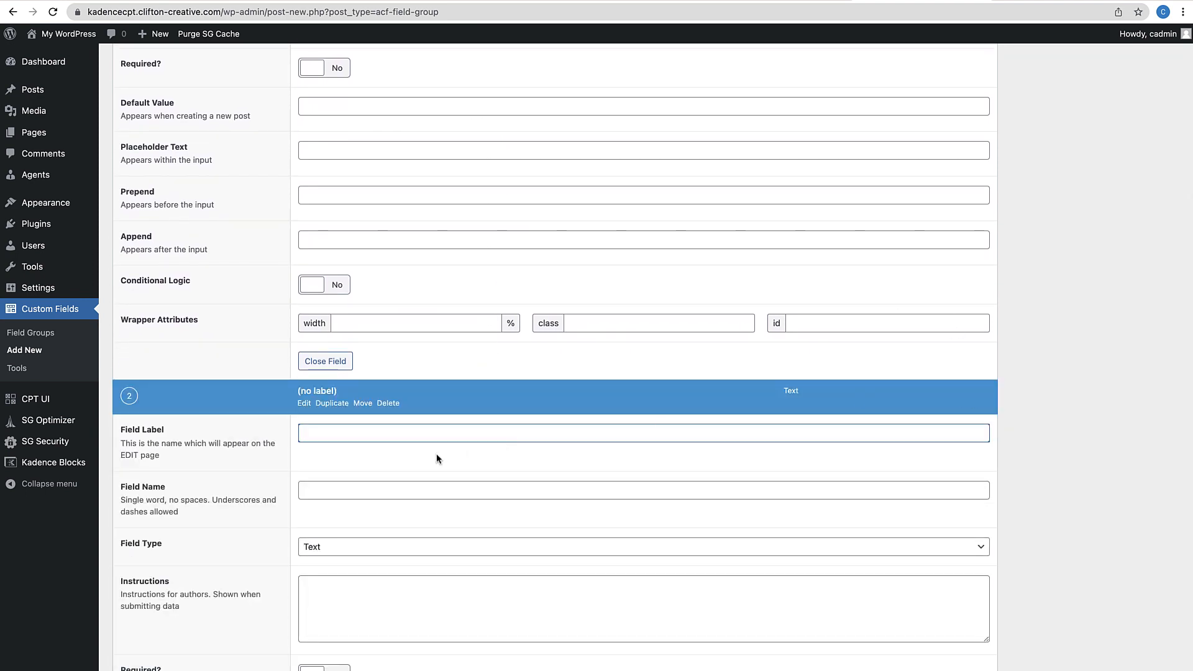
type("Phone Number")
scroll(427, 559, "down", 3)
left_click(378, 330)
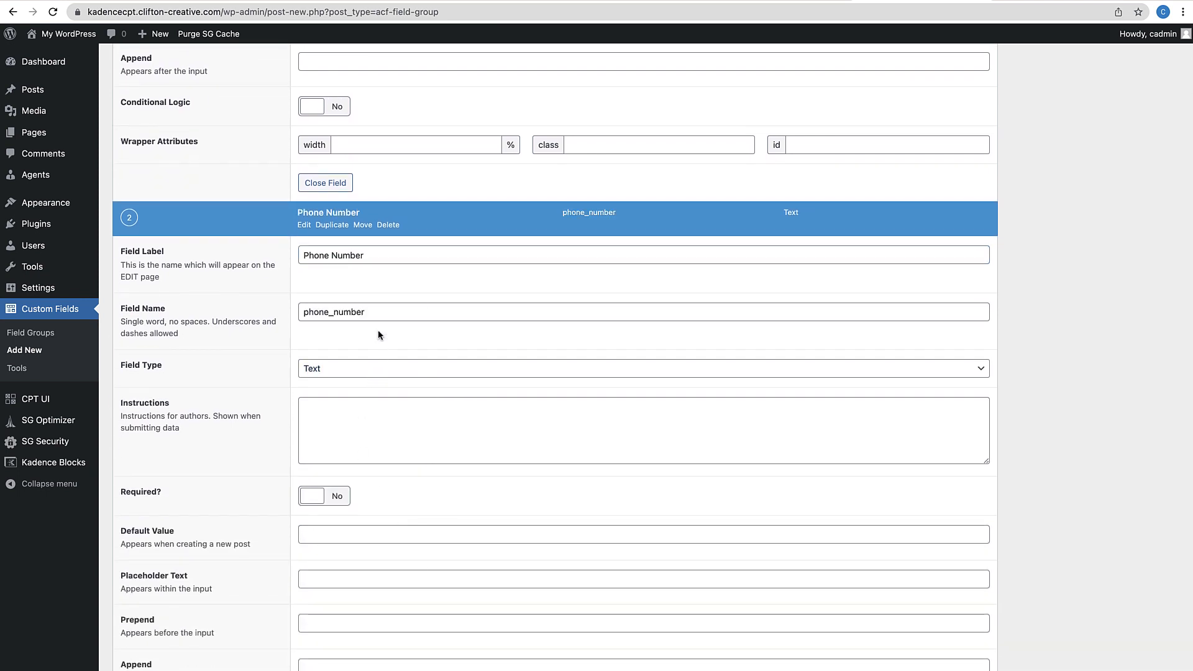
left_click(349, 373)
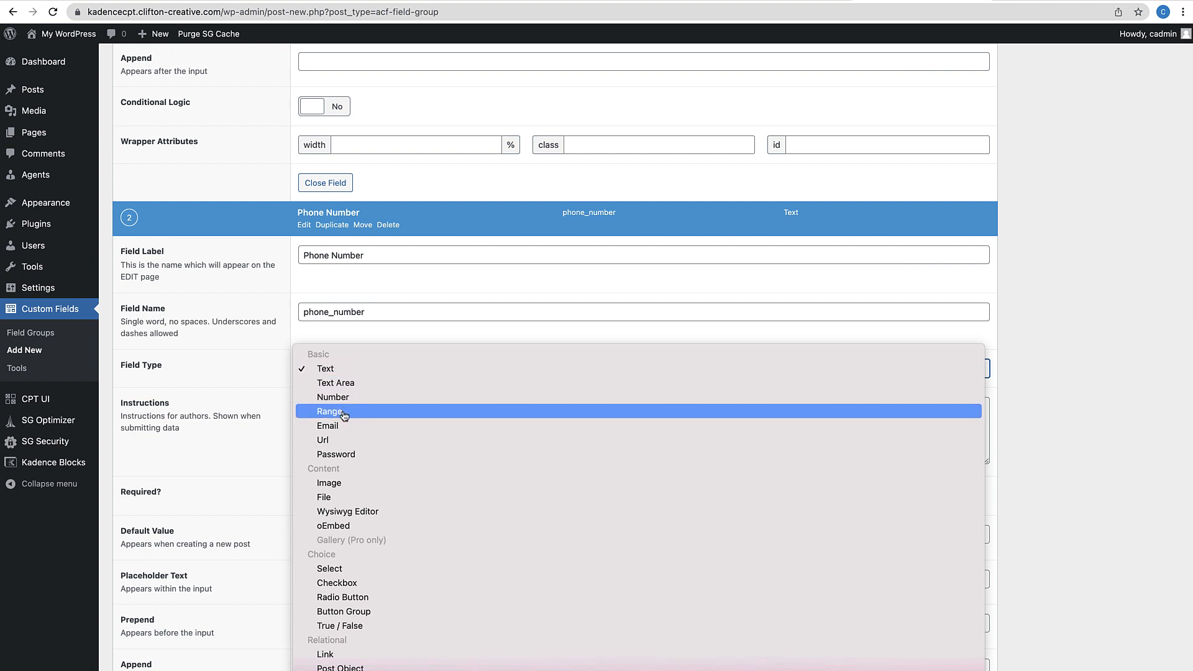
left_click(344, 373)
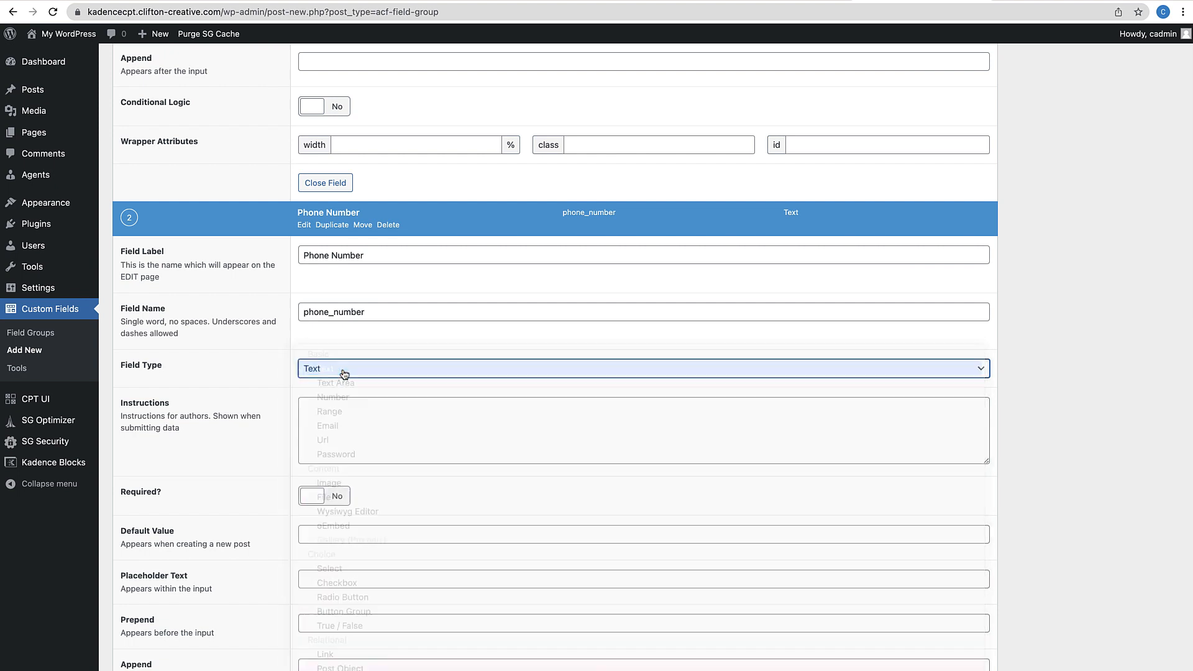
scroll(454, 421, "down", 10)
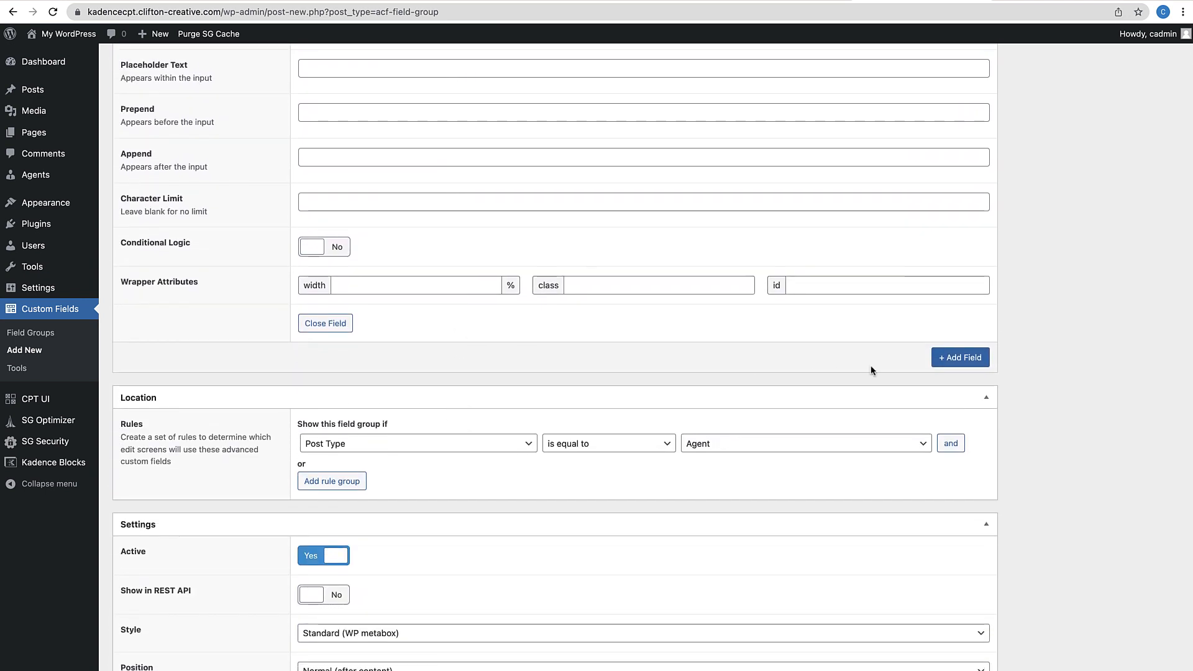
Add a 'Bio' field of type Text Area
left_click(961, 360)
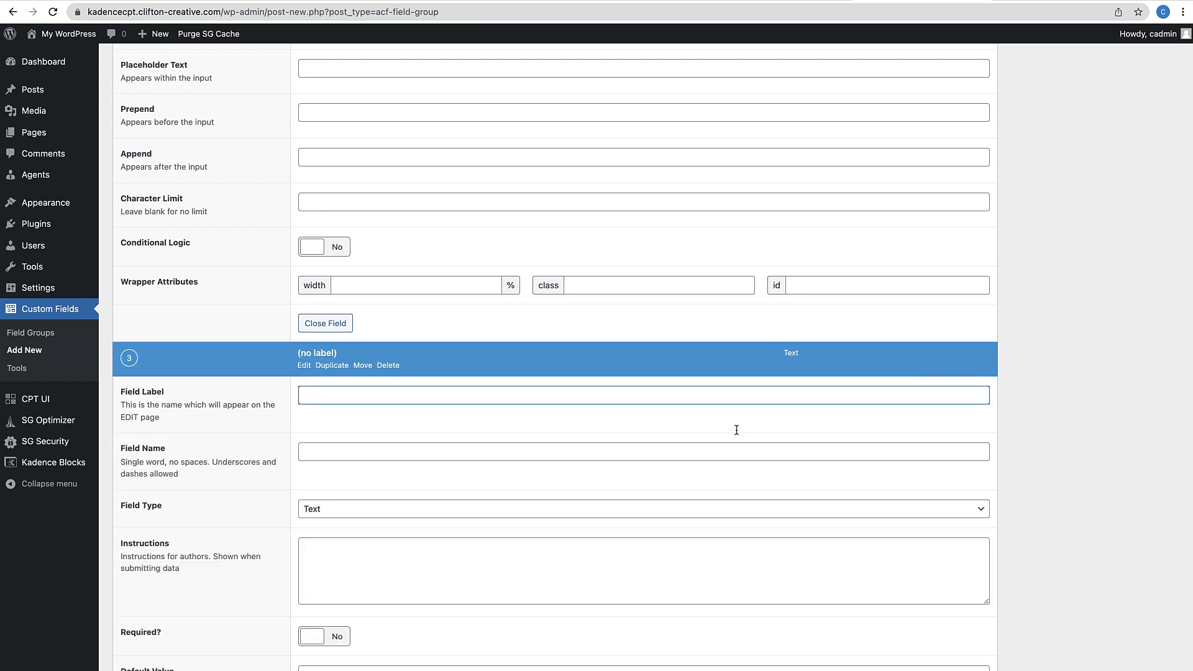
scroll(555, 472, "down", 1)
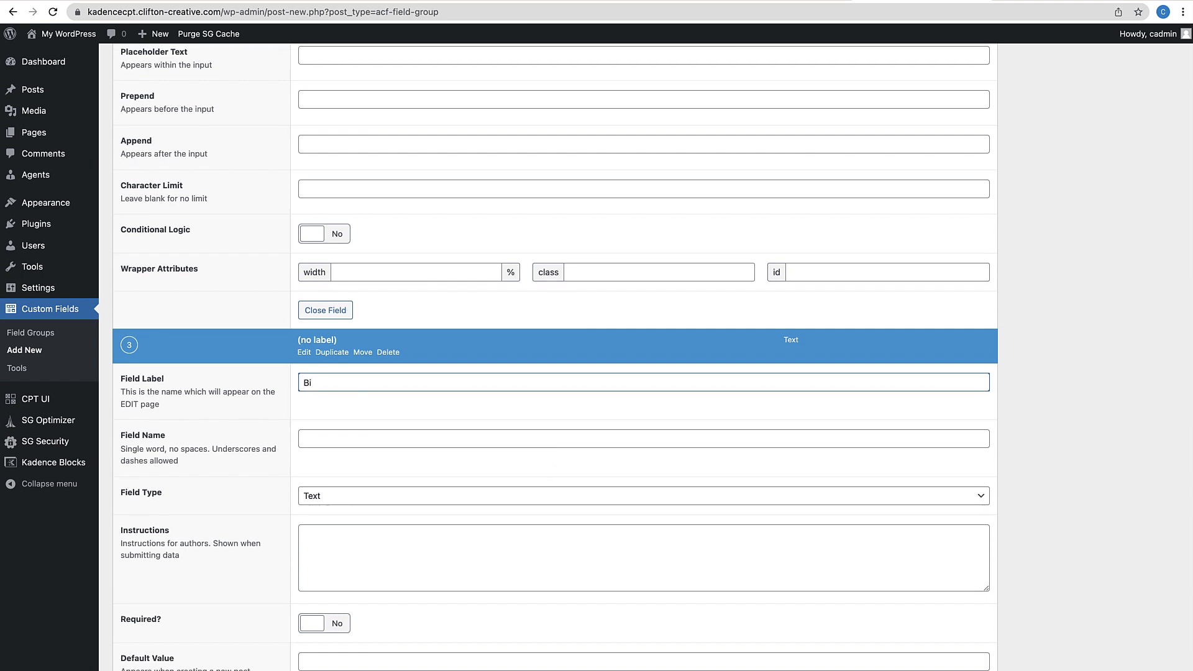
left_click(332, 452)
left_click(334, 497)
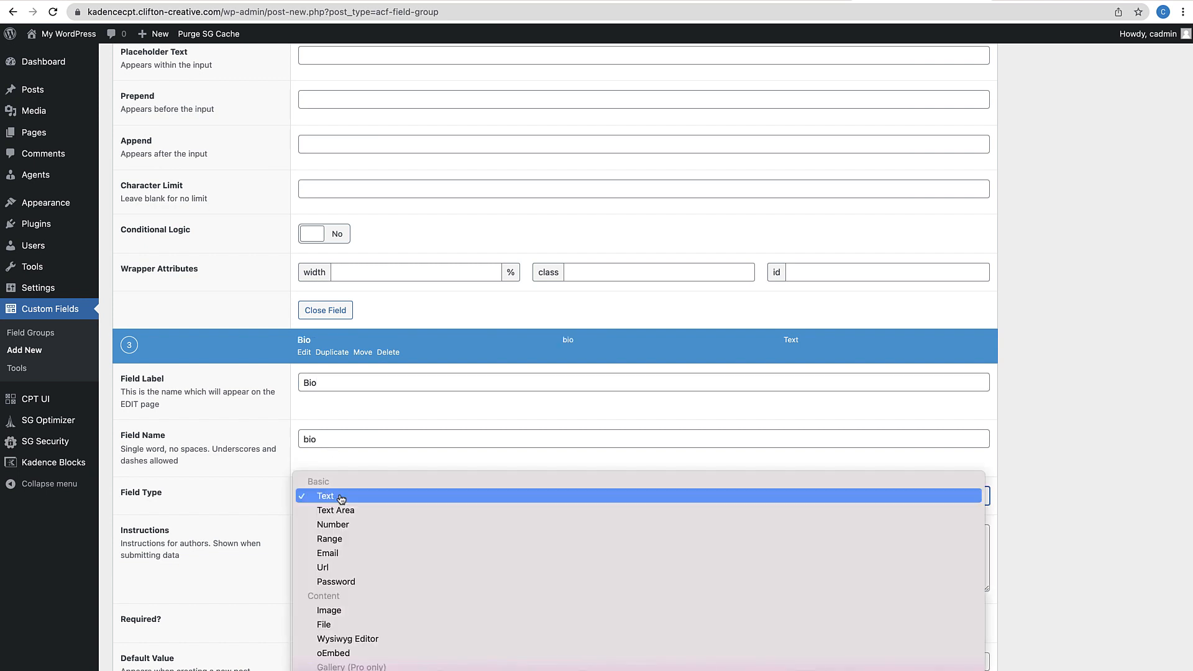
left_click(339, 511)
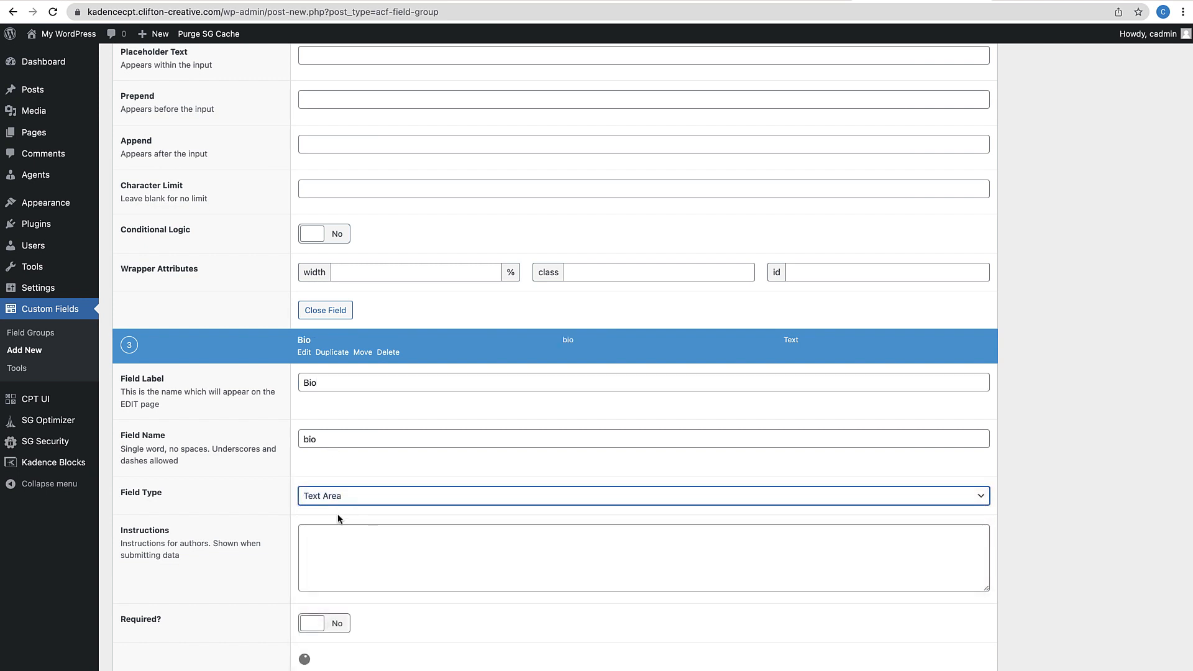
scroll(339, 518, "down", 7)
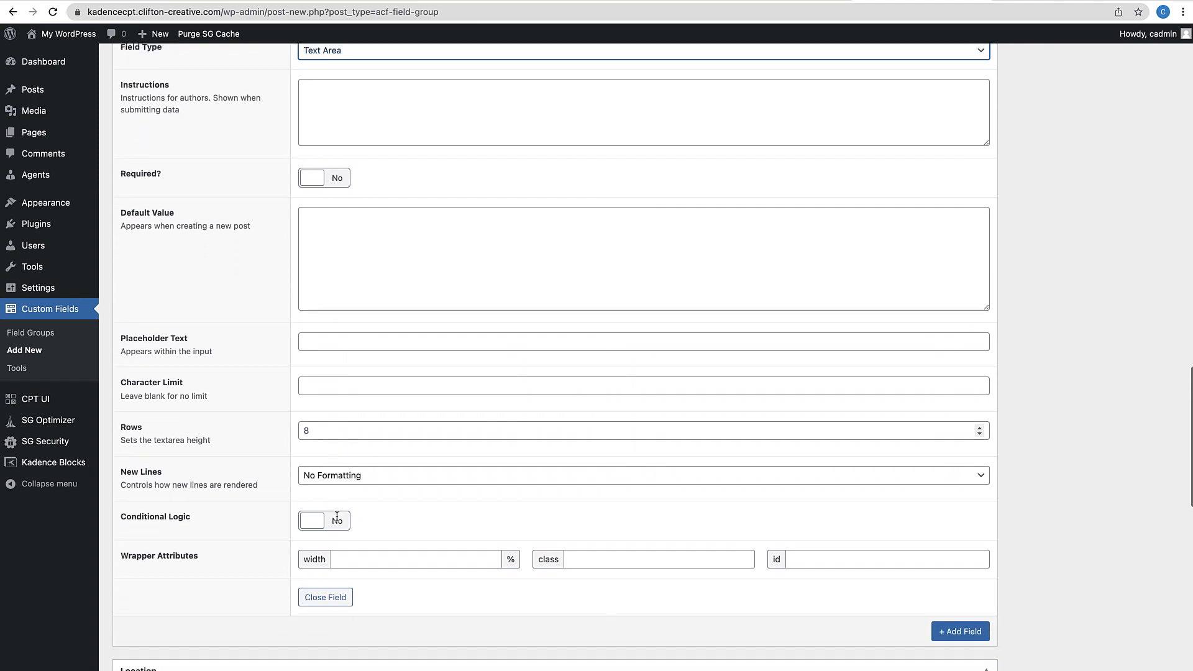
scroll(336, 517, "down", 2)
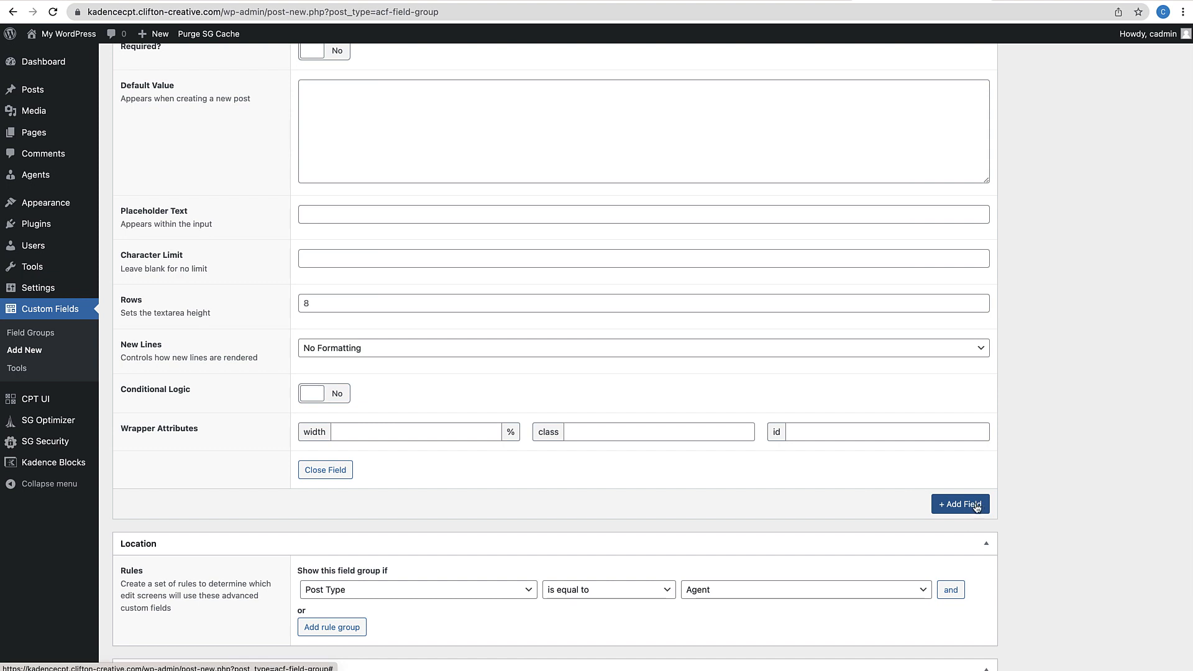
Add a 'Position' field as a plain Text field
left_click(976, 506)
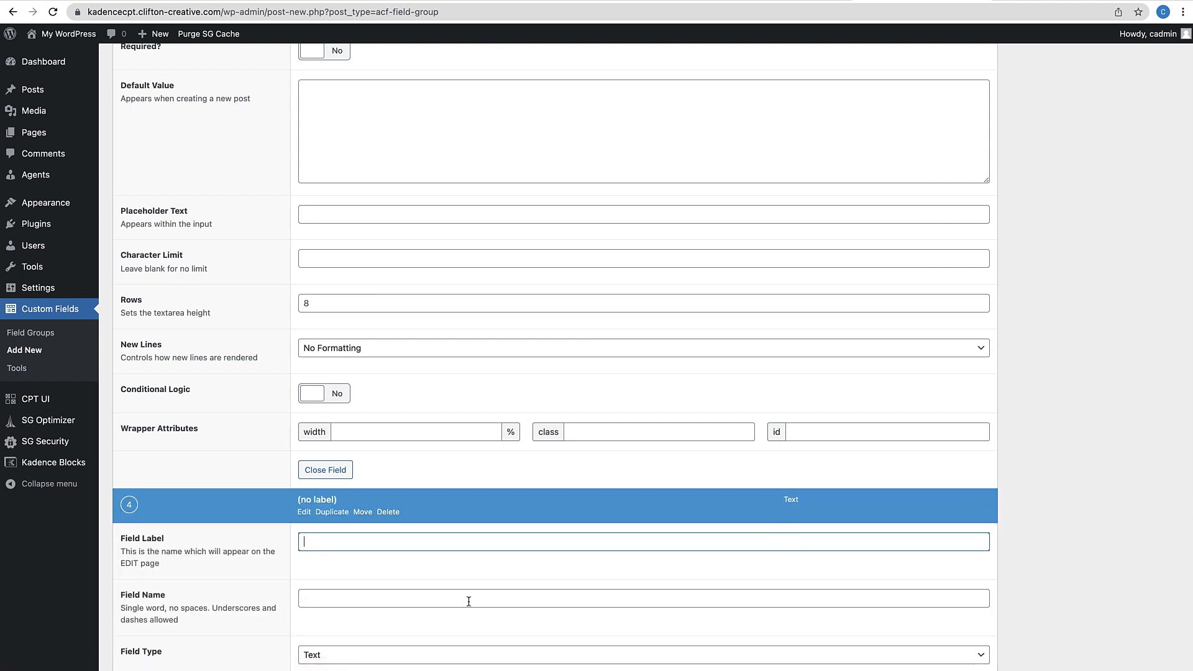
scroll(504, 597, "down", 2)
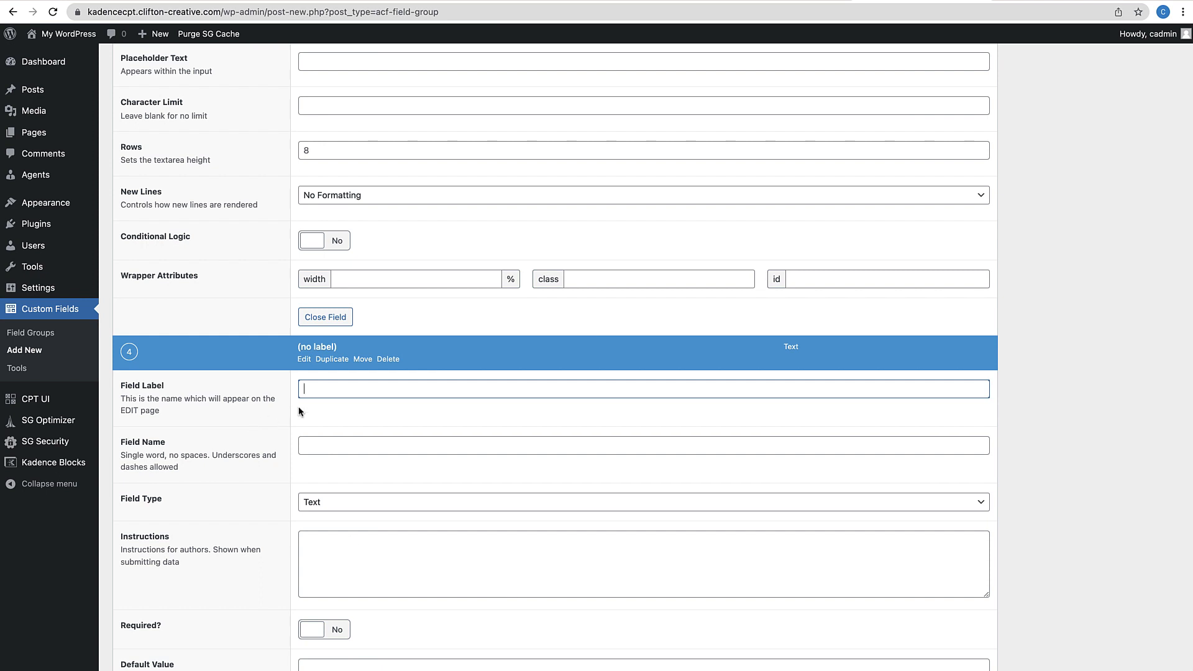
type("Position")
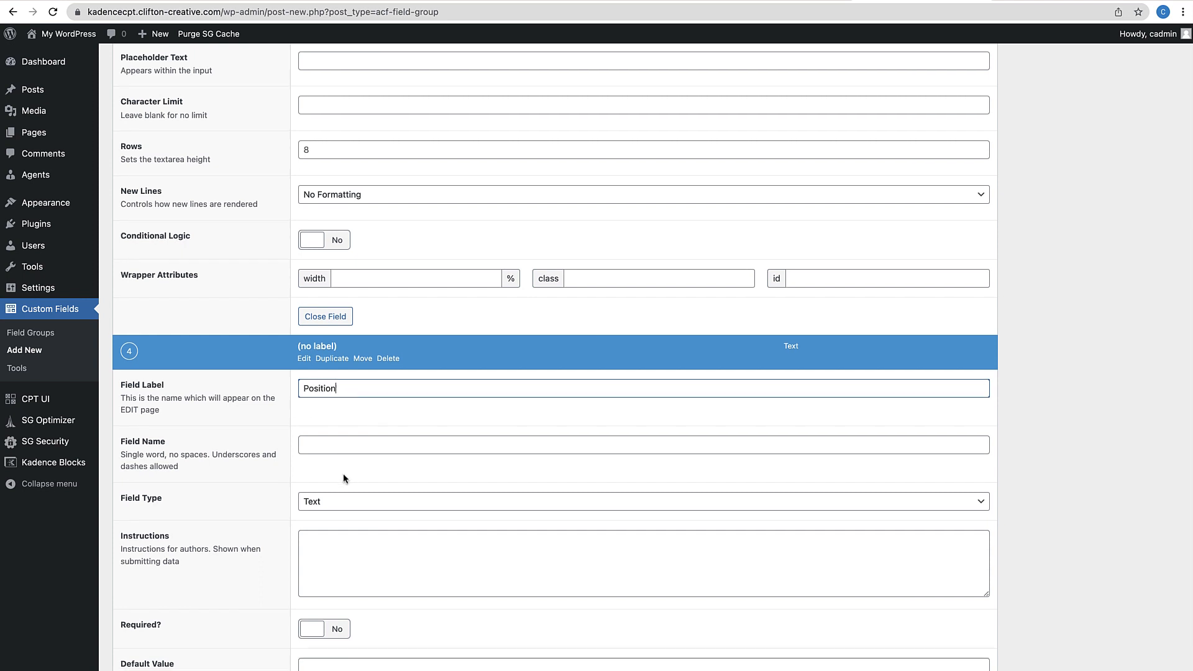
scroll(343, 472, "down", 2)
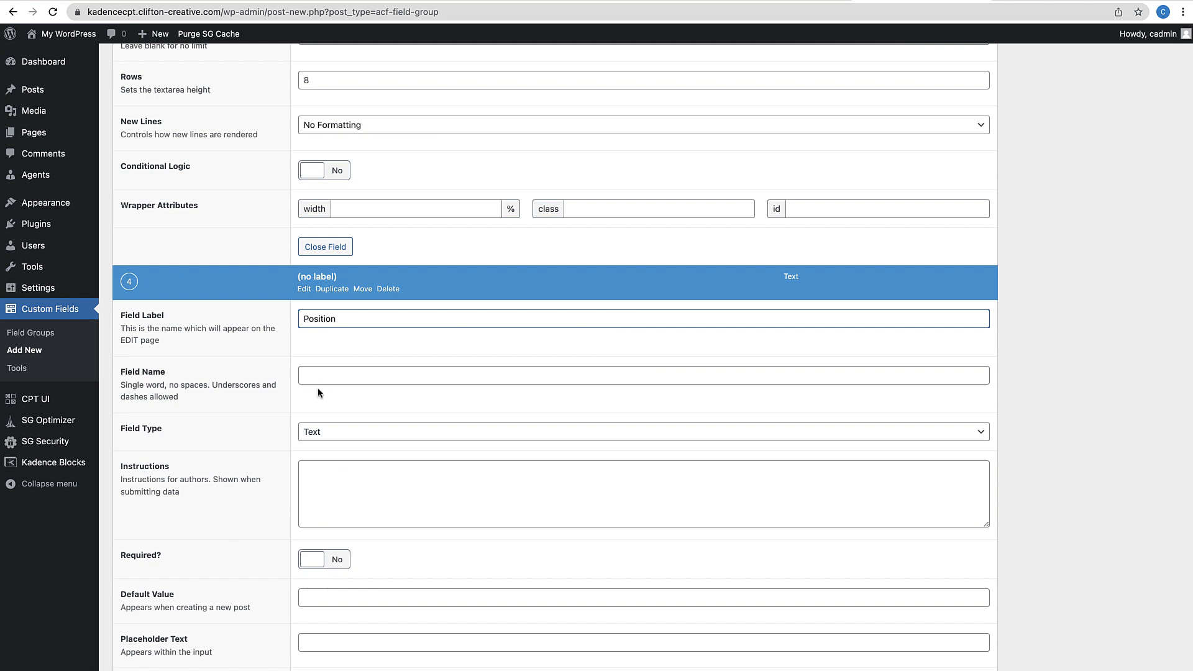
left_click(339, 435)
left_click(338, 438)
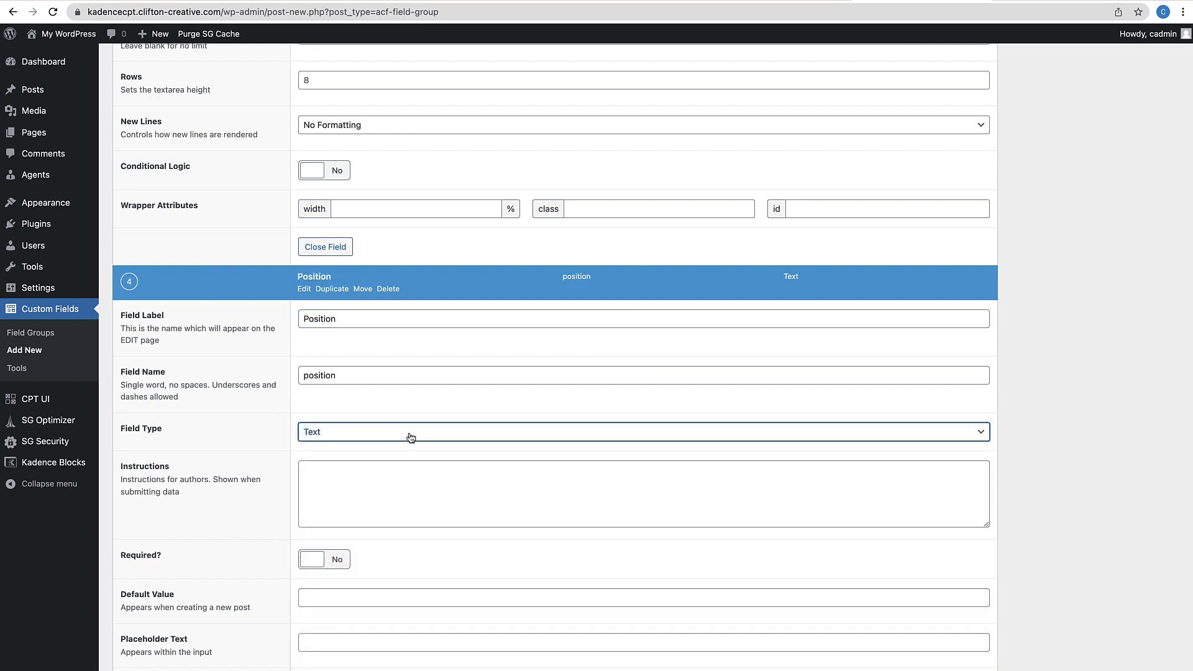
scroll(410, 437, "down", 8)
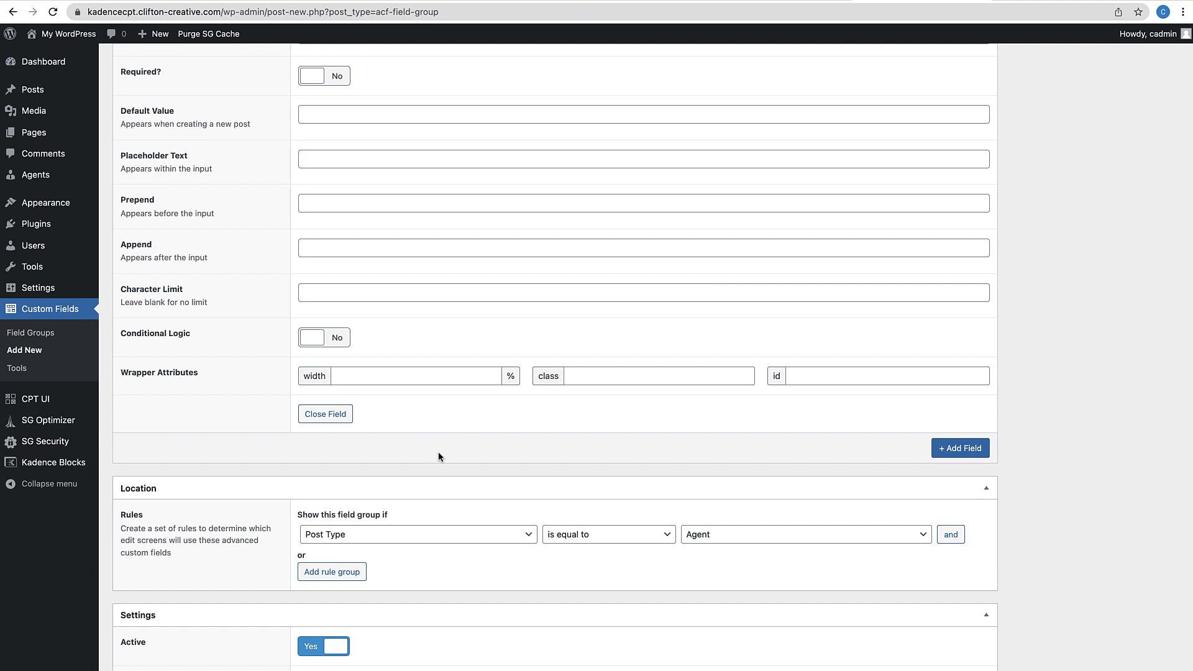
scroll(438, 453, "down", 1)
scroll(439, 454, "up", 11)
scroll(440, 454, "up", 20)
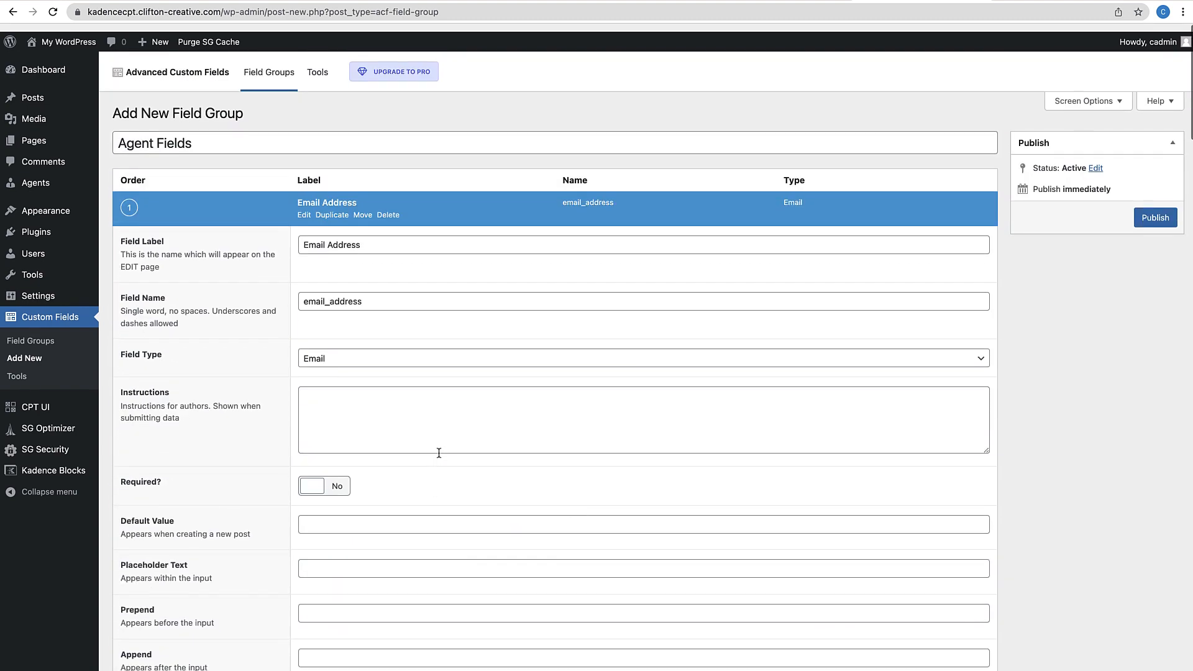
Publish the Agent Fields group and drag Position to the top of the field list
left_click(1150, 210)
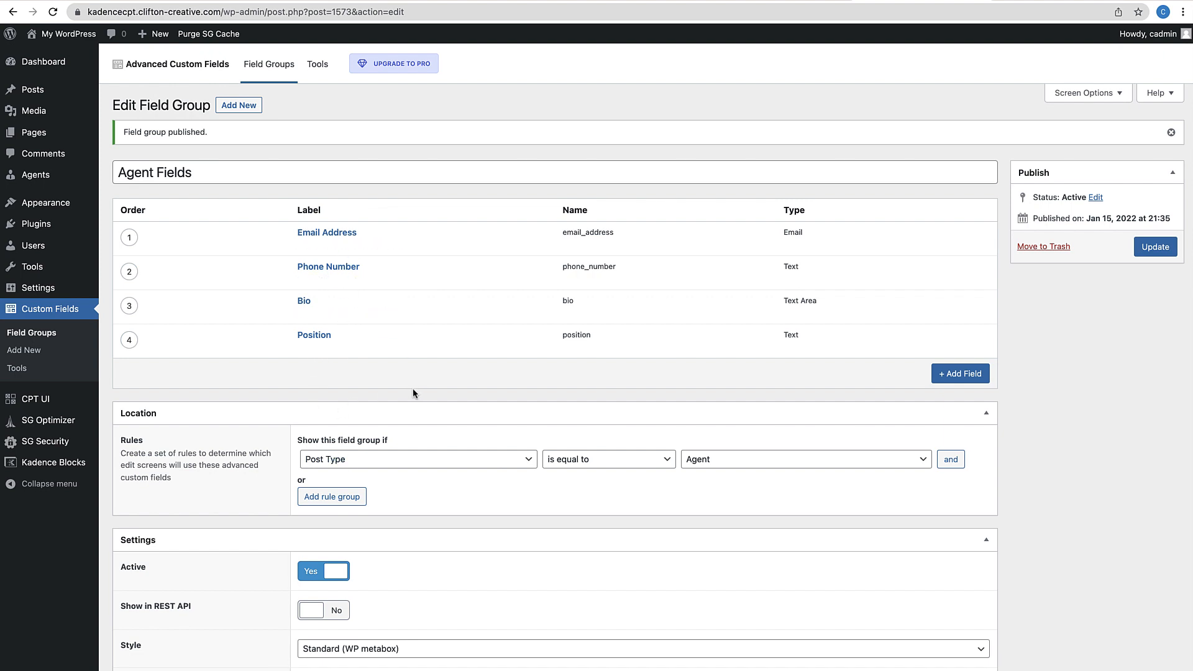
mouse_move(323, 361)
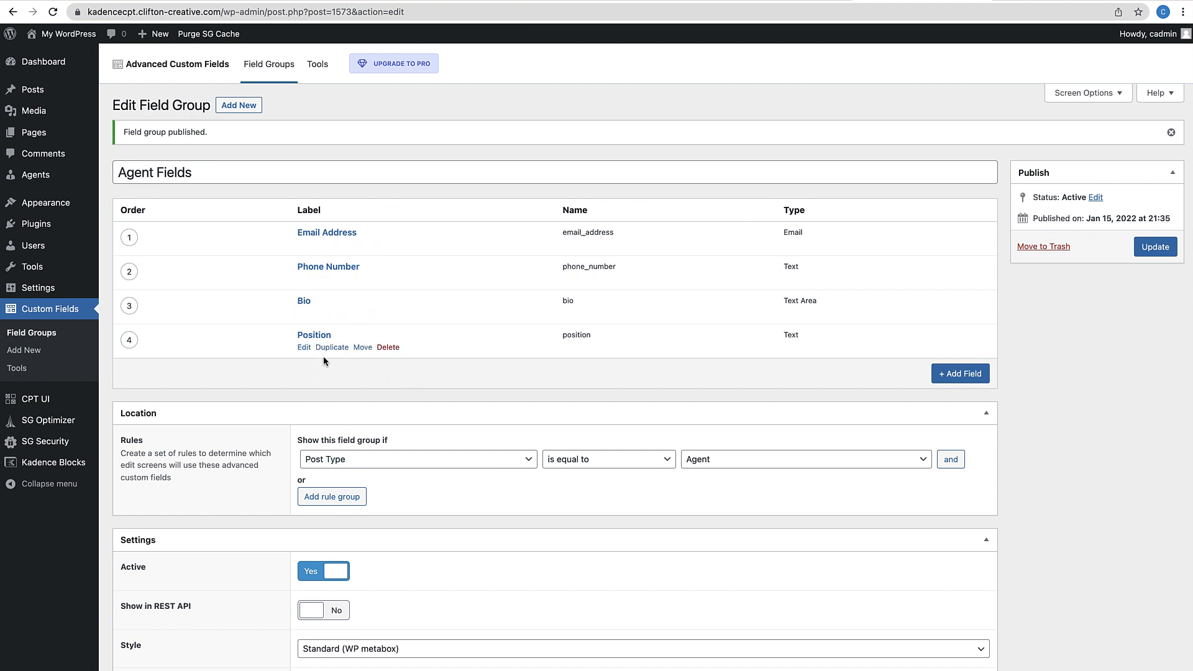
left_click_drag(130, 340, 131, 274)
left_click(131, 341)
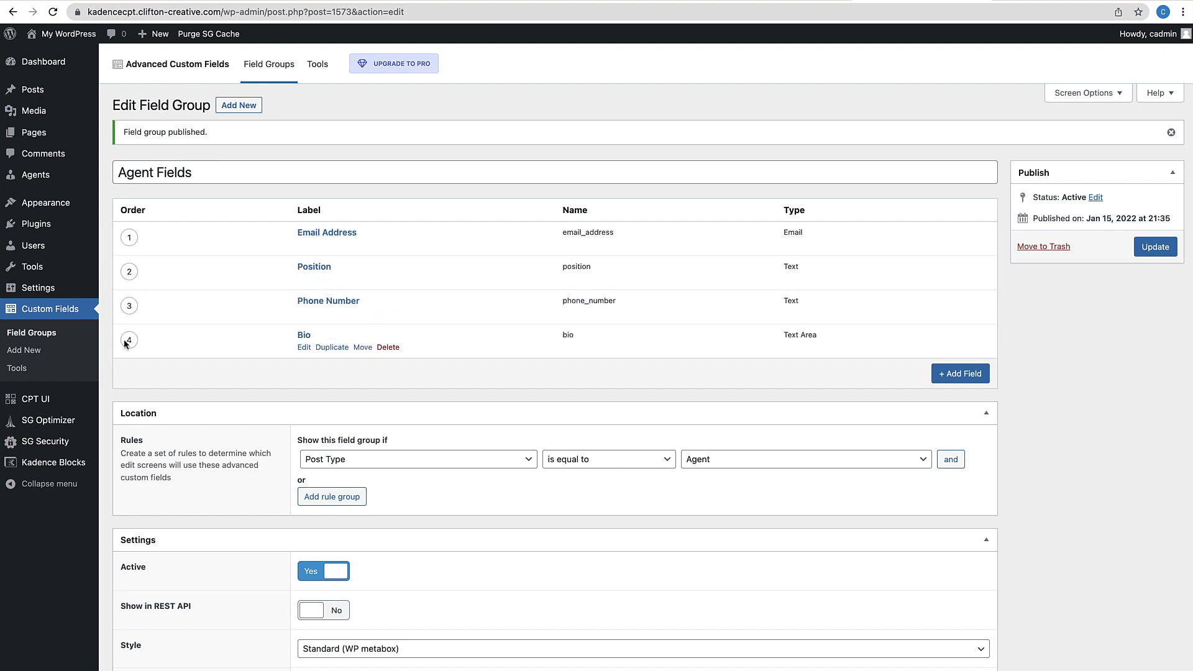
left_click_drag(128, 277, 130, 239)
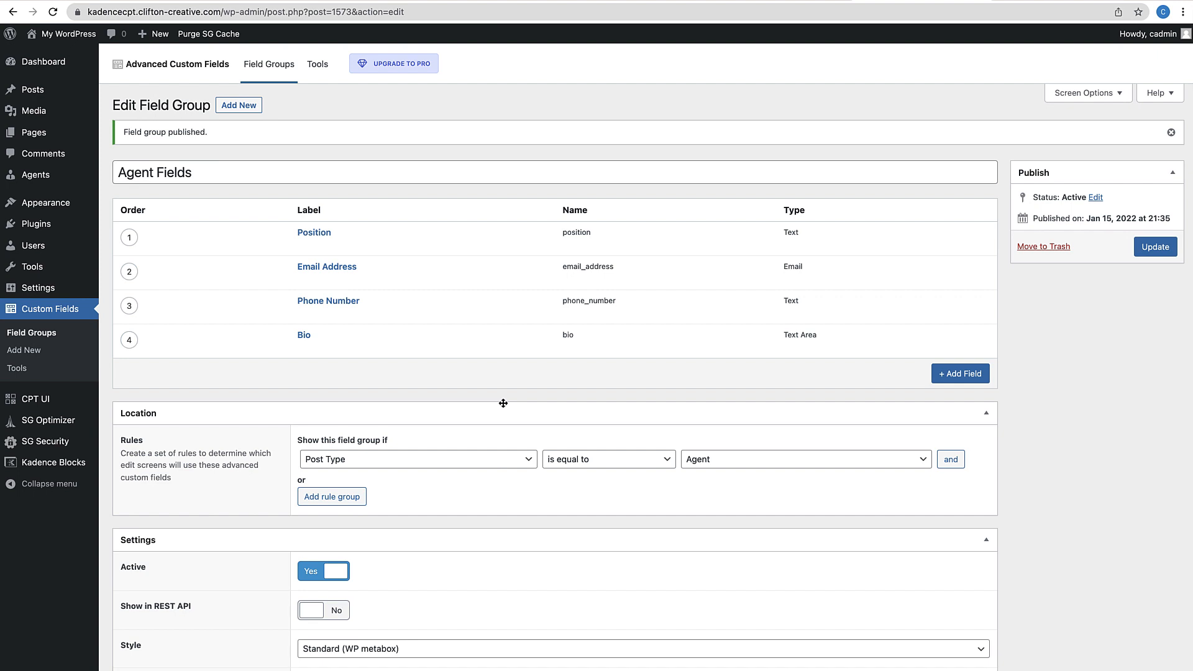
Add 'First Name' and 'Last Name' text fields and update the group
left_click(958, 375)
type("Fir")
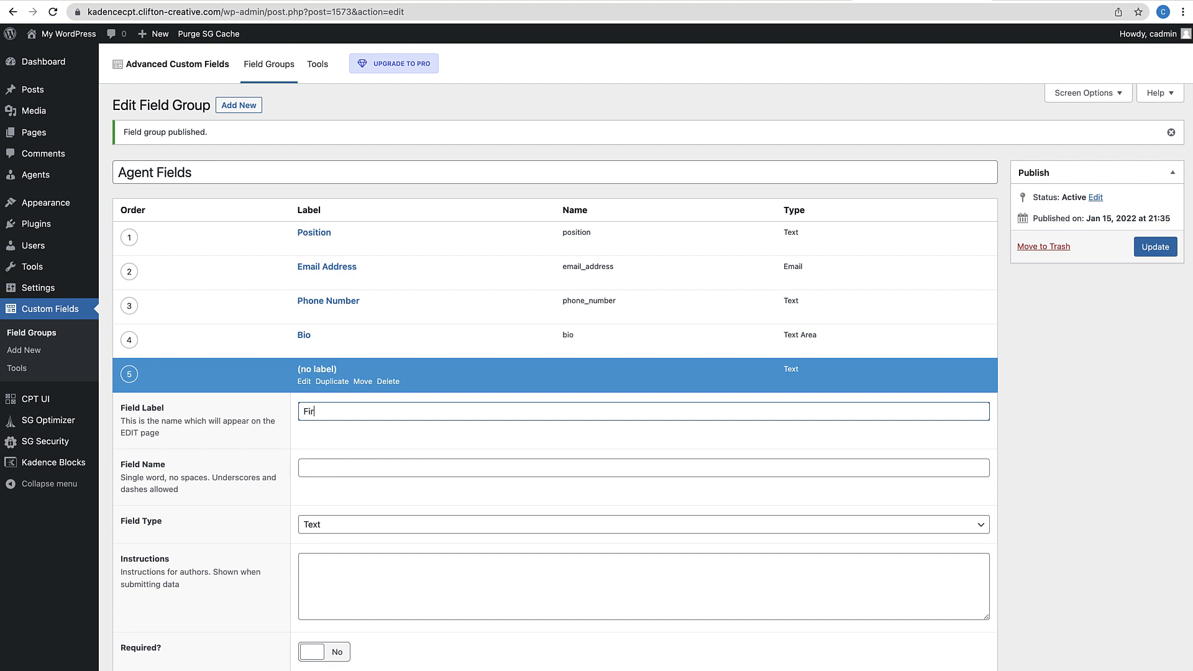
type("st Nmame")
scroll(346, 461, "down", 1)
left_click(362, 480)
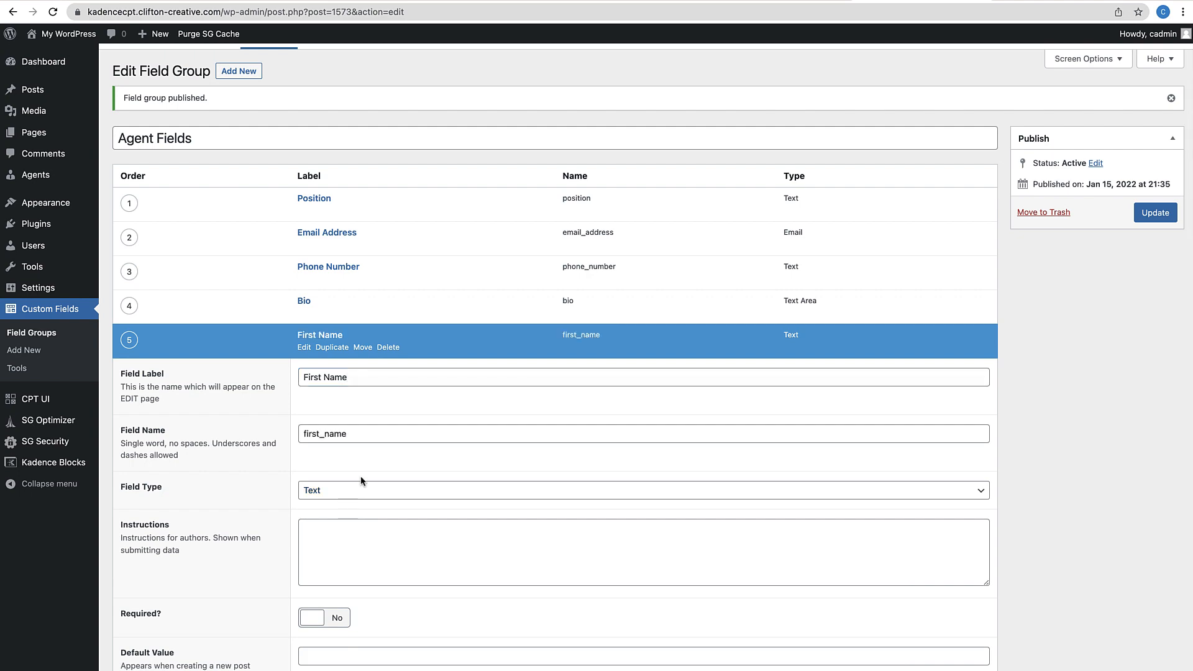
scroll(360, 476, "down", 10)
left_click(960, 499)
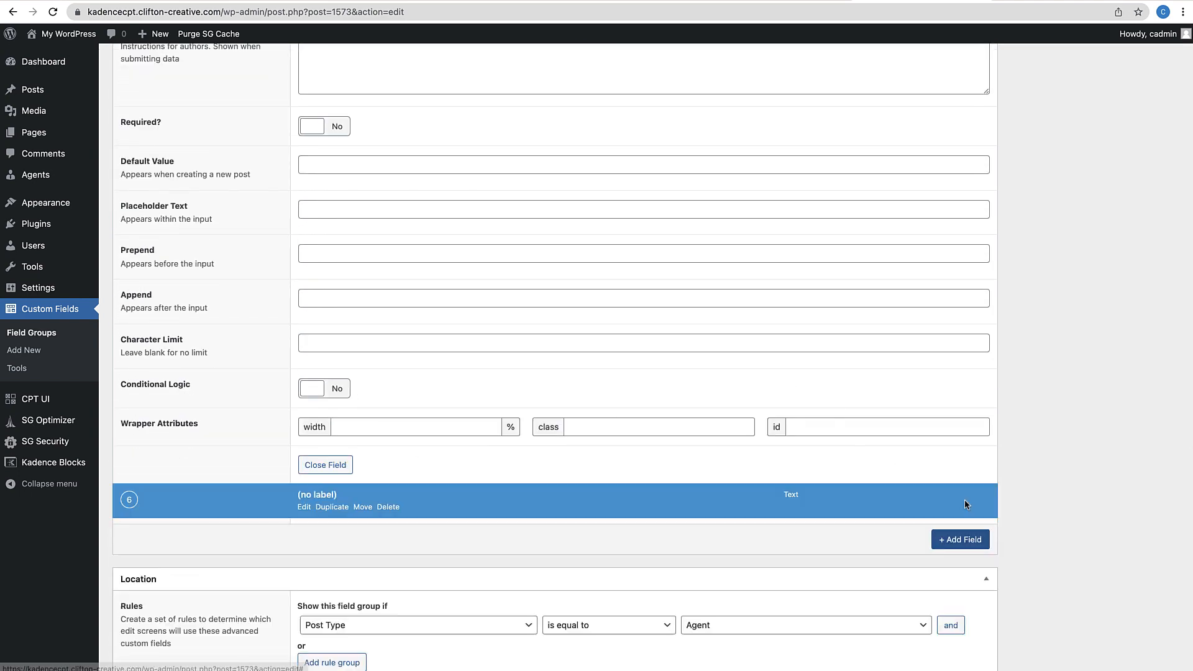
scroll(928, 565, "down", 4)
scroll(927, 559, "down", 2)
scroll(927, 561, "up", 1)
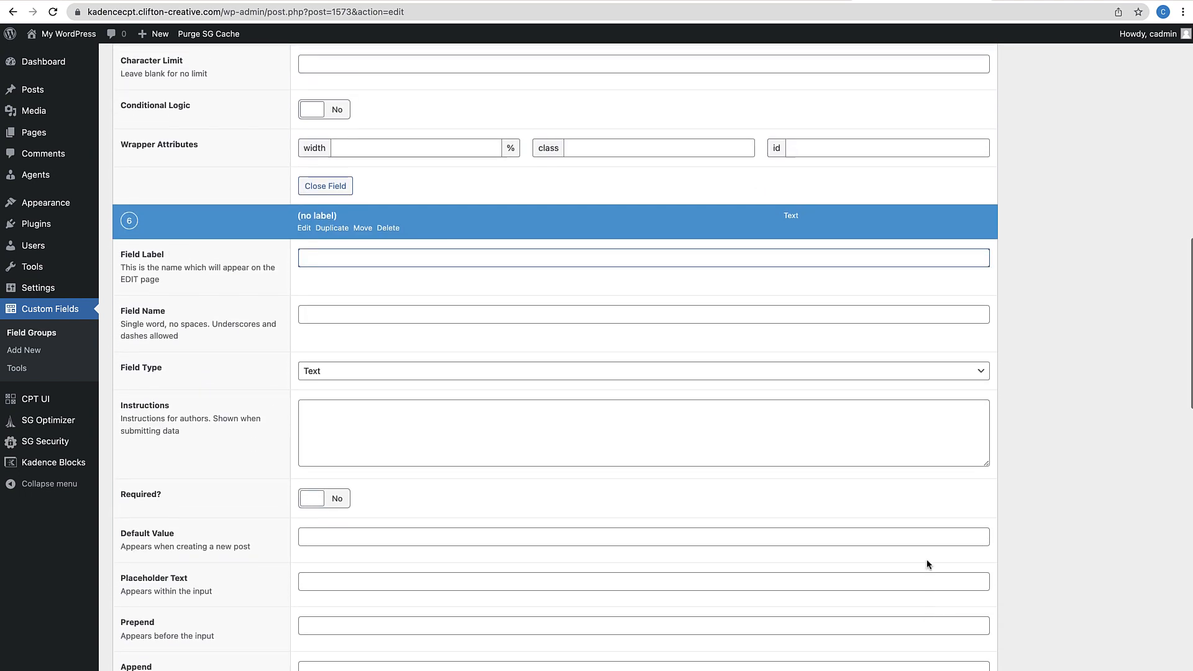
type("Last Name")
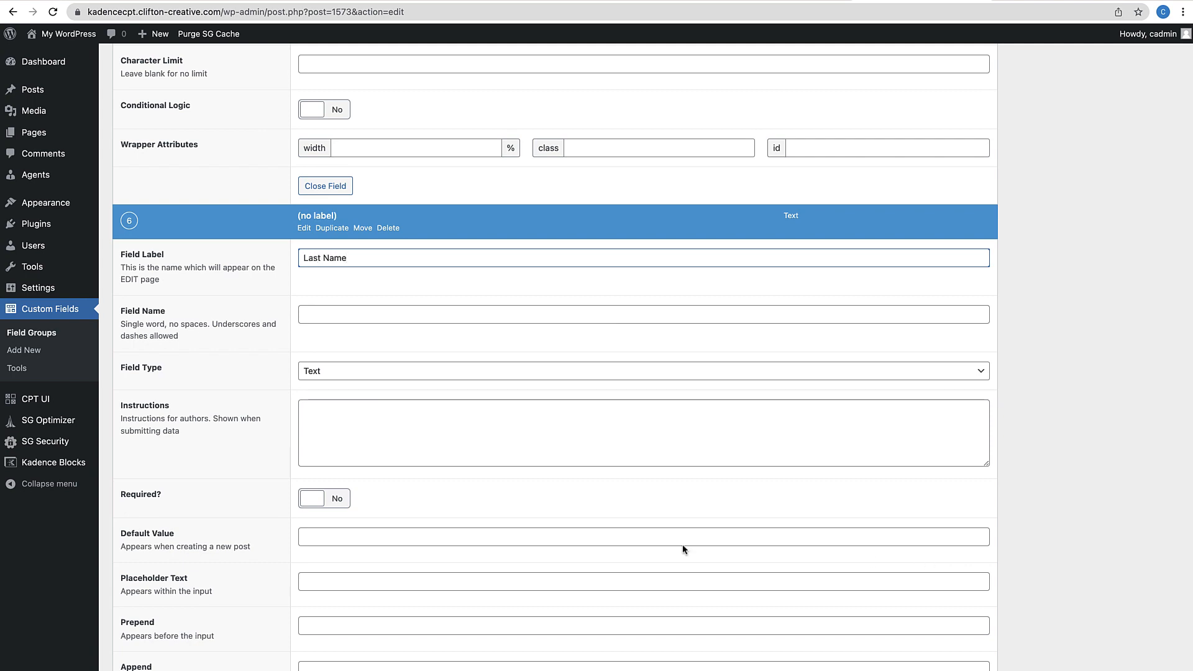
left_click(389, 350)
scroll(501, 481, "down", 3)
scroll(501, 484, "up", 8)
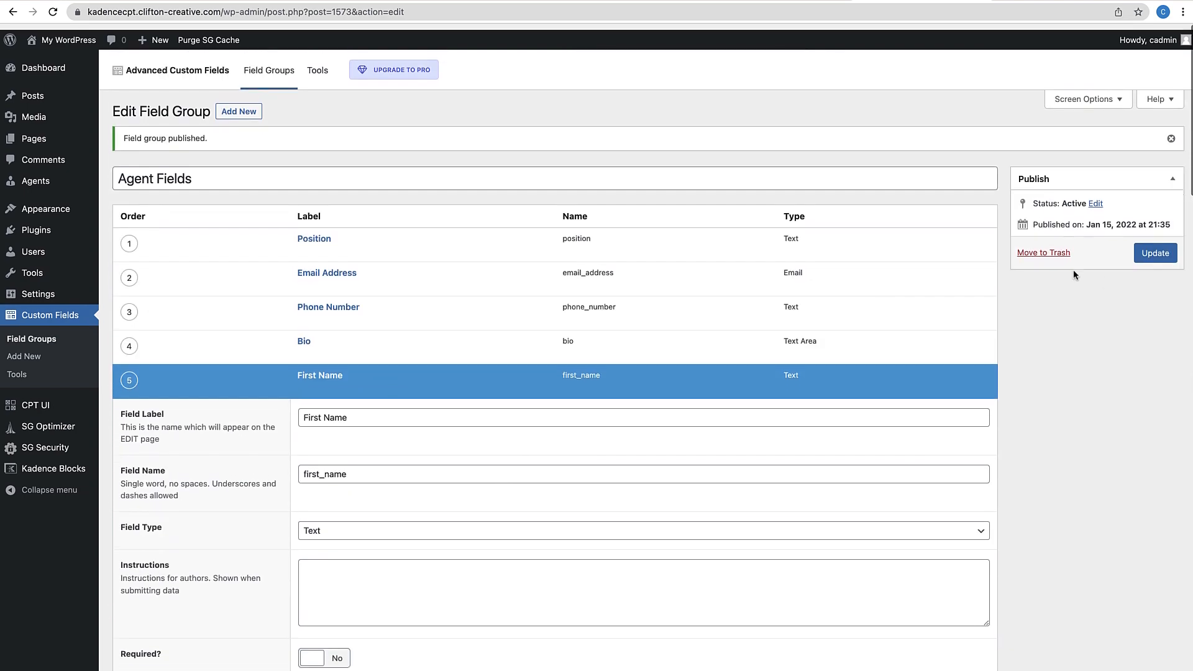
left_click(1148, 247)
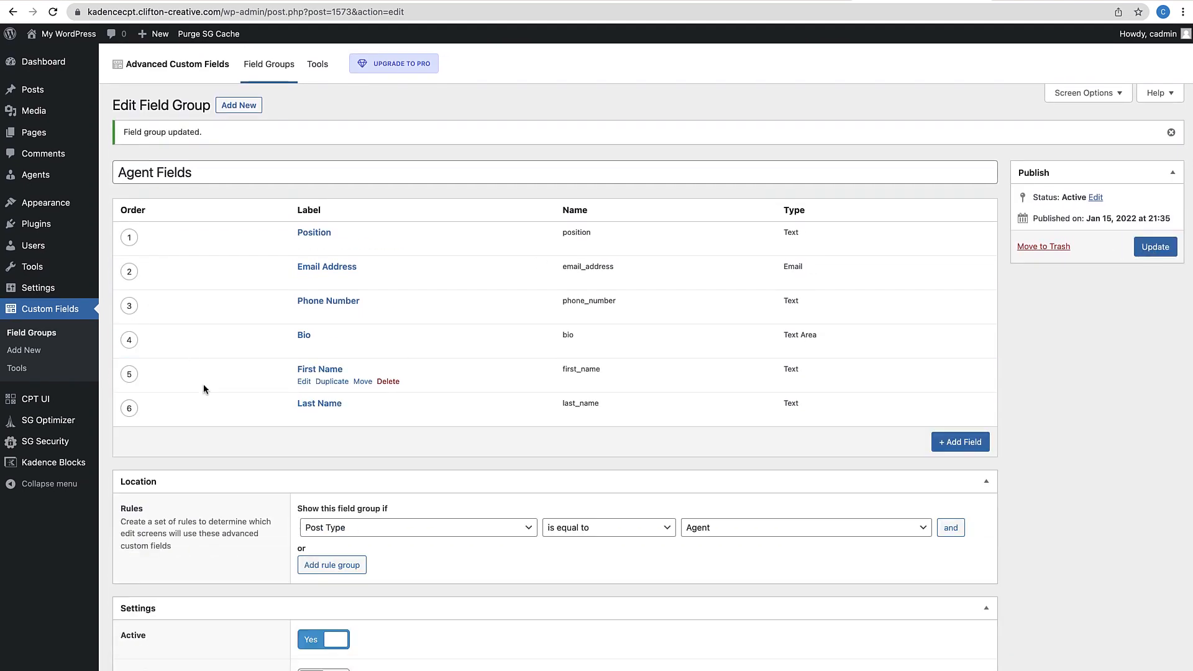
Move First Name and Last Name to the top of the list and update again
left_click_drag(131, 374, 126, 234)
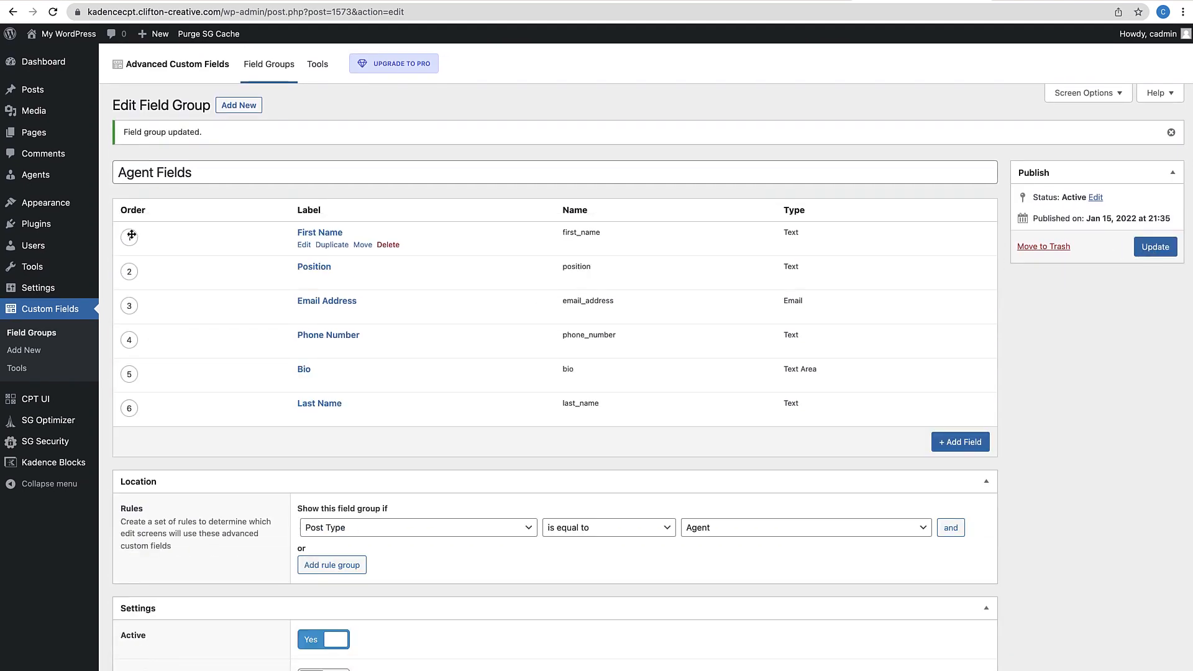
left_click_drag(128, 410, 133, 268)
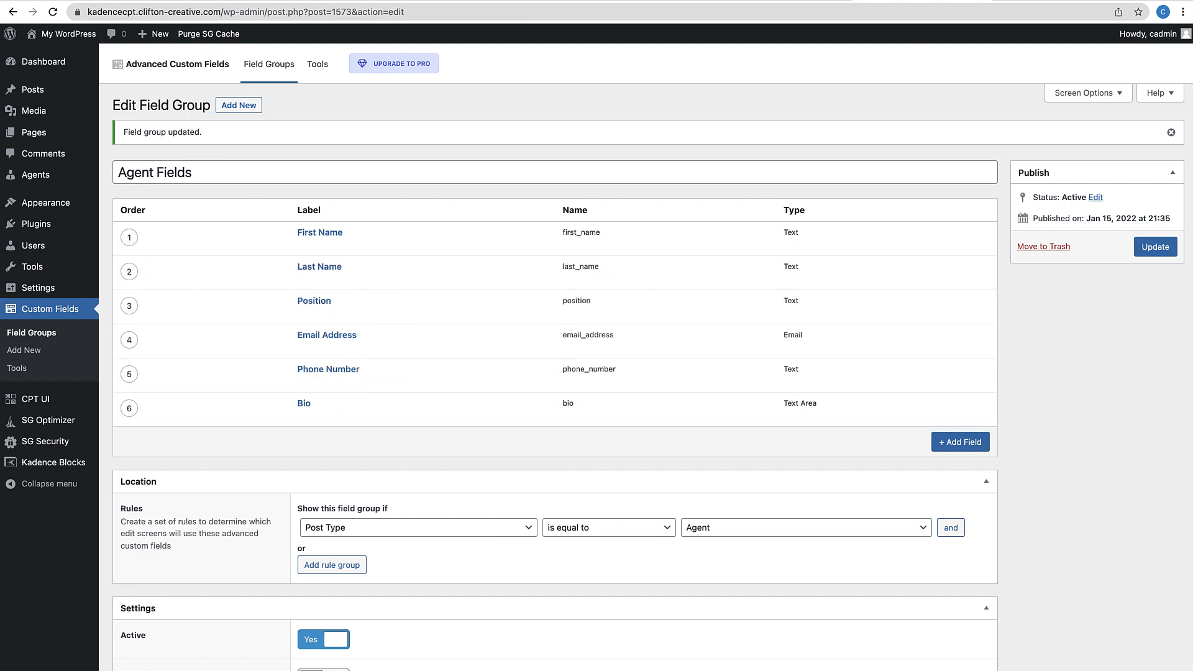
left_click(1156, 248)
mouse_move(58, 177)
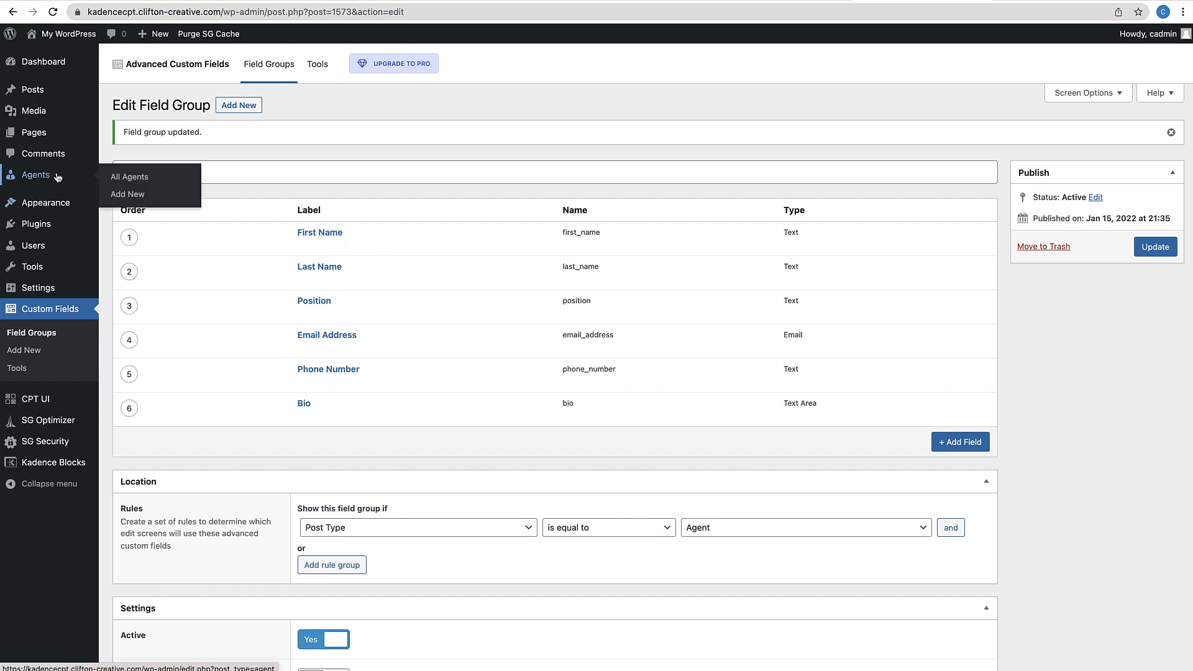
Check the six Agent Fields on a new Agent post, then go to the homepage
left_click(127, 194)
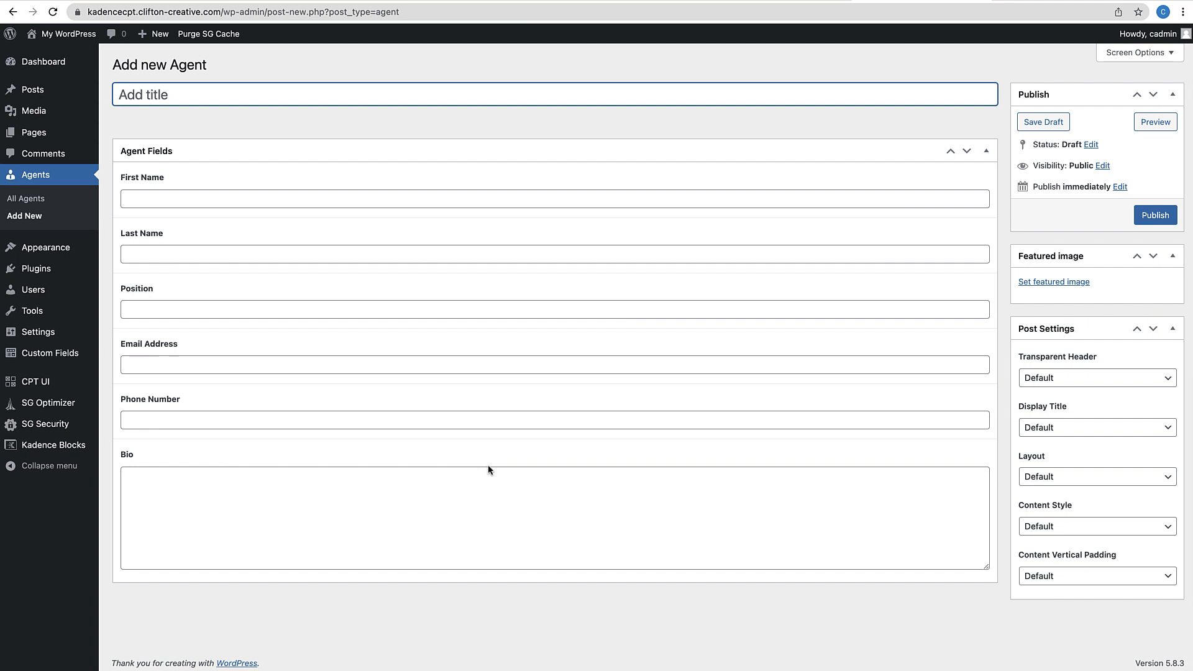
key("super+l")
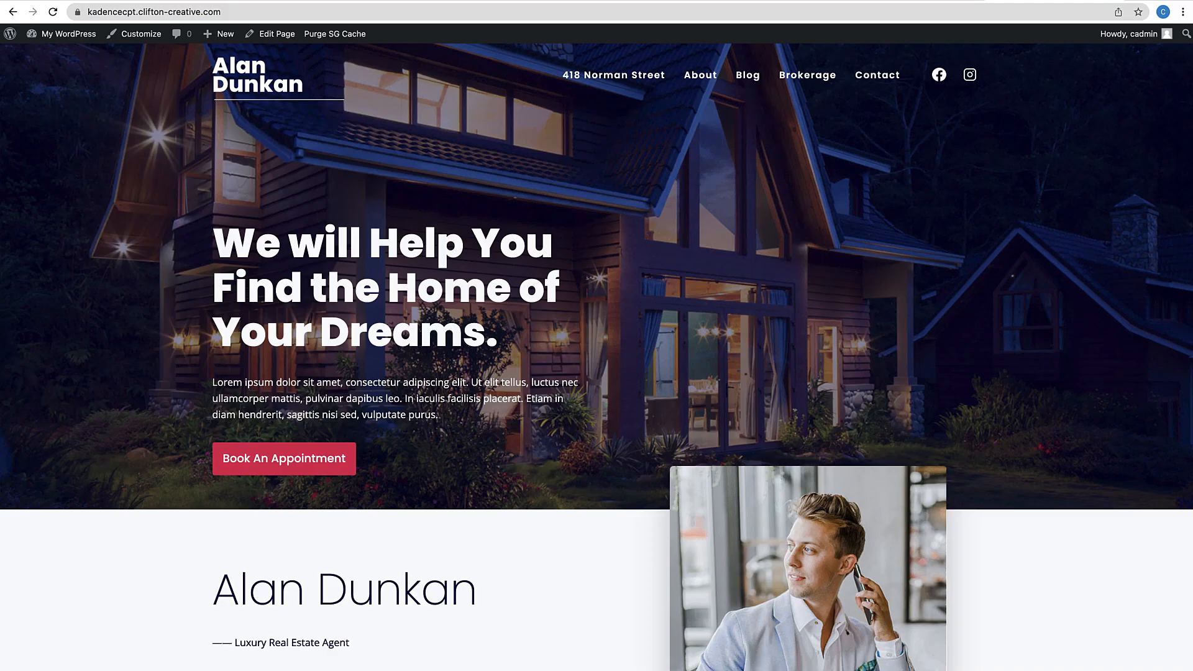
Open the site's About page and scroll down to the Featured Agents grid of six photos
left_click(697, 73)
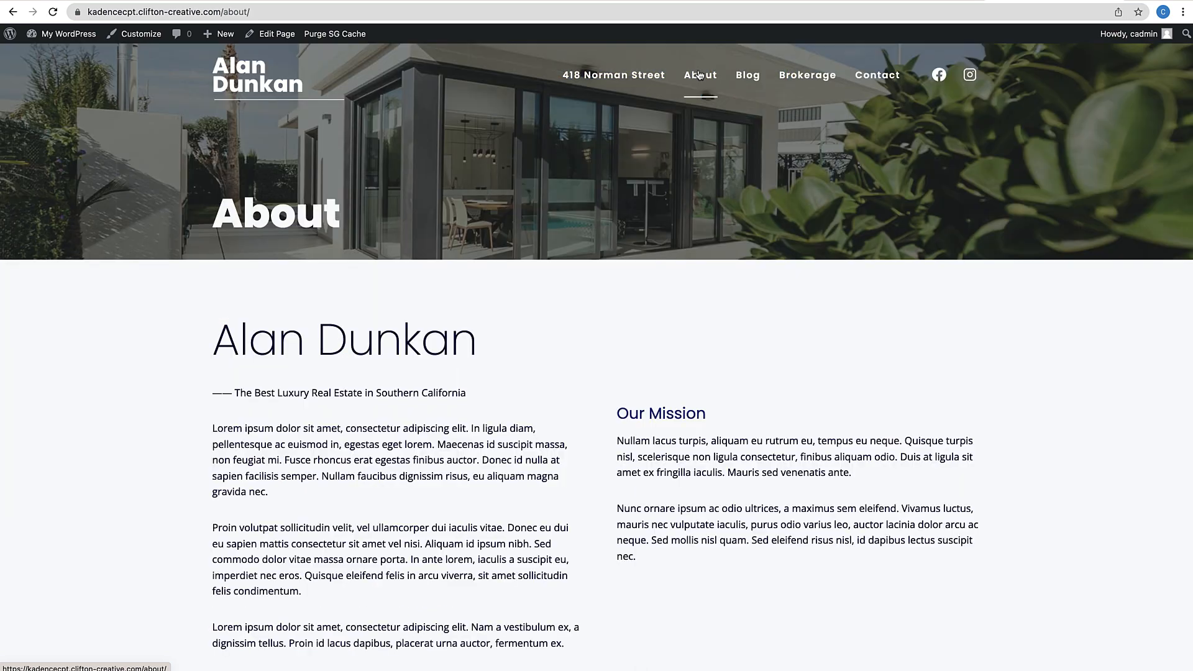
scroll(663, 243, "down", 4)
scroll(662, 242, "down", 8)
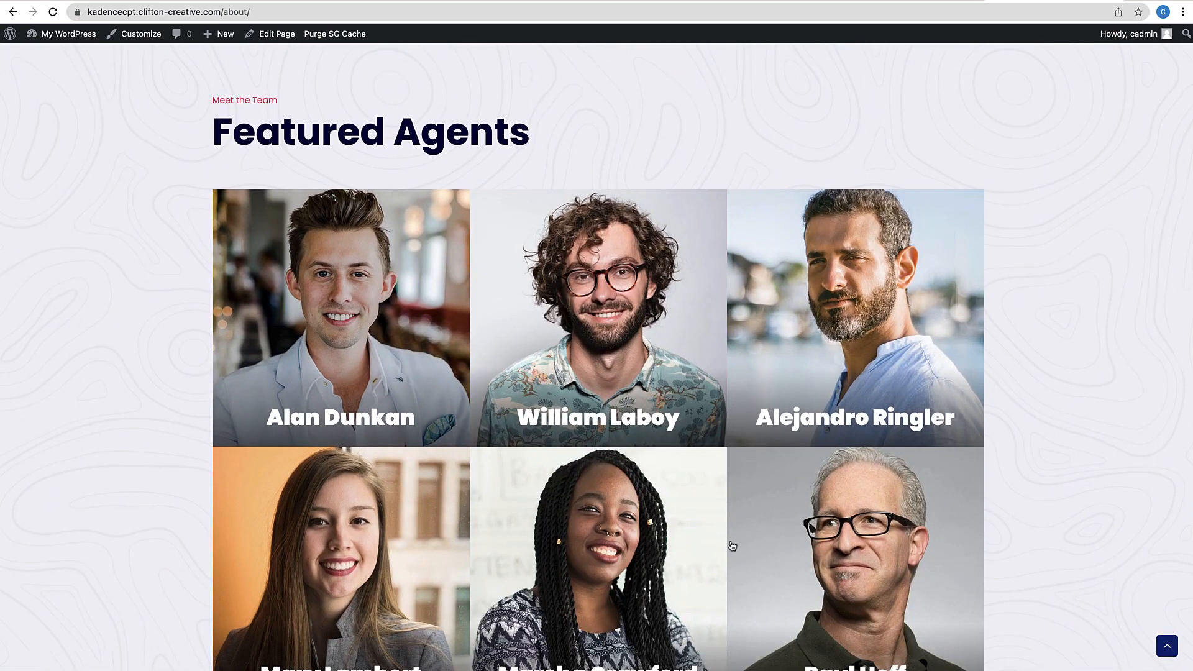
scroll(732, 546, "down", 1)
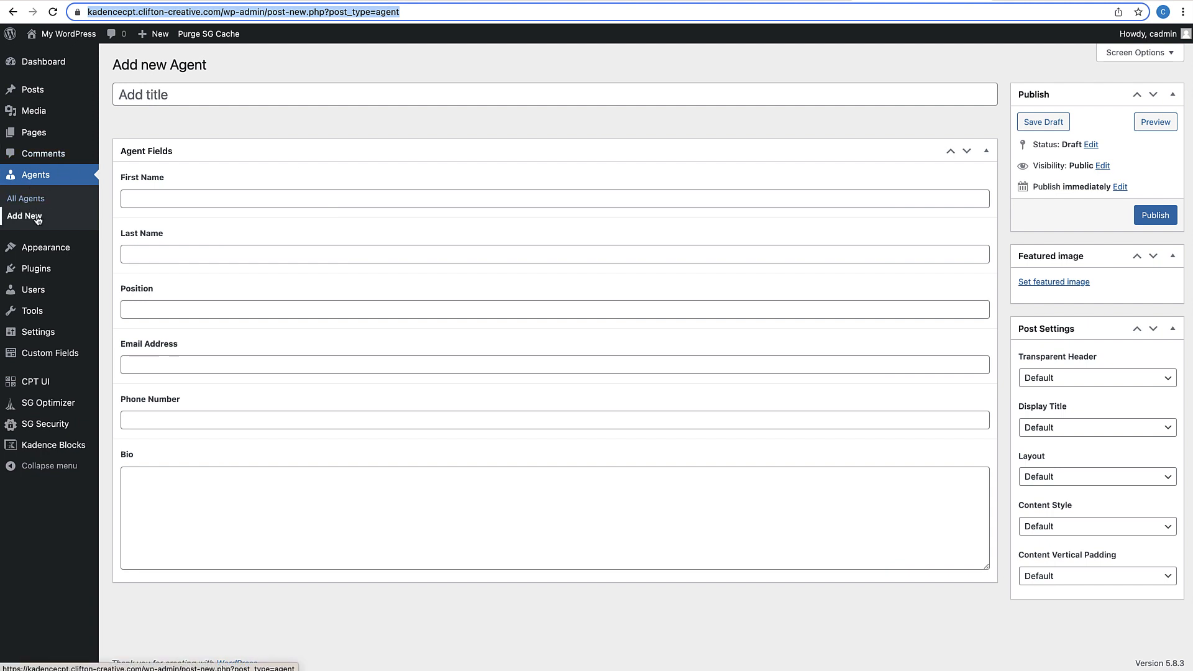
Enter the agent's full name as the title and fill the First Name and Last Name fields
left_click(163, 96)
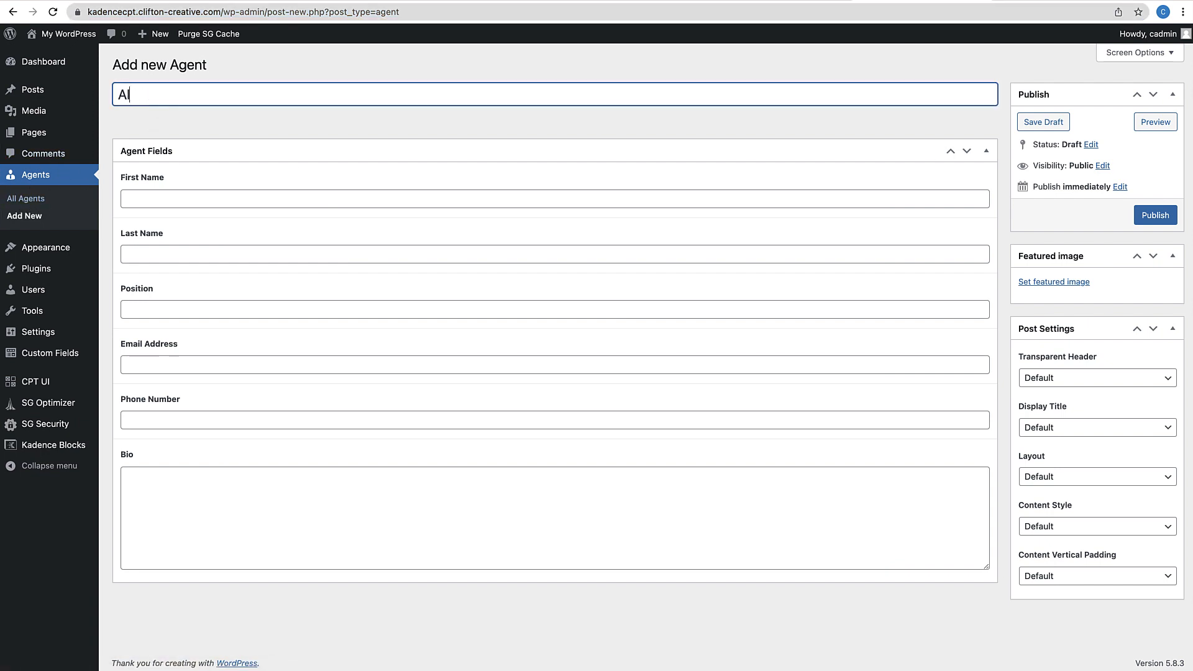
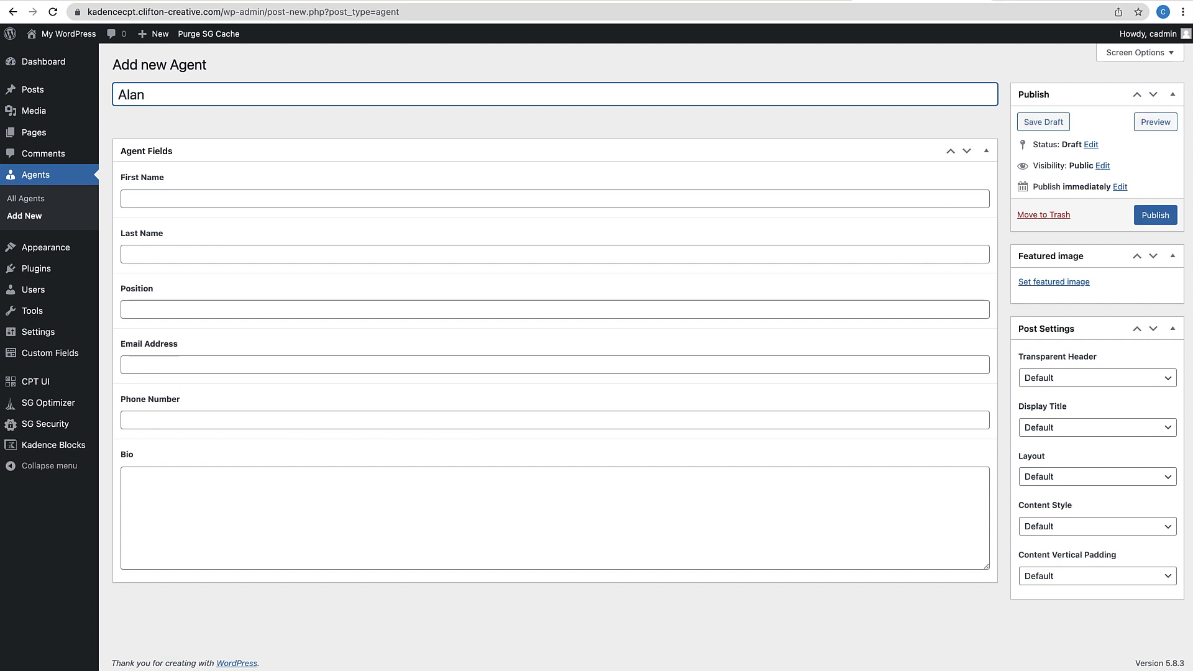
left_click(176, 199)
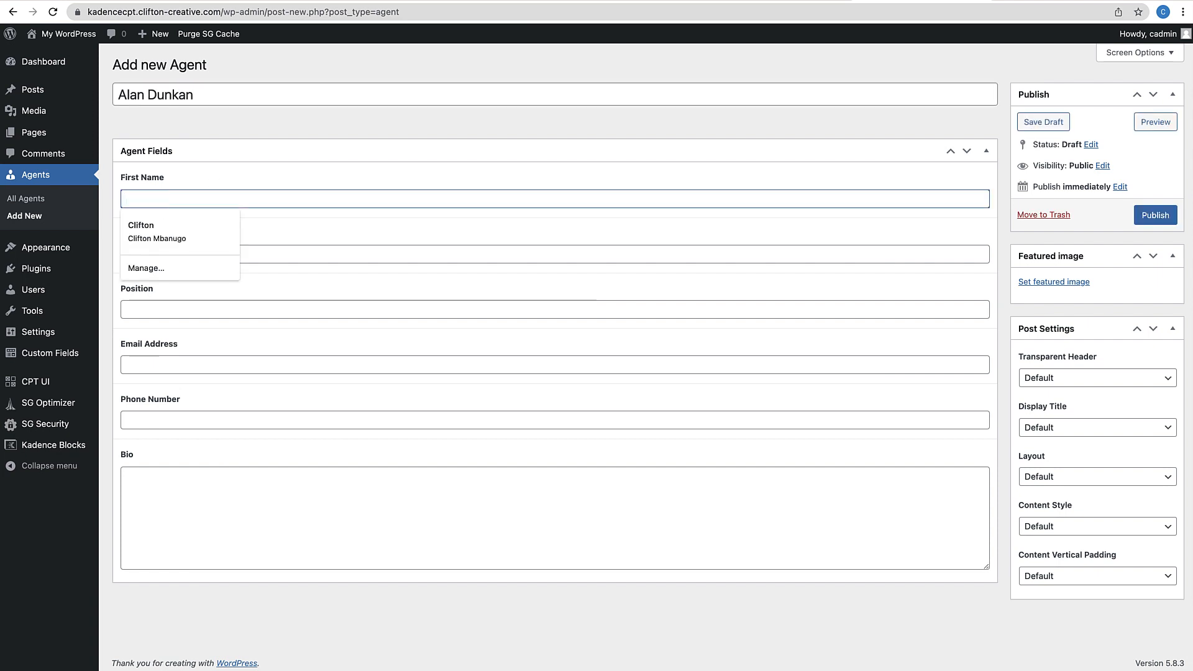
left_click(164, 257)
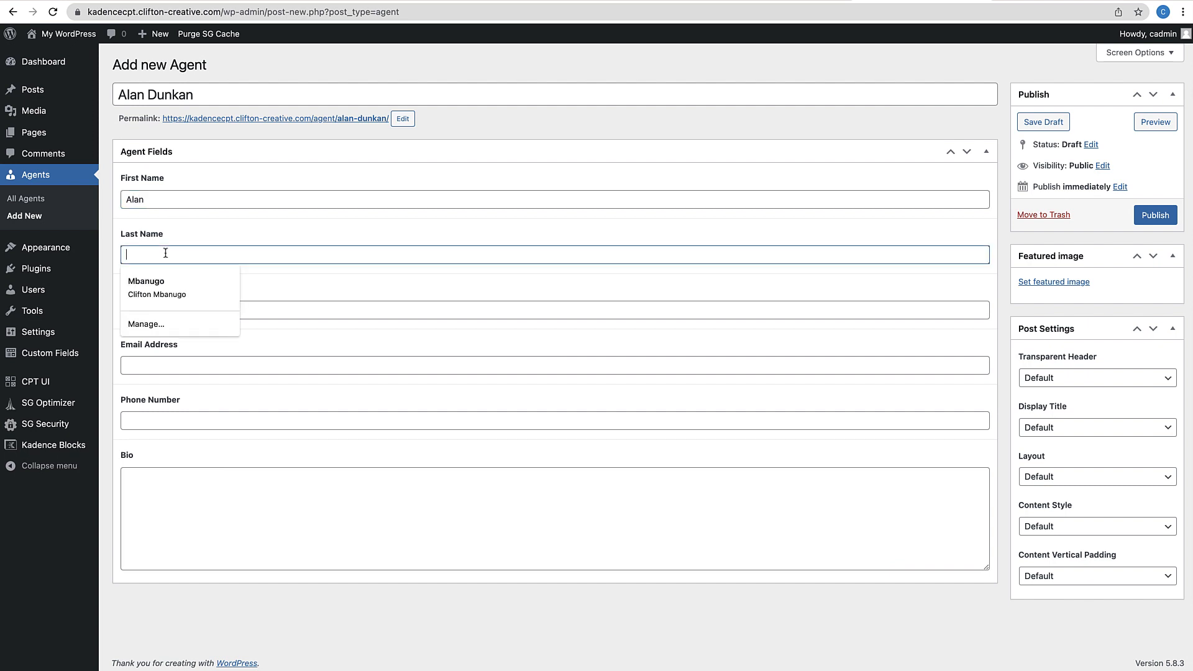
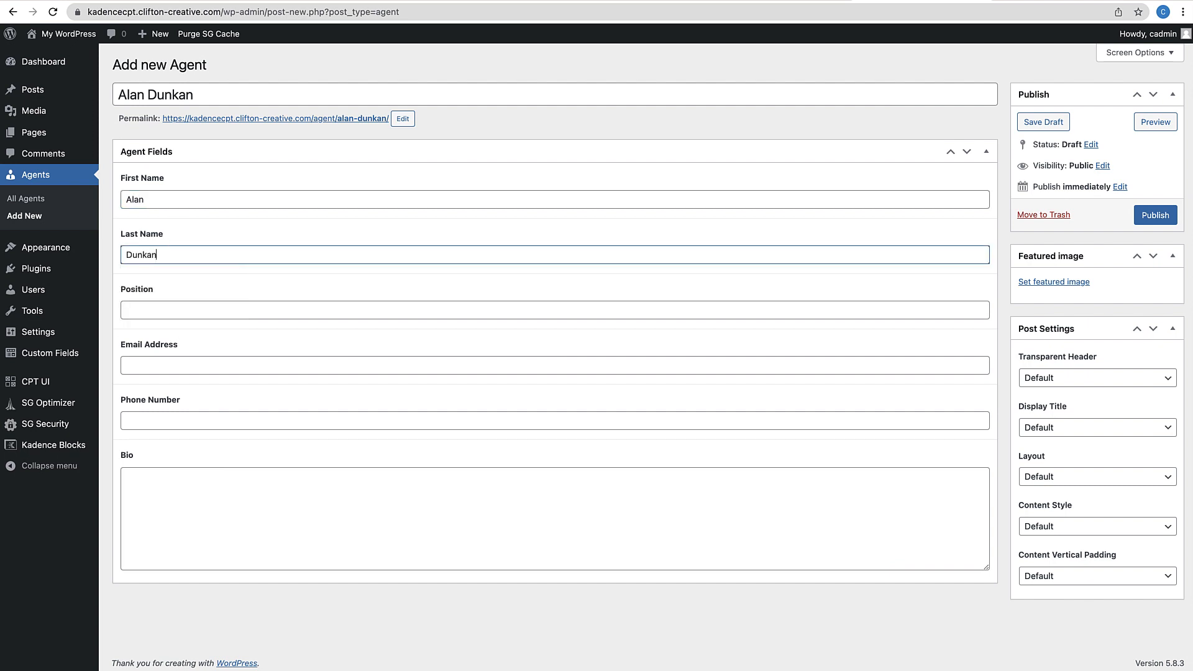
Set Position to Broker and fill in the agent's e-mail address and phone number
left_click(167, 317)
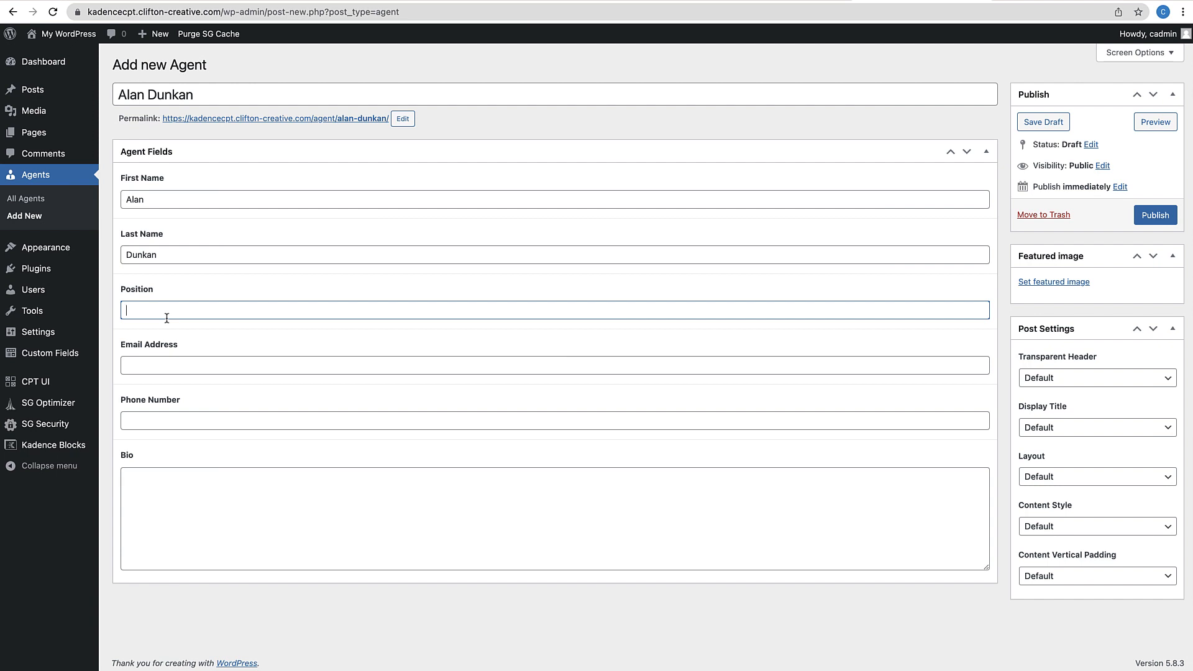
type("Broker")
left_click(176, 363)
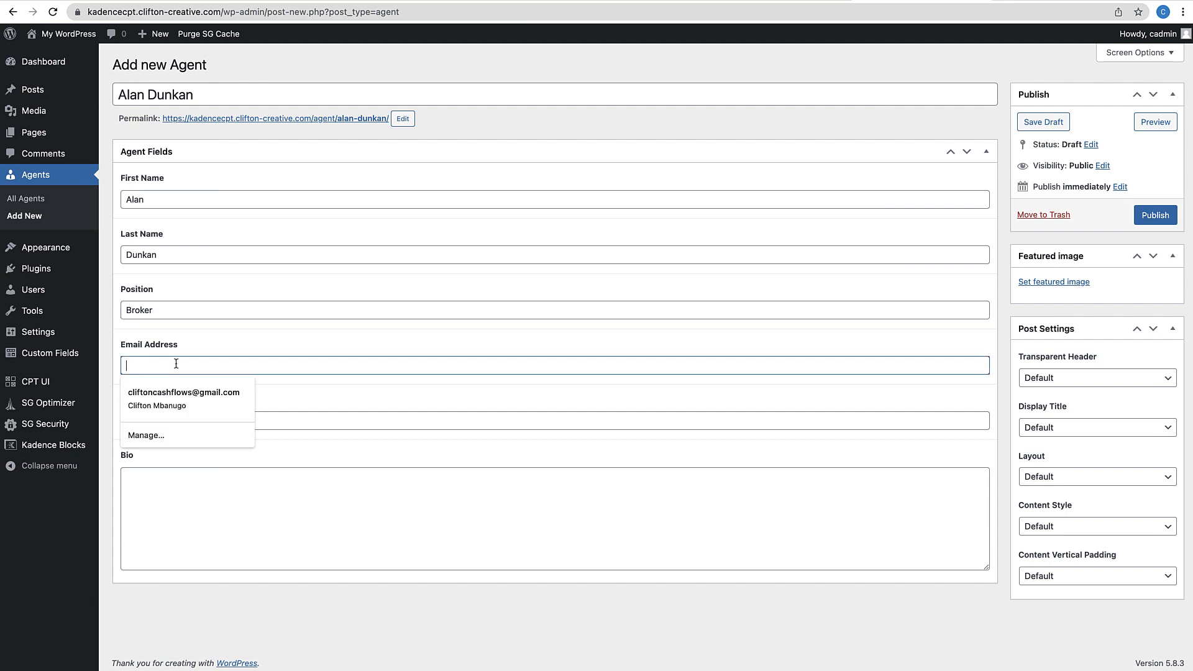
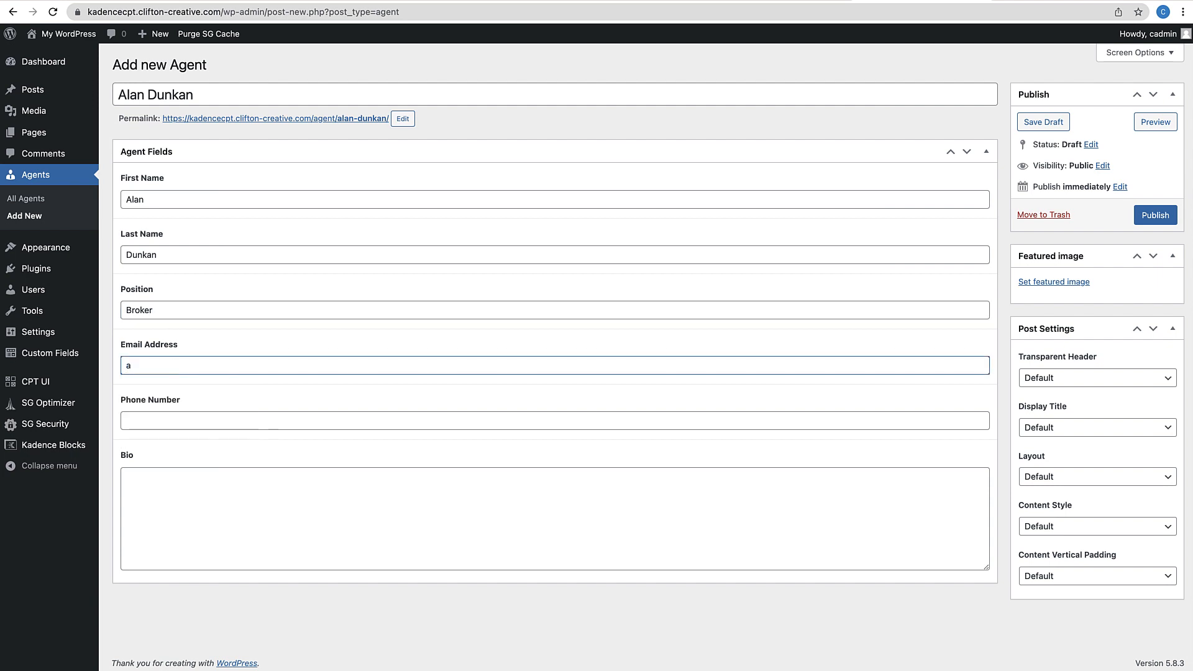
left_click(138, 416)
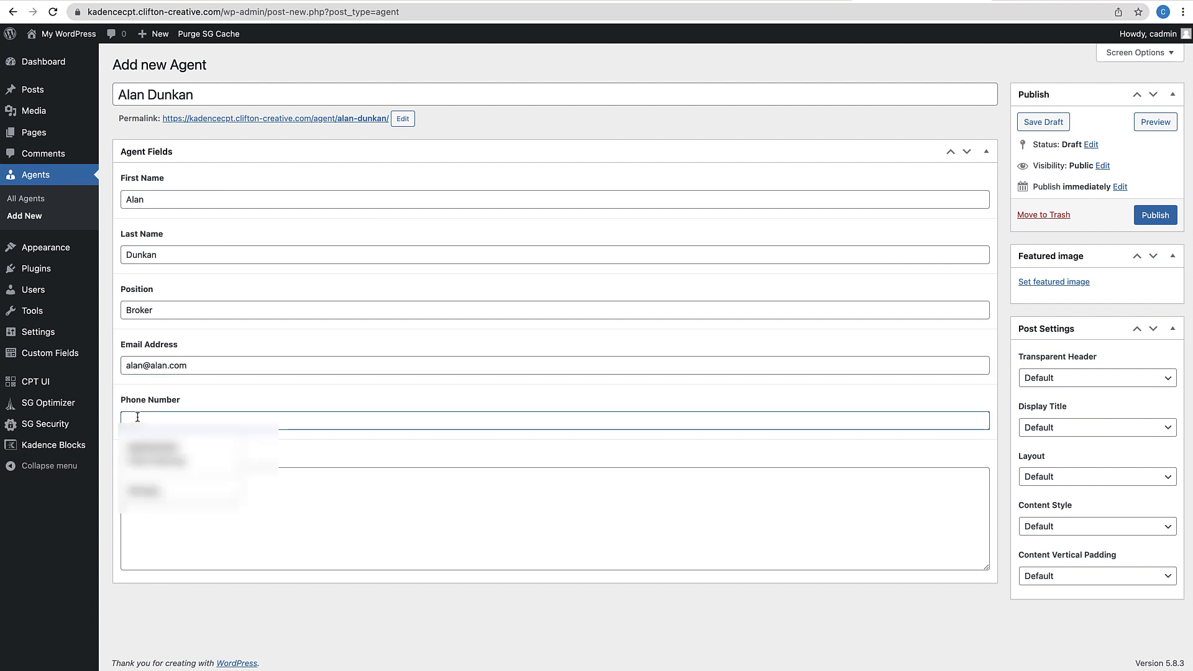
type("(999")
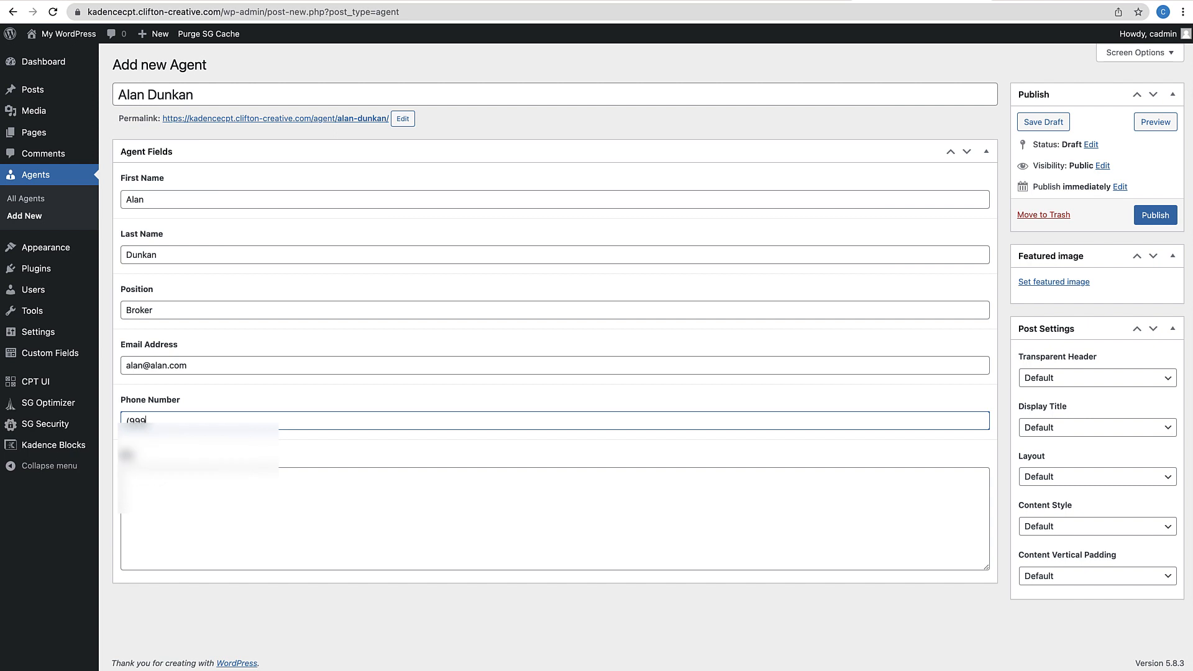
type(") 999-9999")
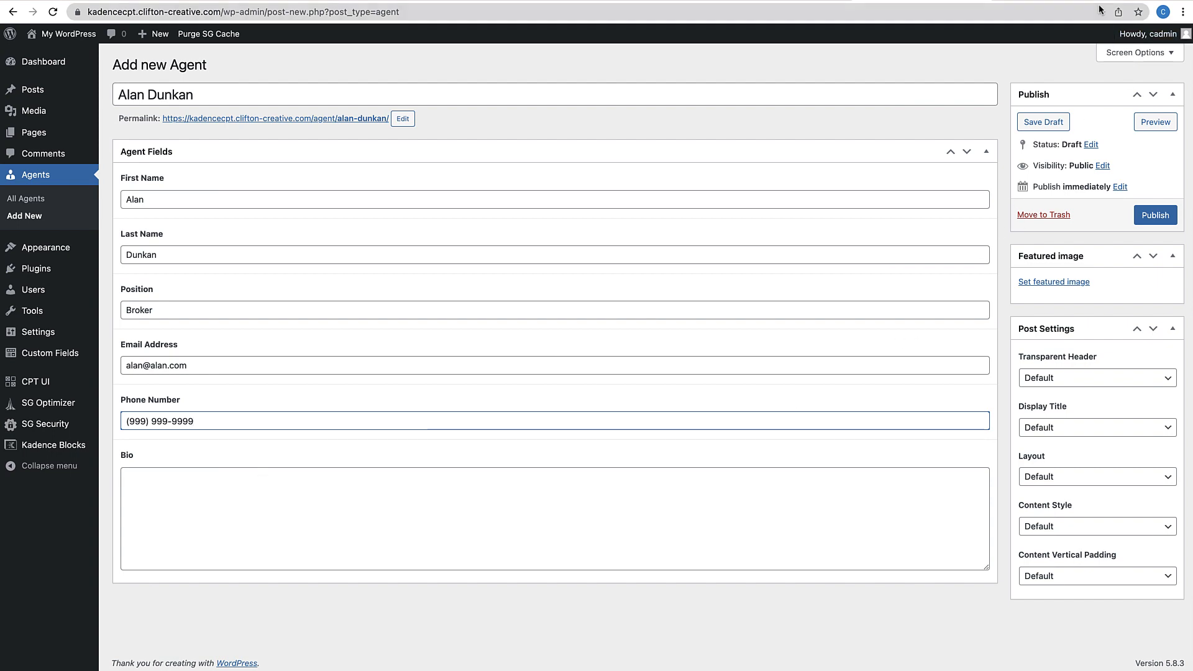
Open lipsum.com in a new tab and select the first Lorem Ipsum paragraph
key("super+t")
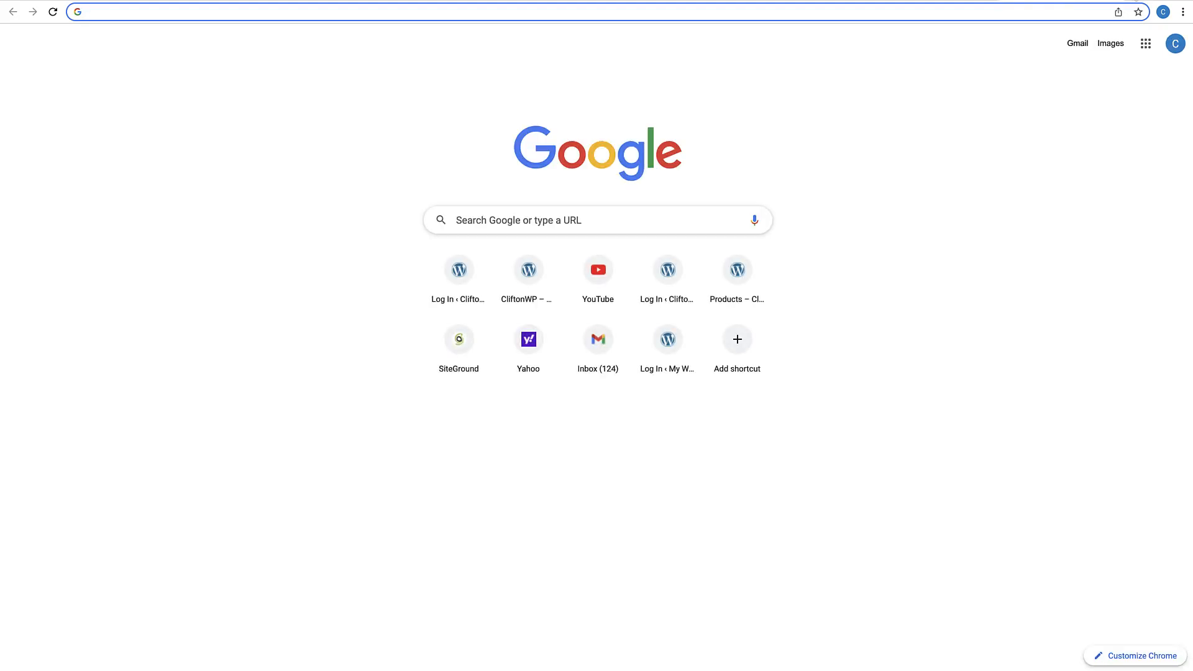
type("lipsum.com")
key("Return")
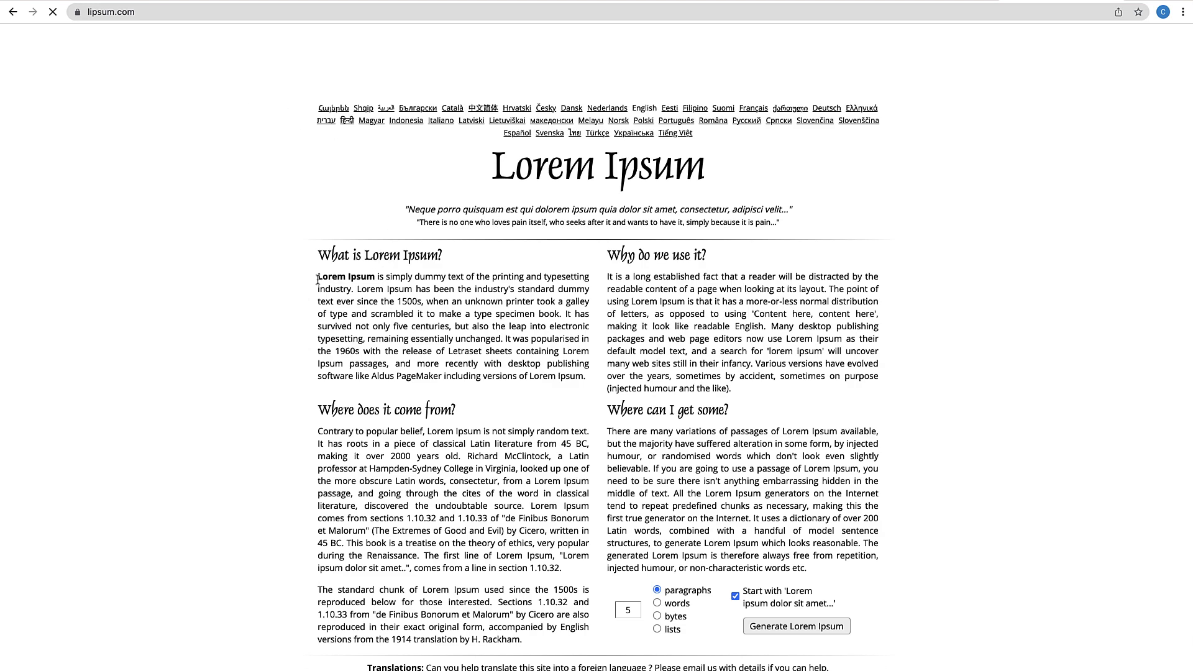
left_click_drag(317, 279, 588, 383)
key("super+c")
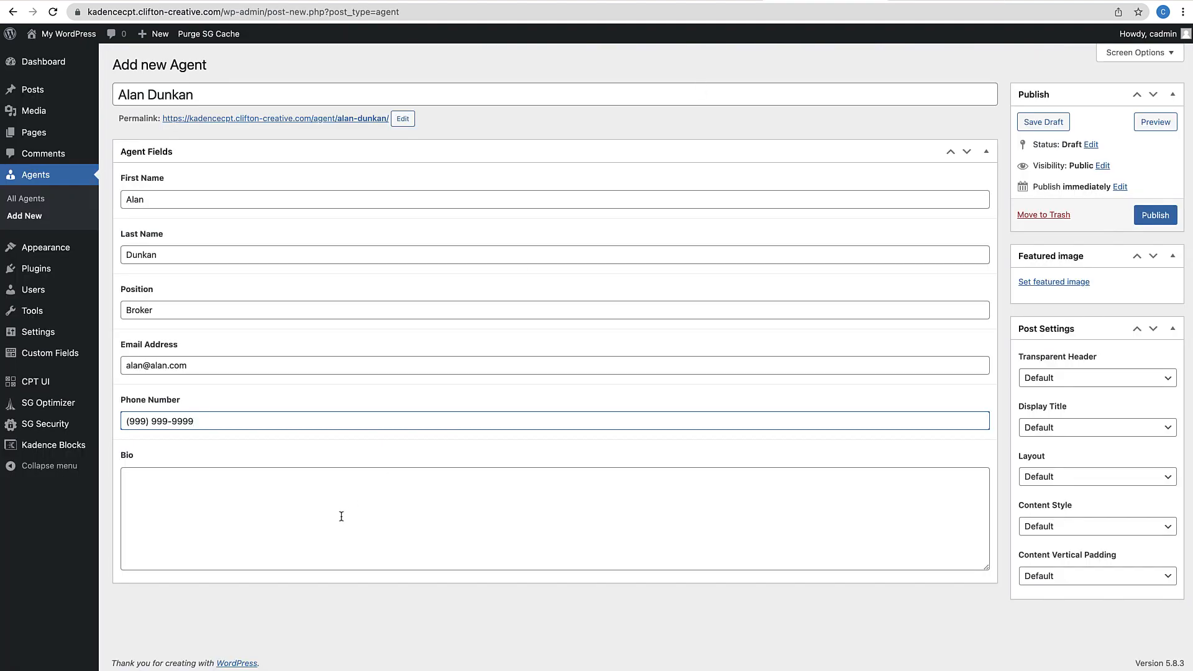
Paste the Lorem Ipsum paragraph into the Bio field three times, separated by new lines
left_click(341, 516)
key("super+v")
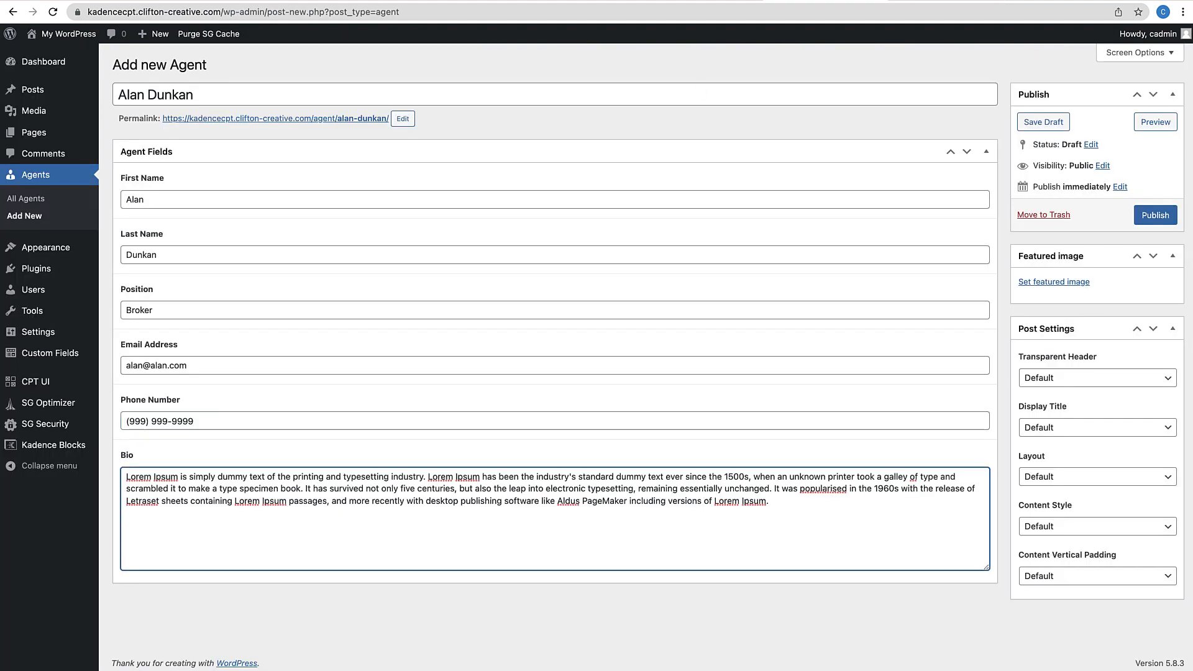
key("Return")
key("Return")
key("super+v")
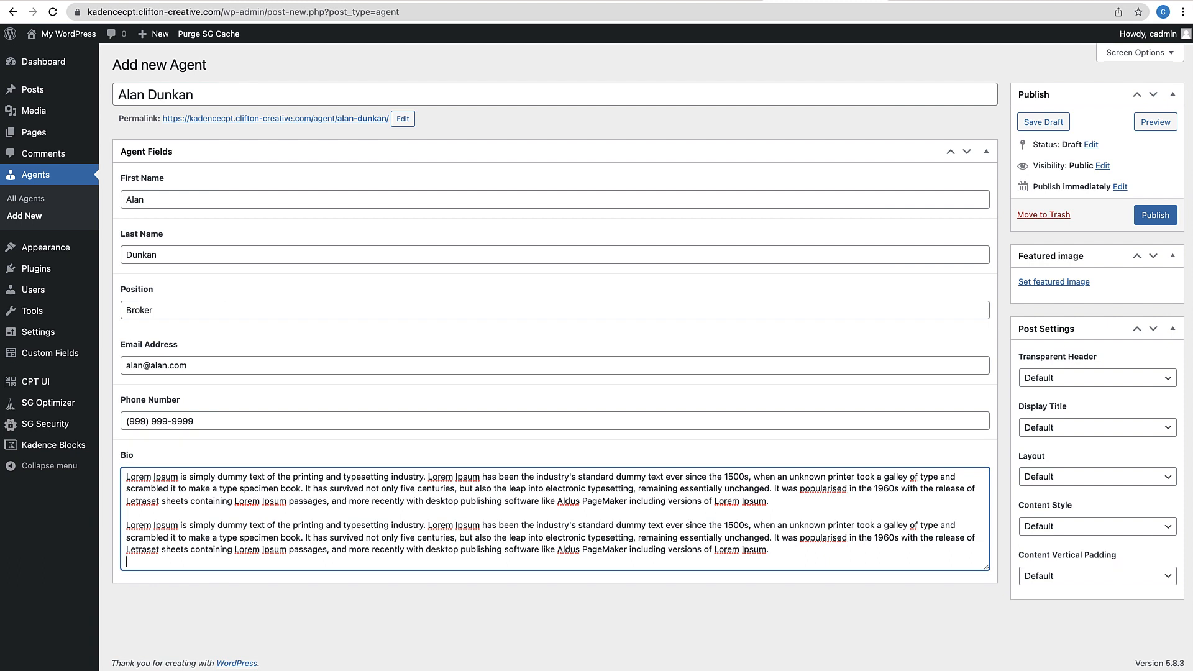
key("Return")
key("super+v")
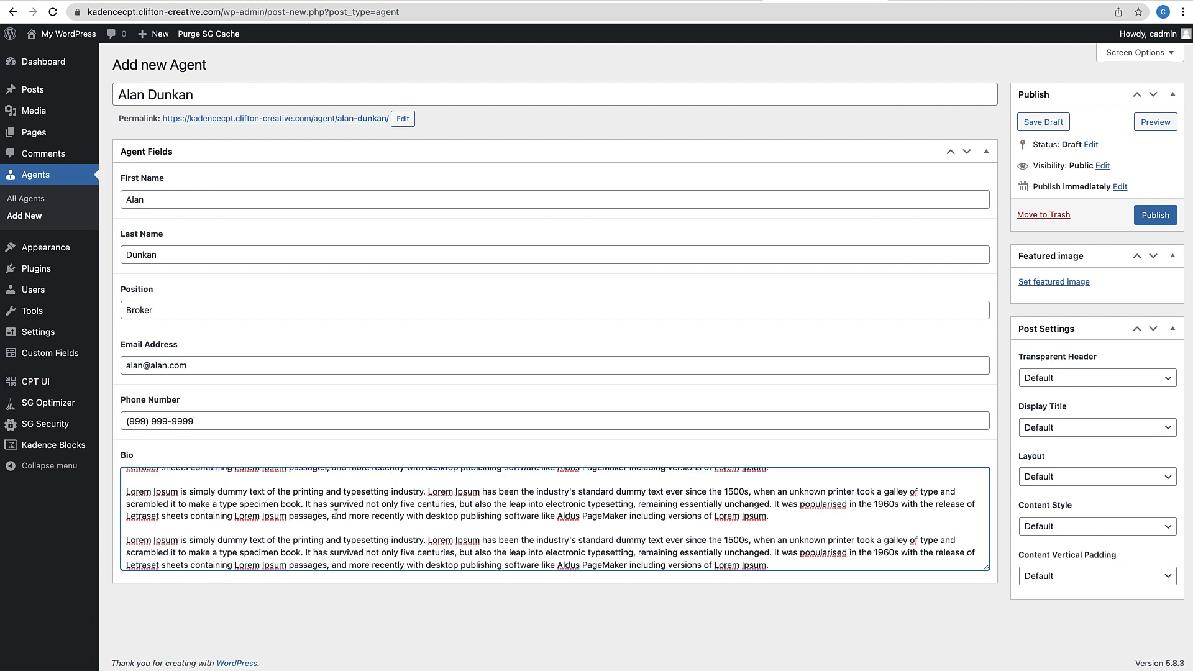
key("Return")
scroll(329, 500, "down", 2)
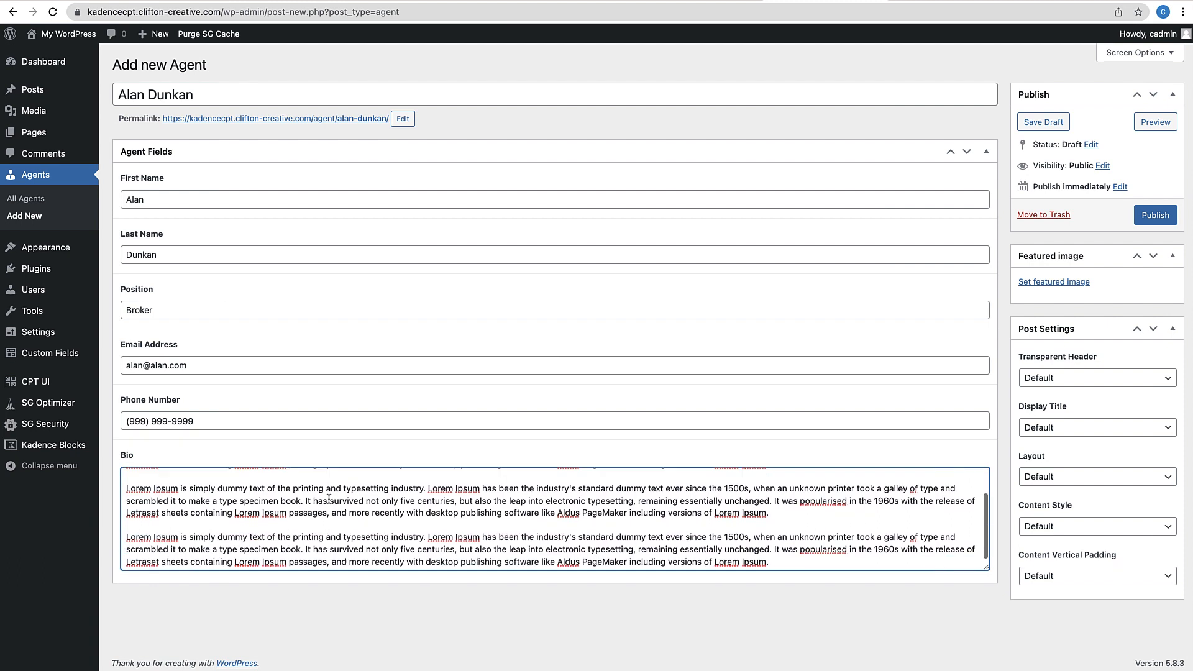
scroll(329, 500, "up", 2)
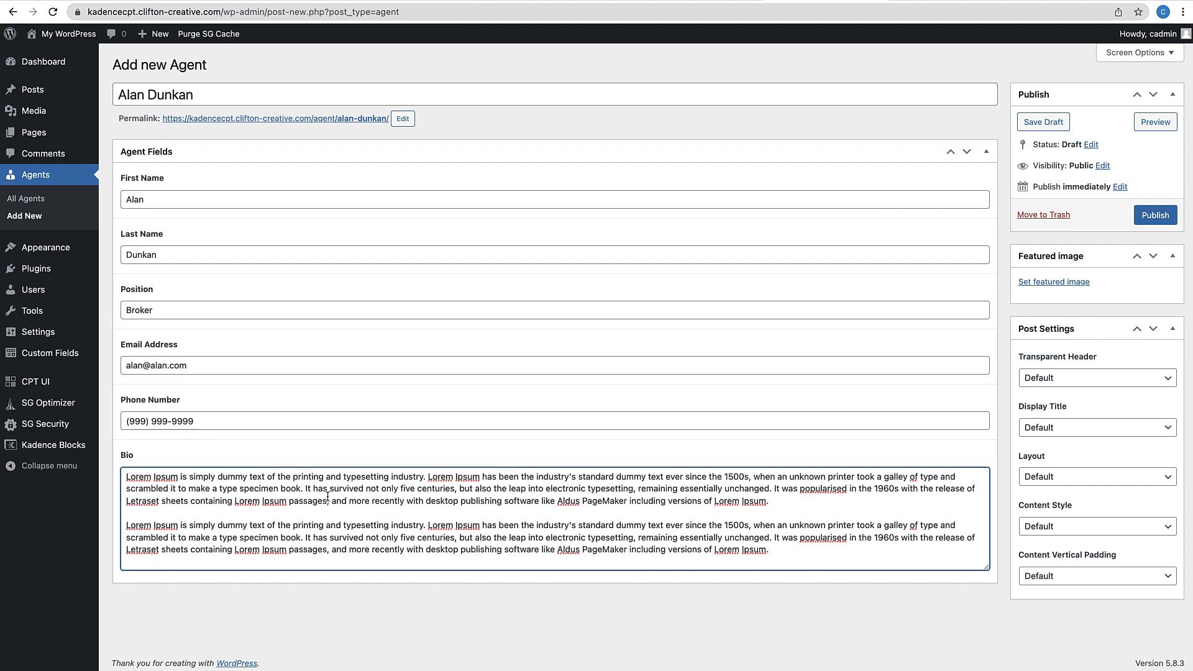
scroll(317, 522, "down", 2)
scroll(316, 521, "up", 2)
scroll(317, 521, "down", 2)
scroll(317, 521, "up", 2)
scroll(317, 521, "down", 2)
scroll(317, 521, "up", 2)
Set the smiling man's portrait from the Media Library as featured image and publish the agent
left_click(1068, 282)
left_click(127, 87)
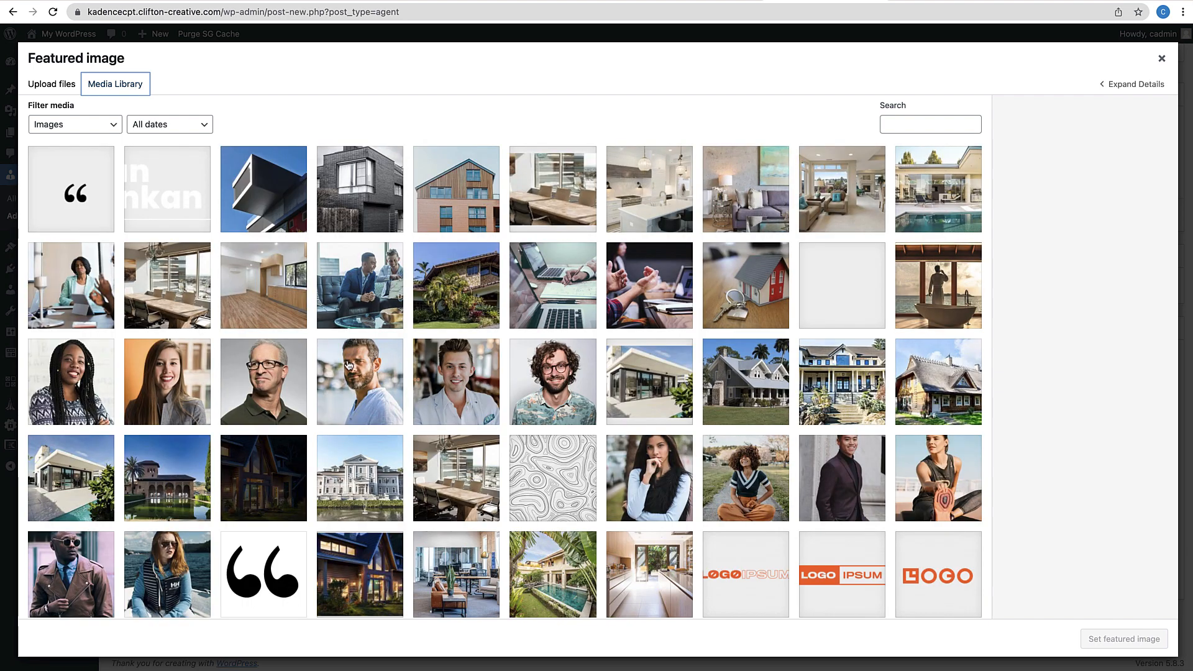
left_click(486, 380)
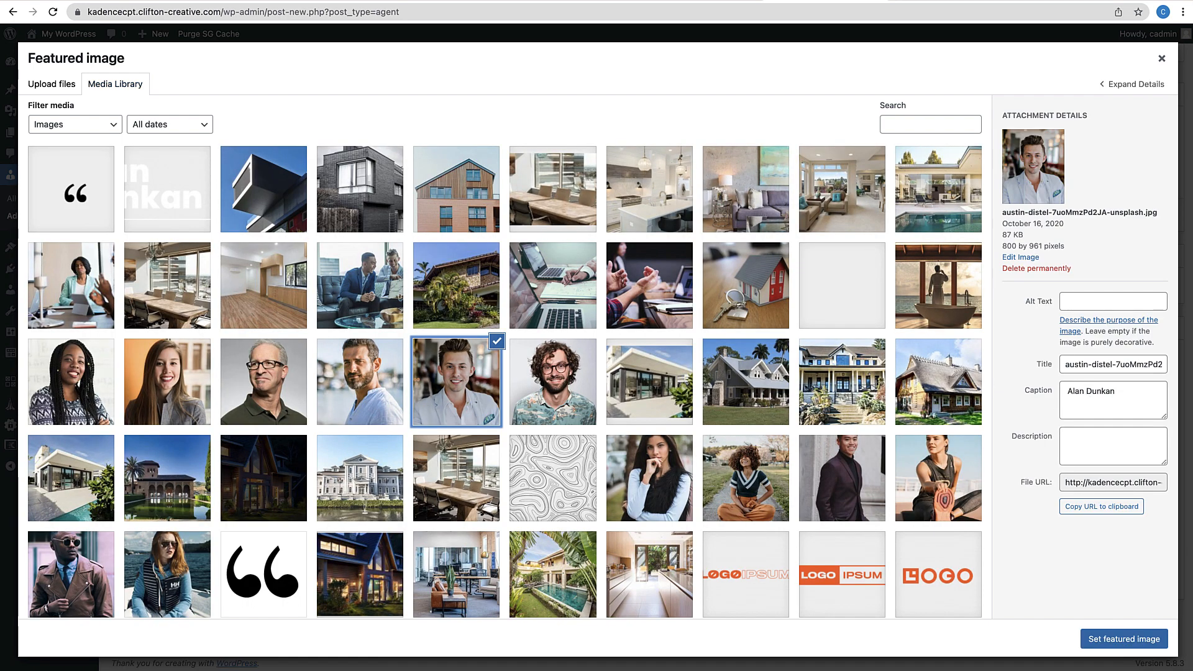
left_click(1118, 638)
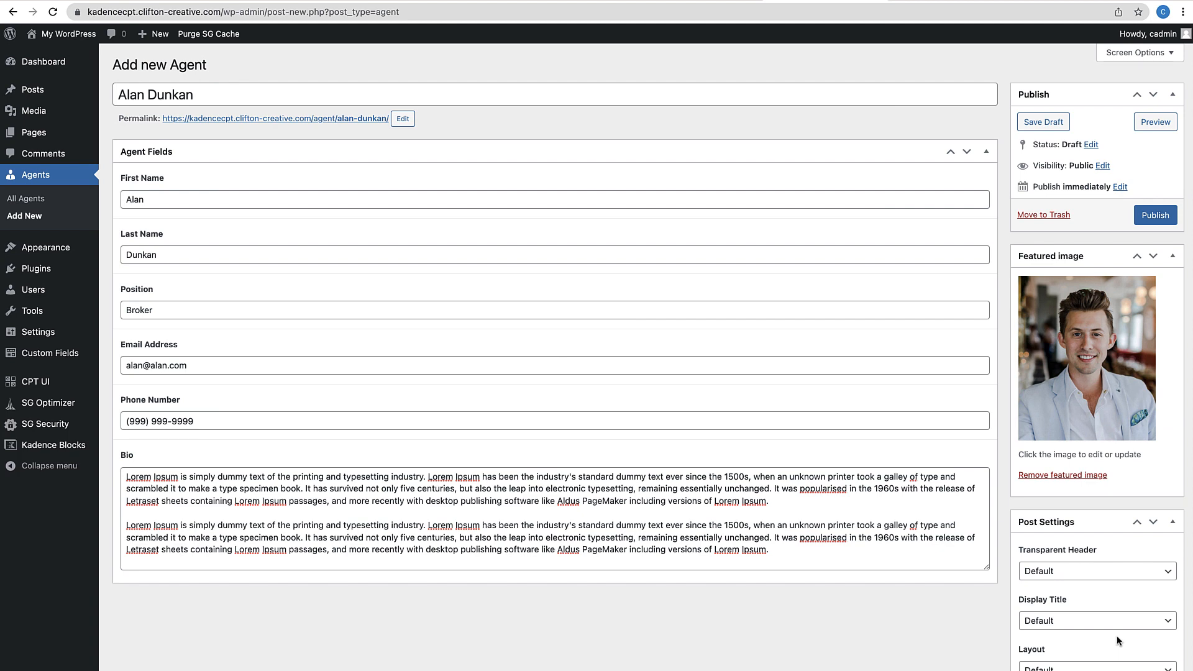
left_click(1155, 215)
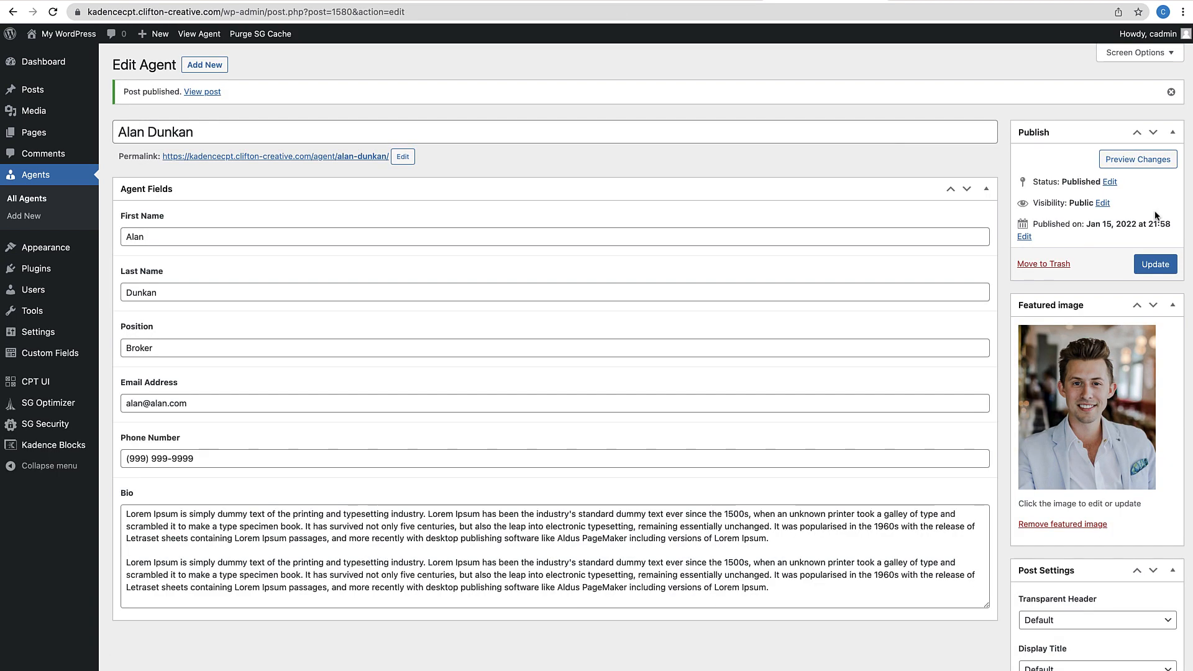
Check the agent's live page from All Agents, then return to the admin Dashboard
left_click(31, 198)
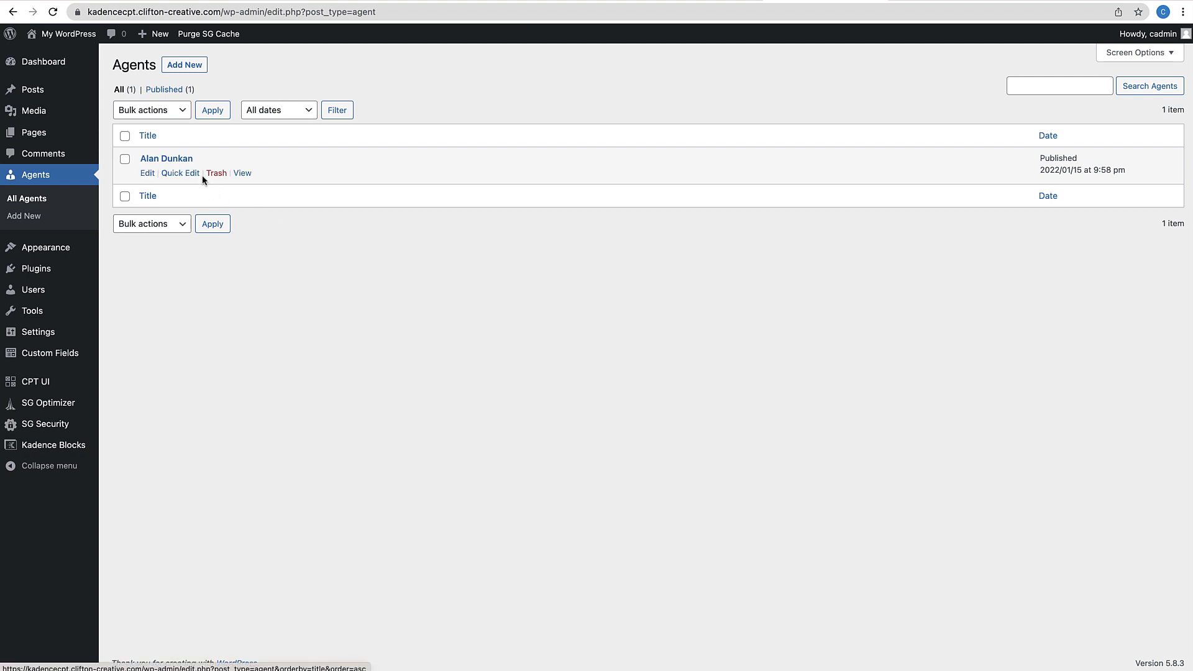
left_click(242, 173)
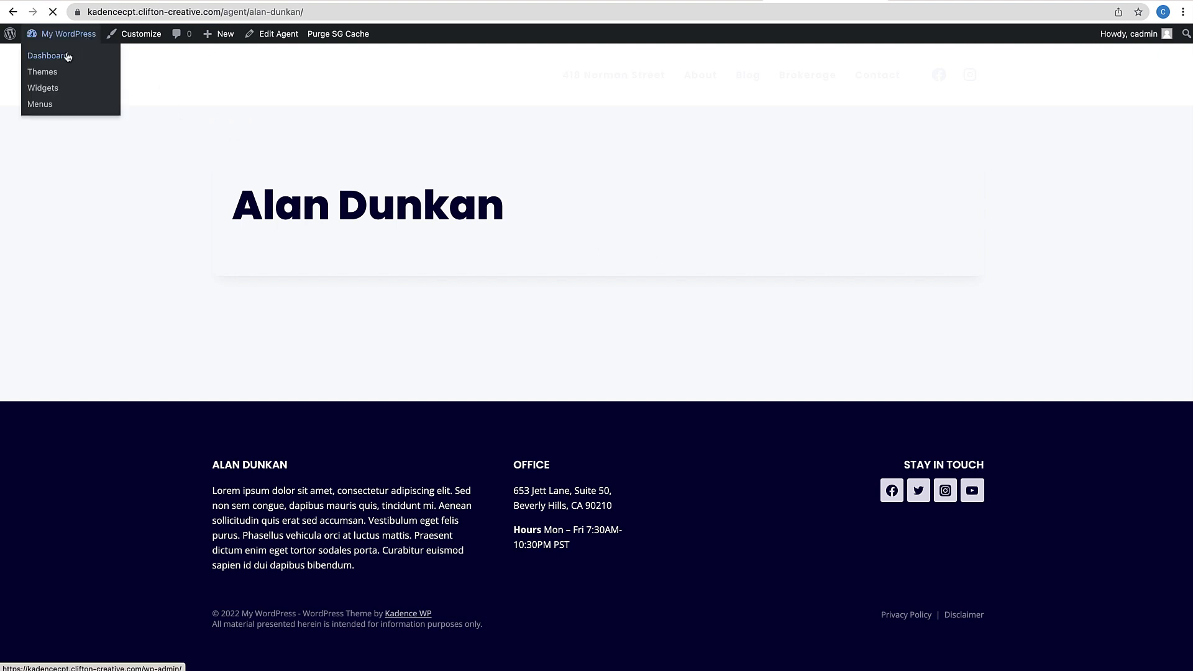
left_click(67, 56)
Start a new agent and enter the name, Real Estate Agent position, e-mail and phone
mouse_move(50, 220)
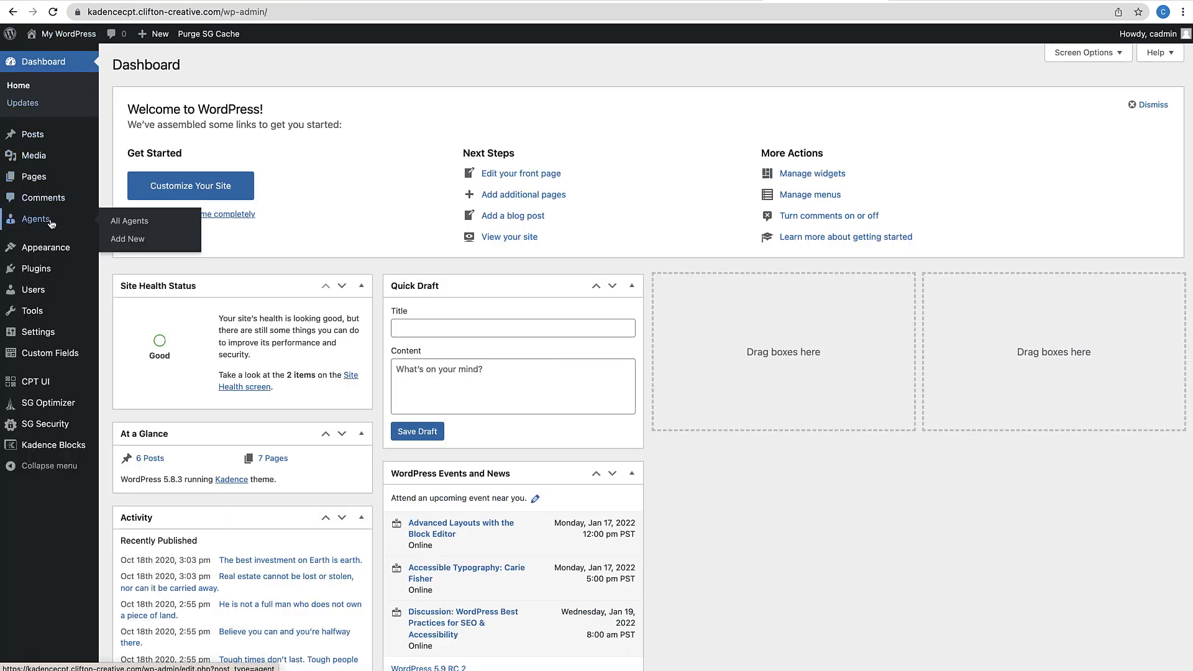
left_click(119, 241)
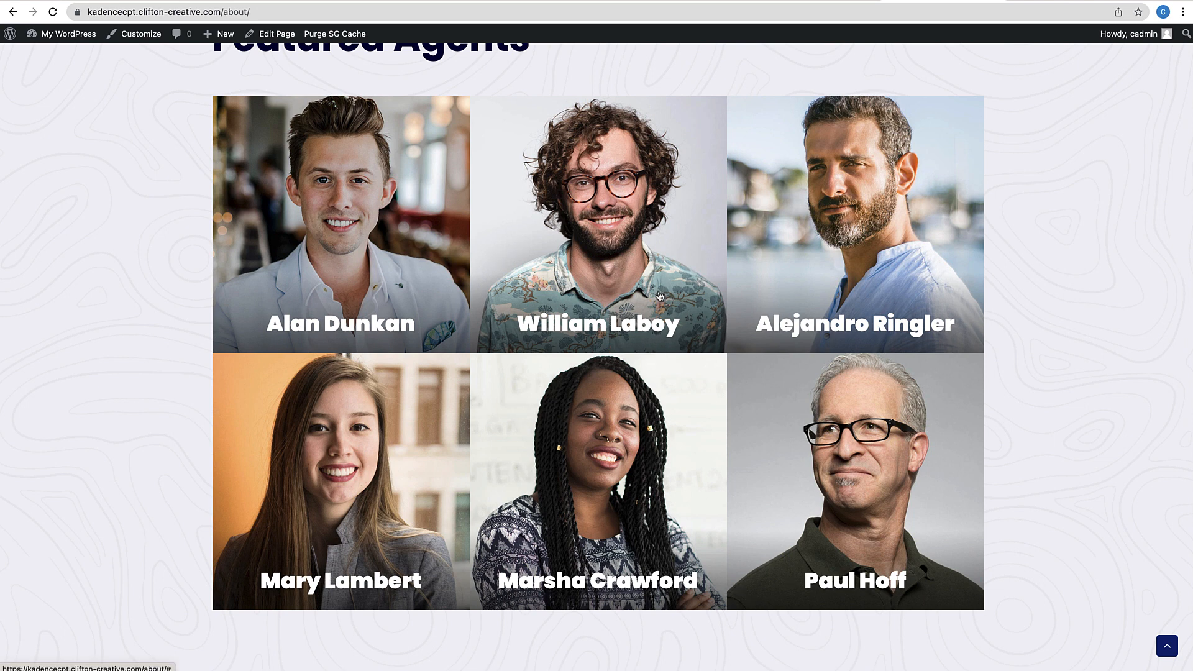
scroll(597, 336, "down", 5)
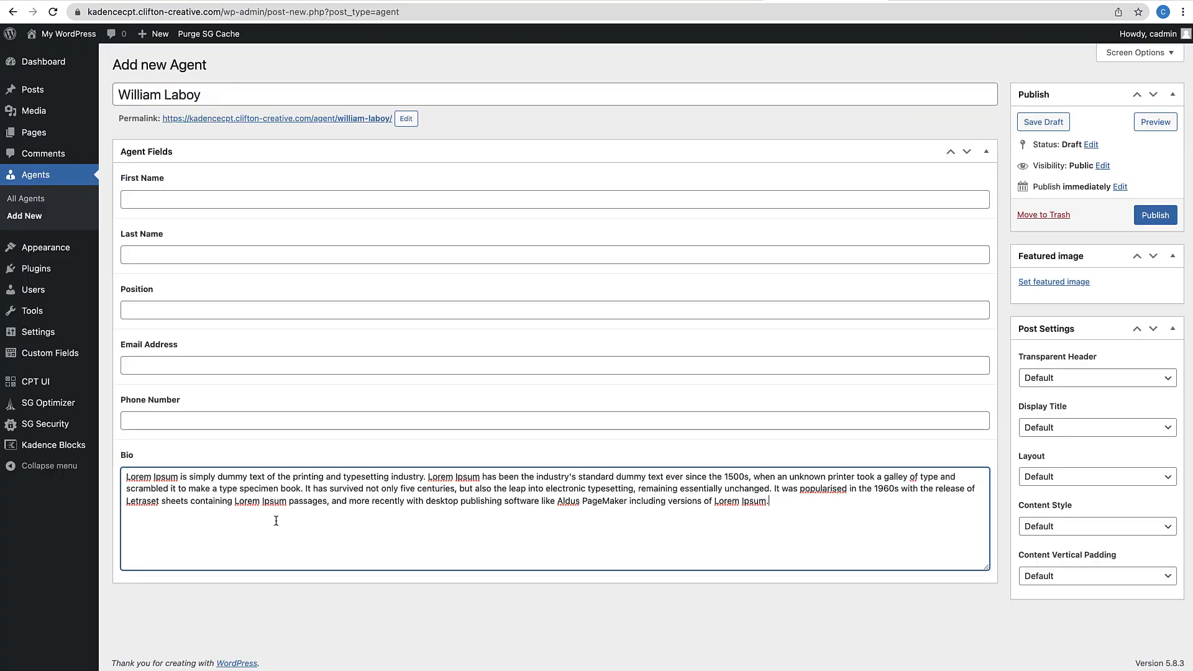
key("Tab")
key("Tab")
type("Real Estate Agent")
Start another agent with its title, first and last name, and Real Estate Agent position
key("Tab")
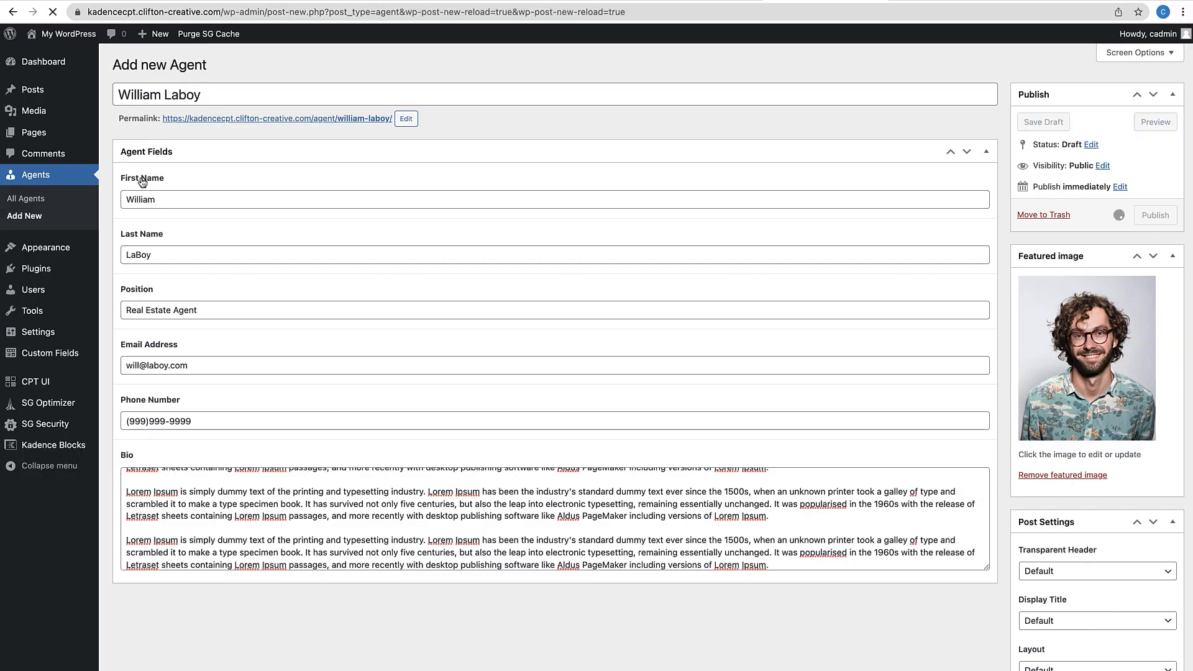
left_click(24, 215)
left_click(215, 200)
key("Tab")
key("Tab")
type("Real Estate Agent")
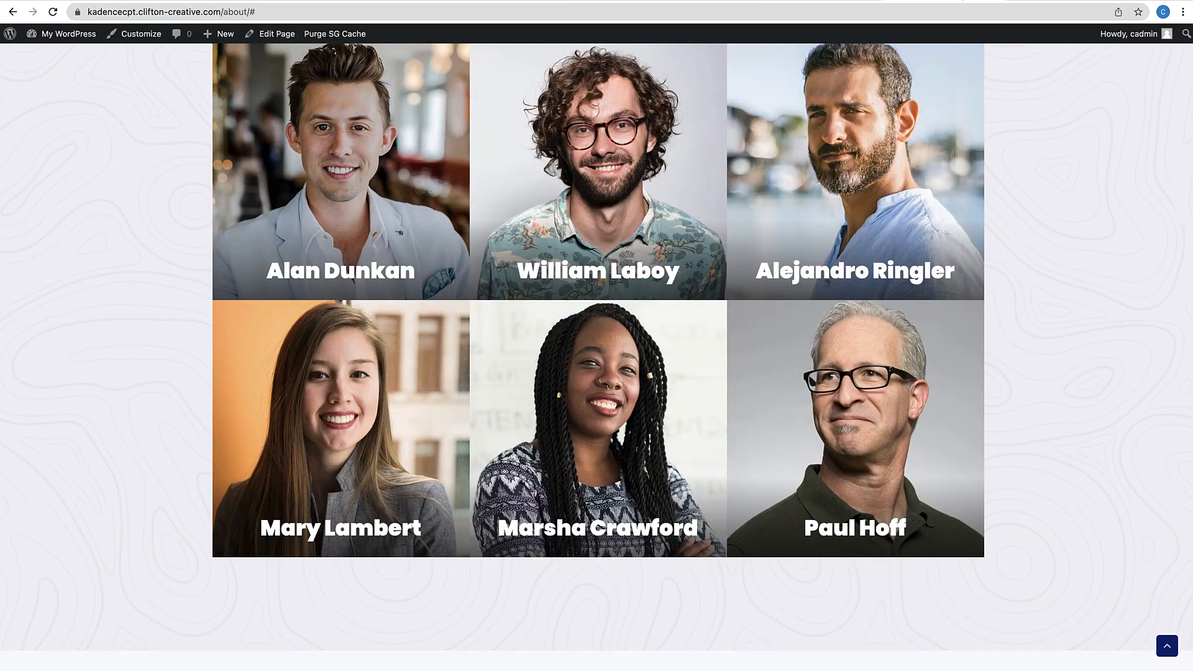
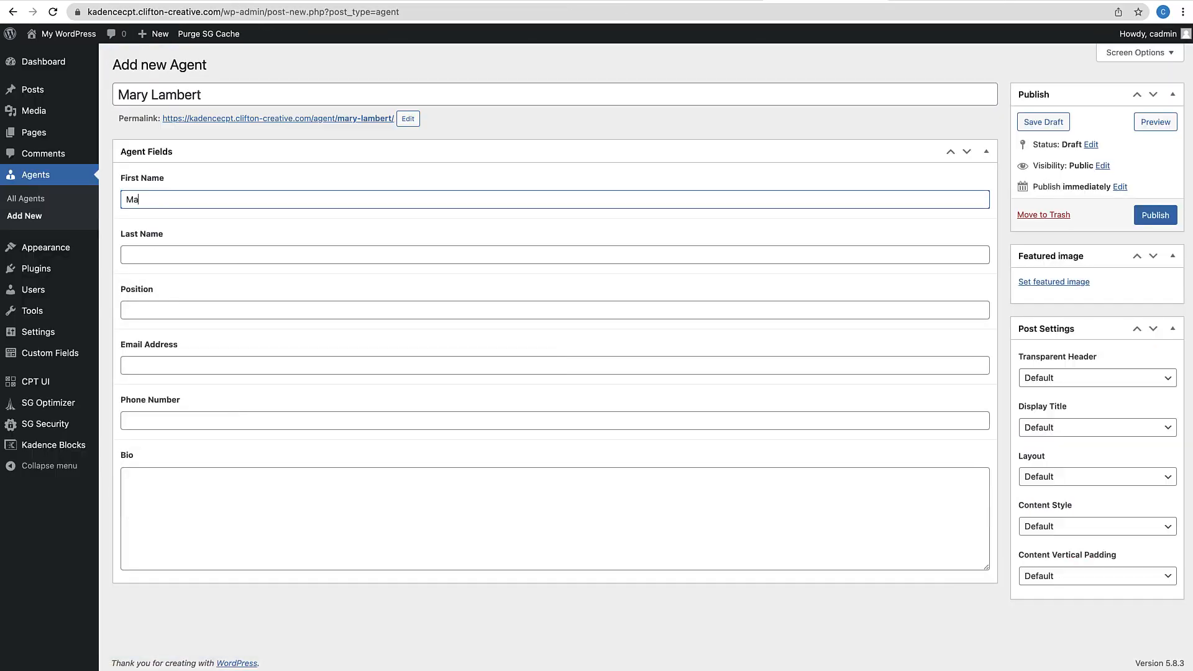
Fill another agent's first and last name, Real Estate Agent position and e-mail address
key("Tab")
key("Tab")
type("Real Estate Agent")
key("Tab")
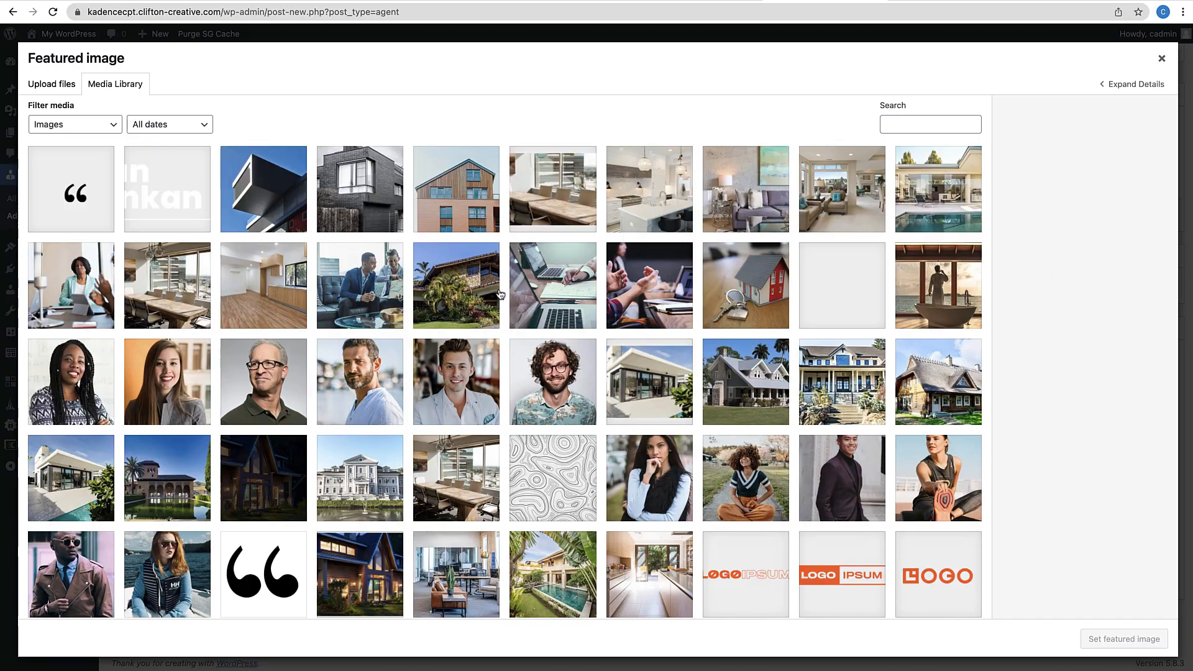
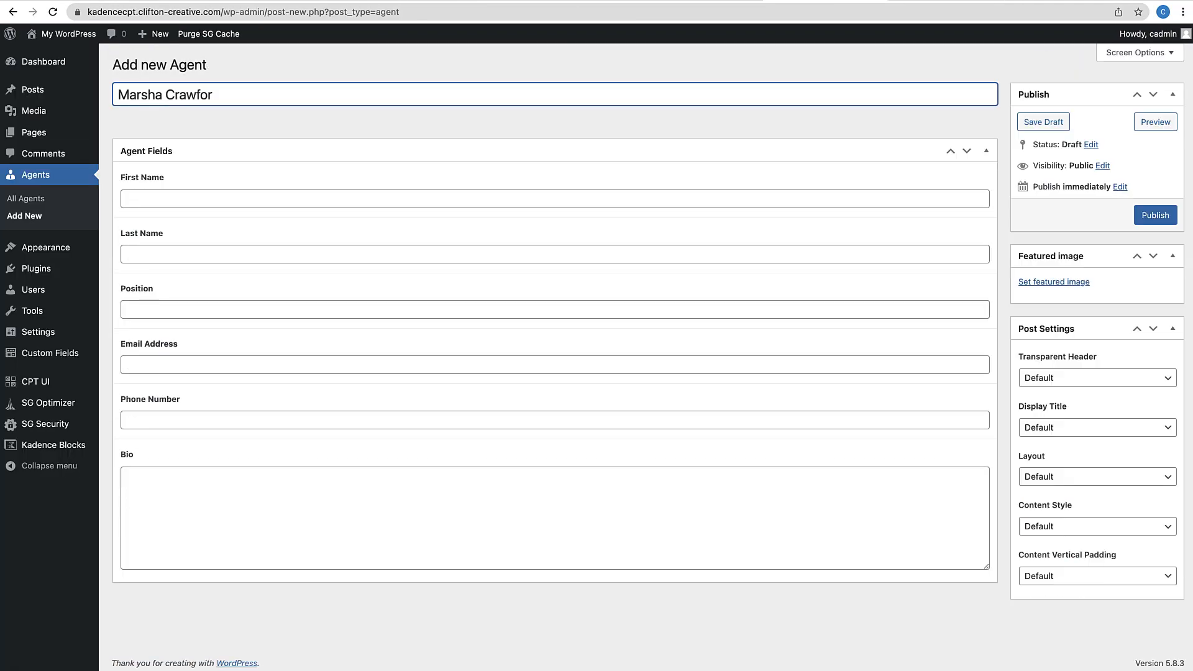
Enter the next agent's title, first and last name, Real Estate Agent position and e-mail
left_click(216, 199)
key("Tab")
key("Tab")
type("Real Estate Agent")
key("Tab")
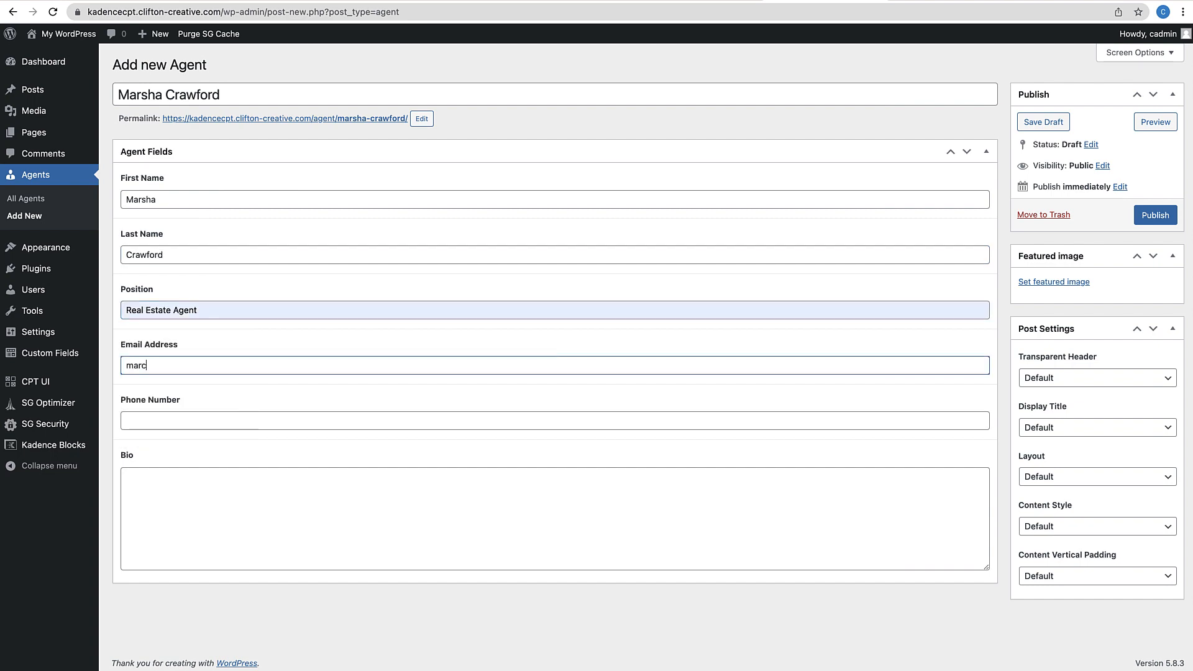
type("d.com")
key("Tab")
type("(")
Autofill the phone number, paste the placeholder bio, publish and choose a featured photo
left_click(148, 452)
left_click(791, 539)
key("super+v")
left_click(1155, 215)
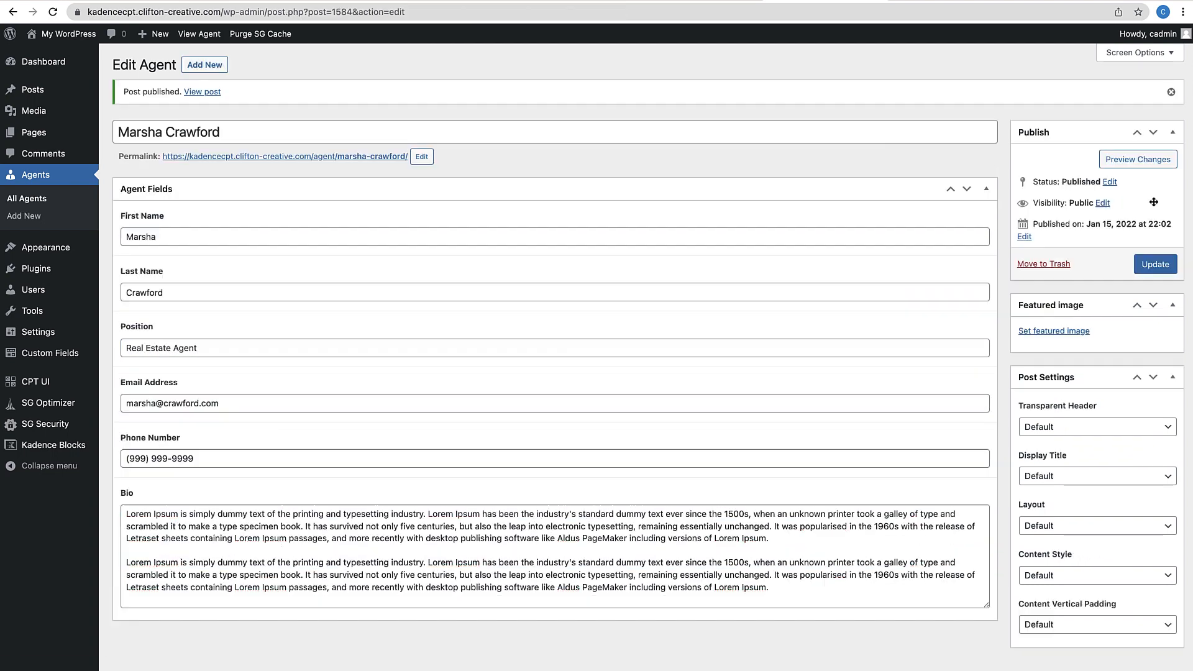
left_click(1055, 331)
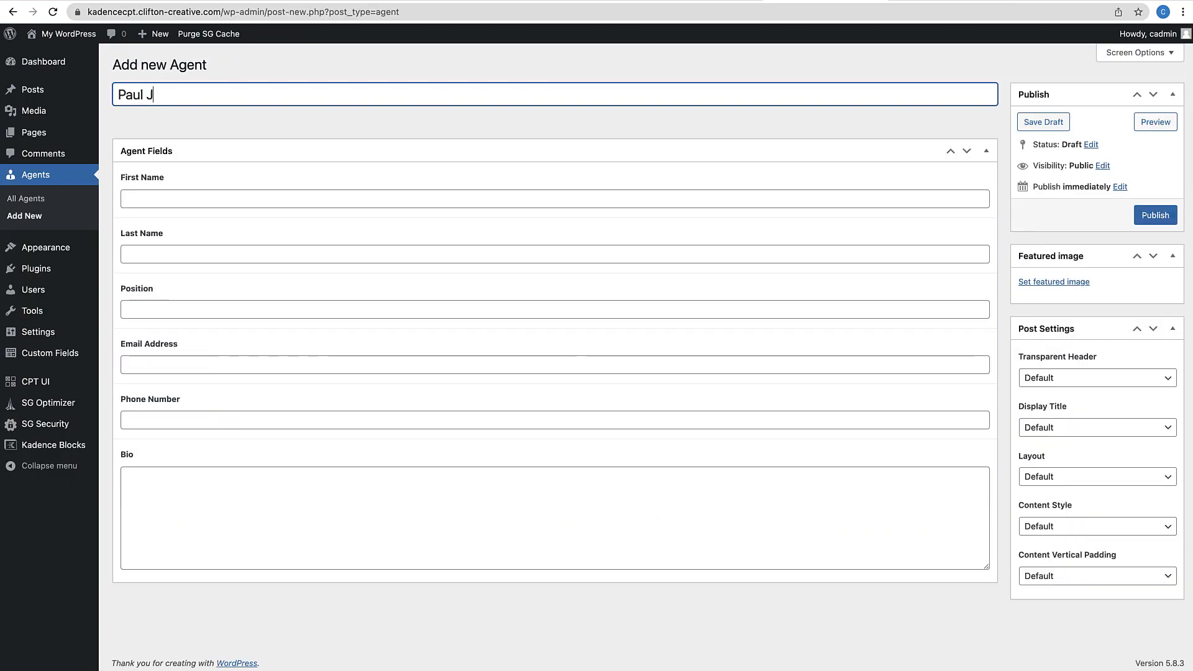
Add the last agent with Real Estate Agent position, e-mail, phone, bio and portrait, and publish
key("Tab")
type("Real Estate Agent")
key("Tab")
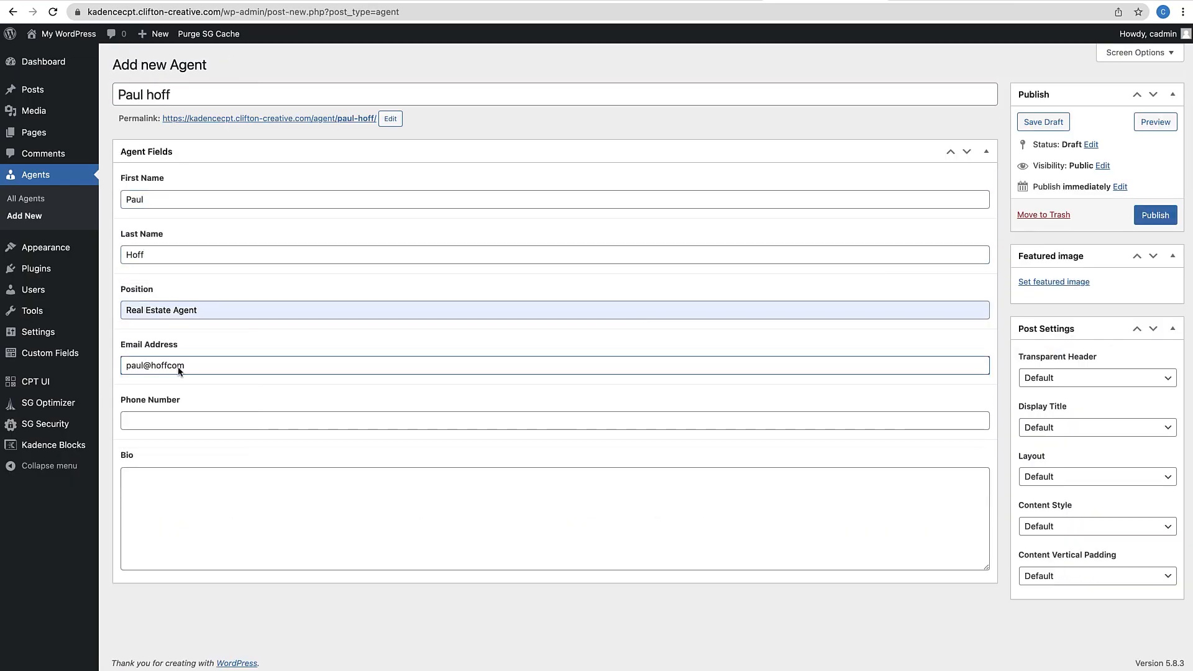
key("Tab")
type("(999) 999-9999")
key("Tab")
key("super+v")
left_click(1049, 281)
left_click(264, 381)
left_click(1124, 640)
left_click(1157, 216)
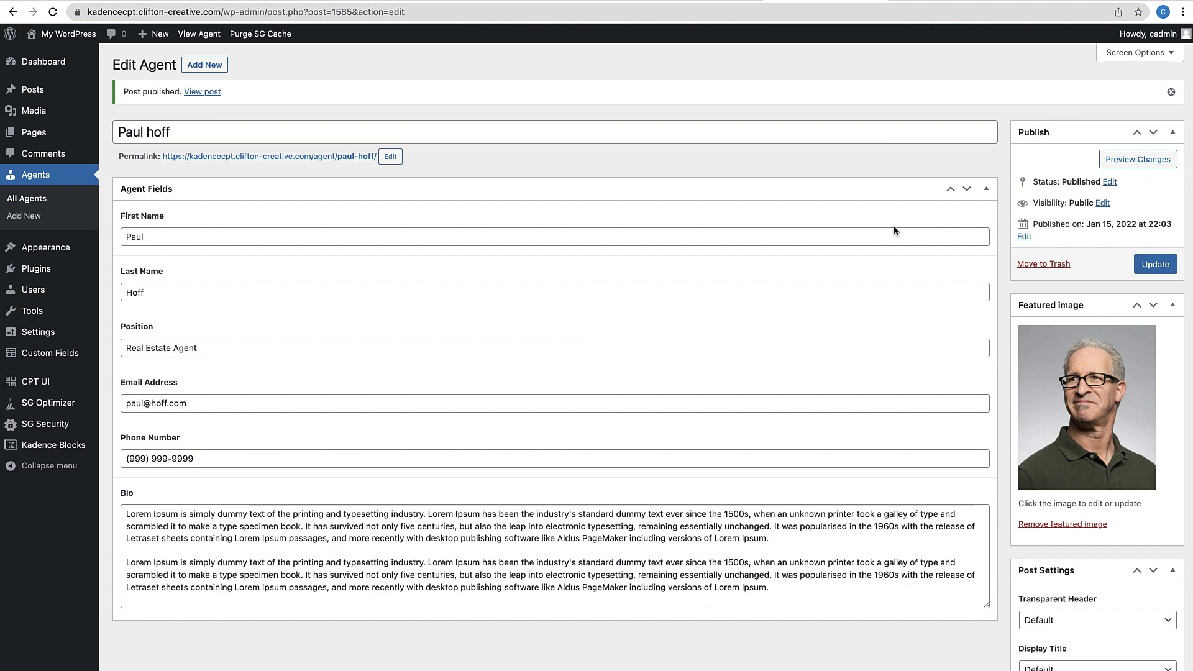
Open the All Agents list to confirm the six published agents
scroll(876, 242, "down", 3)
scroll(878, 242, "up", 3)
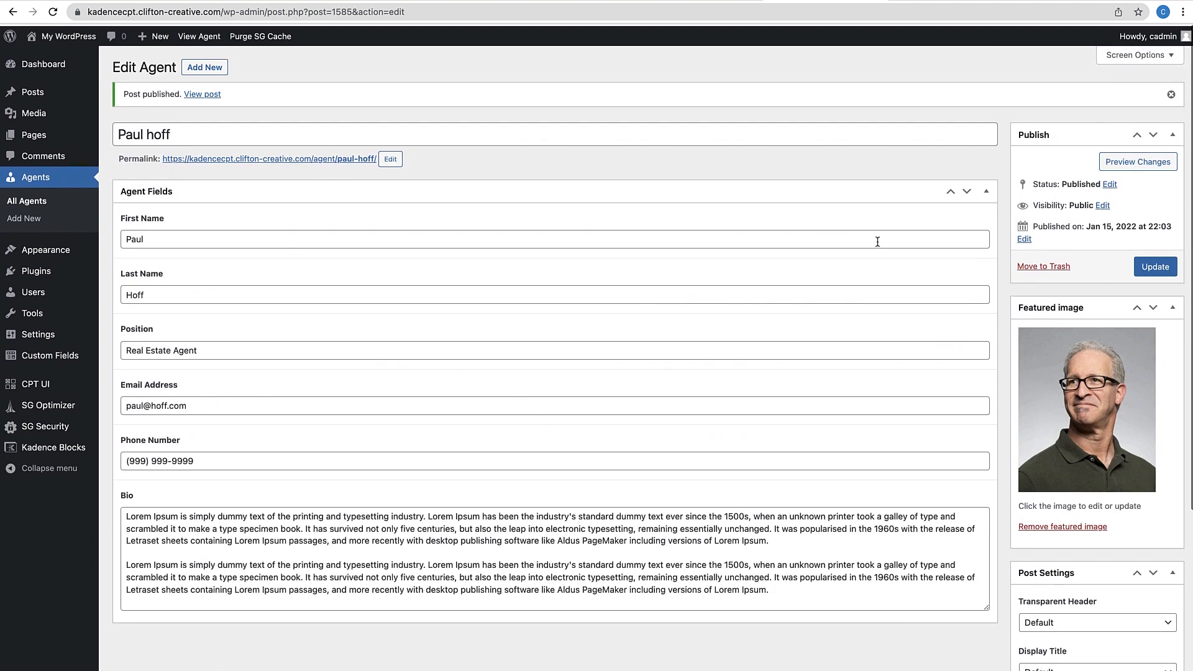
left_click(43, 199)
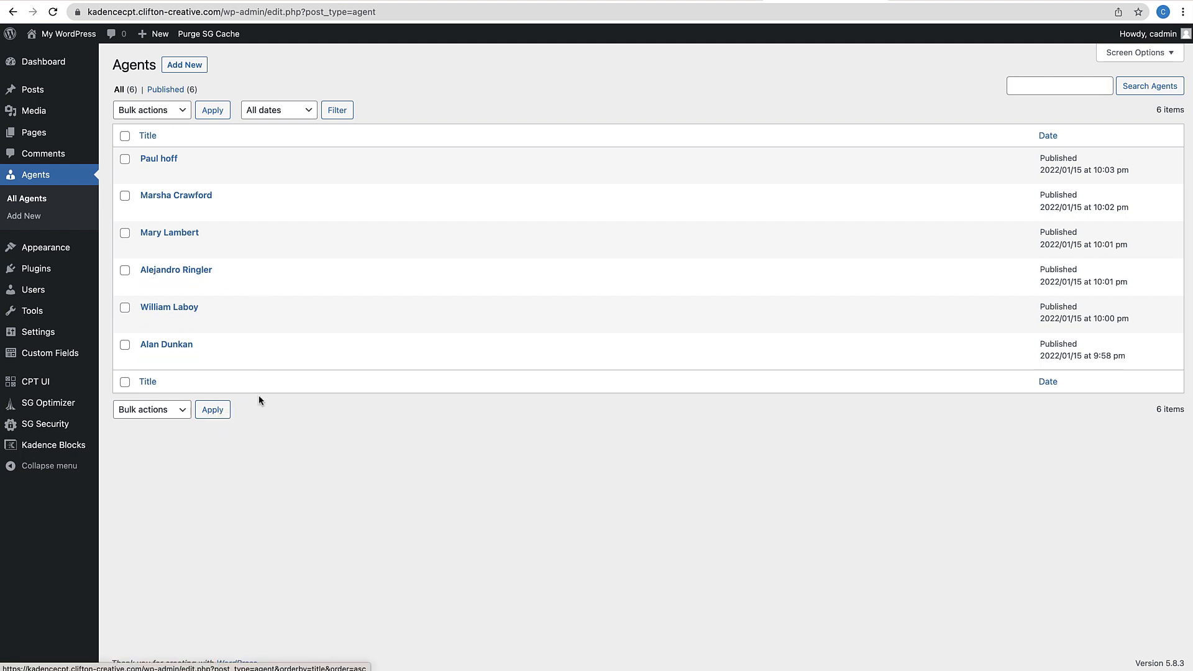
Open the Agent Fields group for editing from Custom Fields > Field Groups
left_click(56, 352)
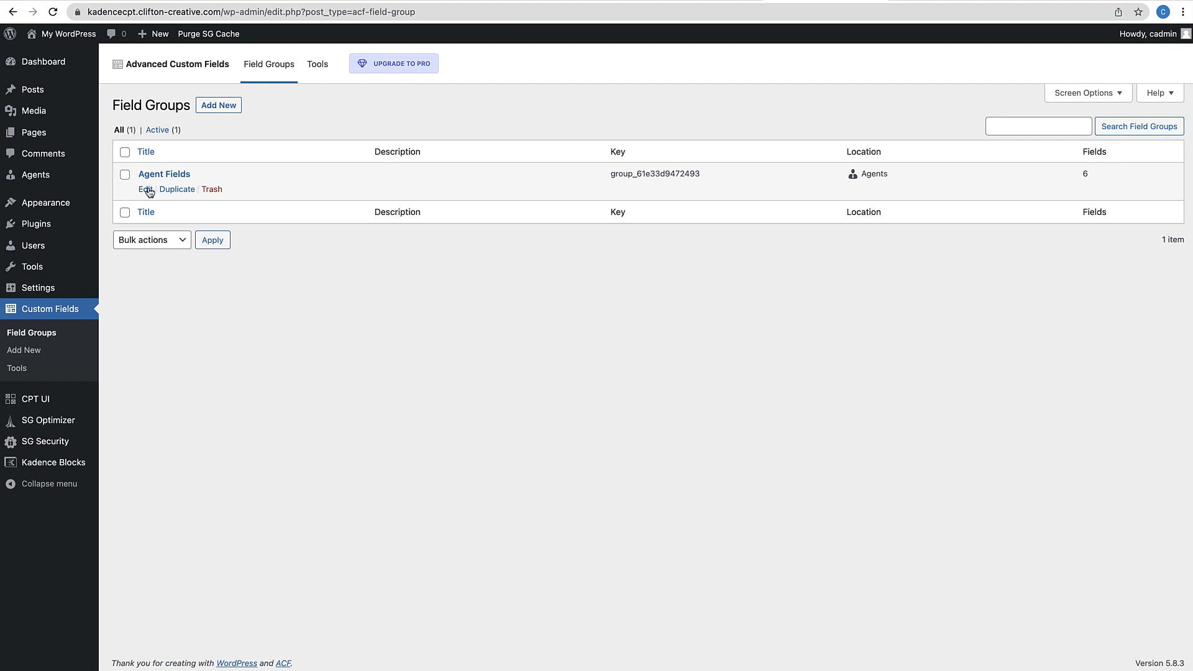
left_click(146, 190)
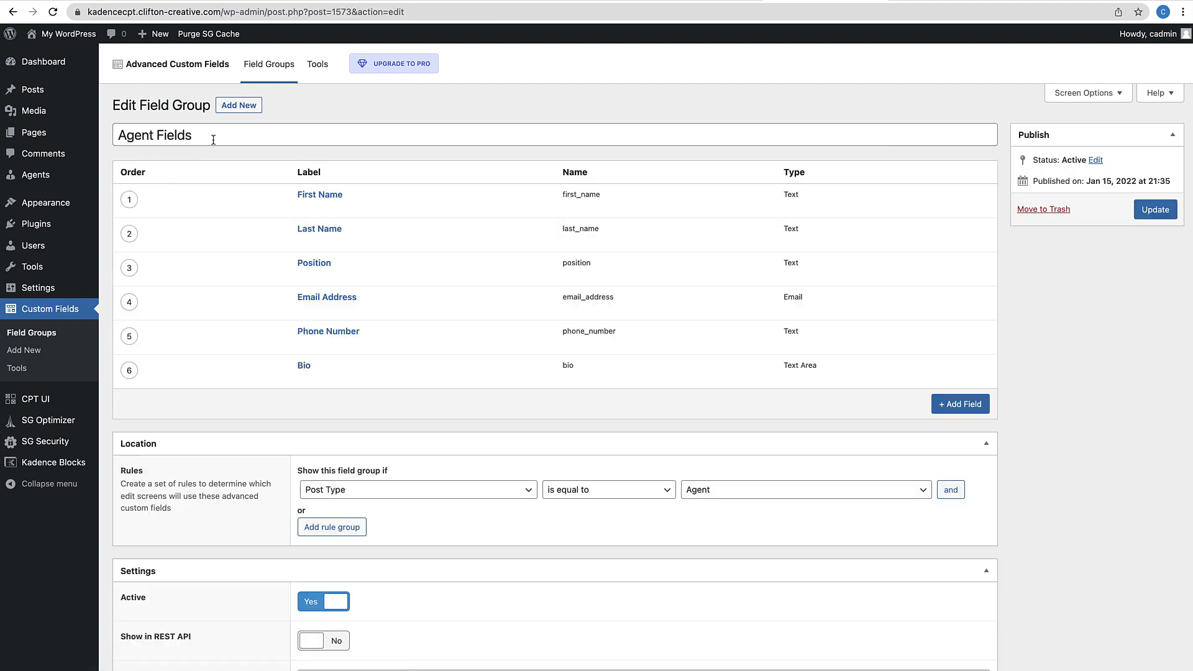
left_click(236, 106)
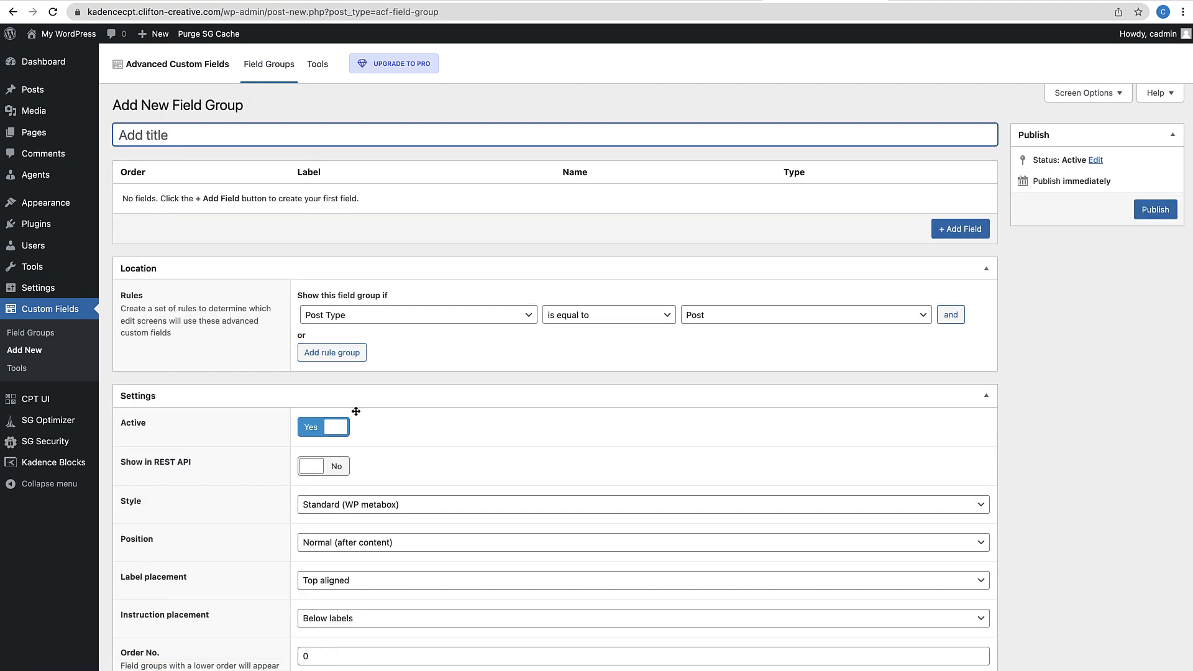
scroll(362, 401, "down", 1)
scroll(362, 402, "up", 1)
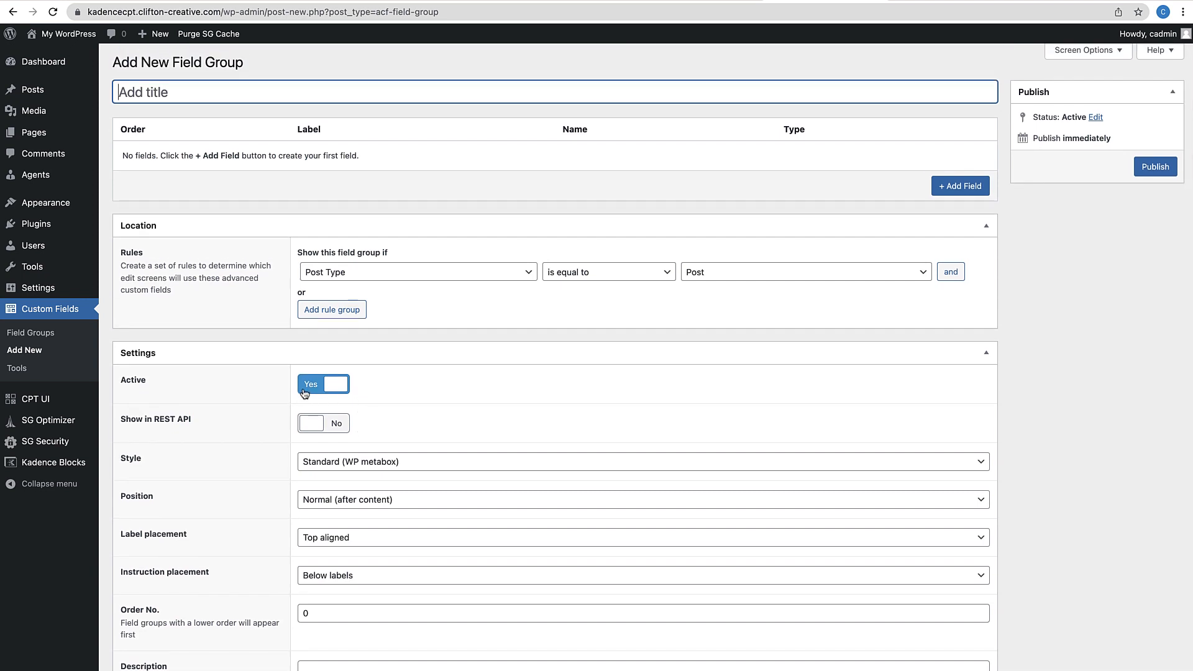
scroll(305, 393, "up", 1)
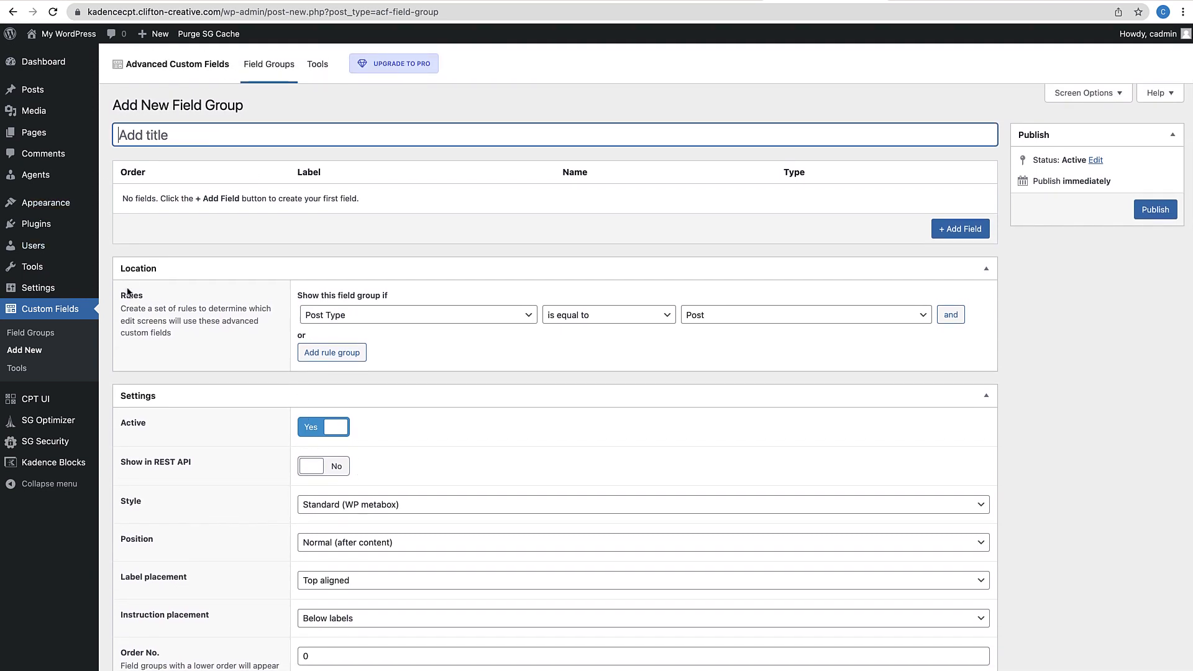
left_click(37, 337)
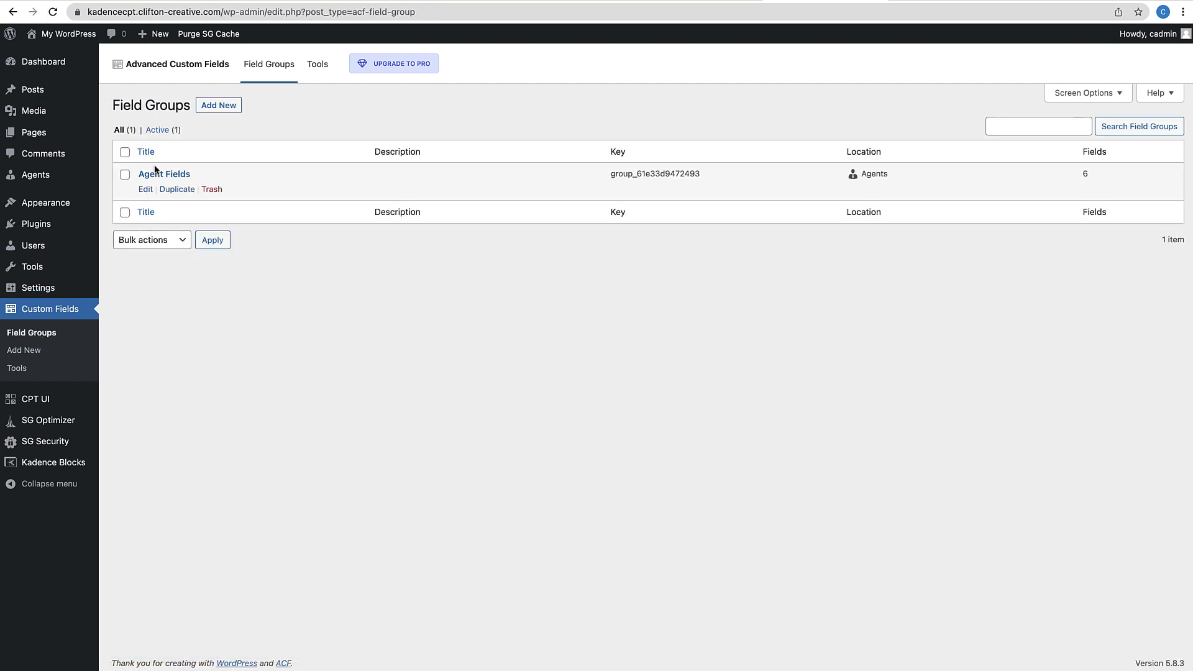
left_click(146, 190)
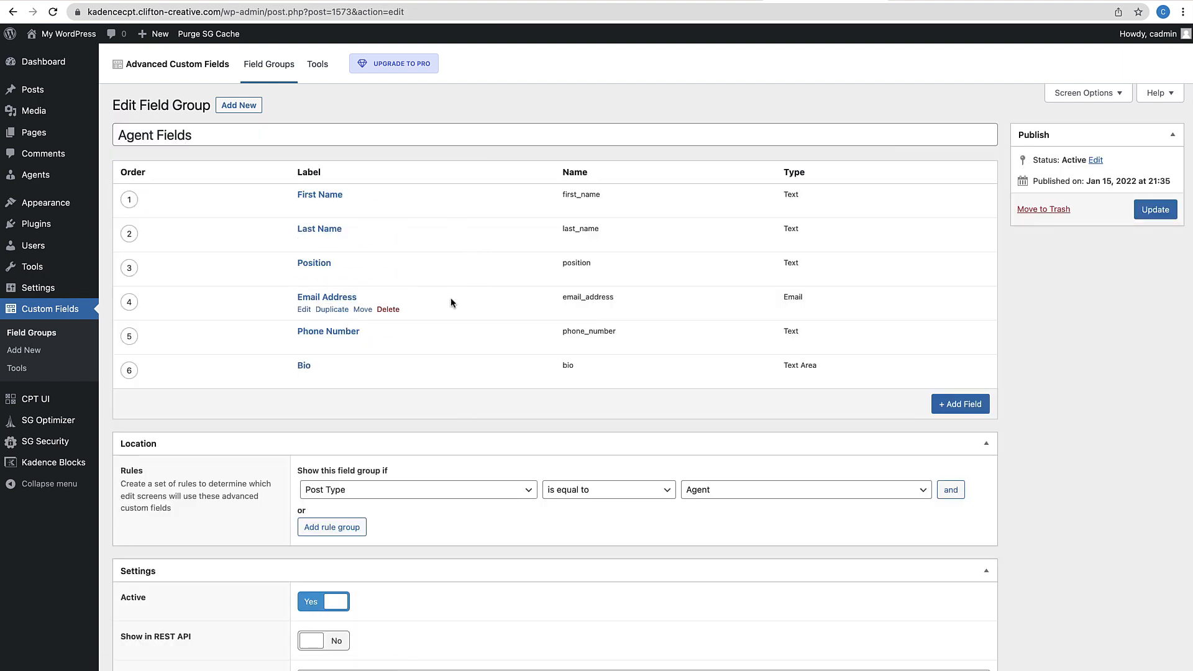
Add a Banner field of type Image to Agent Fields and save the group
left_click(957, 405)
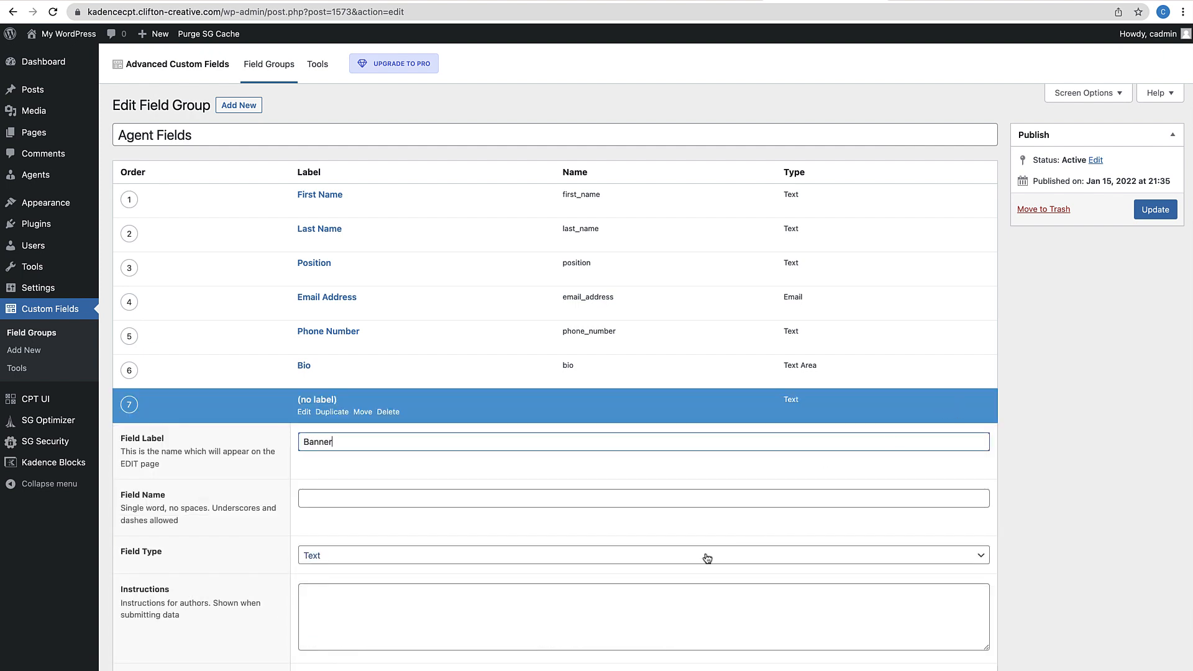
scroll(706, 554, "down", 2)
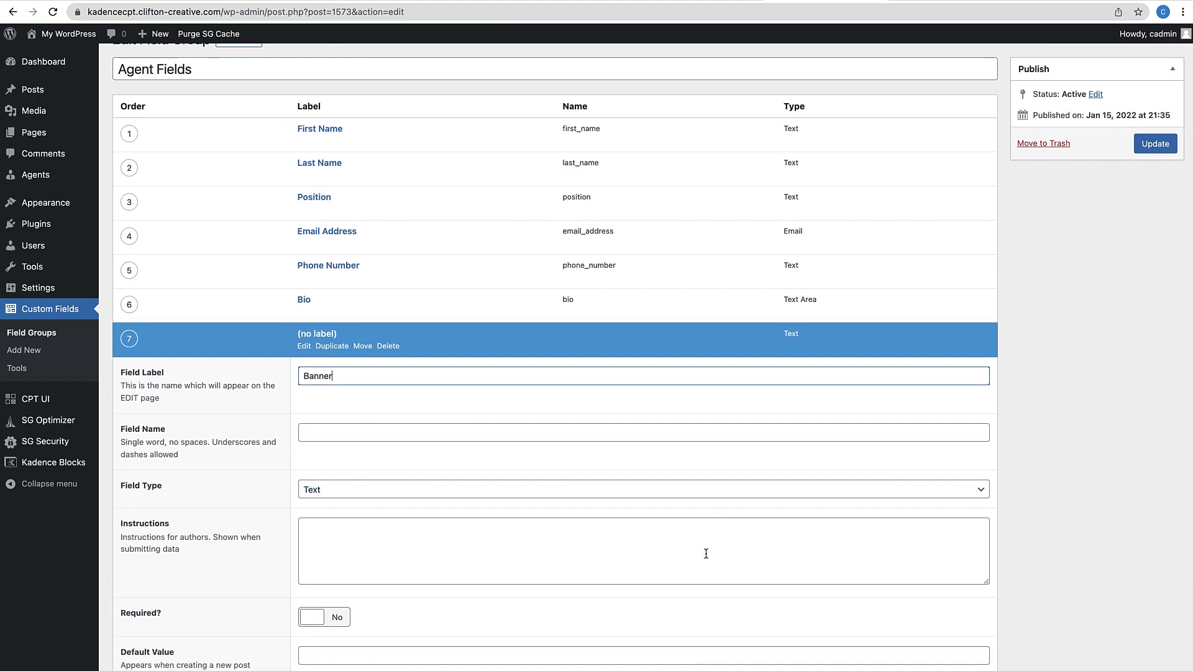
left_click(318, 446)
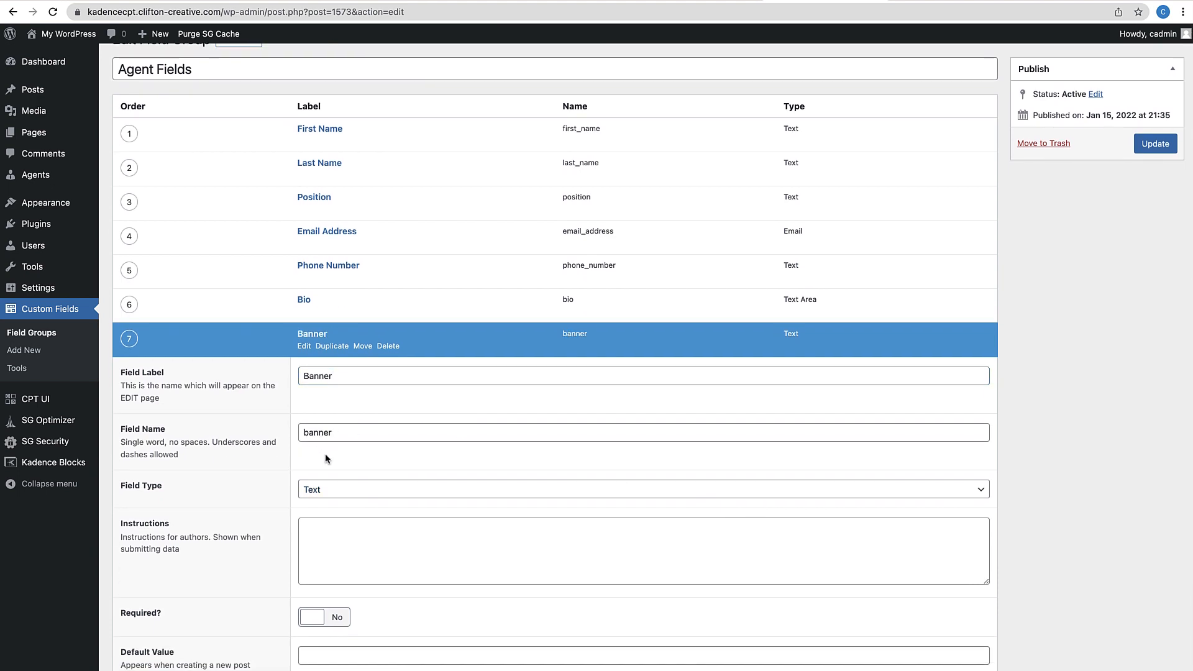
left_click(344, 495)
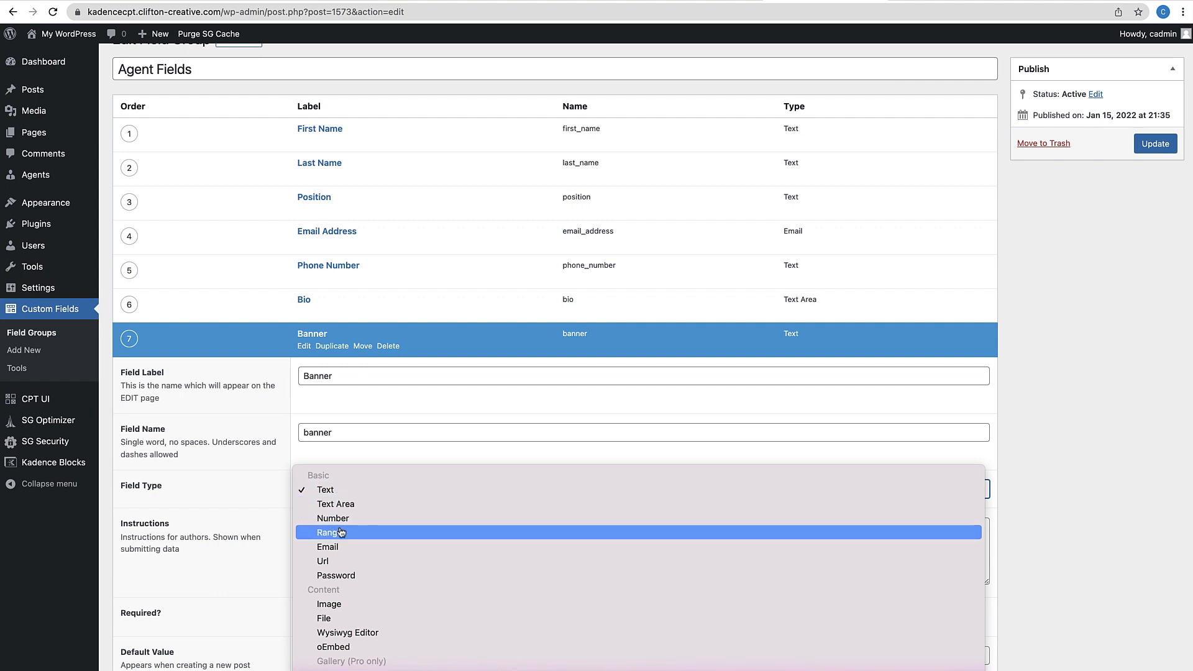
left_click(339, 604)
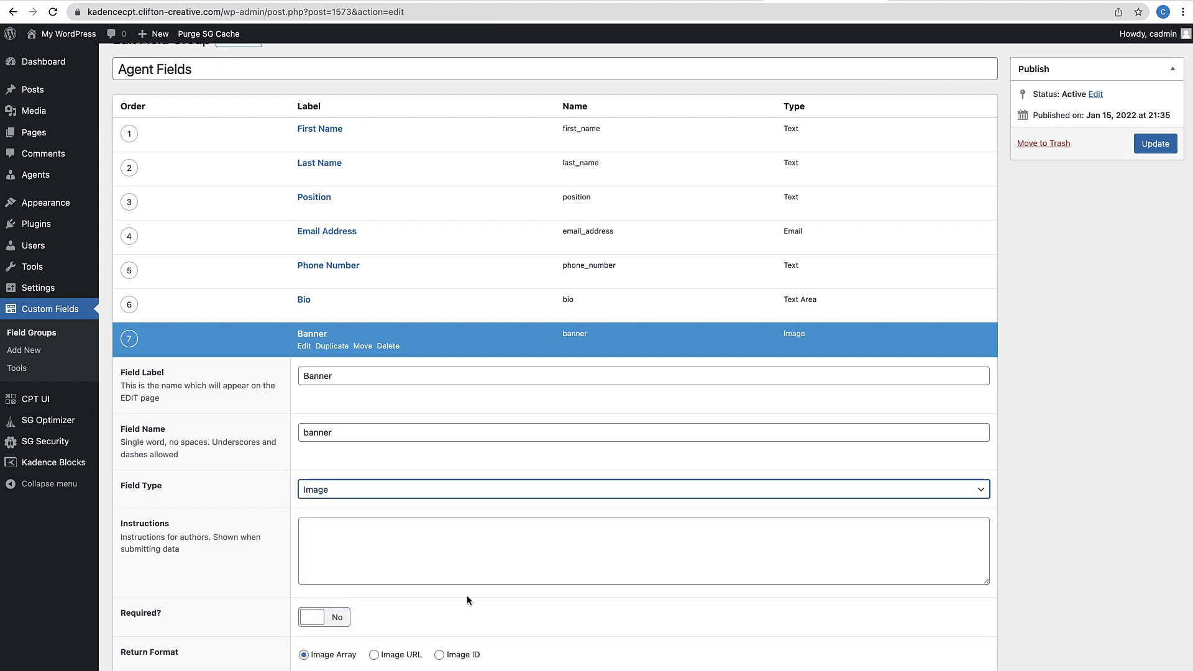
scroll(467, 600, "down", 10)
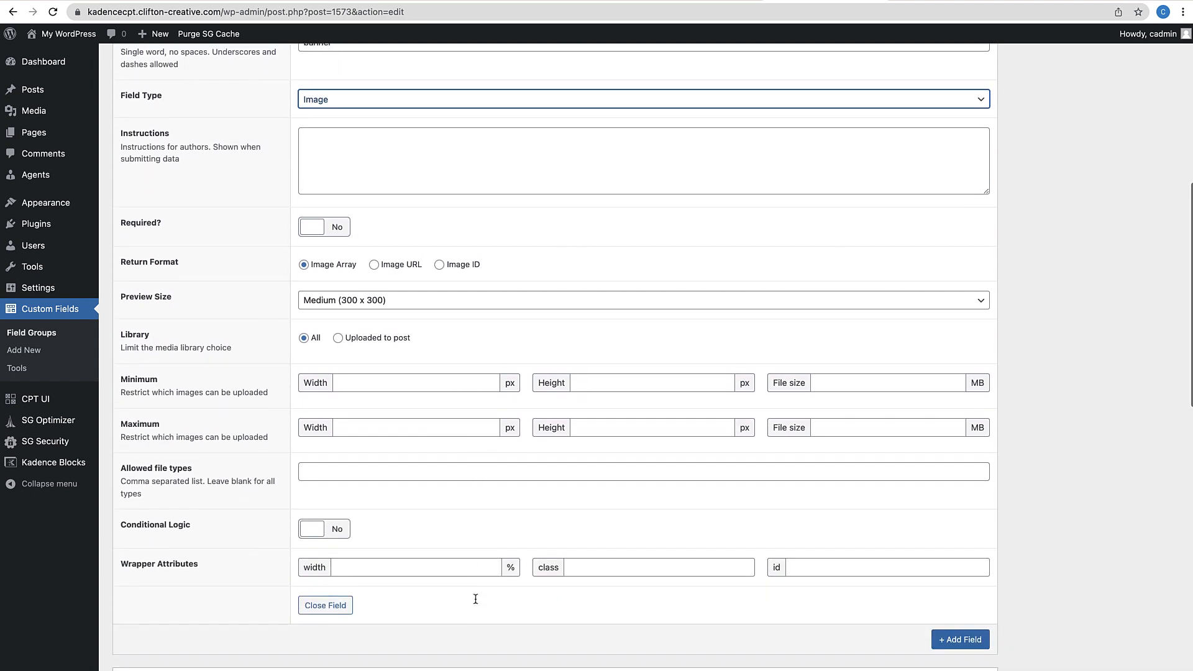
scroll(688, 464, "up", 12)
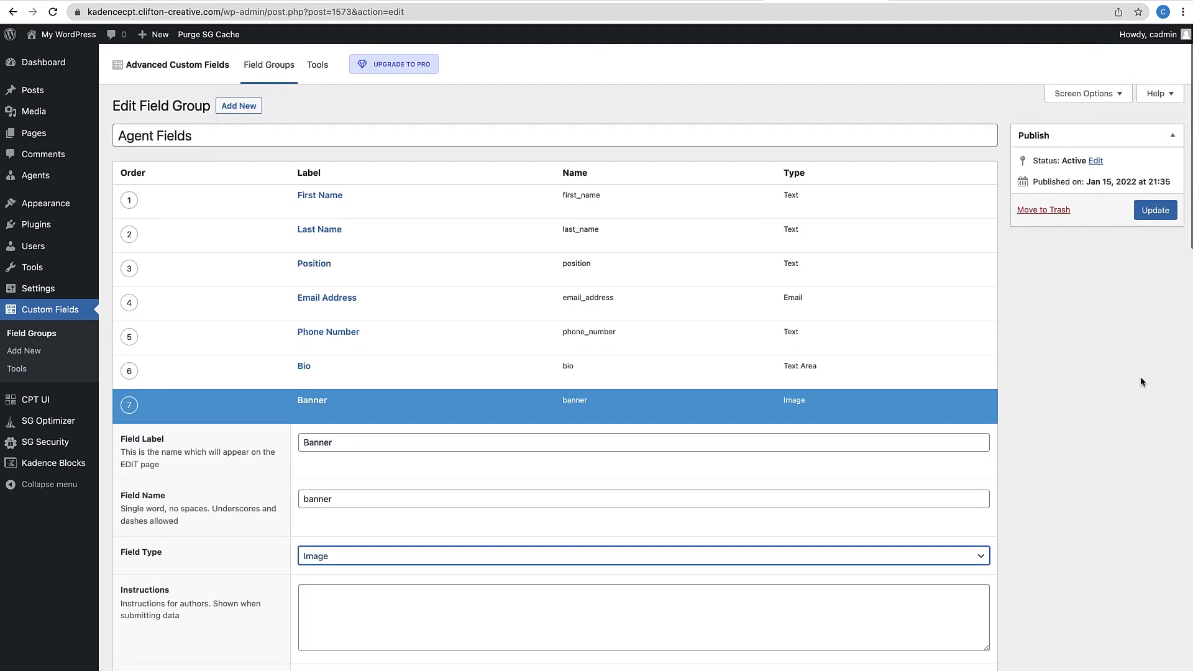
left_click(1155, 217)
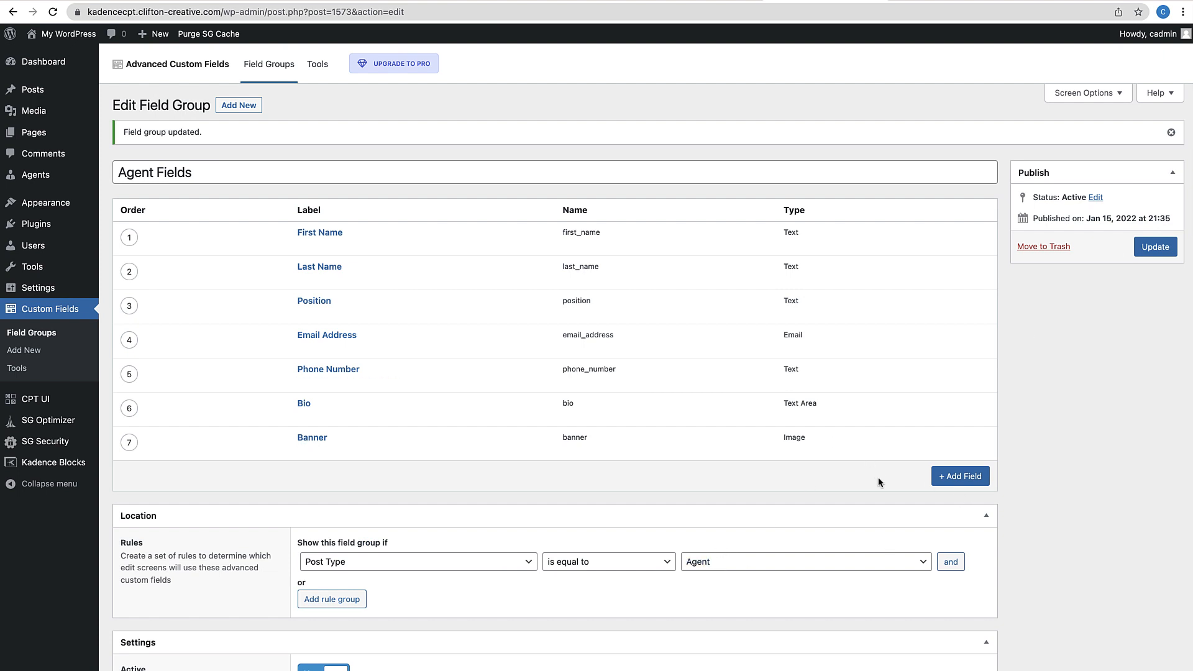
left_click(123, 180)
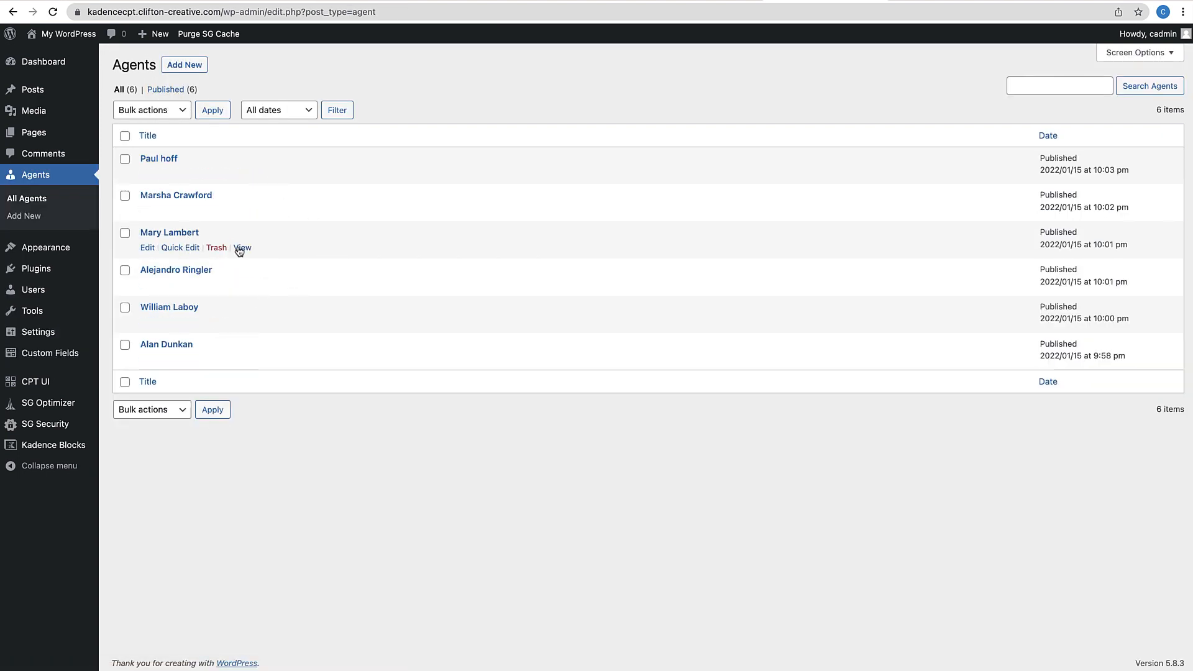
View an agent's live page, still showing only the name, then return to the Dashboard
left_click(241, 248)
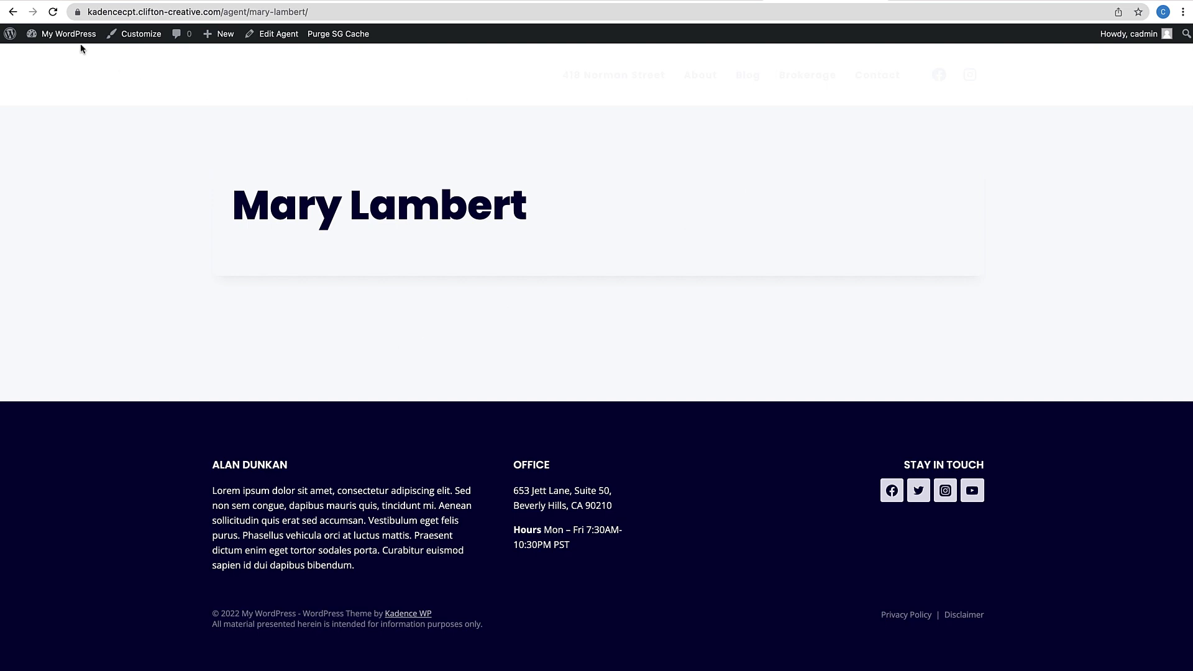
left_click(60, 56)
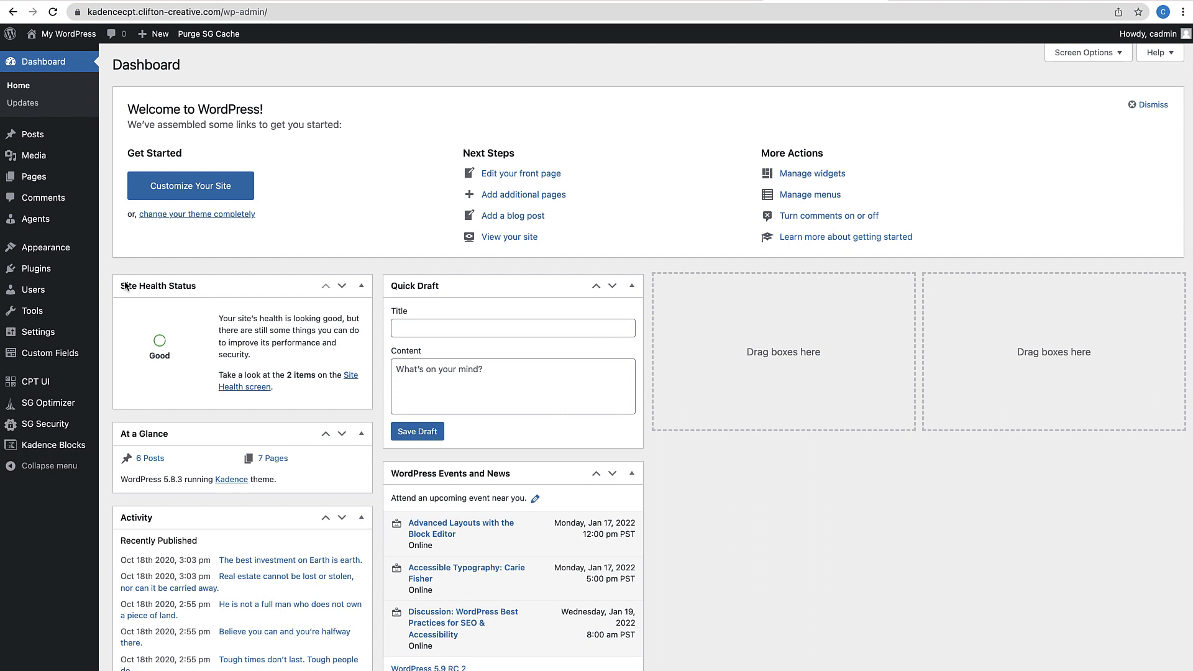
Create a new Kadence Template element titled 'Agents Layout Template'
mouse_move(69, 247)
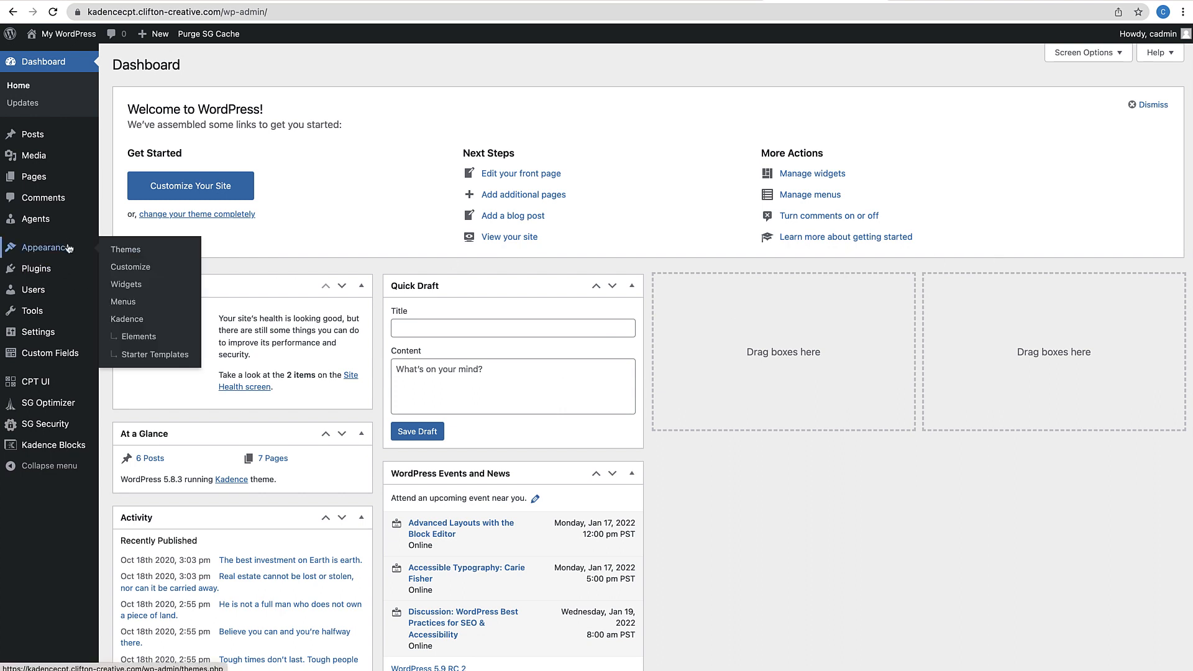
left_click(139, 336)
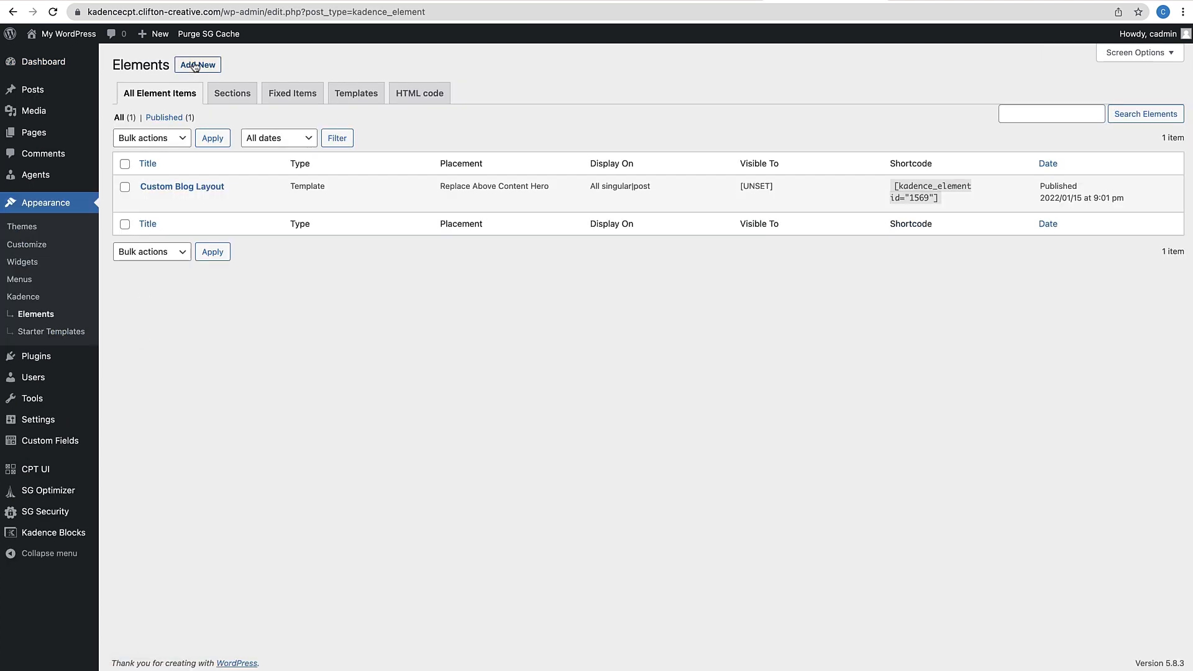
left_click(195, 67)
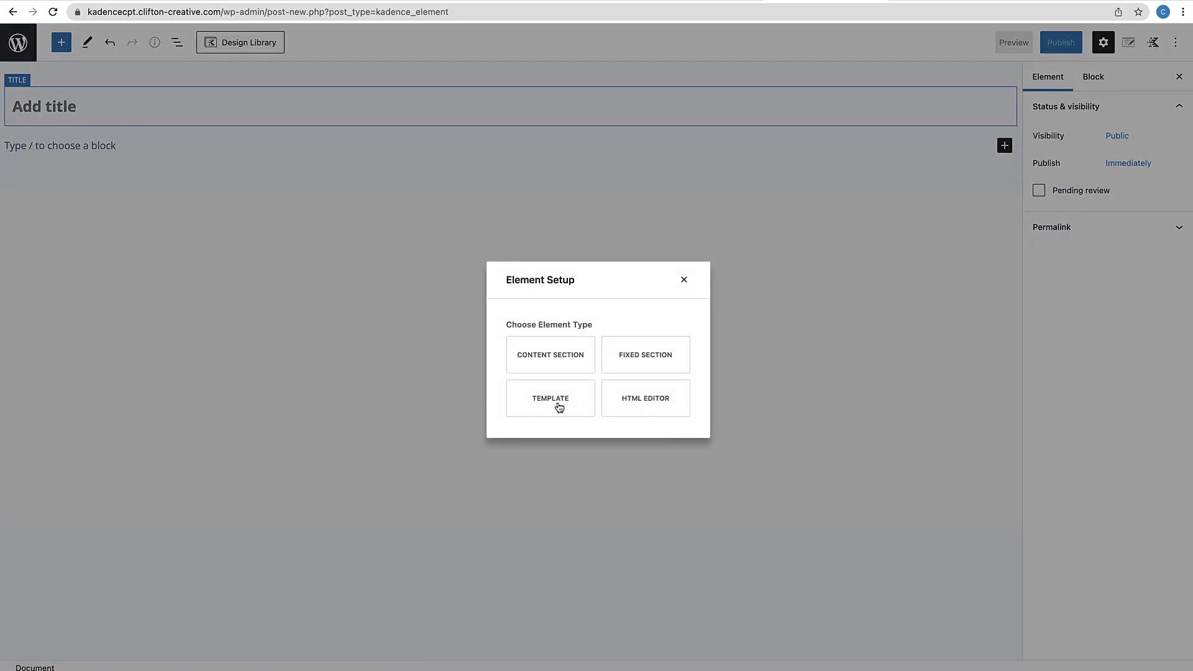
left_click(557, 407)
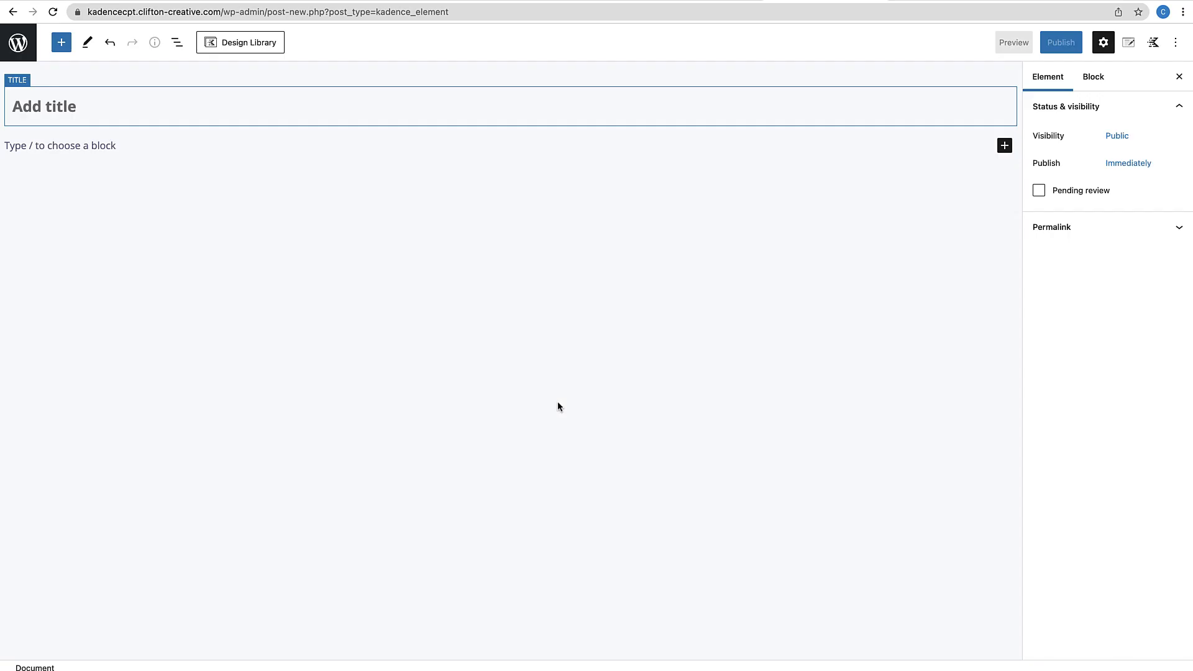
left_click(122, 97)
type("A")
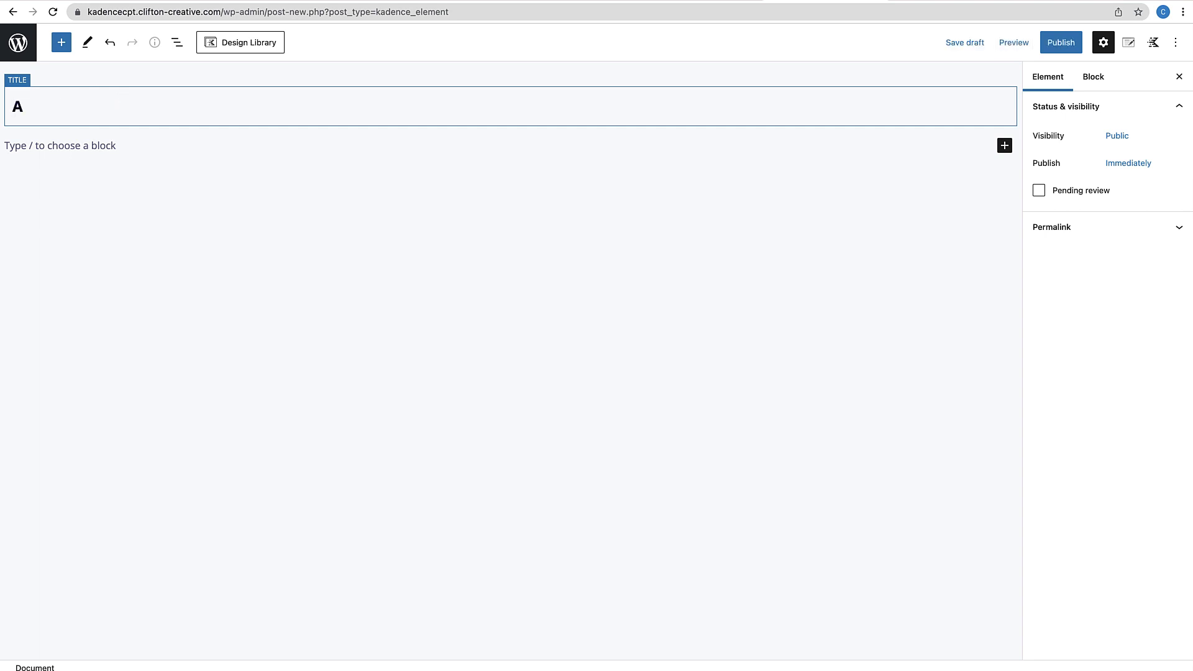
type("gents Layout Template")
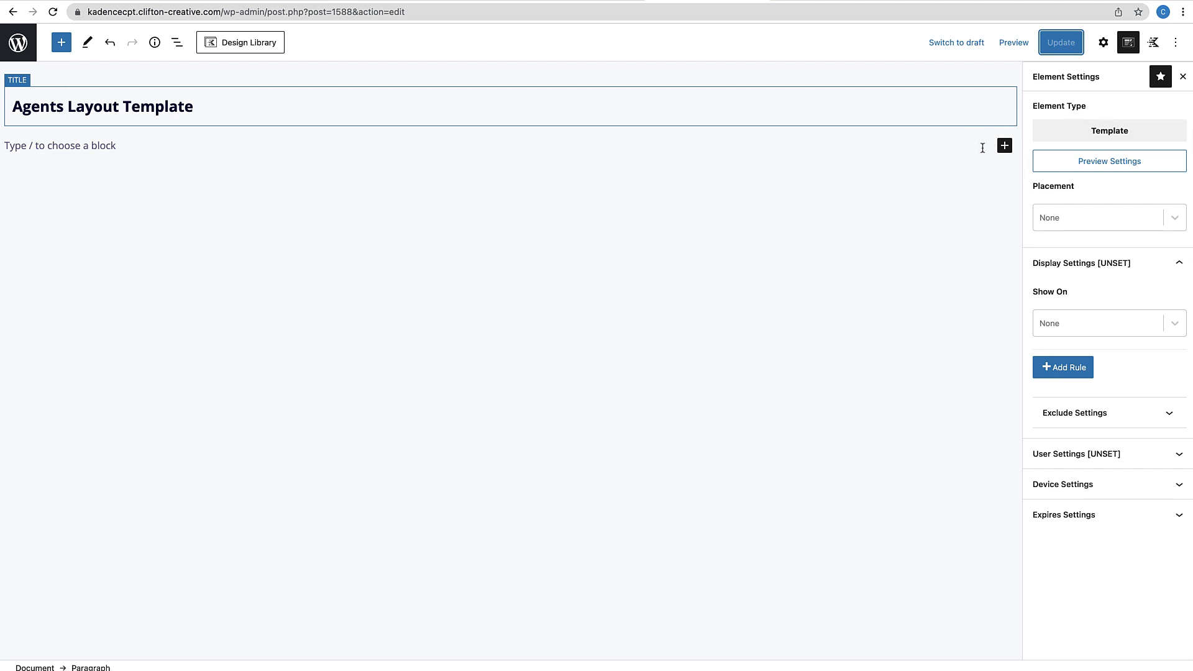
Set the template's preview post type to Agents, with the last agent as preview post
left_click(1126, 46)
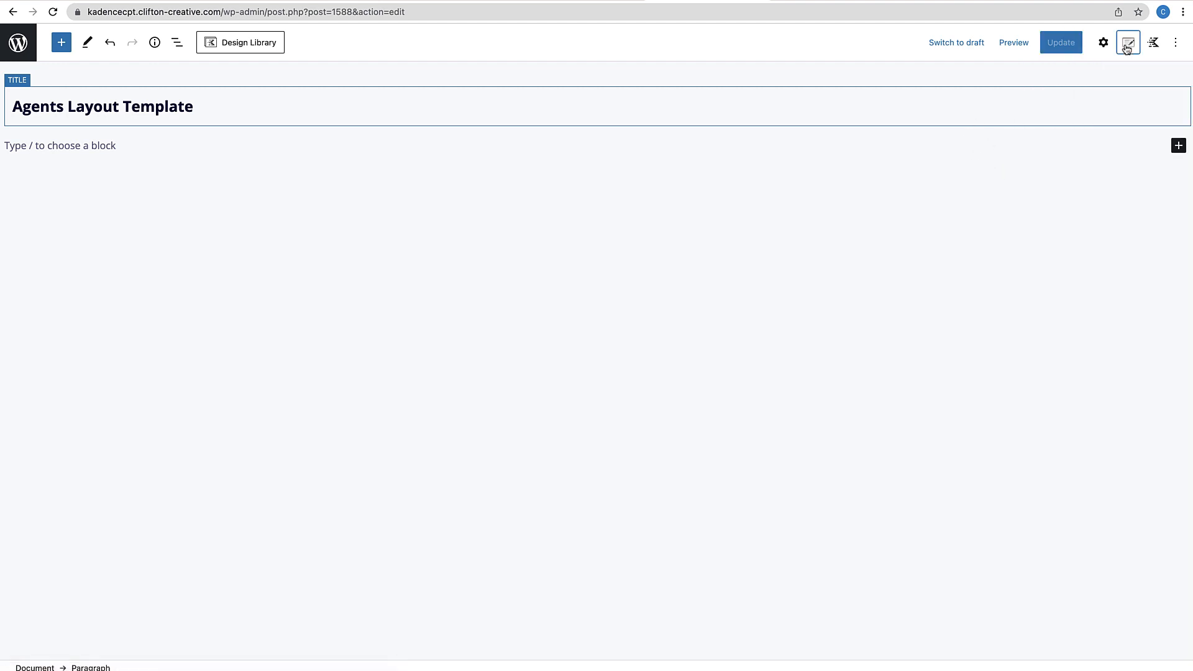
left_click(1126, 46)
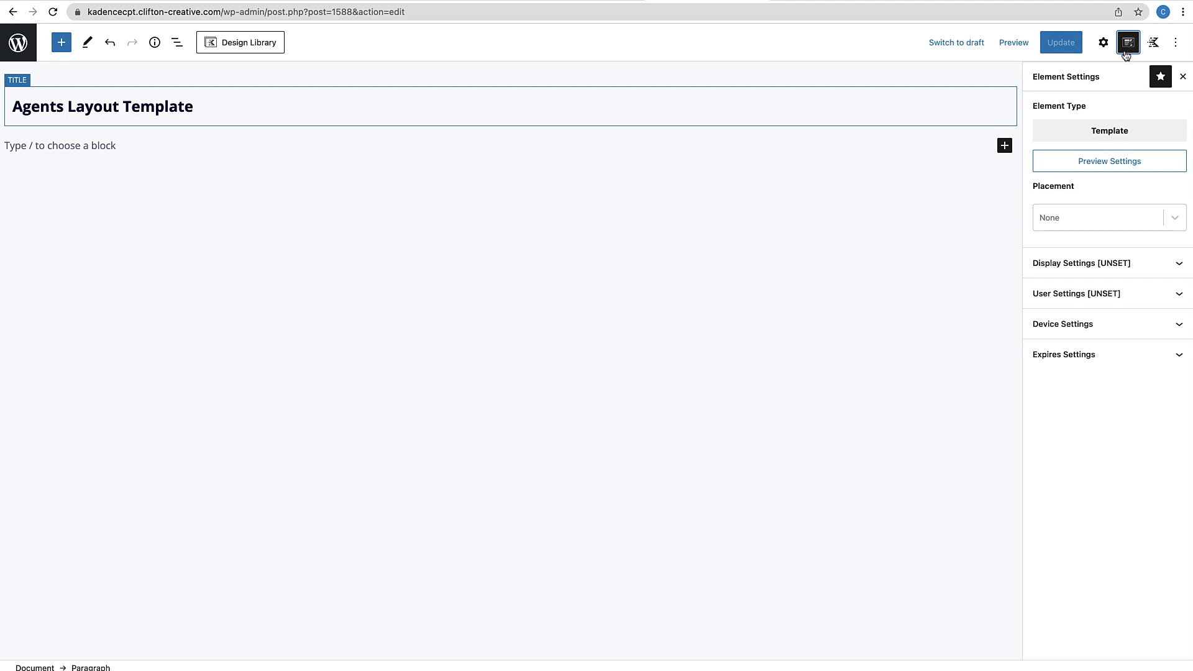
left_click(1102, 164)
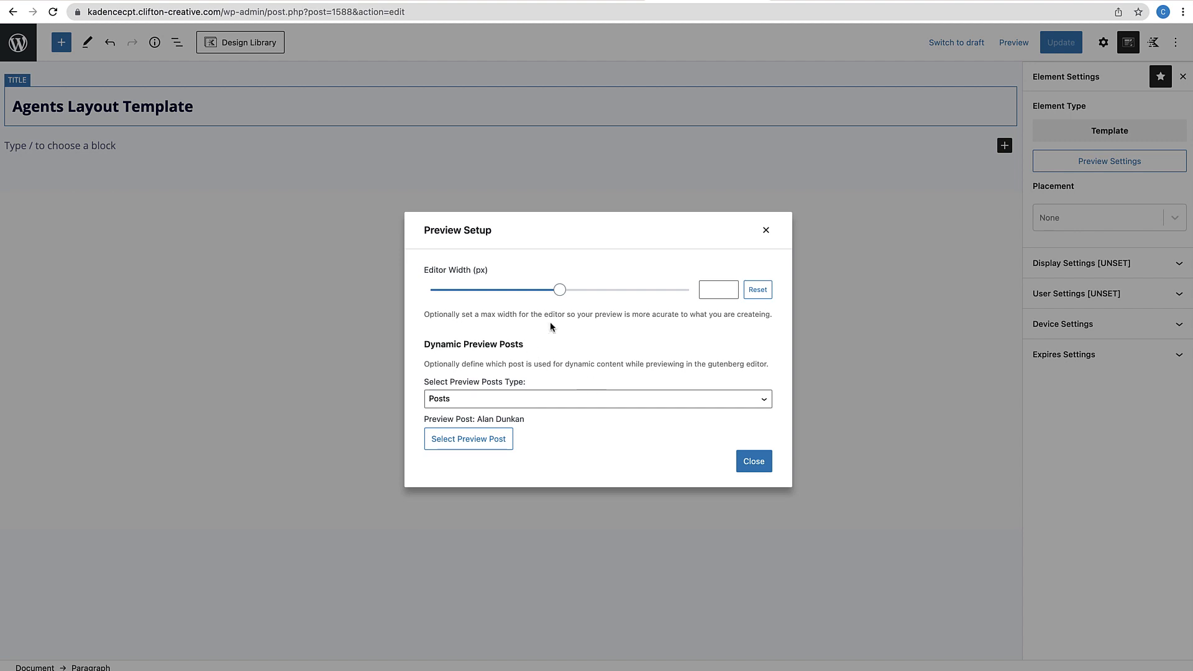
left_click(537, 398)
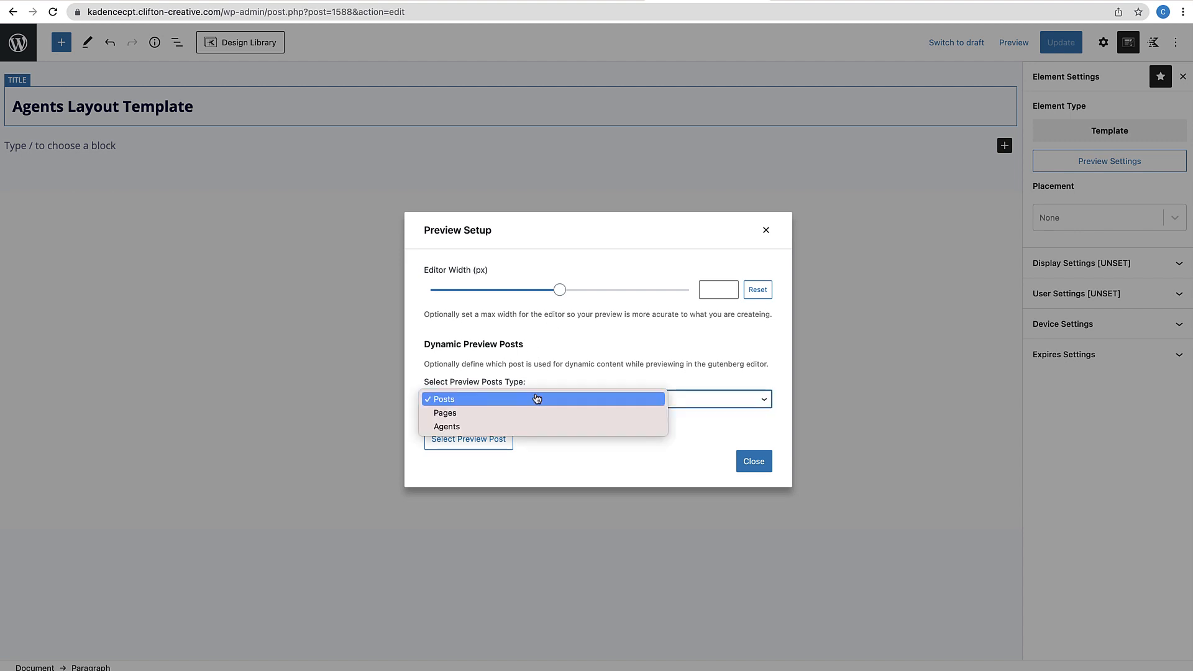
left_click(467, 422)
left_click(468, 439)
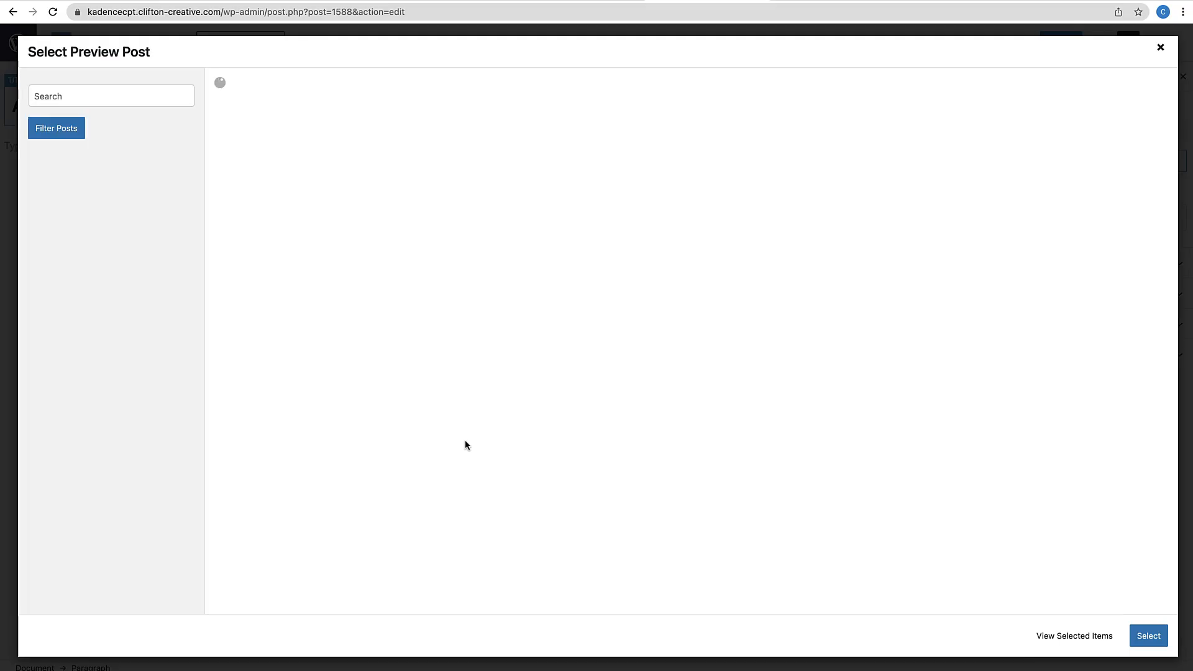
left_click(268, 299)
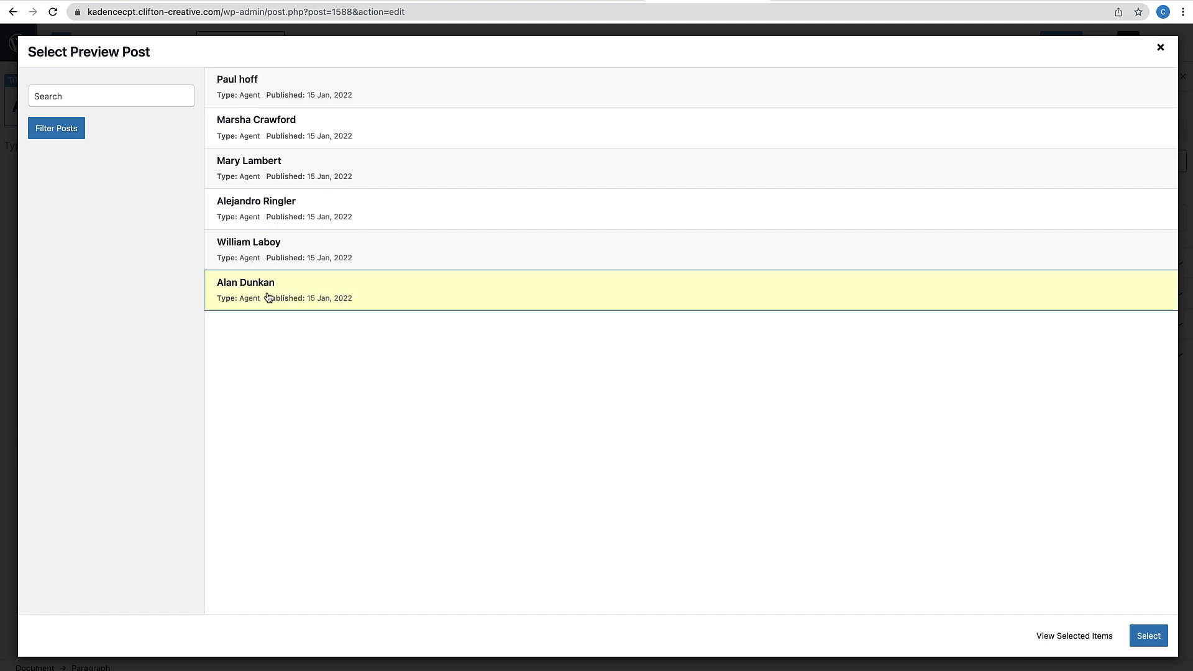
left_click(1139, 642)
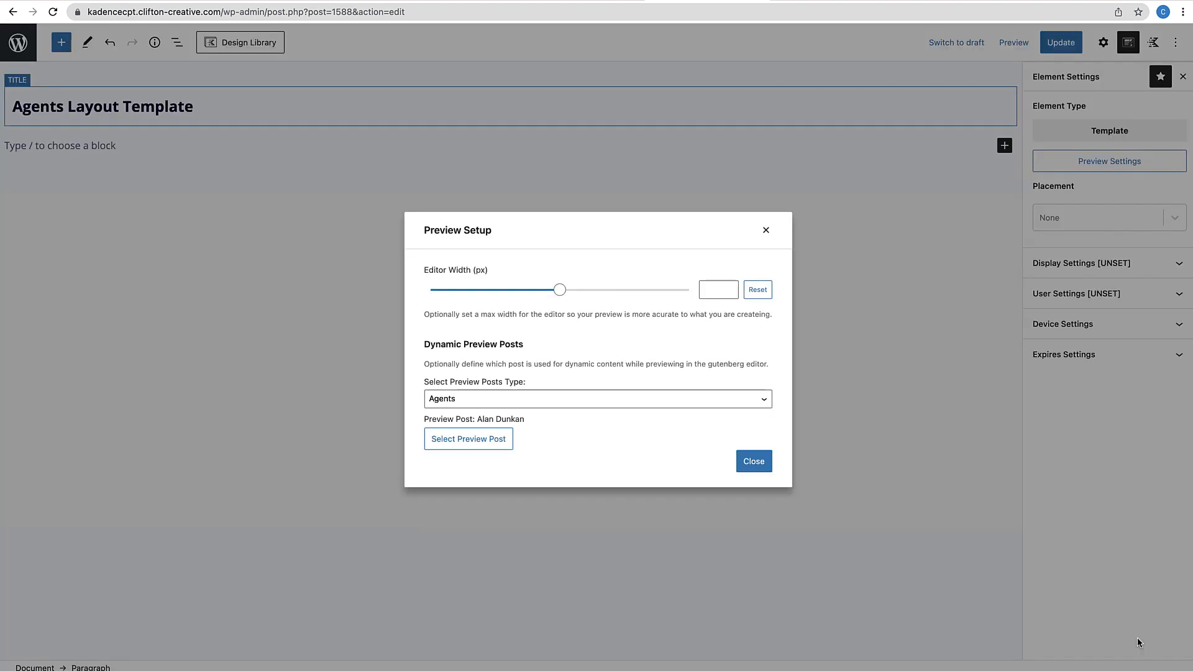
left_click(759, 465)
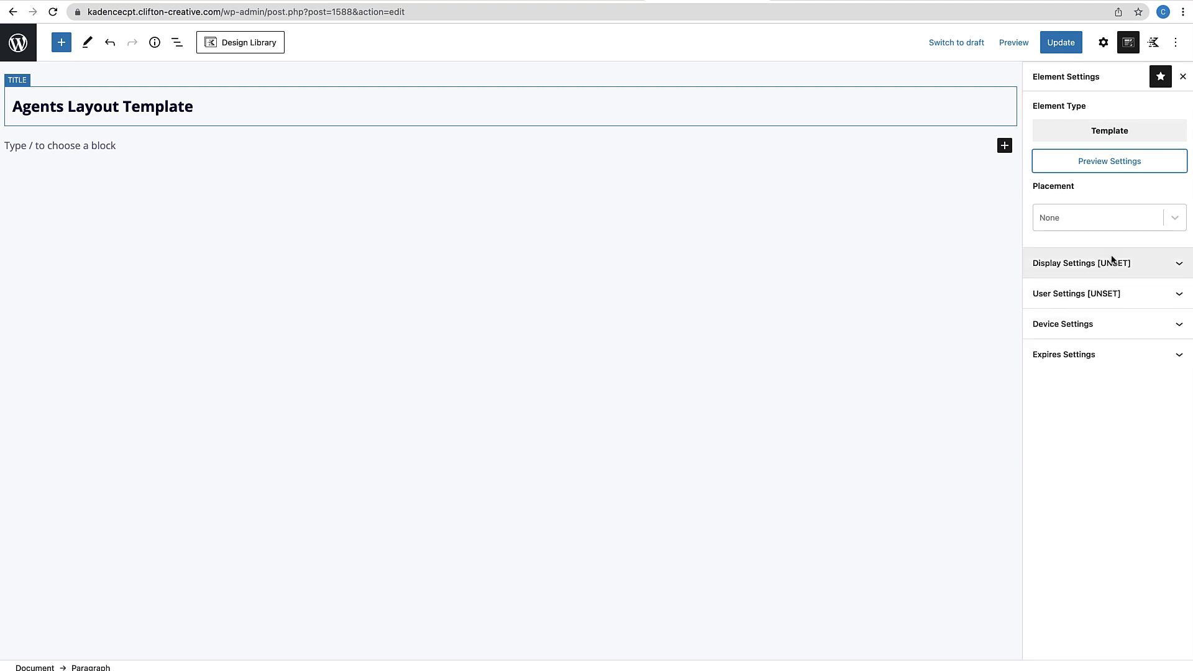
Set the template to Replace Single Post Content, show it on Single Agents, and update it
left_click(1172, 222)
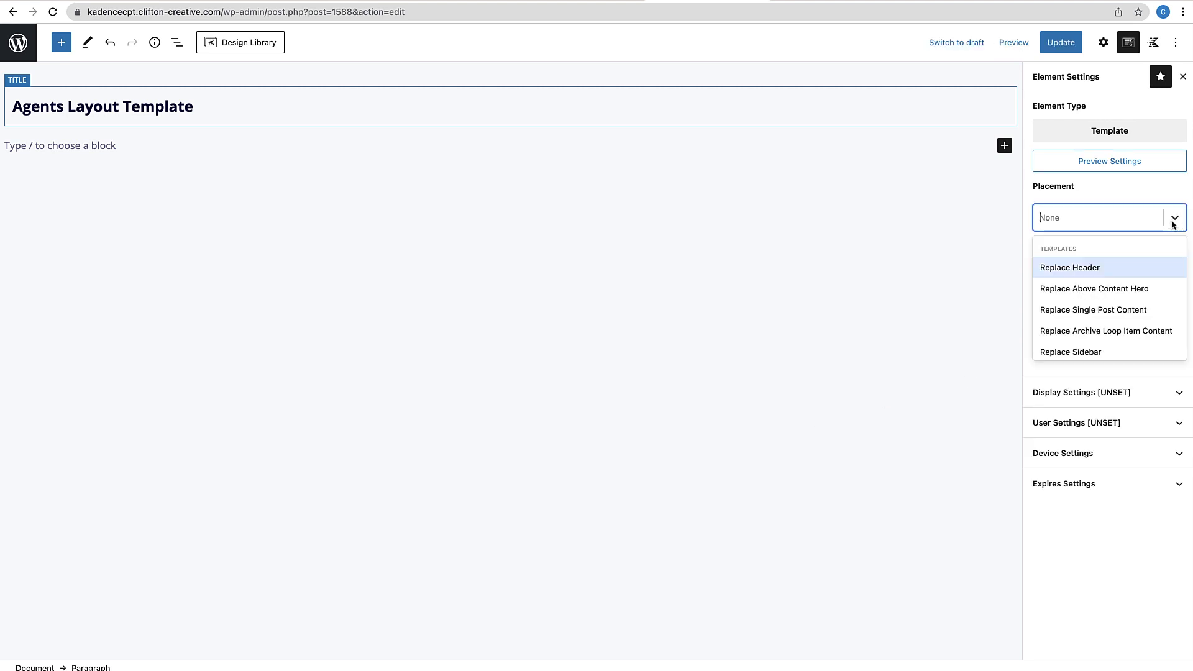
left_click(1084, 309)
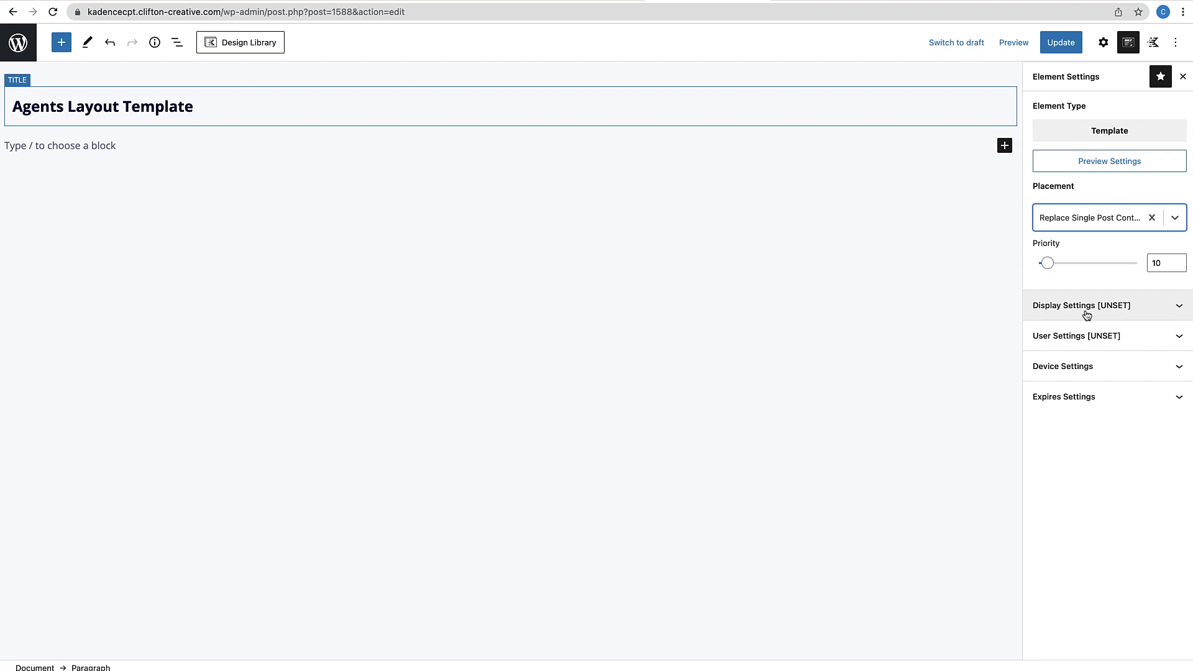
left_click(1159, 317)
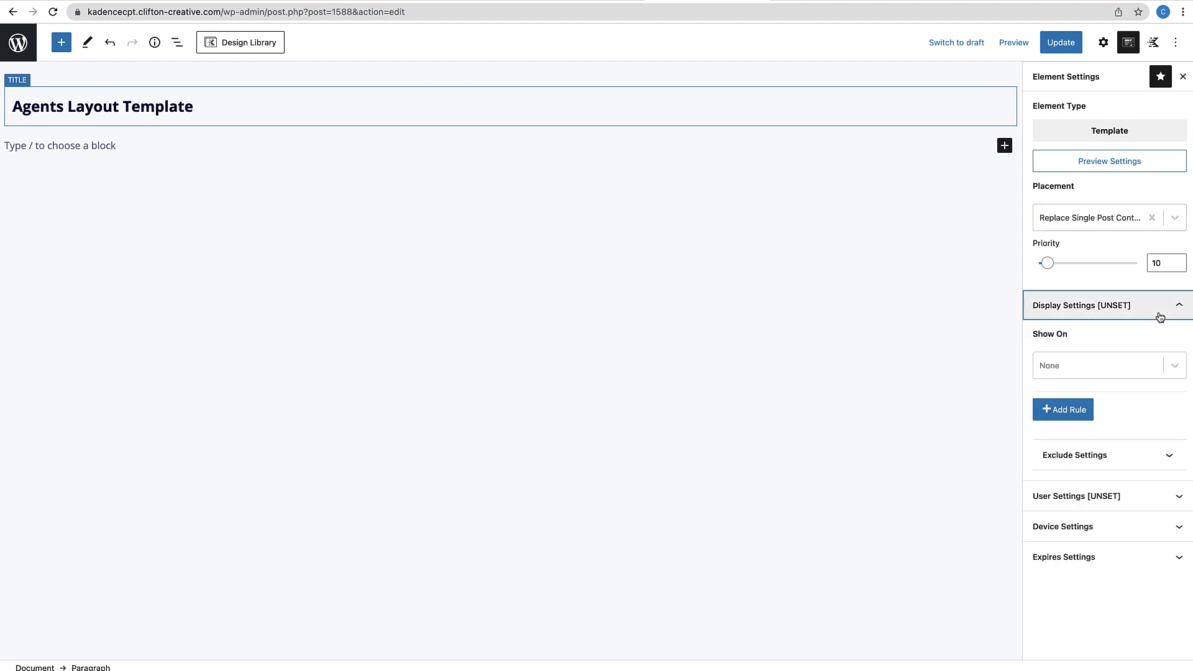
left_click(1171, 367)
scroll(1086, 460, "down", 5)
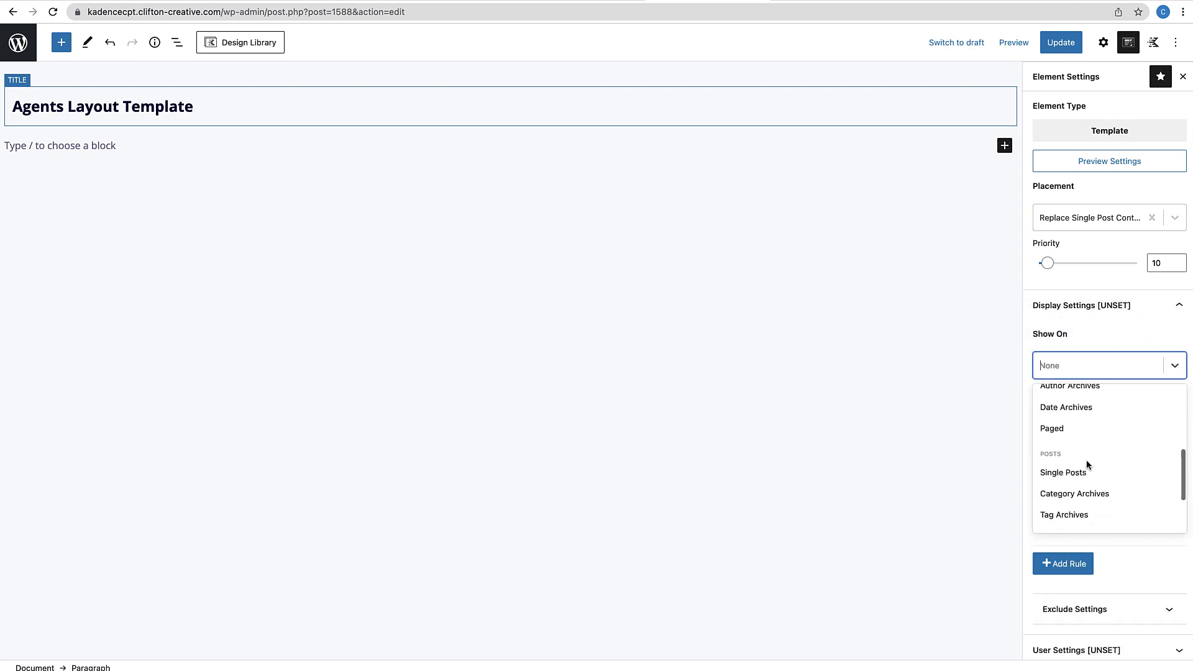
scroll(1086, 461, "down", 3)
left_click(1063, 517)
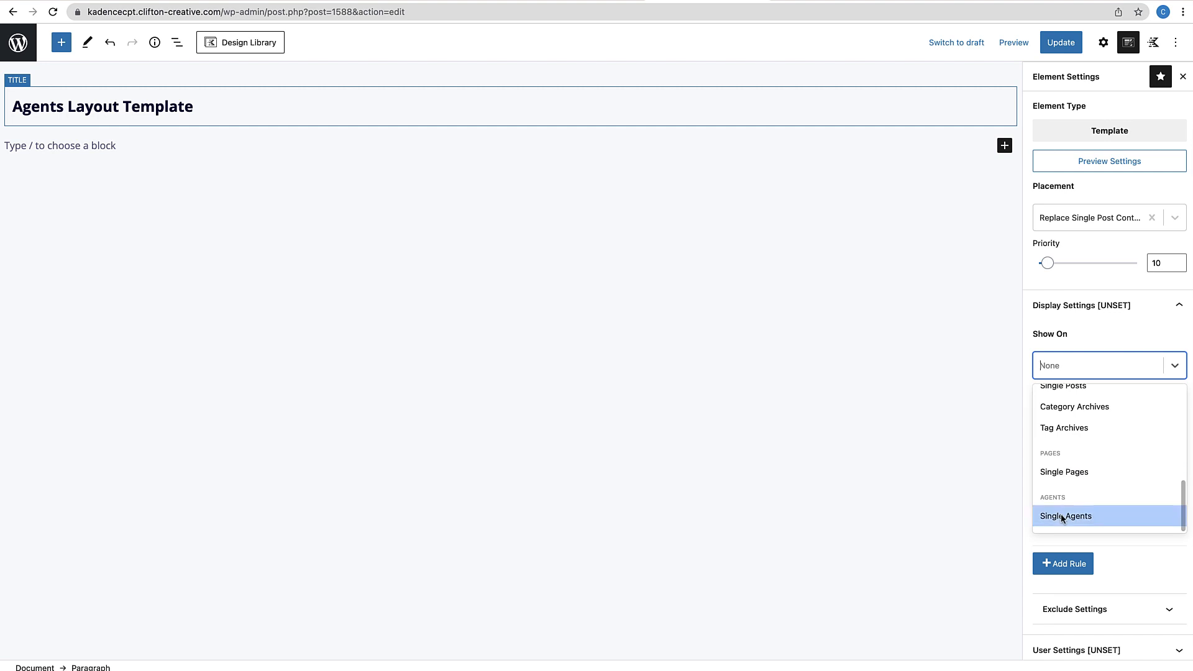
left_click(1073, 516)
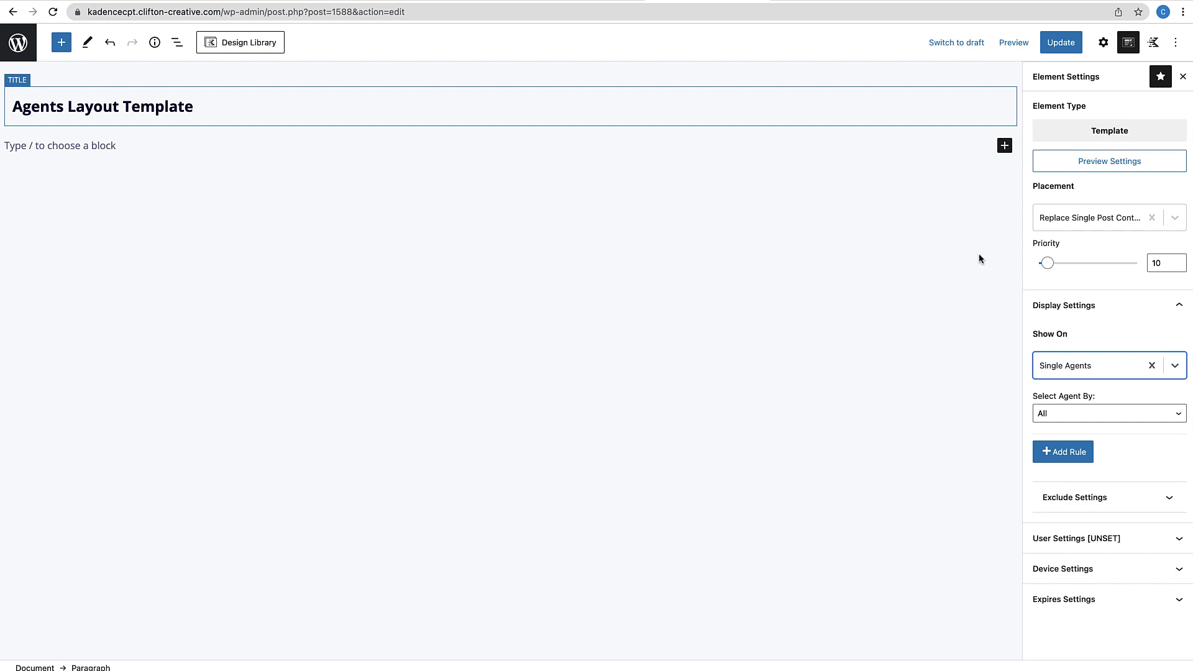
left_click(1061, 49)
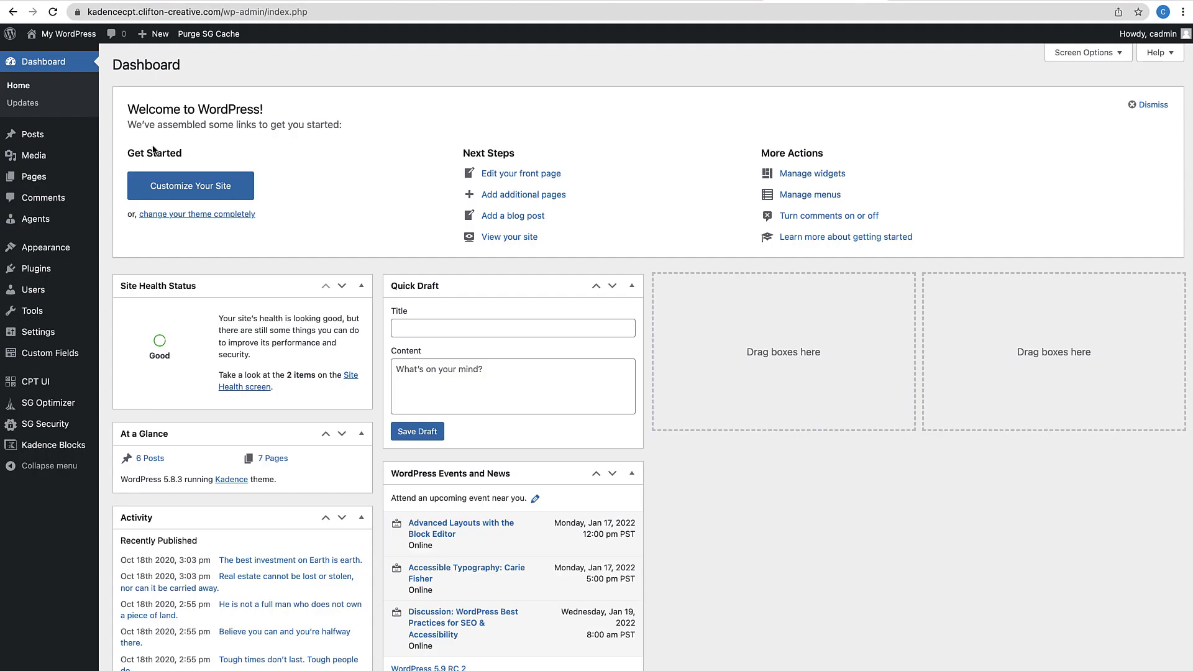
Check the Agent Fields custom field group, then open the first agent's post
left_click(44, 221)
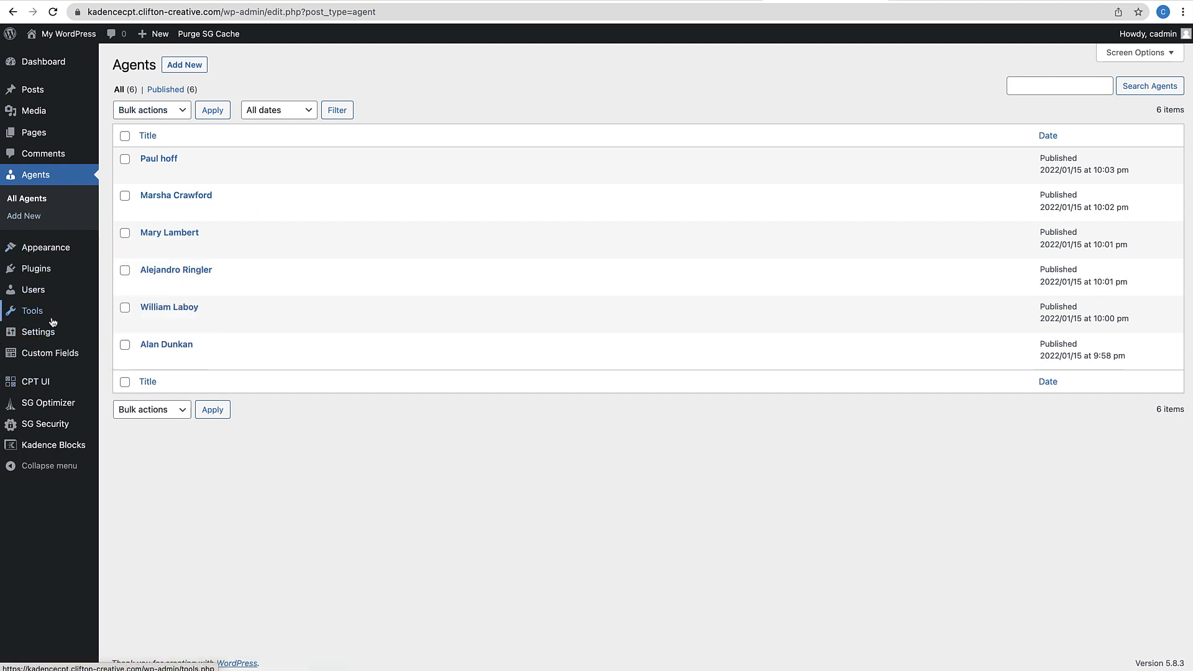
mouse_move(56, 358)
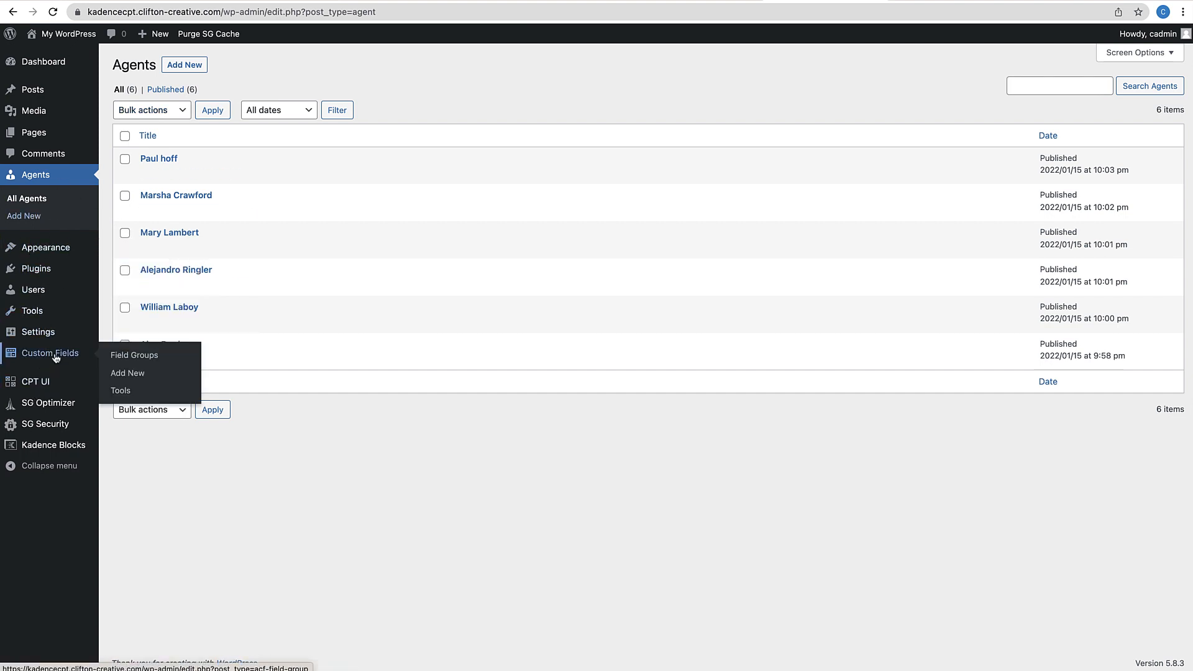
left_click(116, 358)
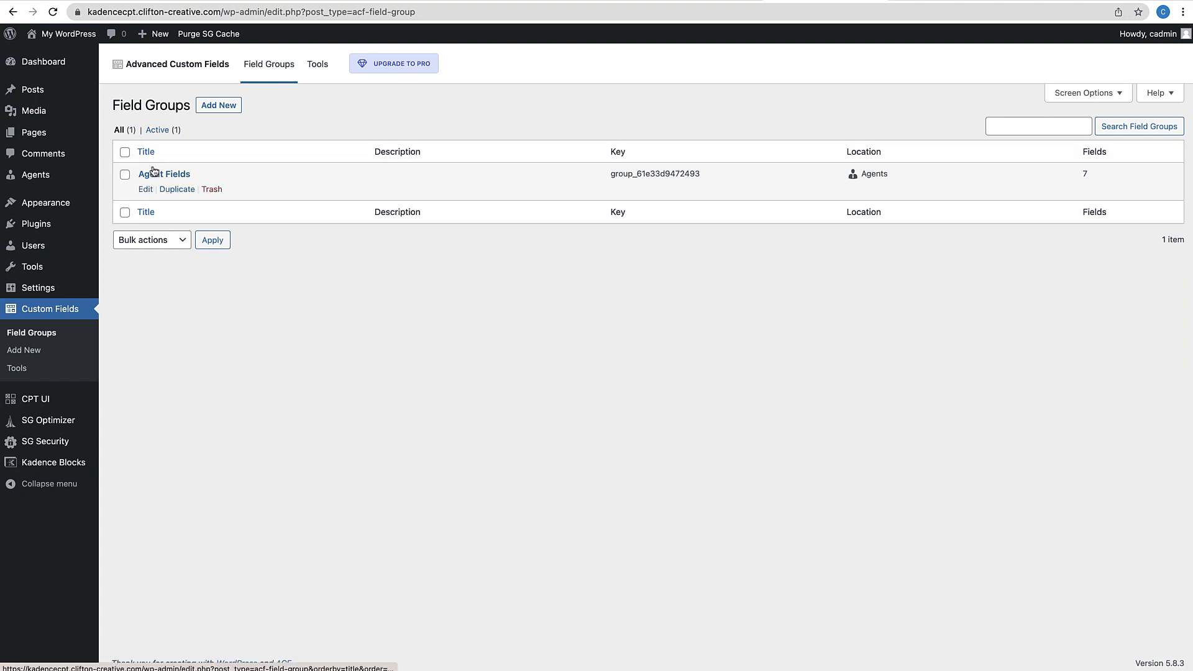
left_click(145, 190)
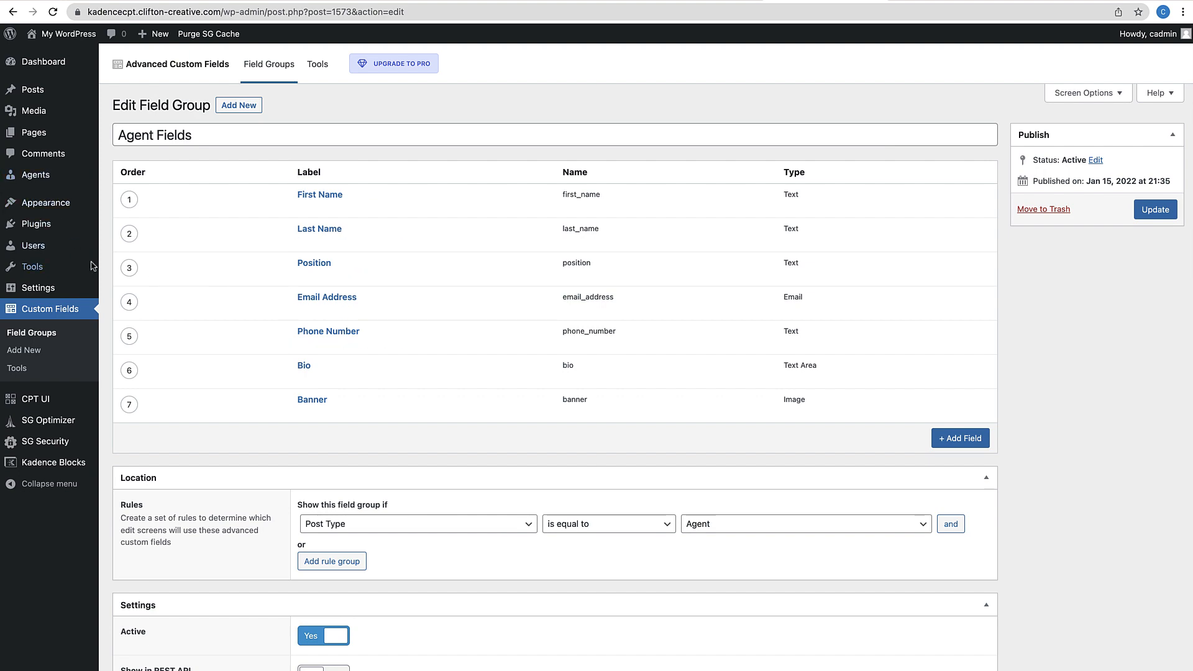
mouse_move(87, 176)
left_click(127, 176)
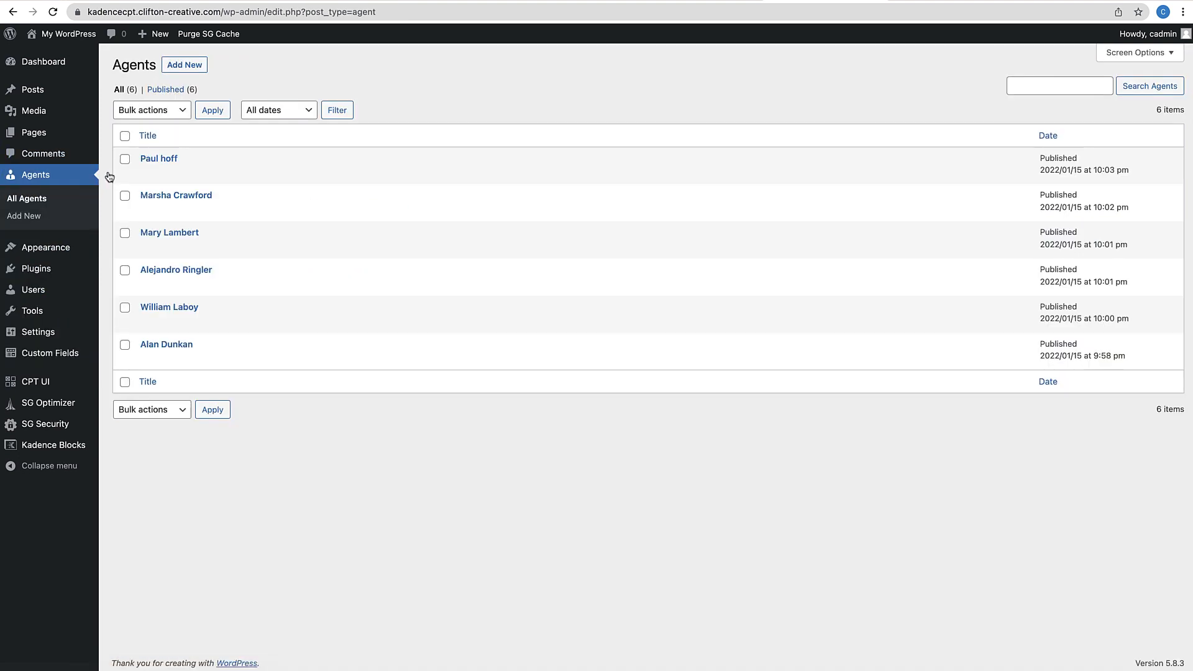
left_click(146, 174)
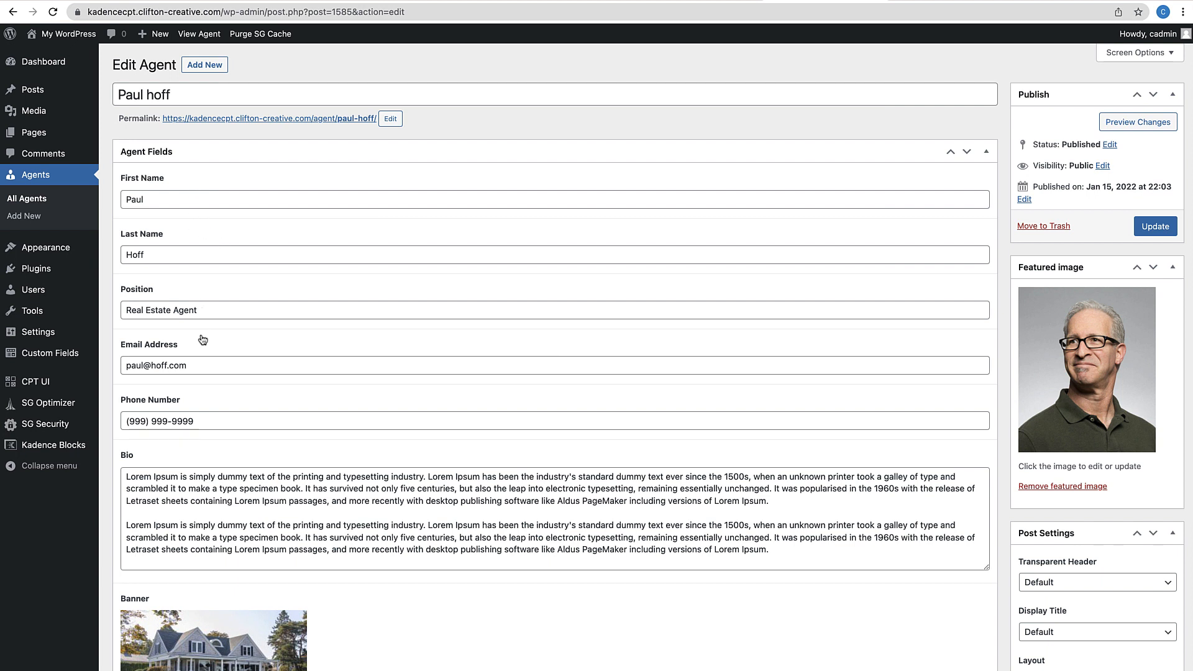
Save the agent post with its Banner image and return to the Agents Layout Template tab
scroll(200, 373, "down", 1)
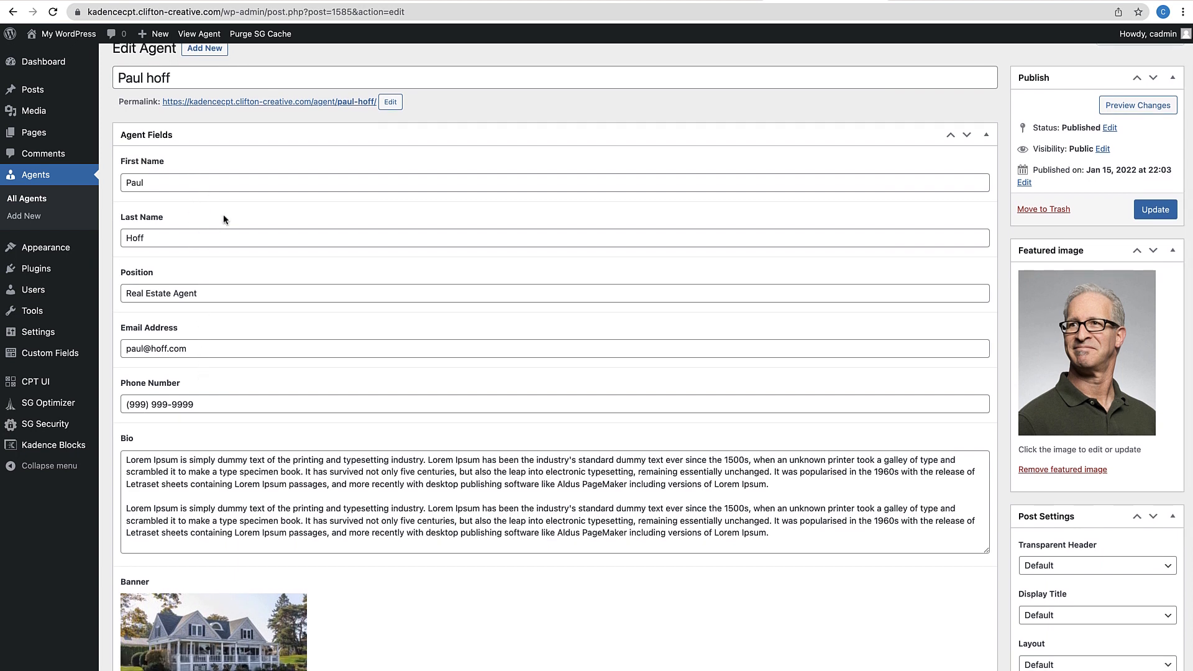
scroll(202, 373, "down", 5)
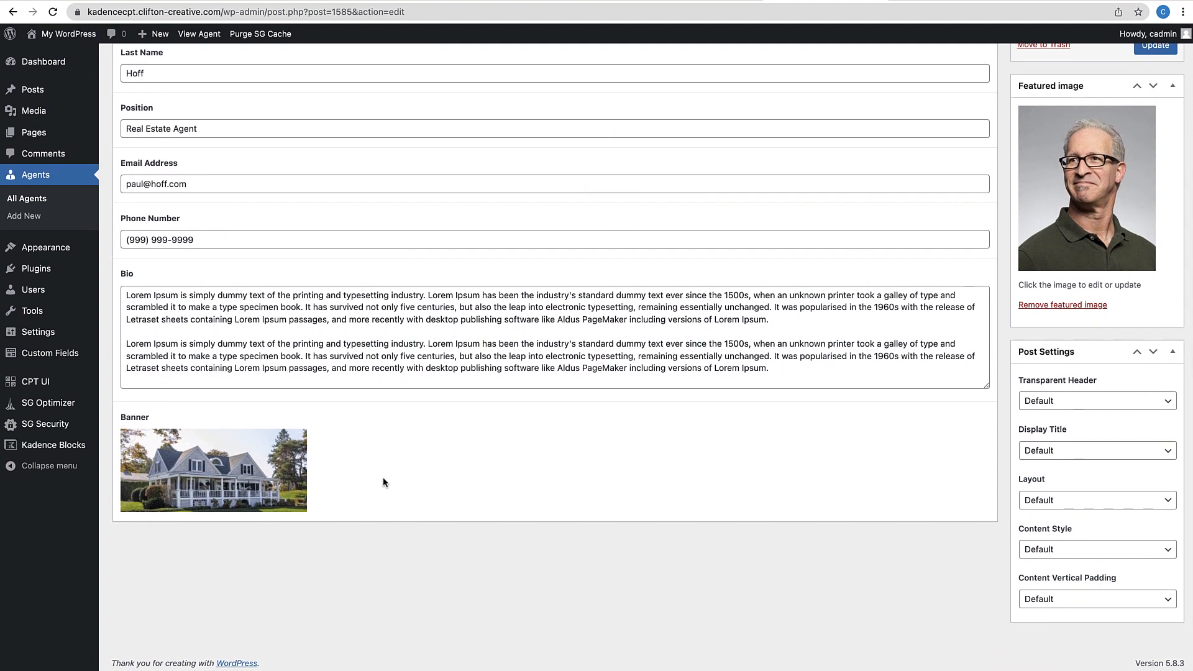
mouse_move(305, 460)
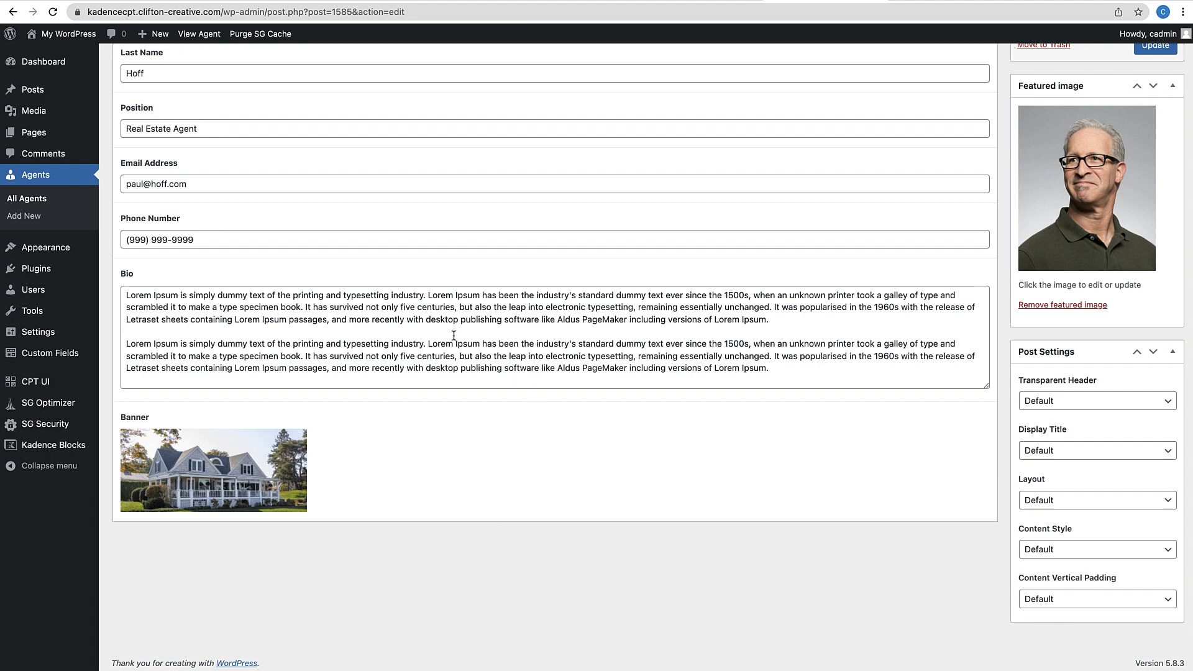
scroll(454, 335, "up", 5)
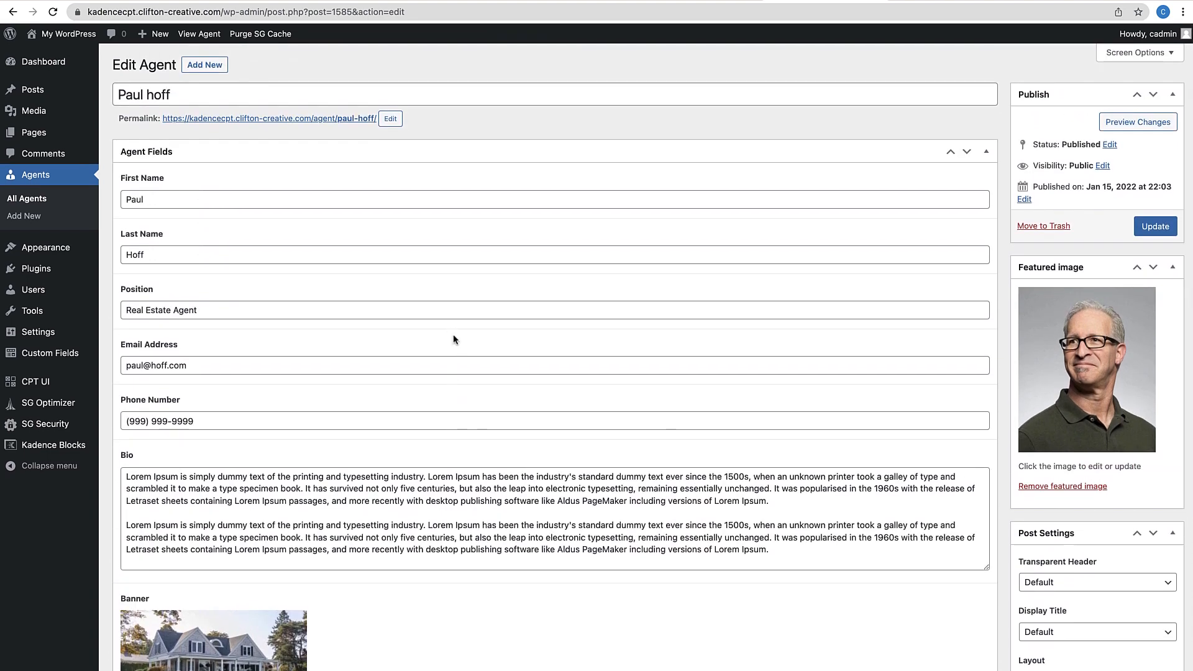
left_click(1155, 226)
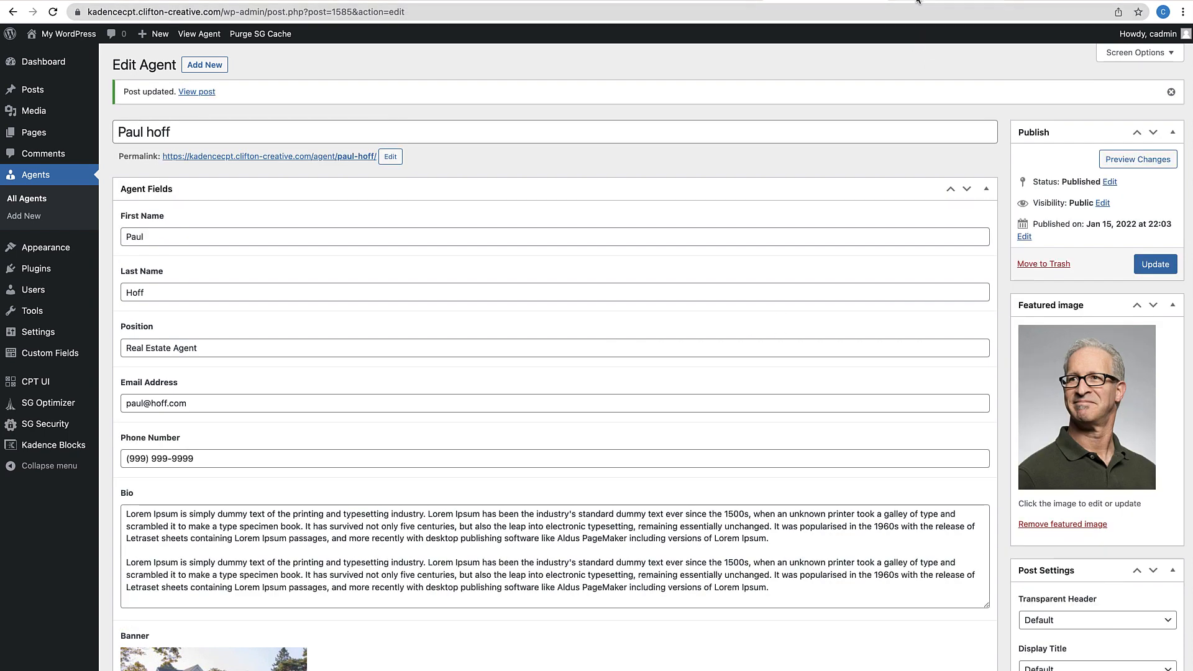
left_click(708, 1)
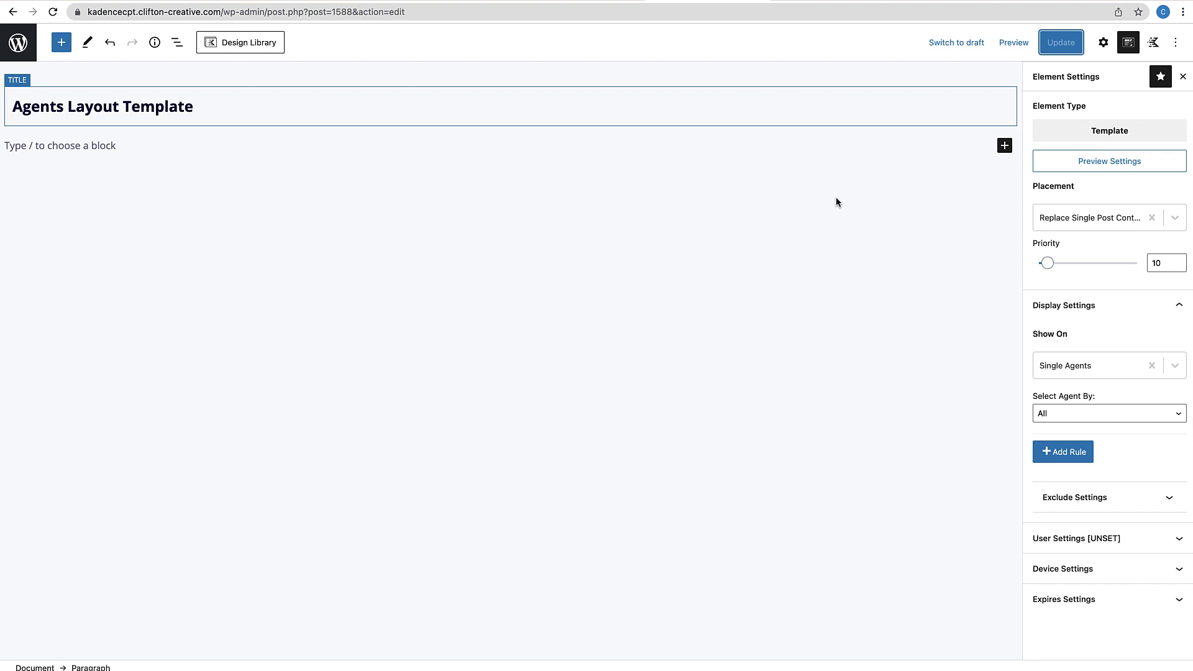
Insert a one-column Row Layout block into the template
left_click(1004, 146)
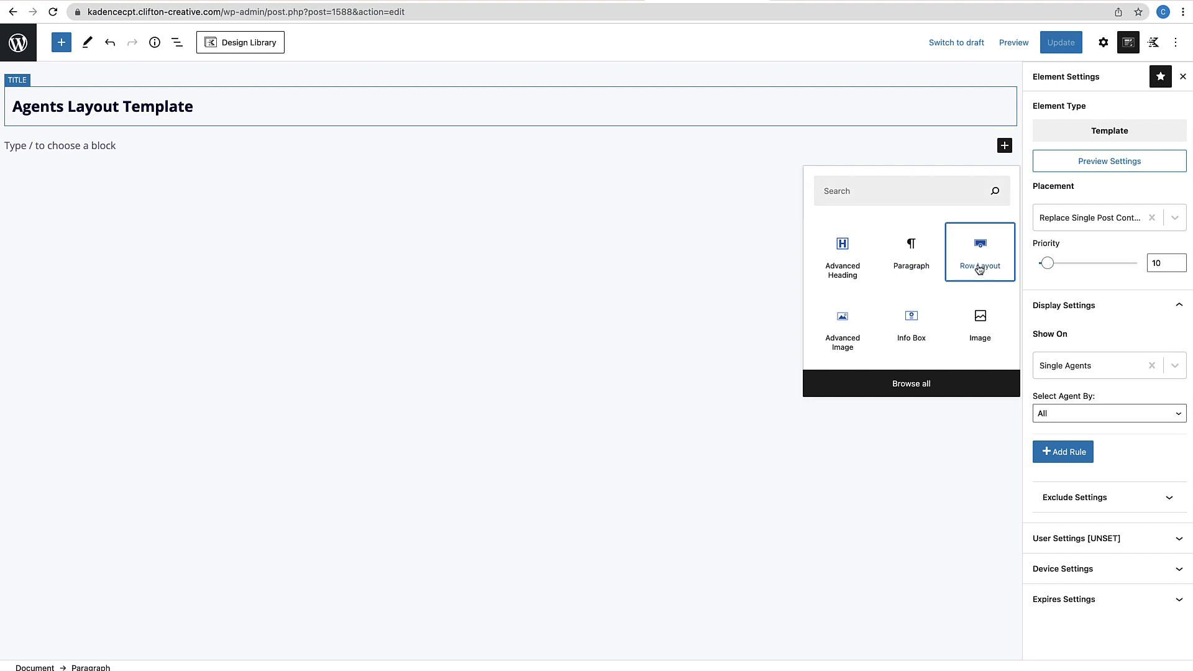
left_click(979, 269)
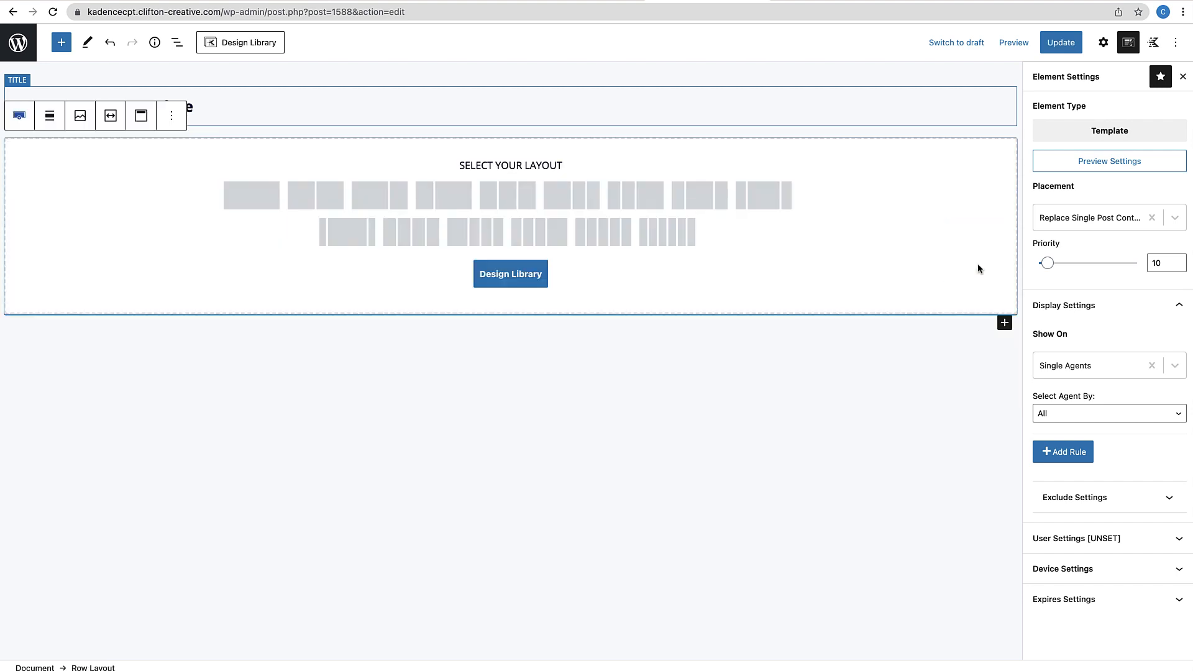
left_click(243, 197)
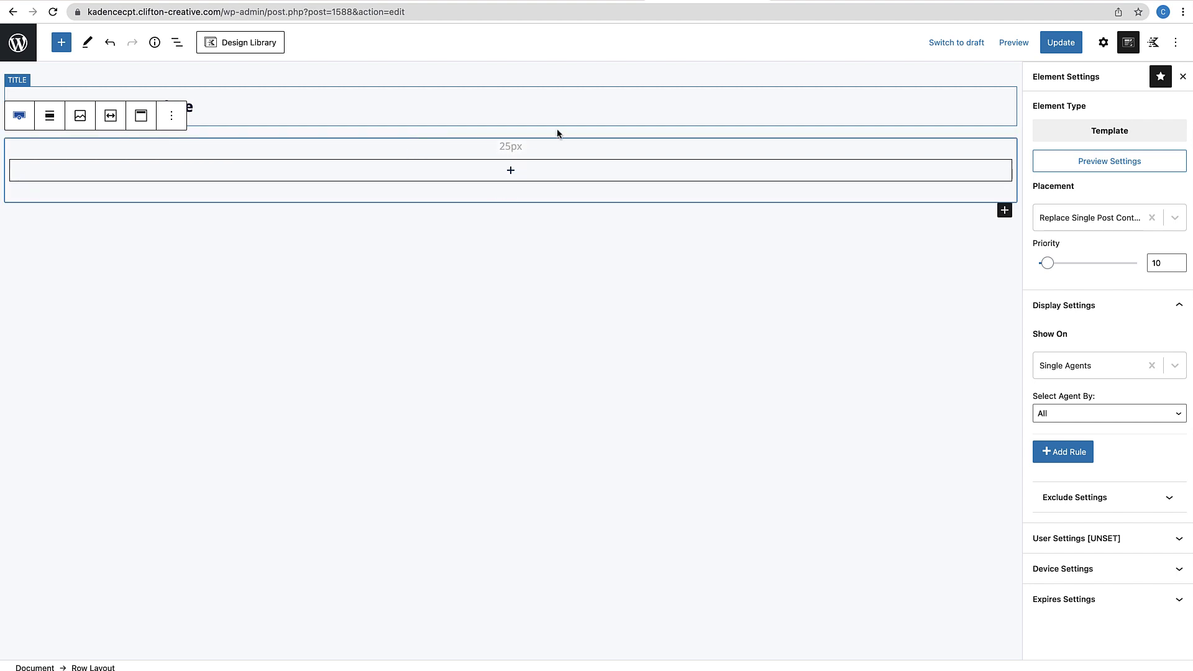
Give the row a 600 px minimum height and inherit the theme's content max width
left_click(1104, 43)
left_click(1044, 441)
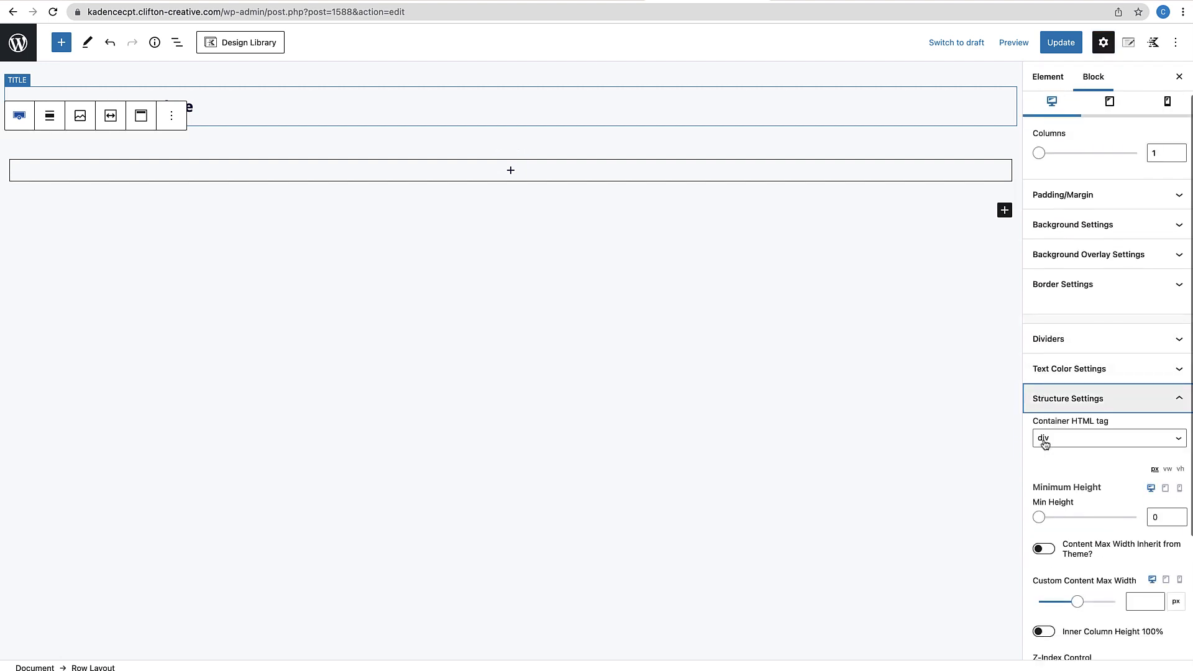
left_click(1148, 516)
type("6")
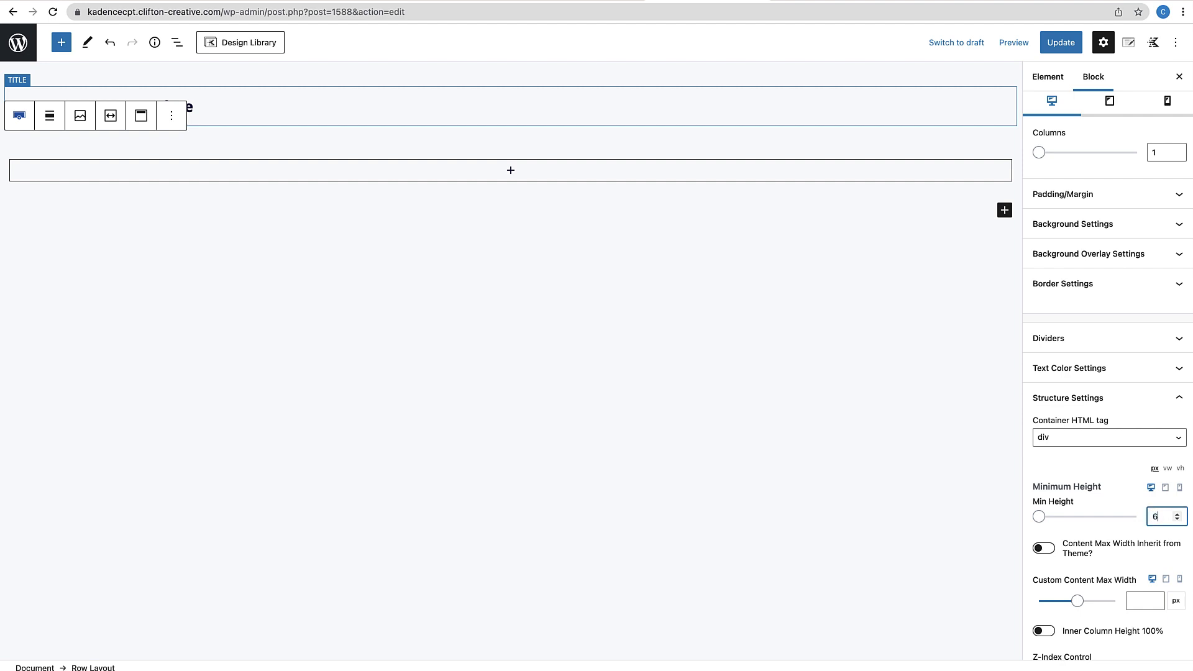
type("00")
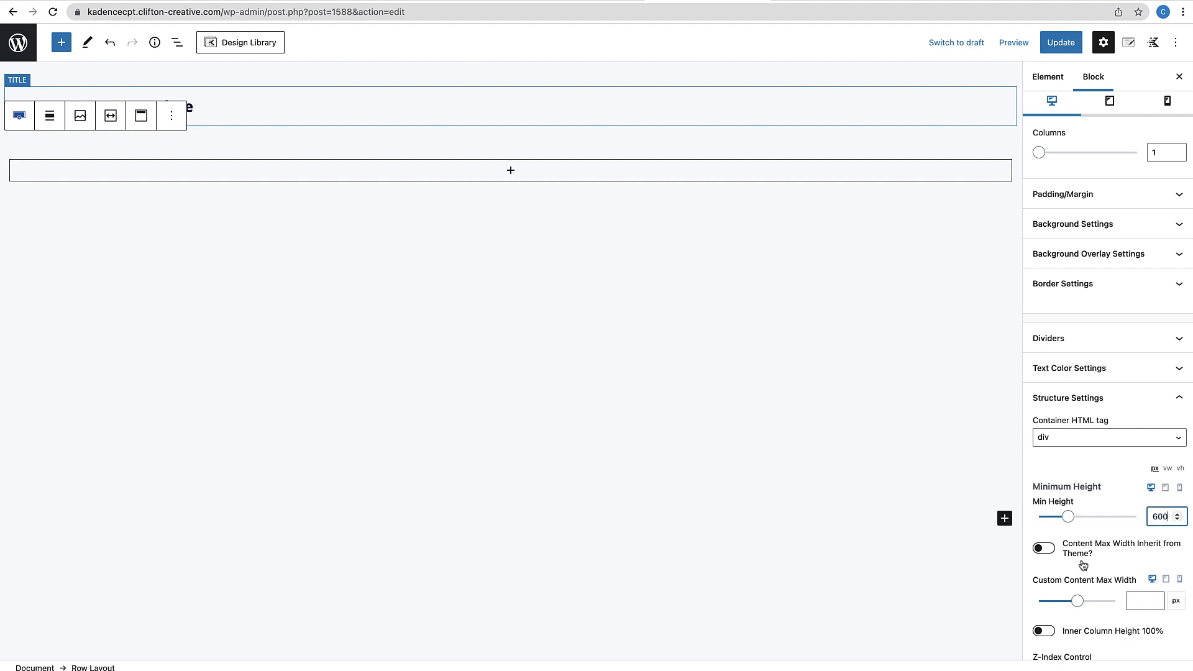
left_click(1050, 550)
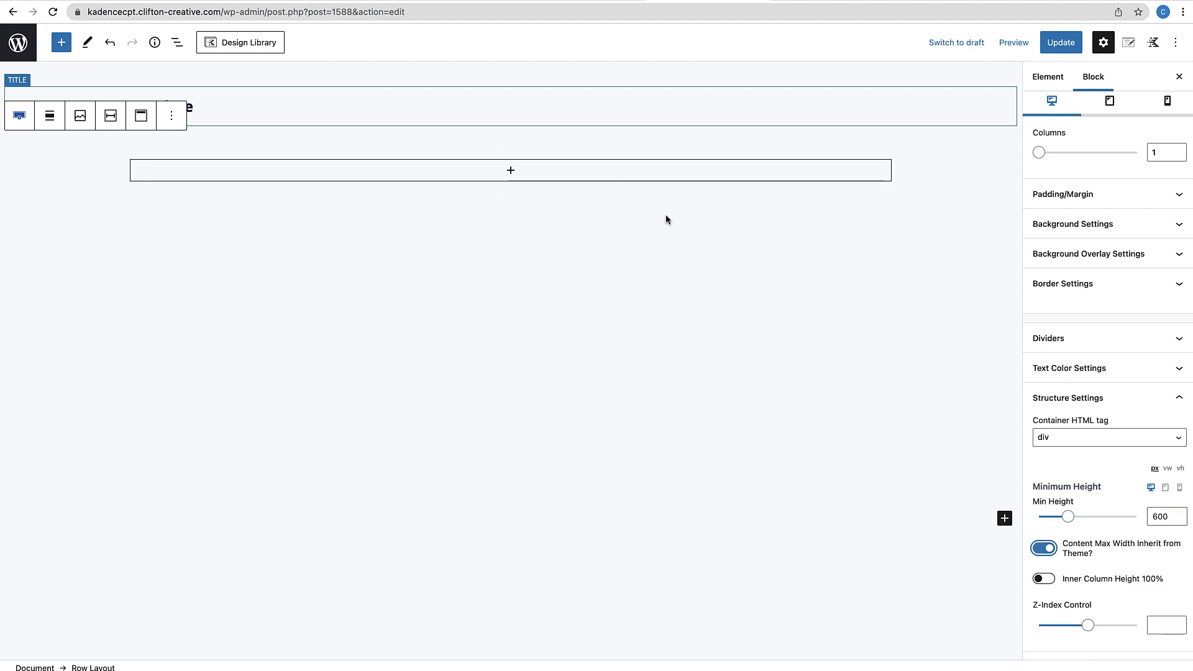
Vertically centre the row's column with Align Middle
left_click(585, 192)
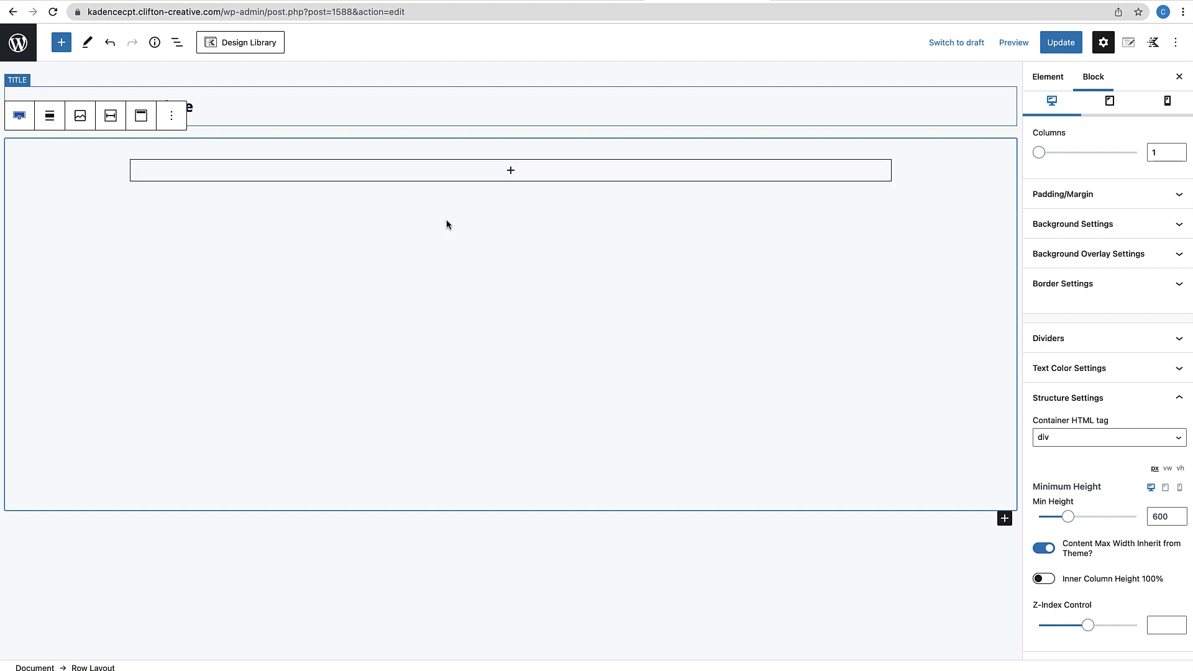
left_click(142, 118)
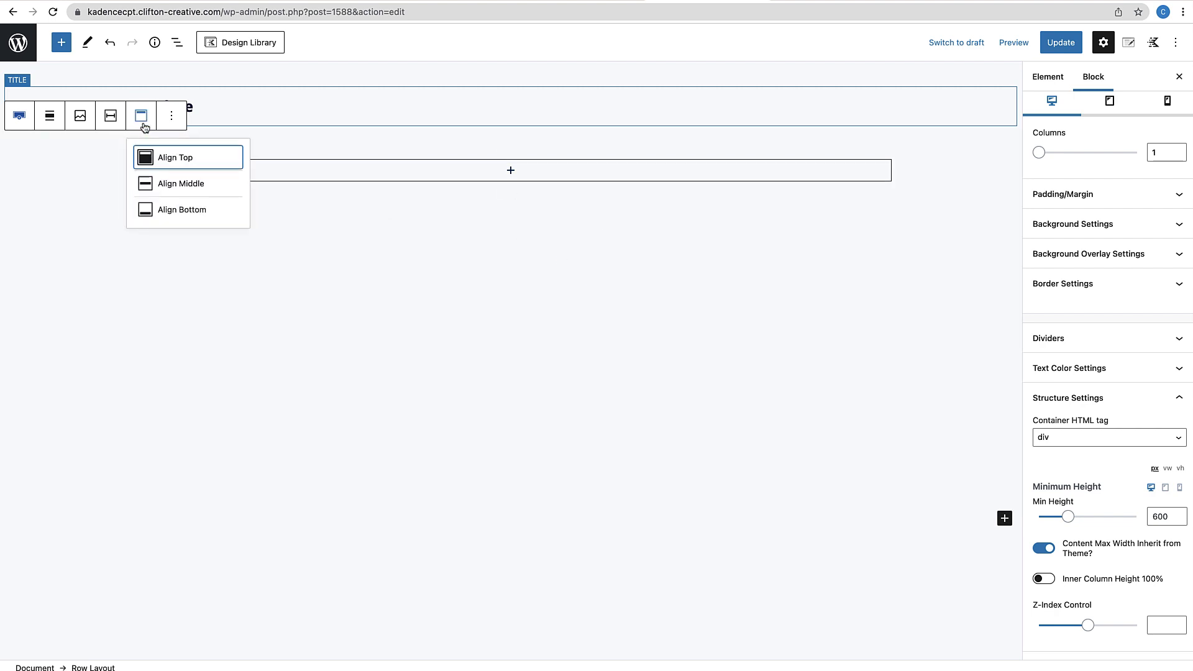
left_click(149, 184)
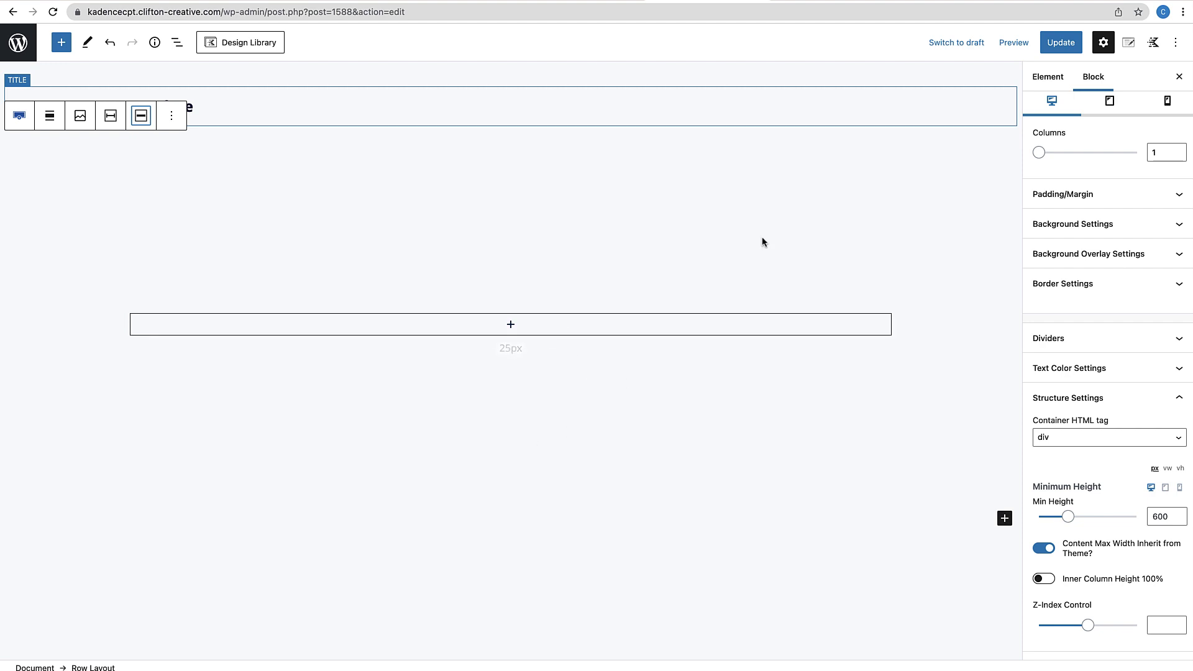
left_click(750, 212)
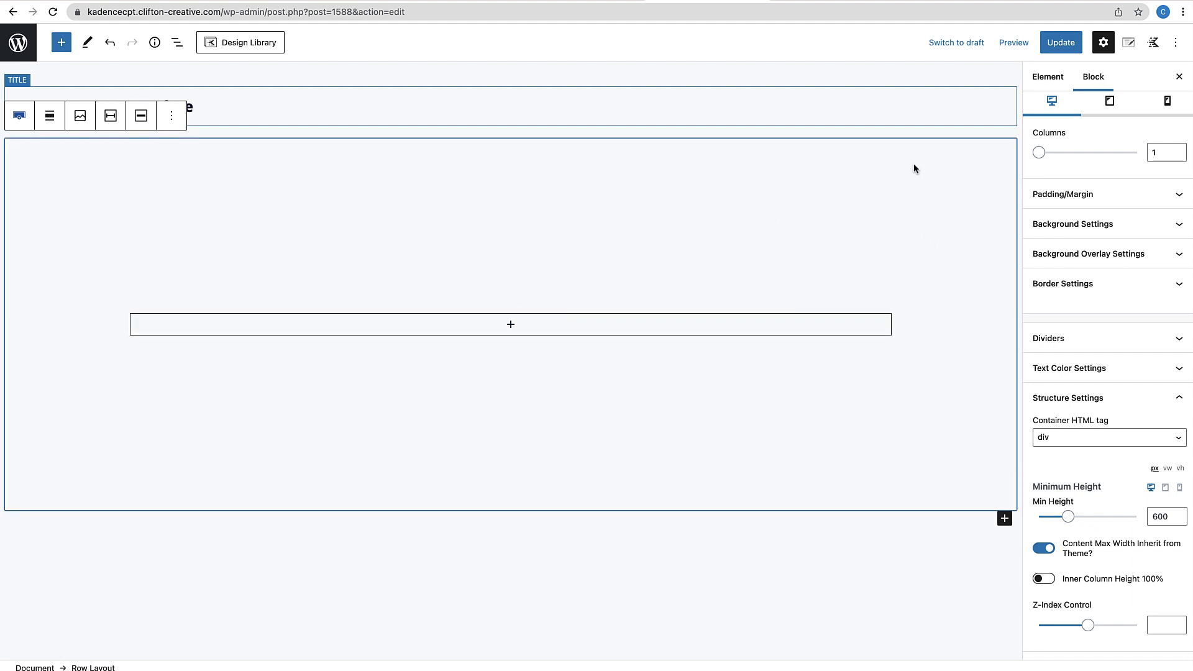
left_click(1103, 224)
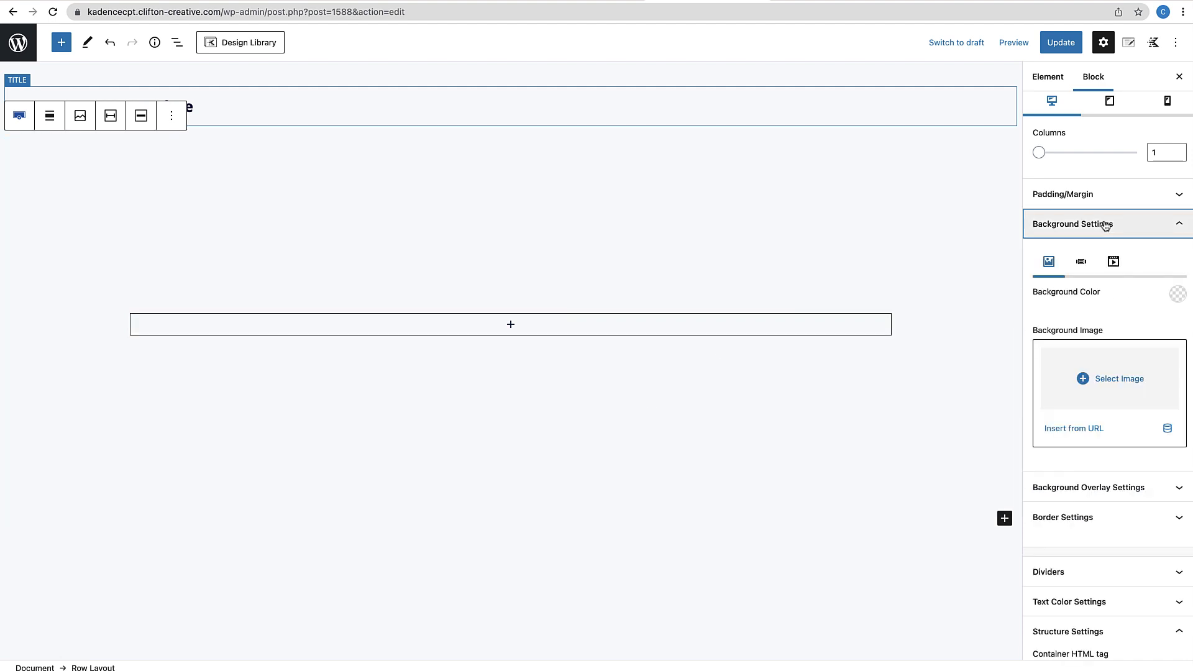
Make the row background a dynamic image taken from the agent's Banner post custom field
left_click(1167, 432)
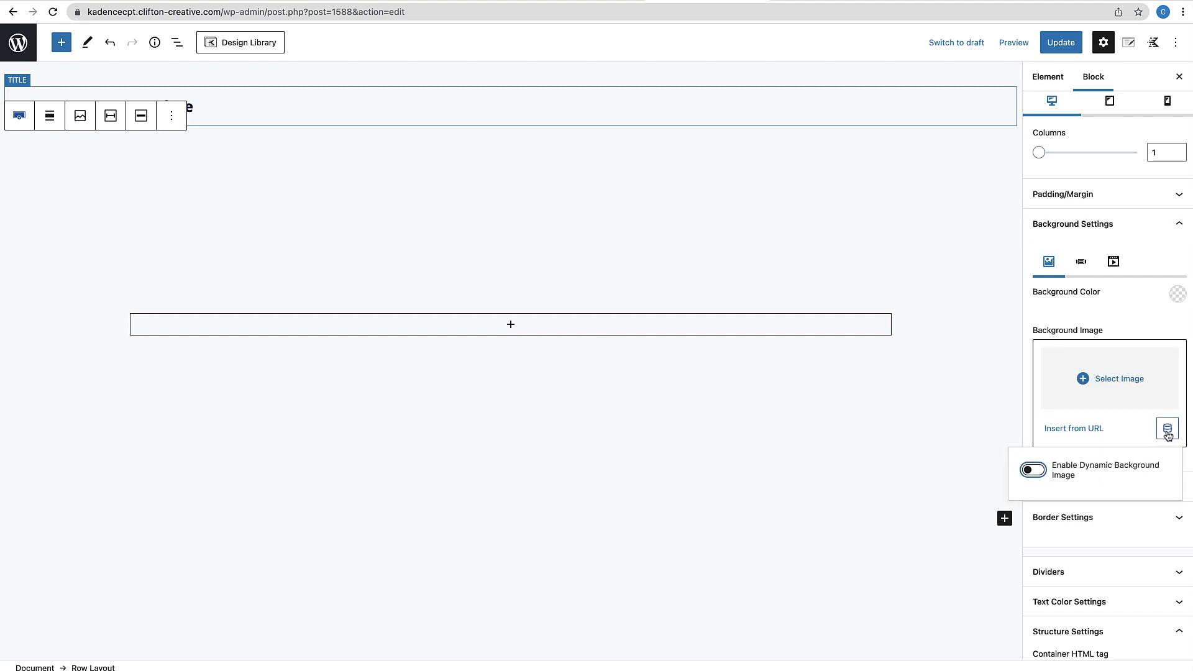
left_click(1044, 474)
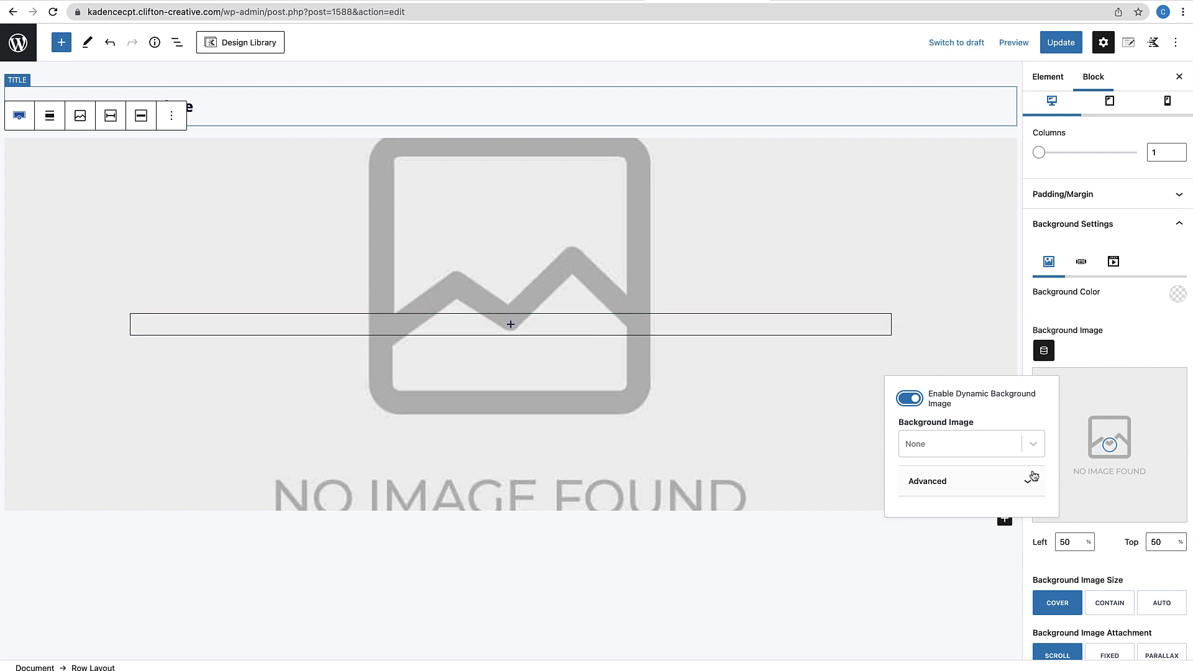
left_click(1033, 446)
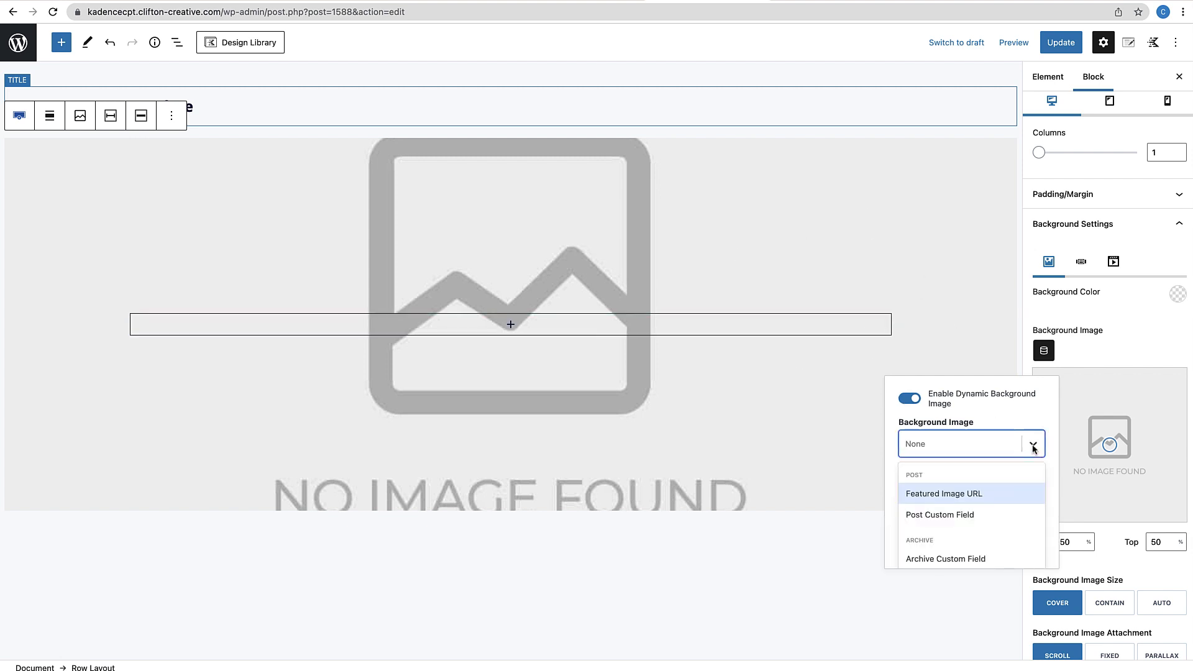
left_click(960, 519)
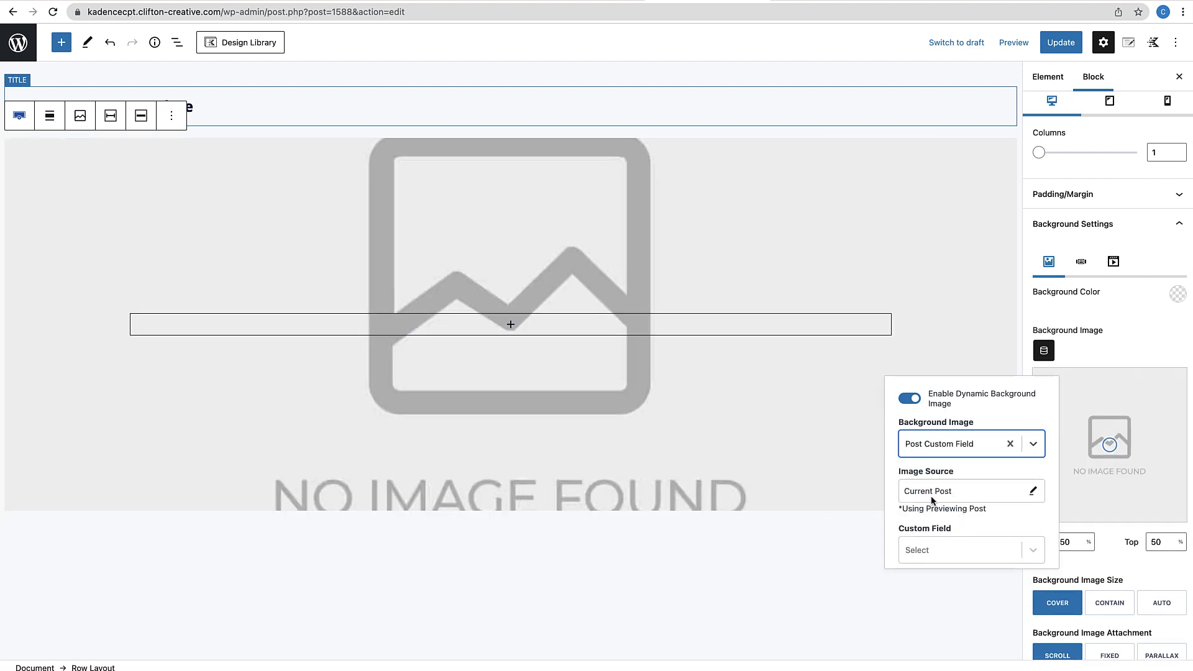
scroll(951, 506, "down", 2)
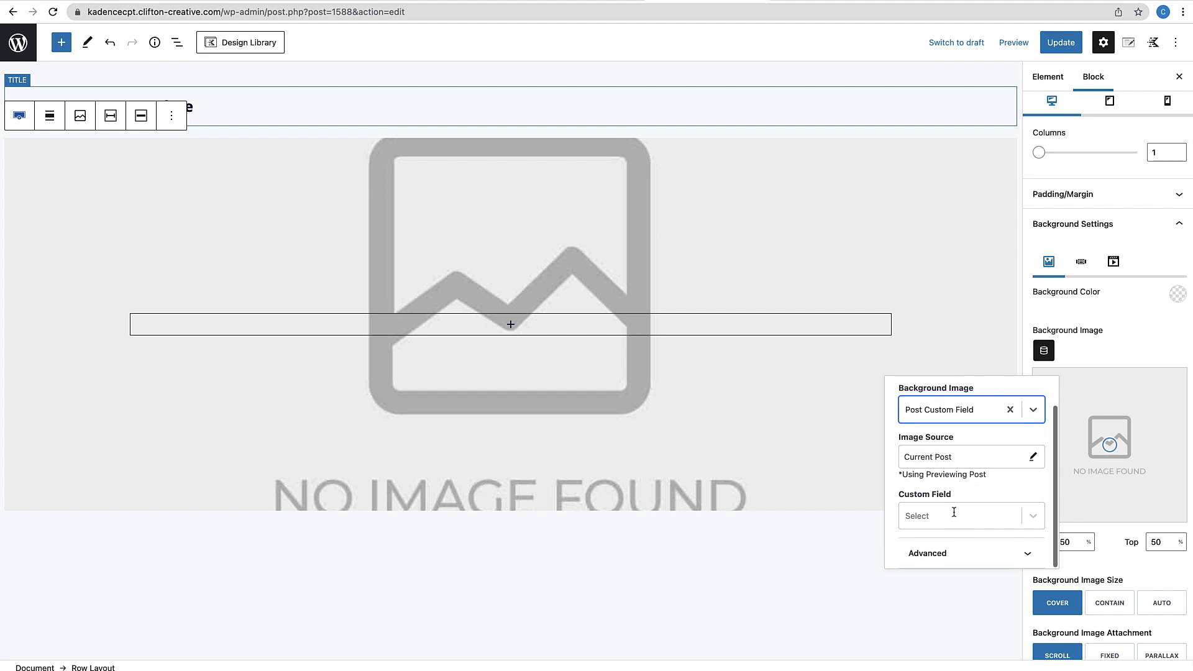
left_click(1035, 521)
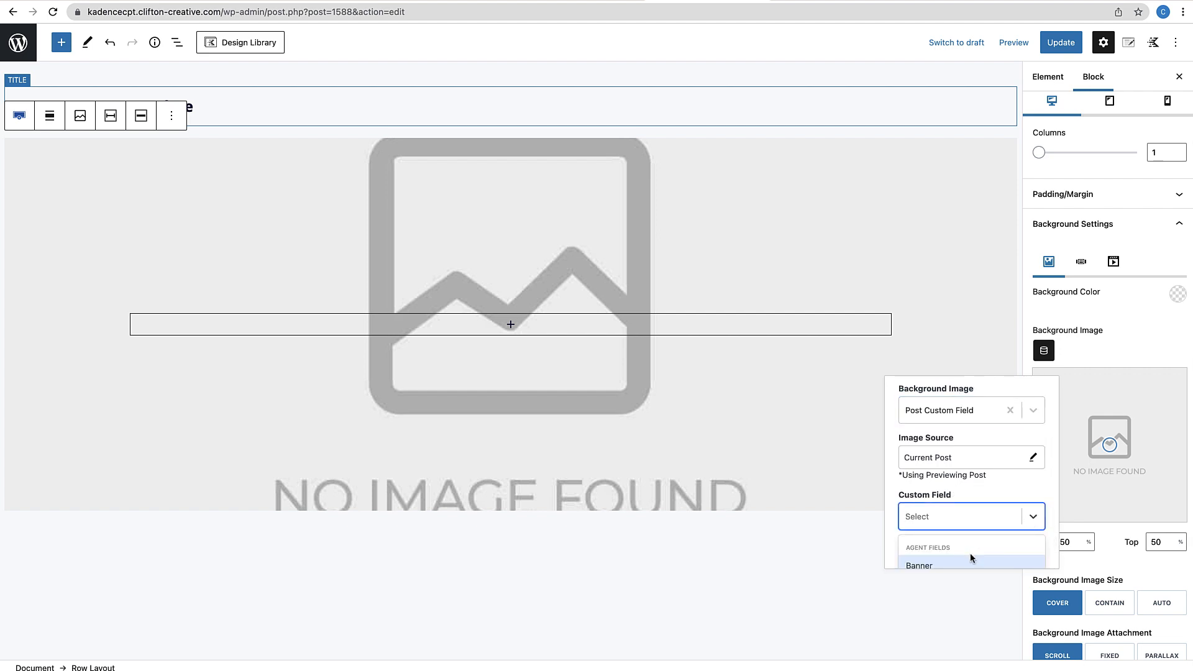
scroll(972, 559, "down", 1)
left_click(923, 554)
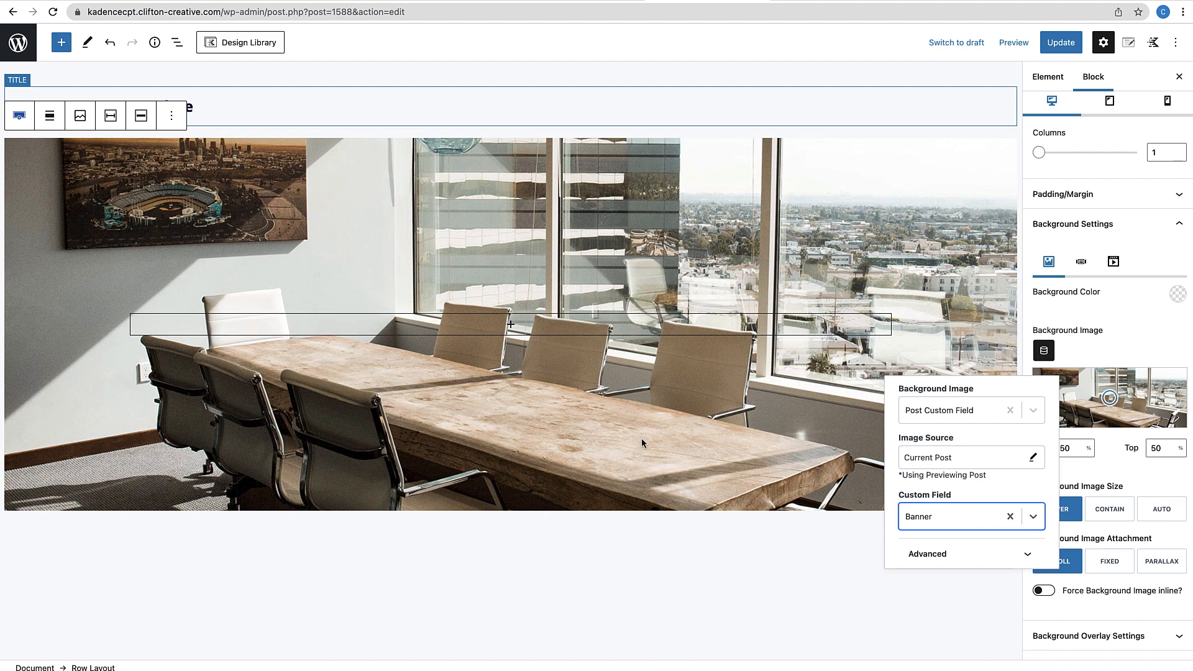
left_click(788, 538)
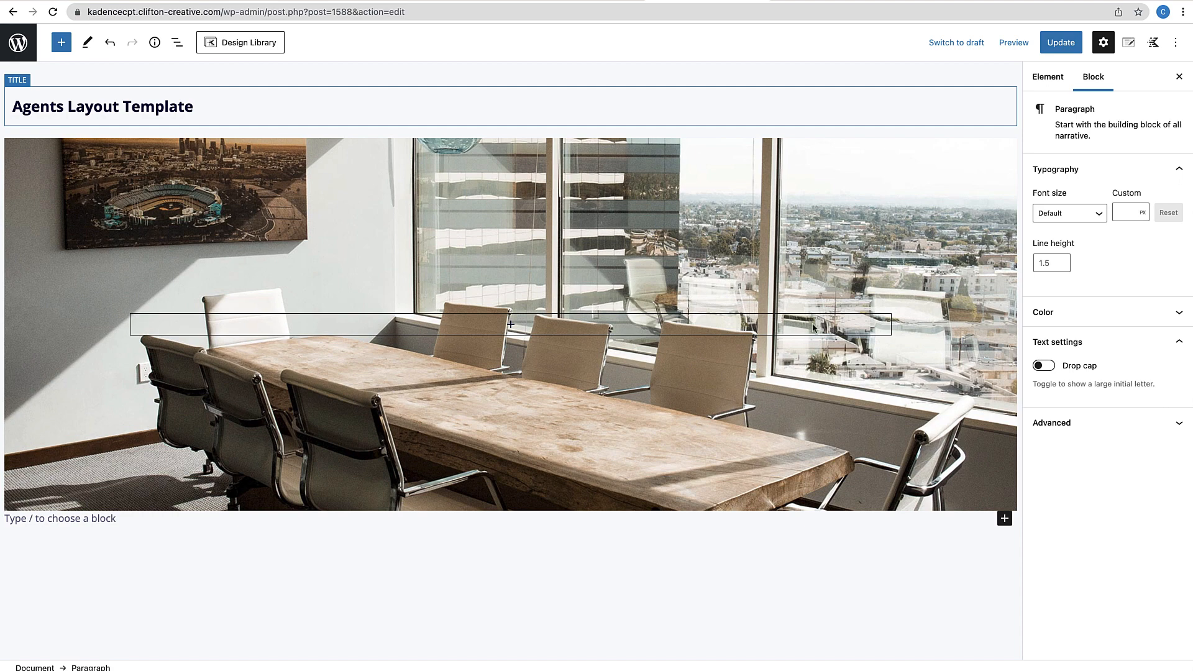
Add a dark navy background overlay at 50% opacity to the banner row
left_click(905, 145)
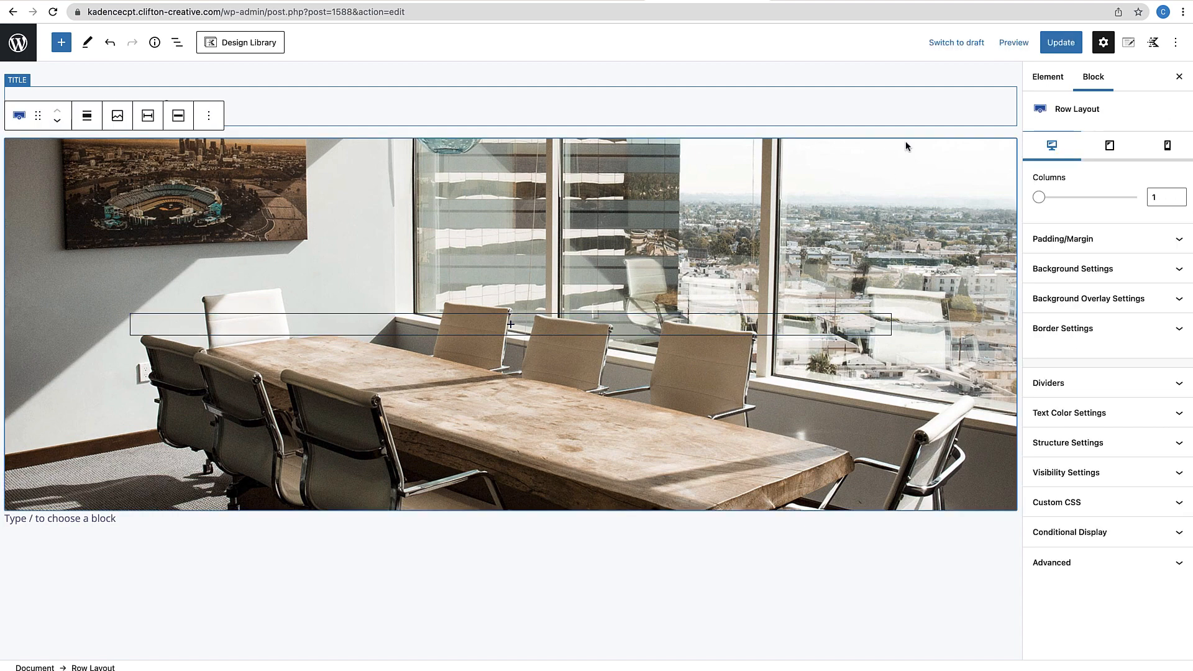
left_click(1128, 300)
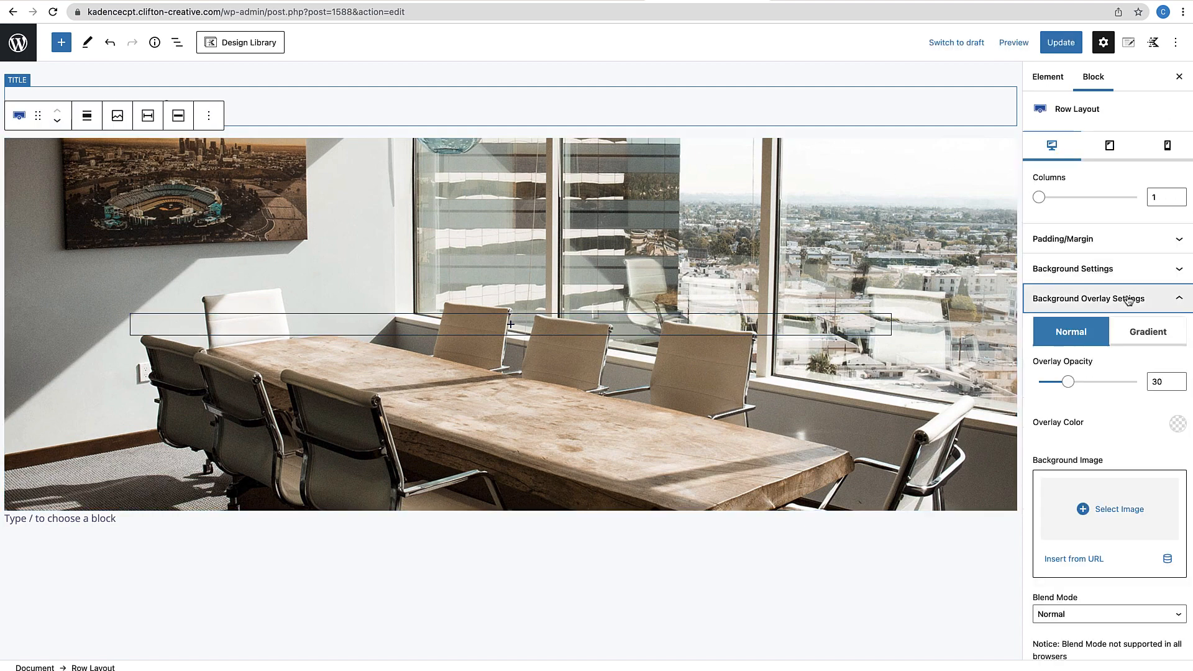
left_click(1172, 423)
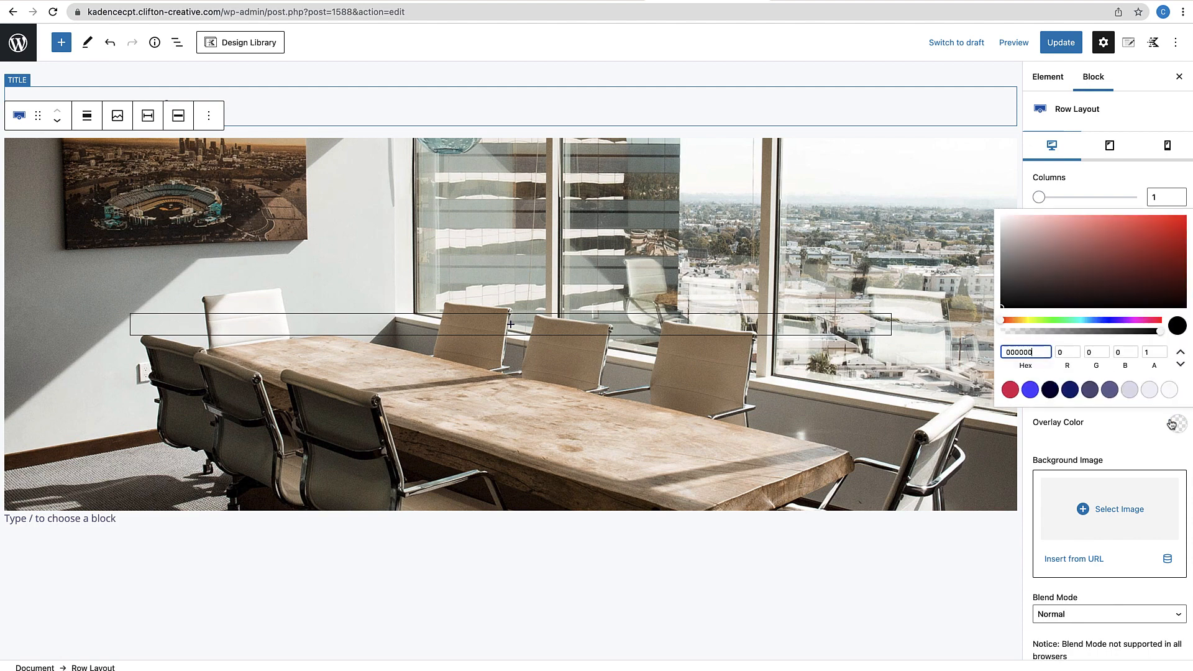
left_click(1051, 390)
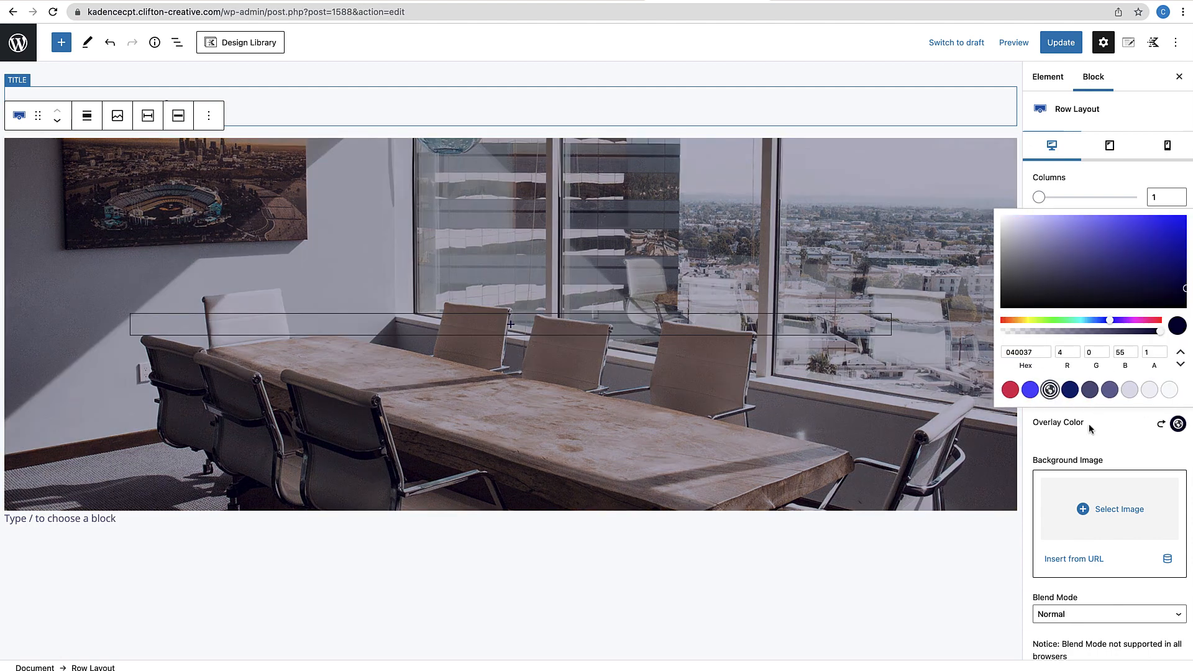
left_click(1091, 426)
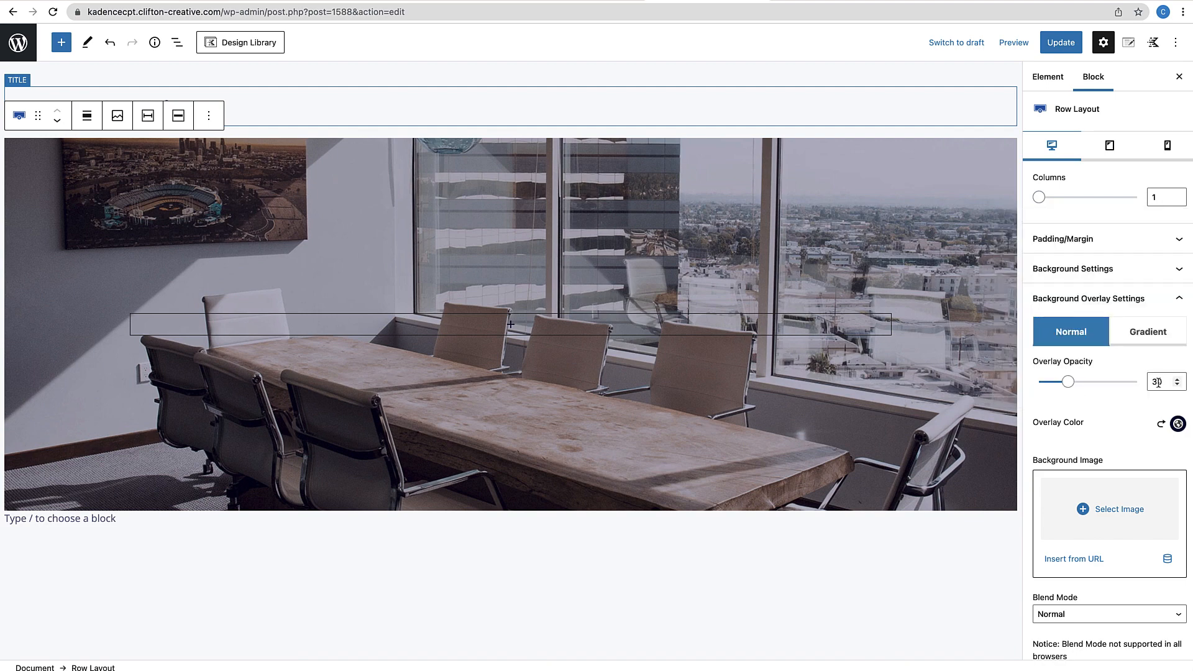
left_click_drag(1157, 383, 1144, 385)
type("5")
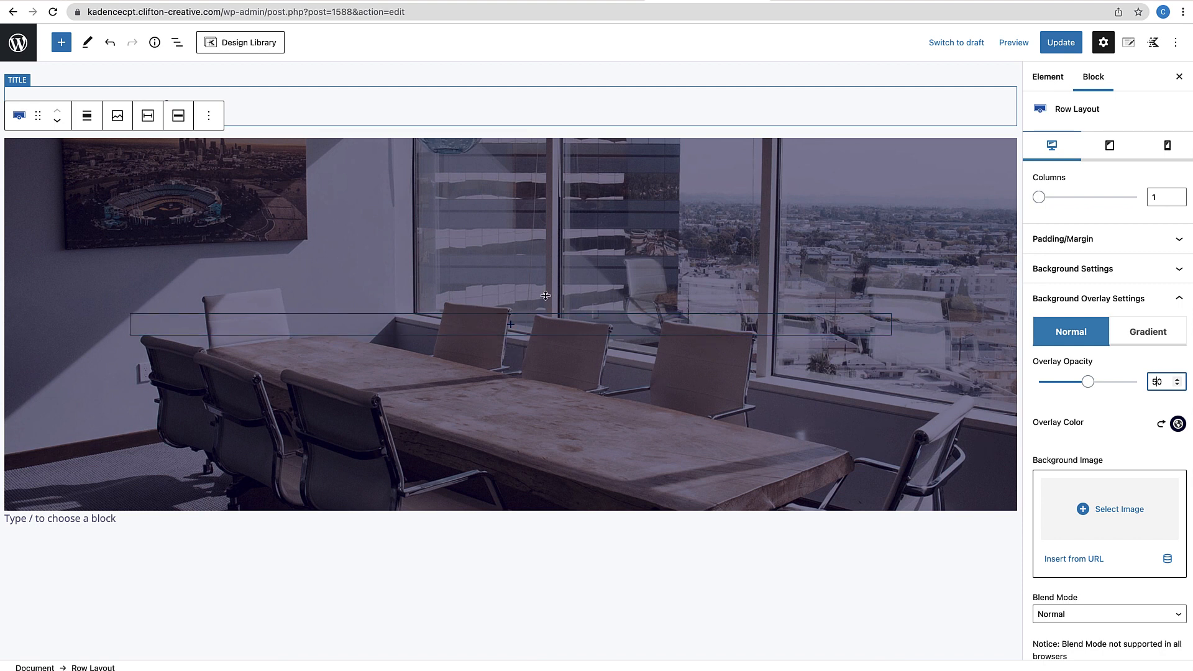
left_click(510, 324)
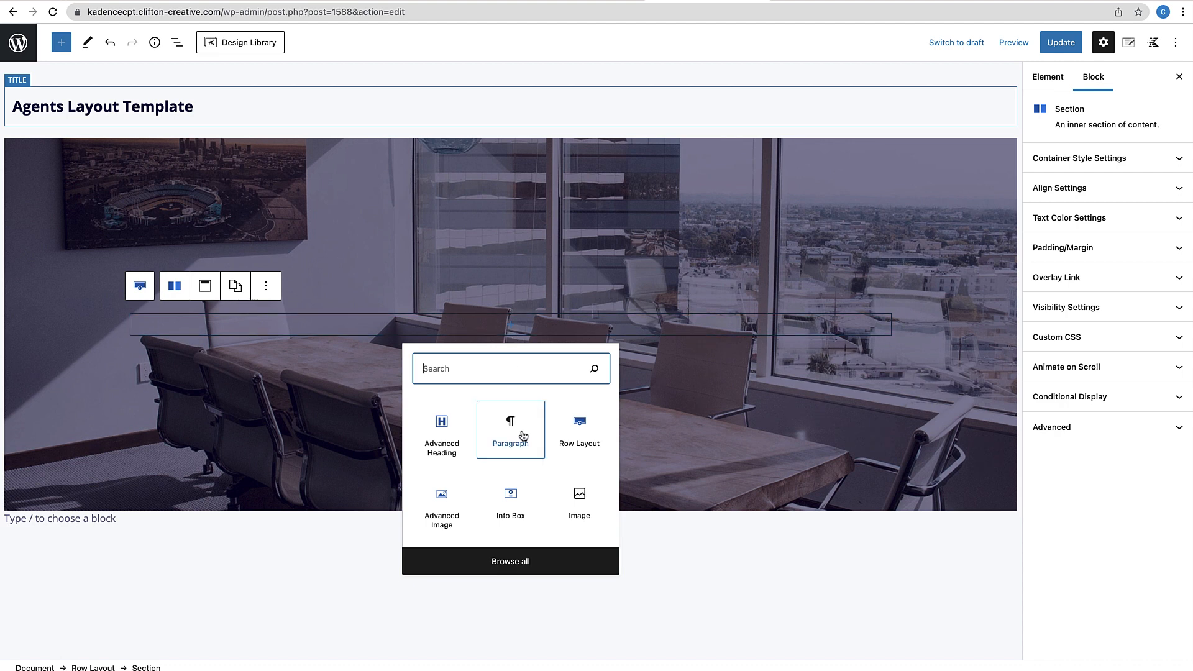
Add a centred white (FFF) Advanced Heading whose content is the dynamic Post Title
left_click(451, 451)
left_click(349, 254)
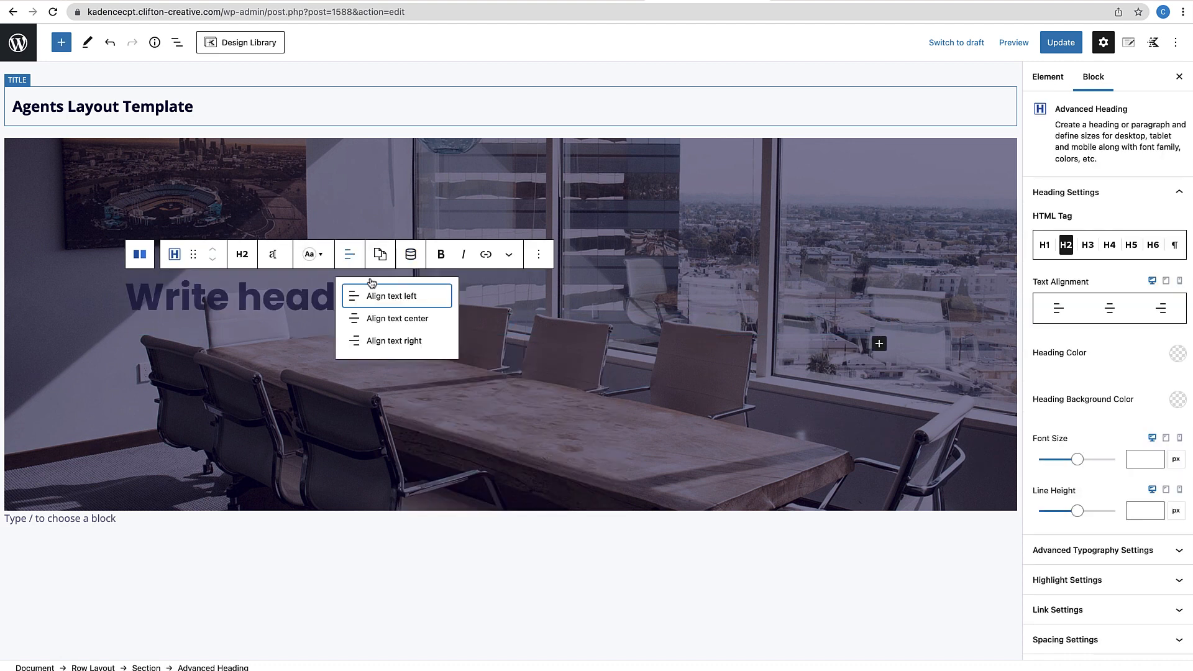
left_click(378, 311)
left_click(315, 255)
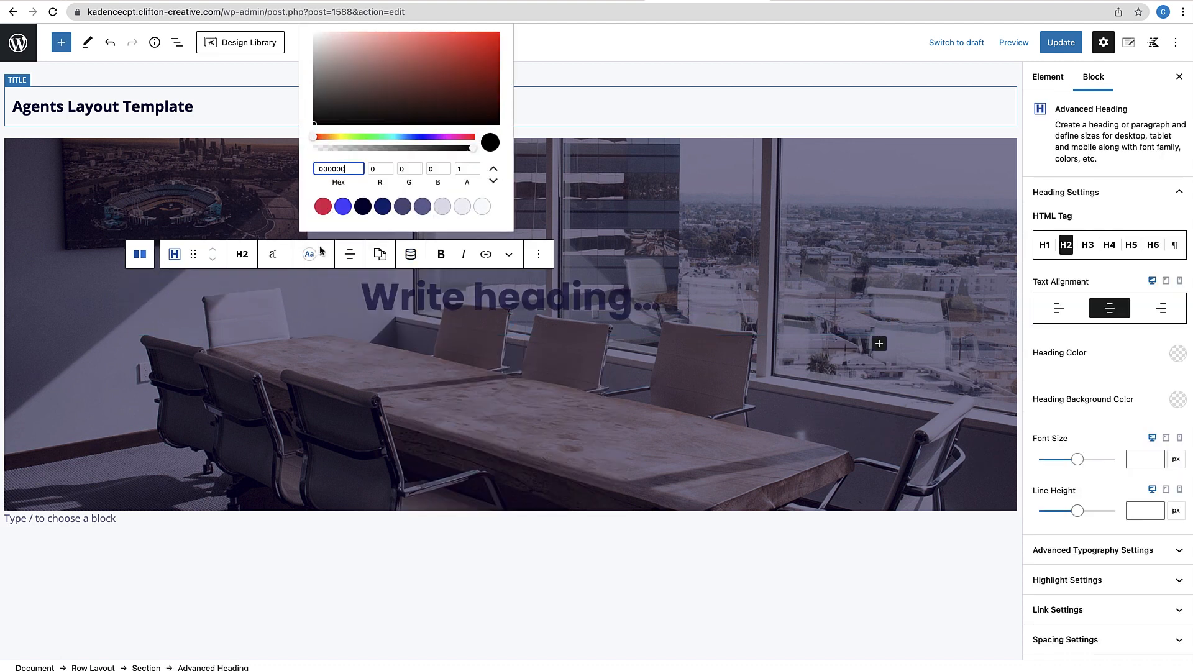
type("FFFFFF")
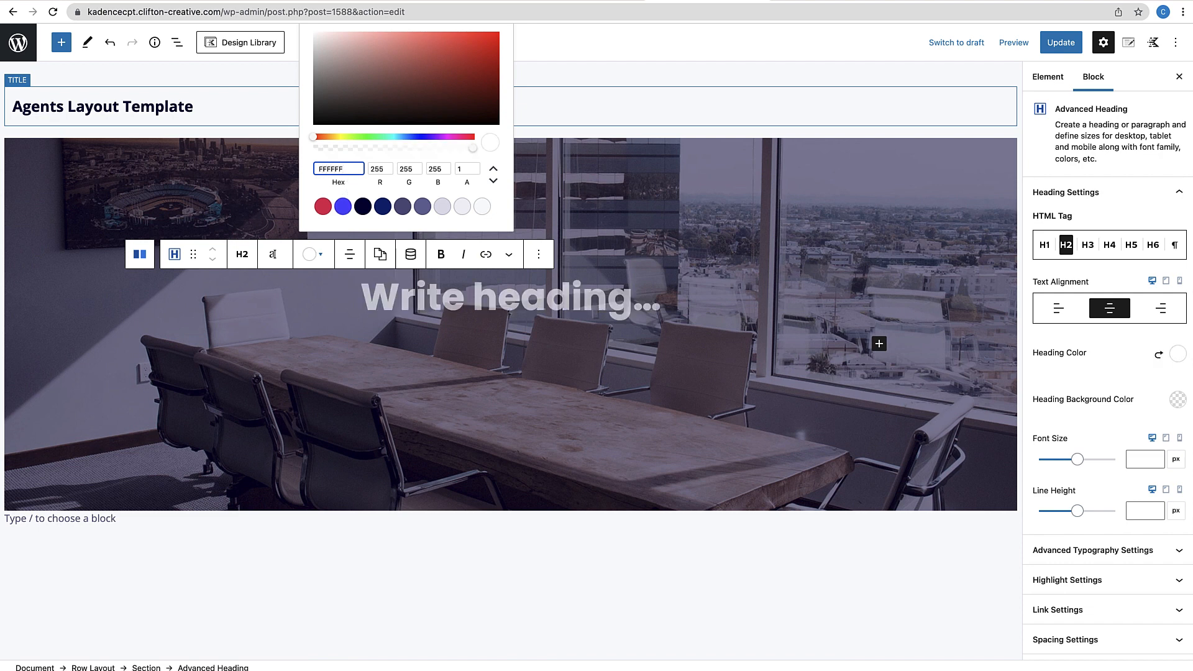
left_click(415, 261)
left_click(415, 261)
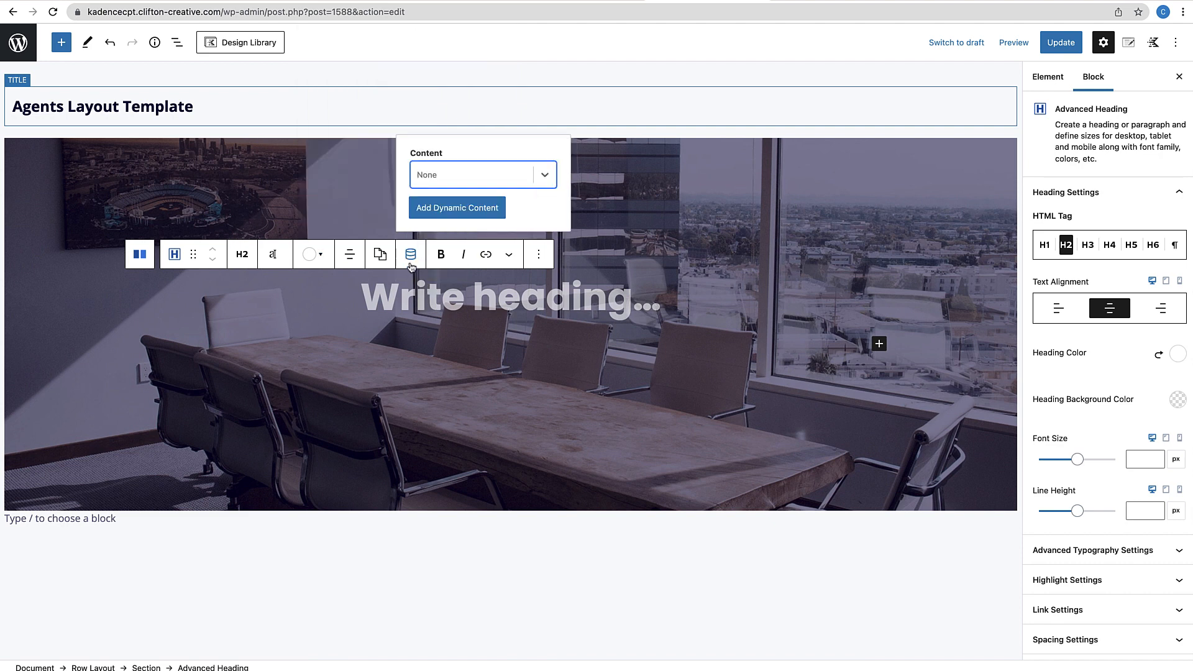
left_click(546, 175)
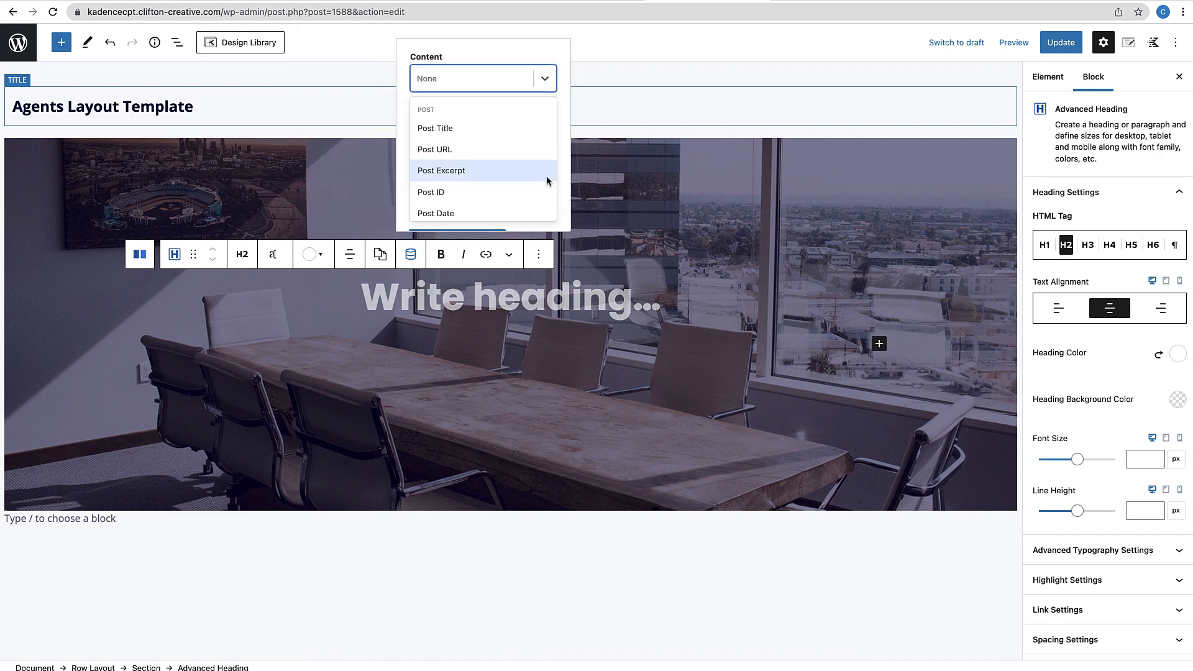
left_click(460, 128)
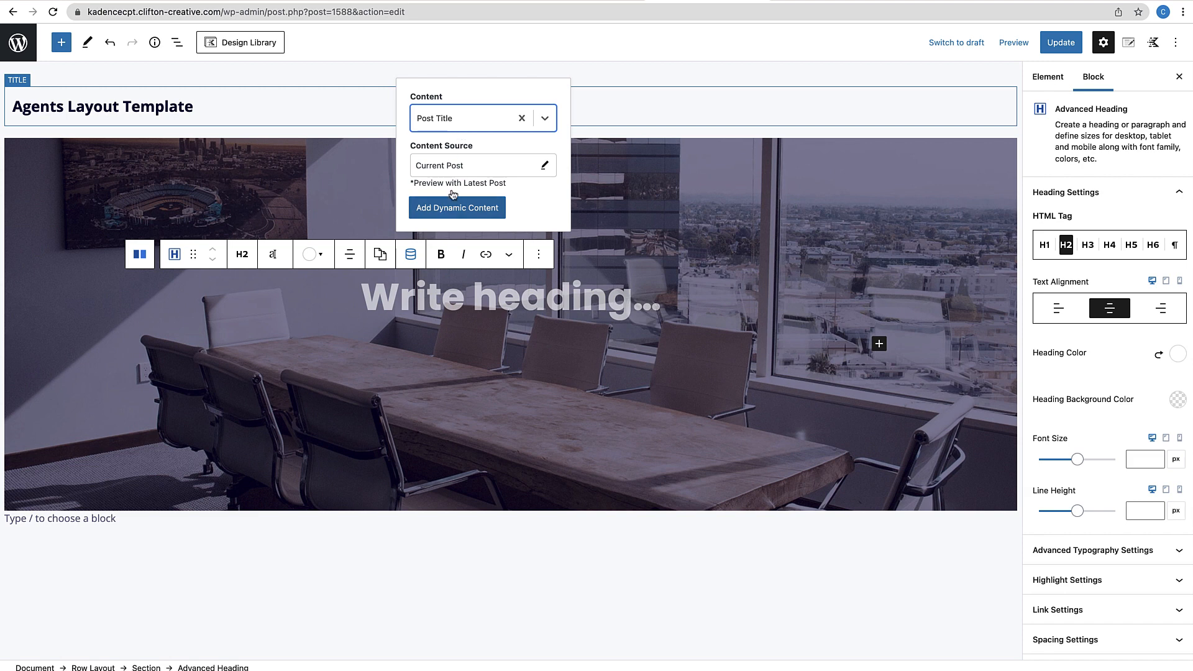
left_click(464, 211)
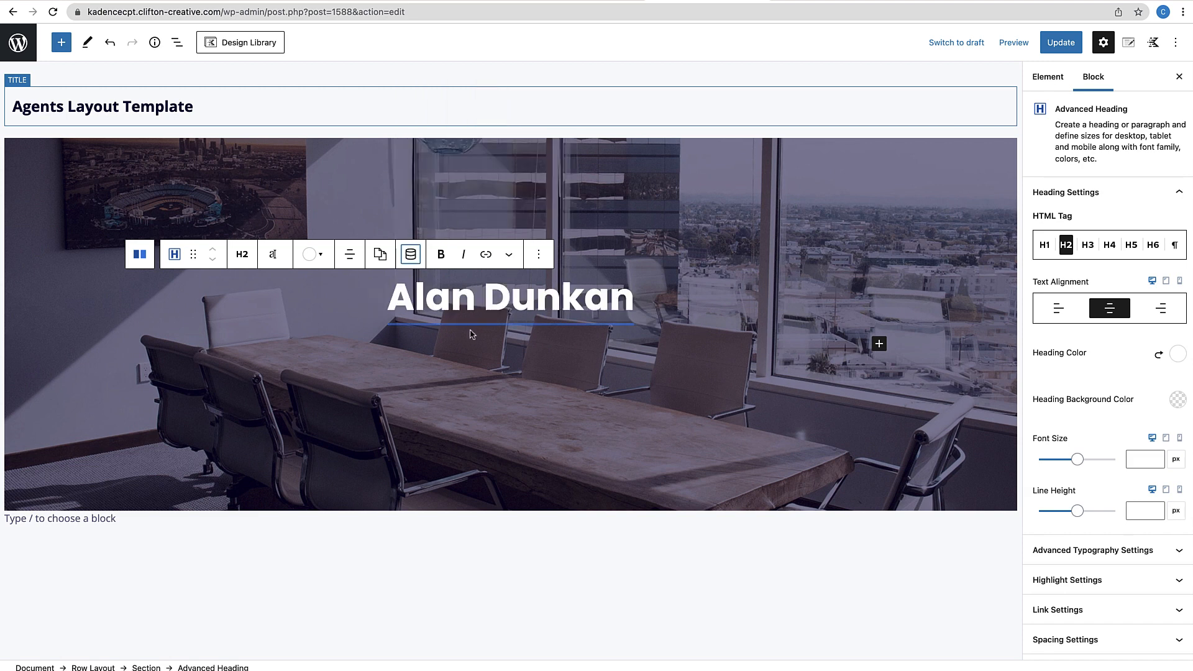
left_click(880, 350)
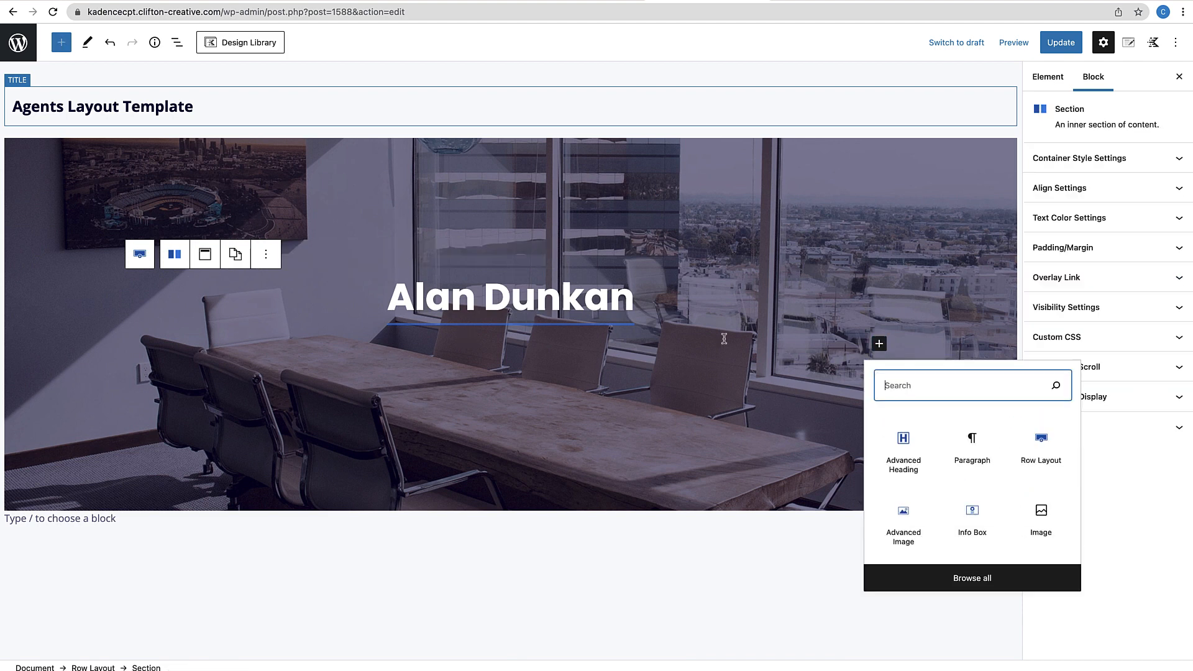
Add a second centred Advanced Heading coloured white FFFFFF below the name
left_click(916, 456)
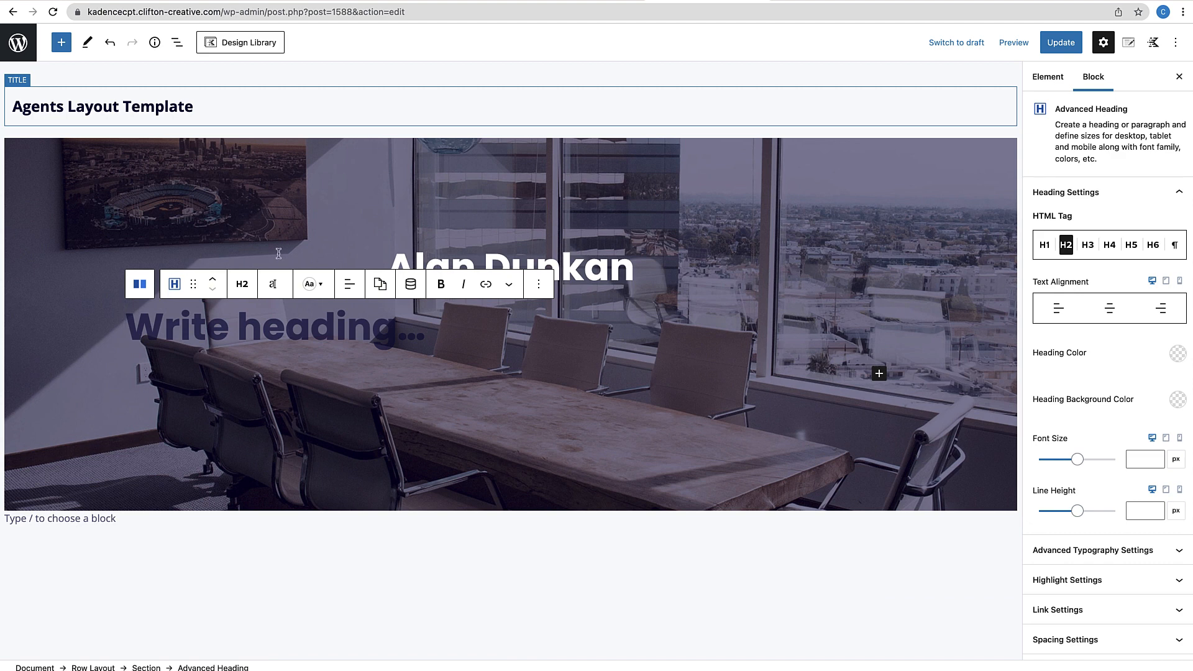
left_click(349, 285)
left_click(372, 347)
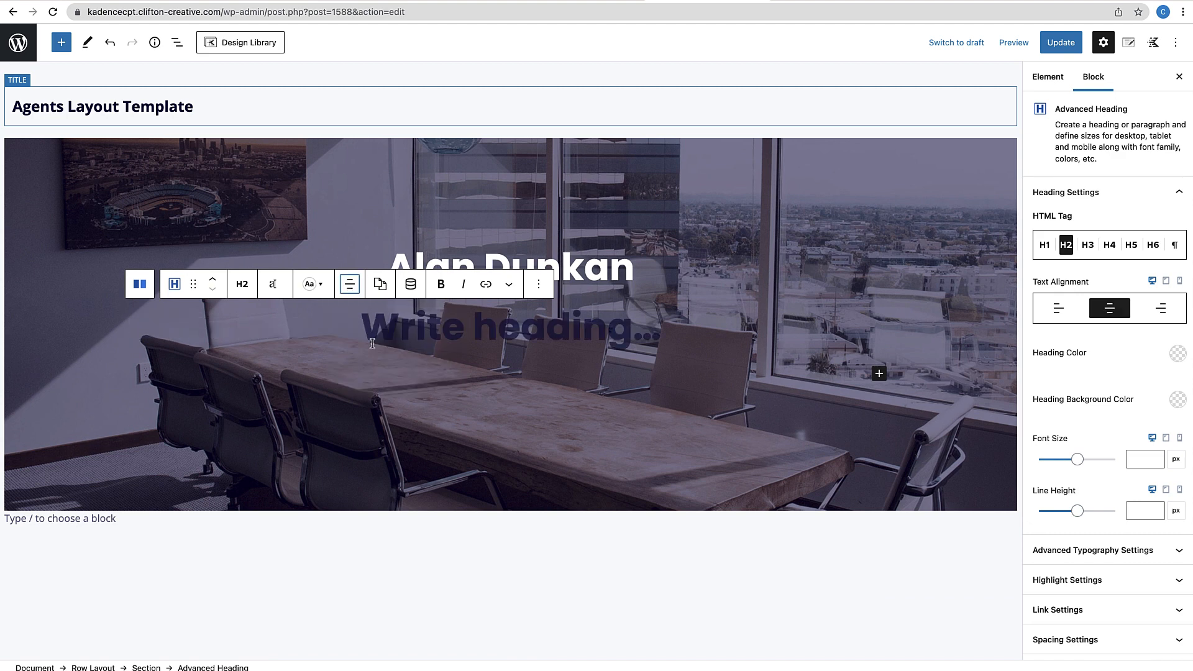
left_click(312, 294)
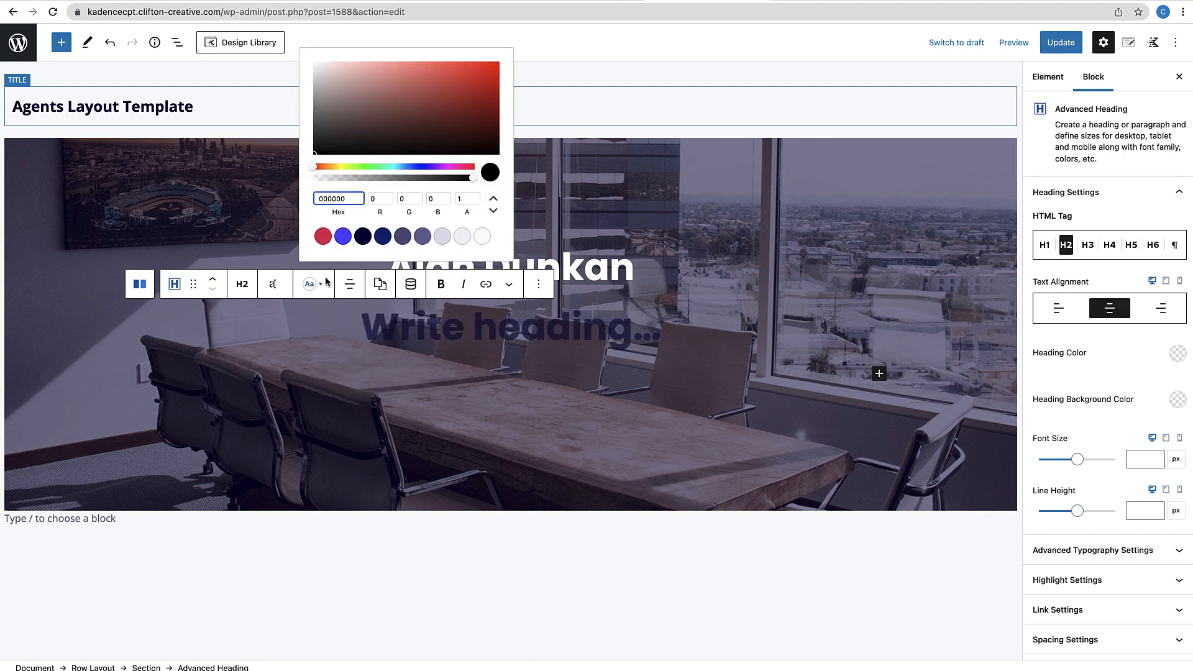
left_click_drag(350, 203, 287, 178)
type("FFFFFF")
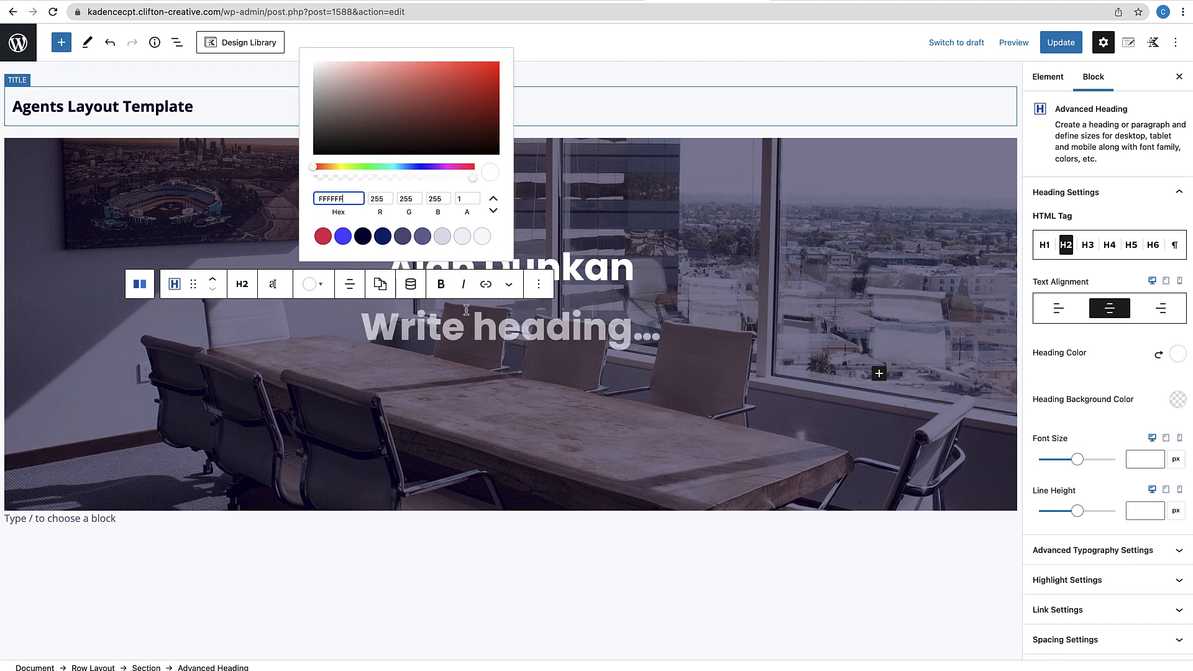
left_click(410, 291)
Link the second heading to the Position post custom field via dynamic content
left_click(547, 202)
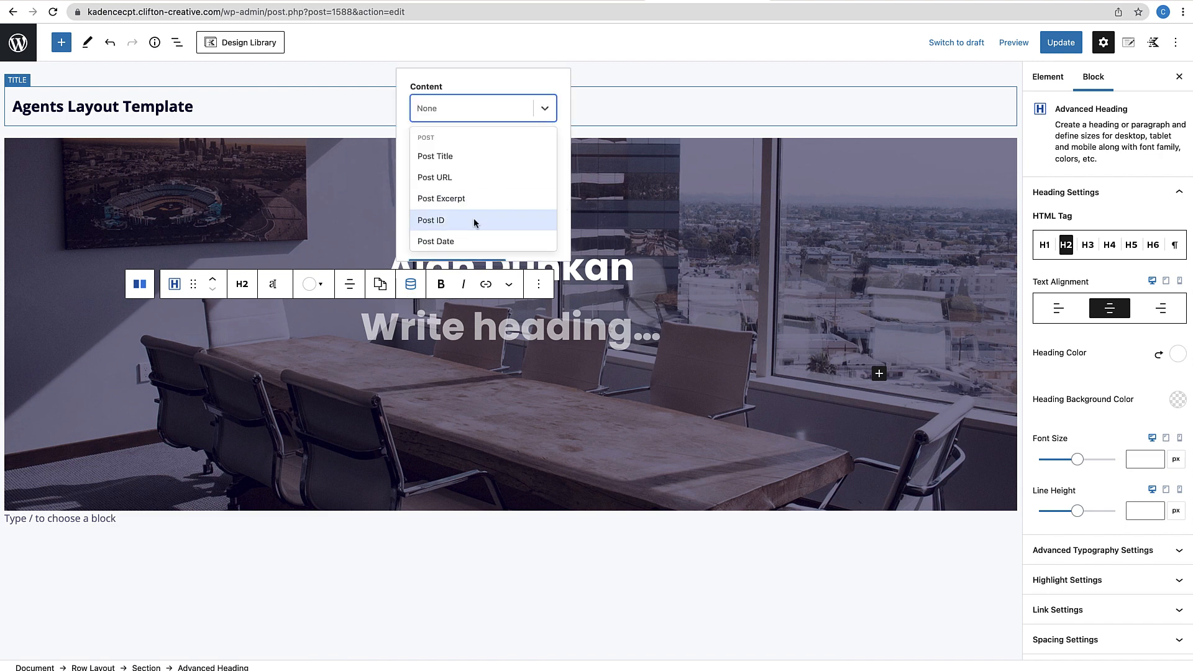
scroll(474, 220, "down", 1)
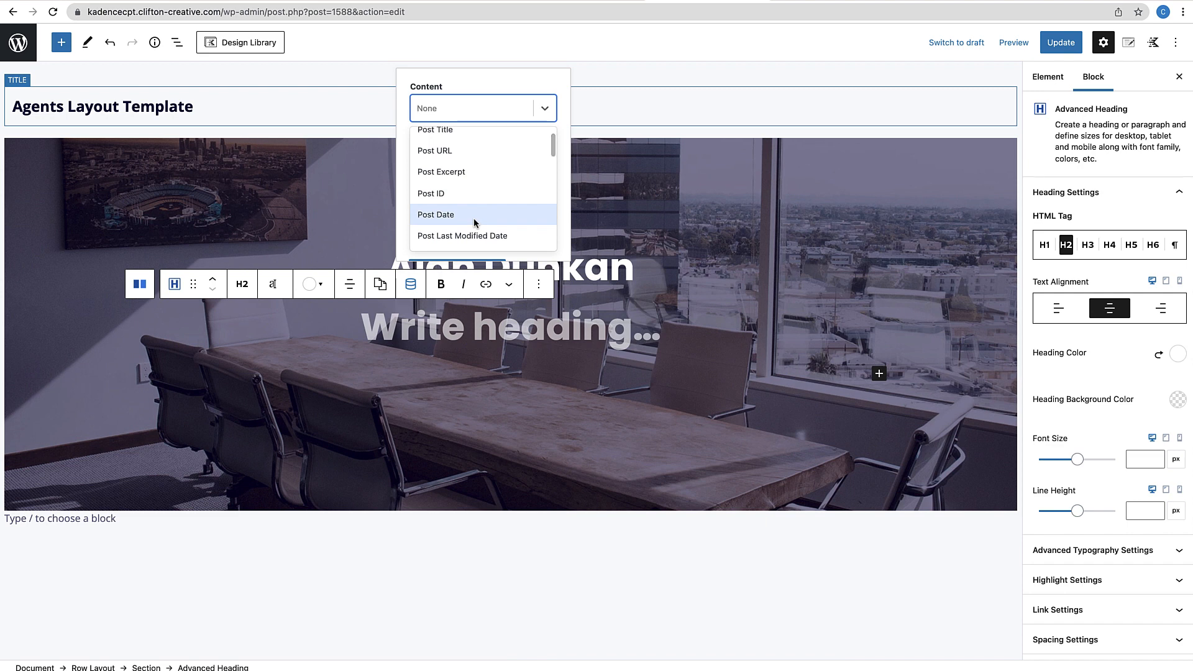
scroll(474, 222, "down", 3)
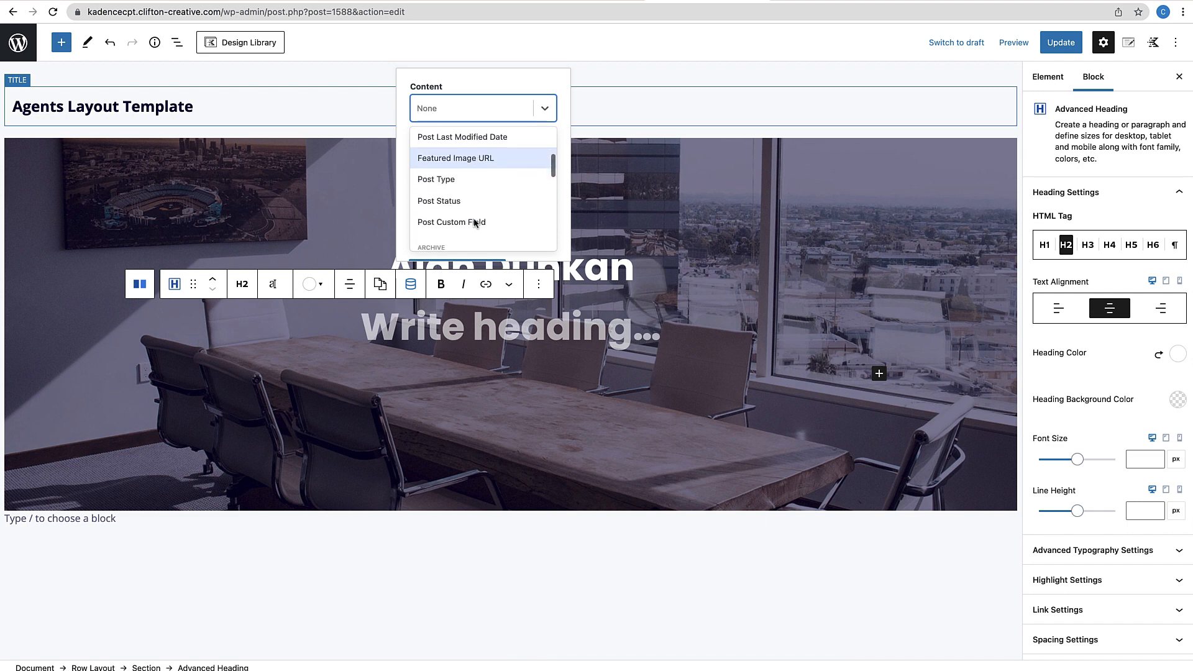
scroll(448, 219, "down", 1)
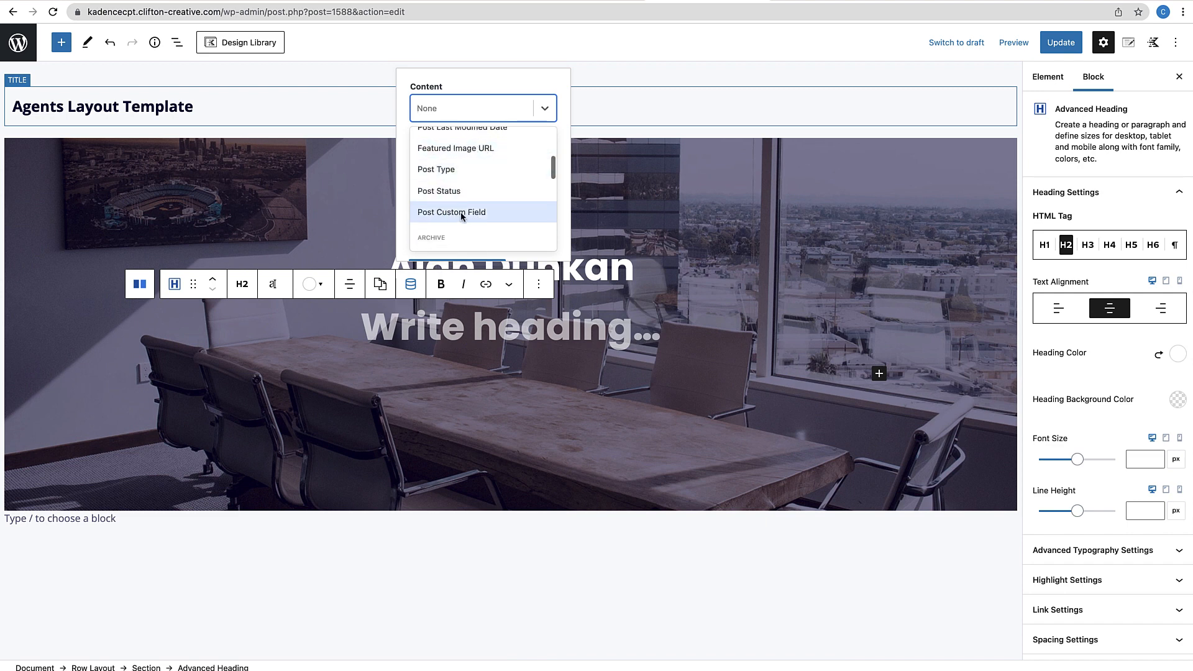
left_click(468, 213)
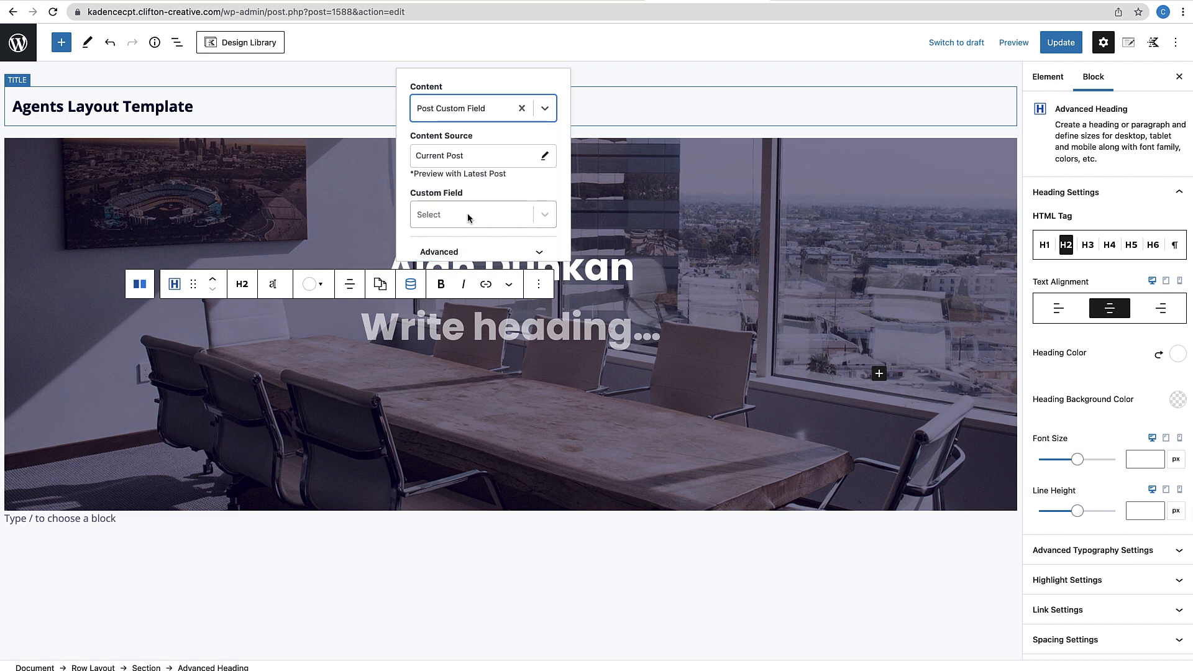
scroll(534, 199, "down", 1)
left_click(541, 204)
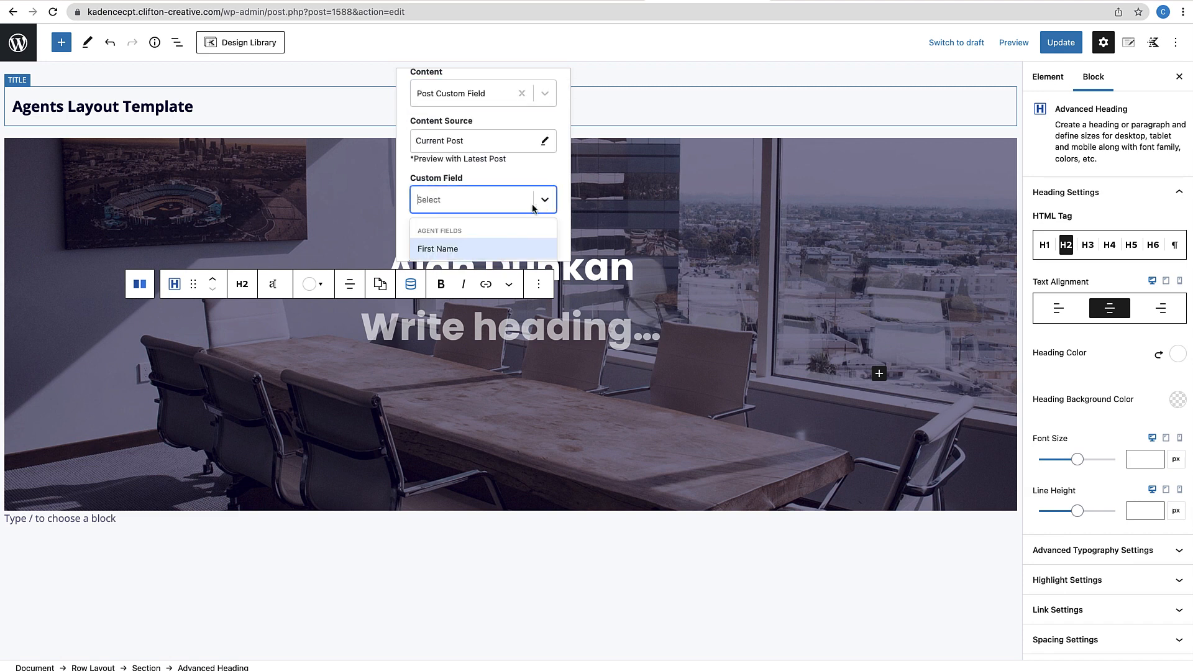
scroll(482, 242, "down", 2)
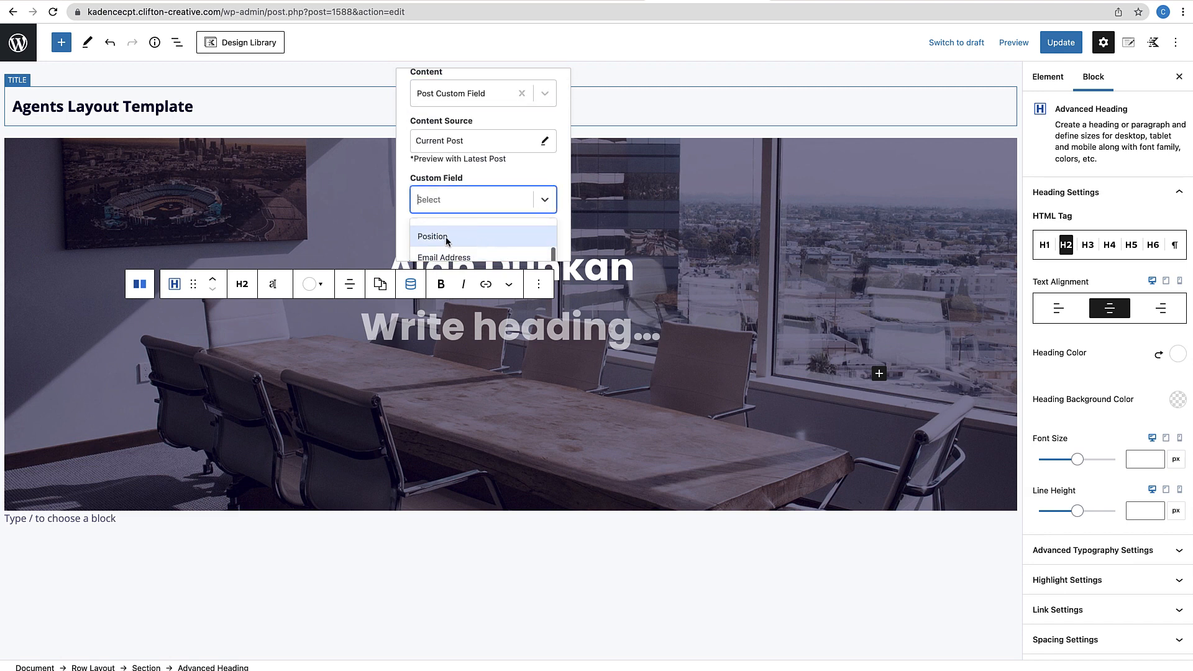
left_click(438, 240)
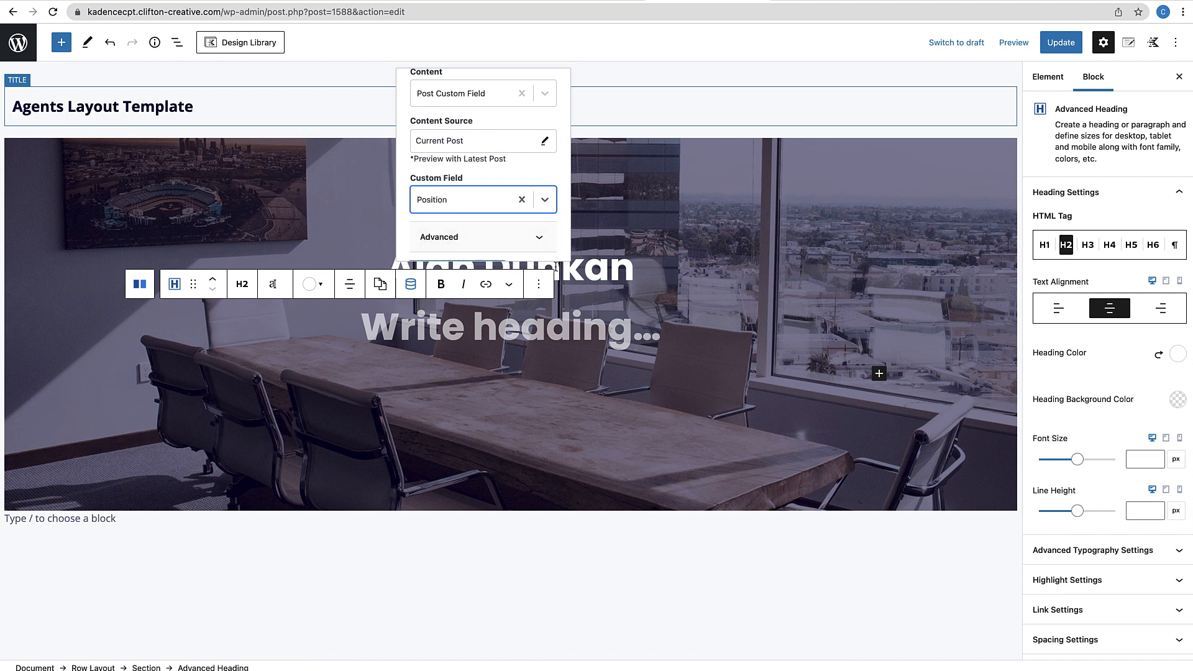
scroll(472, 243, "down", 1)
left_click(475, 252)
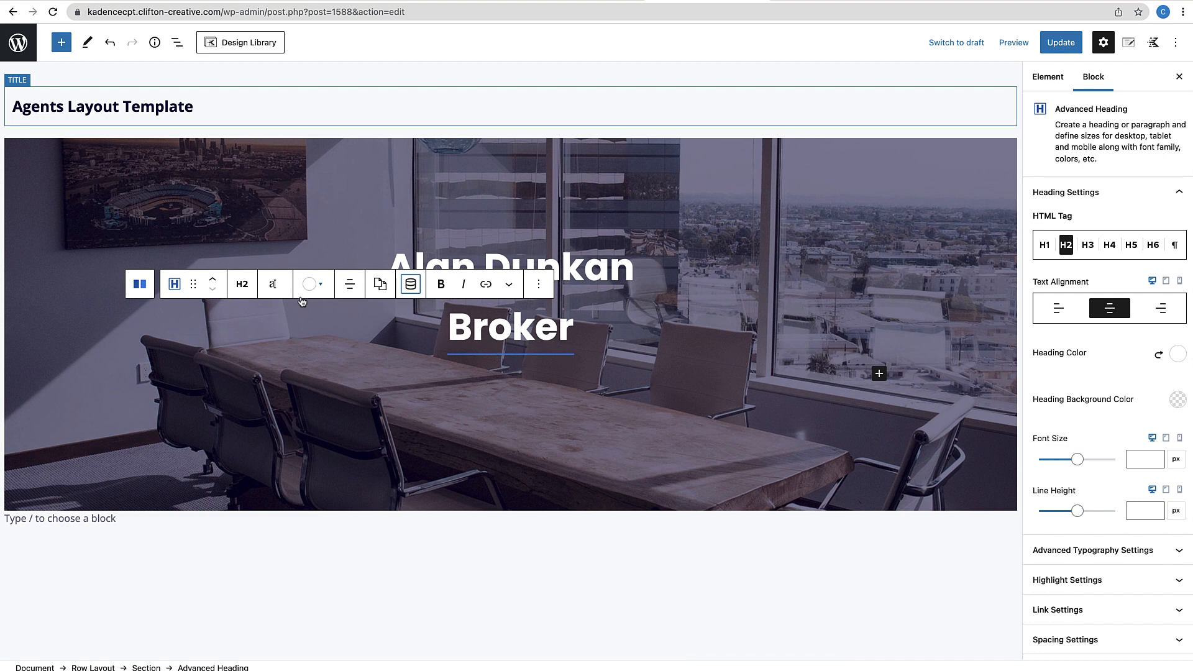
Set the position heading's font size to 28 px
left_click(274, 292)
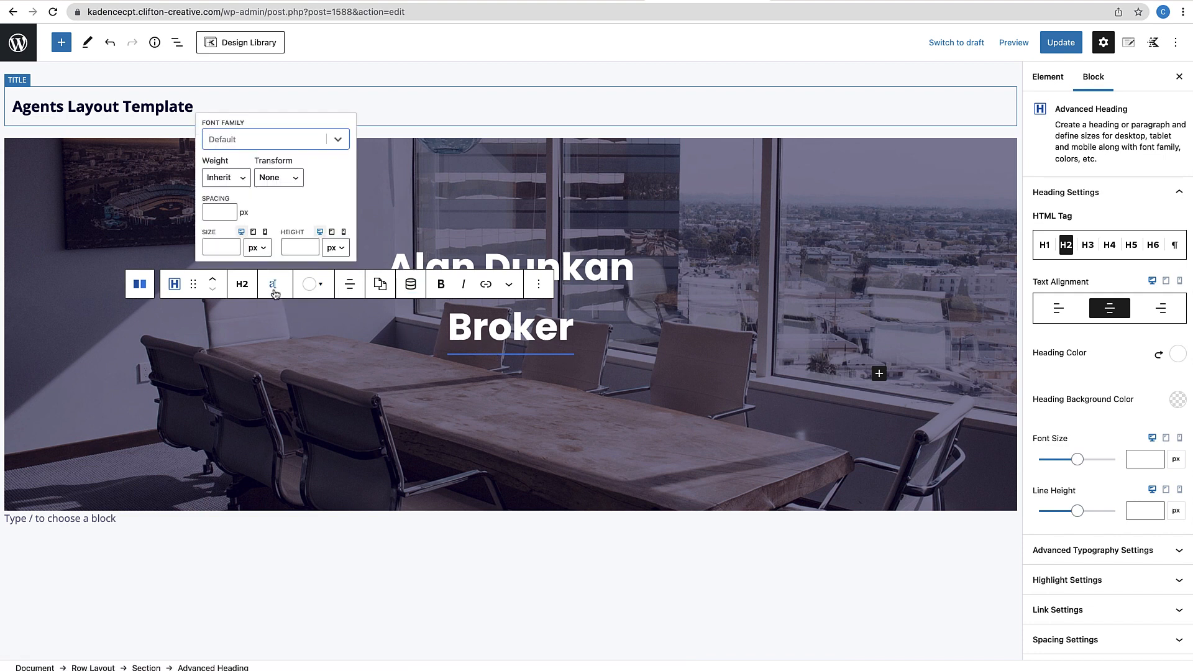
left_click(214, 248)
type("28")
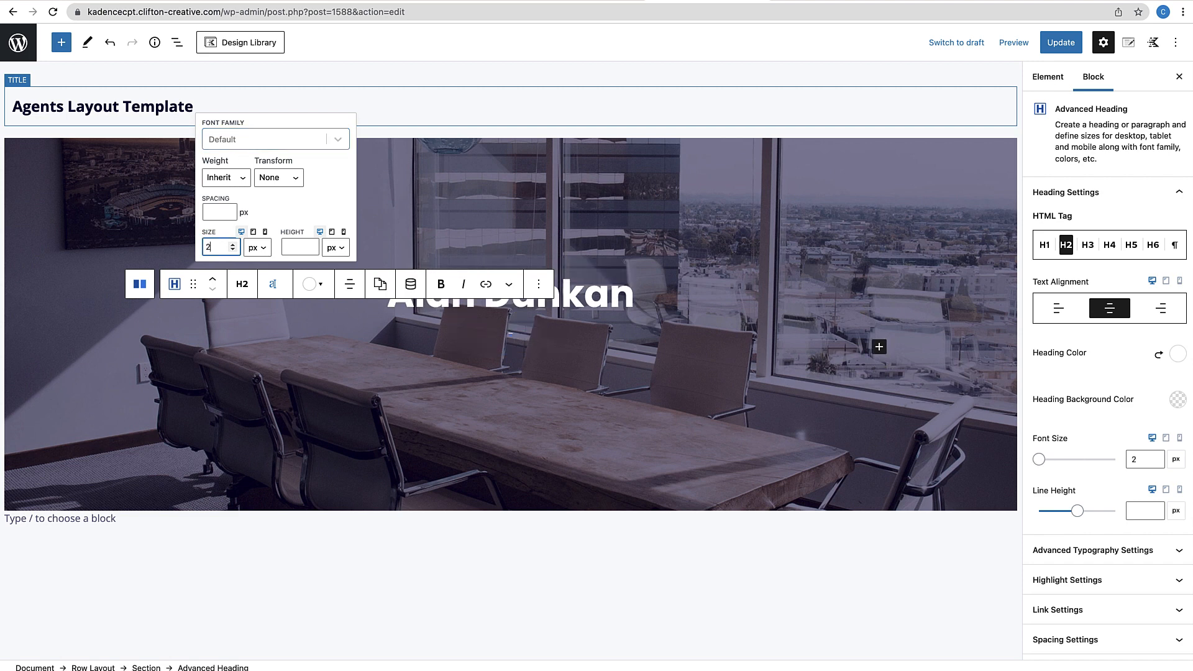
left_click(557, 446)
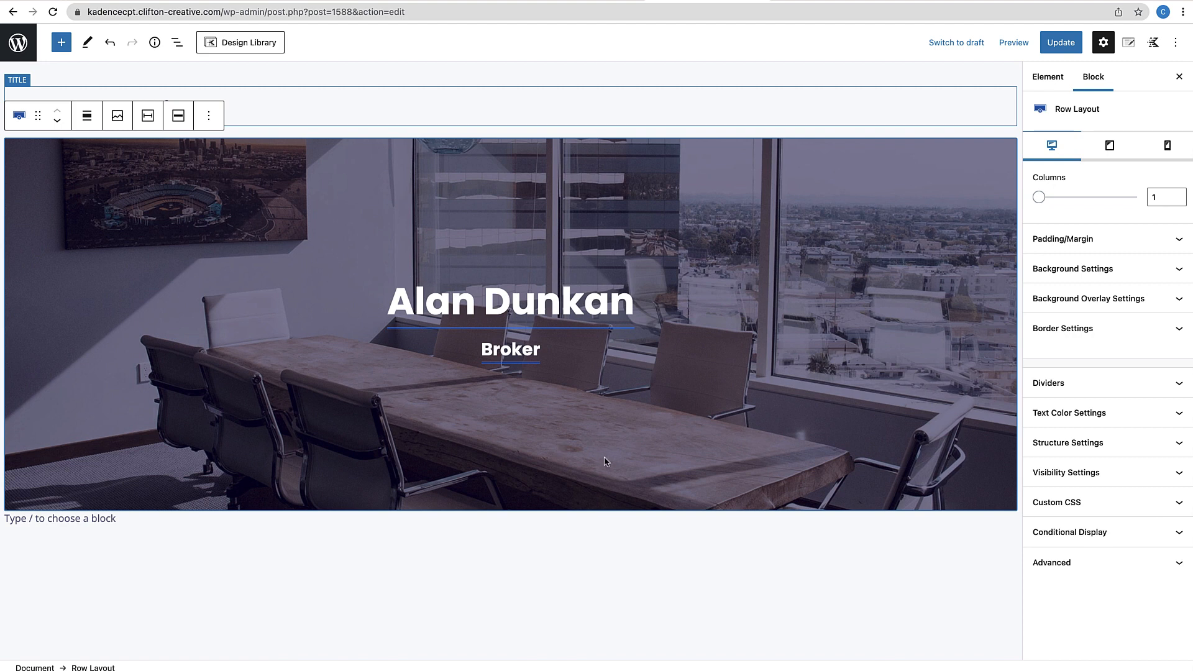
scroll(673, 597, "down", 3)
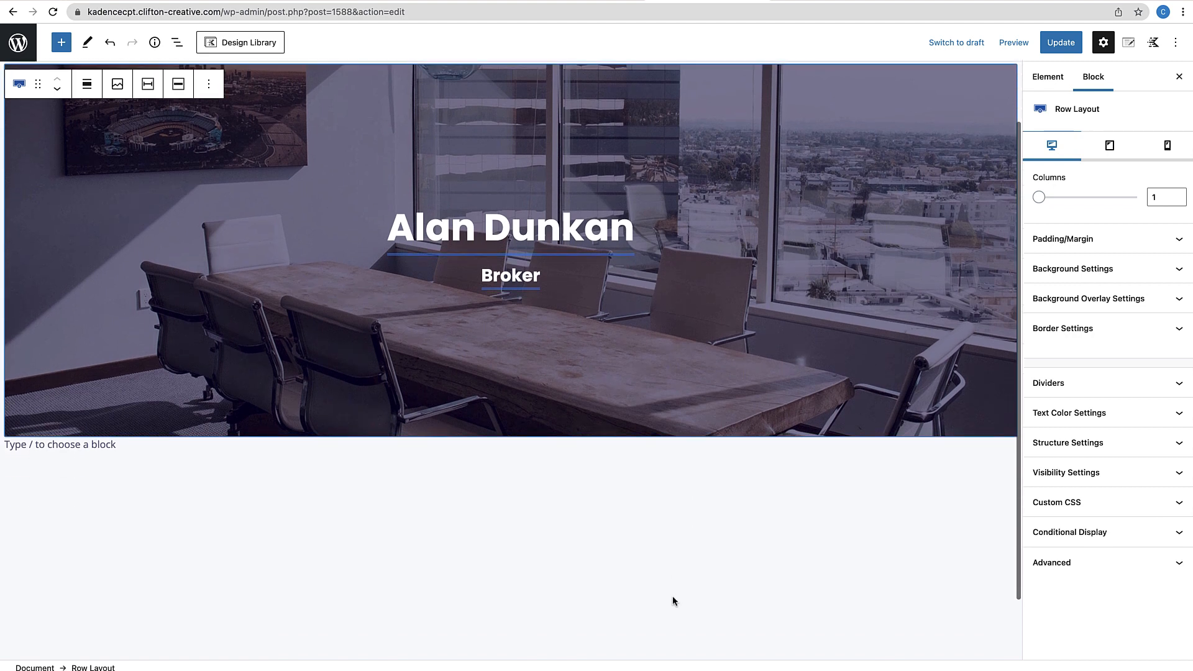
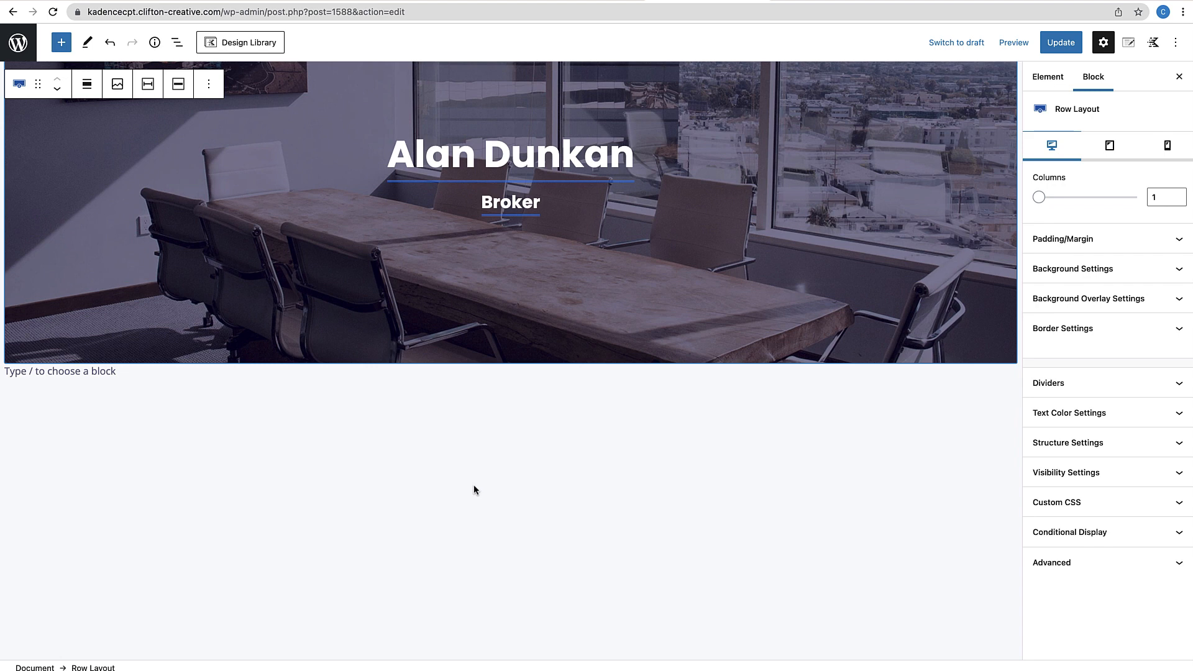
Insert a single-column Row Layout below the hero
left_click(31, 374)
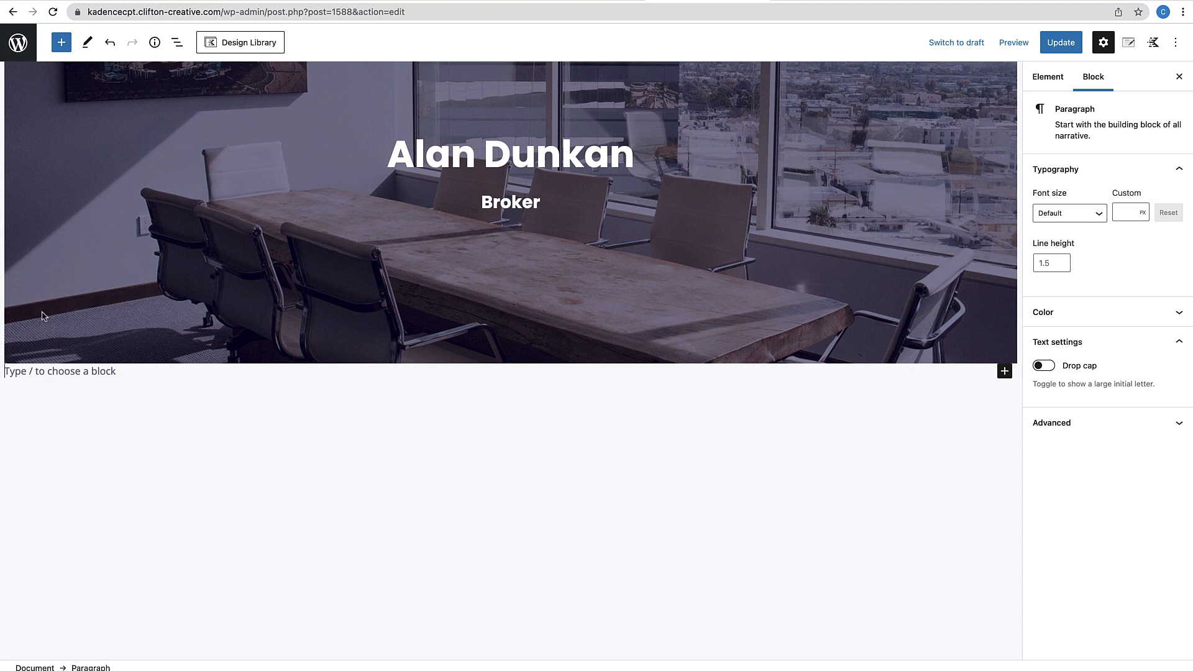
left_click(1004, 373)
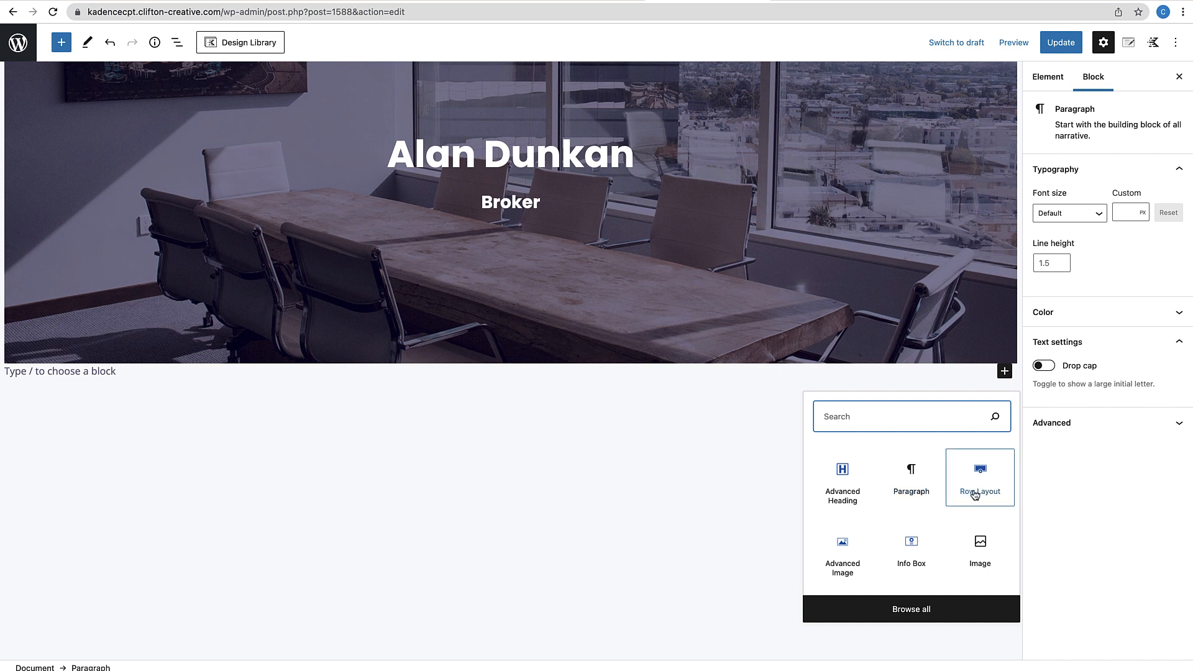
left_click(974, 495)
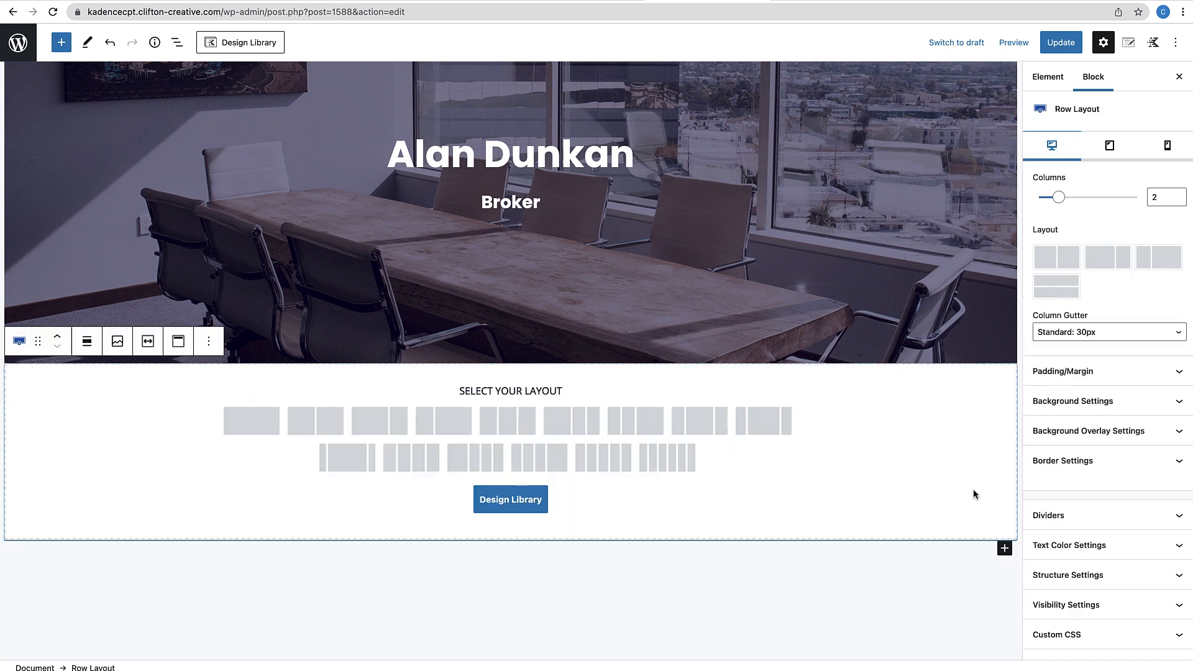
left_click(249, 419)
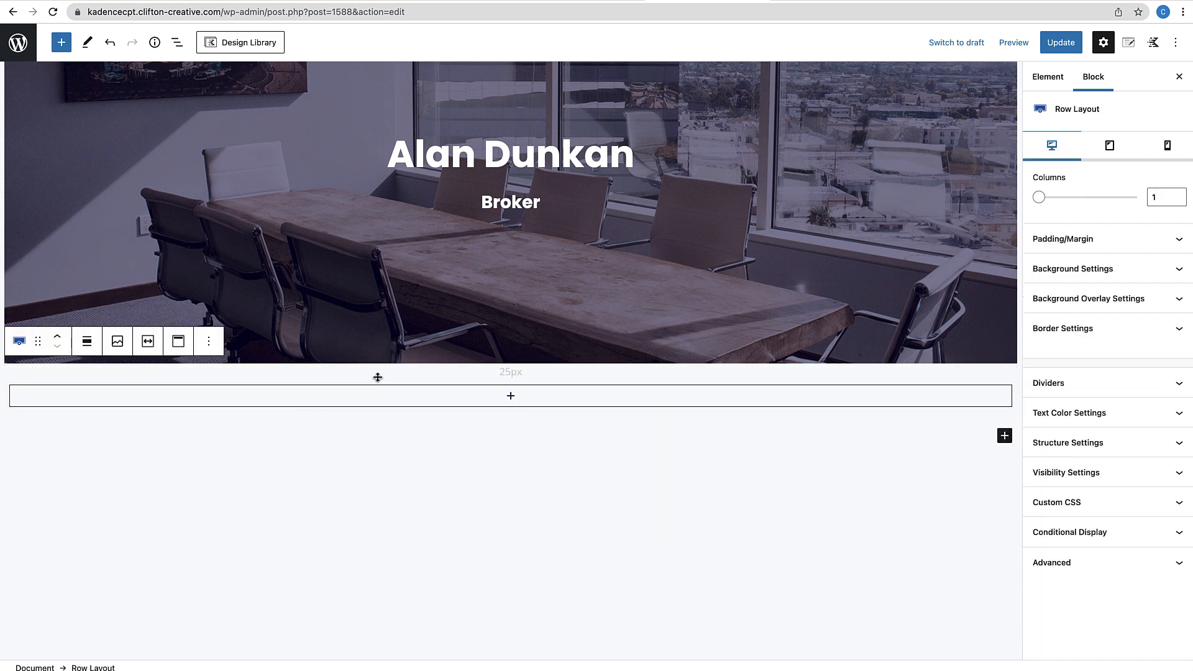
Nest a two-column Row Layout split 50/50 inside that single column
left_click(511, 398)
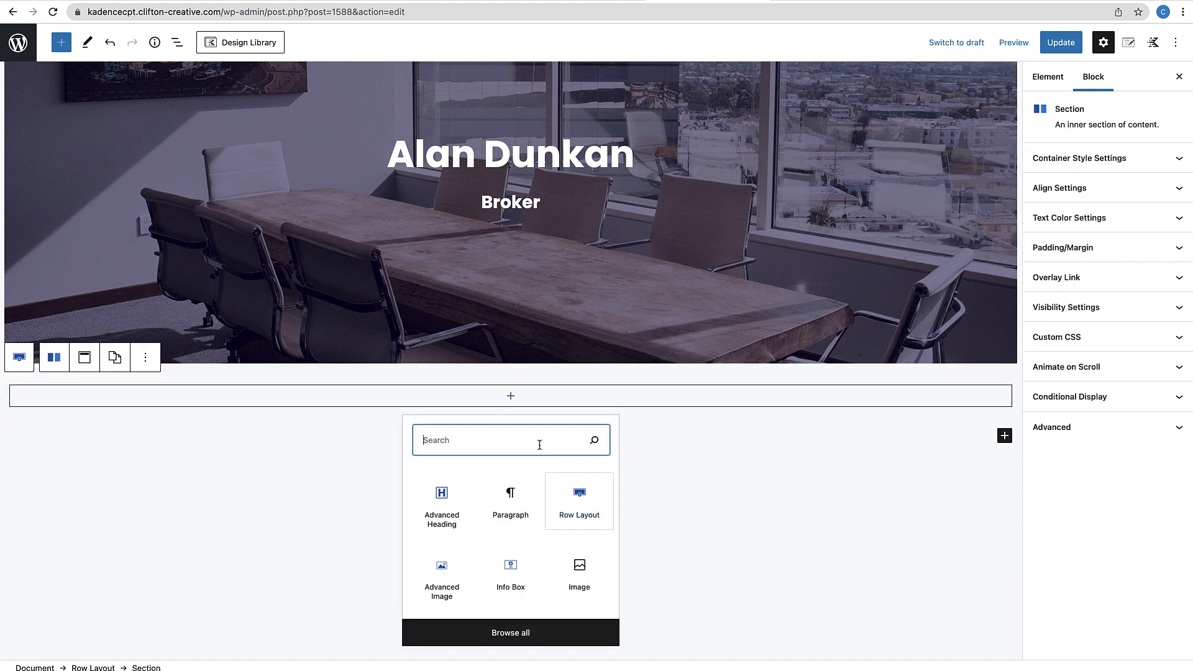
left_click(579, 504)
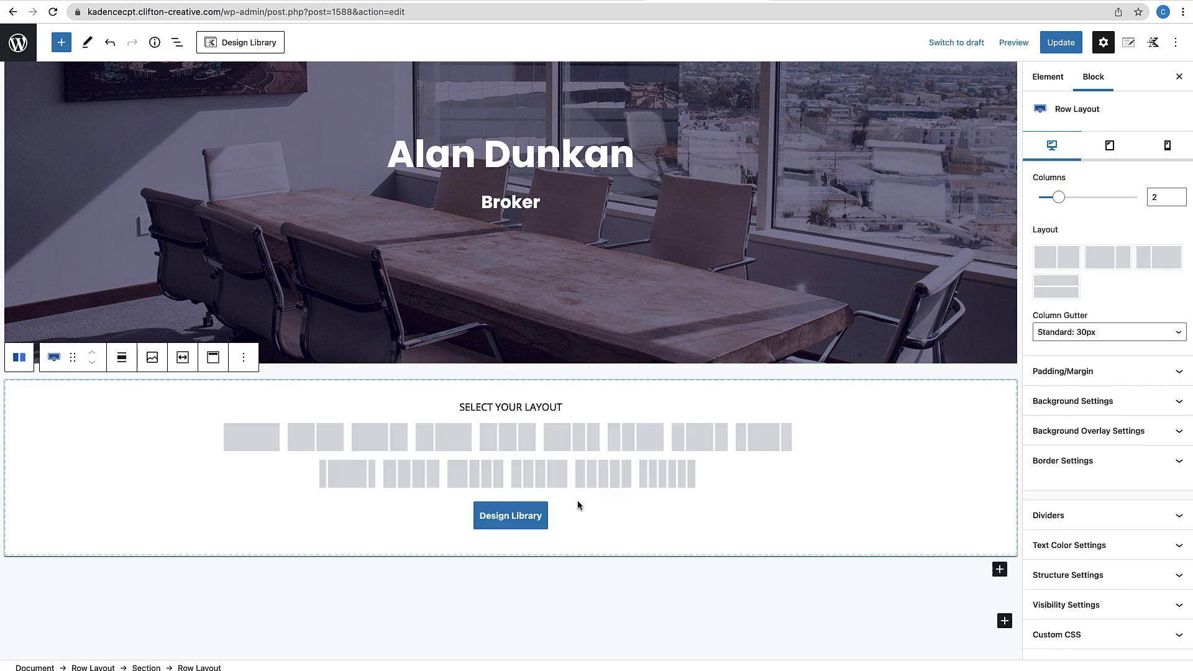
left_click(317, 434)
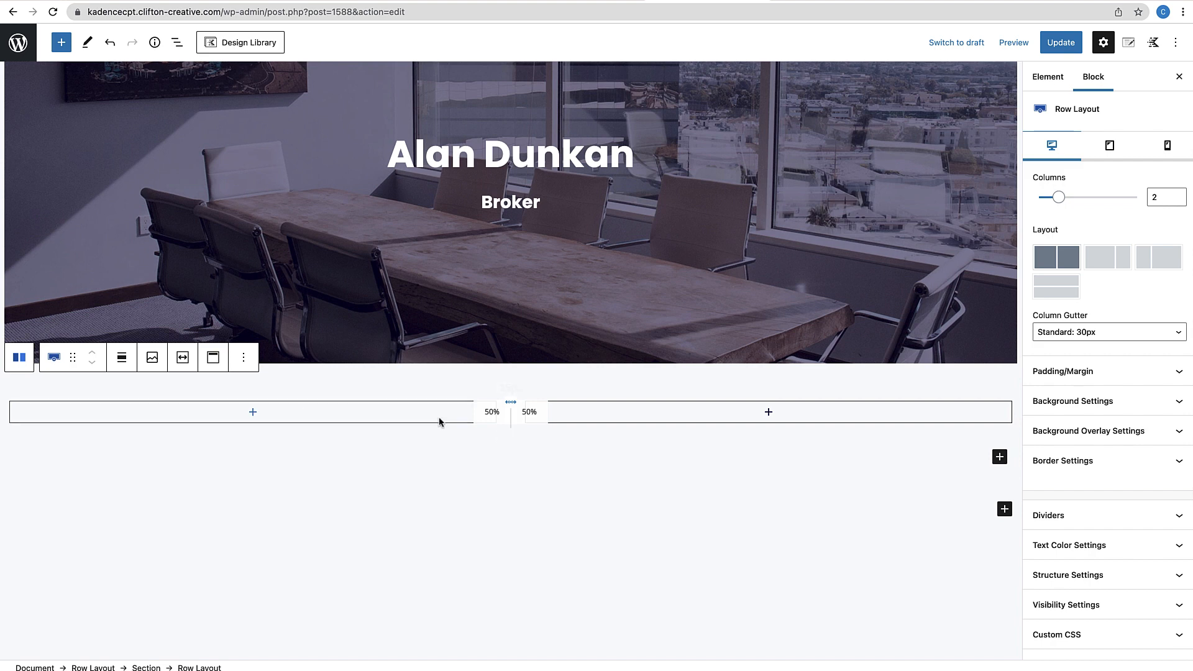
left_click(453, 367)
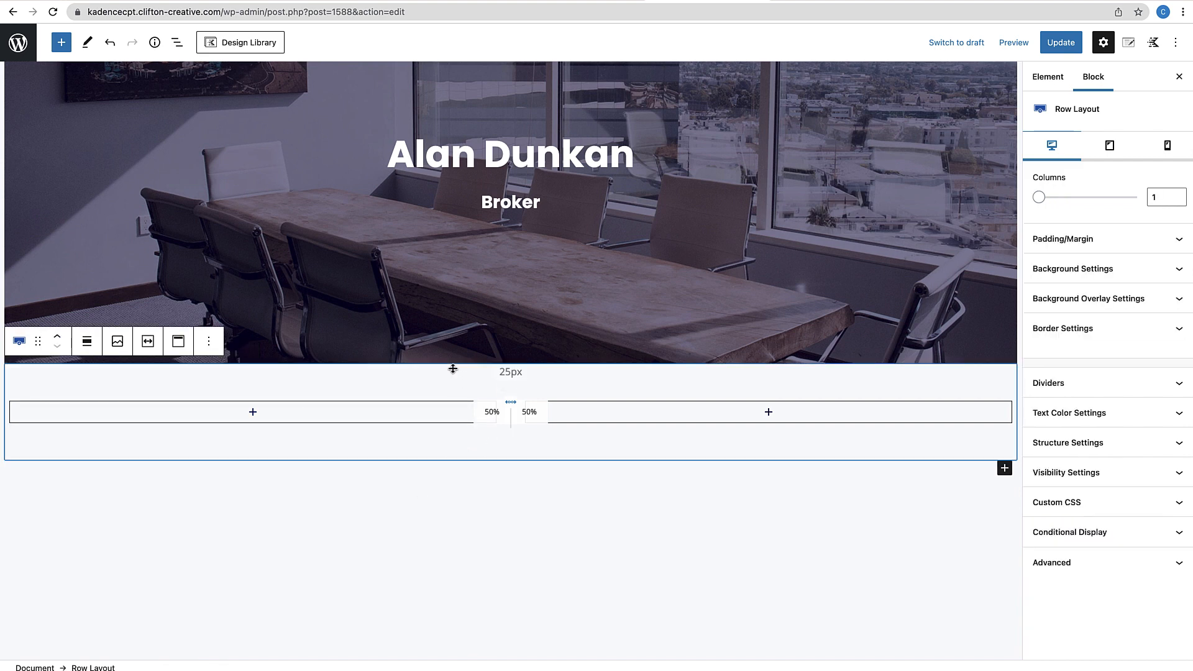
Make the outer row inherit the theme content width and set the inner row to 33/66
left_click(1066, 443)
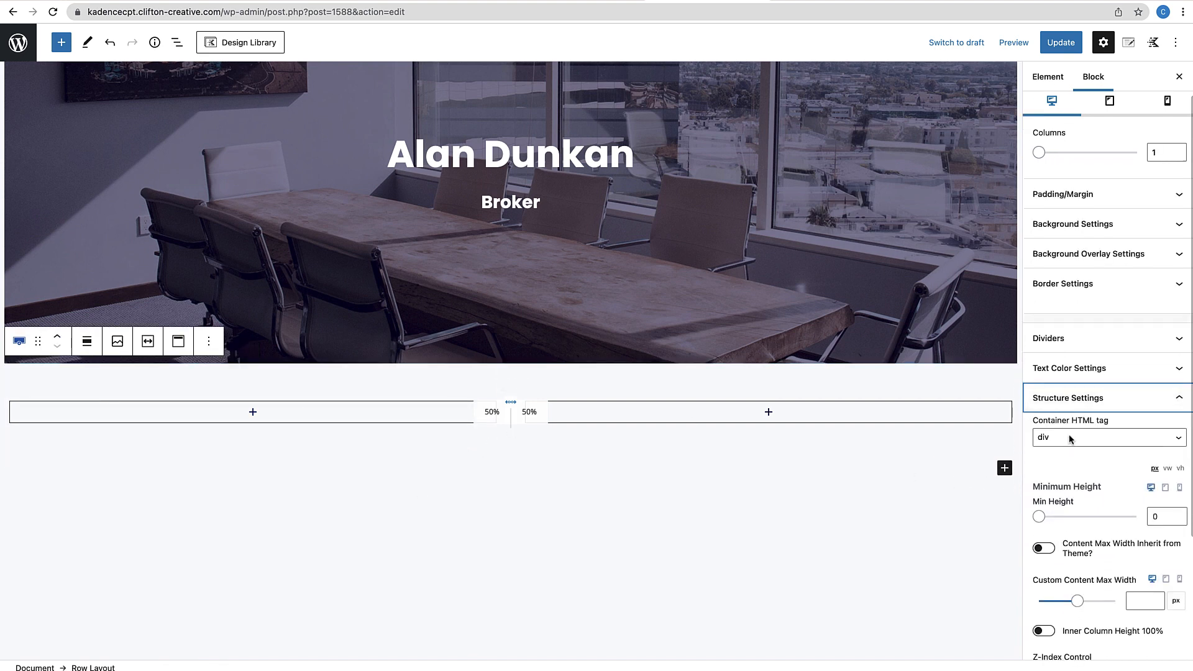
left_click(1050, 552)
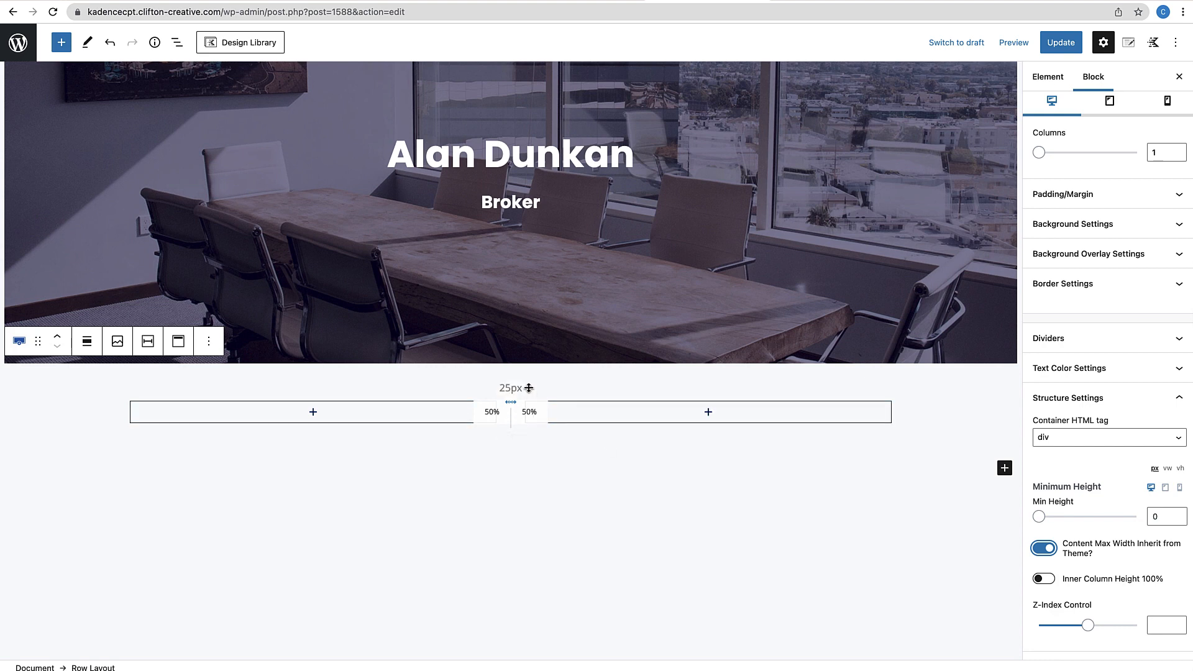
left_click(528, 388)
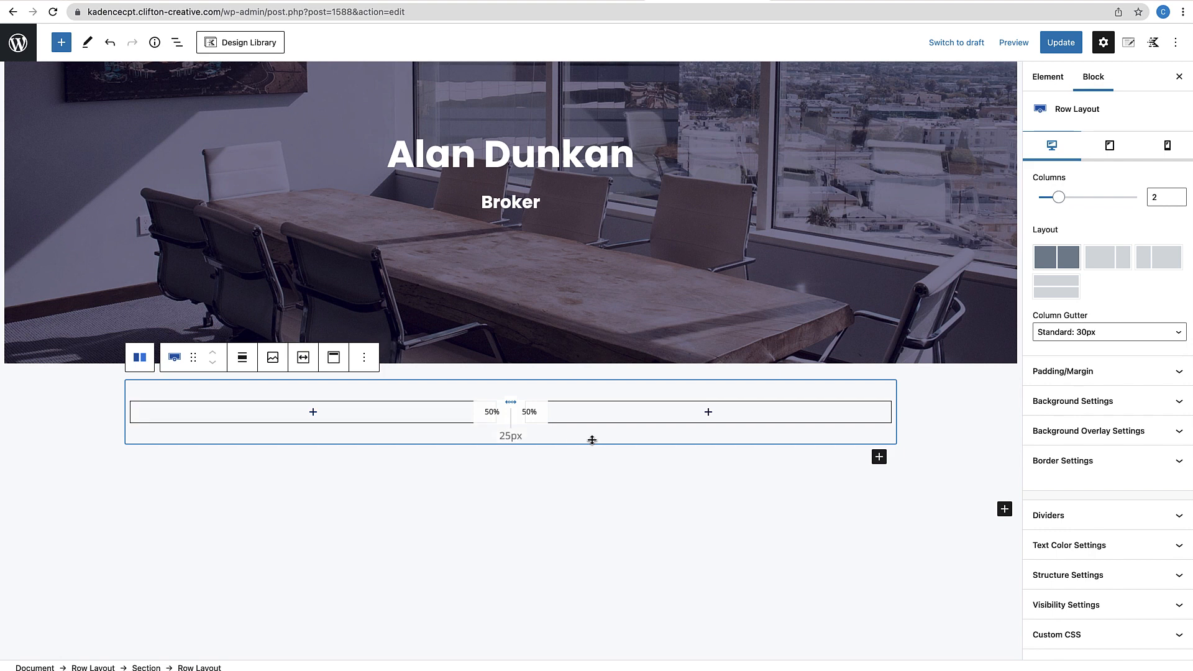
left_click_drag(511, 415, 435, 416)
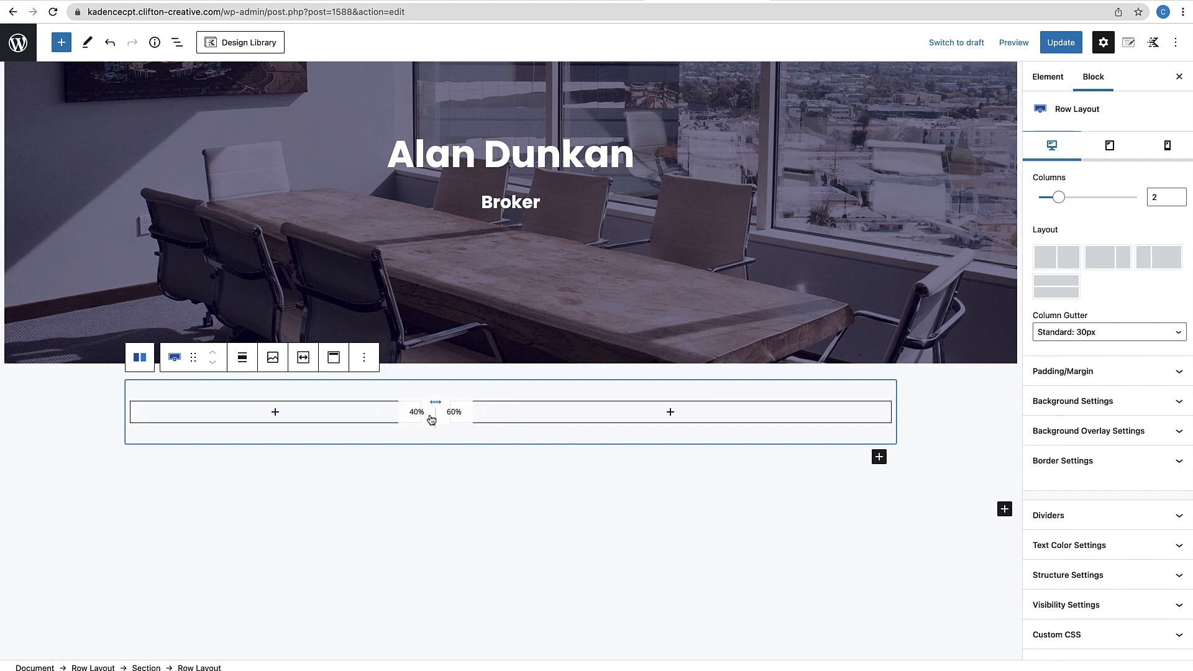
left_click(1163, 266)
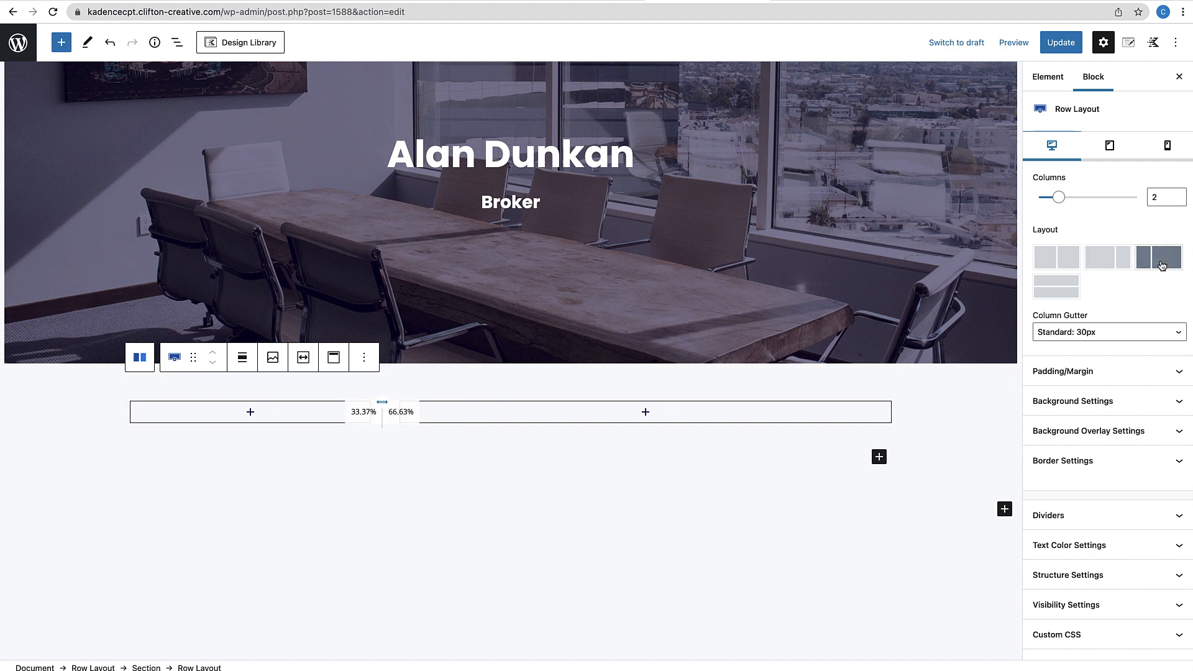
left_click(510, 508)
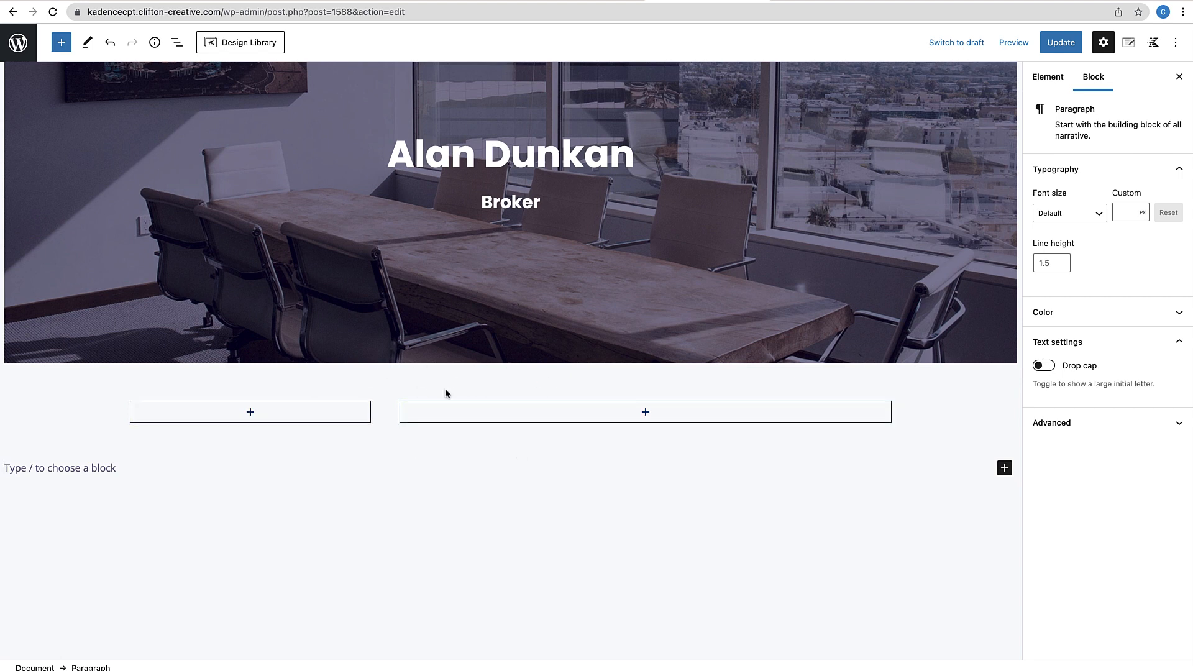
Add an Advanced Image in the left column that dynamically shows the post's Featured Image
left_click(250, 414)
type("advan")
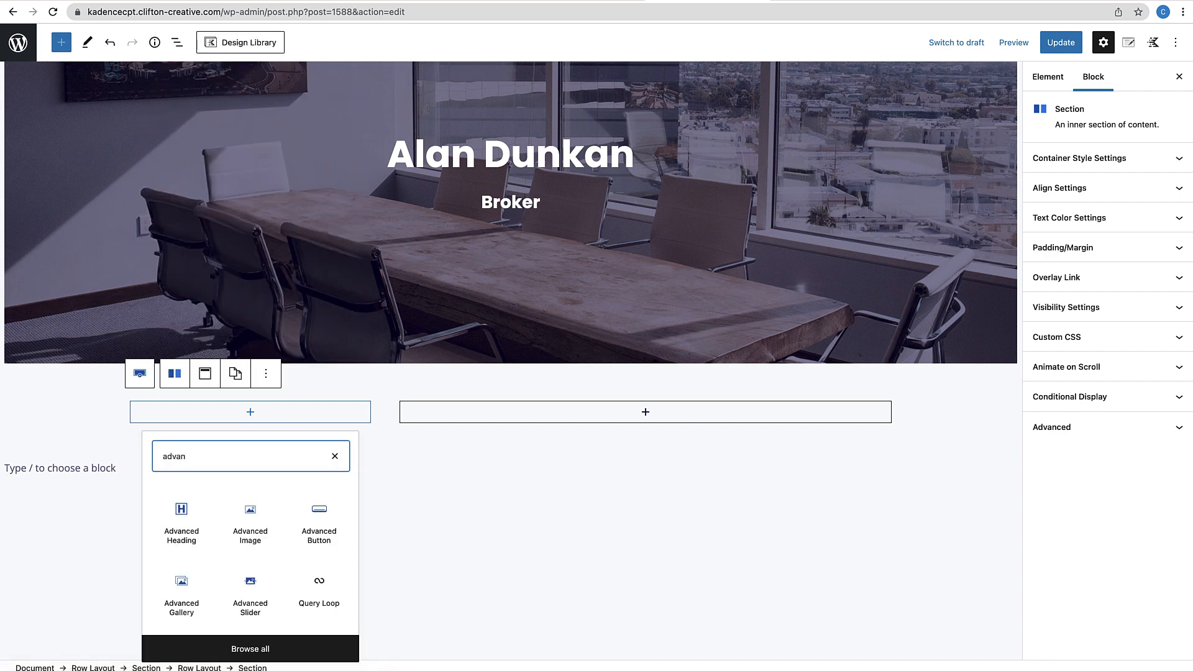
left_click(253, 527)
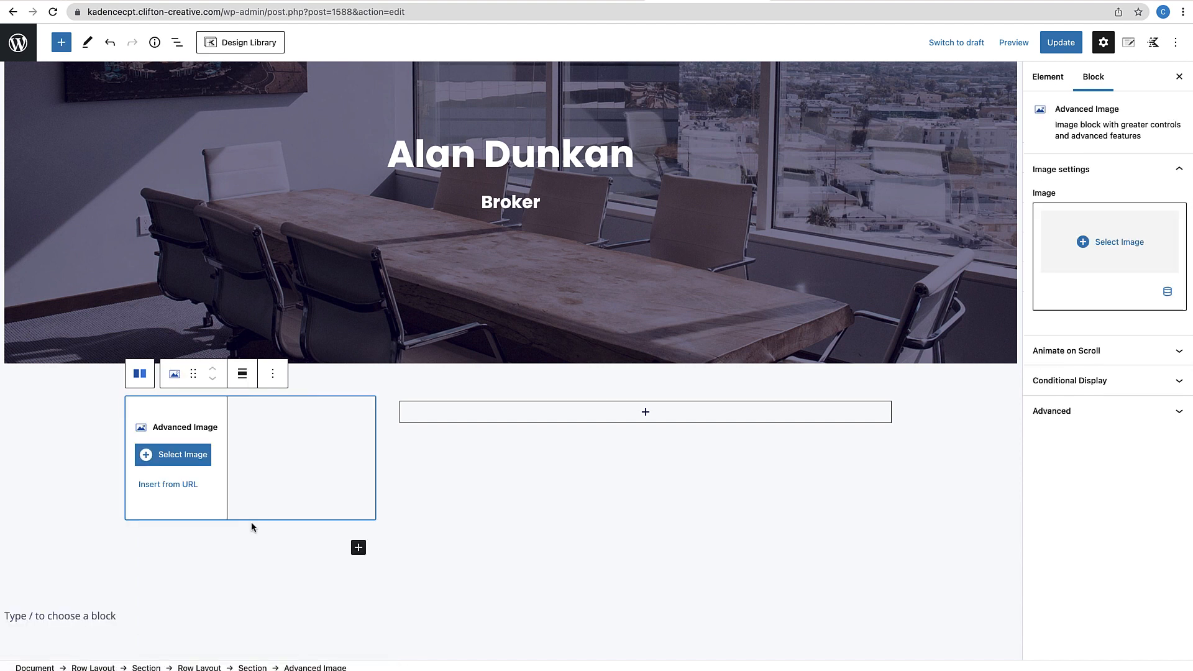
left_click(1165, 296)
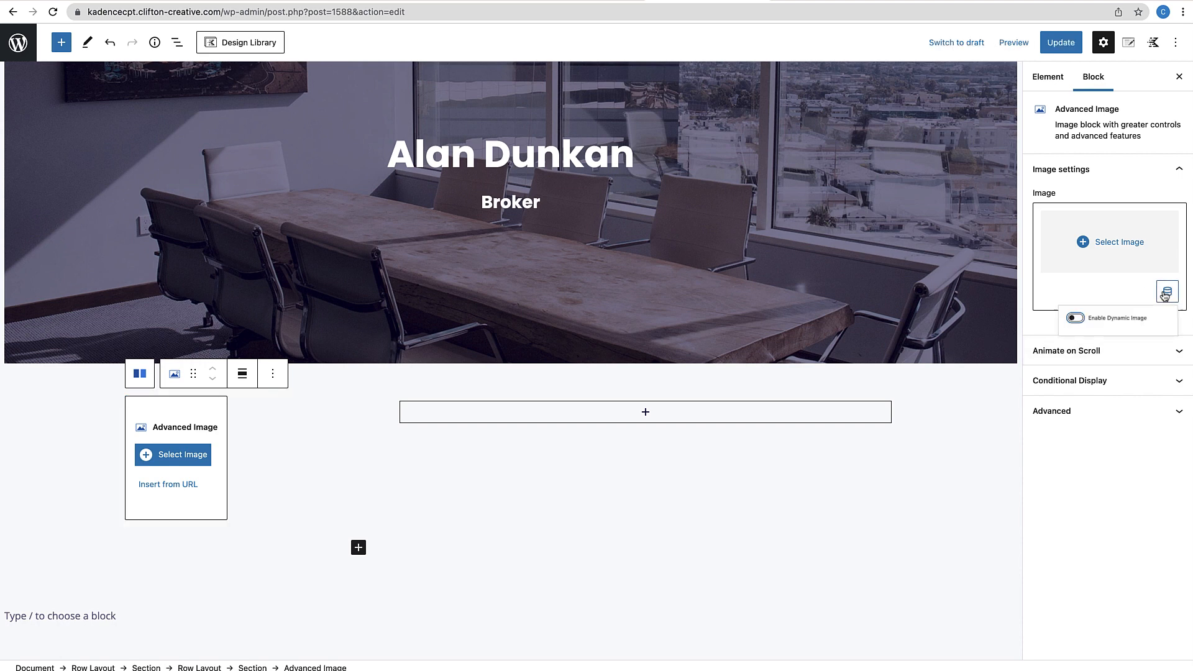
left_click(1033, 329)
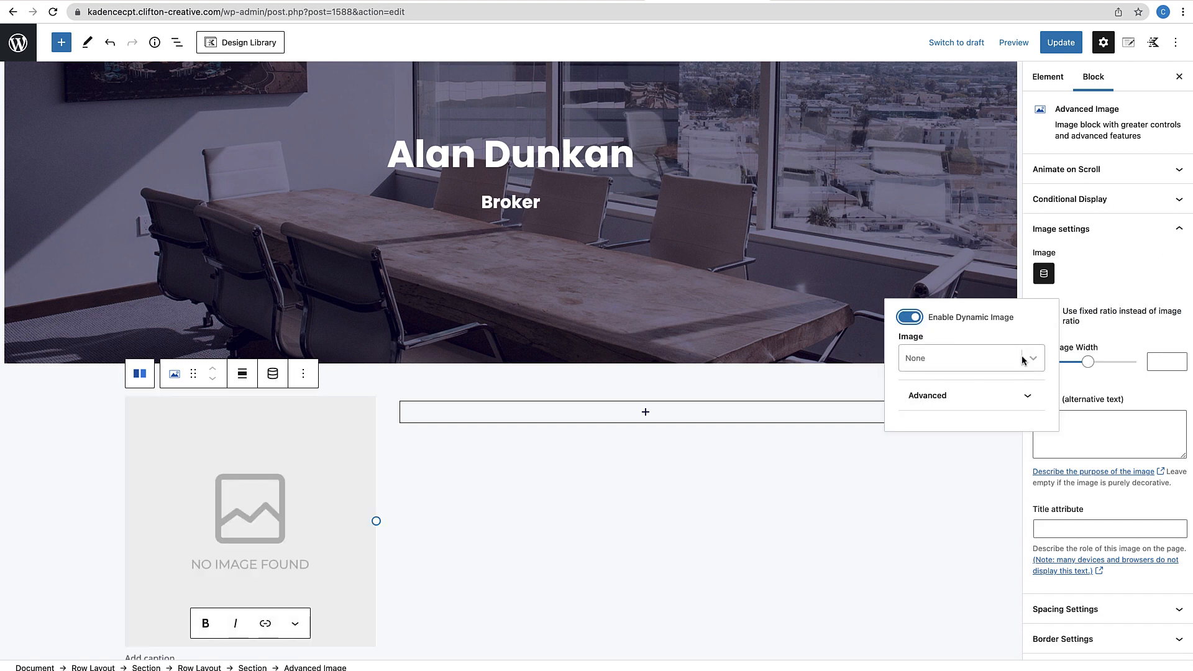
left_click(1030, 360)
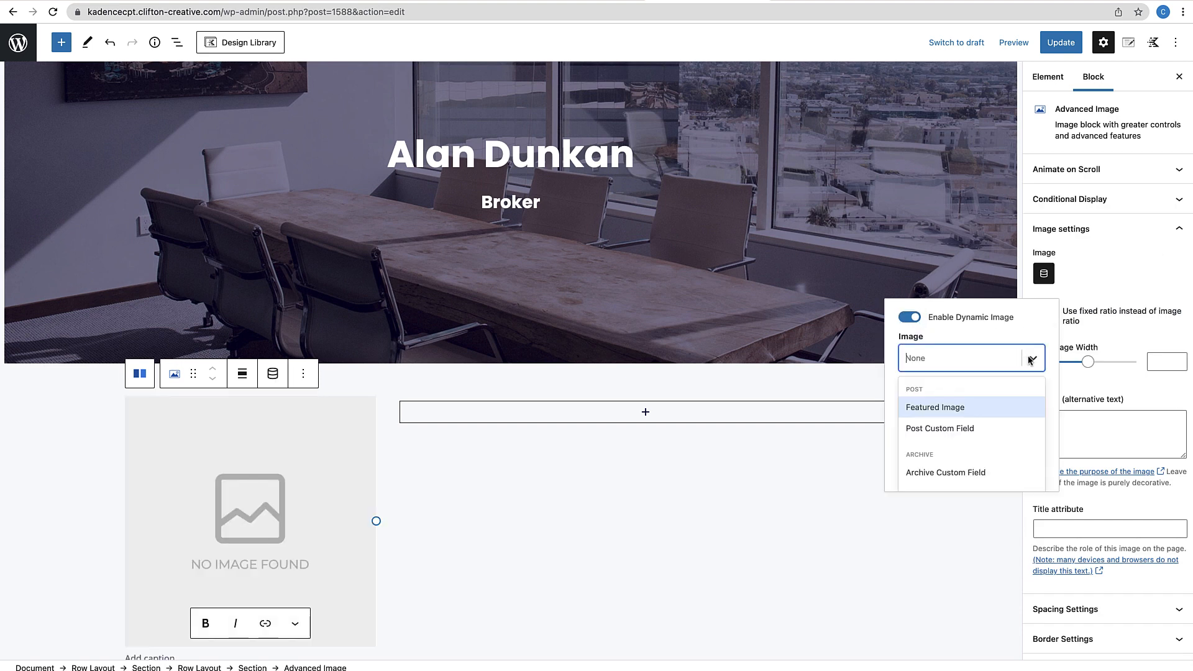
left_click(946, 407)
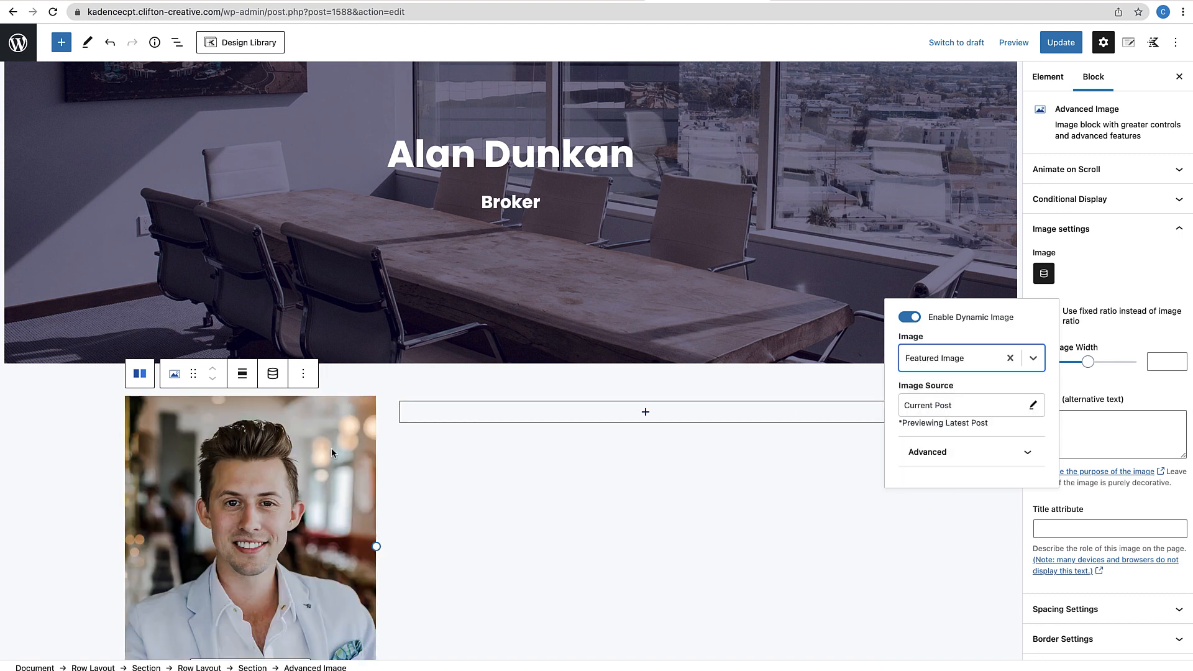
scroll(470, 502, "down", 2)
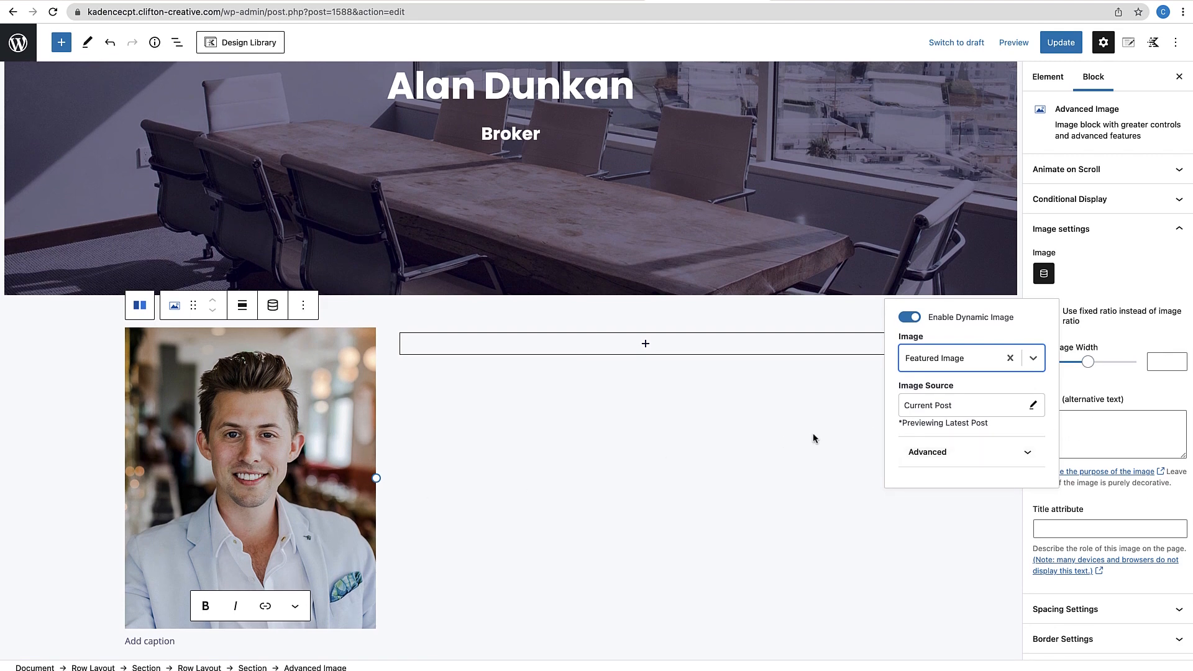
left_click(818, 437)
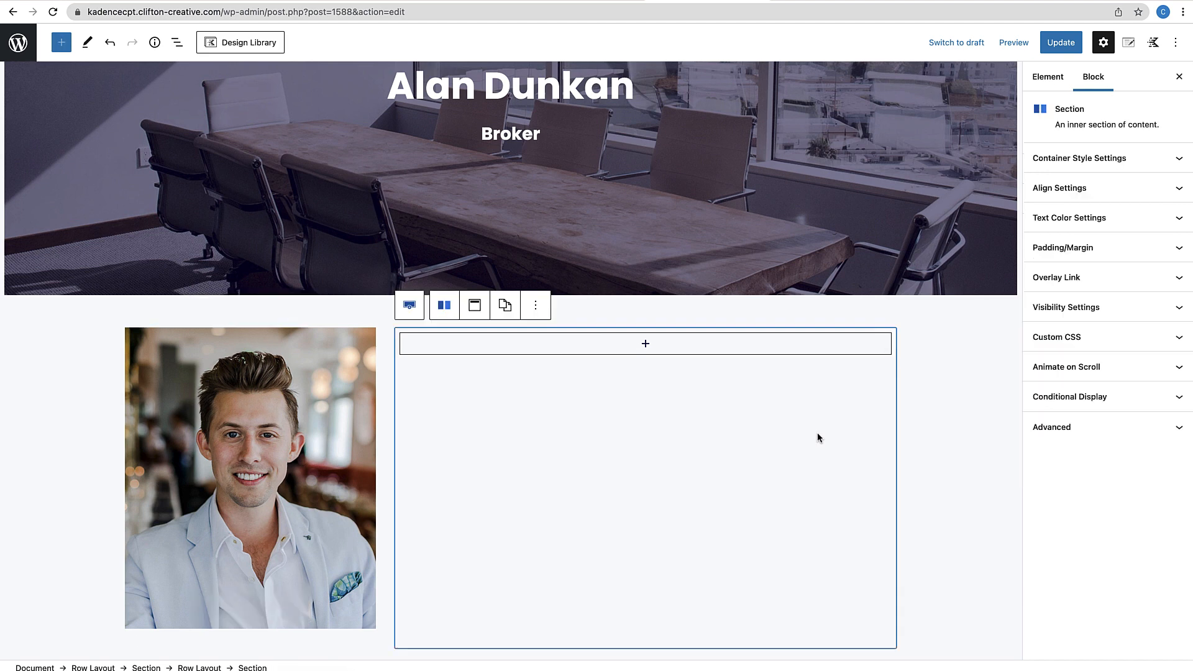
Give the portrait image a -100 px top margin so it overlaps the hero
left_click(343, 366)
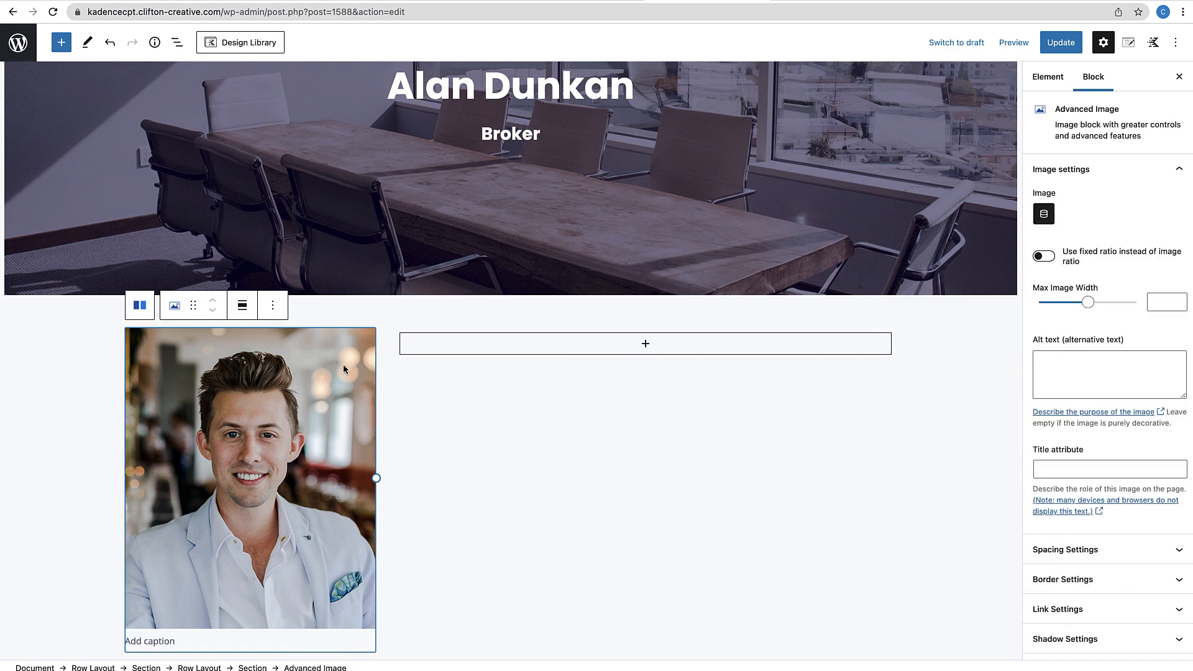
scroll(481, 419, "down", 1)
scroll(481, 419, "down", 1)
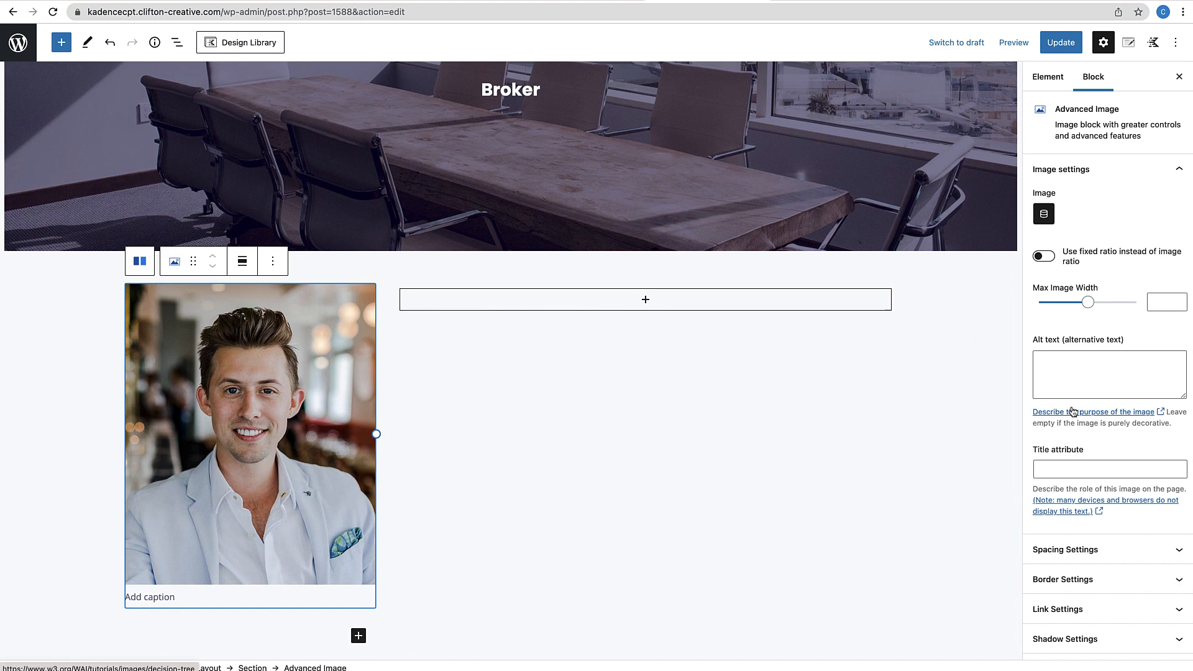
scroll(1118, 413, "down", 5)
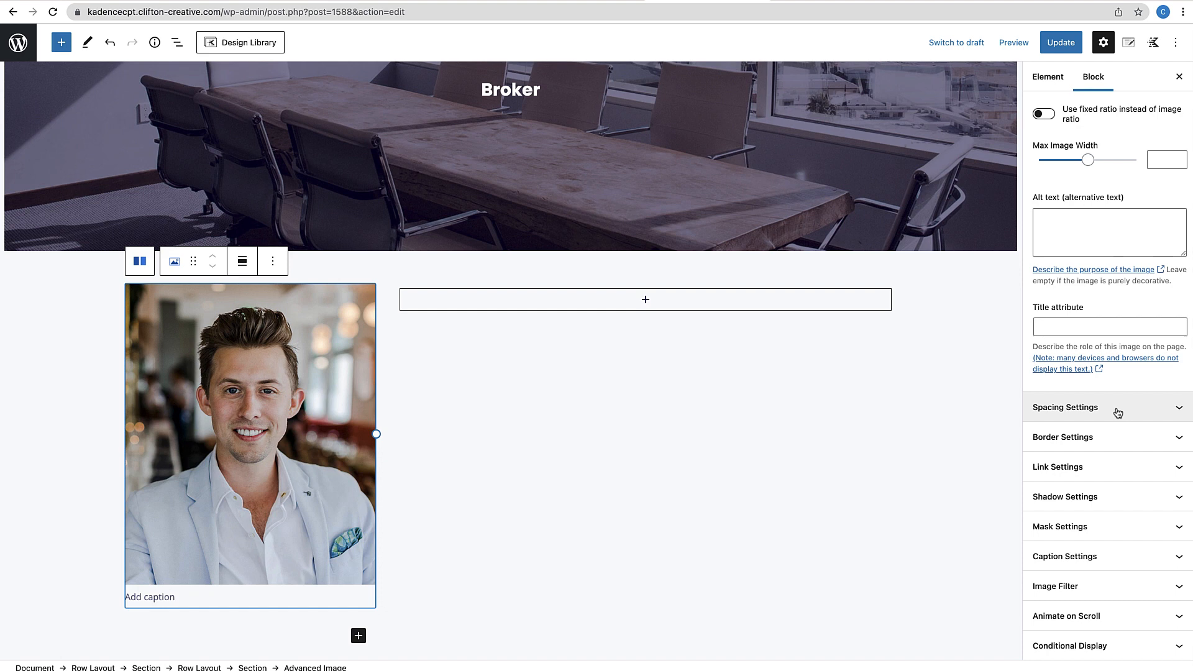
left_click(1118, 412)
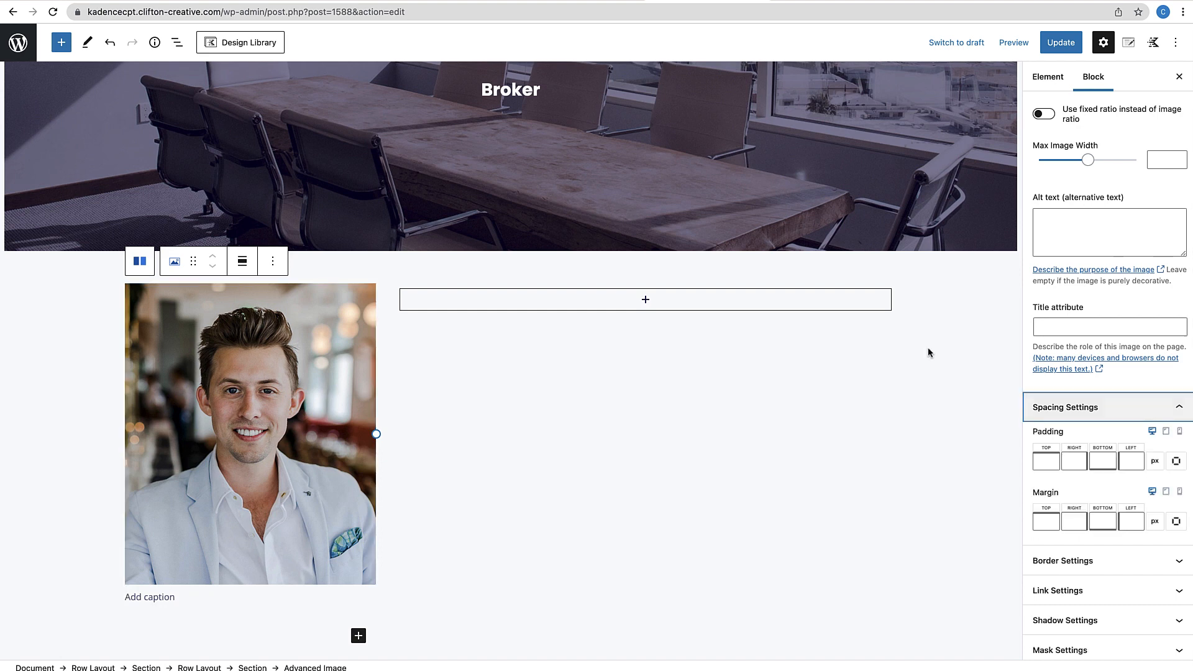
scroll(472, 239, "up", 3)
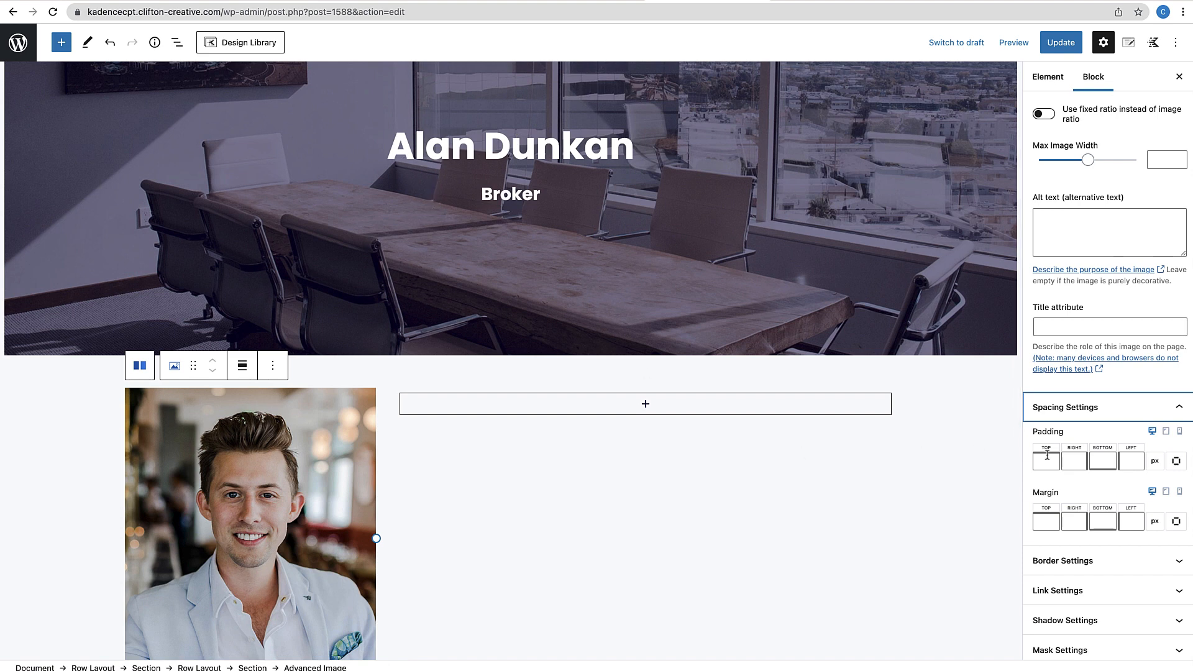
left_click(1042, 522)
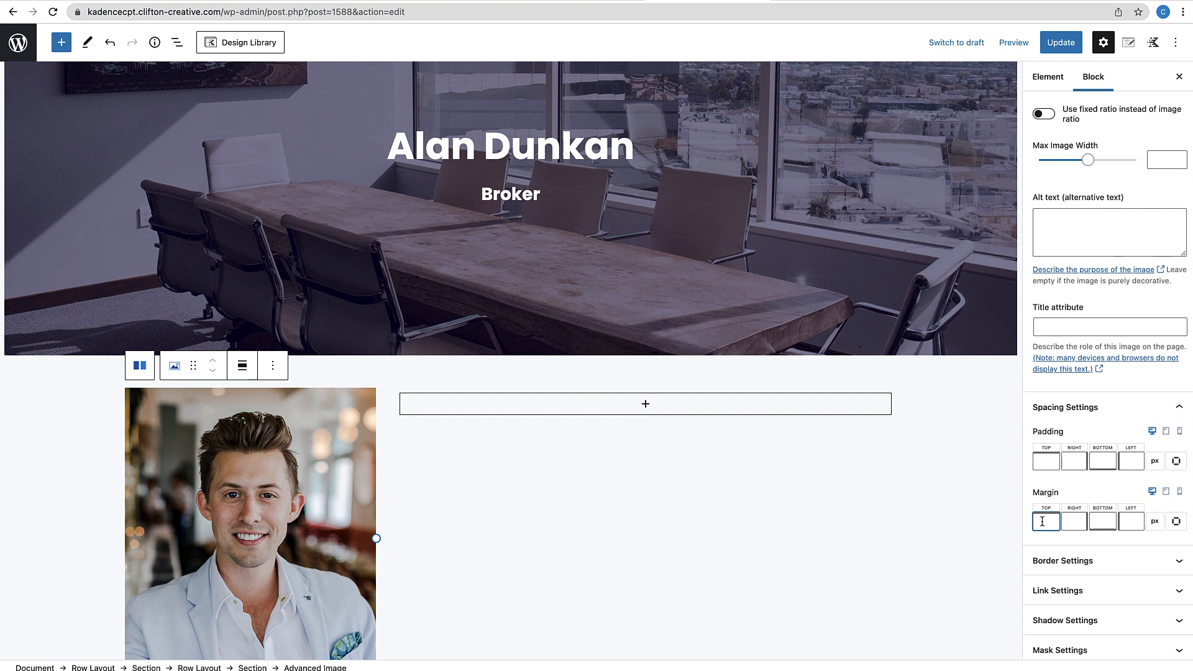
type("-100")
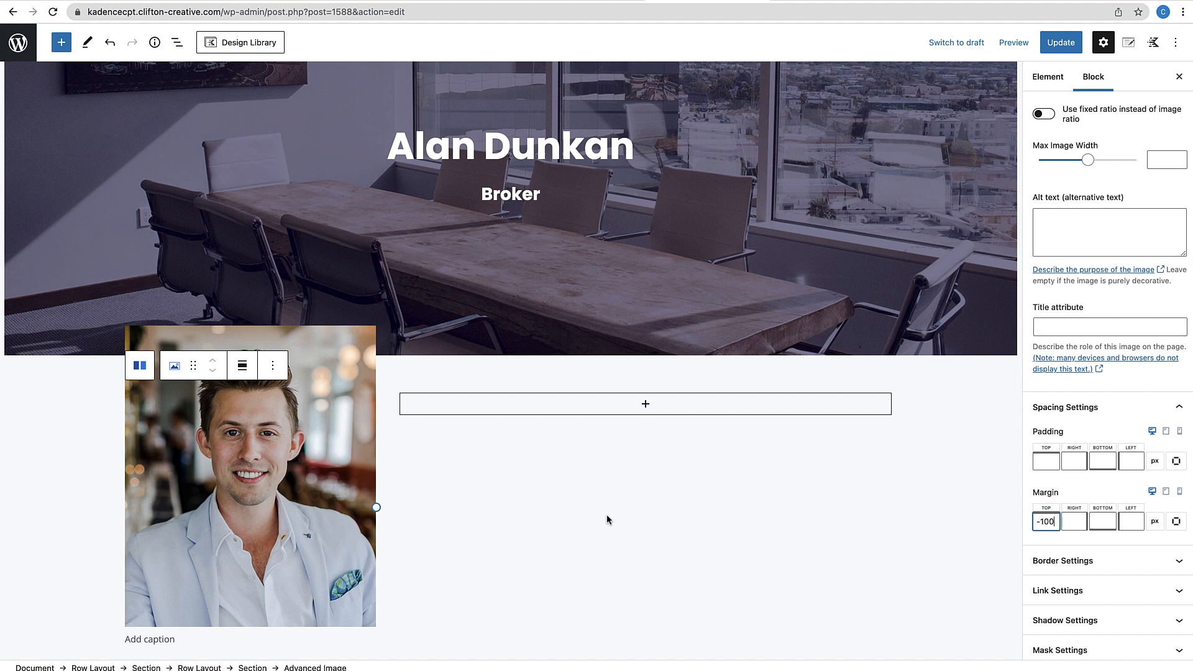
Enable a box shadow on the agent photo with blur 44
scroll(606, 516, "down", 2)
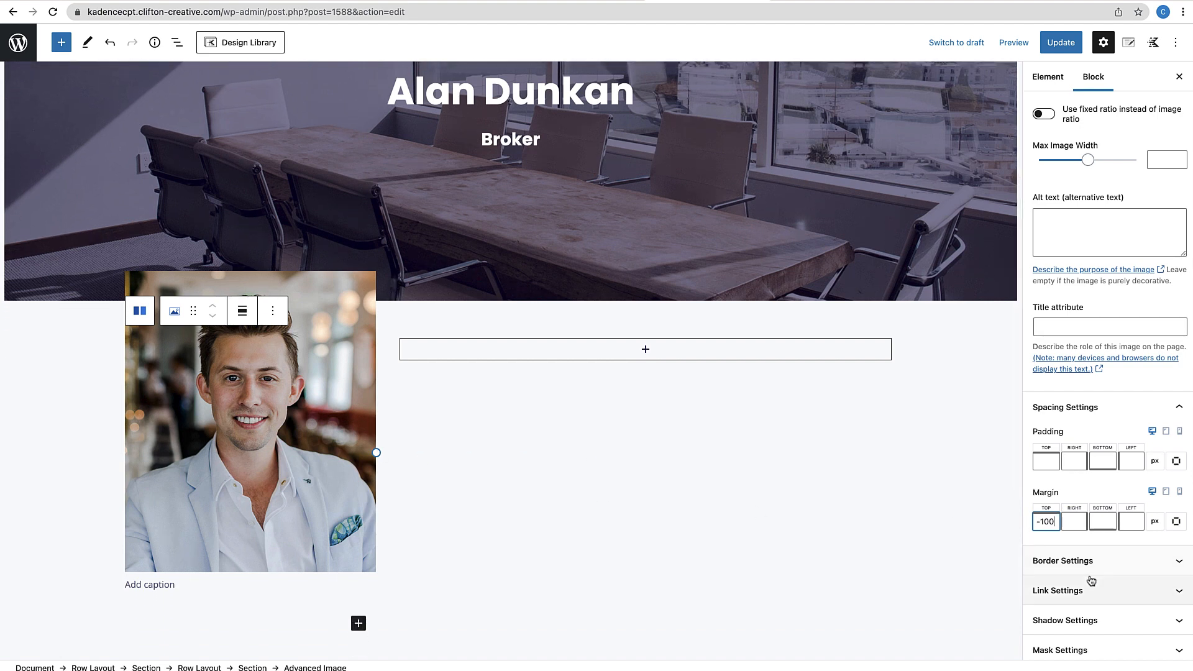
scroll(1092, 580, "down", 2)
left_click(1112, 547)
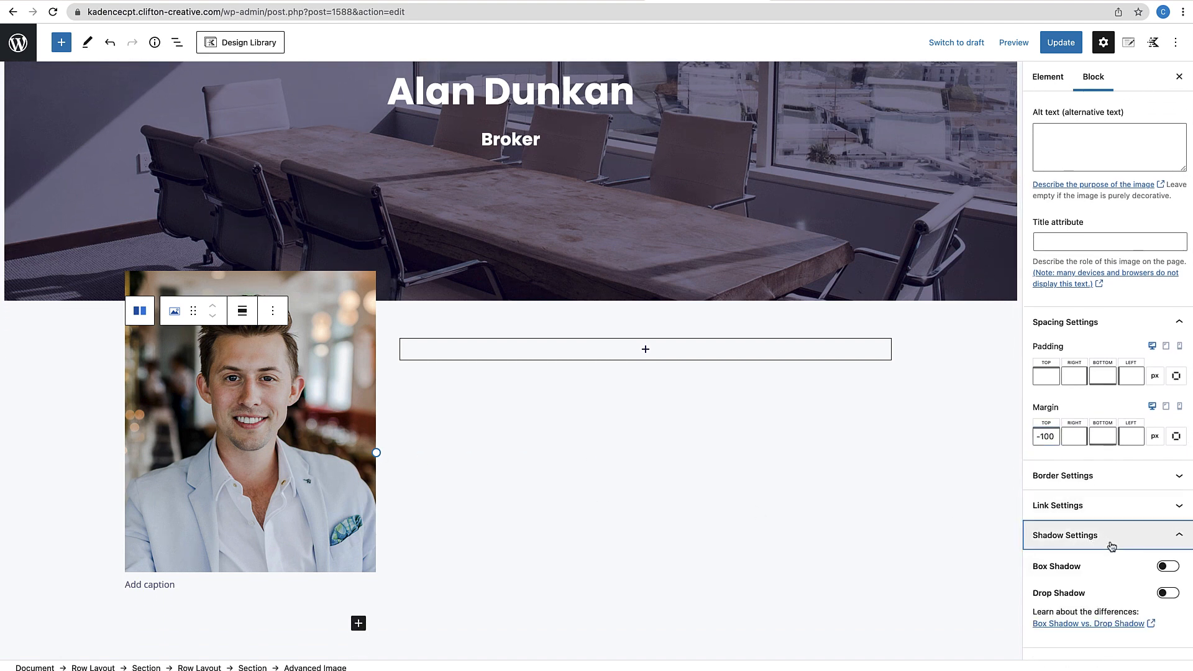
scroll(1078, 579, "down", 2)
left_click(1168, 488)
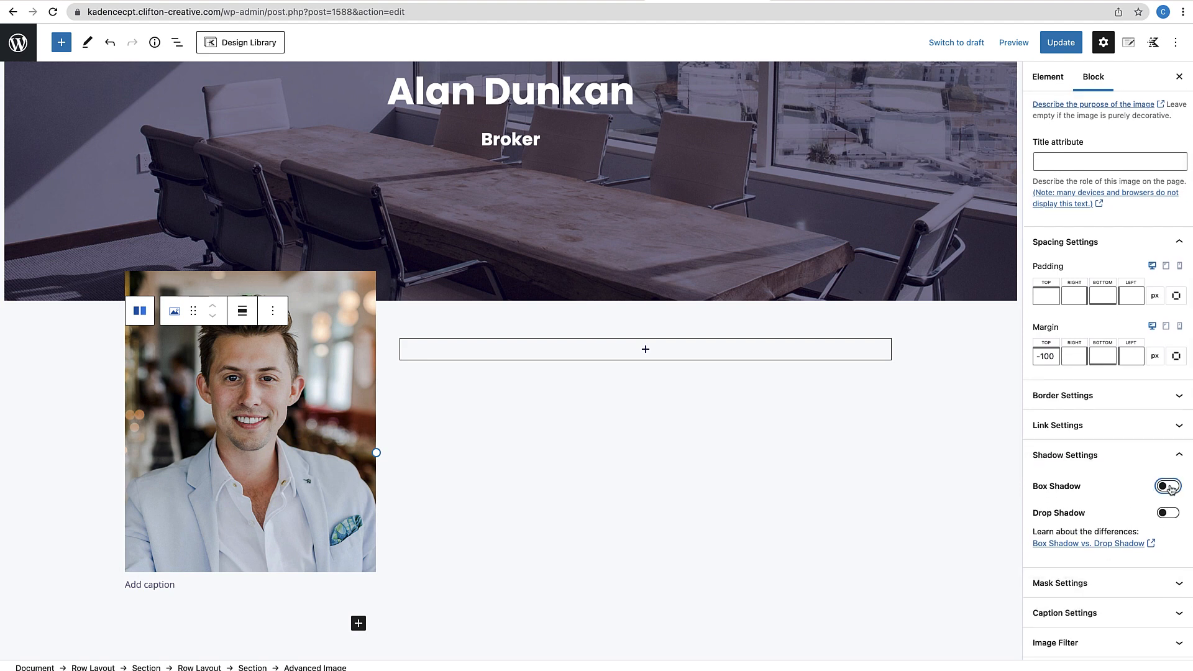
left_click(1129, 536)
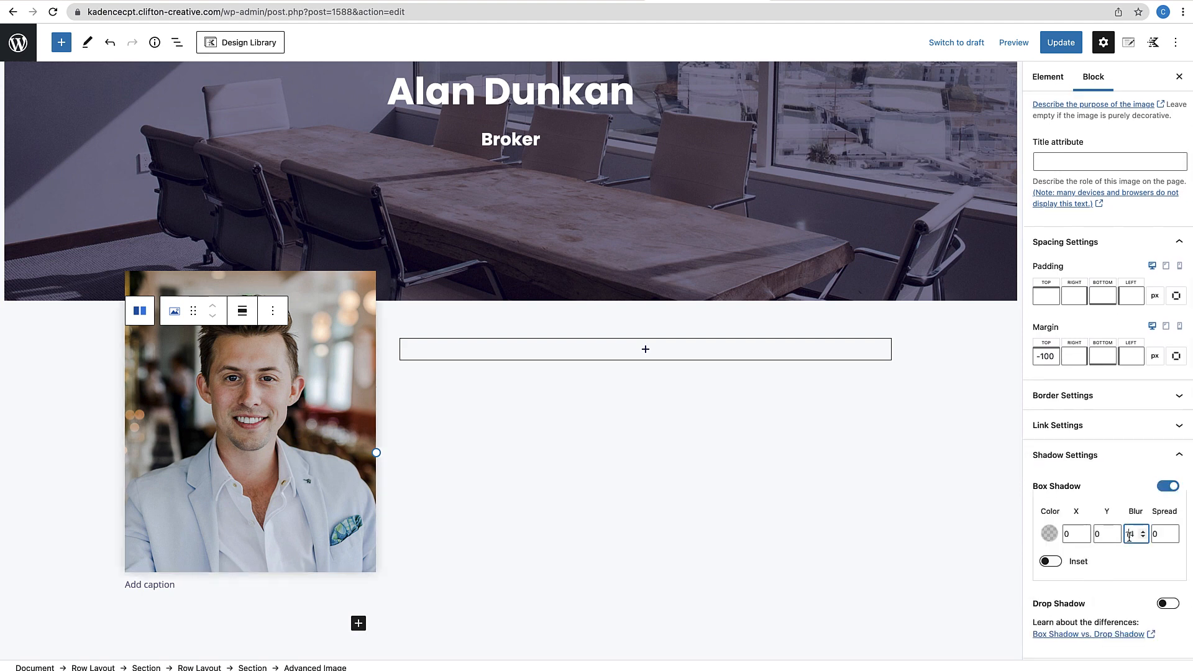
left_click(1129, 536)
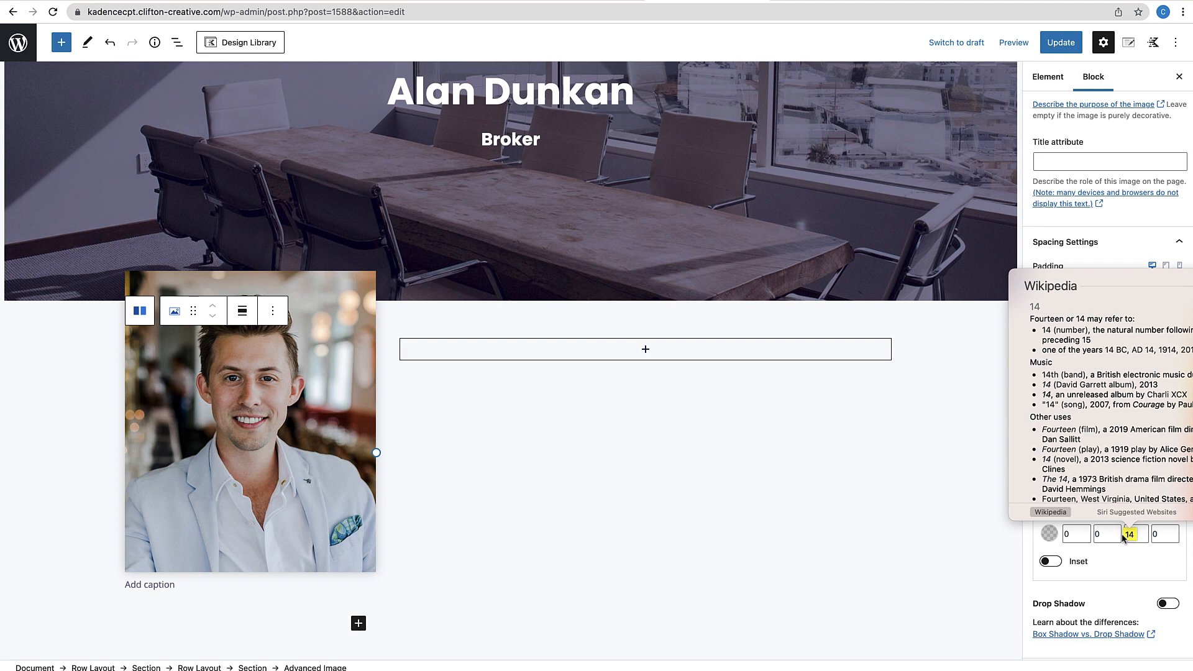
left_click(1131, 558)
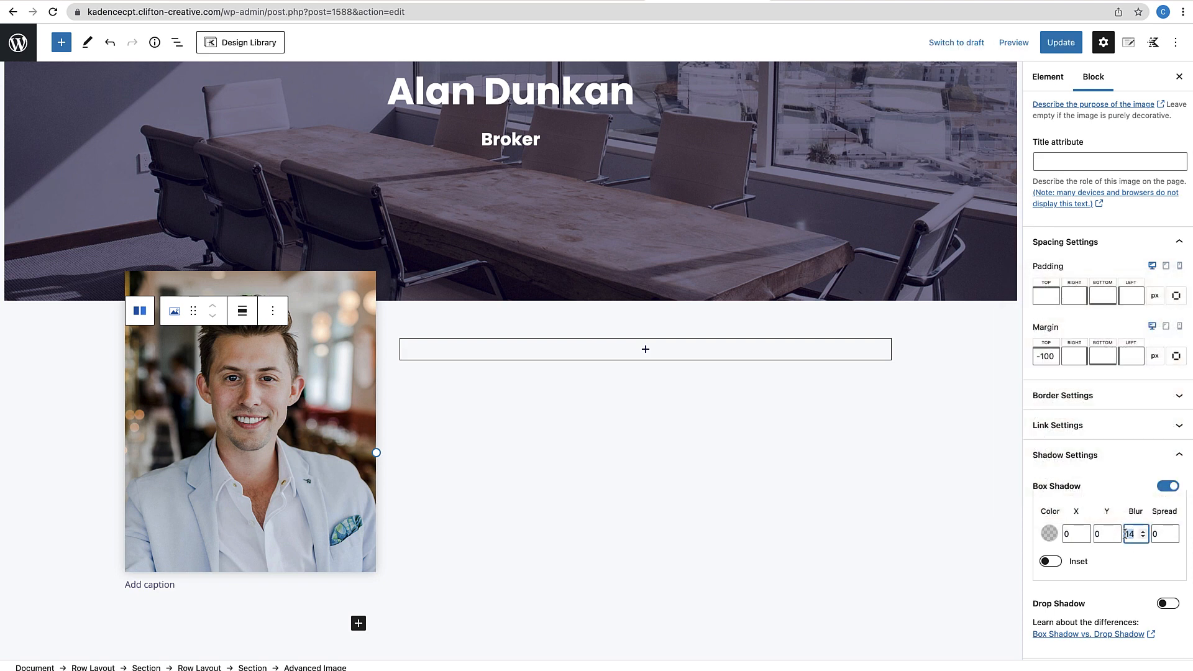
type("44")
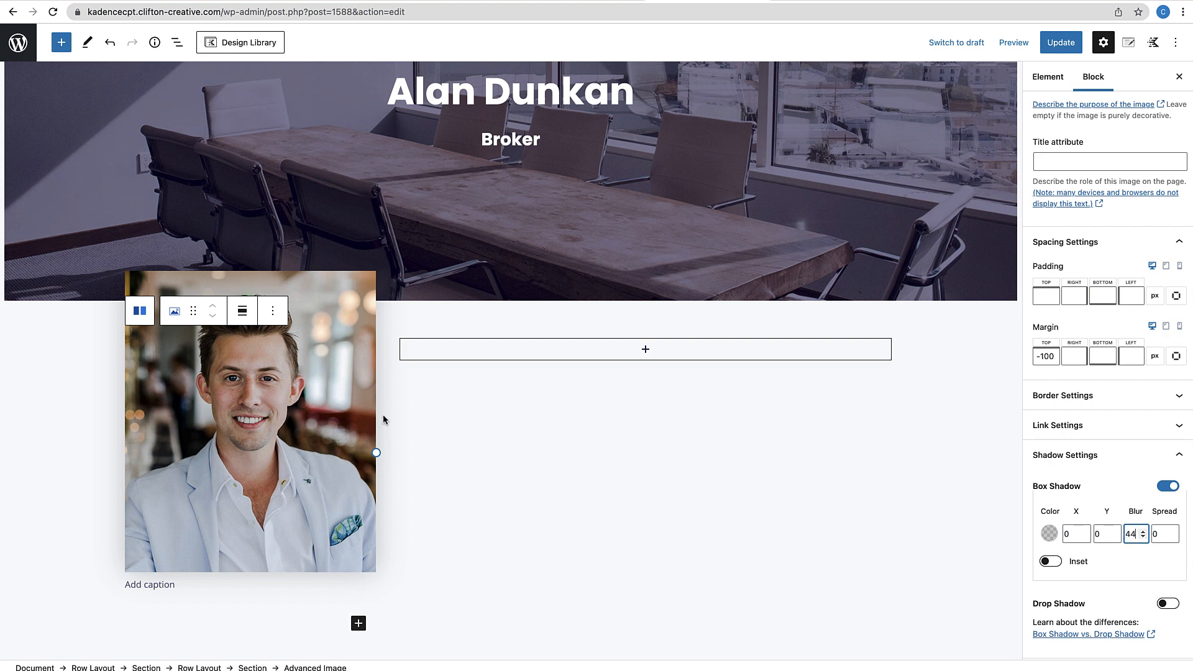
left_click(401, 586)
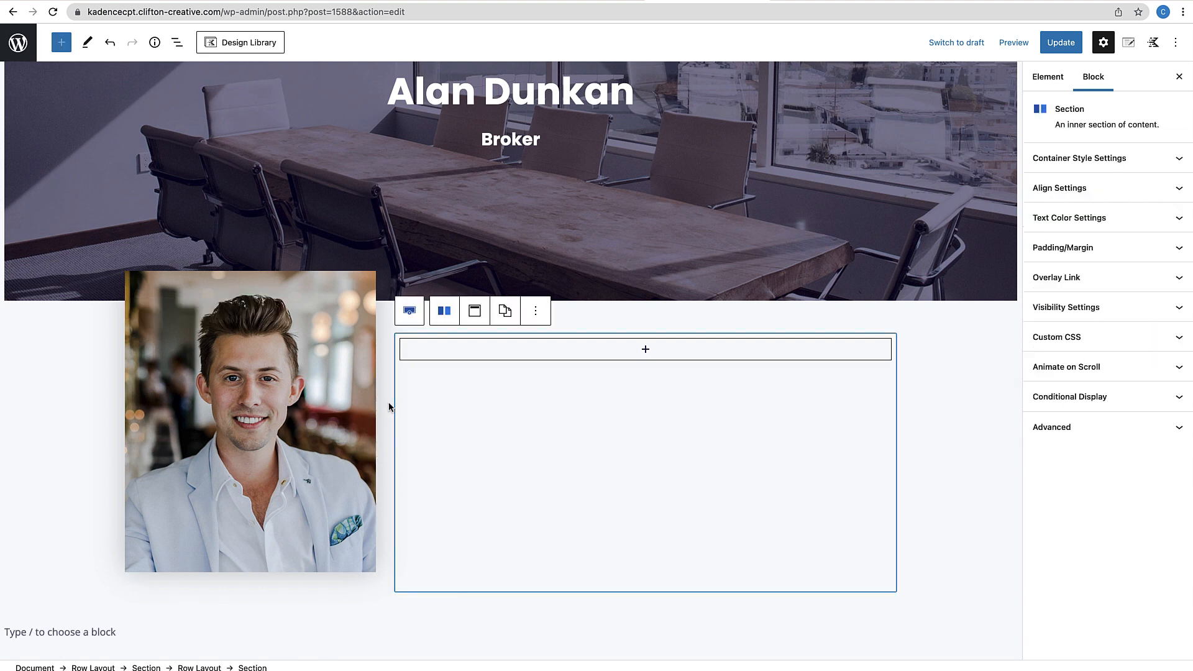
Resize the inner row's columns to a 25%/75% split
left_click(931, 416)
scroll(932, 413, "up", 2)
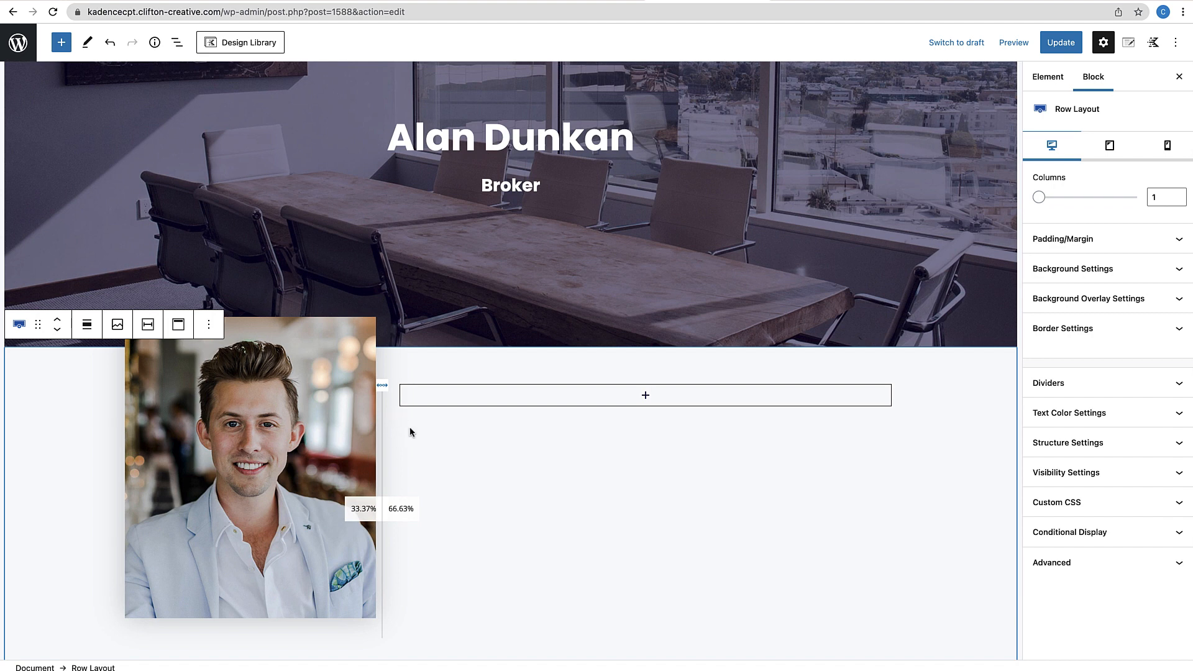
left_click(379, 390)
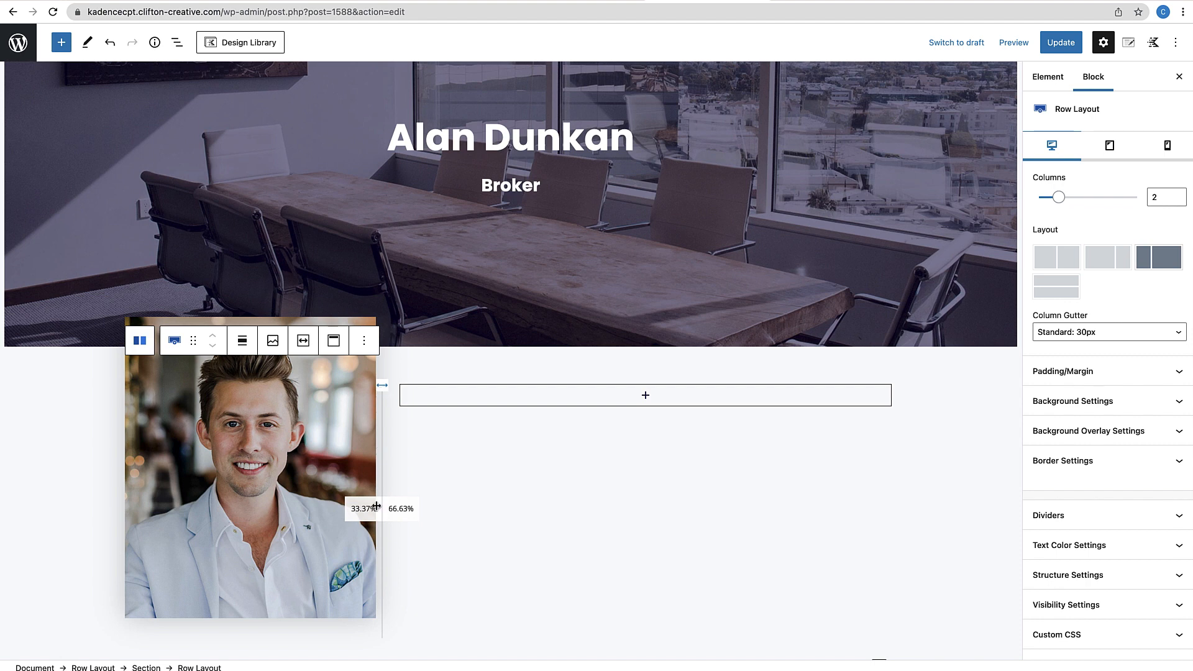
left_click_drag(380, 508, 317, 426)
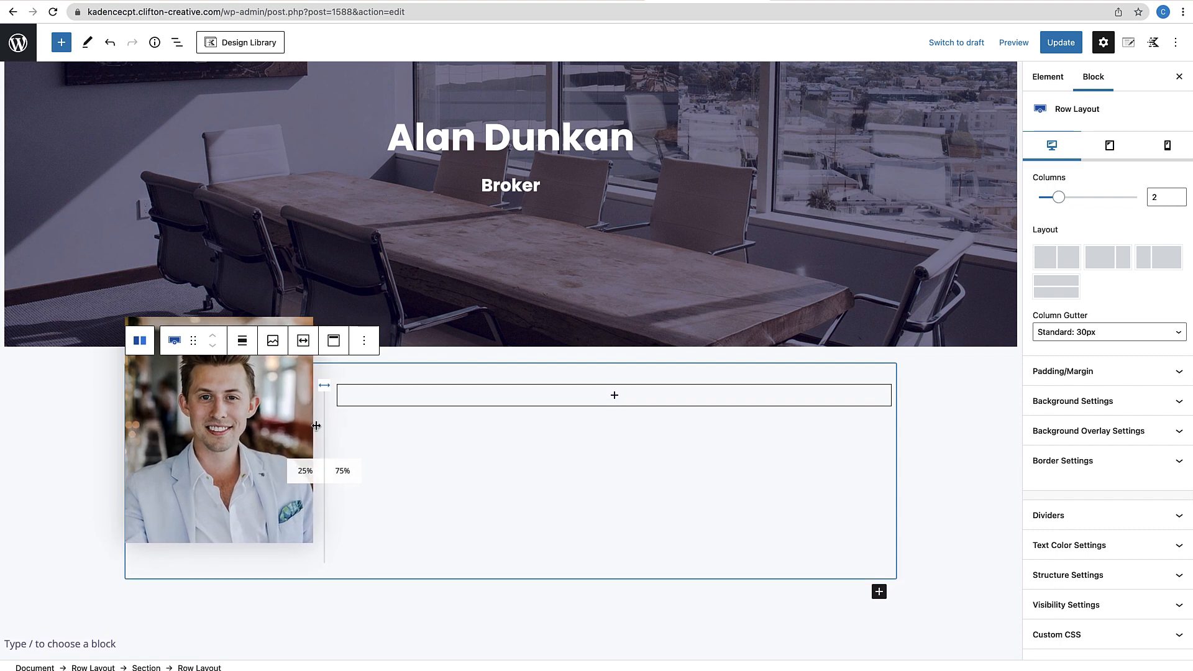
Insert an Advanced Heading below the agent photo
left_click(919, 526)
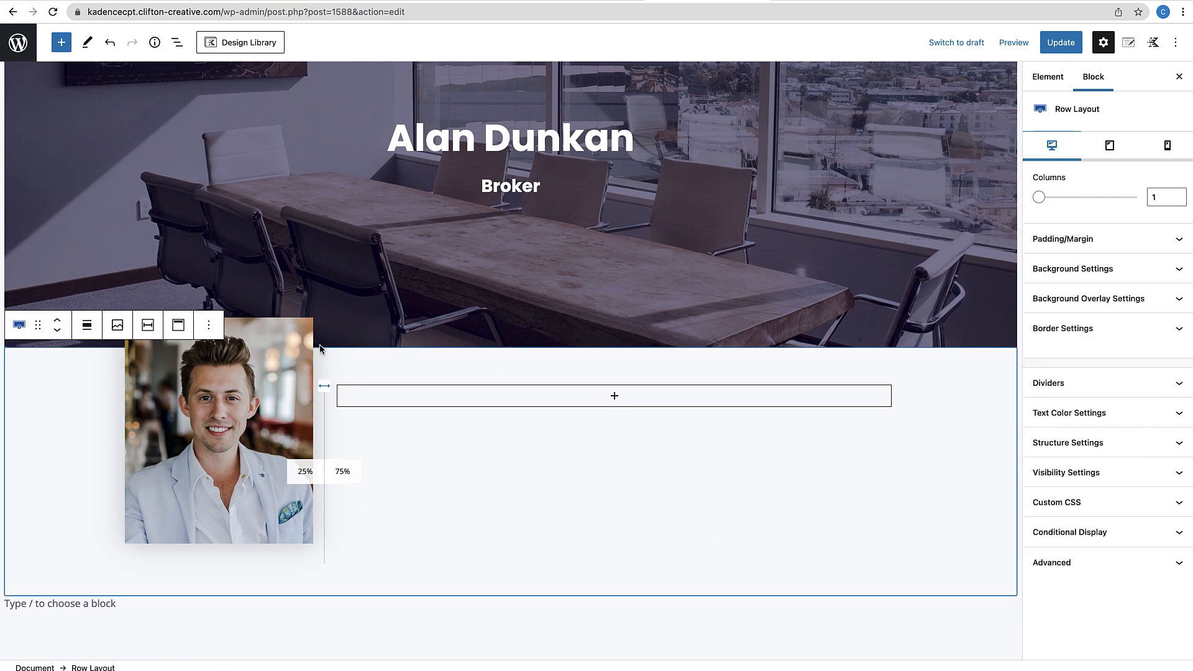
scroll(321, 345, "down", 1)
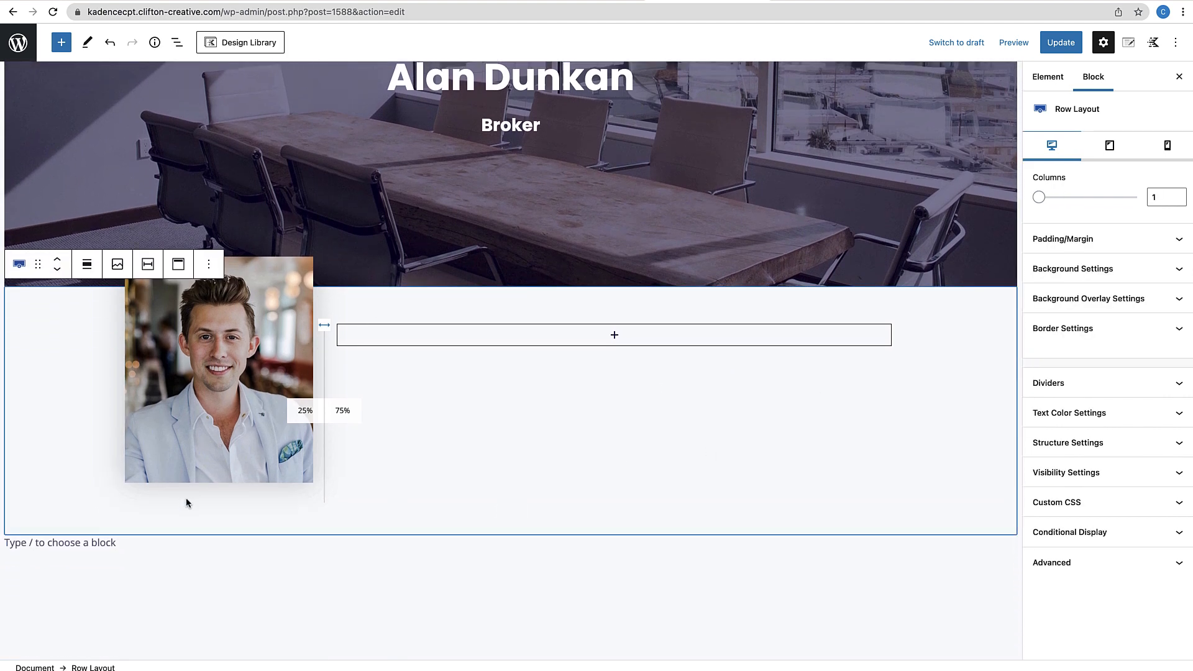
left_click(210, 488)
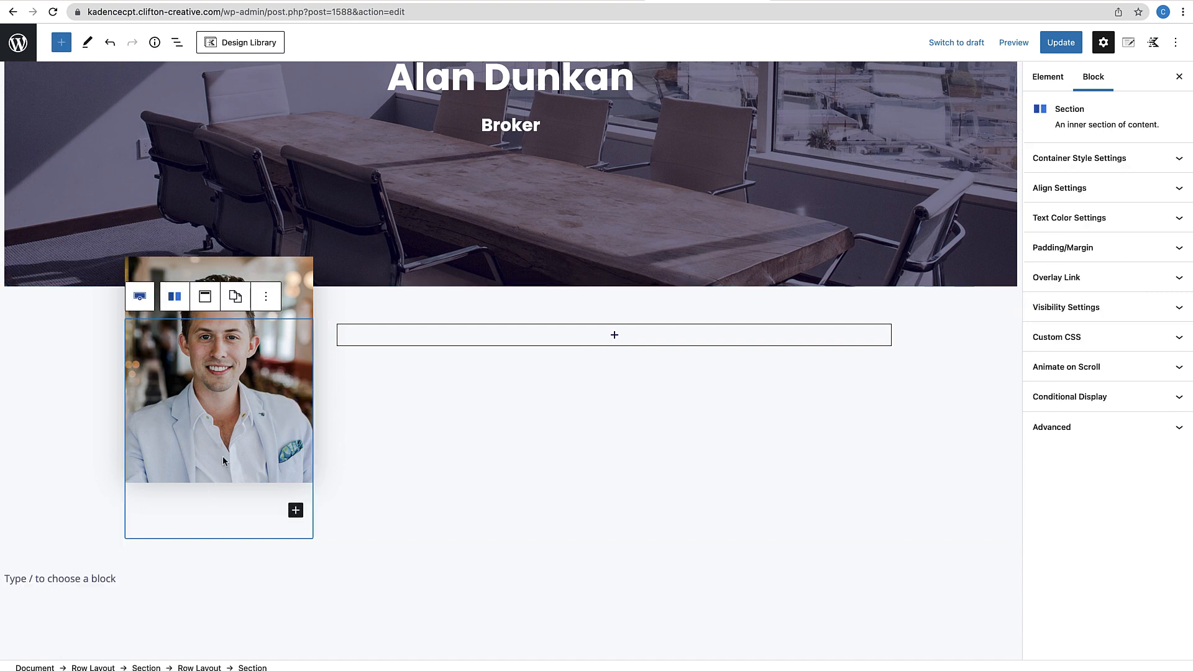
left_click(297, 511)
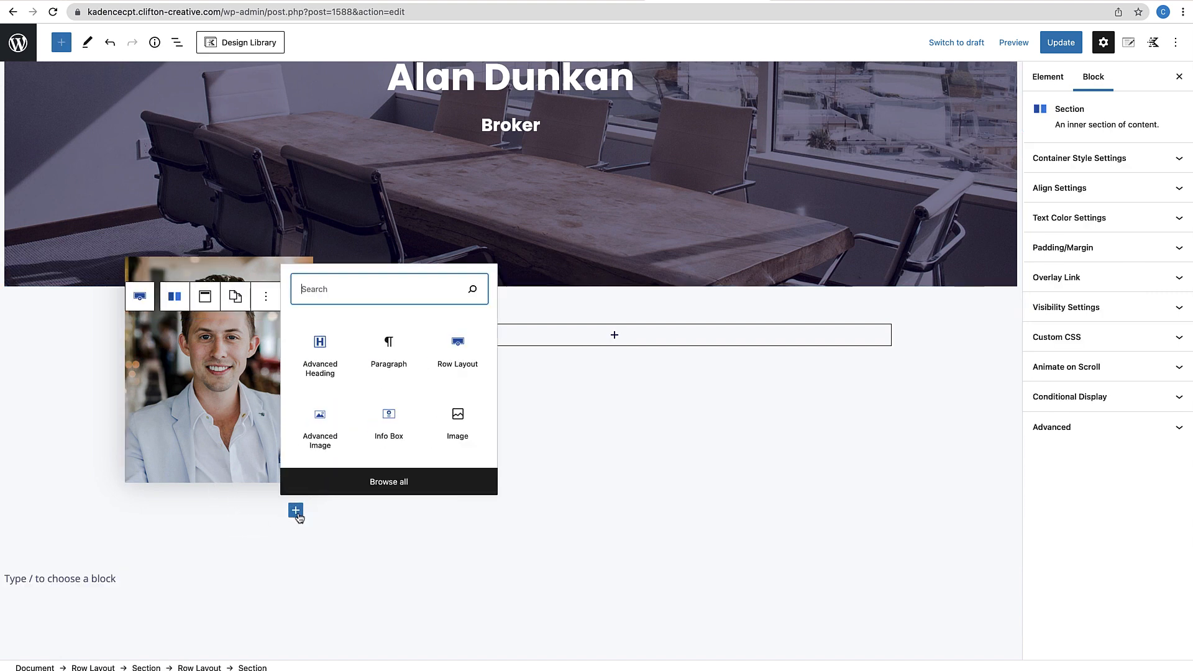
left_click(324, 360)
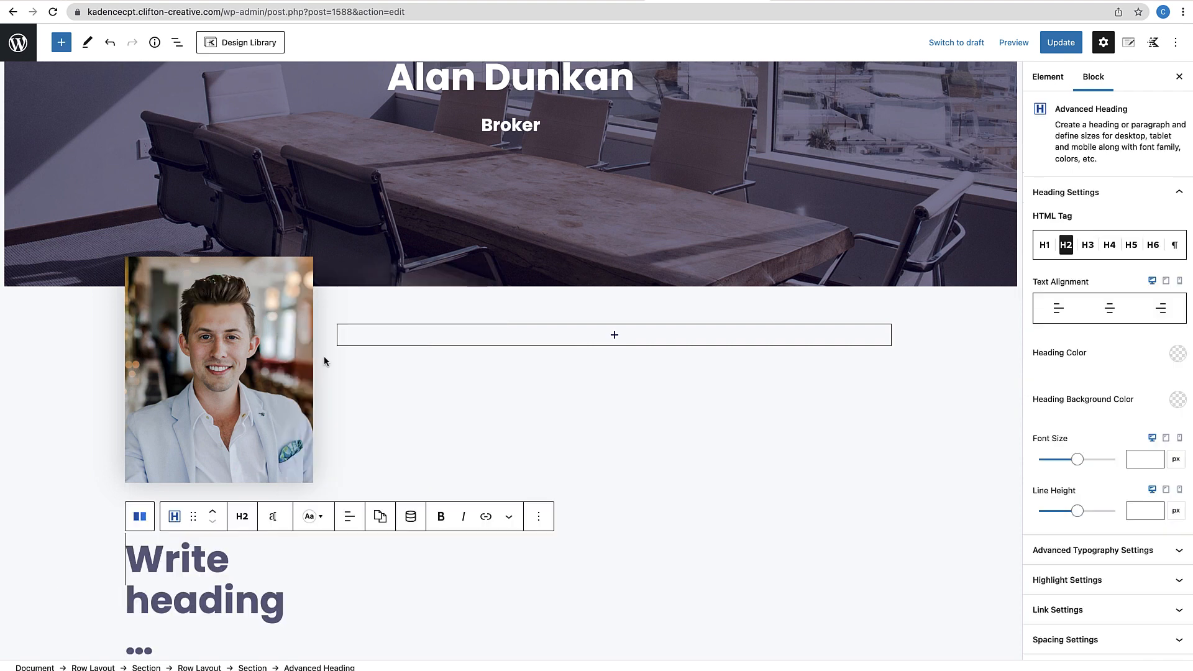
Make the heading 18 px and centred, with the label 'Phone:'
left_click(274, 521)
left_click(219, 479)
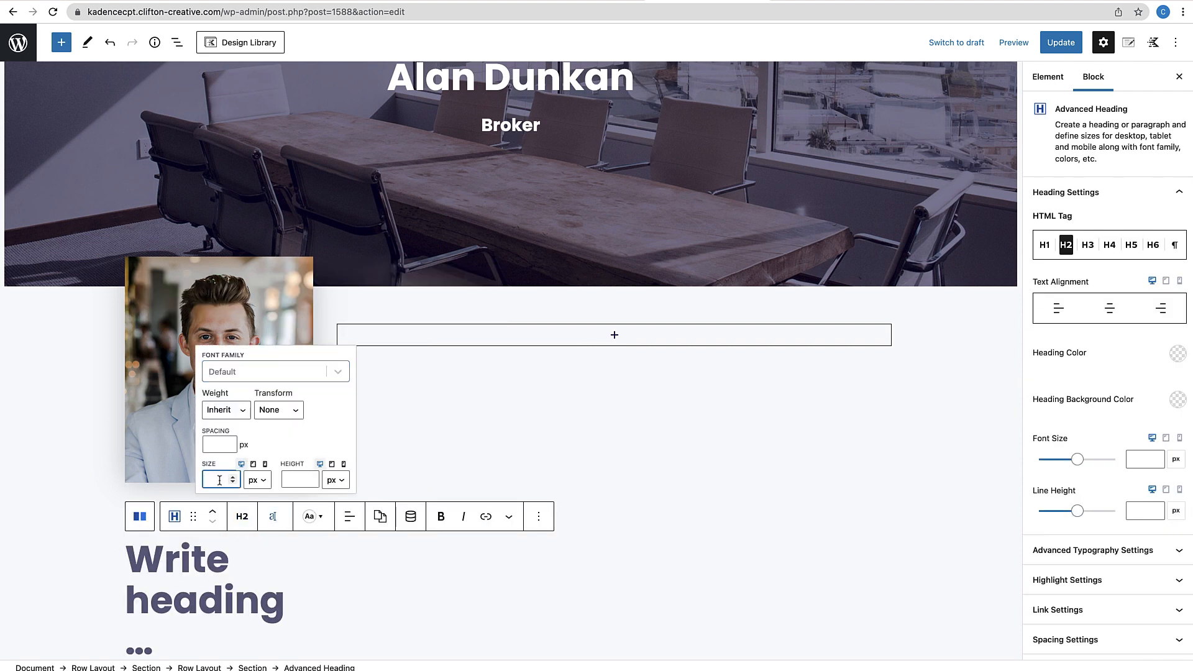
type("18")
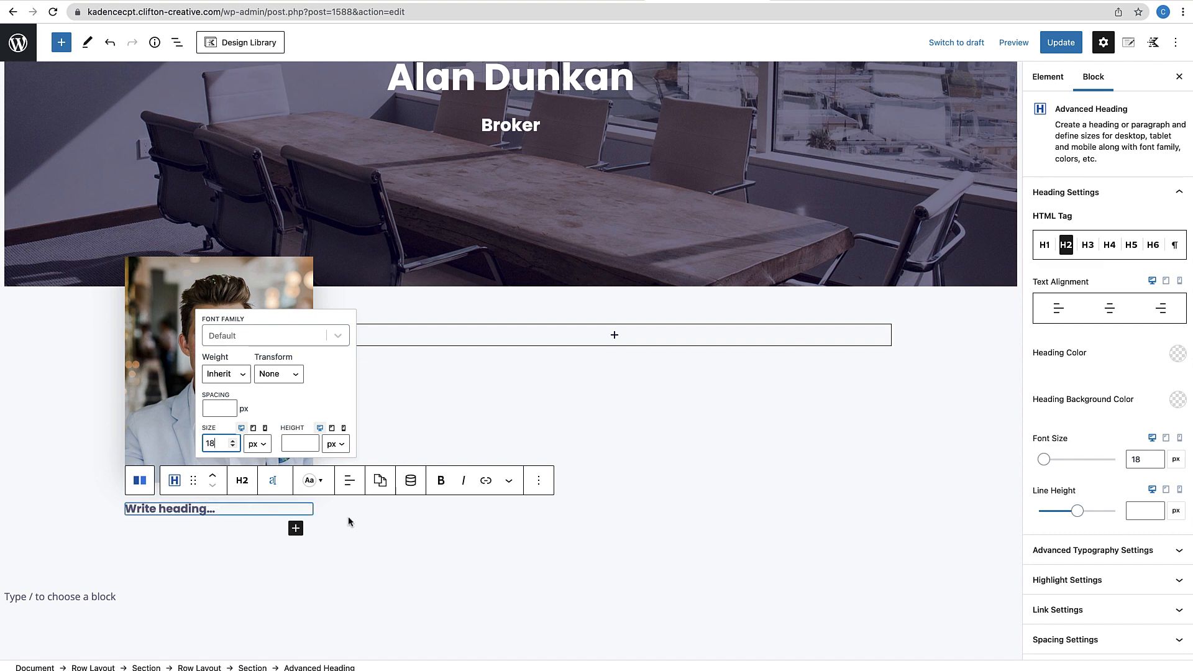
left_click(350, 480)
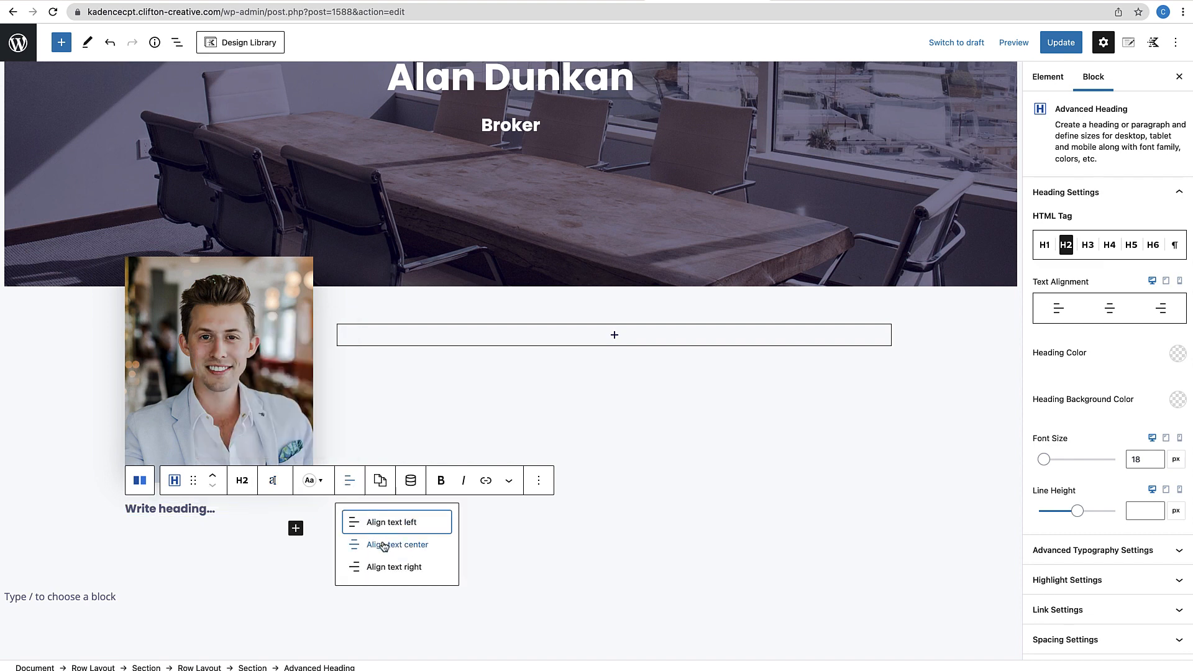
left_click(384, 544)
left_click(411, 484)
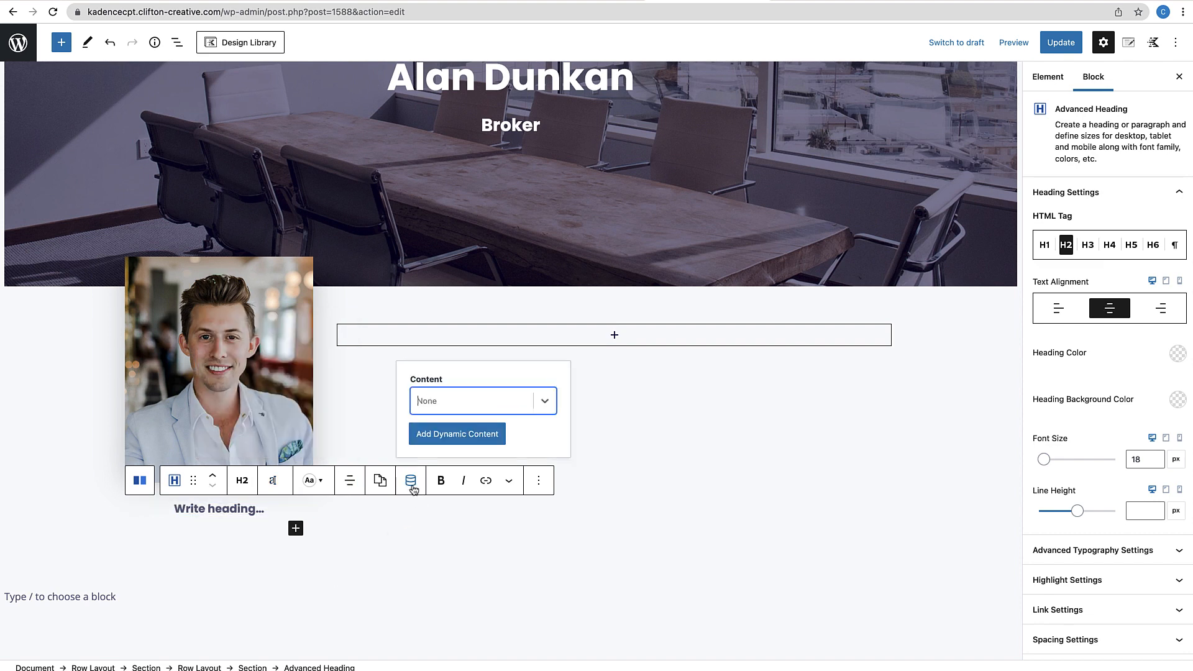
left_click(204, 512)
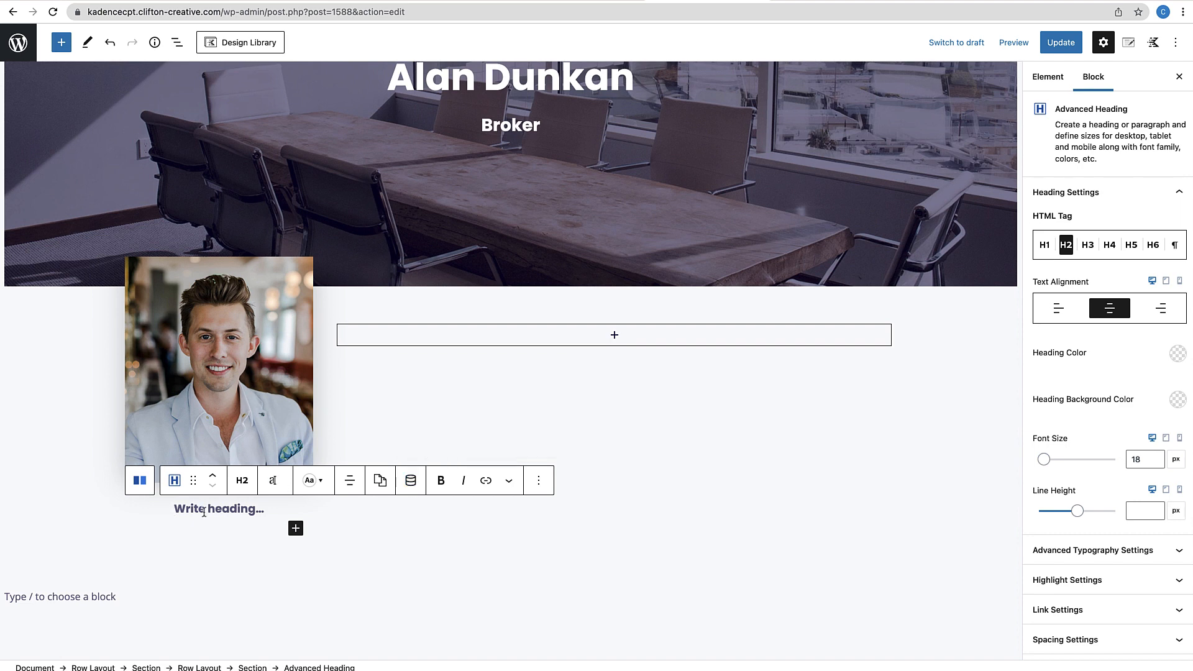
type("Phone:")
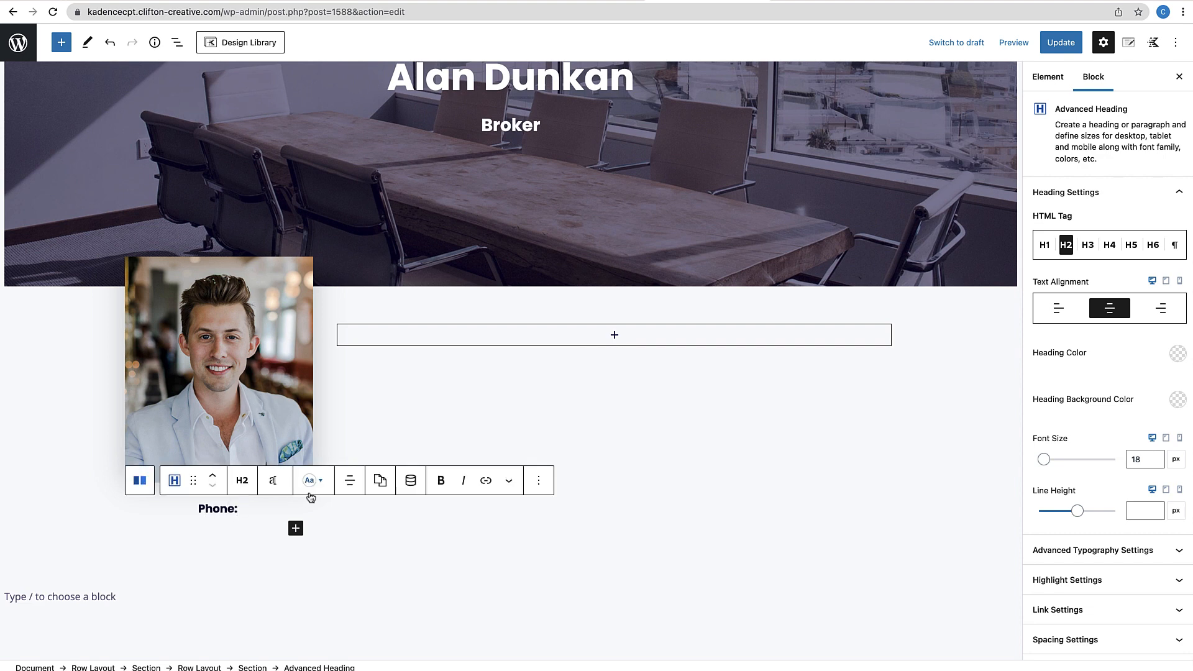
Append the Phone Number post custom field to the heading as dynamic content
left_click(419, 489)
left_click(544, 401)
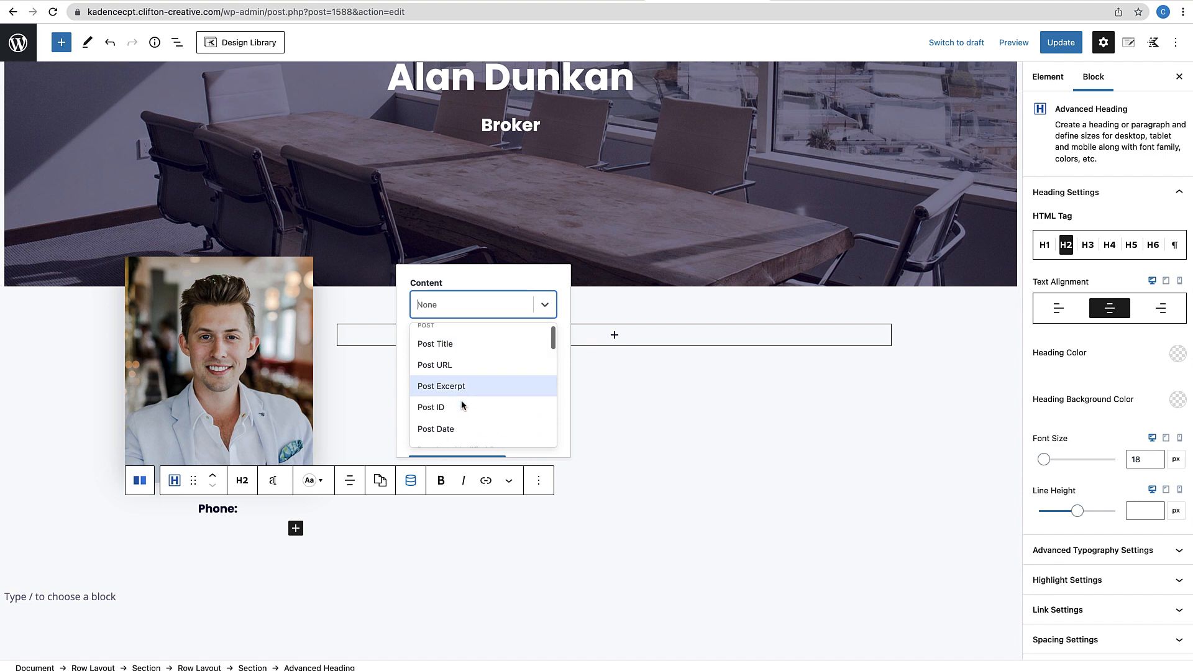
scroll(461, 400, "down", 4)
scroll(461, 401, "down", 1)
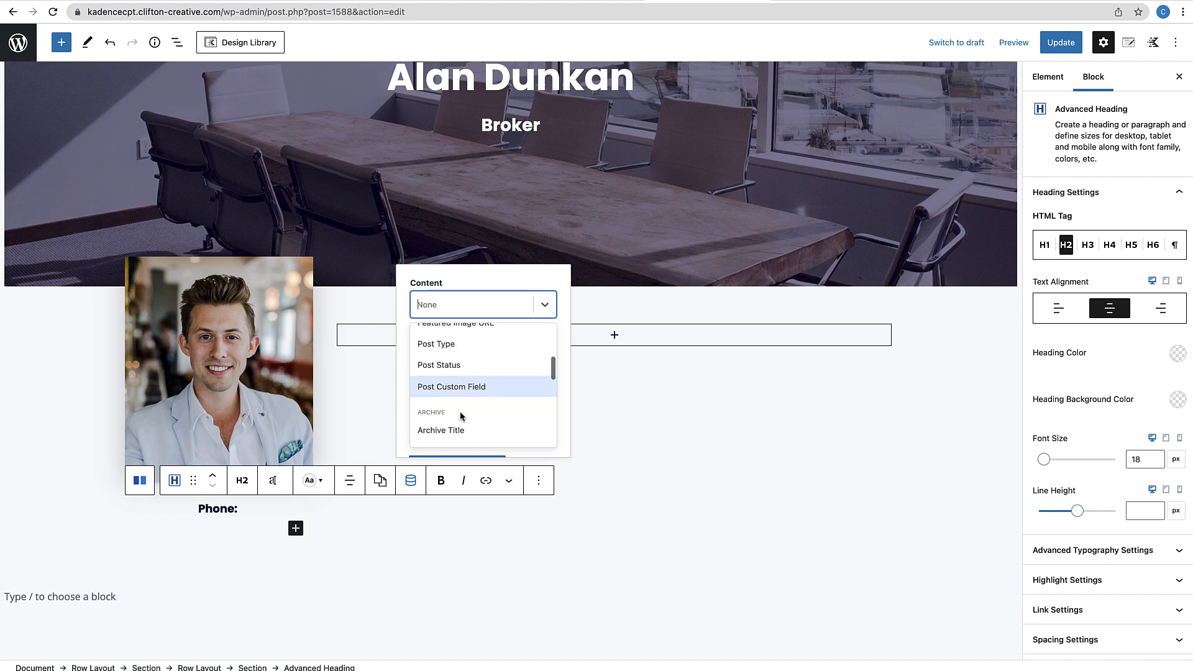
left_click(463, 395)
scroll(498, 394, "down", 1)
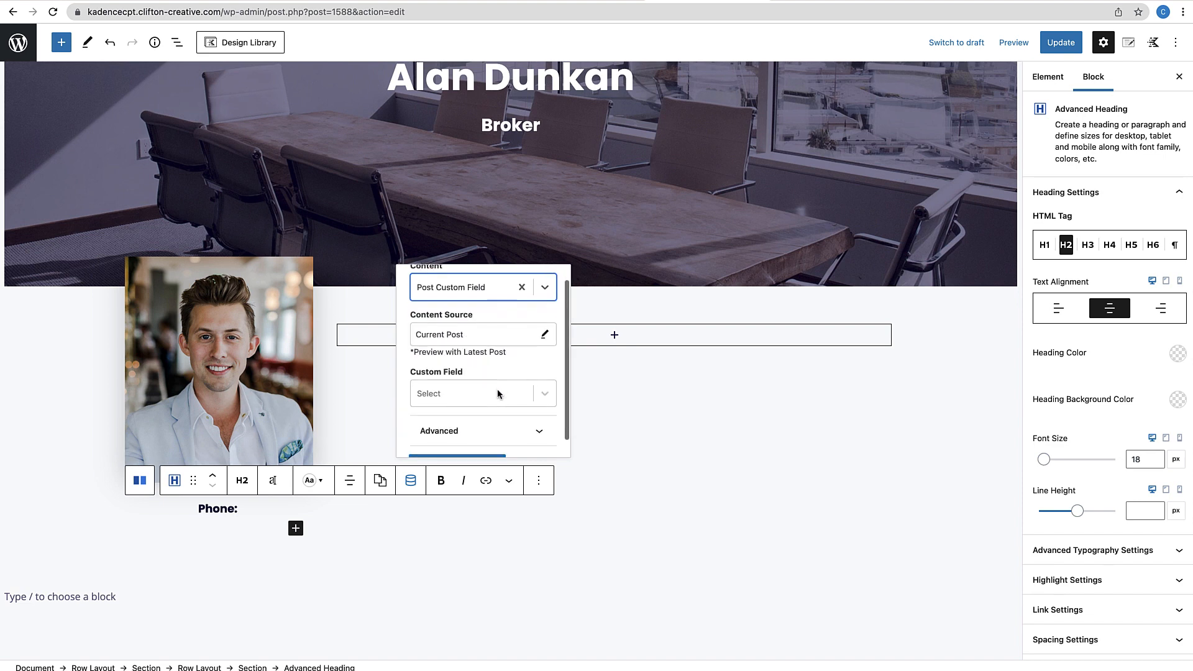
left_click(532, 393)
scroll(492, 429, "down", 3)
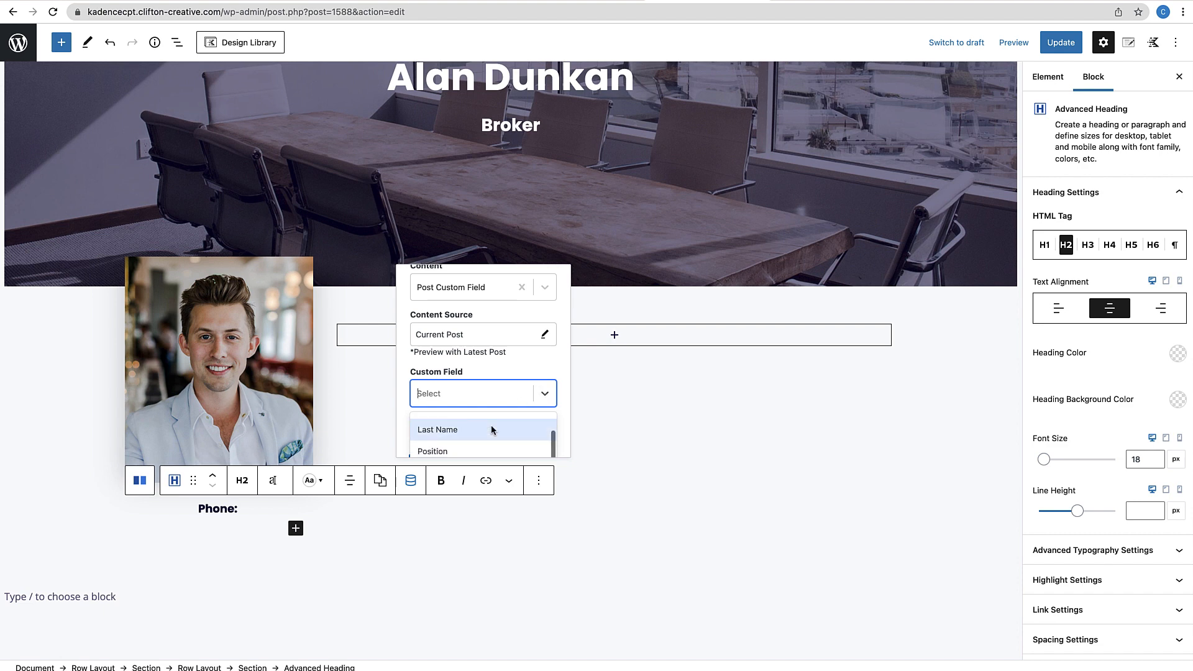
left_click(476, 441)
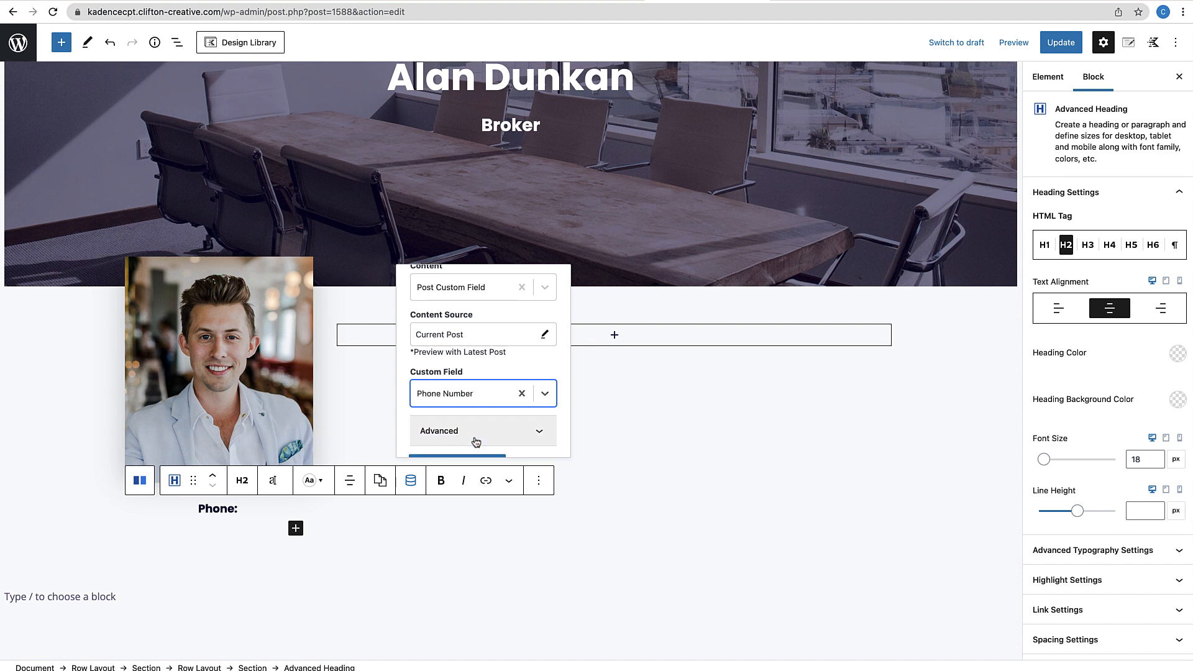
scroll(476, 441, "down", 1)
left_click(471, 445)
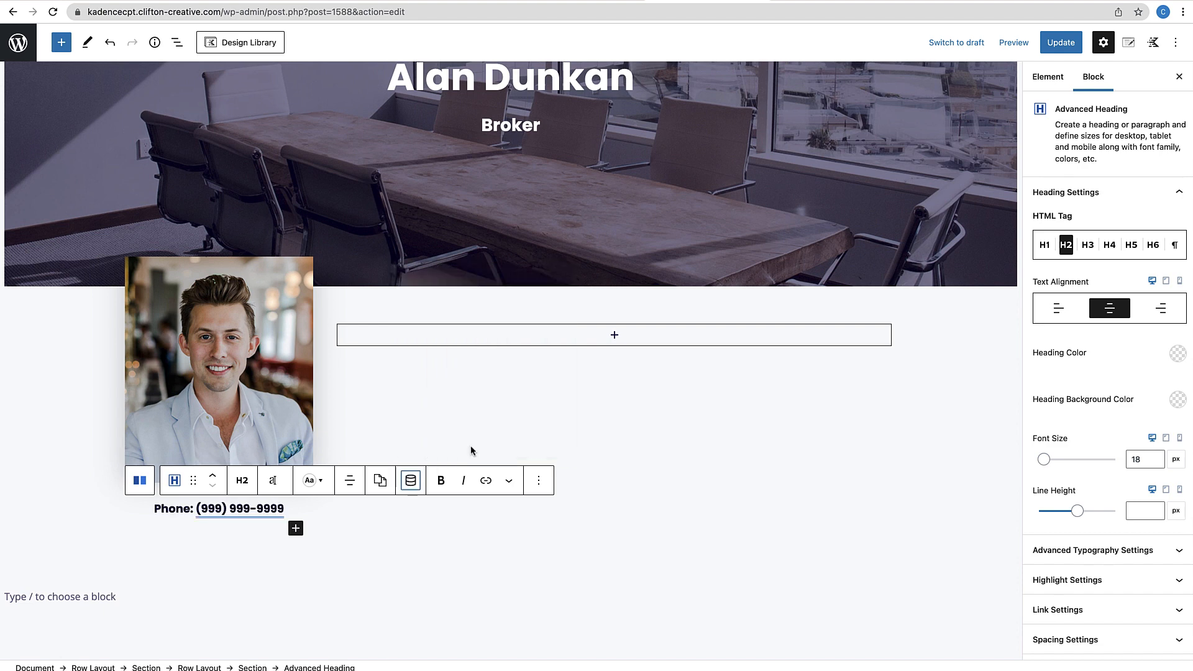
left_click(295, 528)
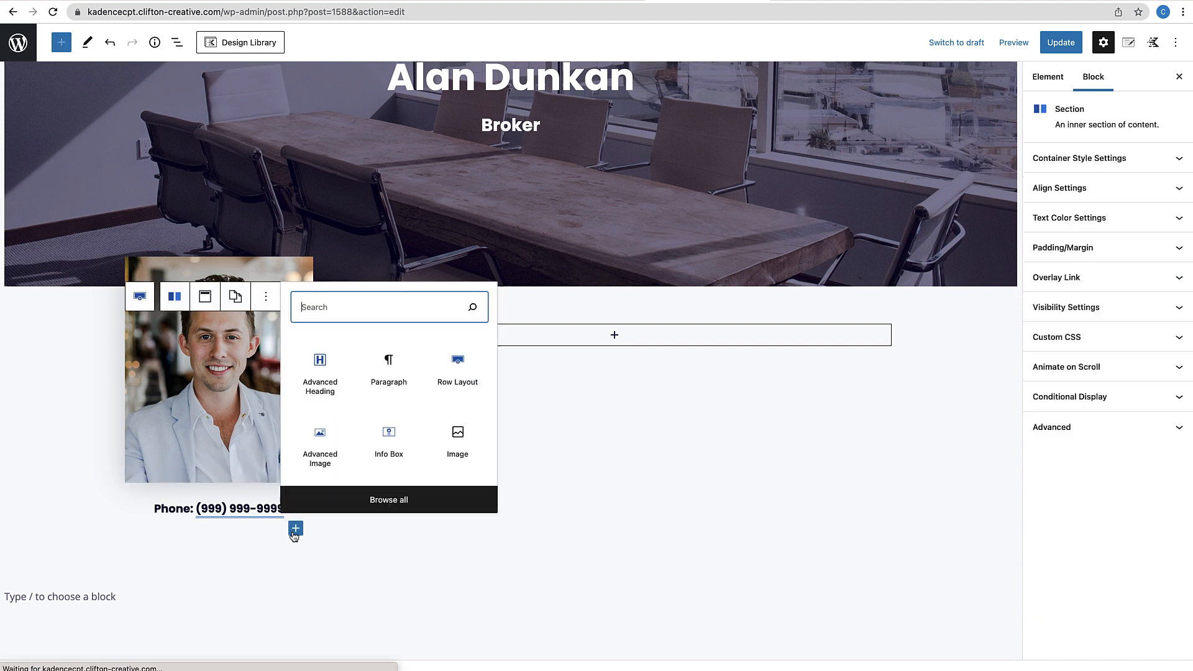
Add a centred 18 px heading below the phone line for the email label
left_click(317, 376)
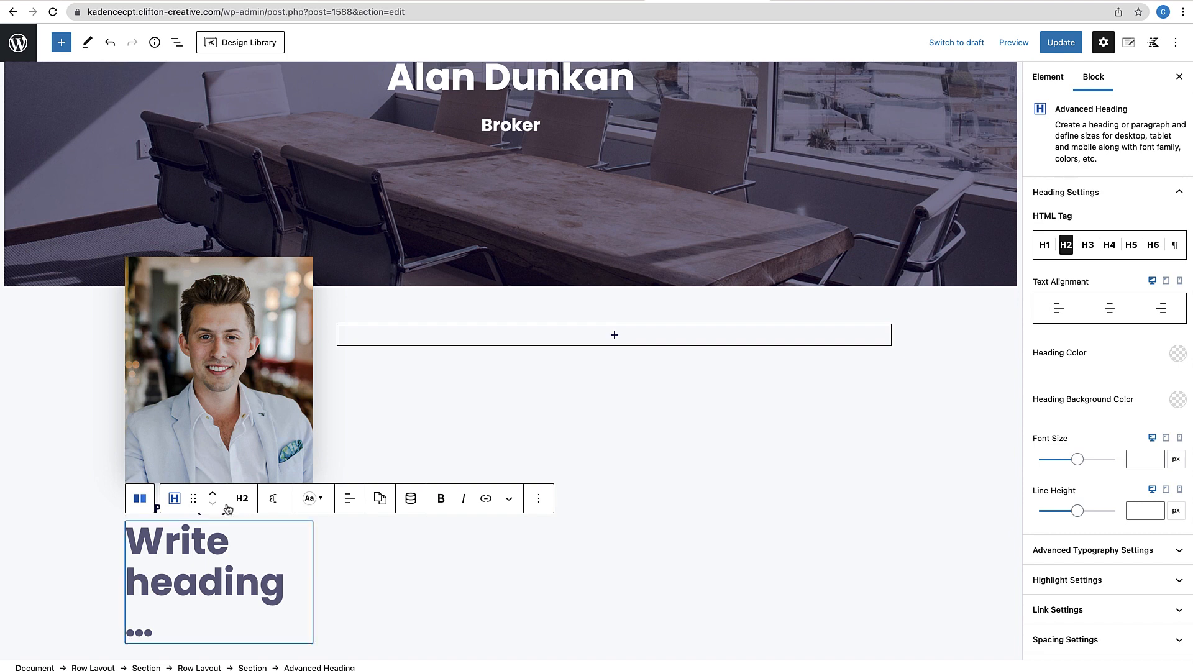
left_click(273, 499)
left_click(224, 459)
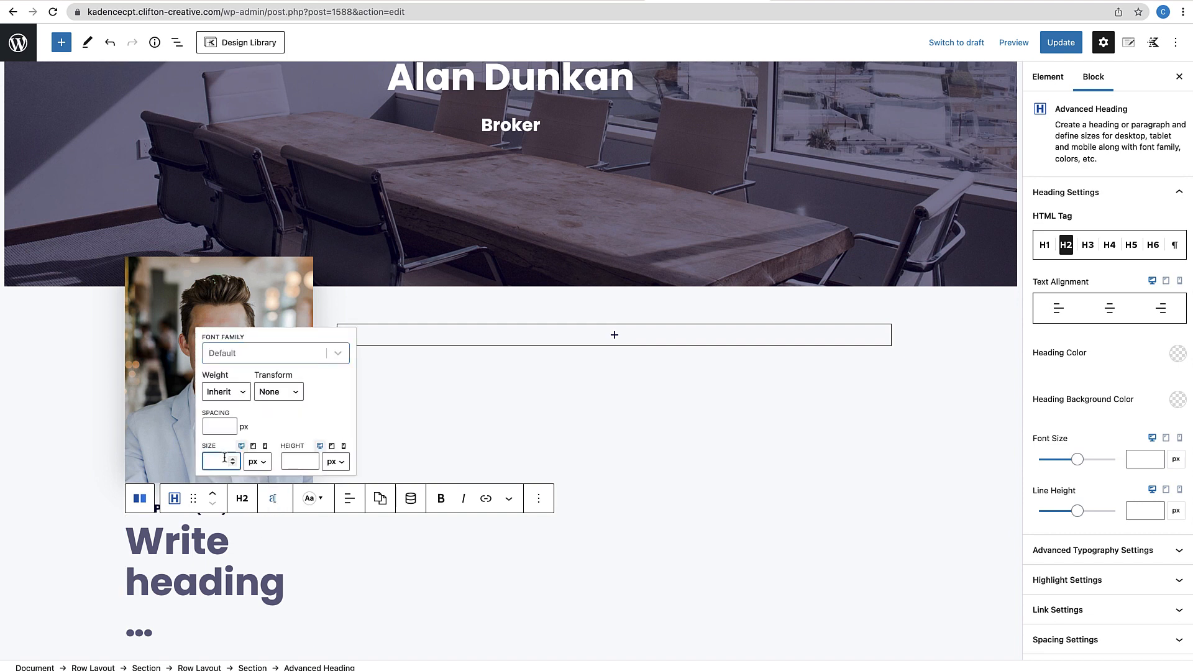
type("18")
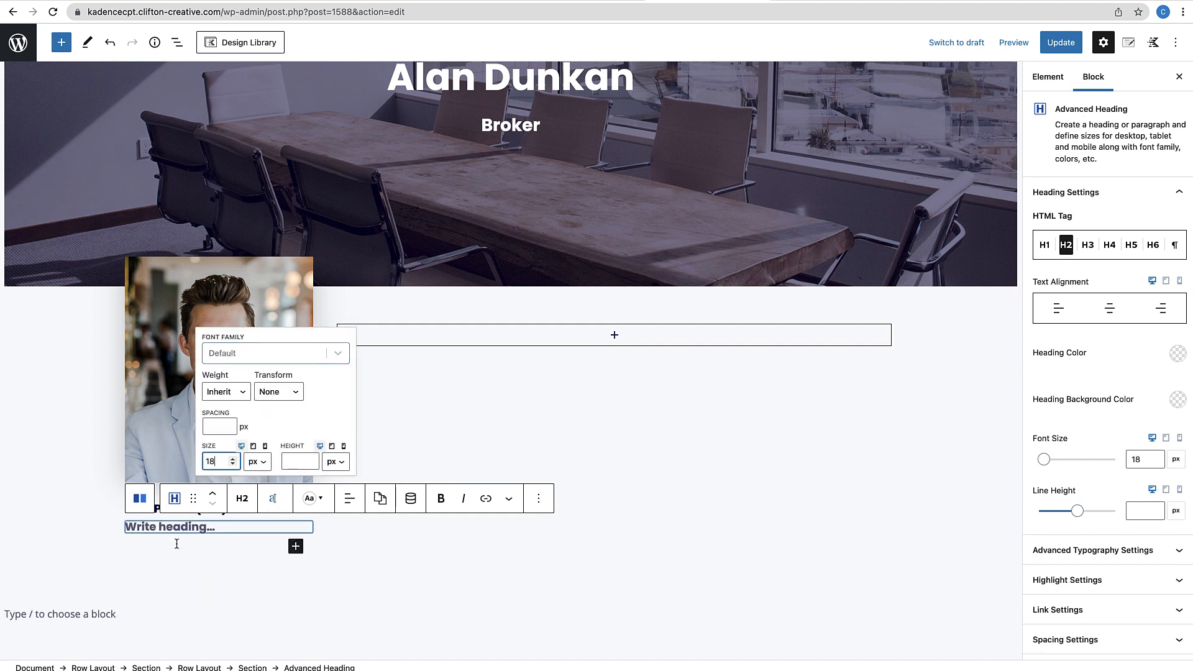
left_click(187, 528)
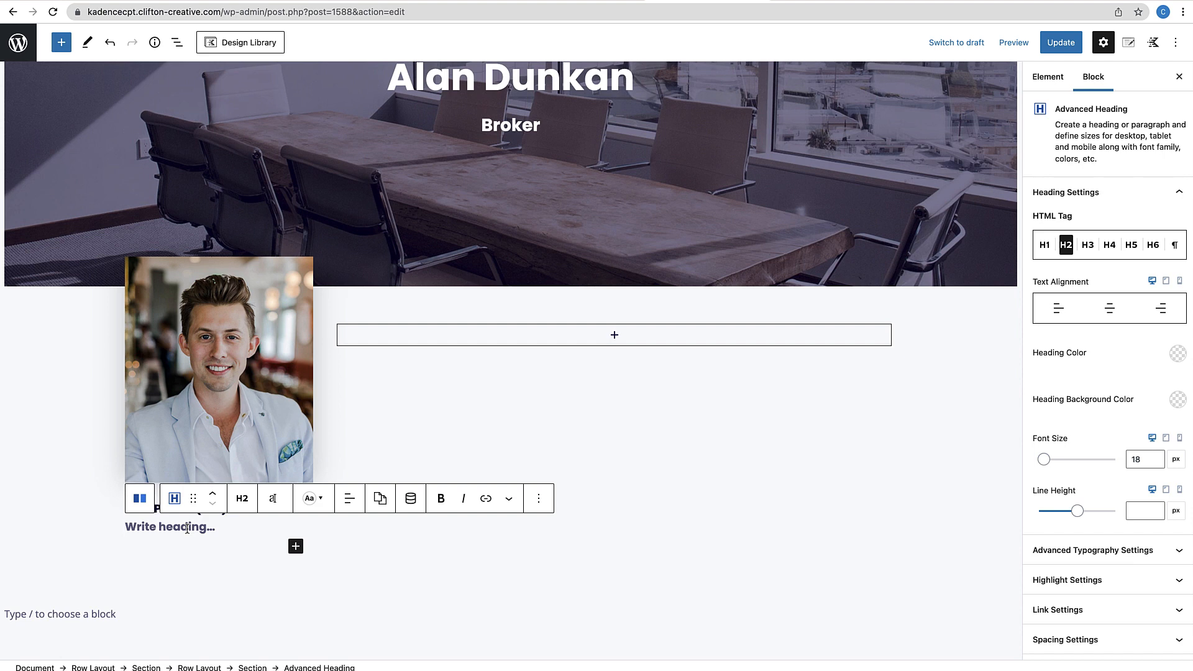
type("Email:")
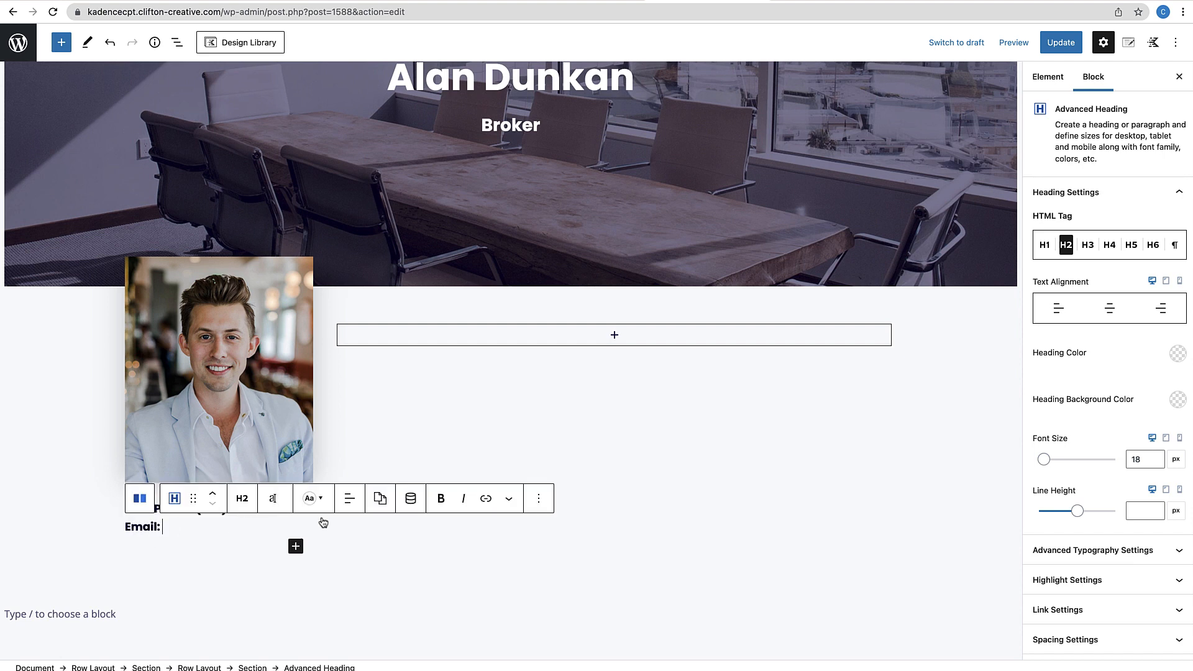
left_click(349, 498)
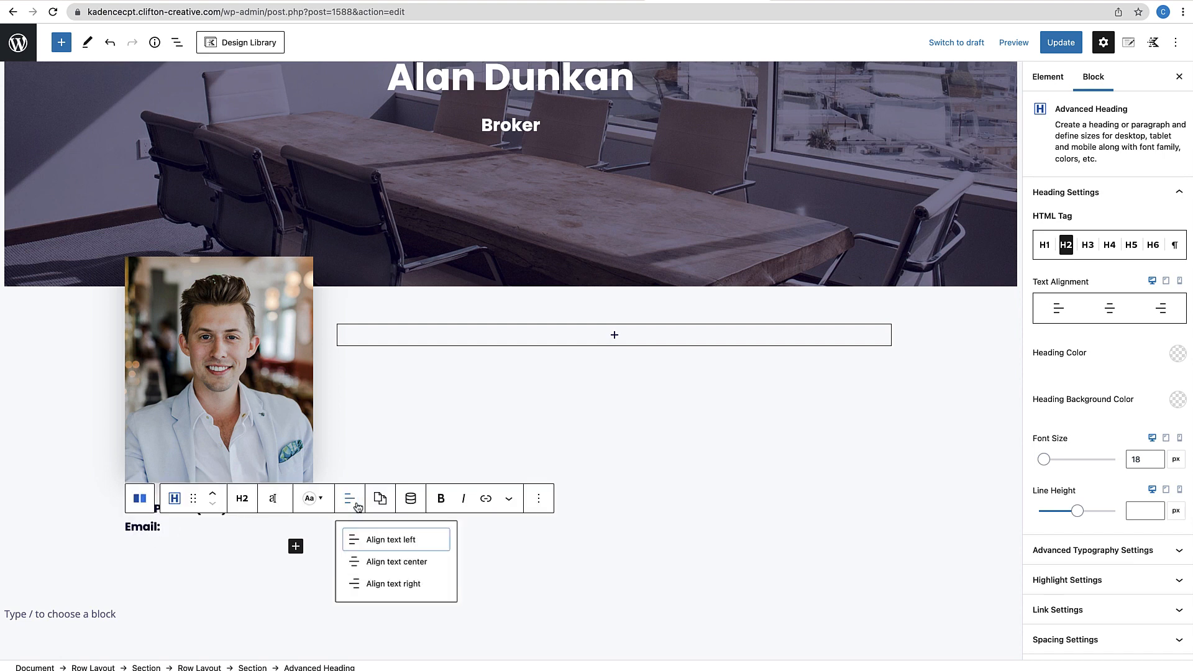
left_click(394, 561)
Insert the Email Address post custom field dynamically into the email line
left_click(411, 498)
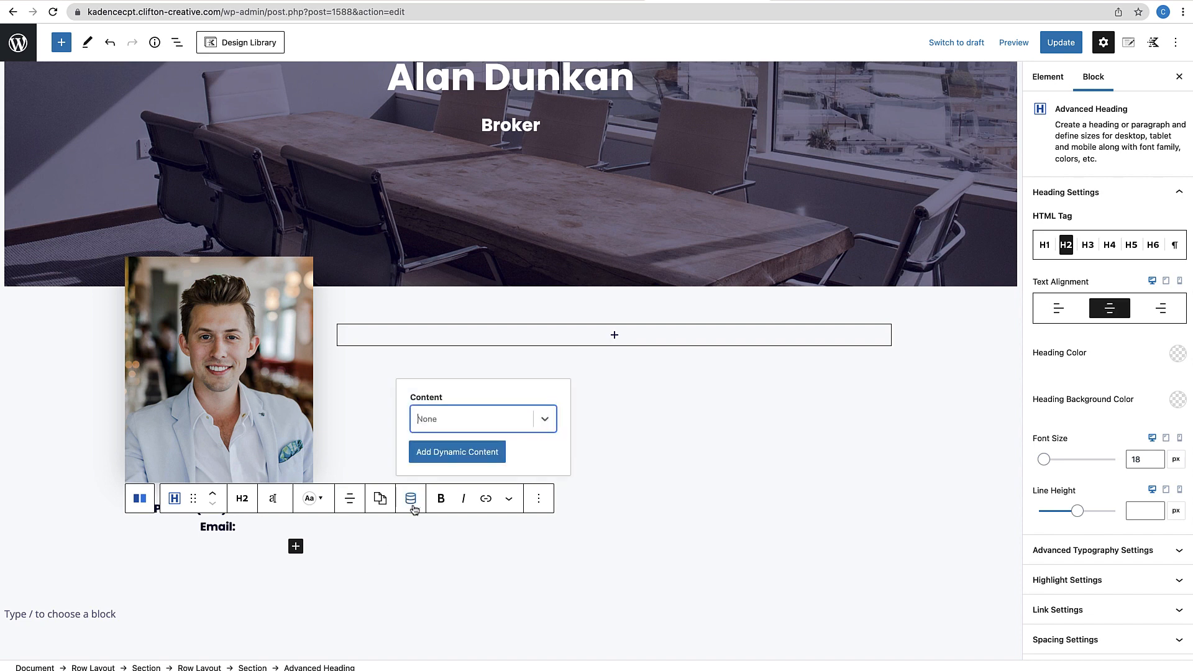
left_click(546, 418)
scroll(470, 437, "down", 3)
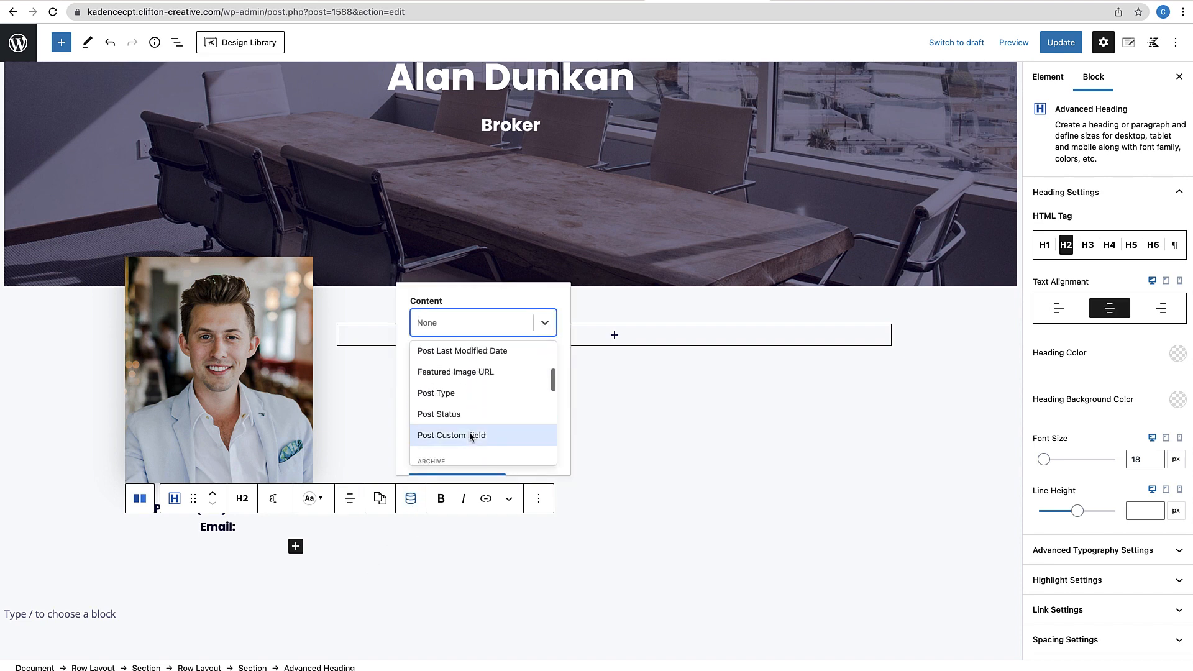
left_click(462, 434)
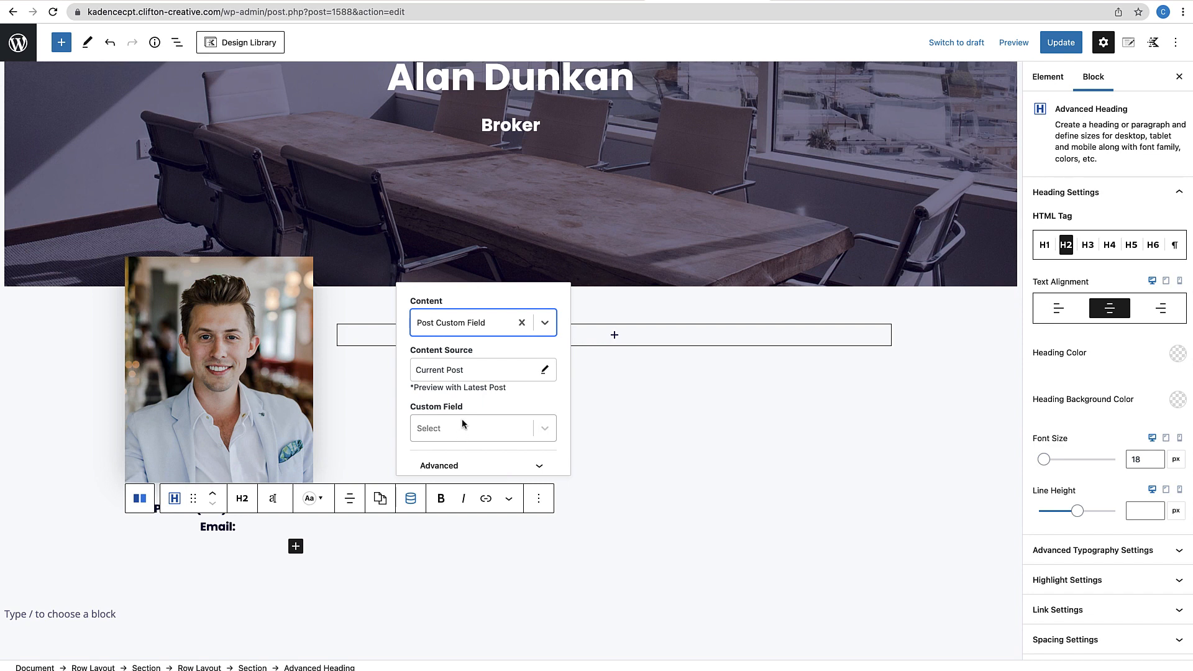
scroll(461, 422, "down", 1)
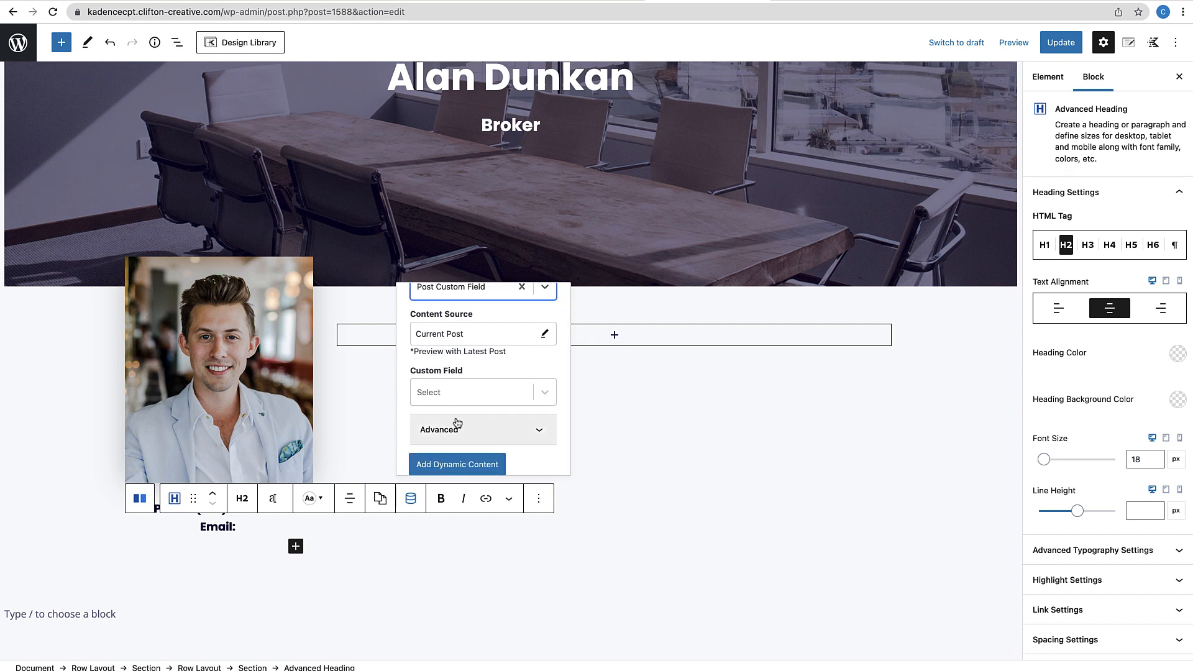
left_click(541, 388)
scroll(466, 457, "down", 1)
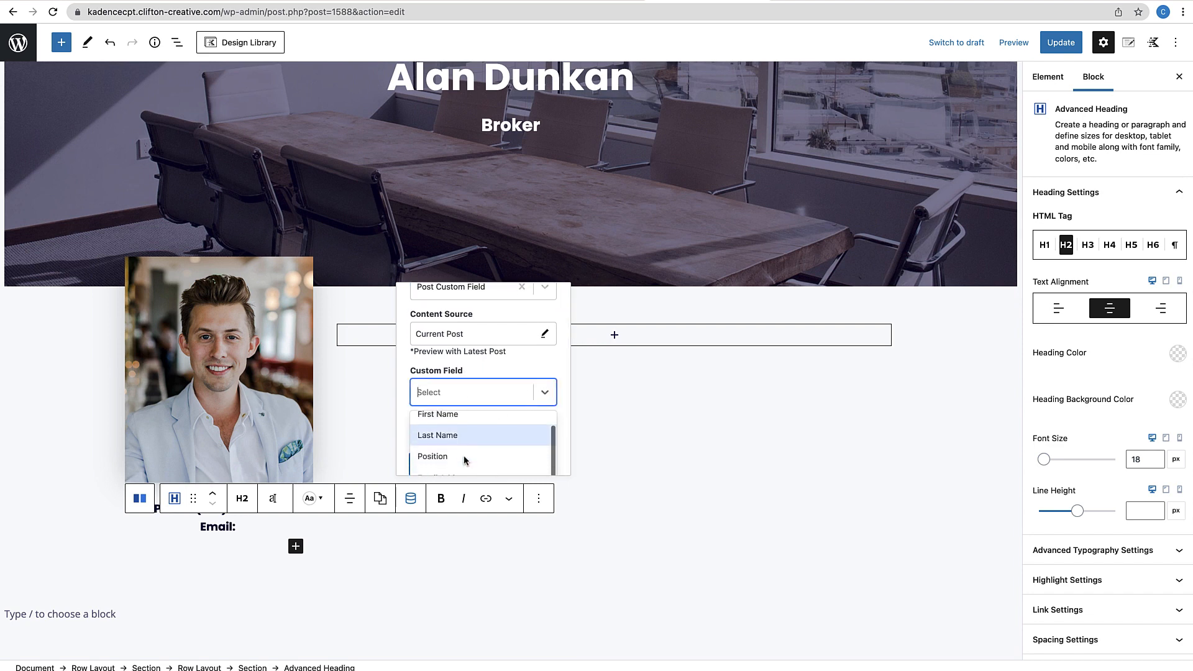
scroll(465, 460, "down", 4)
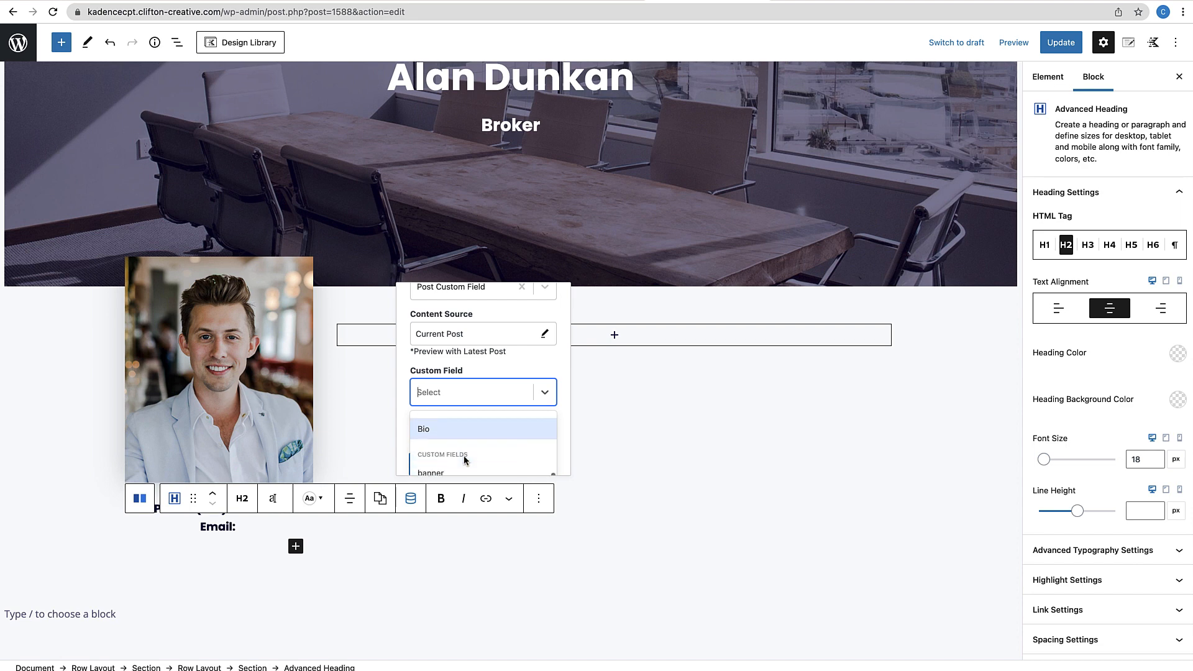
scroll(465, 460, "up", 3)
left_click(466, 449)
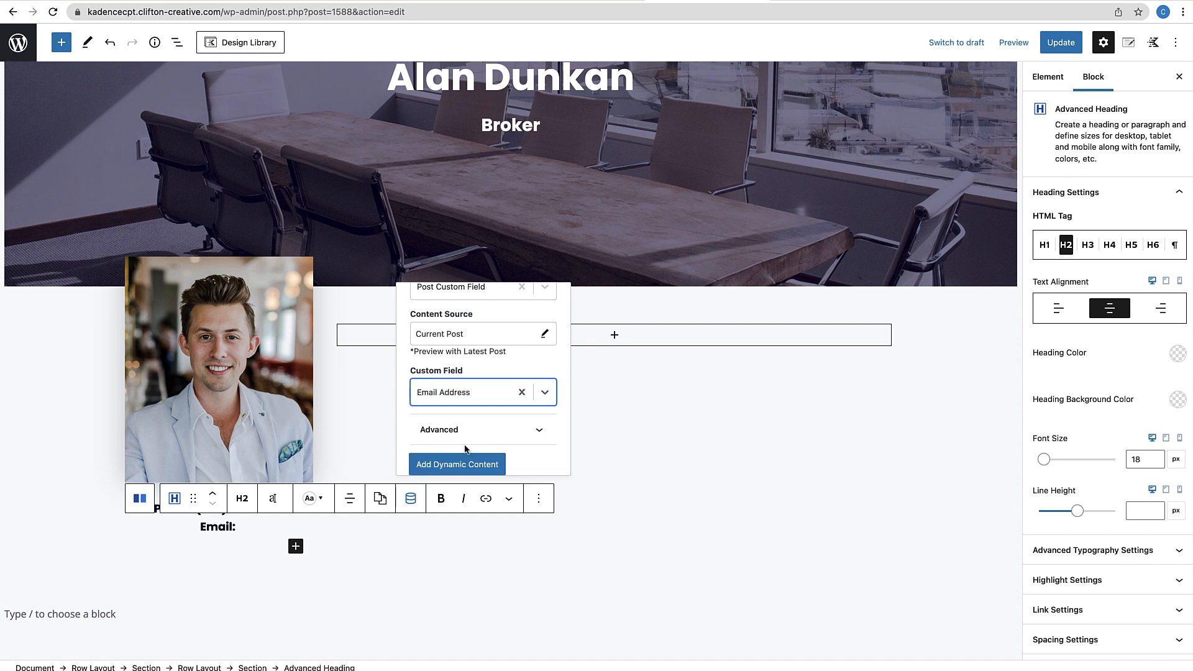
left_click(456, 464)
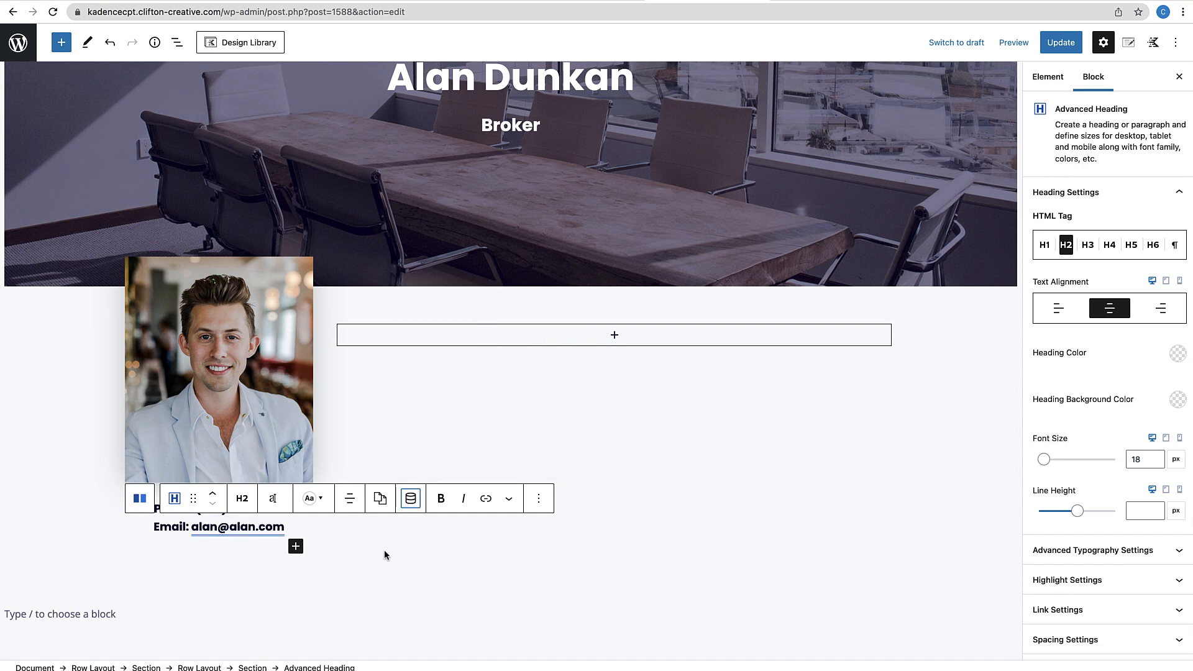
left_click(362, 565)
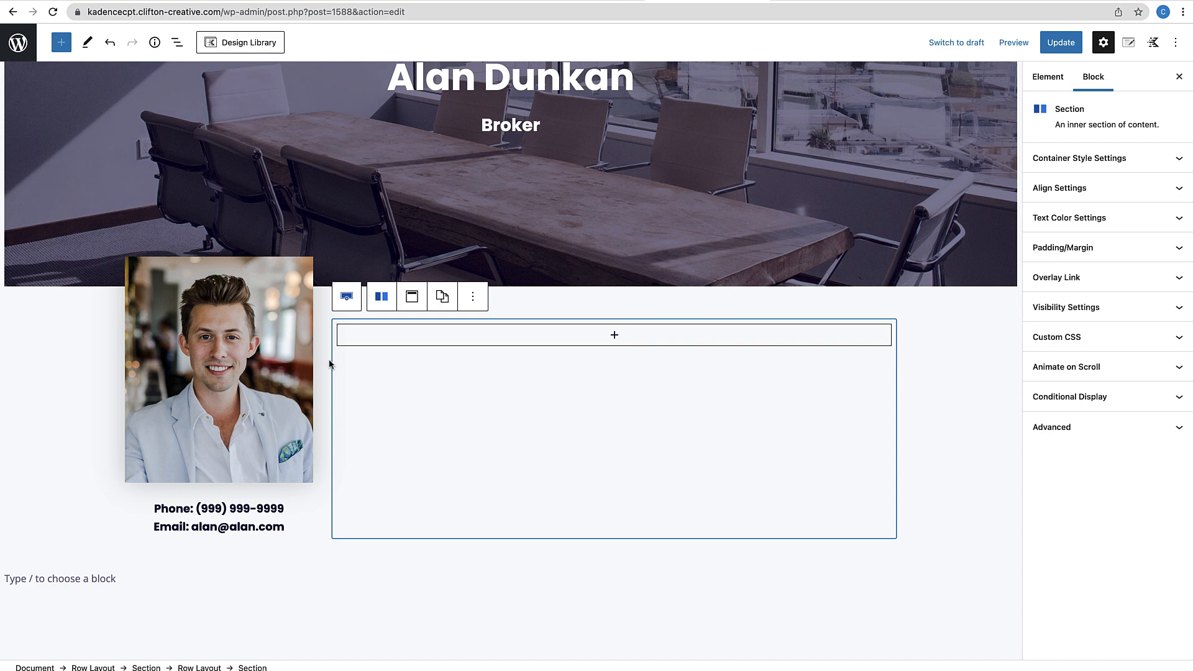
Add a 36 px 'About' Advanced Heading to the right column
left_click(616, 337)
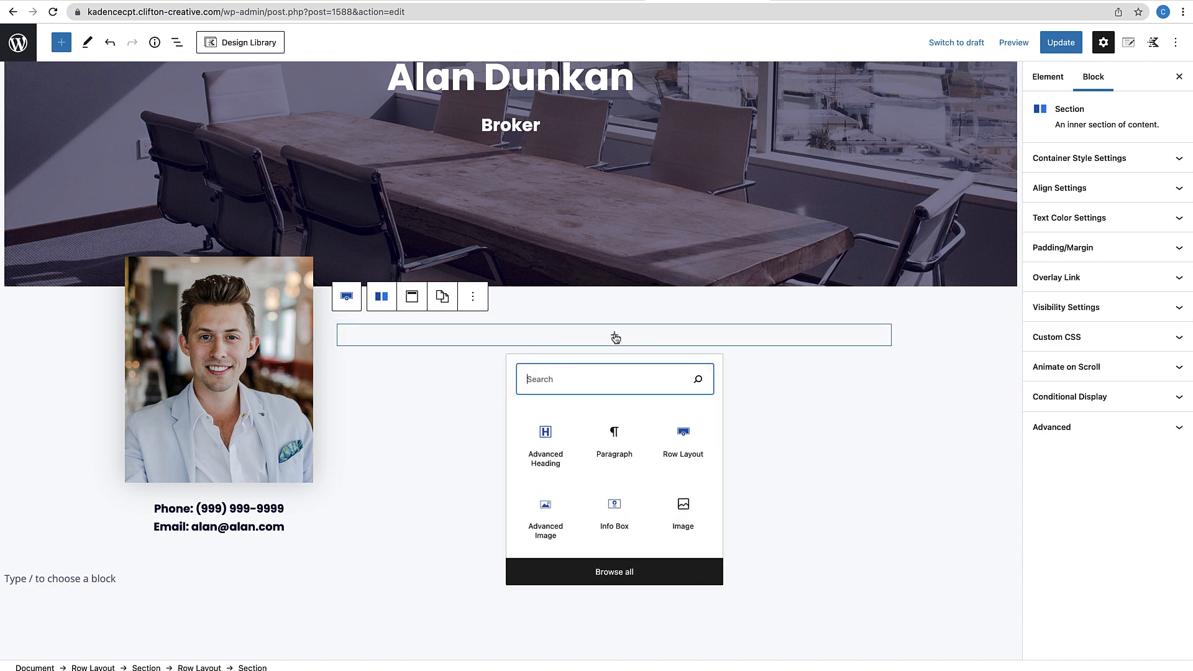
left_click(561, 458)
scroll(559, 453, "up", 3)
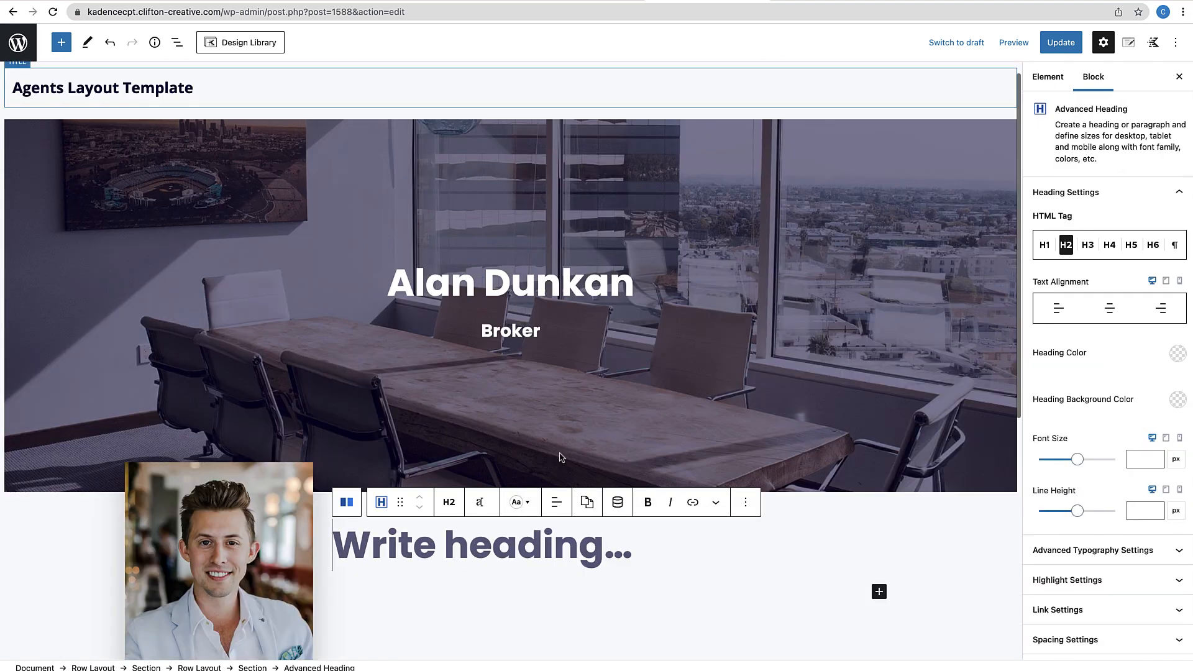
type("About")
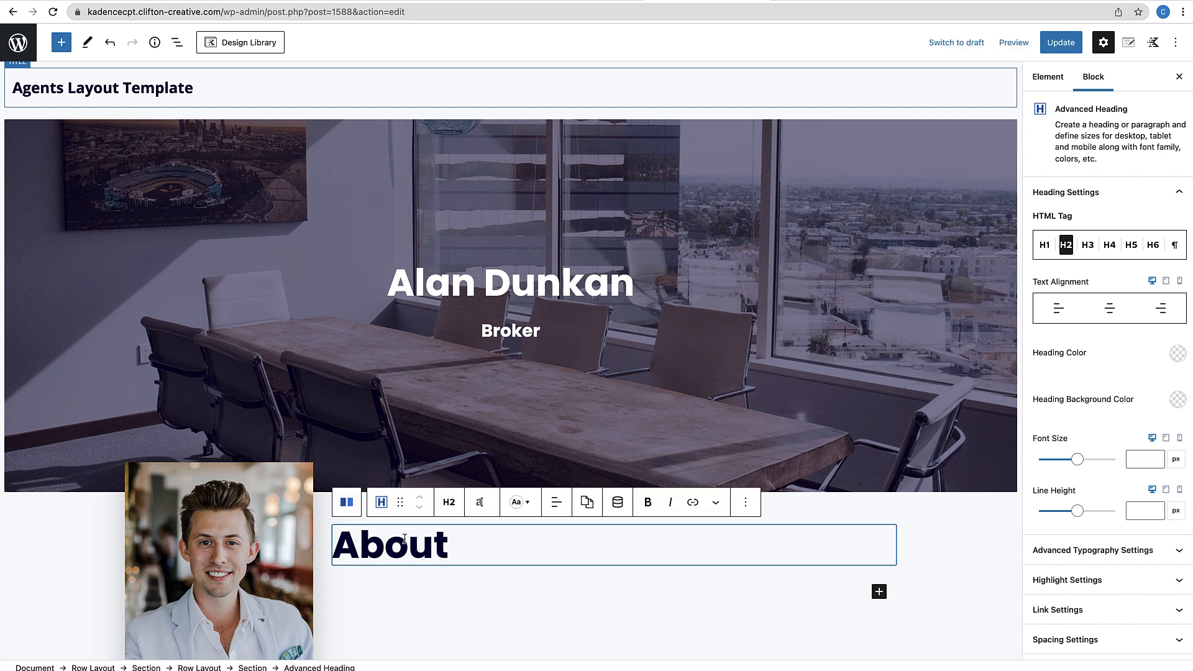
left_click(480, 505)
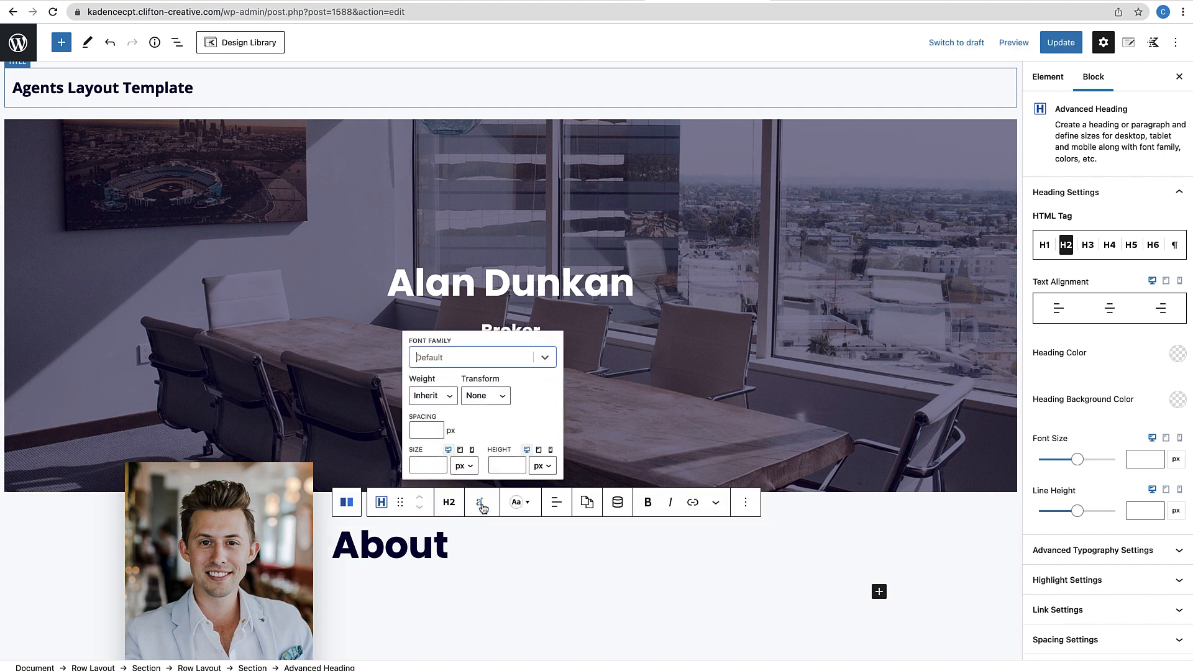
left_click(426, 465)
type("3")
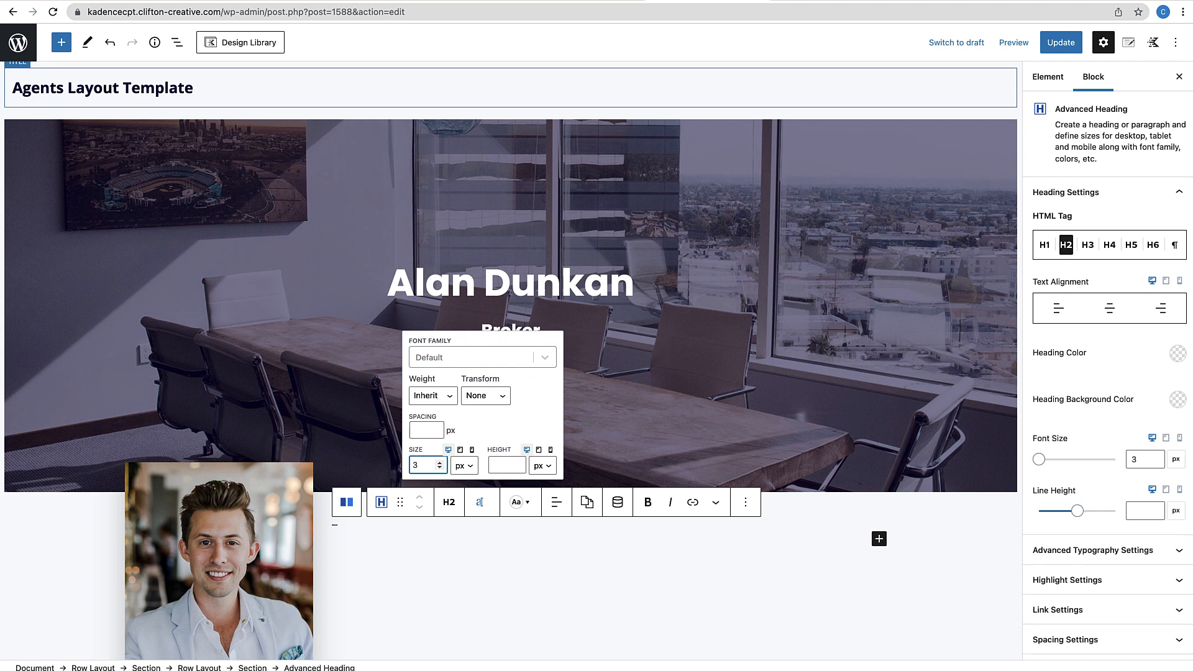
type("6")
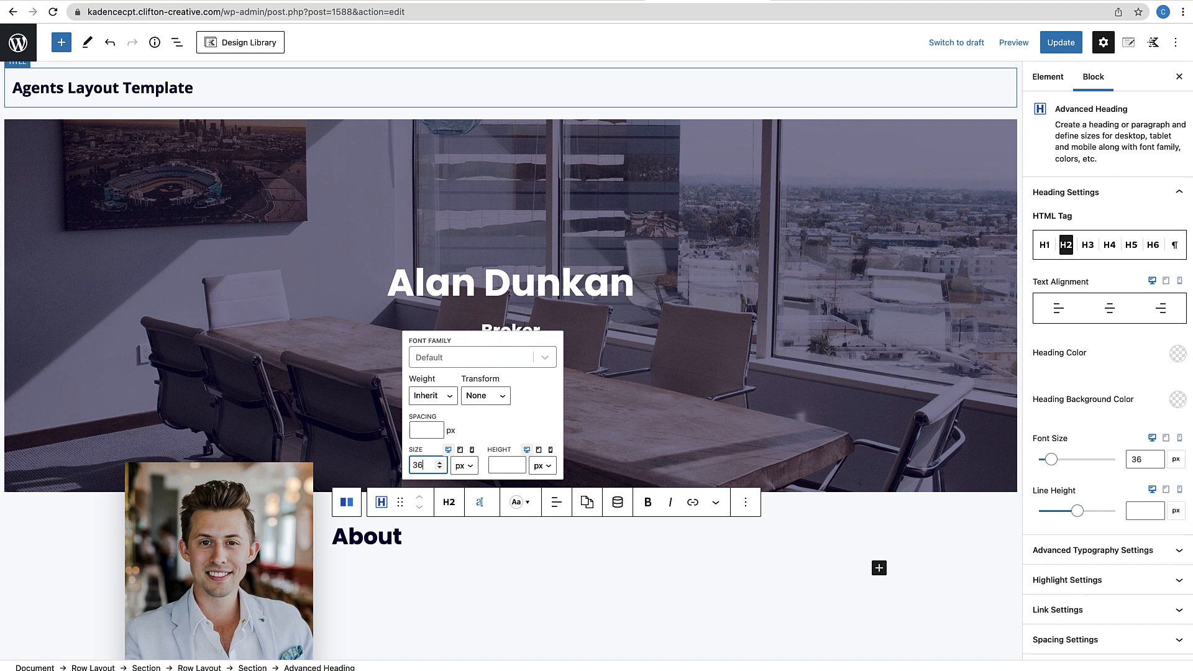
left_click(399, 539)
Append the agent's First Name custom field to the About heading
left_click(618, 503)
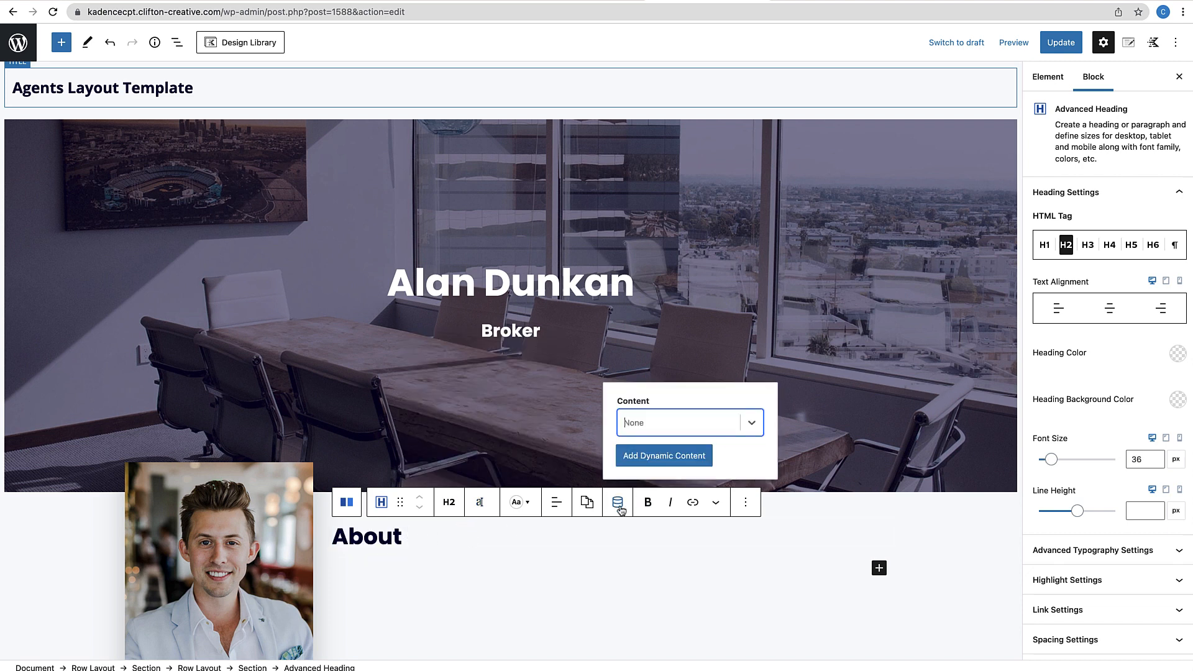
left_click(752, 423)
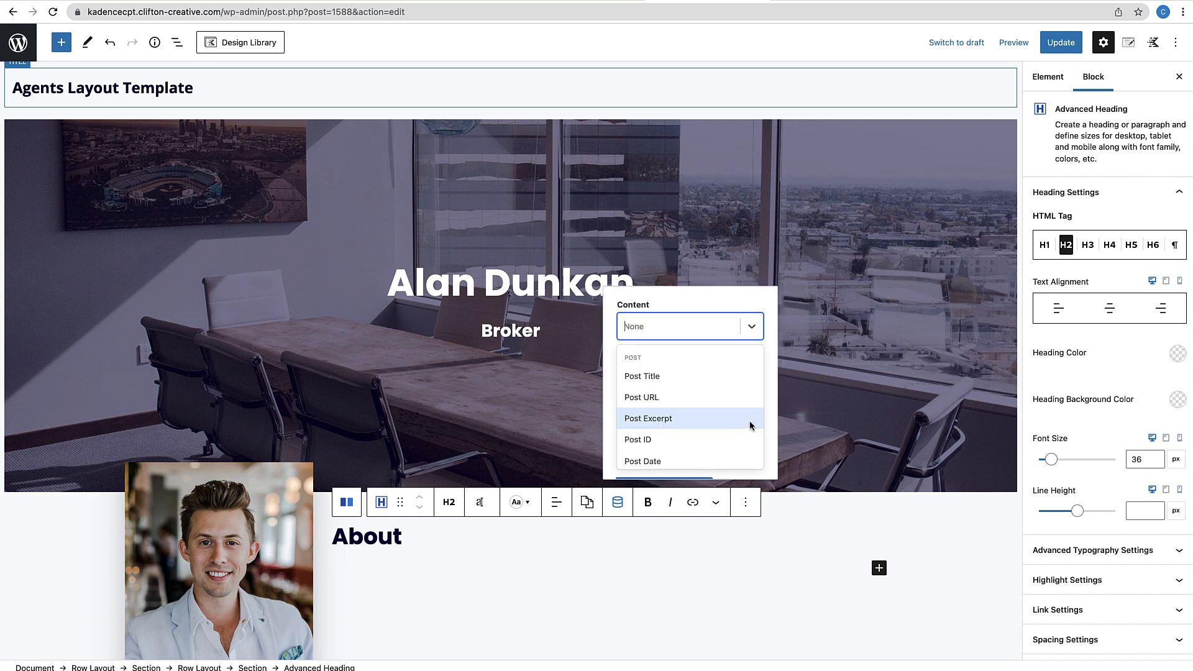
scroll(662, 427, "down", 3)
left_click(663, 415)
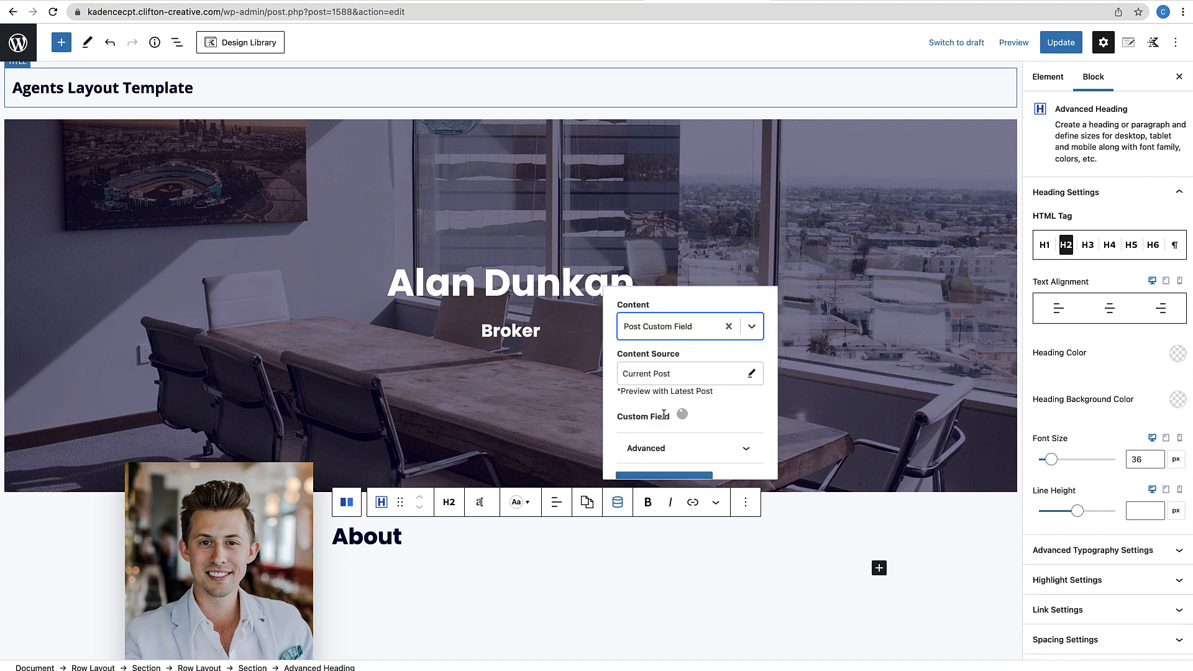
scroll(663, 412, "down", 1)
left_click(740, 400)
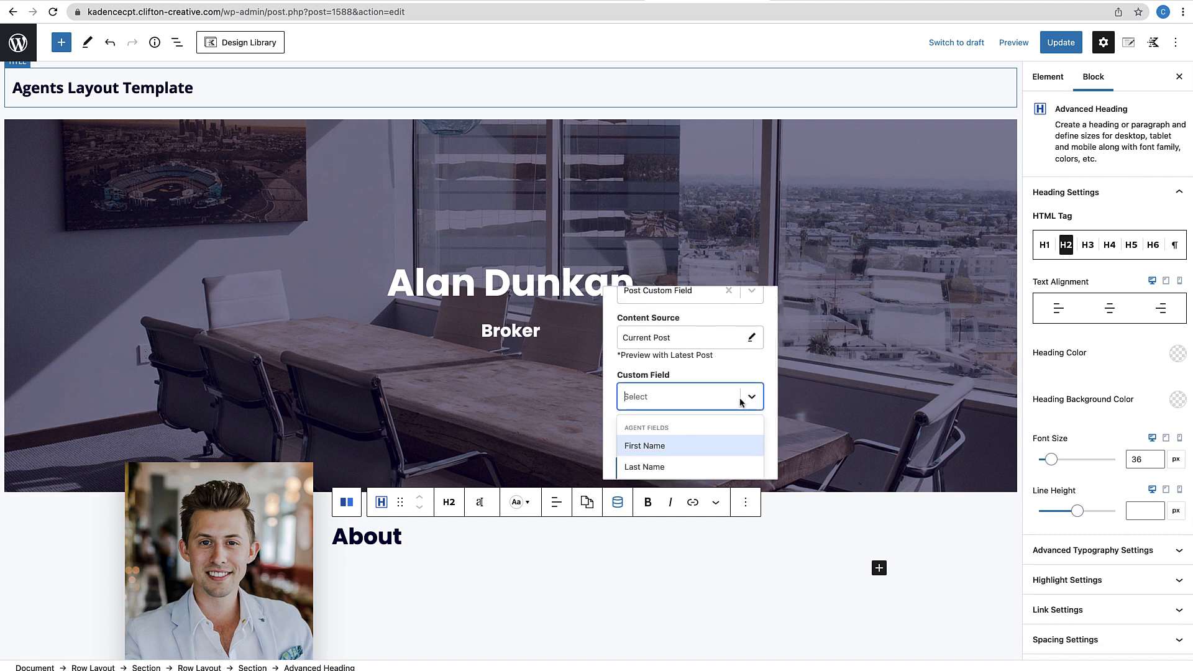
left_click(681, 445)
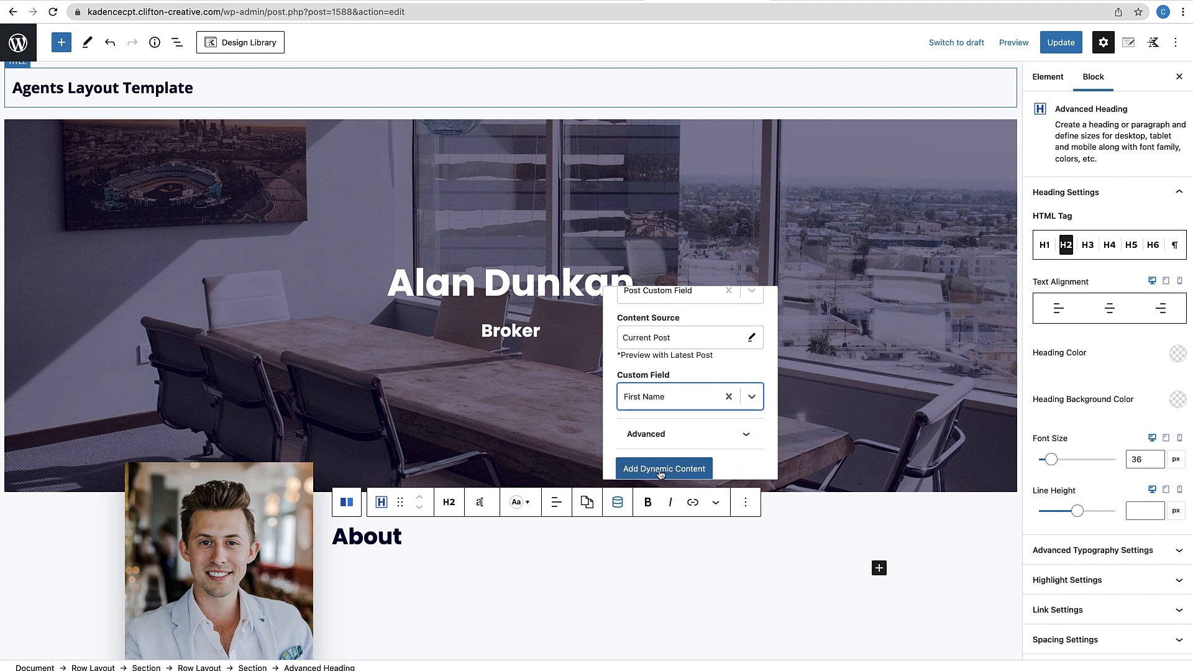
left_click(660, 469)
scroll(560, 582, "down", 1)
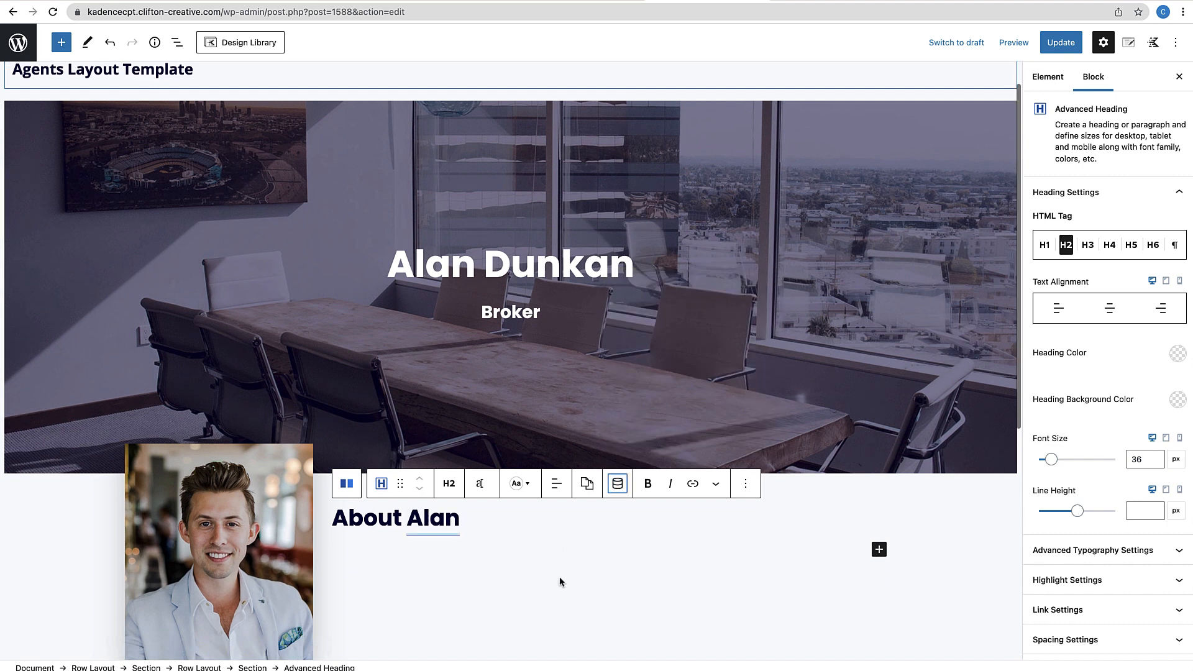
scroll(707, 451, "down", 3)
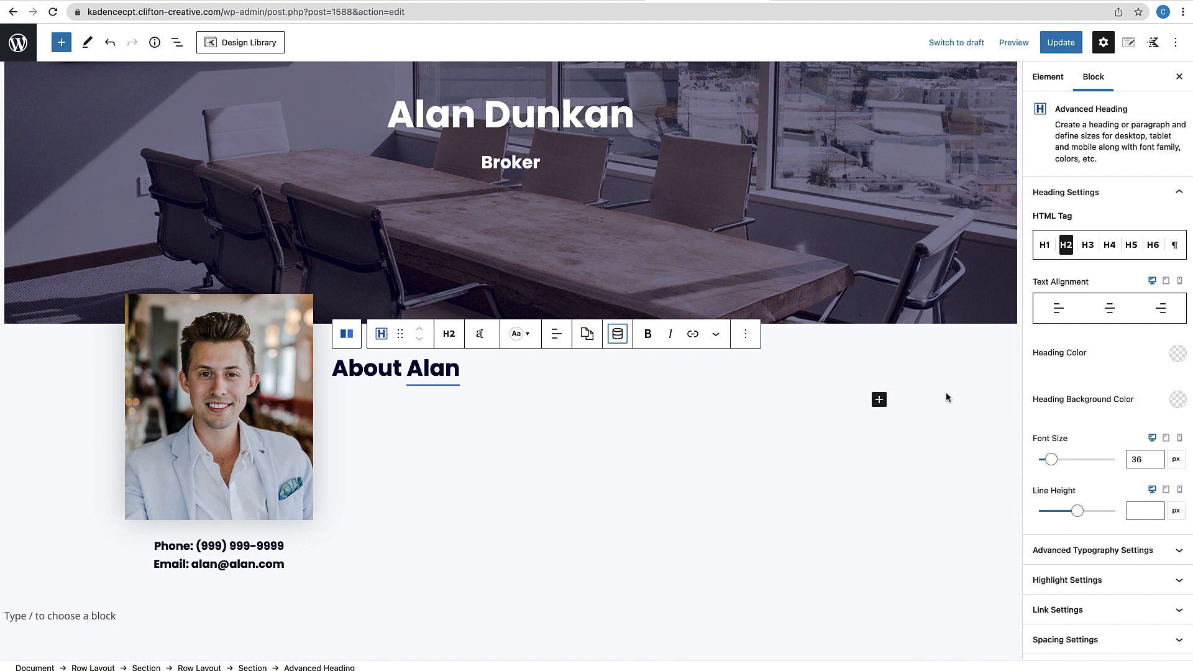
Add another Advanced Heading below and set its level to Paragraph
left_click(880, 400)
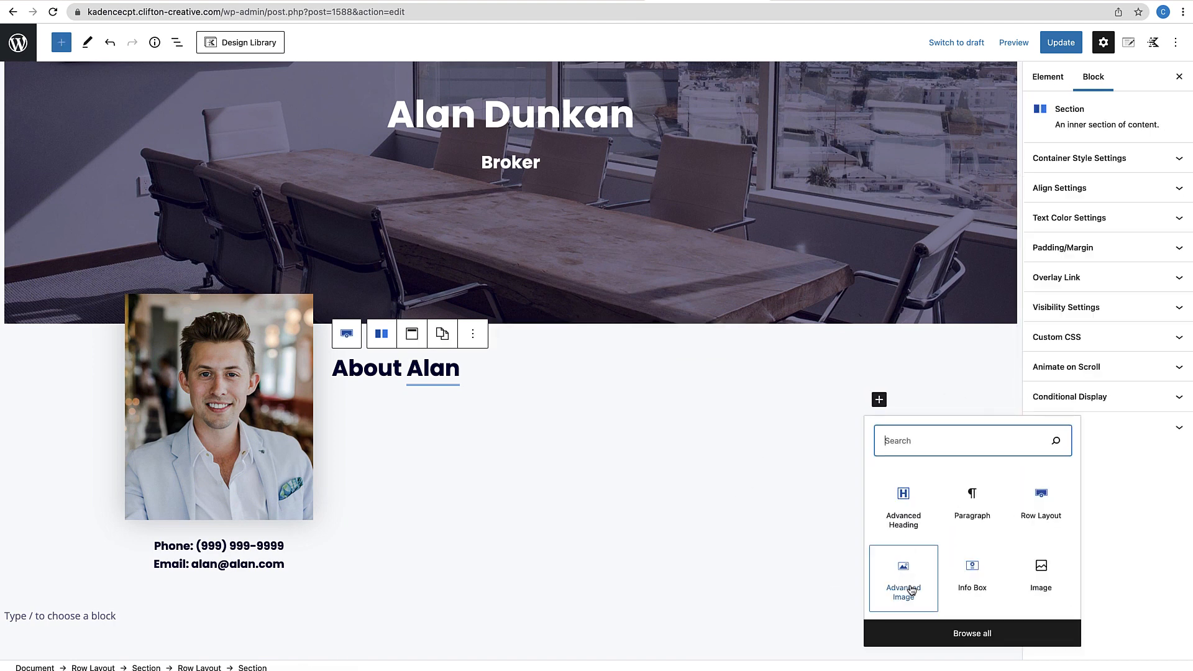
left_click(912, 517)
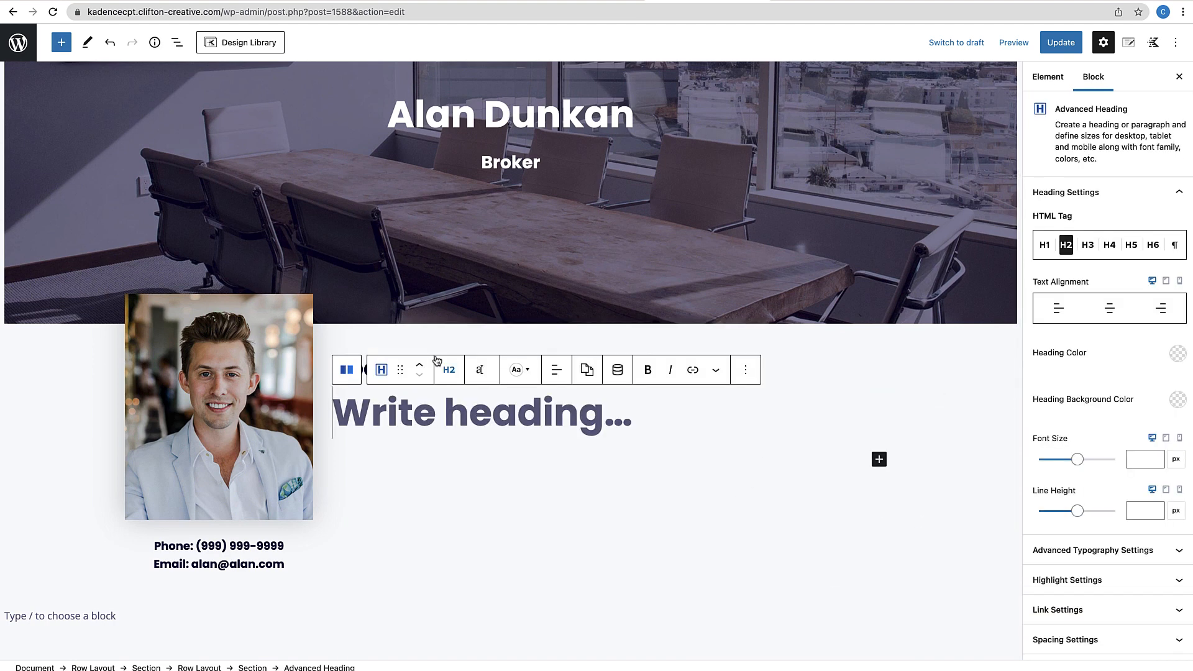
left_click(460, 368)
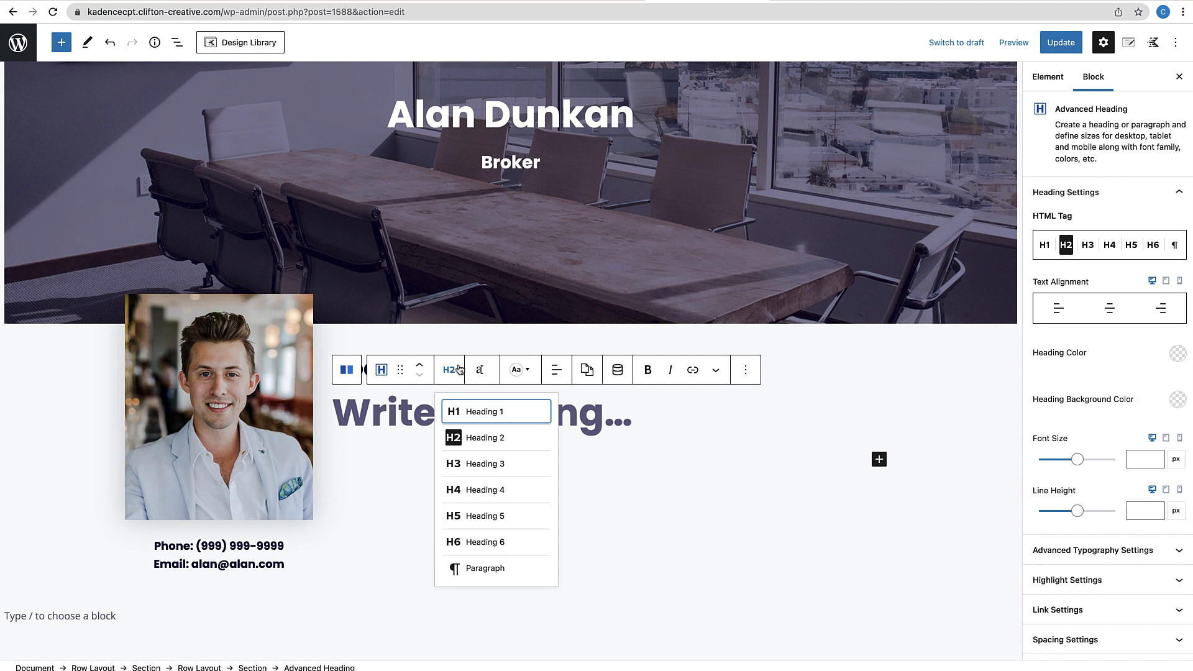
left_click(458, 569)
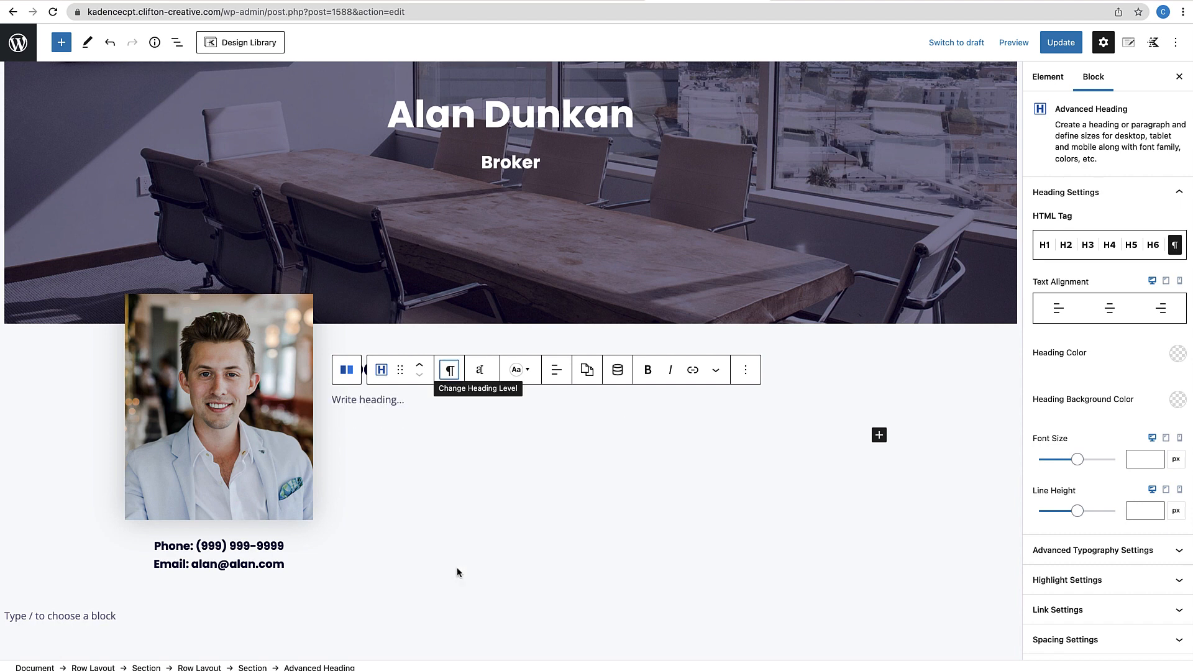
Fill the paragraph with the agent's Bio custom field as dynamic content
left_click(615, 372)
left_click(748, 297)
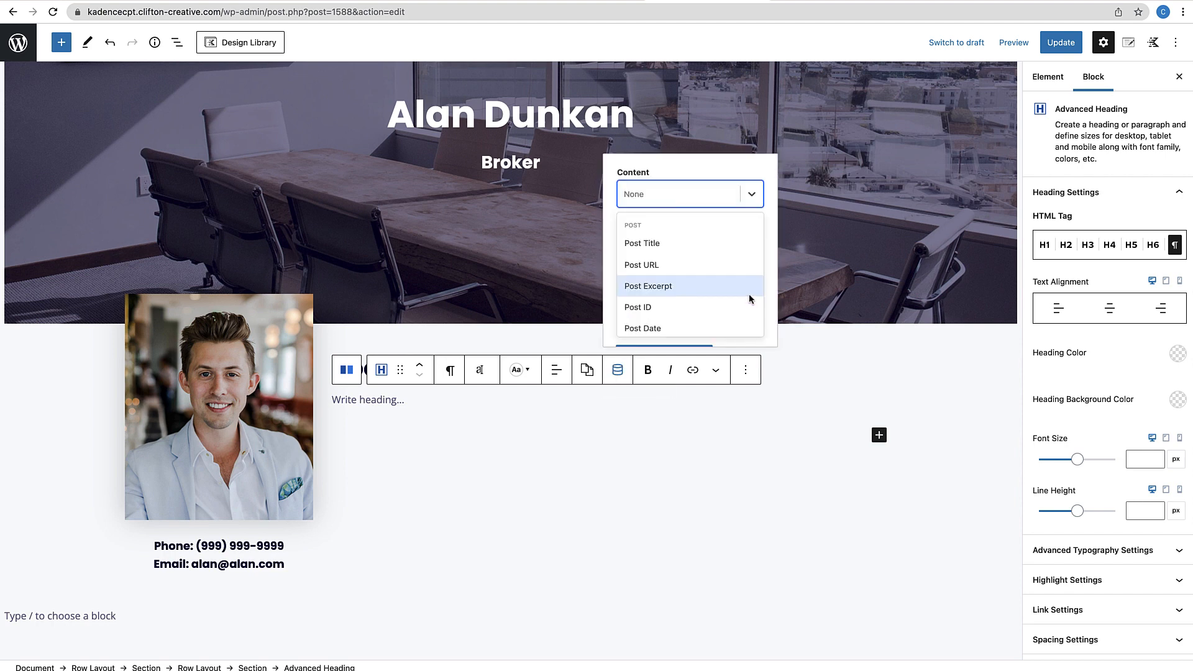
scroll(655, 310, "down", 3)
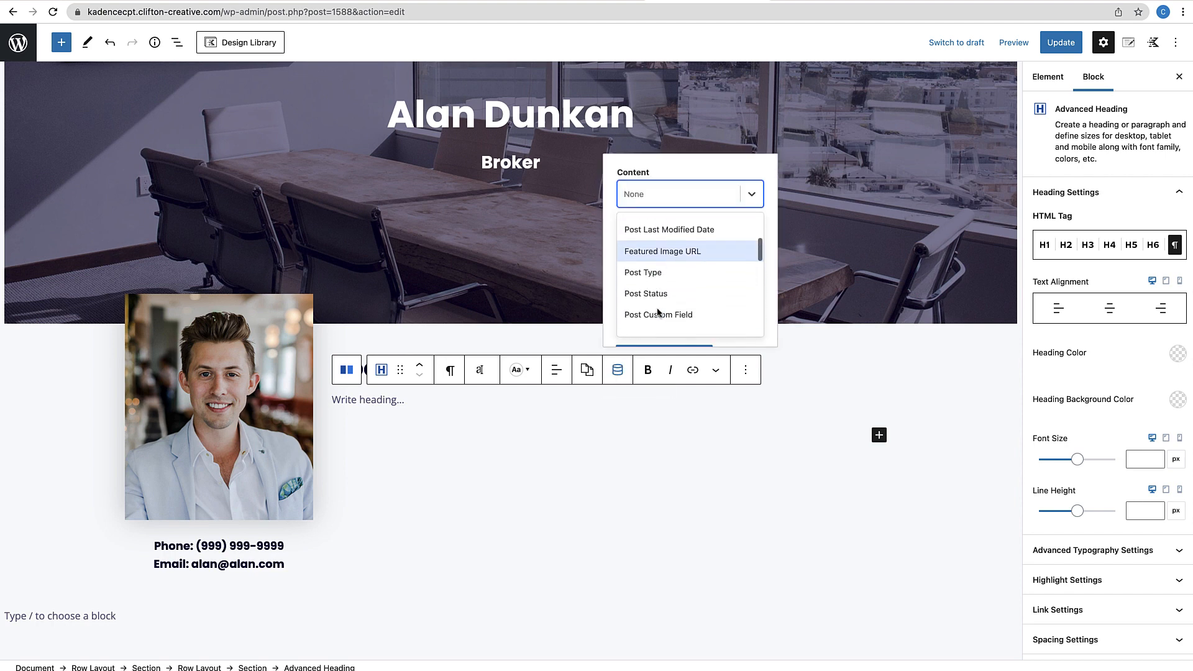
left_click(658, 314)
scroll(683, 267, "down", 1)
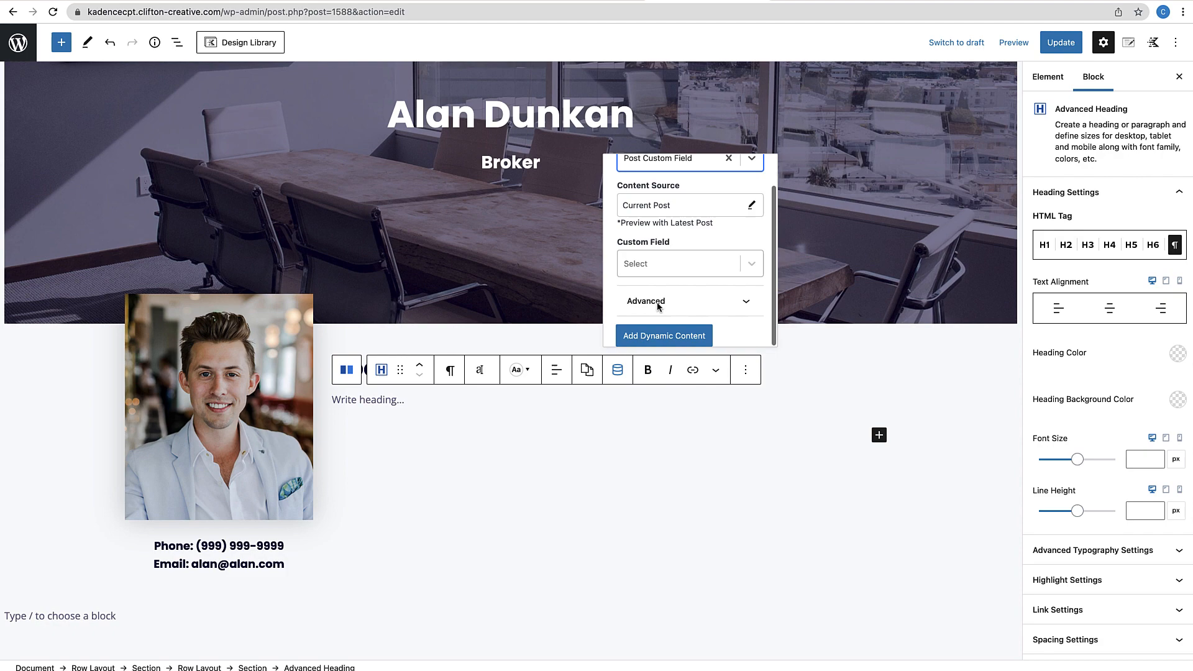
left_click(758, 256)
scroll(679, 317, "down", 5)
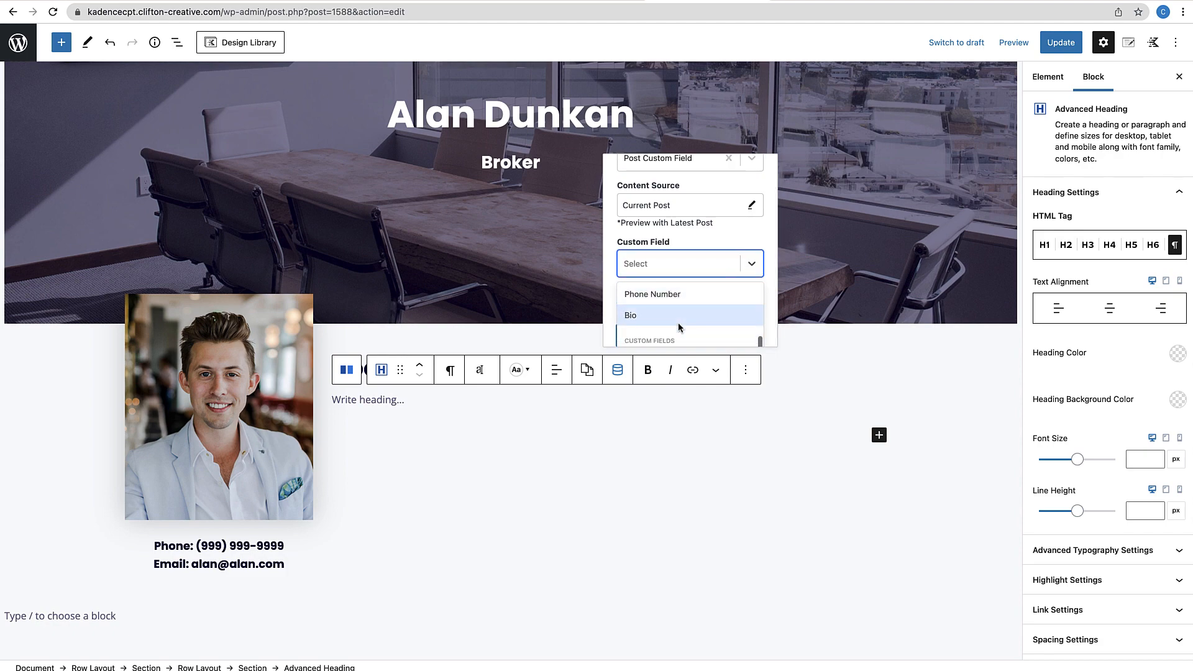
left_click(645, 318)
left_click(683, 339)
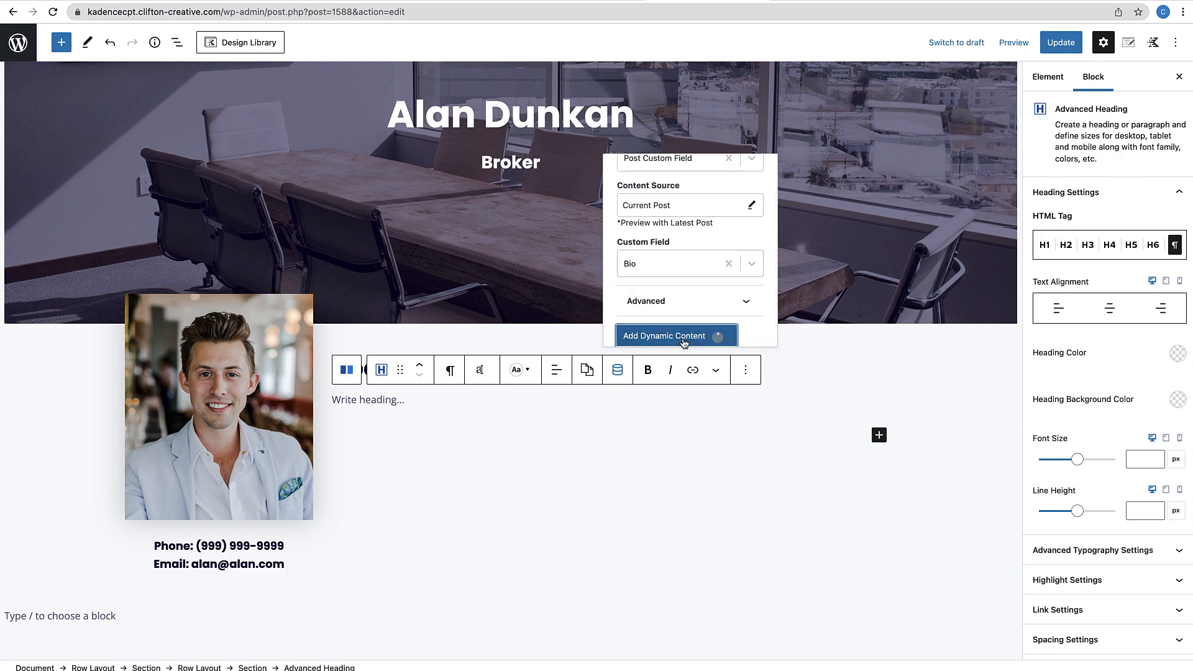
scroll(627, 482, "down", 4)
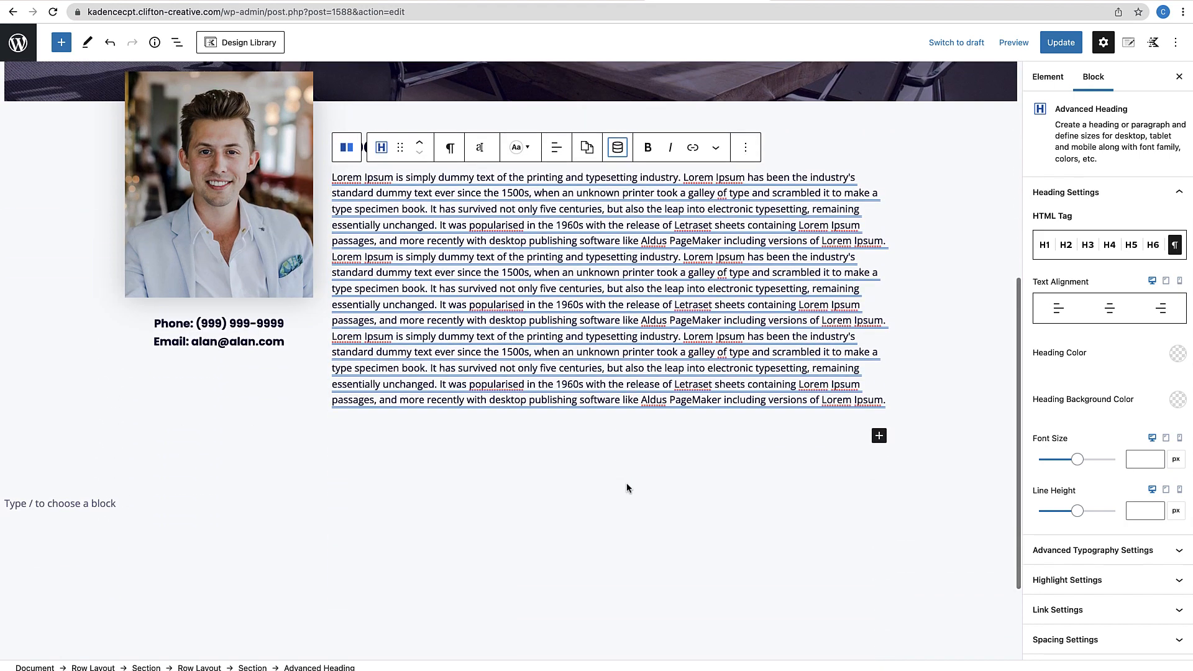
left_click(626, 485)
scroll(626, 485, "up", 4)
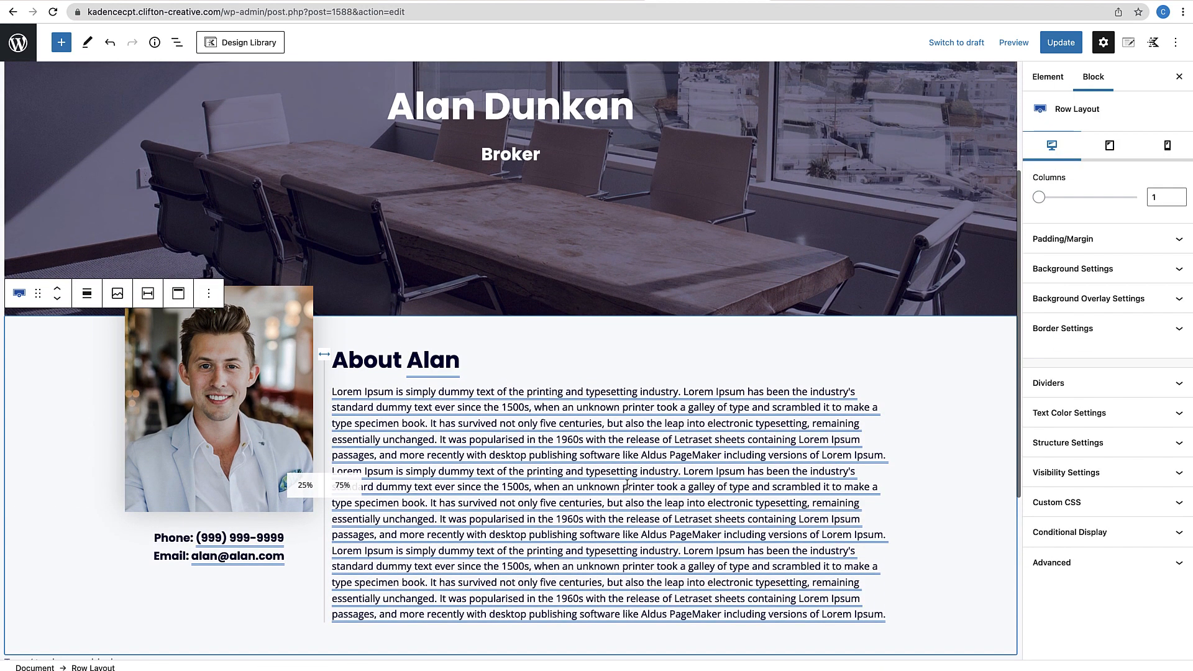
scroll(626, 485, "up", 3)
scroll(621, 478, "down", 2)
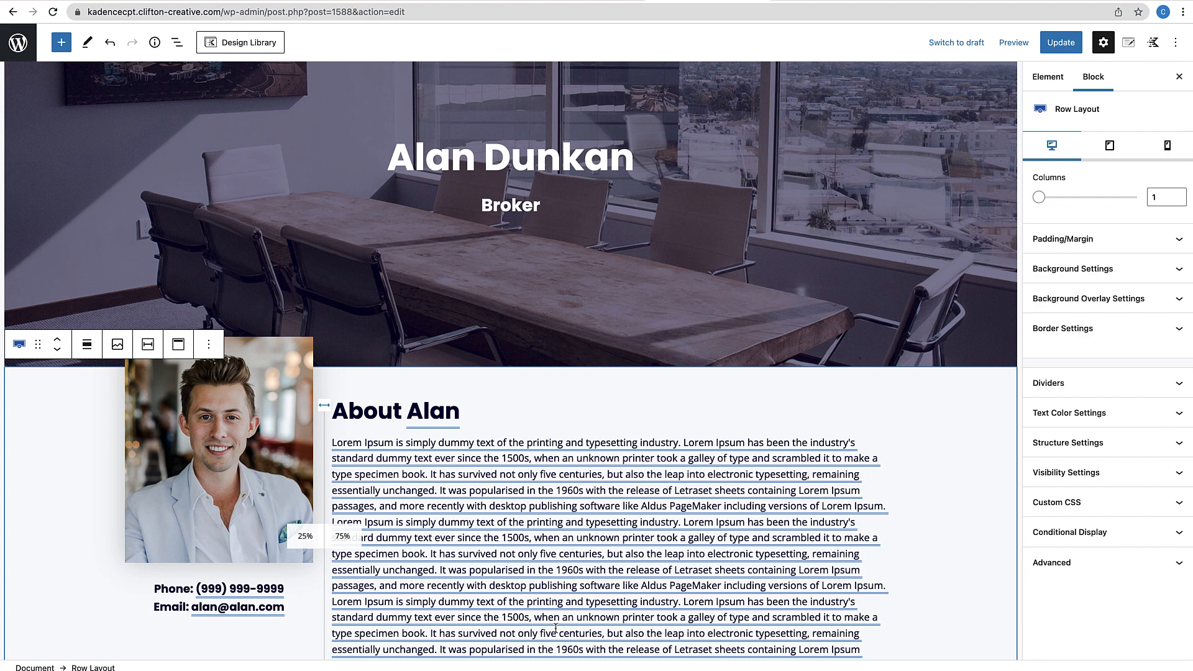
Give the About-and-bio section 60 px padding on every side, with a paragraph below
left_click(413, 385)
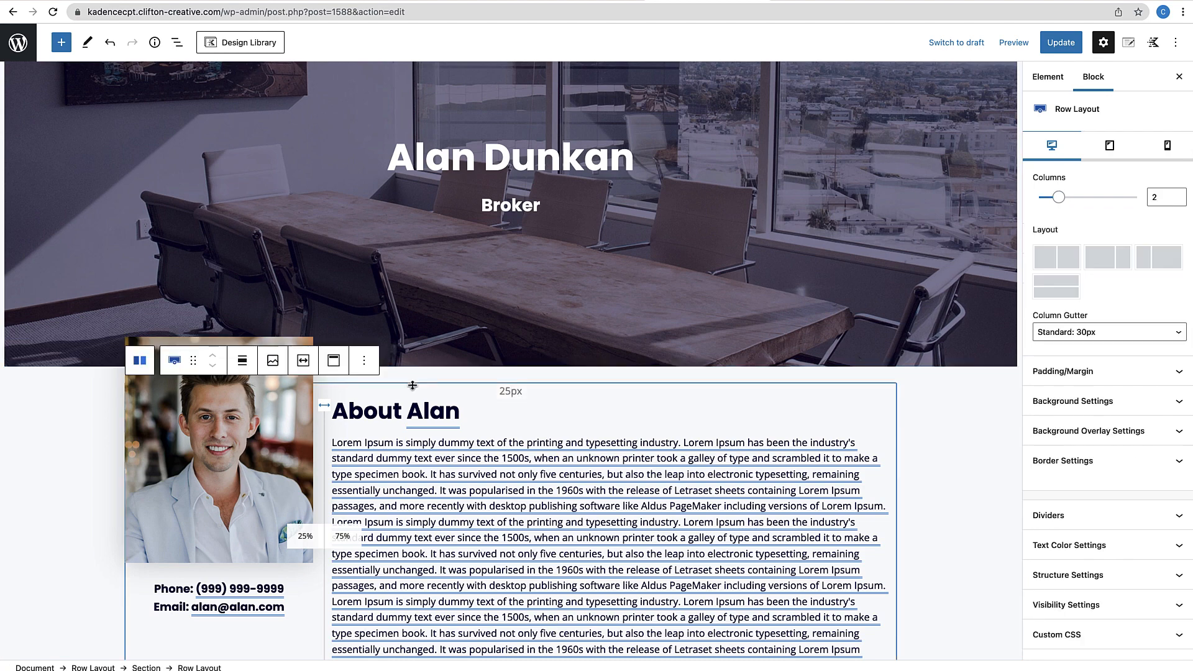
left_click(575, 412)
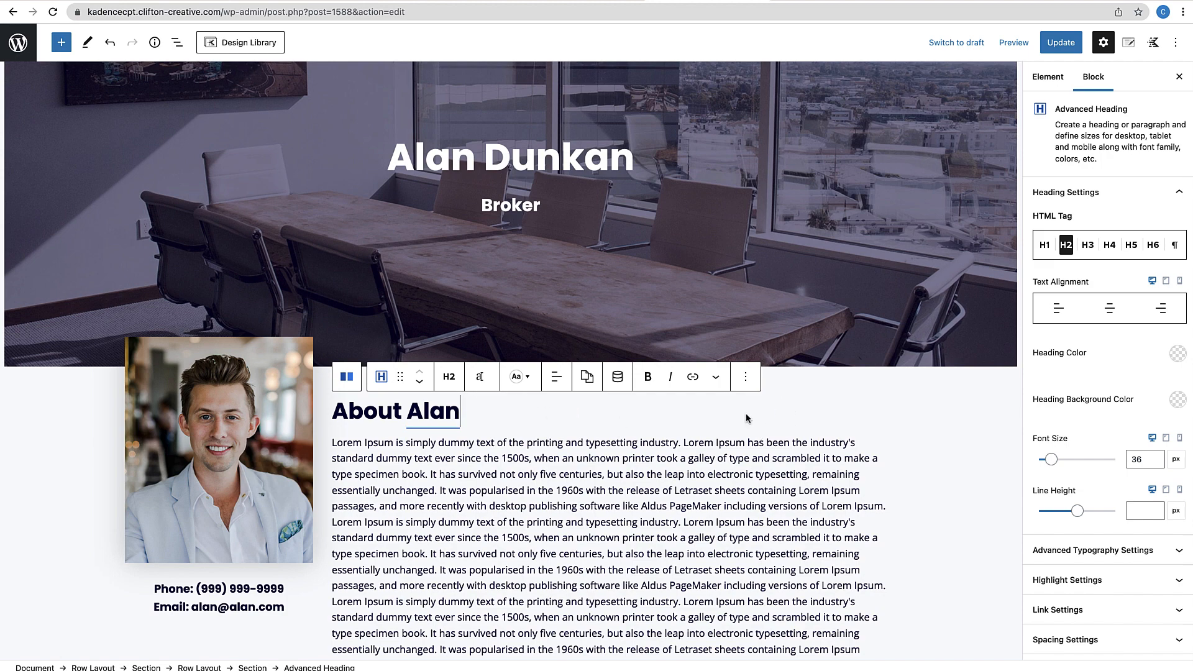
left_click(177, 43)
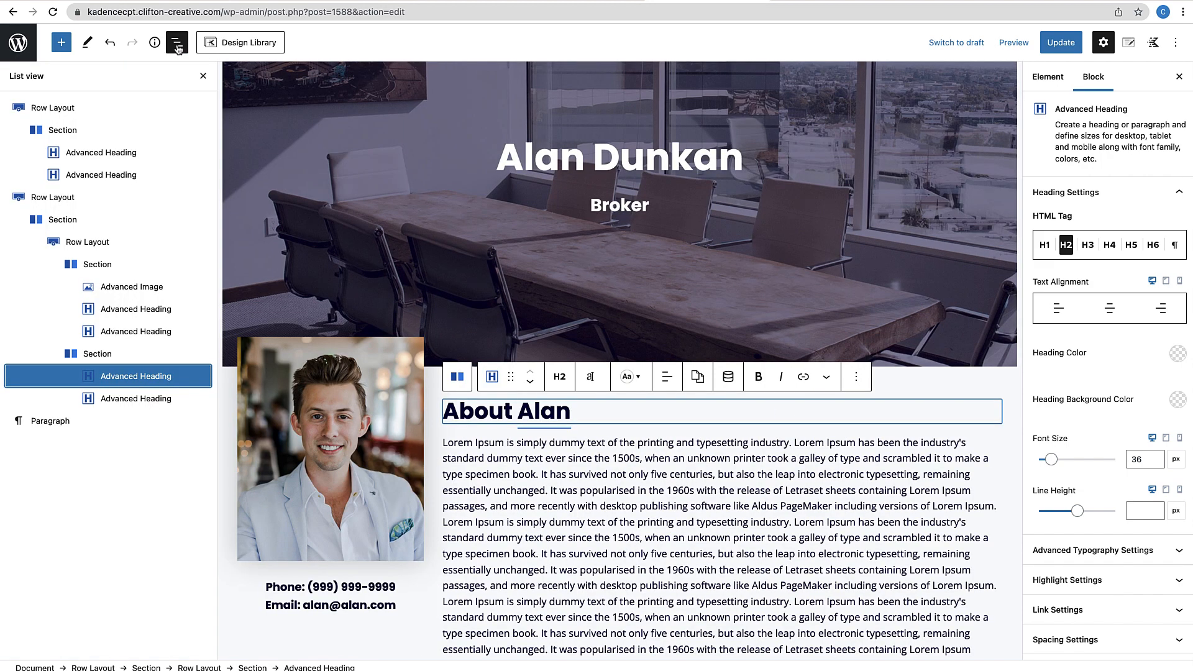
left_click(93, 354)
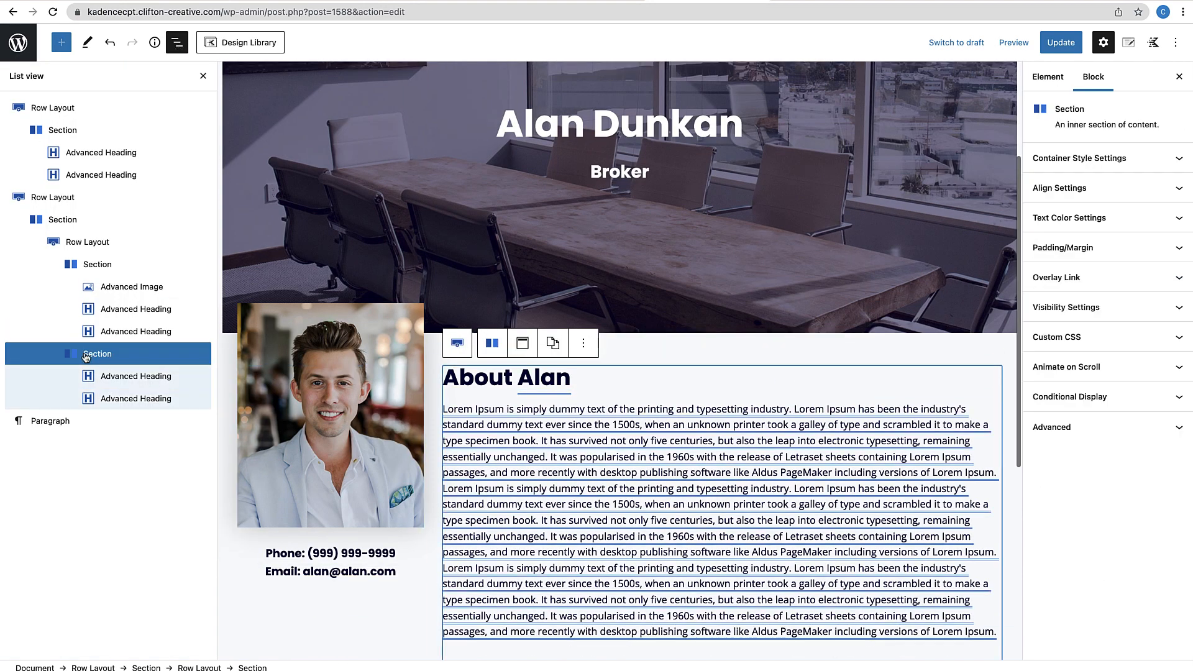
left_click(1123, 253)
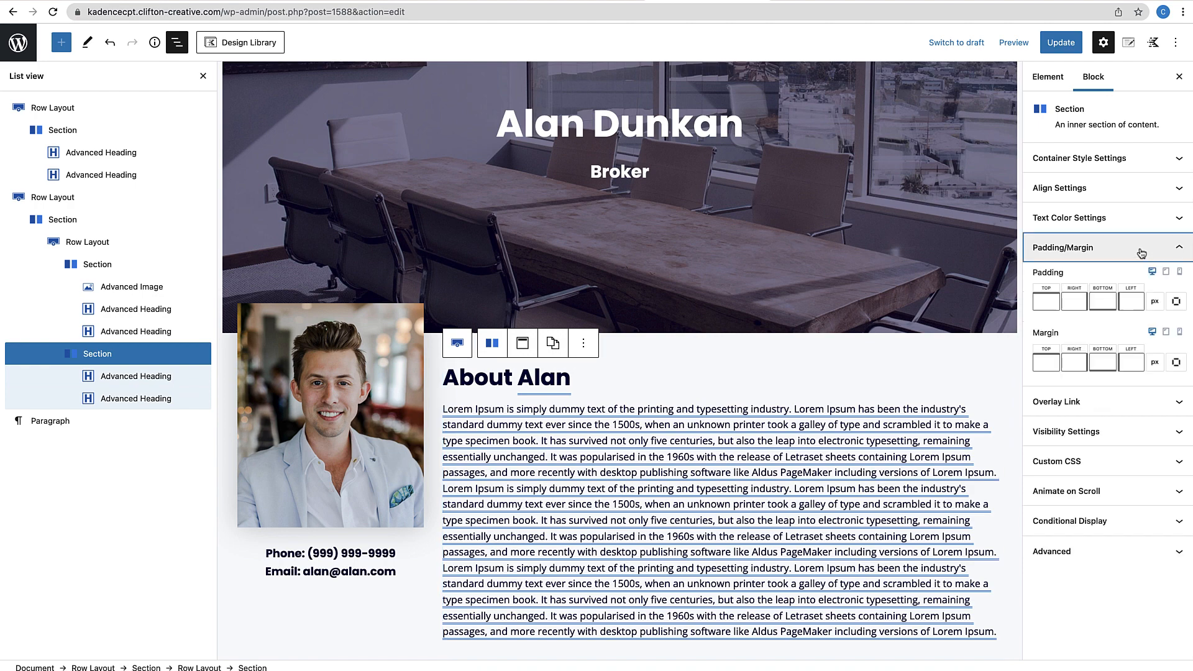
left_click(1050, 303)
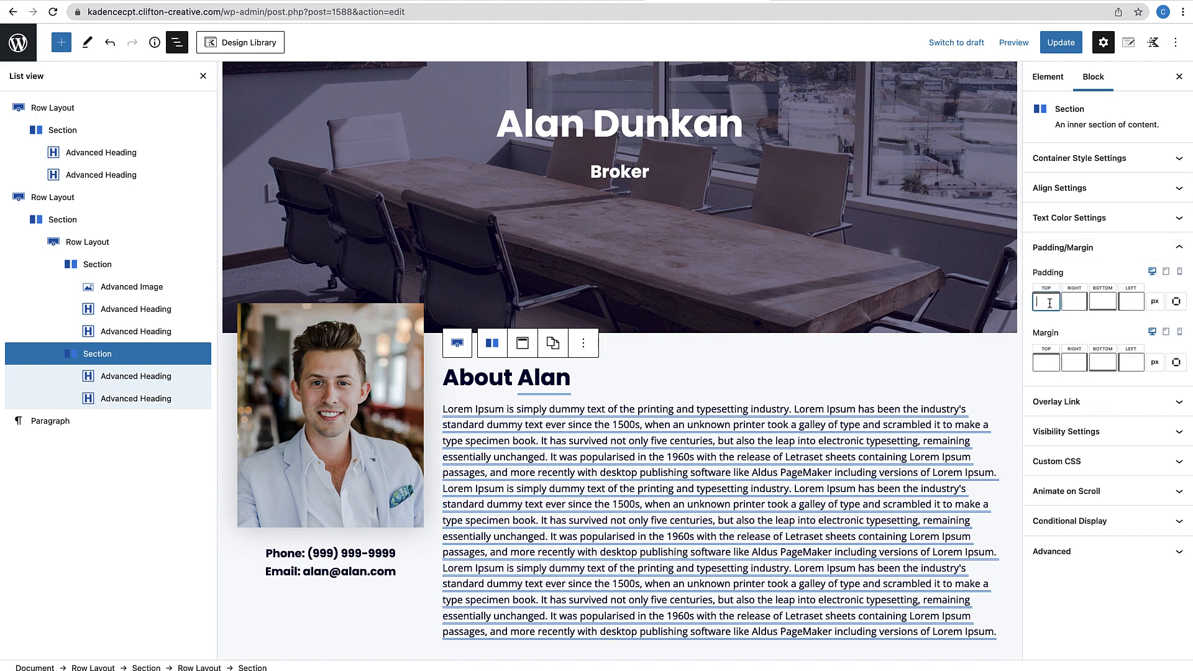
type("60")
left_click(1074, 303)
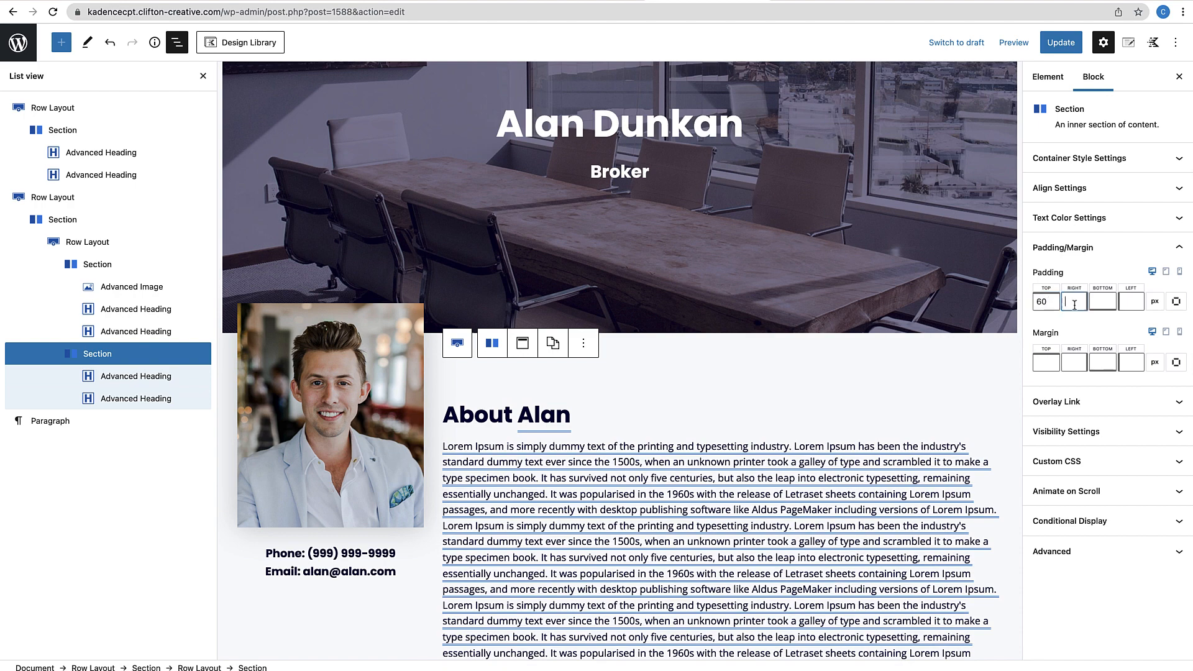
type("60")
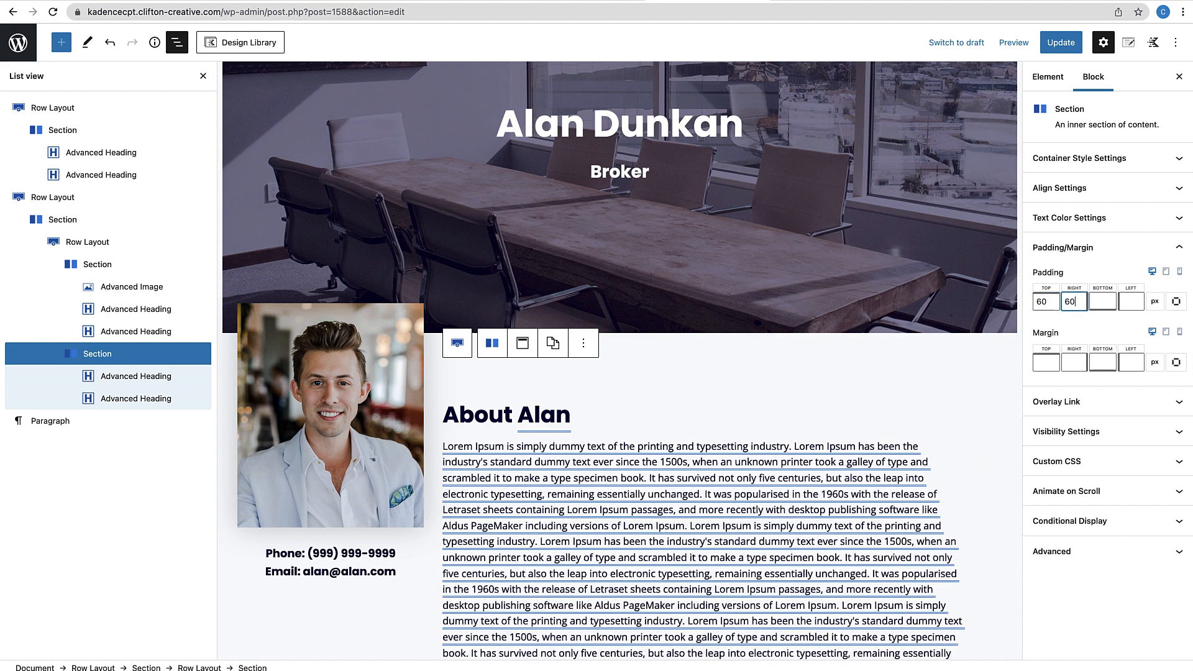
key("Tab")
key("Tab")
type("60")
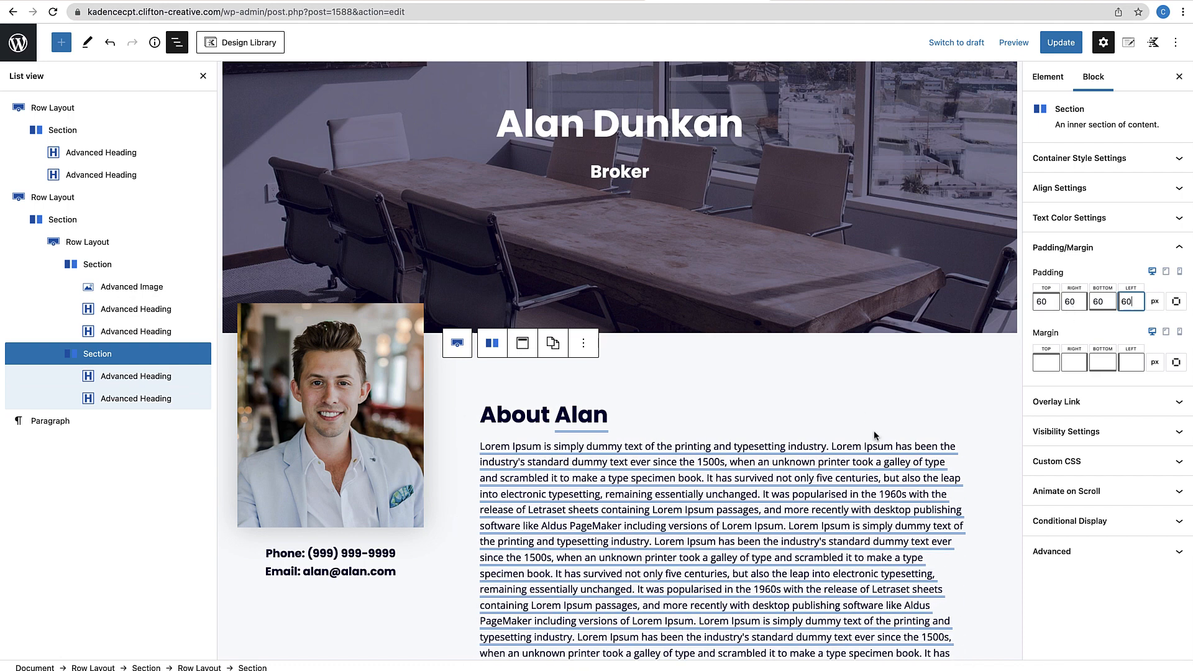
scroll(839, 509, "down", 3)
left_click(763, 596)
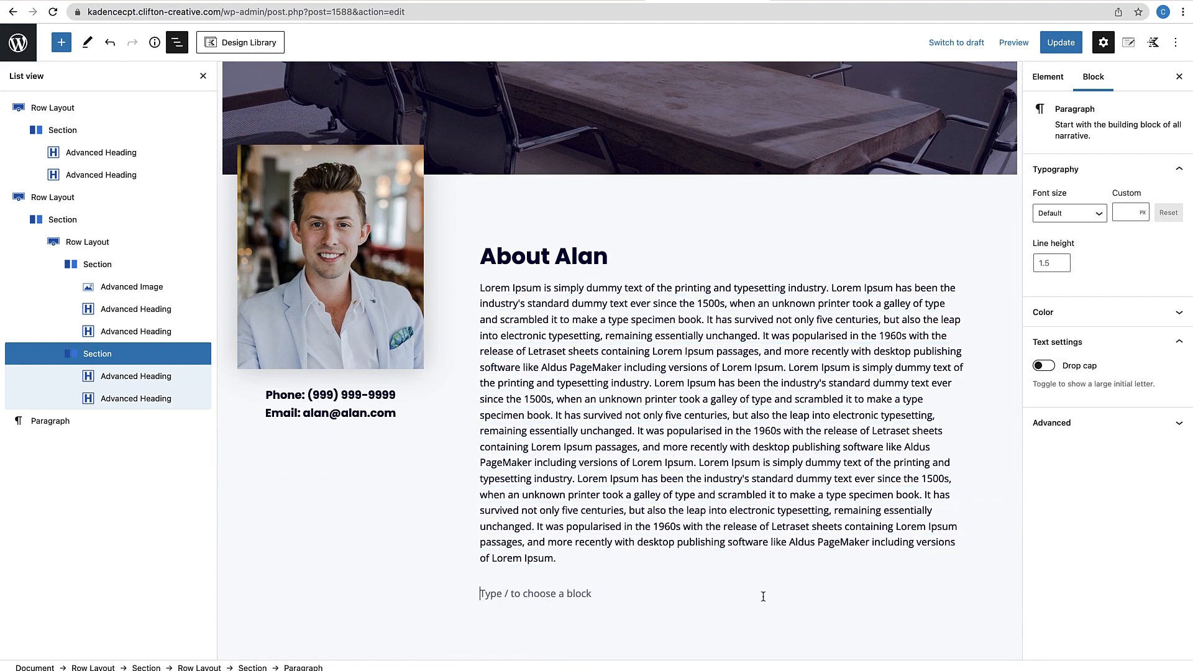
scroll(777, 553, "up", 5)
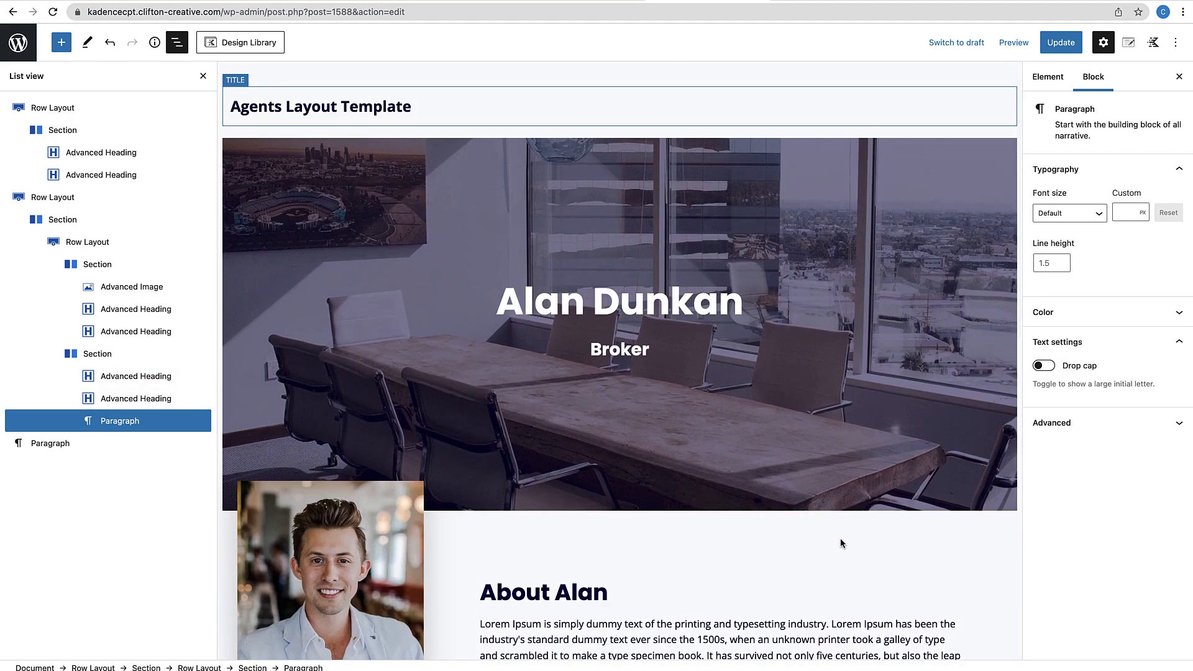
Close the block outline panel and update the agents layout template
left_click(204, 76)
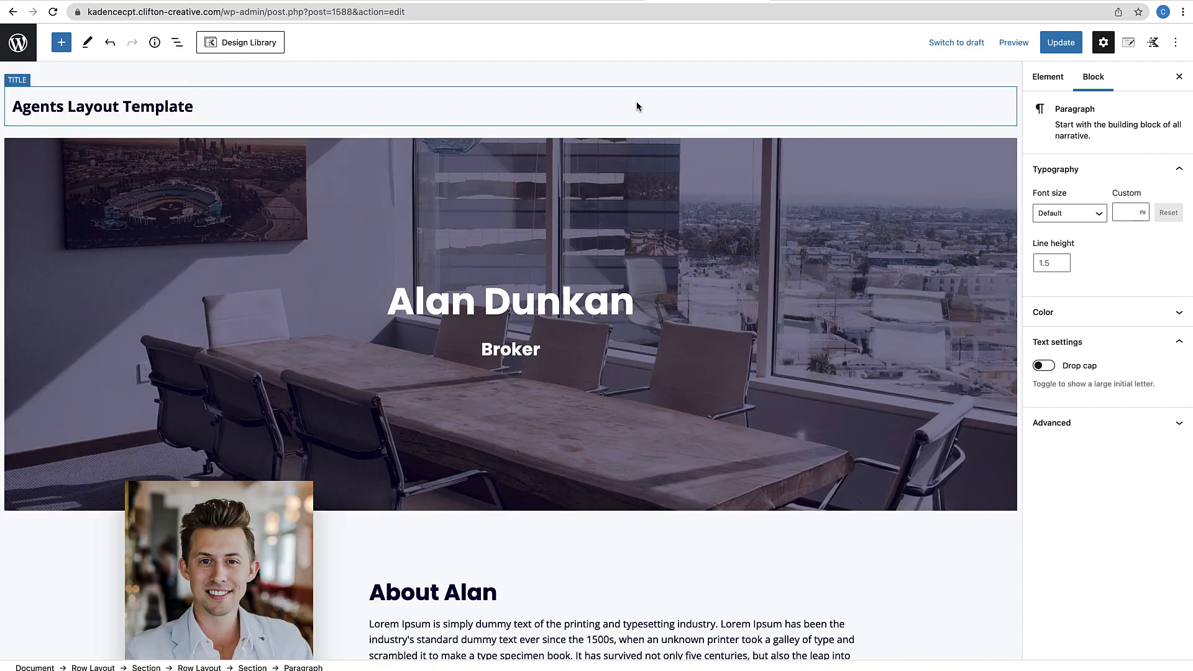
left_click(1072, 48)
scroll(891, 342, "down", 10)
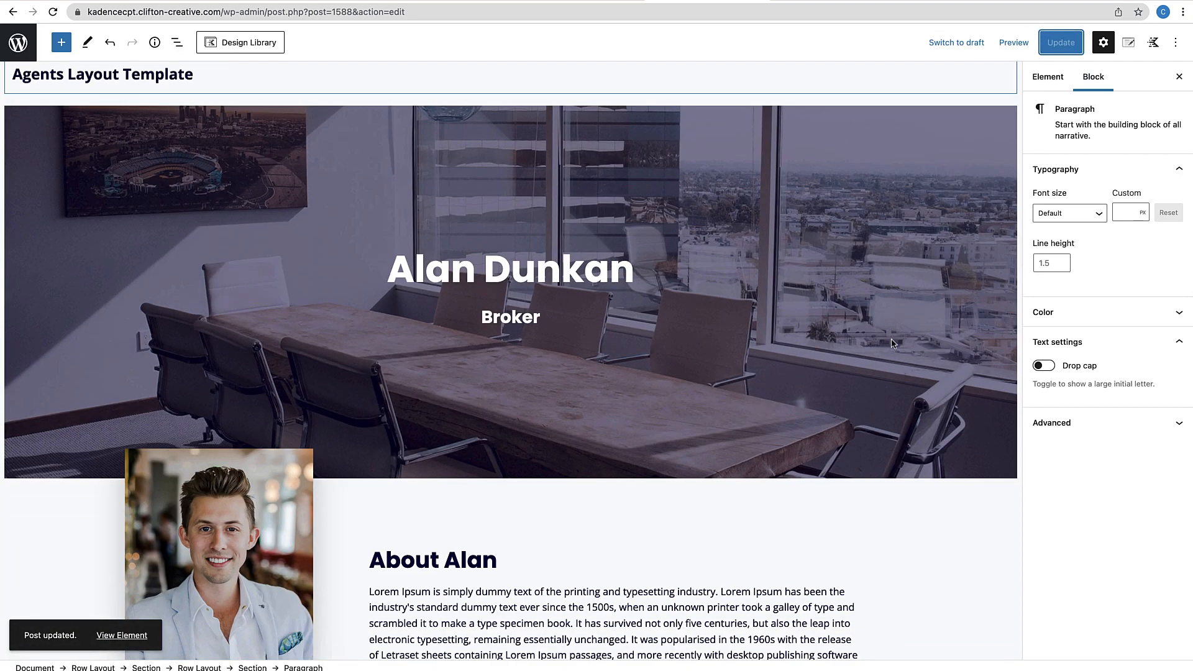
scroll(891, 344, "up", 7)
scroll(891, 343, "down", 3)
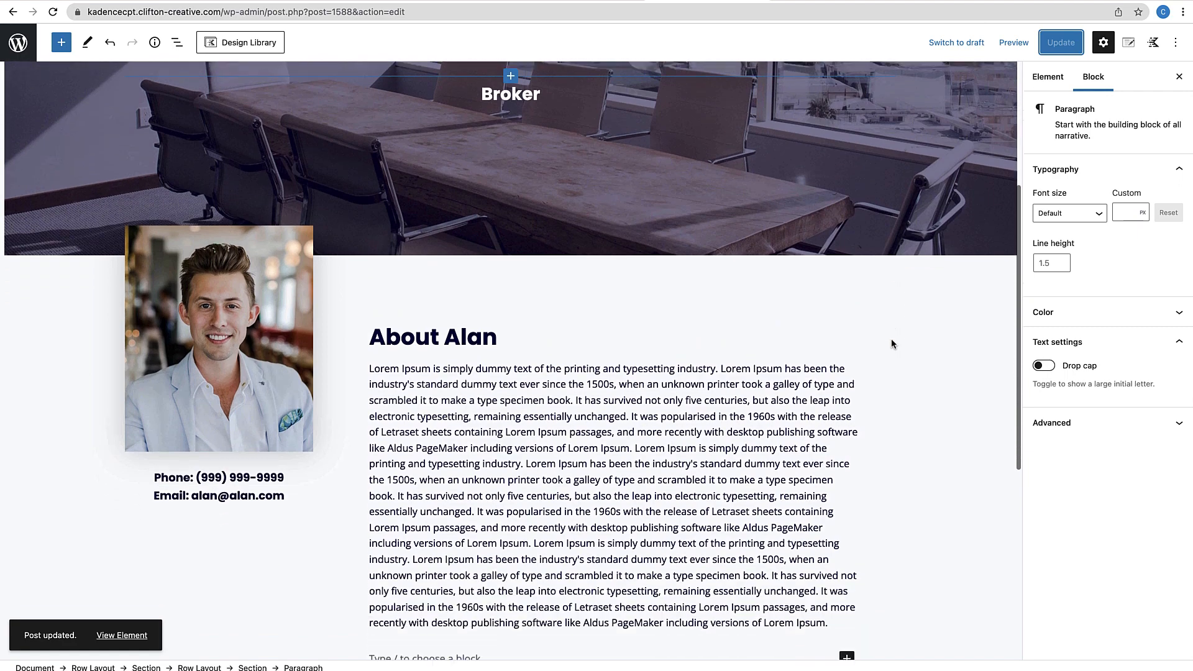
Confirm the template displays on Single Agents, save it again, and go to the Edit Agent tab
left_click(1129, 43)
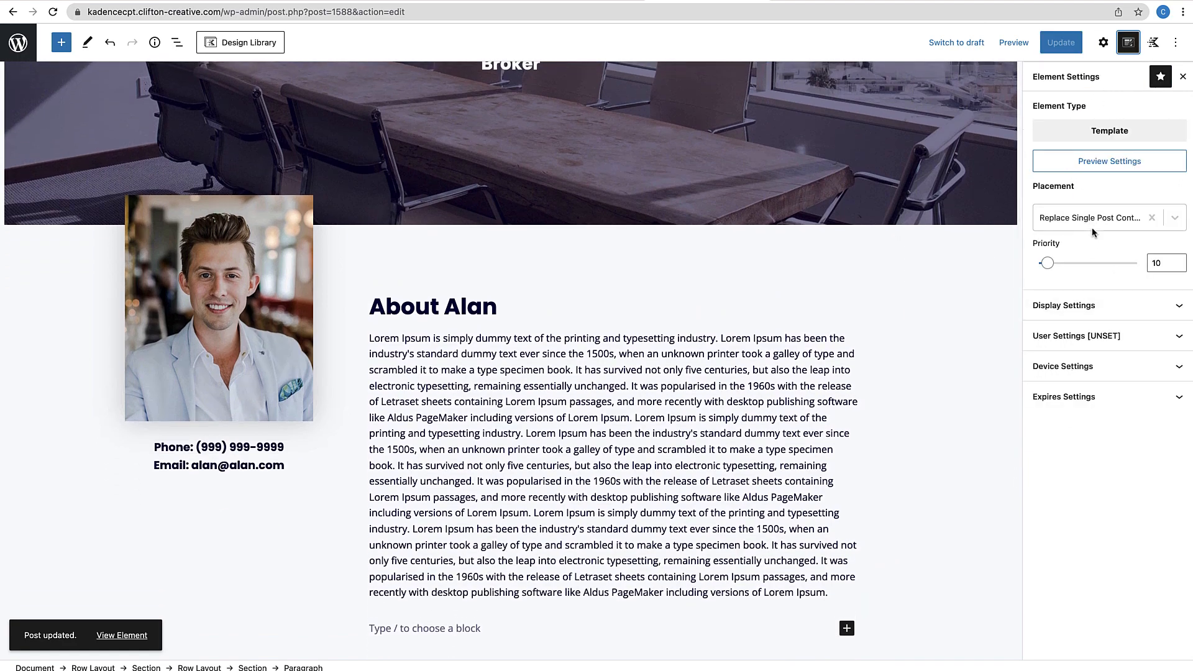
left_click(1096, 305)
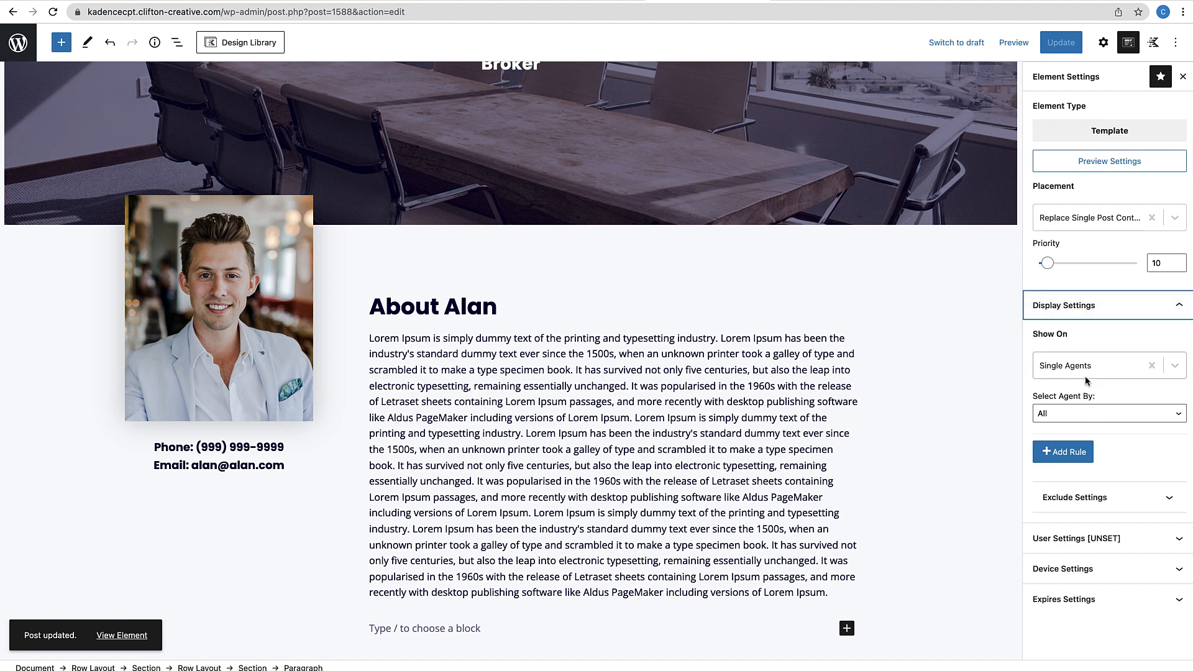
left_click(1067, 51)
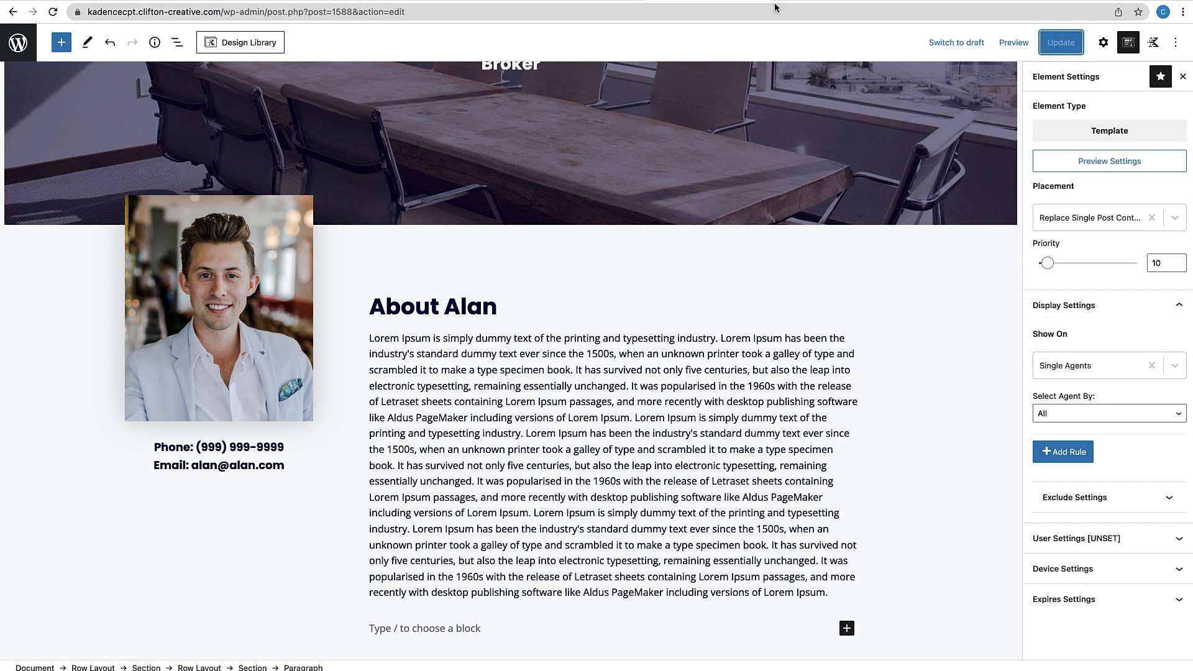
left_click(827, 2)
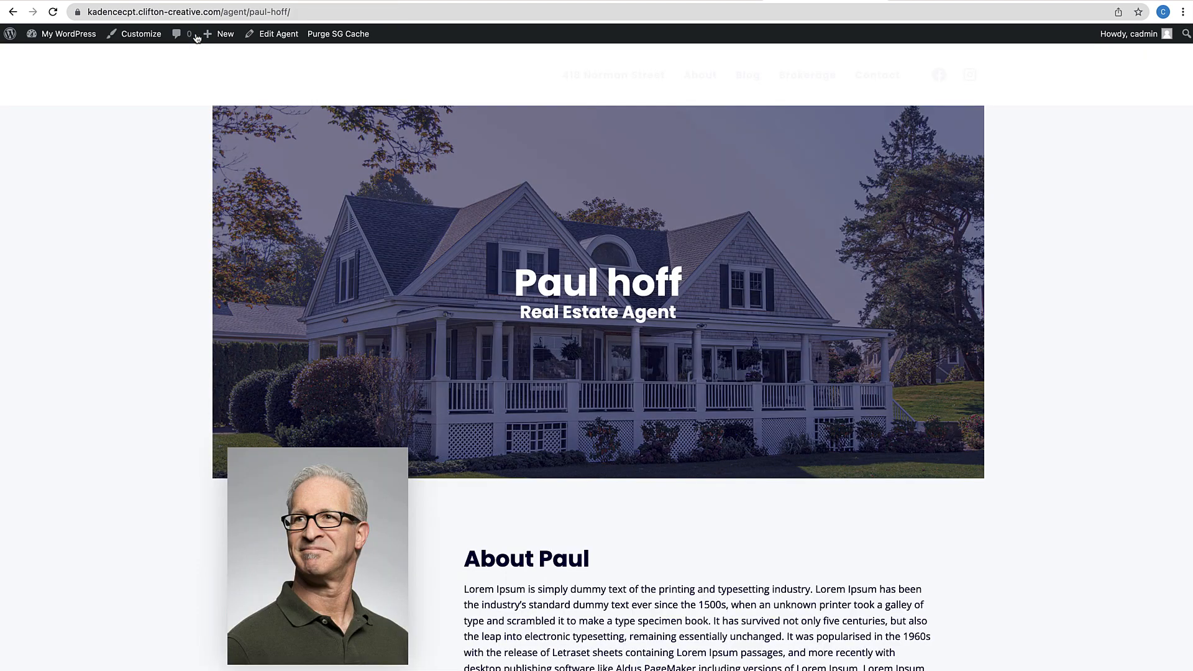
Scroll the agent's live page to review the house banner, headshot, contact details and About bio
scroll(299, 358, "down", 6)
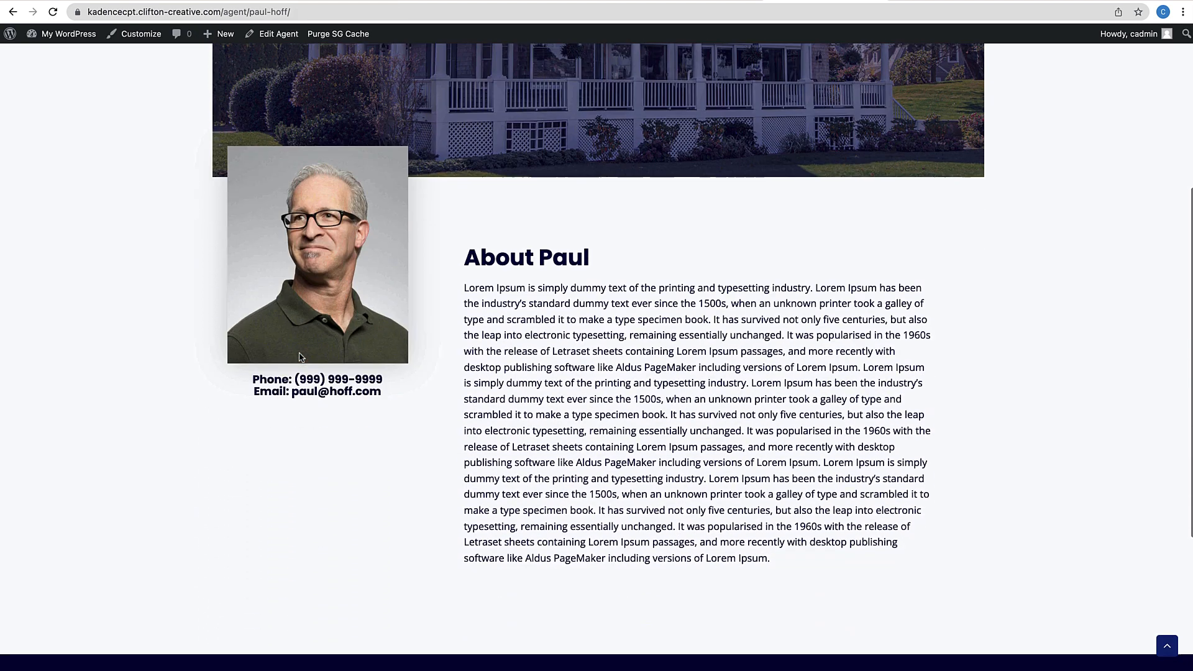
scroll(299, 357, "up", 6)
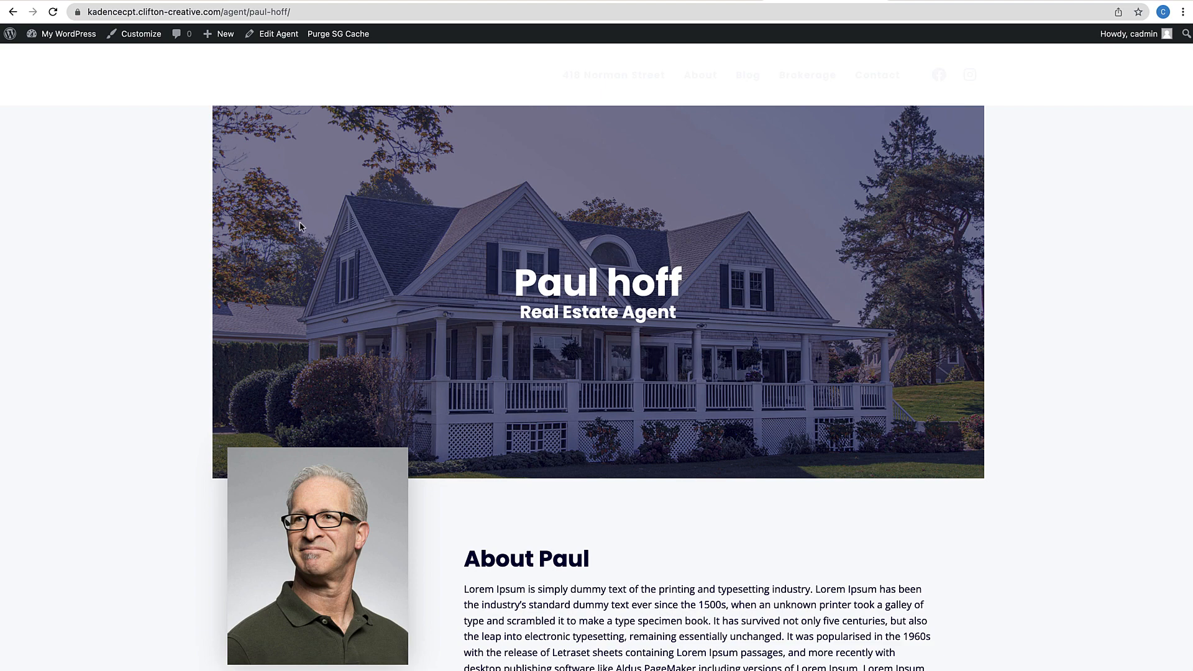
scroll(387, 268, "down", 5)
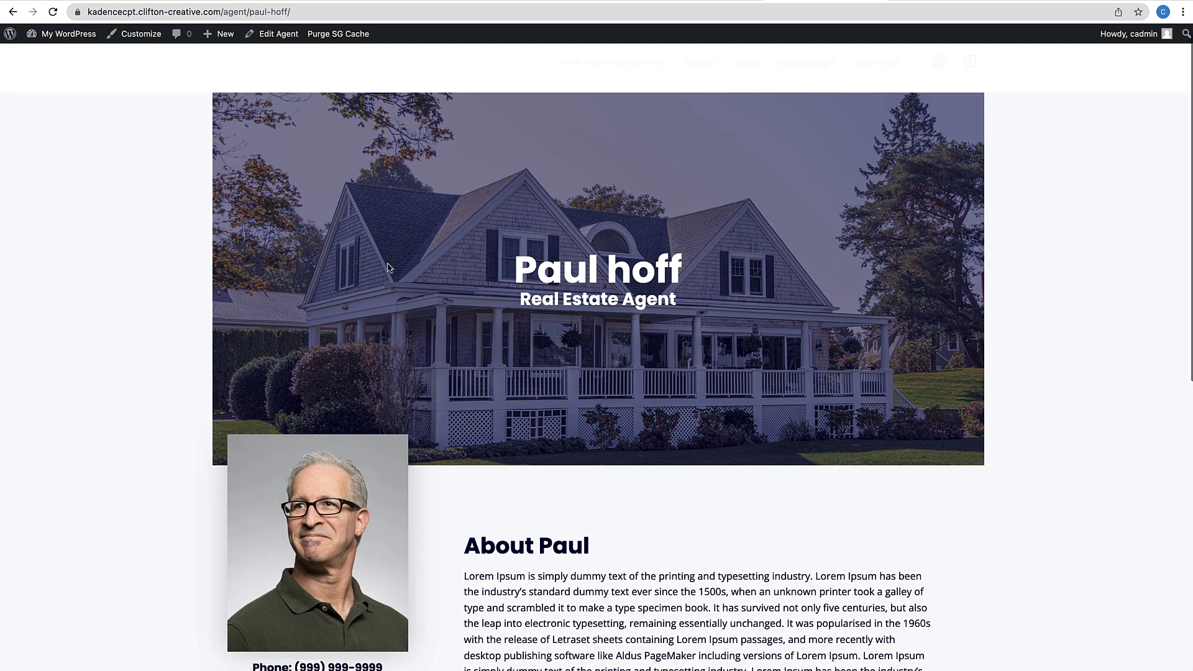
scroll(387, 268, "up", 5)
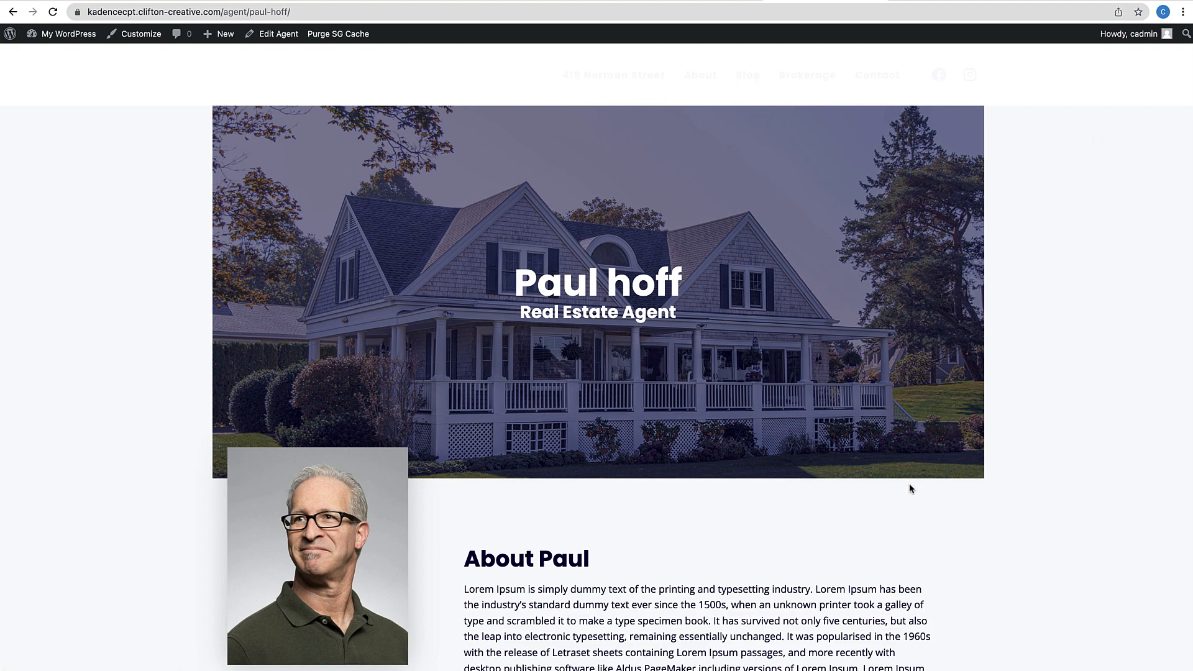
scroll(631, 428, "down", 3)
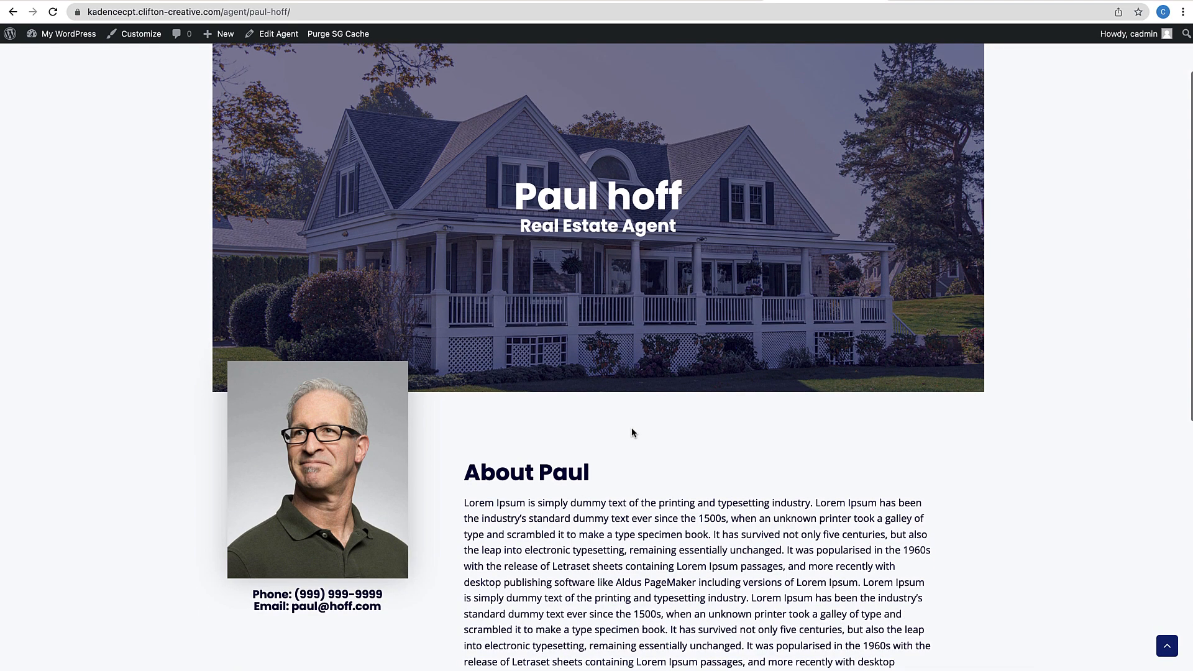
scroll(631, 427, "down", 1)
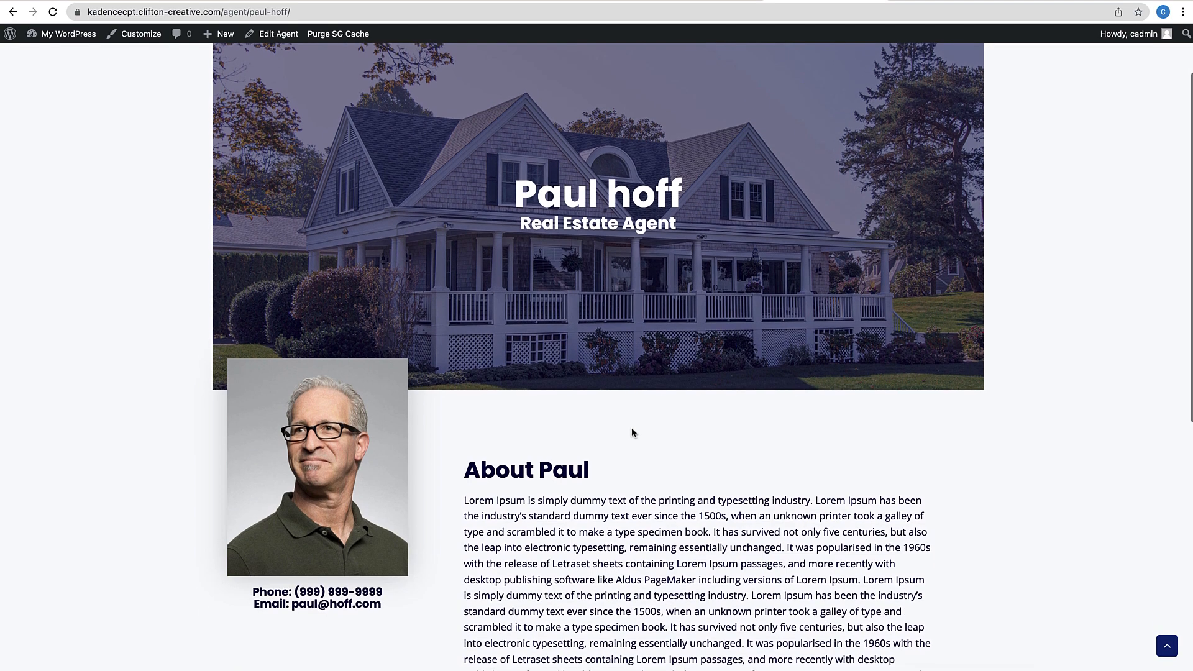
scroll(631, 426, "down", 5)
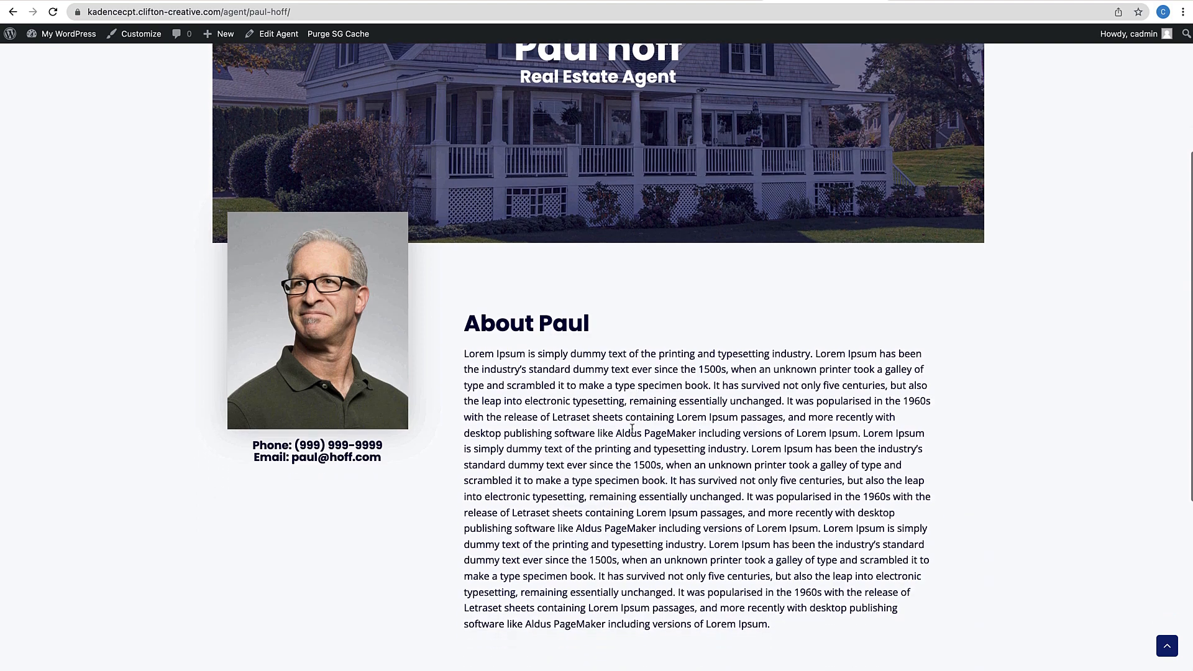
scroll(632, 428, "down", 3)
scroll(631, 431, "up", 4)
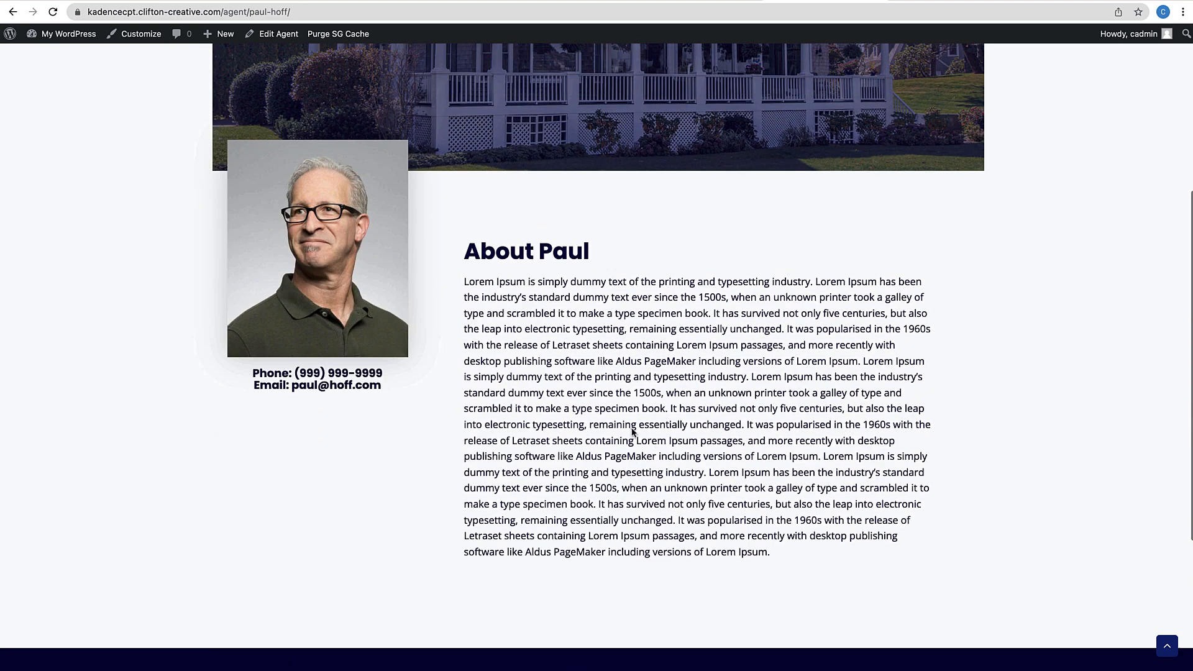
scroll(632, 431, "up", 4)
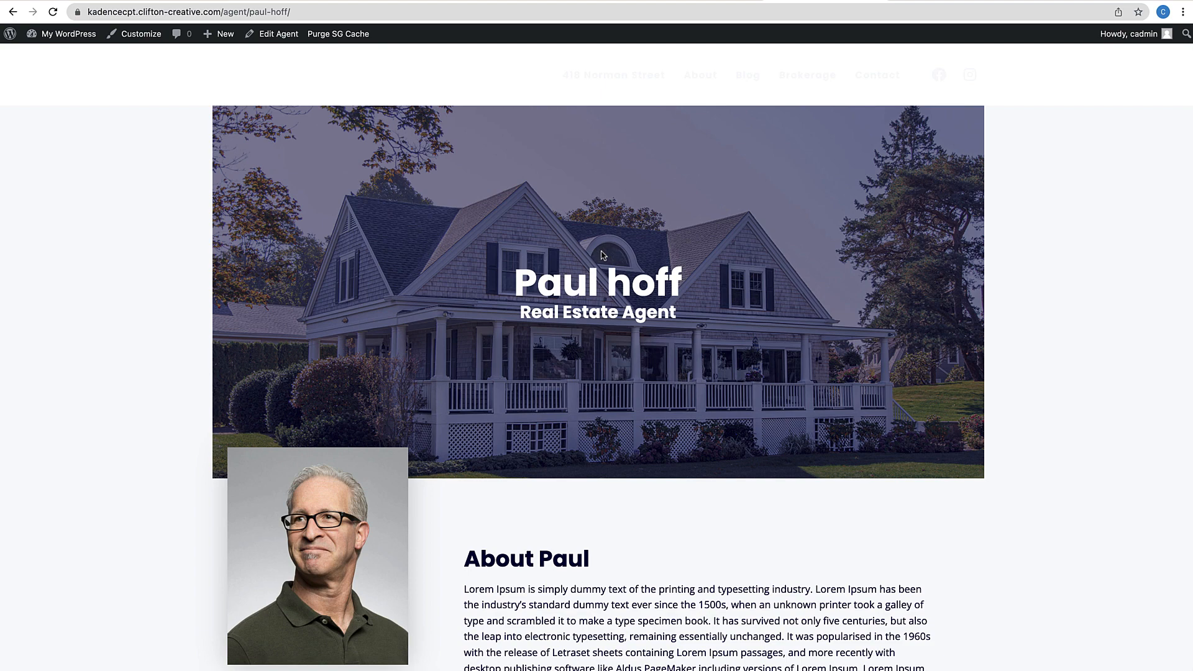
Open the Customizer's Custom Post Types > Agents Layout settings, then back out to the top-level sections
left_click(141, 35)
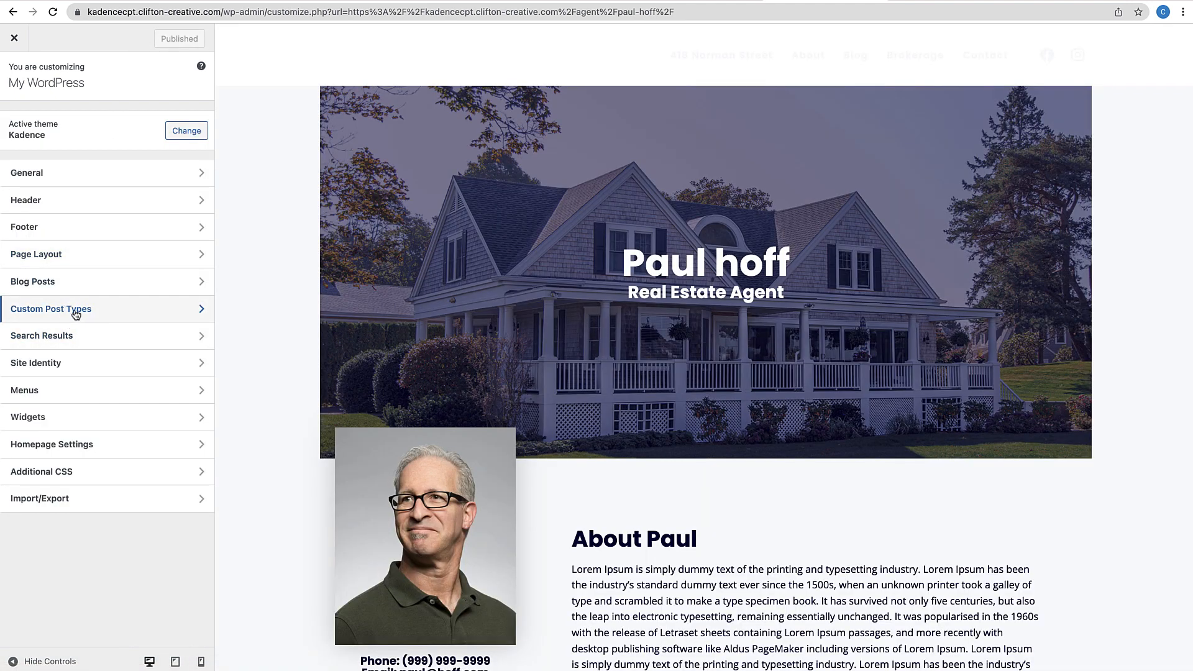
left_click(76, 314)
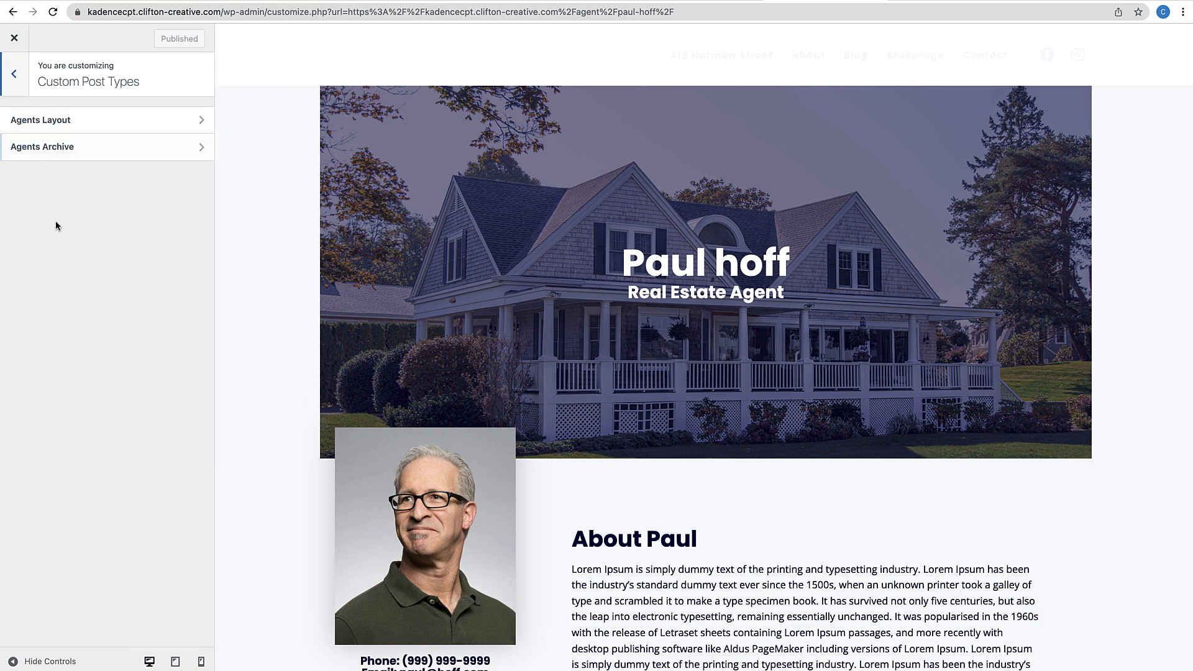
left_click(81, 120)
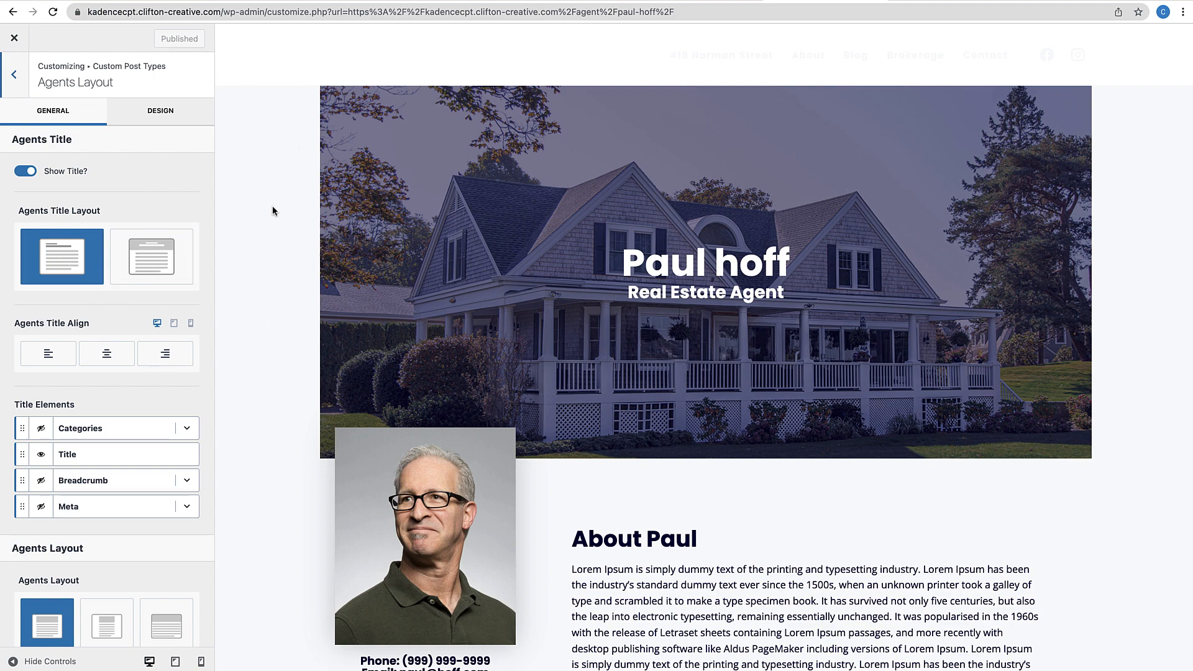
left_click(14, 77)
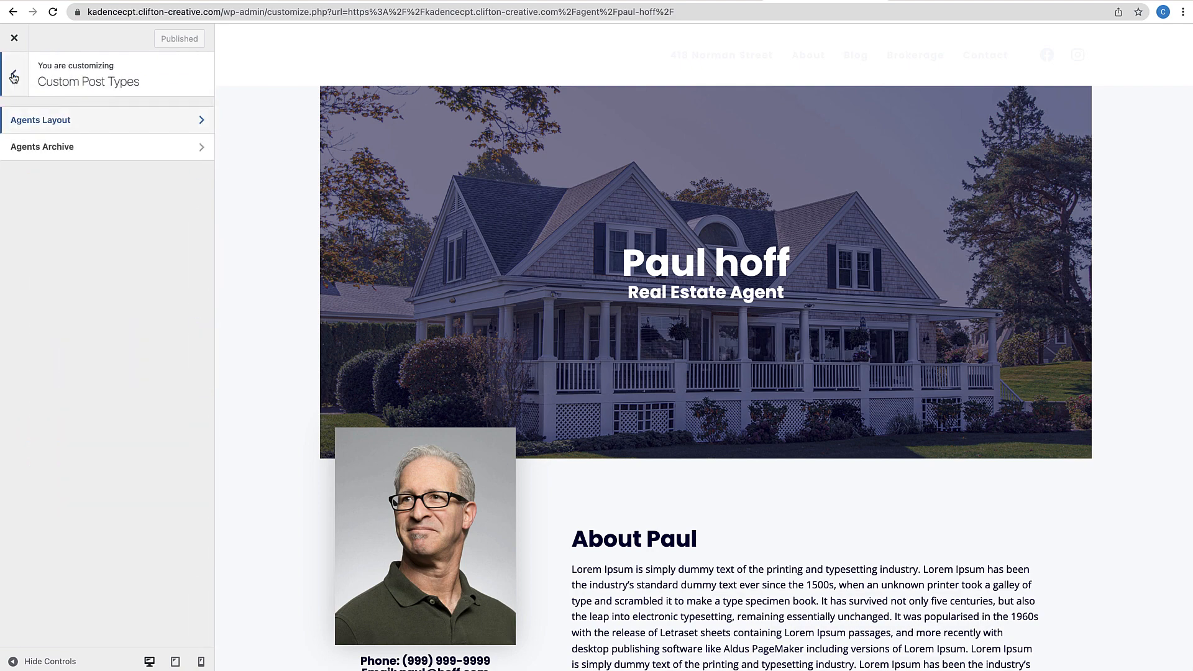
left_click(13, 76)
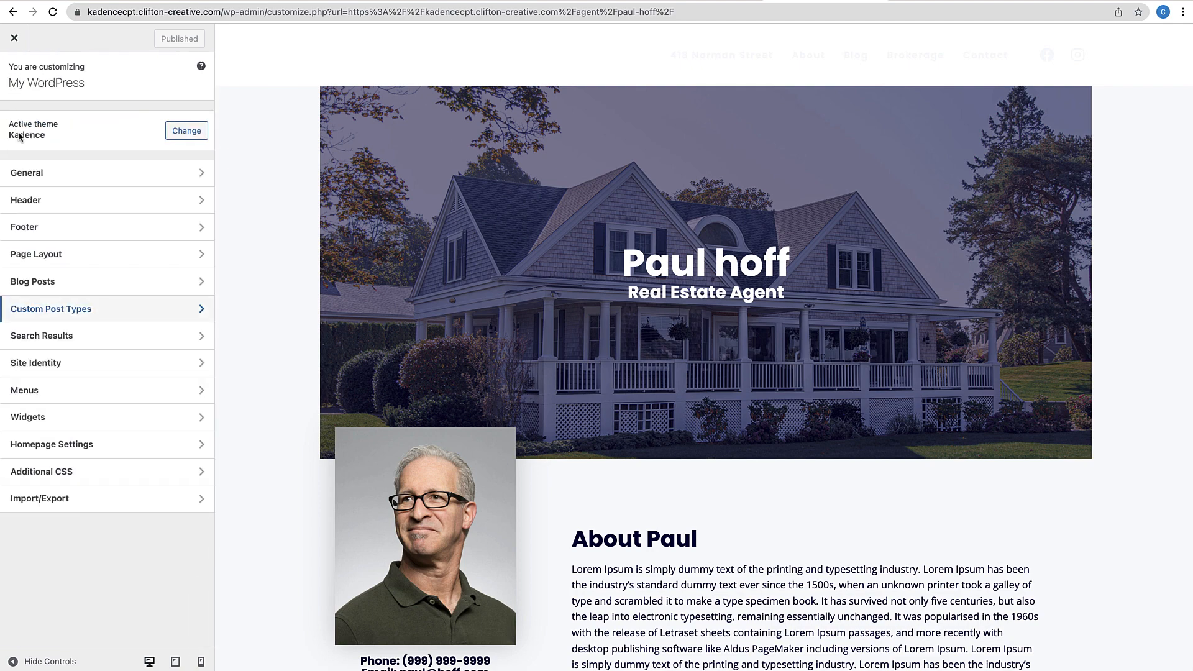
Switch off 'Disable on Agents?' under Header > Transparent Header so the header overlays agent banners
left_click(28, 203)
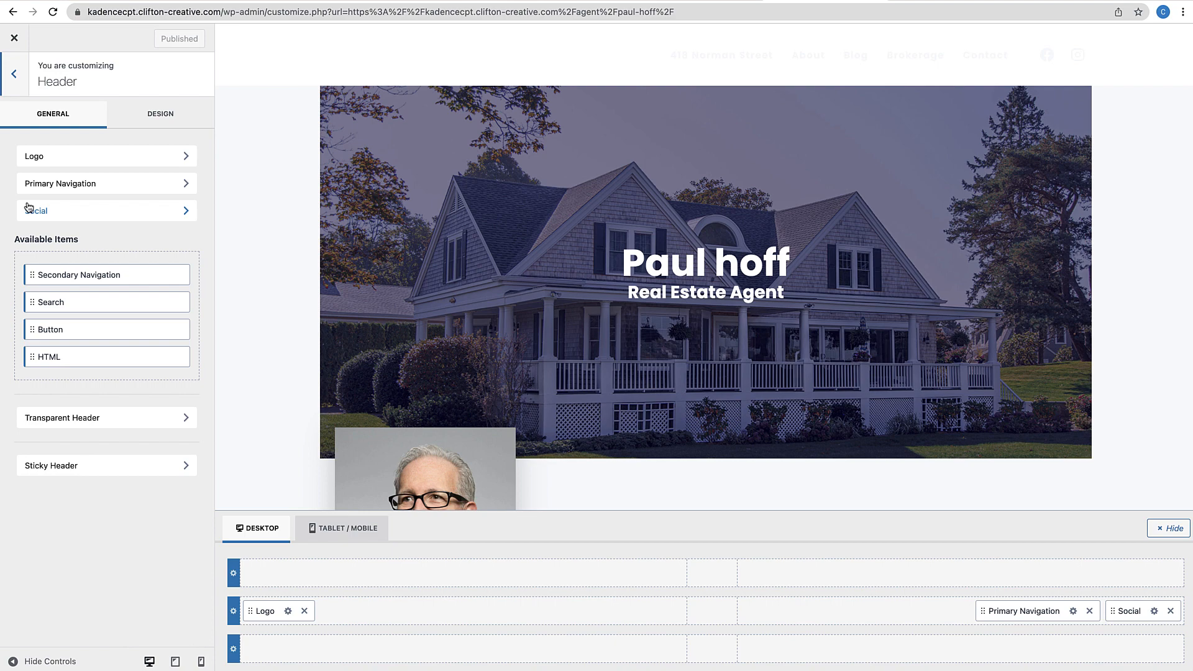
left_click(50, 419)
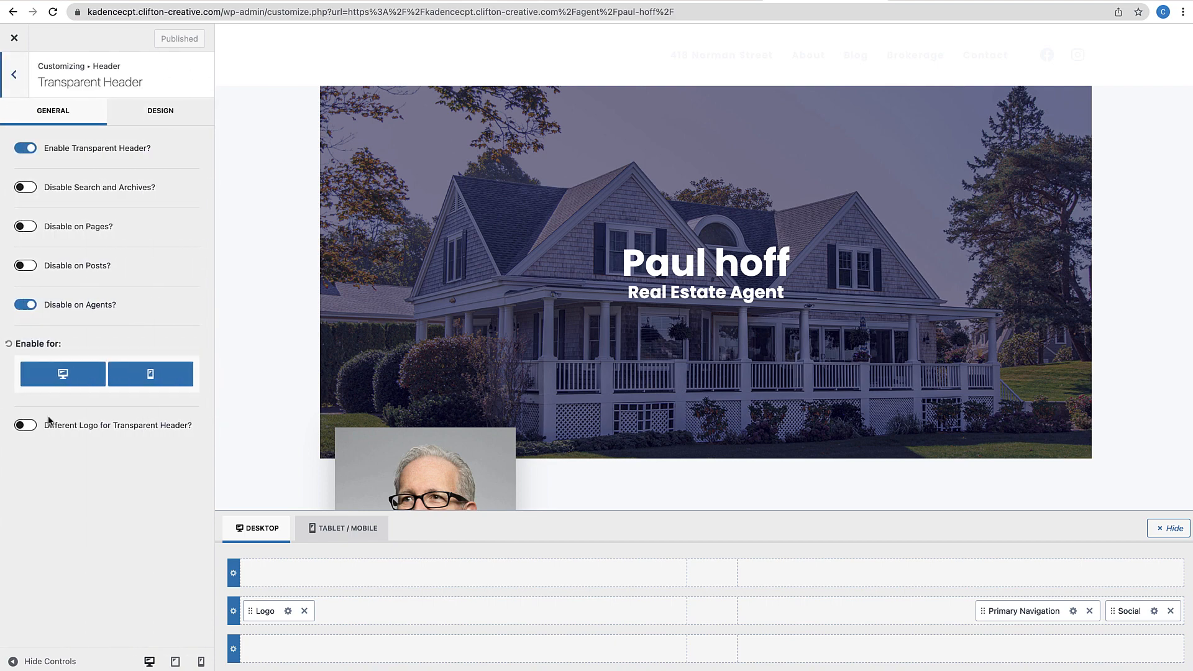
left_click(25, 304)
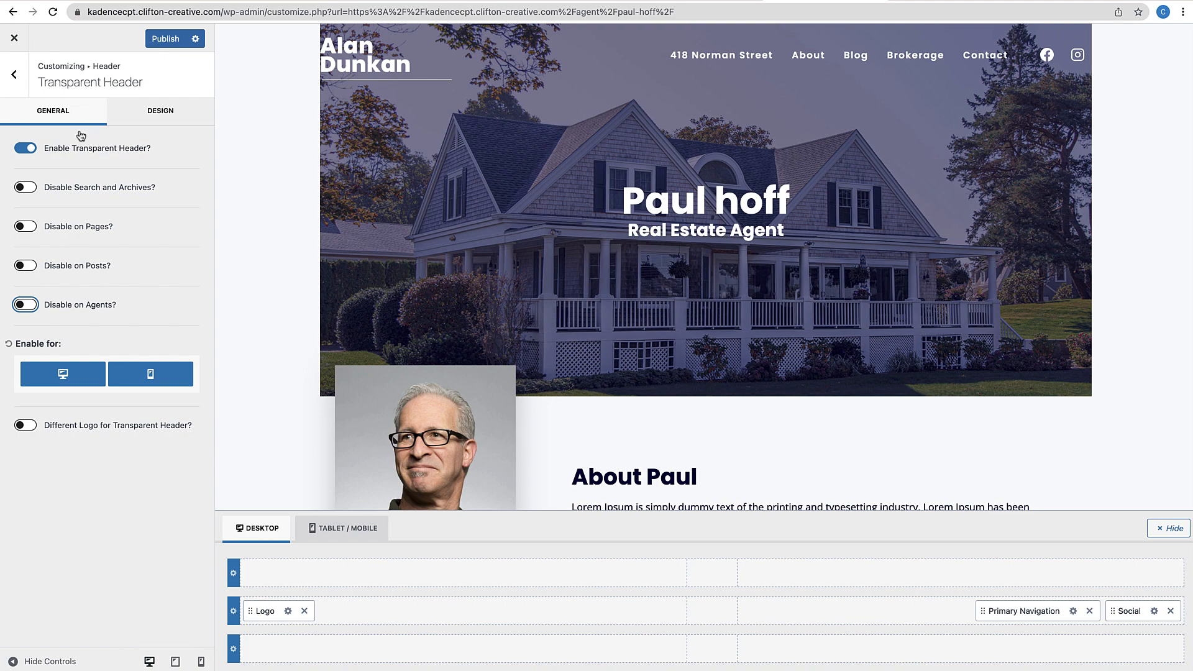
left_click(15, 79)
left_click(18, 87)
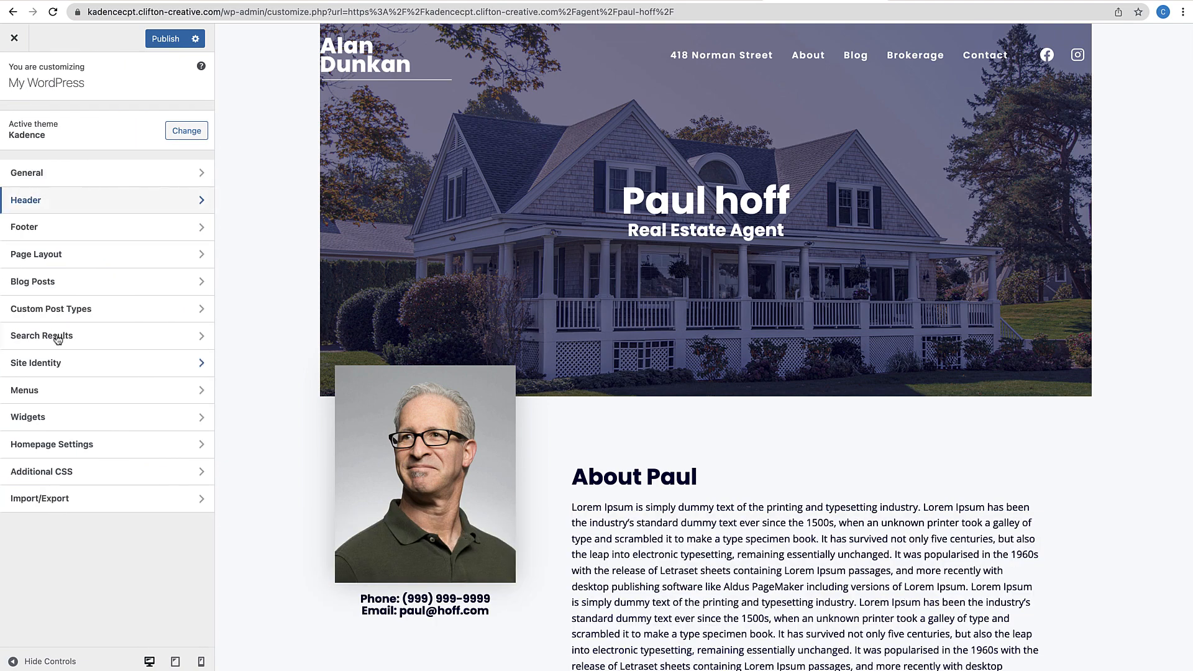
Turn off Show Title on agent pages, choose the full-width layout, and publish the changes
left_click(62, 308)
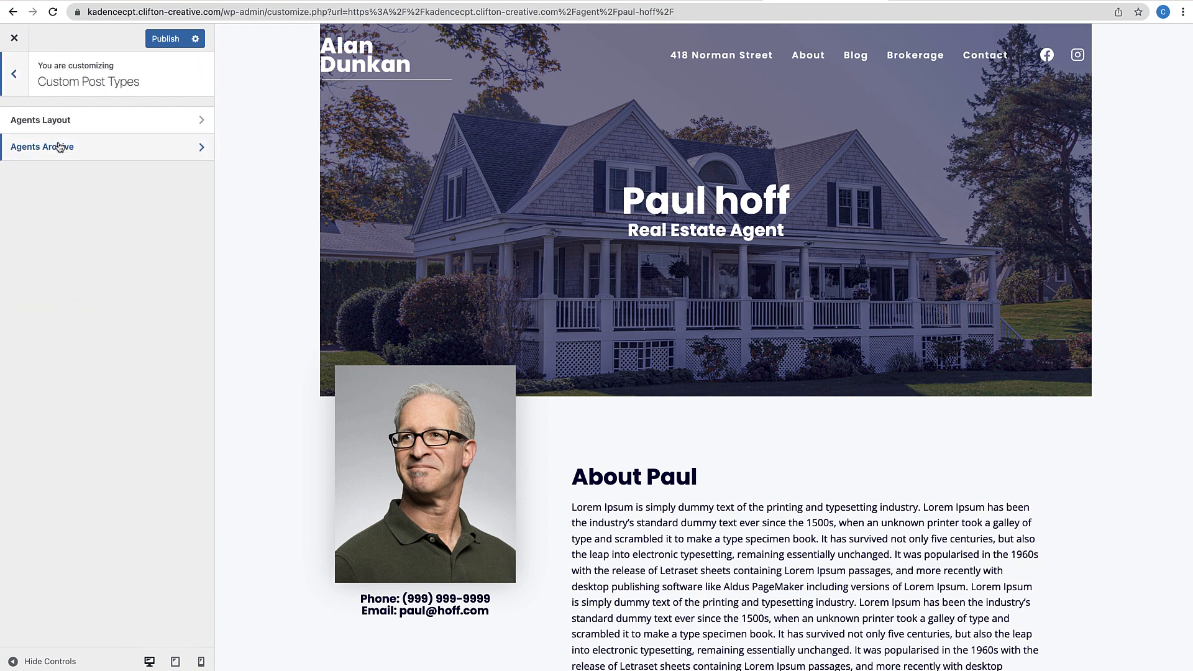
left_click(58, 122)
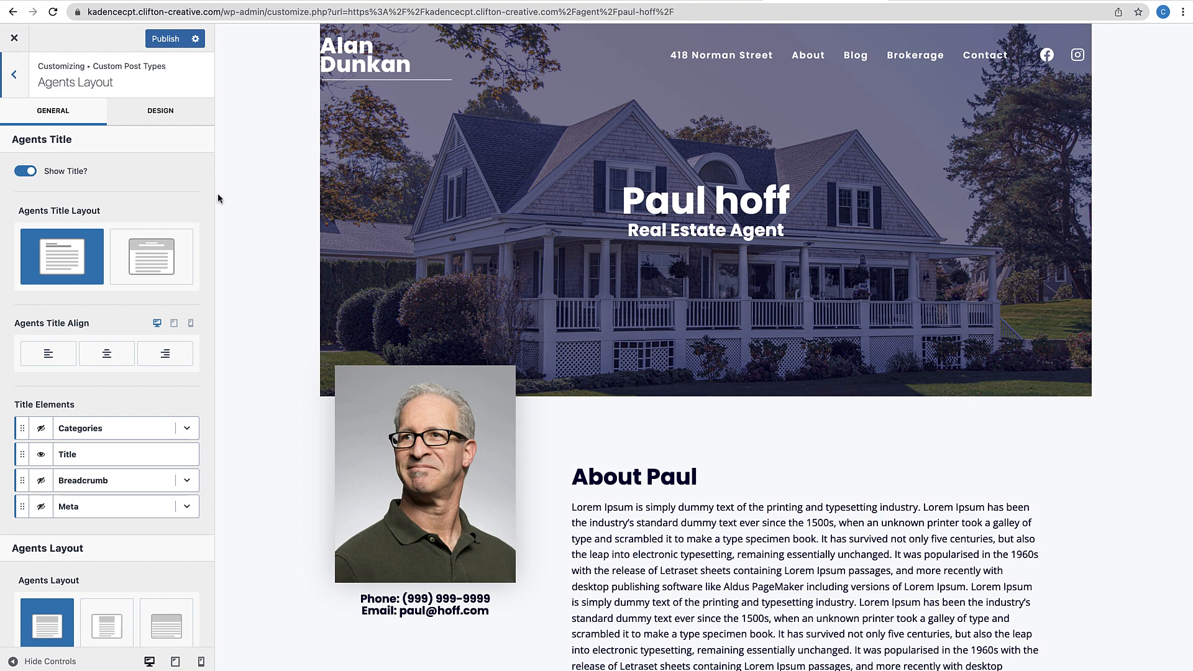
left_click(29, 172)
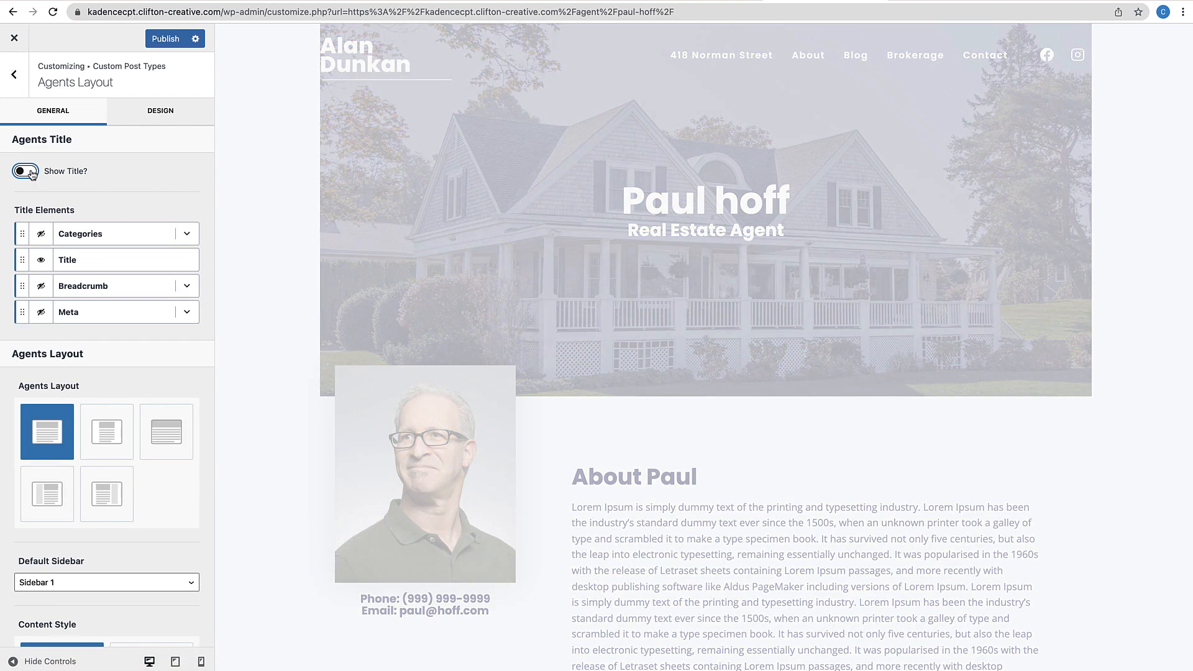
scroll(87, 311, "down", 2)
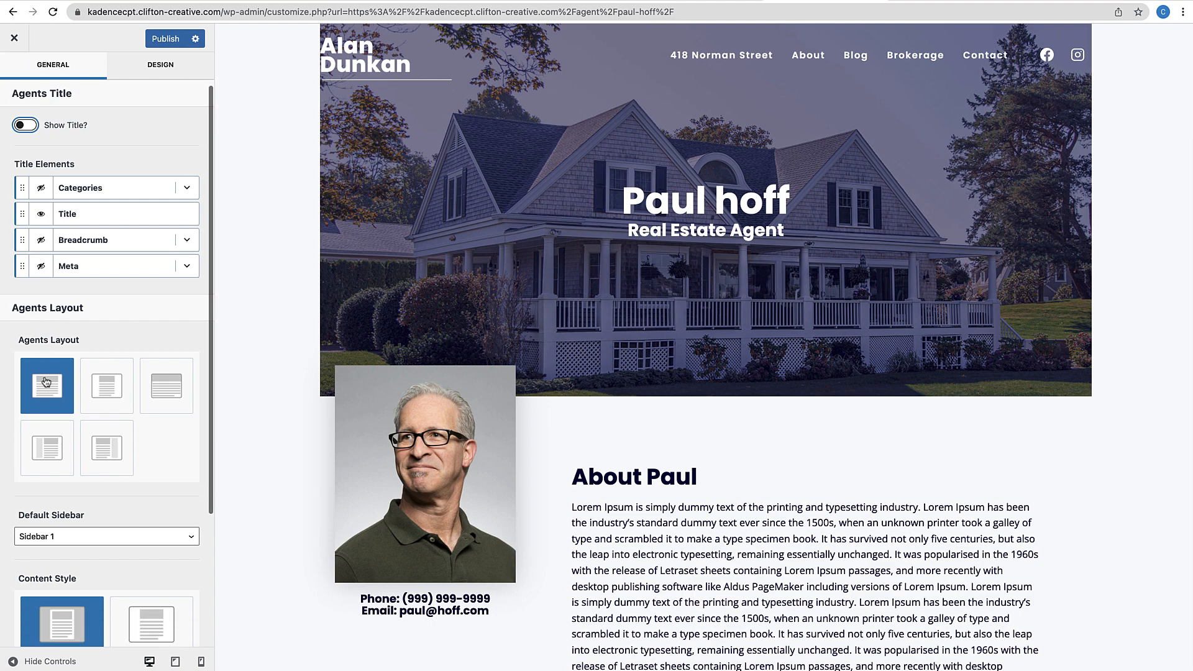
left_click(153, 372)
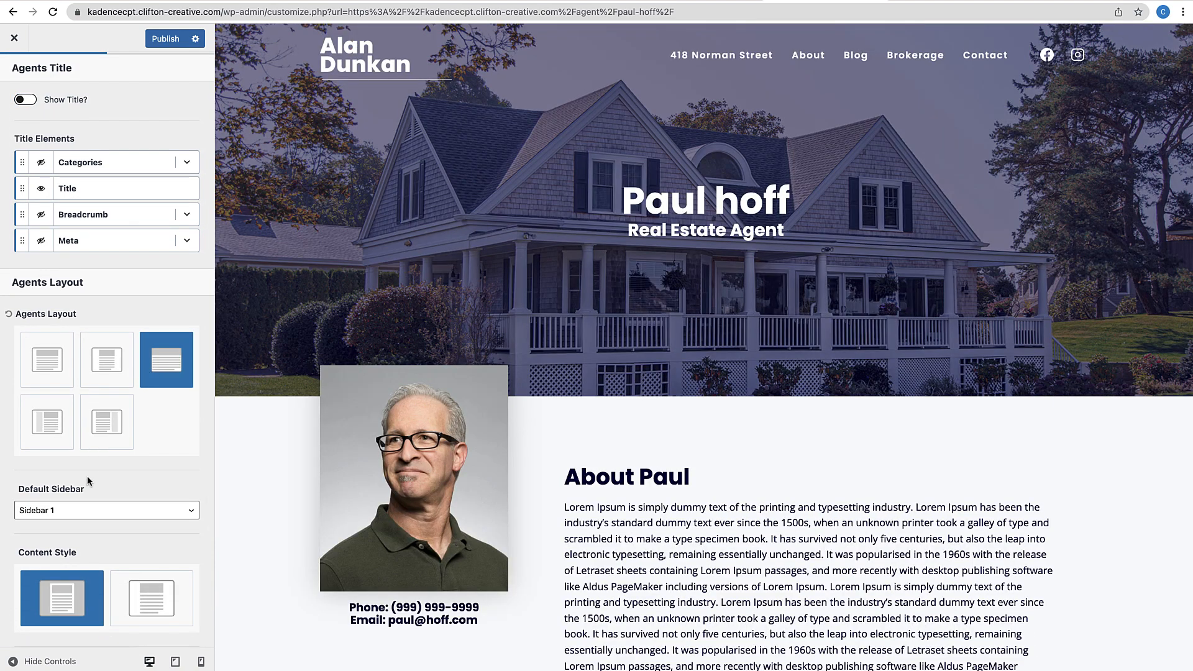
scroll(87, 476, "down", 4)
scroll(87, 475, "up", 4)
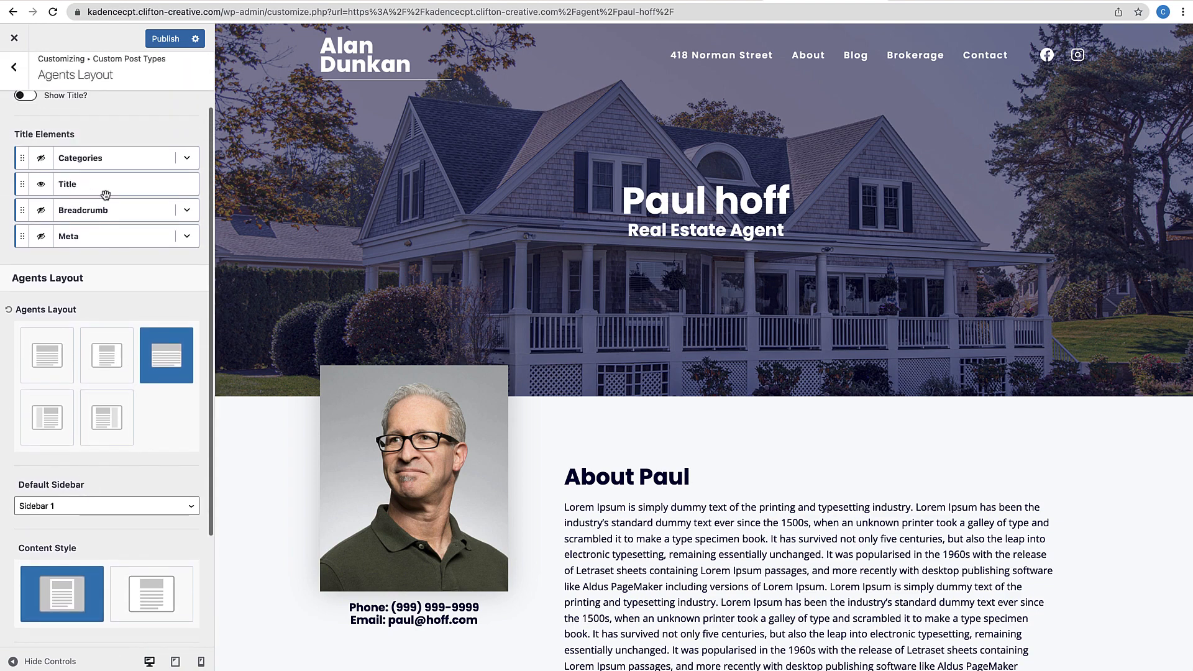
scroll(88, 407, "down", 4)
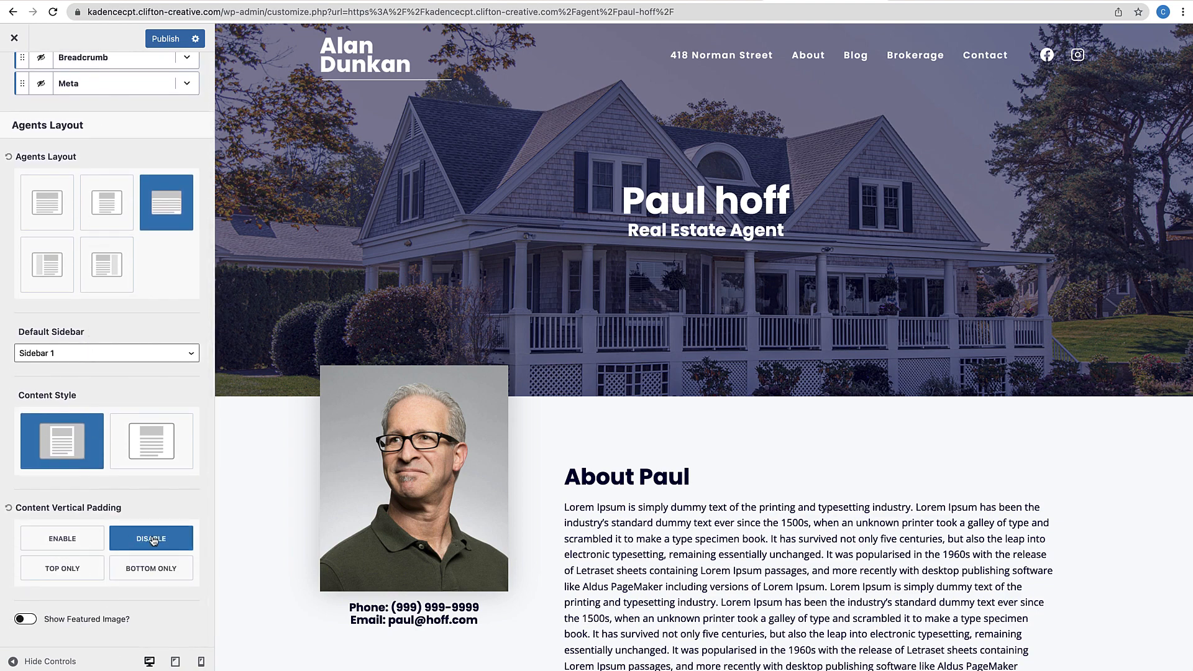
left_click(162, 39)
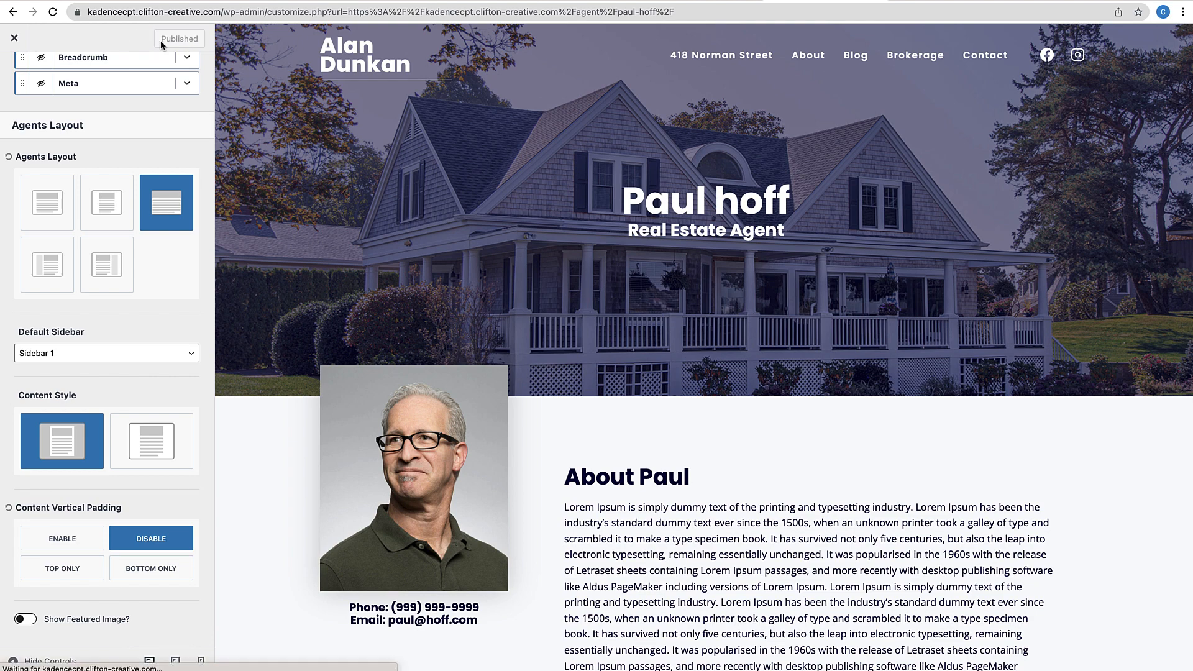
left_click(14, 40)
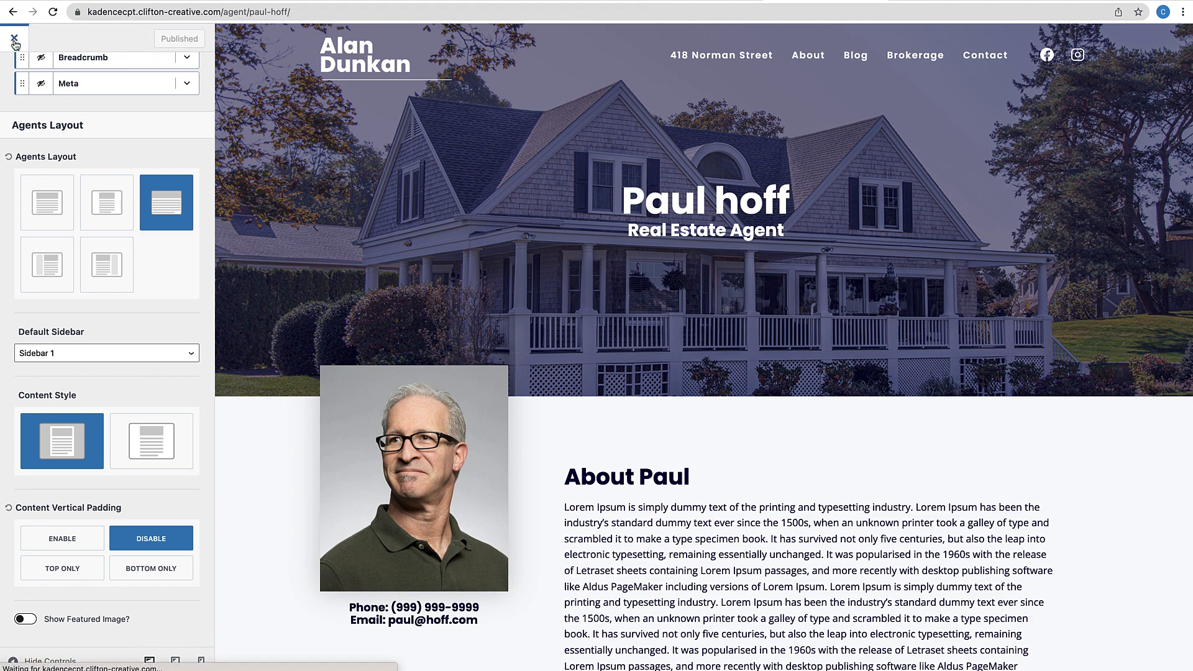
Scroll the live agent page to check the transparent header over the banner
scroll(379, 359, "down", 2)
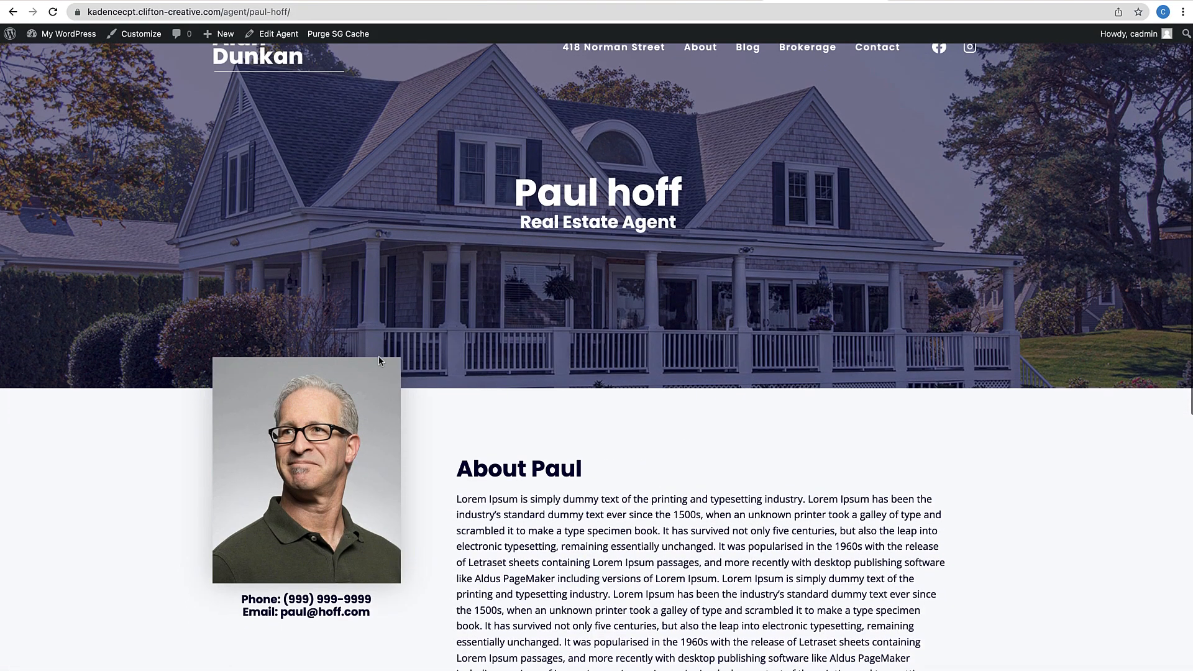
scroll(378, 360, "down", 1)
scroll(379, 359, "up", 3)
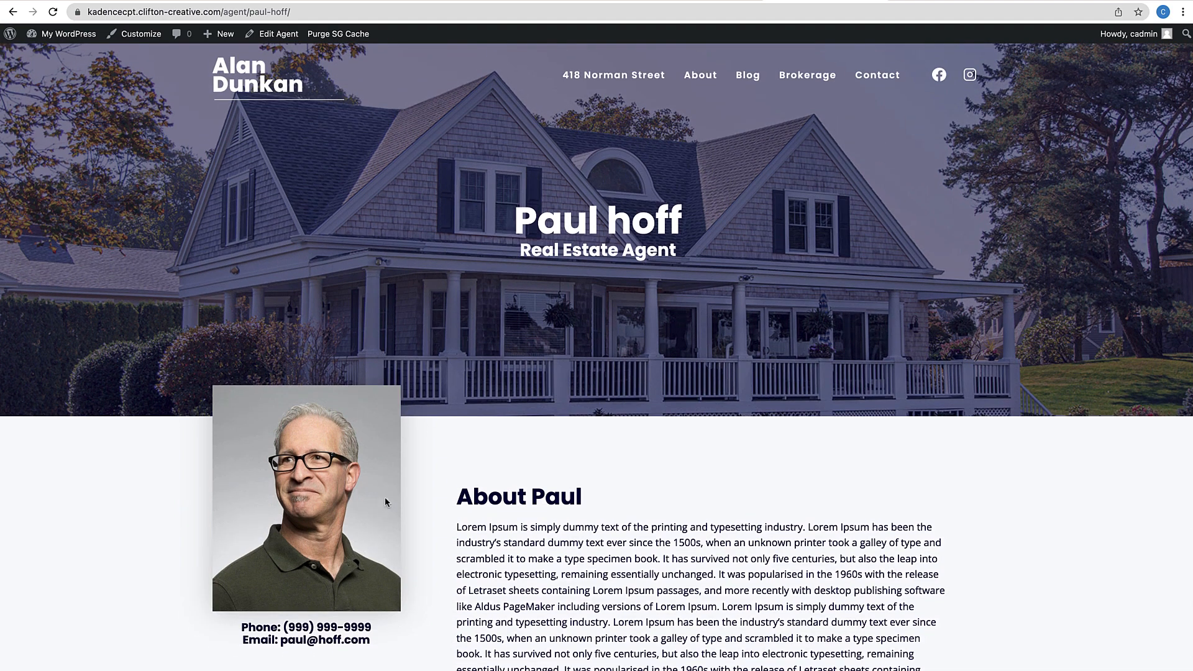
scroll(385, 497, "down", 1)
scroll(540, 443, "down", 2)
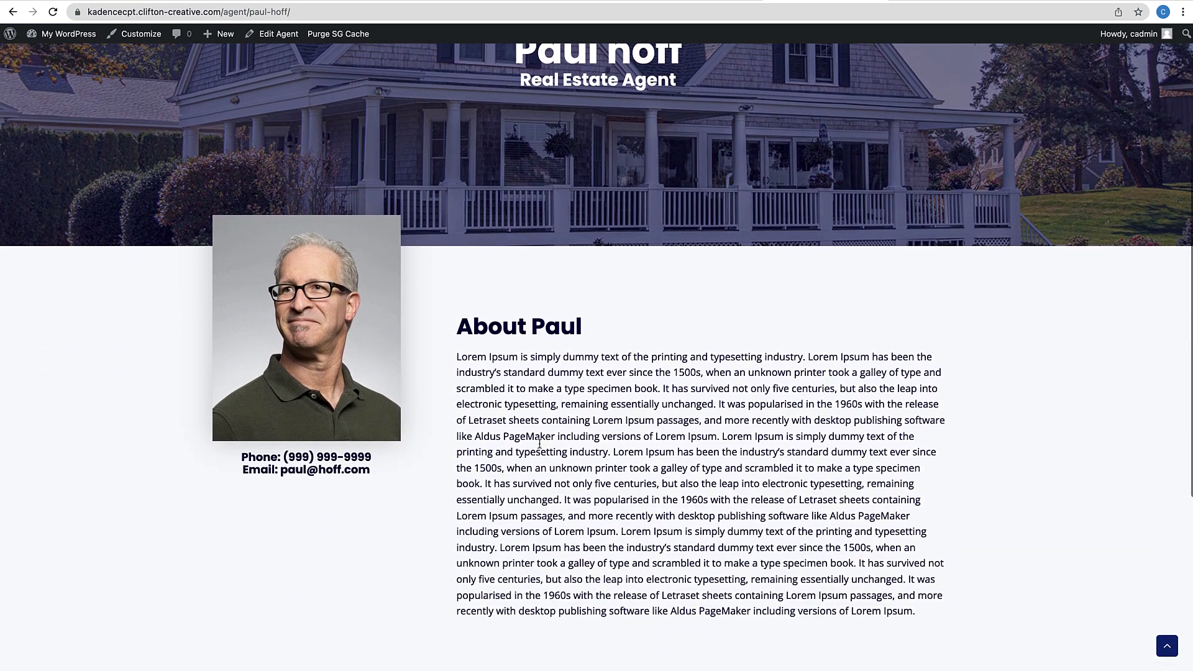
scroll(540, 443, "up", 3)
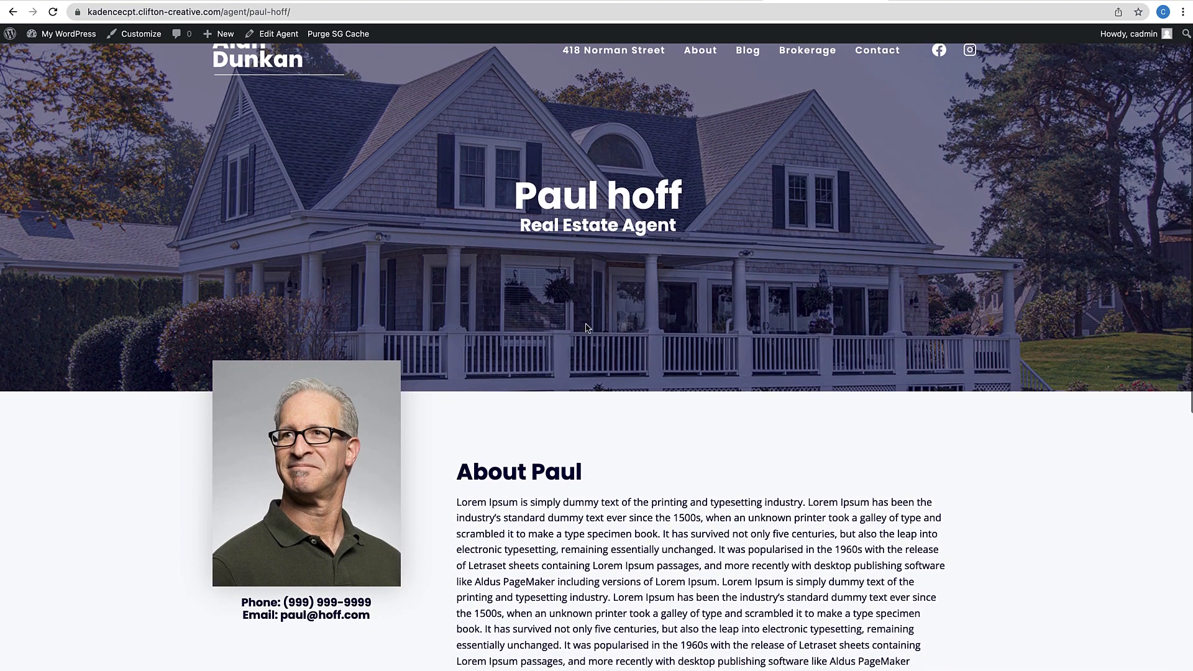
scroll(587, 328, "up", 1)
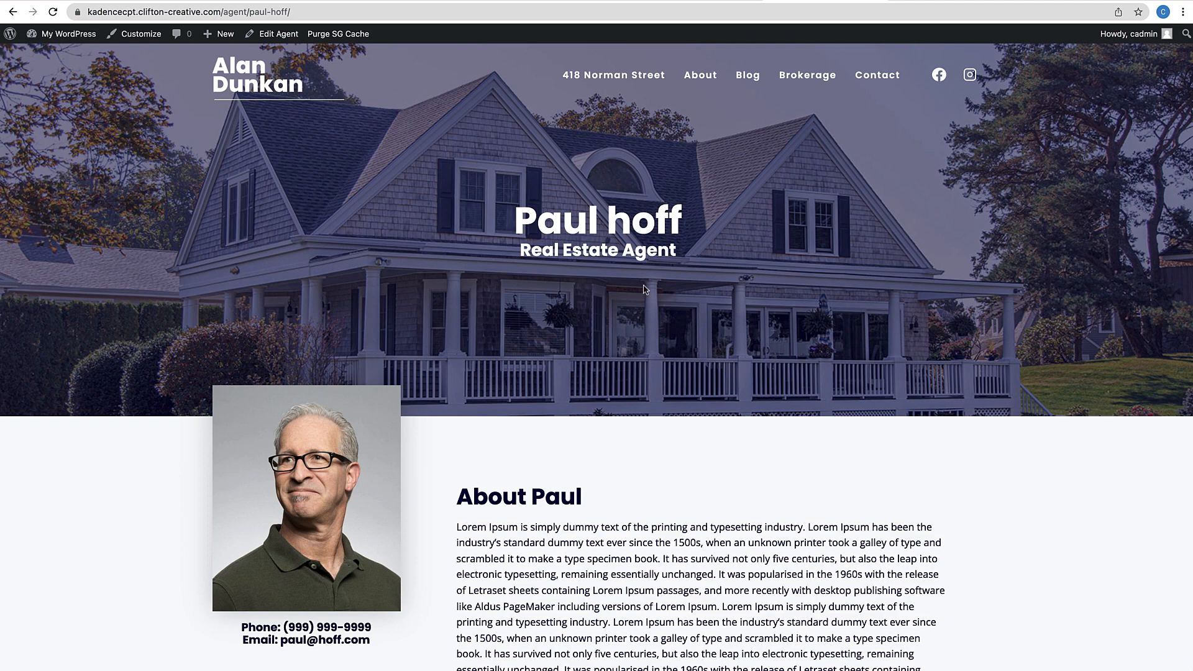
Go to the admin Dashboard and open Agents > All Agents, listing six published agents
mouse_move(62, 34)
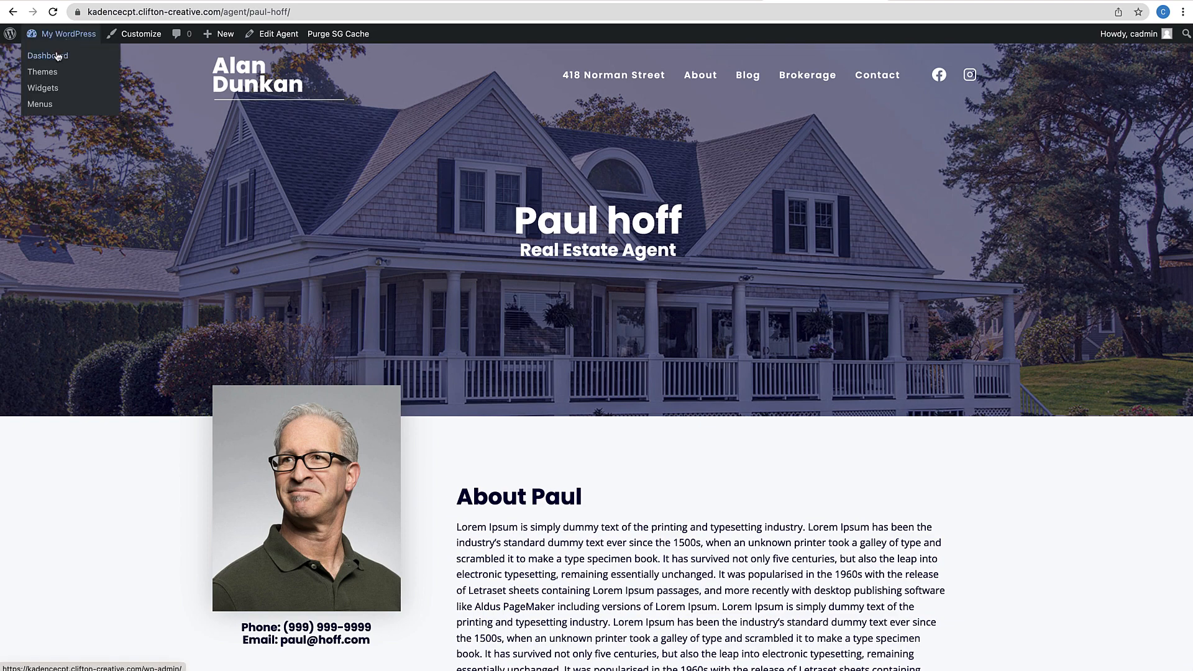
left_click(57, 58)
mouse_move(55, 223)
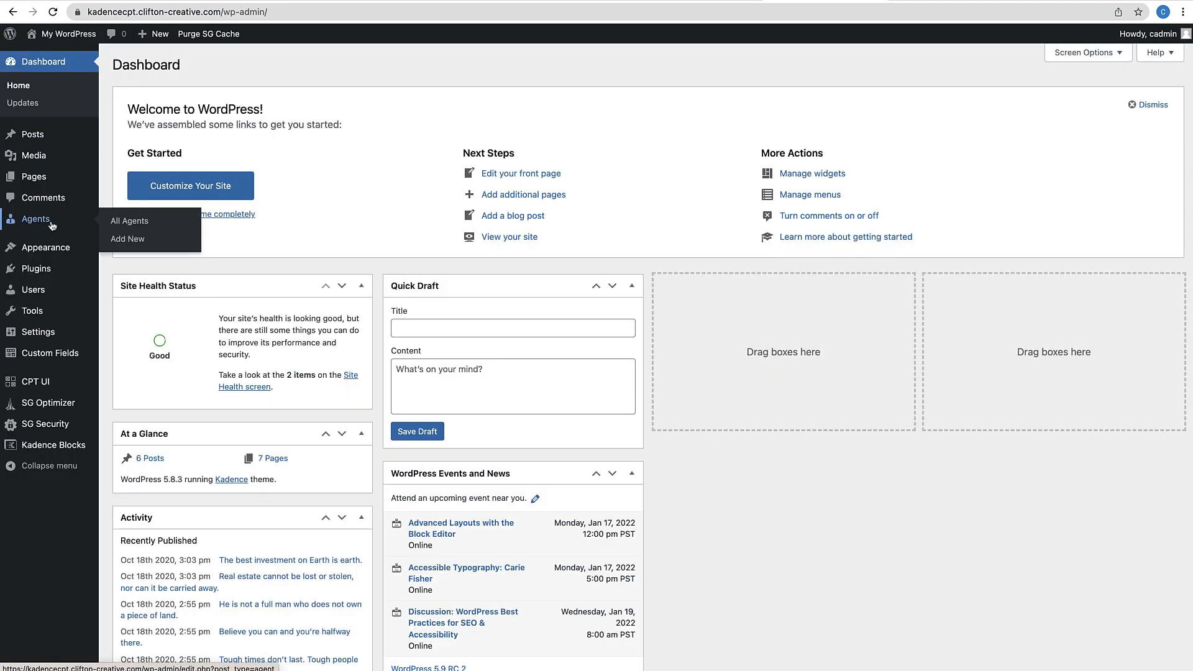
left_click(119, 225)
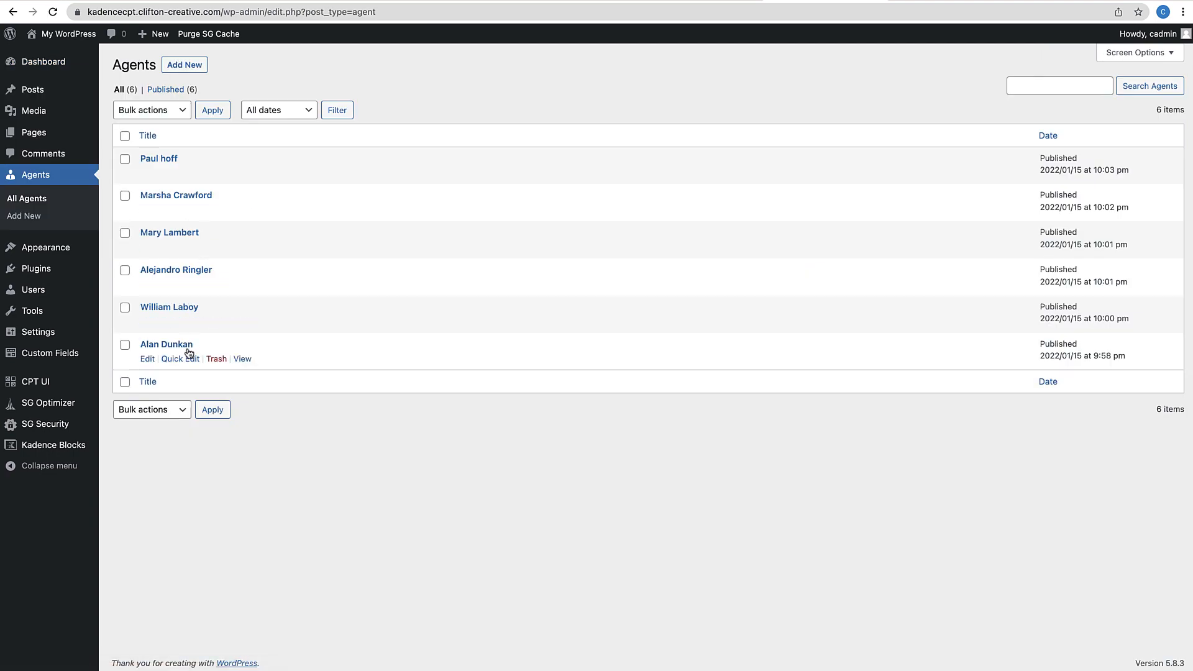
View the fifth agent's public page and scroll to check its kitchen banner, headshot and bio
left_click(242, 322)
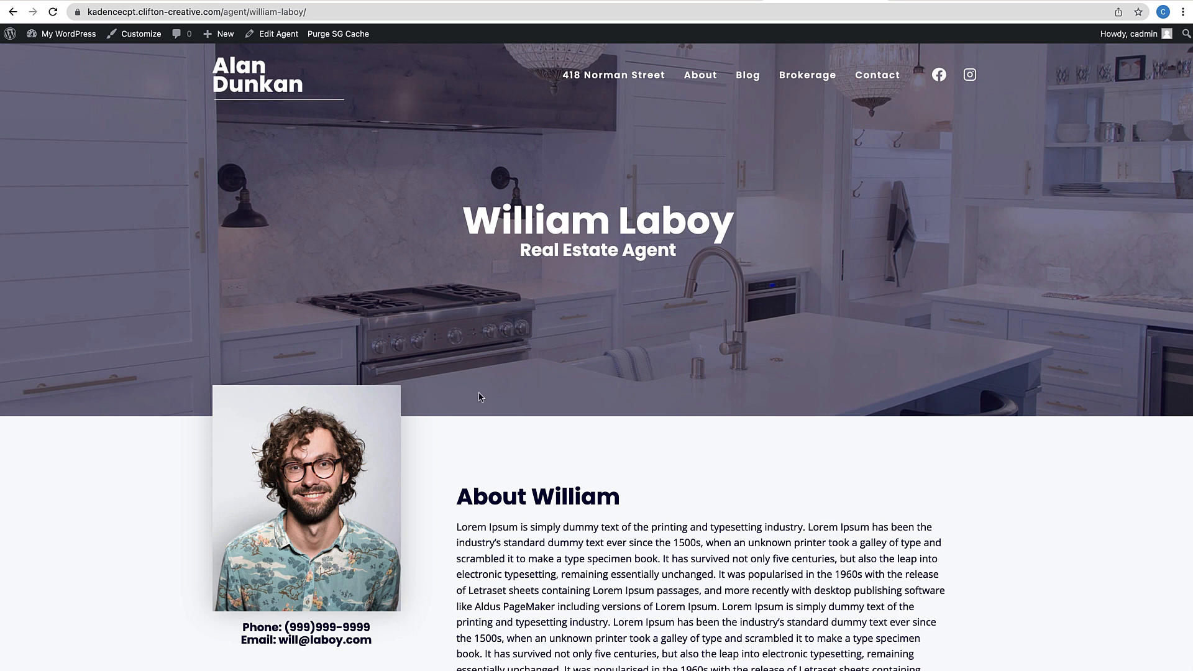
scroll(478, 396, "down", 2)
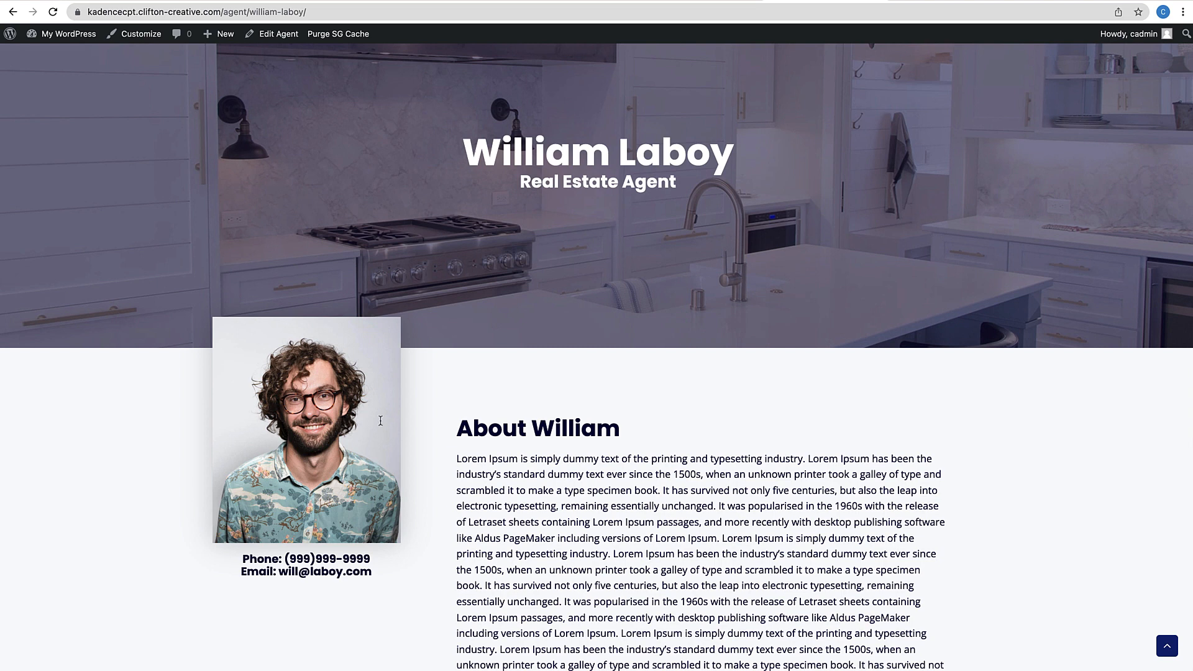
scroll(593, 485, "up", 2)
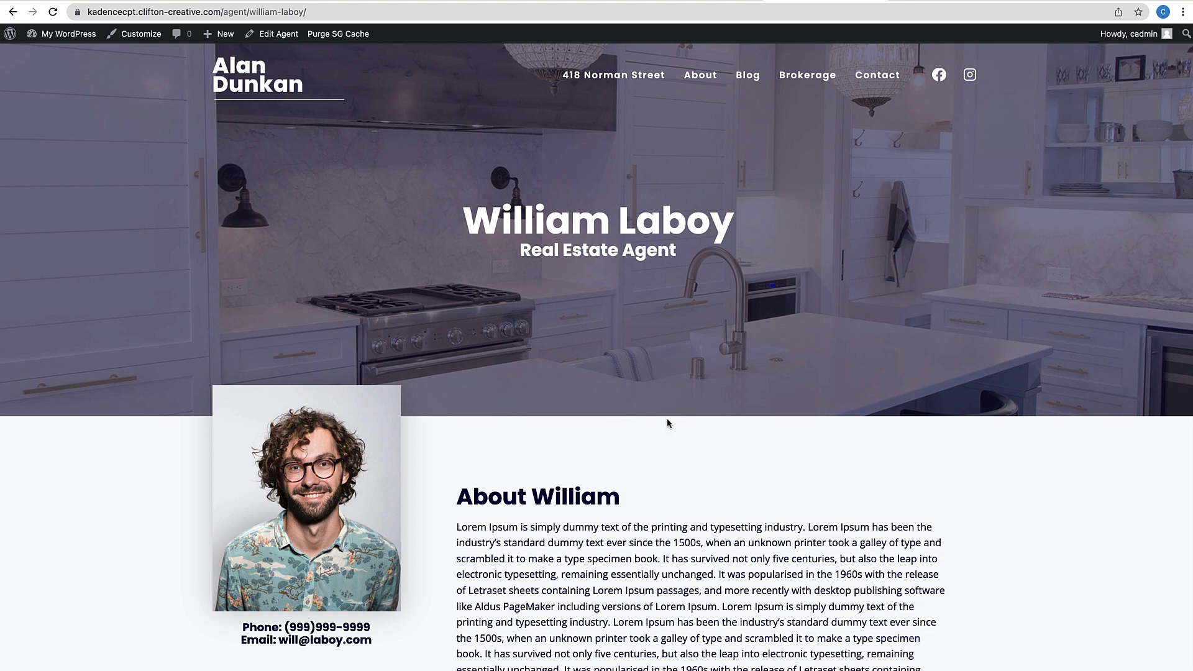
scroll(667, 424, "down", 3)
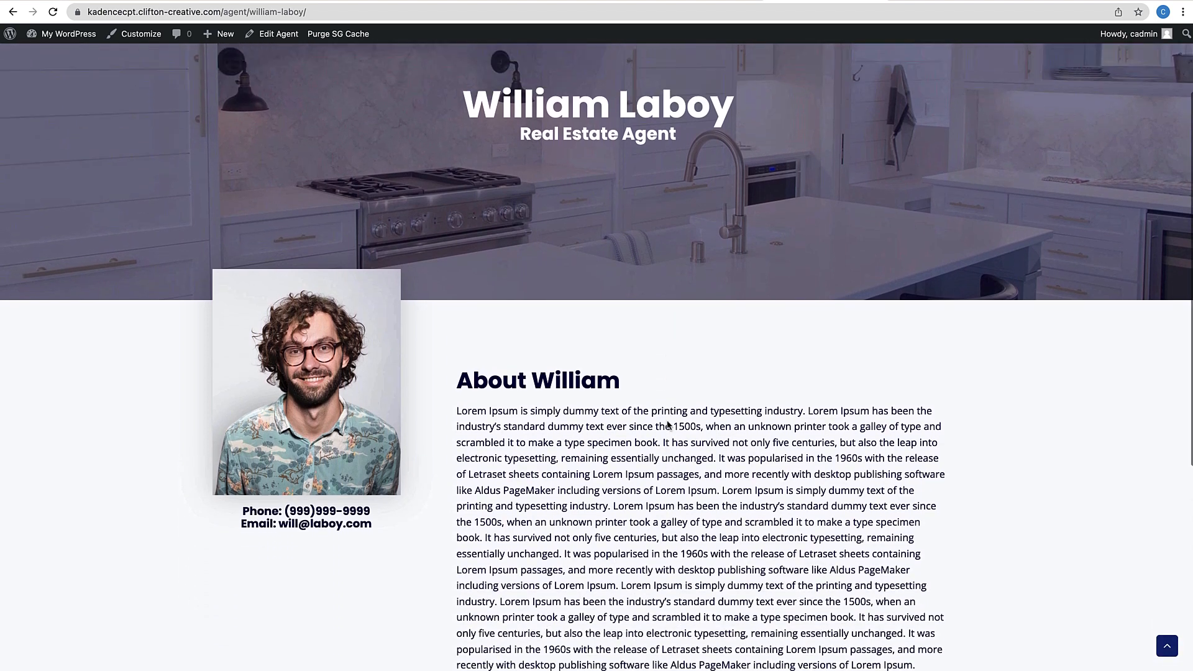
scroll(668, 424, "up", 3)
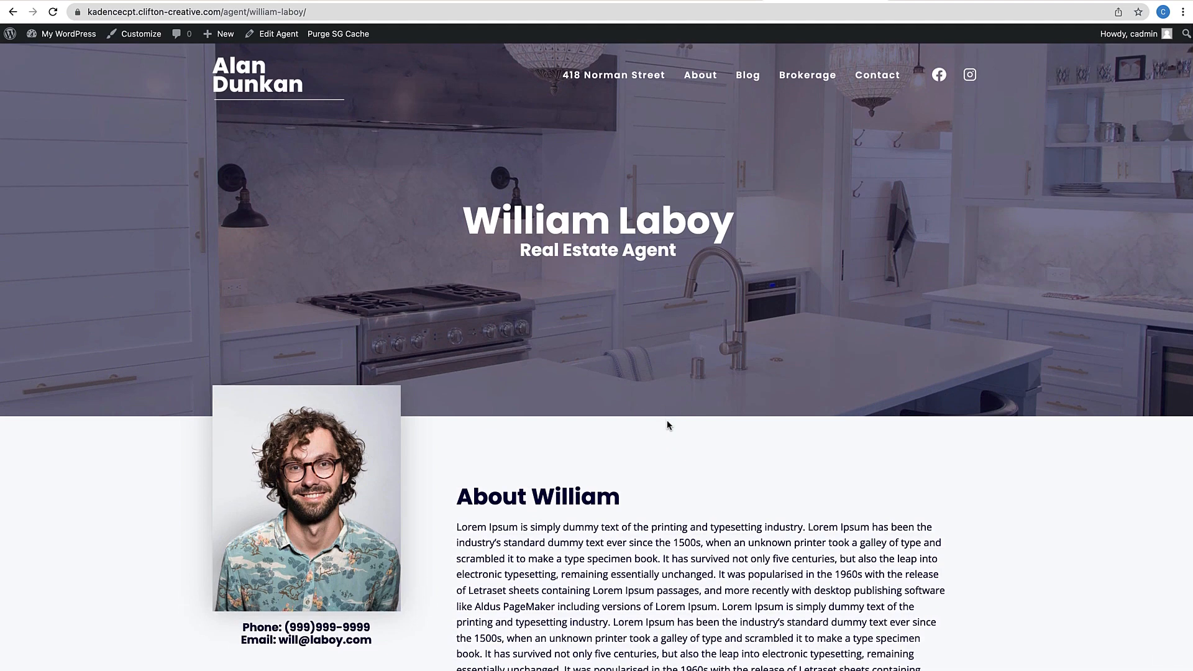
Open the site's About page, scroll to the Featured Agents grid, and follow an agent's card
left_click(748, 80)
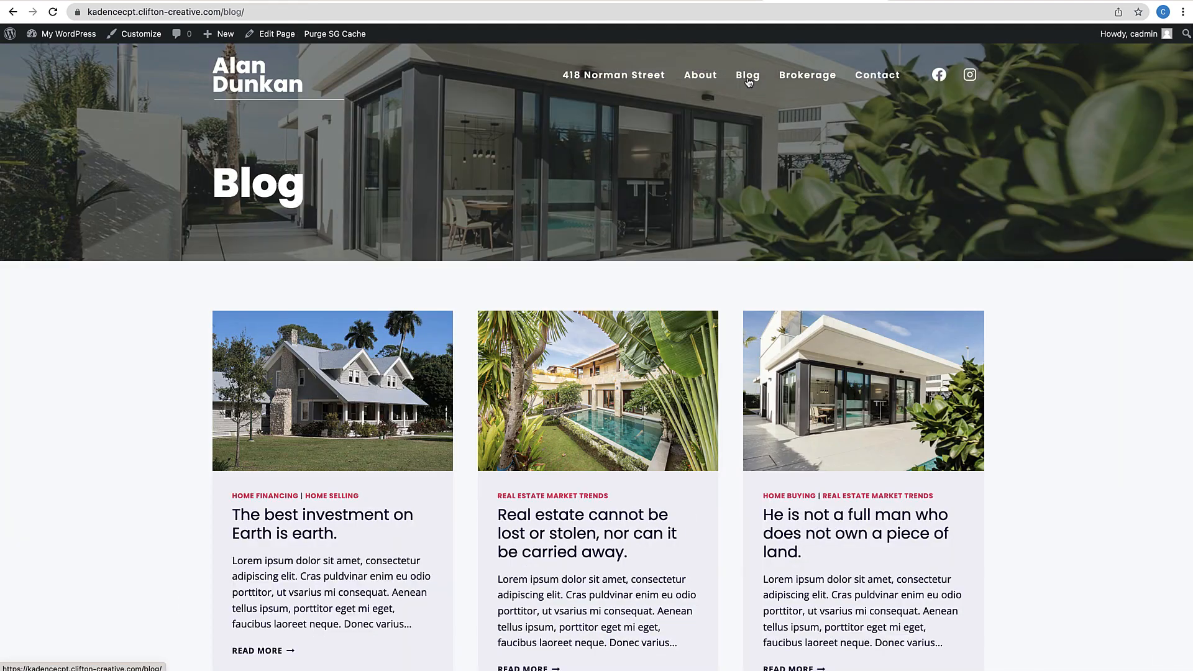
scroll(662, 476, "down", 3)
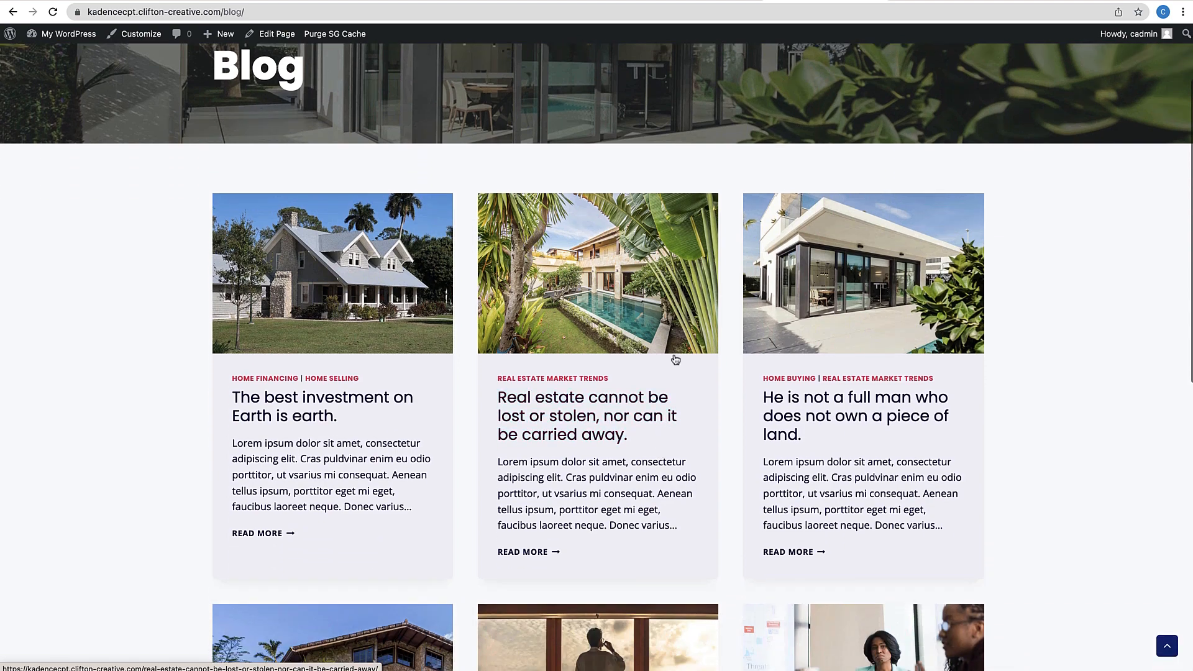
scroll(628, 373, "up", 4)
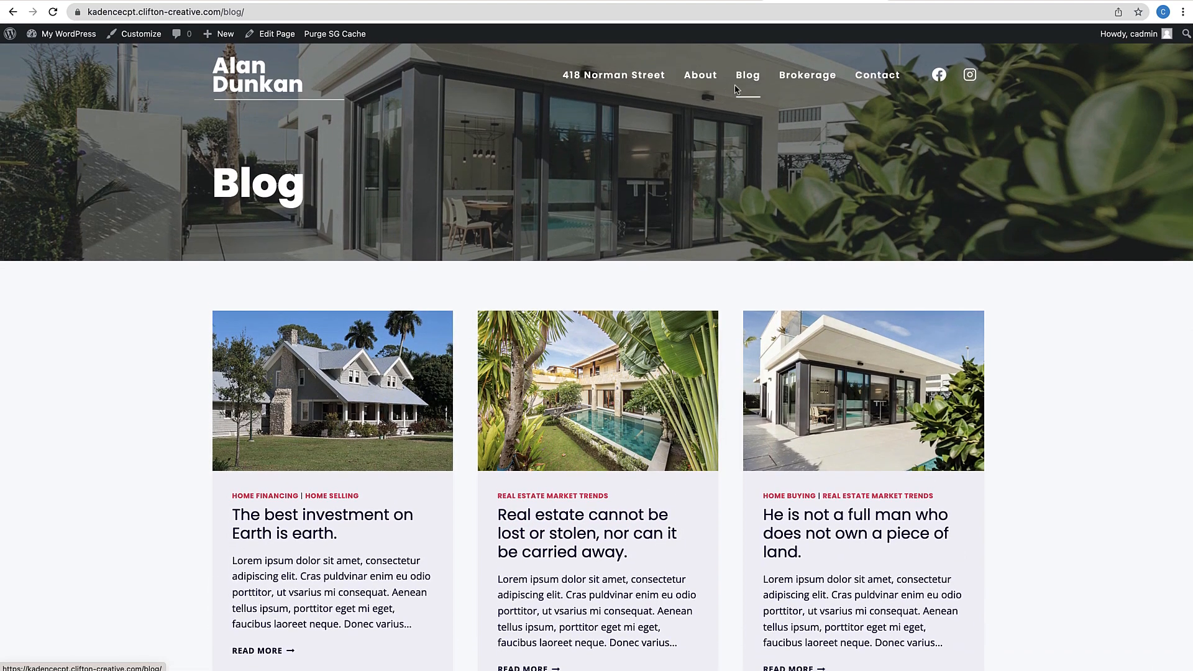
mouse_move(62, 35)
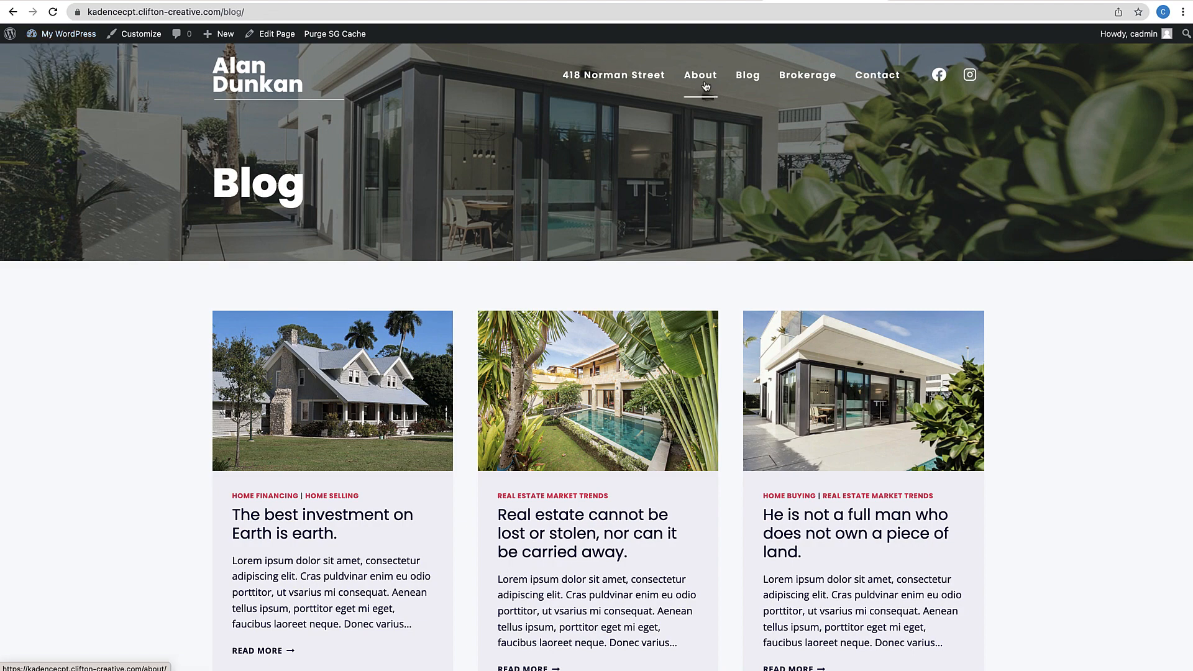
scroll(617, 387, "down", 10)
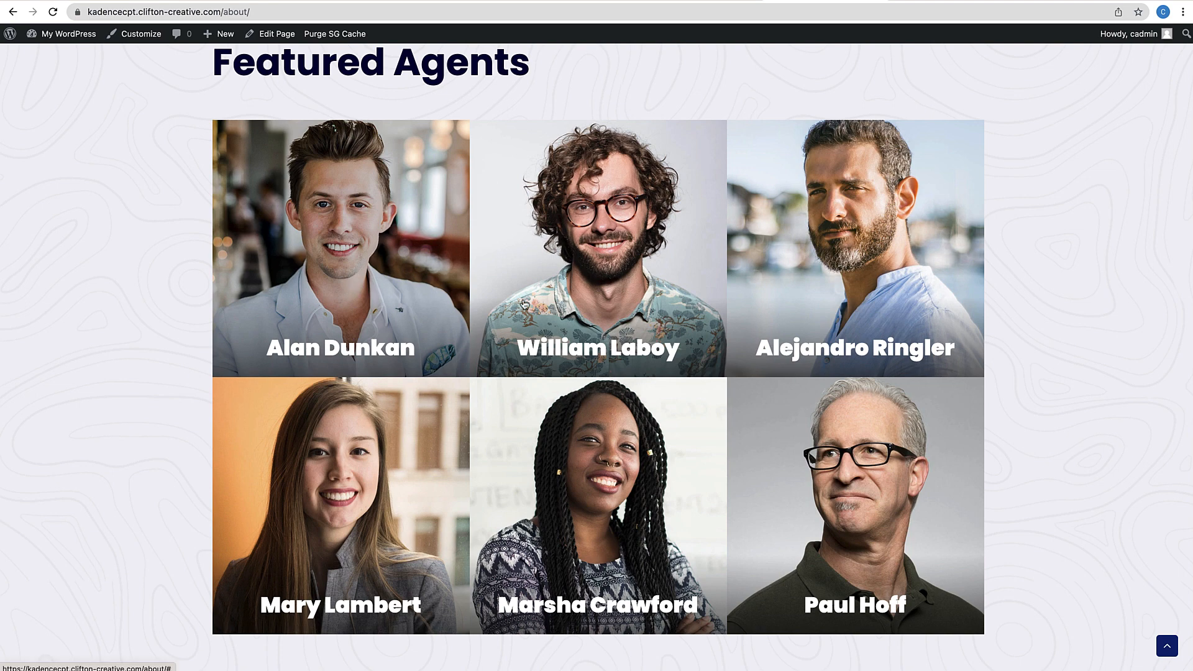
left_click(556, 291)
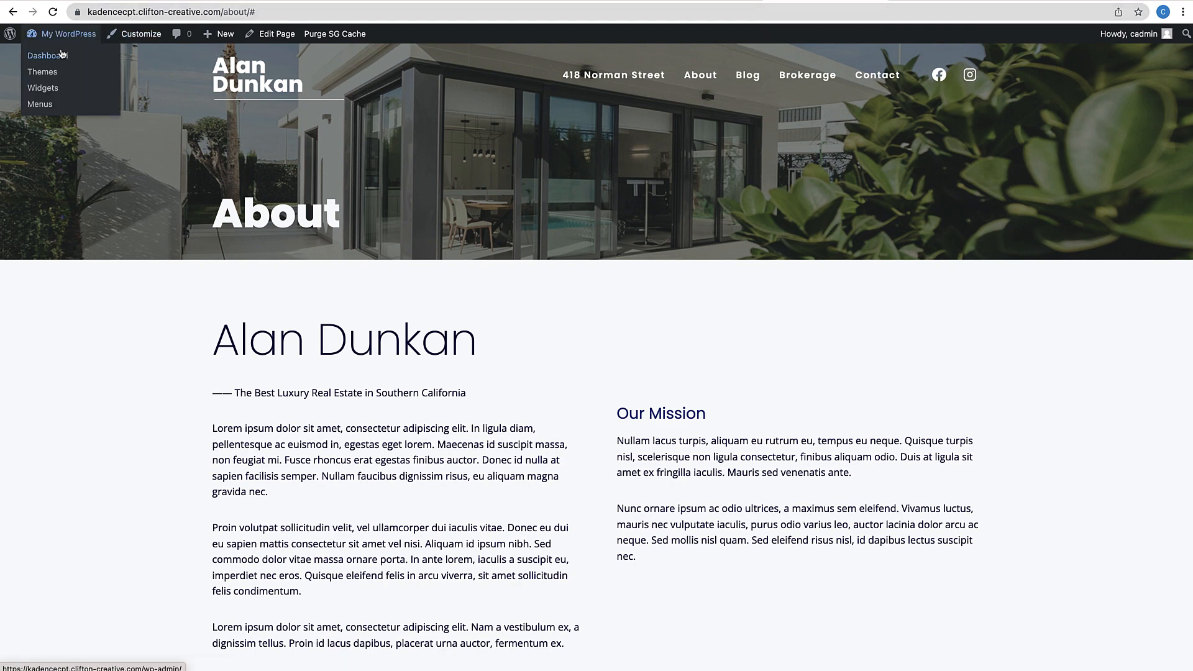
Return to the admin Dashboard and look through the sidebar menus for CPT UI's taxonomy options
left_click(61, 52)
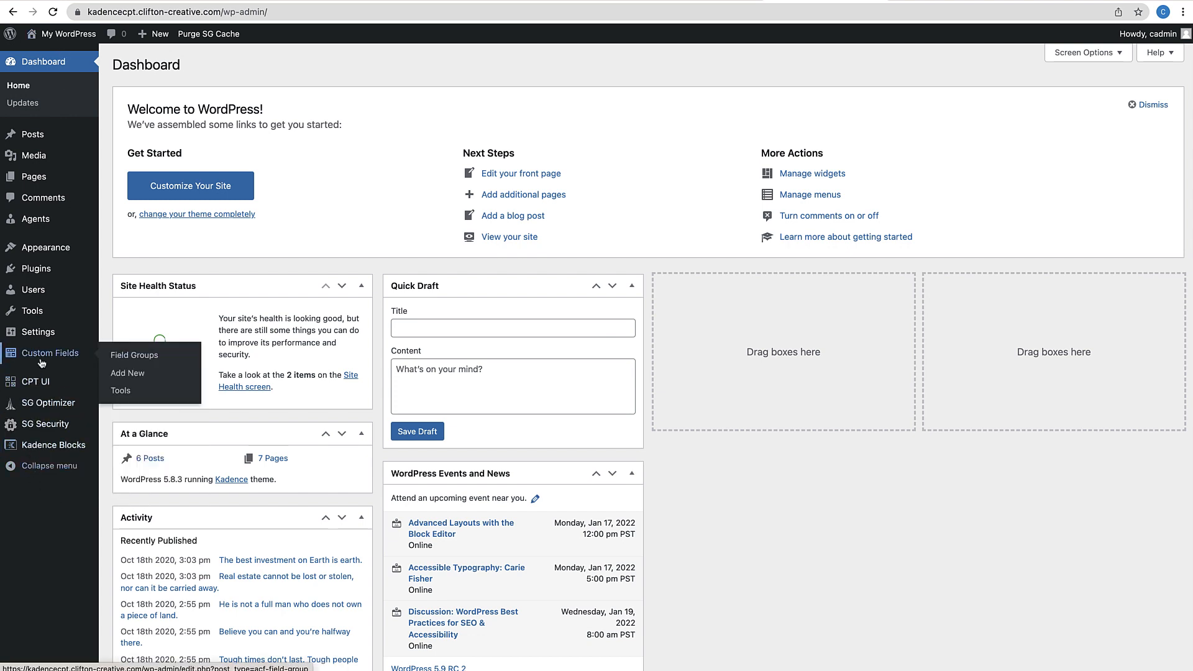
mouse_move(30, 385)
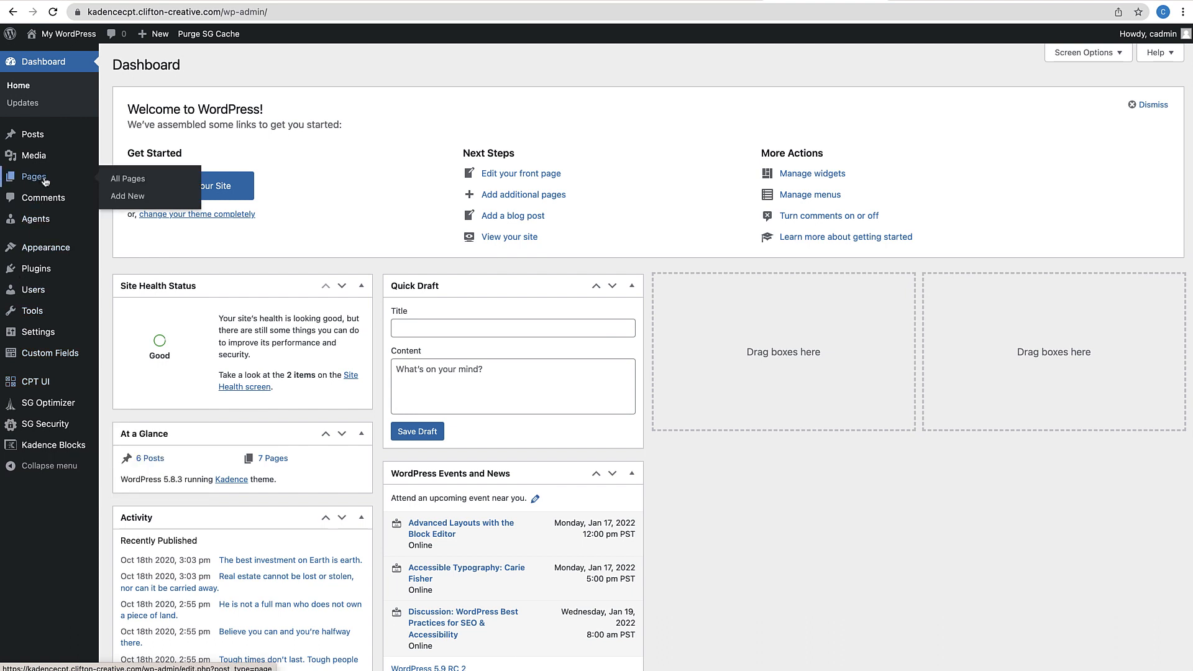
mouse_move(44, 222)
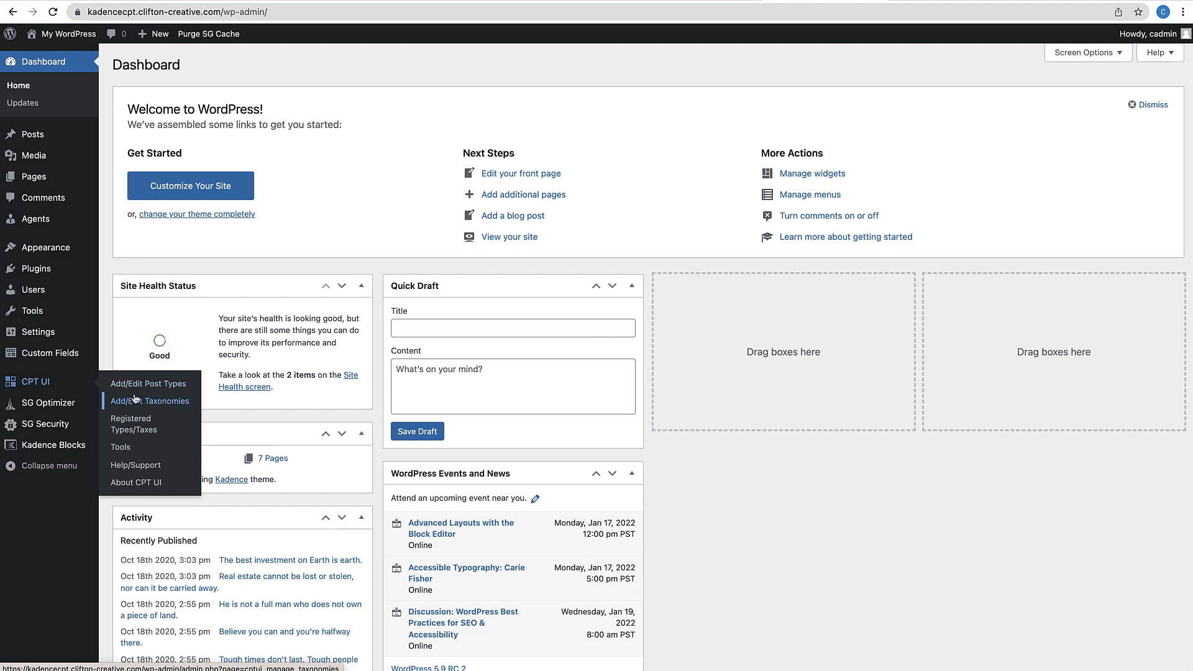
Start a new taxonomy with slug agent_type, plural label Agent Types and singular label Agent Type
left_click(158, 407)
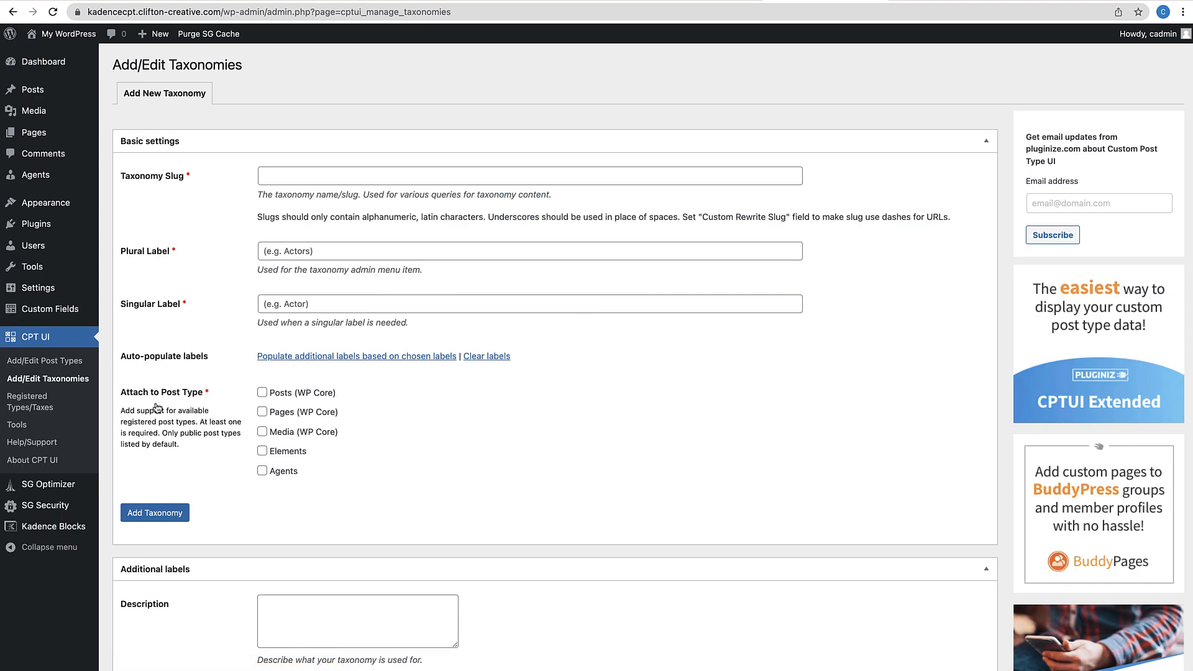
left_click(290, 169)
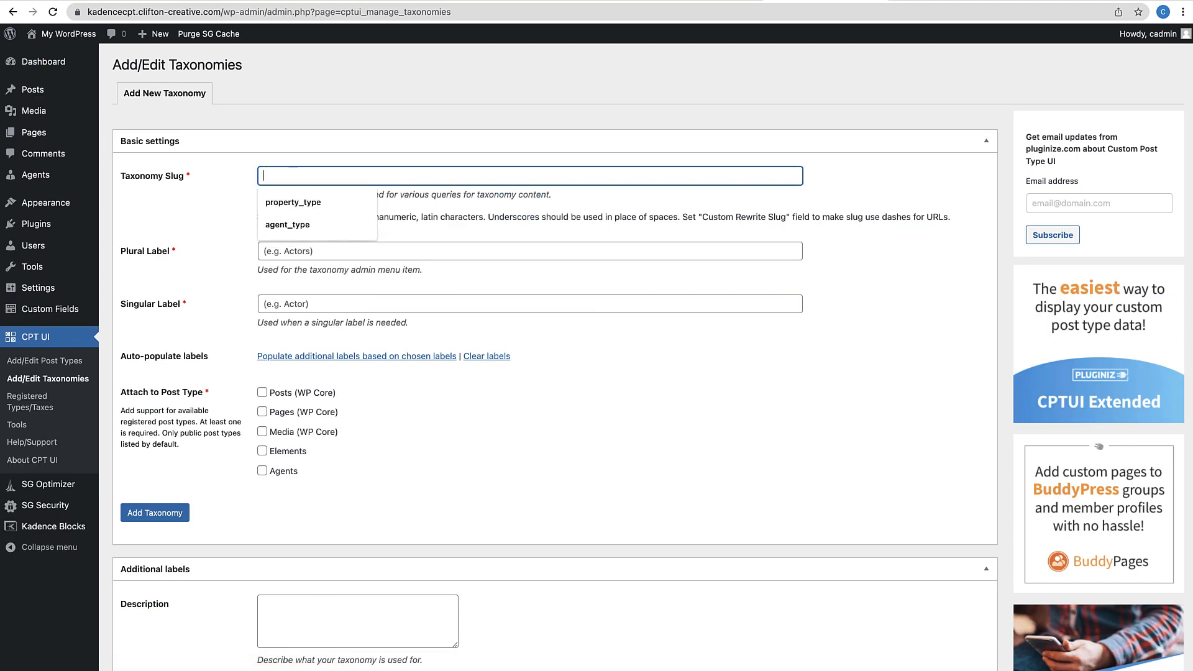
type("agent_ty")
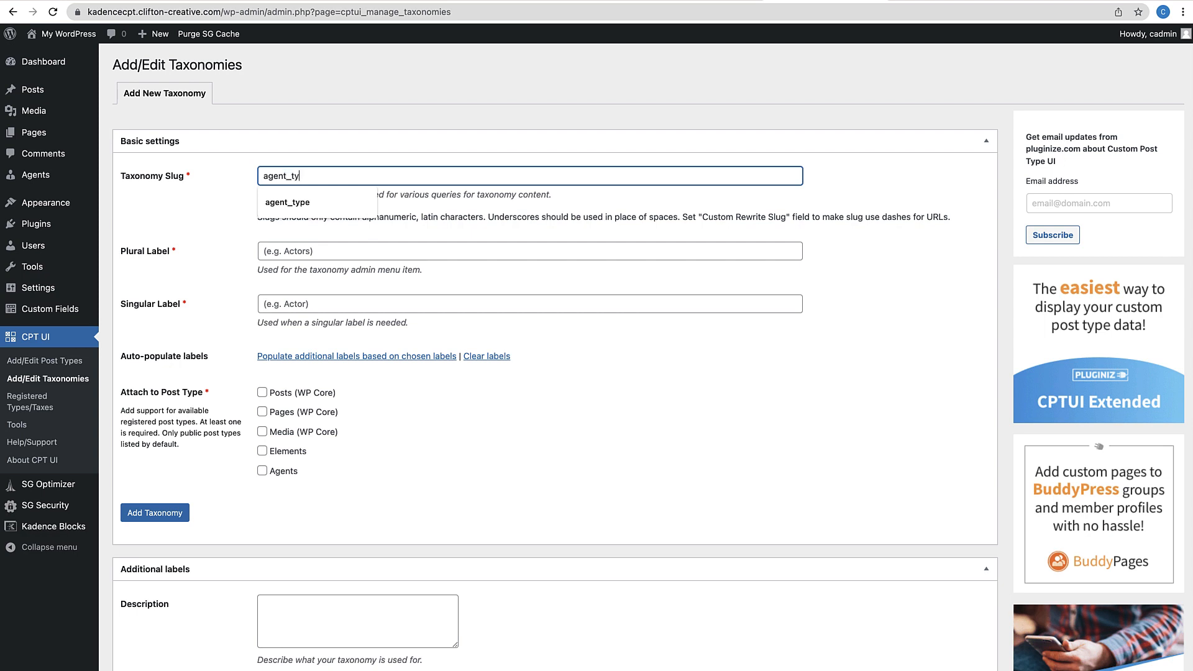
type("pe")
key("Tab")
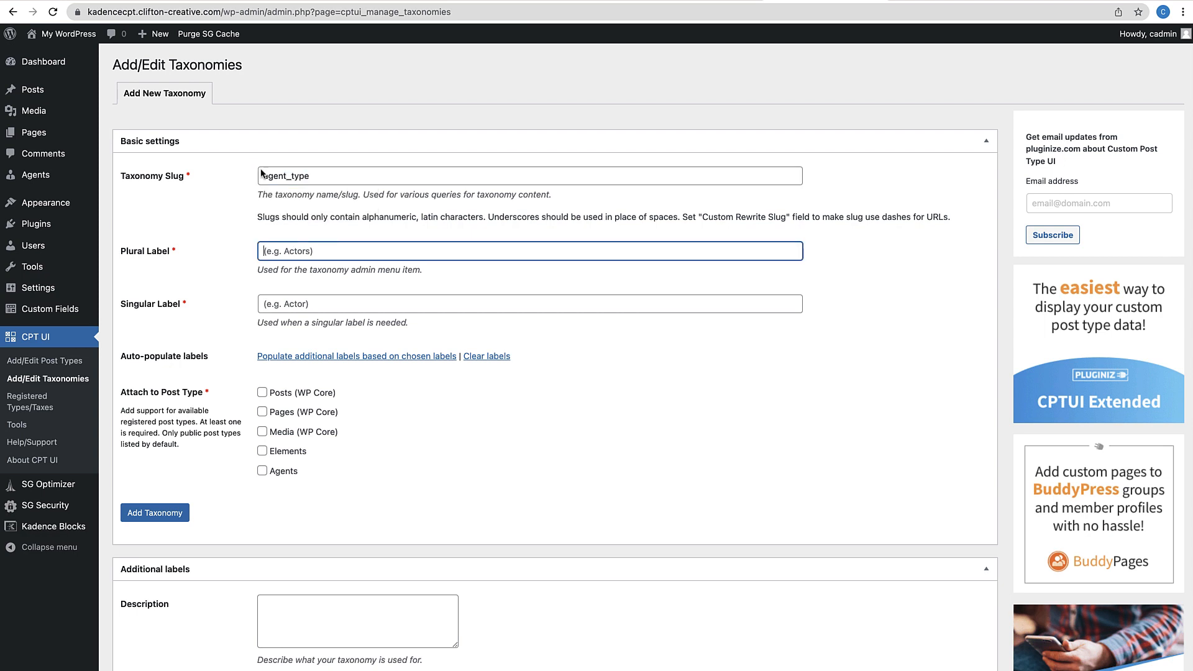
type("Age")
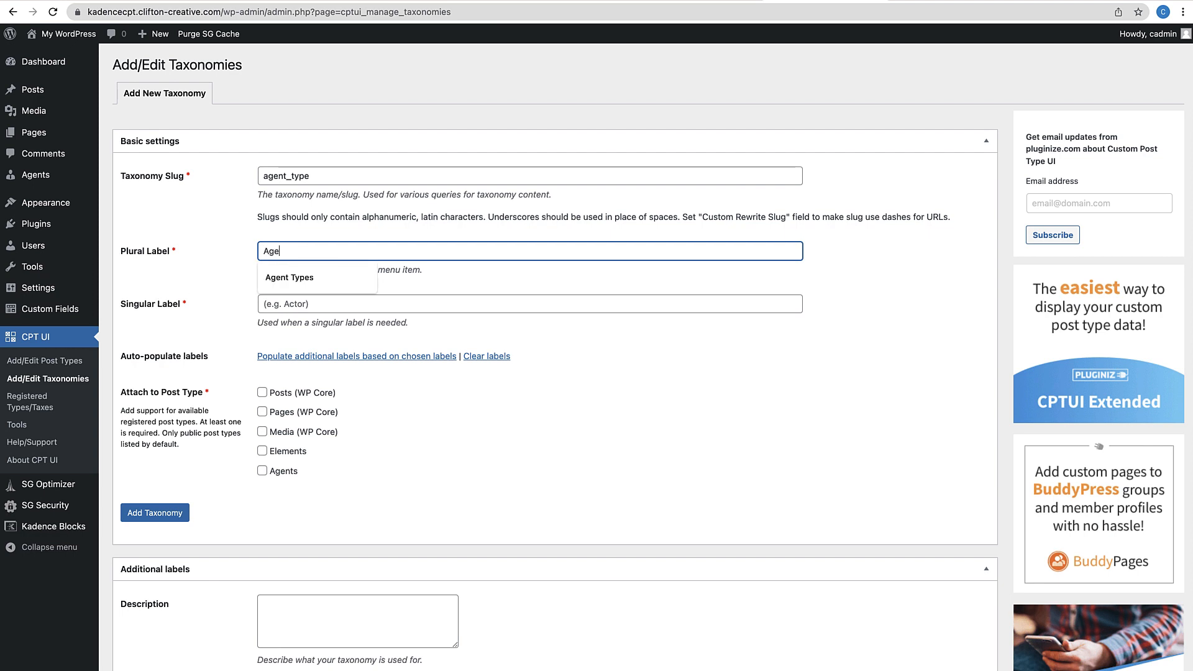
type("nt T")
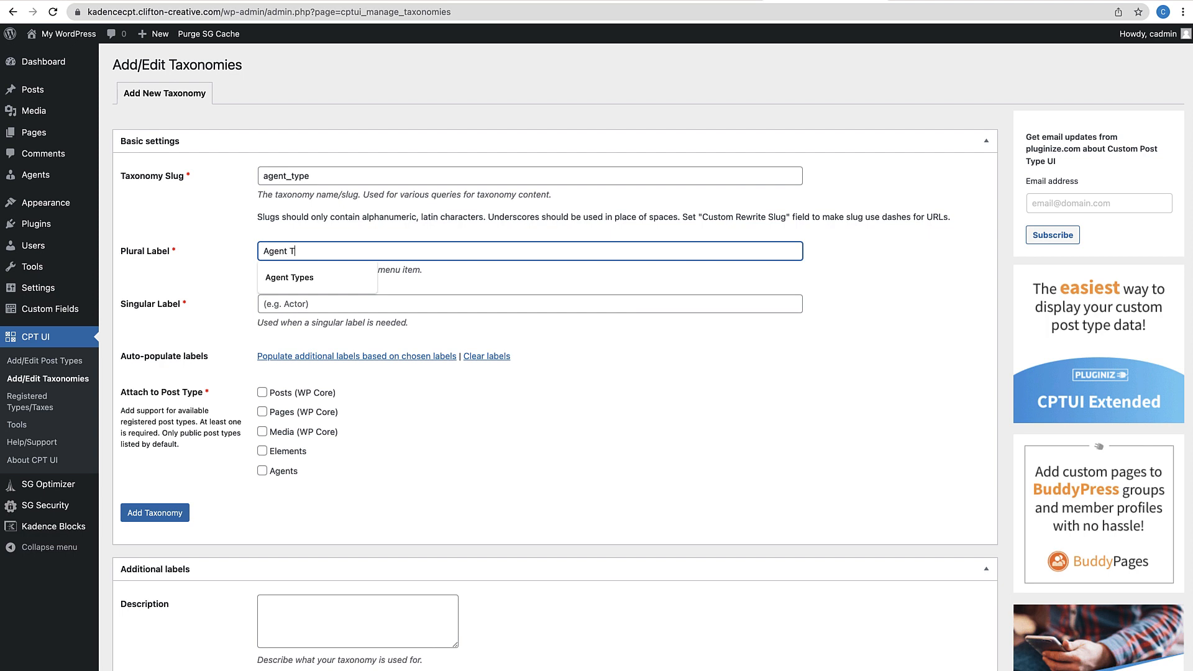
type("ypes")
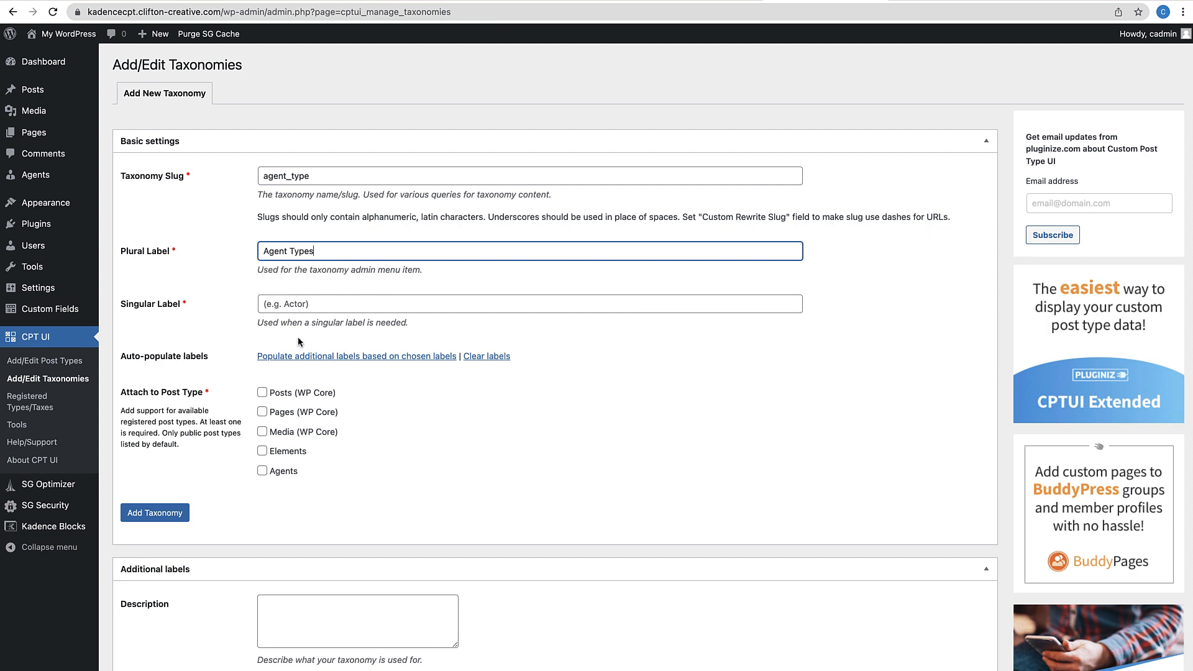
left_click(296, 304)
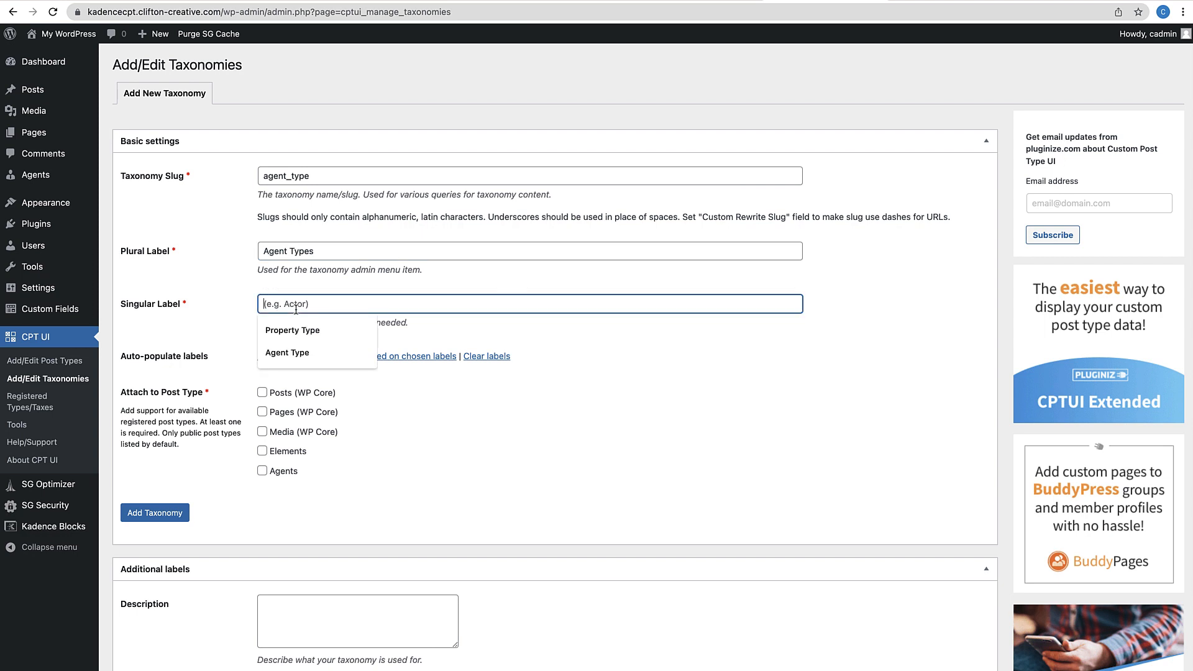
left_click(287, 352)
Attach the new taxonomy to the Agents post type
scroll(280, 352, "down", 2)
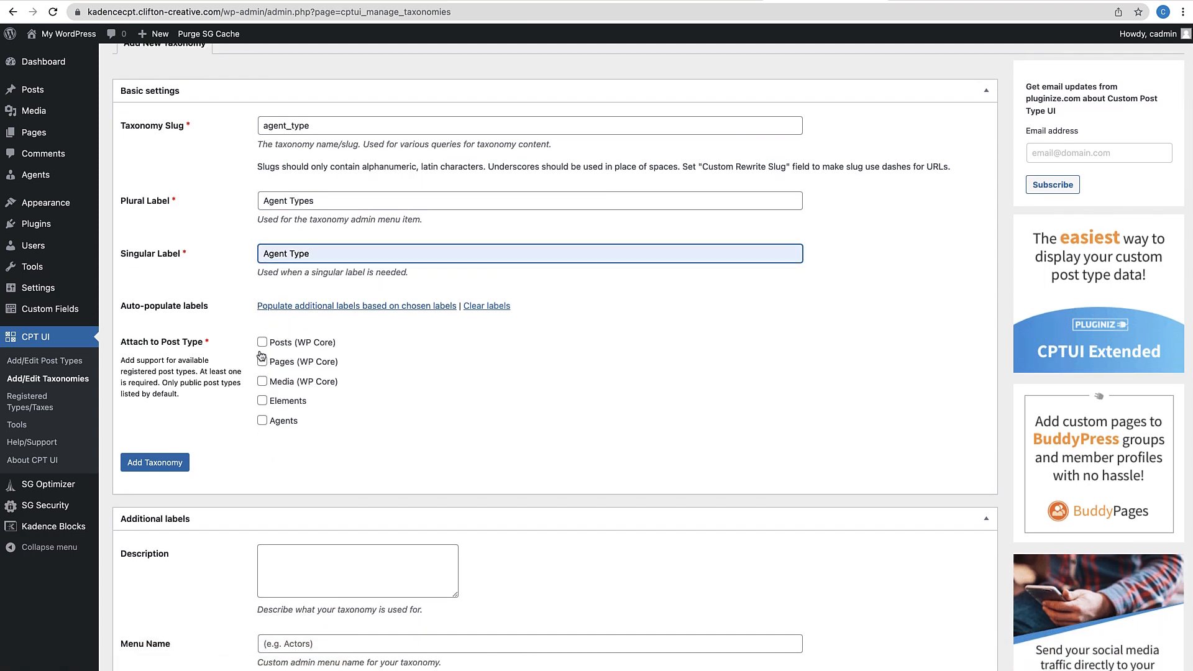
scroll(274, 345, "up", 2)
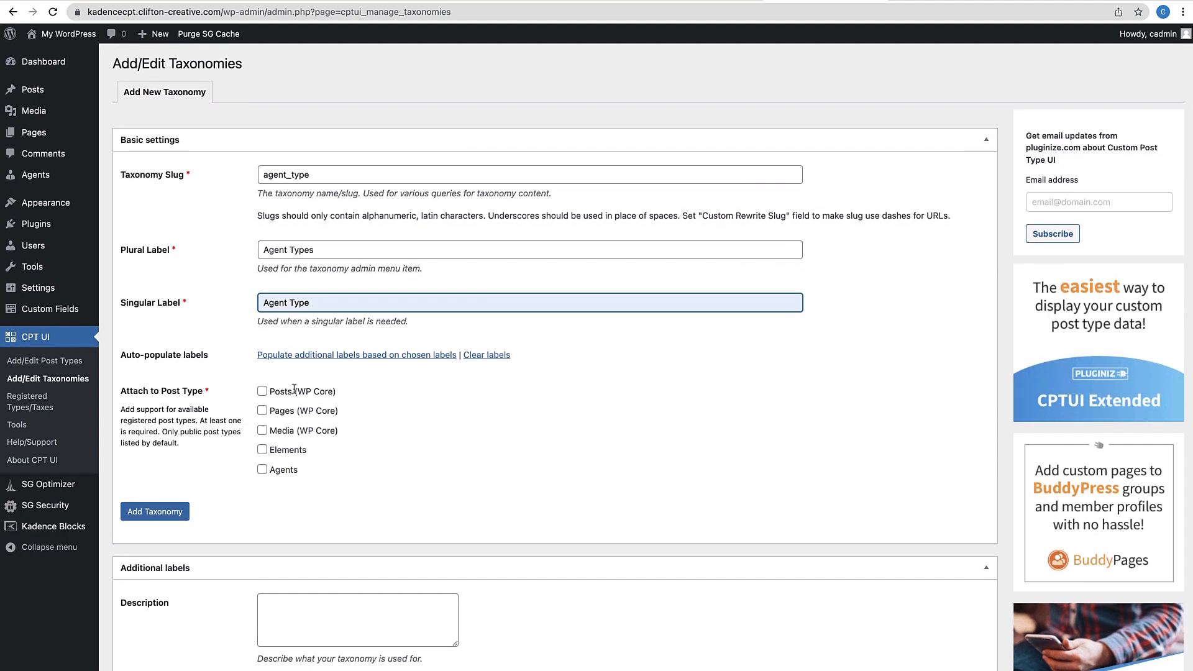
left_click(262, 471)
scroll(351, 493, "down", 4)
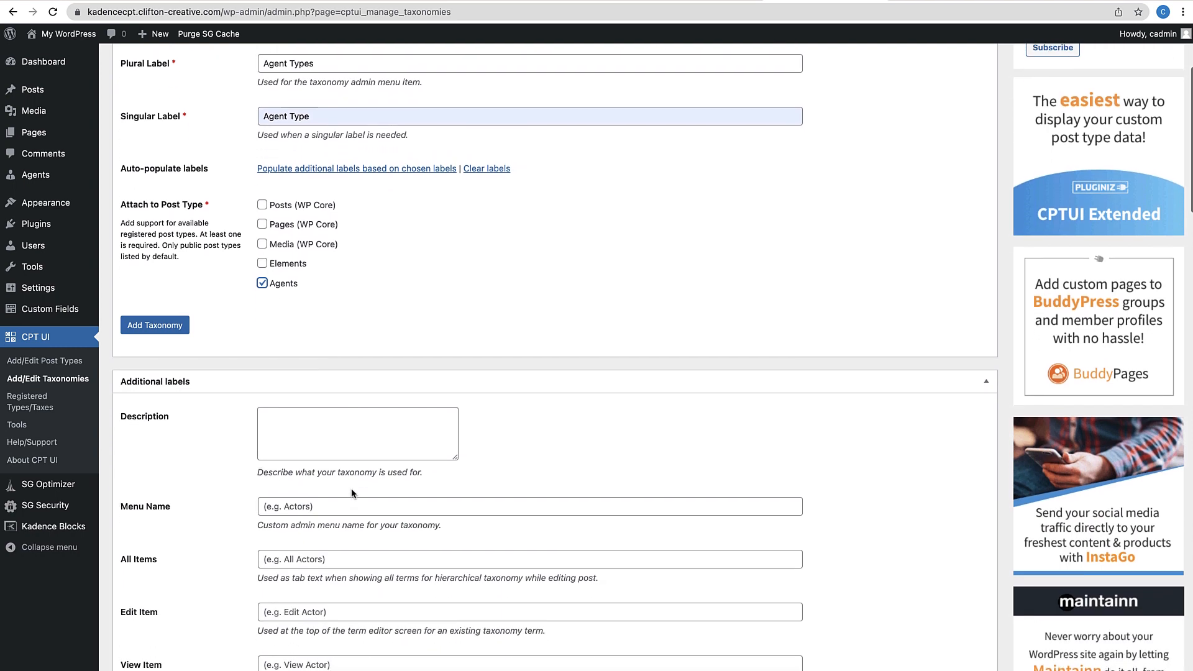
scroll(352, 494, "down", 1)
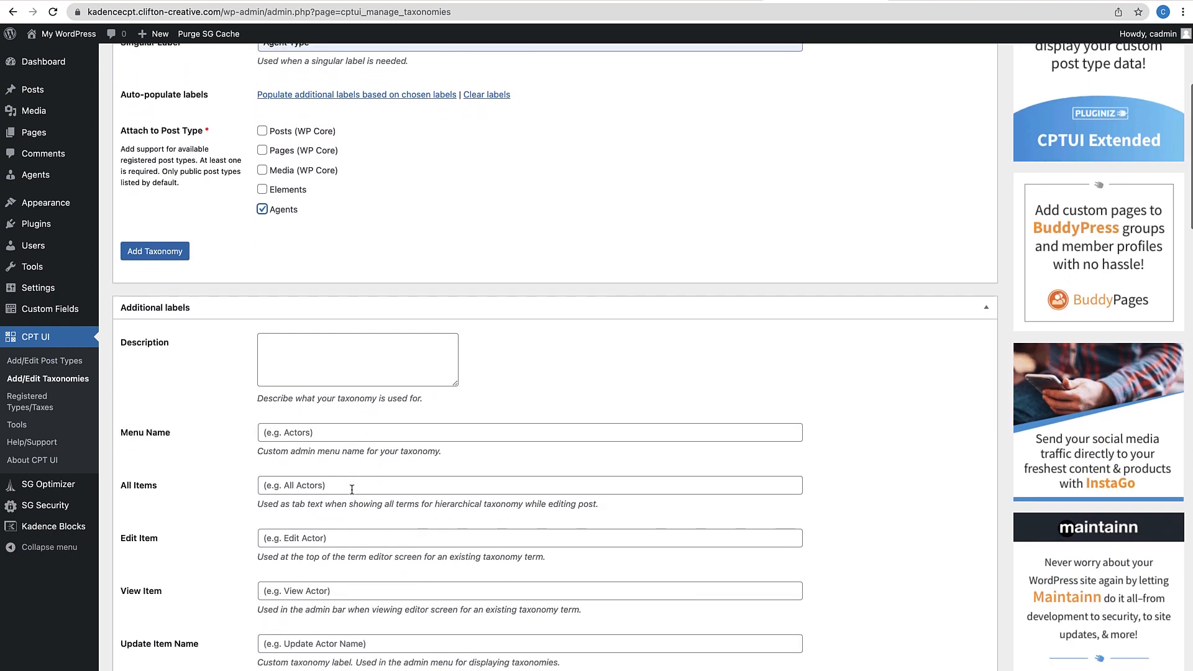
scroll(348, 472, "down", 2)
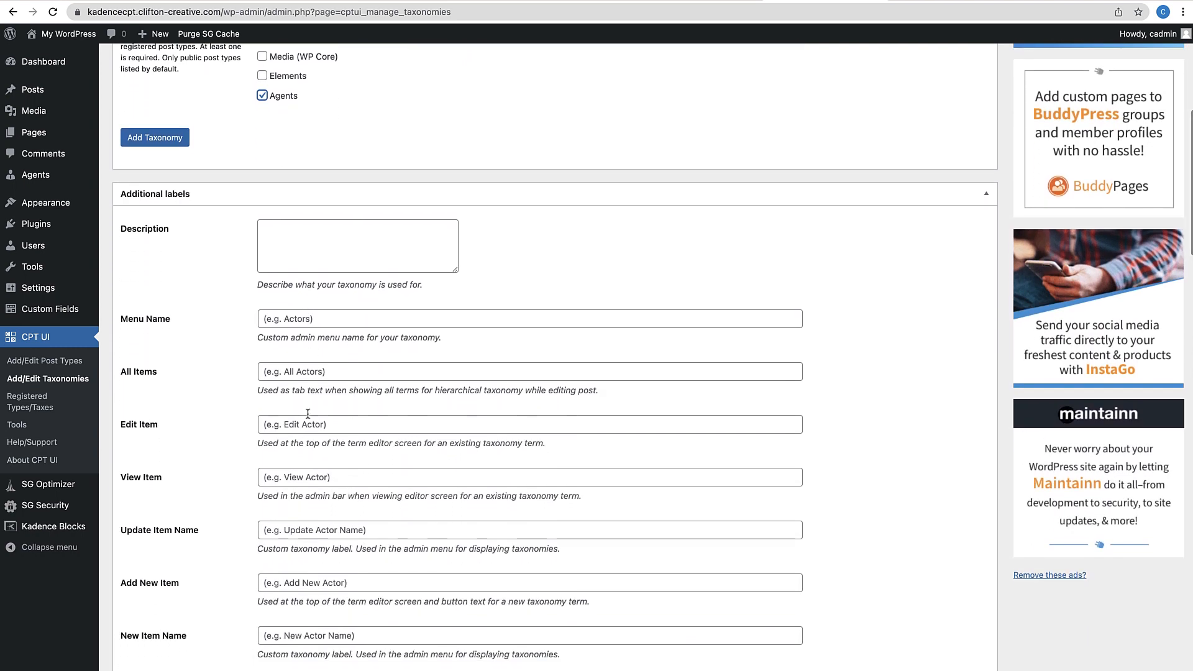
scroll(307, 416, "down", 5)
scroll(308, 401, "down", 7)
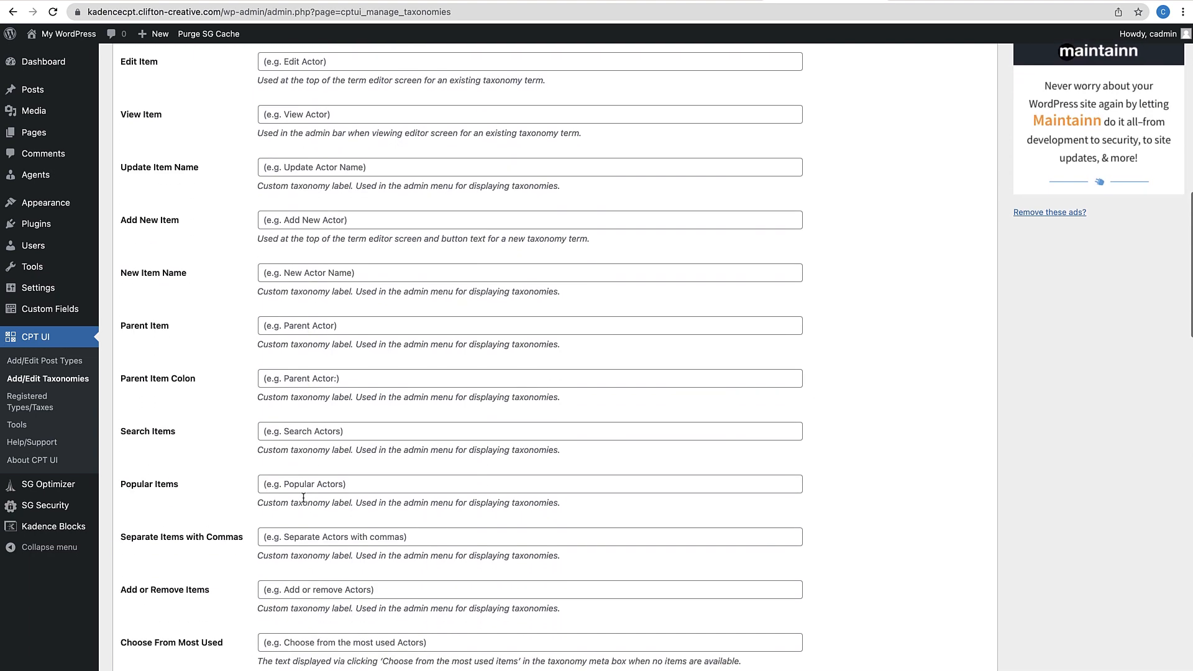
scroll(304, 497, "down", 4)
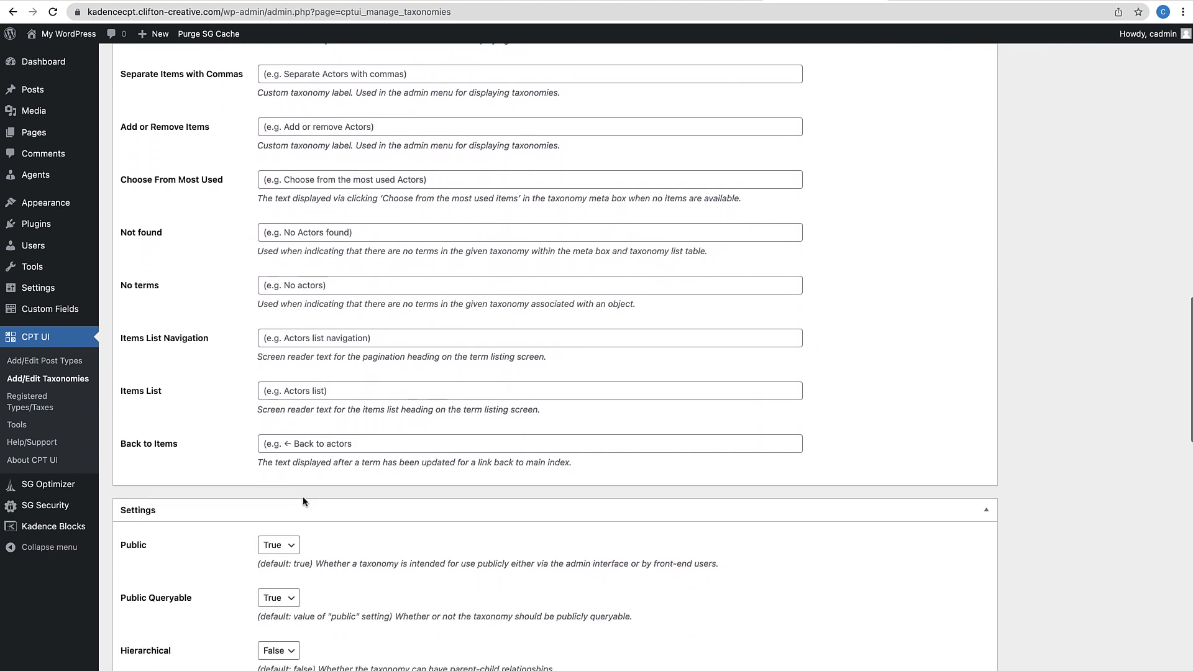
scroll(303, 502, "down", 1)
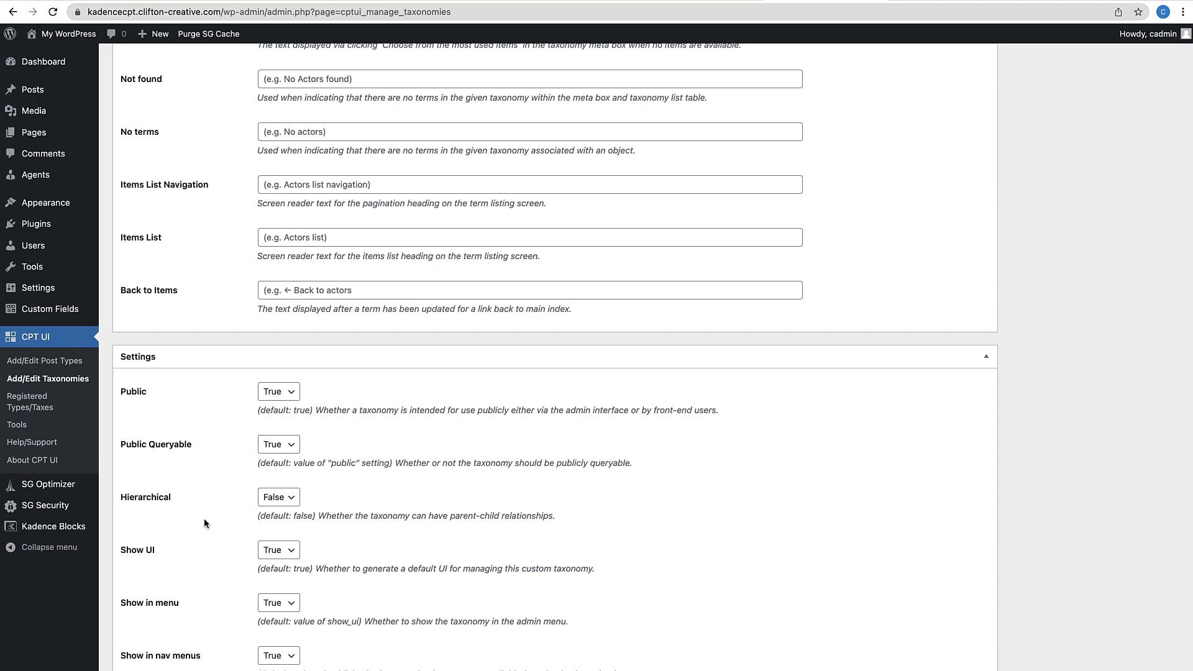
scroll(205, 521, "down", 1)
Set Hierarchical to True and add the agent_type taxonomy
left_click(289, 458)
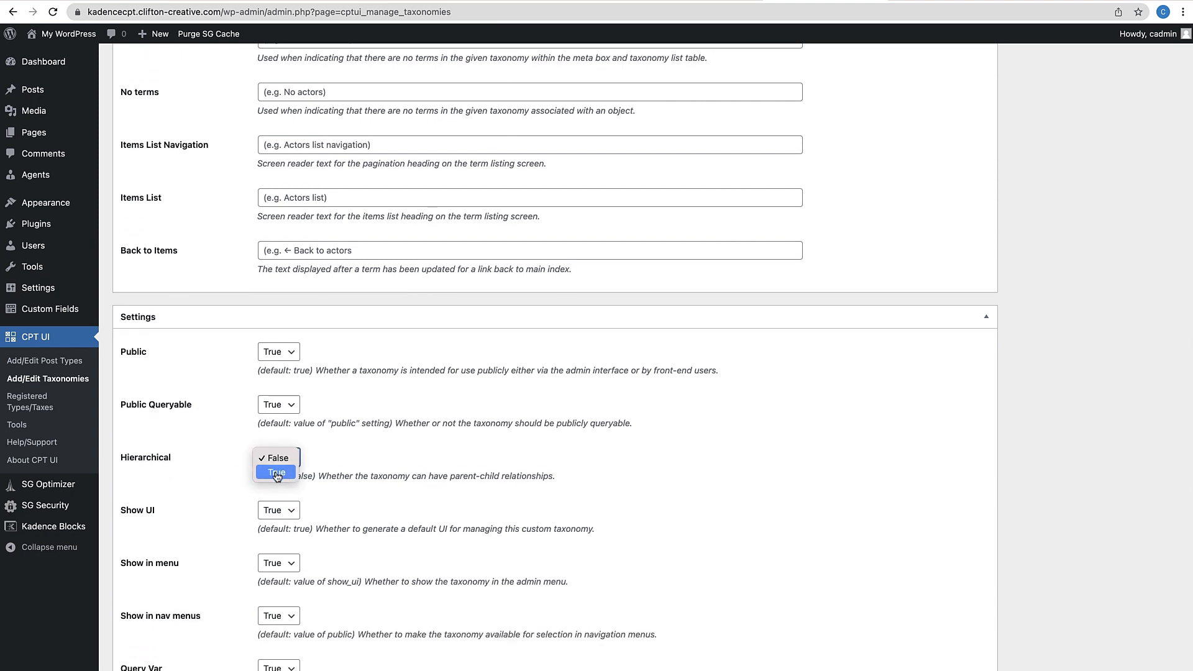
left_click(276, 473)
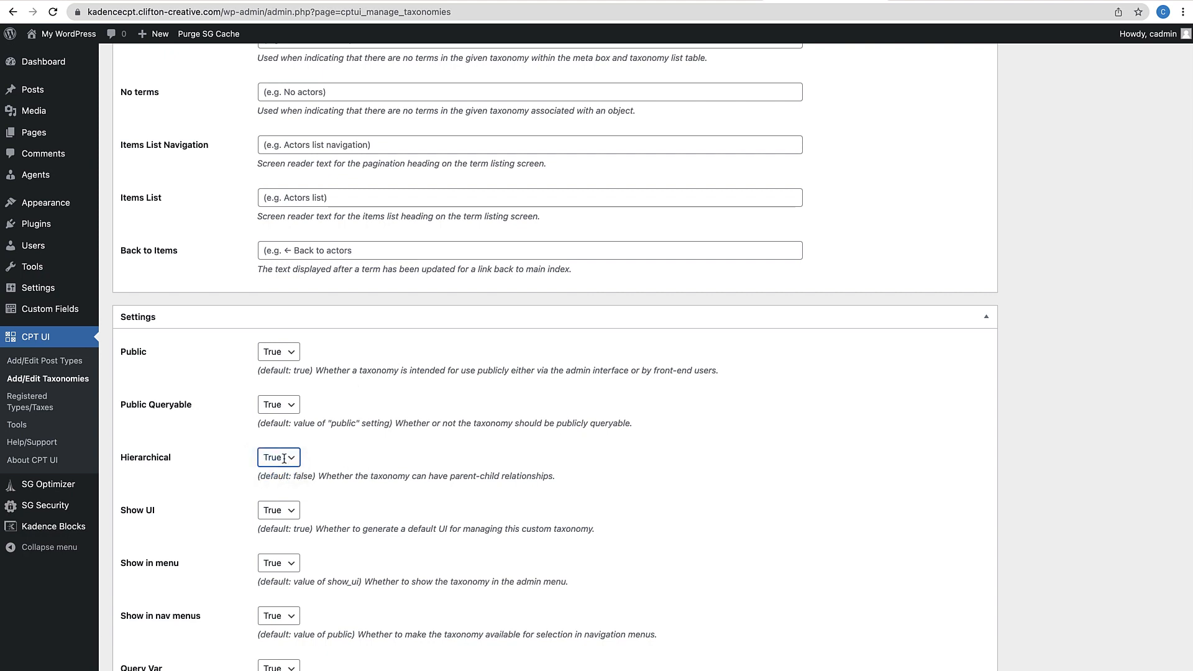
scroll(323, 300, "down", 5)
scroll(323, 530, "down", 10)
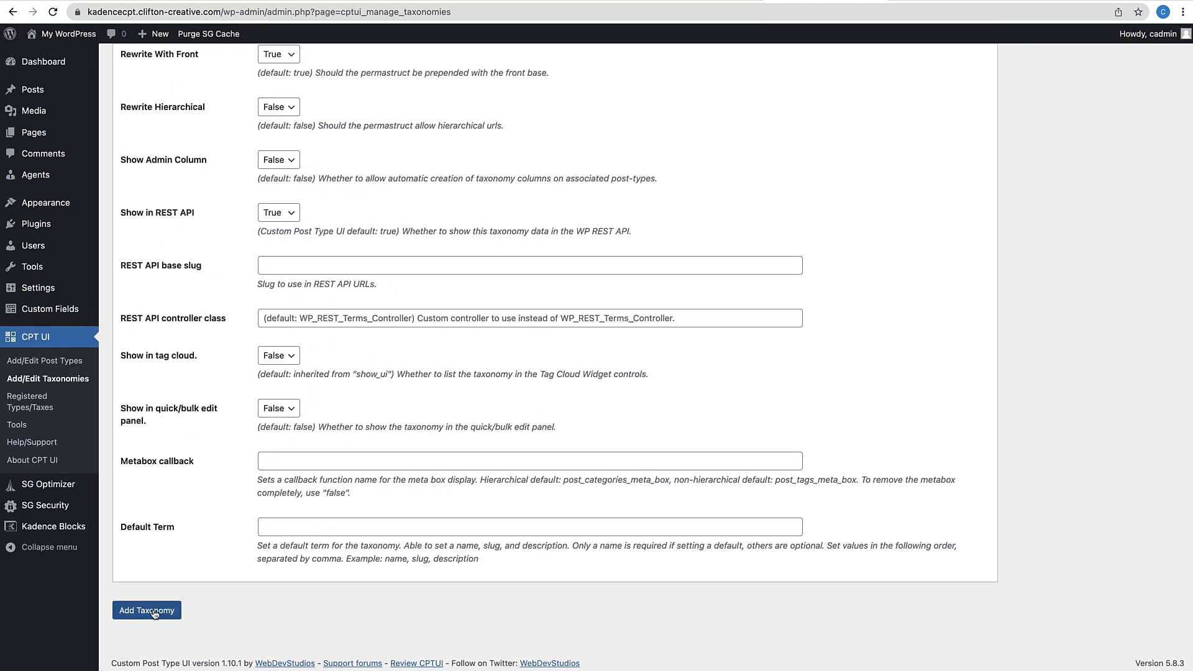
left_click(155, 611)
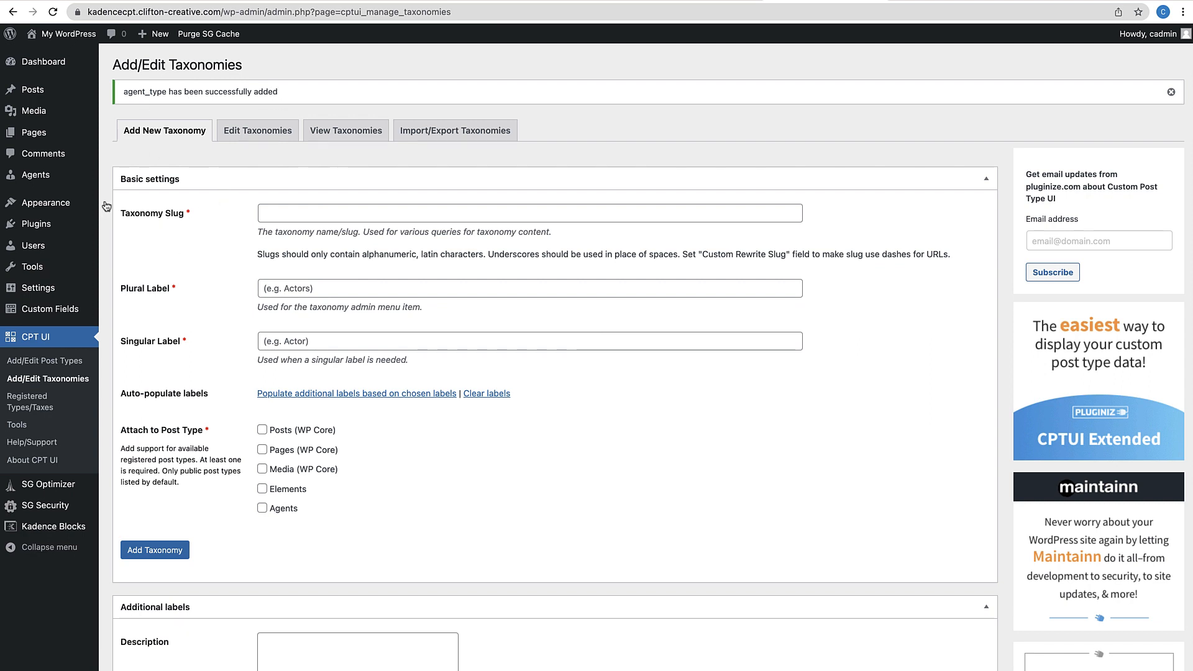
mouse_move(59, 179)
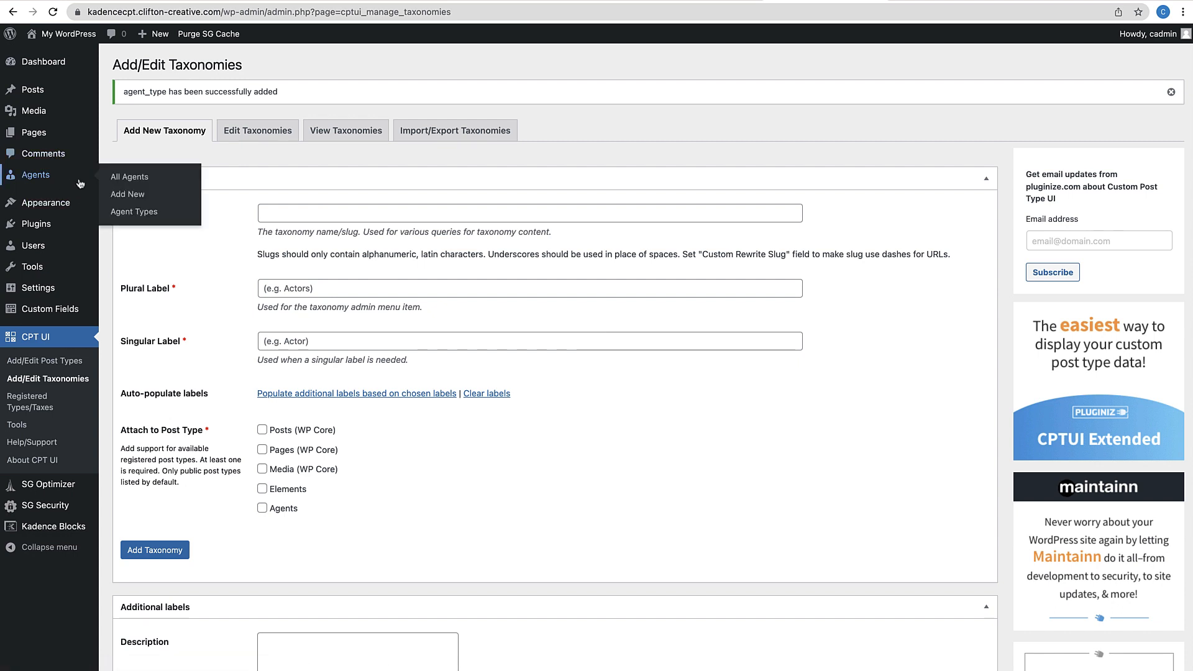
Add Listing Agents and Buying Agents as Agent Types terms
left_click(125, 211)
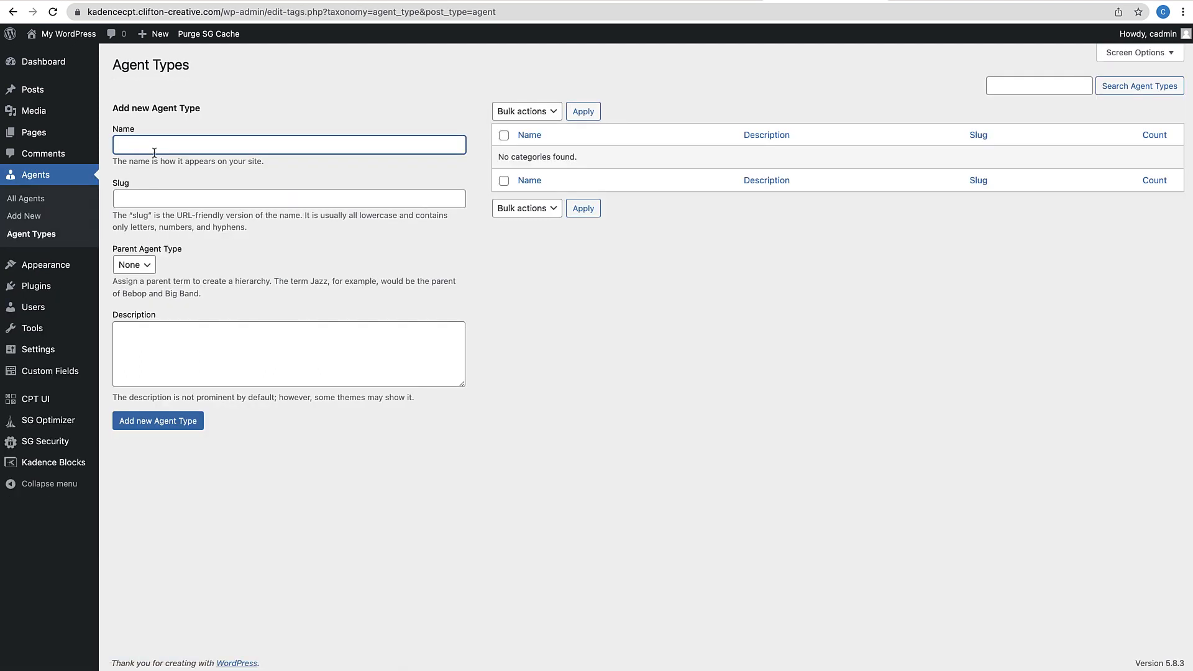
type("Listing Agents")
left_click(174, 420)
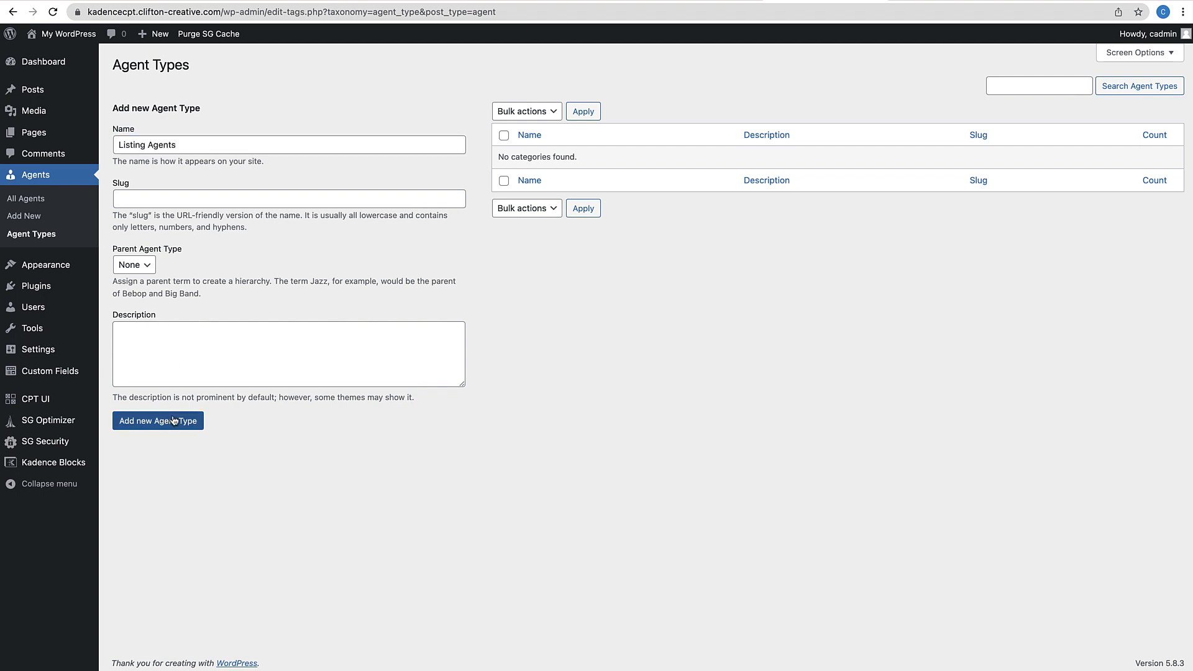
left_click(174, 420)
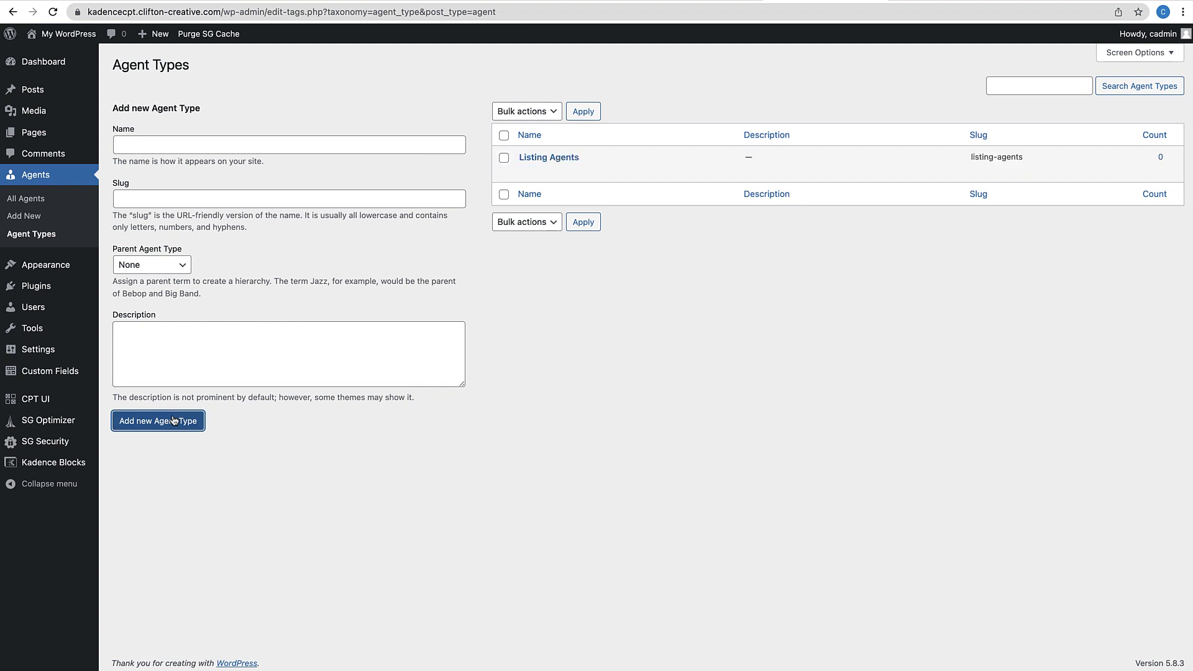
left_click(157, 144)
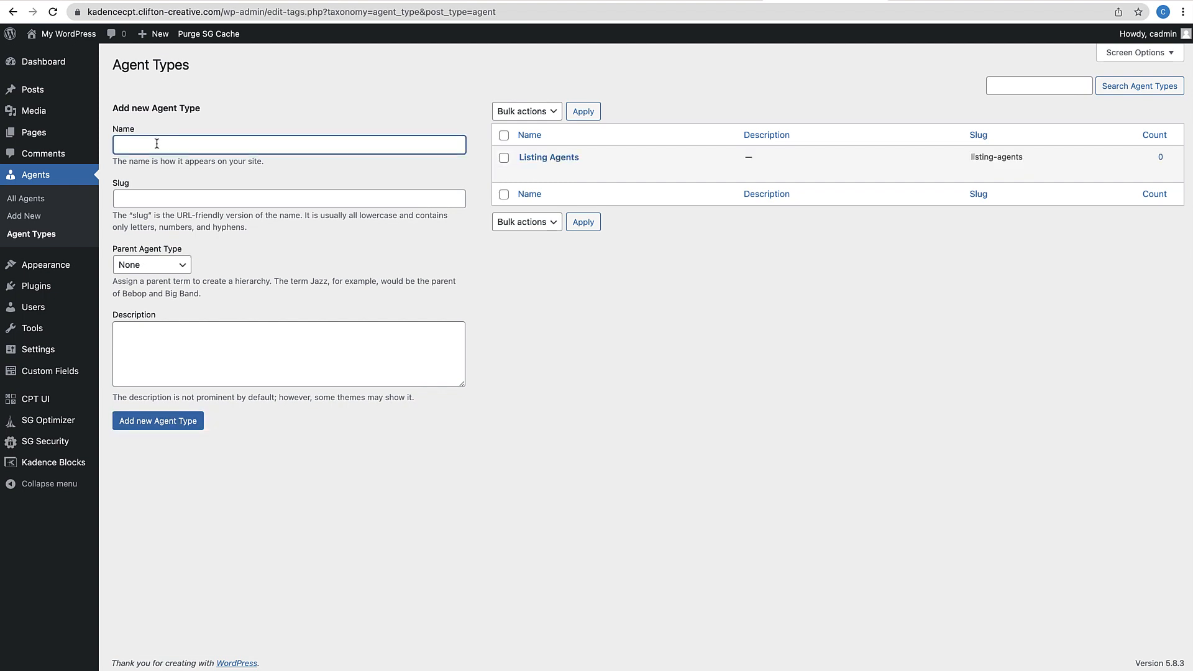
type("Buying Agents")
left_click(166, 420)
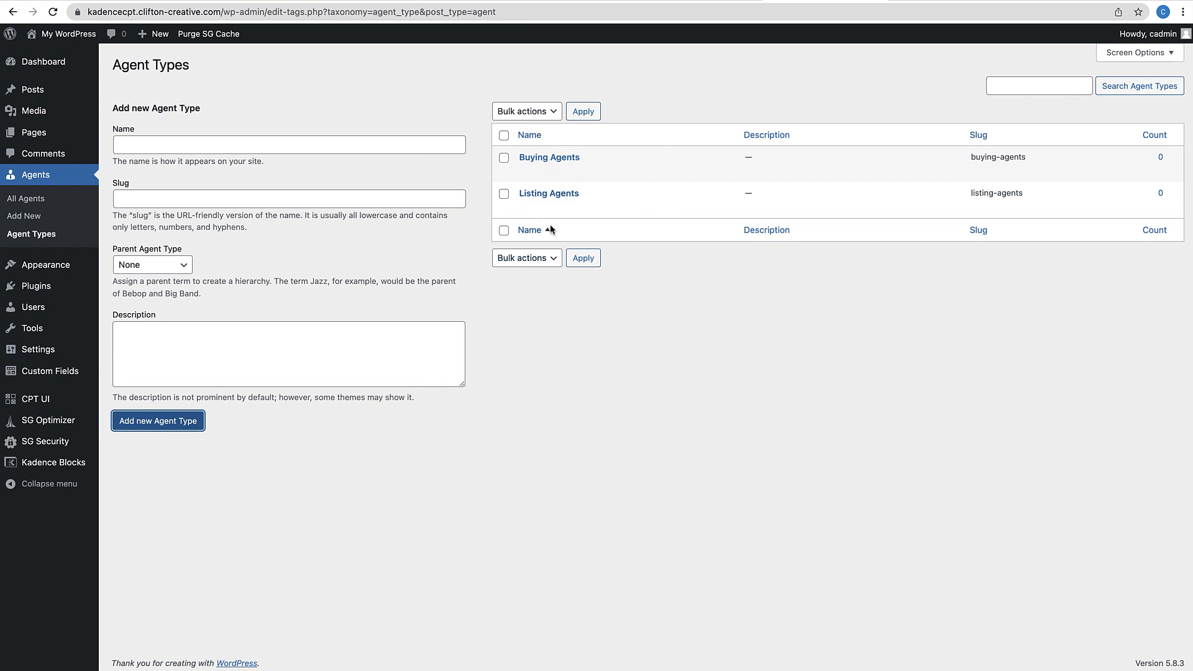
Add Real Estate Agents as a third agent type and return to the agents list
mouse_move(553, 216)
left_click(275, 143)
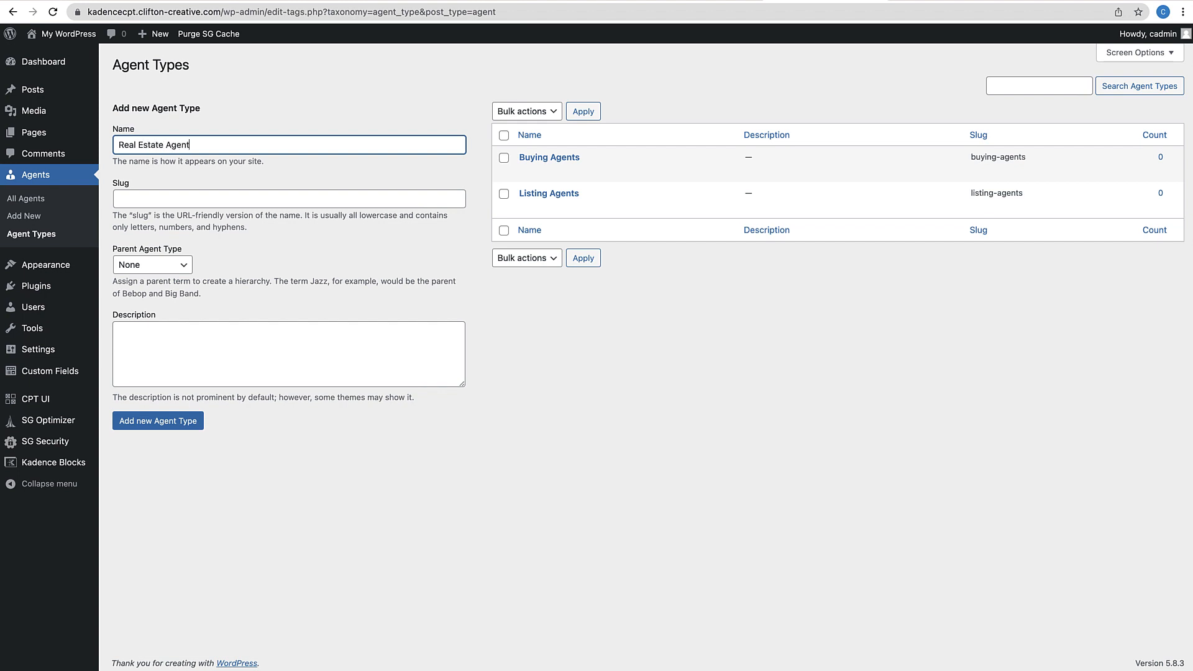
type("Real Estate Agents")
left_click(176, 422)
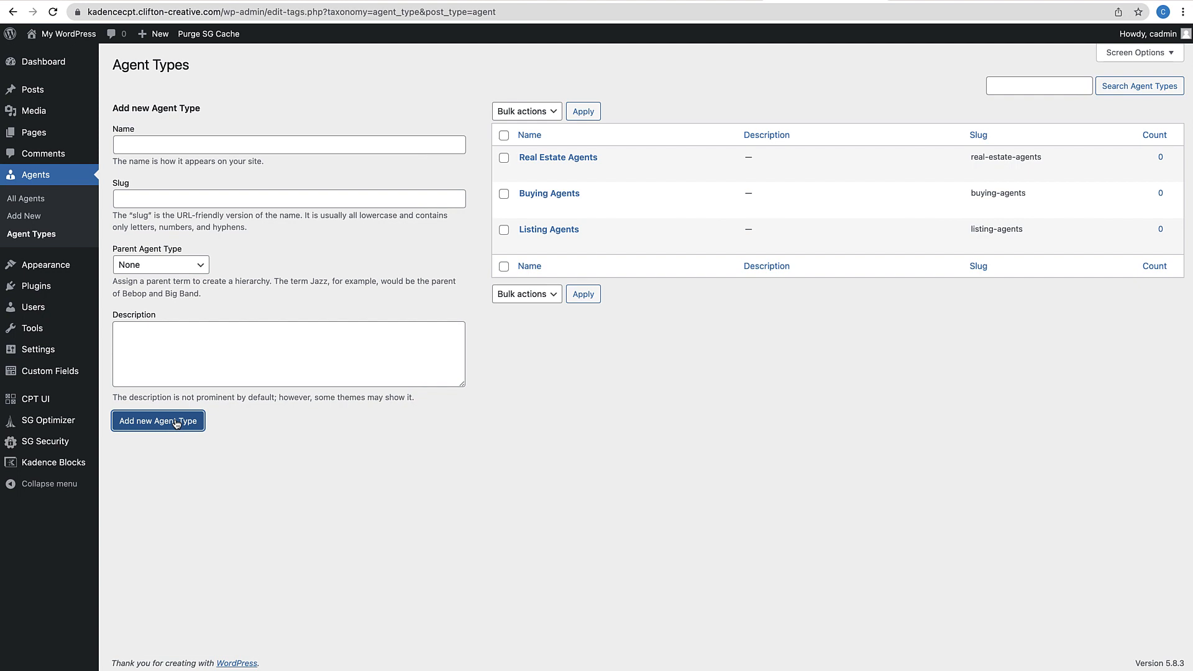
left_click(26, 198)
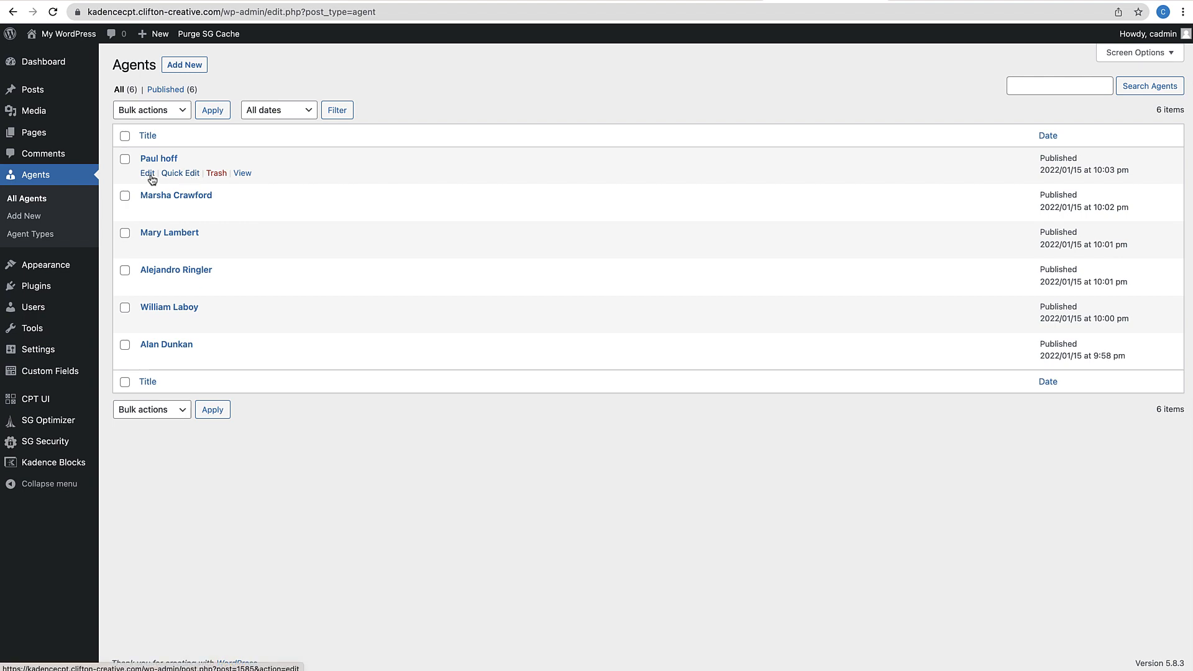
Assign the first three agents to Real Estate Agents and Listing Agents, saving each
left_click(149, 174)
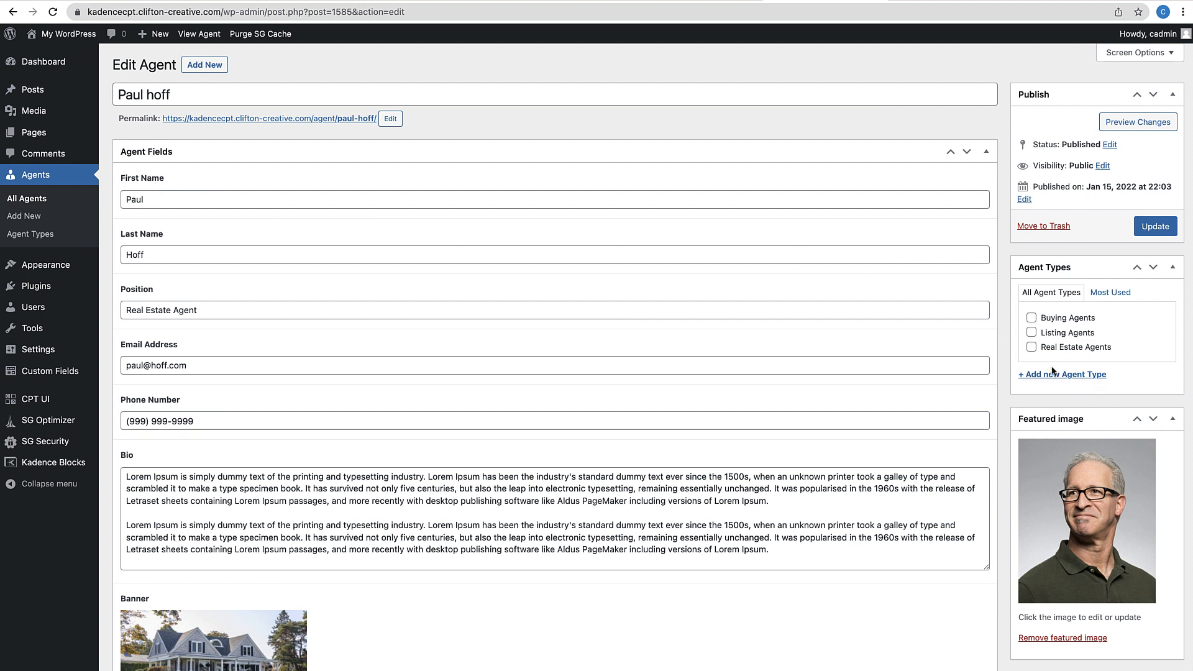
left_click(1032, 348)
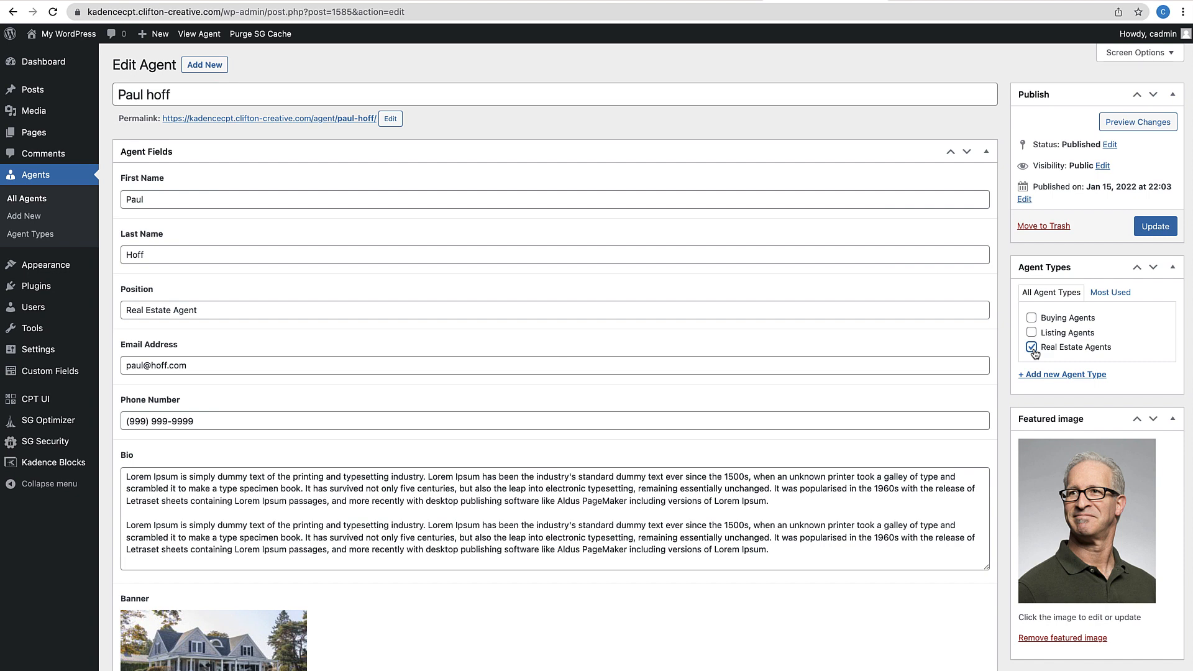
left_click(1032, 333)
left_click(1147, 234)
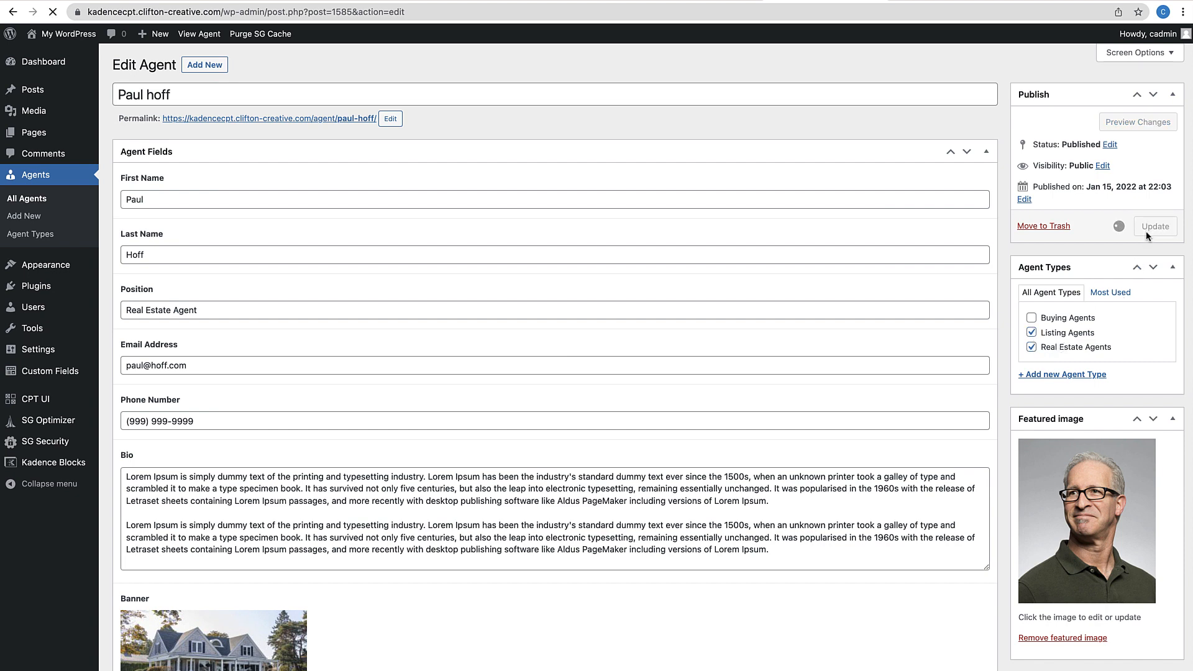
left_click(37, 198)
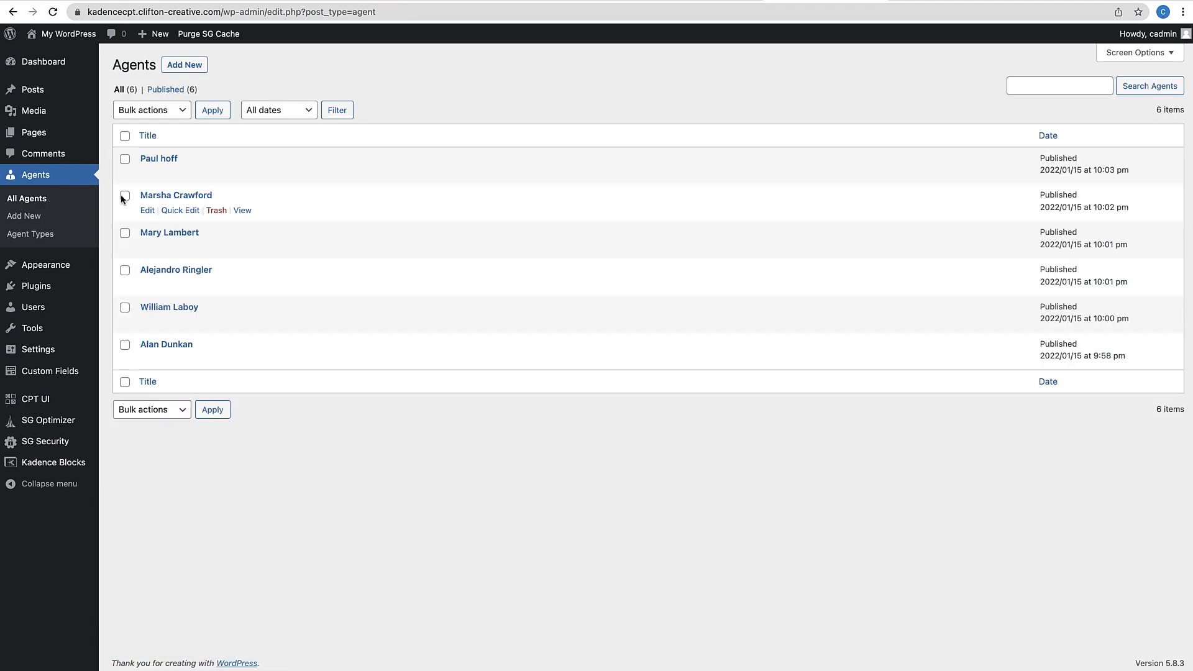
left_click(147, 211)
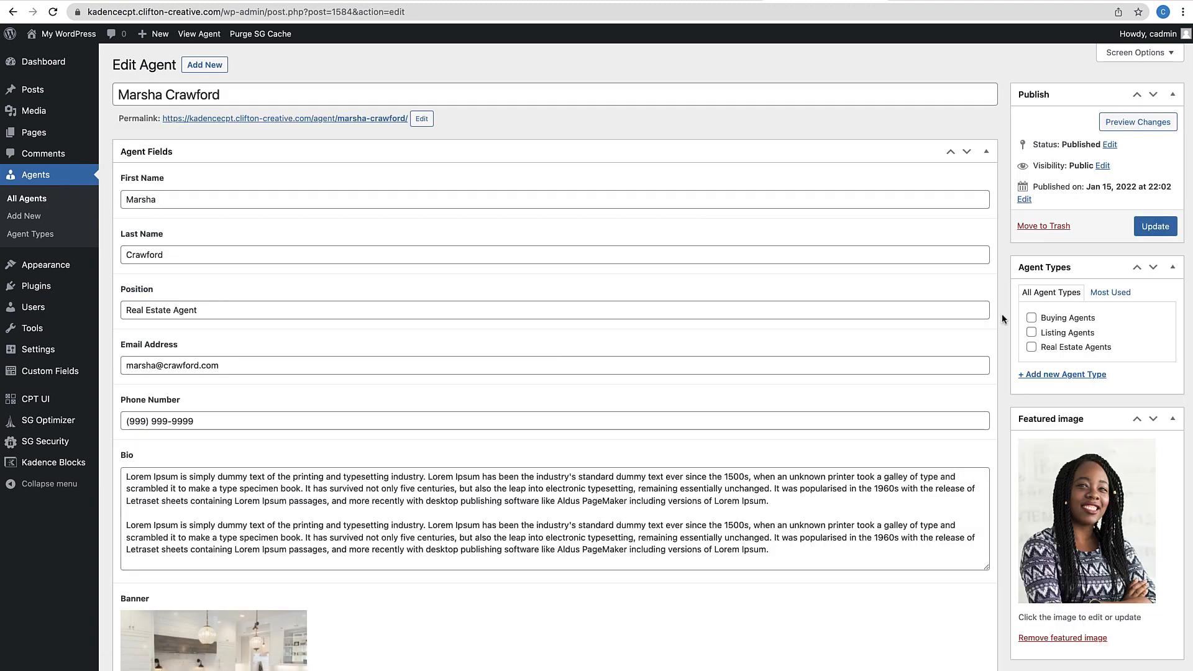
left_click(1031, 347)
left_click(1032, 332)
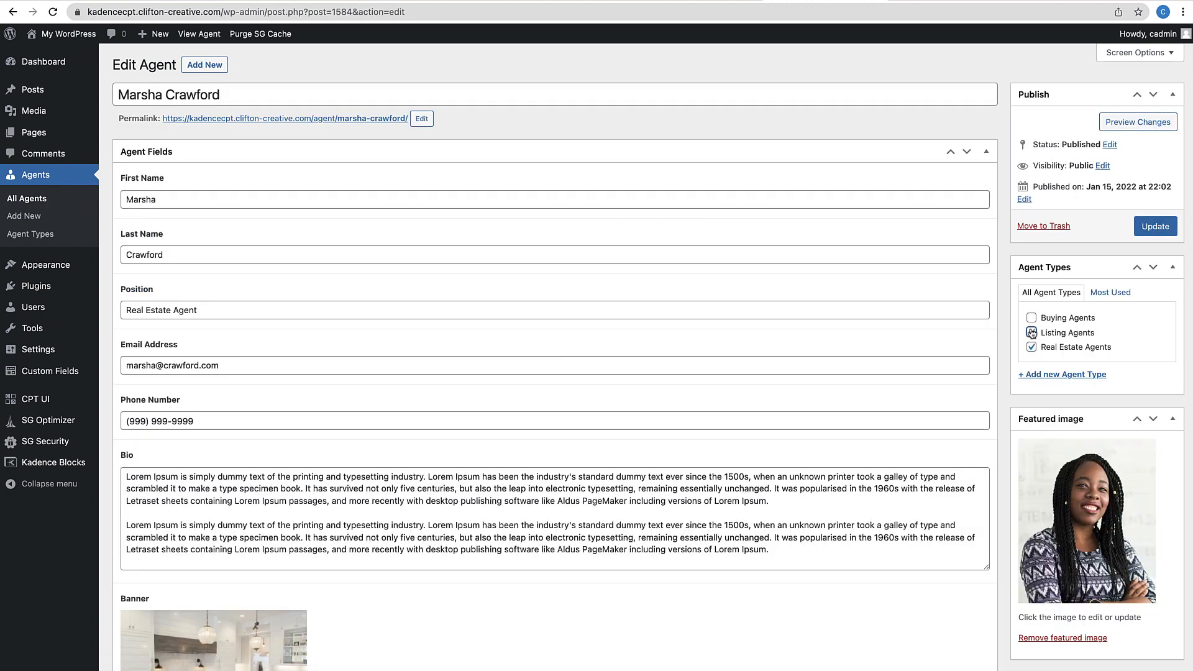
left_click(1147, 234)
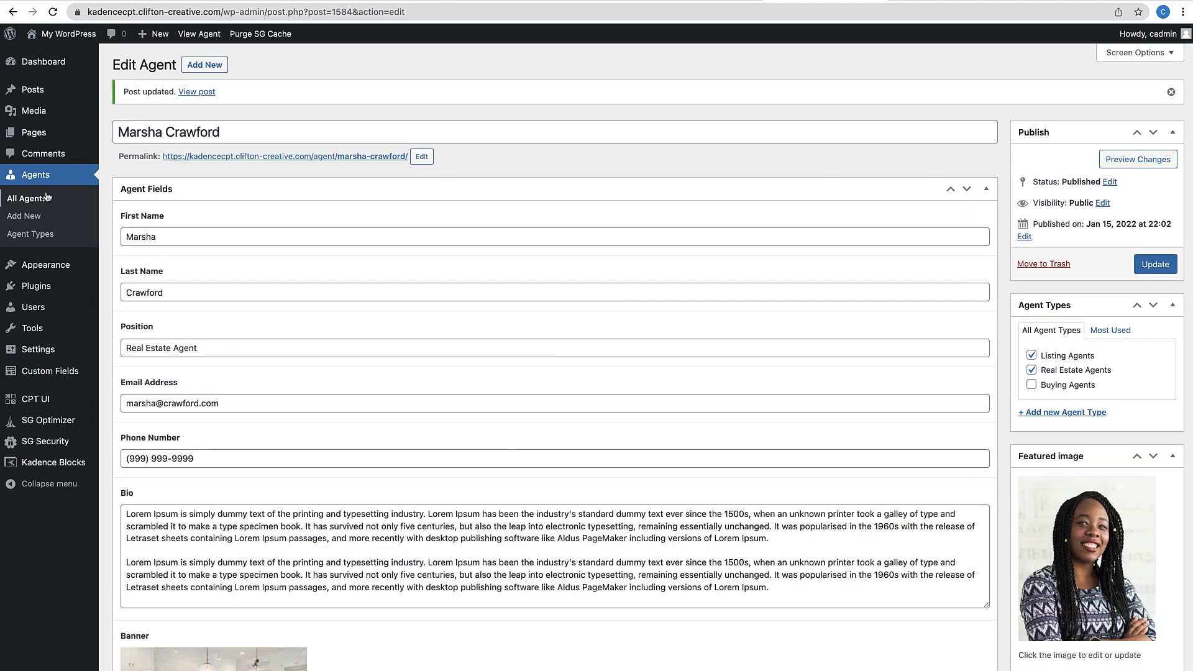
left_click(29, 200)
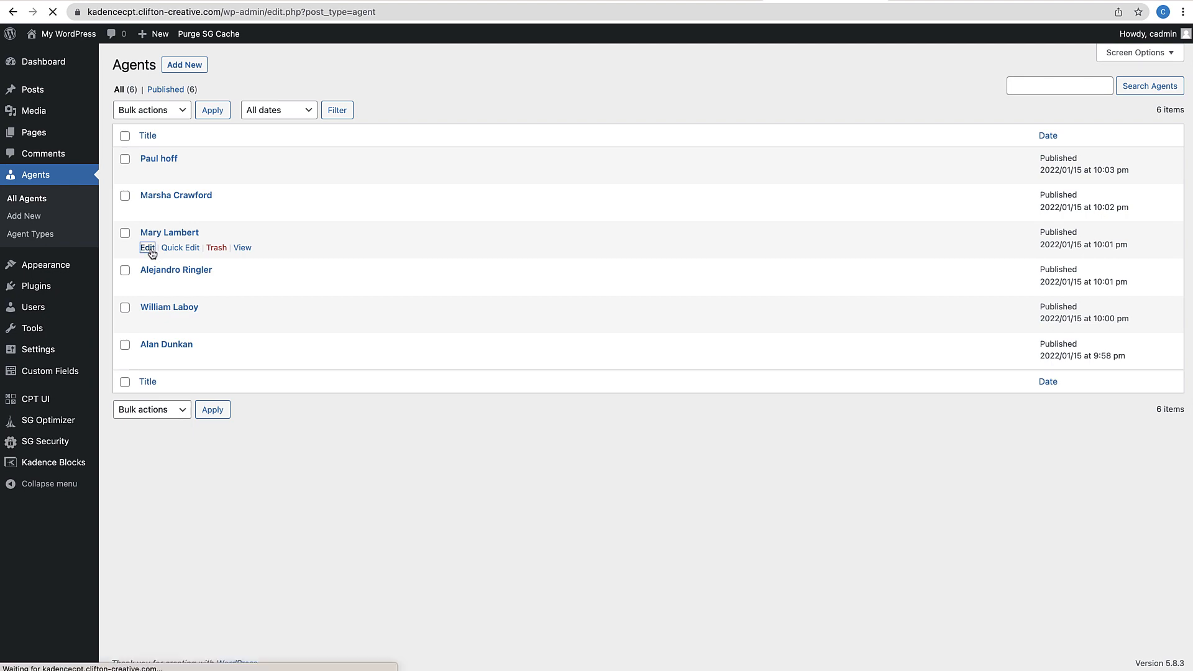
left_click(147, 247)
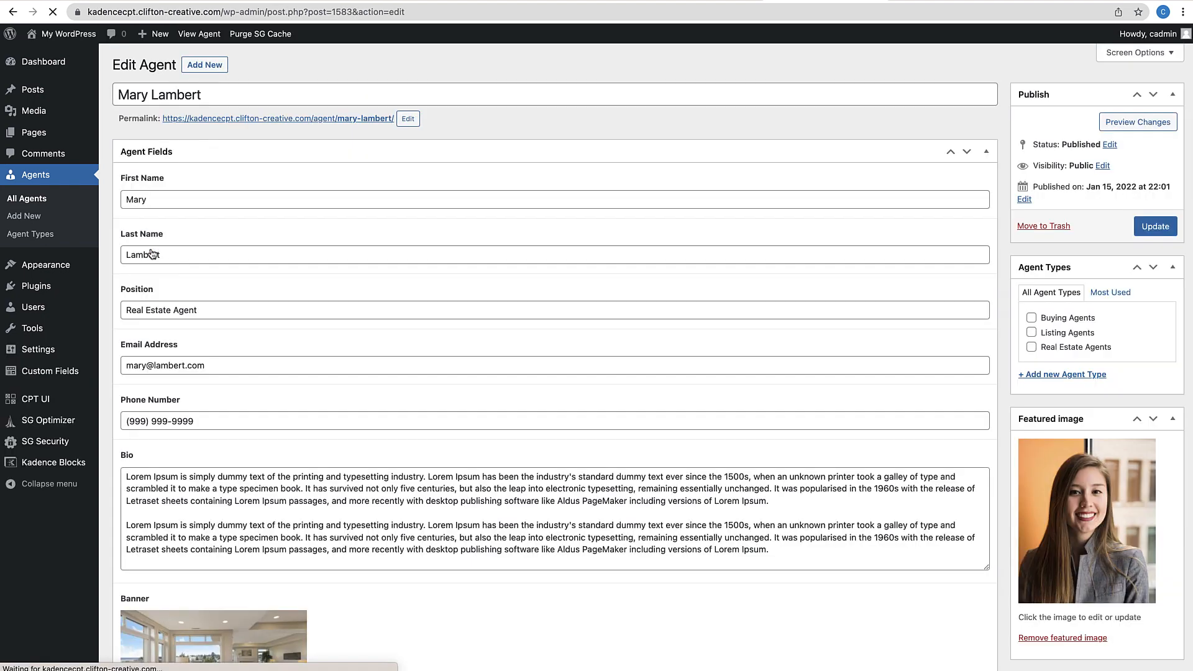
left_click(1030, 346)
left_click(1031, 333)
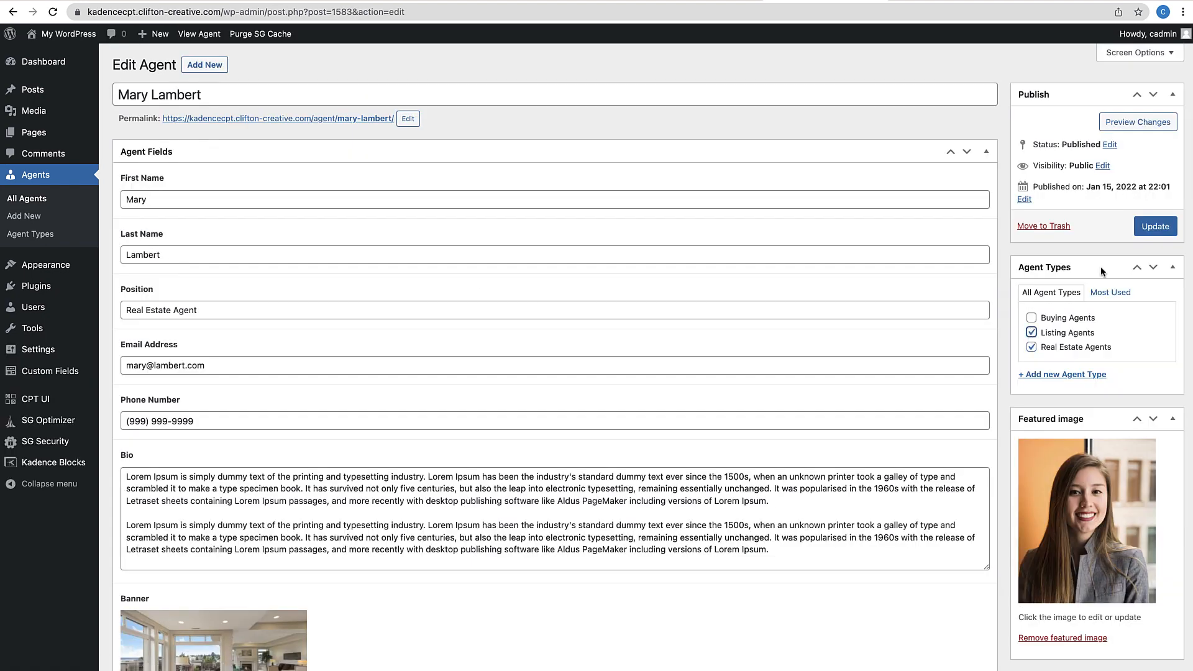
left_click(1146, 230)
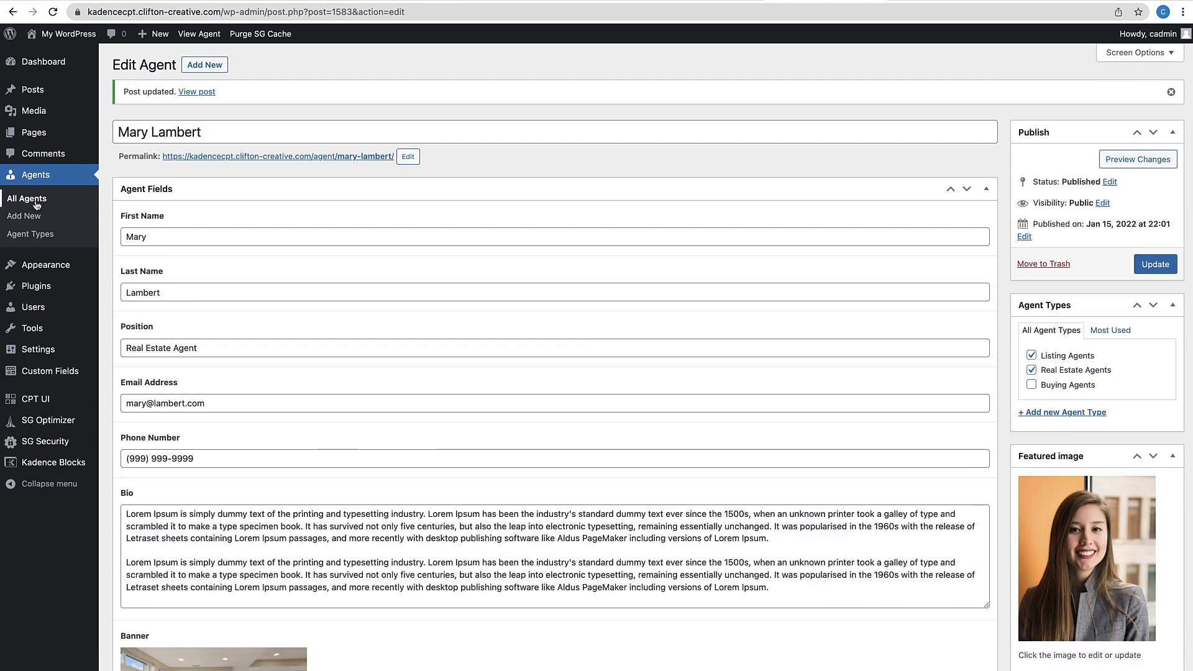
left_click(36, 202)
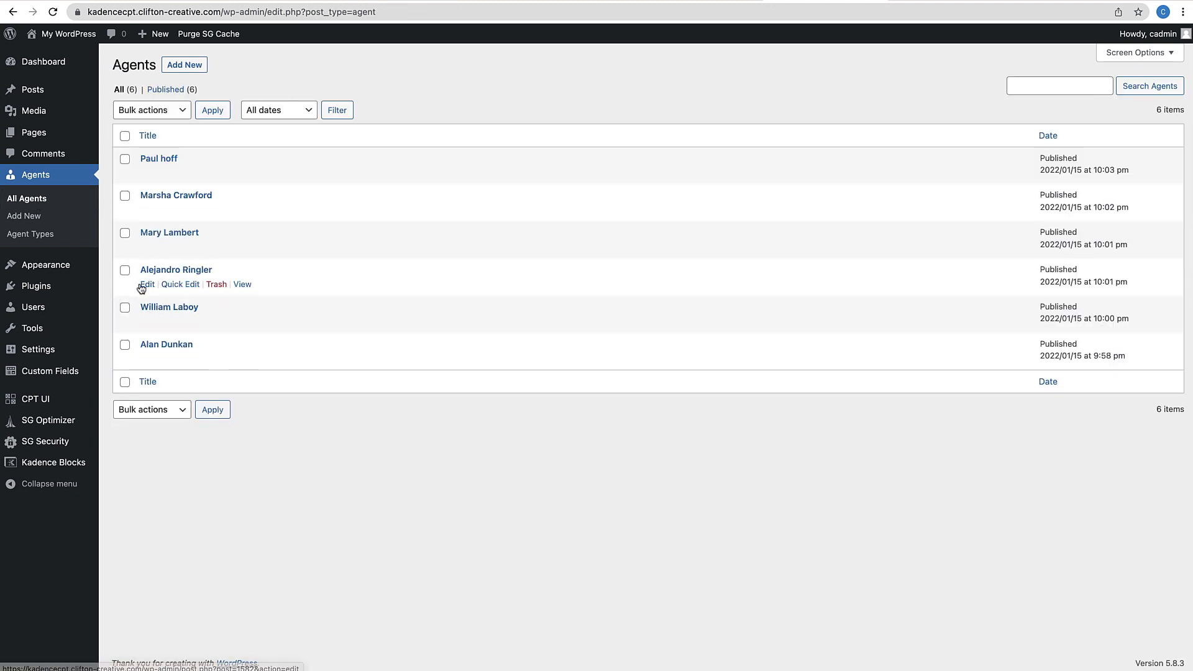
Assign the remaining three agents to Real Estate Agents and Buying Agents, saving each
left_click(147, 284)
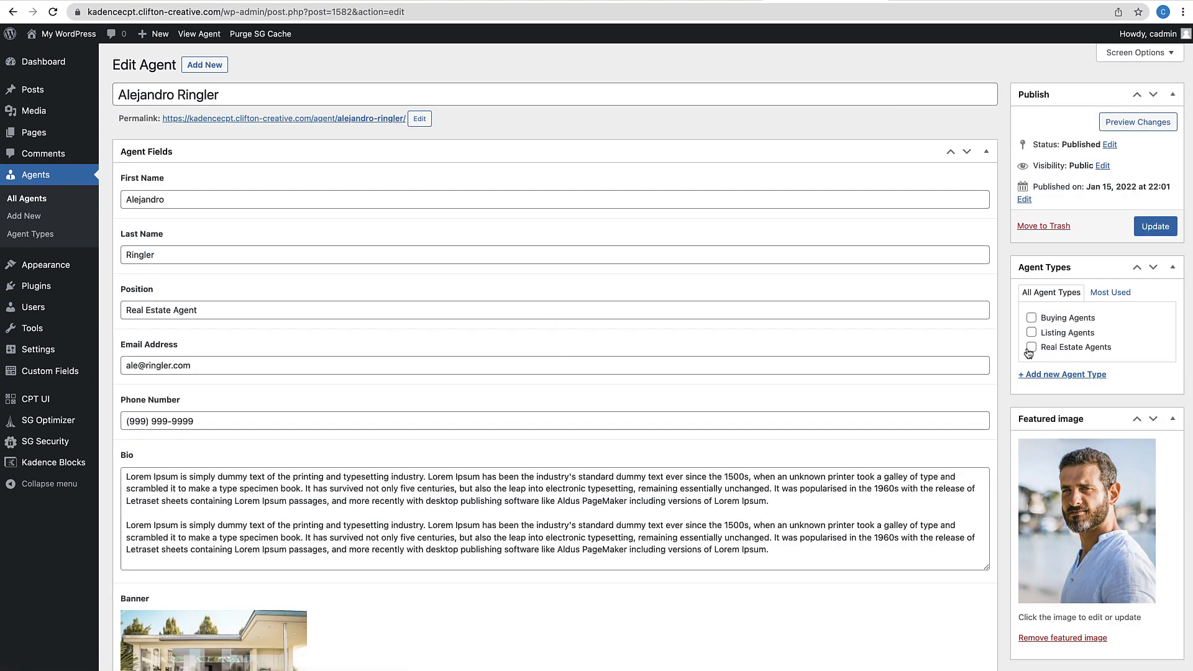
left_click(1031, 317)
left_click(1149, 229)
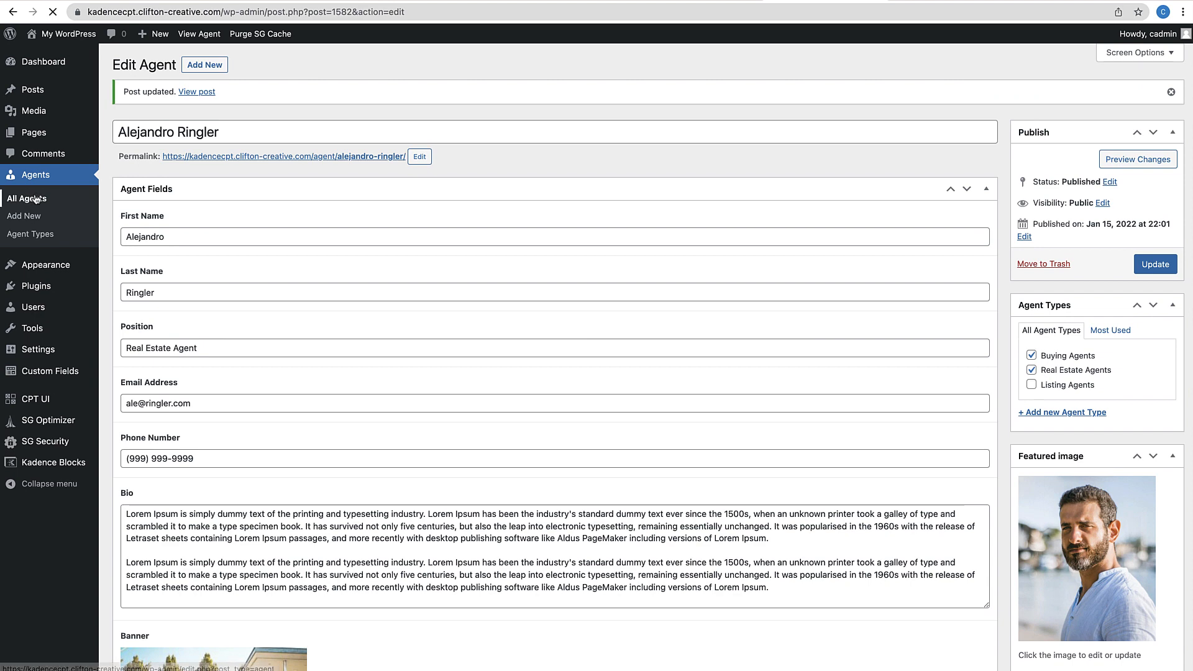
left_click(35, 199)
left_click(146, 324)
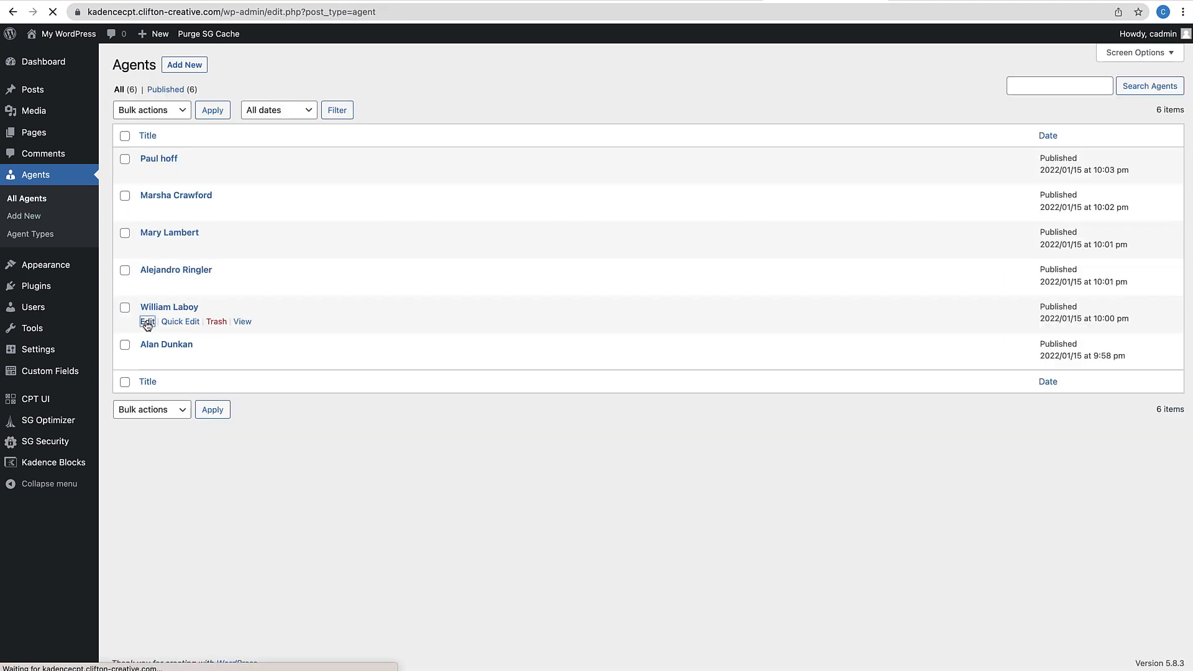
left_click(1032, 347)
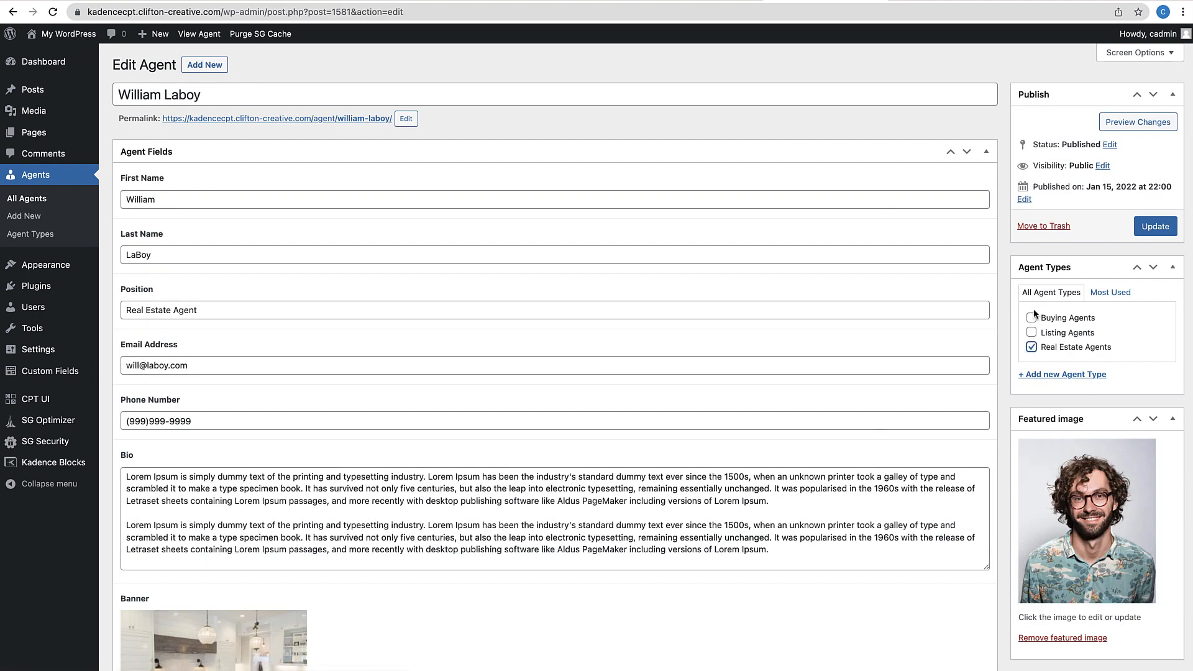
left_click(1032, 317)
left_click(1155, 226)
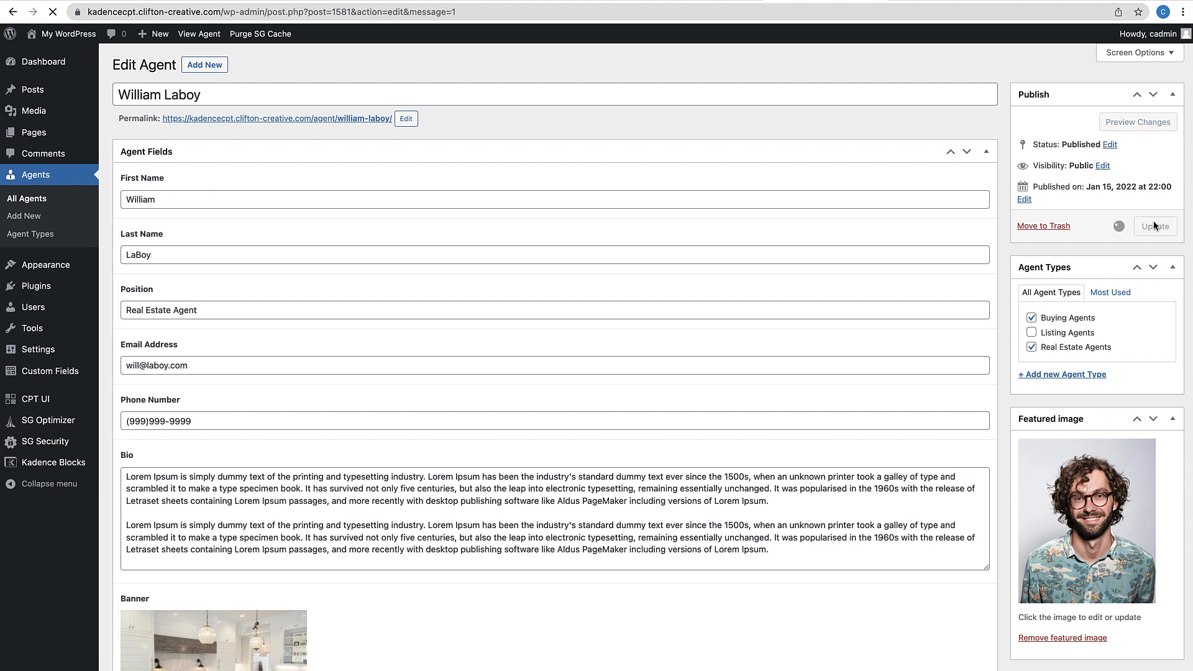
left_click(26, 198)
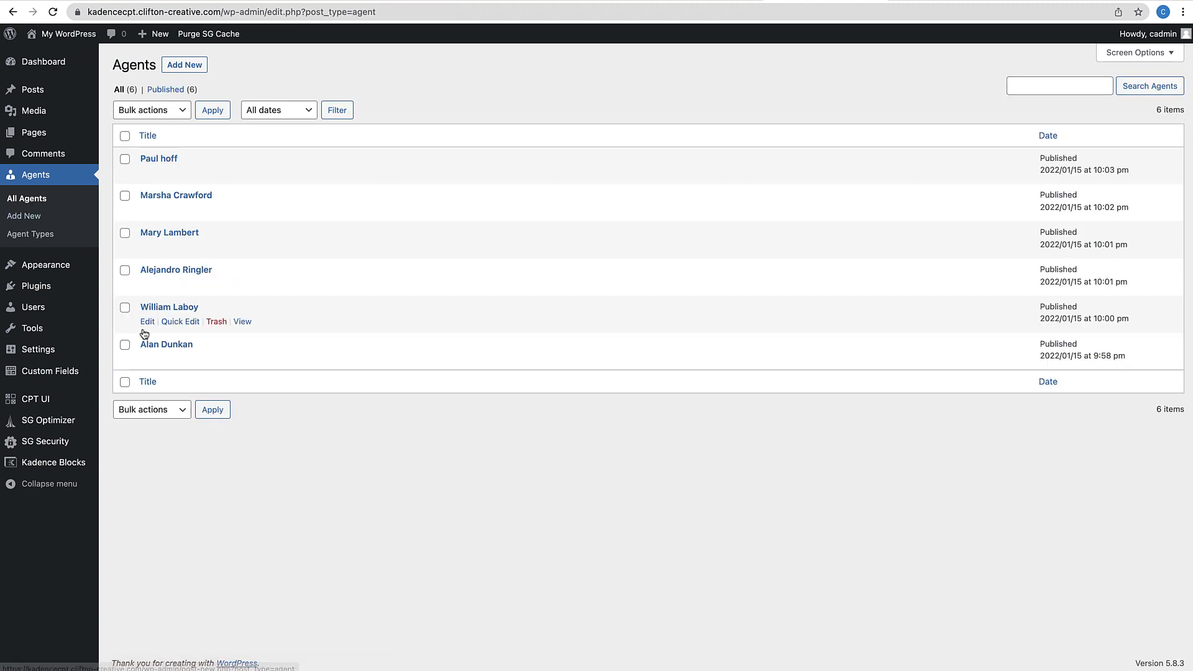
left_click(147, 361)
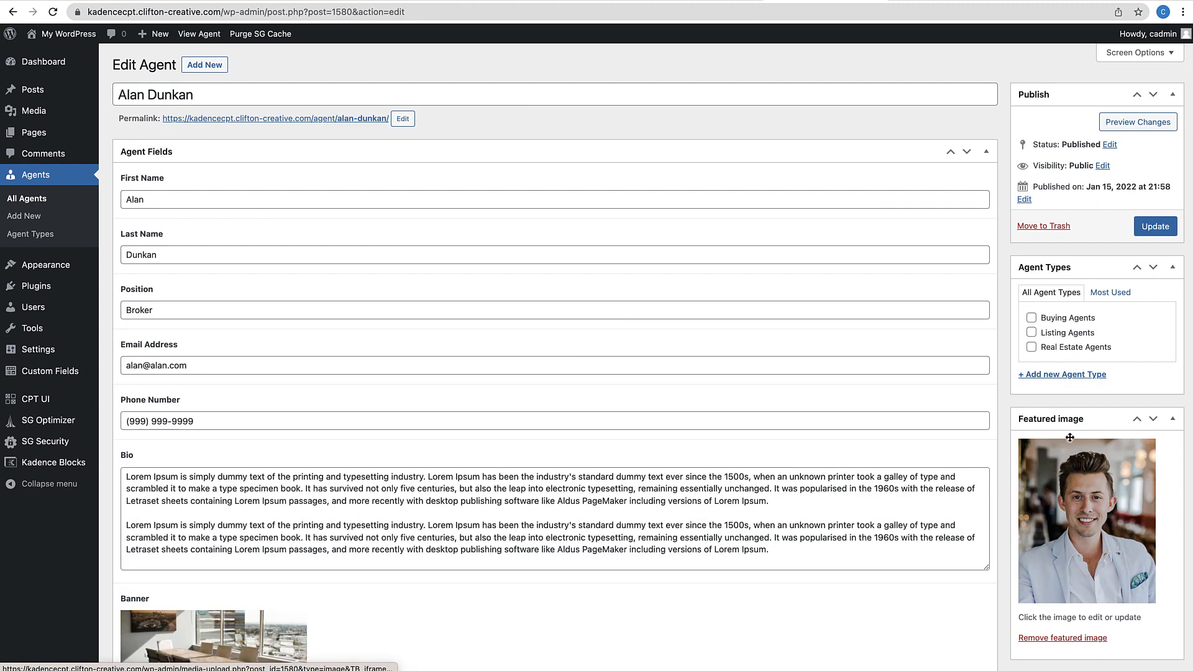
left_click(1031, 346)
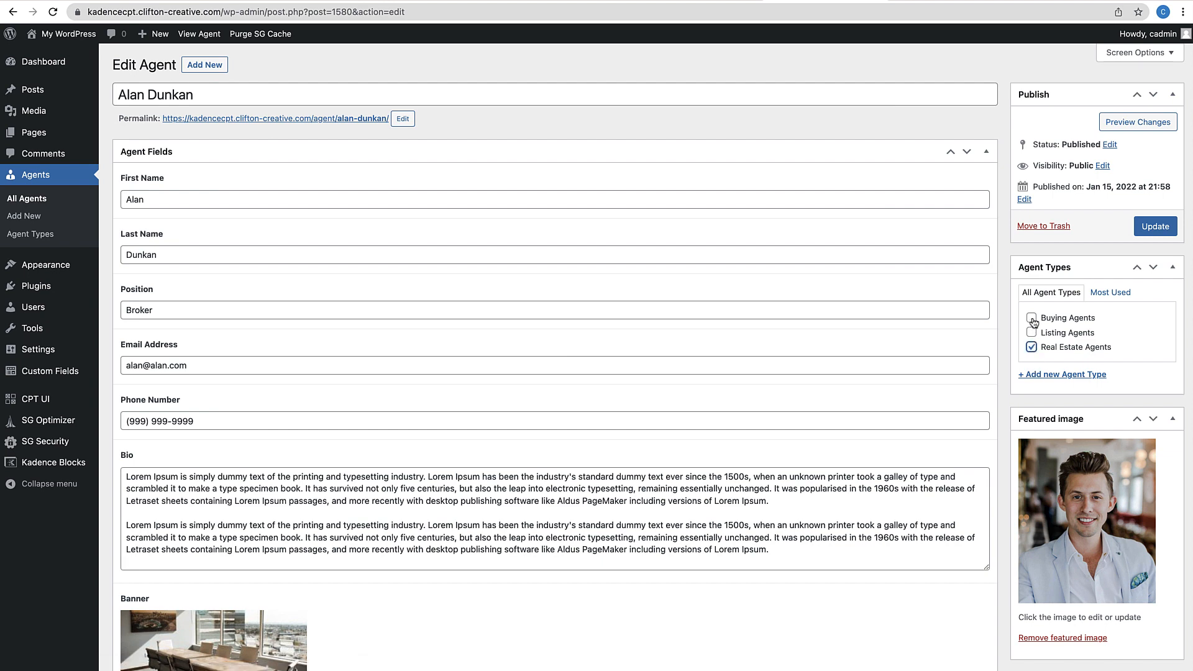
left_click(1031, 318)
left_click(1156, 227)
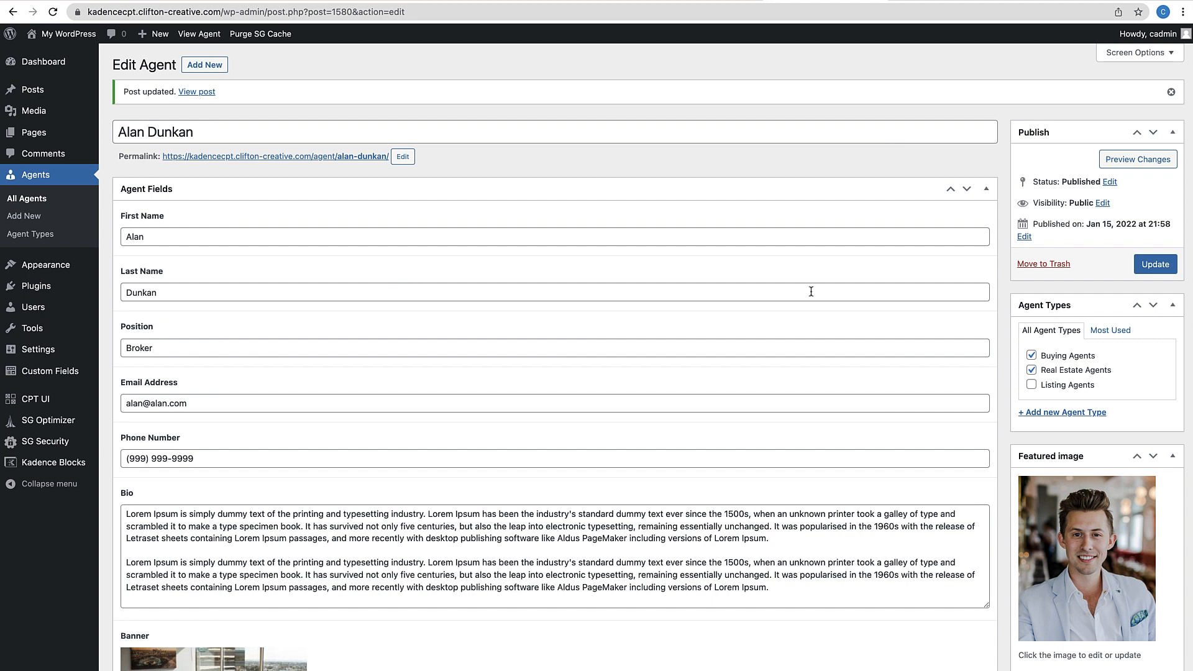
left_click(34, 236)
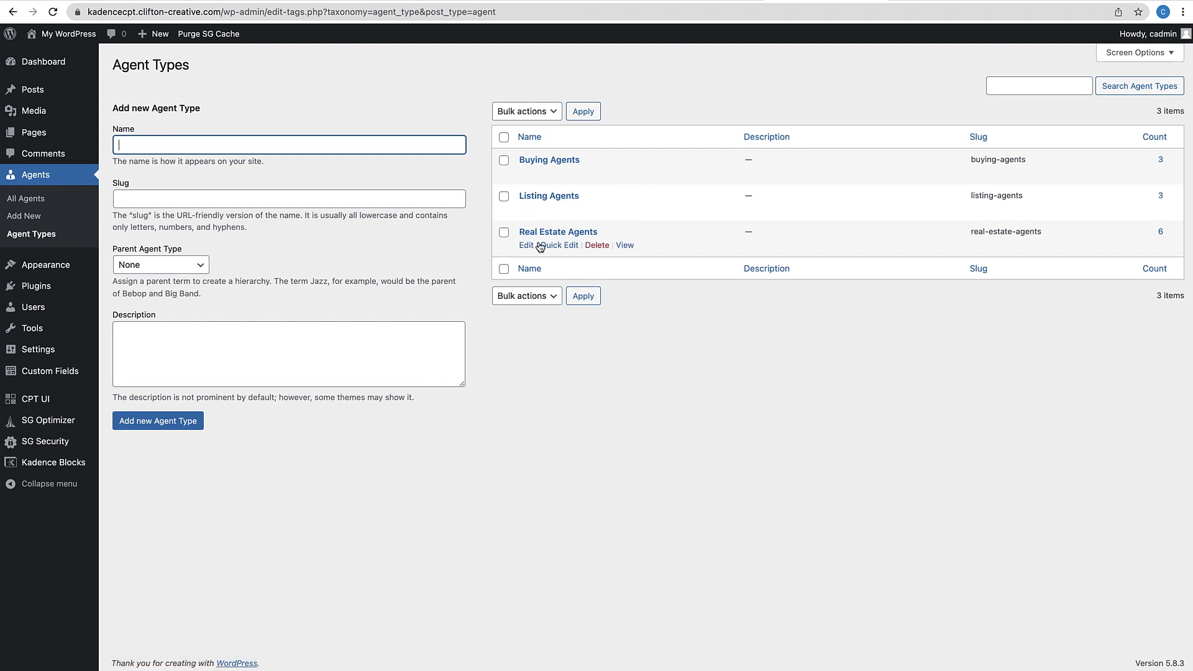
View the live Real Estate Agents archive and scroll through the six agent photo cards
left_click(624, 246)
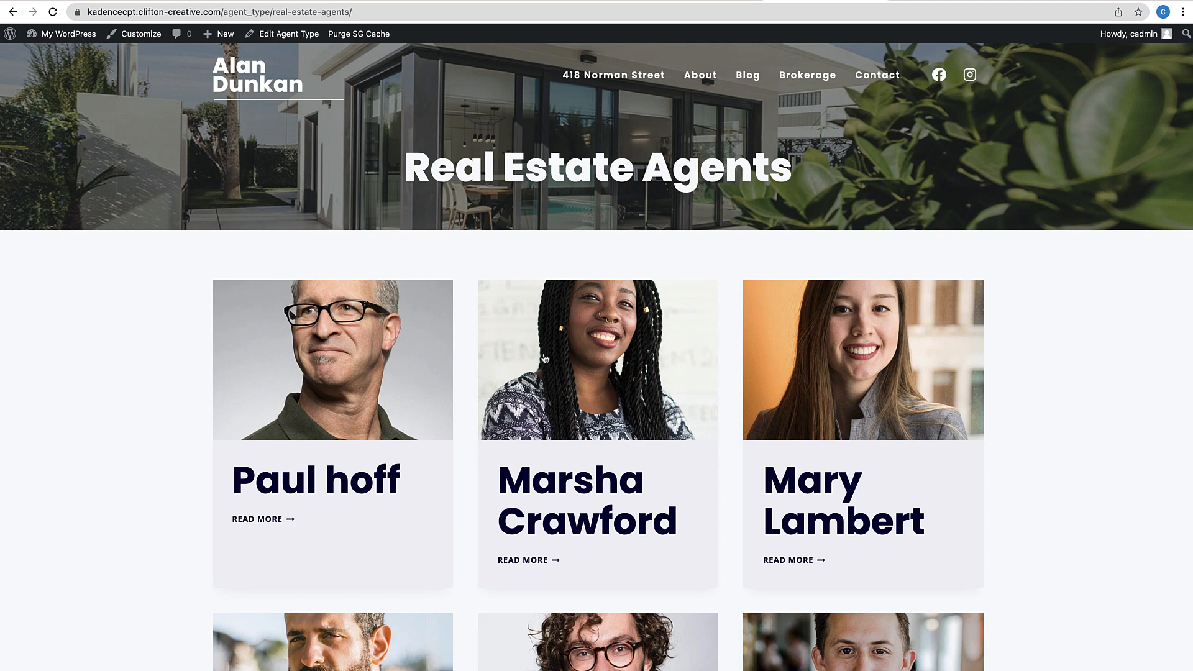
scroll(652, 320, "down", 3)
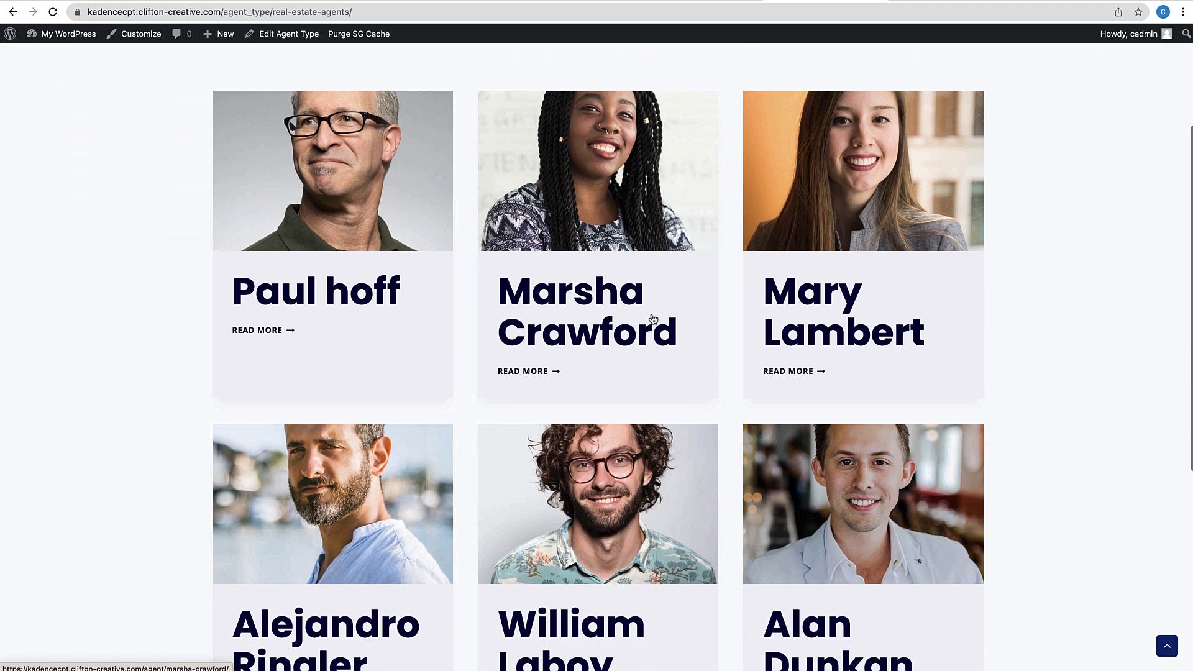
scroll(653, 319, "down", 4)
scroll(652, 320, "up", 4)
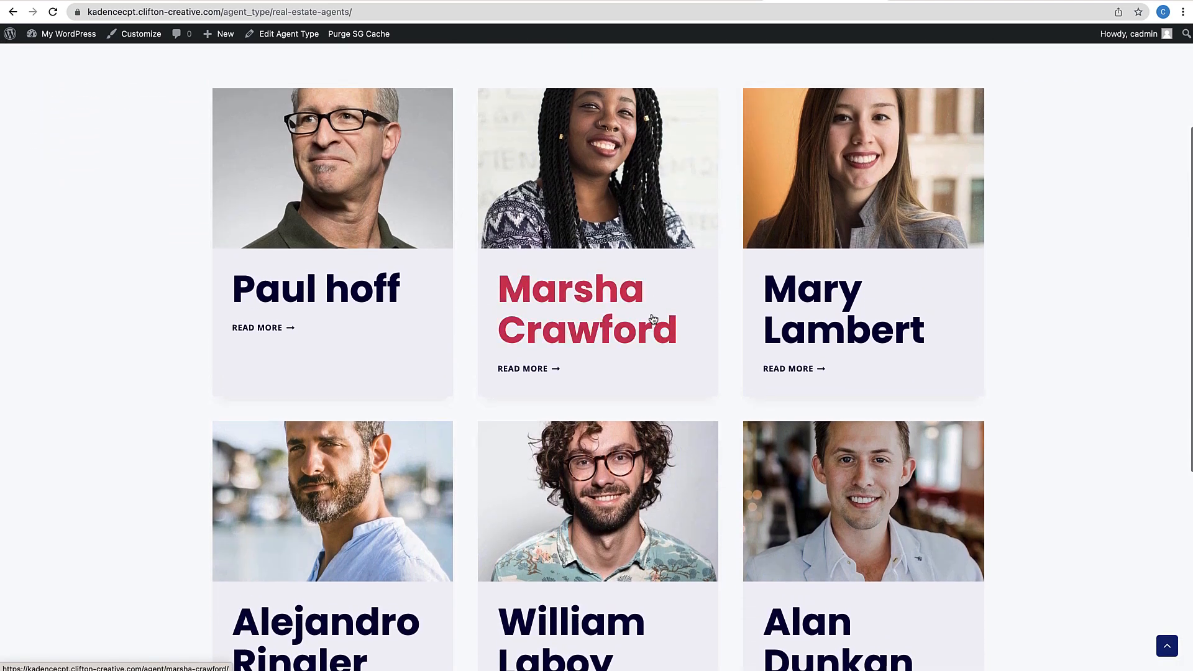
scroll(652, 319, "up", 3)
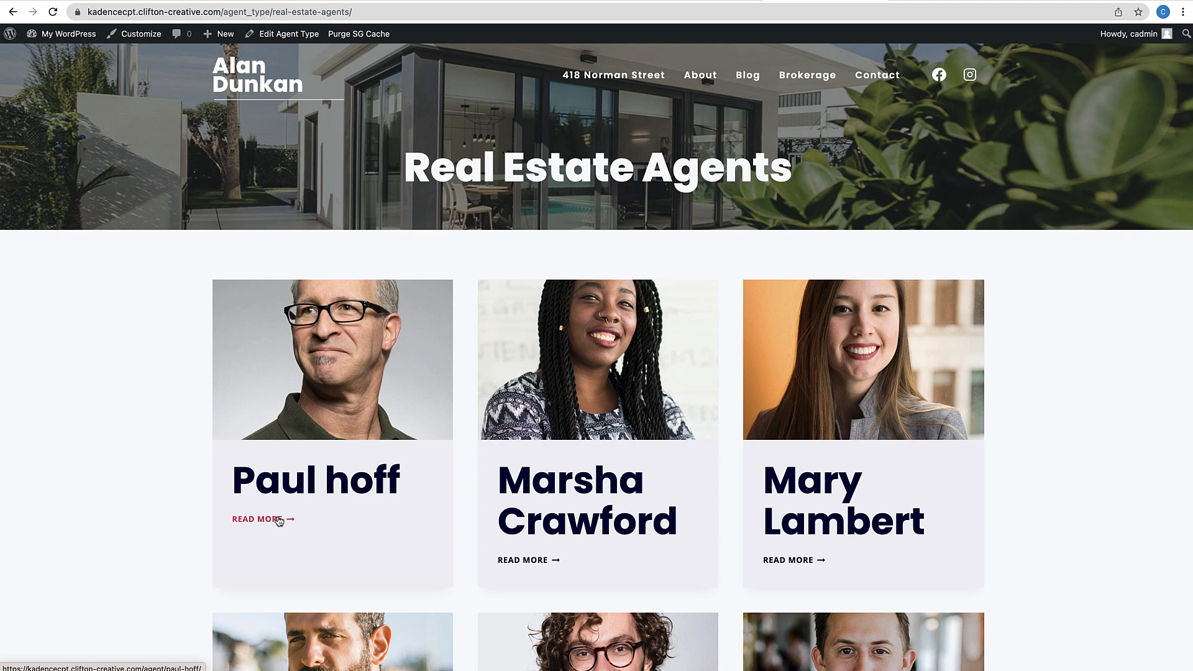
scroll(279, 521, "down", 6)
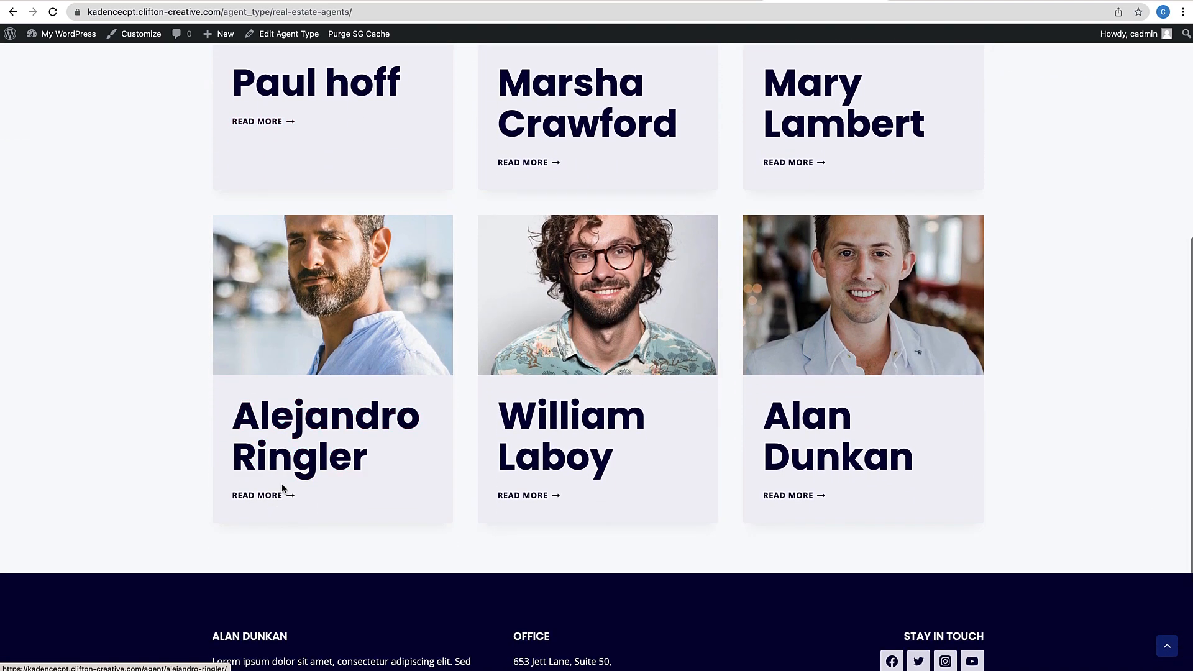
scroll(282, 488, "up", 3)
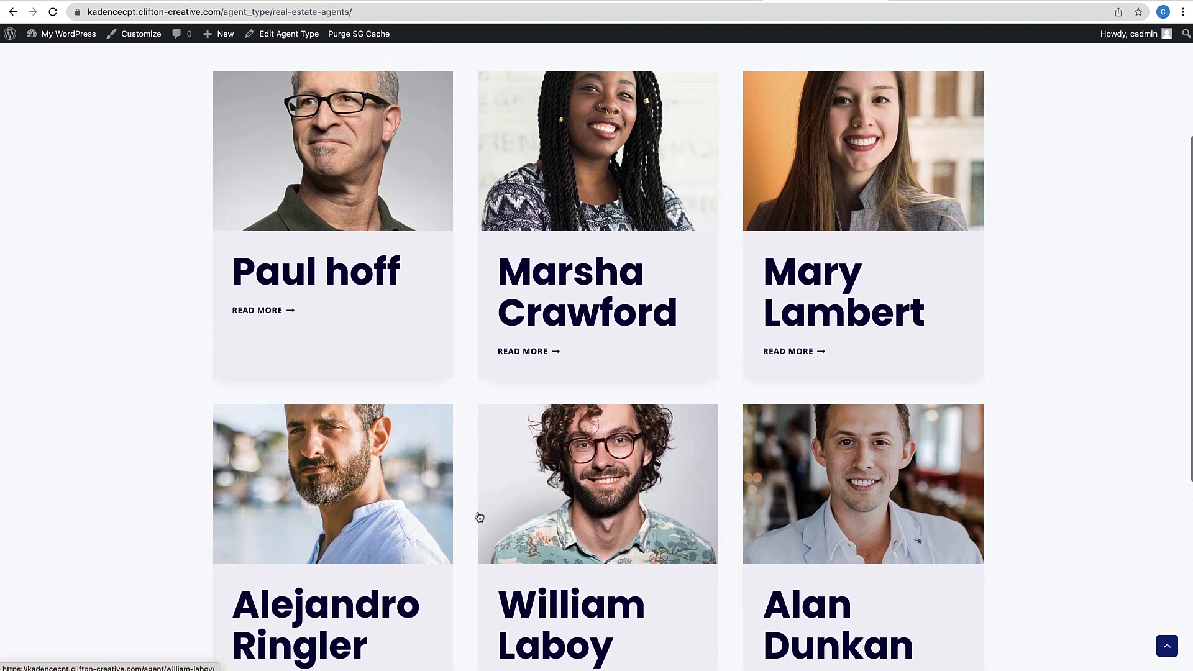
scroll(621, 363, "up", 3)
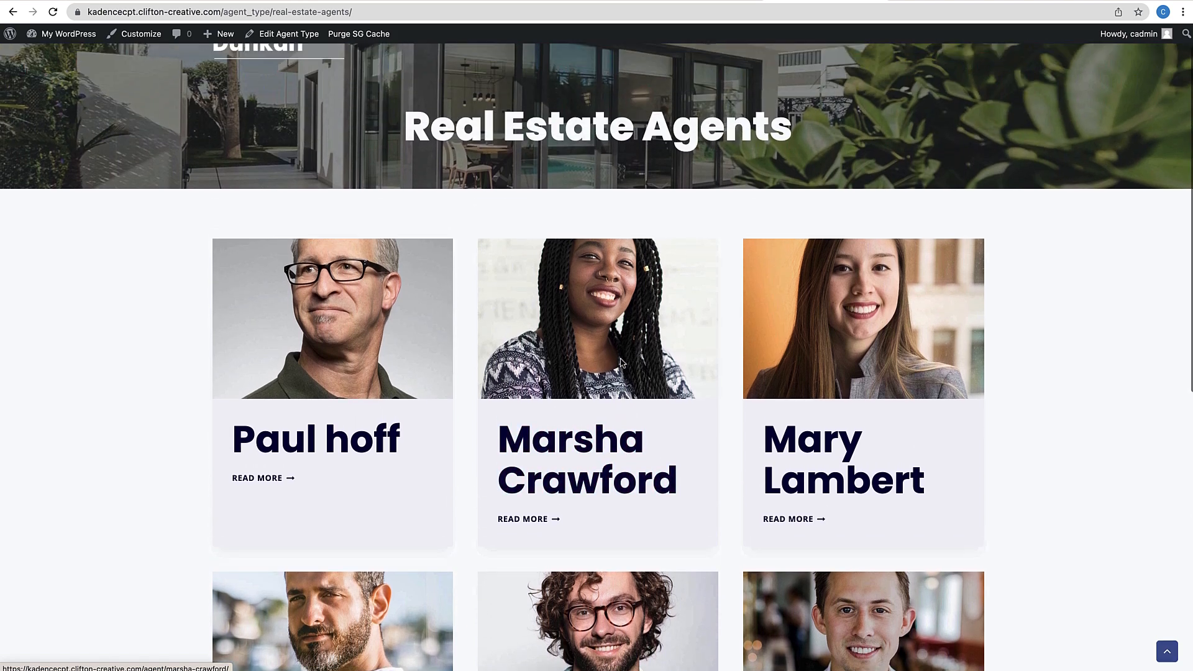
scroll(621, 364, "up", 1)
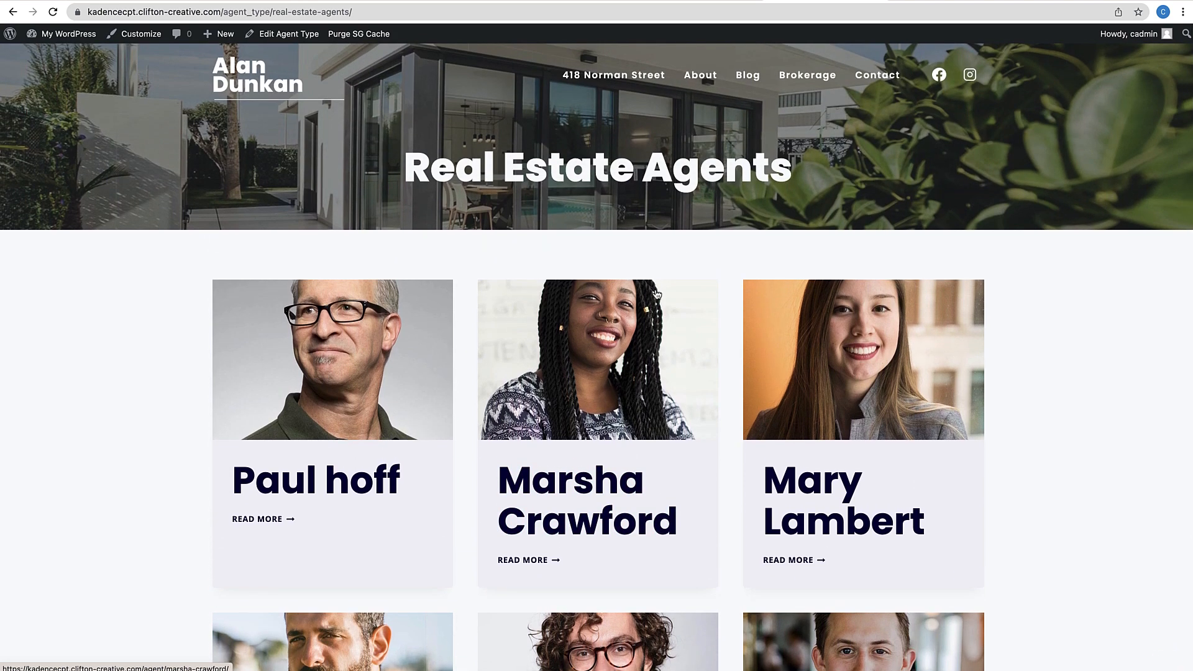
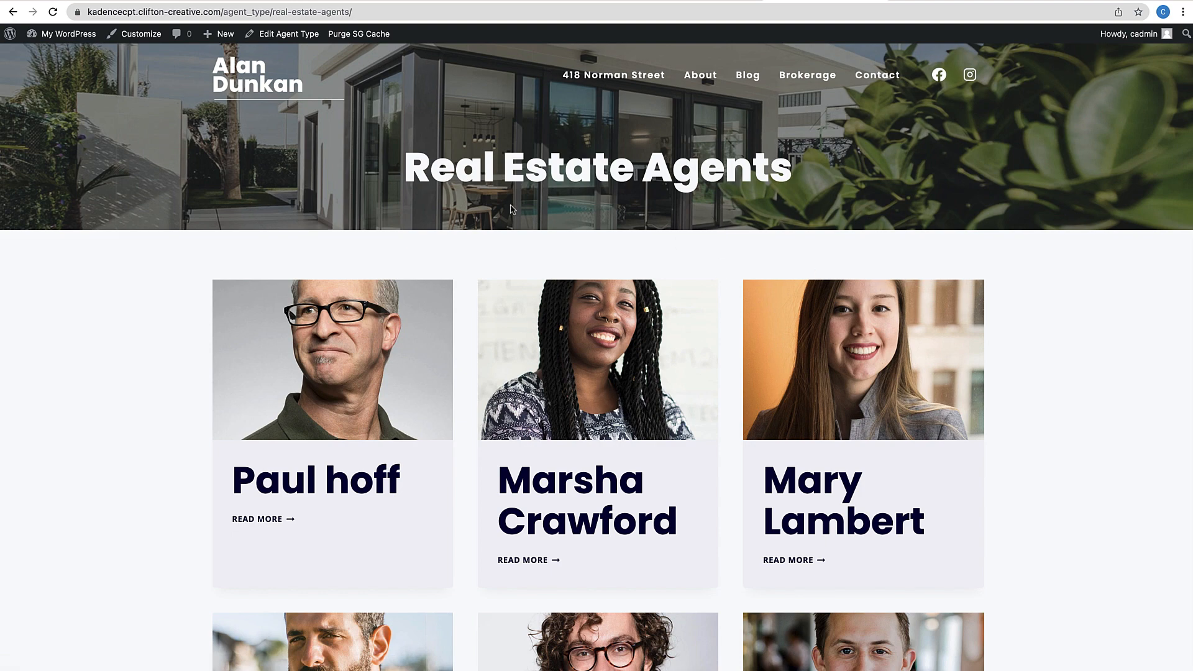
Go from the front-end admin bar to the Dashboard's Appearance > Elements list
mouse_move(68, 34)
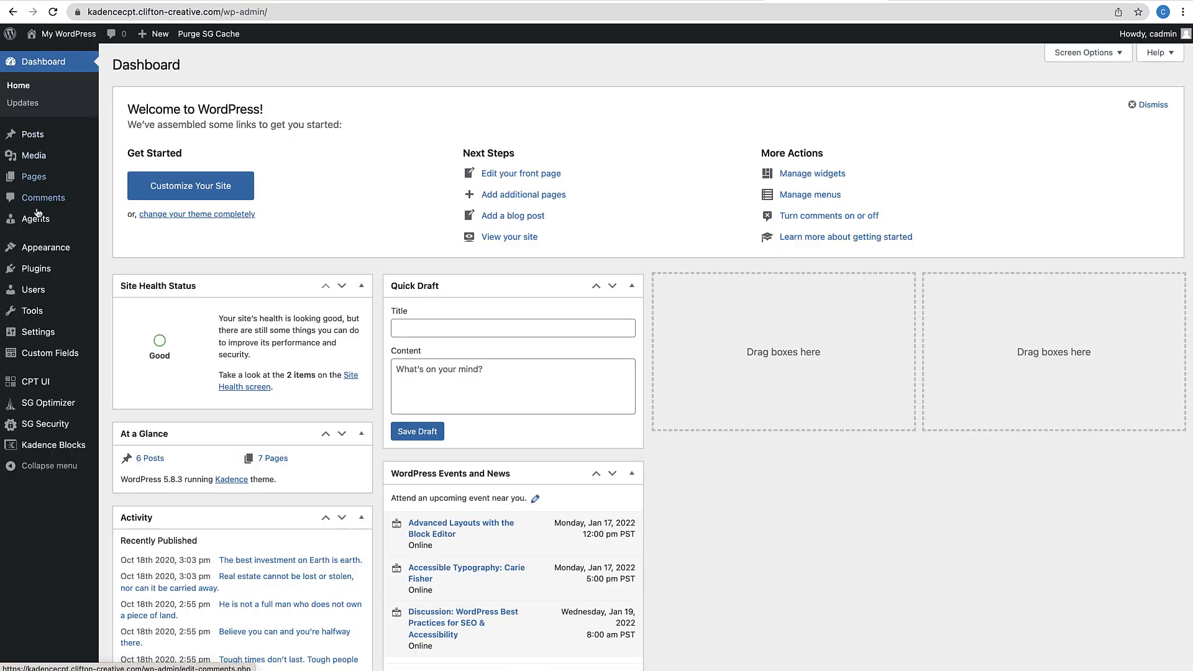
mouse_move(38, 248)
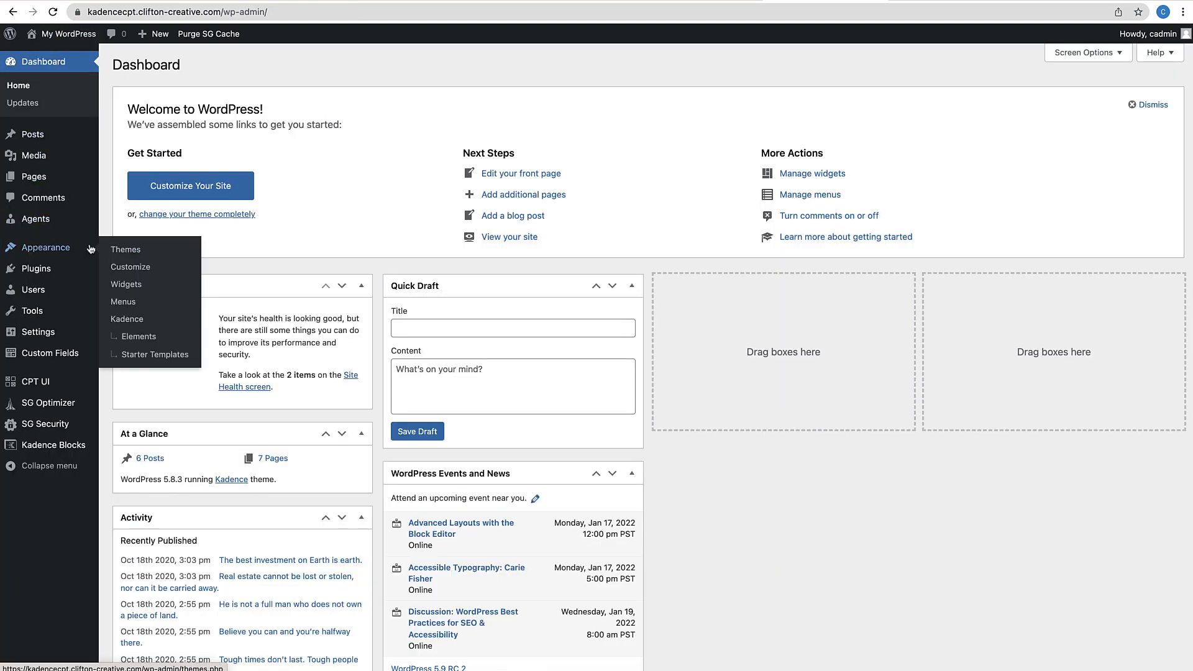
left_click(141, 337)
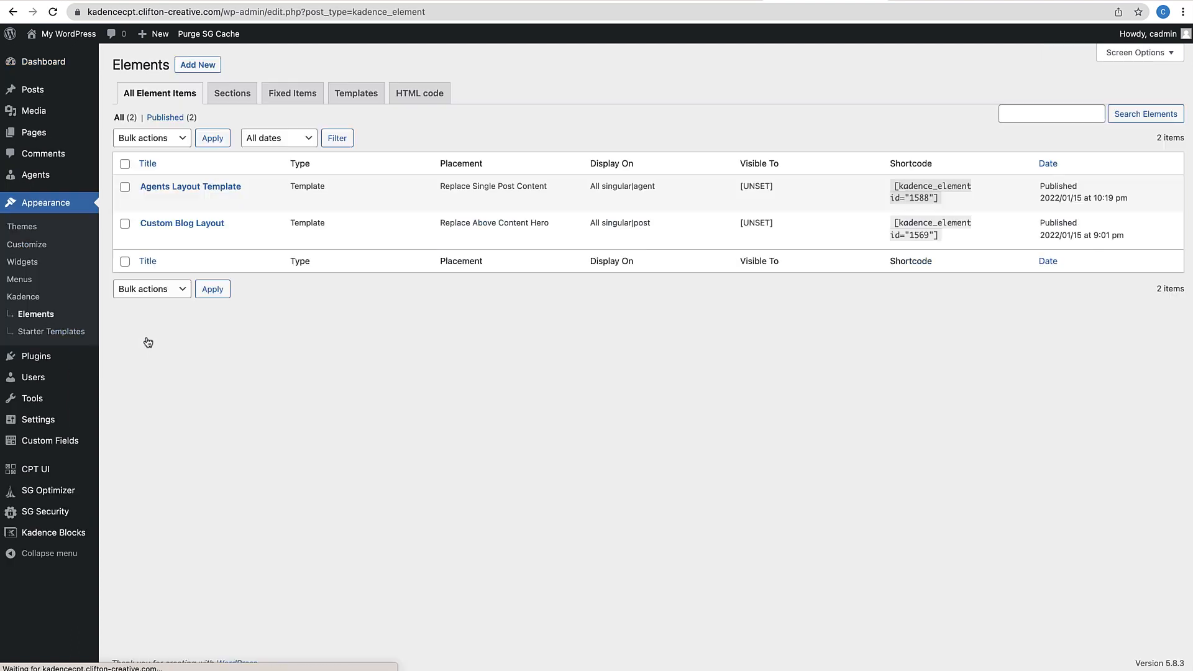
Create a new Template element titled 'Agent Archive Layout', correcting the 'Afent' typo
left_click(196, 67)
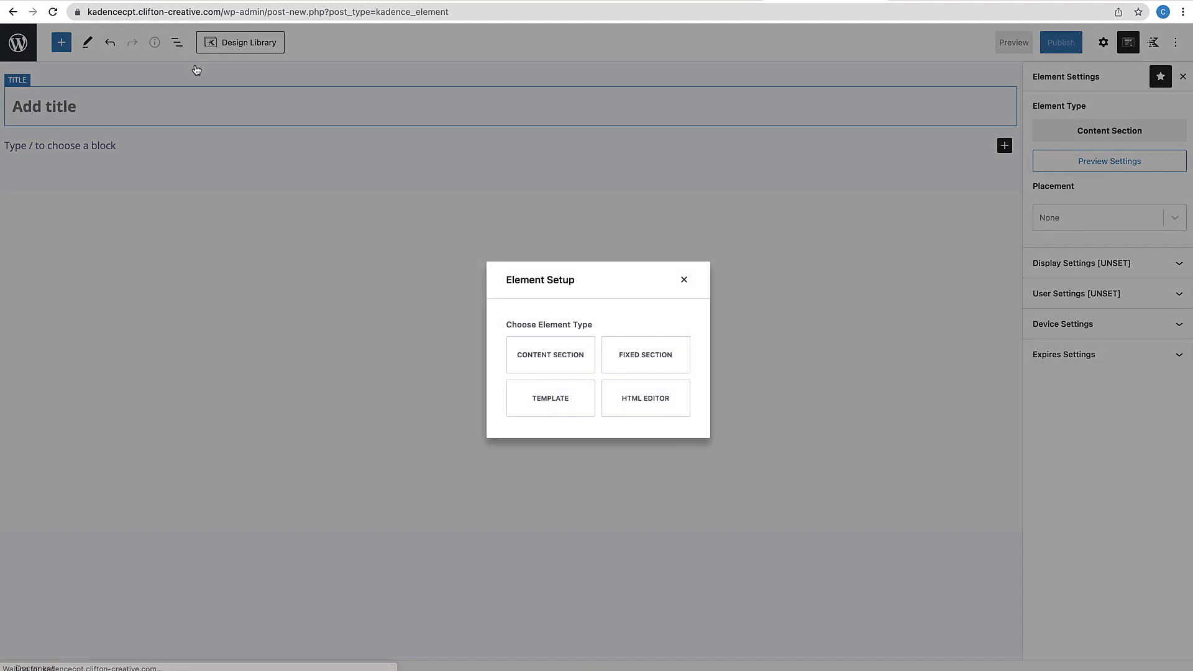
left_click(550, 392)
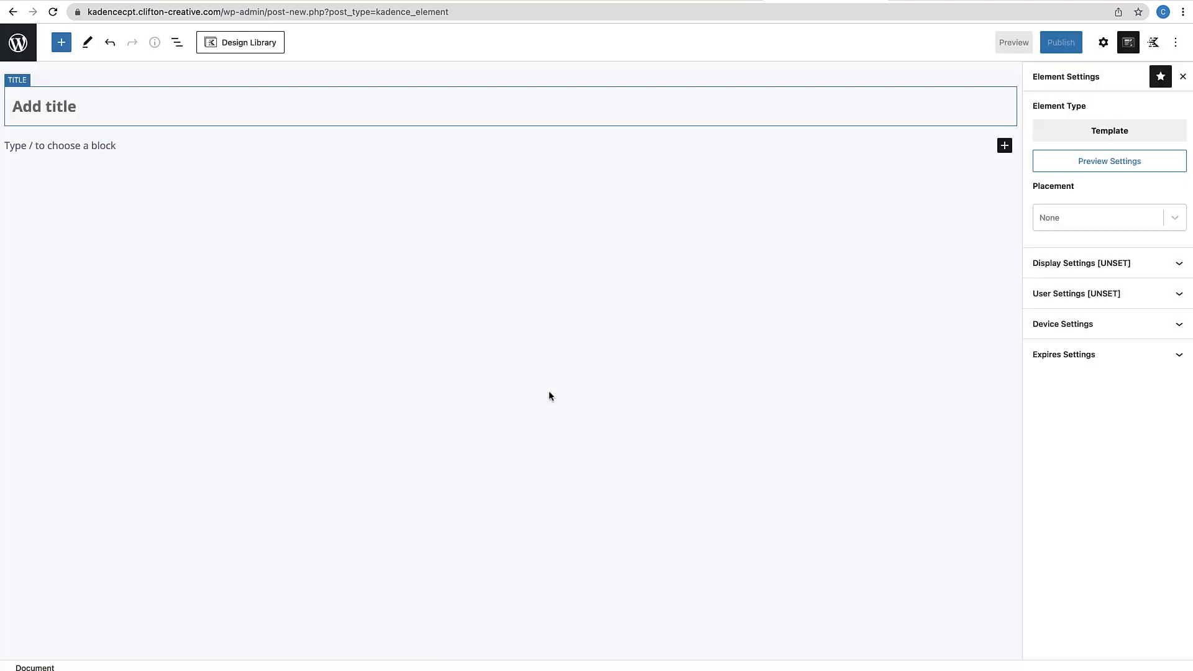
type("A")
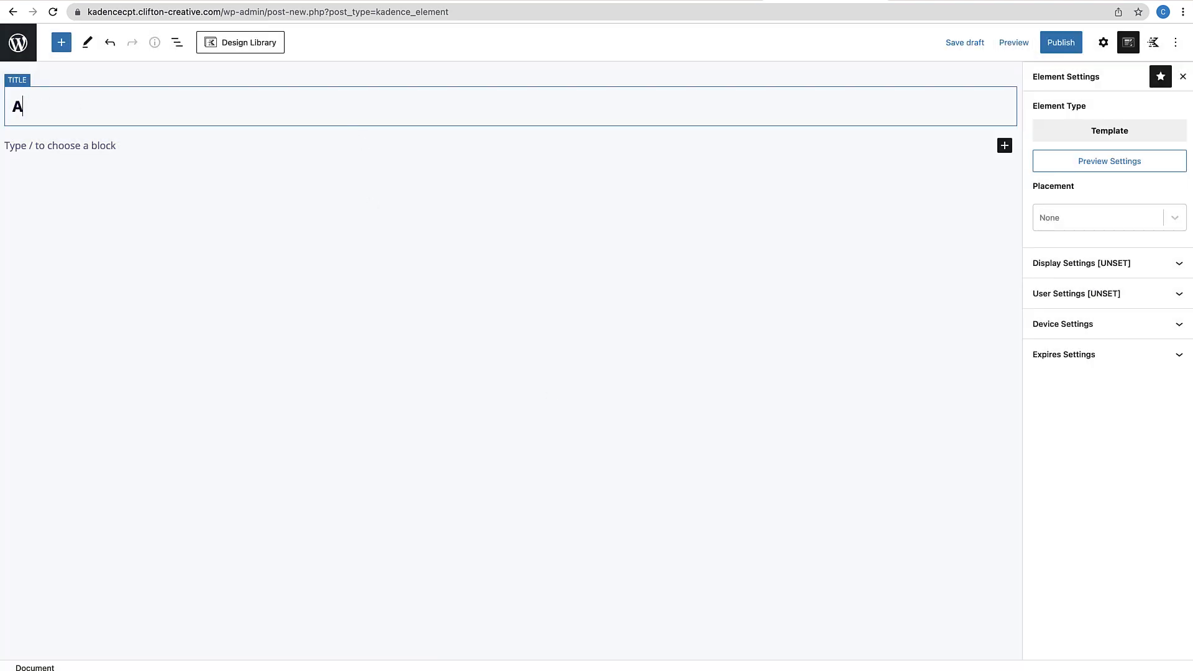
type("fent Archive Layout")
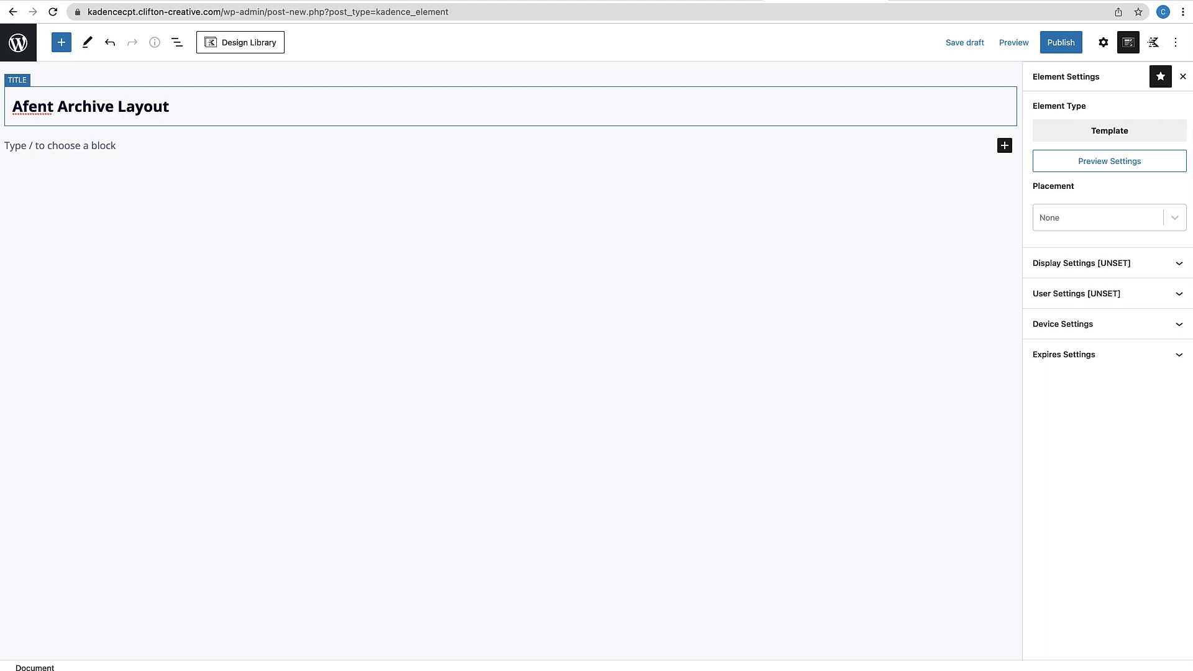
left_click(28, 109)
key("BackSpace")
type("g")
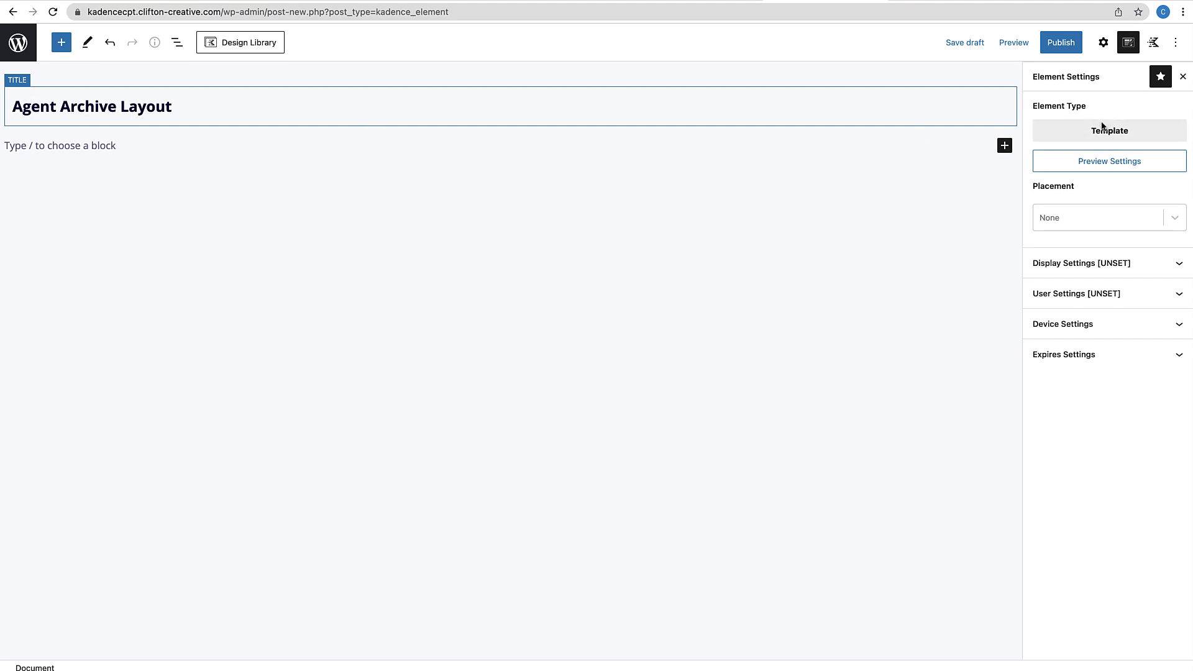
Set the preview to the first Agents post with a 400 px editor width
left_click(1112, 164)
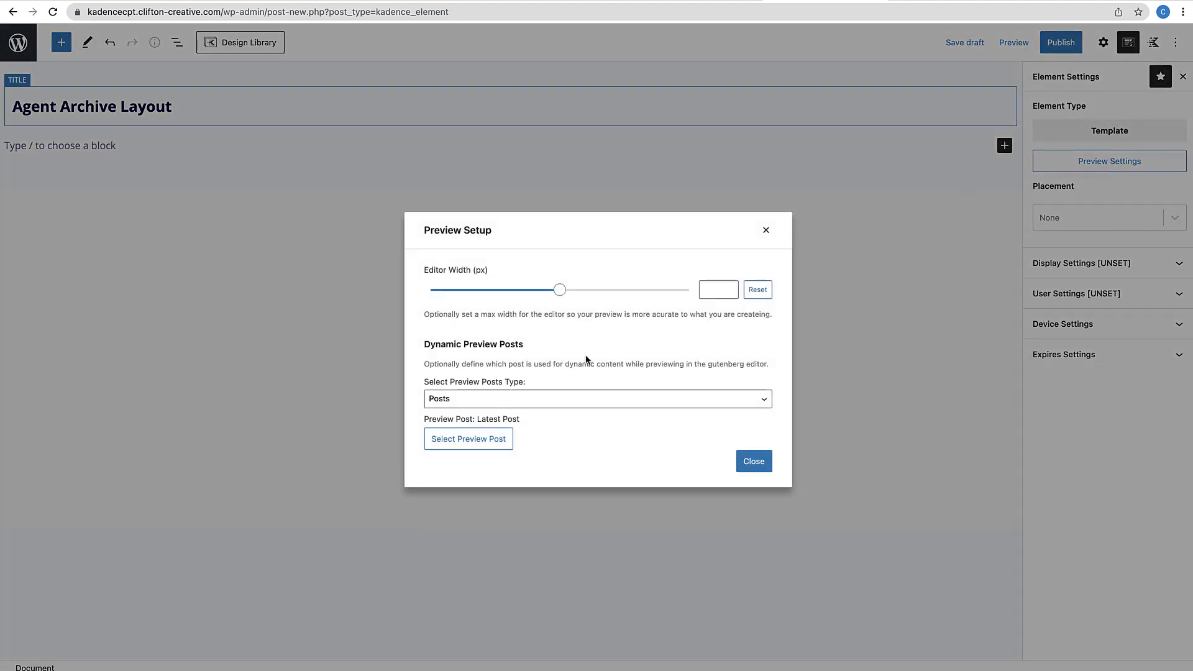
left_click(568, 400)
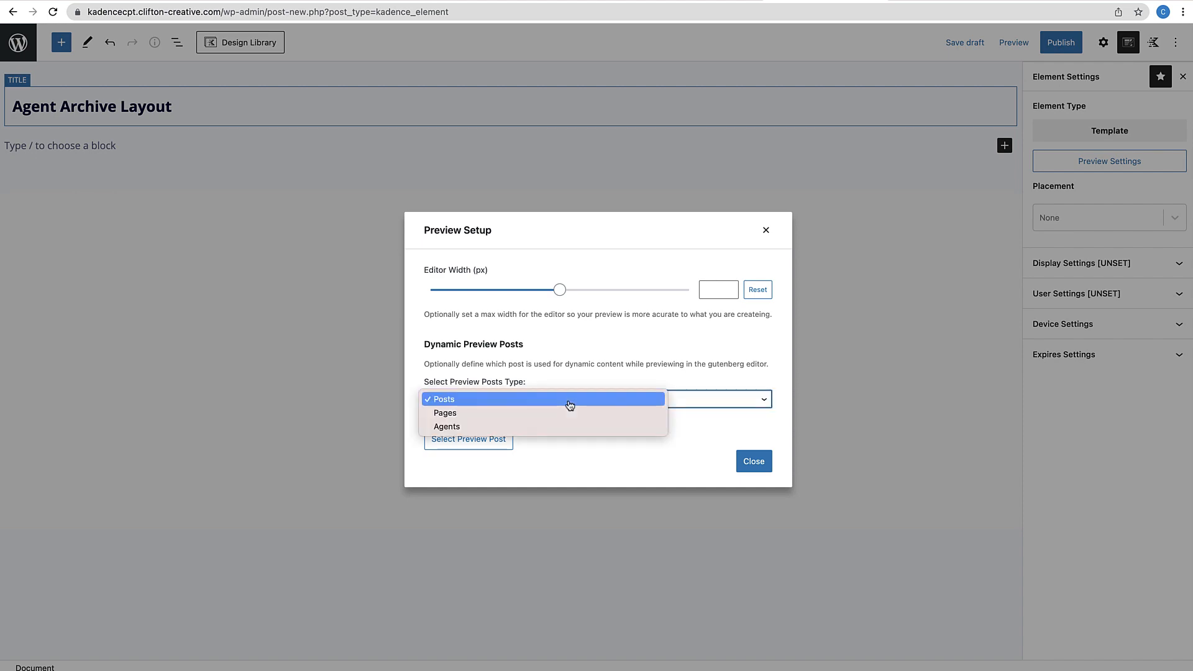
left_click(471, 428)
left_click(479, 441)
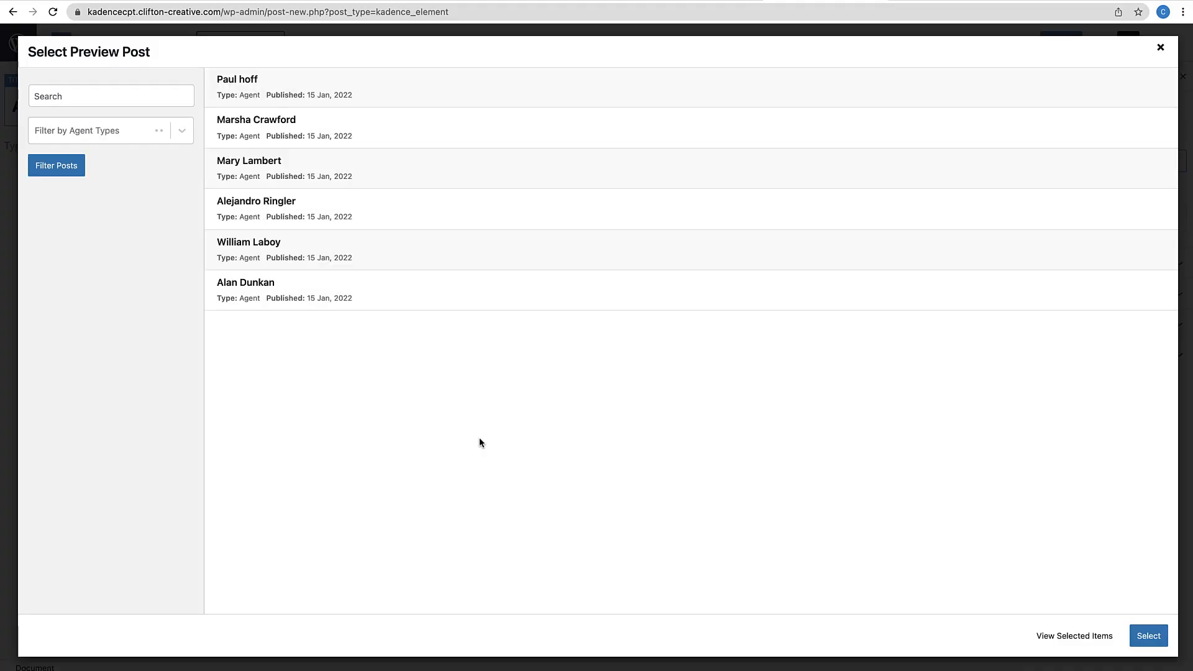
left_click(251, 87)
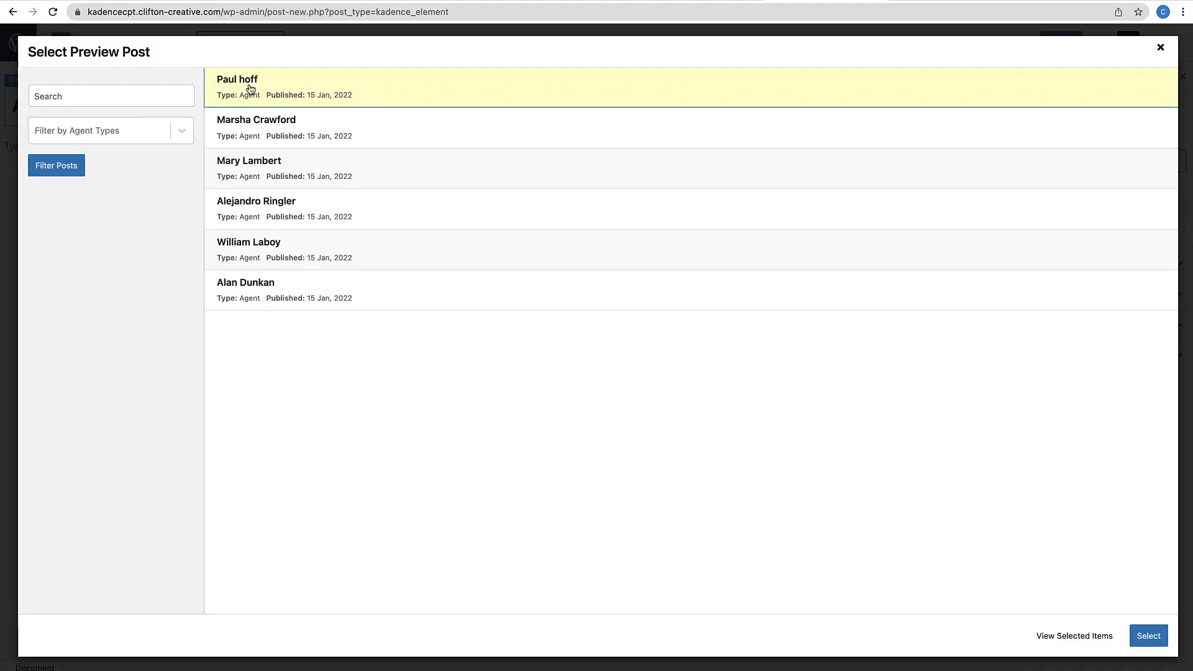
left_click(1144, 638)
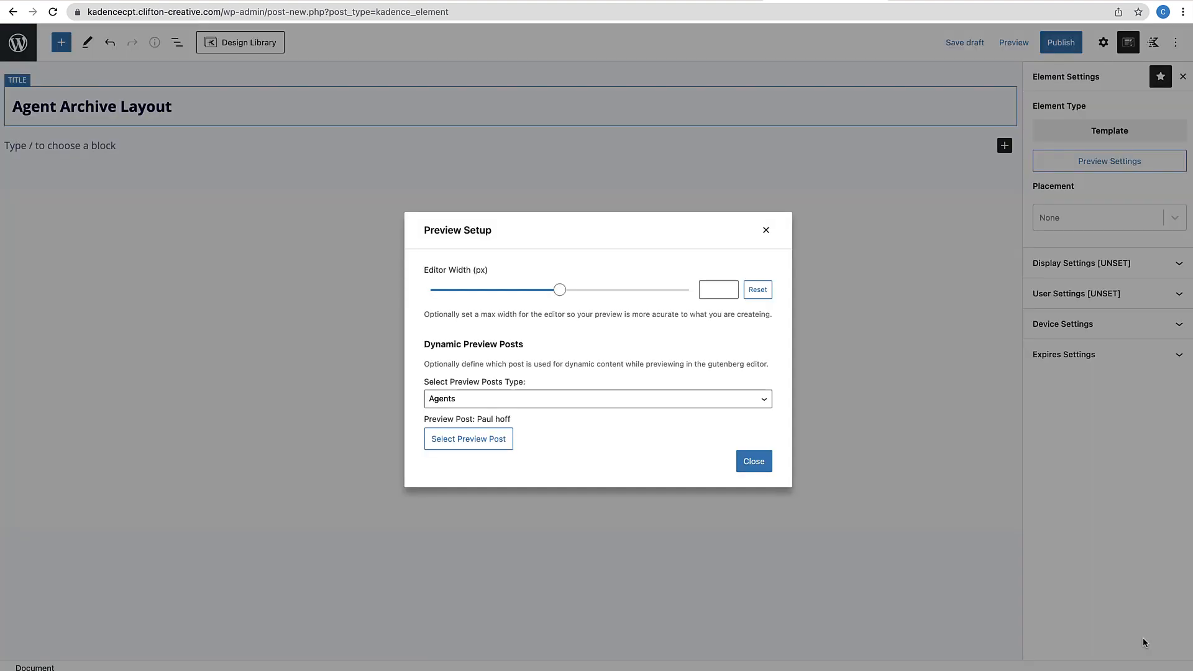
left_click(709, 290)
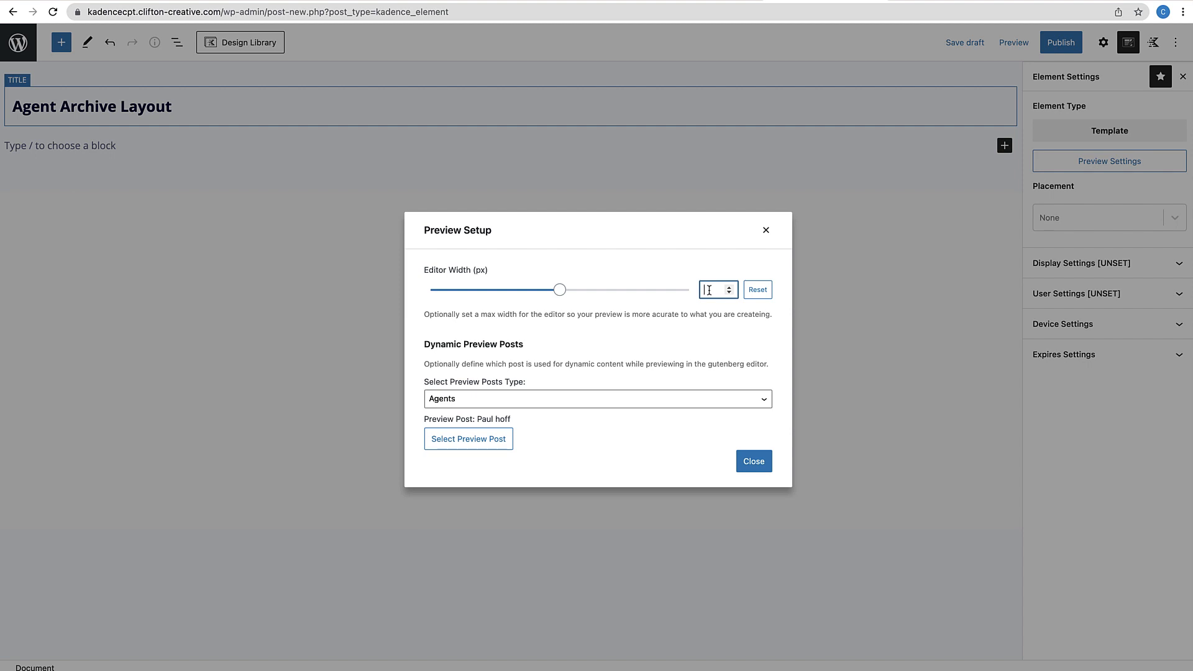
type("400")
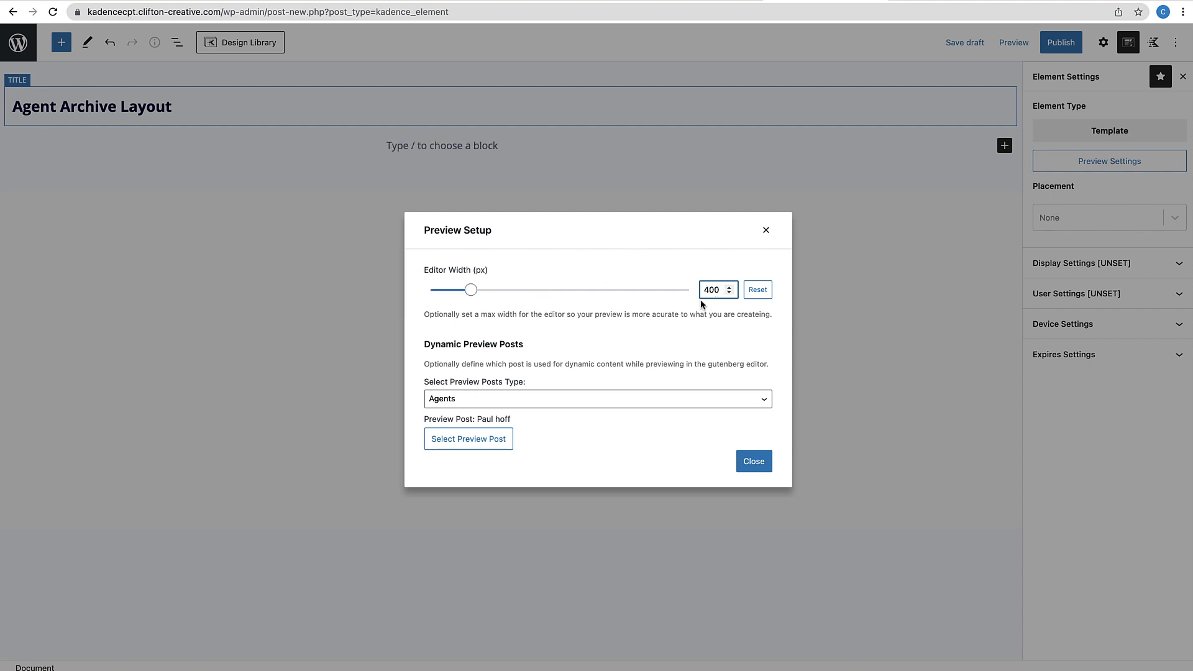
left_click(752, 463)
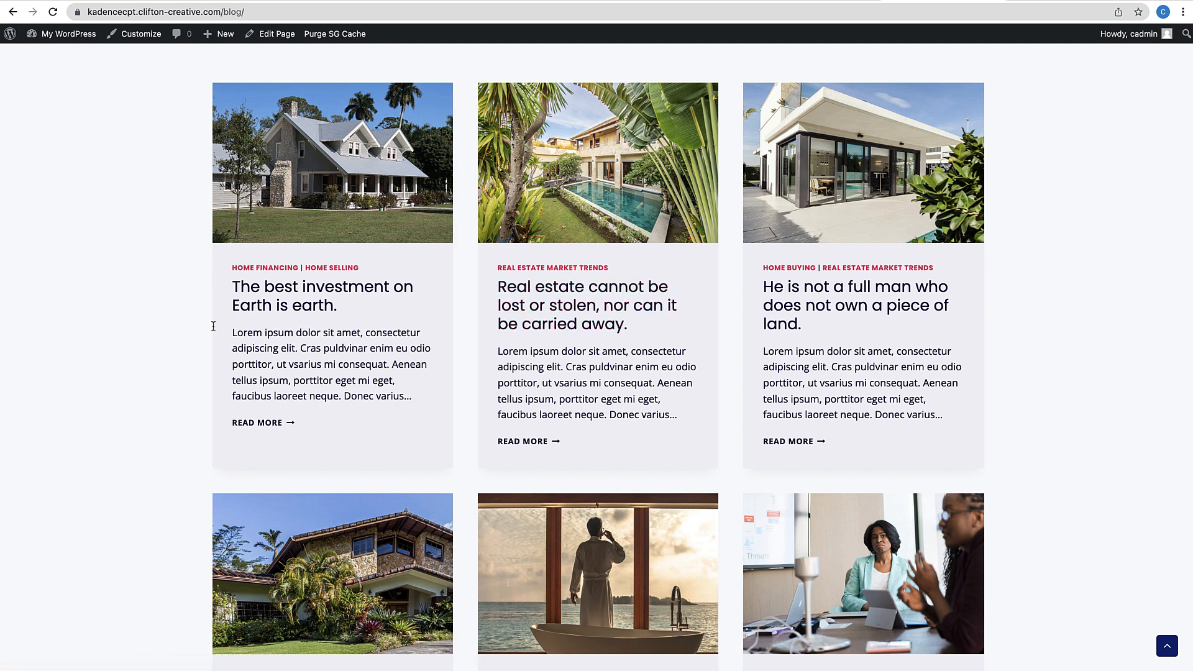
scroll(683, 442, "down", 3)
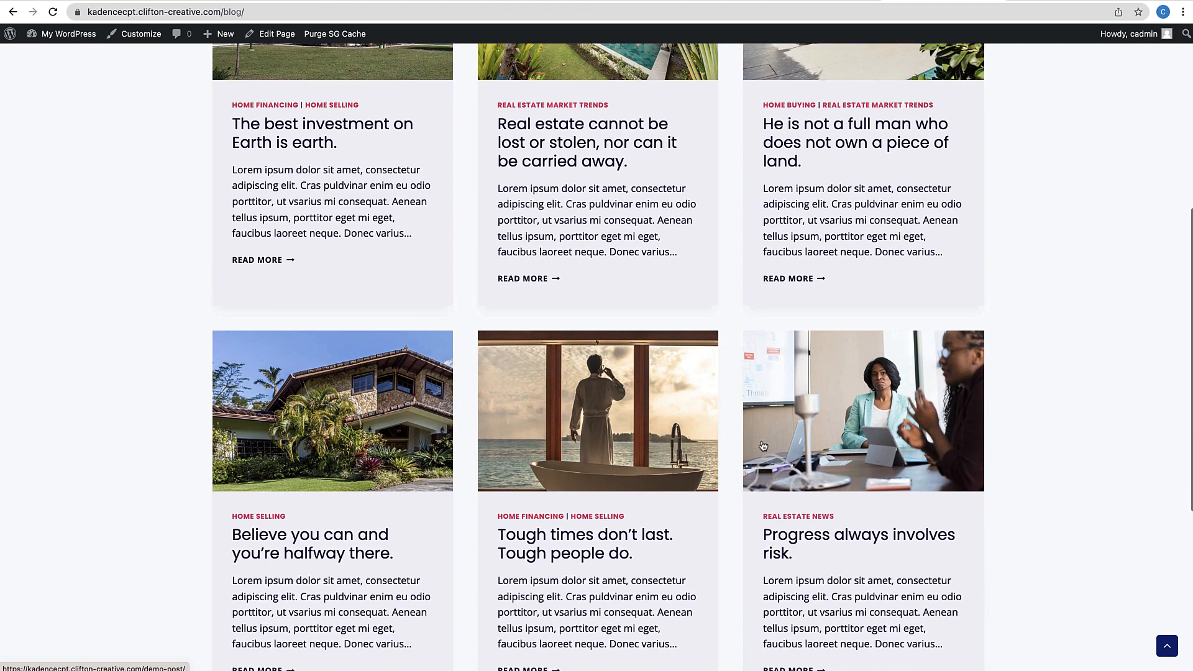
scroll(179, 318, "up", 6)
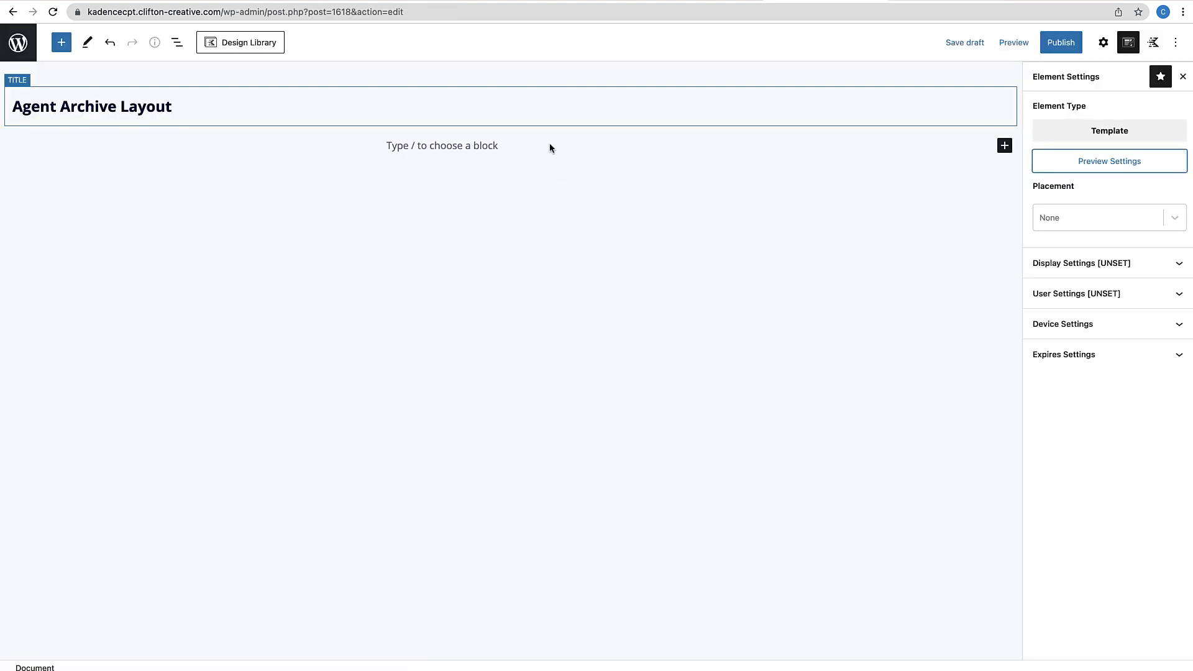
Set placement to Replace Archive Loop Item Content, shown on Agent Type Archives
left_click(1174, 219)
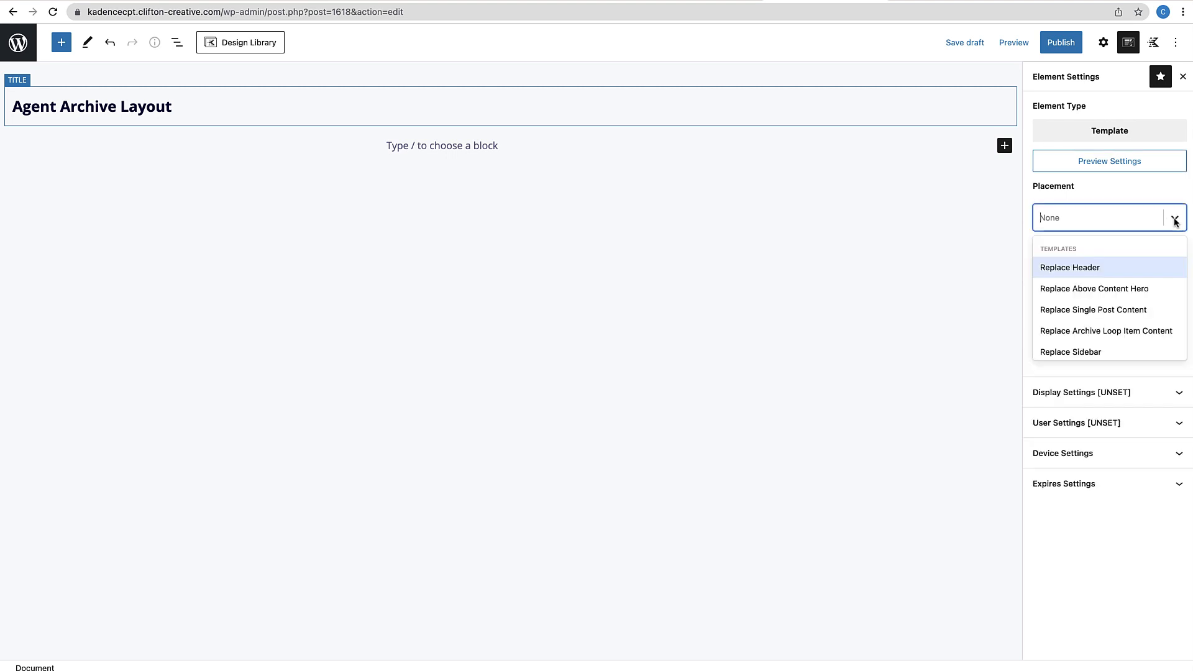
left_click(1108, 337)
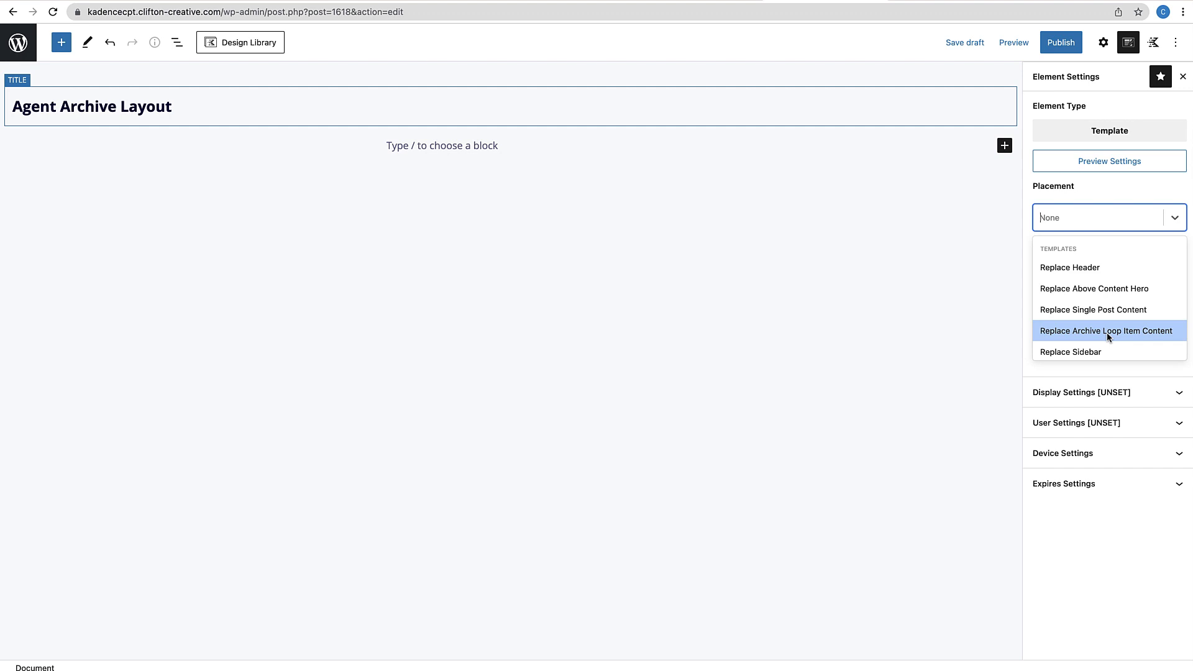
left_click(1108, 336)
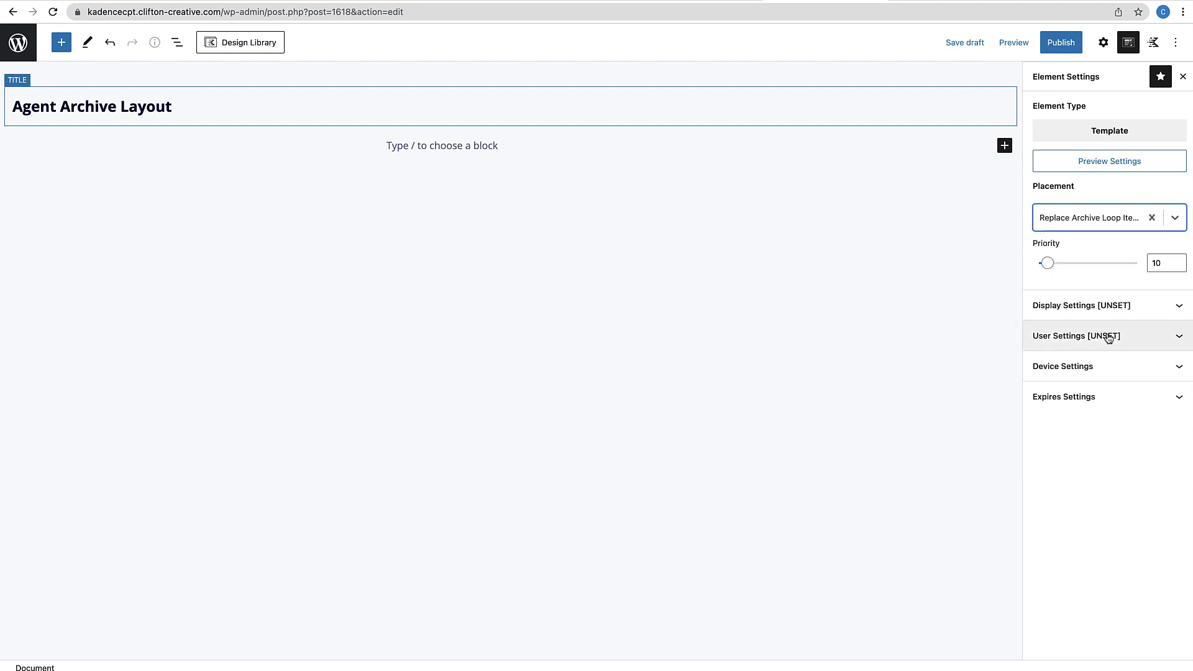
left_click(1148, 316)
left_click(1172, 365)
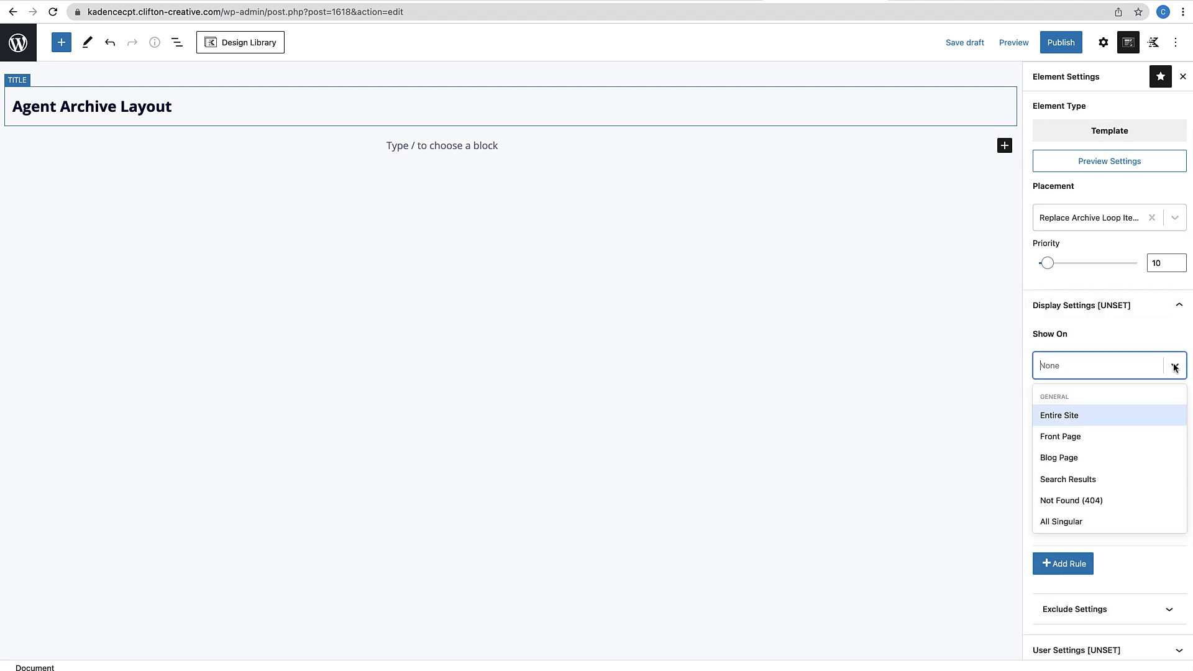
scroll(1078, 474, "down", 8)
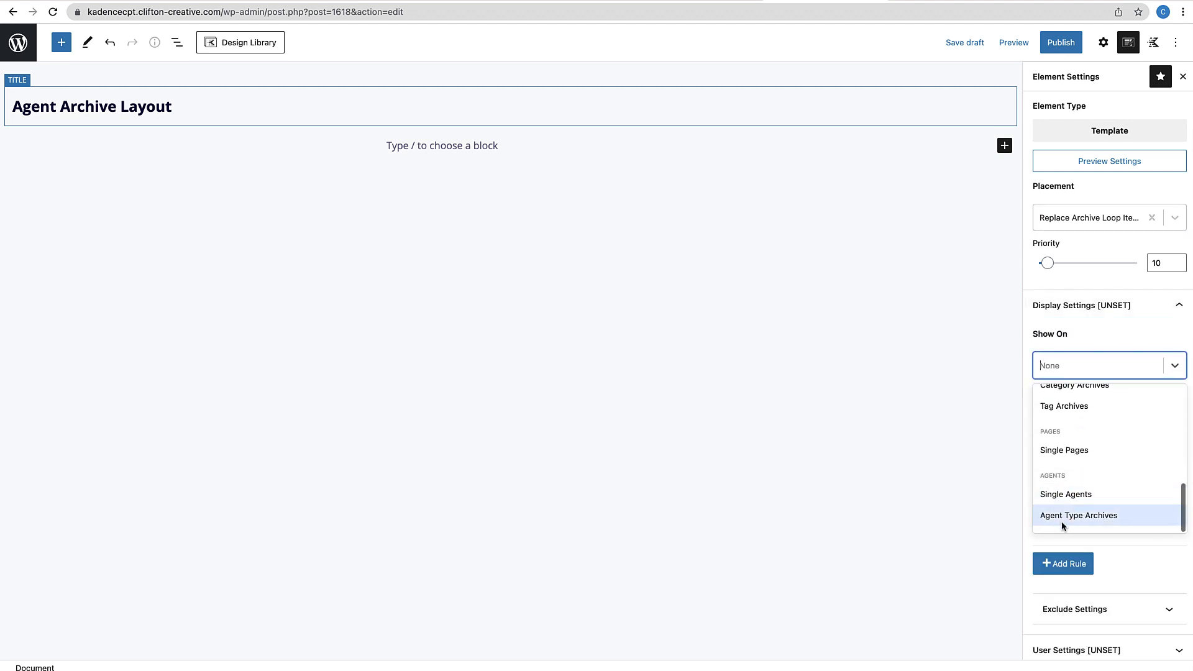
left_click(1082, 517)
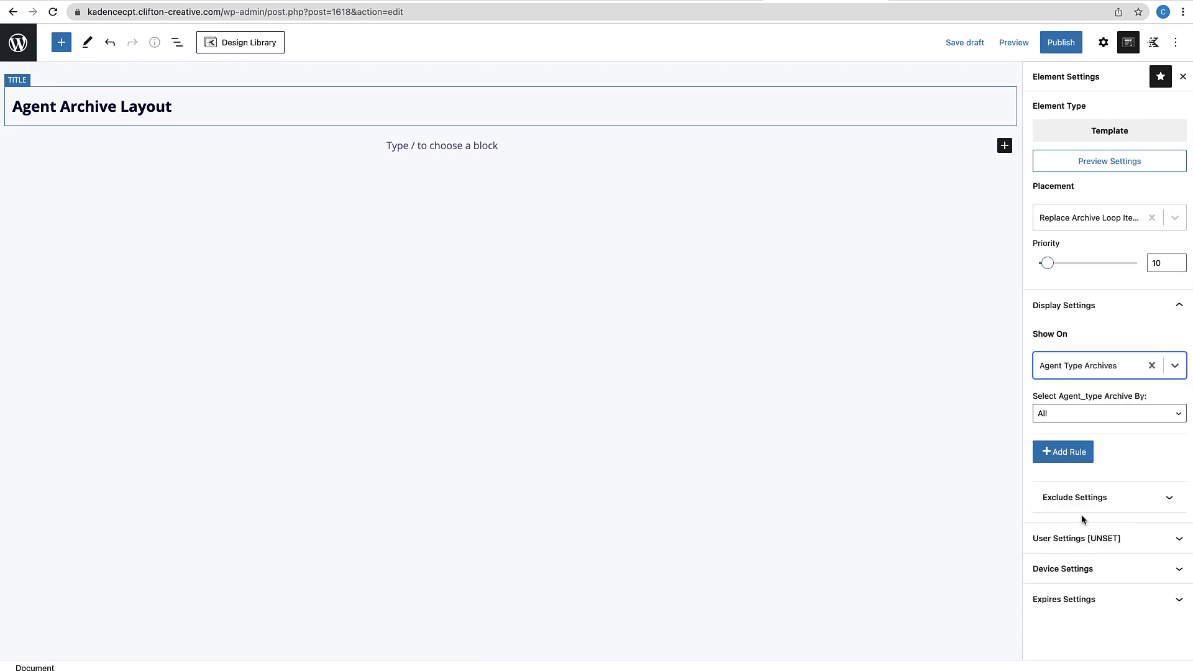
Publish the Agent Archive Layout element
left_click(1061, 48)
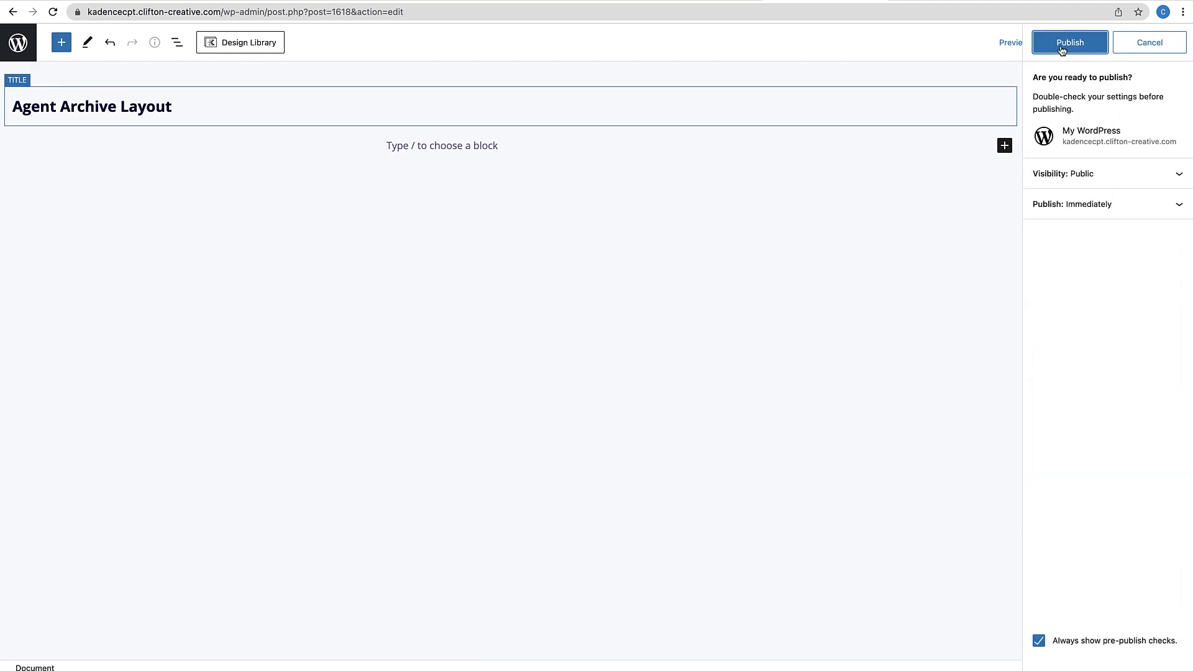
left_click(1062, 49)
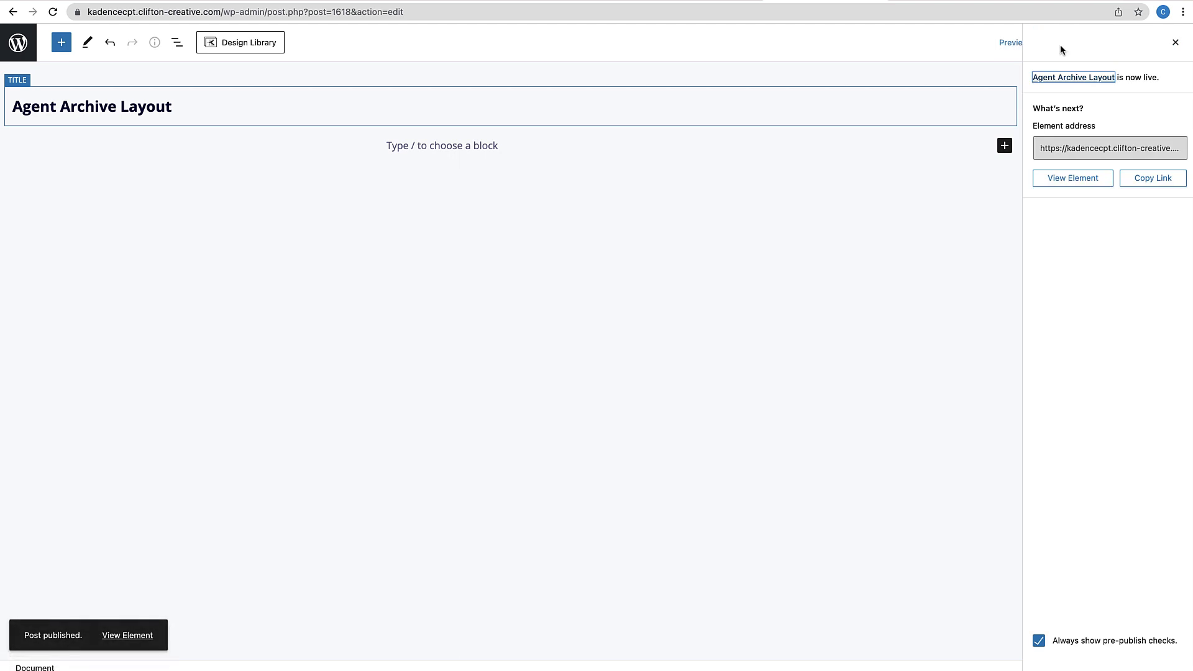
left_click(516, 146)
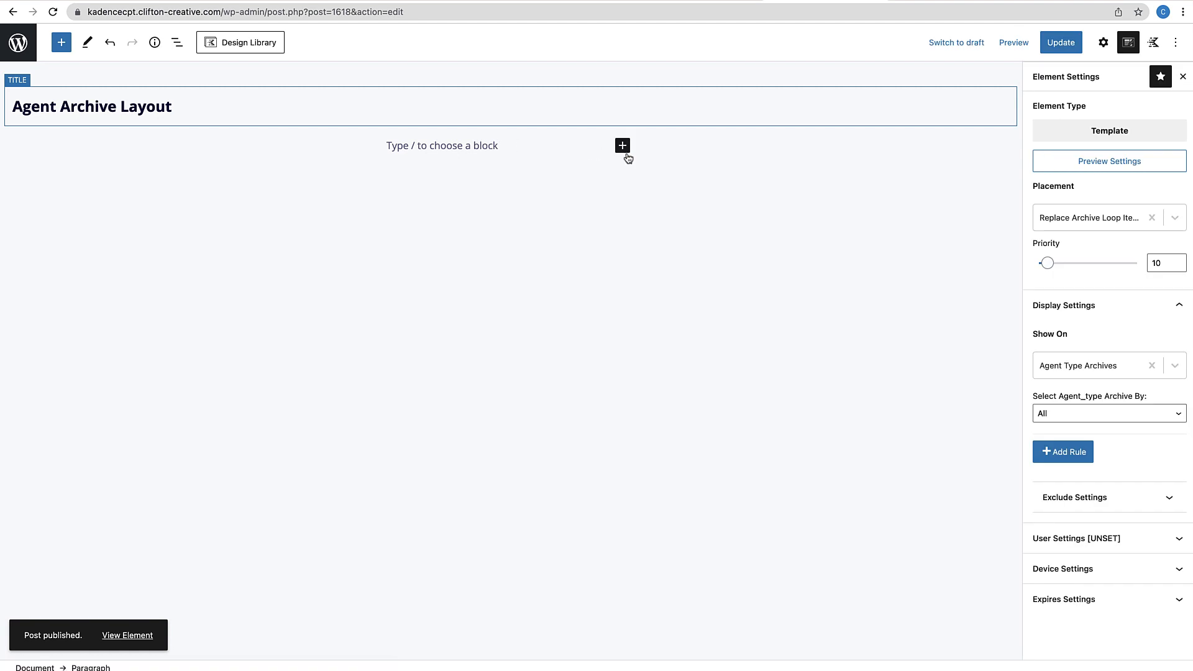
Insert a one-column Row Layout containing an Advanced Image block
left_click(623, 149)
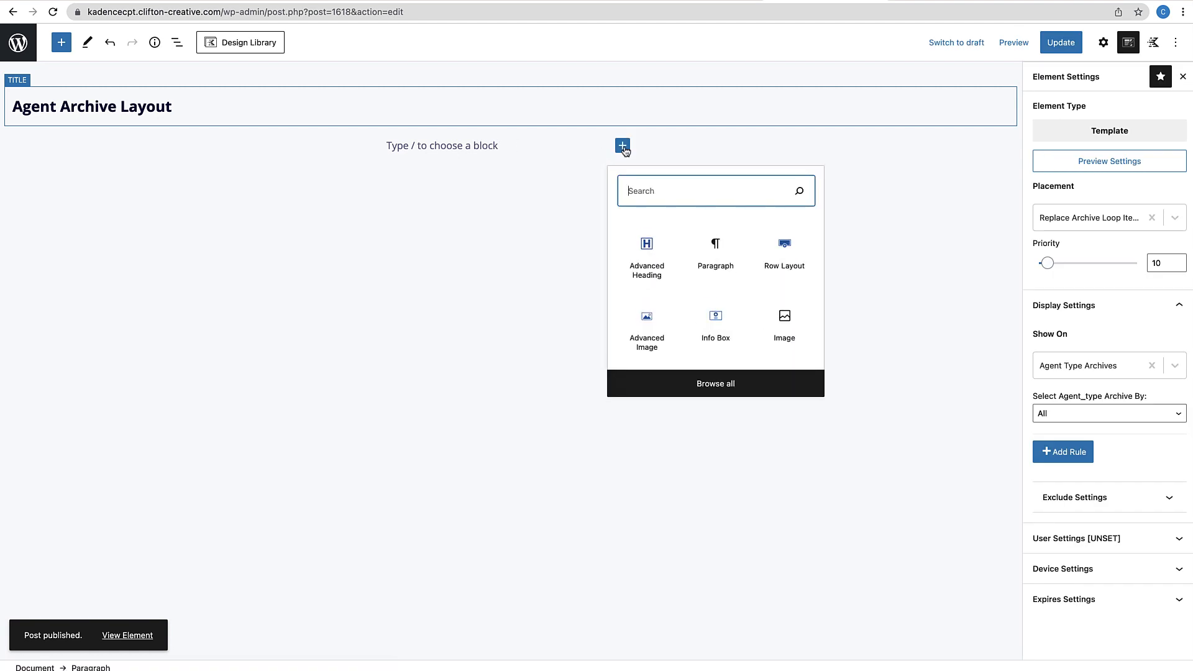
left_click(777, 273)
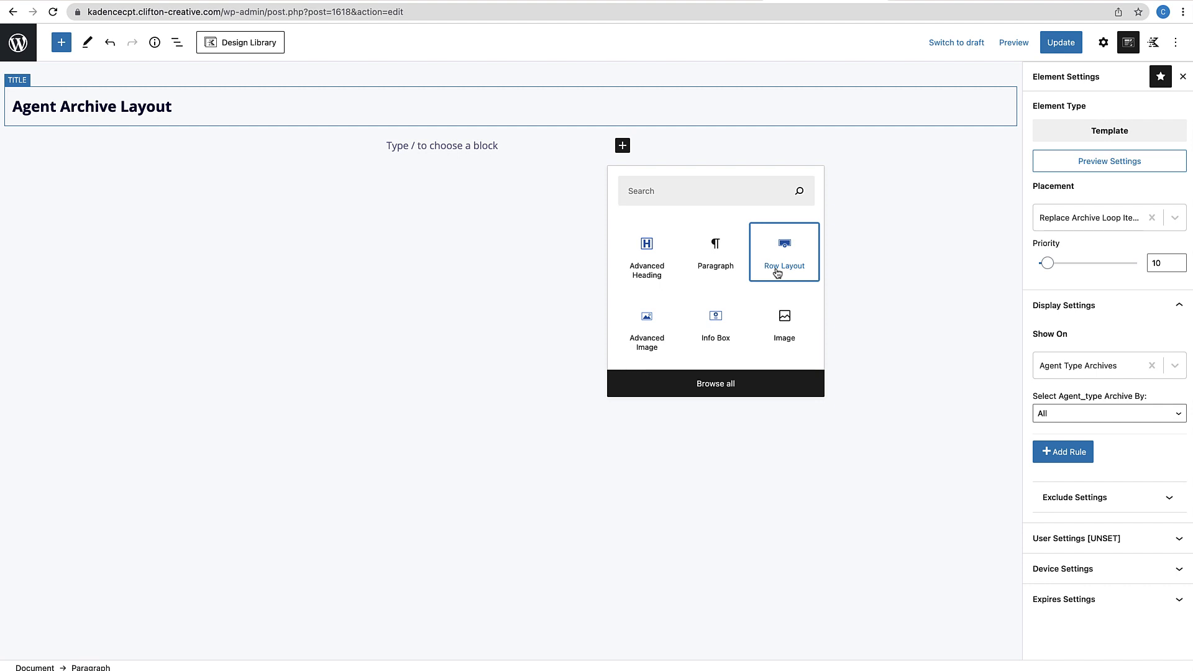
left_click(778, 273)
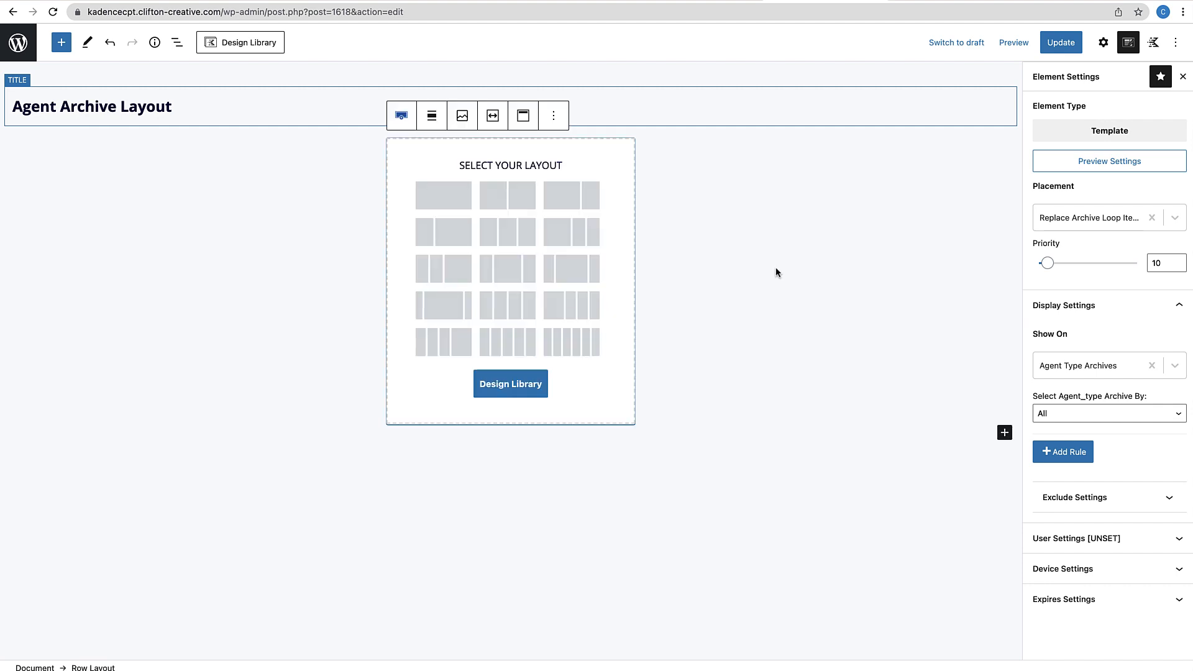
left_click(434, 196)
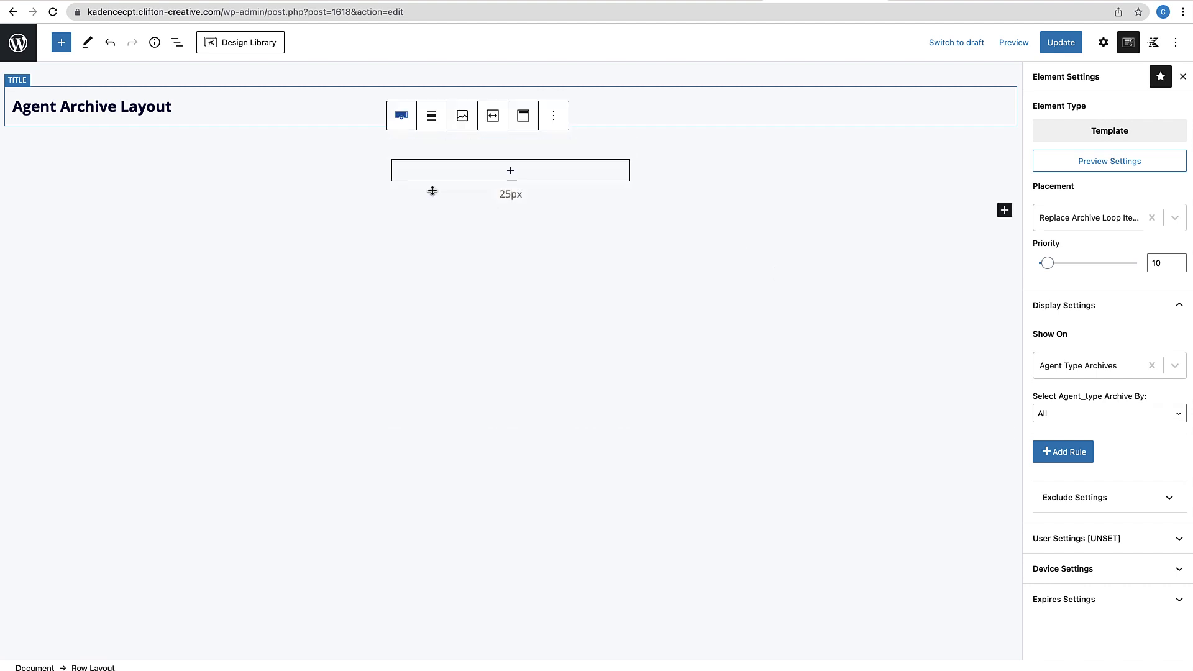
left_click(511, 173)
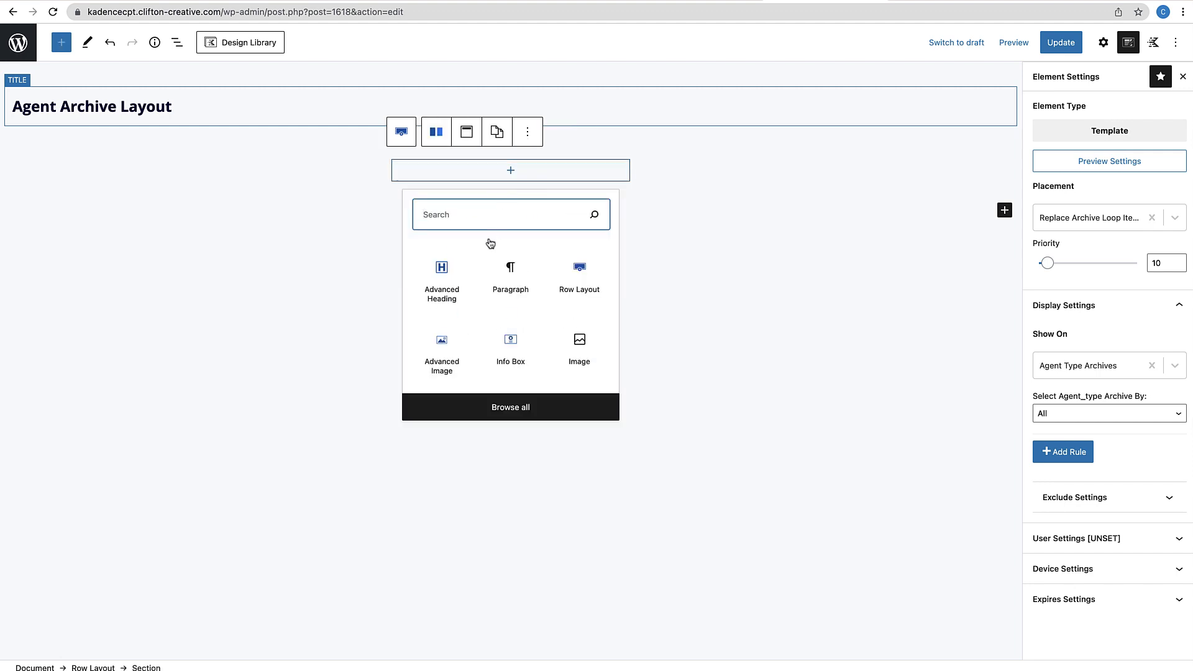
left_click(448, 367)
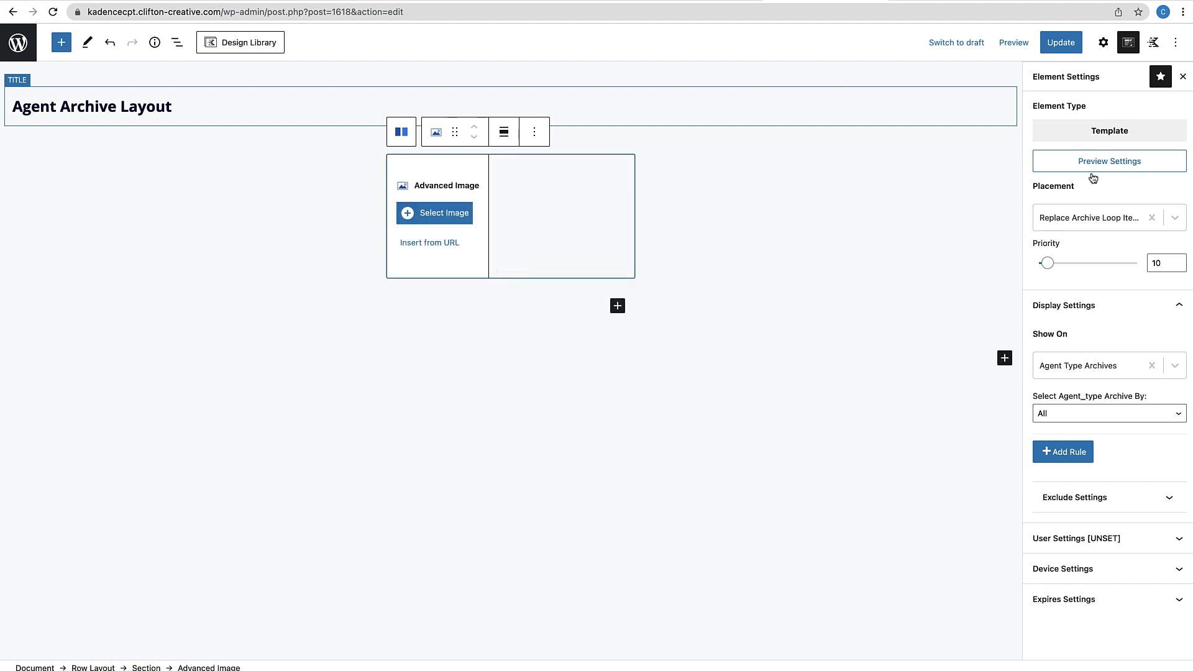
Make the image dynamic, pulling the post's Featured Image
left_click(1101, 54)
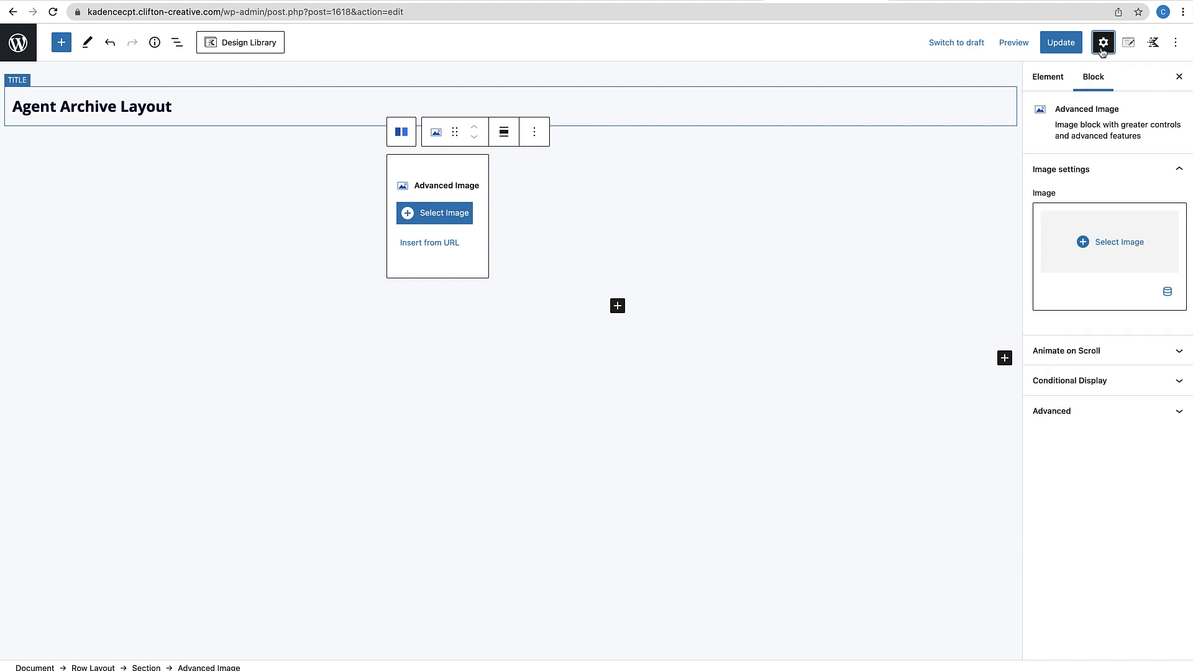
left_click(1168, 292)
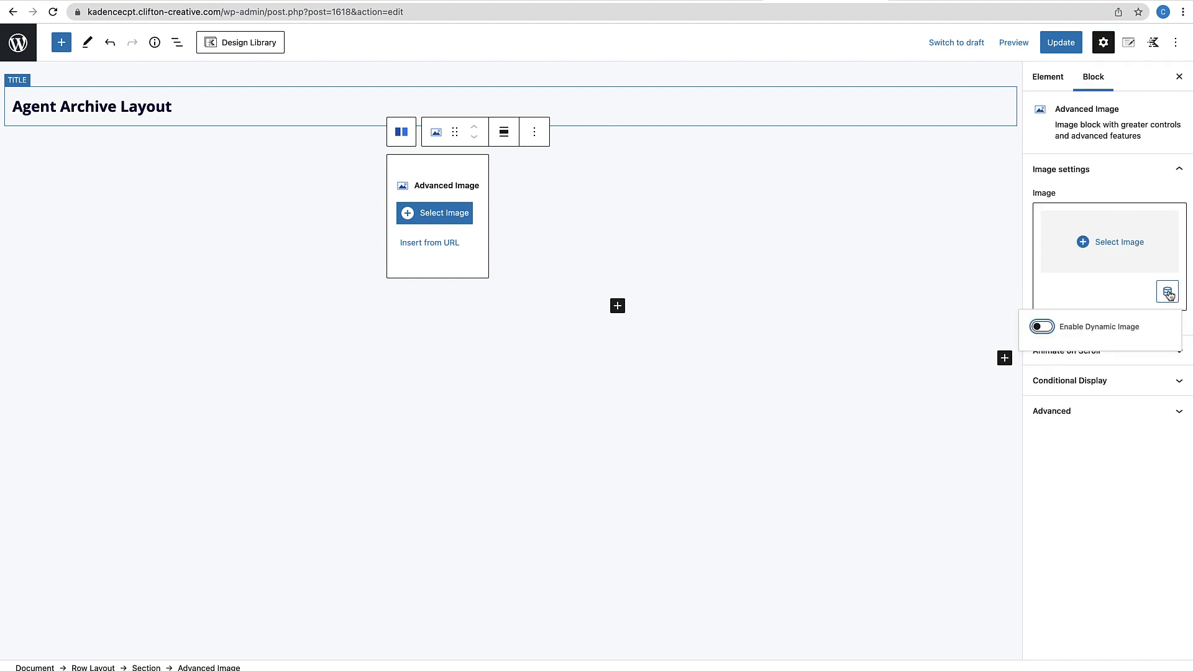
left_click(1033, 330)
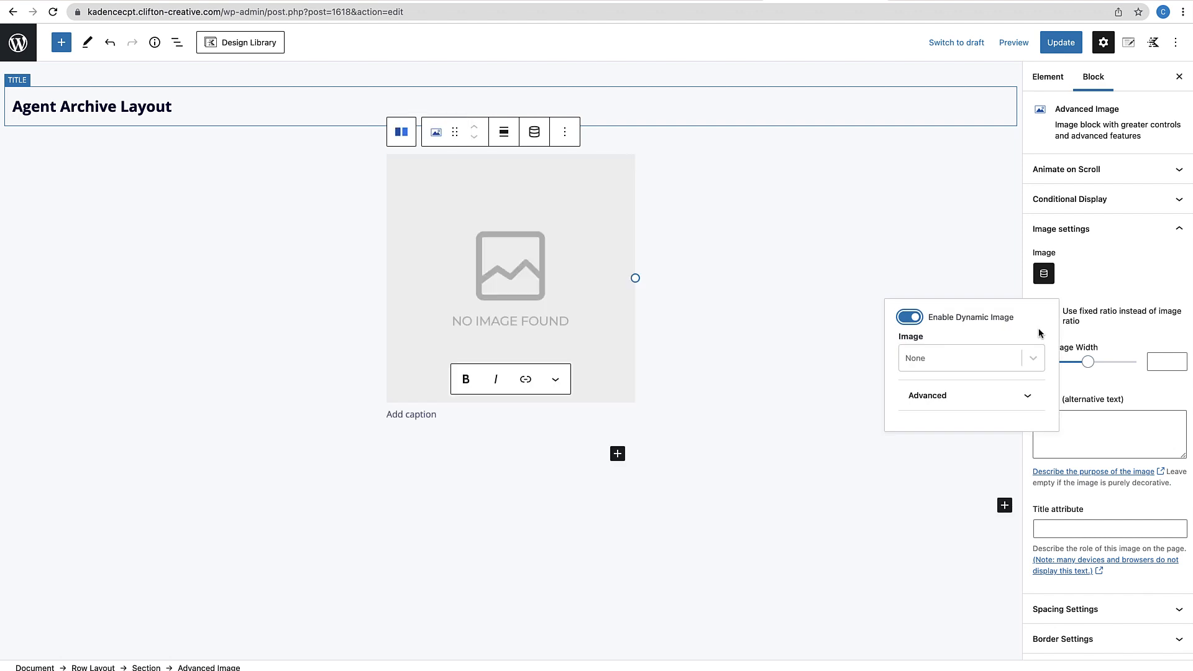
left_click(1033, 359)
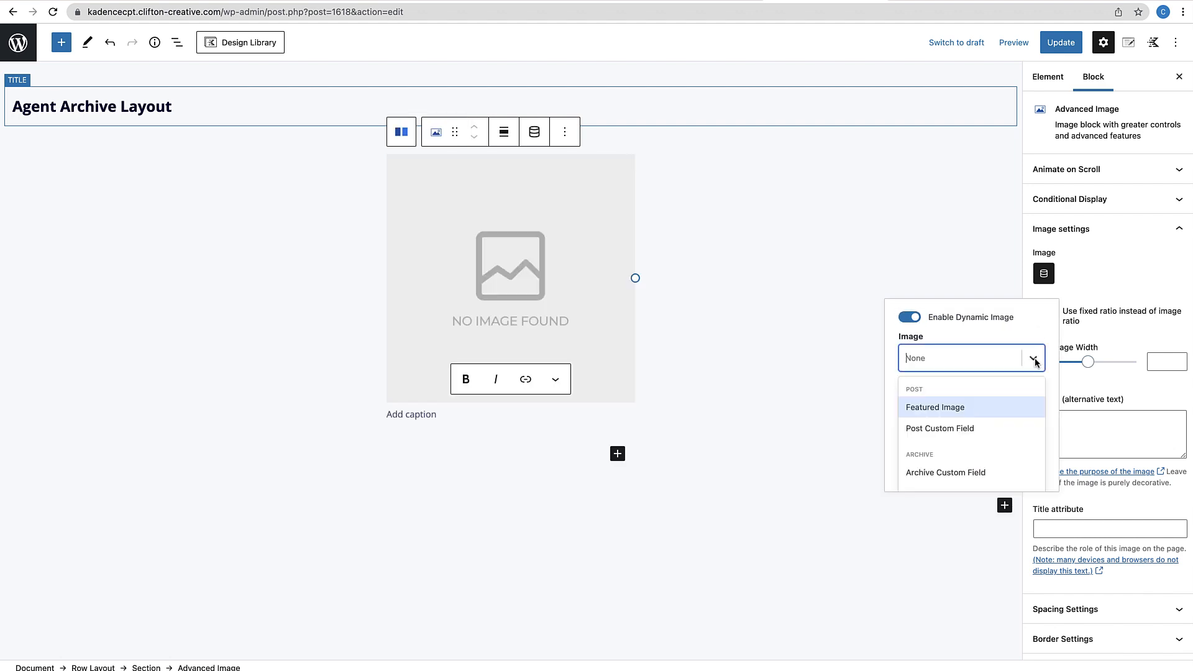
left_click(949, 407)
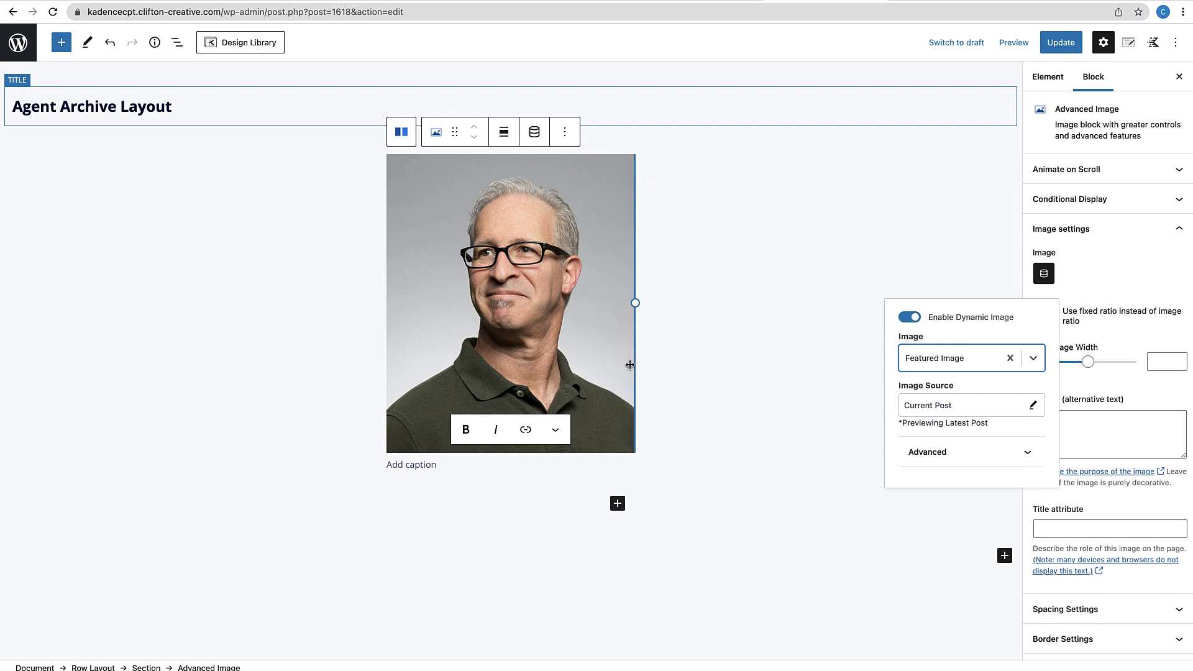
left_click(927, 508)
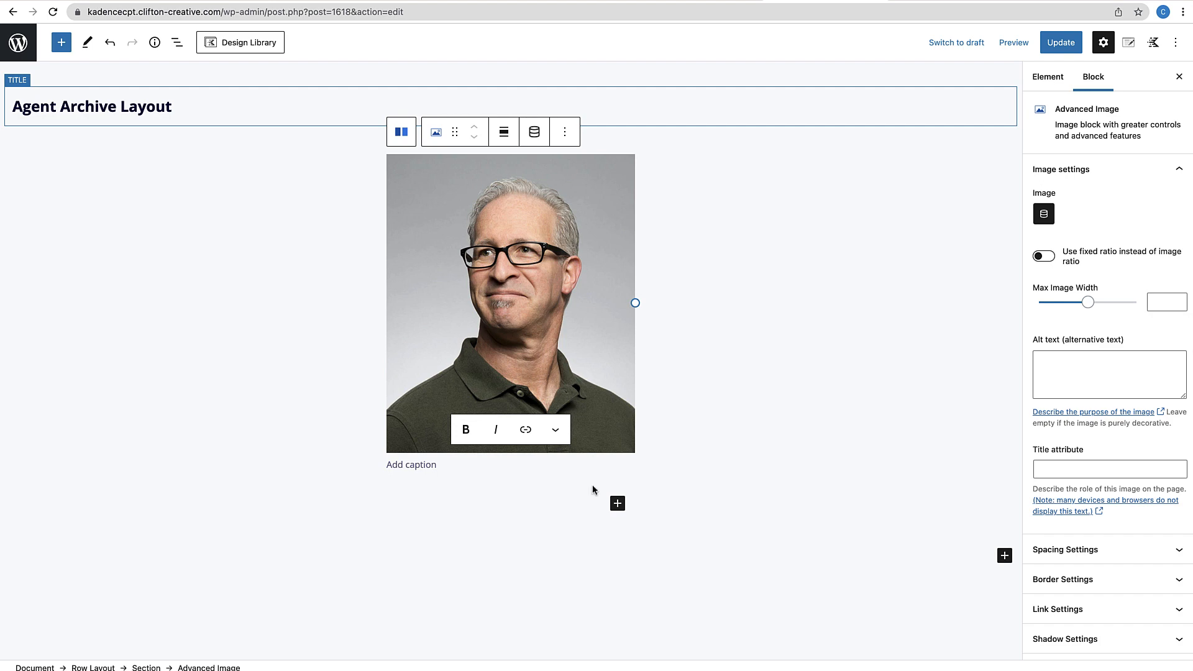
left_click(615, 501)
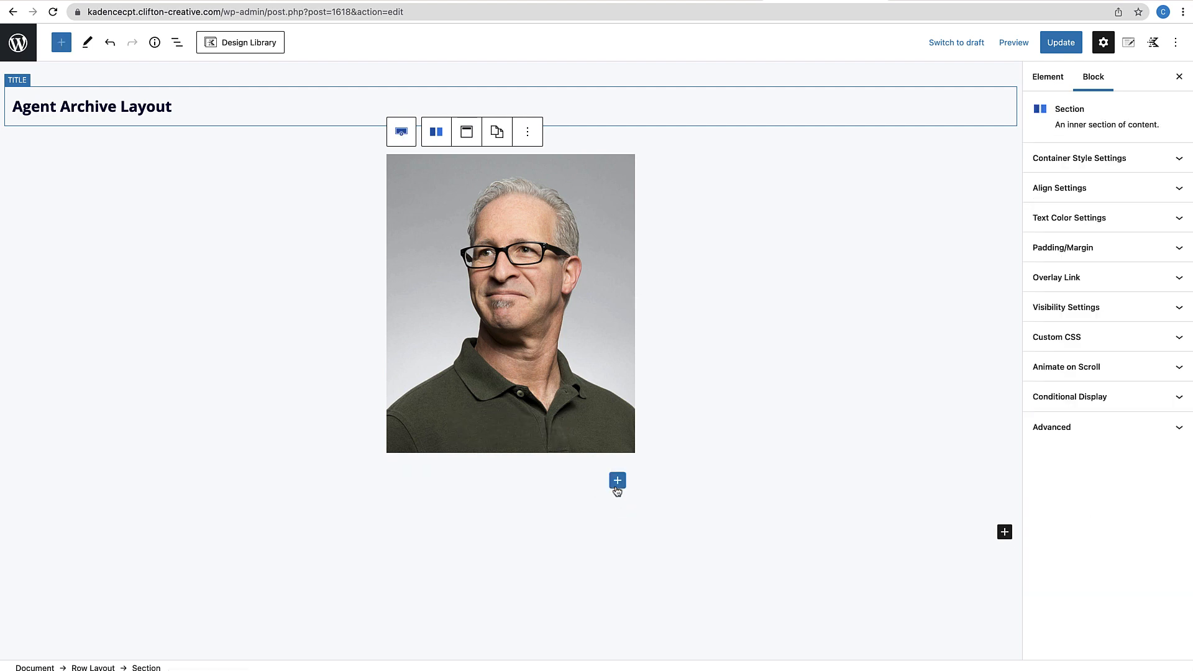
Add a centred Advanced Heading with a 30 px font size below the image
left_click(617, 480)
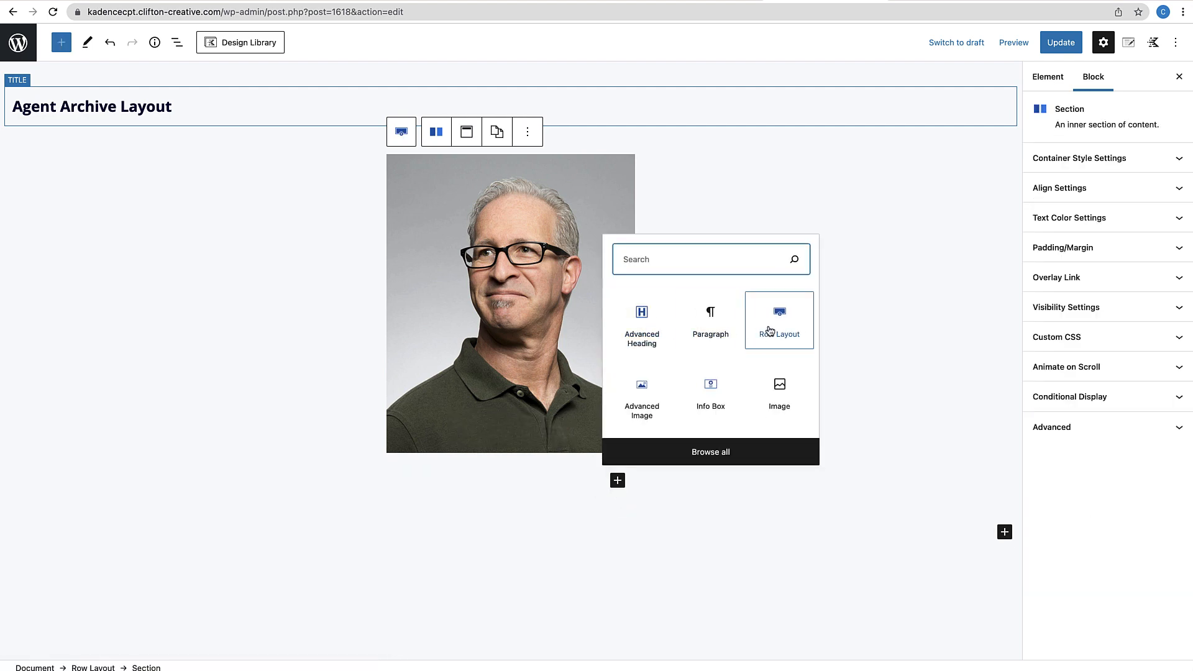
left_click(646, 322)
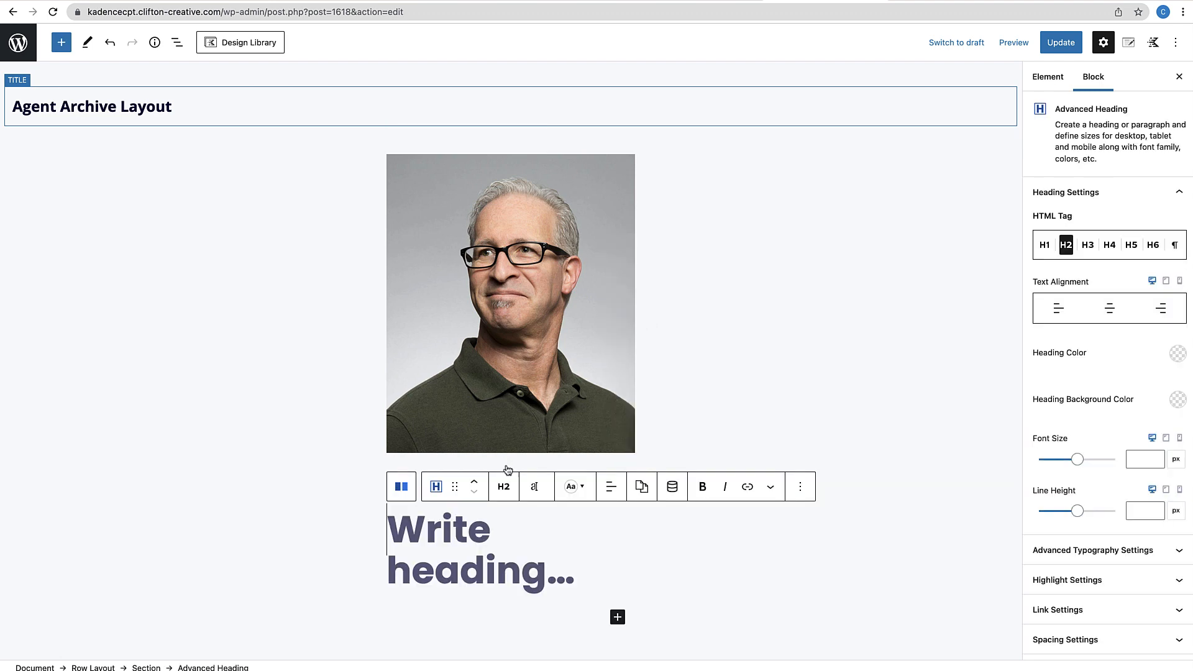
left_click(534, 487)
left_click(478, 451)
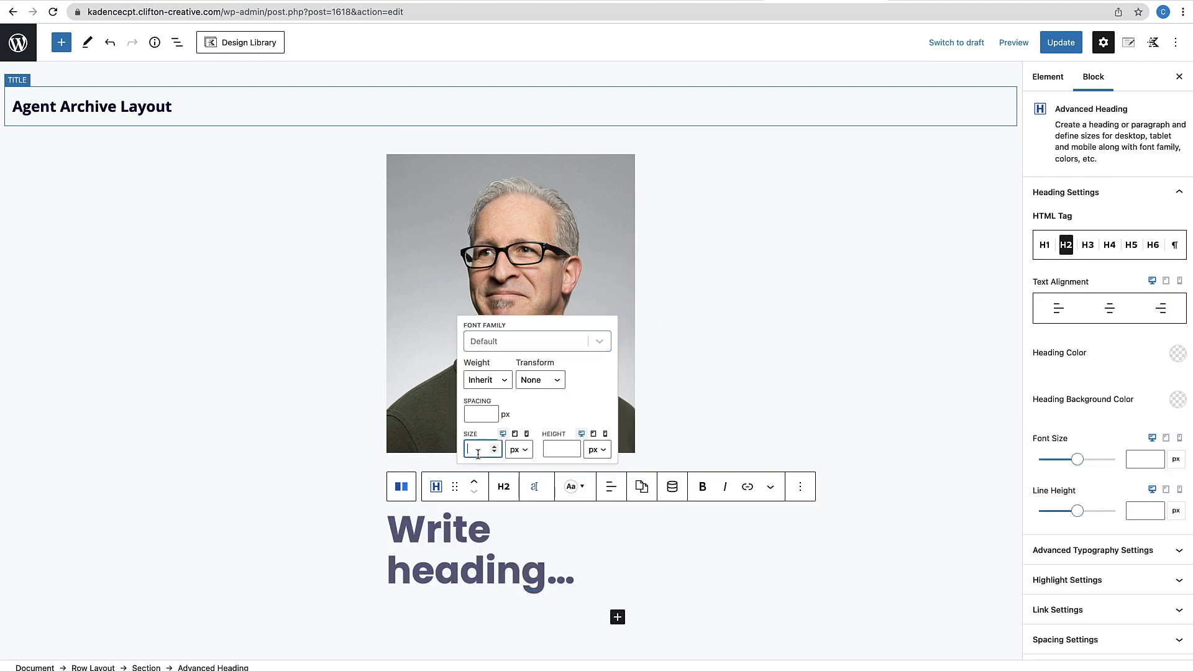
type("30")
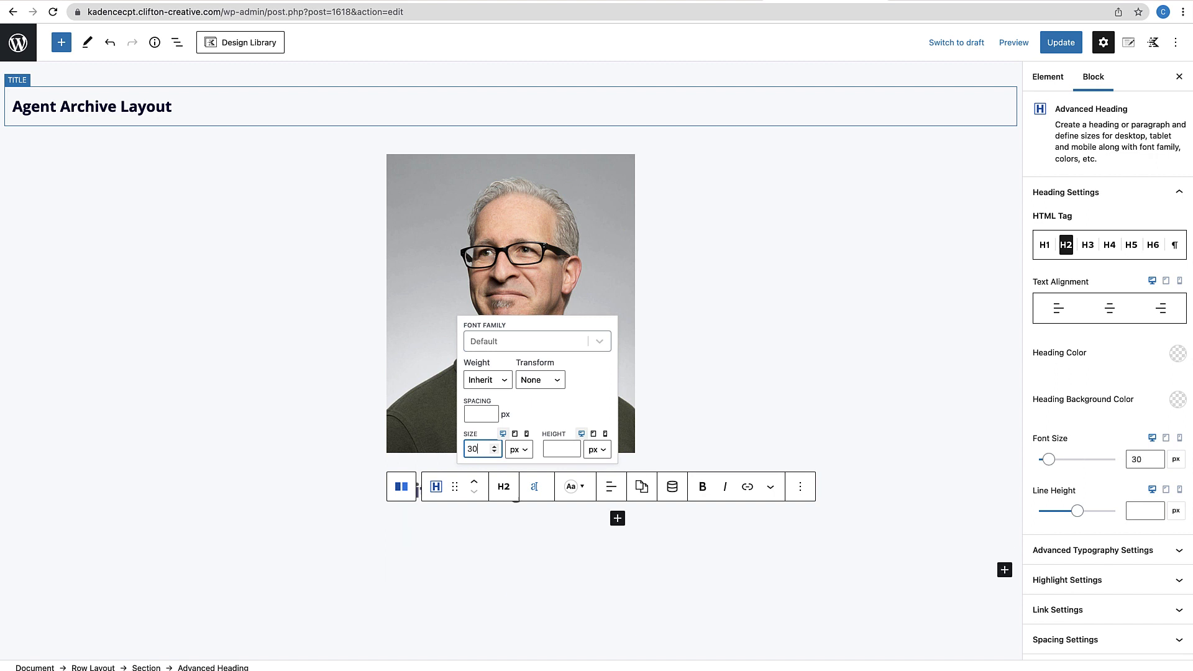
left_click(610, 458)
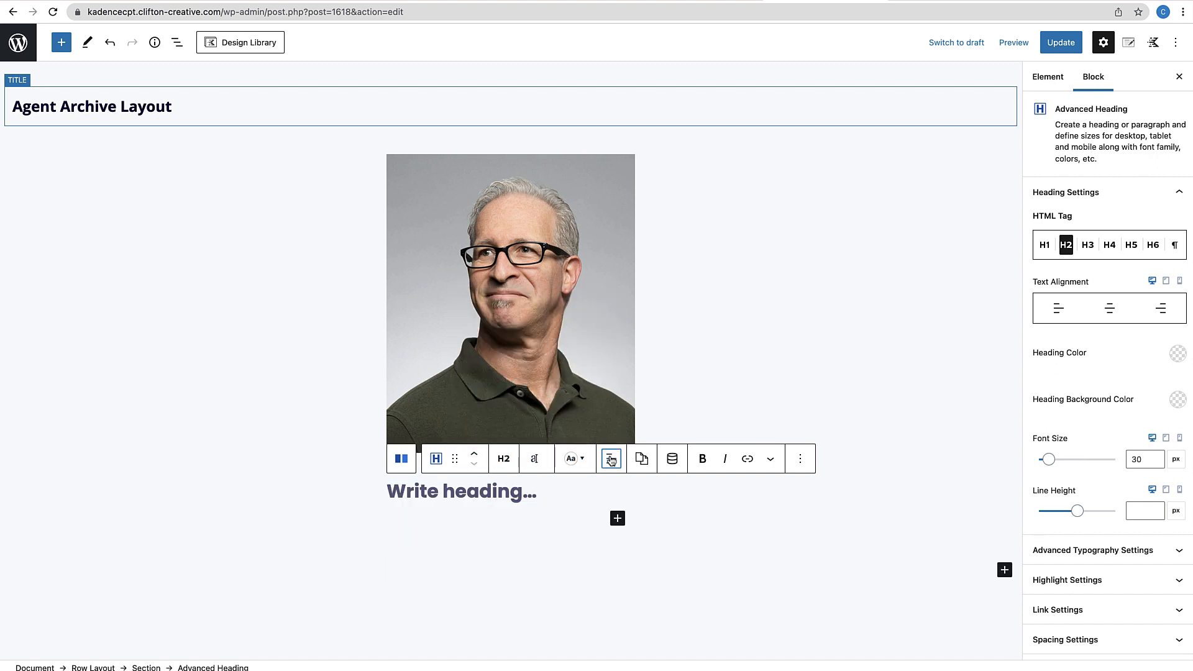
left_click(632, 518)
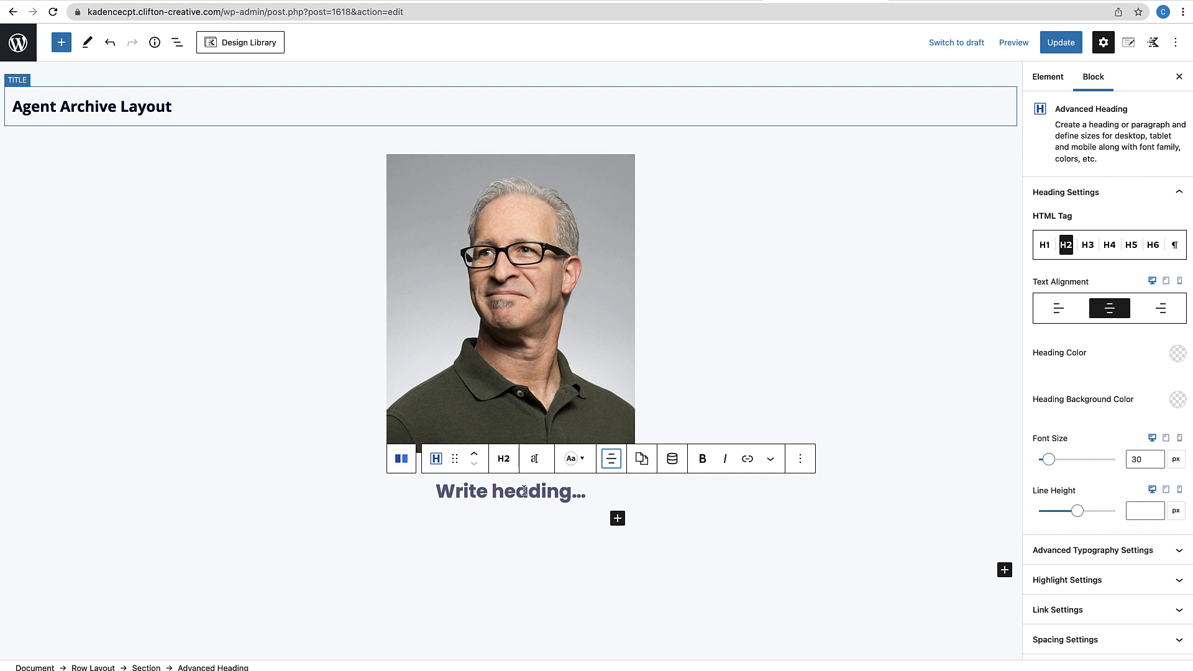
left_click(670, 466)
Fill the heading with the dynamic Post Title so it shows the agent's name
left_click(801, 388)
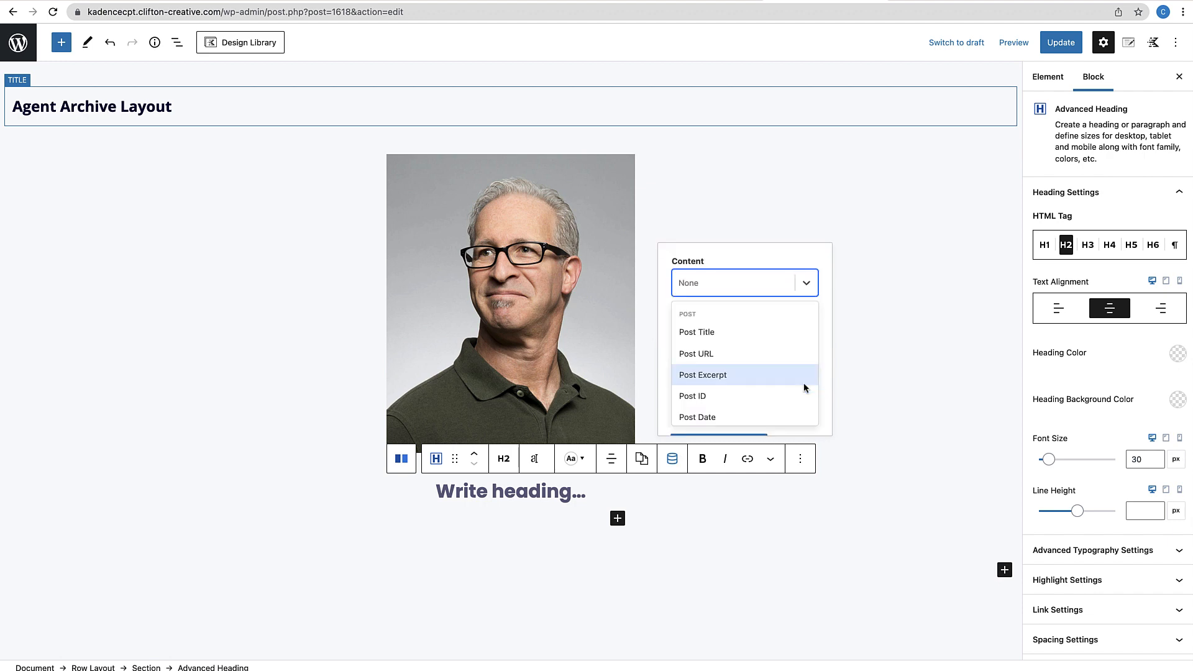
left_click(712, 338)
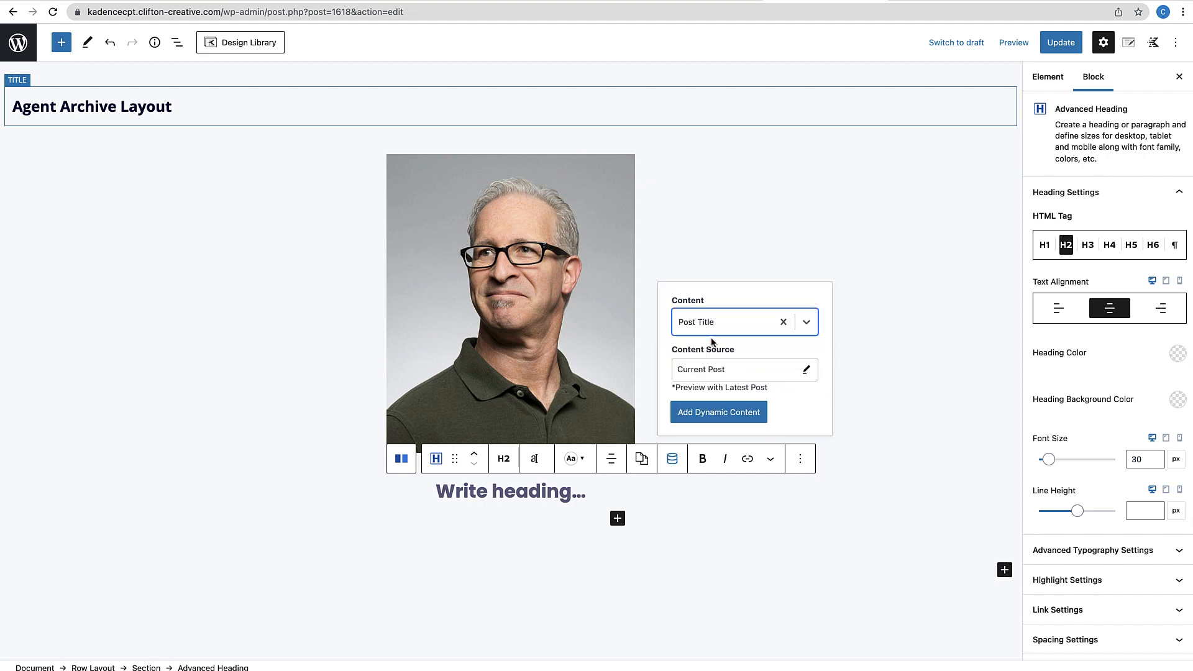
left_click(724, 415)
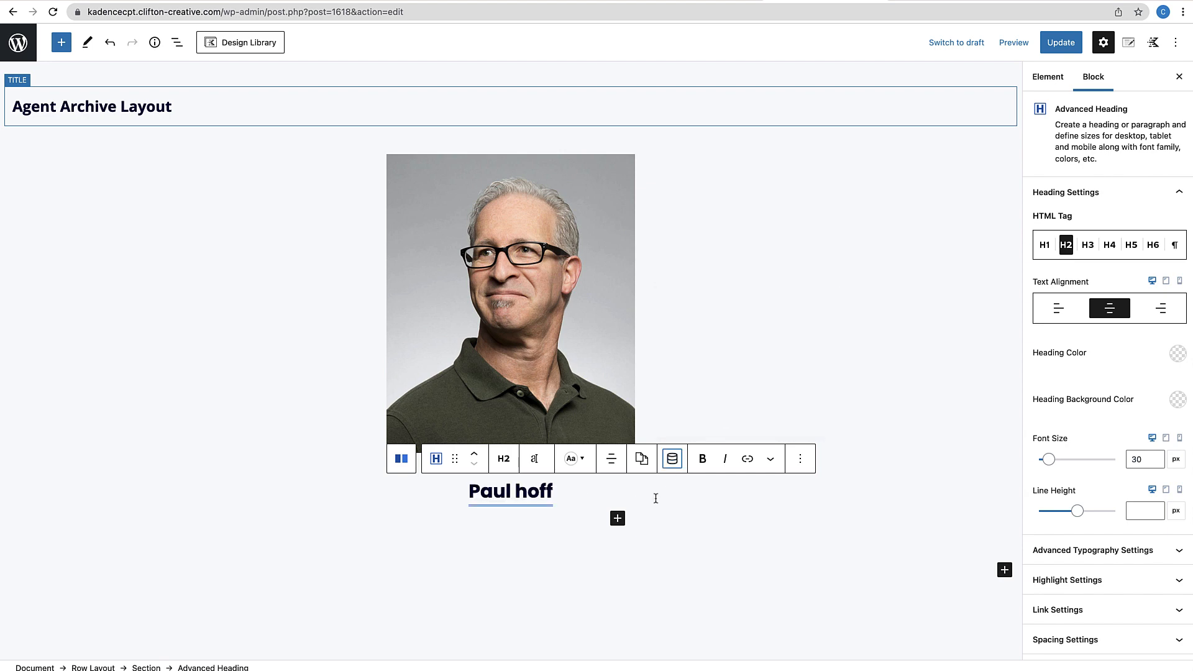
left_click(675, 465)
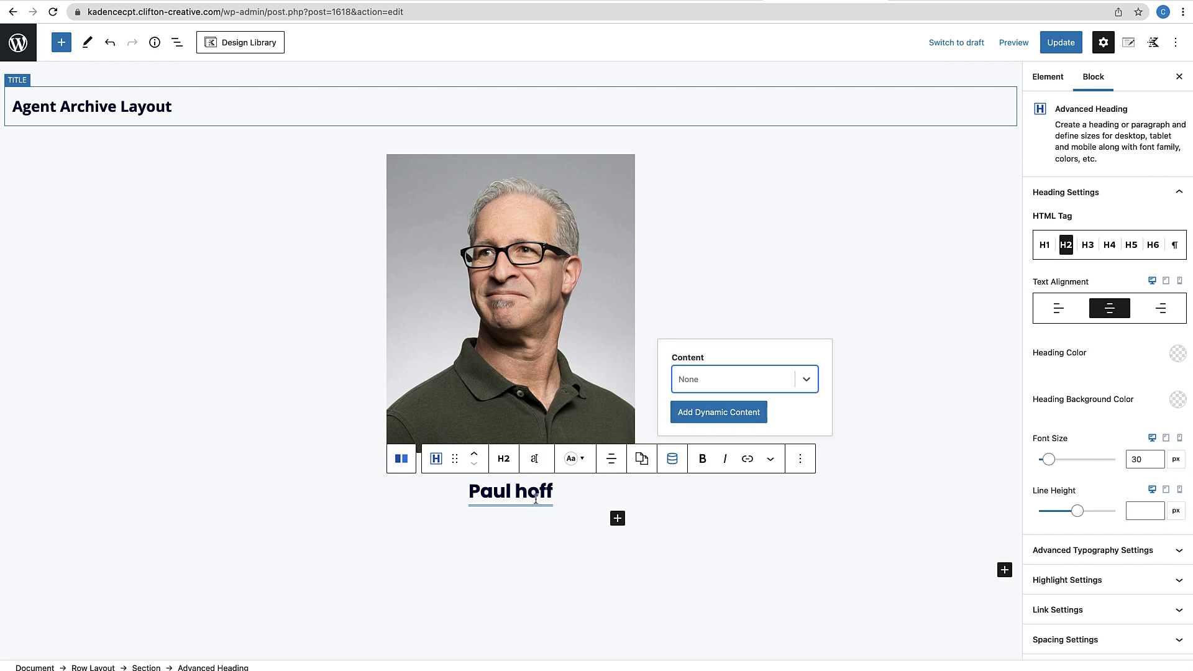
left_click(687, 529)
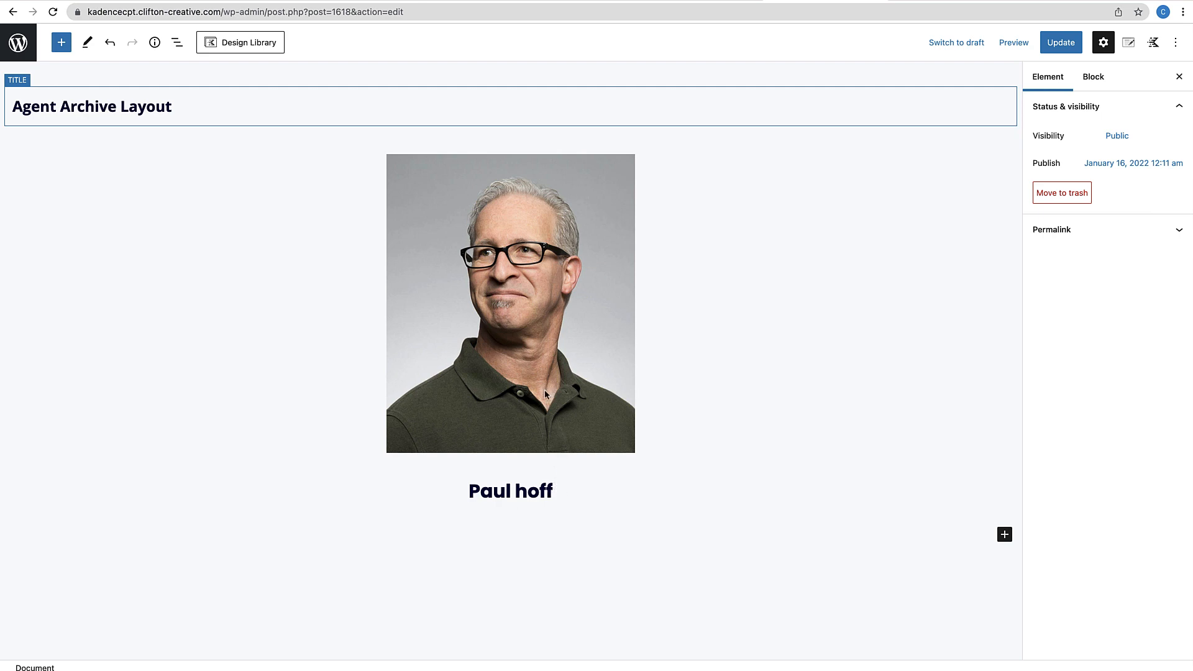
left_click(570, 491)
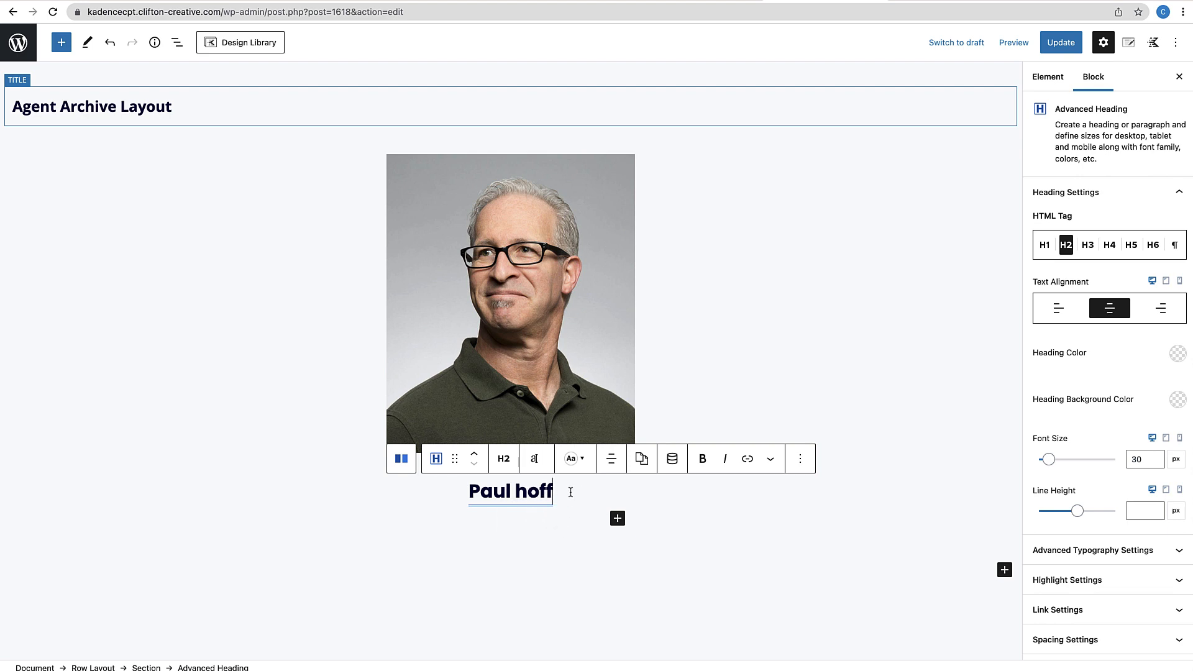
Give the name heading a -100 px top margin so it overlaps the photo
scroll(1140, 498, "down", 4)
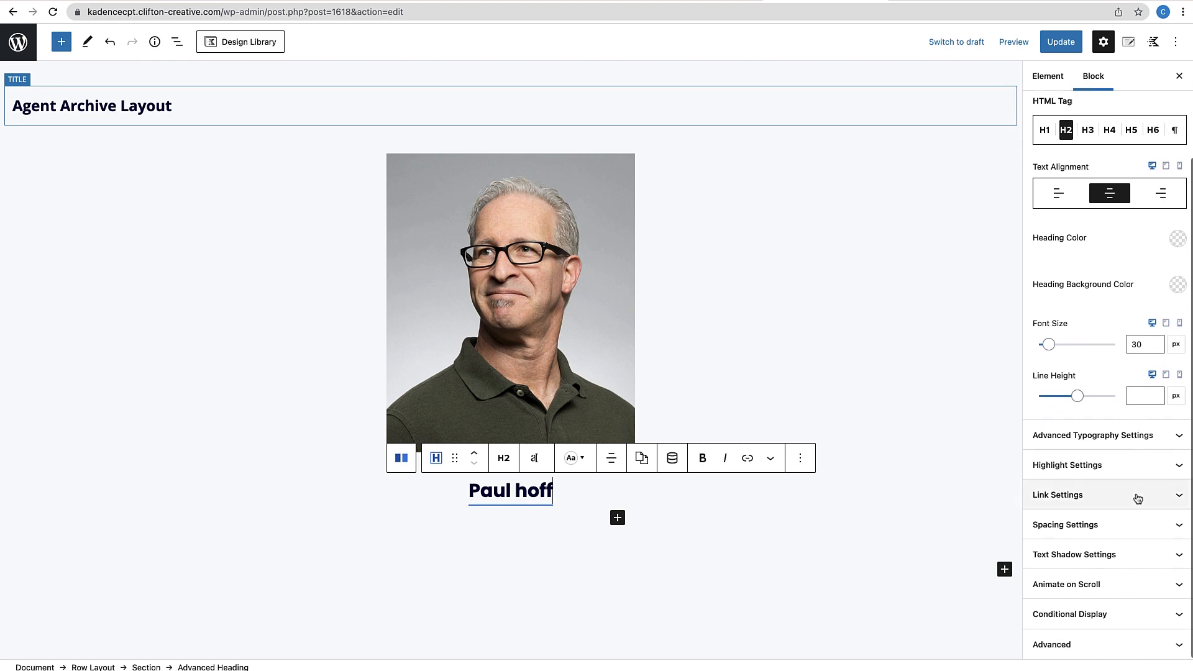
left_click(1118, 530)
left_click(1046, 574)
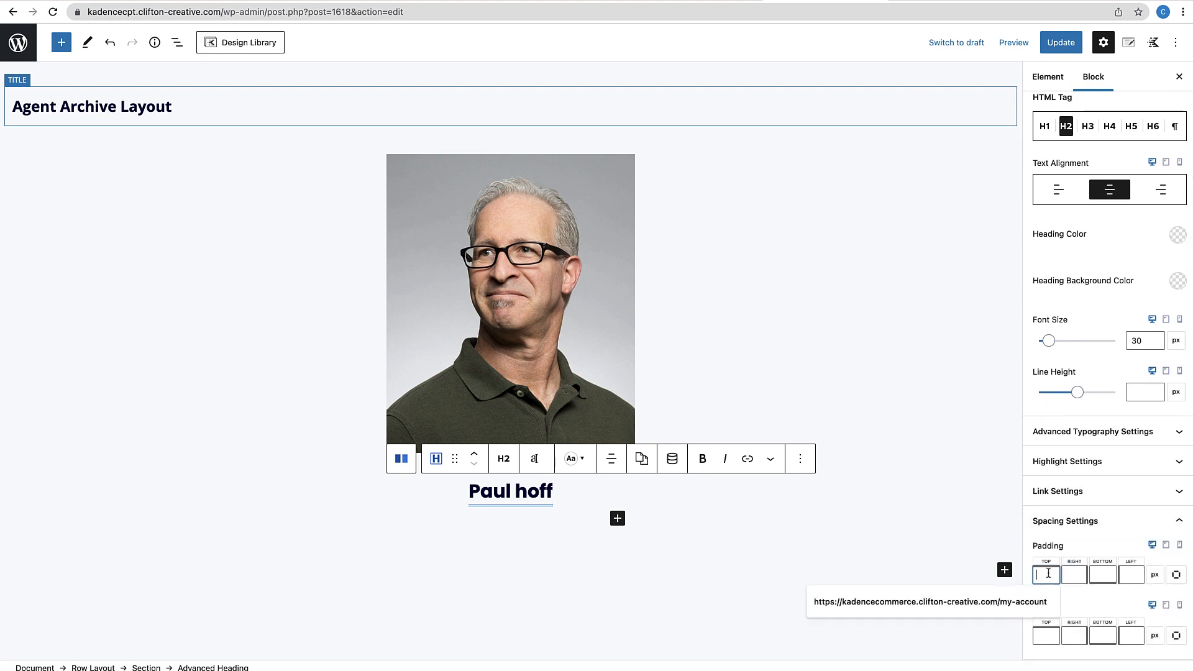
left_click(1050, 633)
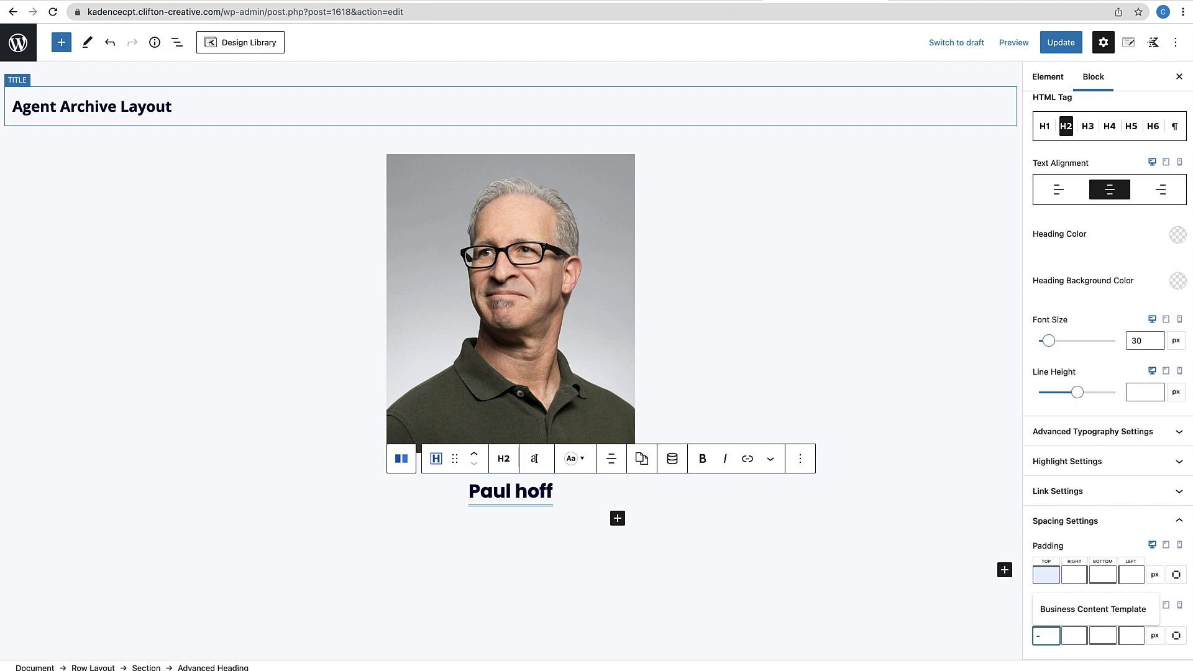
type("-1")
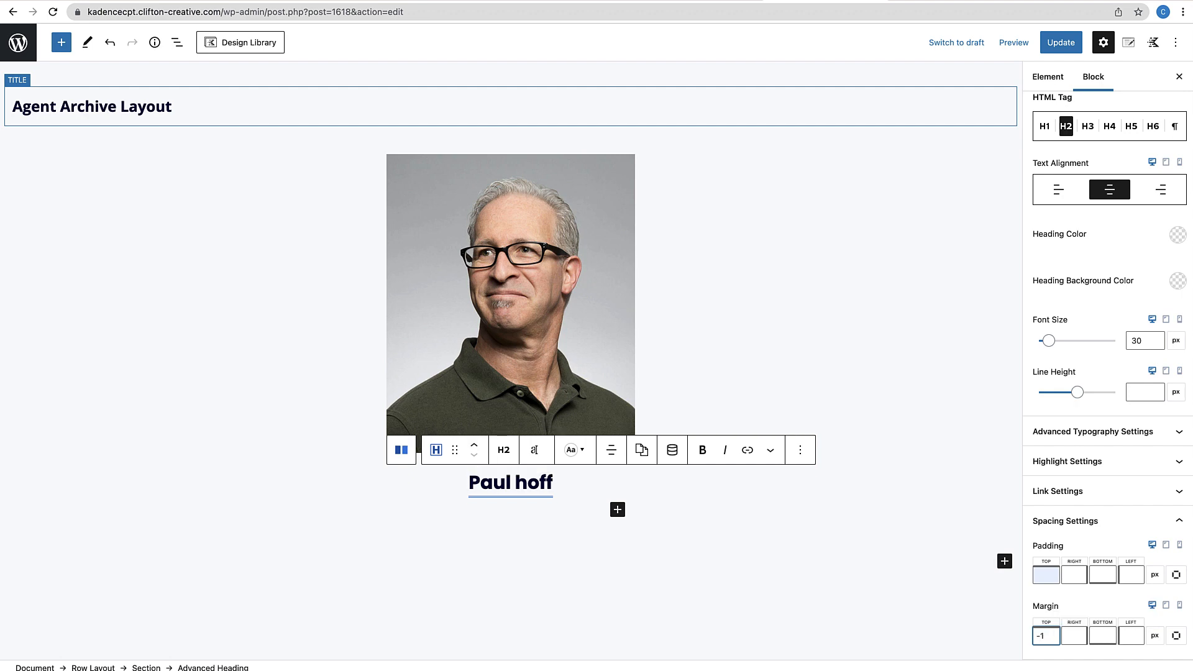
type("50")
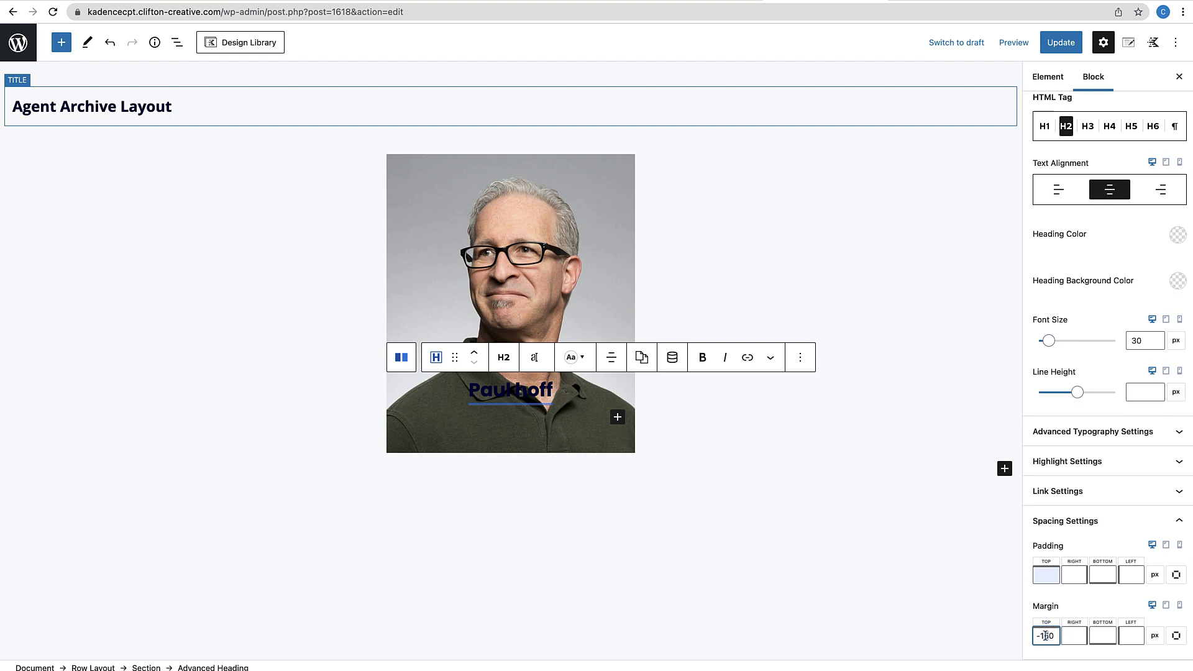
key("BackSpace")
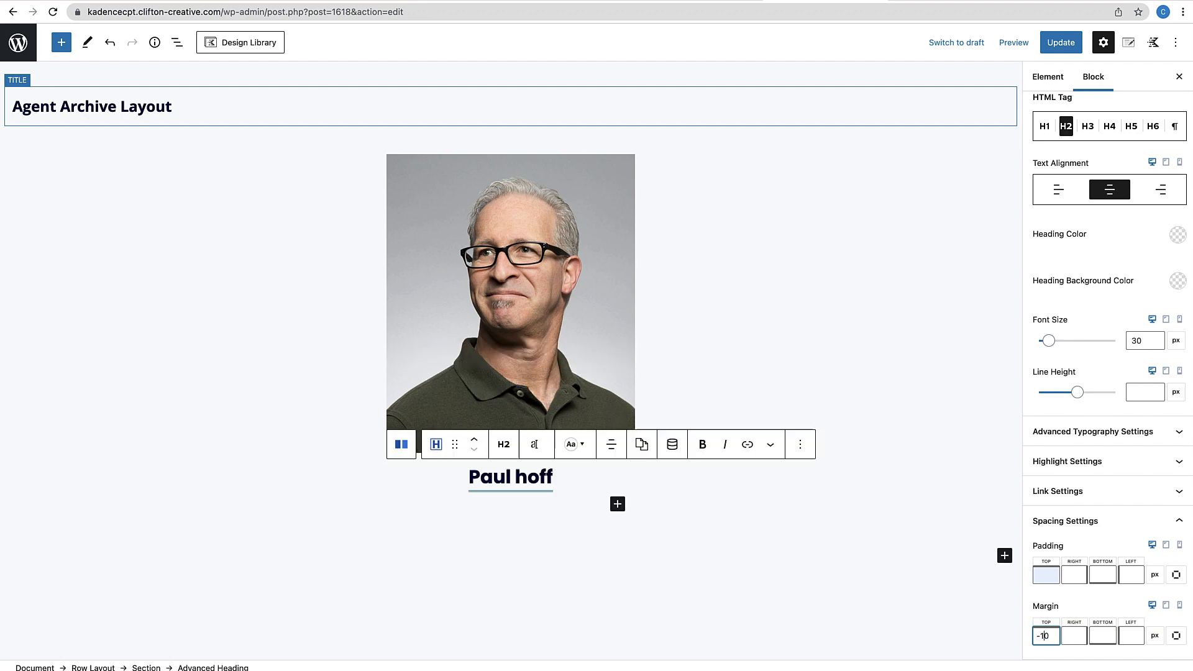
type("0")
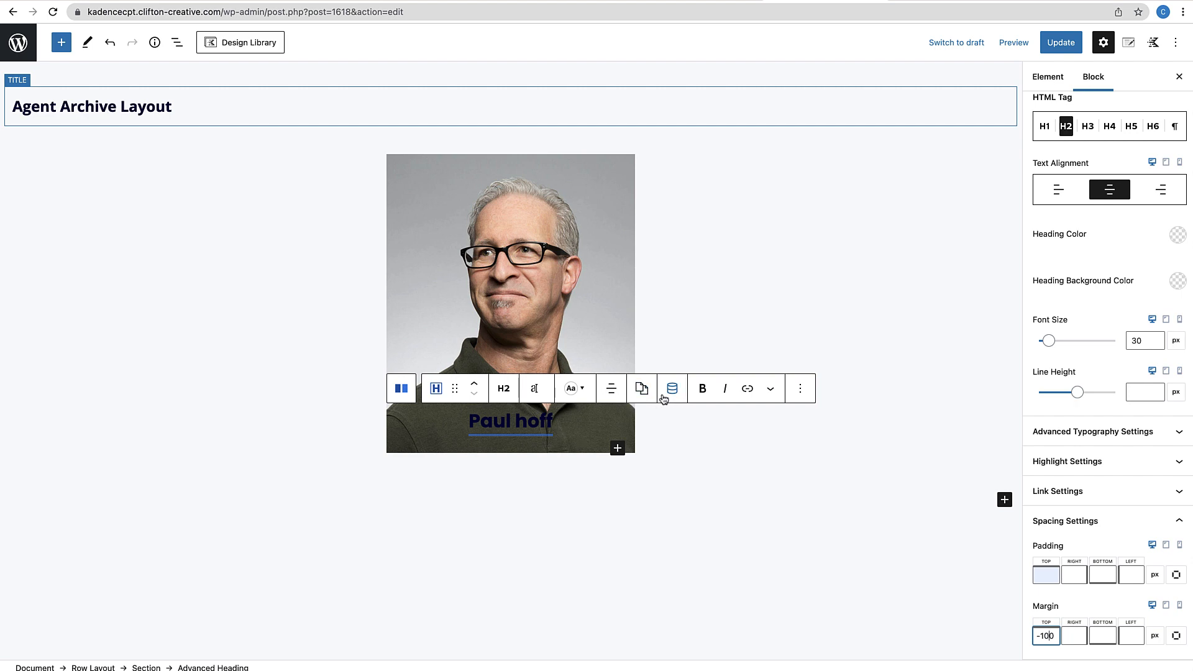
Colour the name heading text white (FFFFFF)
left_click(572, 389)
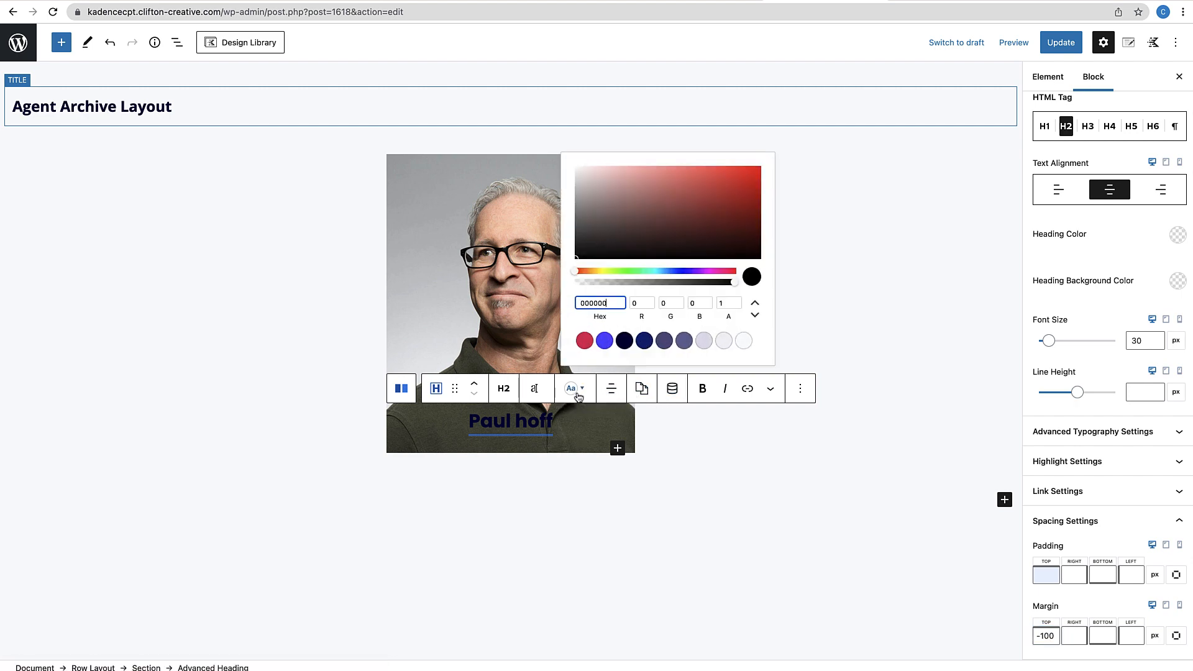
left_click_drag(613, 303, 562, 303)
type("FFFFFF")
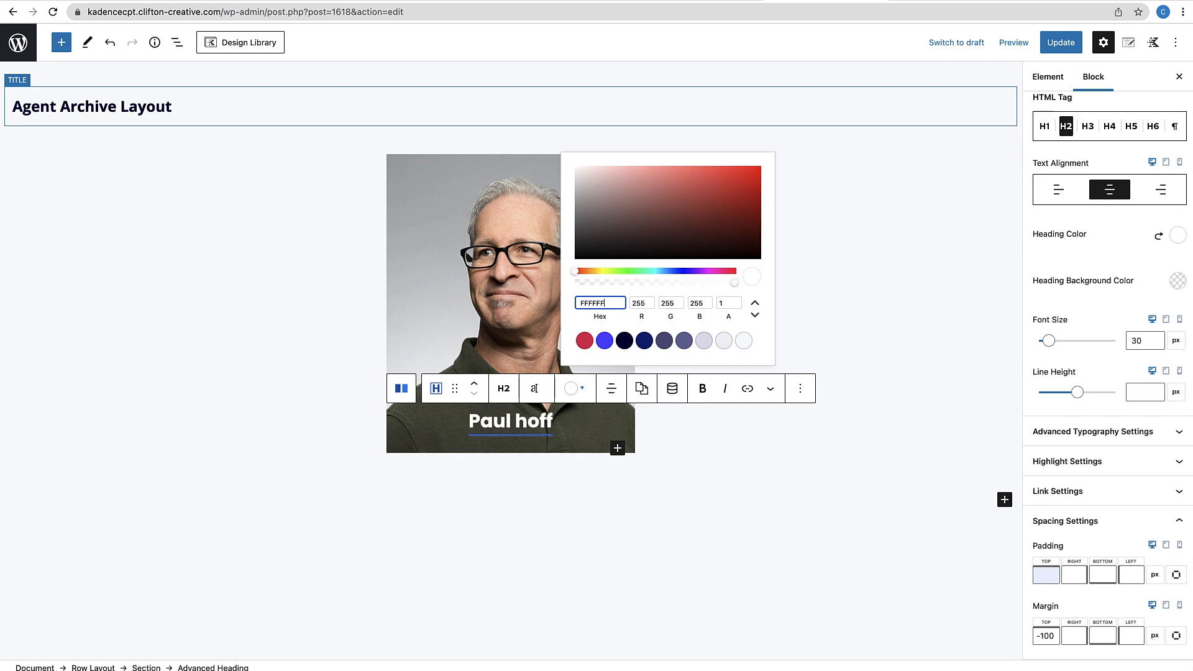
left_click(623, 513)
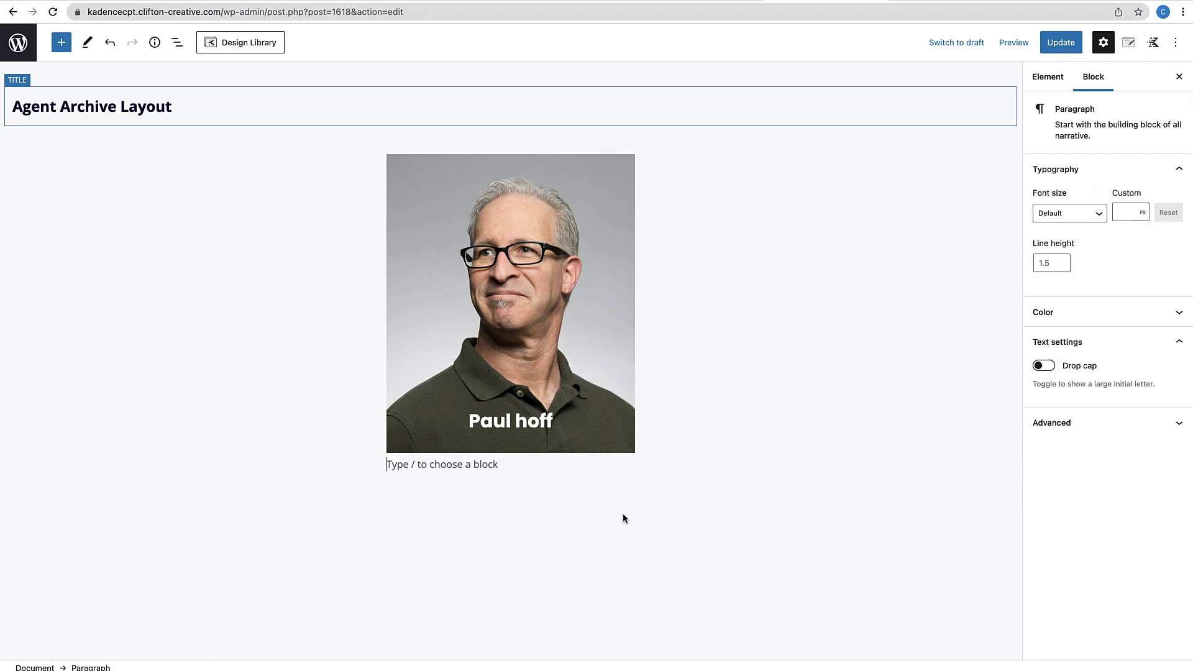
left_click(558, 426)
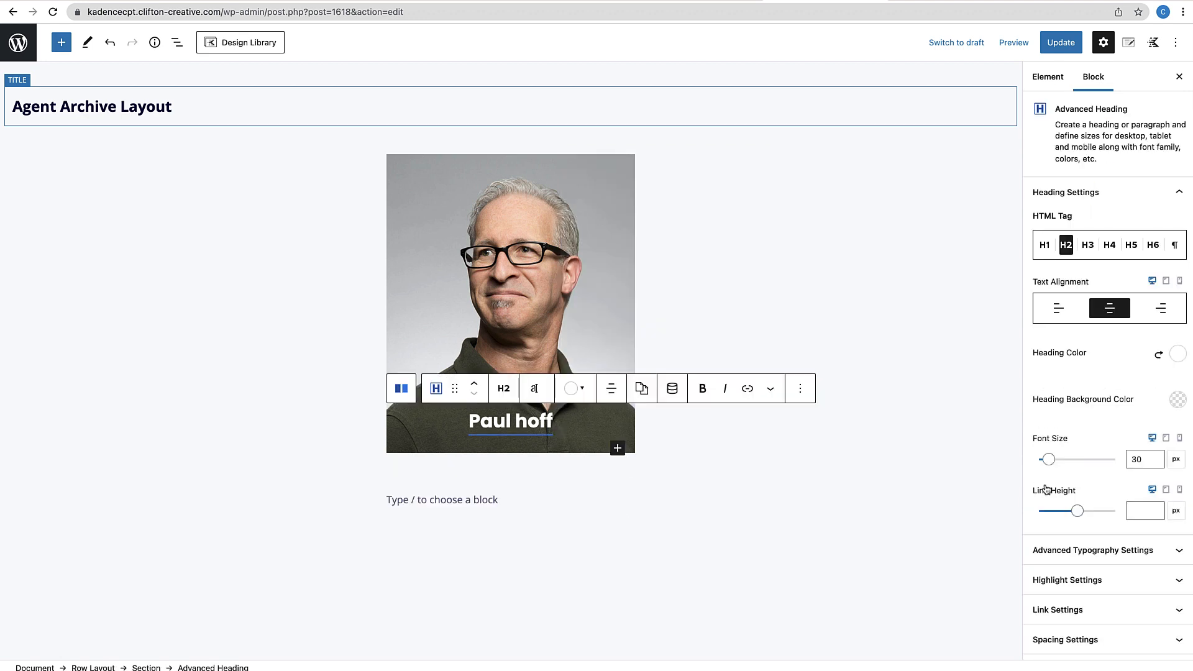
Add a semi-transparent dark text shadow to the name heading and update the layout
scroll(1089, 547, "down", 3)
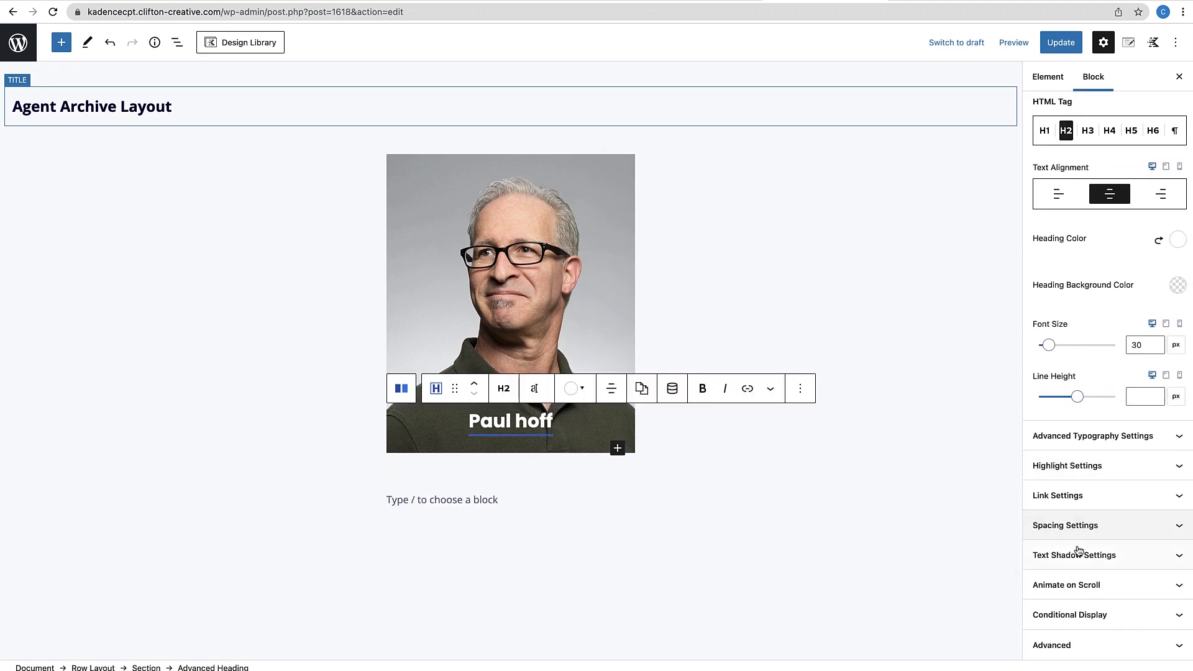
left_click(1088, 555)
left_click(1166, 586)
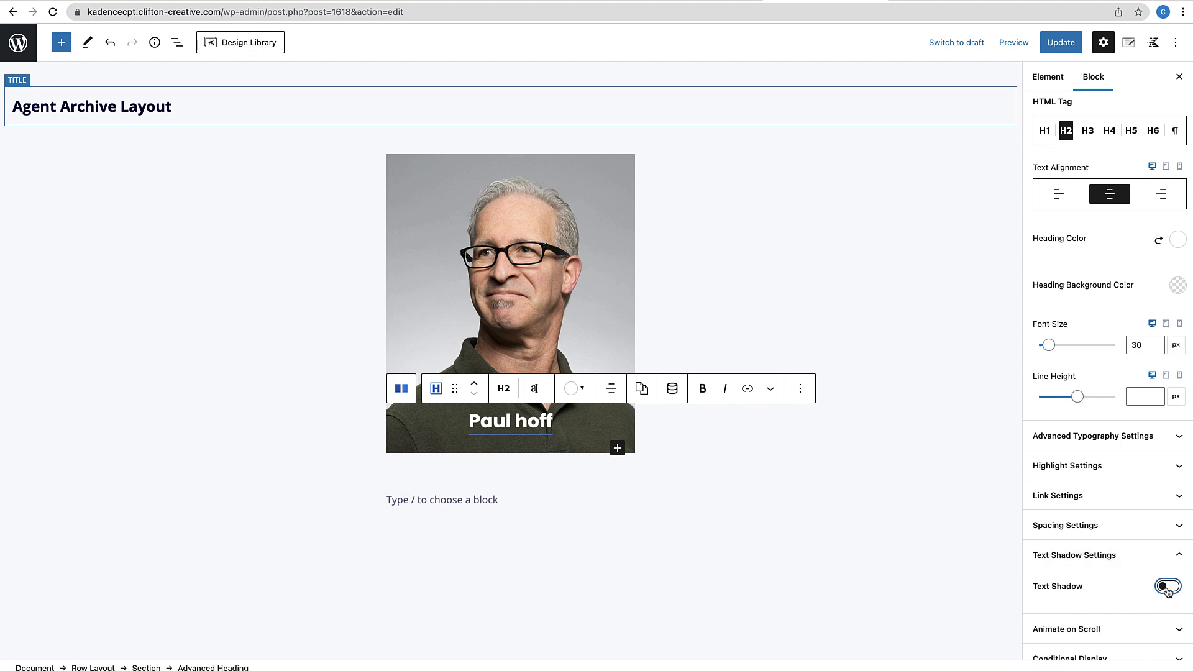
scroll(1130, 587, "down", 3)
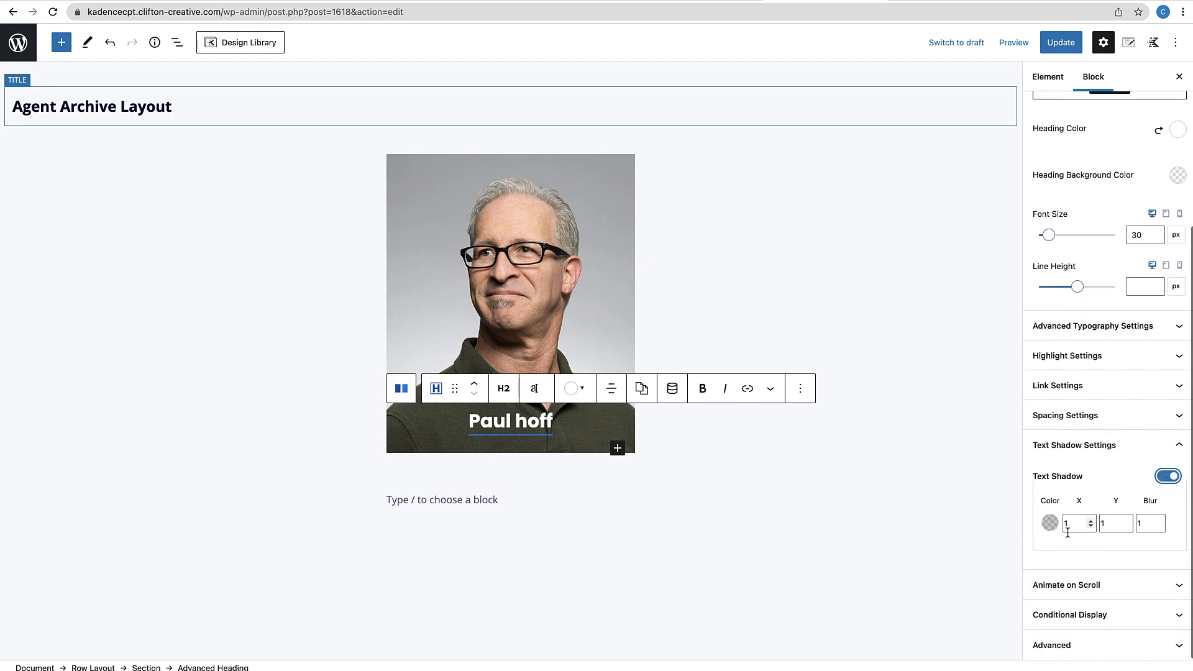
left_click(1050, 525)
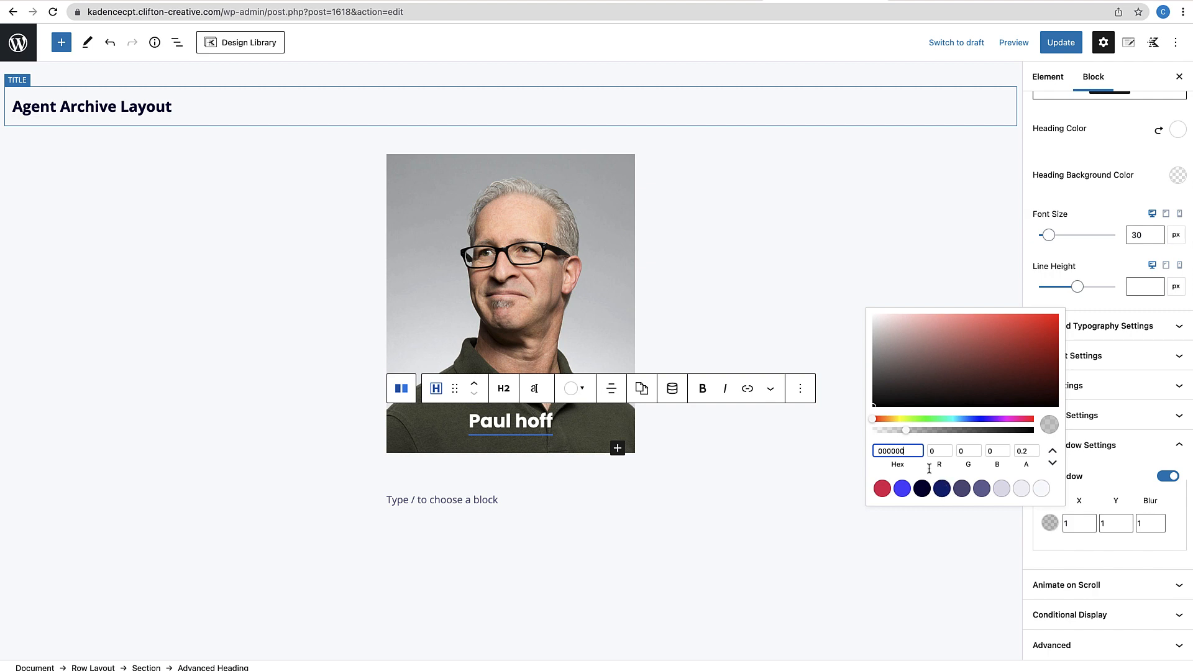
left_click_drag(910, 430, 973, 433)
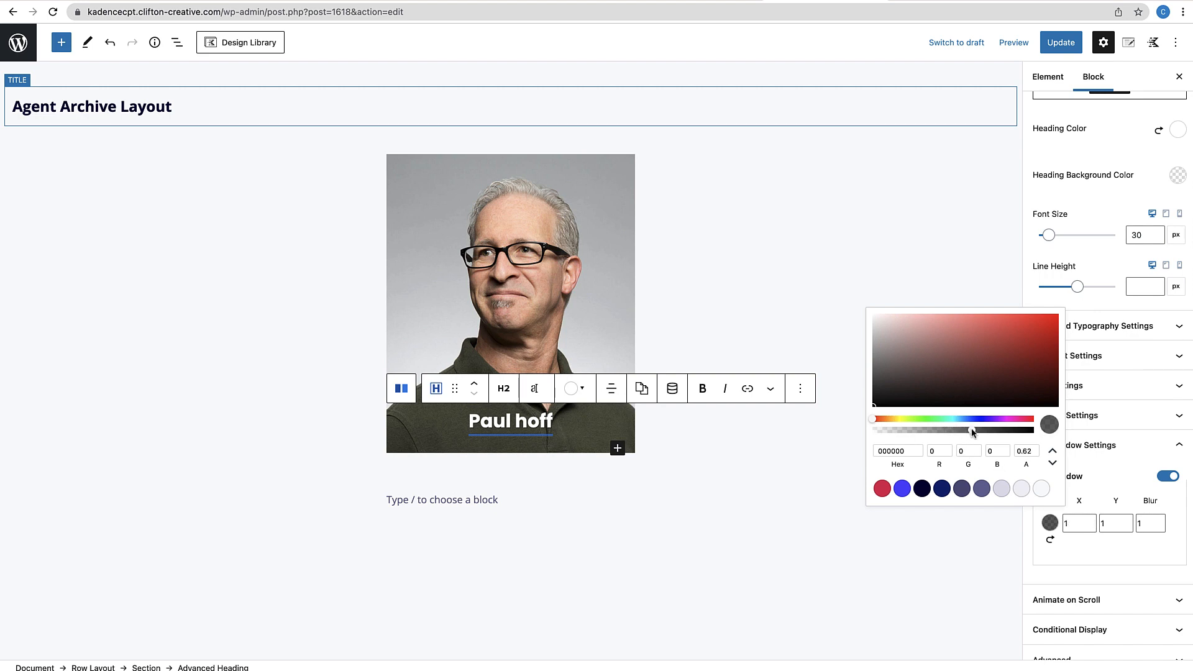
left_click(1085, 549)
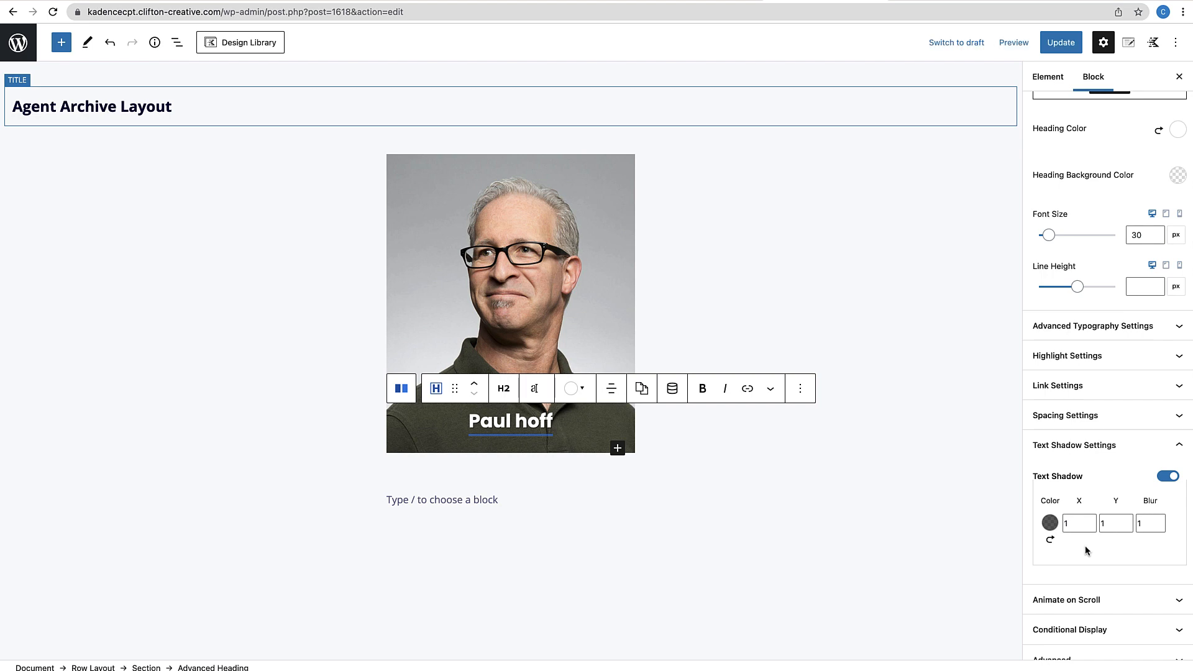
left_click(860, 541)
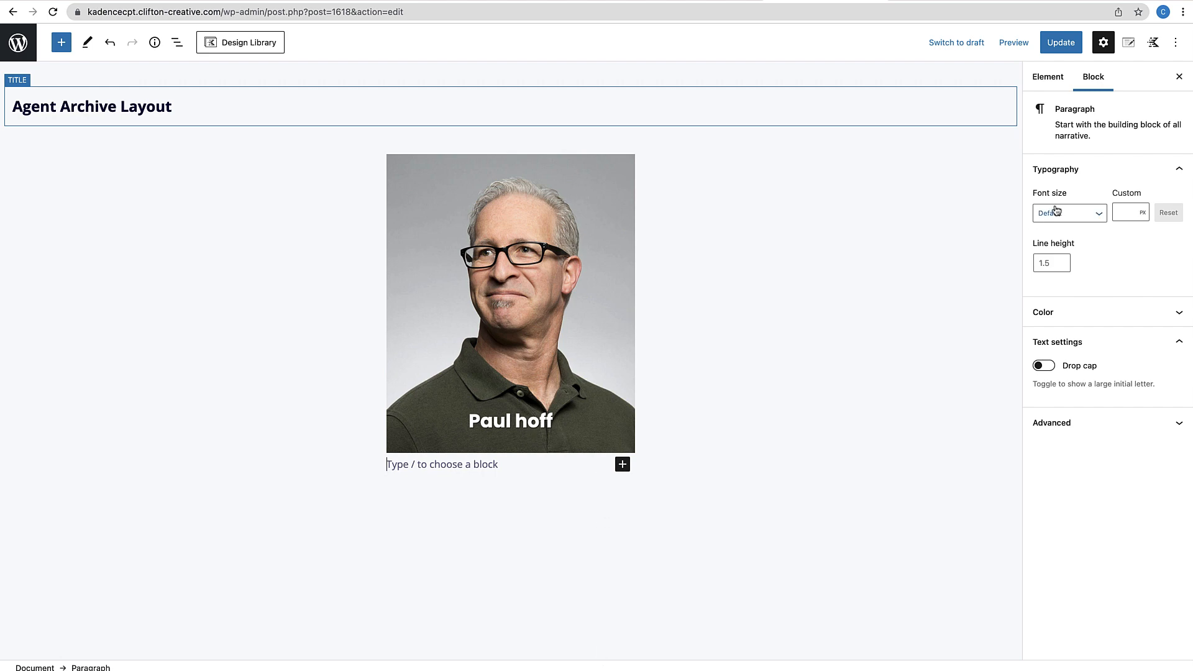
left_click(1072, 44)
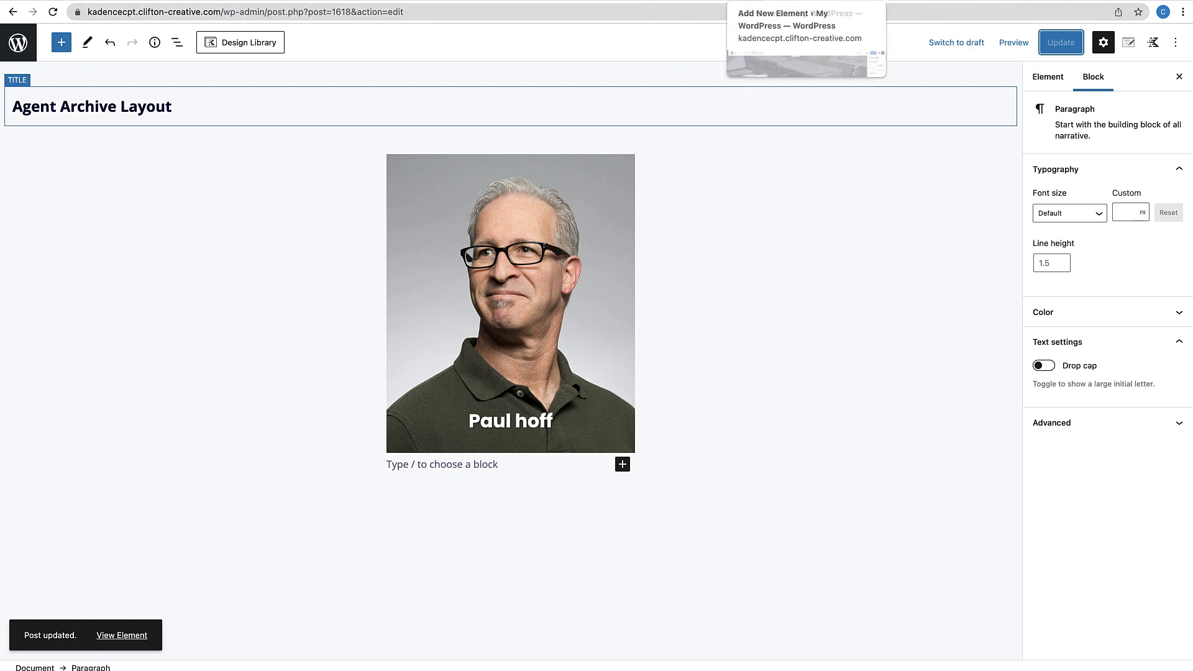
Go from the site to the WordPress Dashboard and open Agents > Agent Types
left_click(914, 1)
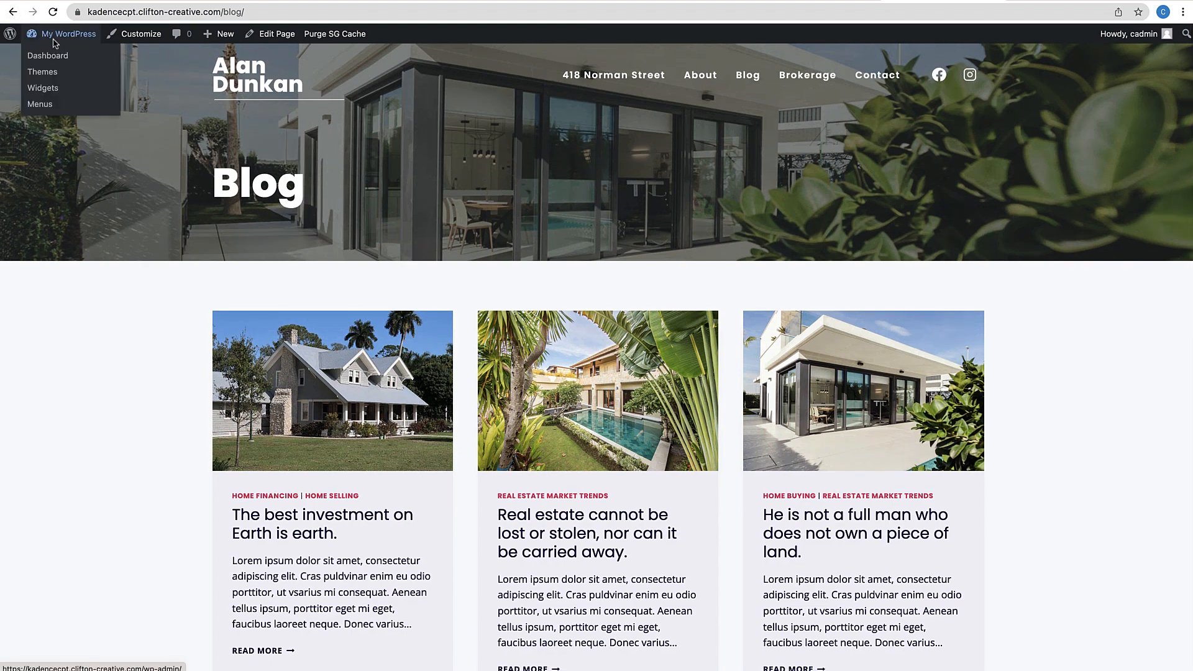
left_click(50, 56)
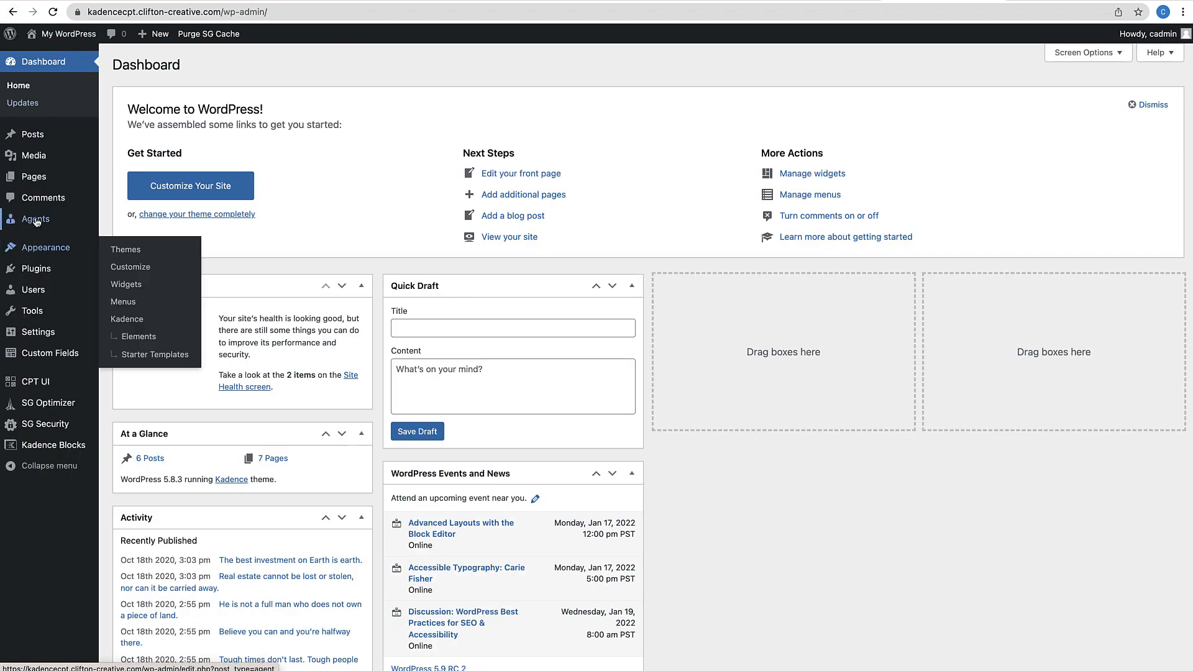
mouse_move(36, 222)
left_click(144, 259)
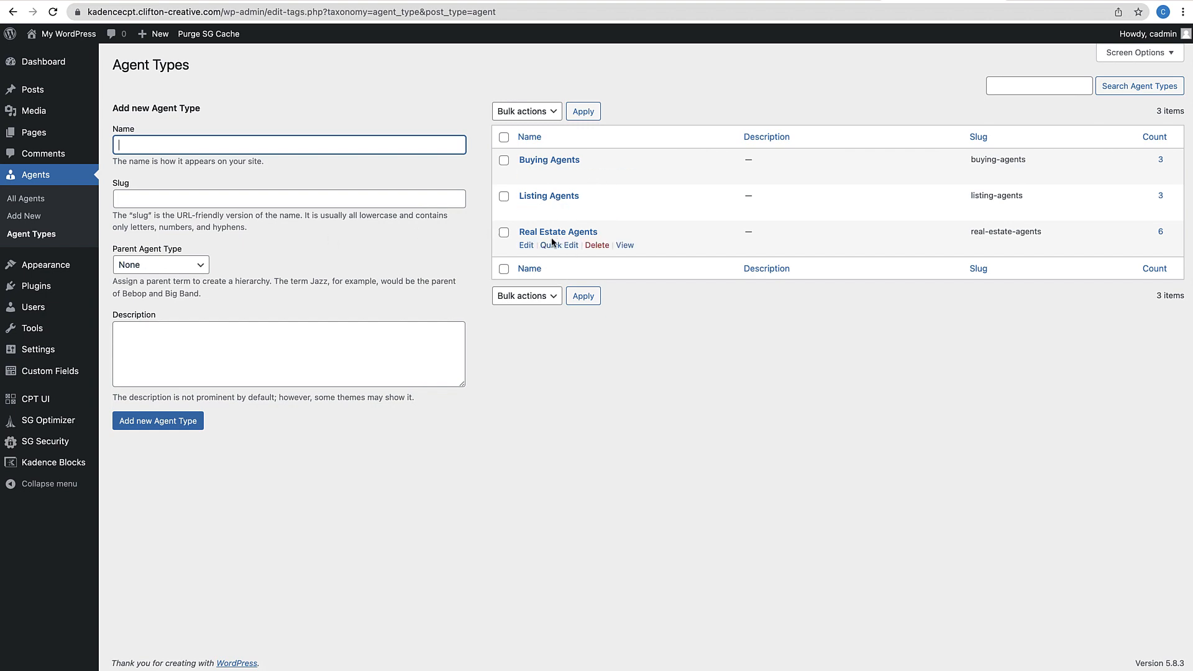
View the Real Estate Agents archive, check its six agent cards, then return to the layout editor
left_click(623, 246)
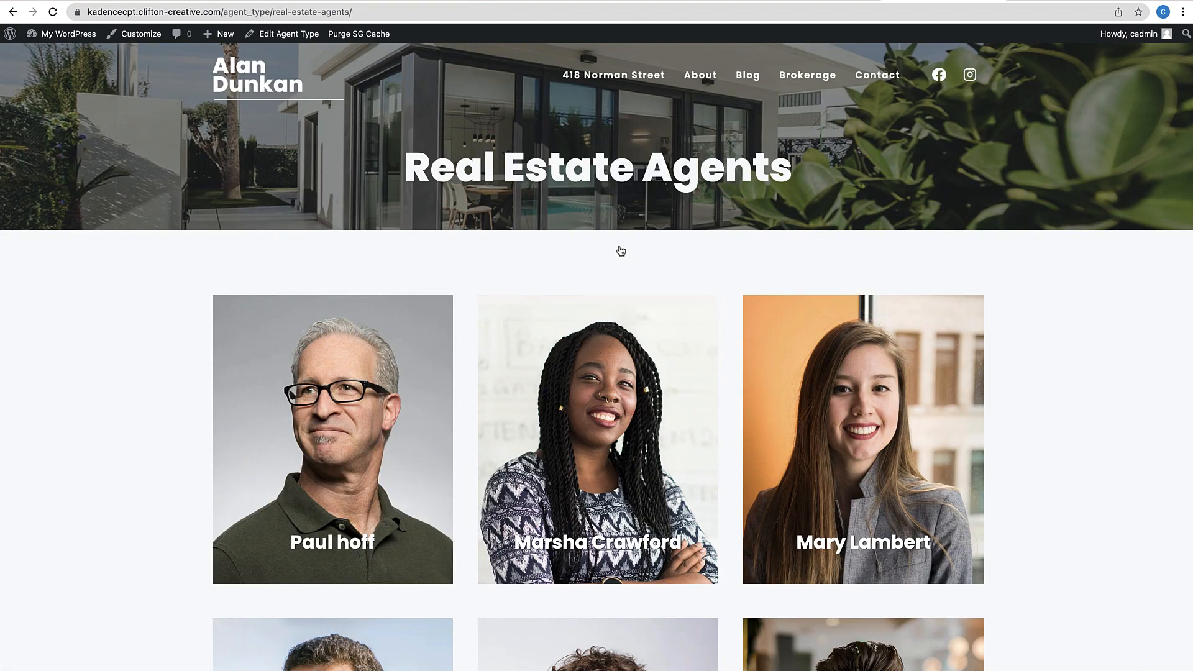
scroll(659, 298, "down", 3)
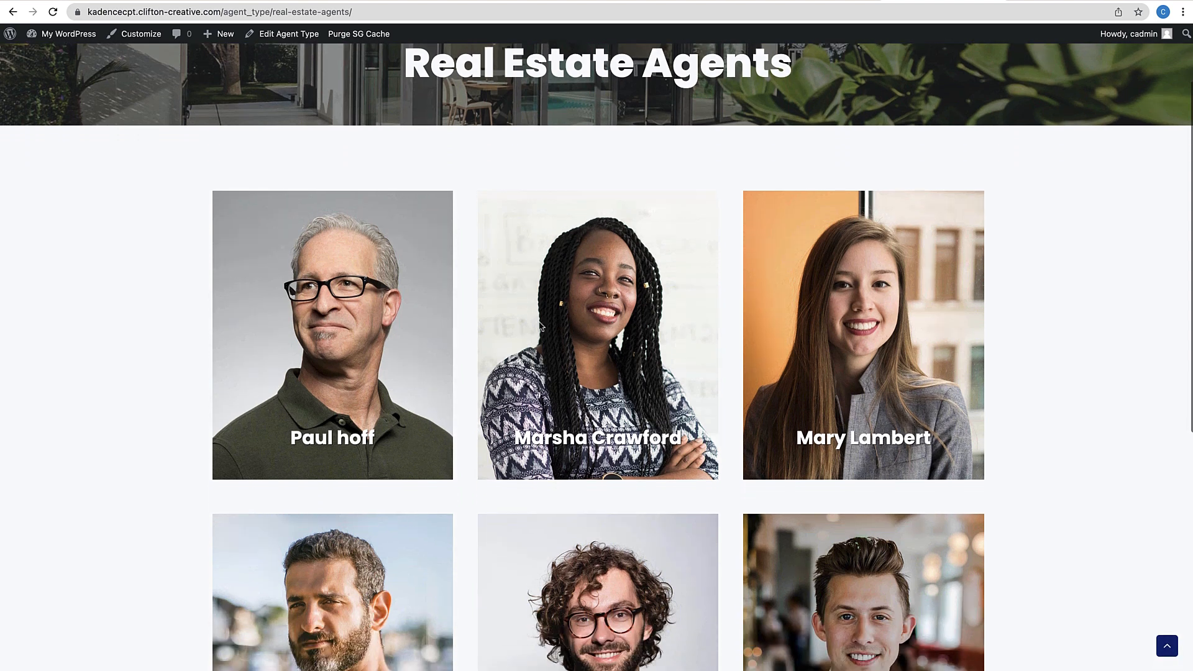
scroll(752, 407, "down", 5)
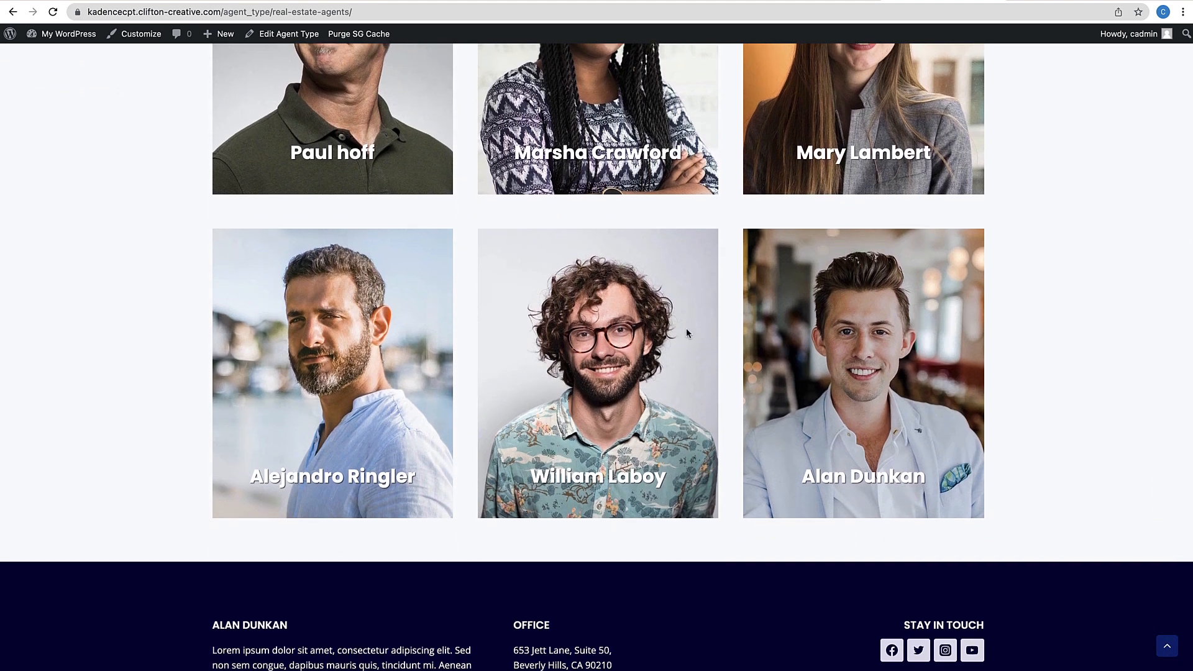
scroll(401, 281, "up", 2)
scroll(400, 281, "up", 5)
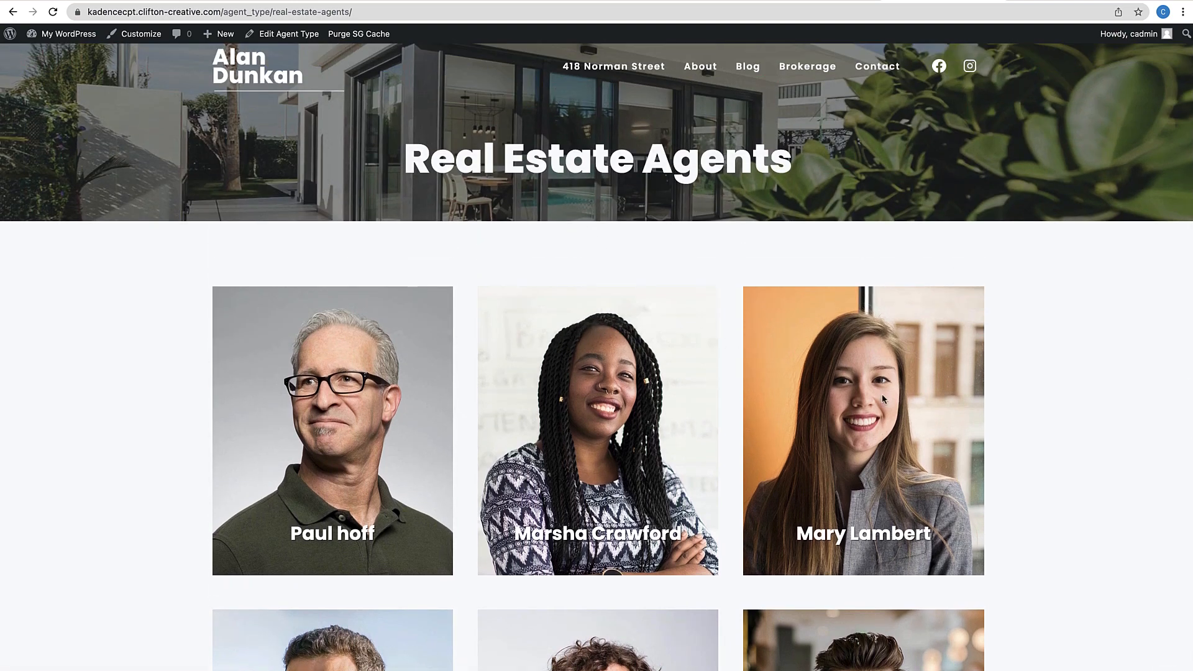
scroll(882, 398, "down", 7)
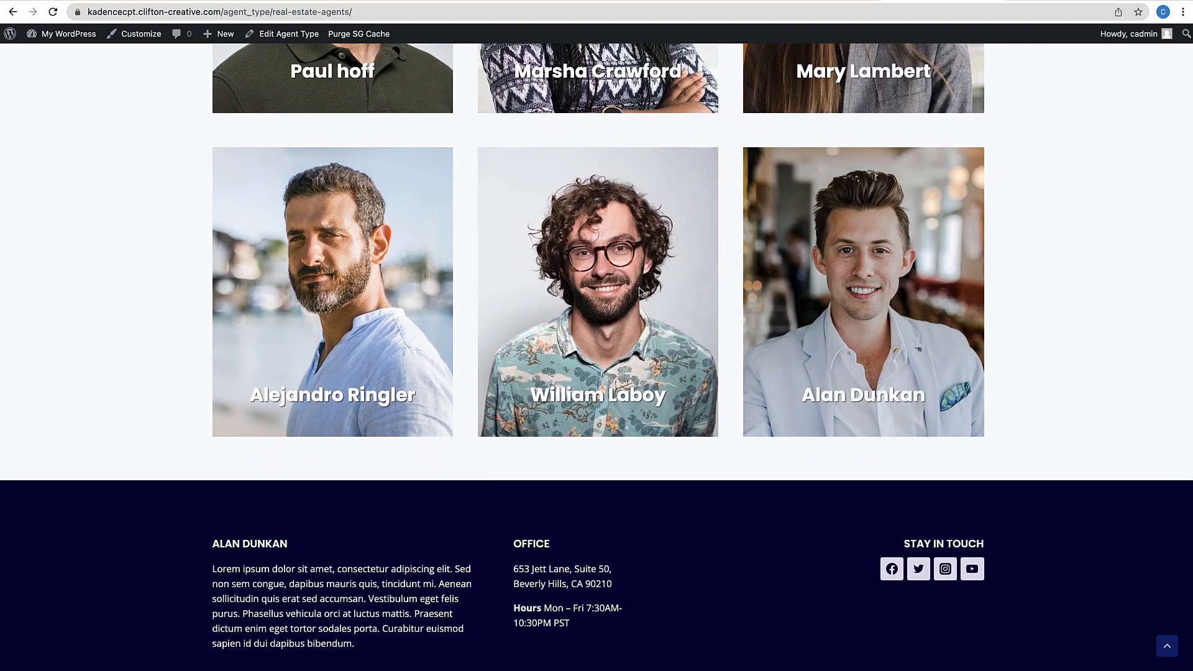
scroll(363, 280, "up", 7)
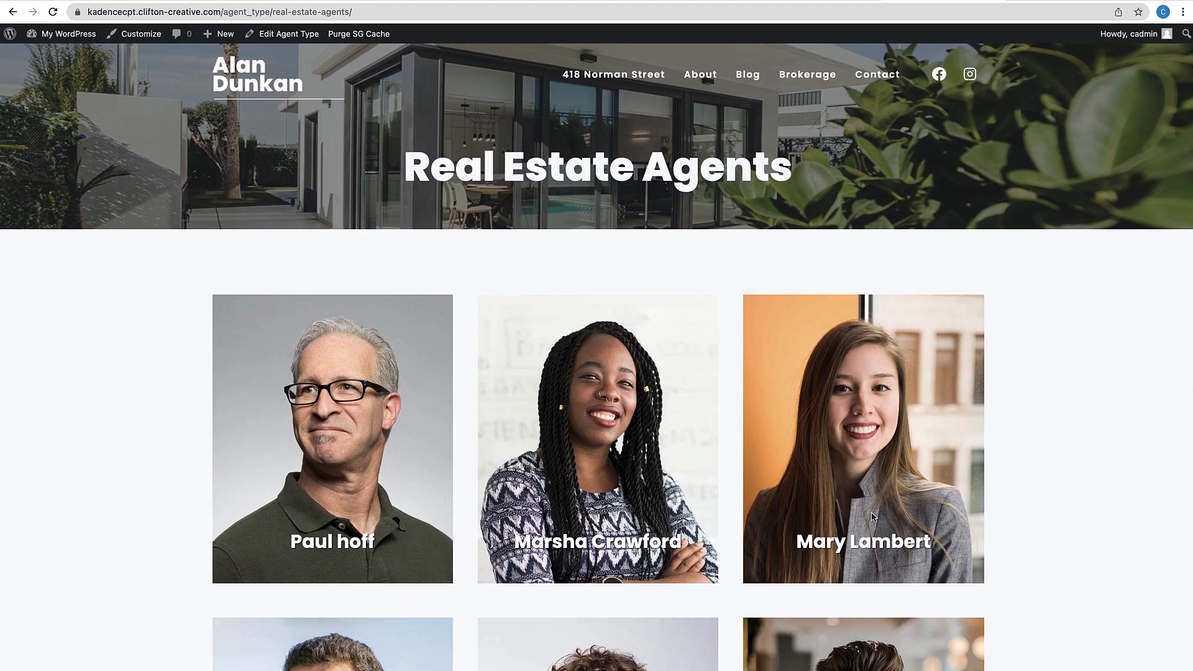
scroll(868, 382, "down", 5)
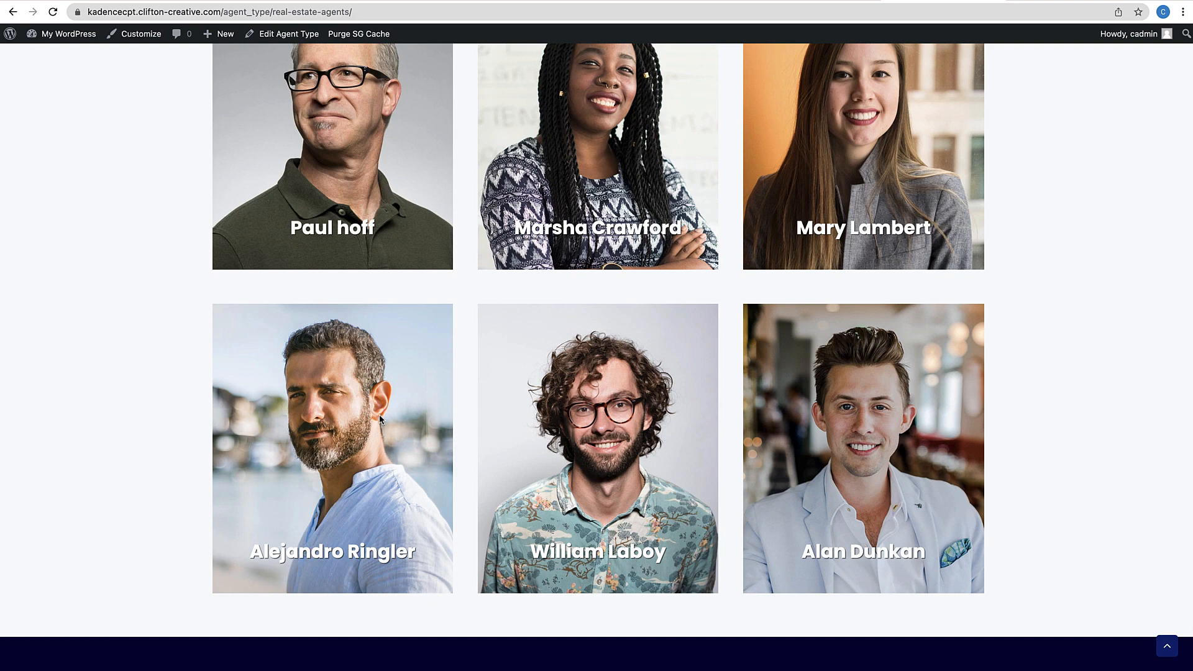
scroll(381, 419, "up", 4)
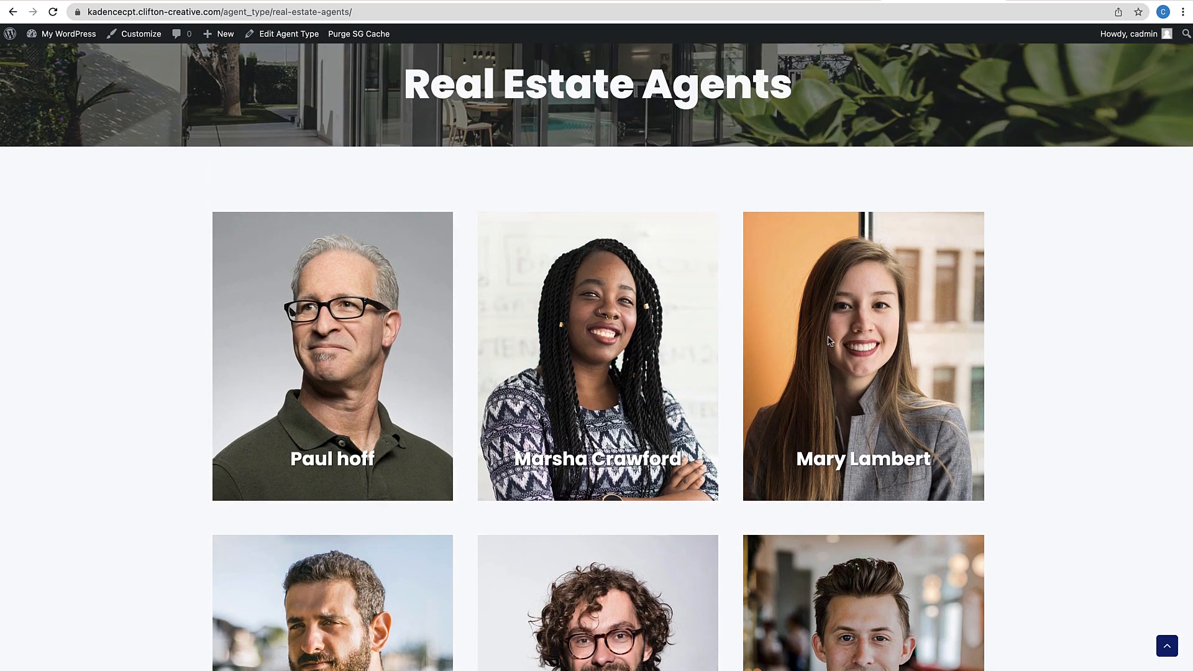
scroll(841, 544, "down", 4)
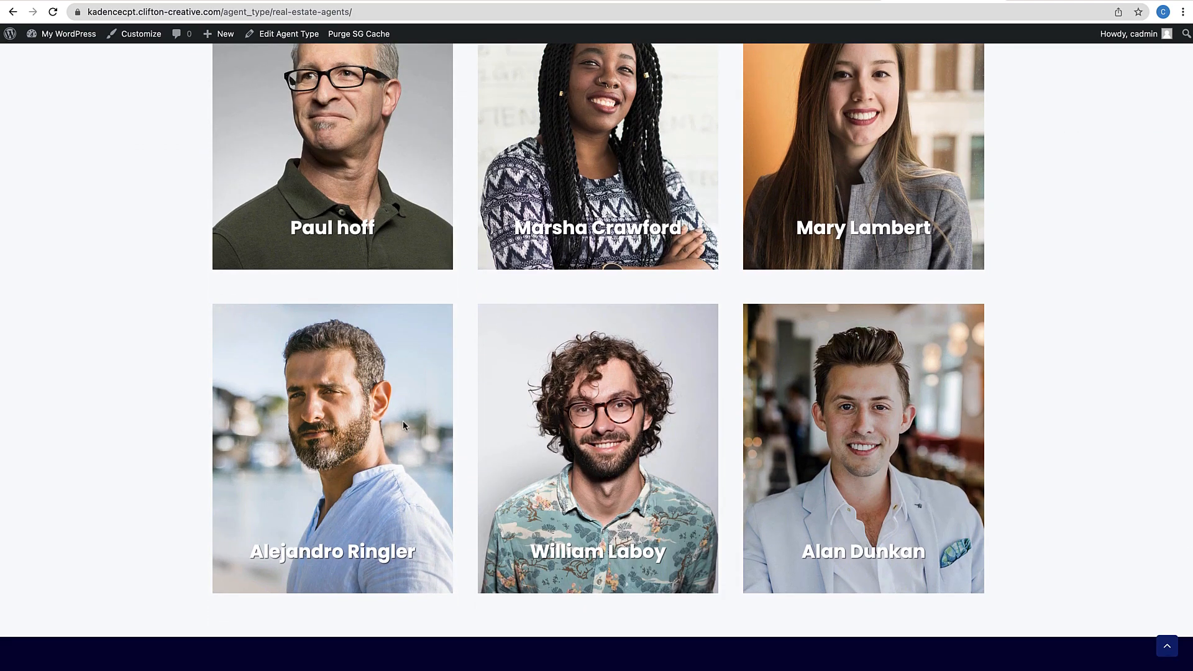
scroll(741, 345, "up", 1)
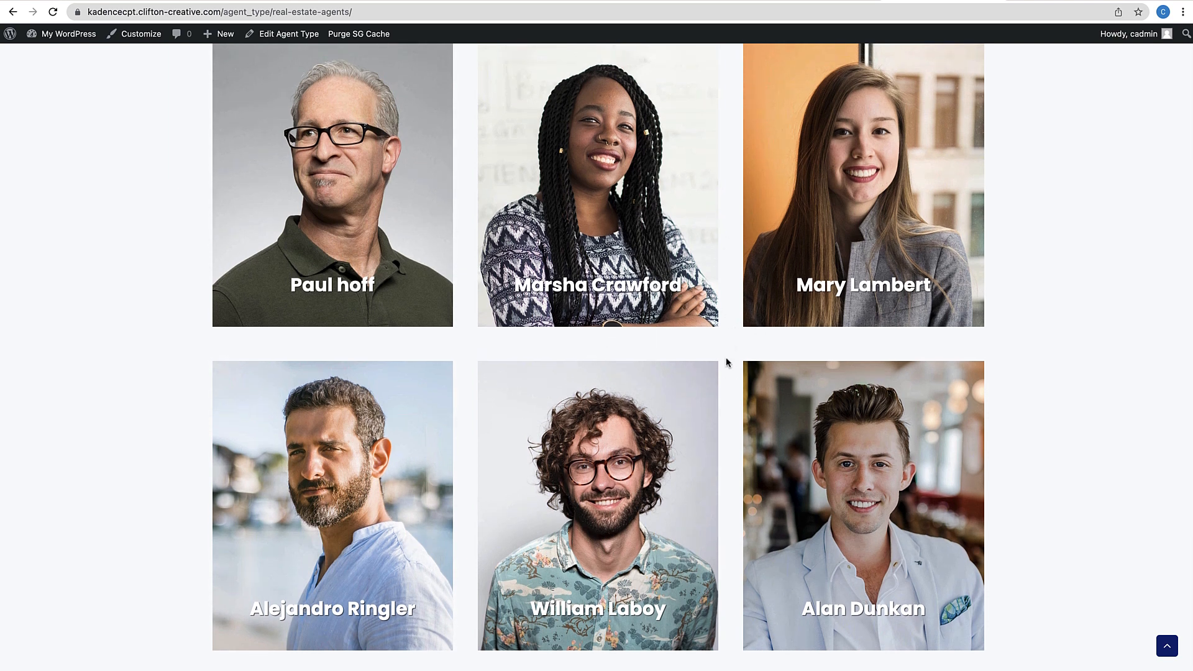
scroll(722, 365, "up", 1)
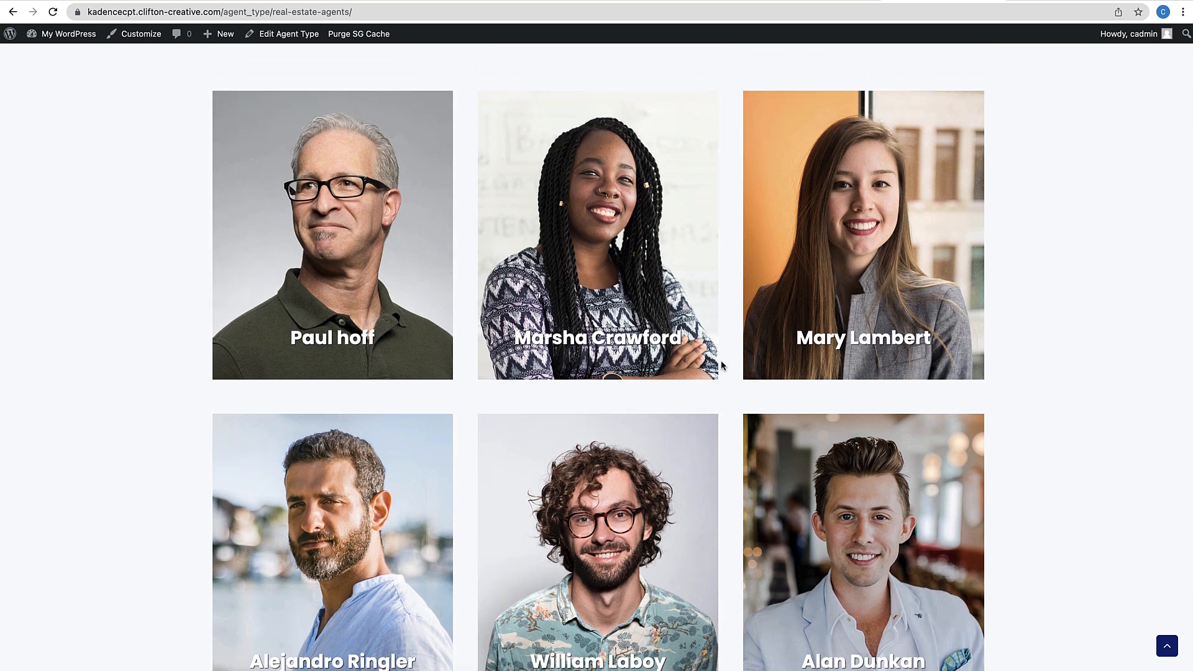
left_click(814, 0)
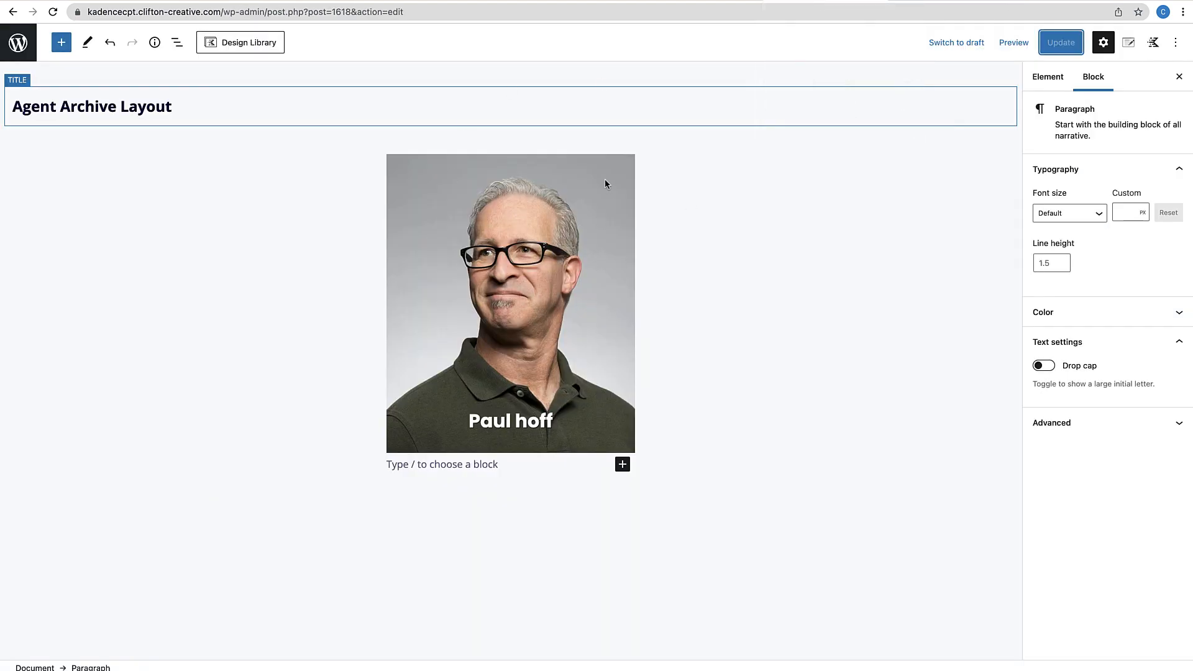
Give the agent photo block a dynamic link to the current Post URL
left_click(592, 196)
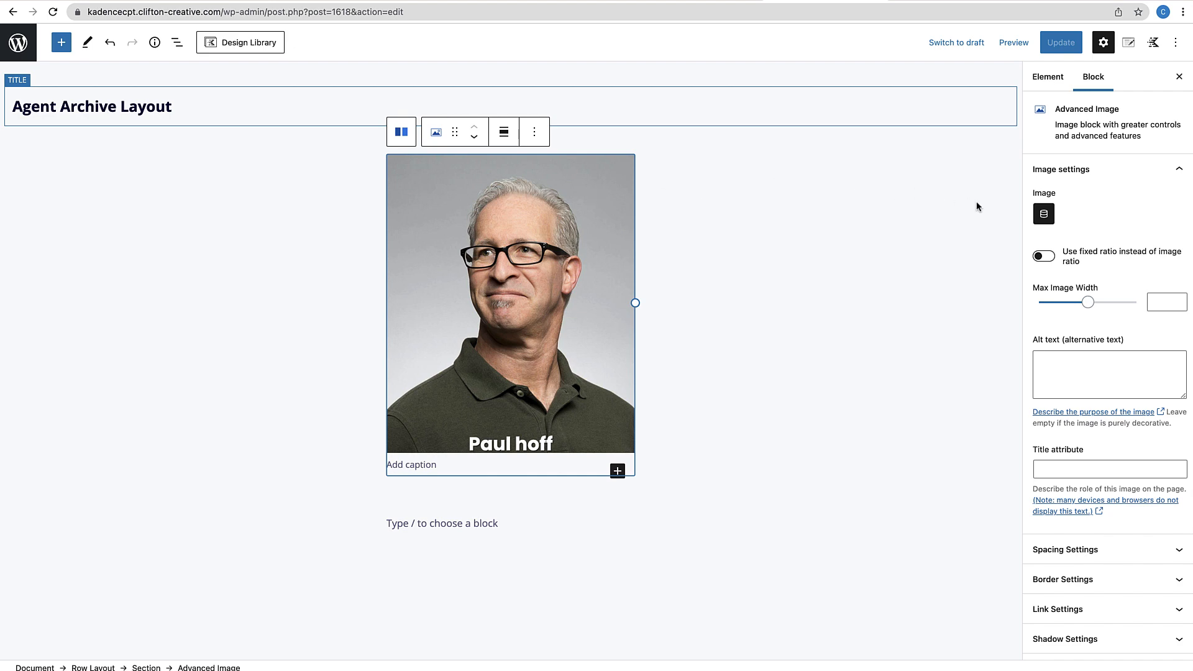
scroll(1055, 348, "down", 5)
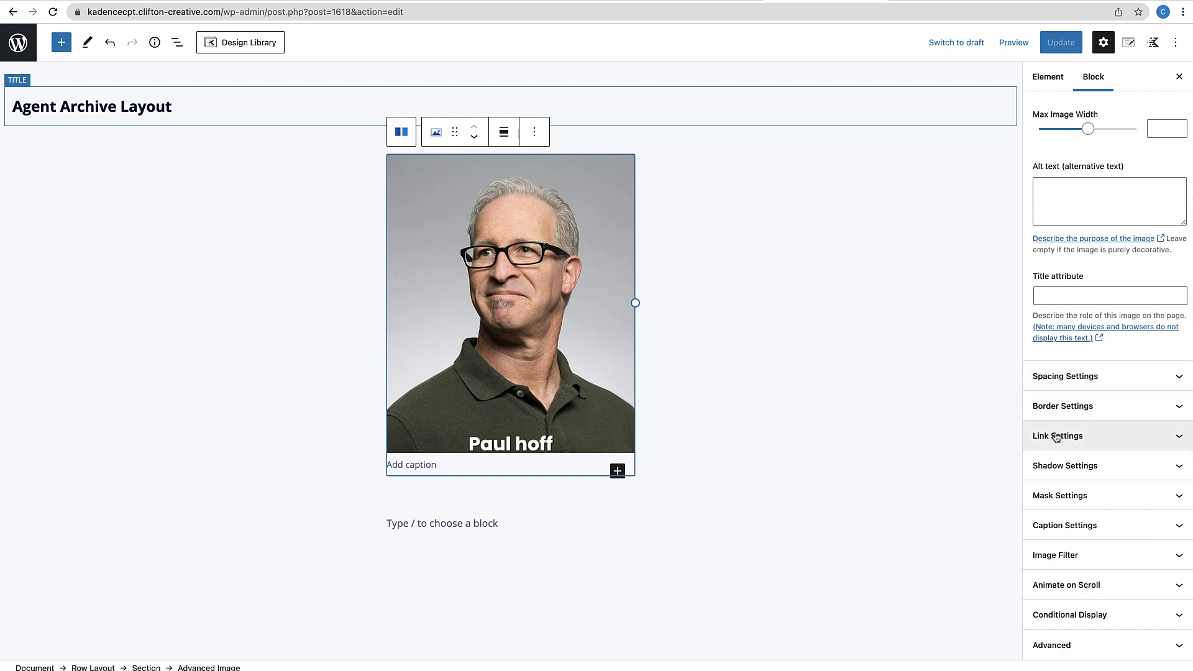
left_click(1057, 437)
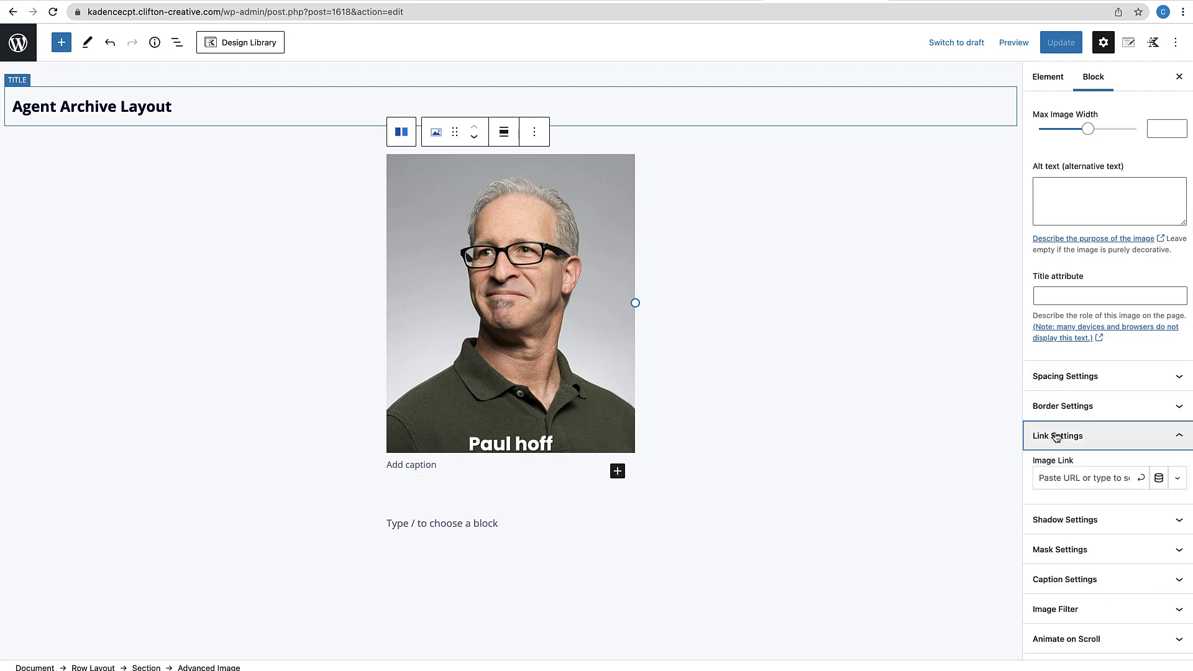
left_click(1159, 480)
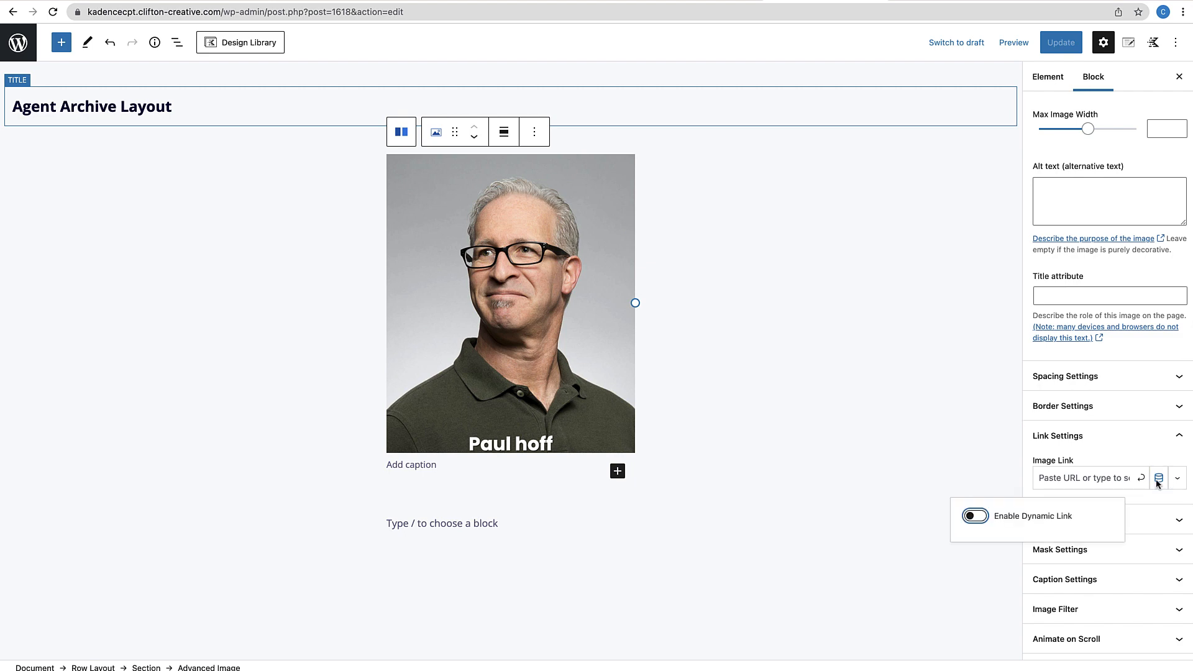
left_click(975, 516)
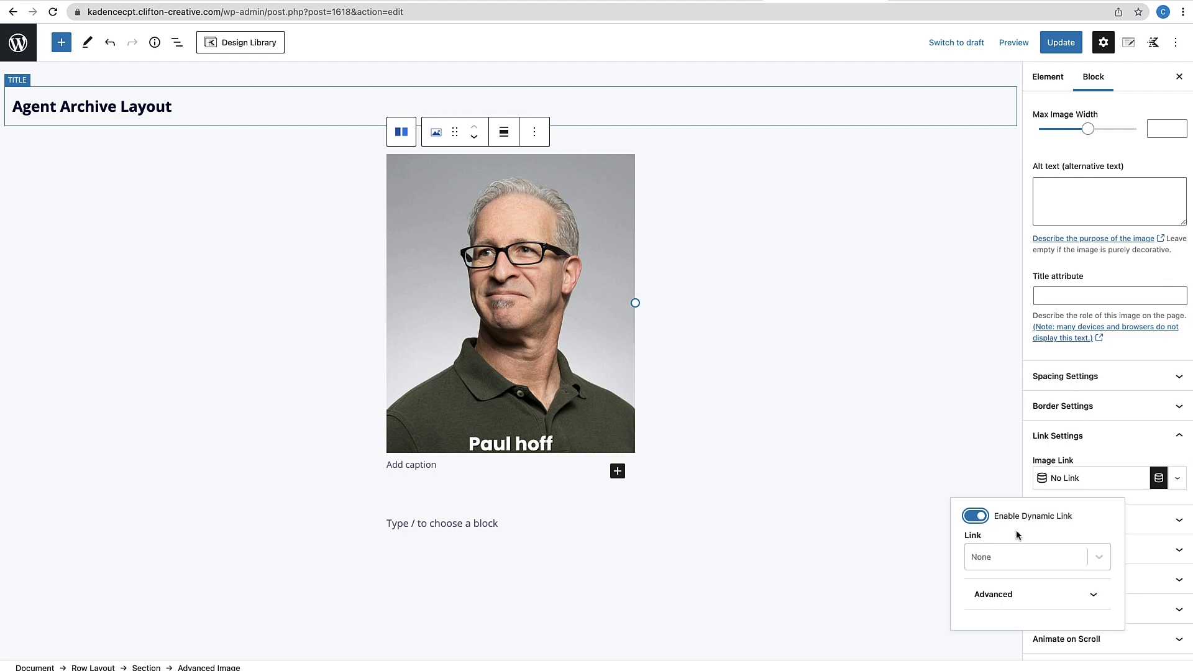
left_click(1073, 568)
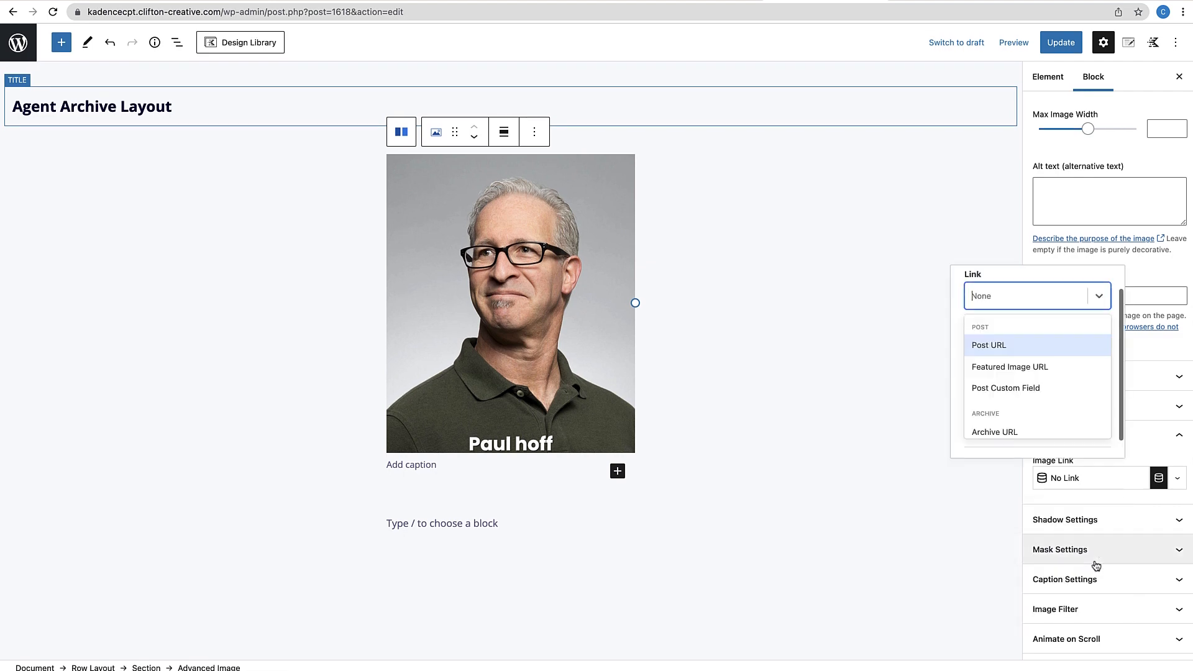
left_click(998, 350)
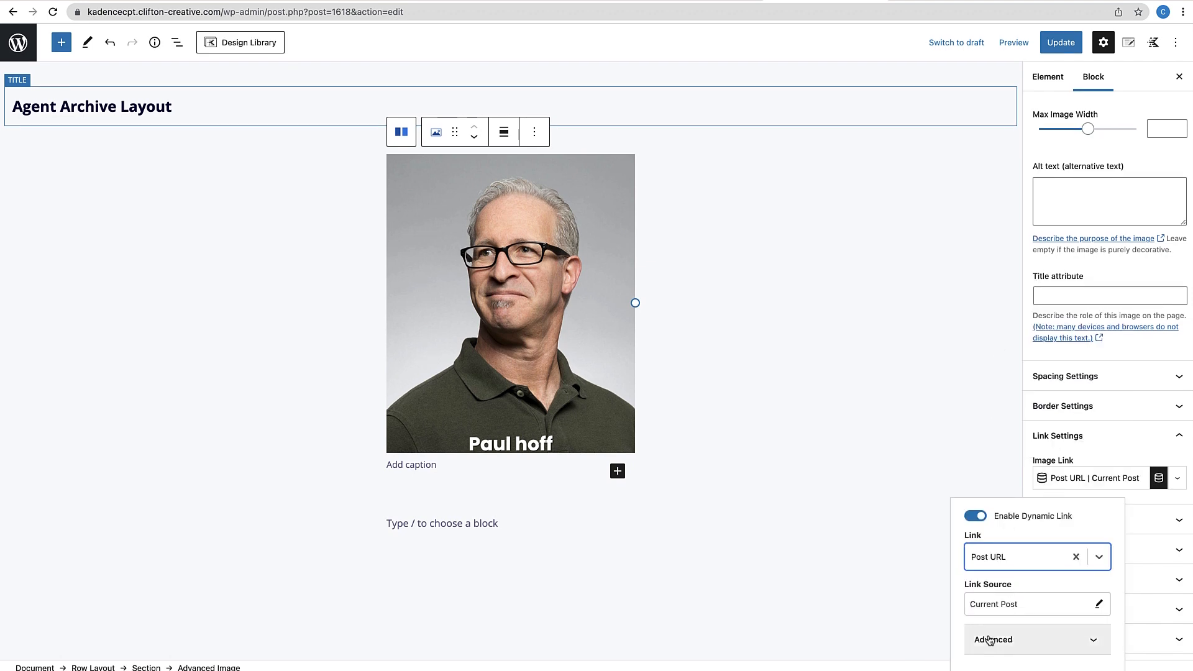
Deselect the image, update the Agent Archive Layout, and switch to the live archive
left_click(993, 463)
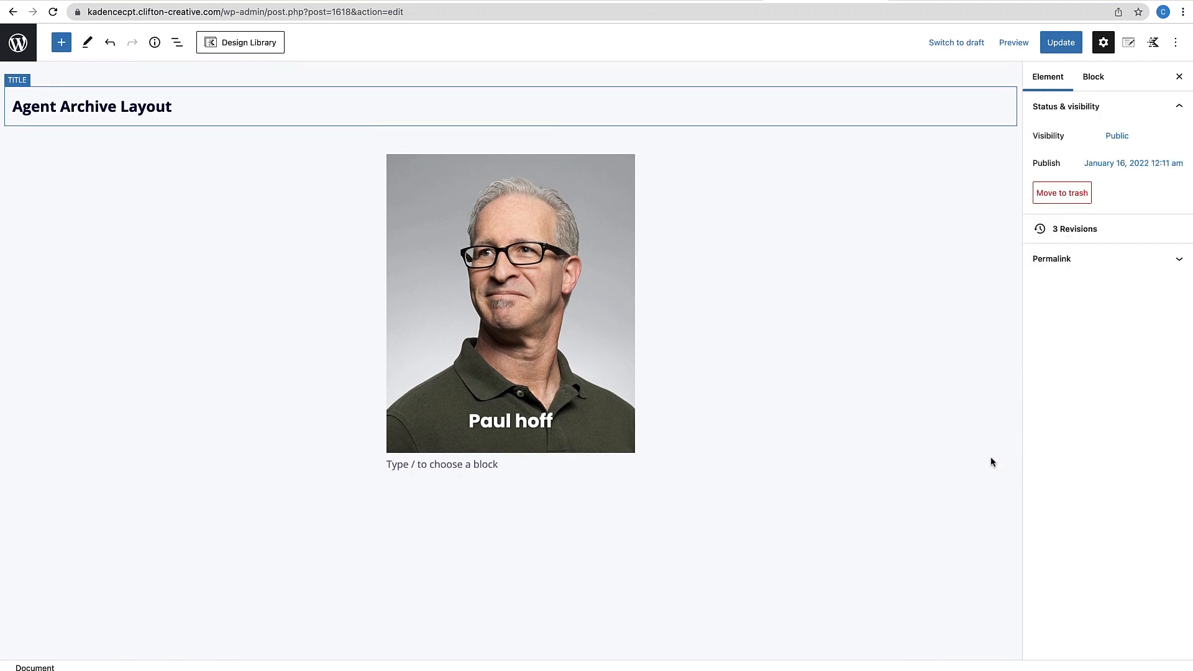
left_click(1062, 42)
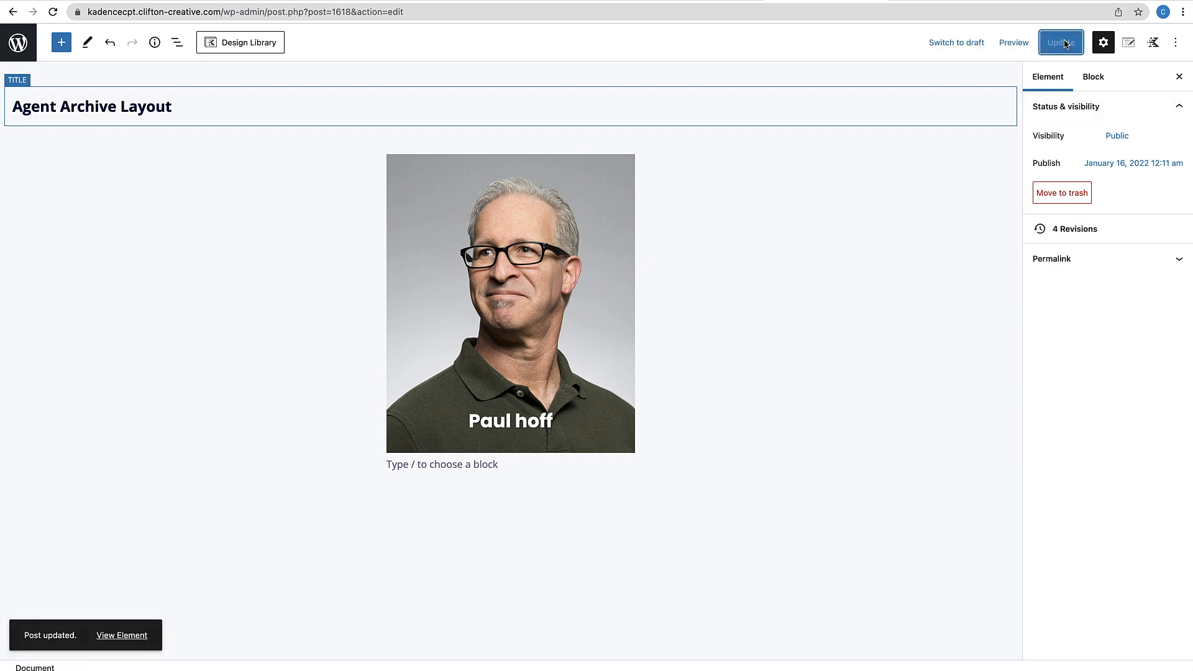
left_click(937, 1)
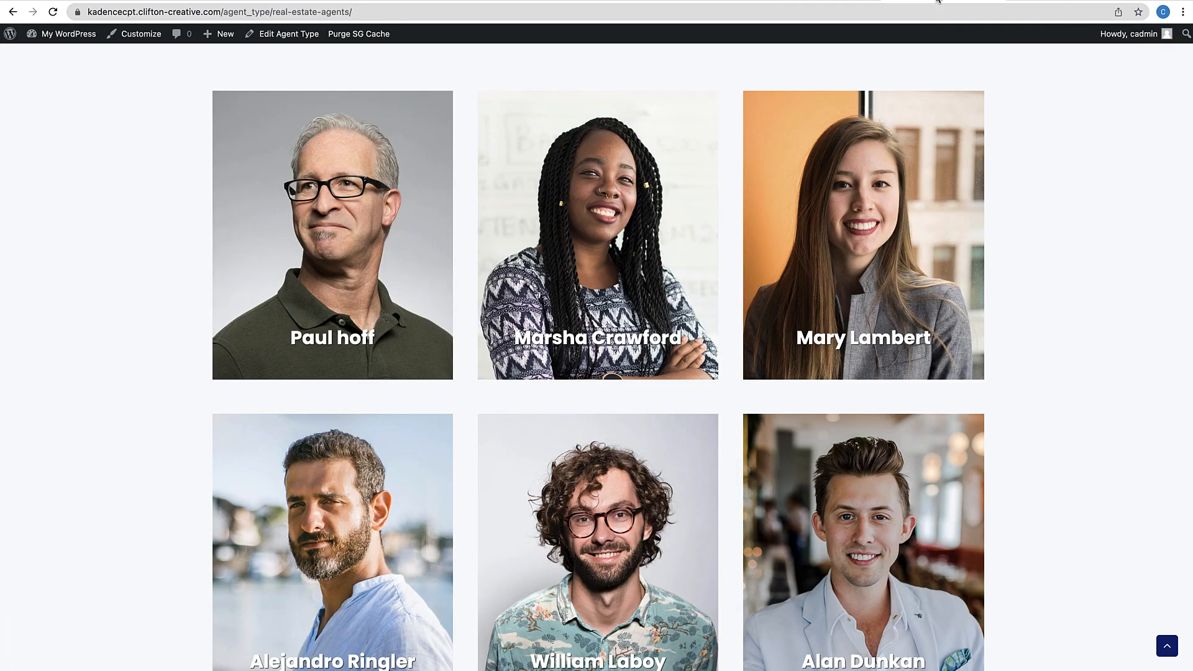
Reload the archive and confirm the first agent photo opens that agent's page
left_click(54, 12)
scroll(172, 166, "down", 3)
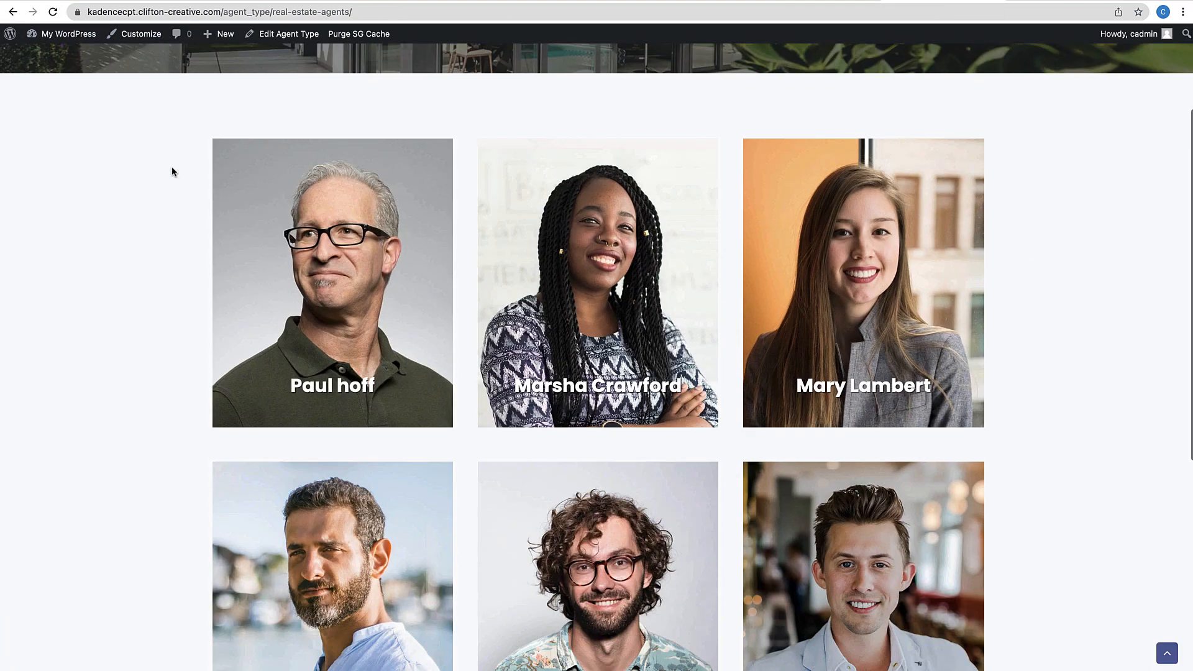
left_click(532, 180)
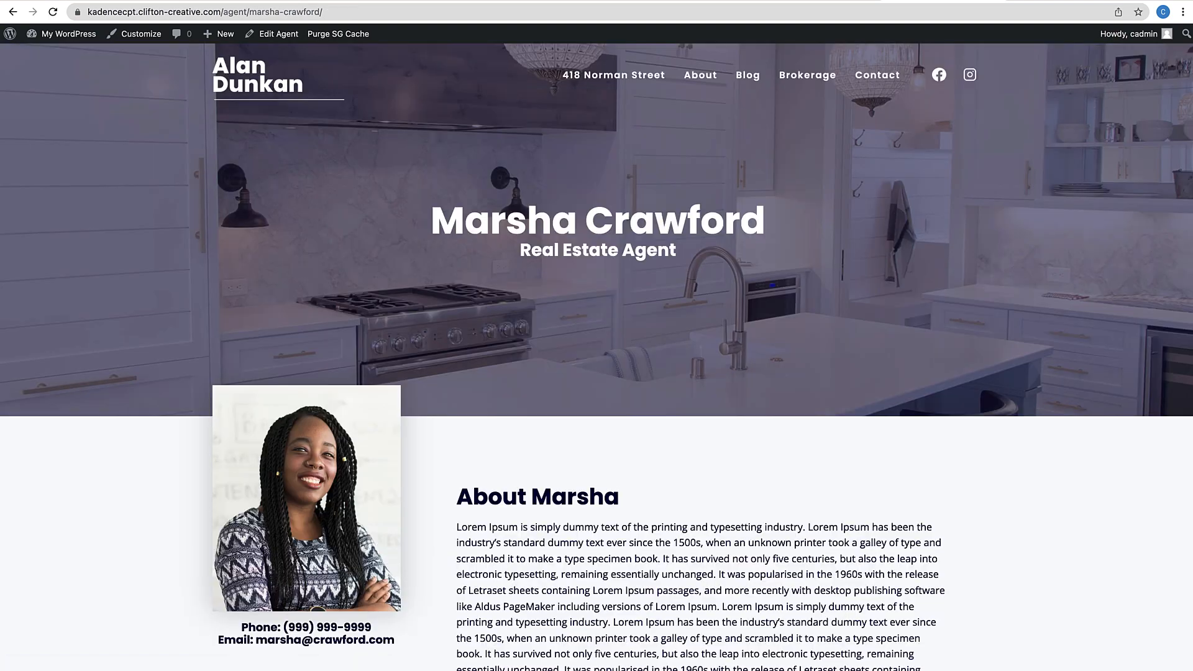
left_click(12, 12)
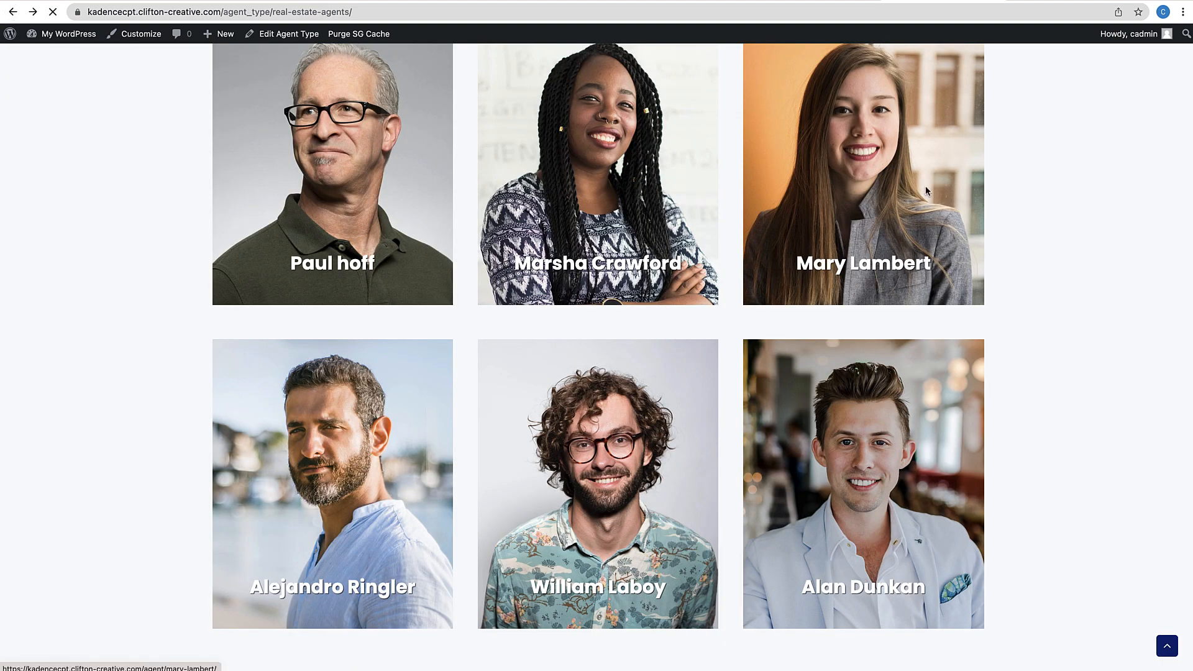
Confirm a second agent photo opens its agent page, then return to the grid
left_click(926, 191)
scroll(801, 362, "down", 4)
scroll(801, 362, "up", 4)
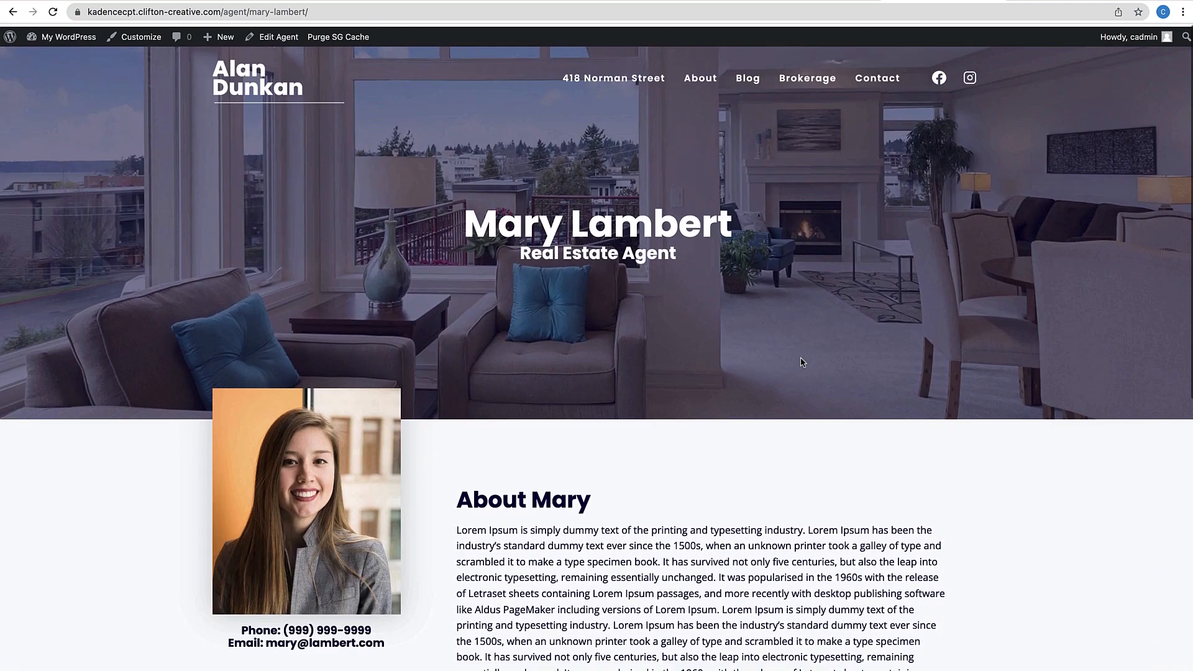
scroll(801, 363, "down", 3)
scroll(801, 363, "up", 3)
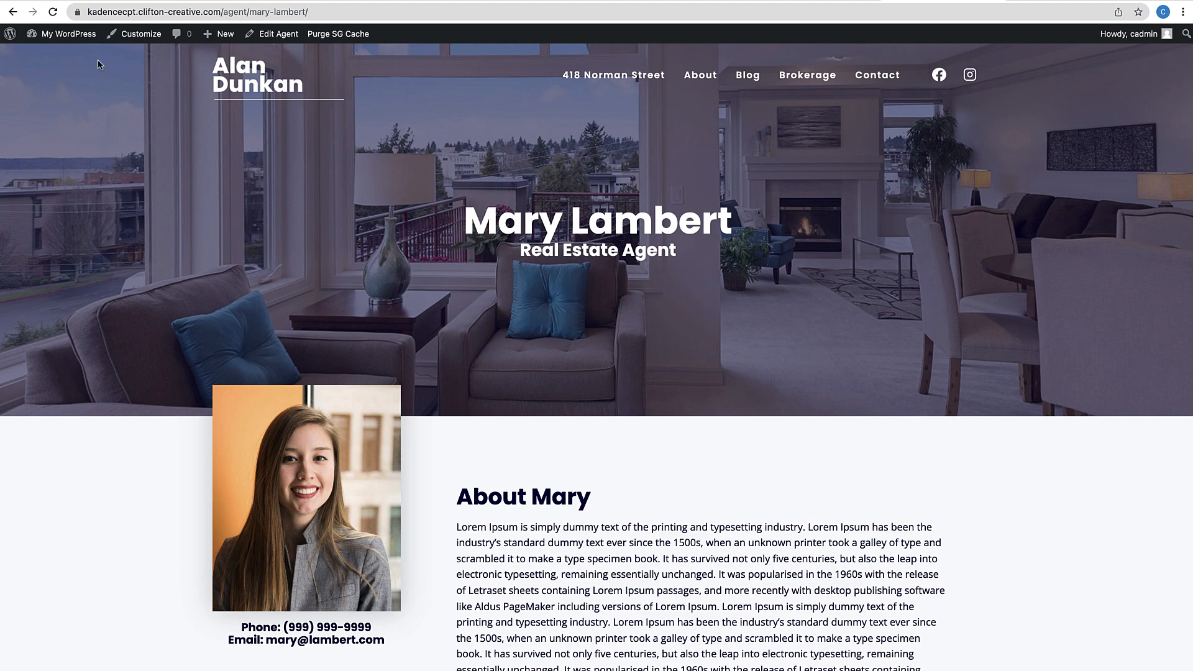
left_click(17, 18)
Review the agents archive grid and open the Customizer for this archive page
scroll(340, 307, "up", 4)
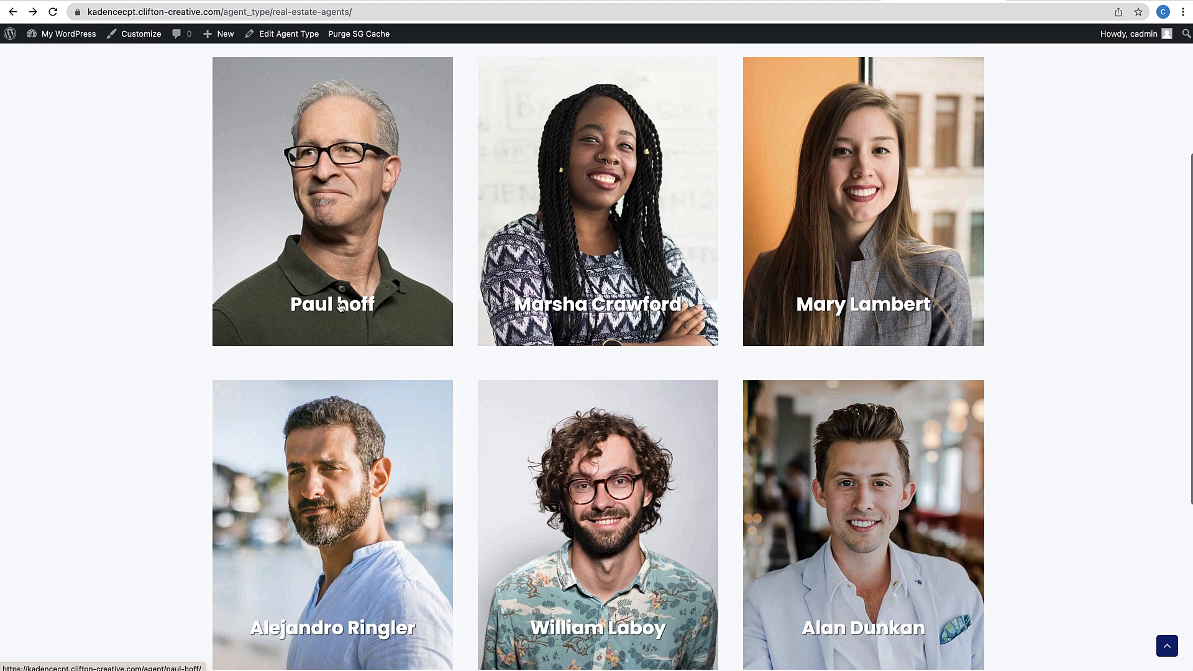
scroll(367, 274, "up", 1)
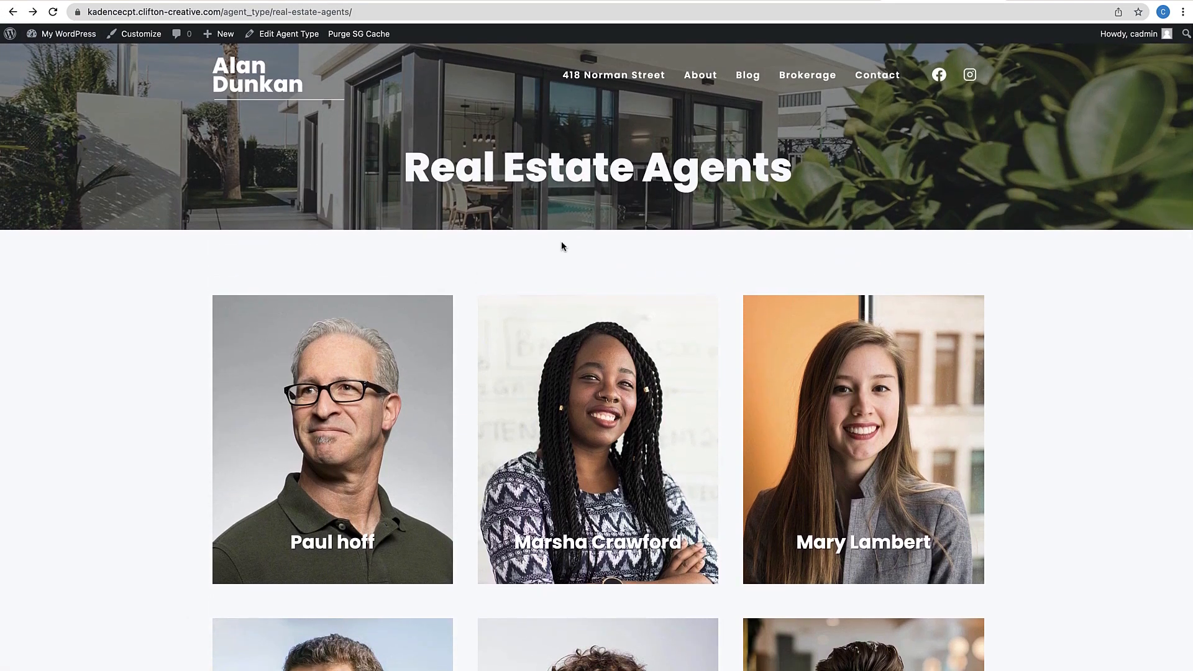
scroll(774, 438, "down", 3)
scroll(775, 438, "up", 3)
scroll(775, 438, "down", 1)
scroll(775, 435, "up", 1)
scroll(657, 363, "down", 3)
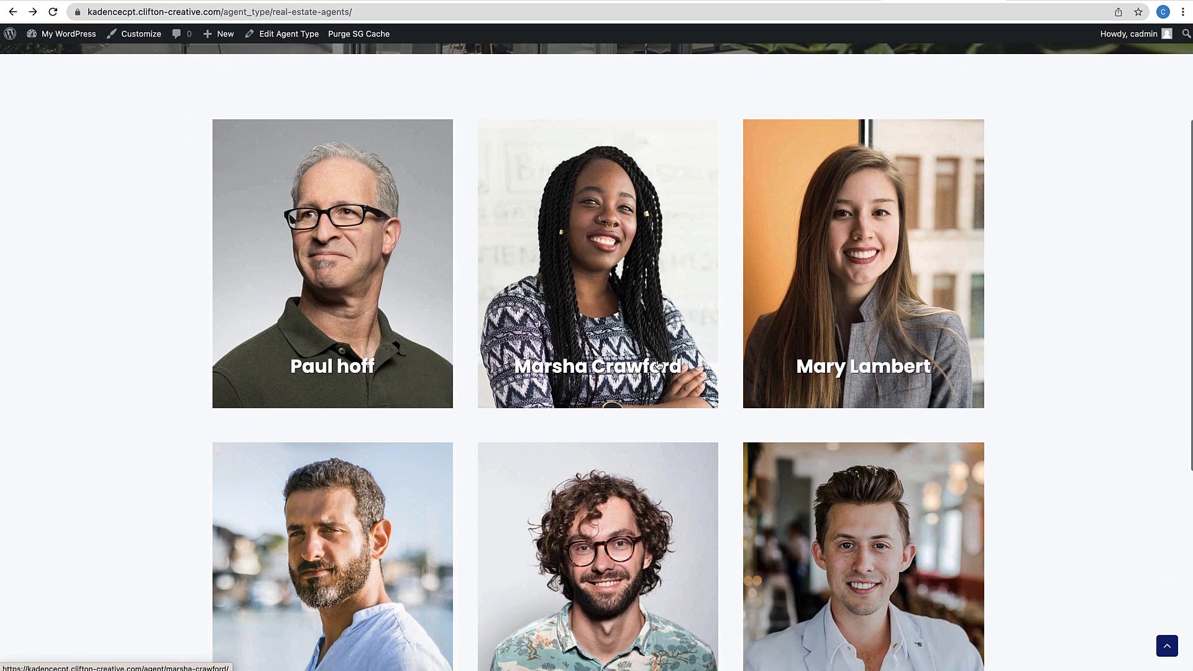
scroll(658, 363, "up", 3)
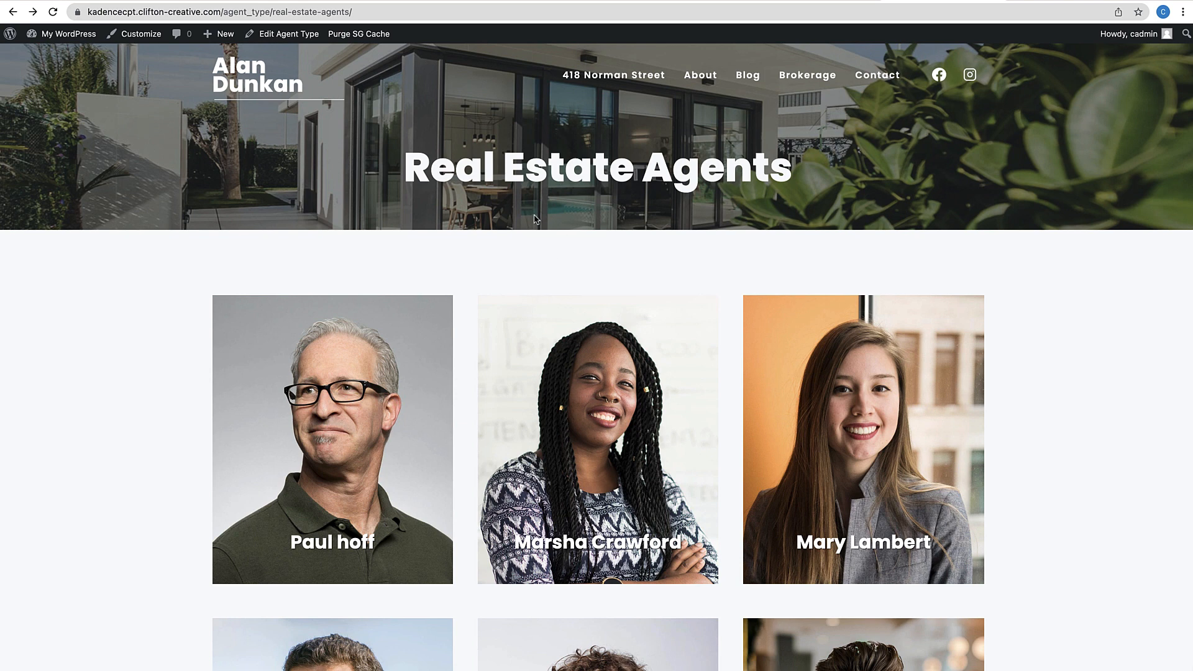
scroll(505, 290, "down", 7)
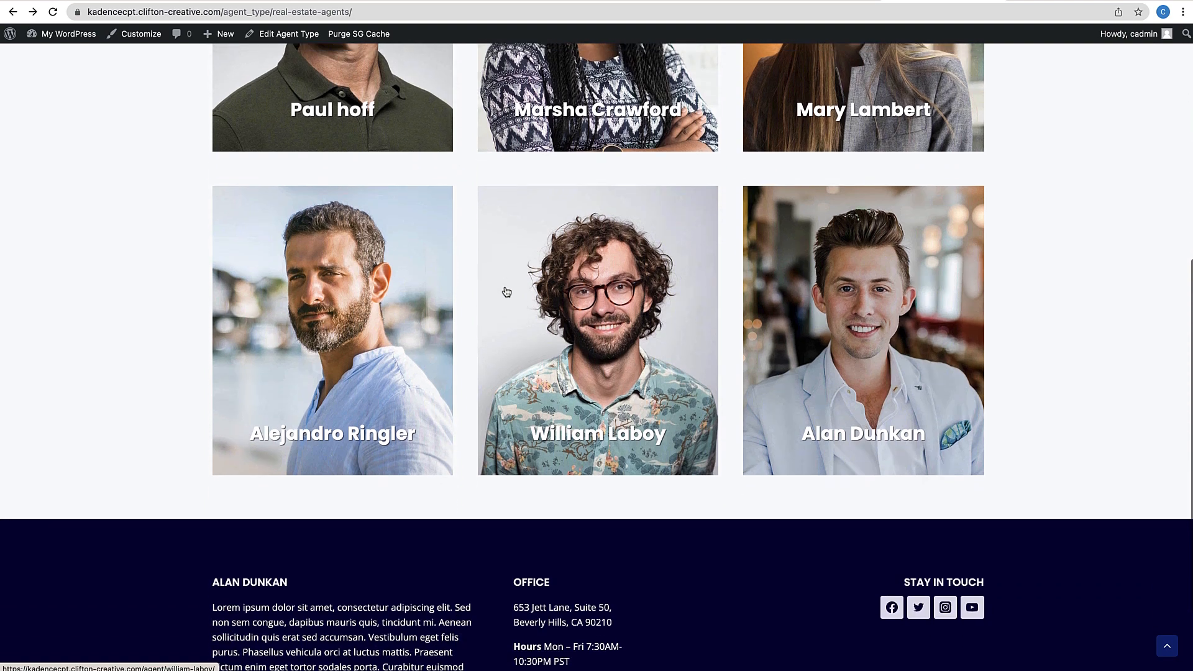
scroll(506, 292, "up", 4)
scroll(505, 292, "up", 2)
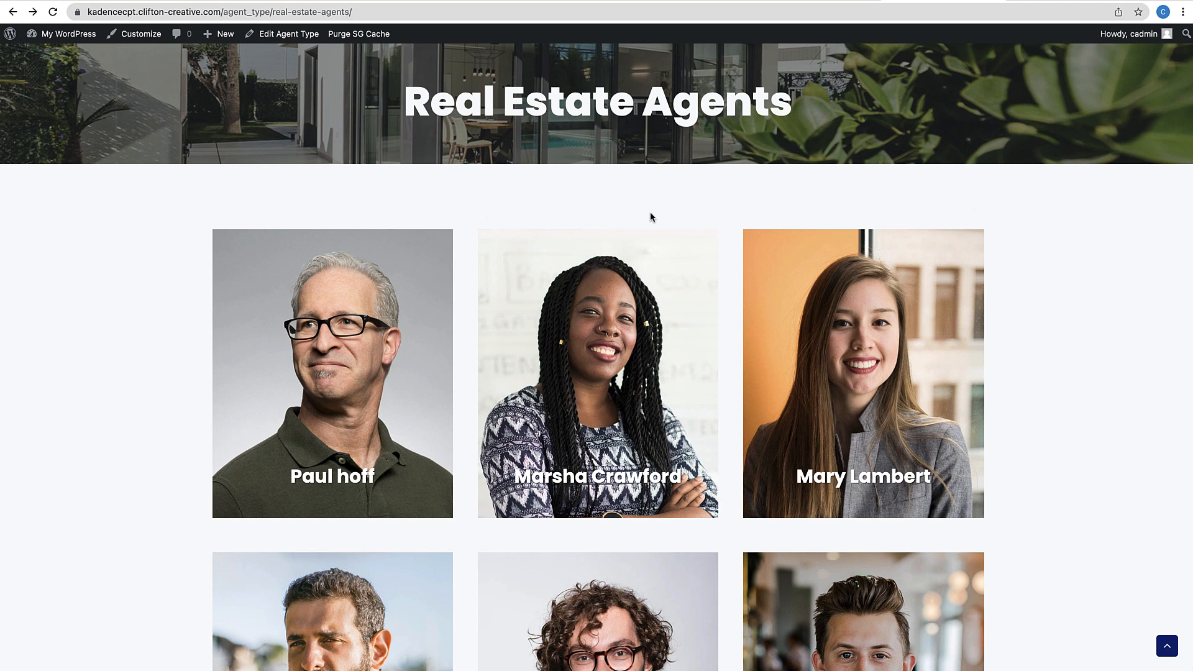
scroll(595, 230, "up", 1)
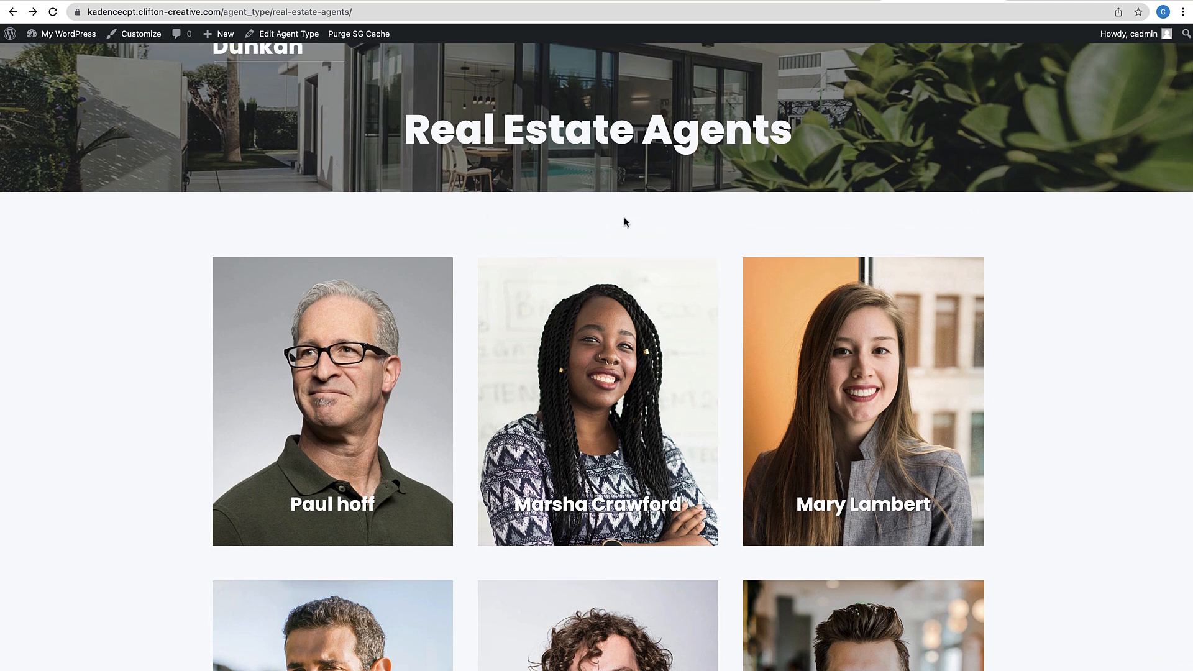
scroll(624, 222, "up", 1)
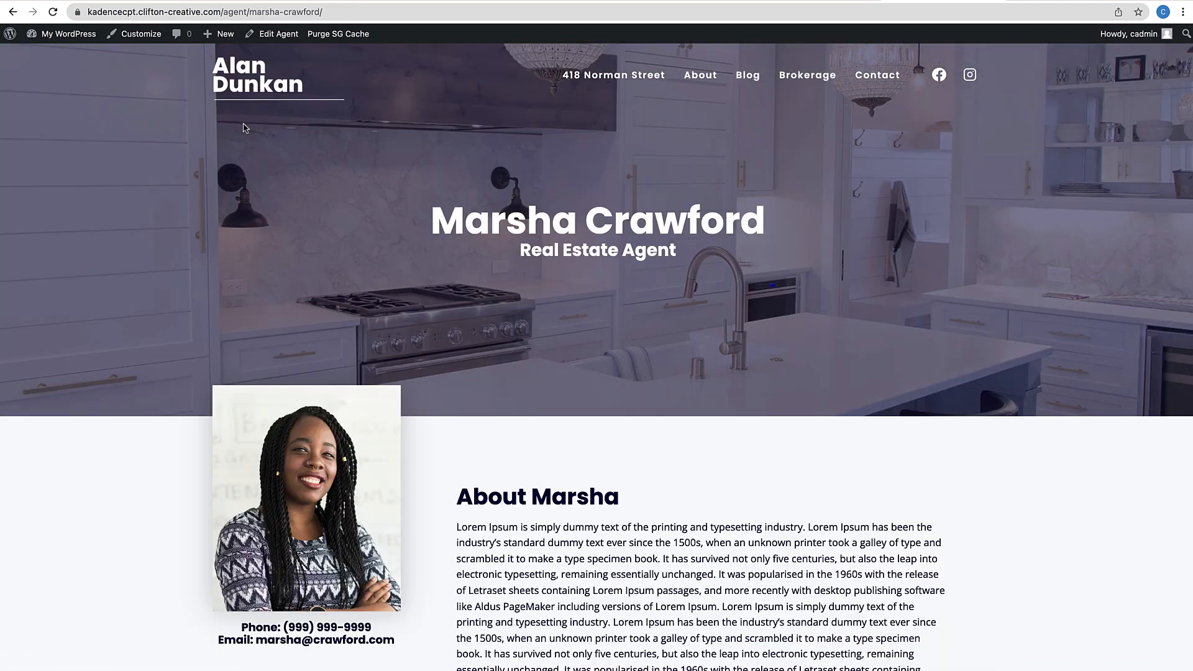
left_click(13, 12)
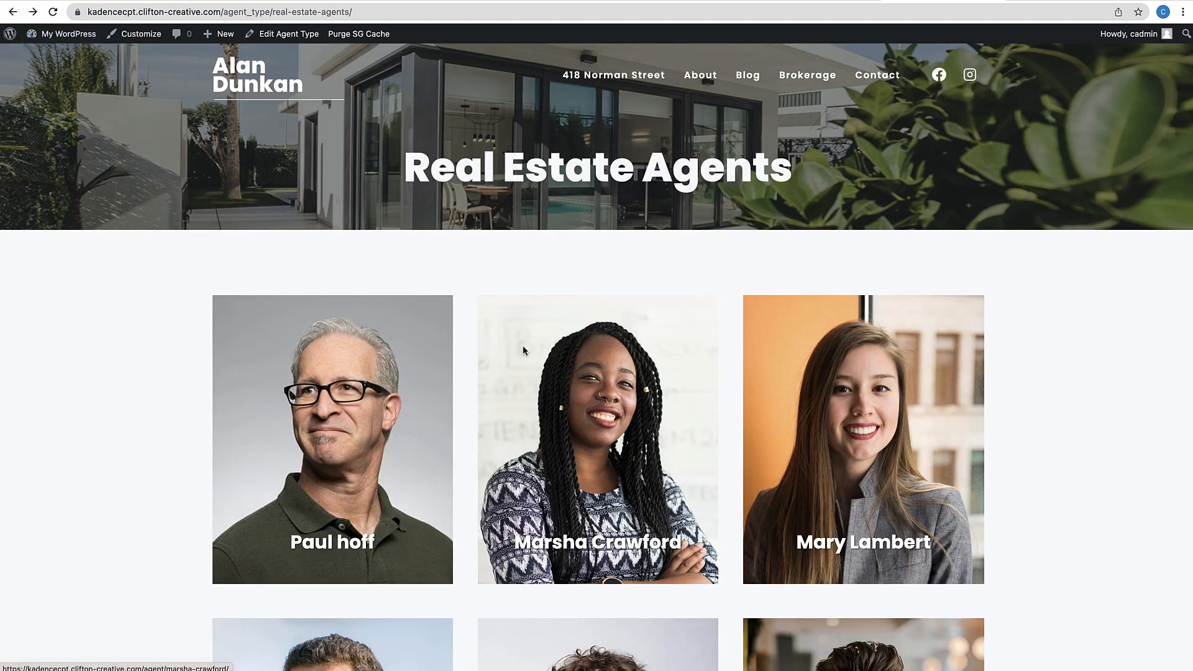
left_click(146, 38)
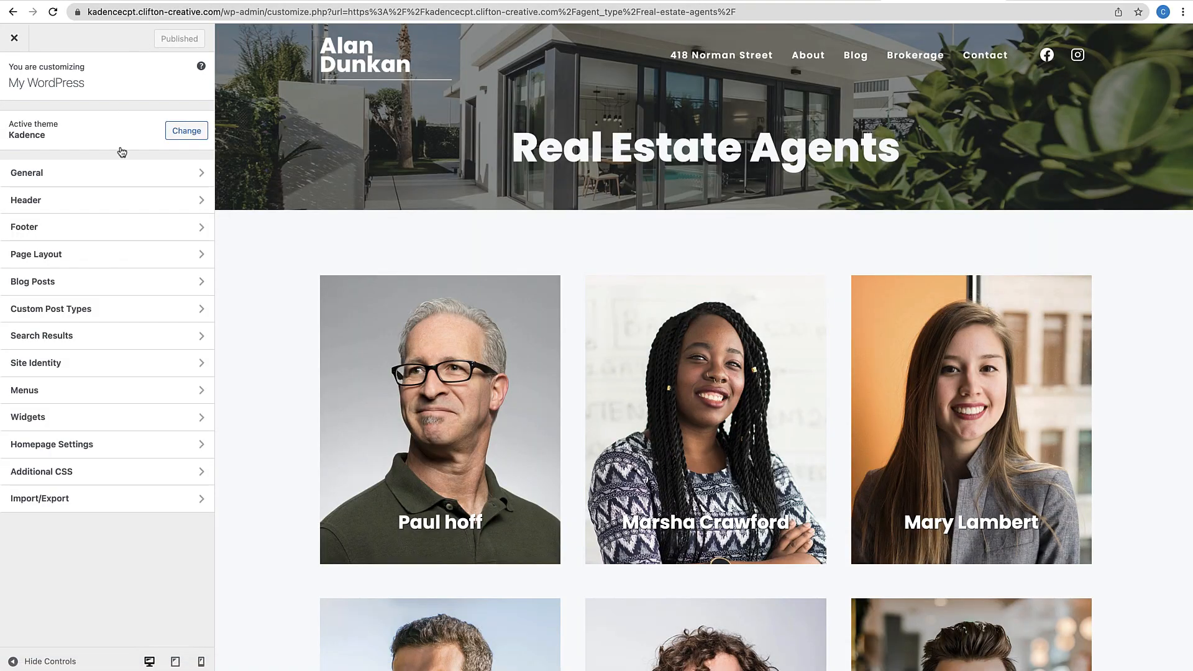
In Agents Archive settings, hide the default archive title, then turn it back on
left_click(84, 307)
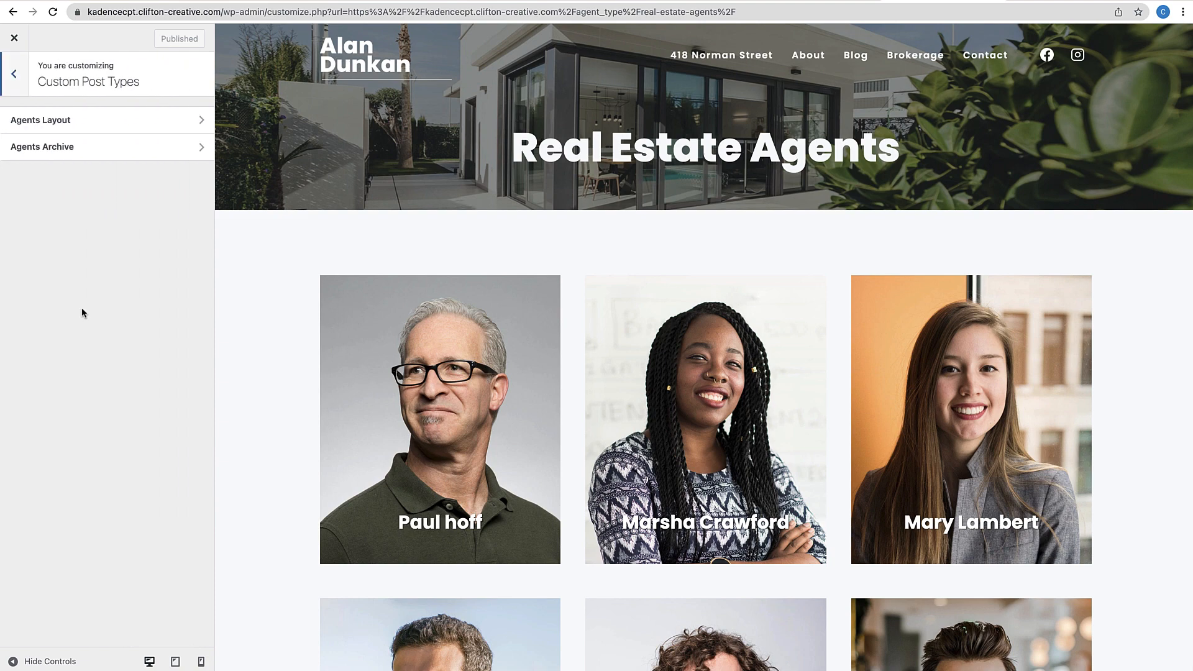
left_click(63, 150)
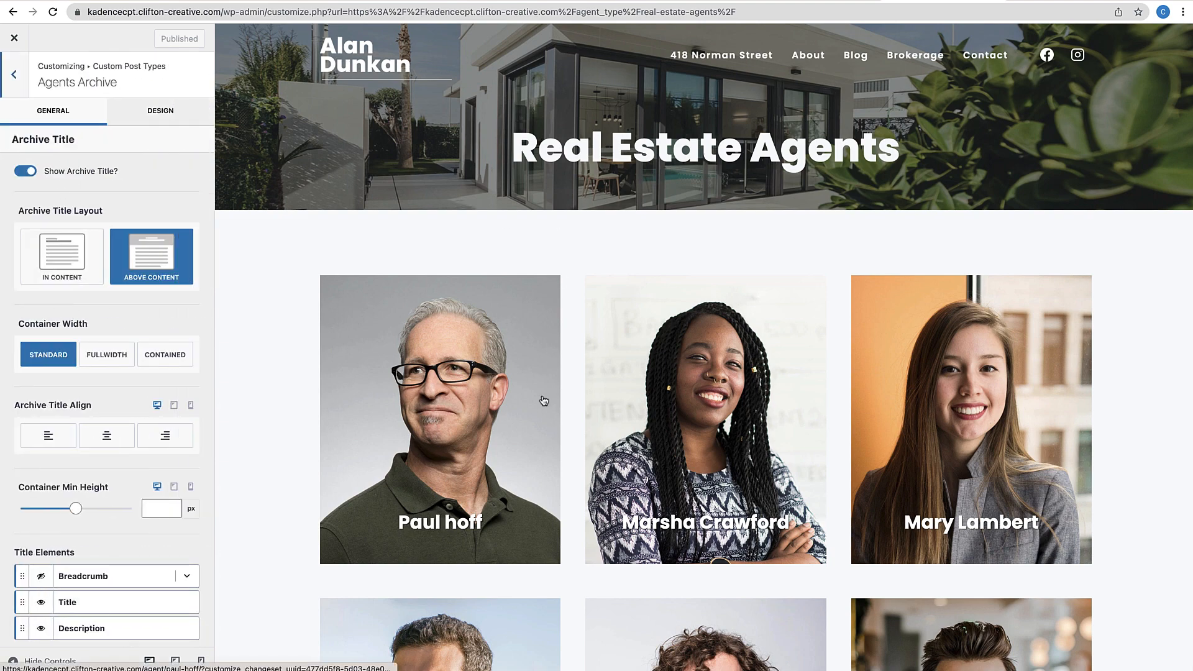
left_click(21, 172)
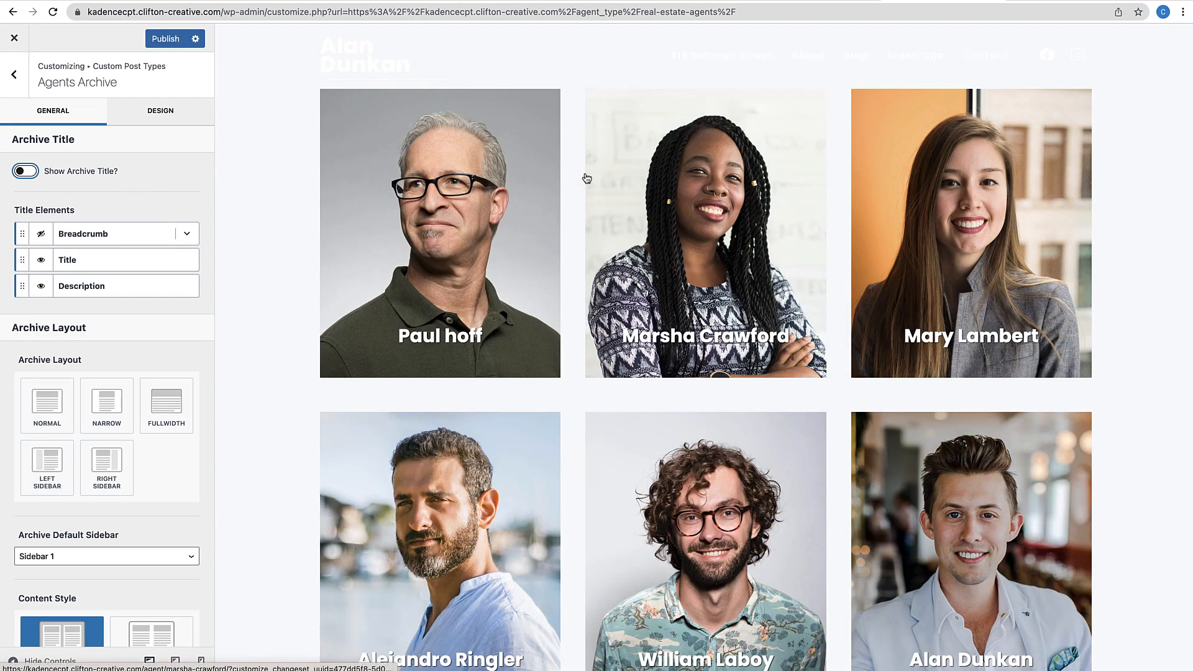
left_click(27, 172)
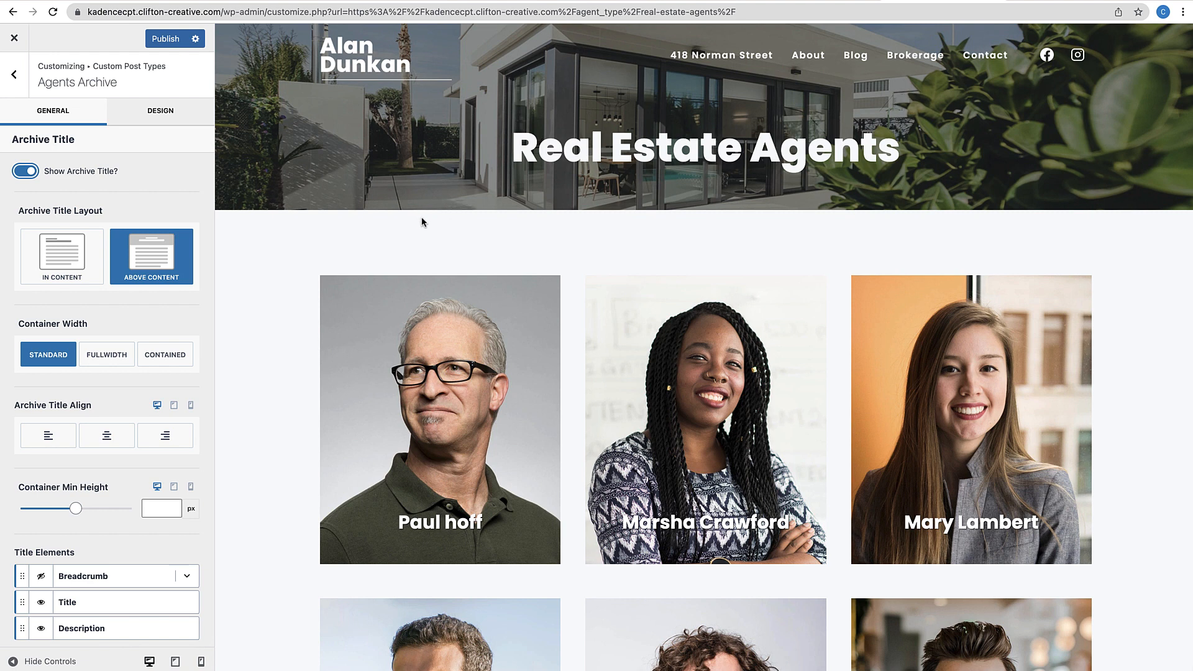
Try the Unboxed content style for agents, then revert to Boxed
scroll(364, 346, "down", 1)
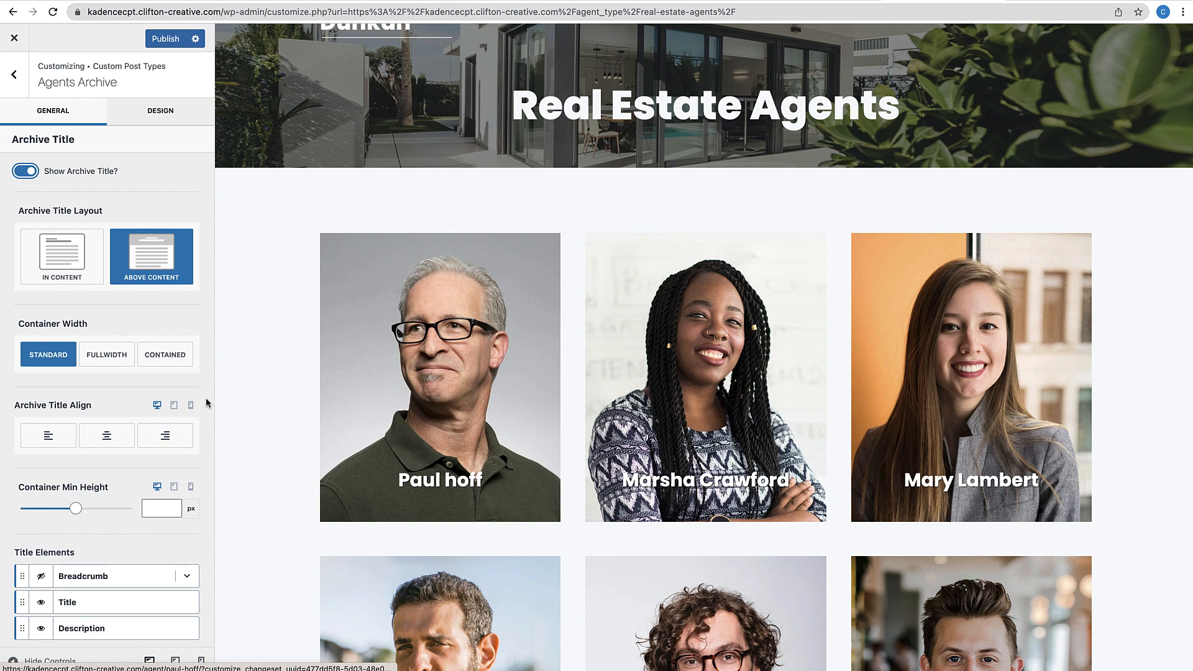
scroll(206, 403, "down", 5)
scroll(300, 491, "down", 1)
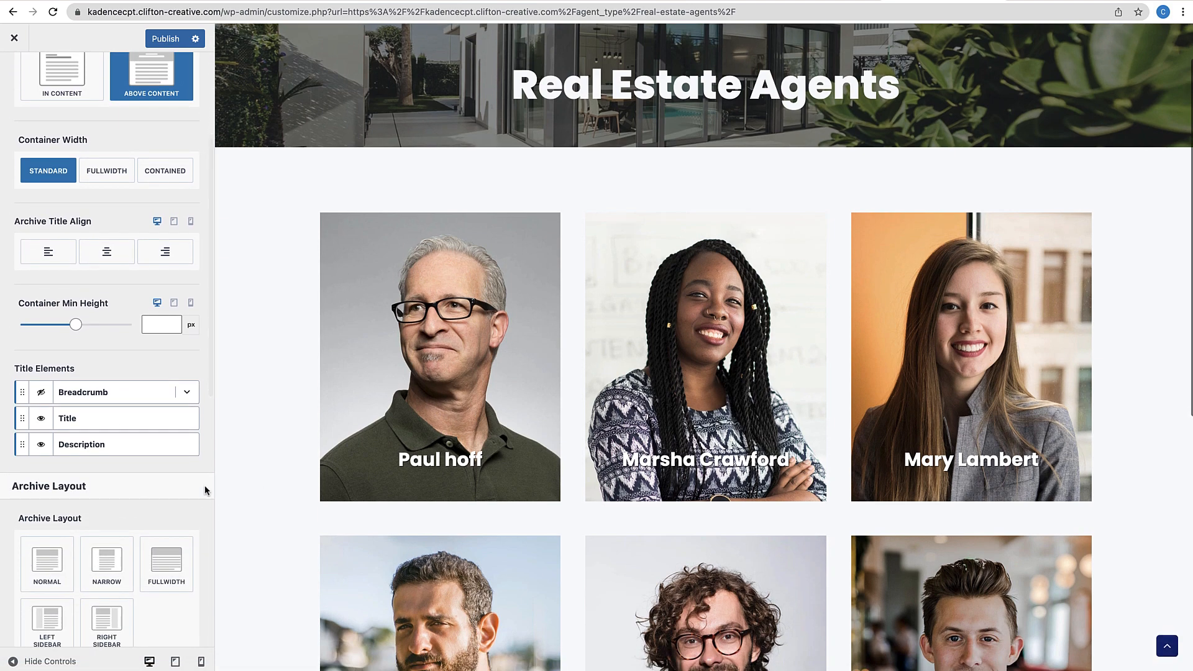
scroll(102, 502, "down", 10)
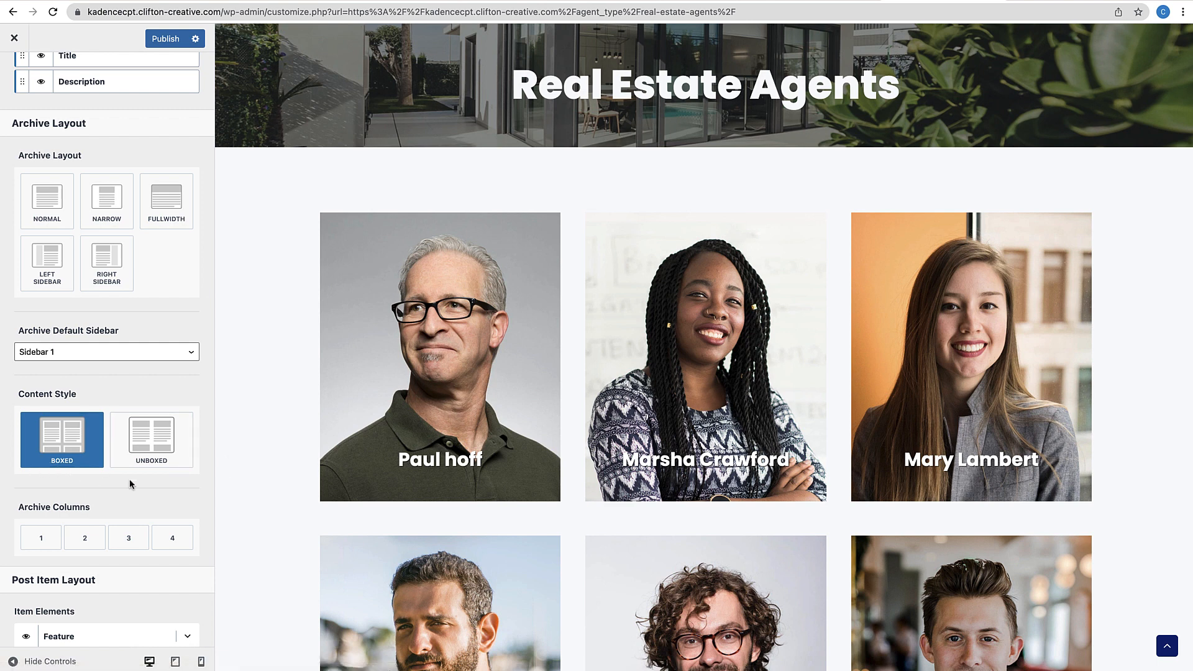
left_click(167, 450)
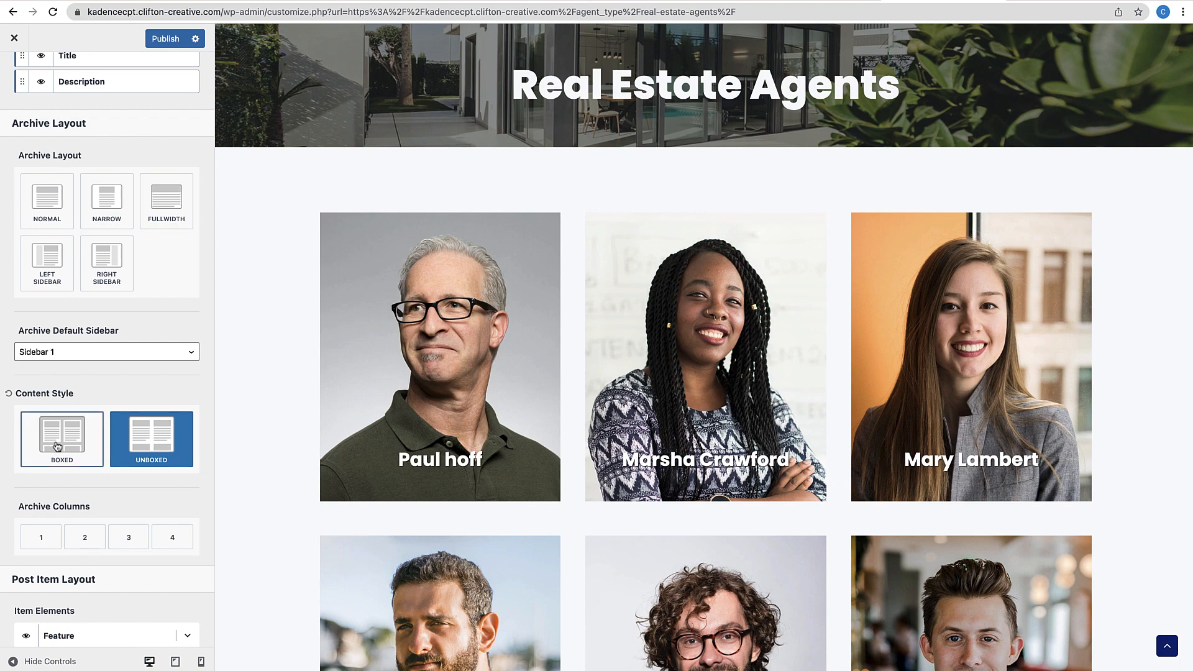
left_click(74, 439)
Try 2 and 4 archive columns, then settle the agent grid on 3 columns
scroll(74, 438, "up", 10)
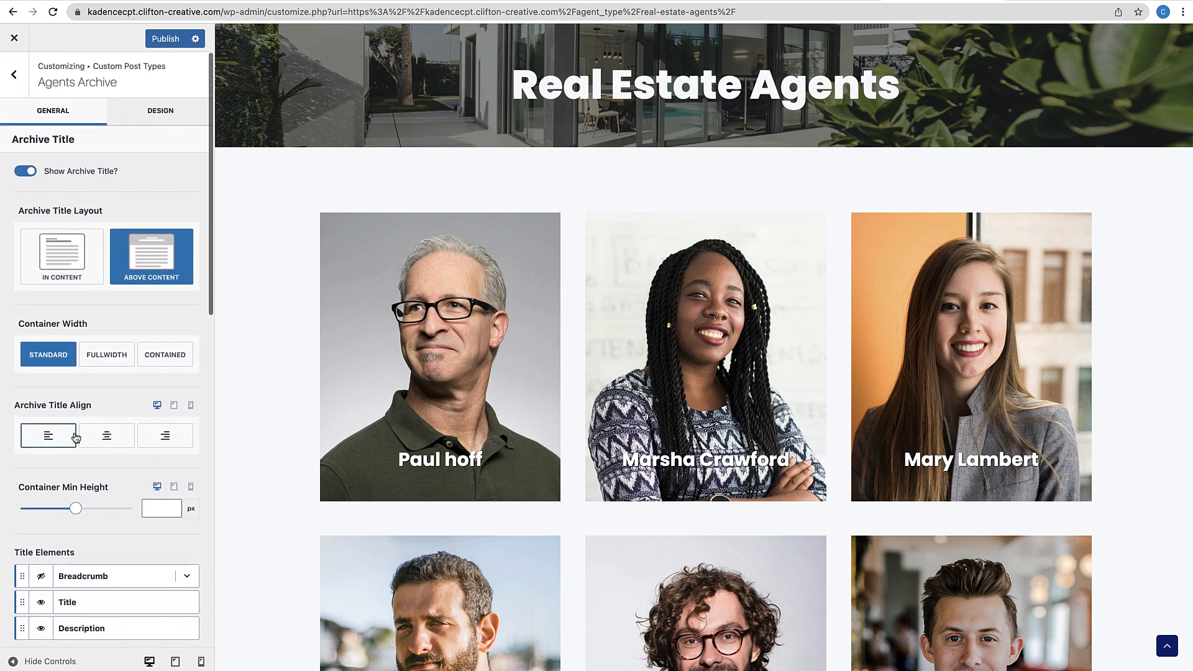
scroll(75, 433, "down", 10)
scroll(76, 438, "down", 1)
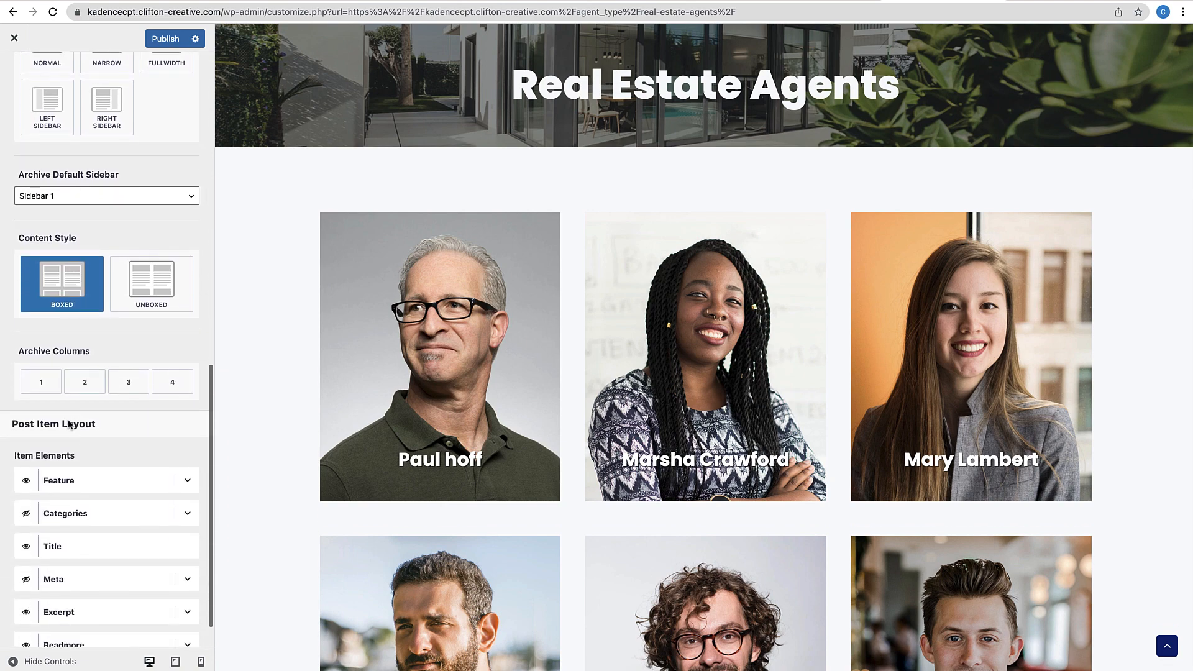
left_click(87, 388)
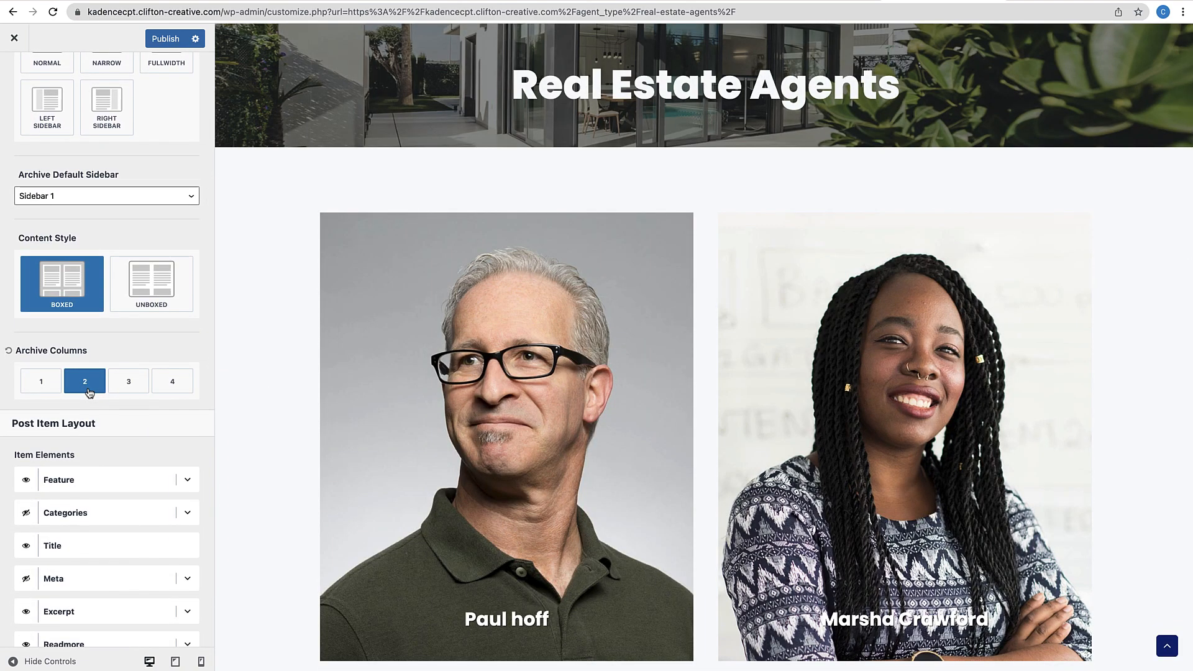
left_click(174, 389)
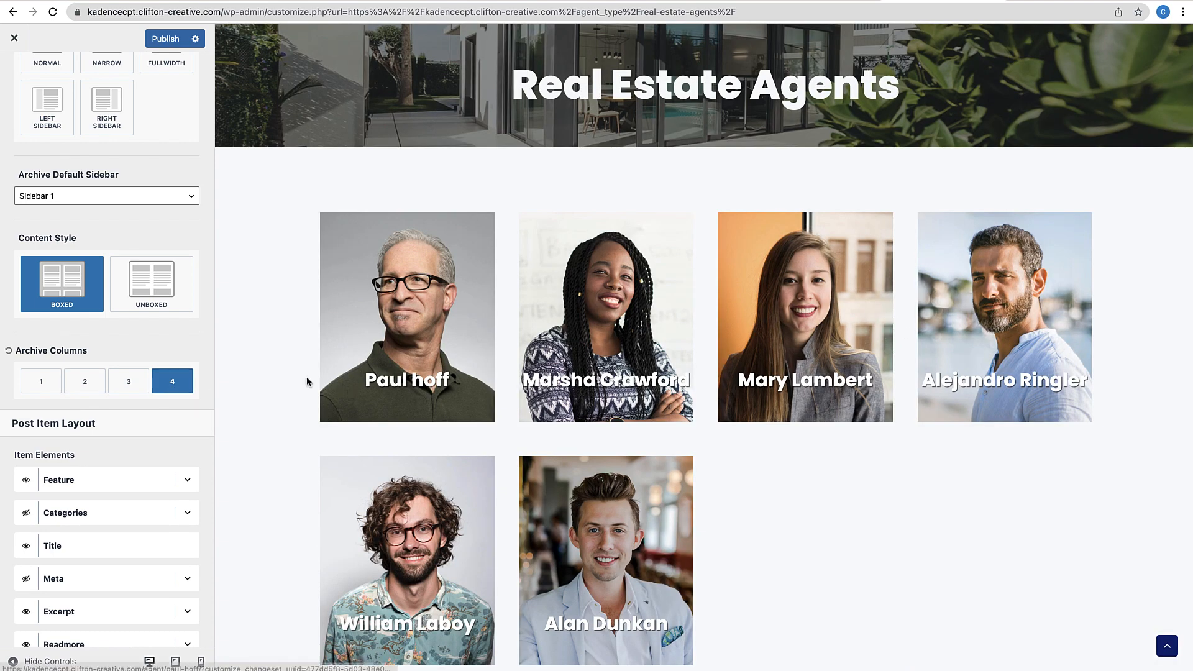
left_click(128, 381)
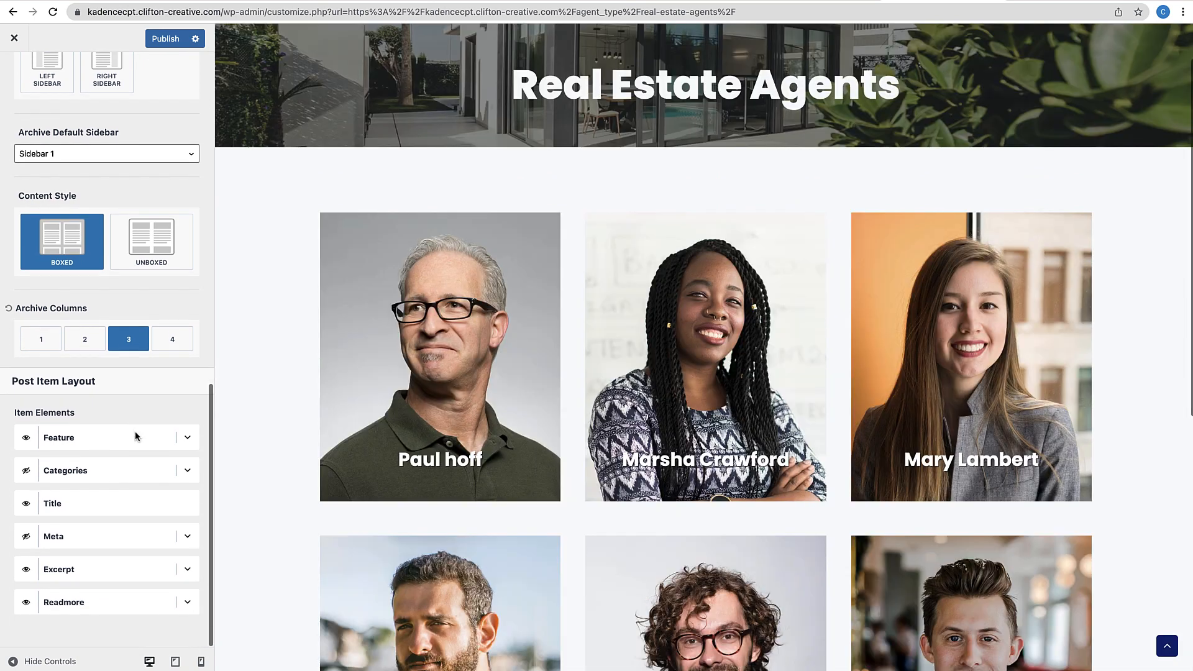
scroll(135, 437, "up", 7)
scroll(136, 436, "up", 5)
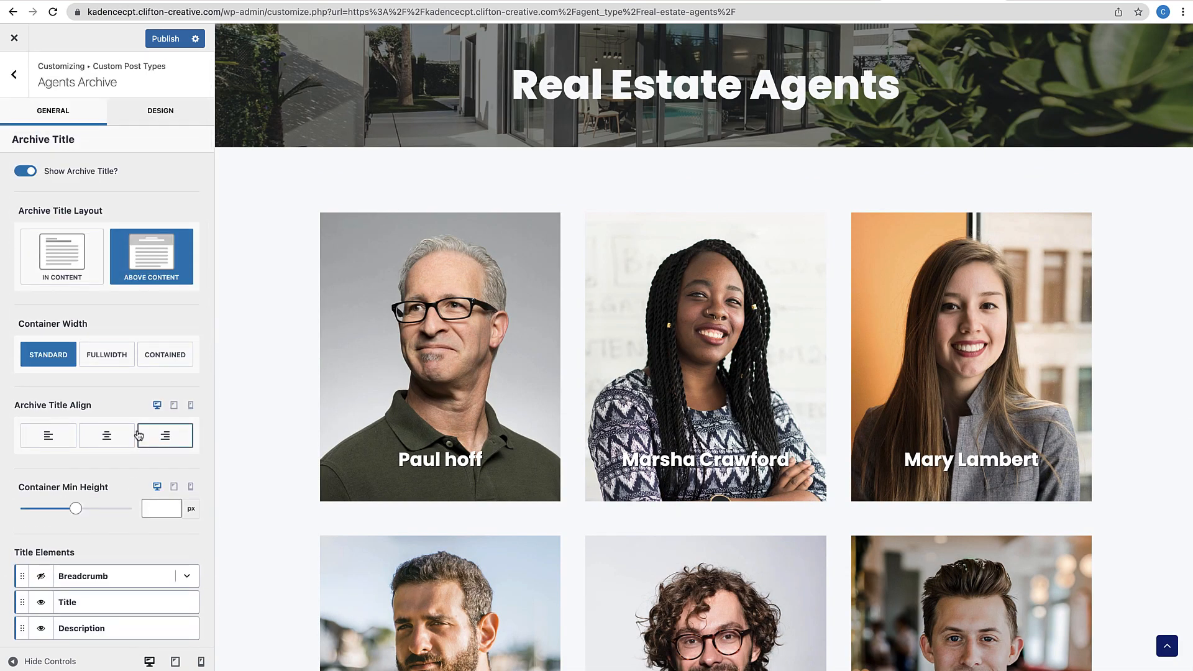
scroll(502, 298, "up", 1)
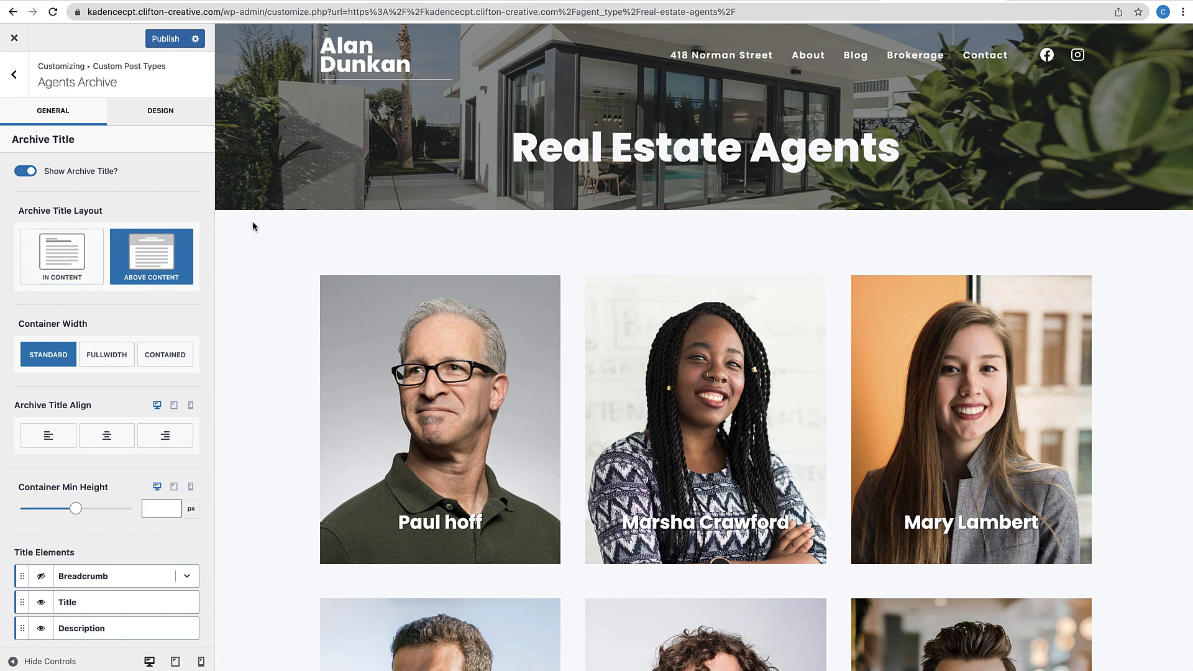
In the Design settings, set the Archive Title Background to the living-room interior photo
left_click(166, 124)
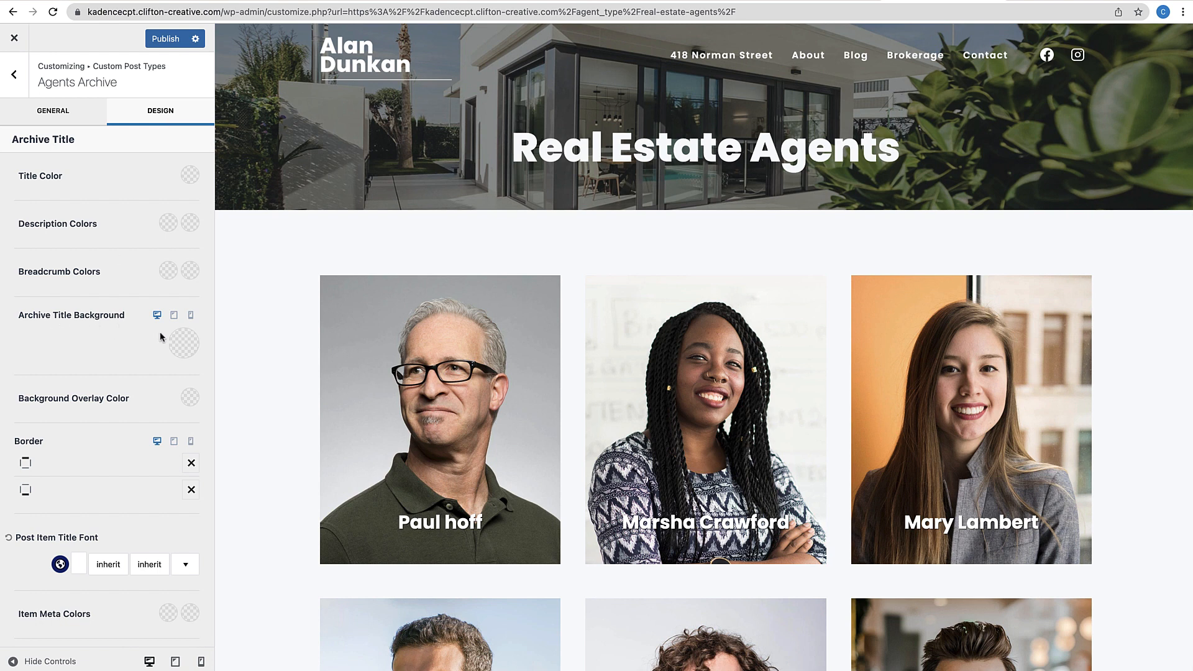
left_click(191, 349)
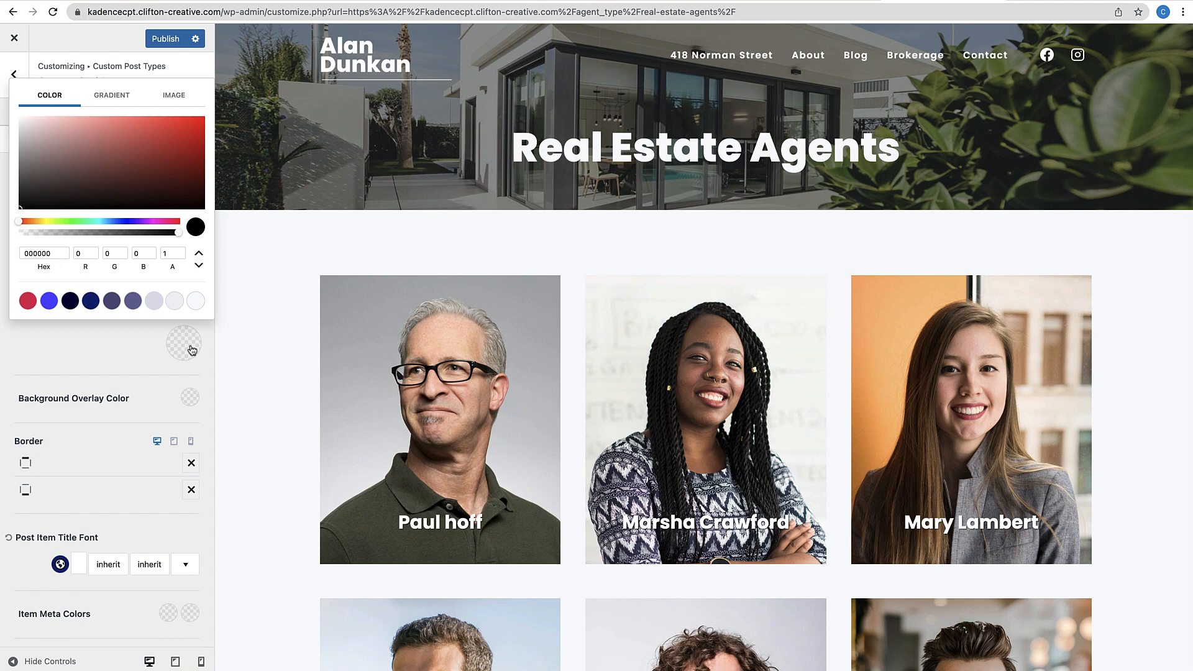
left_click(174, 103)
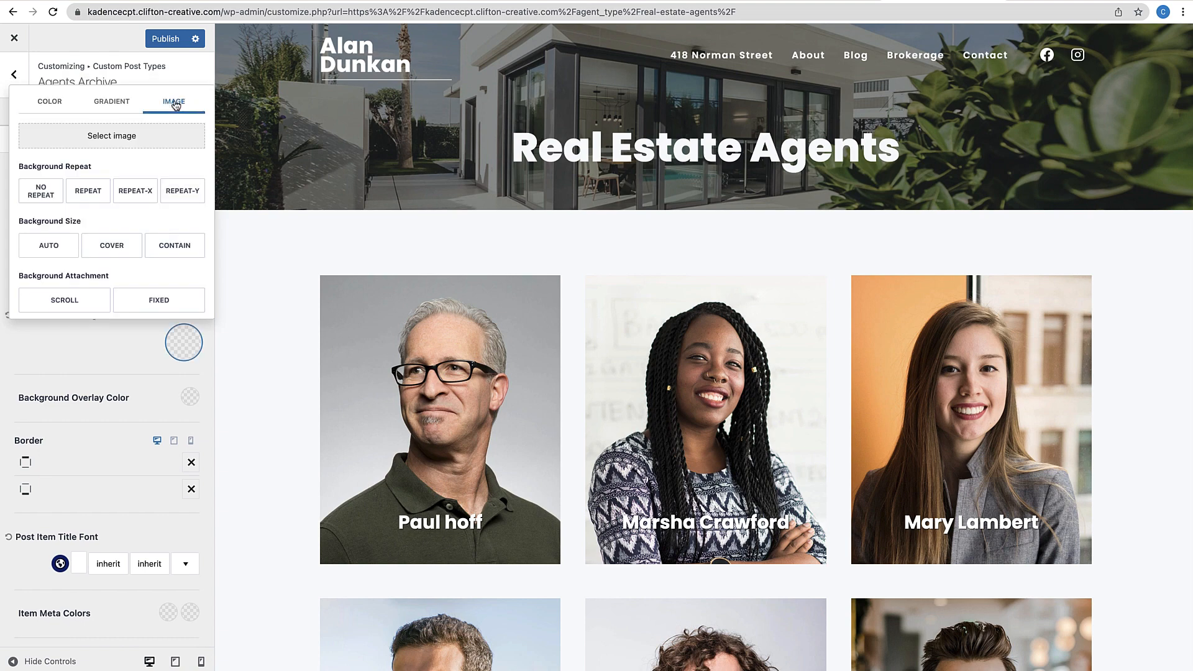
left_click(112, 135)
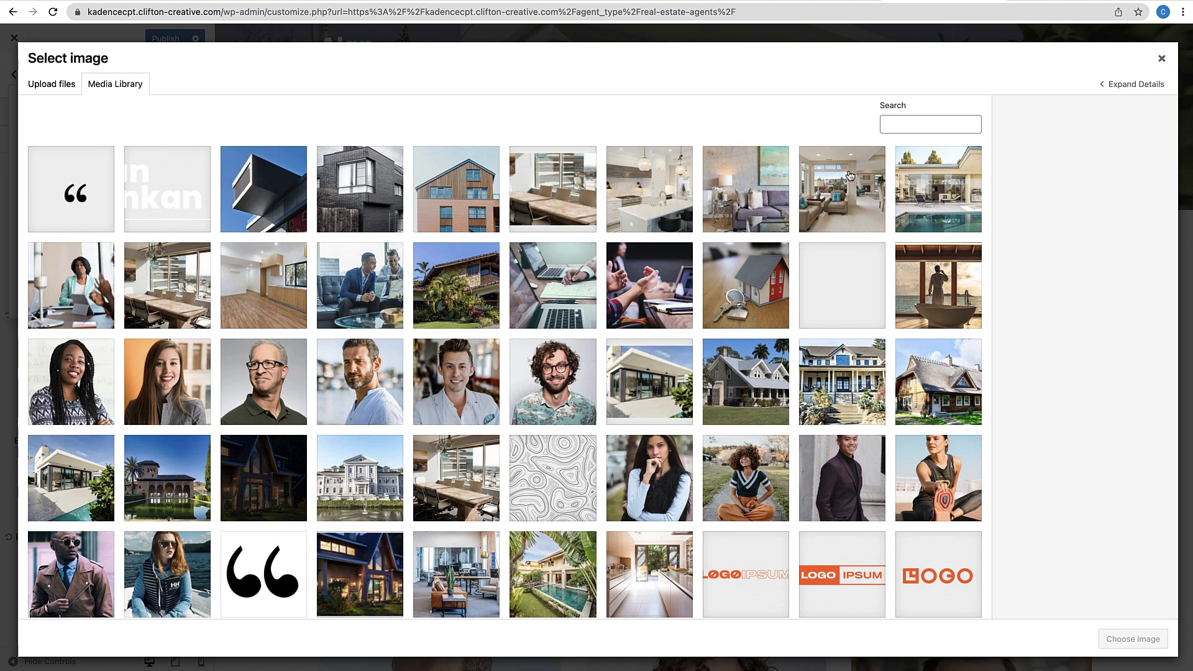
left_click(852, 197)
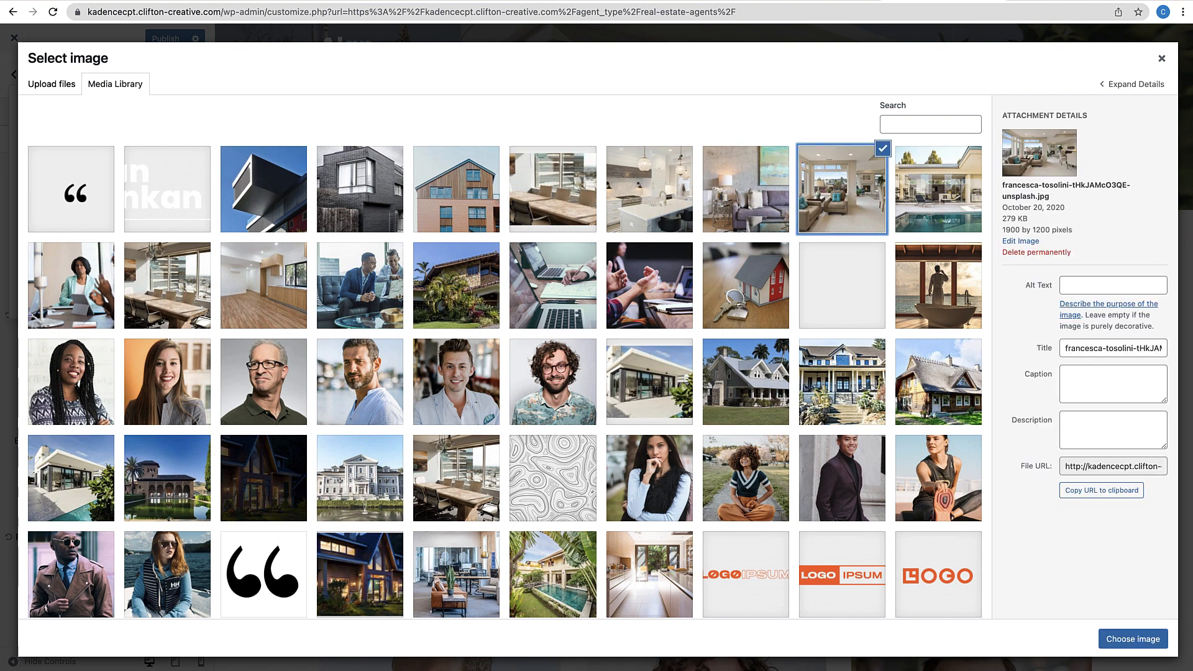
left_click(1146, 640)
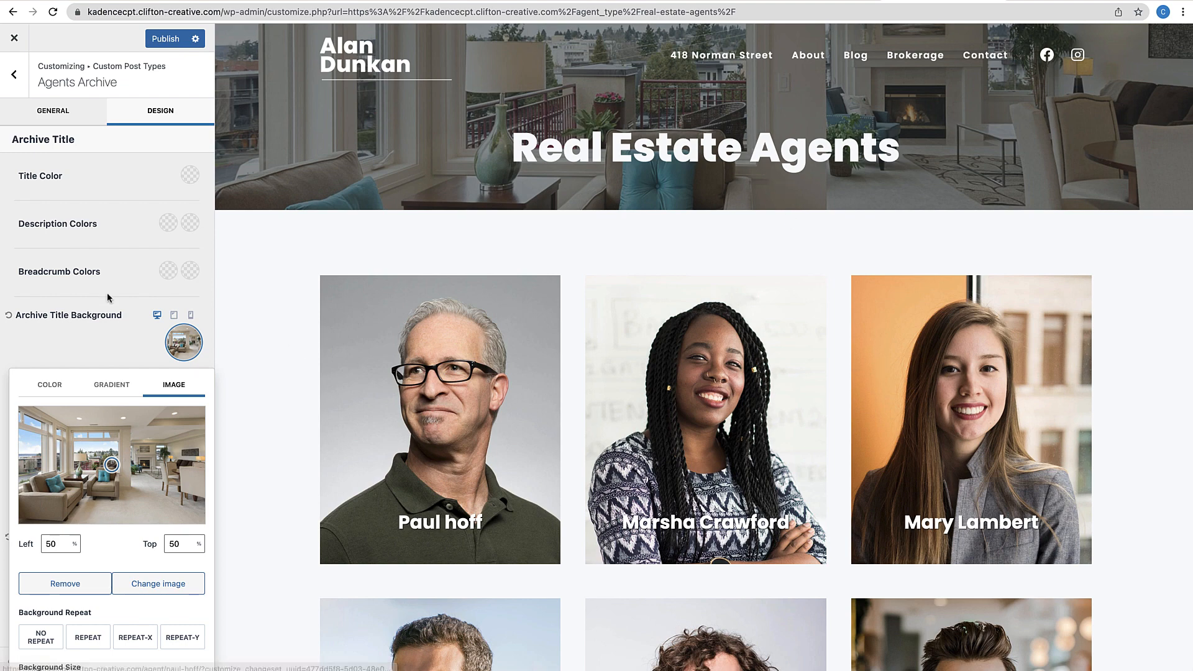
scroll(136, 436, "down", 2)
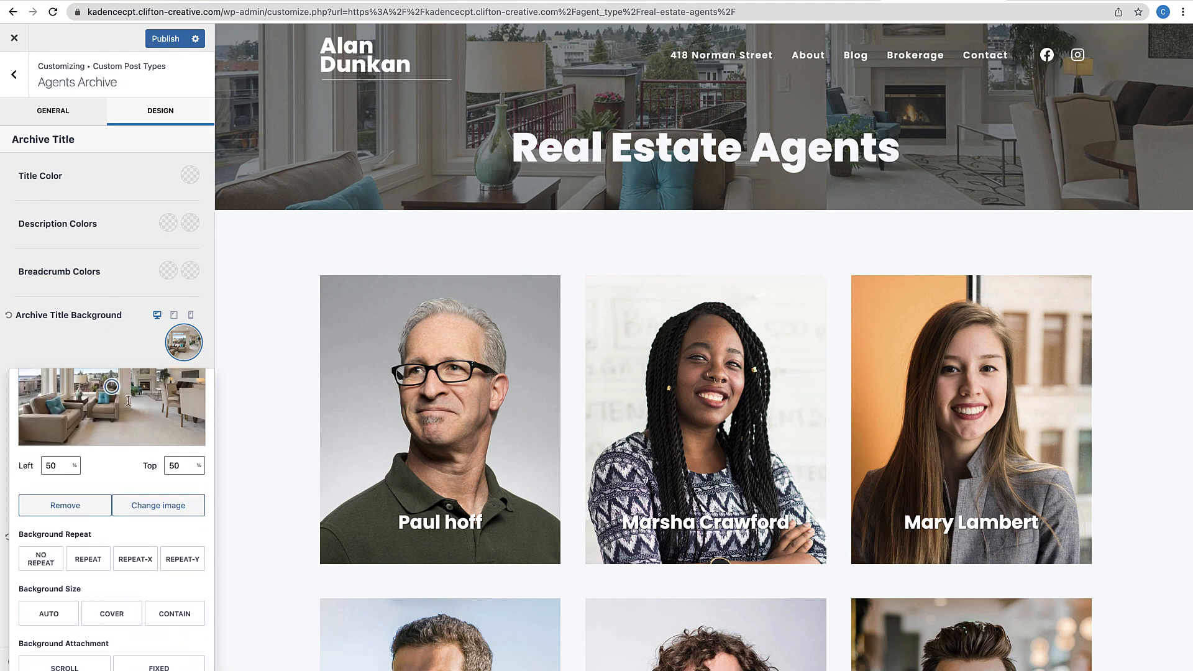
scroll(114, 290, "down", 4)
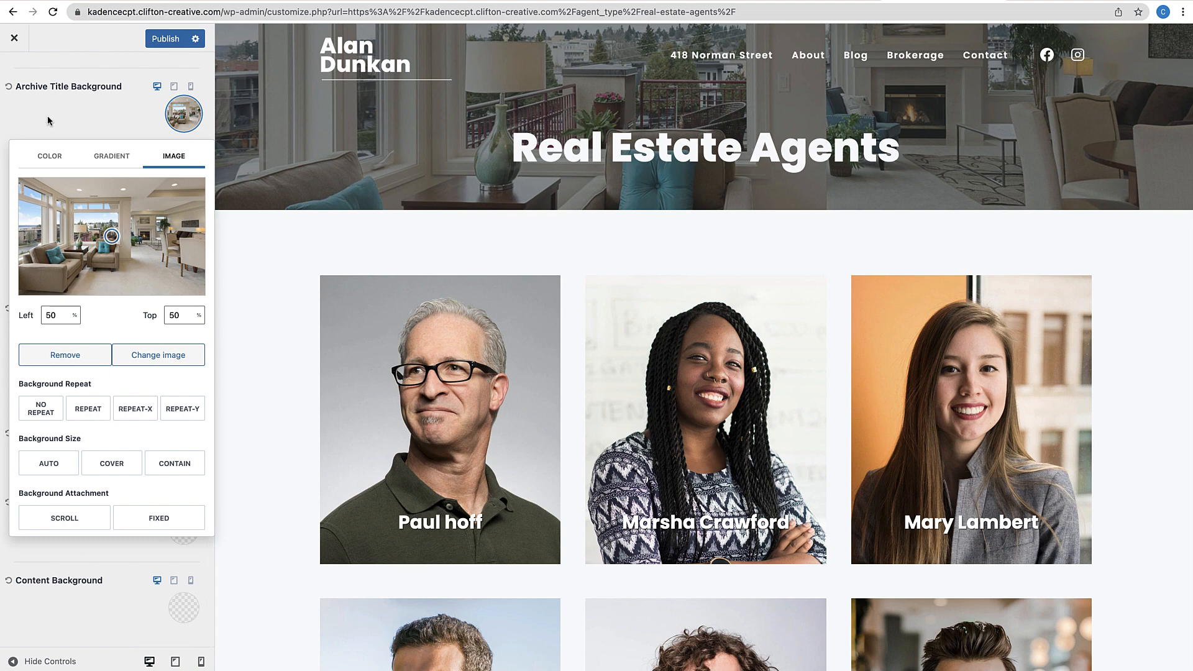
scroll(51, 130, "up", 4)
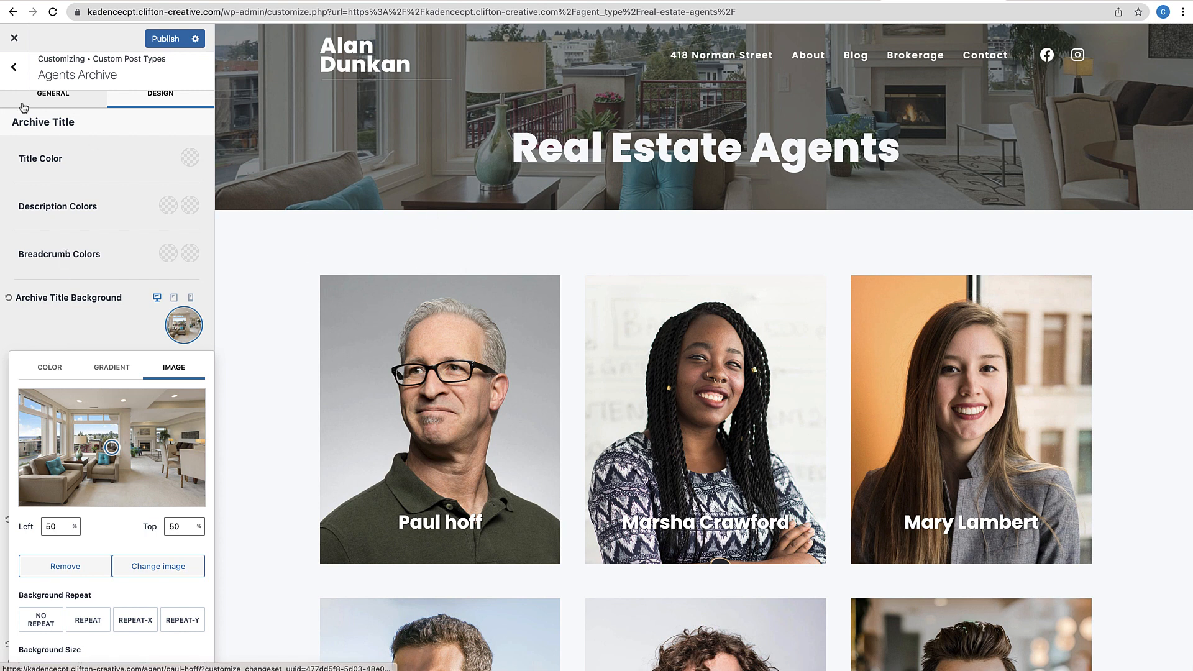
Review the Agents Archive preview, publish the customizations, and close the Customizer
left_click(14, 67)
left_click(43, 149)
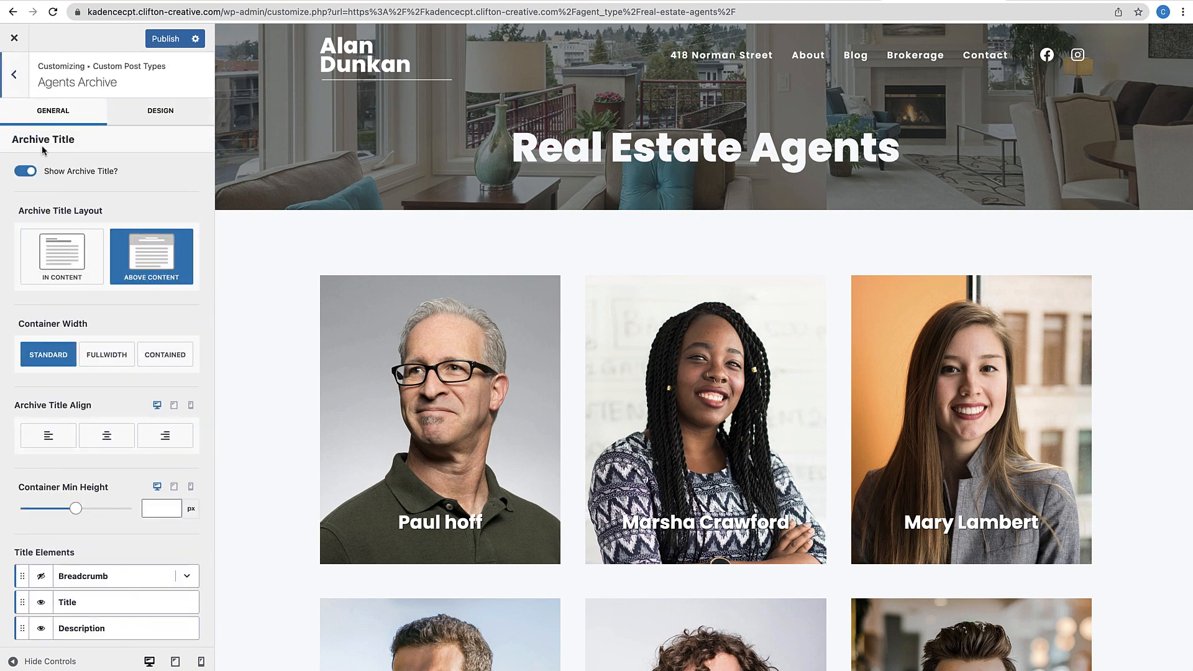
scroll(91, 381, "down", 8)
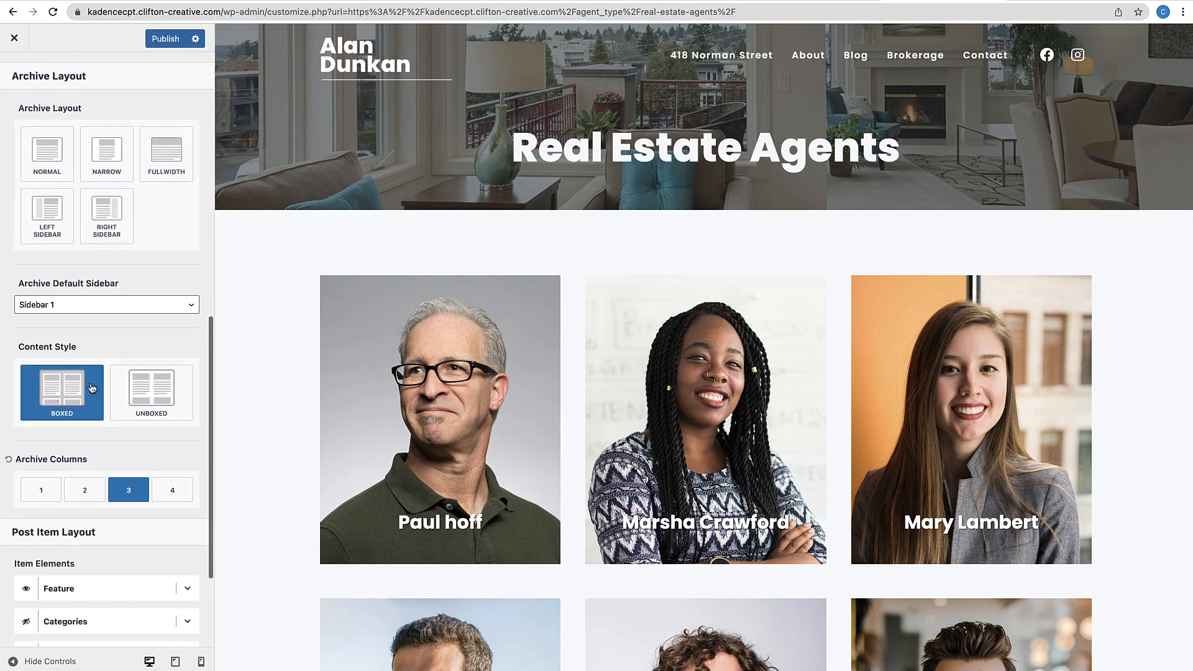
scroll(91, 382, "up", 8)
scroll(339, 371, "down", 8)
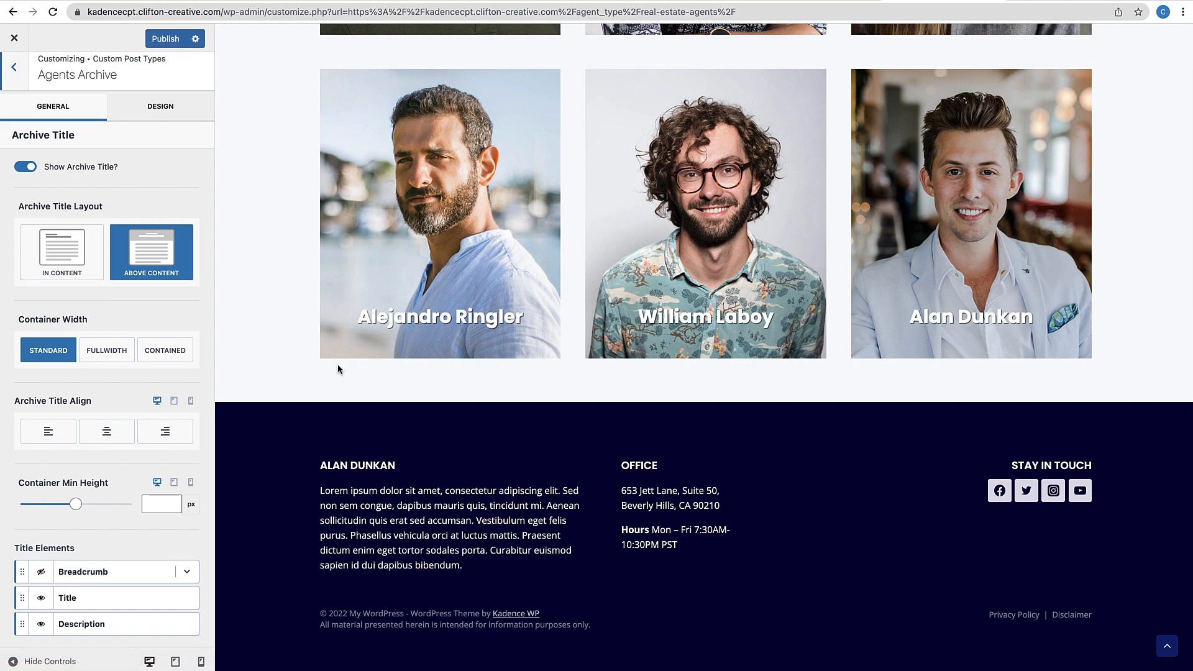
scroll(338, 363, "up", 10)
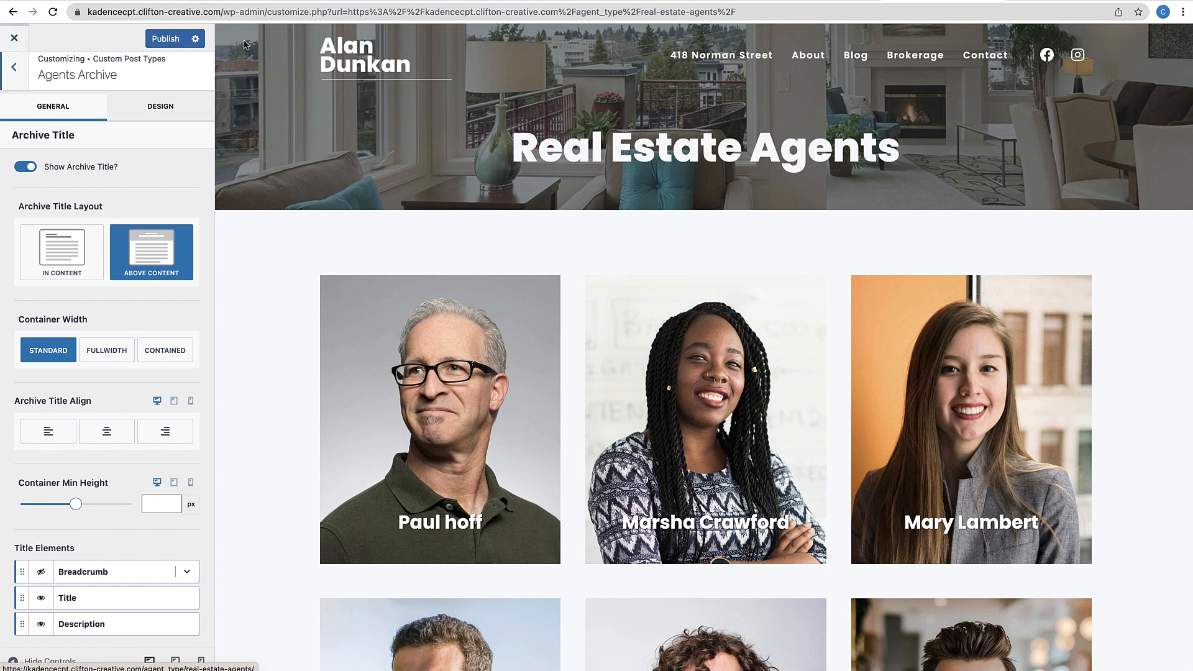
left_click(169, 40)
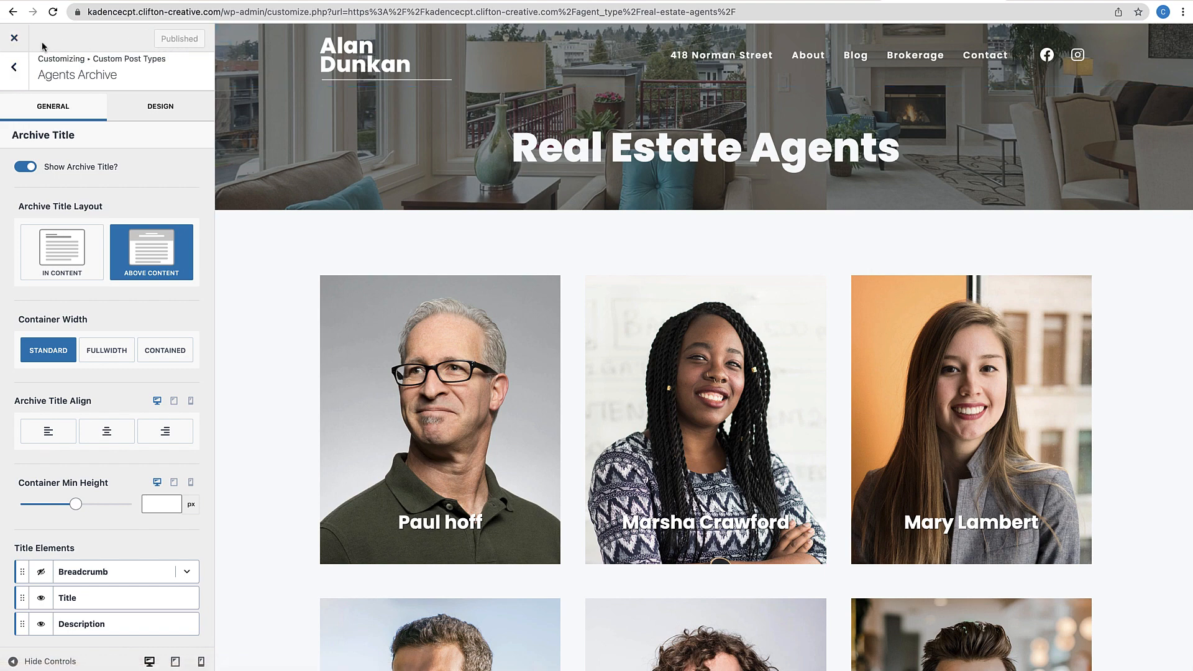
left_click(14, 41)
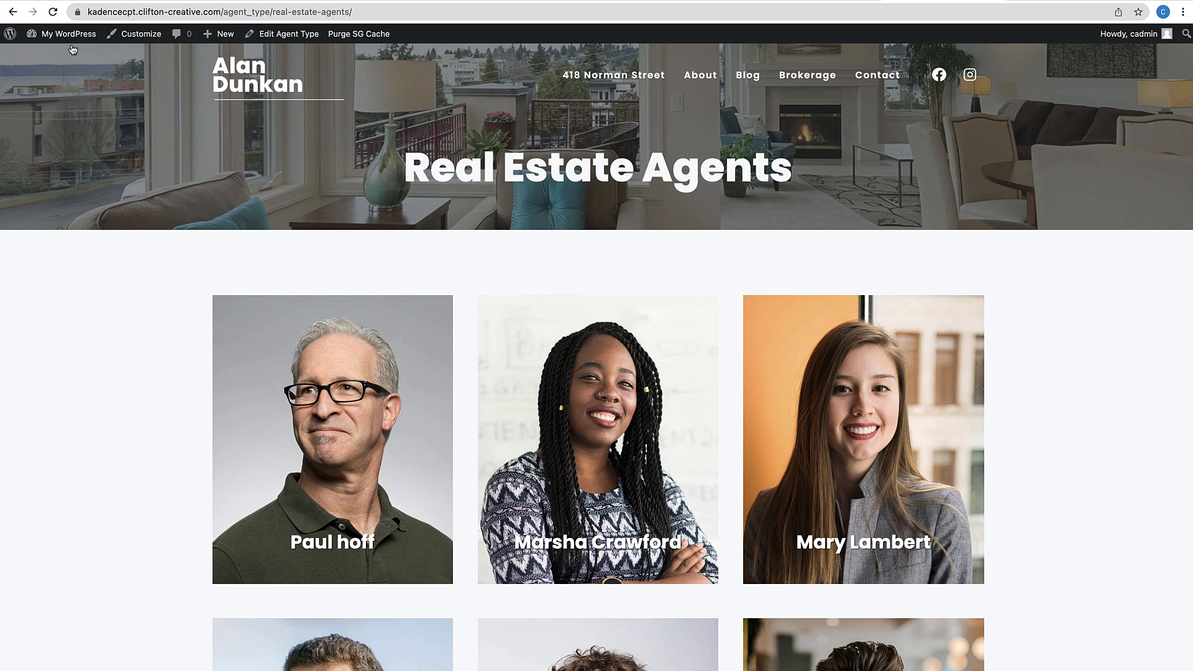
From the Dashboard, go to Kadence Elements and start adding a new element
mouse_move(72, 42)
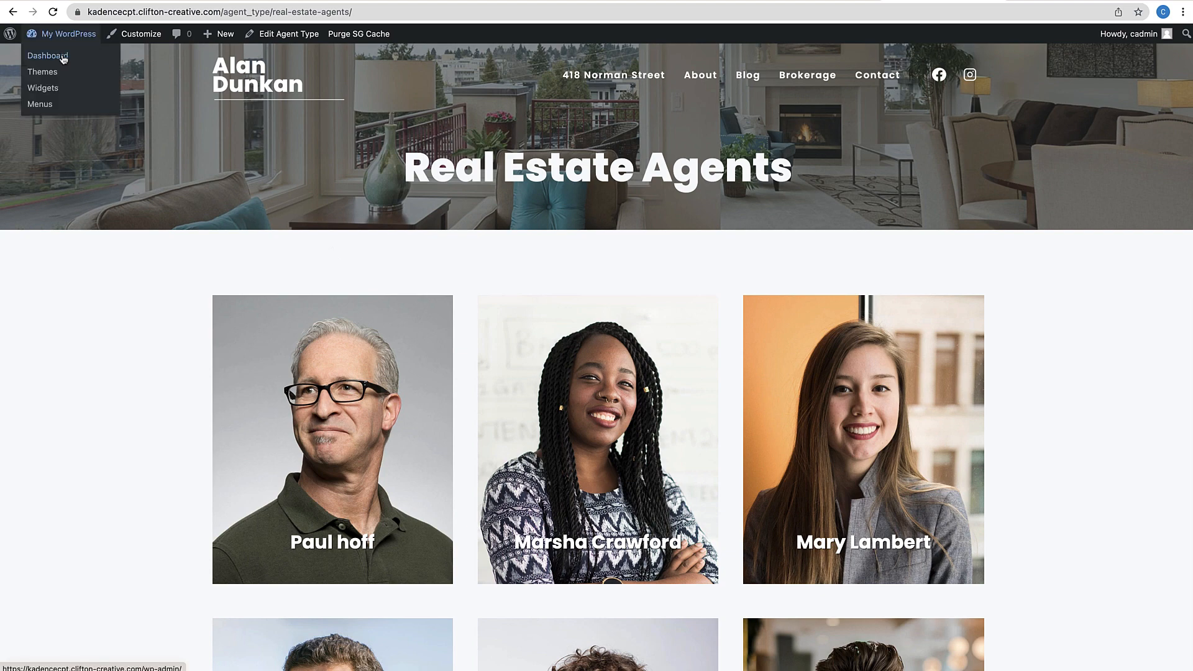
left_click(63, 59)
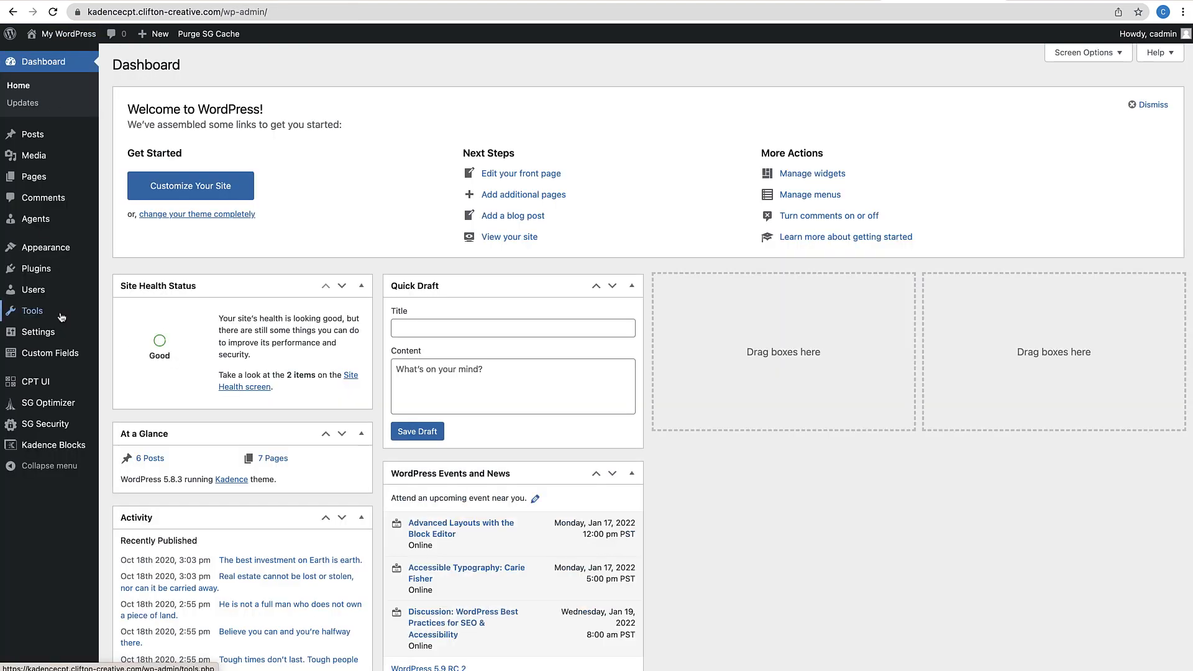
mouse_move(50, 251)
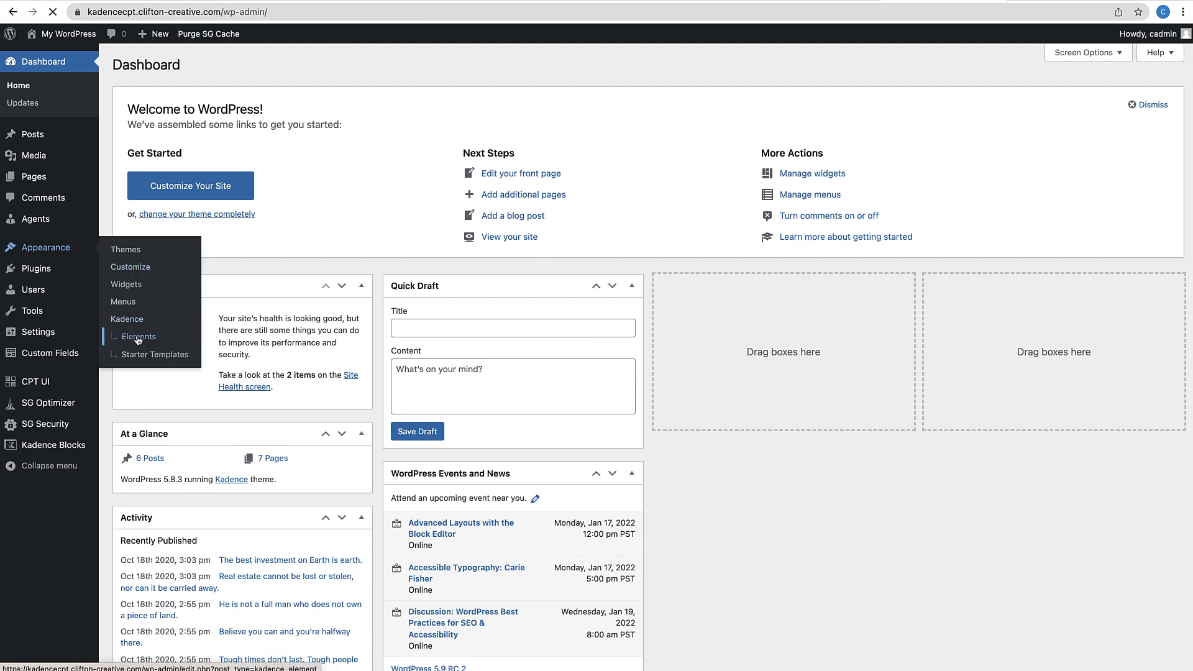
left_click(138, 339)
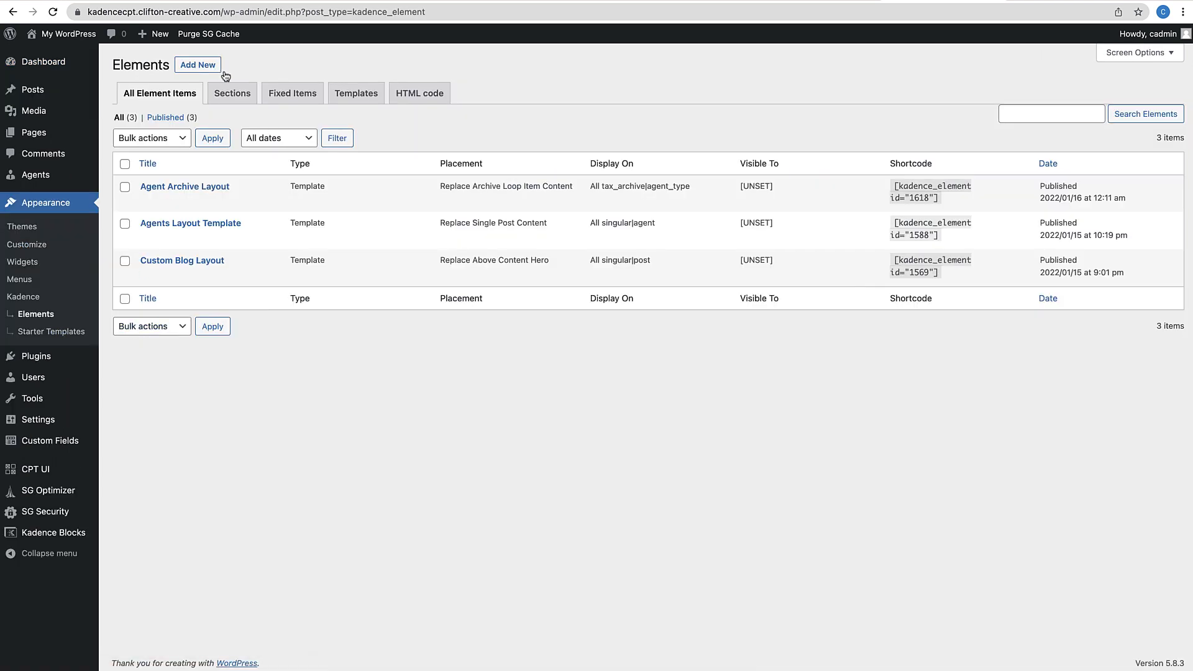
left_click(206, 64)
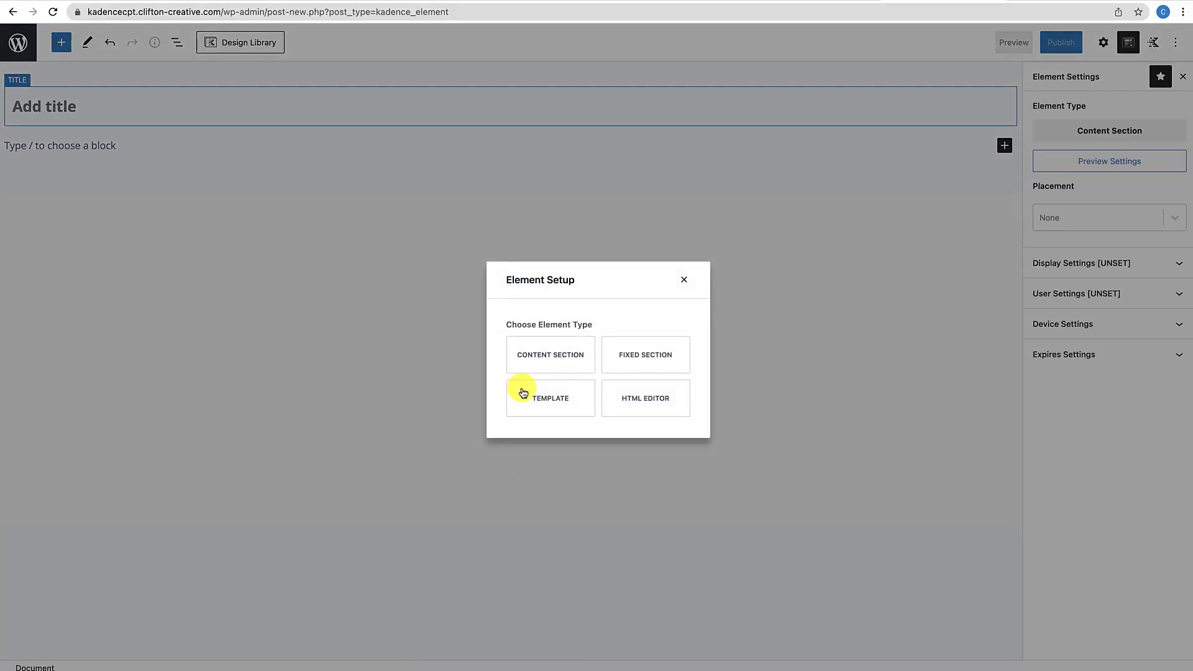
Make the element a Content Section titled 'Agent Archive Hero Section'
left_click(551, 360)
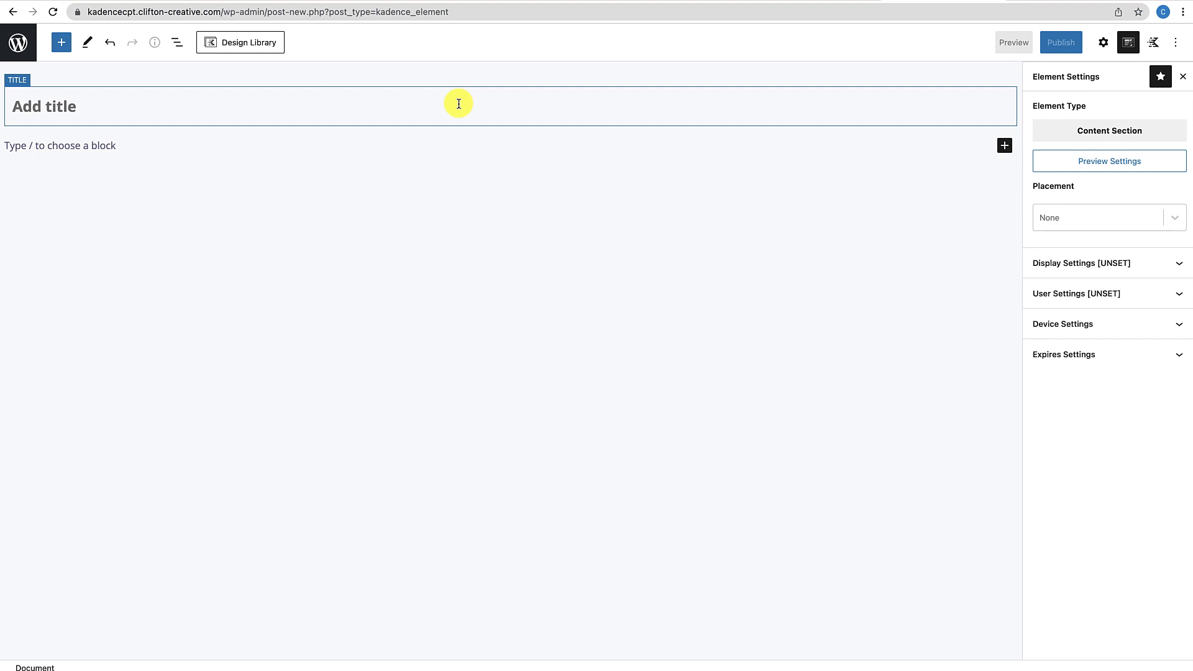
type("Agent Archive hero Section")
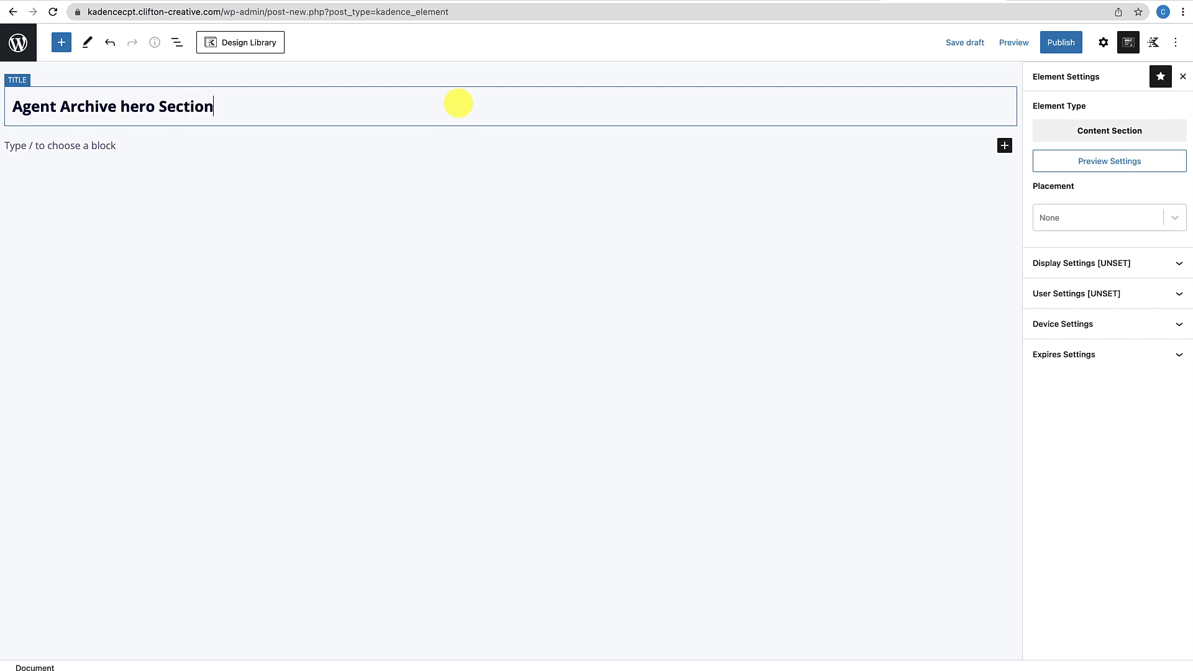
left_click(132, 108)
key("BackSpace")
type("H")
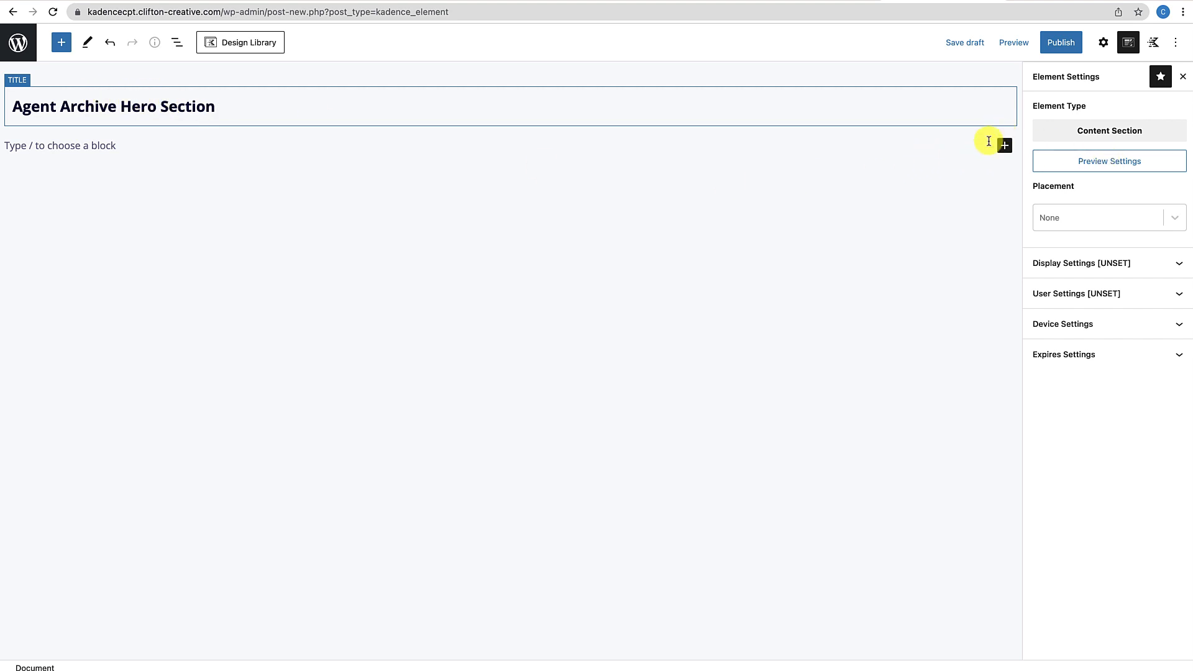
Set the preview to the Agents post type with an agent post selected
left_click(1100, 162)
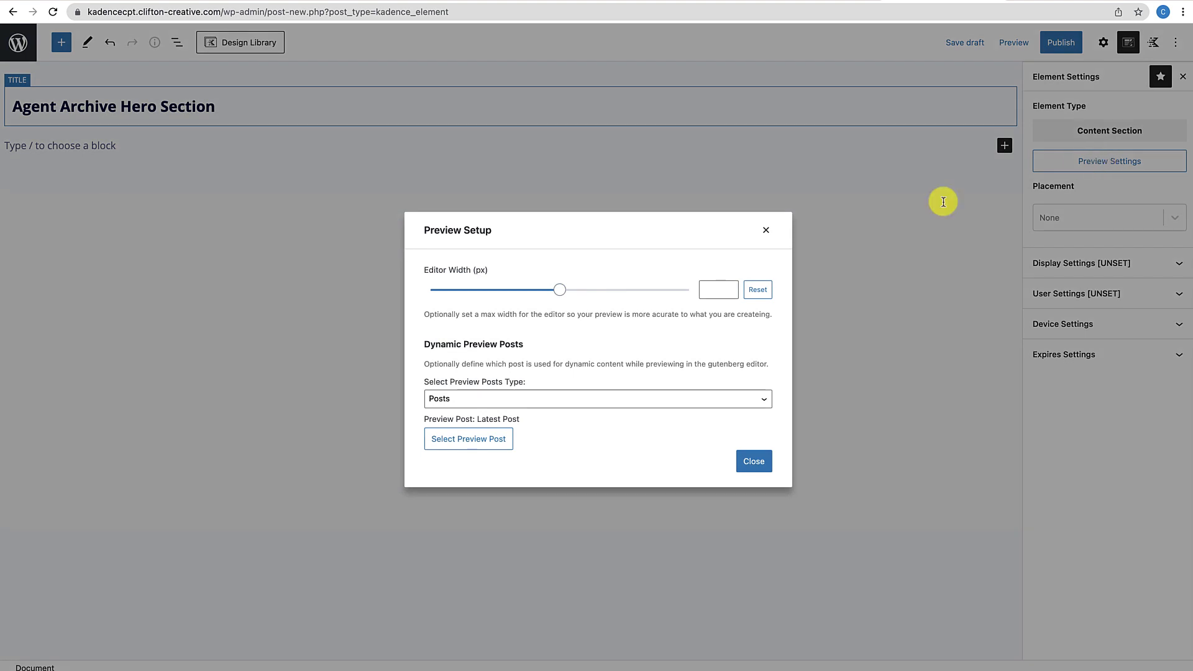
left_click(557, 403)
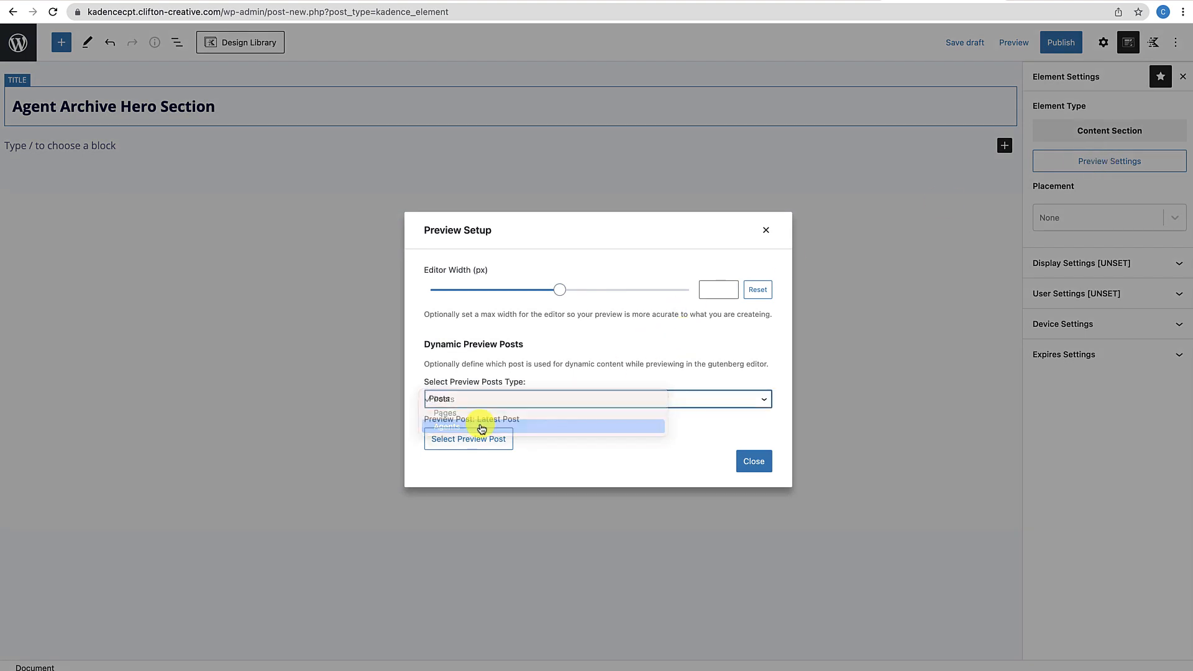
left_click(481, 427)
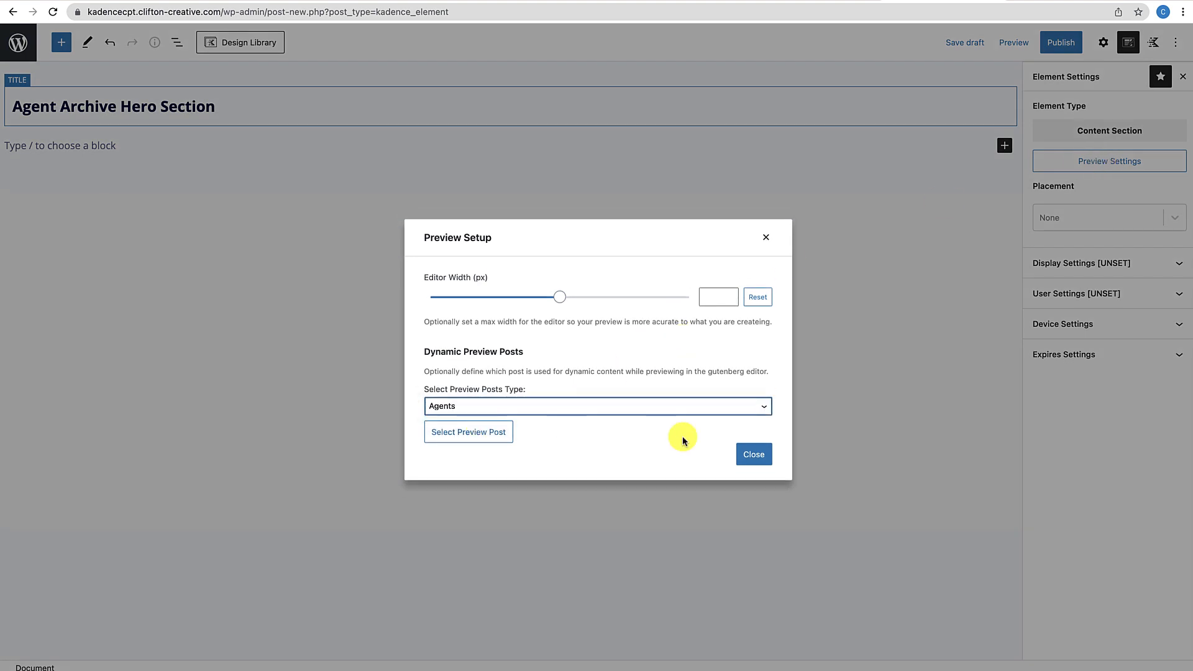
left_click(519, 435)
left_click(266, 163)
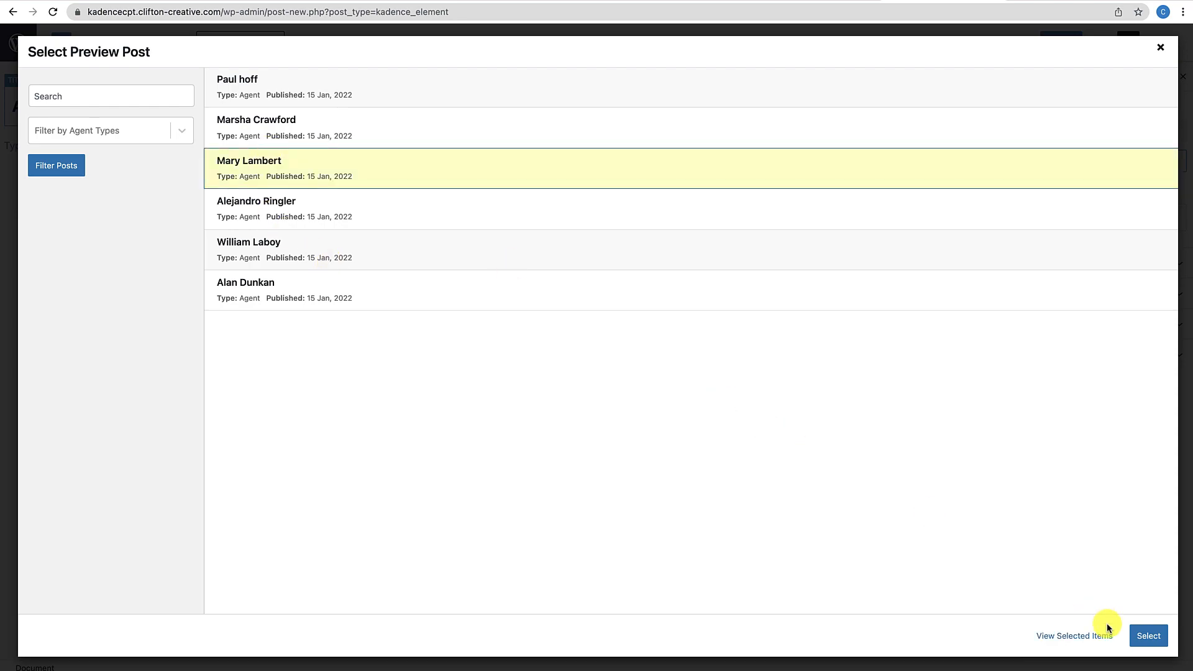
left_click(1138, 634)
left_click(1139, 629)
Place the element After Header, show it on Agent Type Archives, and publish it
left_click(1174, 217)
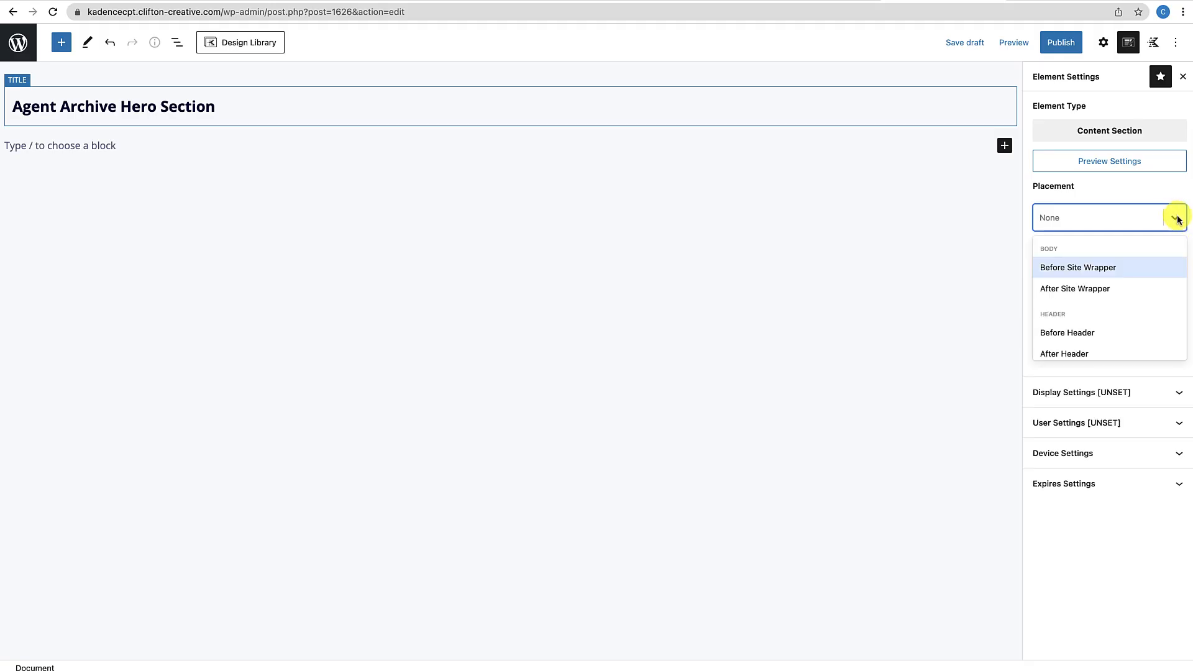
scroll(1084, 310, "down", 3)
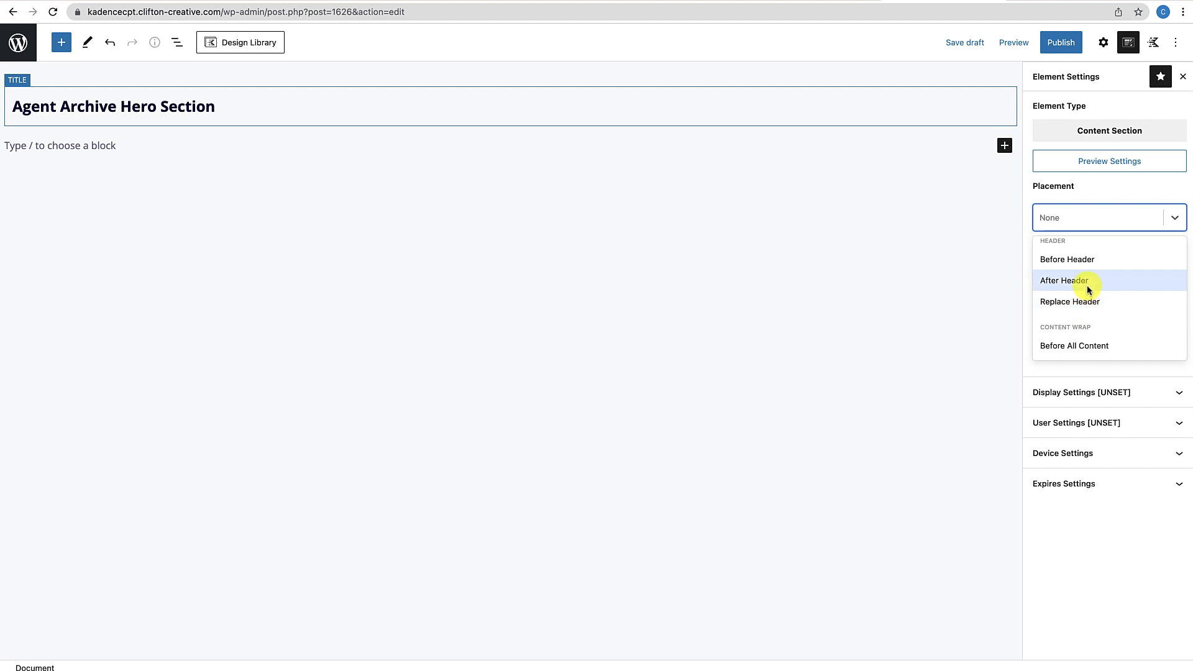
left_click(1087, 285)
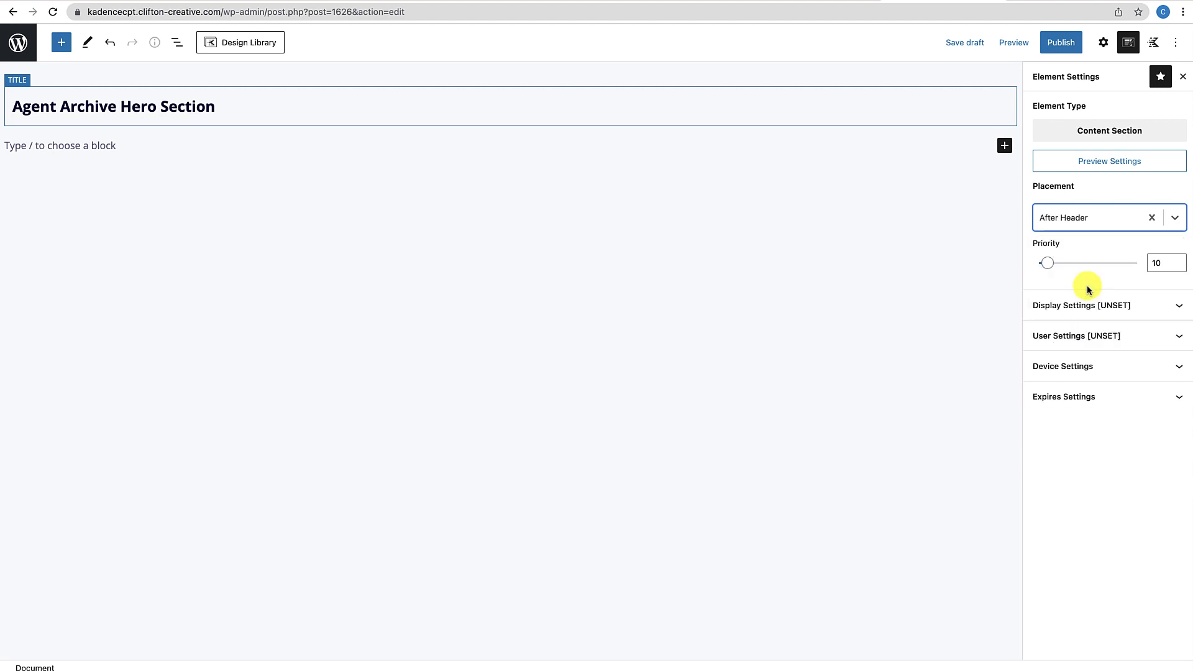
left_click(1084, 307)
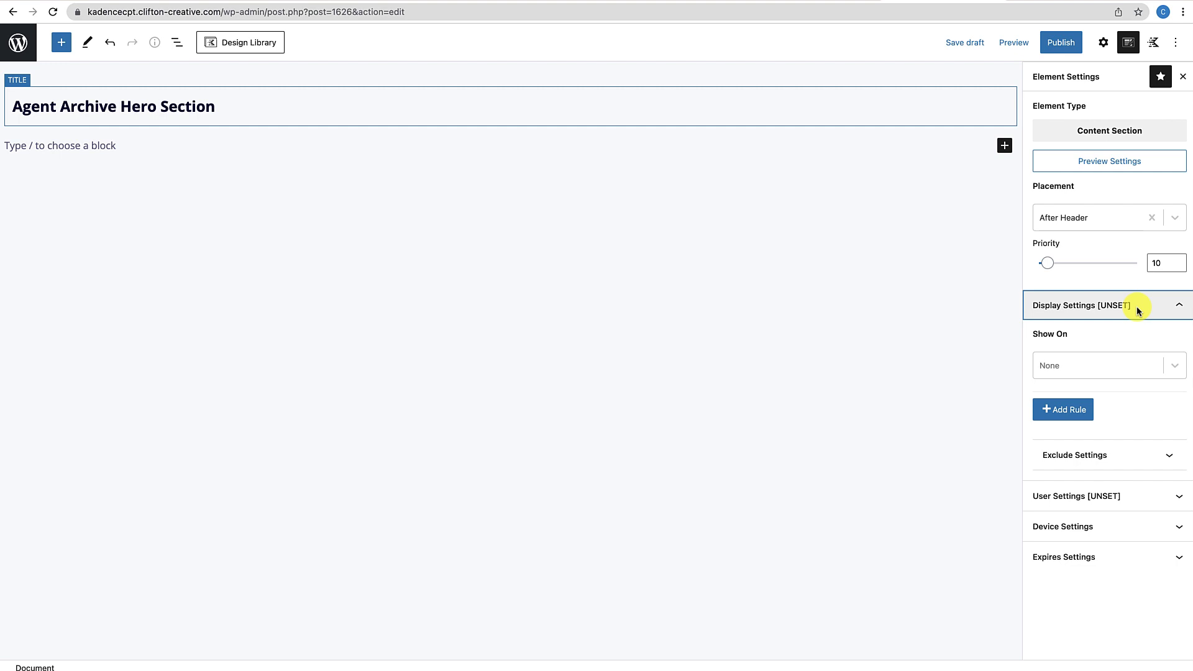
left_click(1166, 364)
scroll(1082, 454, "down", 3)
scroll(1081, 457, "down", 3)
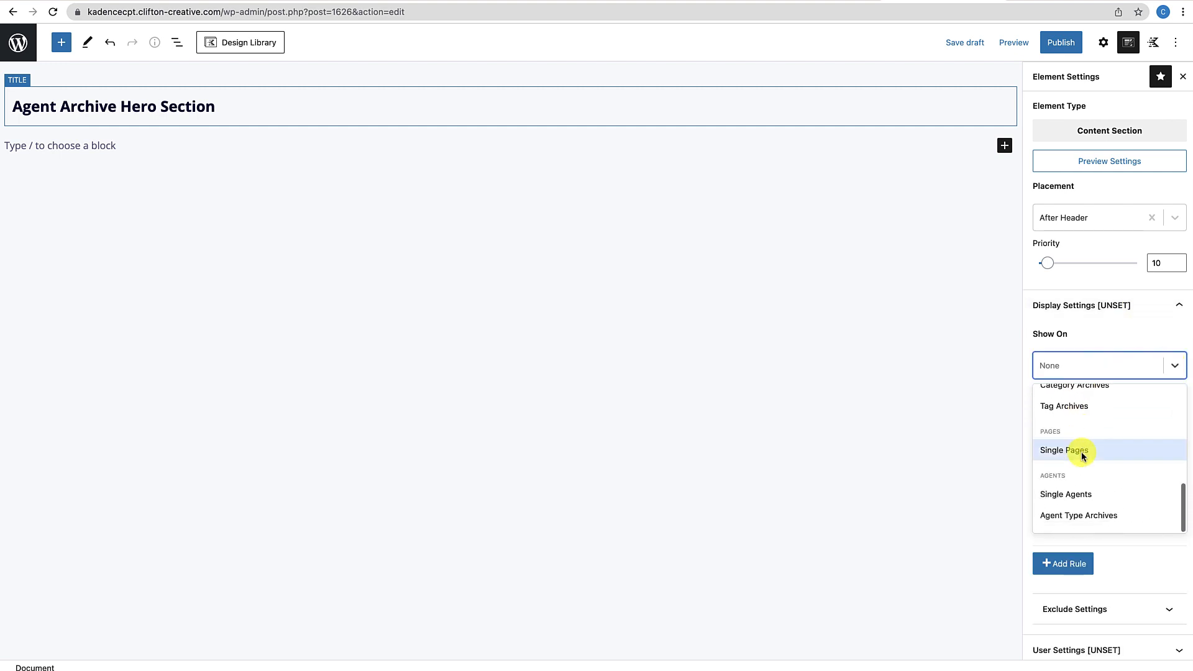
left_click(1069, 515)
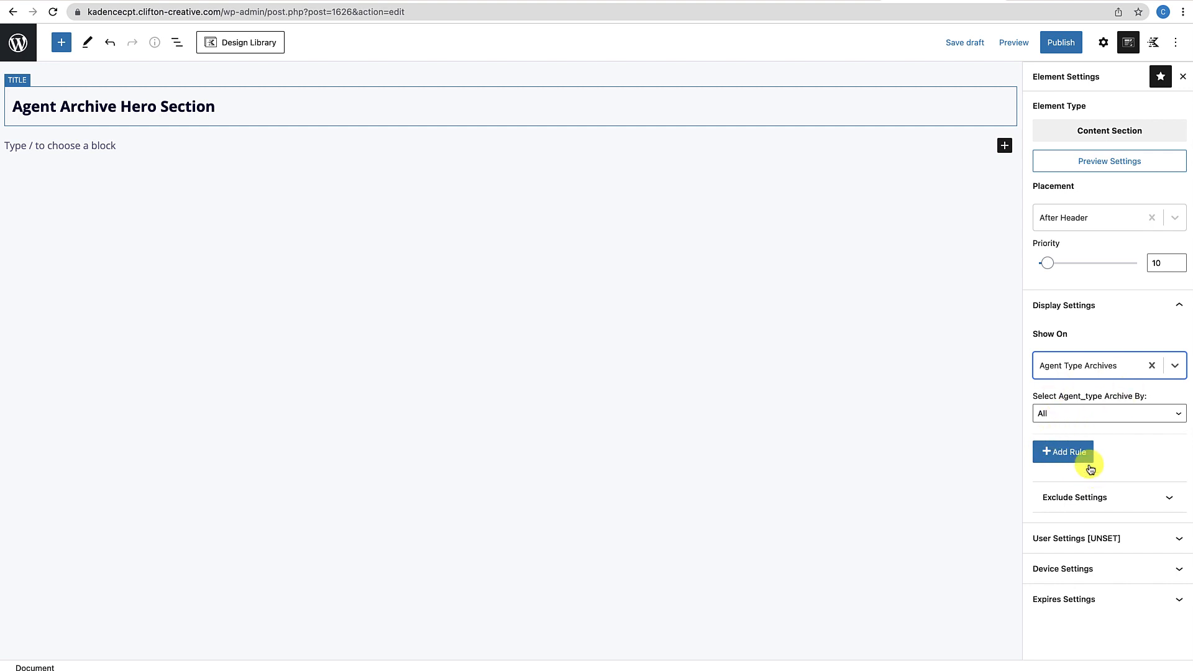
left_click(1067, 42)
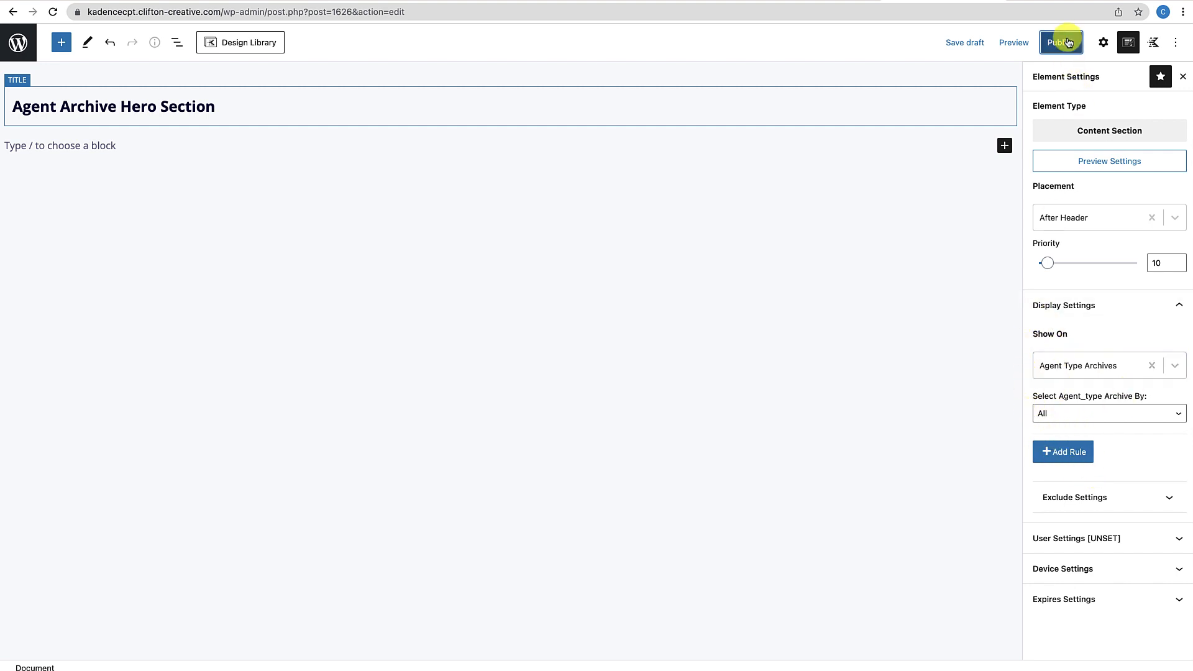
left_click(1065, 41)
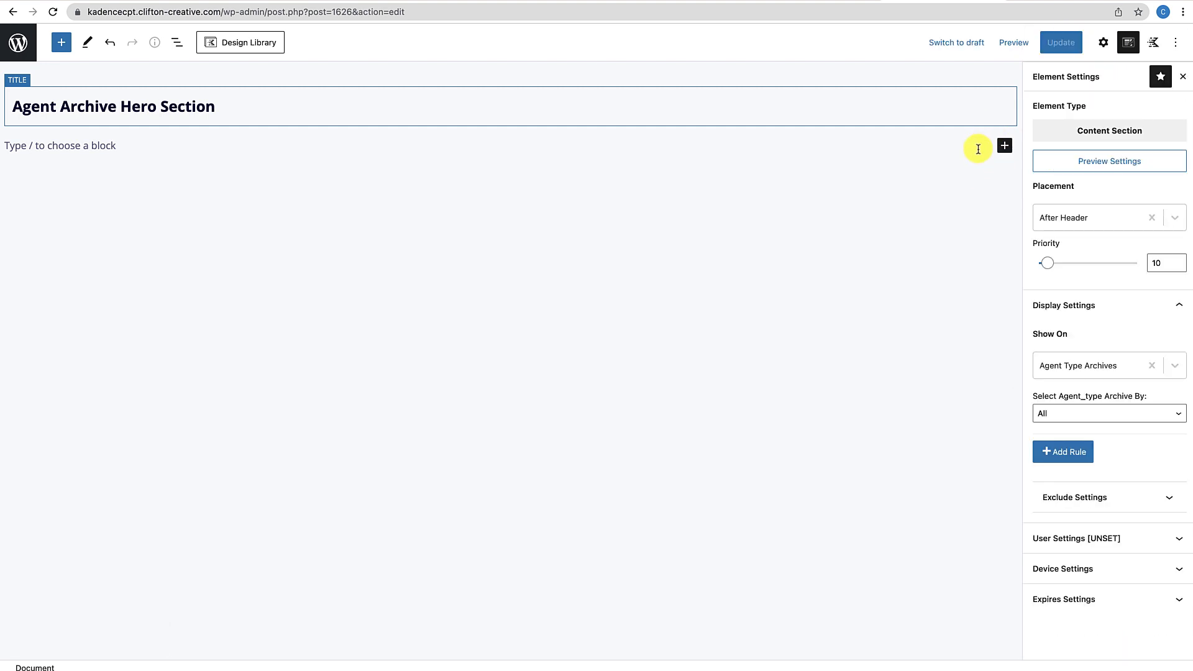
Insert a one-column Row Layout block into the hero element
left_click(1101, 50)
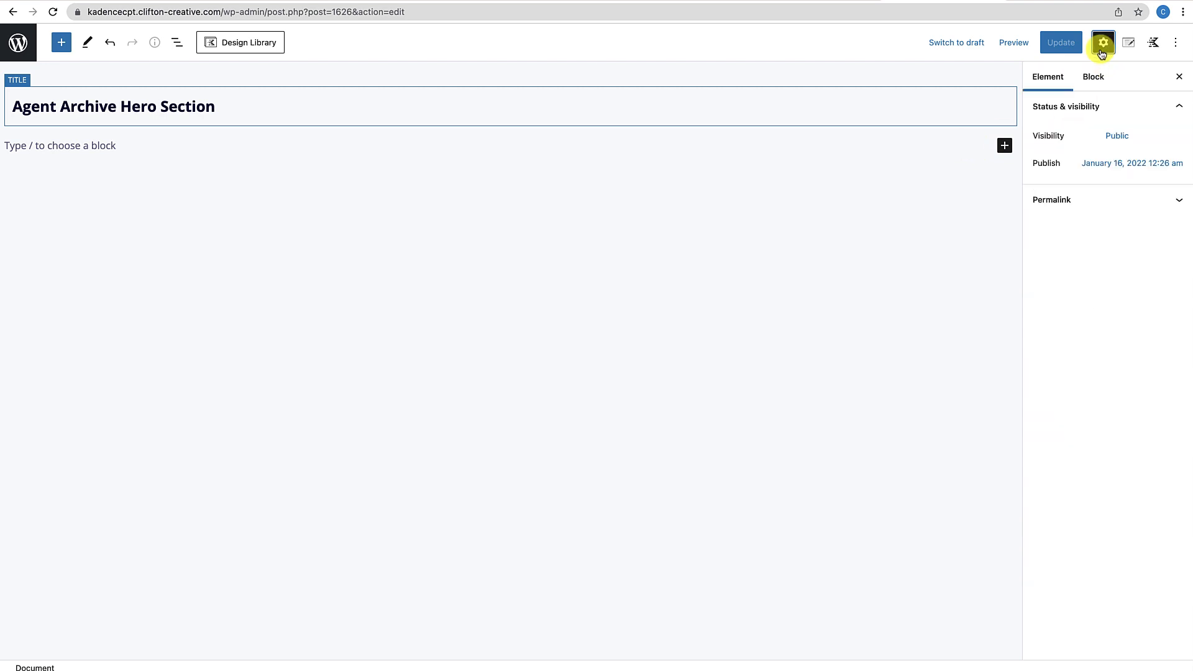
left_click(1004, 145)
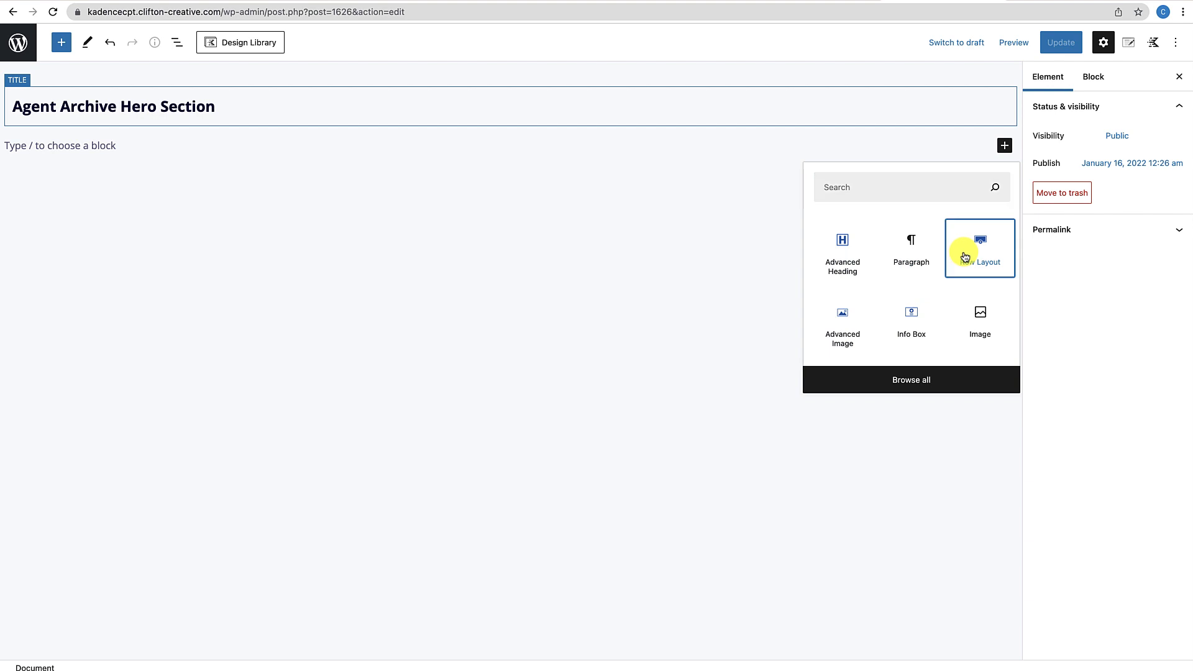
left_click(964, 255)
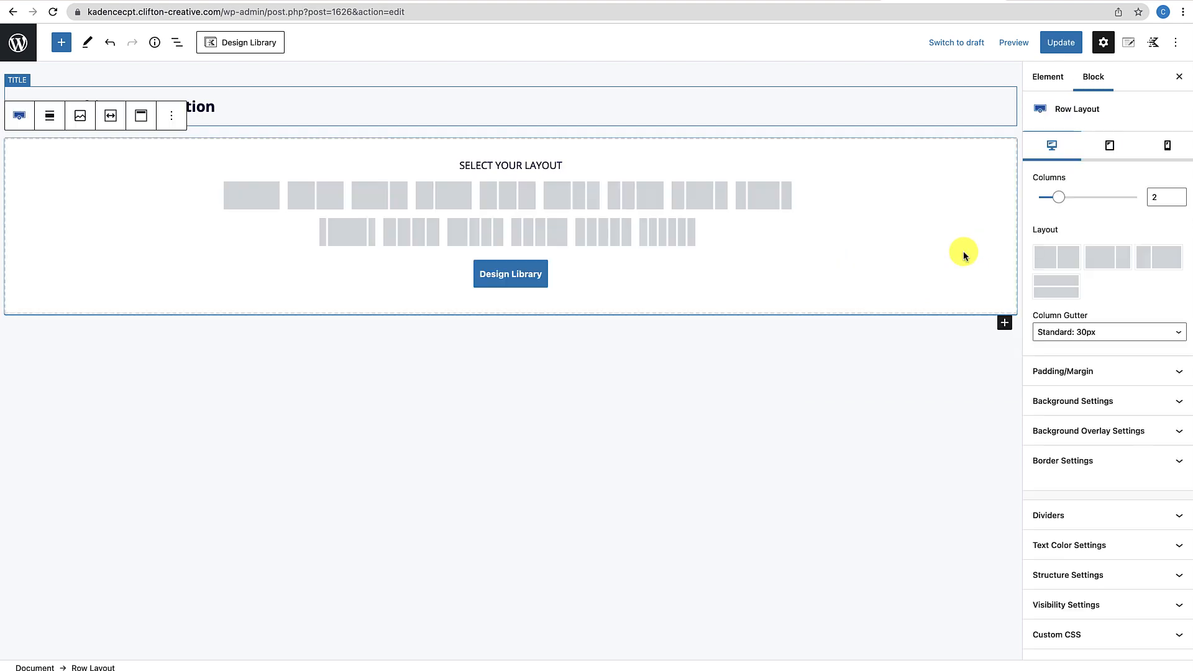
left_click(266, 198)
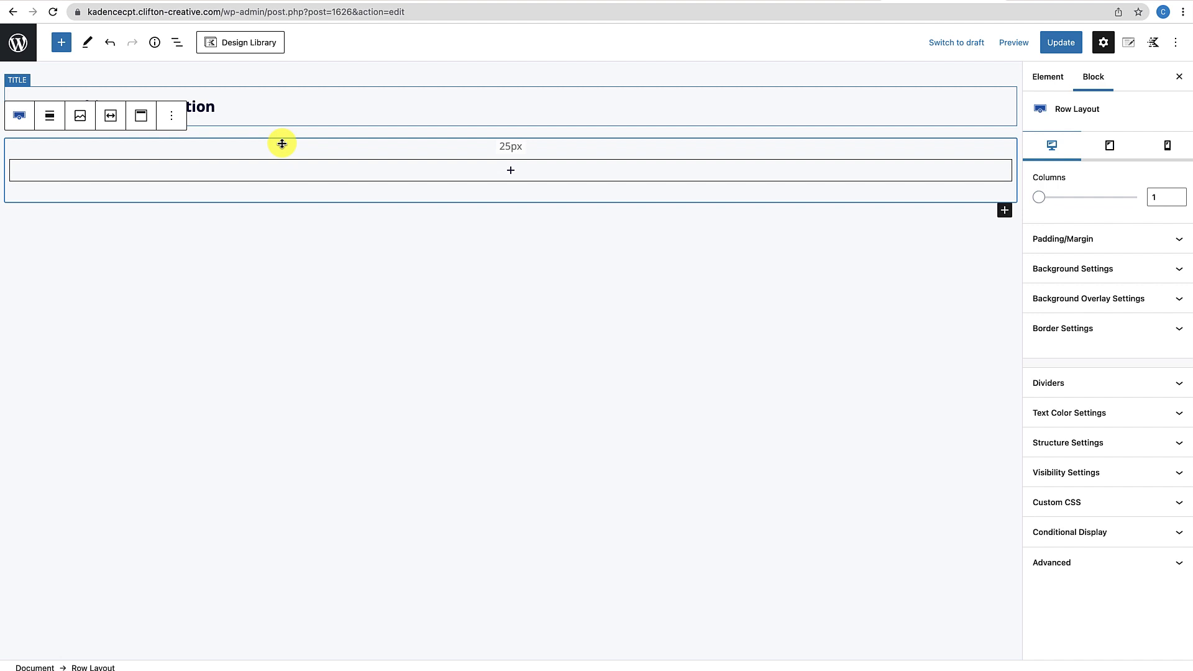
Set the row's Min Height to 500 and its Custom Content Max Width to 800
left_click(1065, 452)
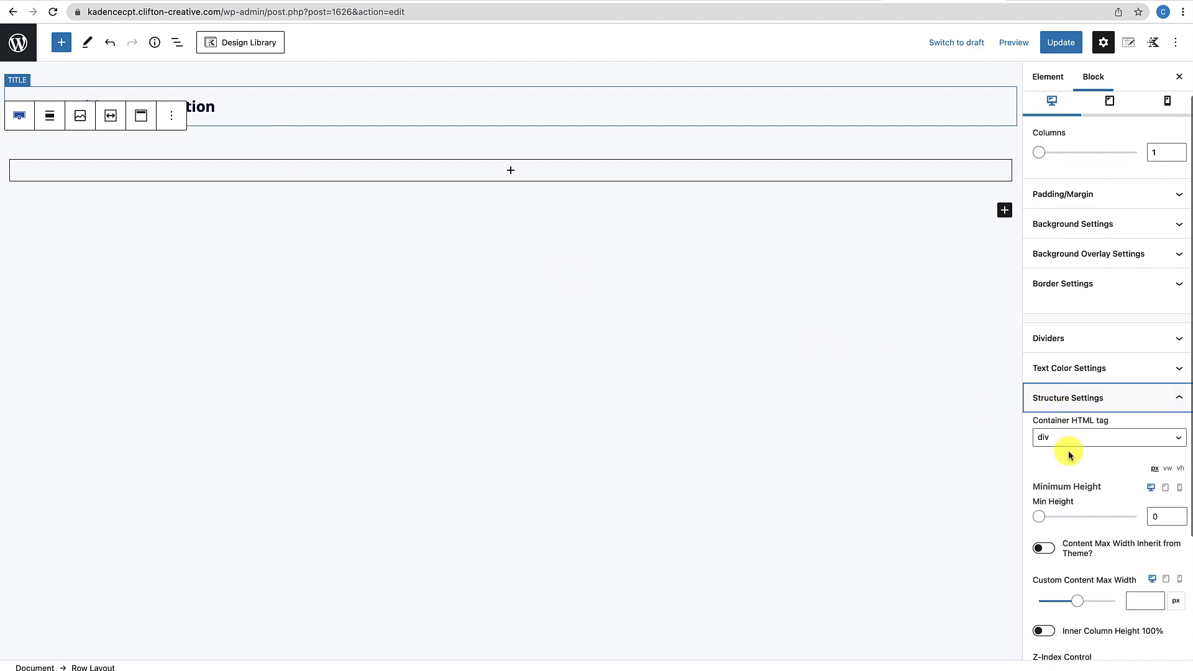
left_click(1153, 517)
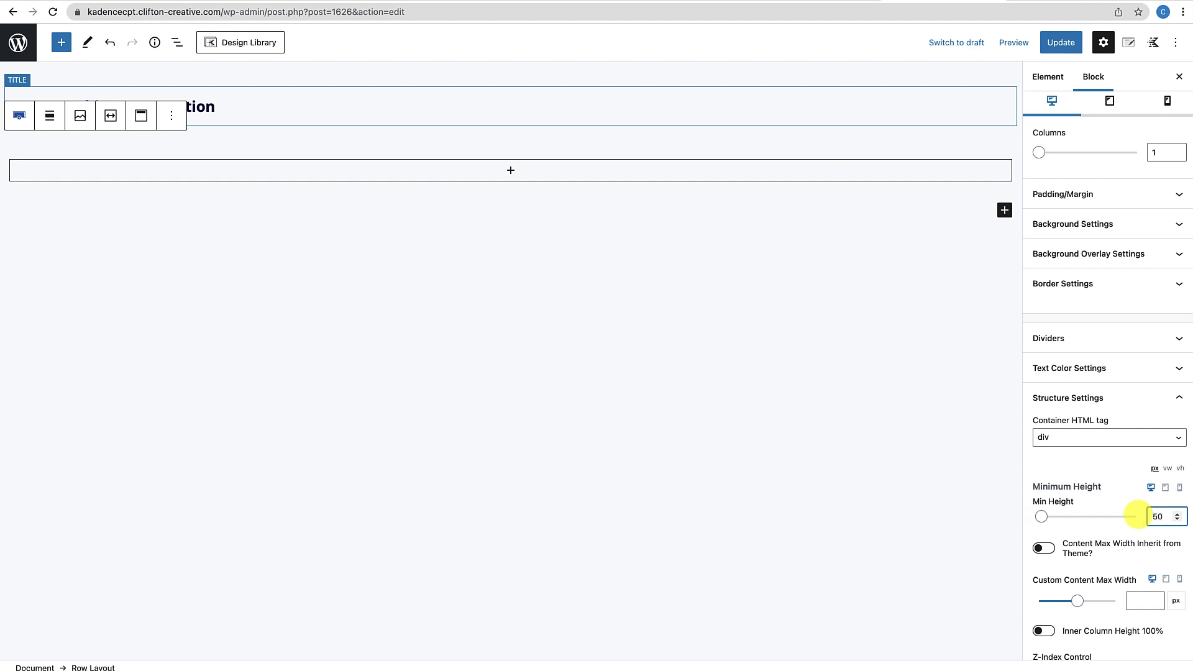
type("500")
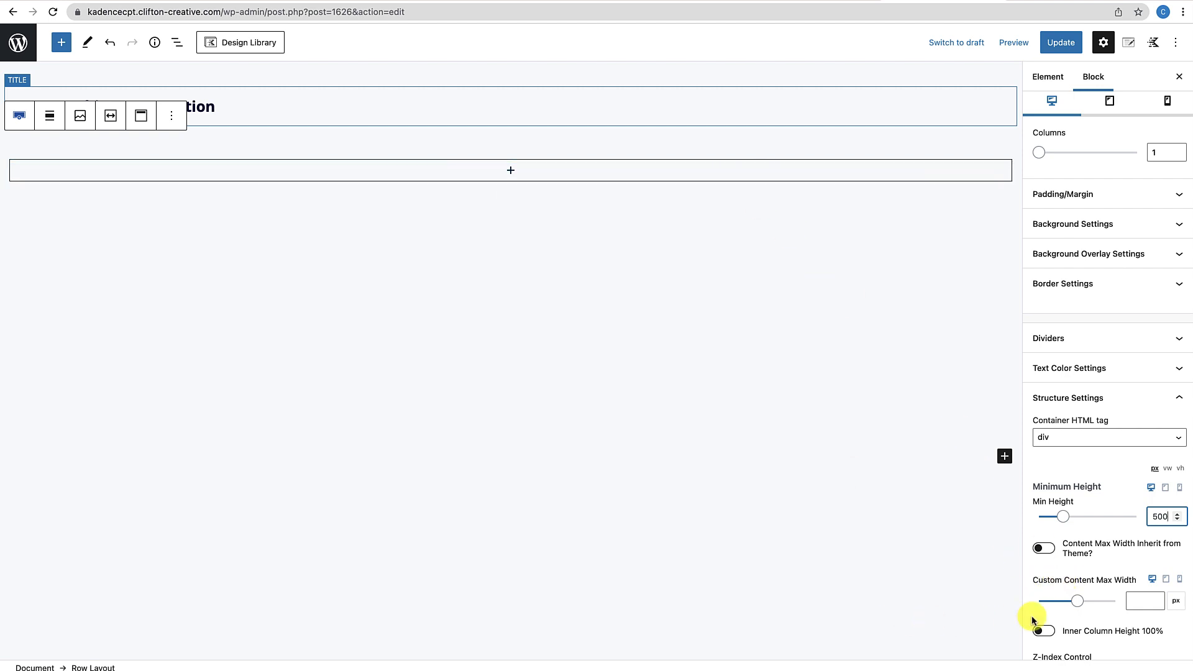
scroll(1042, 579, "down", 2)
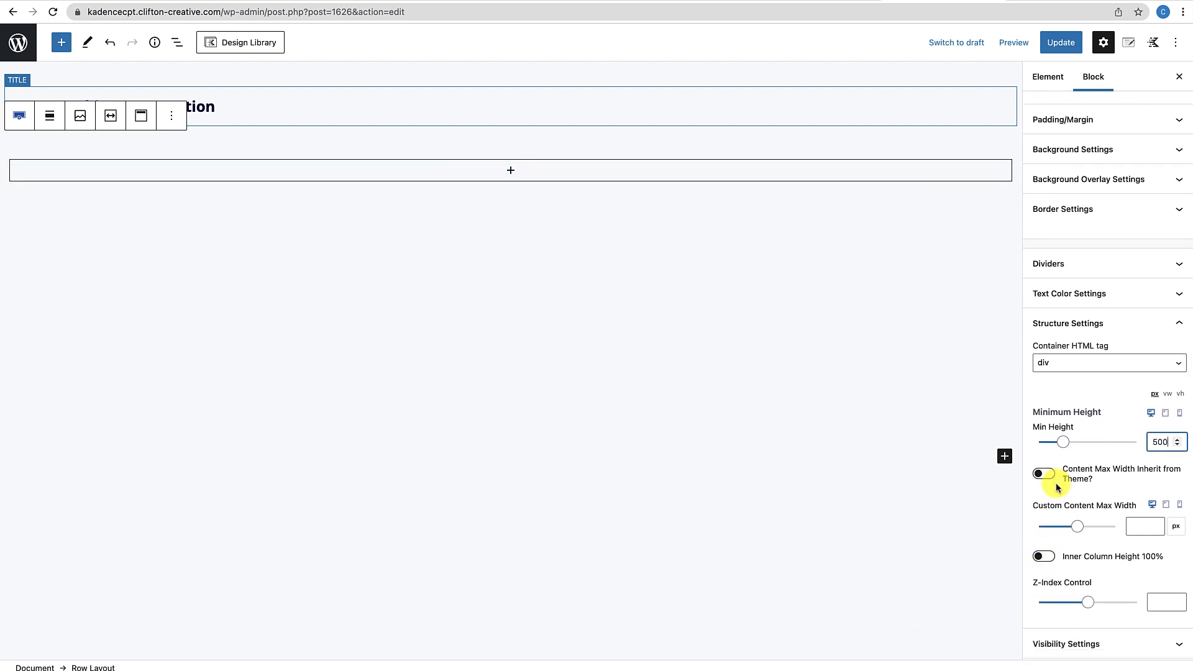
left_click(1134, 528)
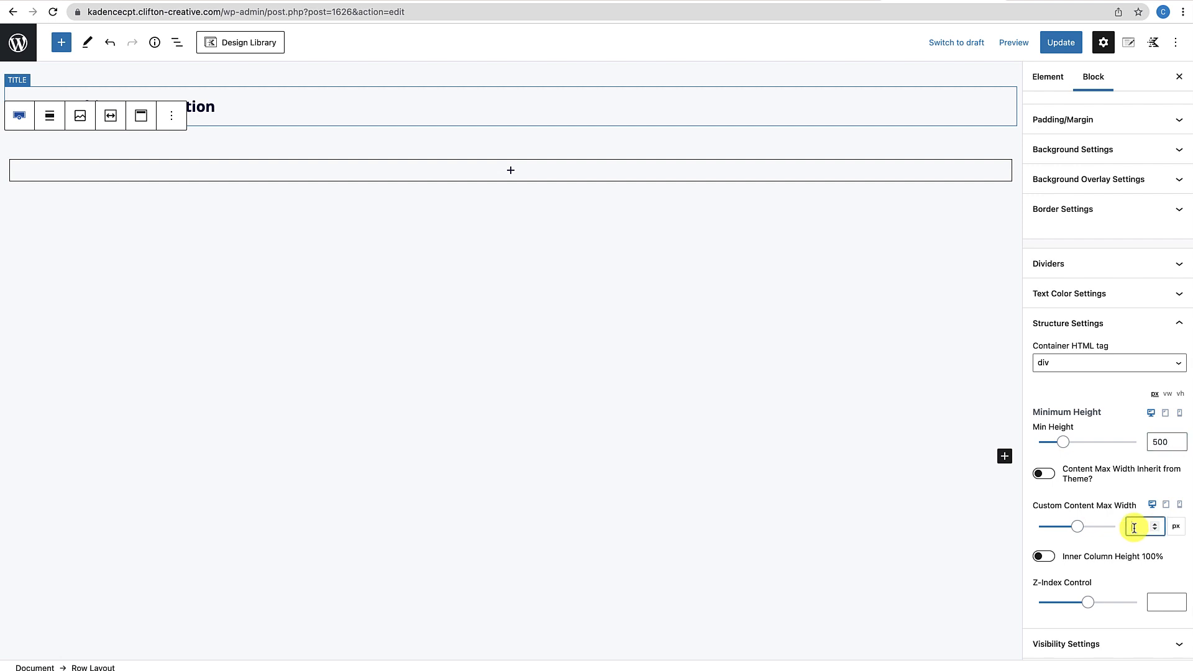
type("800")
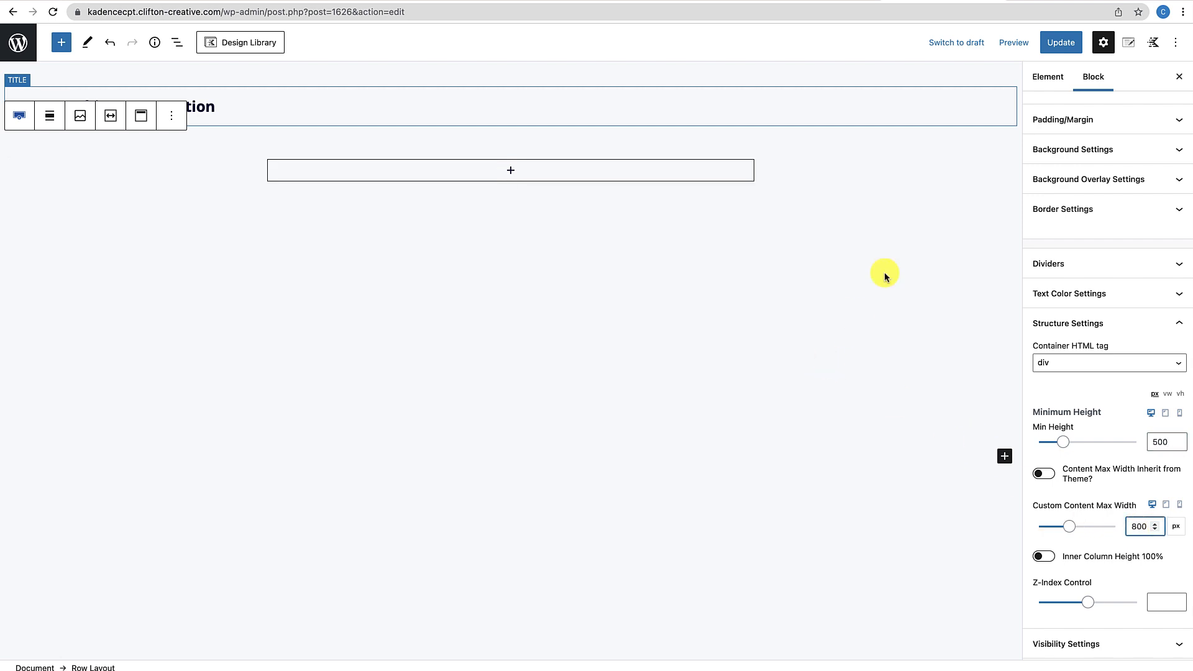
Centre the row's content vertically
left_click(907, 197)
left_click(902, 132)
left_click(903, 153)
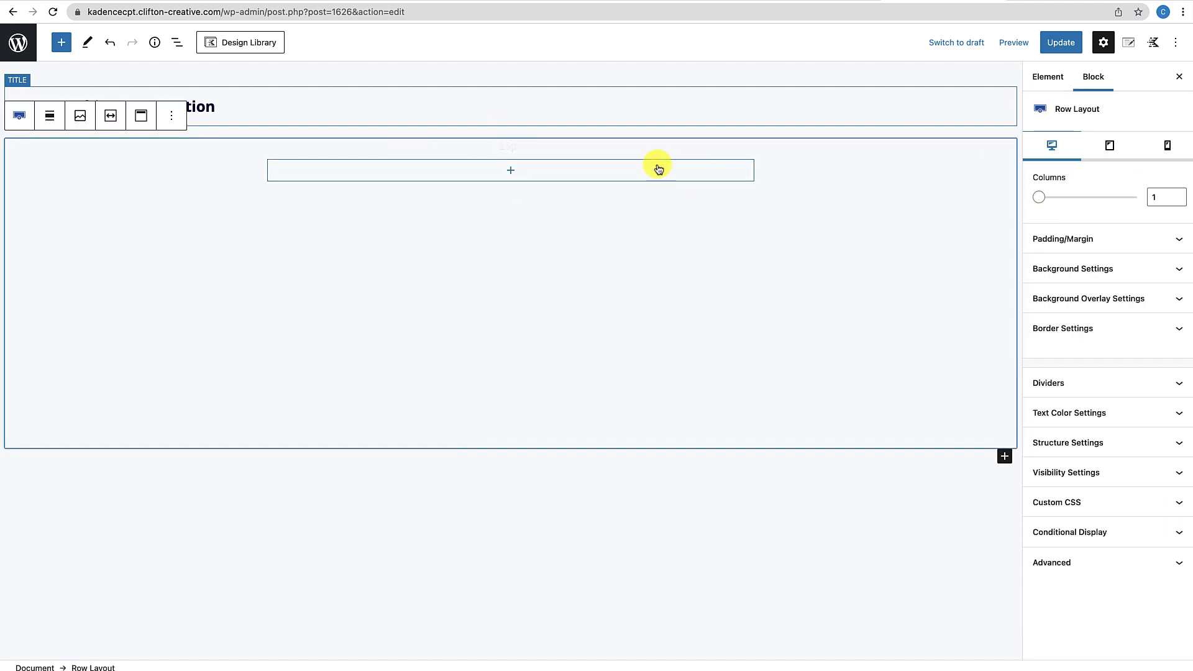
left_click(141, 118)
left_click(165, 184)
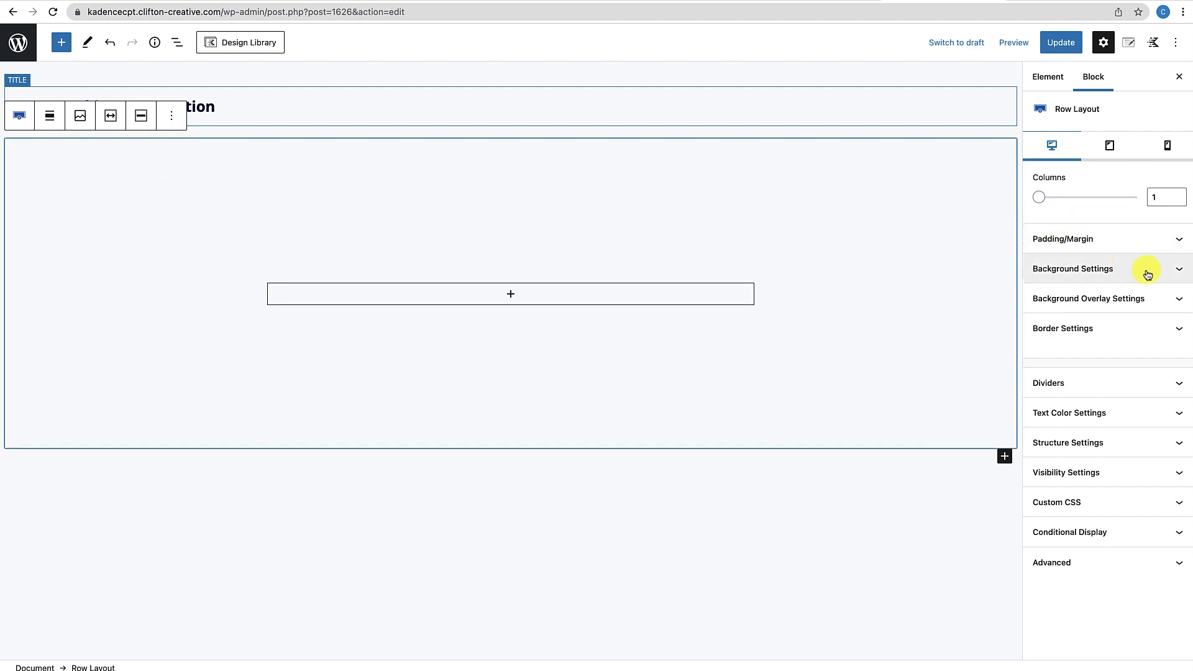
Set the living-room photo from the Media Library as the row's background image
left_click(1166, 276)
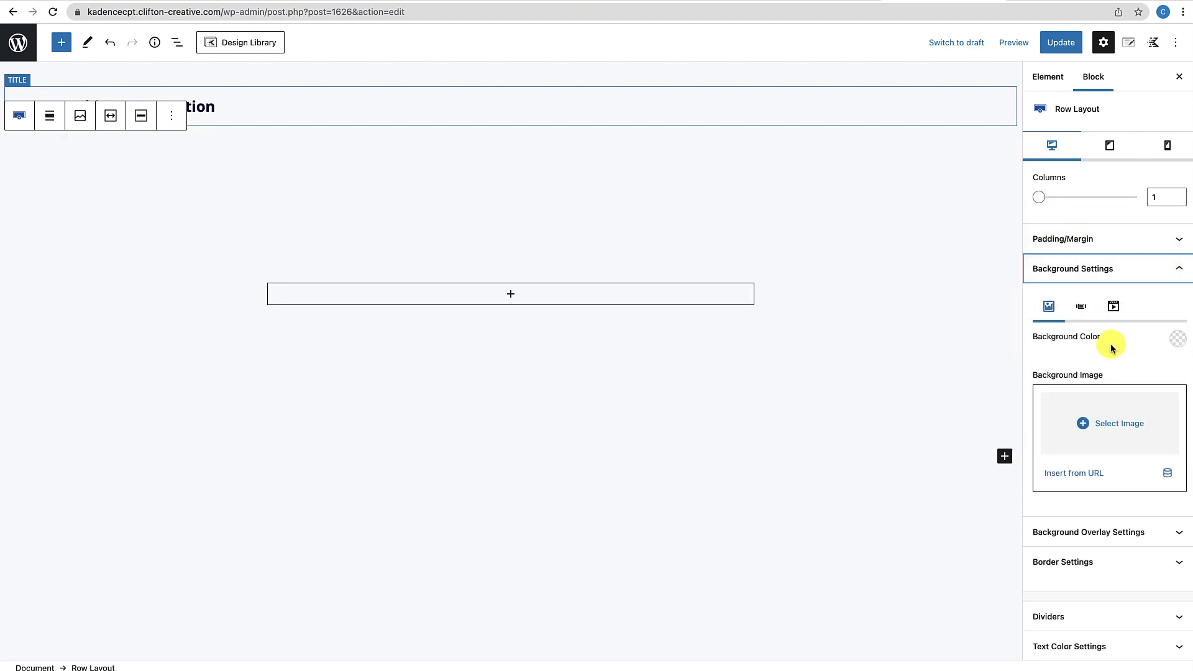
left_click(1105, 444)
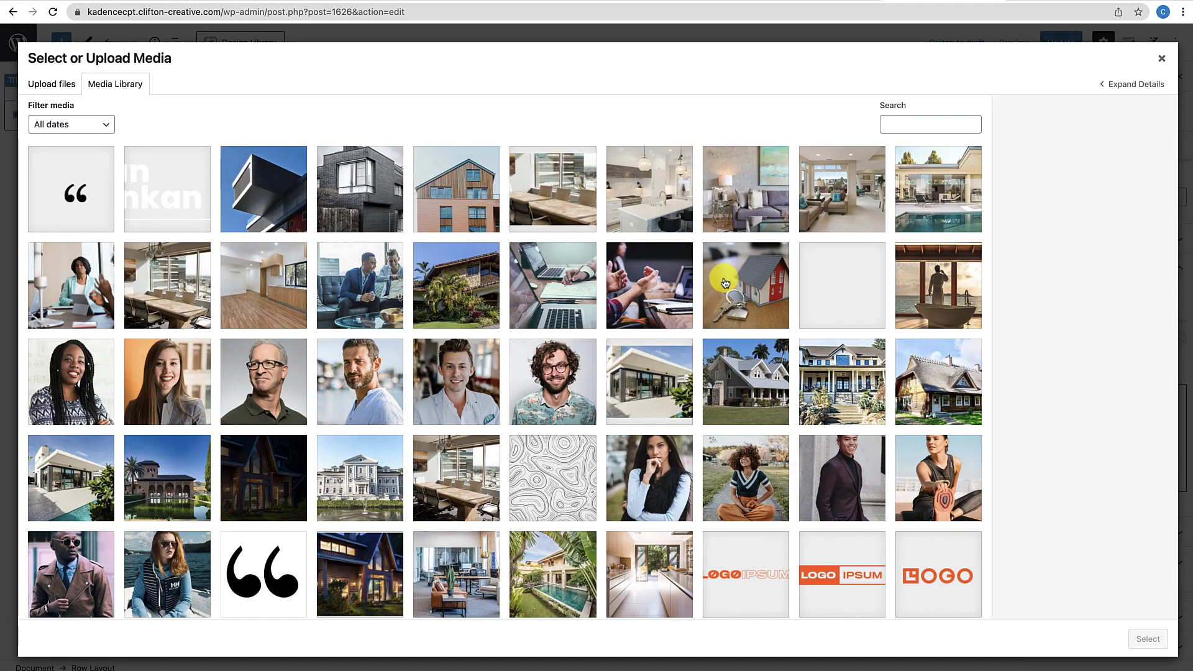
left_click(859, 208)
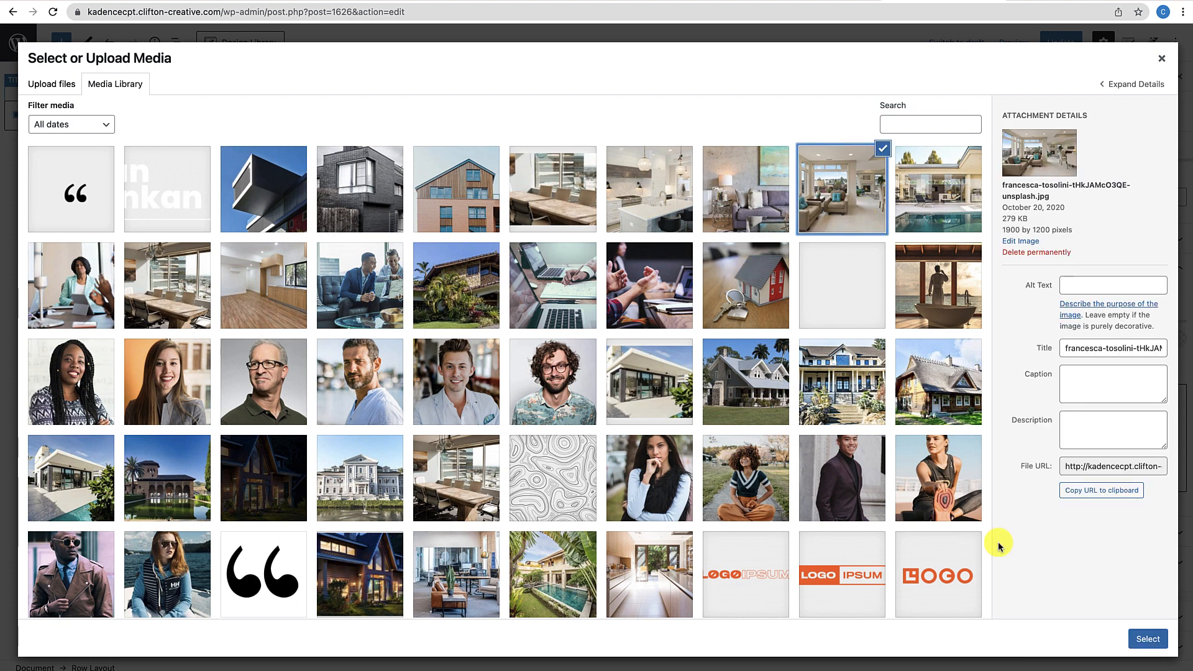
left_click(1148, 639)
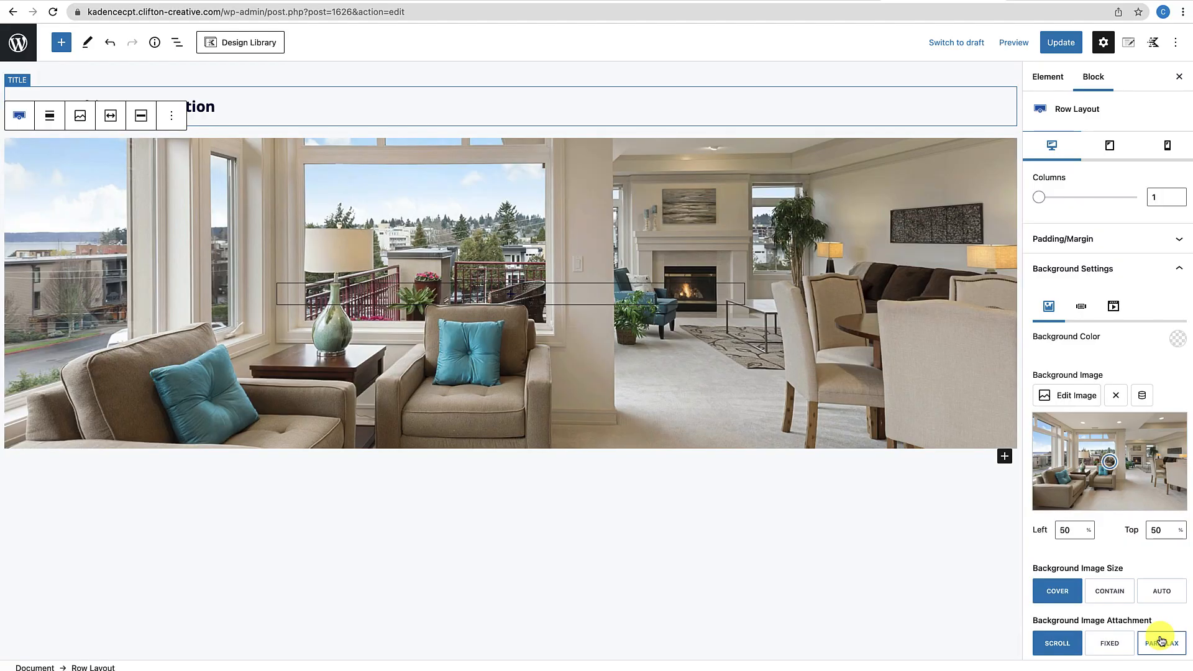
scroll(1145, 531, "down", 1)
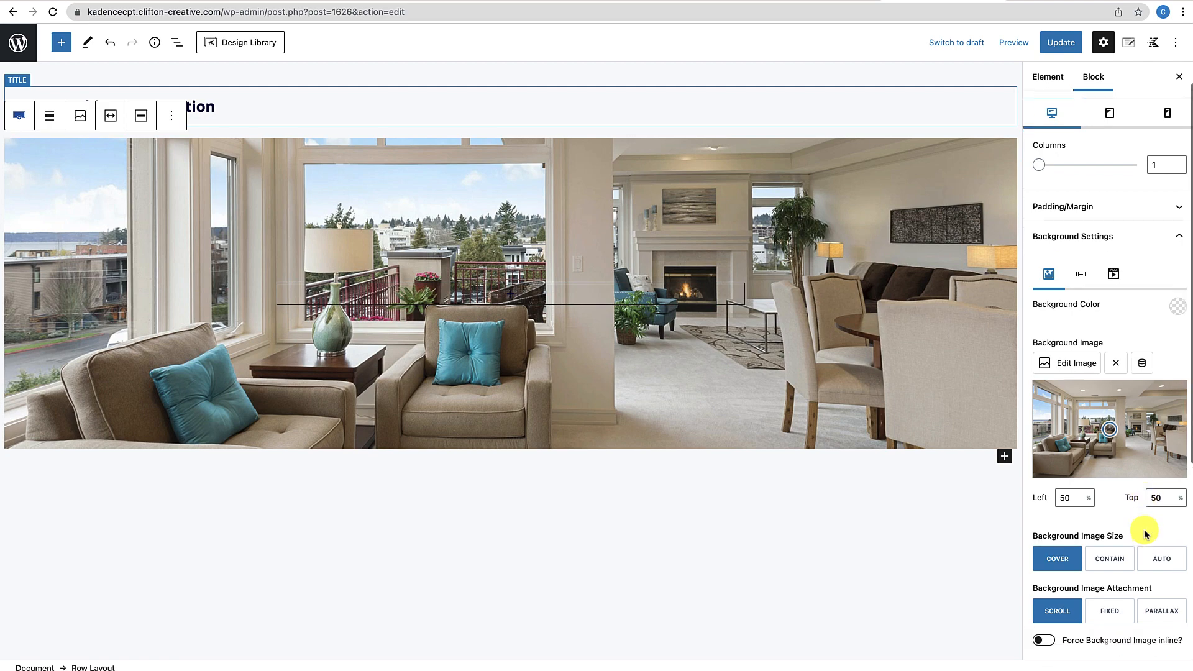
scroll(1128, 413, "down", 5)
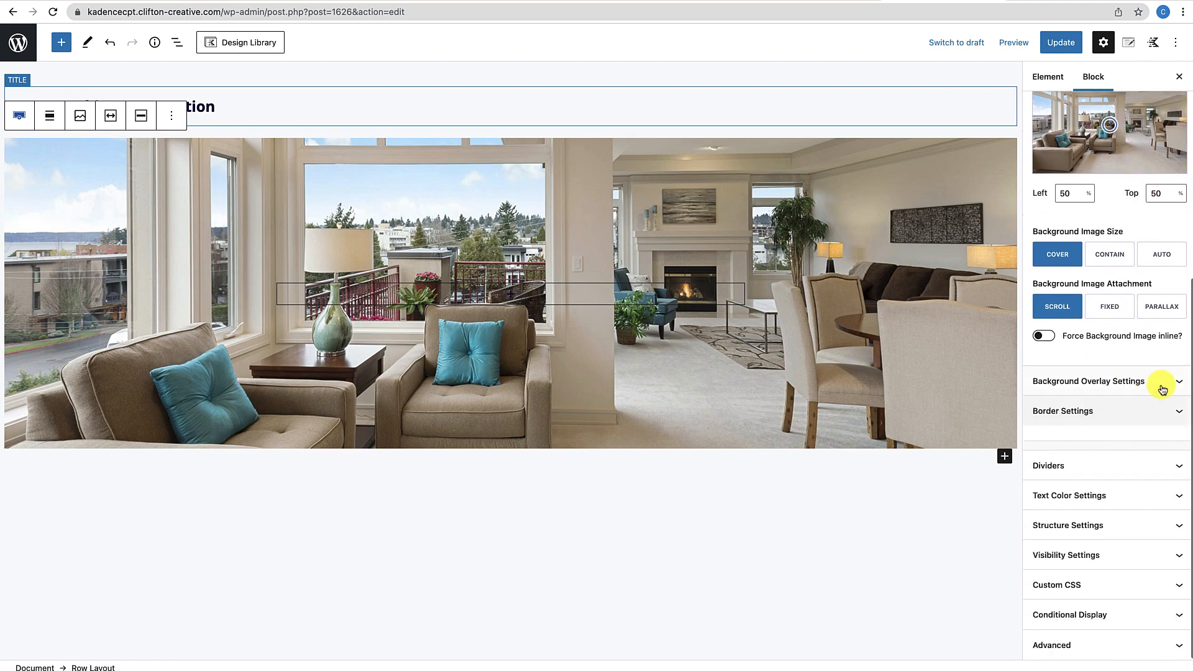
Add a dark Background Overlay colour with Overlay Opacity 50 over the photo
left_click(1162, 382)
left_click(1176, 505)
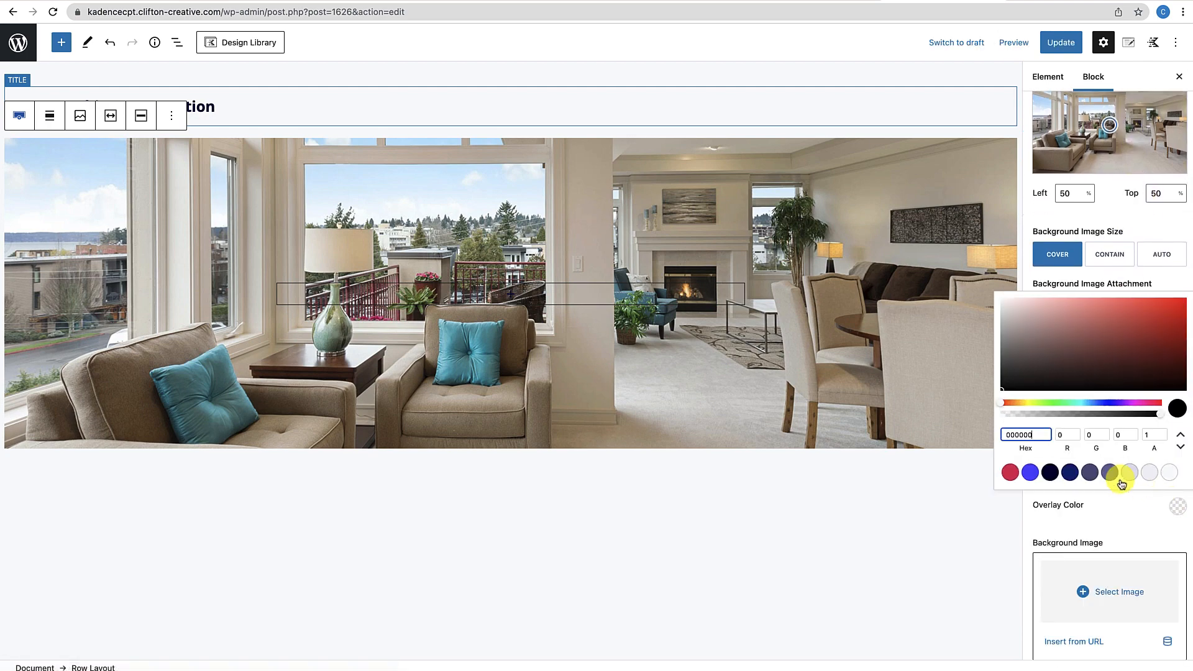
left_click(1050, 472)
left_click(1099, 533)
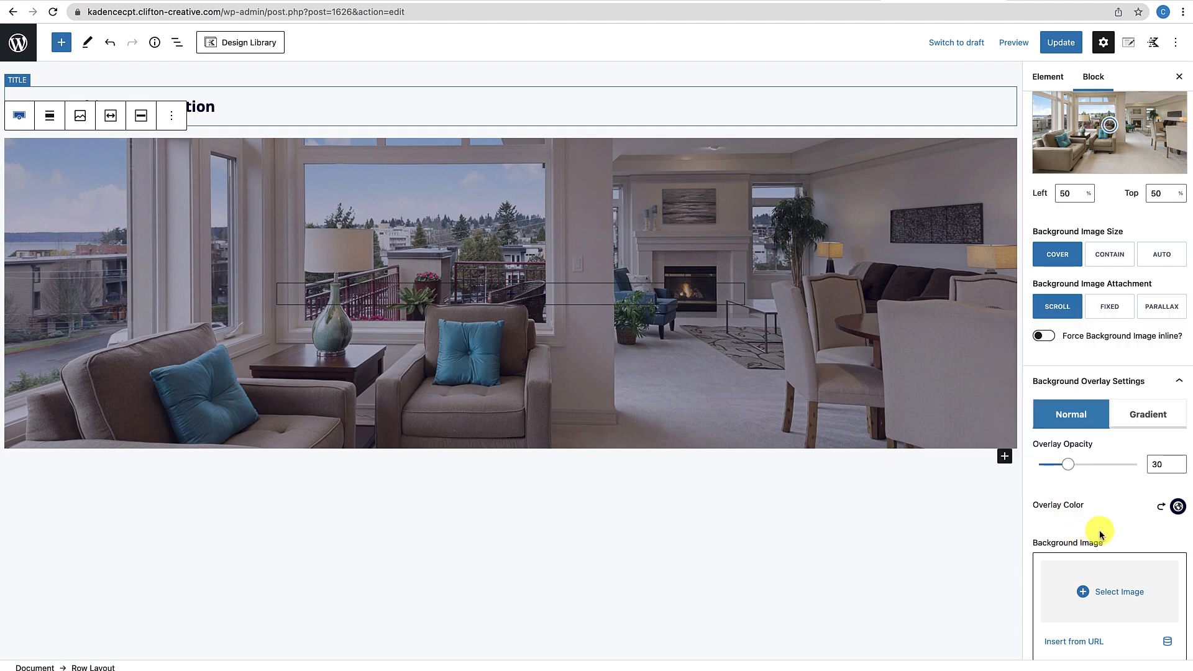
left_click_drag(1158, 466, 1139, 461)
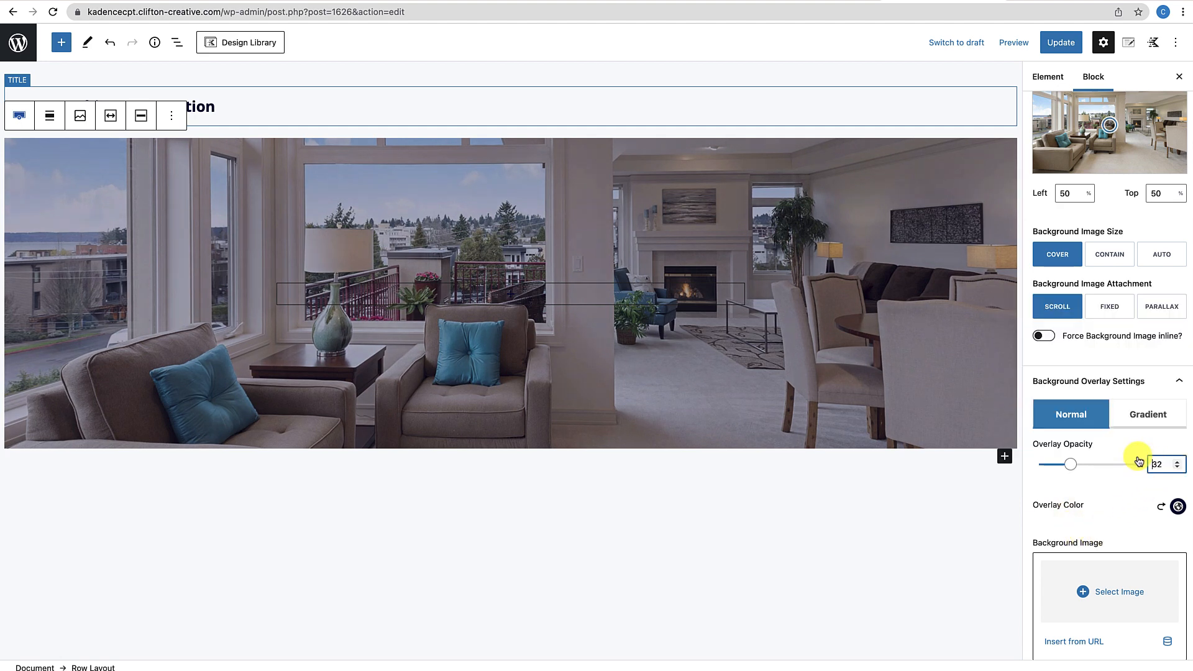
type("5")
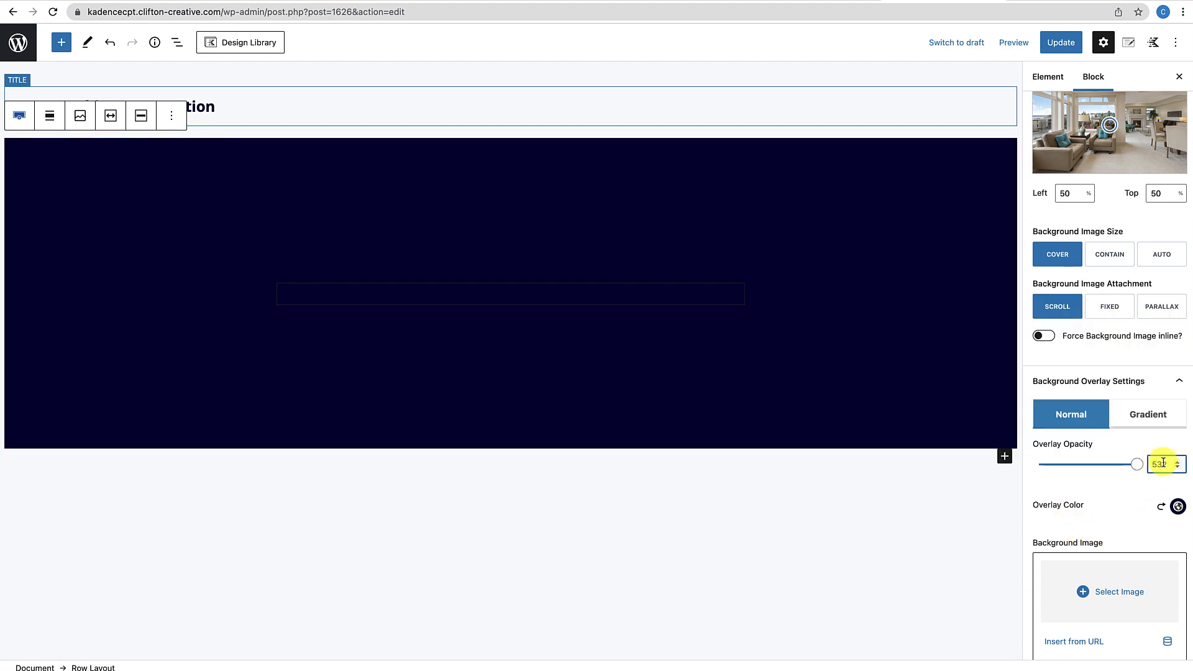
key("Delete")
key("Delete")
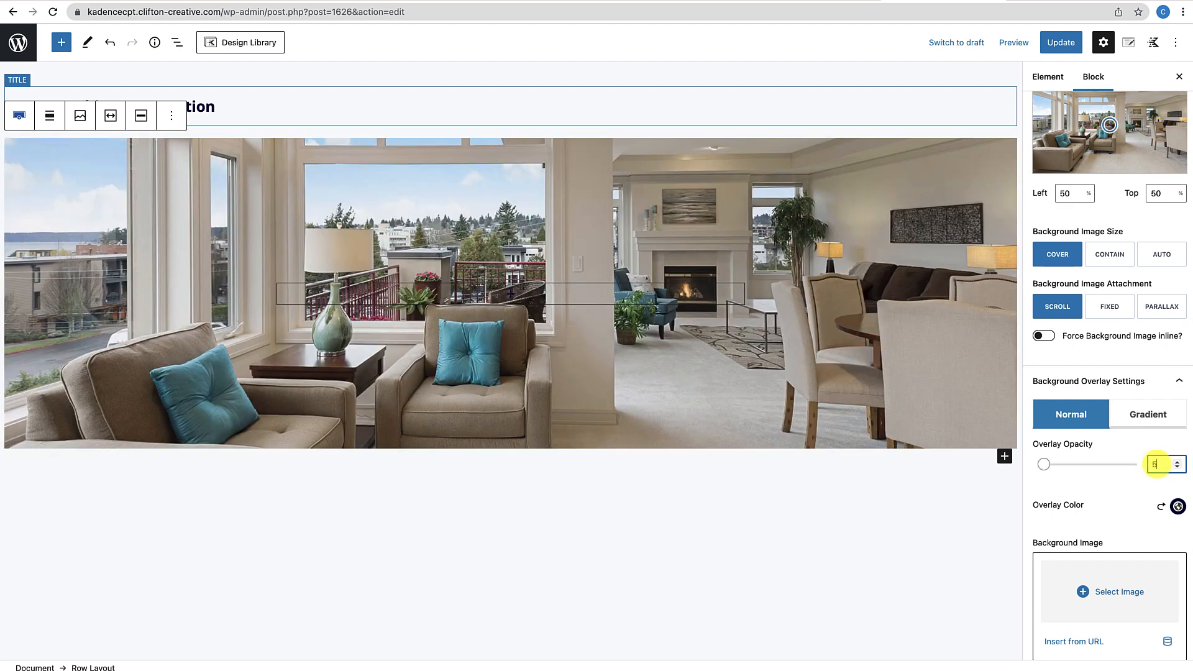
type("0")
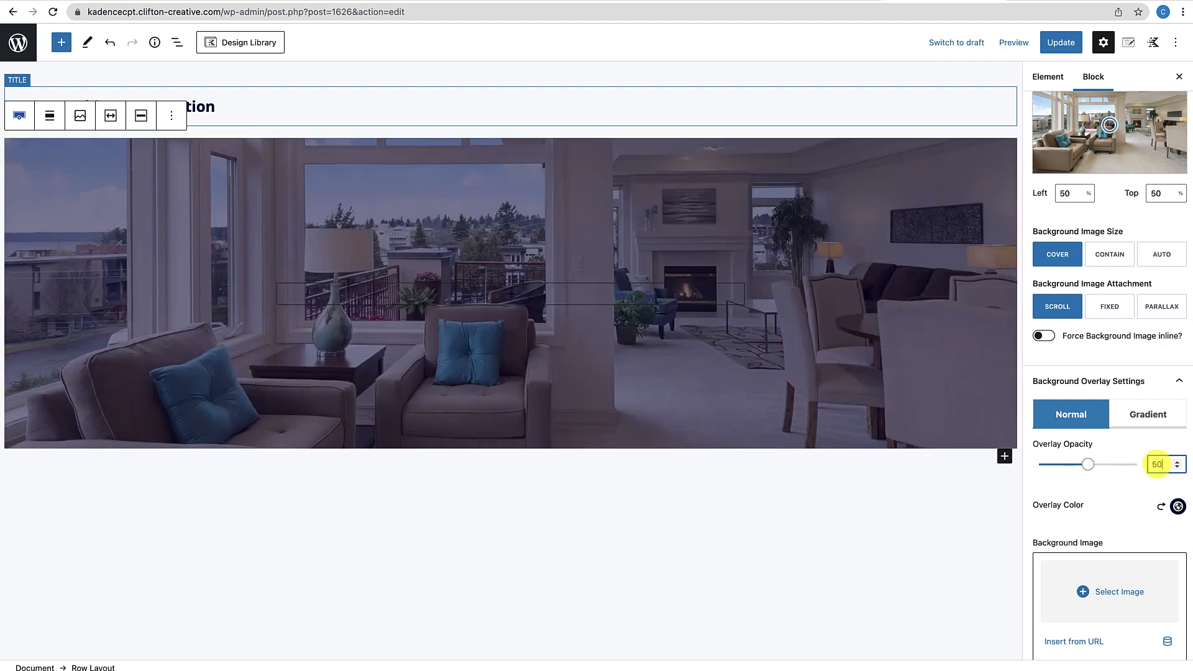
left_click(1116, 485)
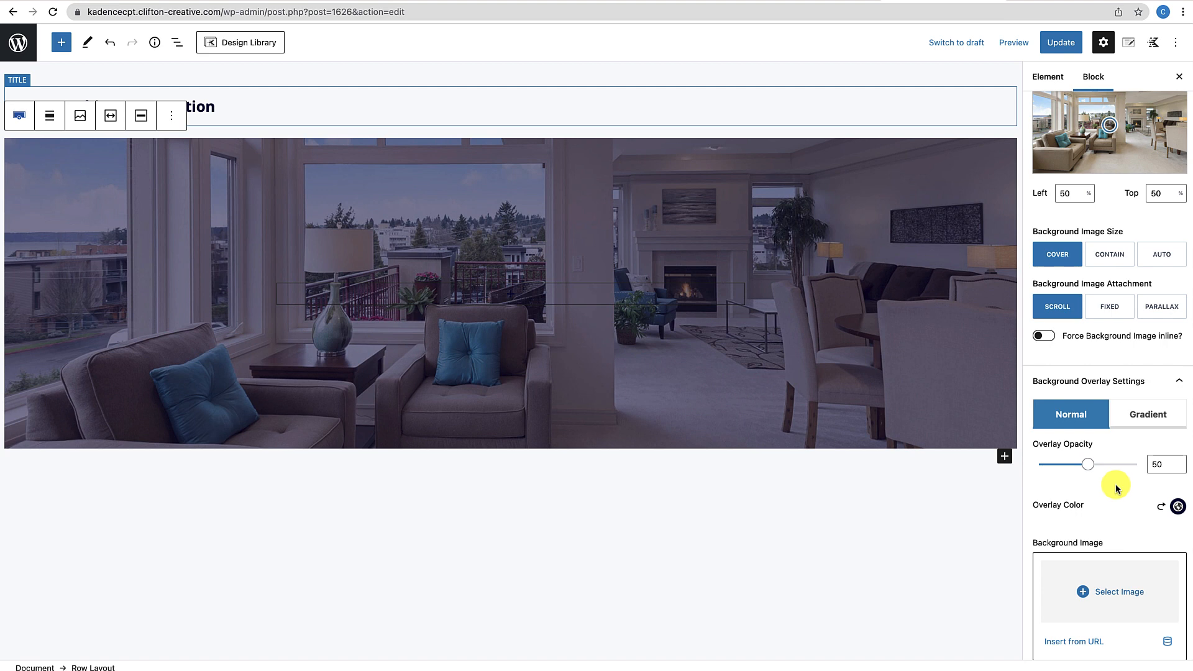
left_click(512, 294)
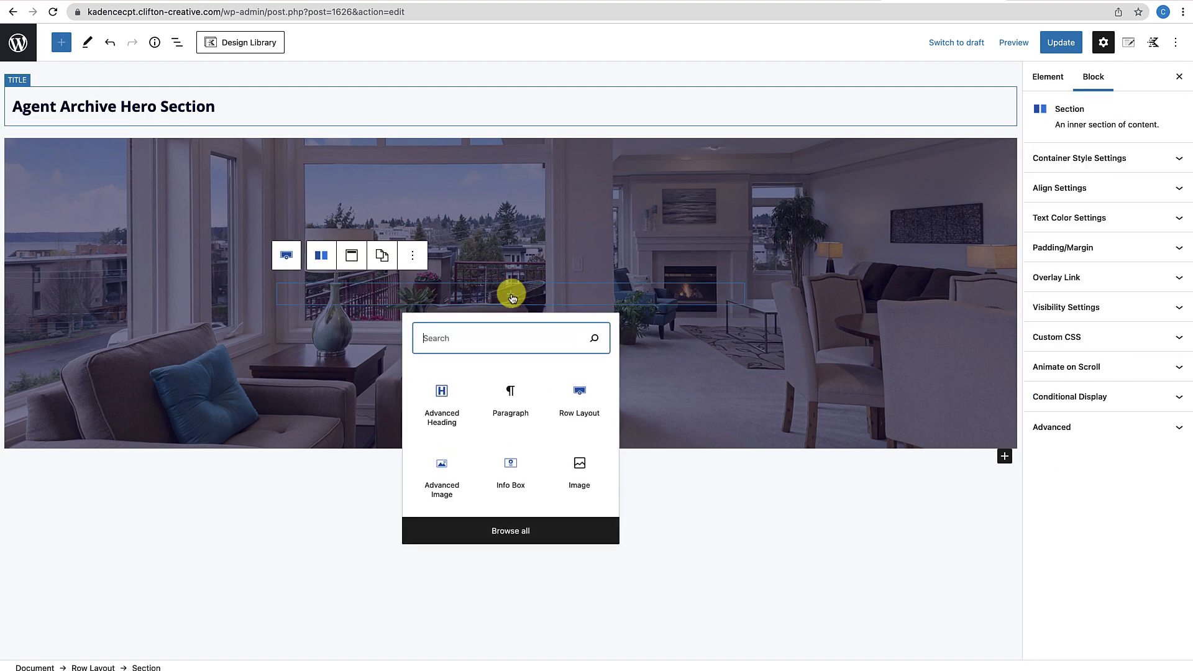
Add a centred heading in the hero with text colour FFFFFF
left_click(450, 401)
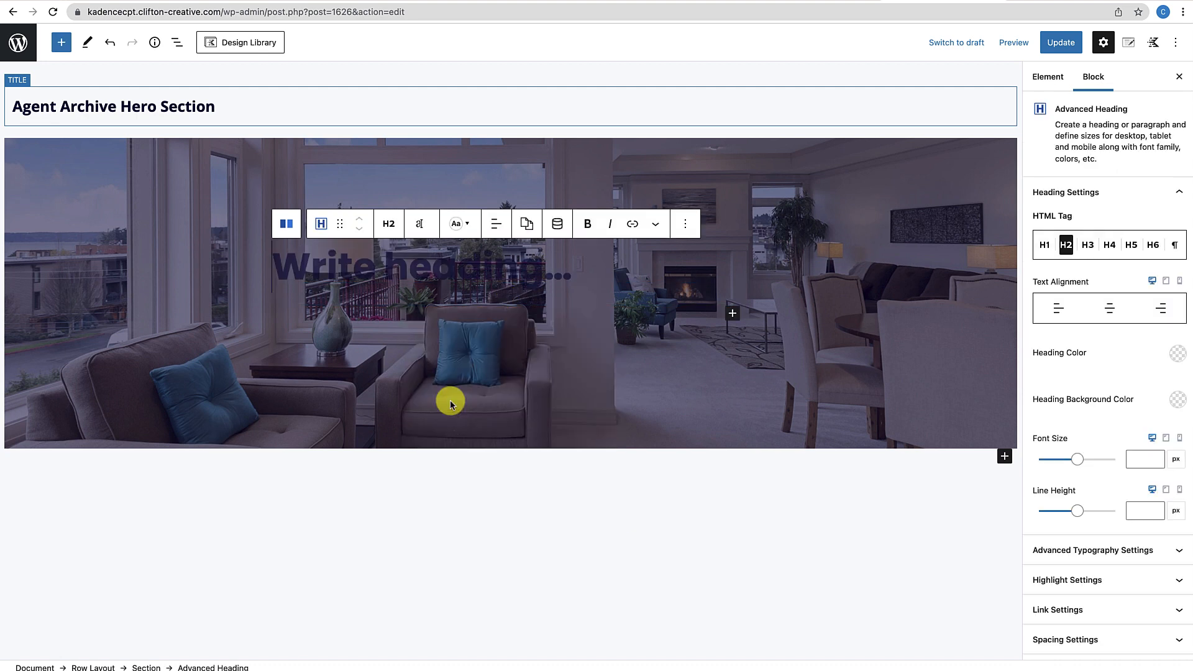
left_click(456, 224)
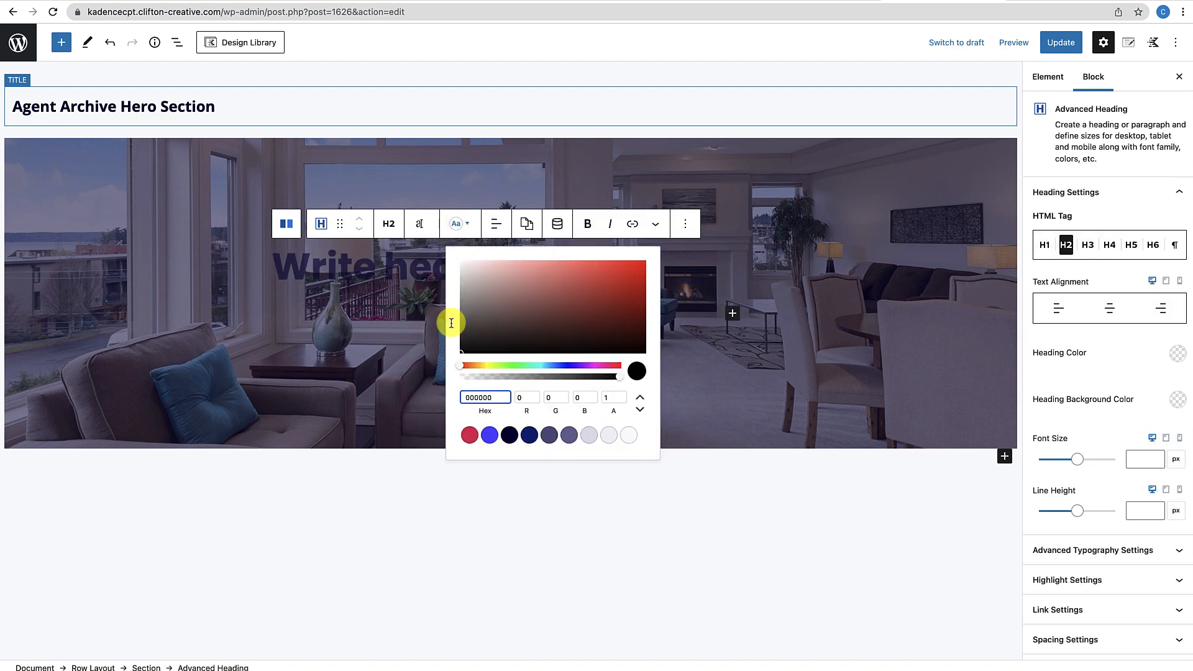
left_click_drag(501, 390, 456, 396)
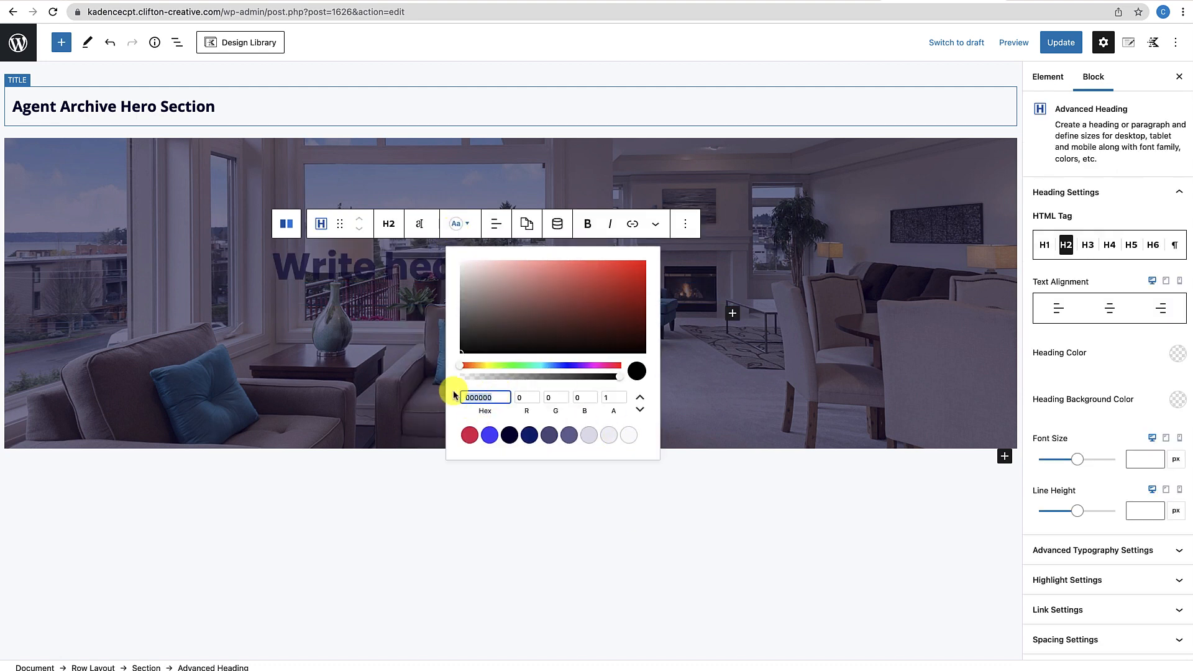
type("FFFFFF")
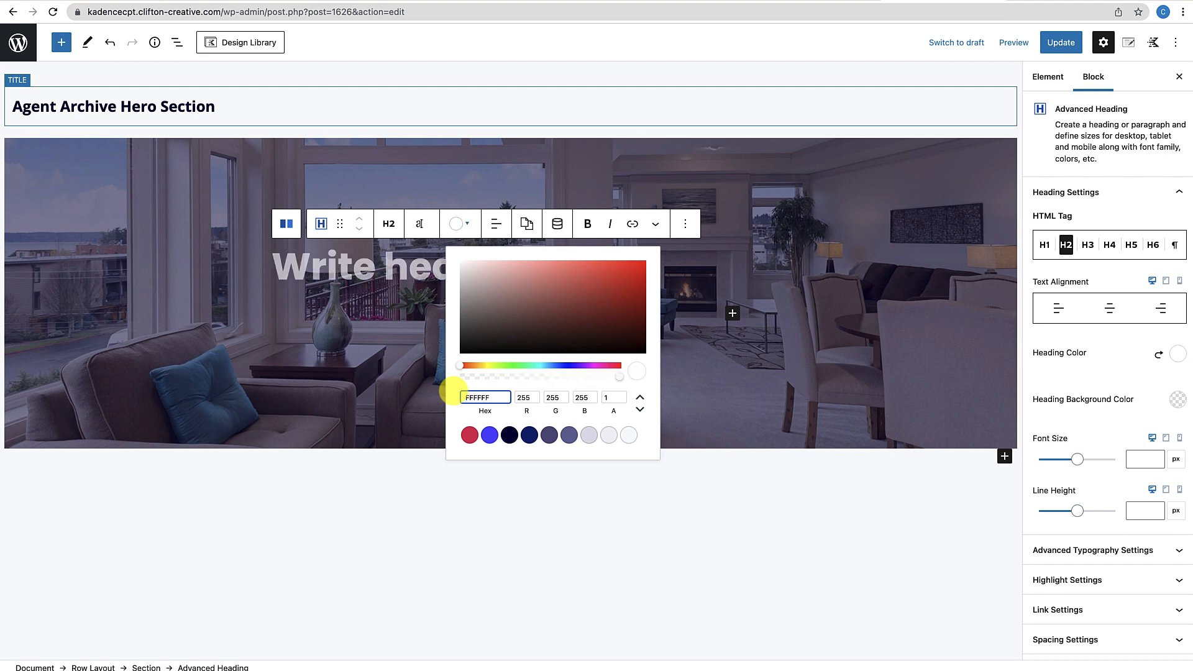
left_click(495, 224)
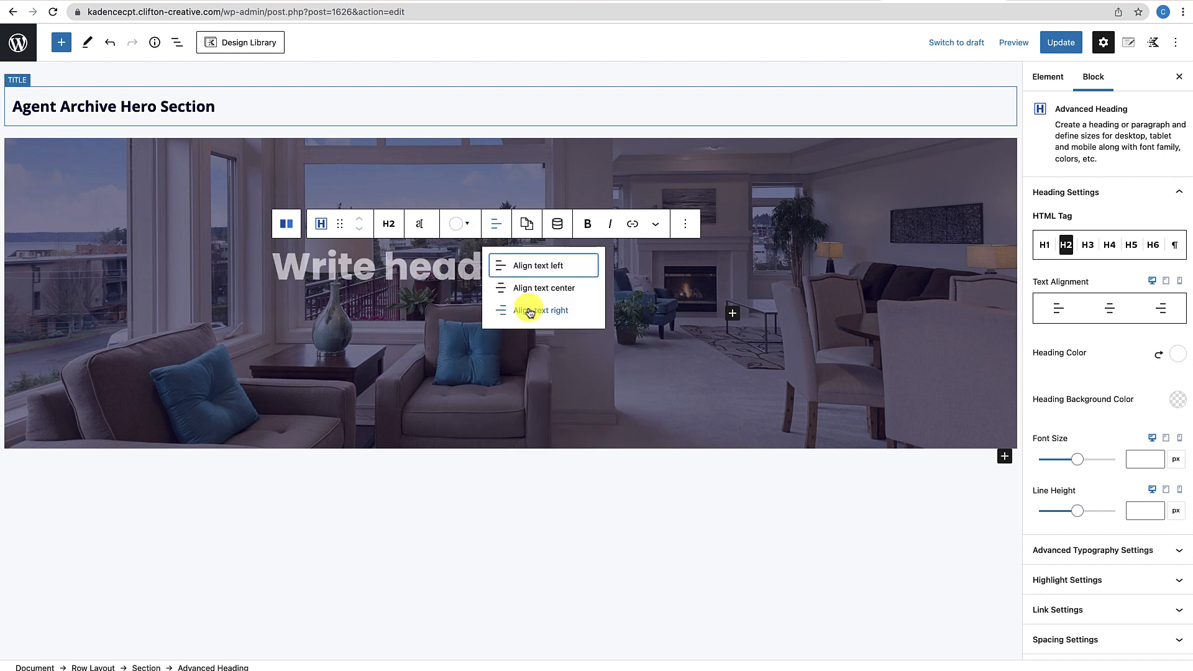
left_click(540, 292)
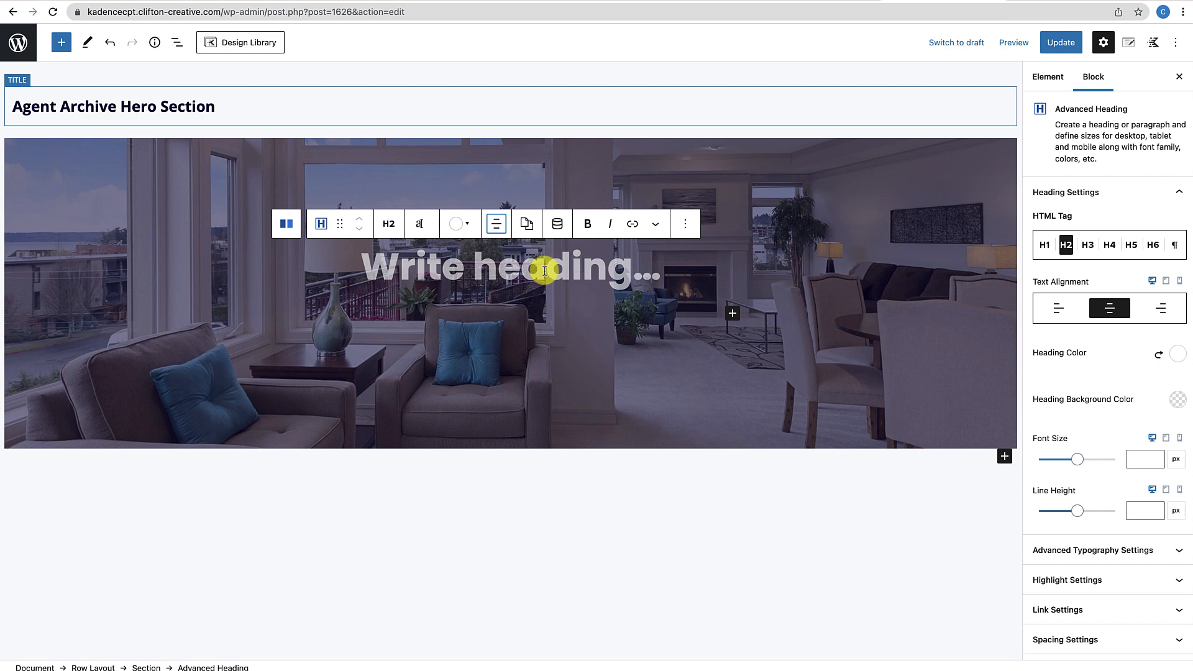
Make the heading pull its text from Dynamic Content > Archive Title
left_click(558, 233)
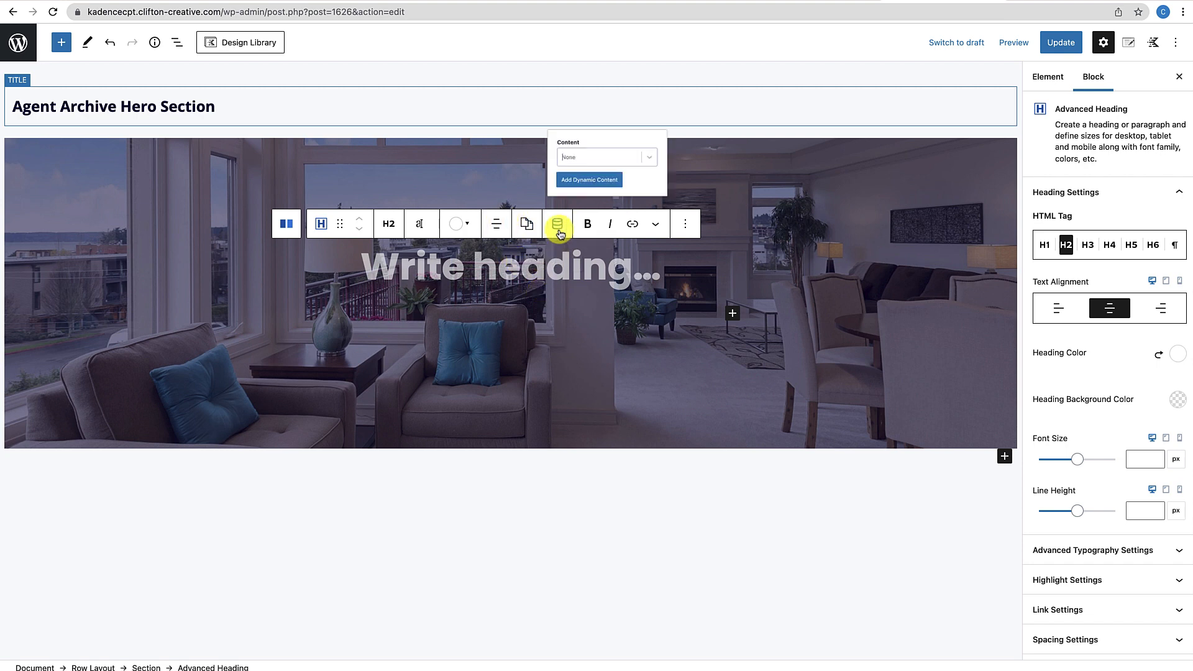
left_click(692, 146)
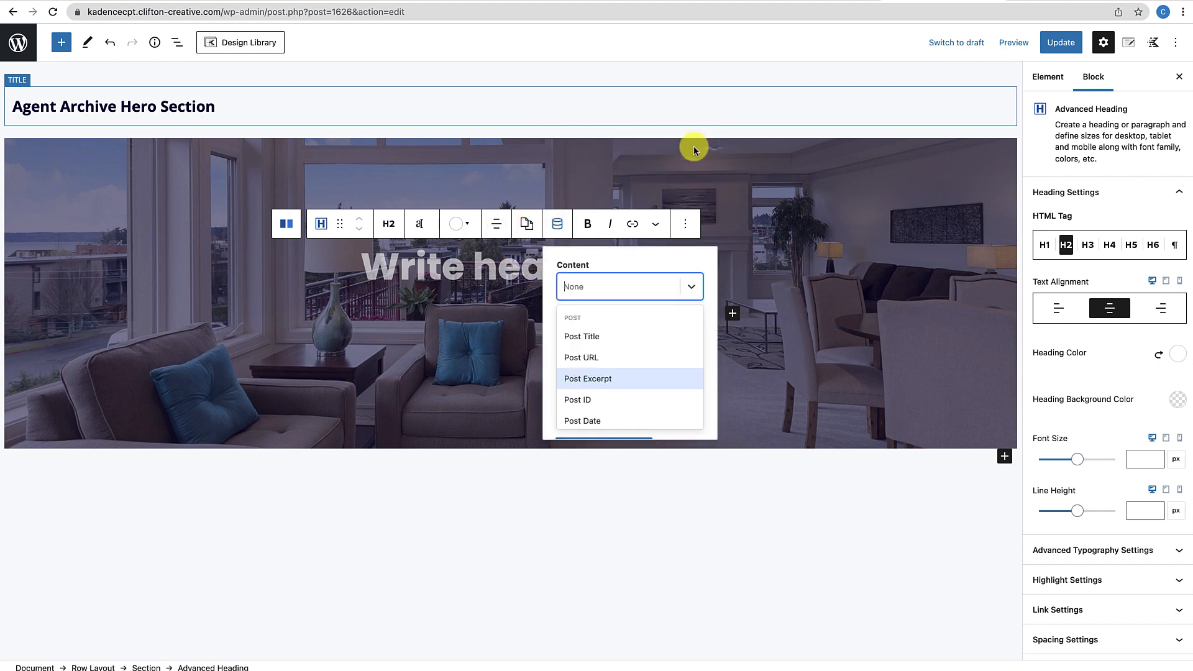
scroll(599, 371, "down", 2)
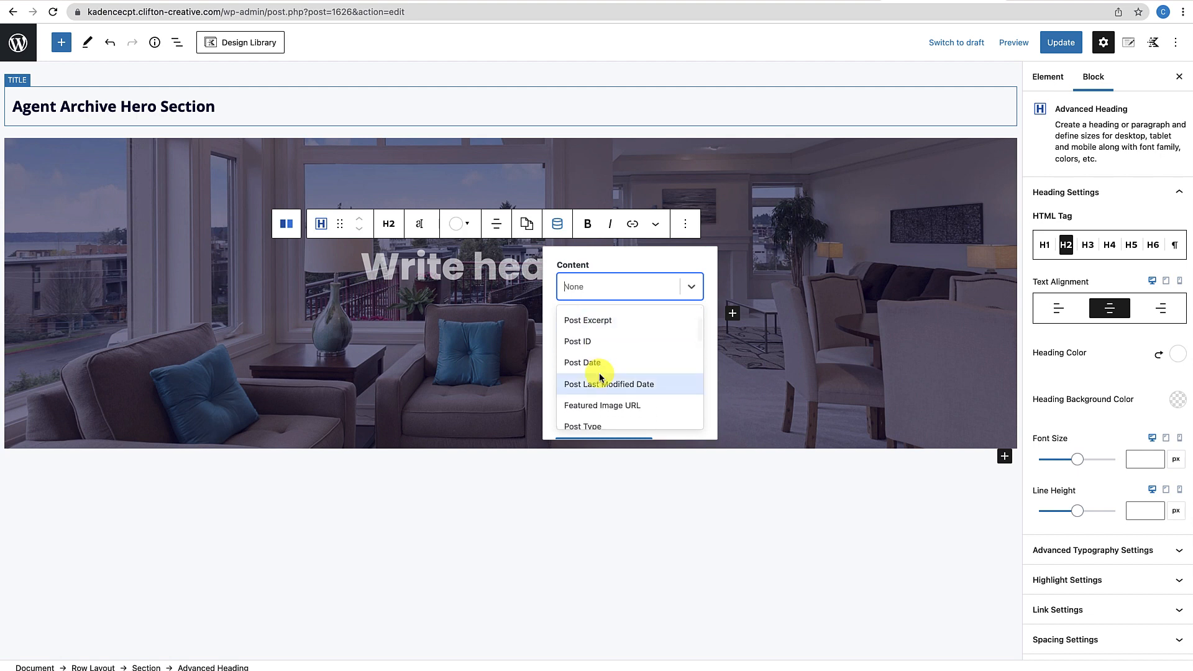
scroll(600, 377, "down", 2)
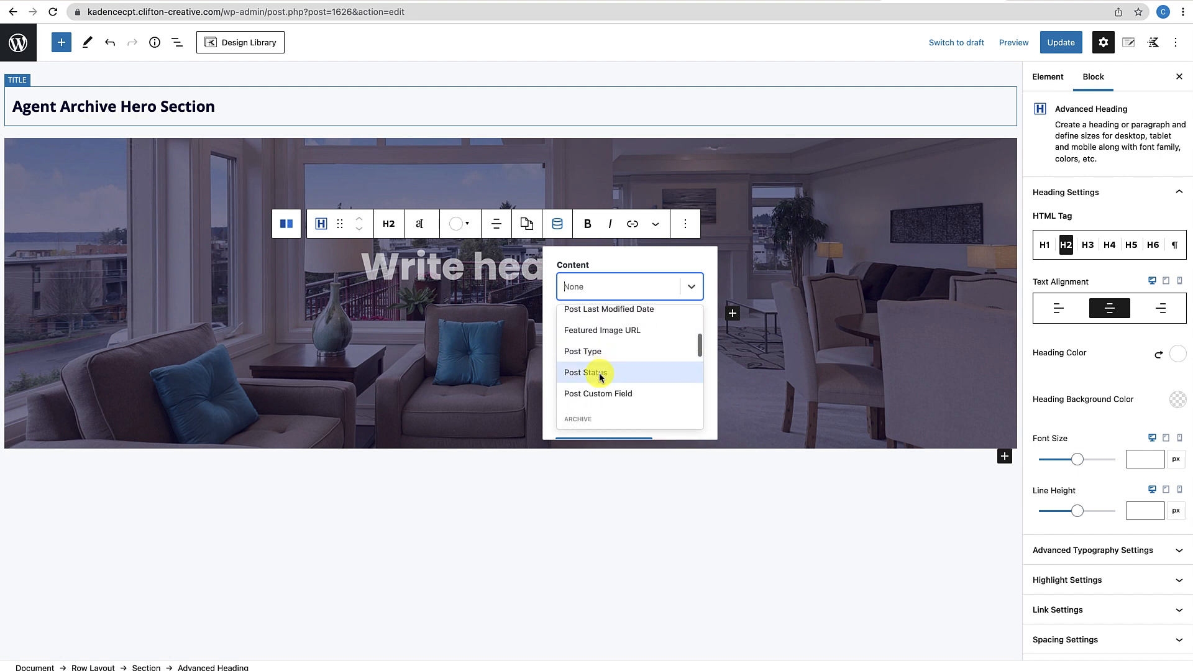
scroll(600, 369, "down", 3)
left_click(600, 355)
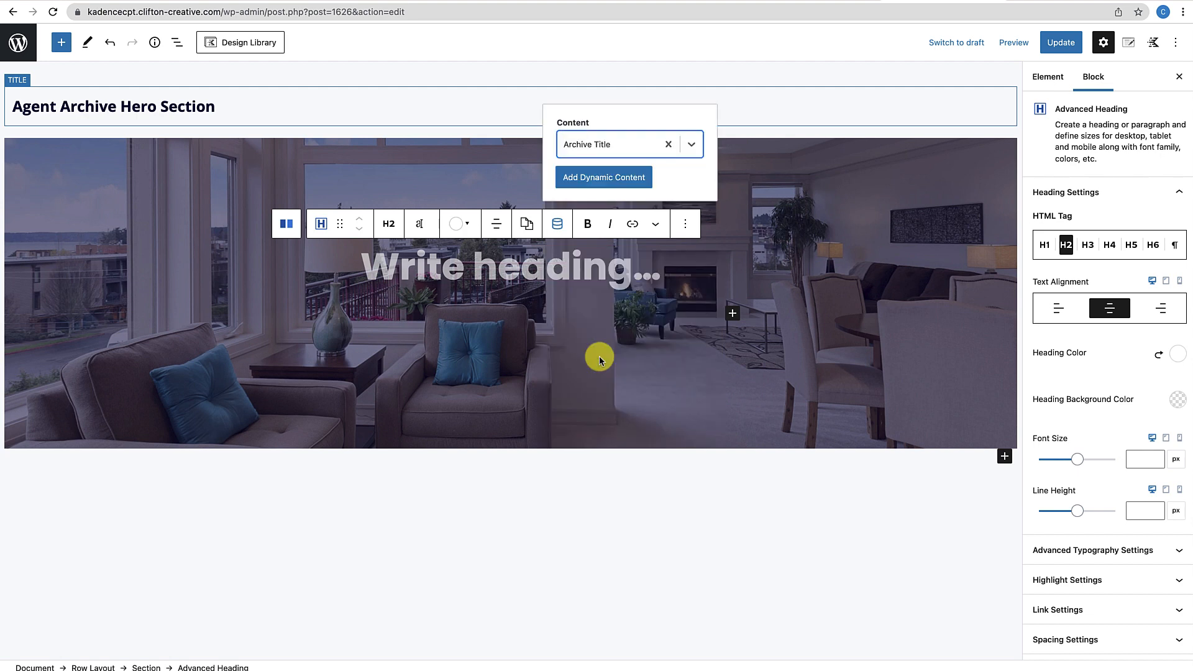
left_click(604, 175)
left_click(367, 313)
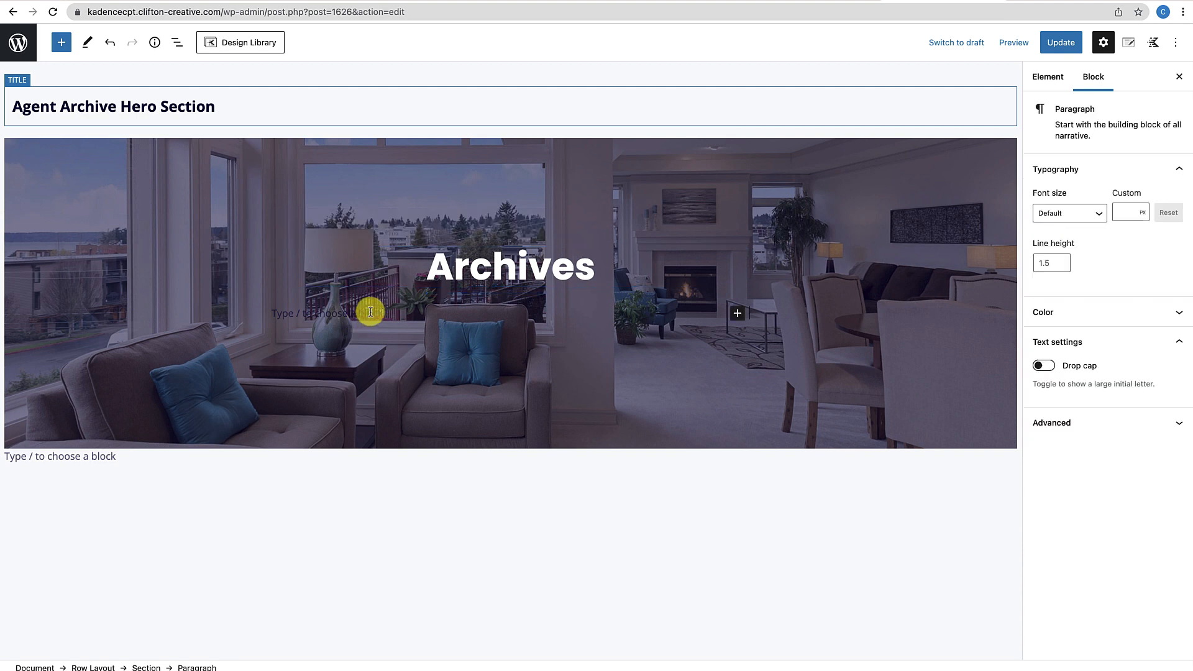
Add a second heading reading 'Our Agent Are here to Serve' below the title
left_click(738, 313)
left_click(771, 433)
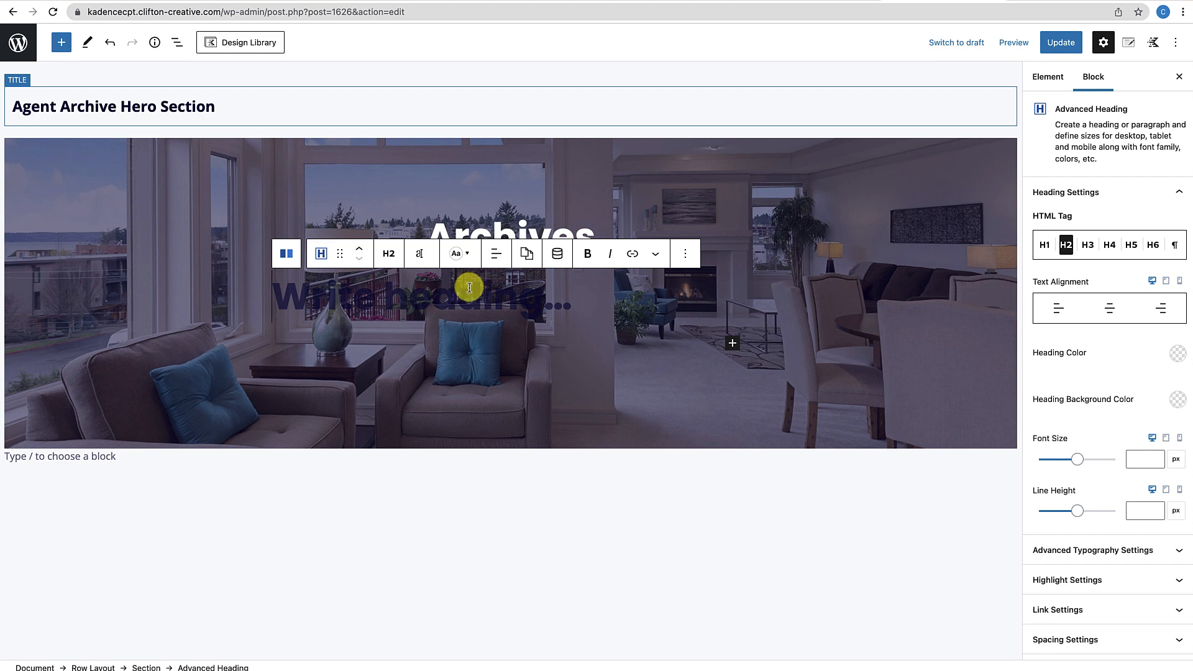
type("Our")
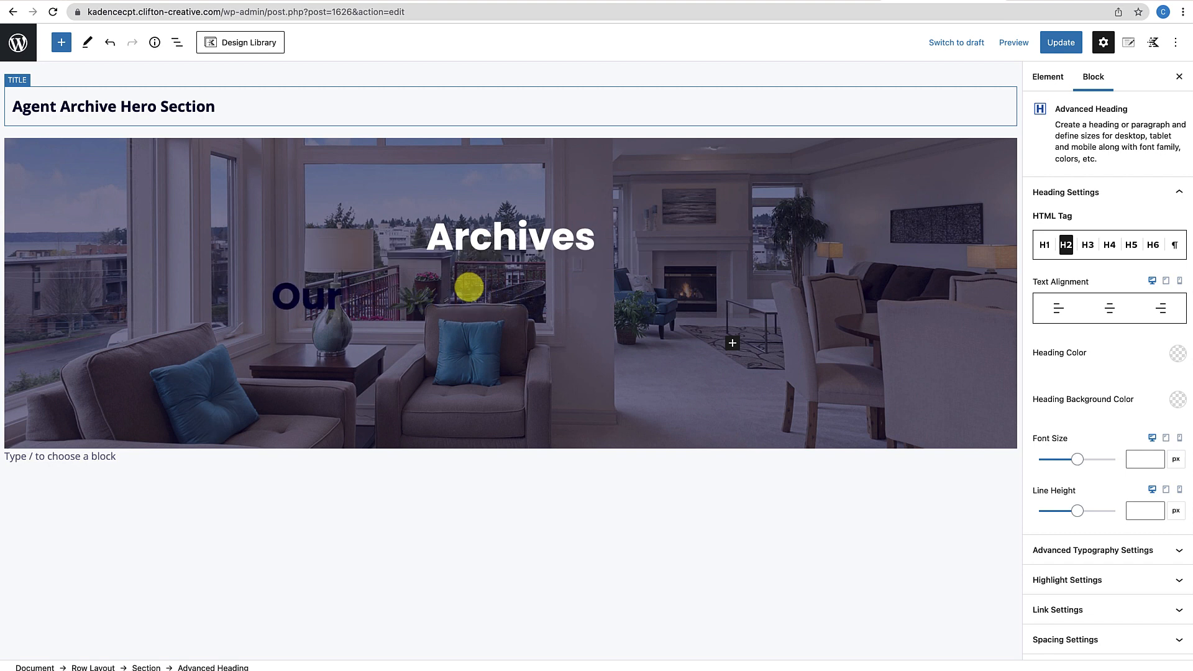
type(" Agent")
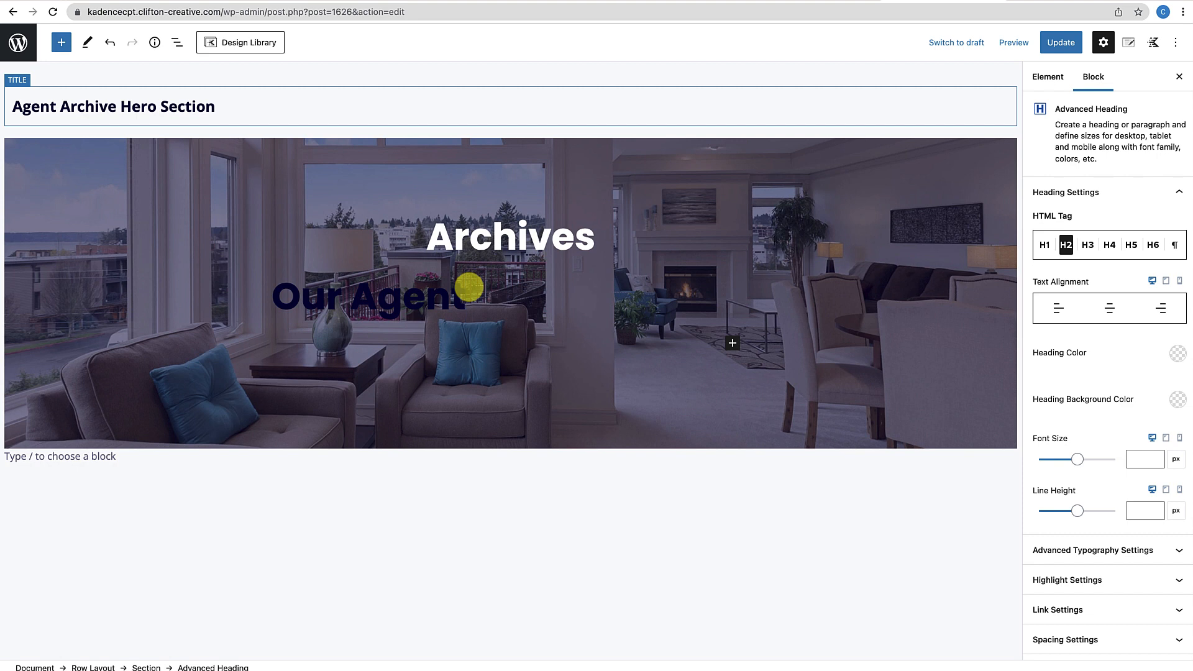
type(" Are here to")
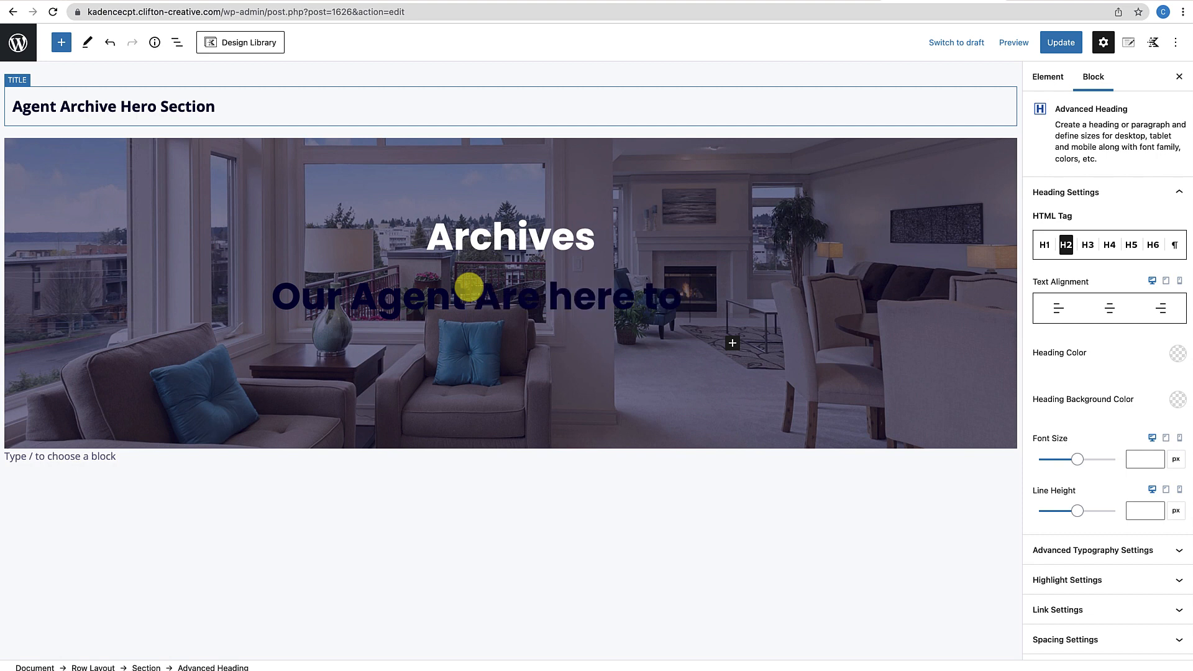
type(" Server")
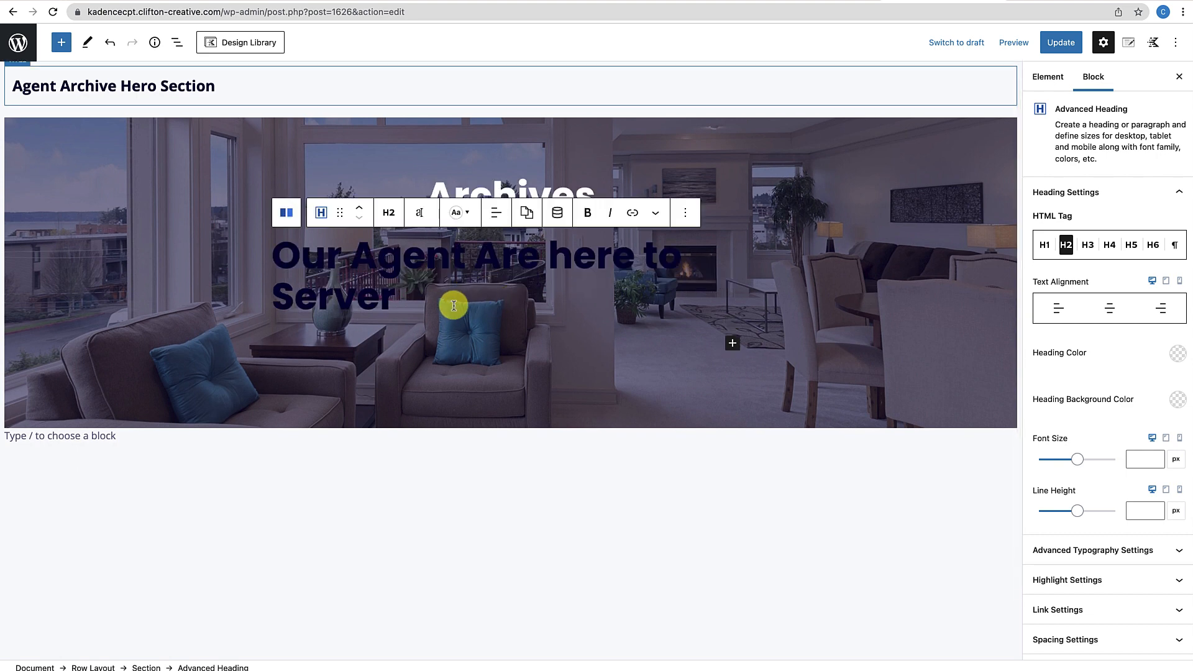
key("BackSpace")
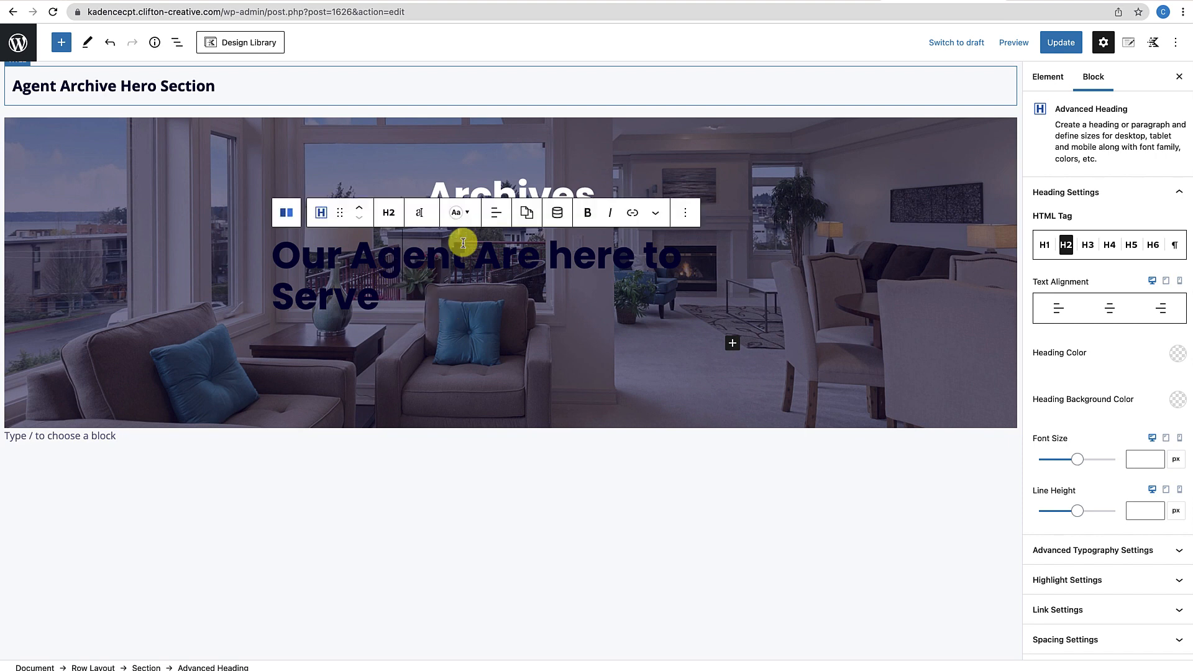
Centre the tagline and set its text colour to white (FFFFFF)
left_click(497, 225)
left_click(524, 277)
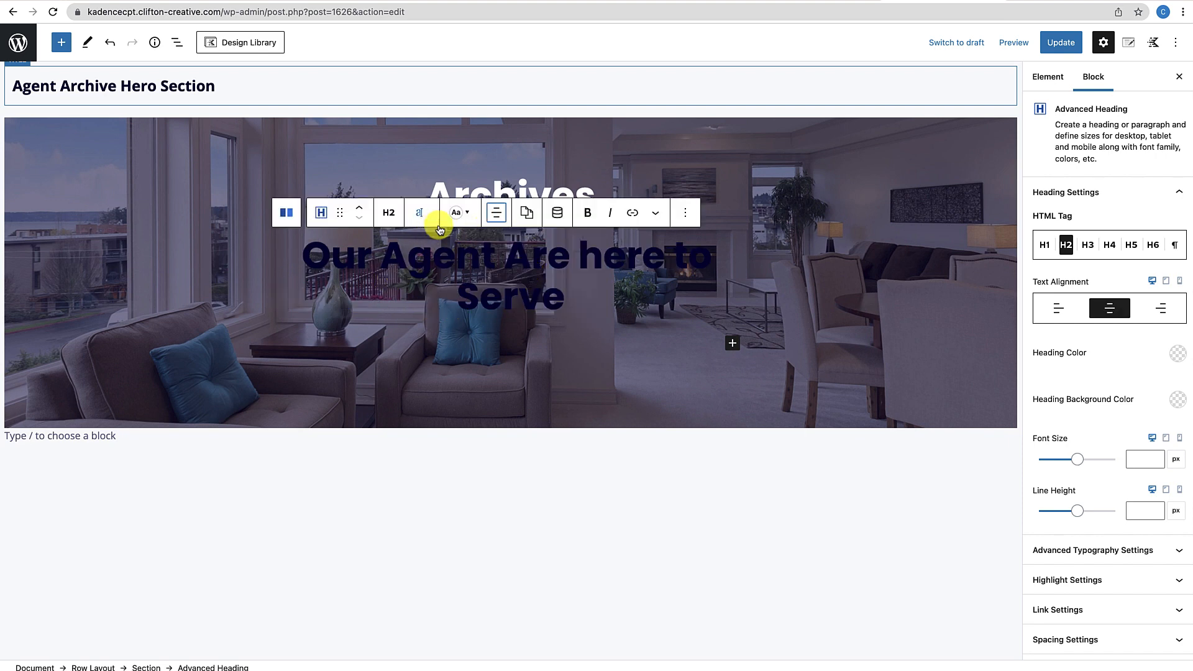
left_click(460, 214)
left_click_drag(488, 385, 452, 386)
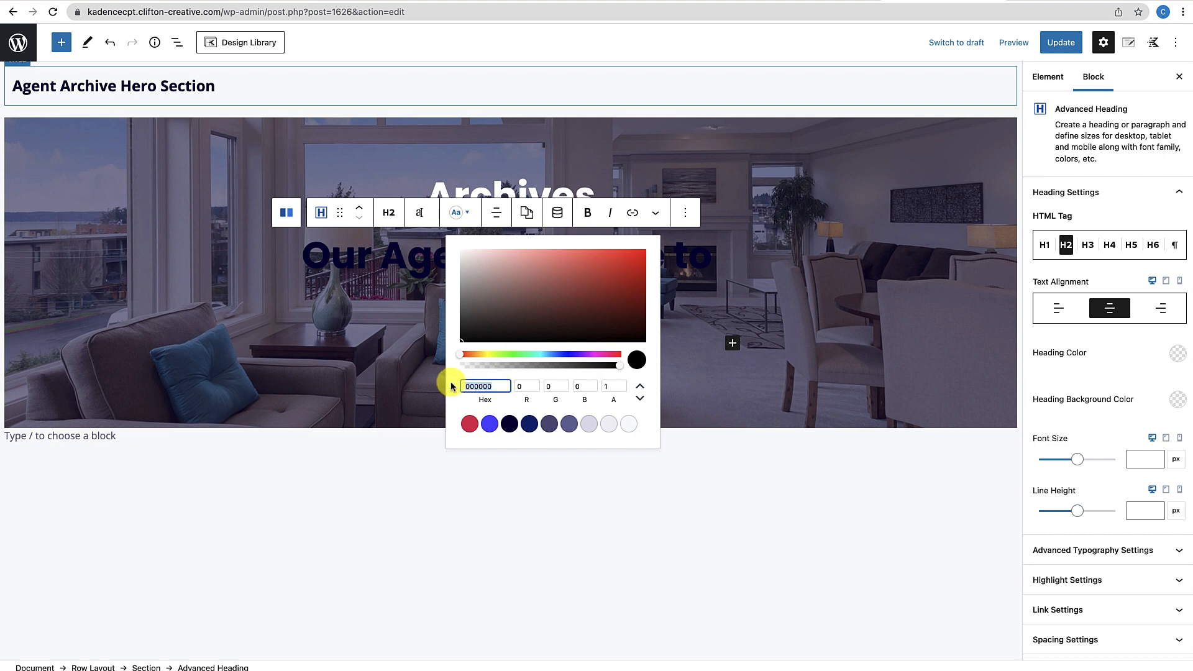
type("FFFFFF")
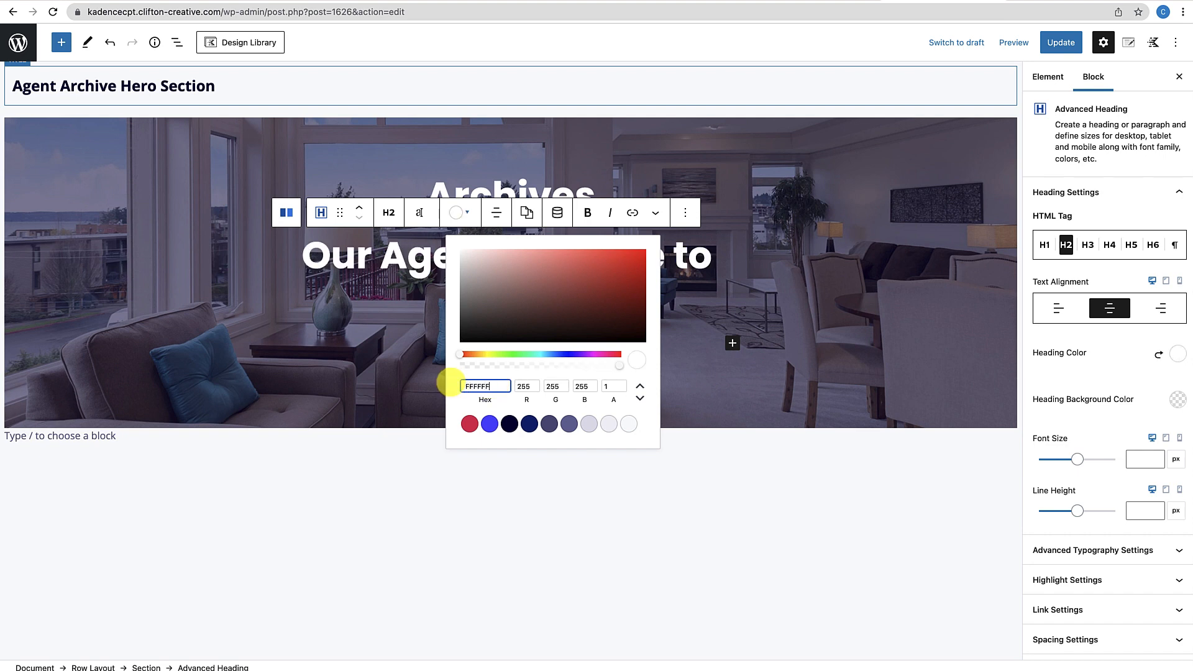
Set the tagline's font size to 24 px in its typography settings
left_click(421, 213)
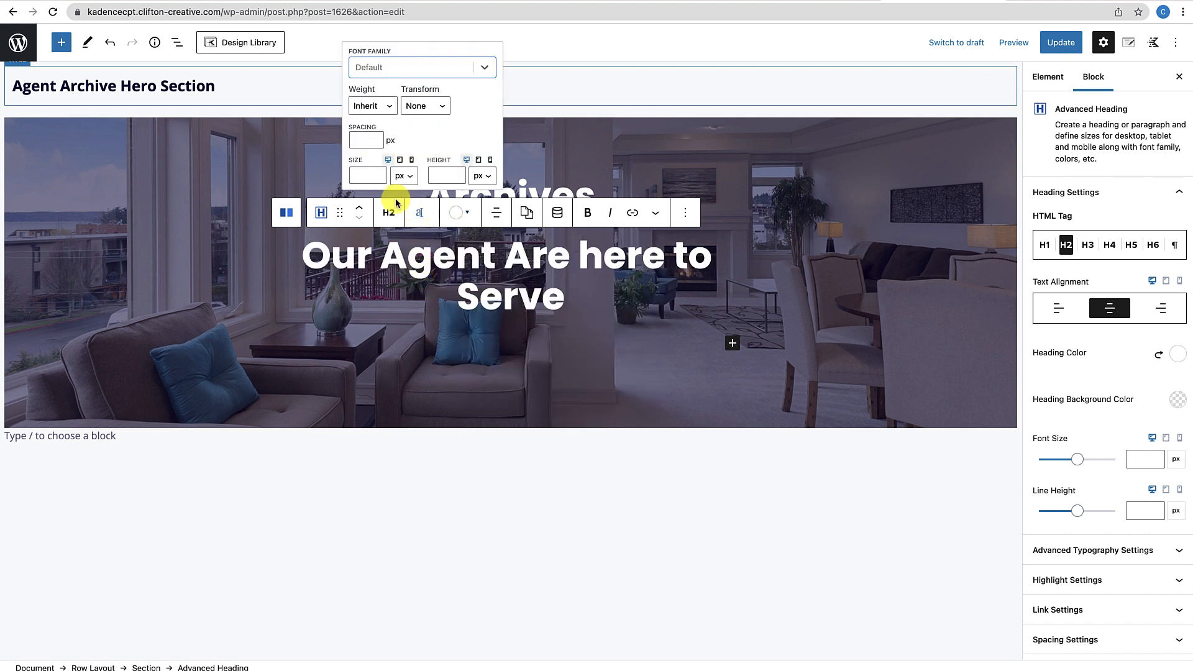
left_click(358, 175)
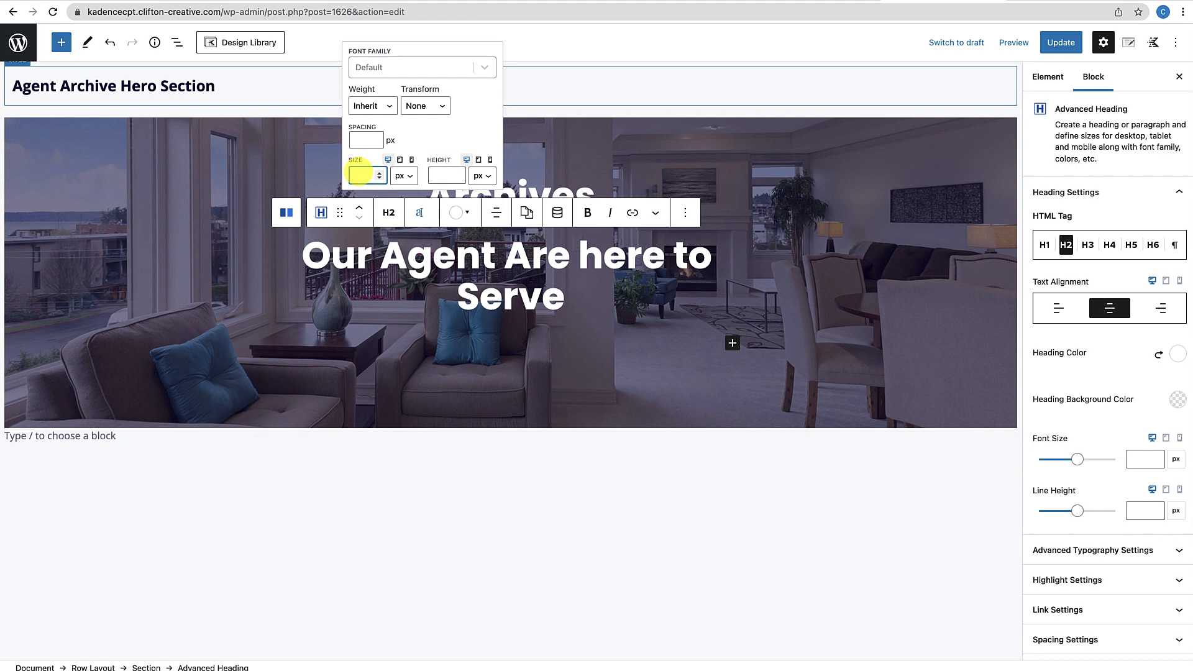
type("20")
double_click(358, 211)
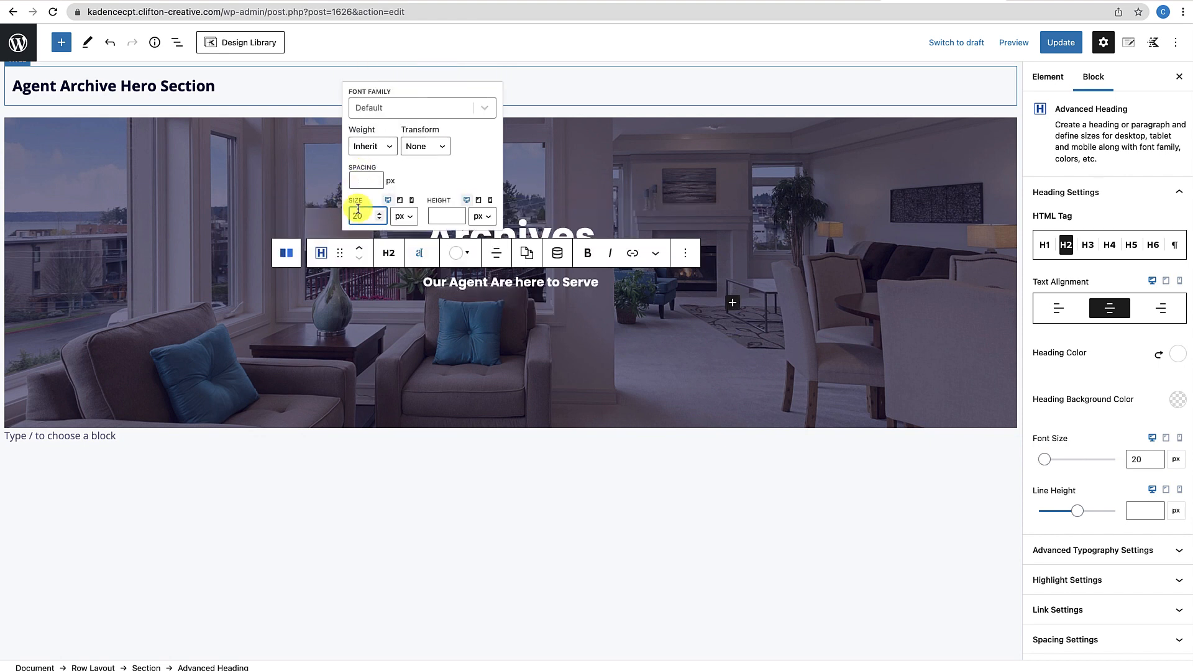
type("24")
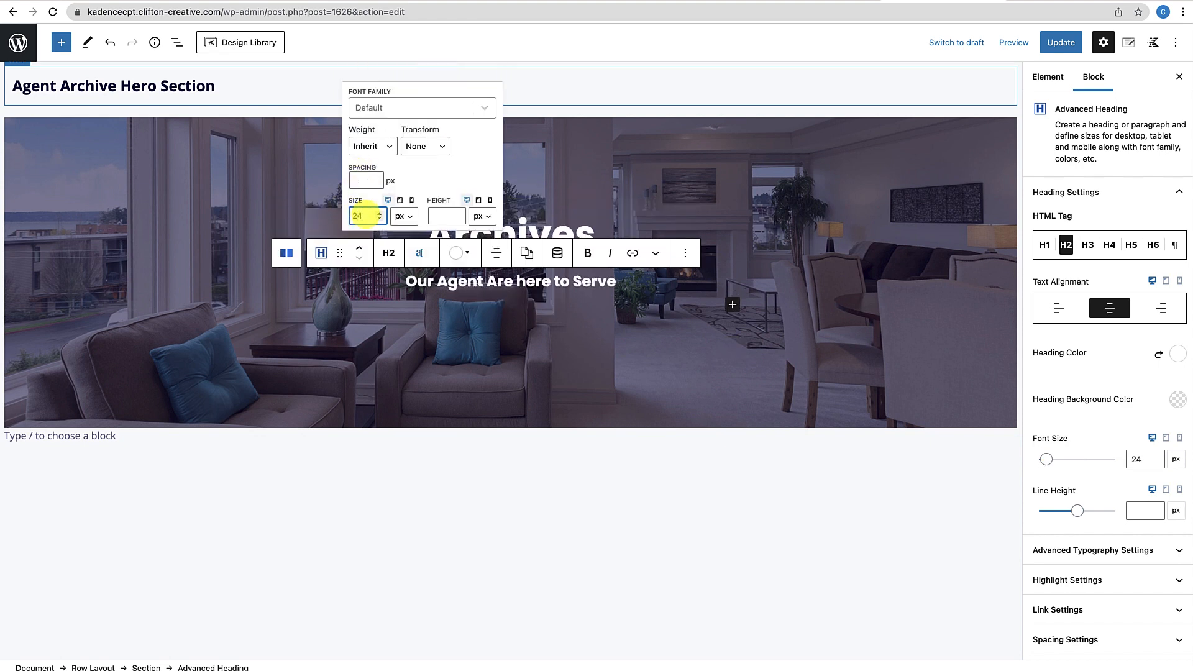
left_click(431, 352)
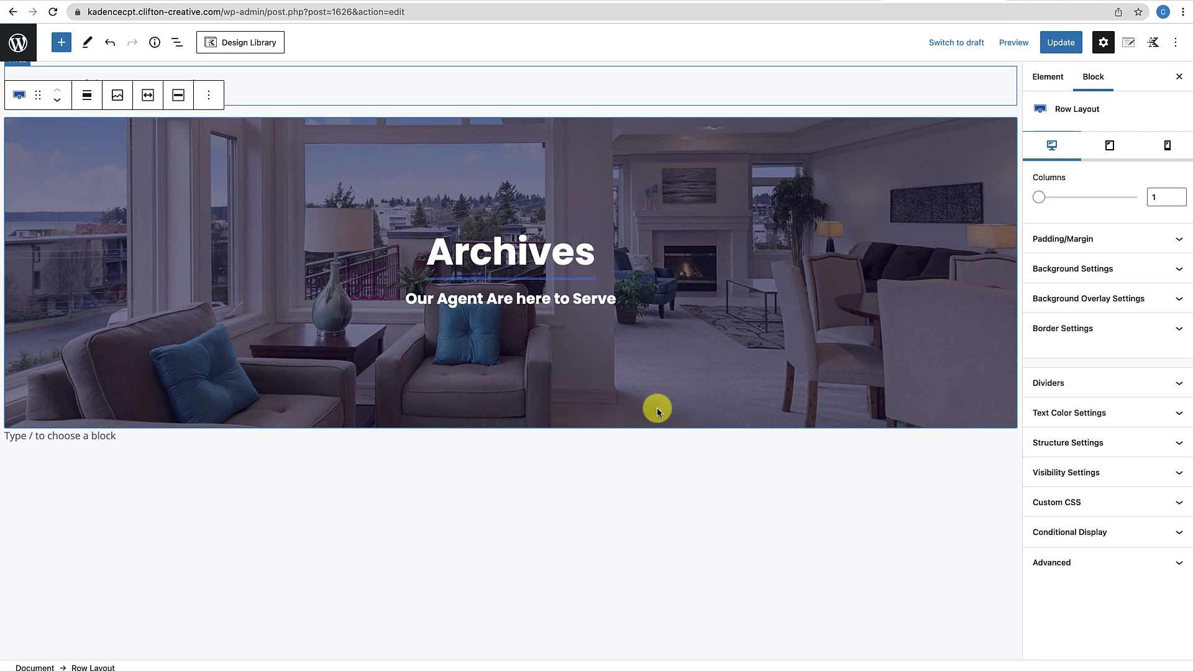
Give the hero row 125 px top and 25 px bottom padding and Update the section
scroll(658, 407, "down", 1)
scroll(657, 407, "up", 2)
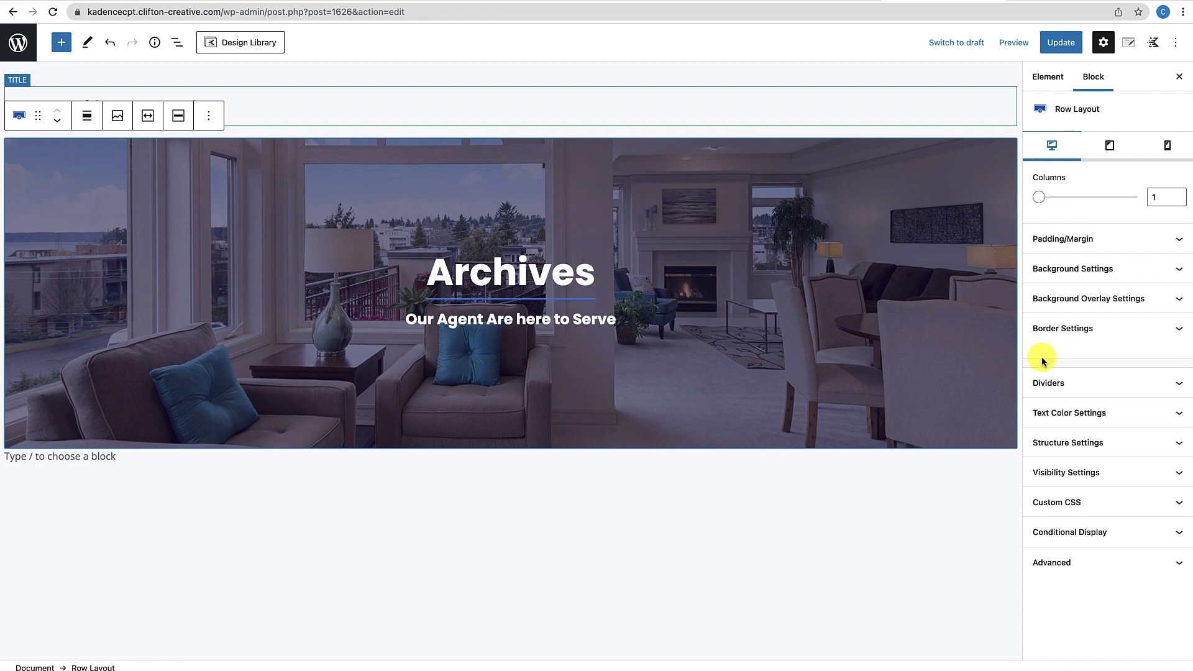
left_click(1121, 240)
left_click_drag(1042, 288, 1027, 291)
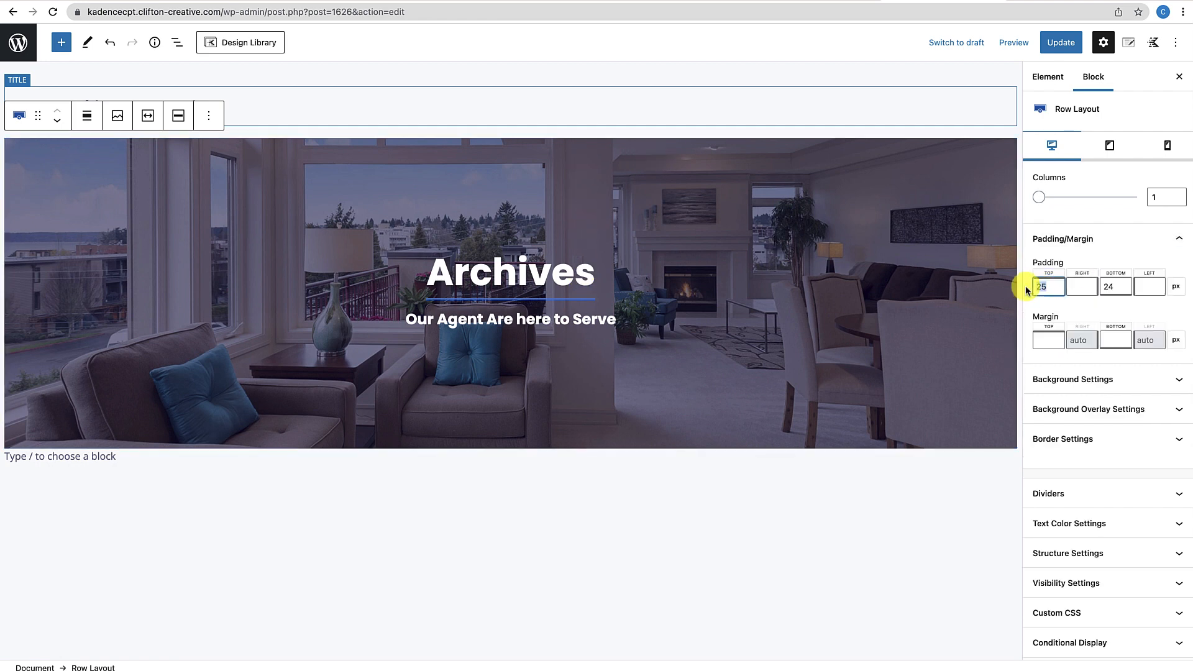
type("19")
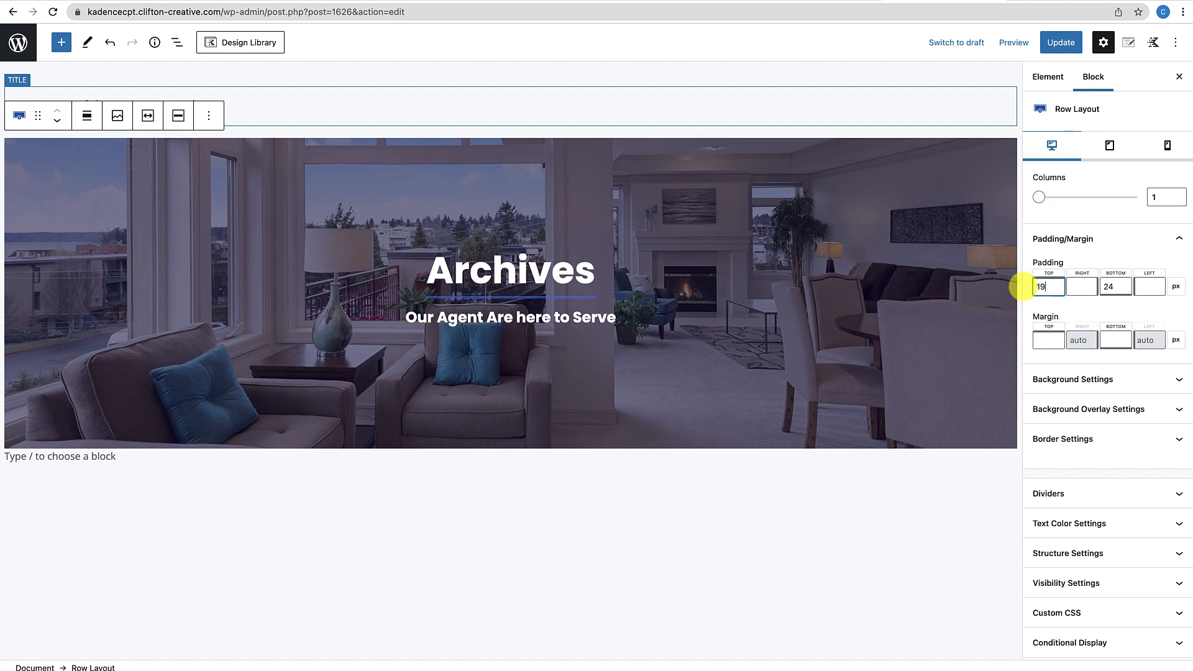
key("BackSpace")
type("2")
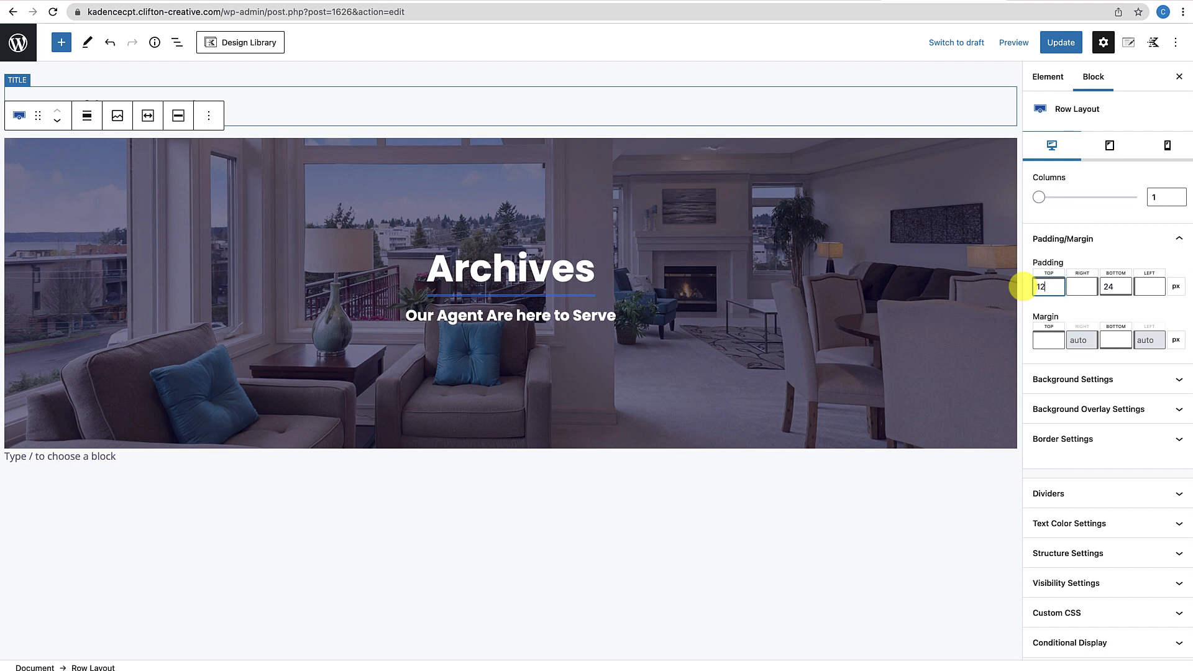
type("5")
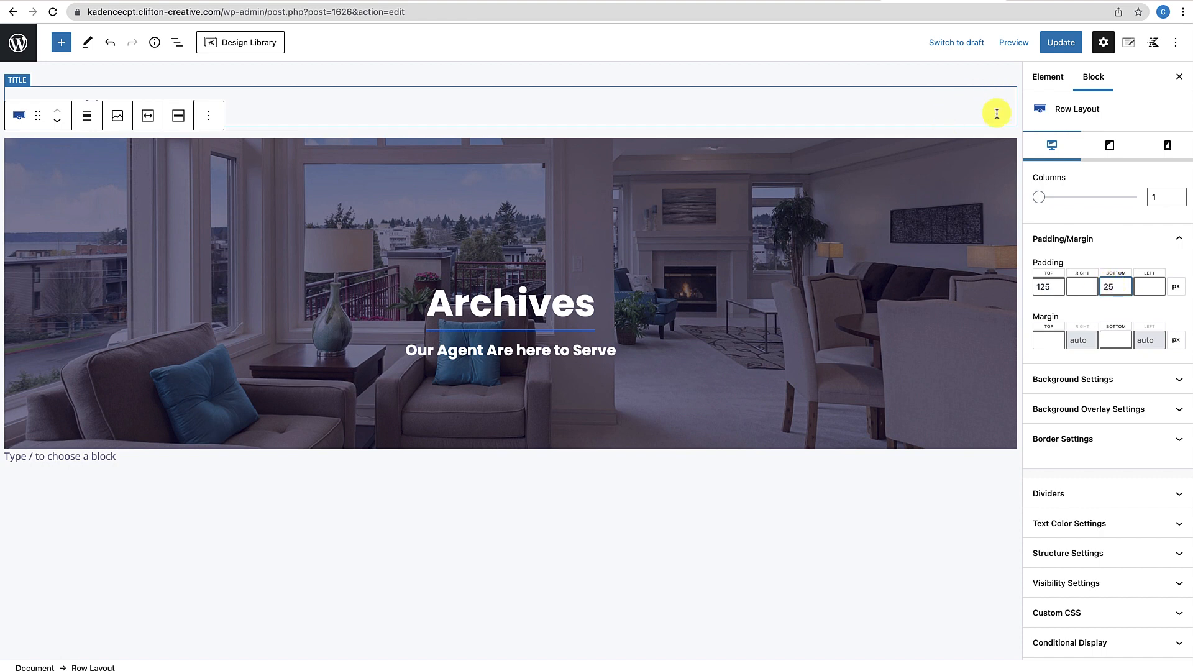
left_click(1061, 44)
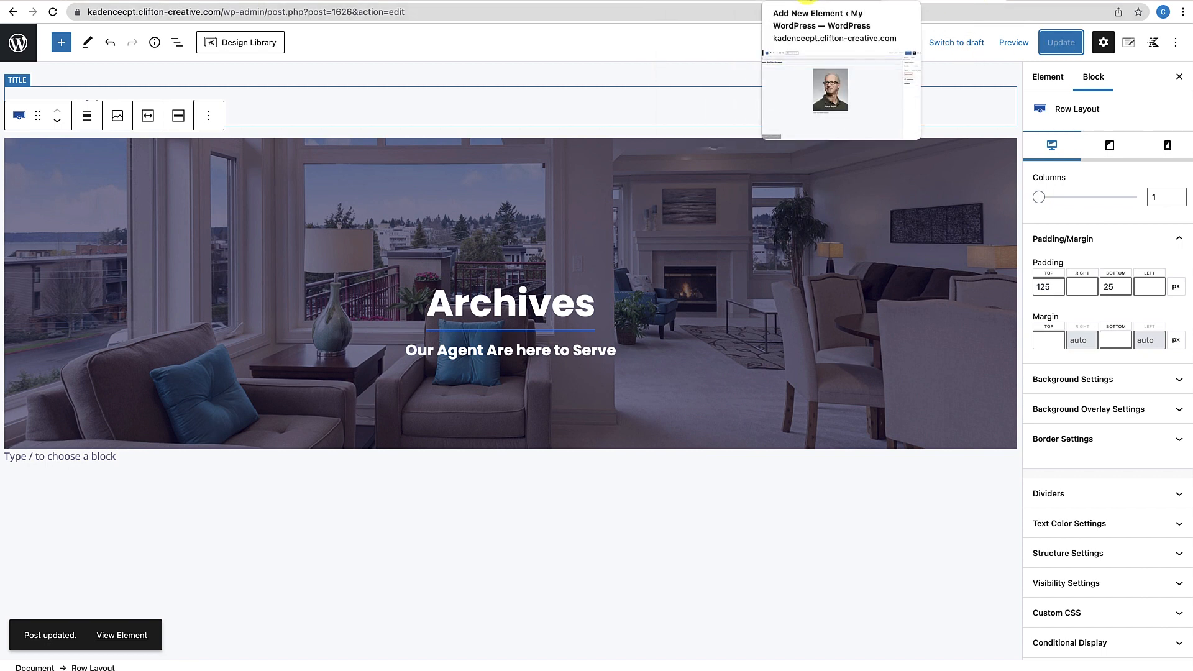
left_click(807, 1)
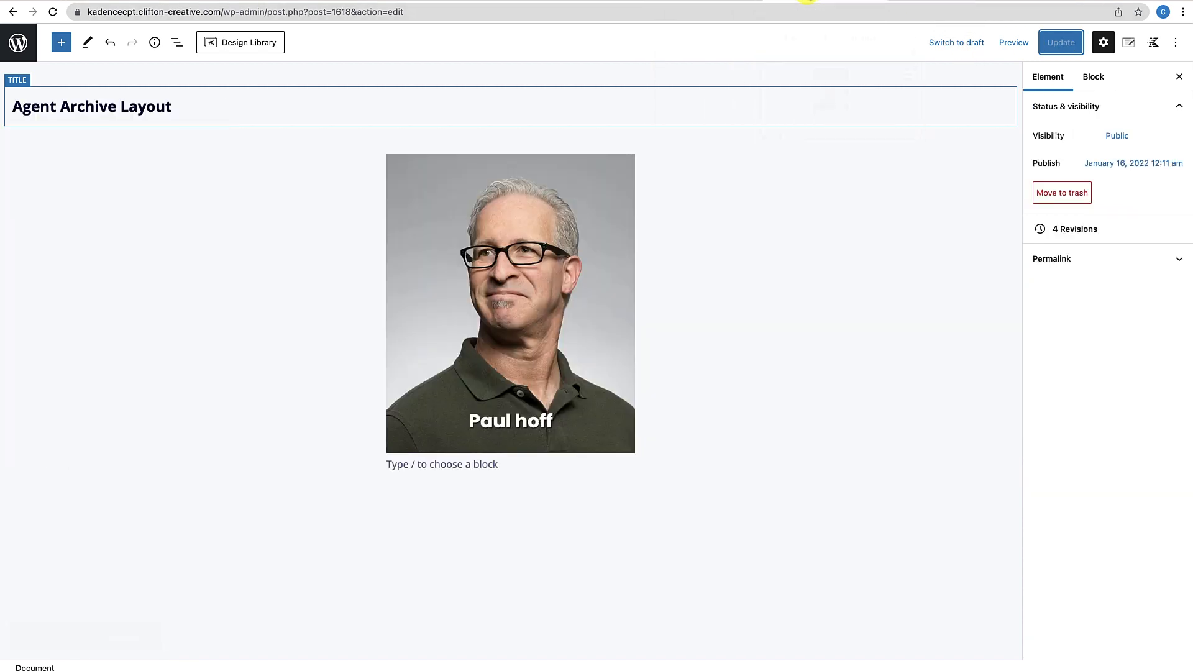
View the Real Estate Agents archive from Agents > Agent Types on the live site
left_click(18, 42)
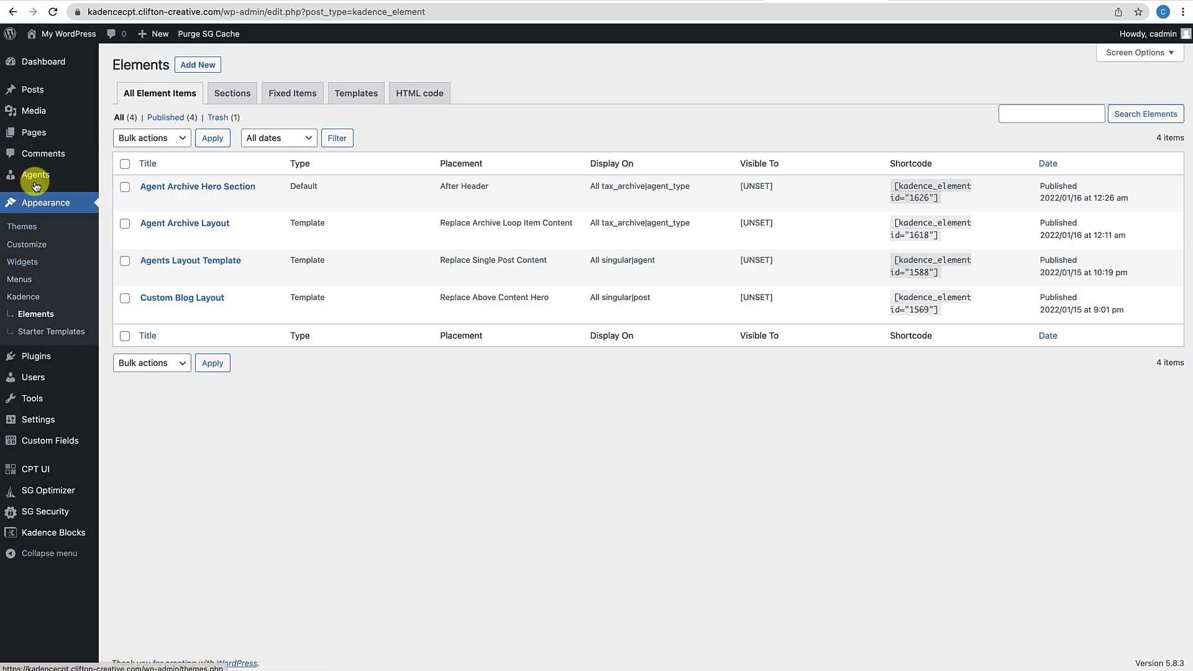
mouse_move(36, 175)
left_click(125, 213)
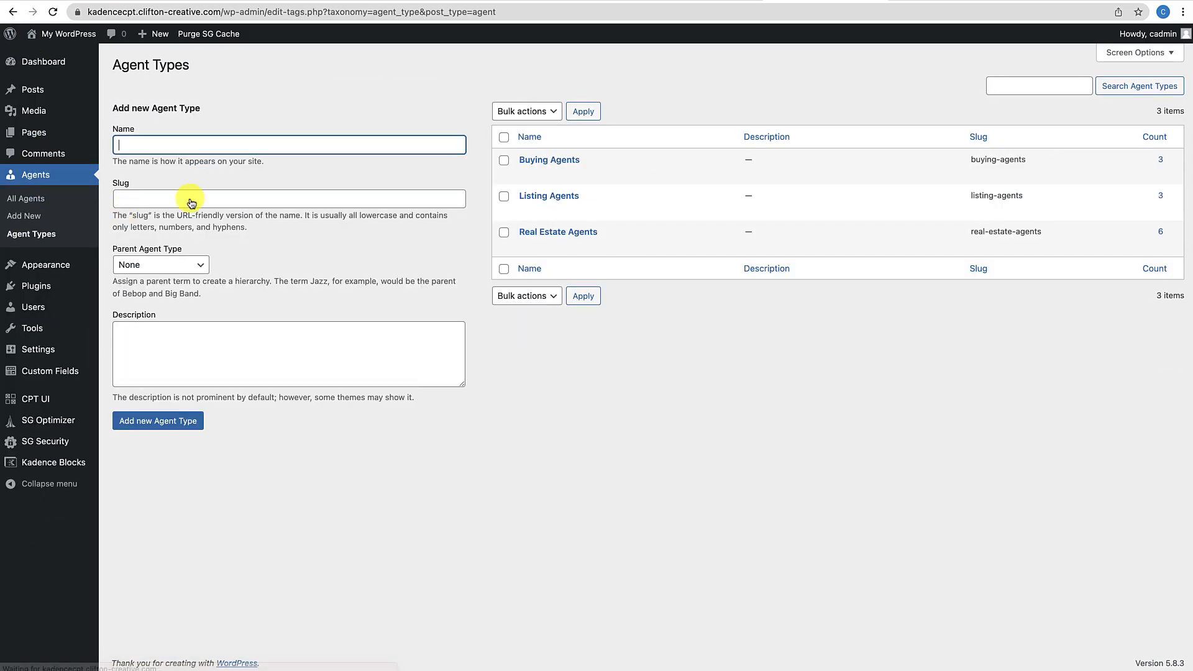
left_click(621, 246)
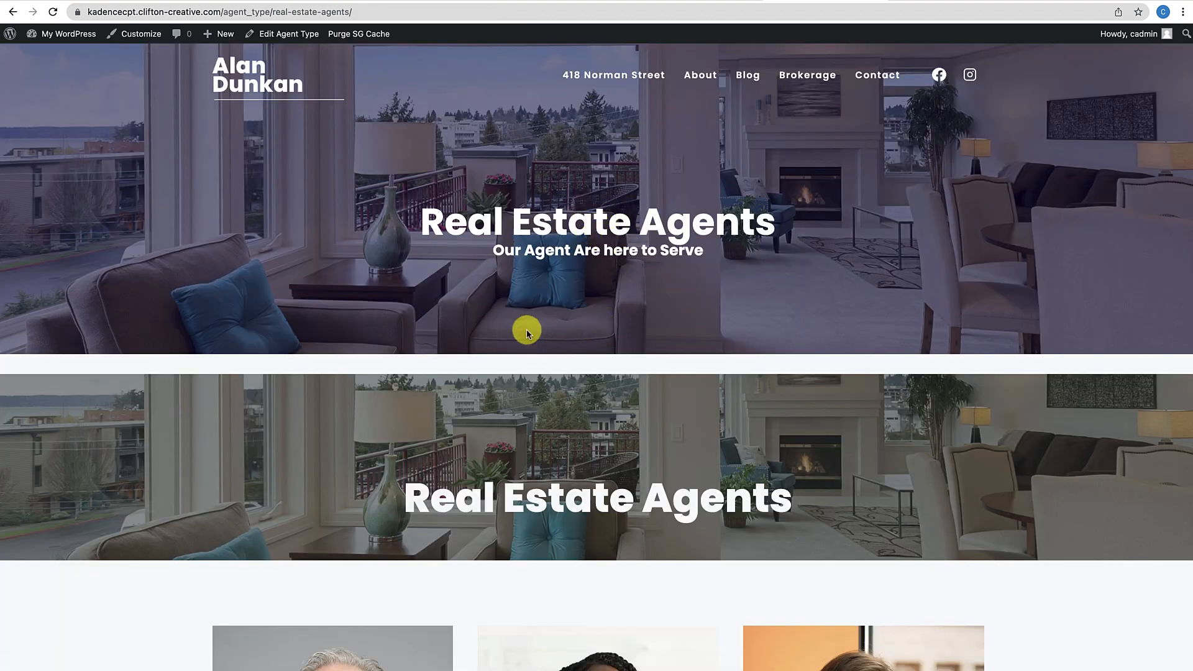
scroll(526, 329, "down", 1)
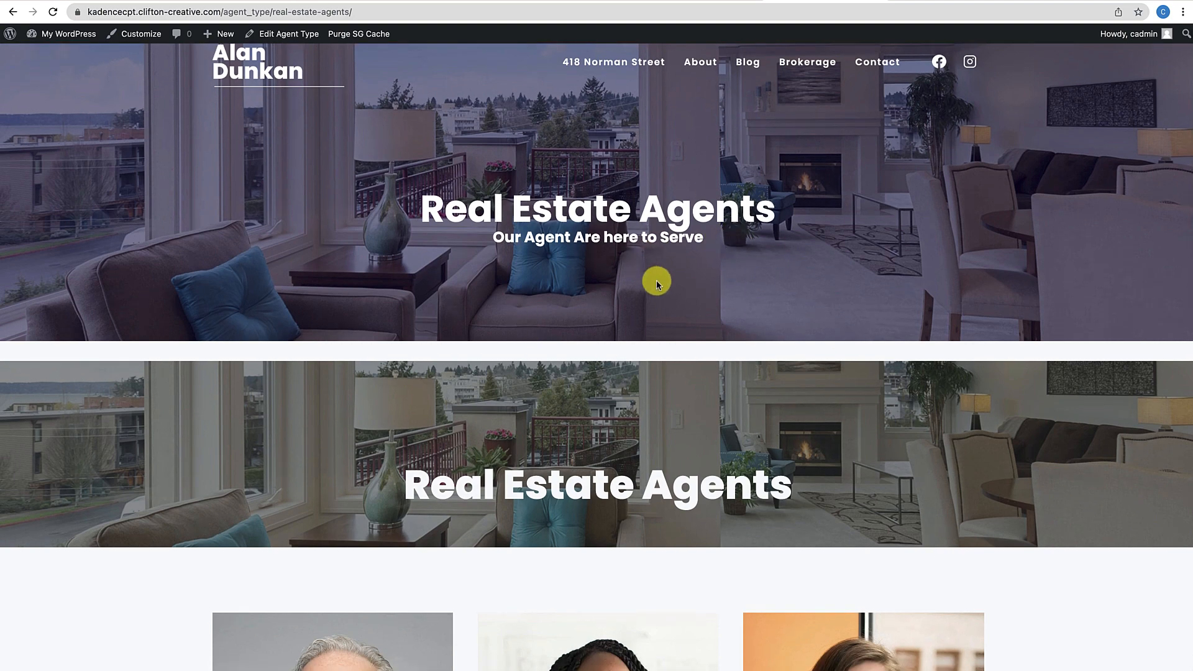
scroll(655, 282, "down", 5)
scroll(661, 177, "up", 1)
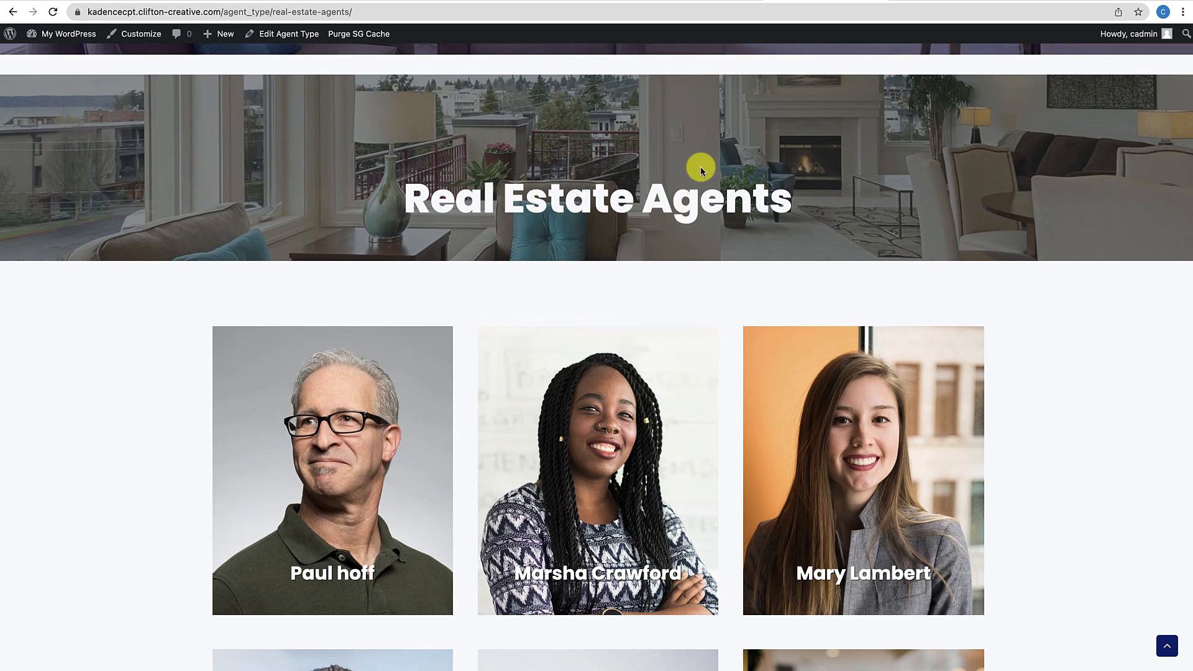
Turn off Show Archive Title in the Customizer's Agents Archive settings and publish
left_click(152, 35)
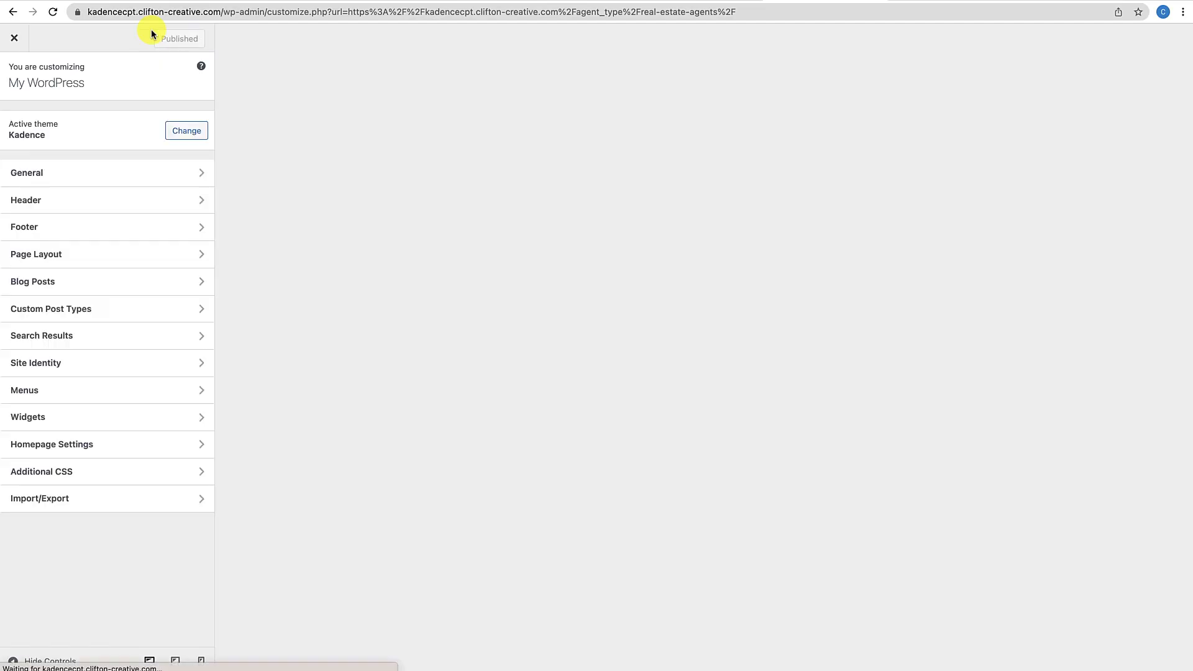
left_click(69, 306)
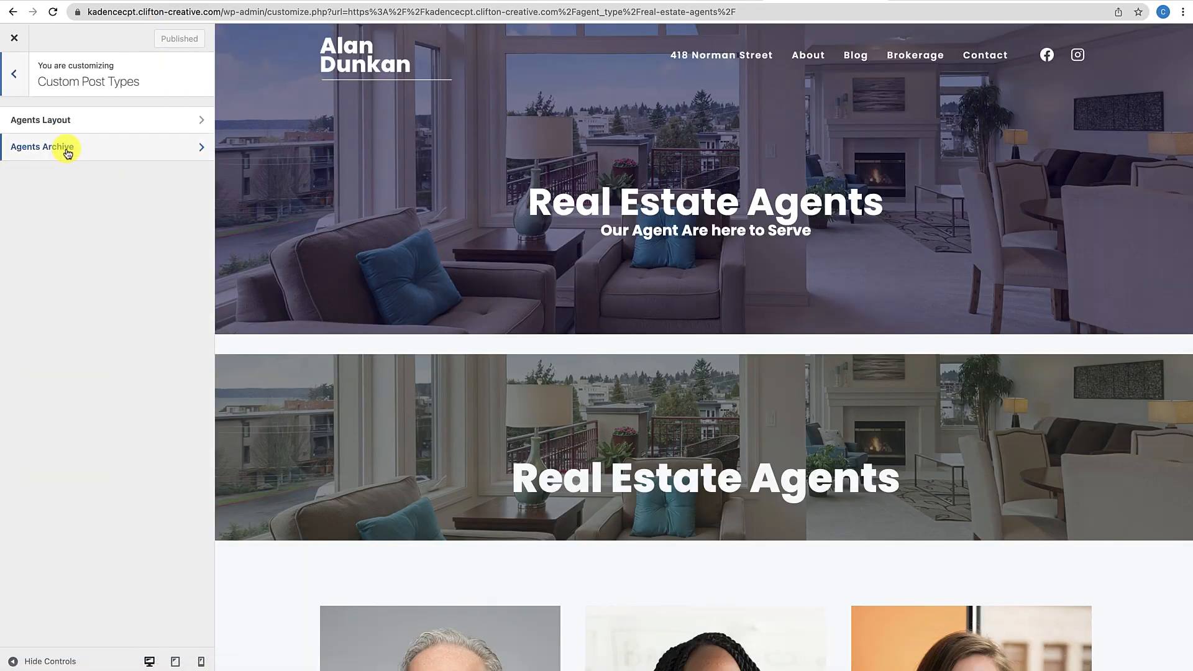
left_click(67, 153)
left_click(25, 171)
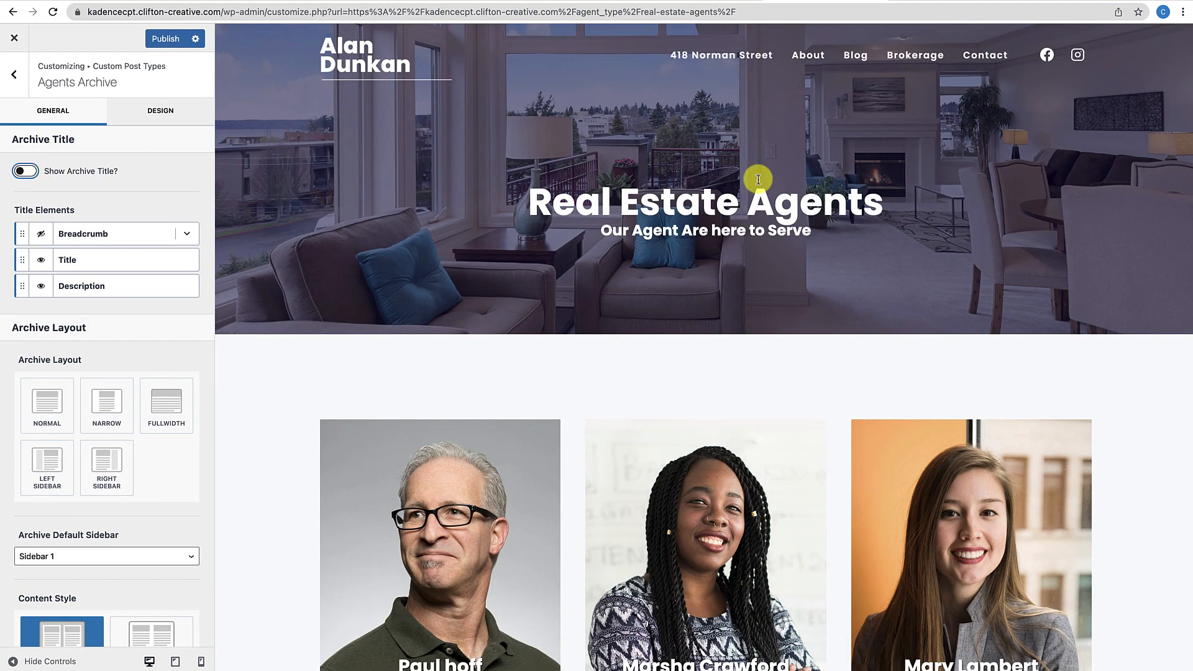
left_click(157, 38)
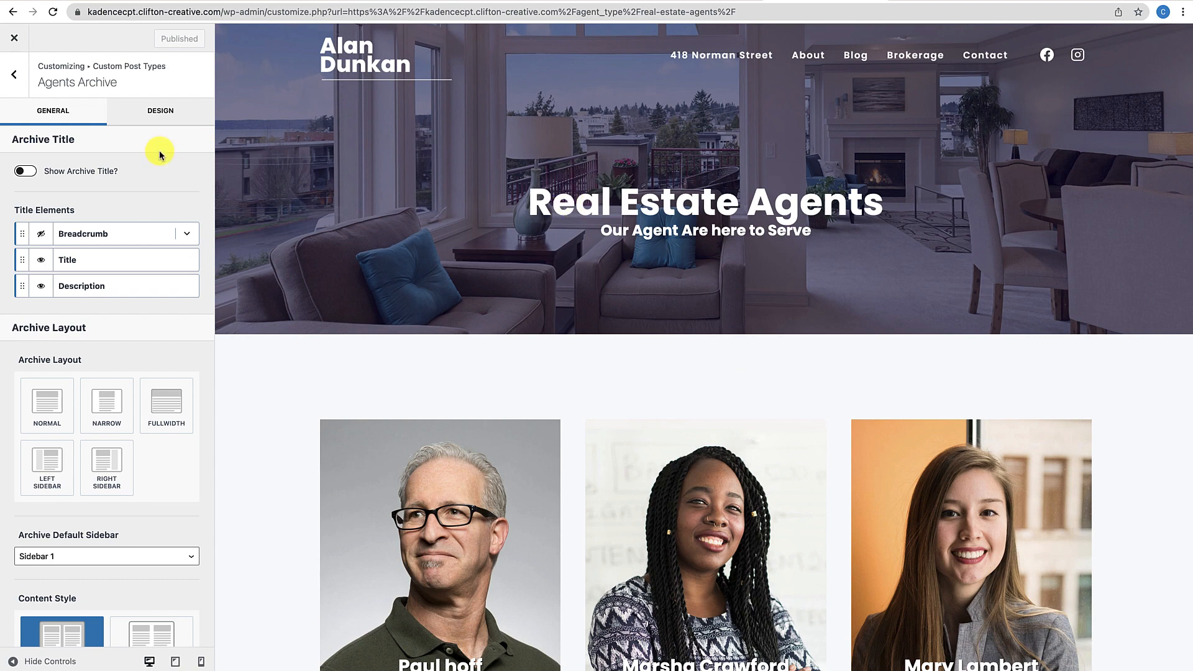
left_click(15, 41)
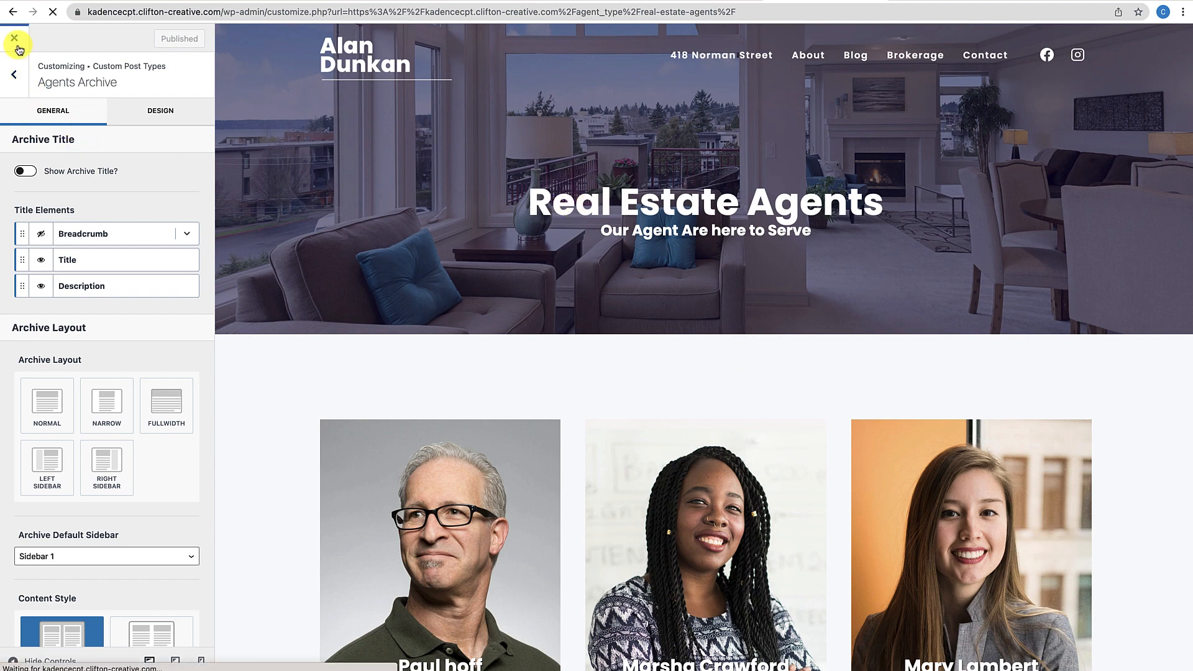
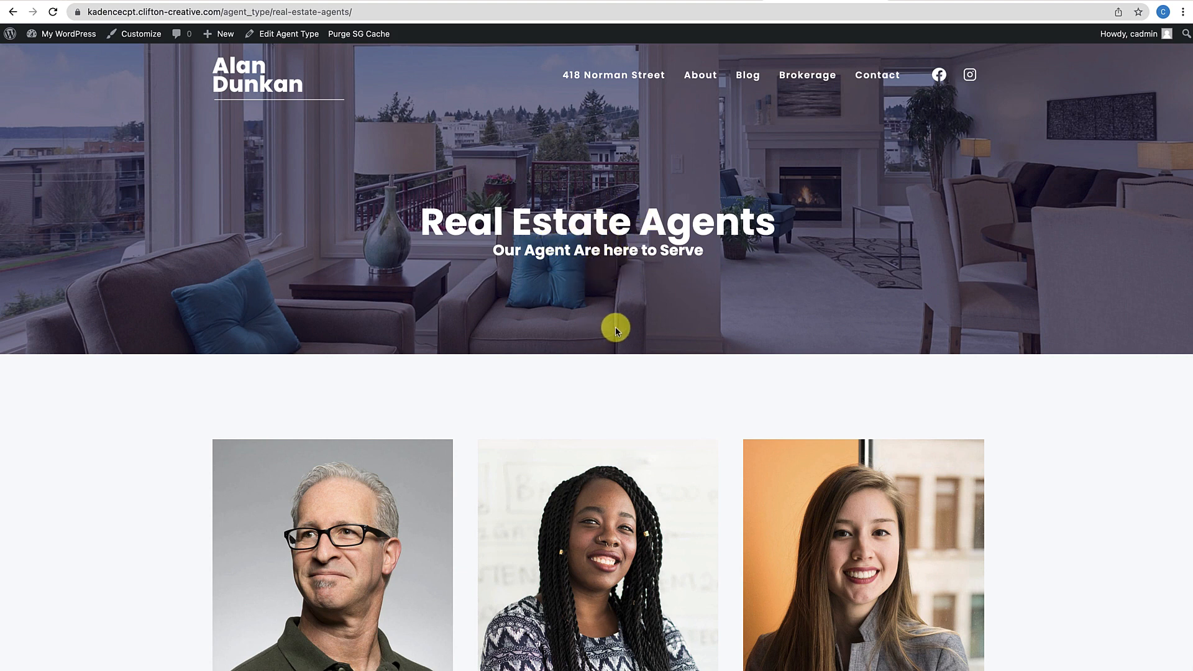
Scroll through the live Real Estate Agents archive to review the hero
scroll(649, 366, "down", 10)
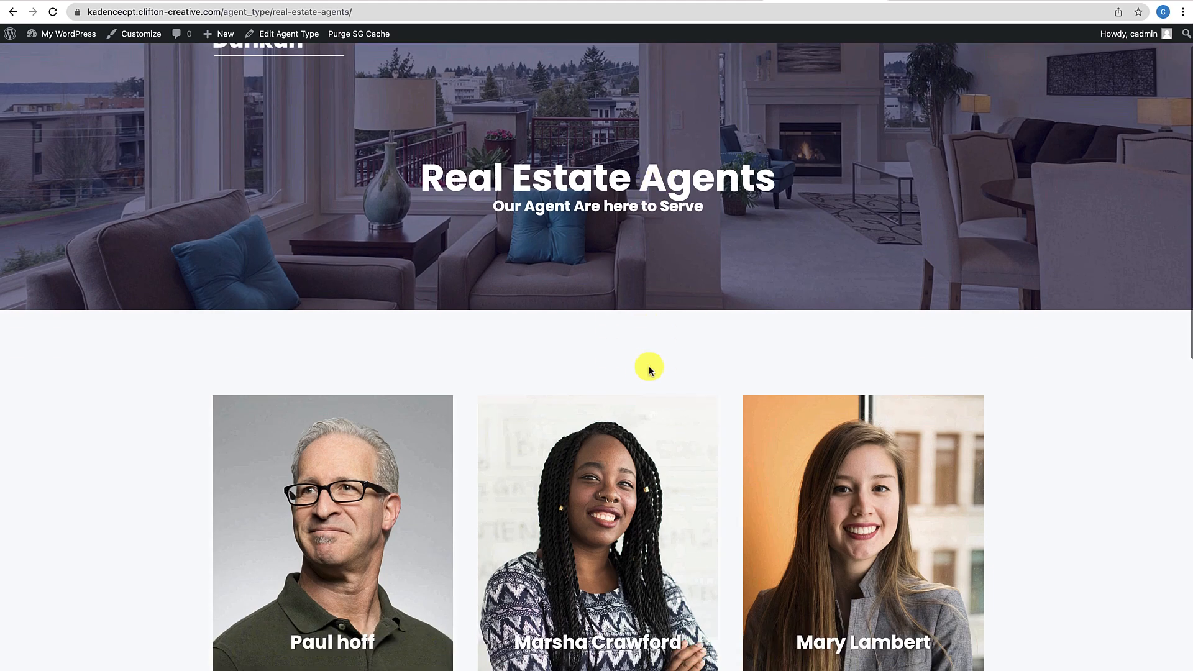
scroll(649, 367, "up", 10)
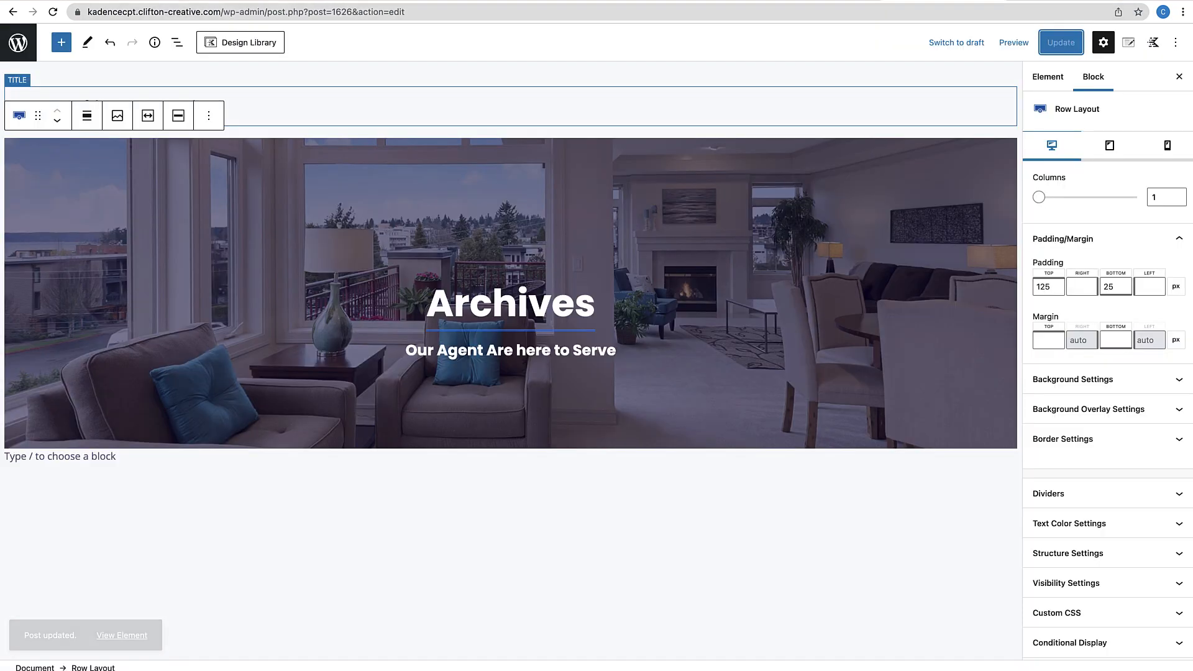
Give the hero's 'Our Agent Are here to Serve' subtitle heading a 20 px top margin
left_click(546, 345)
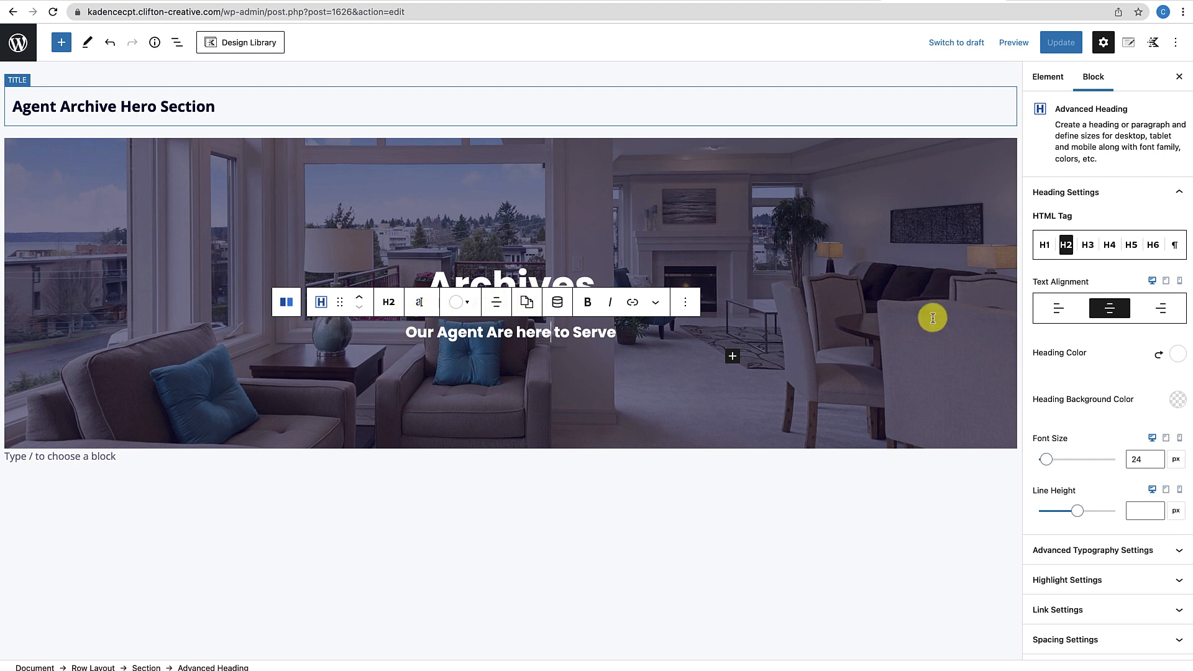
scroll(1130, 552, "down", 3)
left_click(1128, 546)
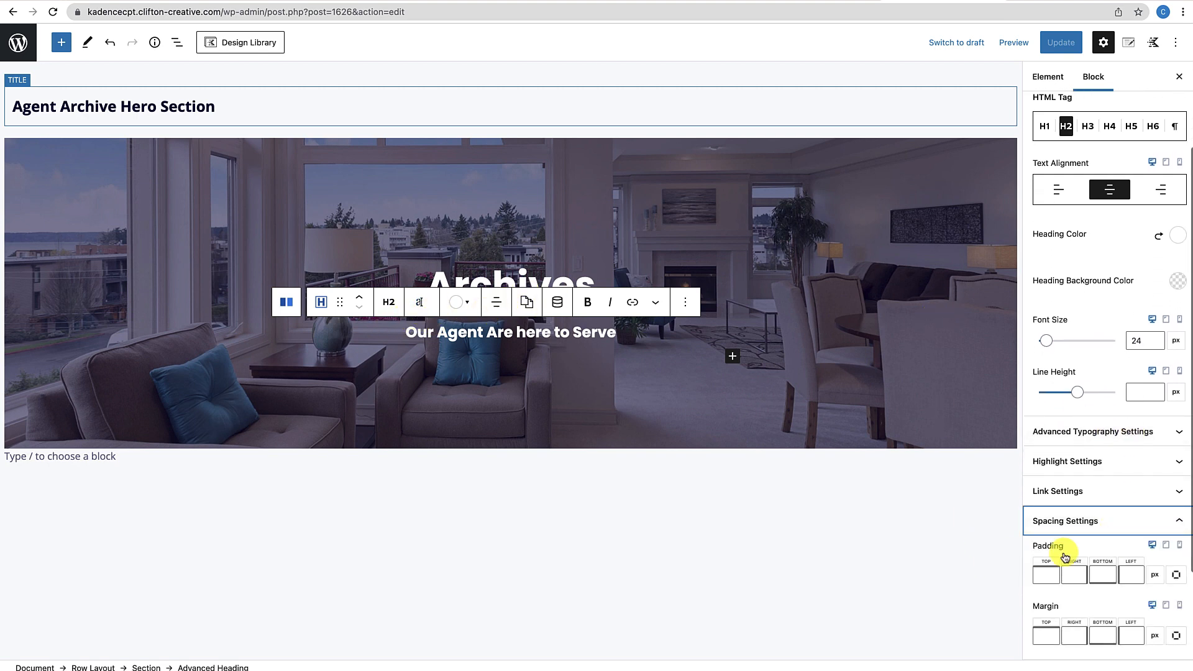
left_click(1050, 638)
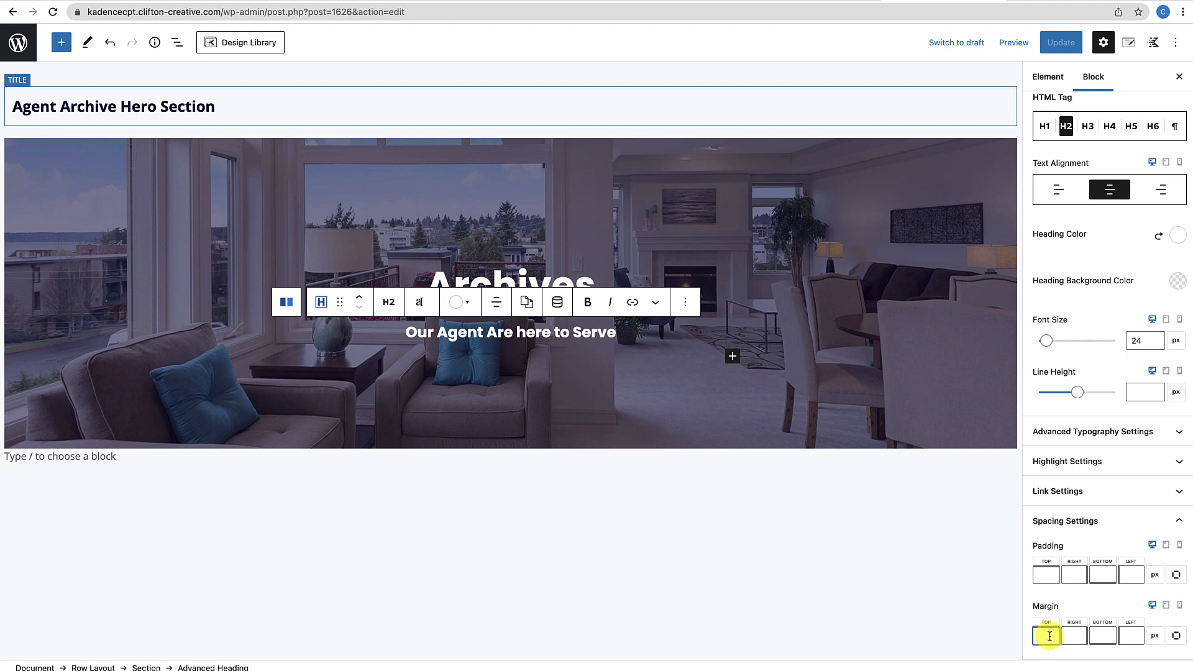
type("20")
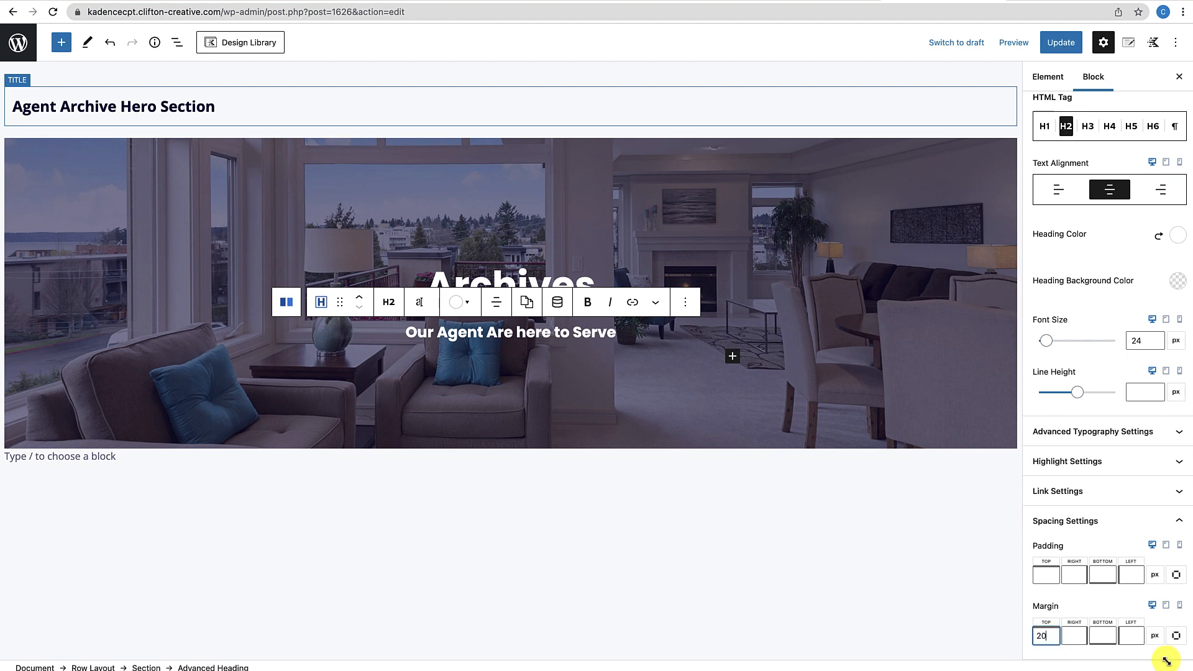
left_click(705, 438)
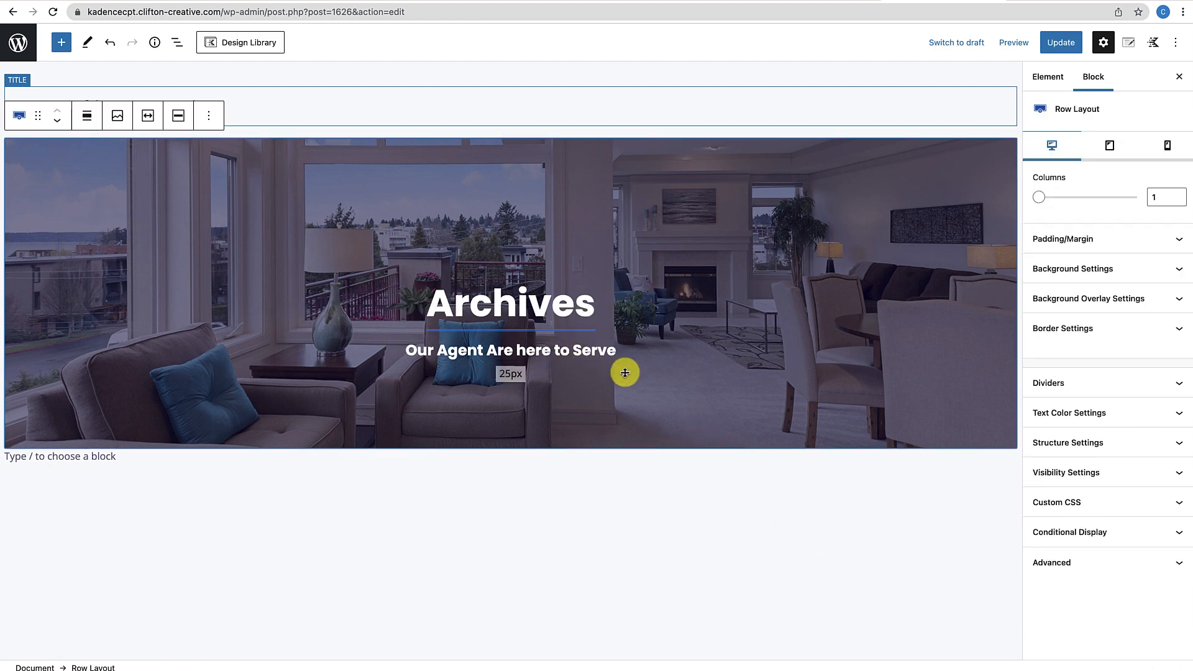
left_click(674, 319)
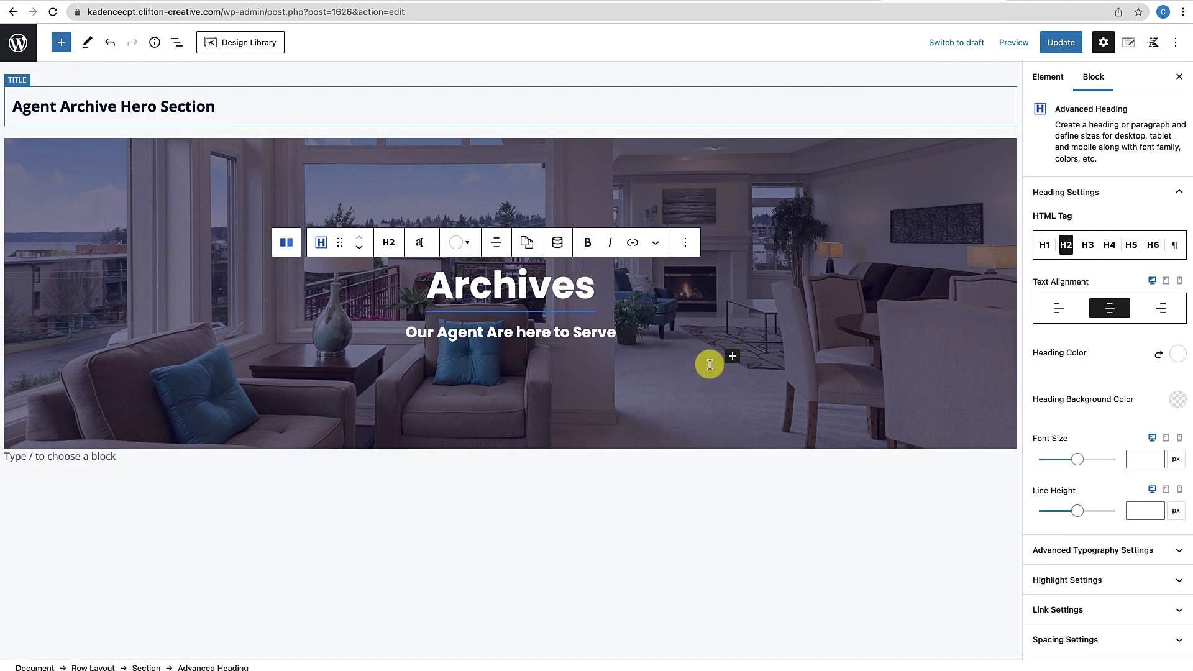
left_click(733, 356)
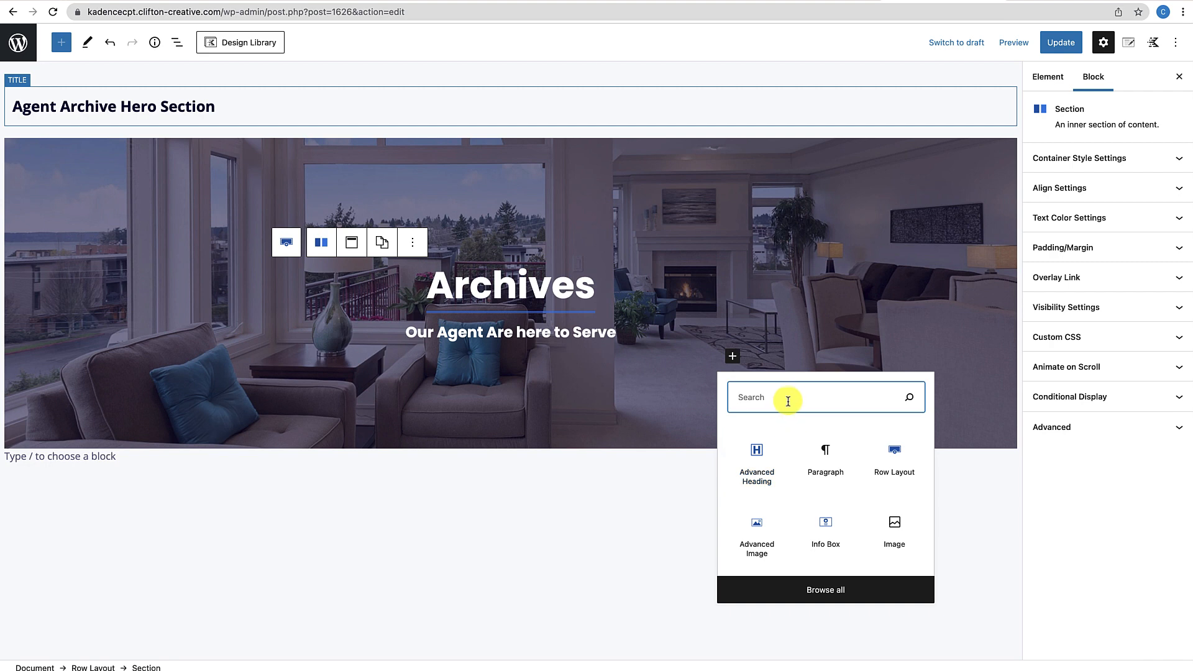
Add an Advanced Button to the hero labelled 'Contact an Agent Today'
type("butt")
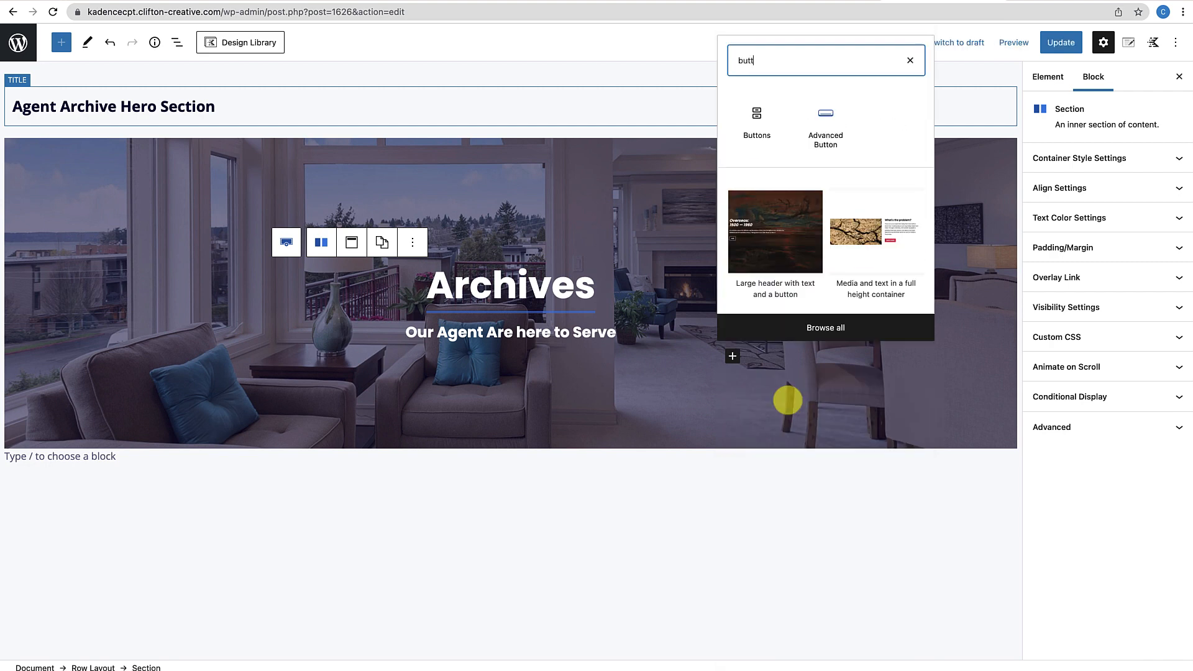
left_click(820, 154)
scroll(491, 373, "down", 1)
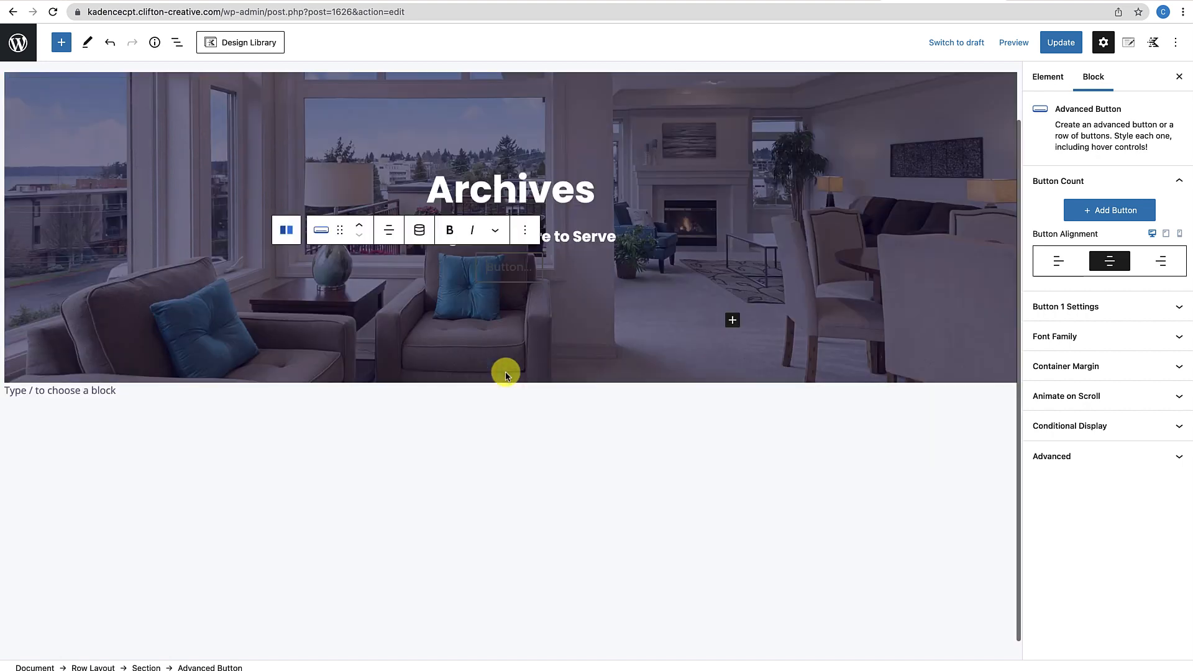
left_click(492, 276)
type("C")
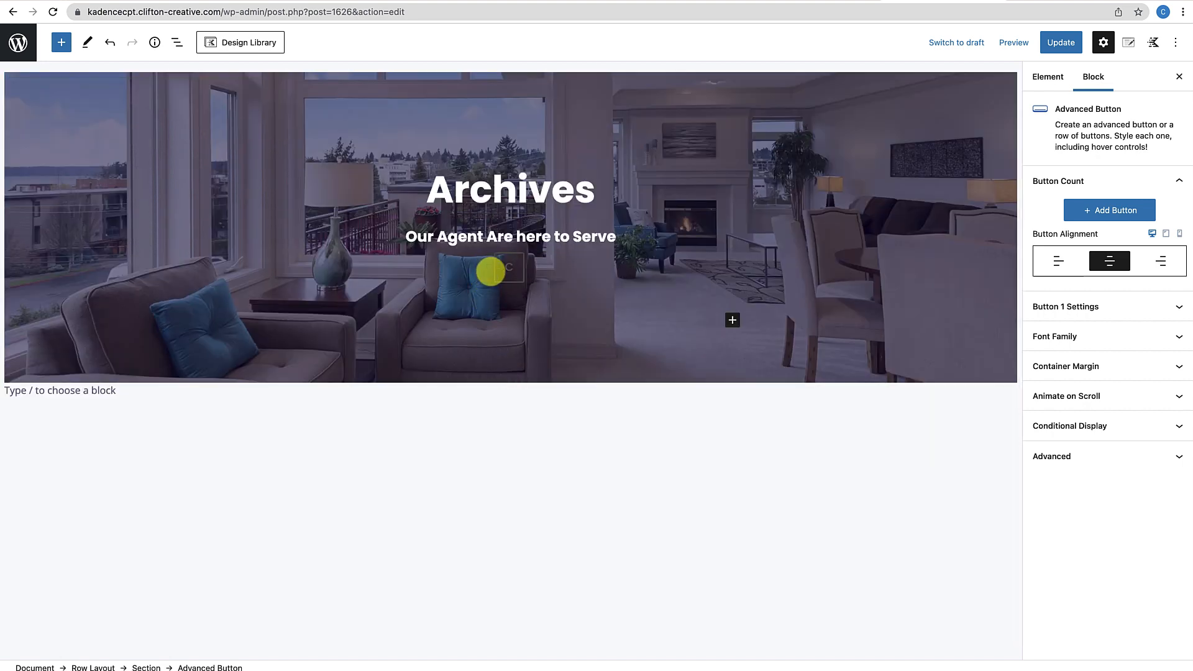
type("all an A")
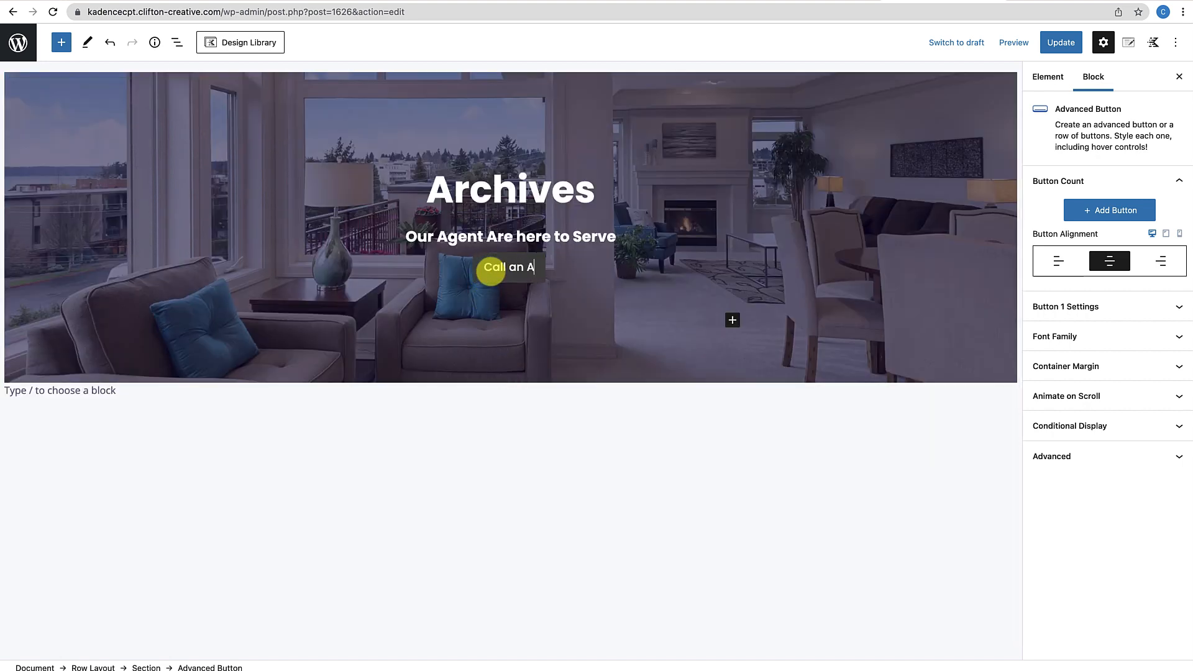
type("gent Today")
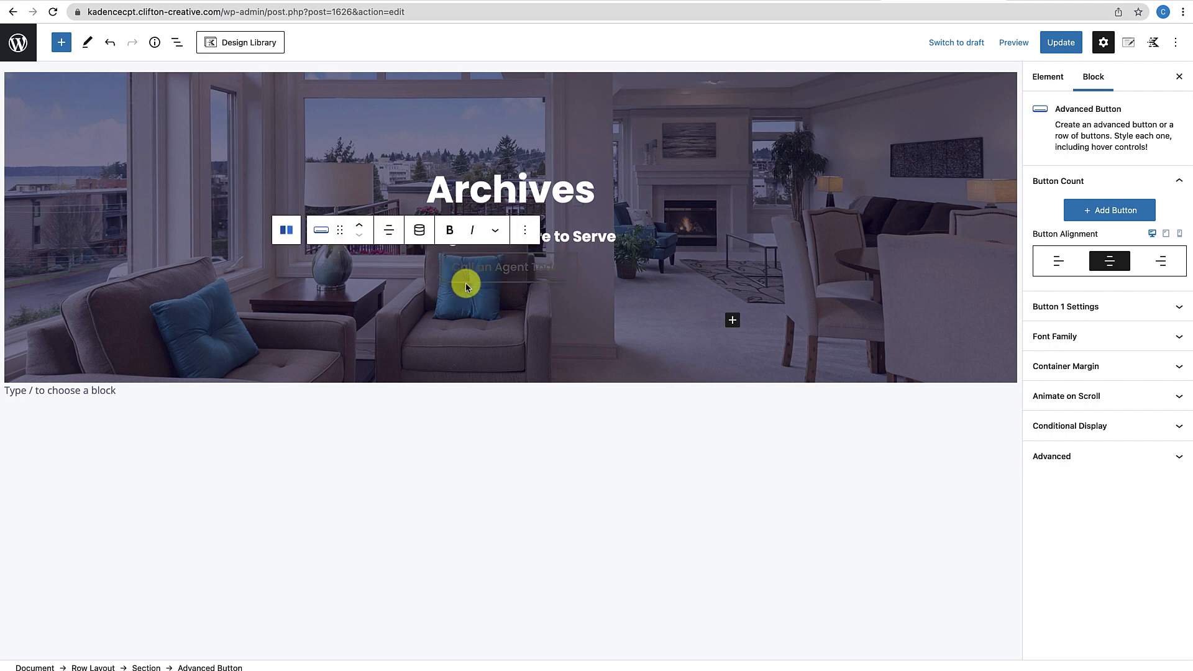
left_click(476, 268)
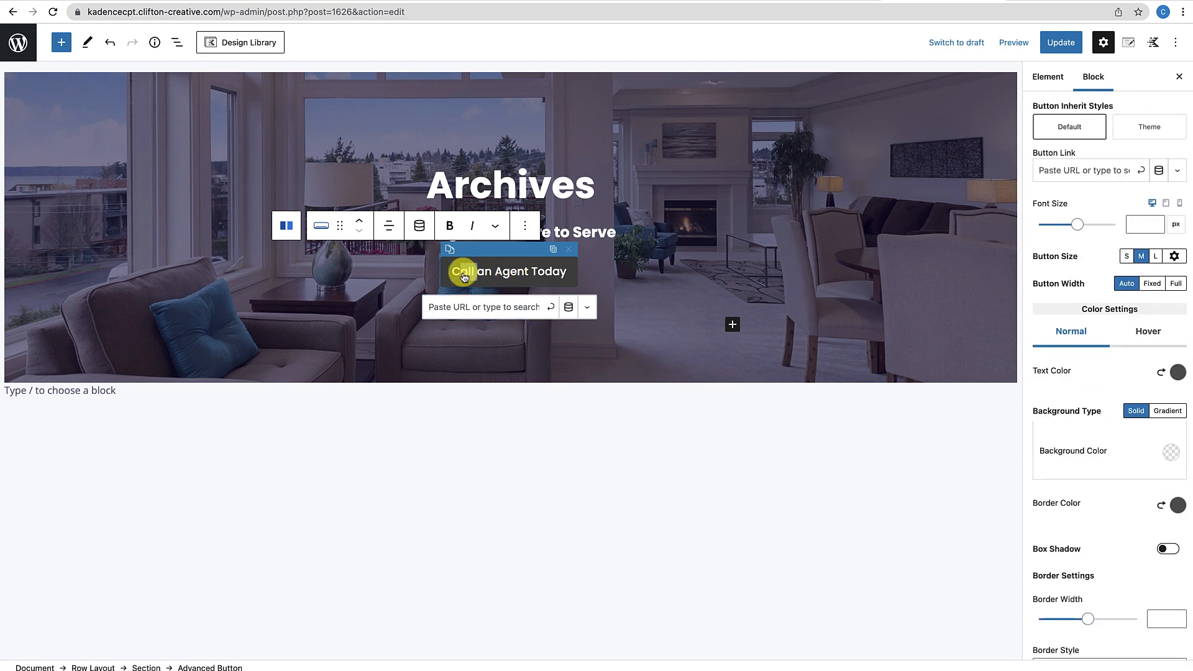
type("ontac")
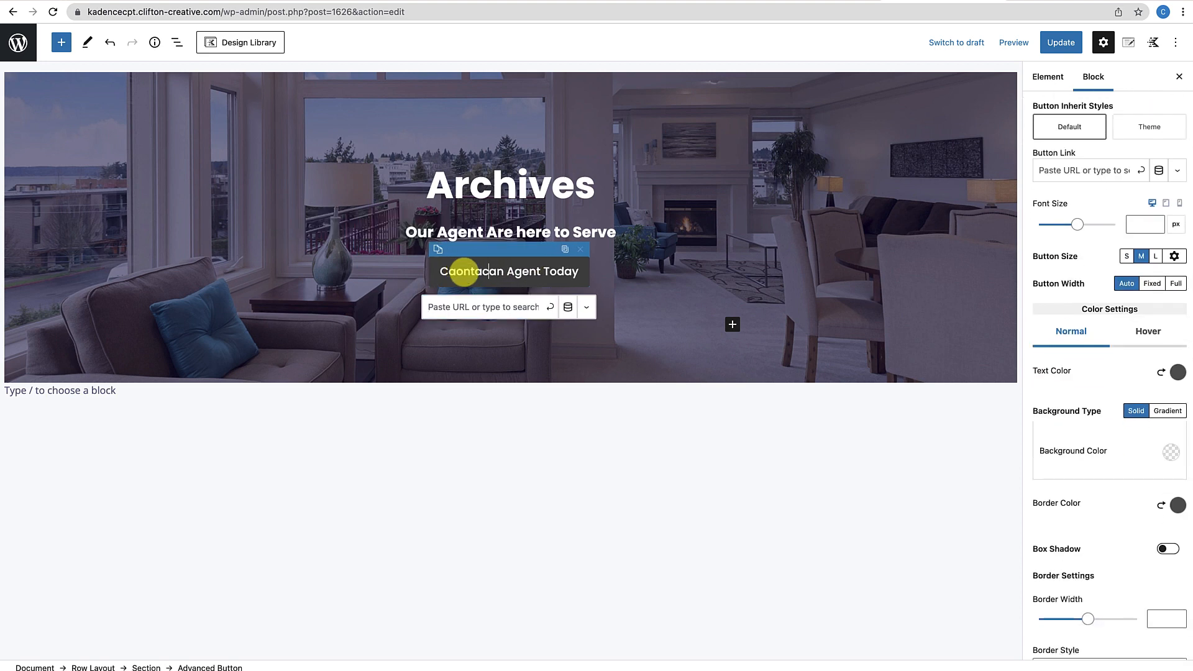
key("BackSpace")
key("BackSpace")
key("BackSpace")
key("BackSpace")
key("BackSpace")
key("BackSpace")
type("onta")
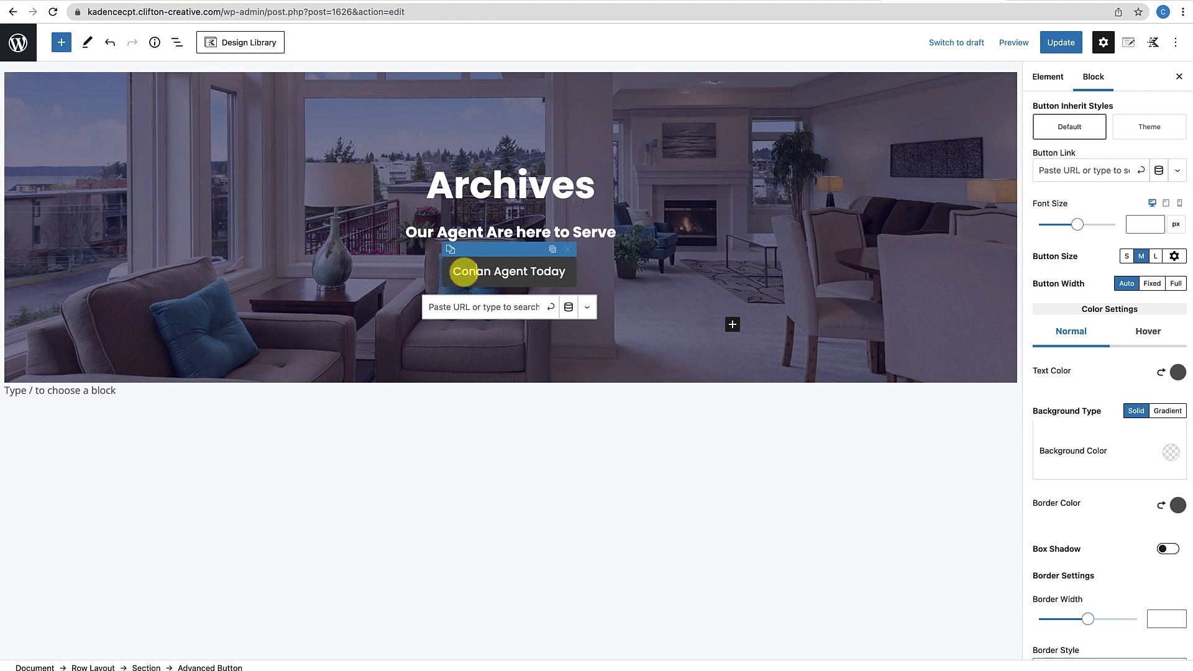
type("ct")
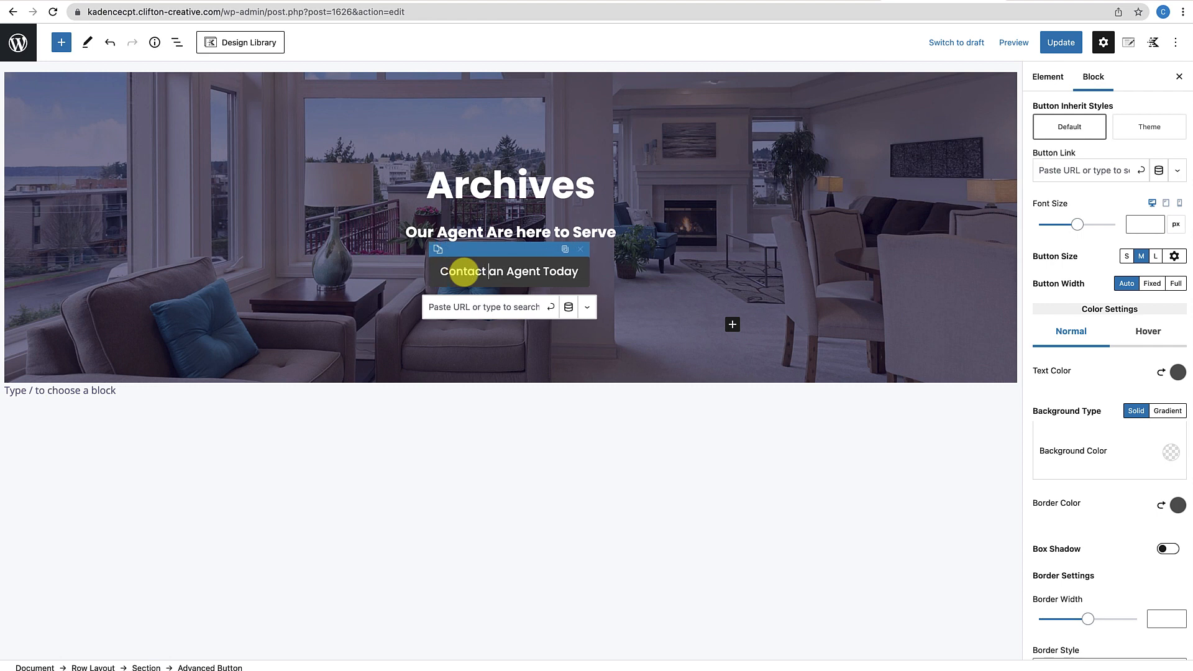
Set the button's Inherit Styles to Theme so it uses the red theme style
left_click(660, 379)
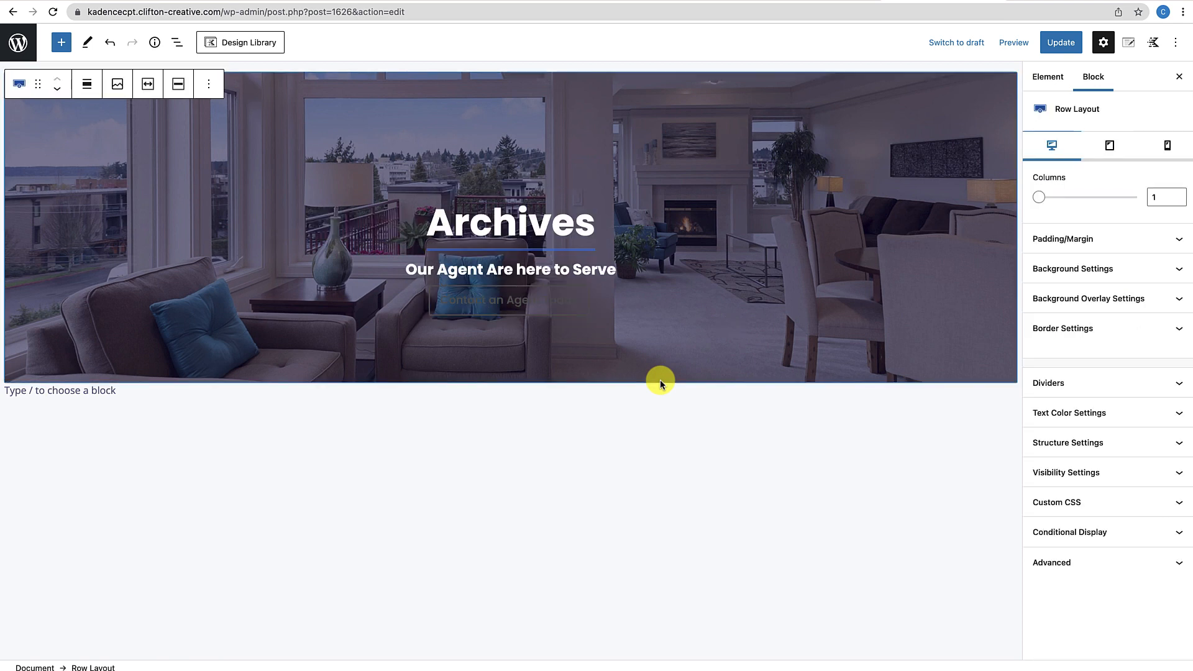
left_click(597, 308)
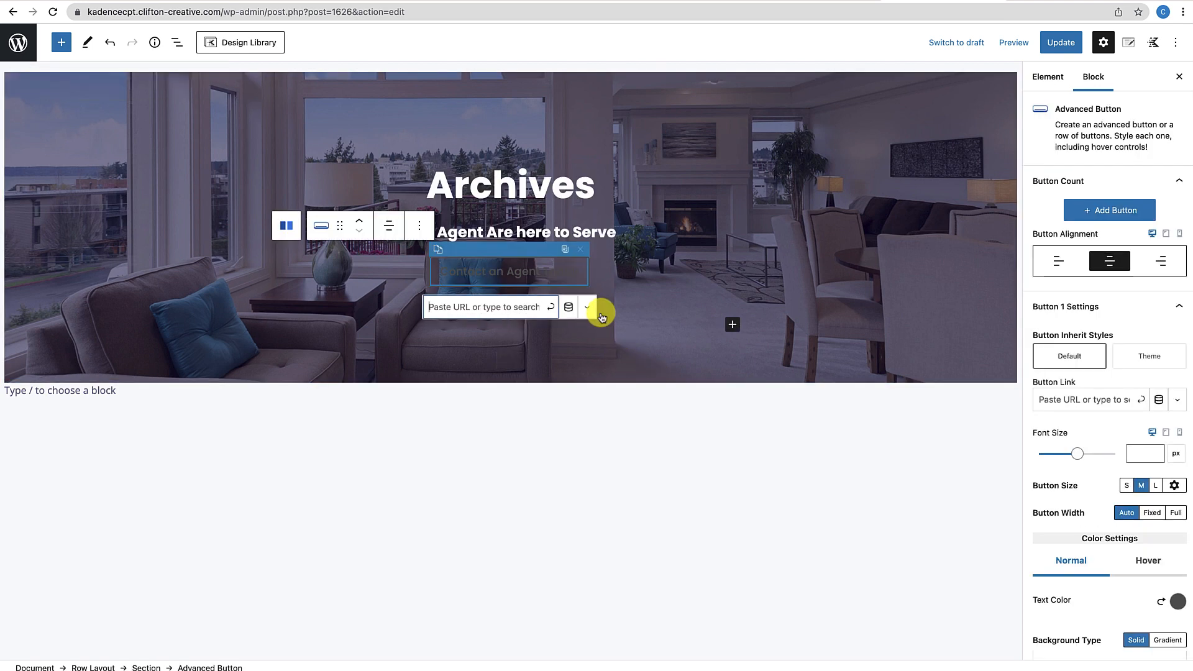
left_click(597, 276)
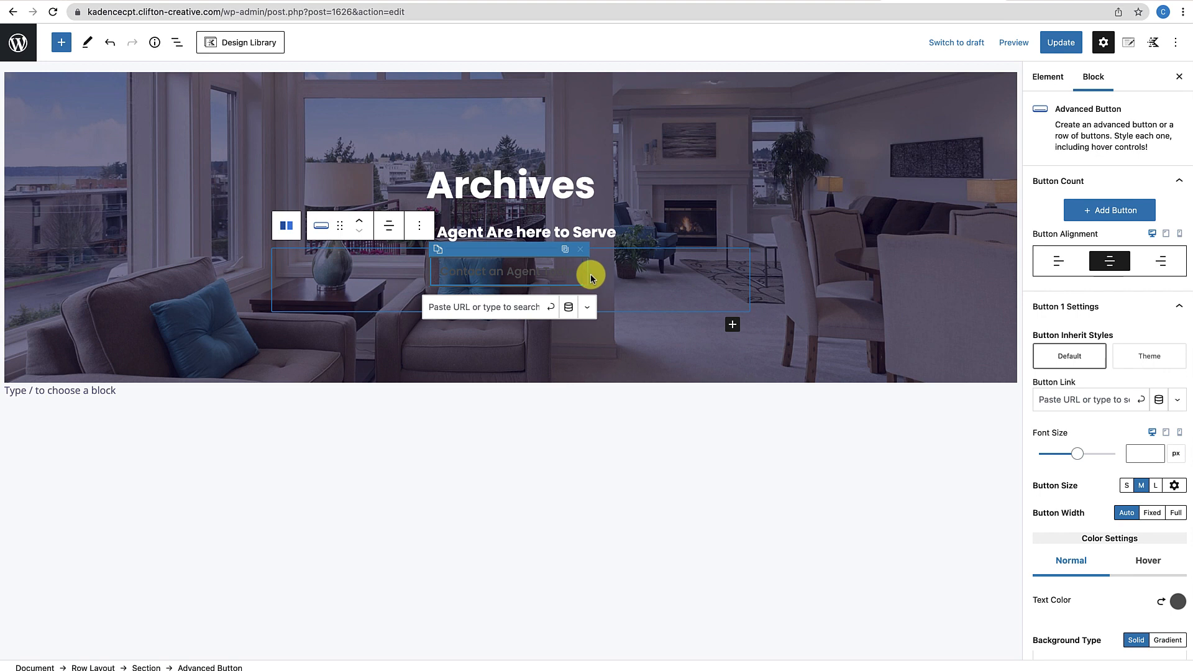
left_click(1145, 356)
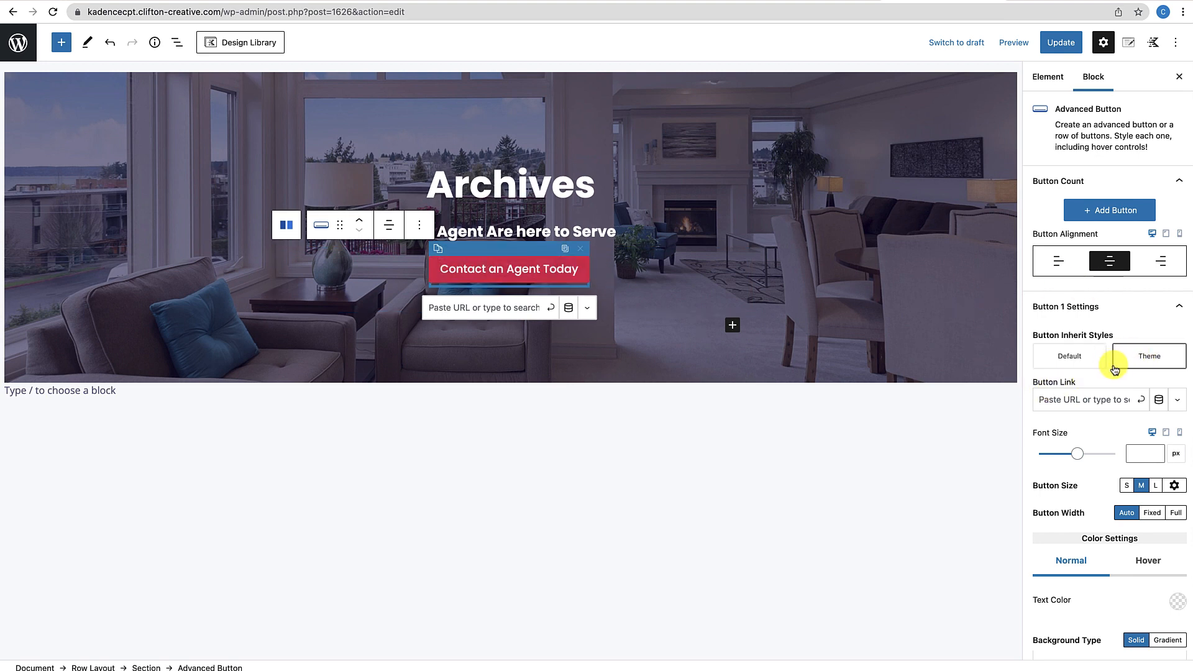
left_click(641, 367)
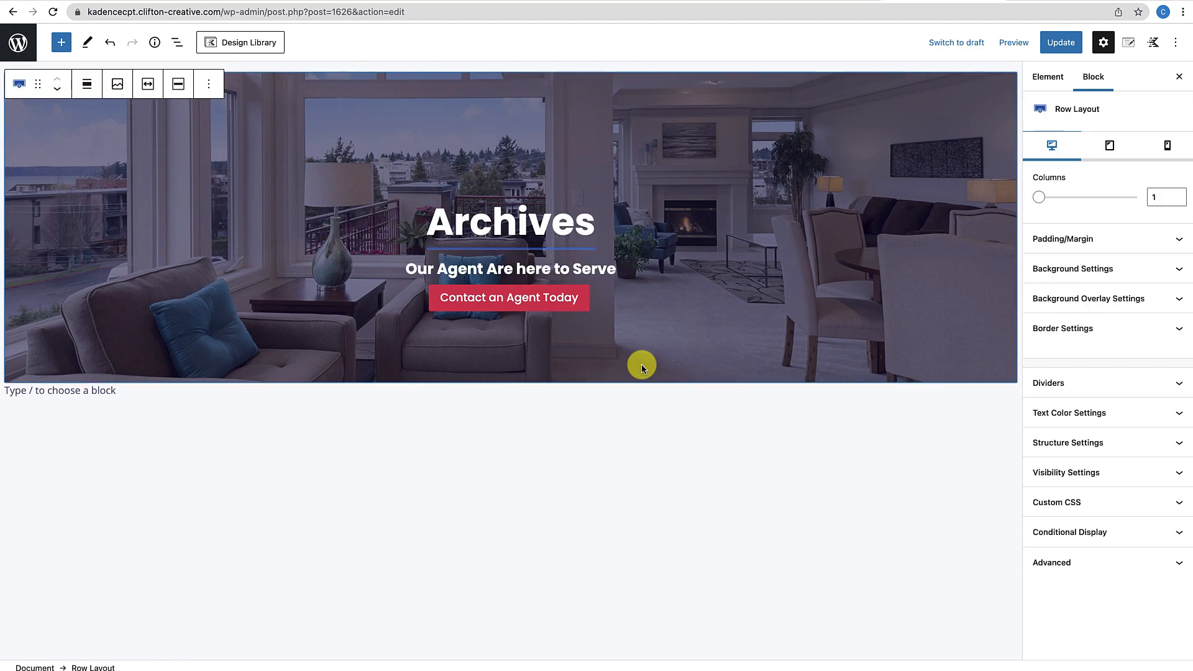
Give the subtitle heading a 20 px bottom margin and update the hero template
left_click(598, 302)
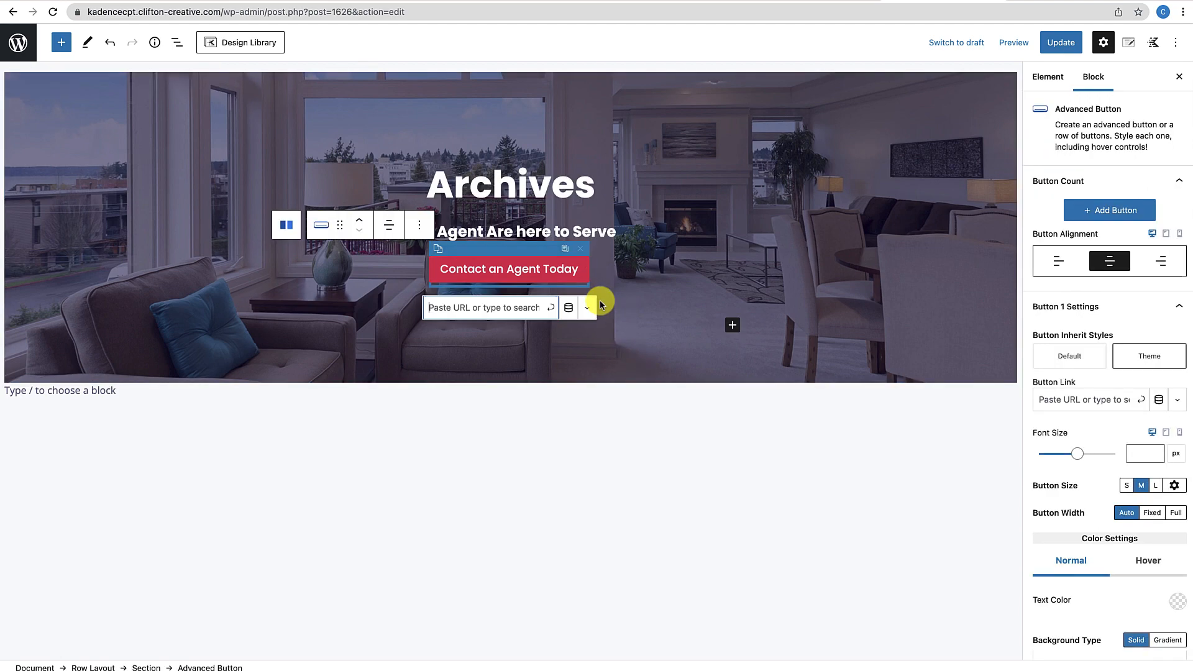
left_click(606, 233)
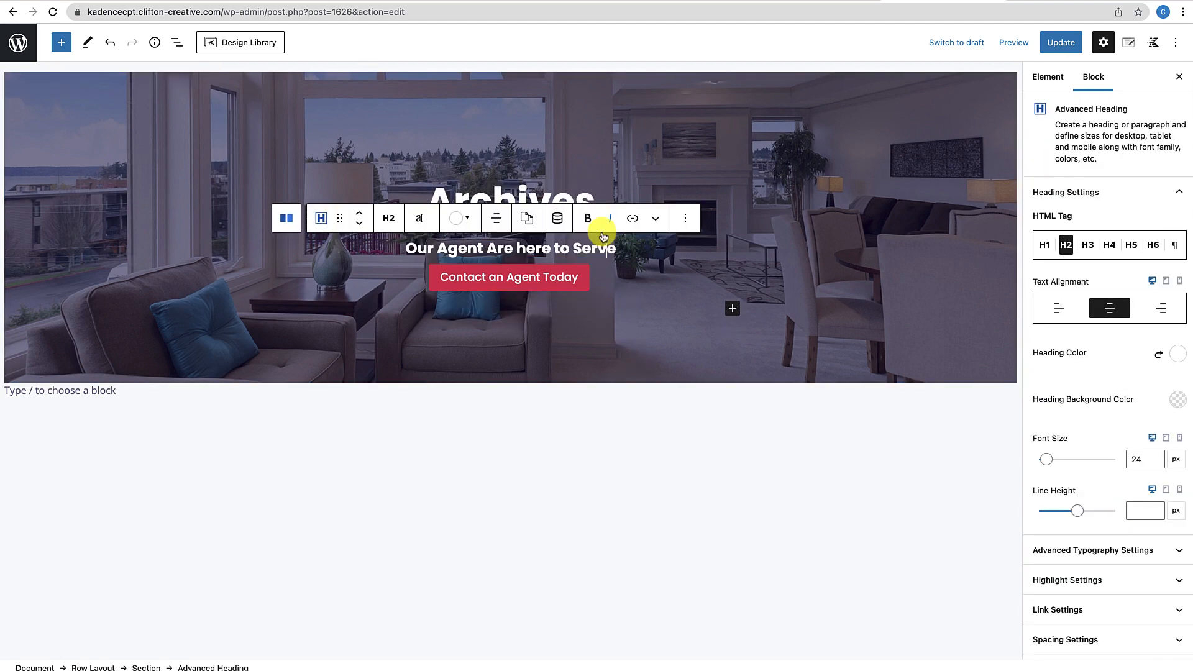
scroll(1150, 599, "down", 2)
left_click(1142, 559)
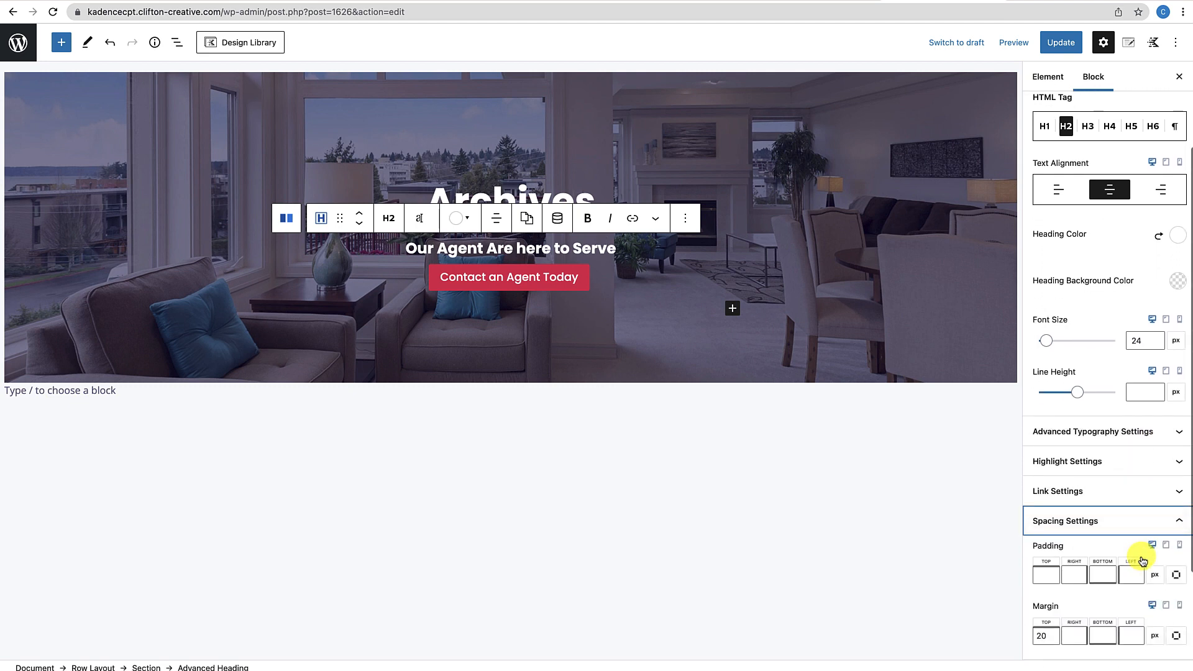
left_click(1096, 639)
type("20")
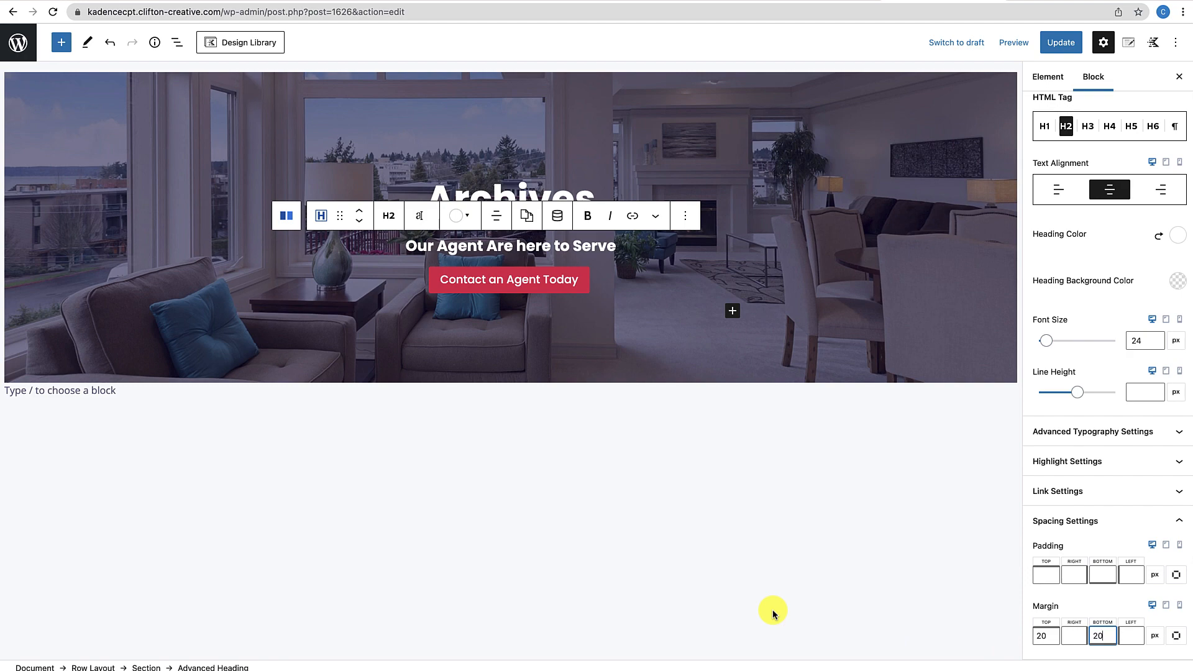
left_click(1060, 44)
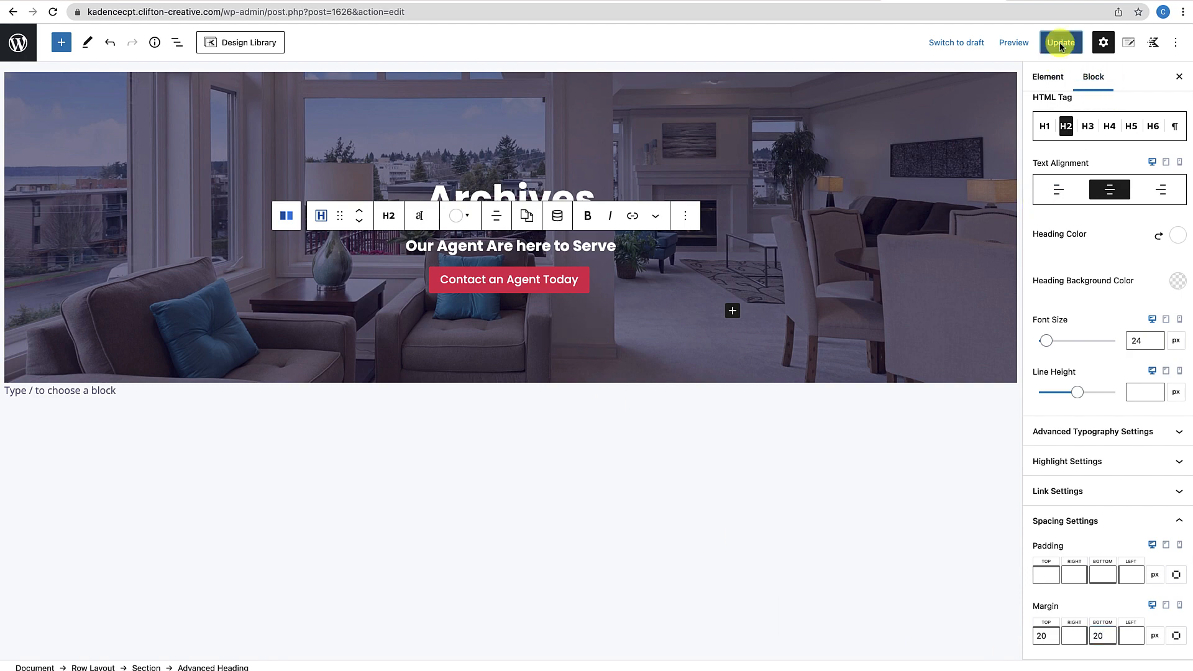
left_click(796, 1)
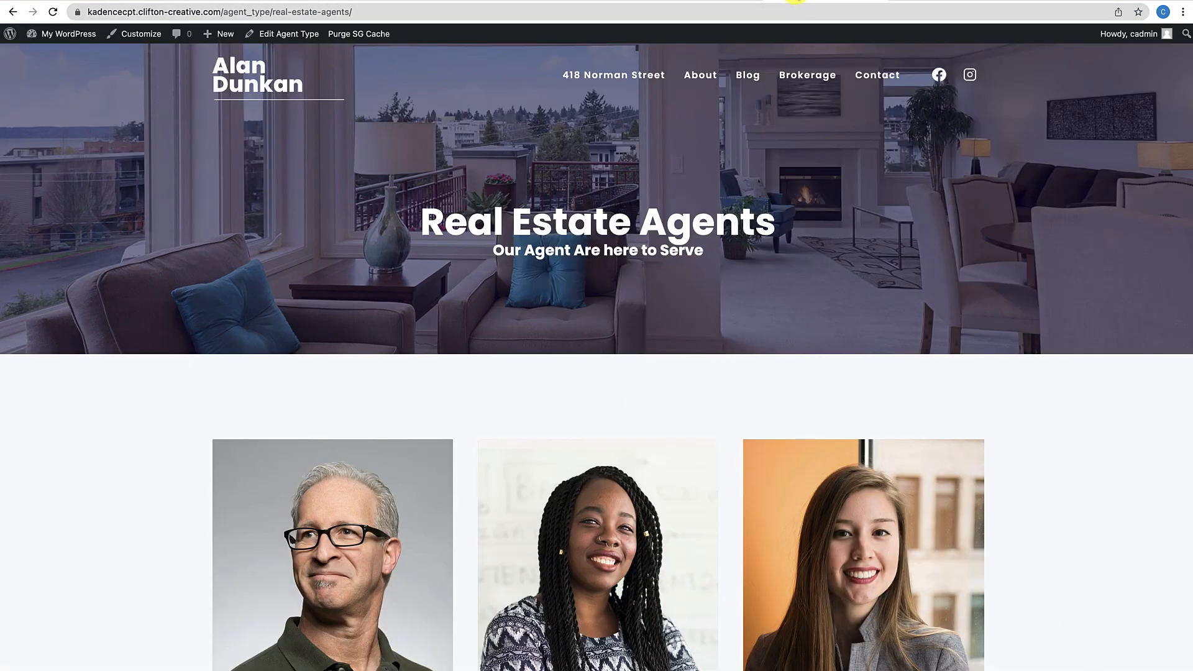
Reload the live archive to check the new button, then go to the Menus admin page
left_click(52, 12)
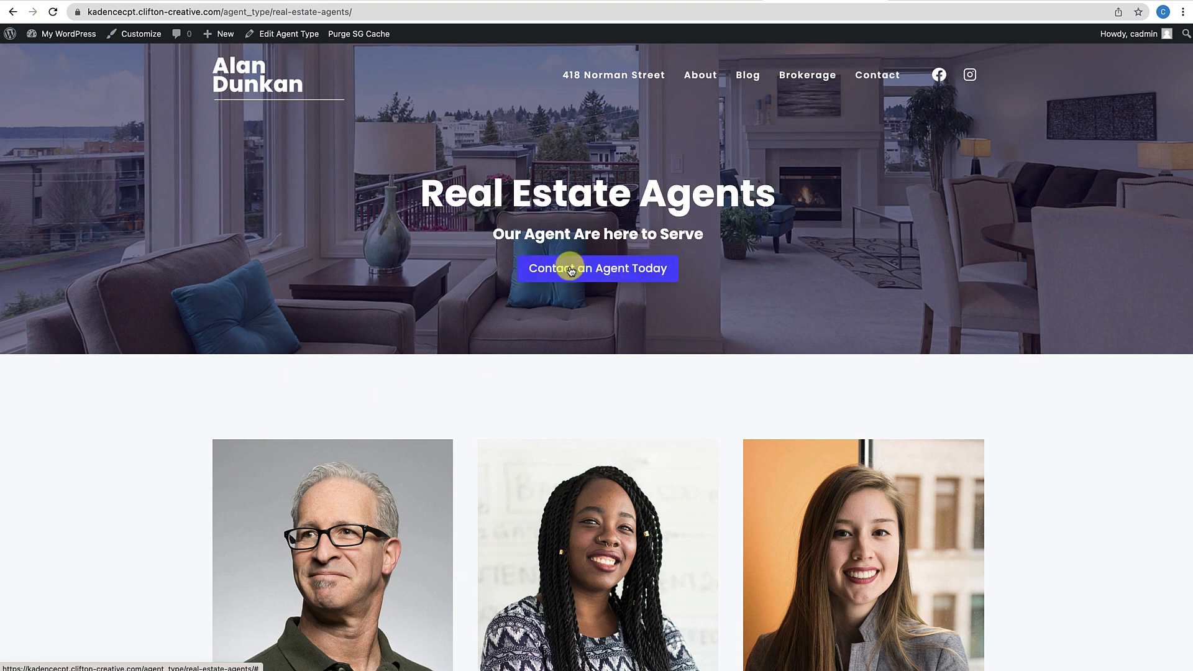
scroll(328, 414, "down", 10)
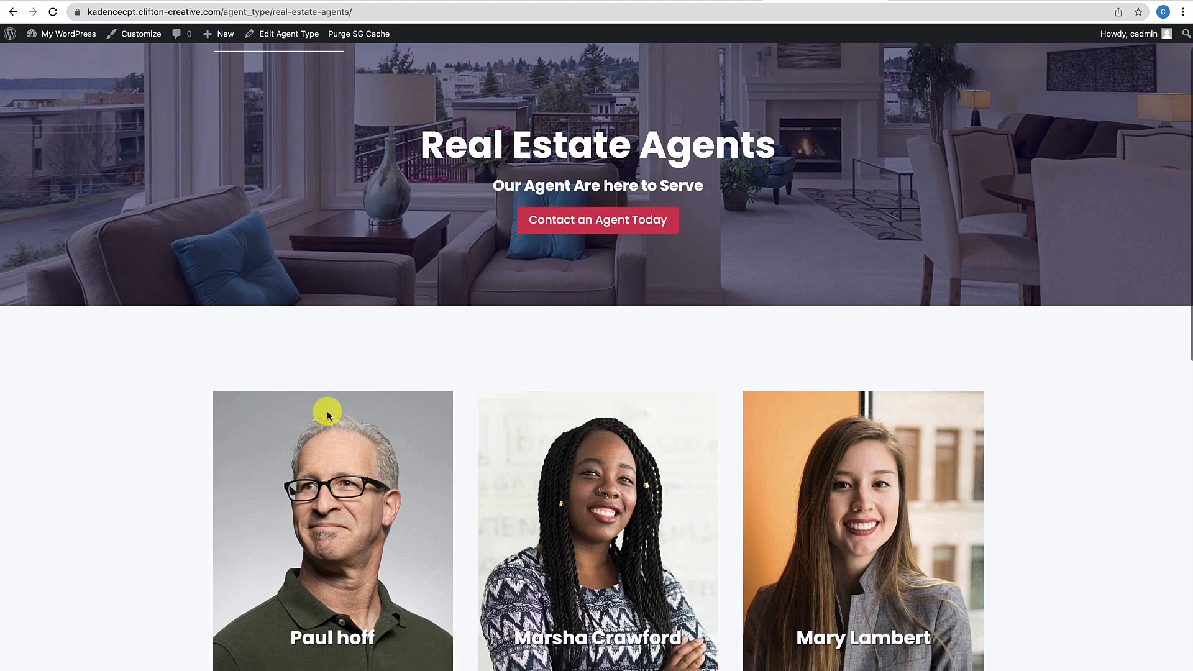
scroll(328, 415, "up", 10)
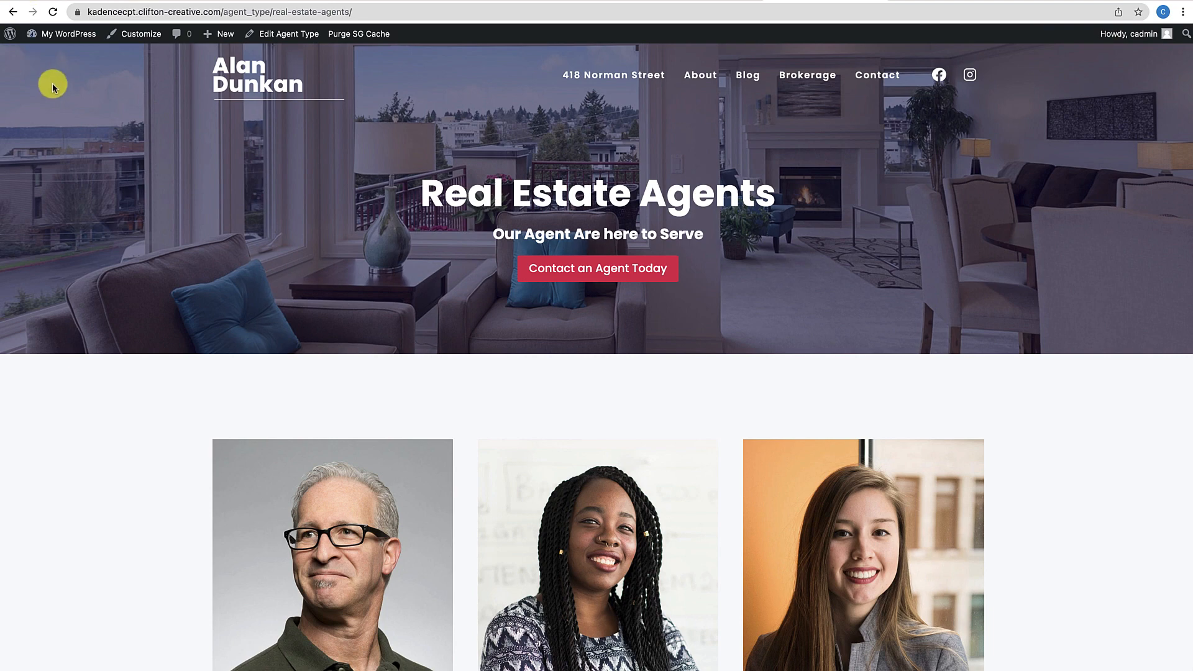
mouse_move(61, 33)
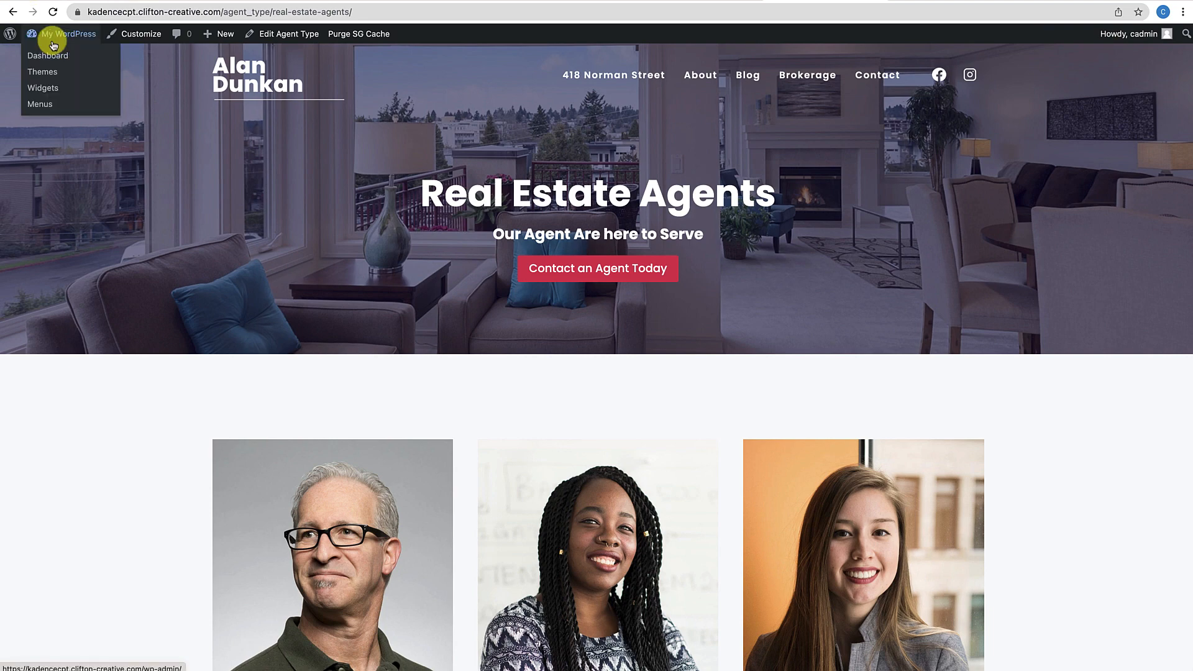
left_click(41, 103)
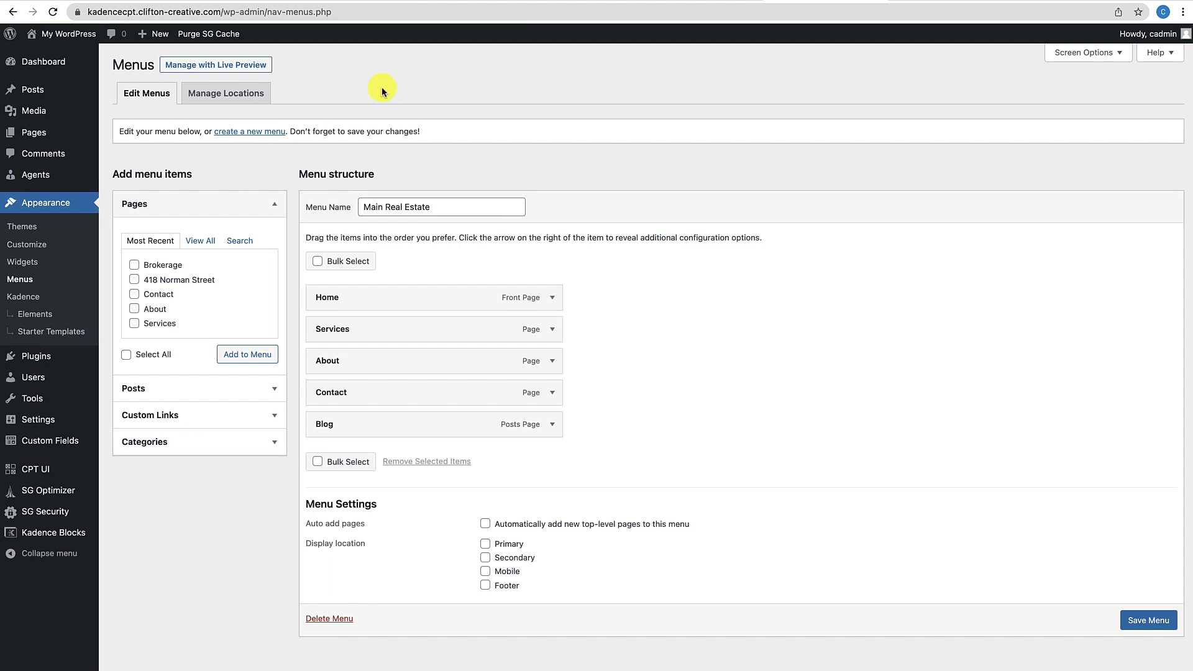
Enable Agent Types in Screen Options and add Real Estate, Listing and Buying Agents to the menu
left_click(1109, 53)
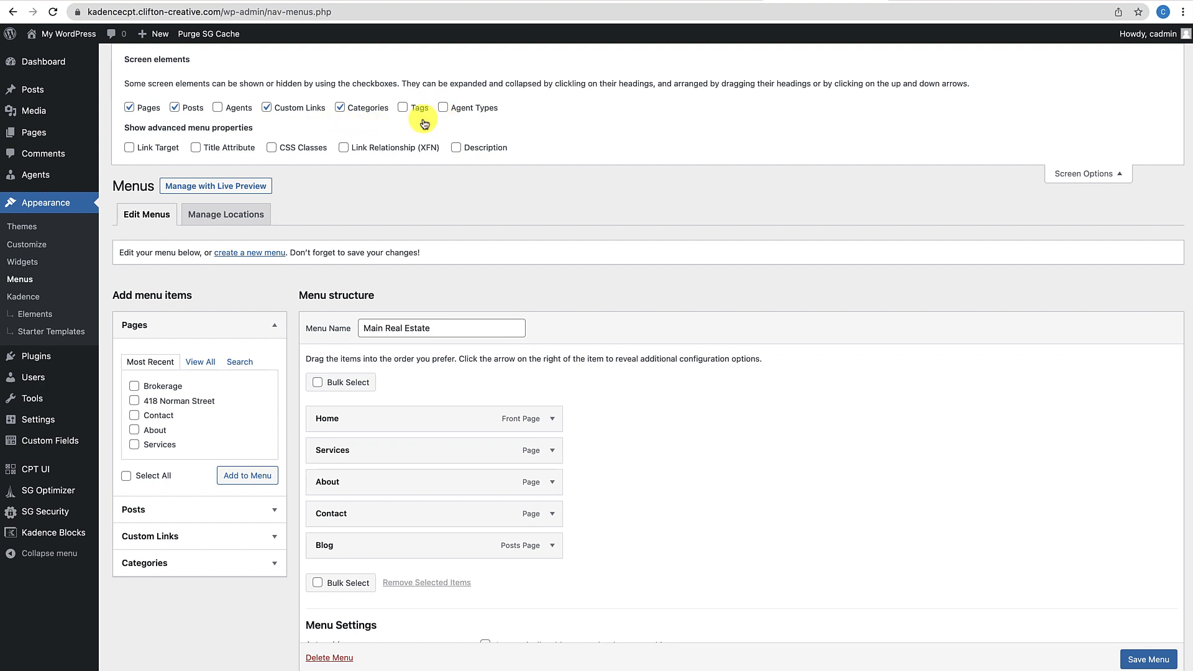
left_click(457, 113)
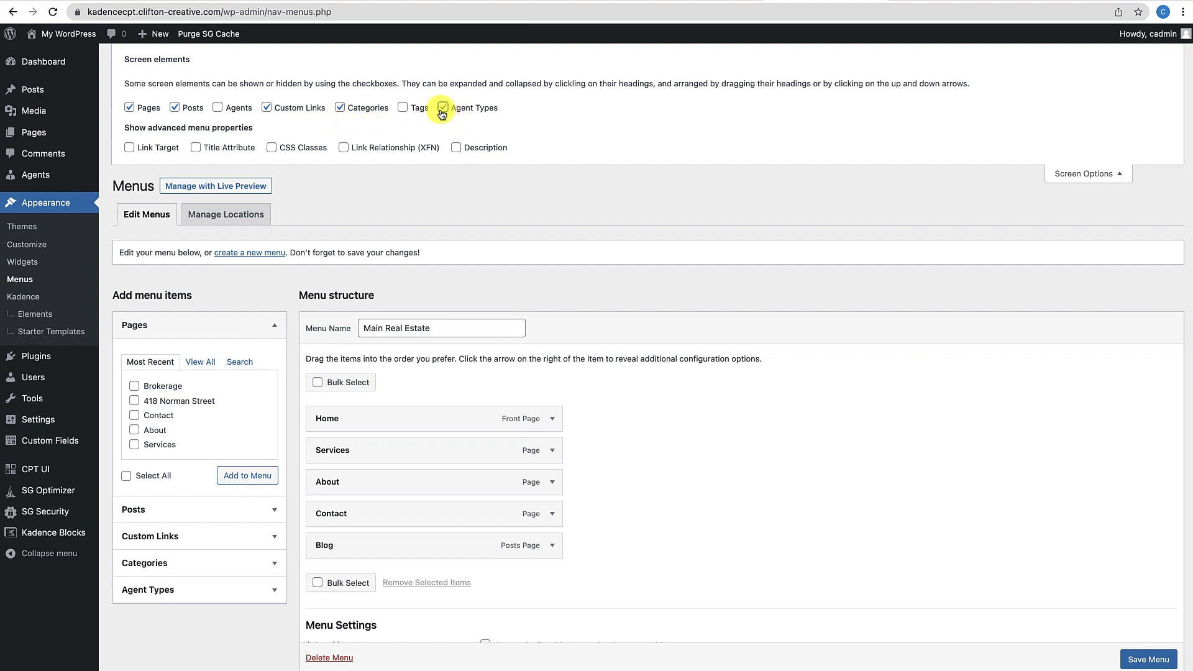
scroll(161, 571, "down", 4)
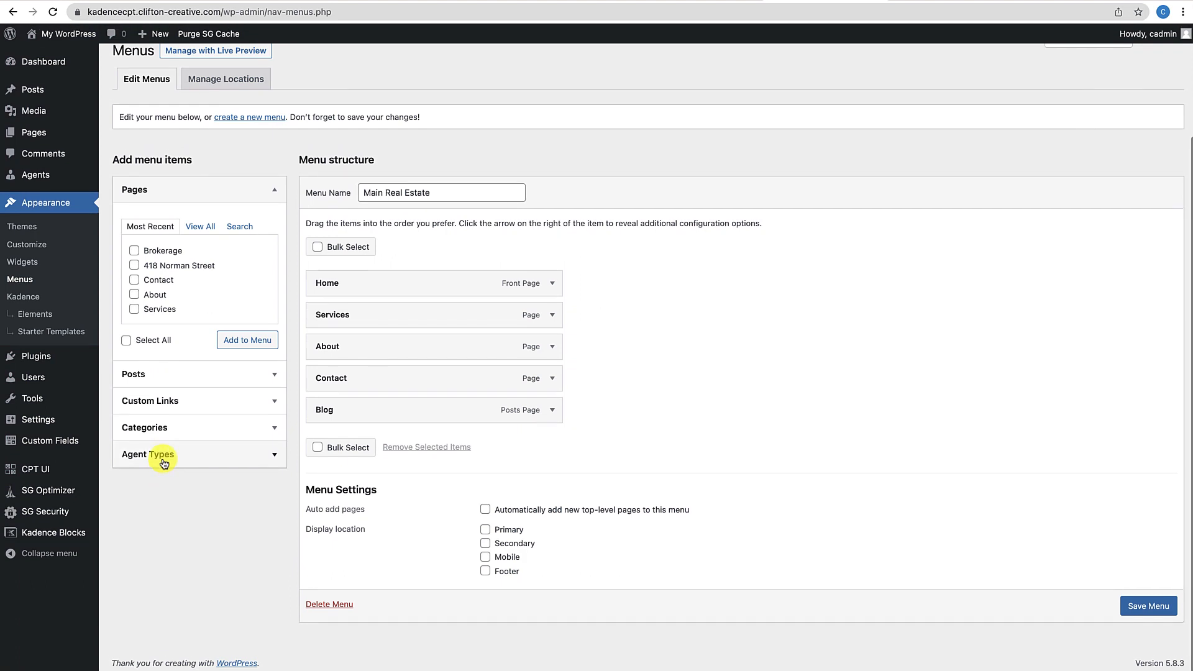
left_click(163, 454)
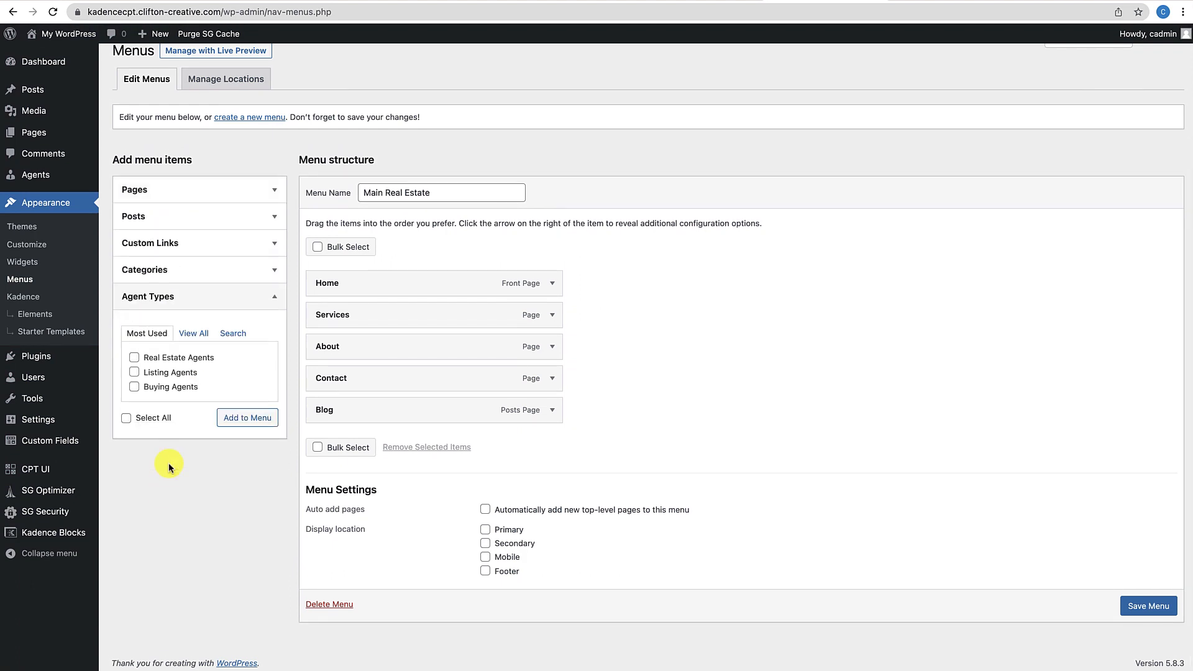
left_click(134, 357)
left_click(134, 372)
left_click(134, 386)
left_click(247, 418)
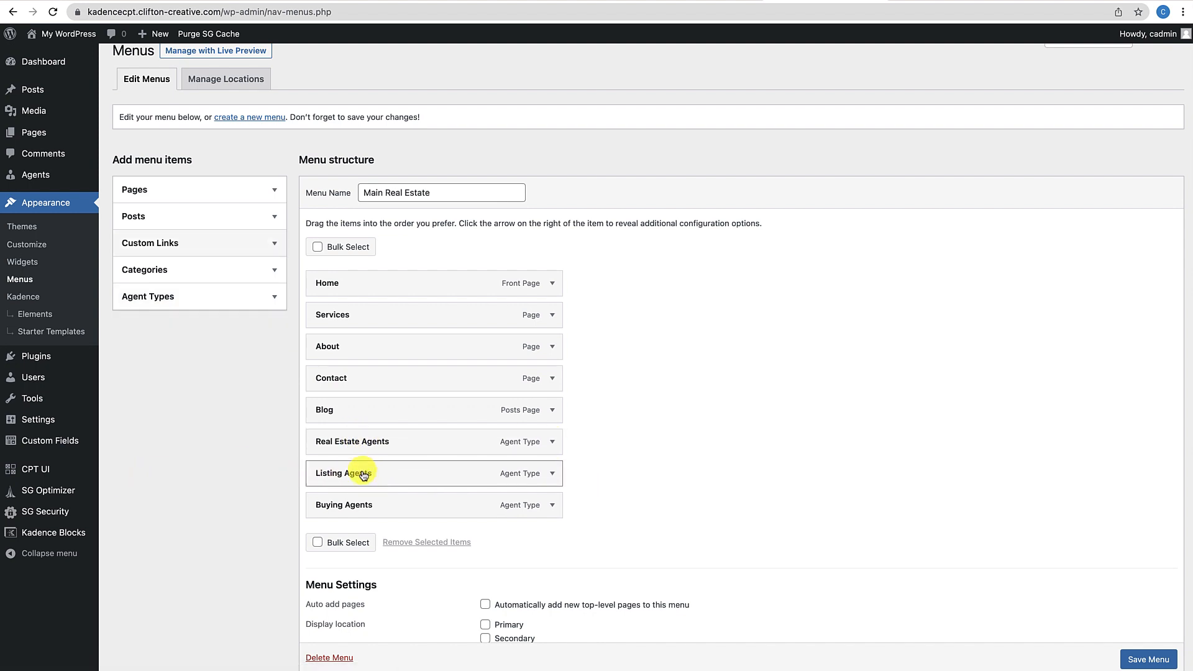
Nest Listing Agents and Buying Agents under Real Estate Agents and save the menu
left_click_drag(360, 472, 400, 498)
scroll(560, 497, "down", 2)
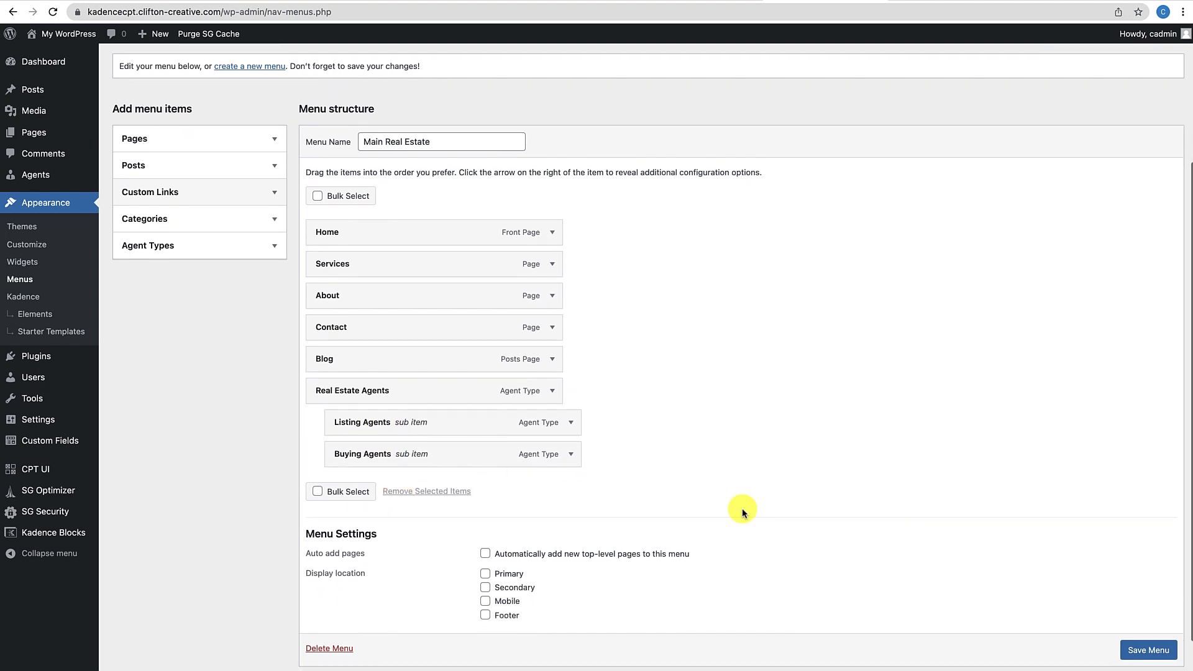
scroll(1143, 643, "down", 1)
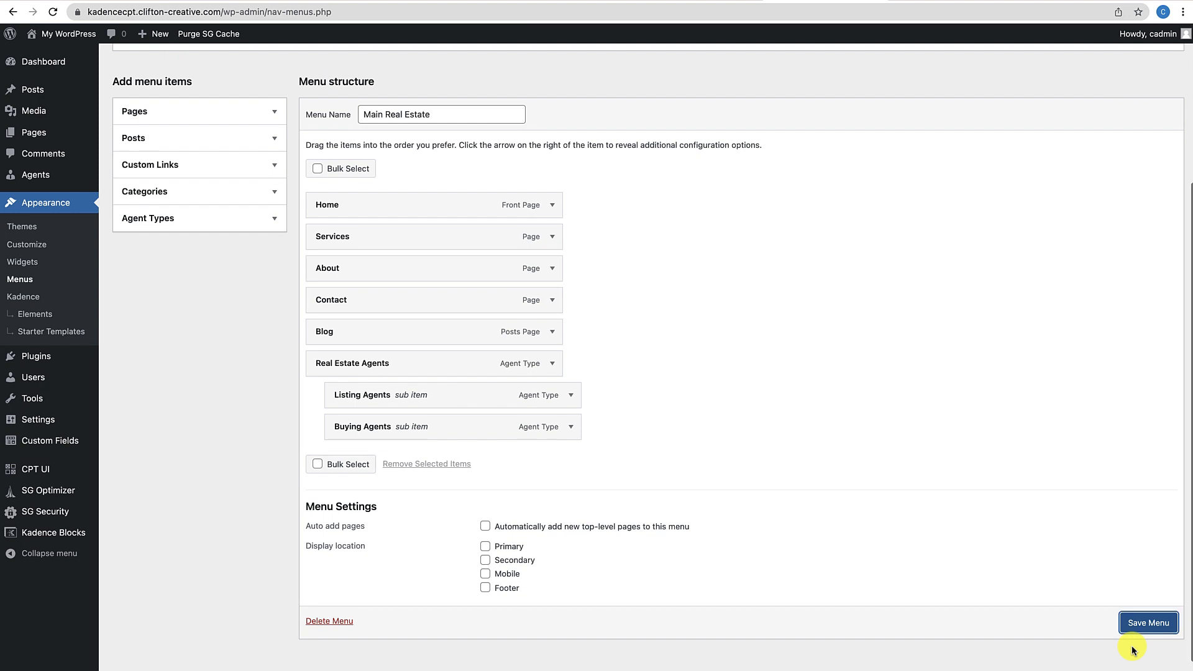
left_click(1132, 628)
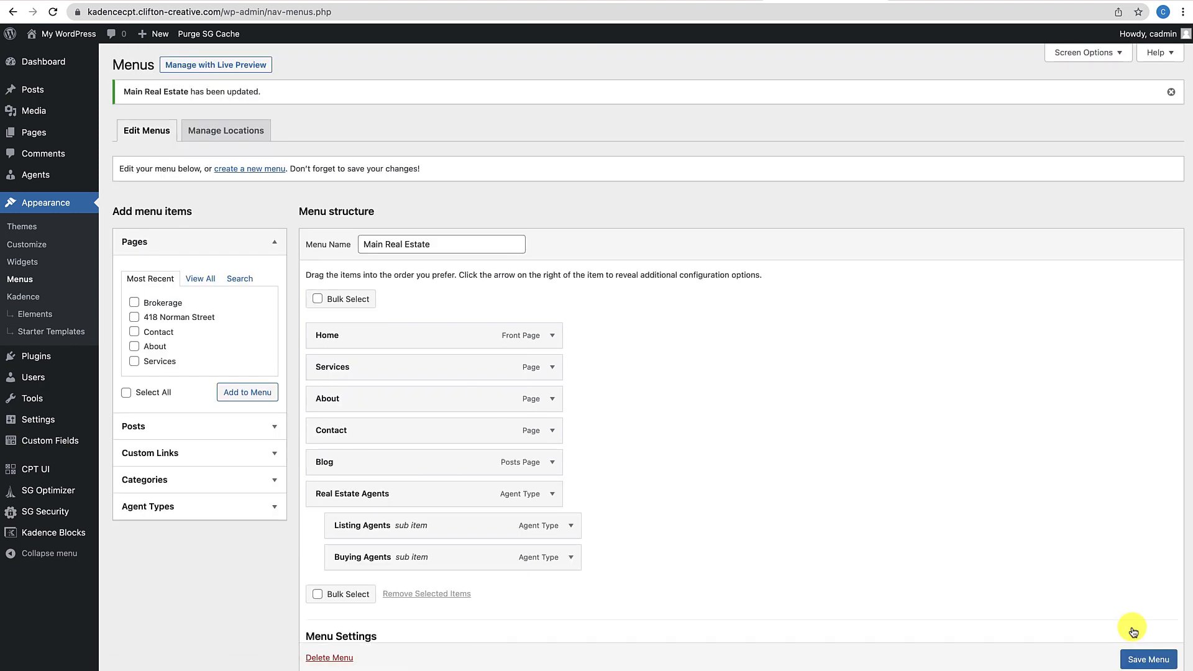
scroll(912, 545, "down", 5)
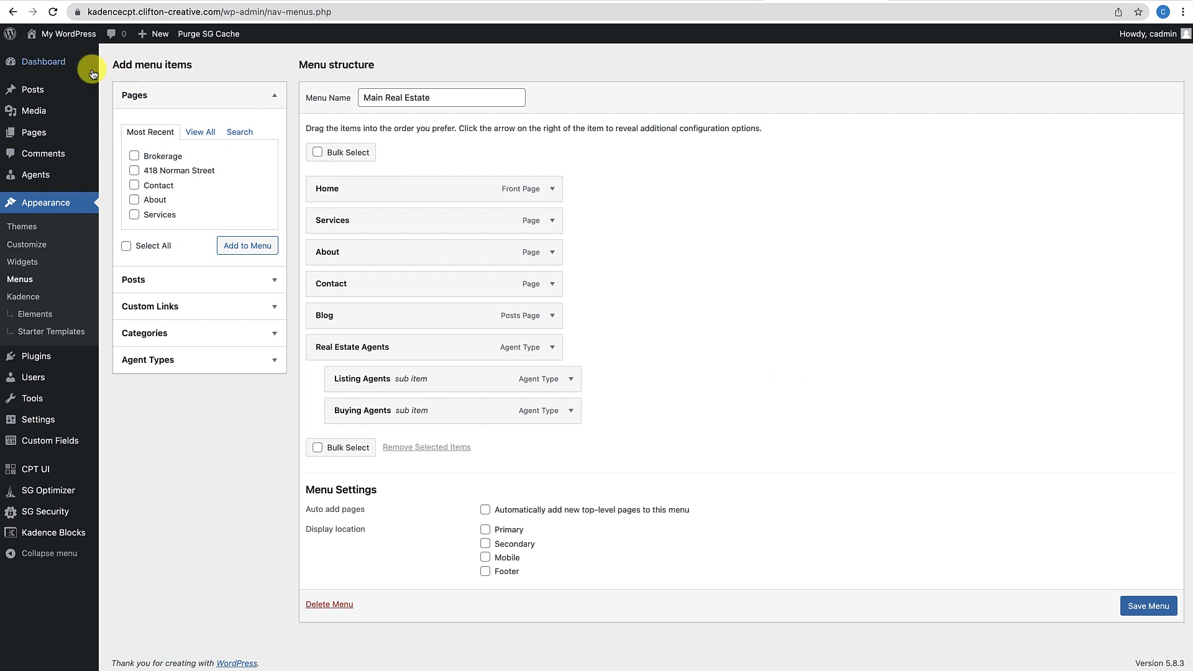
left_click(80, 35)
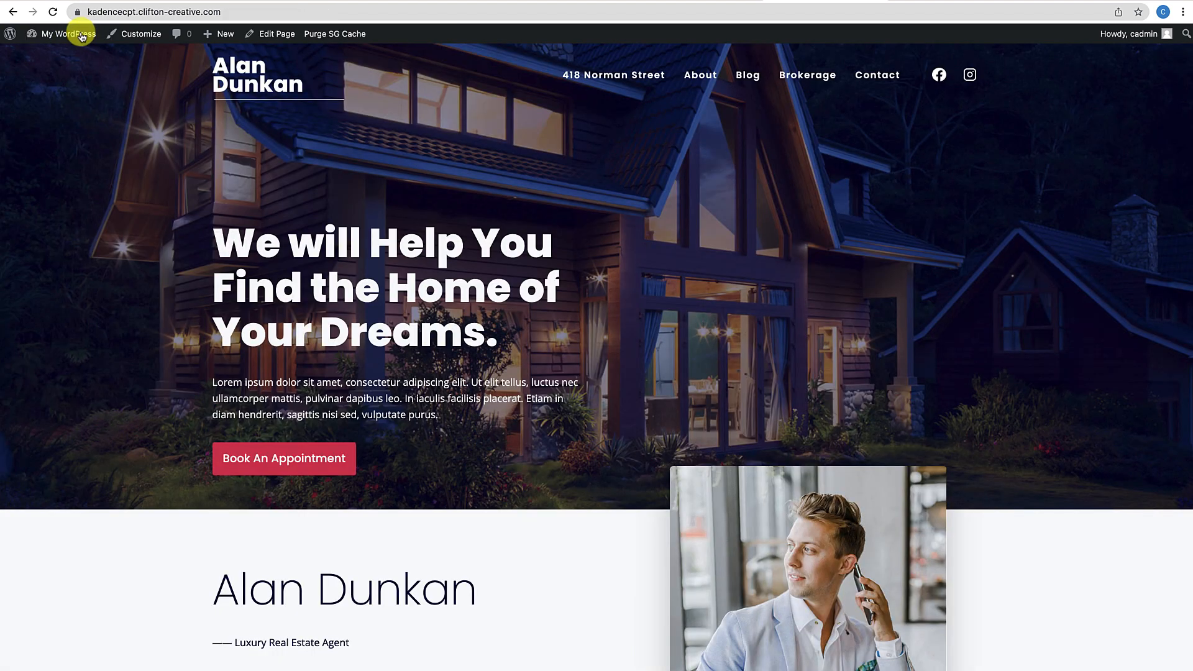
Assign the Main Real Estate menu to the Primary display location and save it
left_click(57, 54)
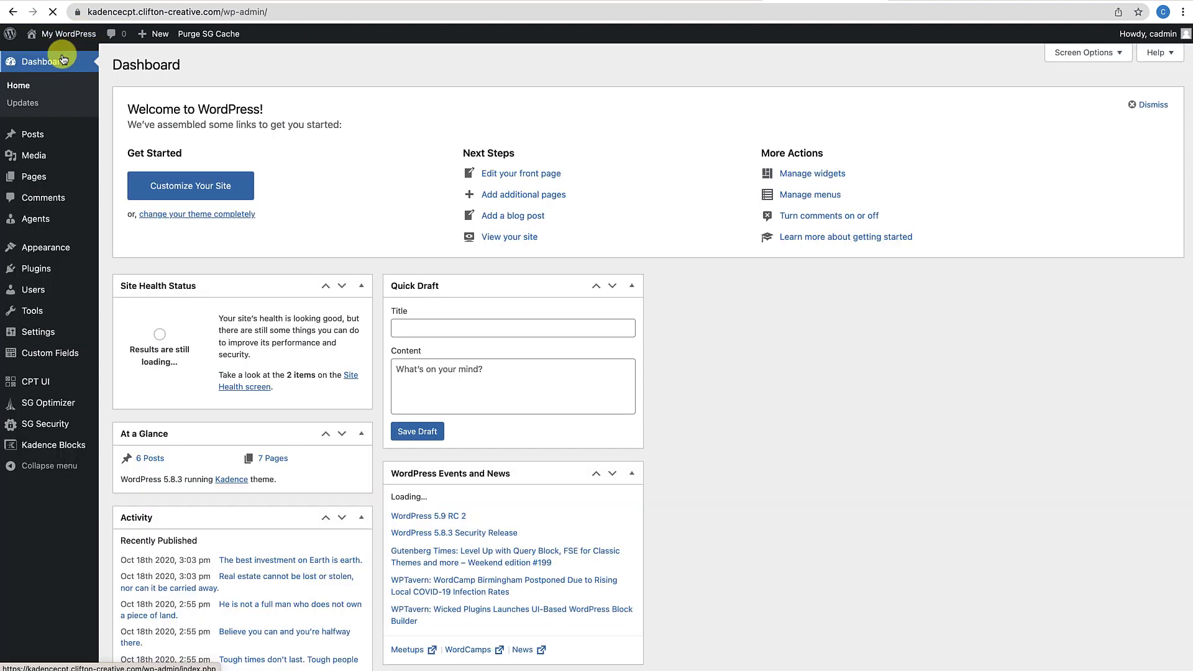
mouse_move(48, 242)
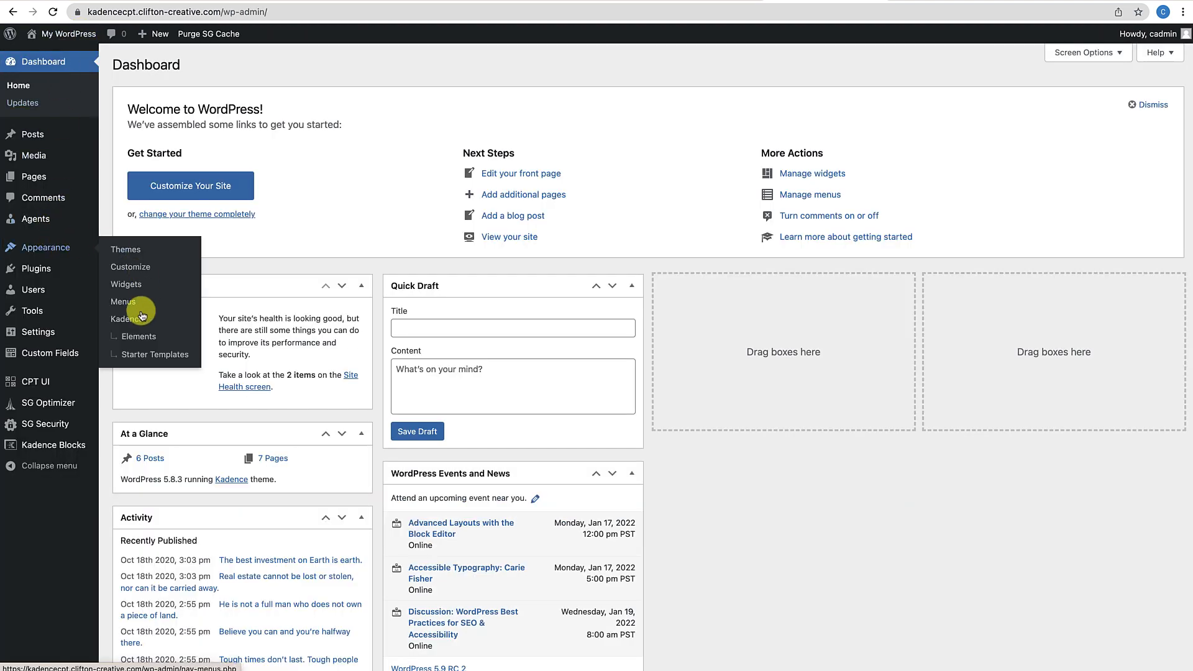
left_click(123, 302)
scroll(307, 378, "down", 3)
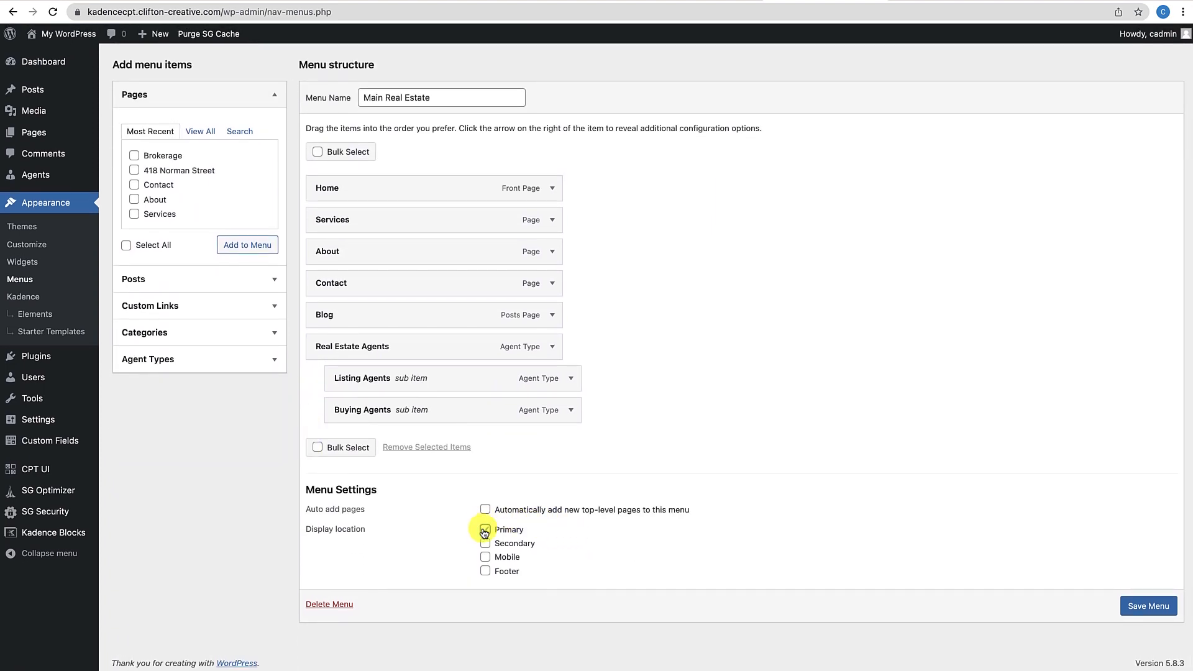
left_click(484, 530)
left_click(1136, 607)
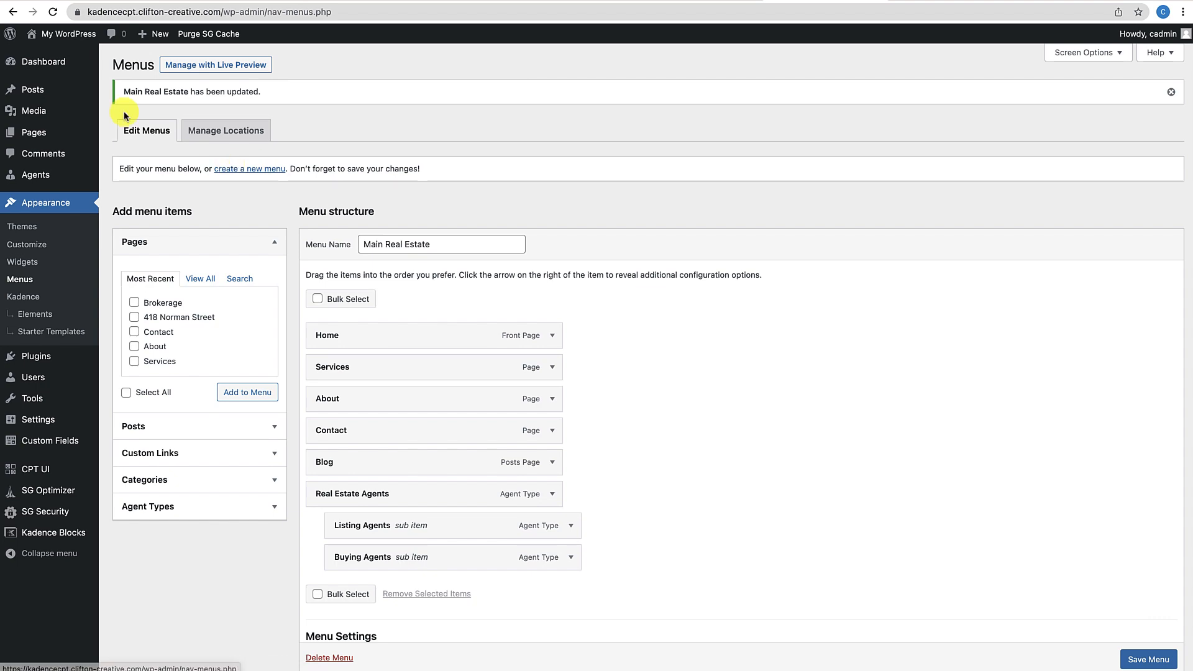
left_click(71, 38)
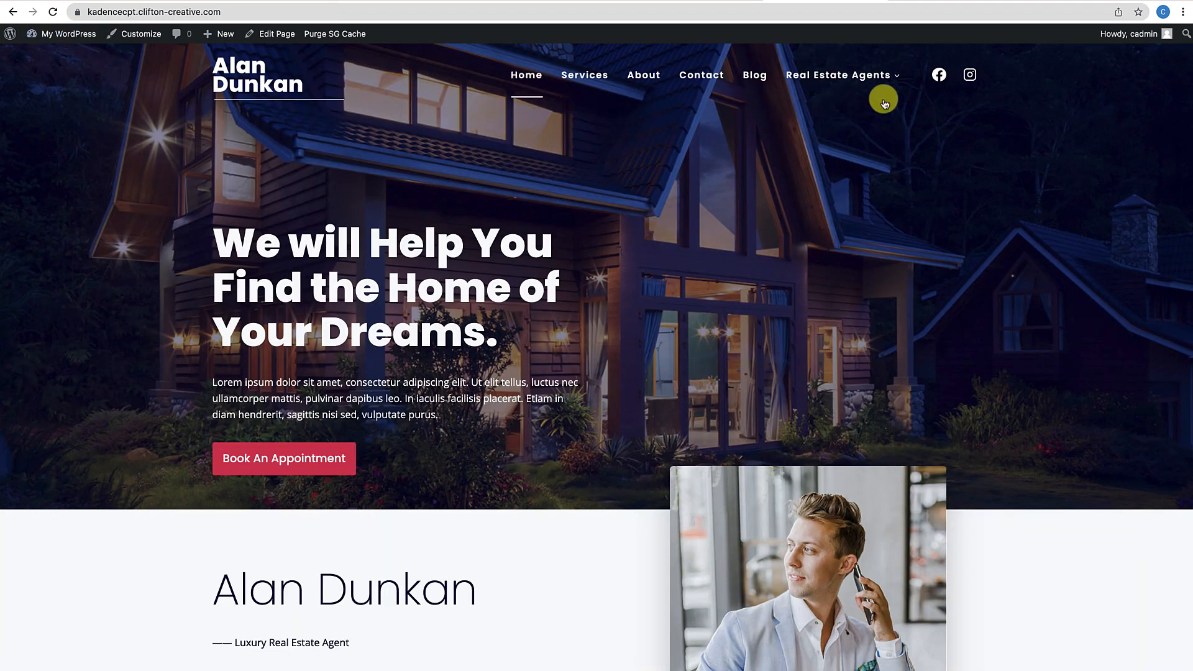
Visit the Real Estate, Listing and Buying Agents archives through the header dropdown
mouse_move(869, 89)
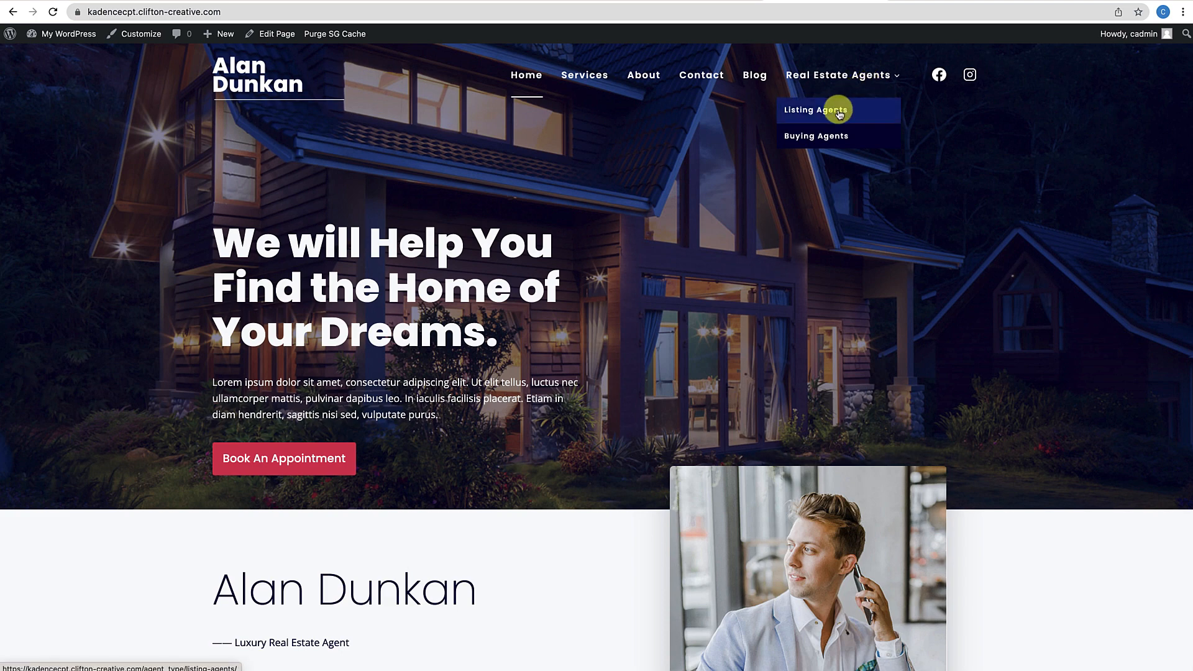
left_click(824, 81)
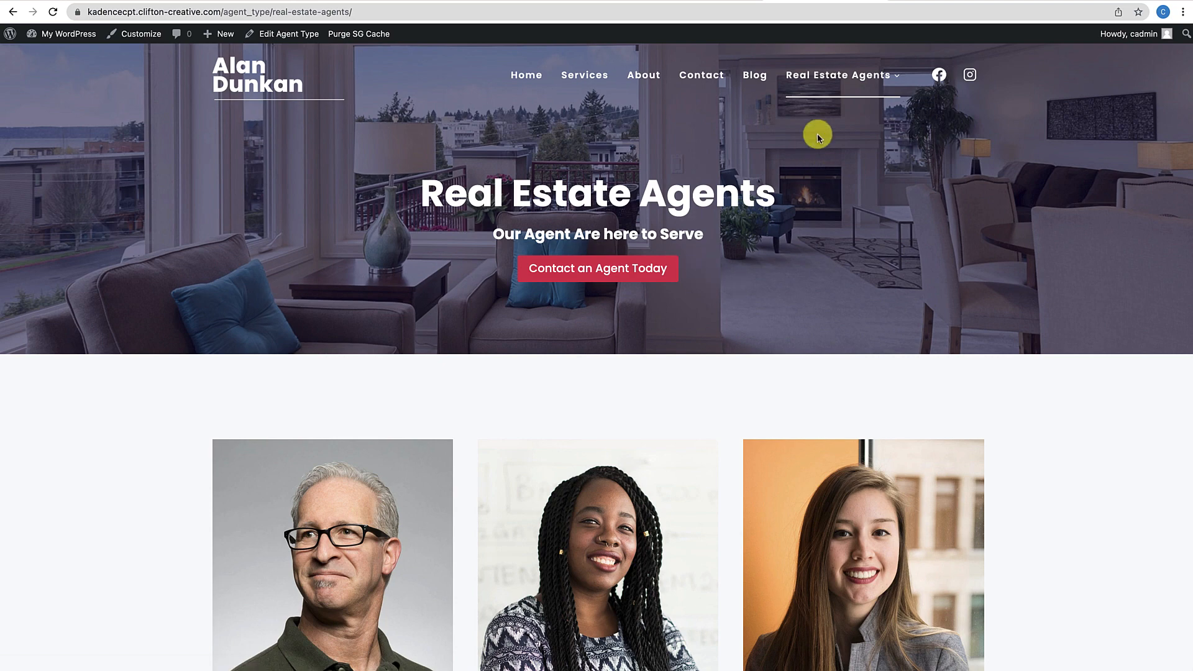
left_click(815, 112)
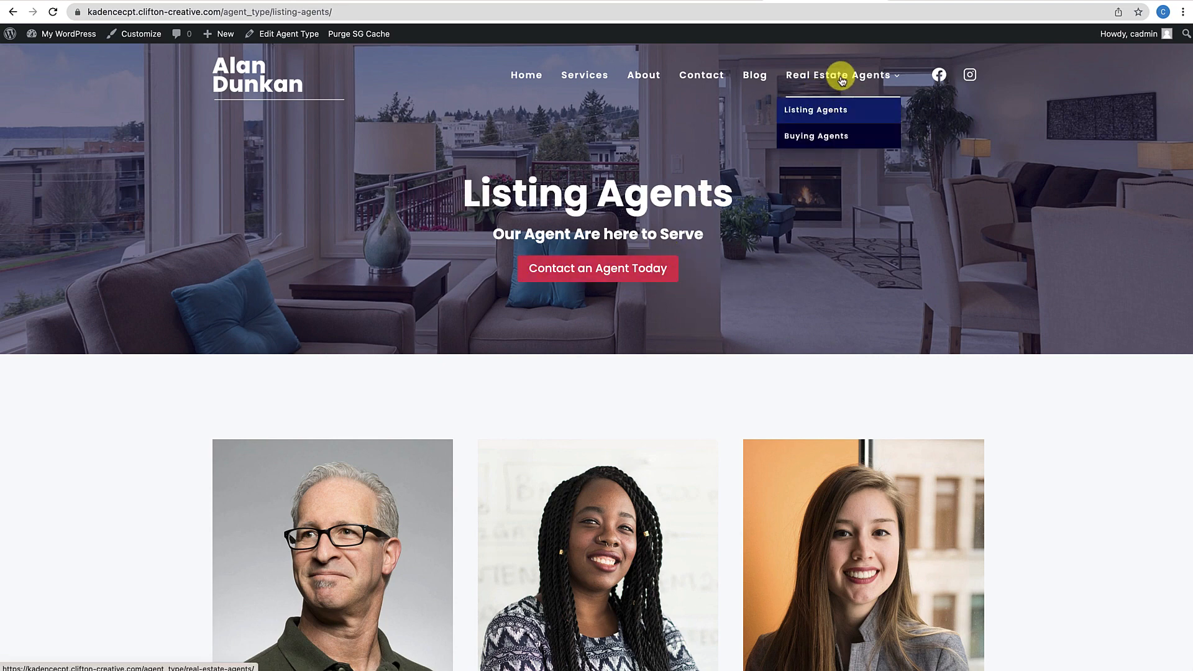
scroll(713, 292, "down", 6)
scroll(785, 273, "up", 6)
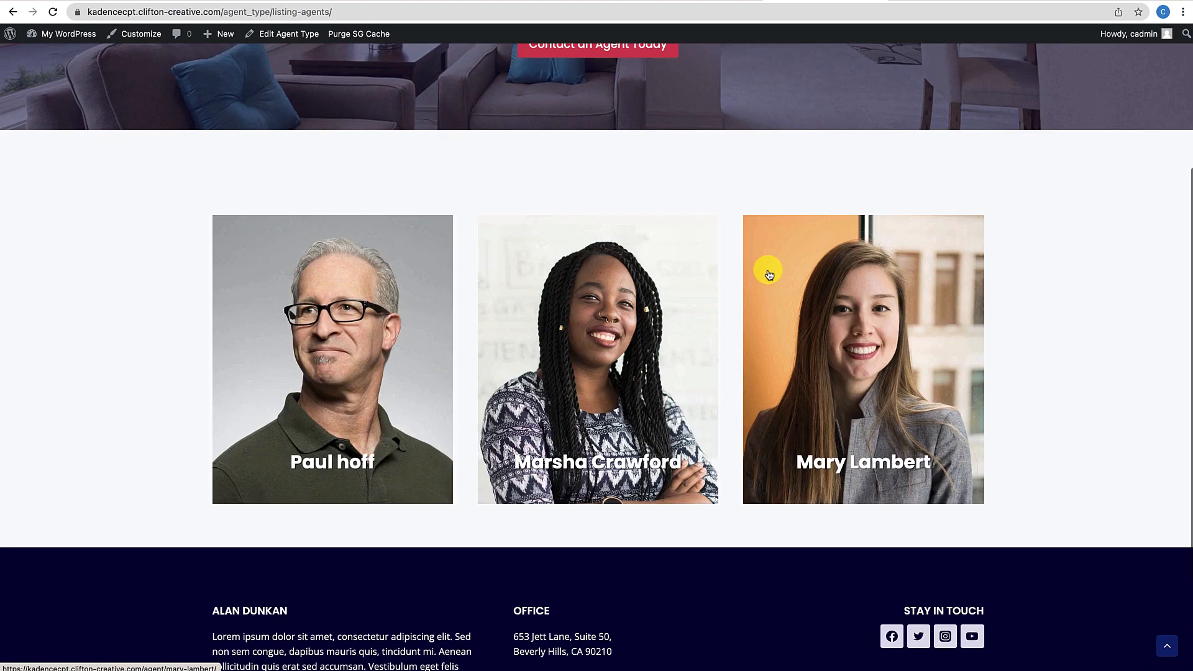
mouse_move(836, 78)
left_click(837, 137)
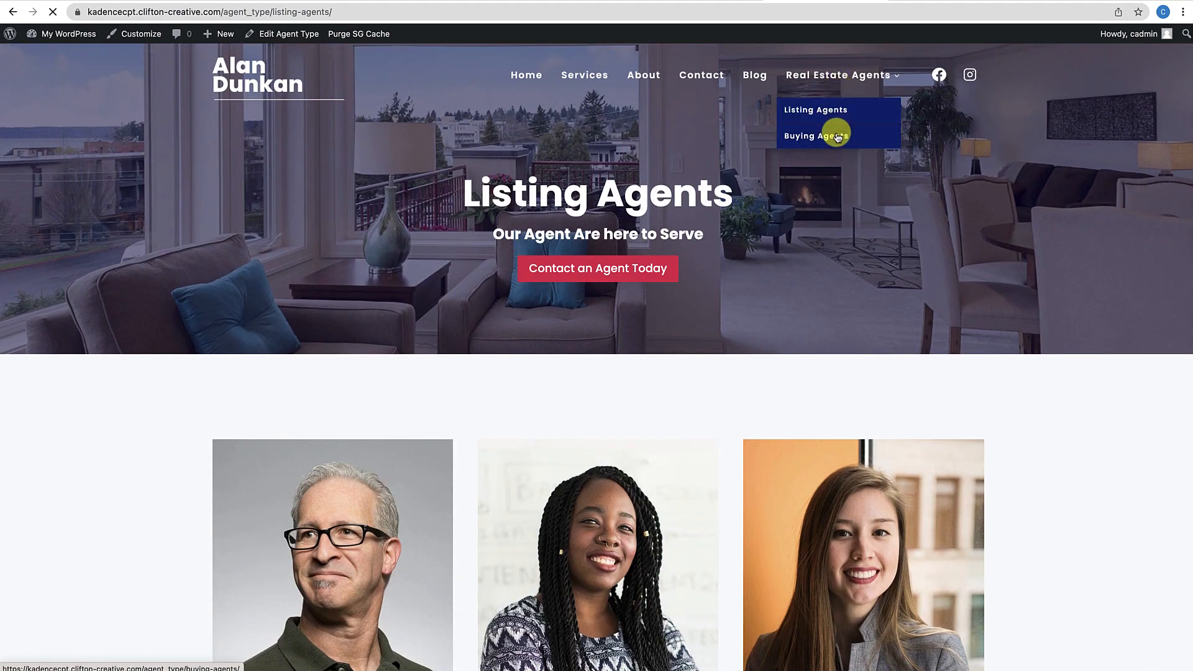
scroll(719, 349, "down", 5)
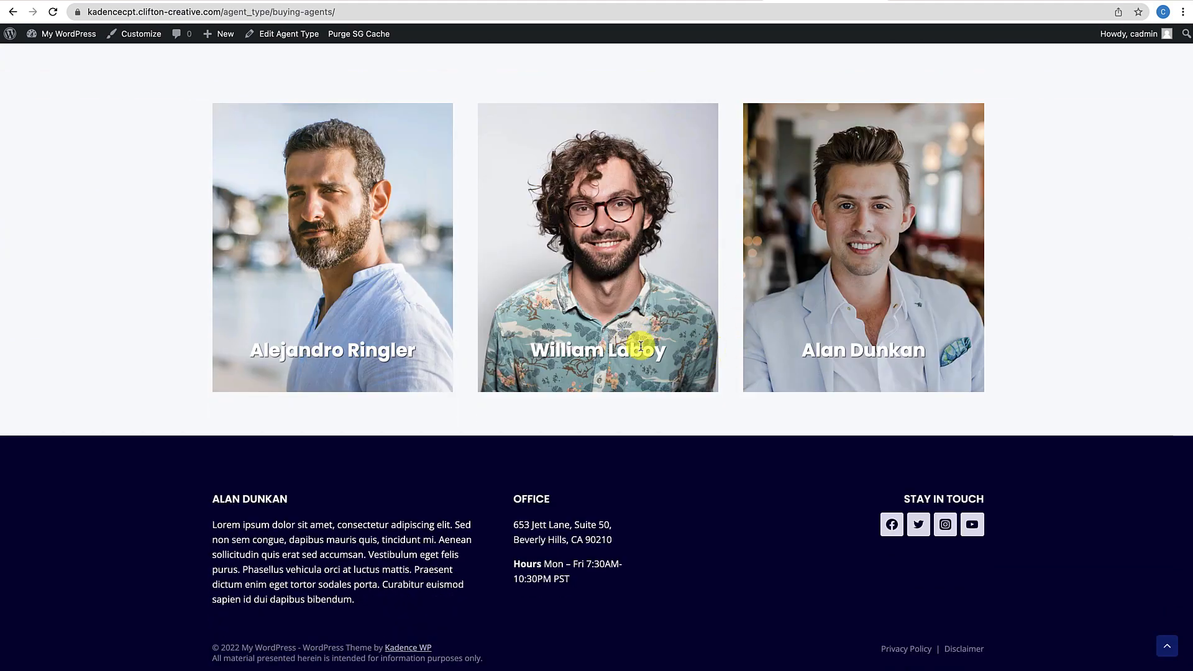
scroll(643, 345, "up", 5)
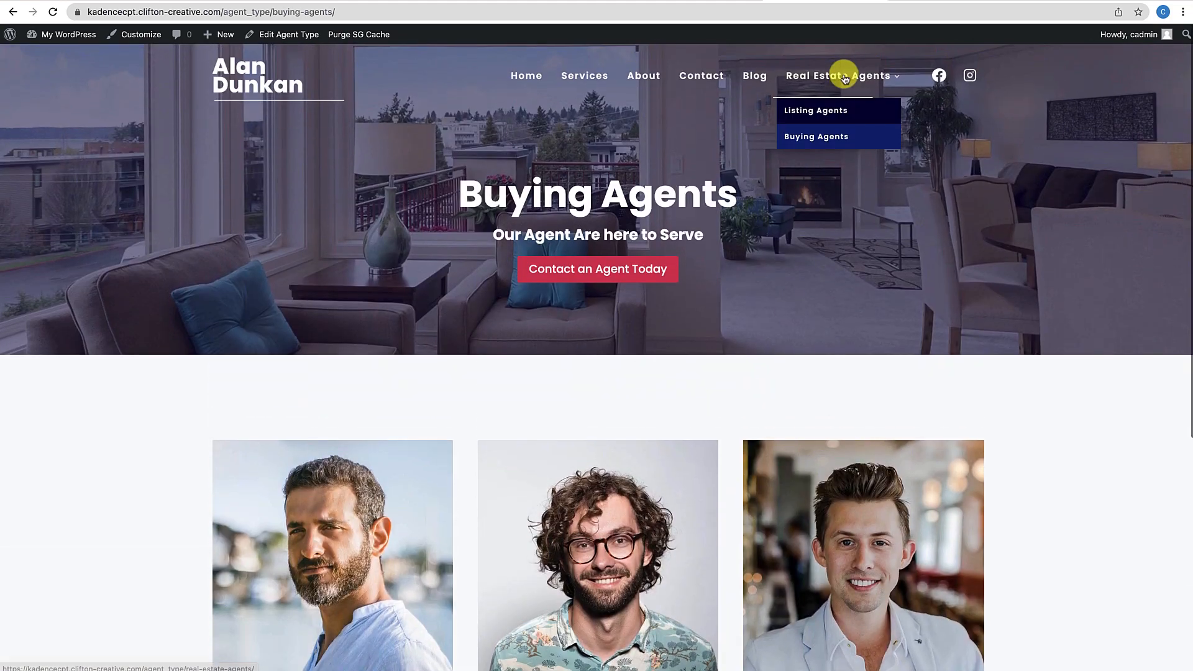
Revisit the Real Estate and Listing Agents archives, then open the middle agent's profile page
left_click(843, 79)
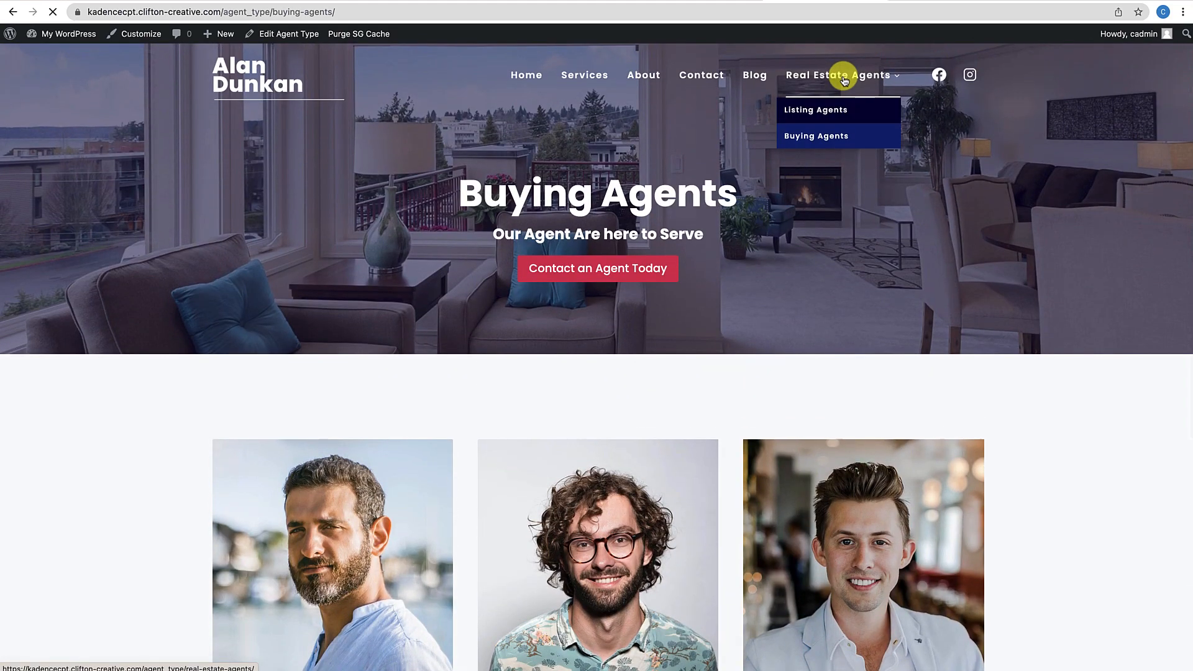
scroll(617, 422, "down", 6)
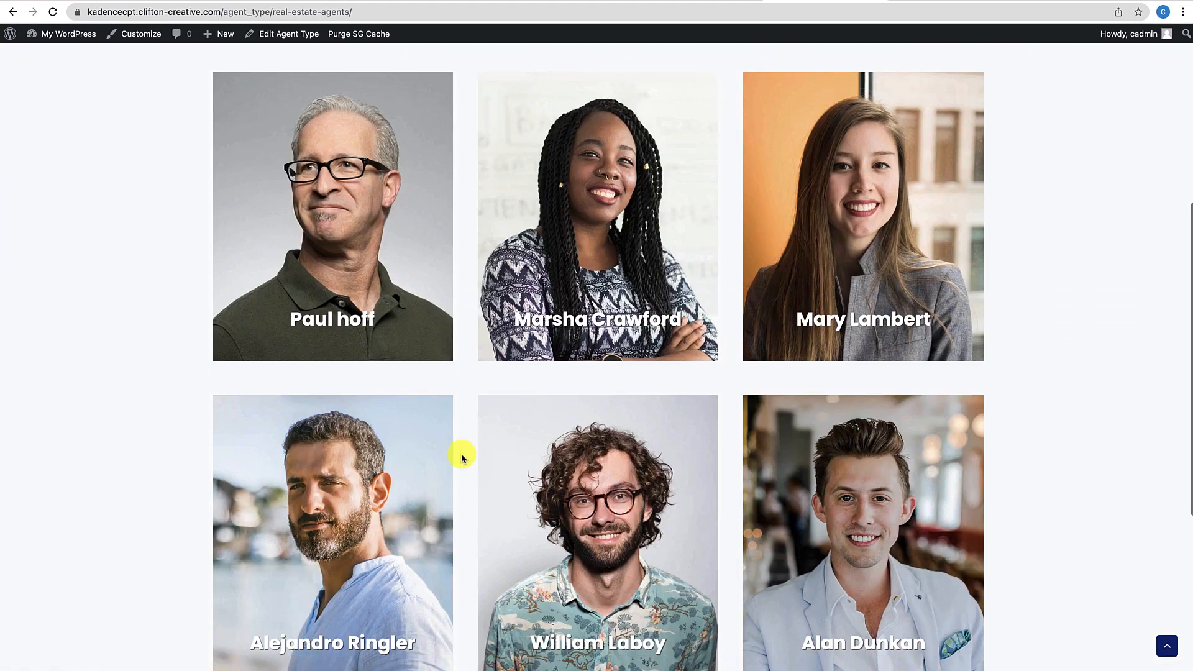
scroll(462, 458, "down", 5)
scroll(460, 456, "up", 10)
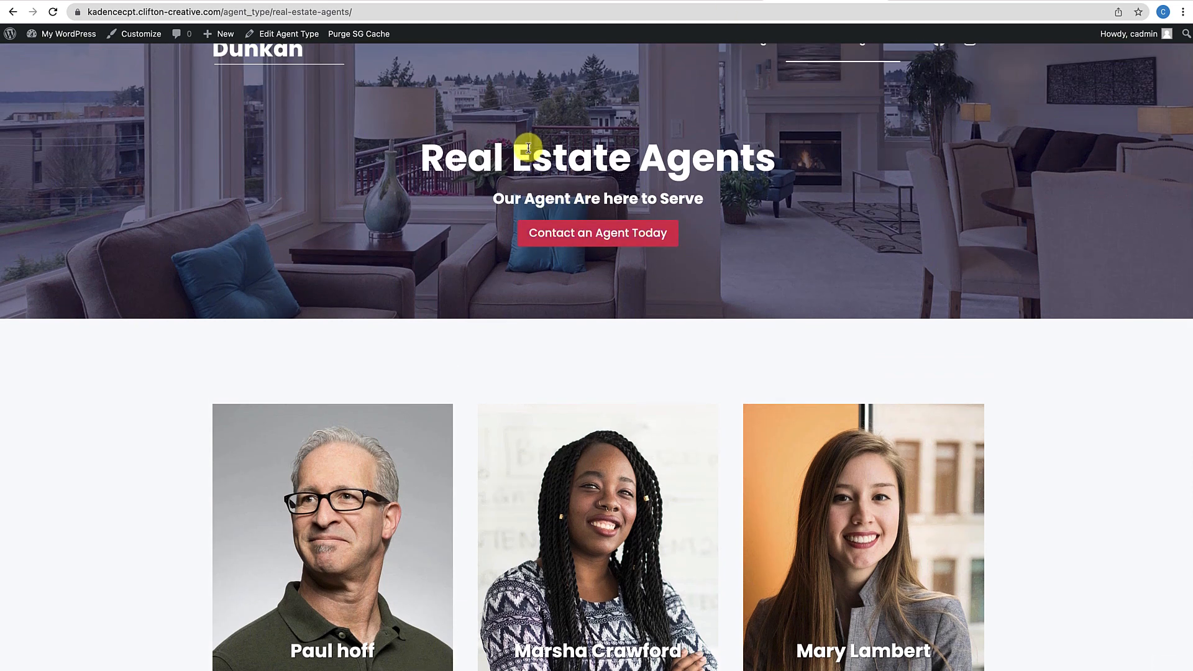
scroll(474, 224, "up", 1)
mouse_move(819, 93)
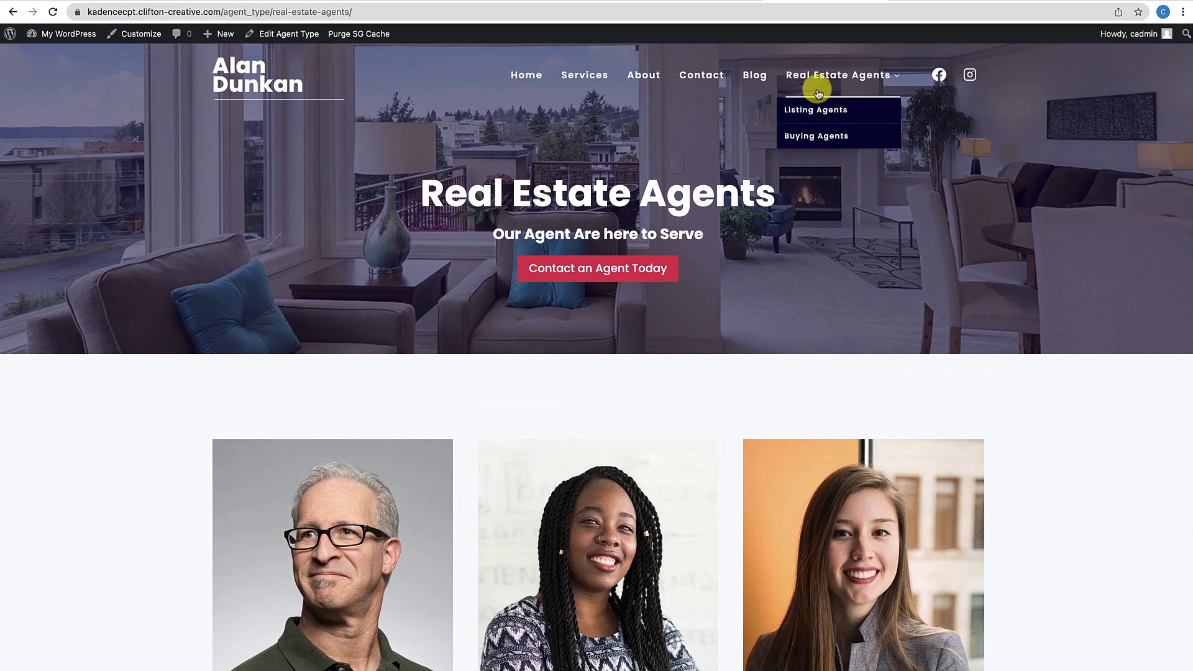
left_click(815, 114)
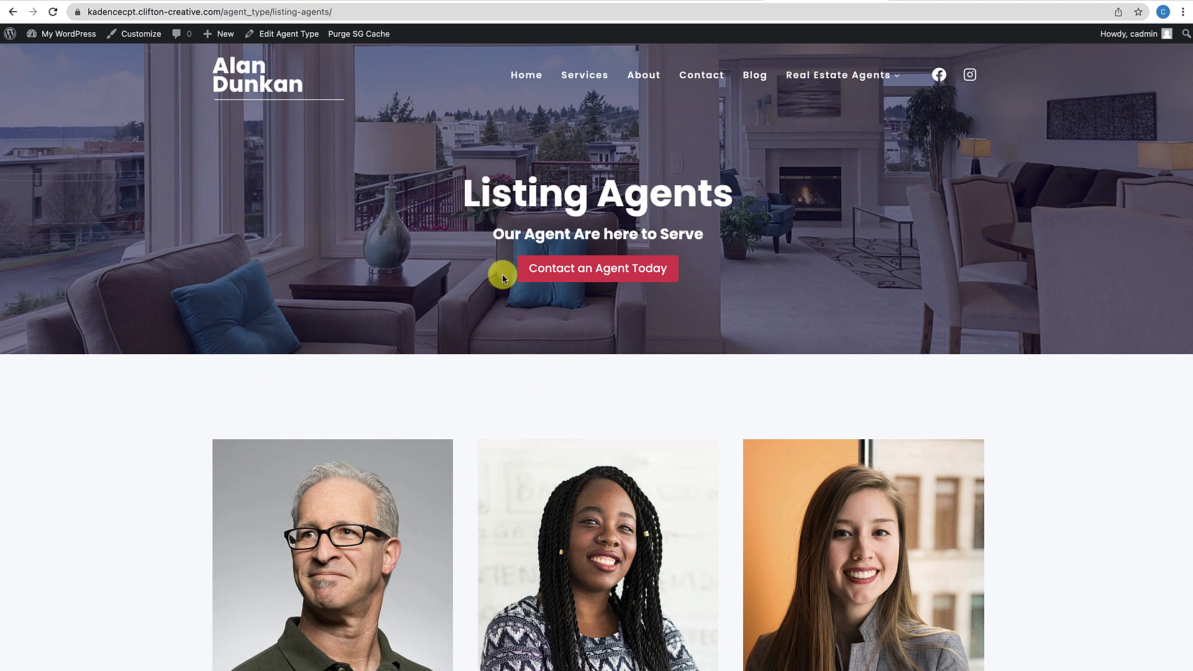
mouse_move(833, 81)
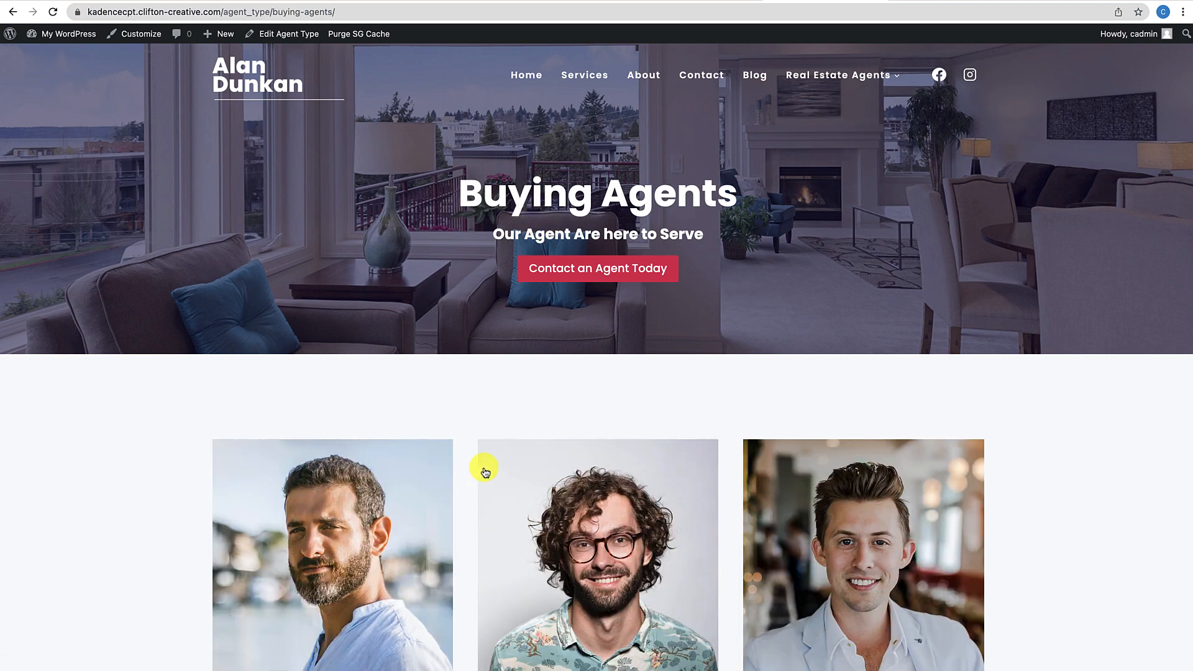
scroll(483, 468, "down", 4)
scroll(485, 472, "down", 2)
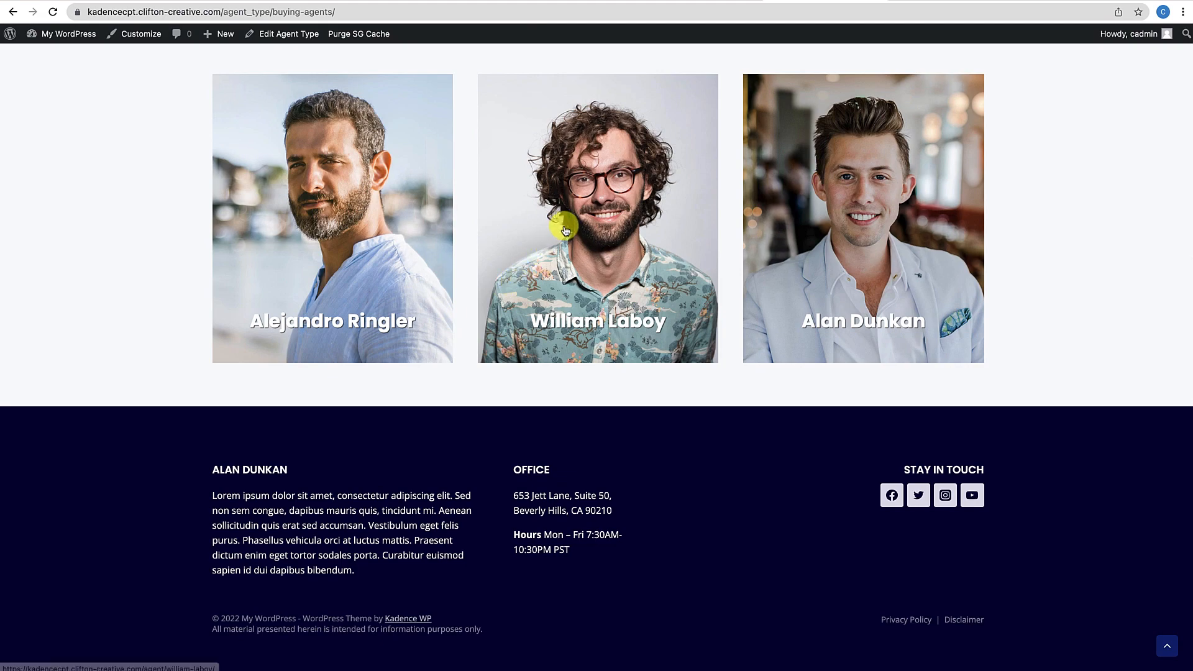
left_click(565, 231)
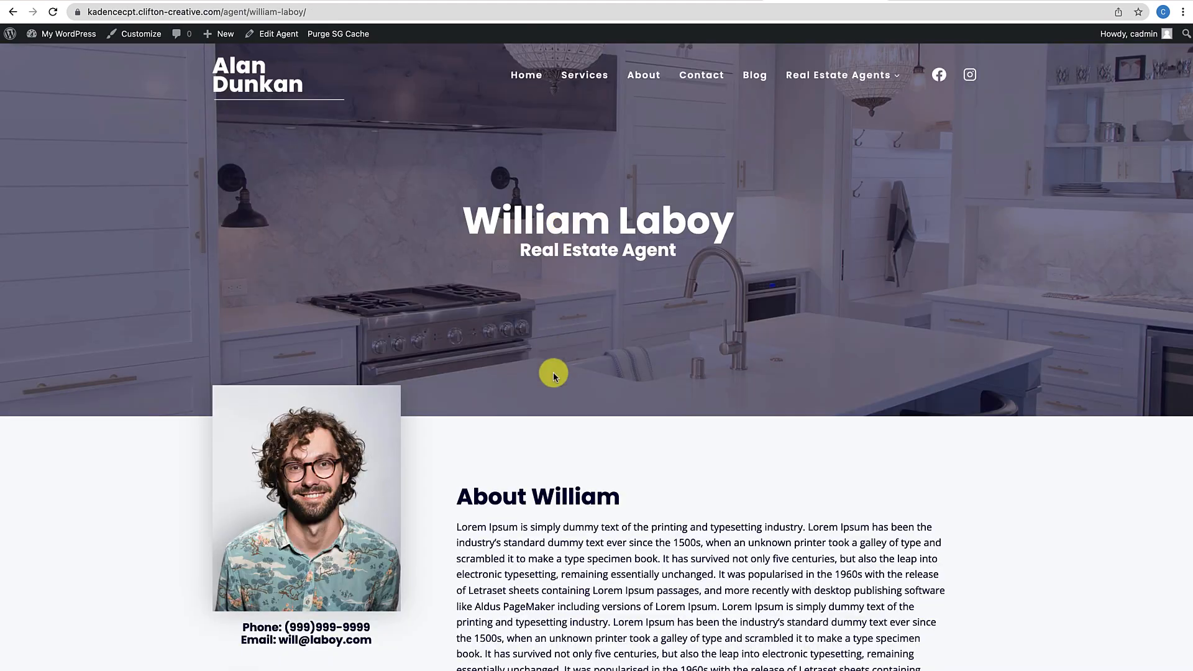
Scroll the Buying Agents archive to review its hero and three agent cards
scroll(554, 373, "down", 4)
scroll(554, 375, "up", 4)
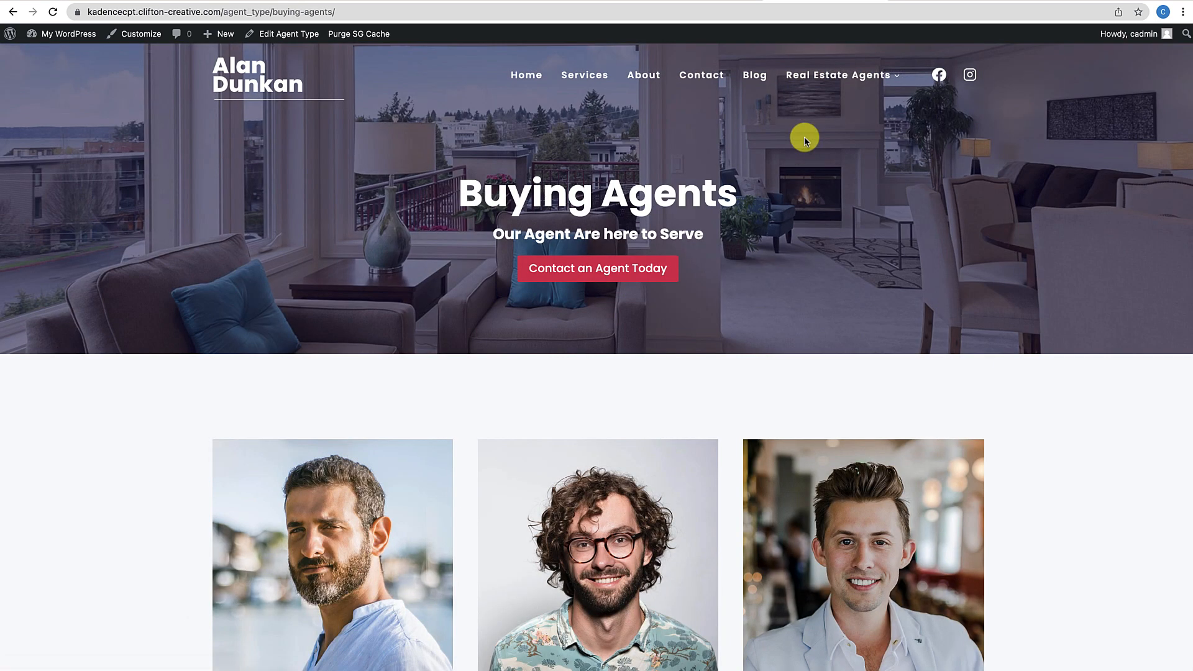
scroll(654, 336, "down", 5)
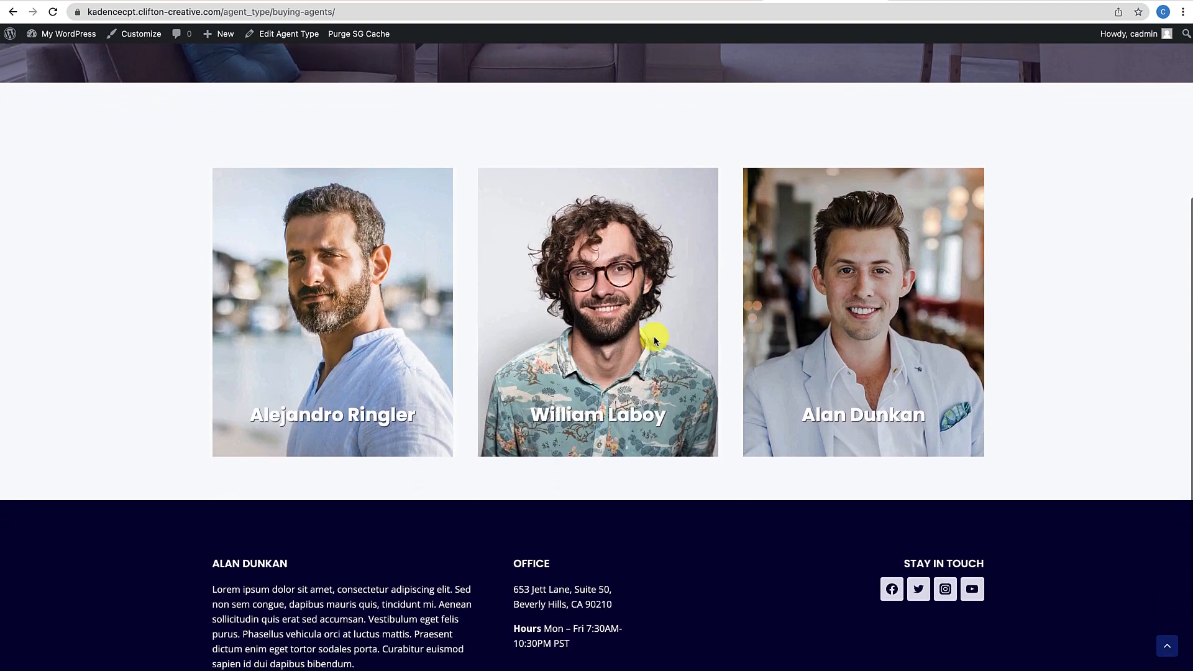
scroll(653, 339, "up", 2)
scroll(632, 352, "up", 3)
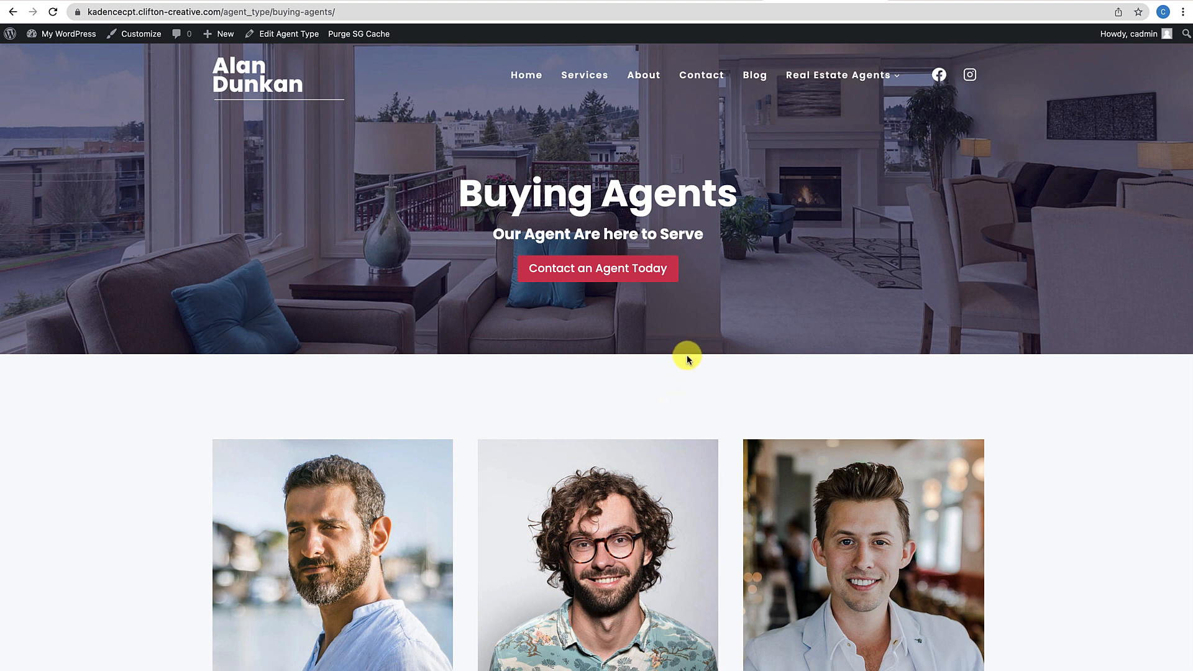
scroll(688, 359, "down", 1)
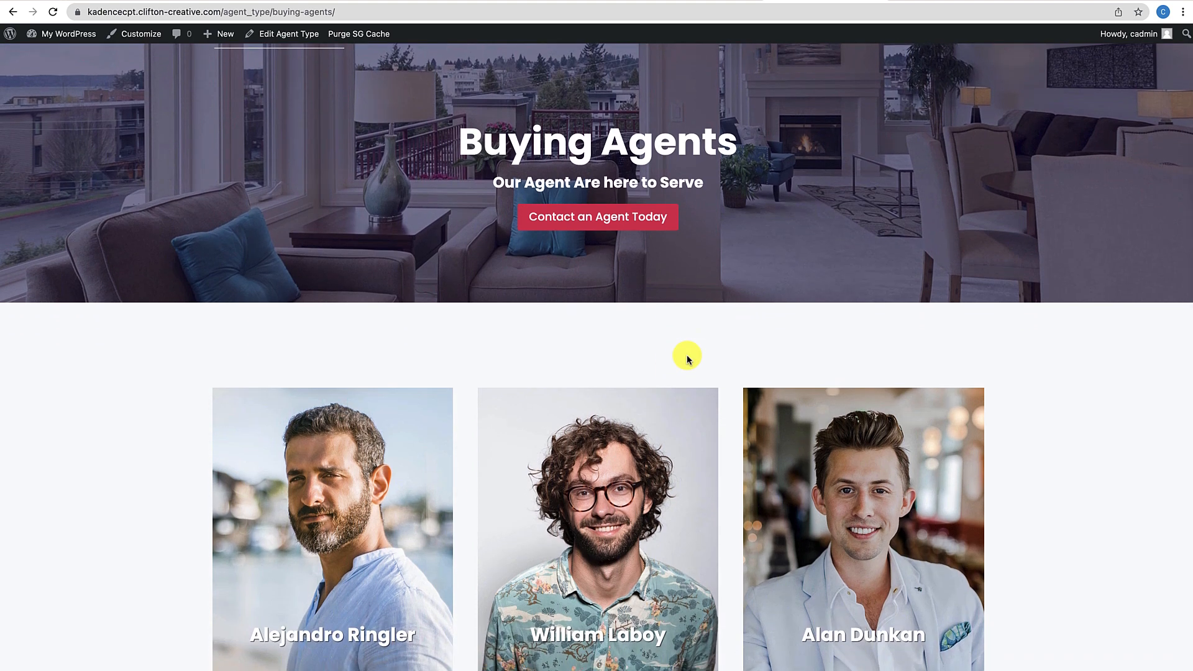